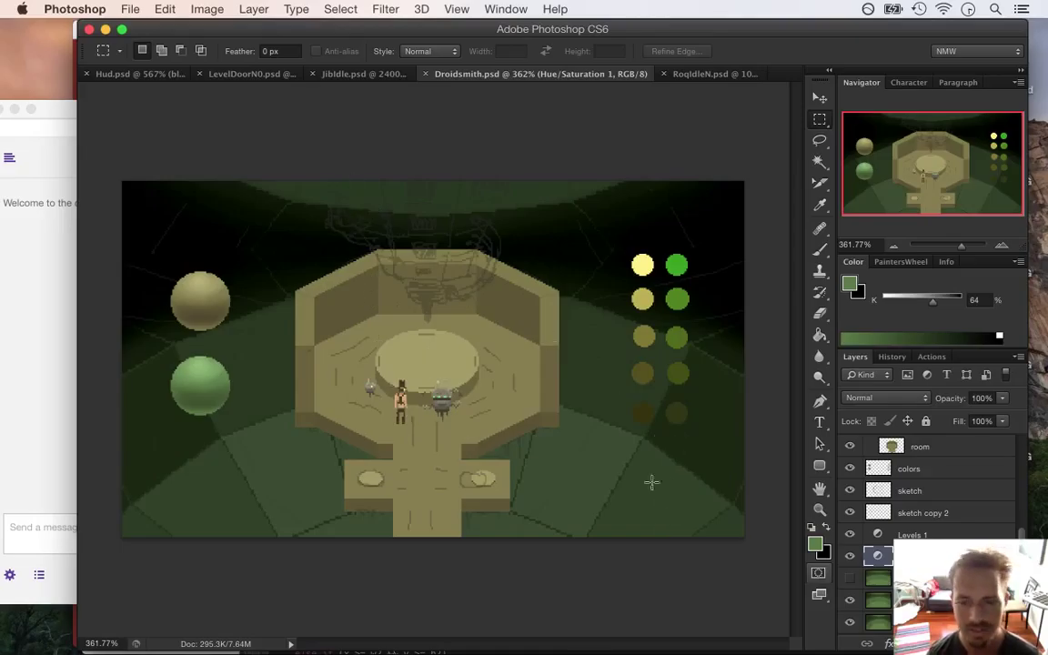
Step: Toggle the visibility of the sketch copy 2, Levels 1, Hue/Saturation 1 and background layers to examine their effect on the scene
click(849, 576)
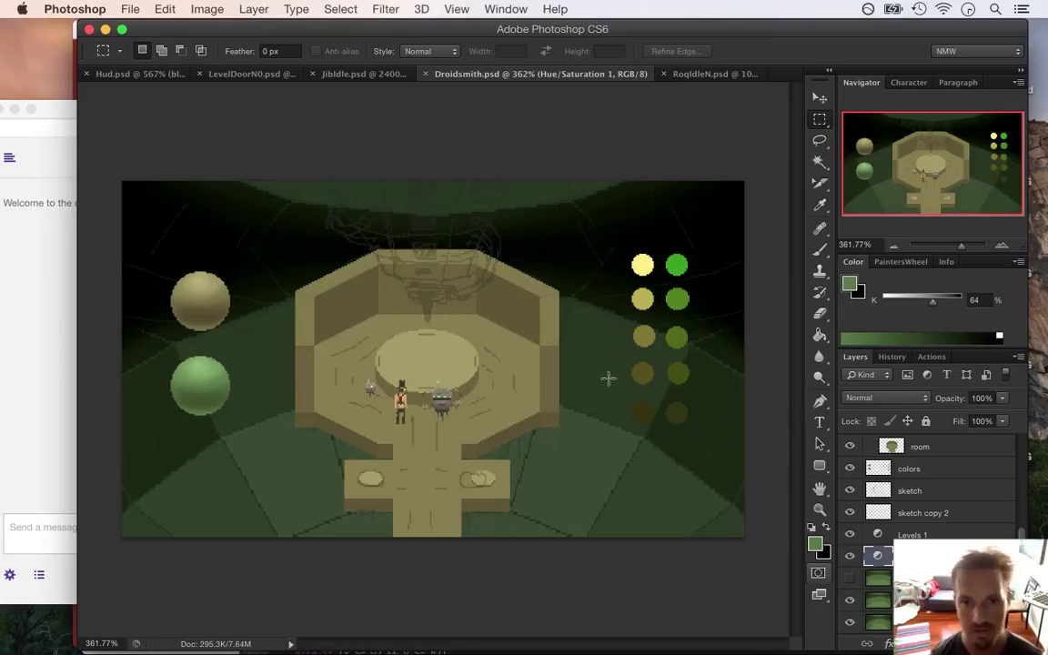
scroll(929, 509, down, 2)
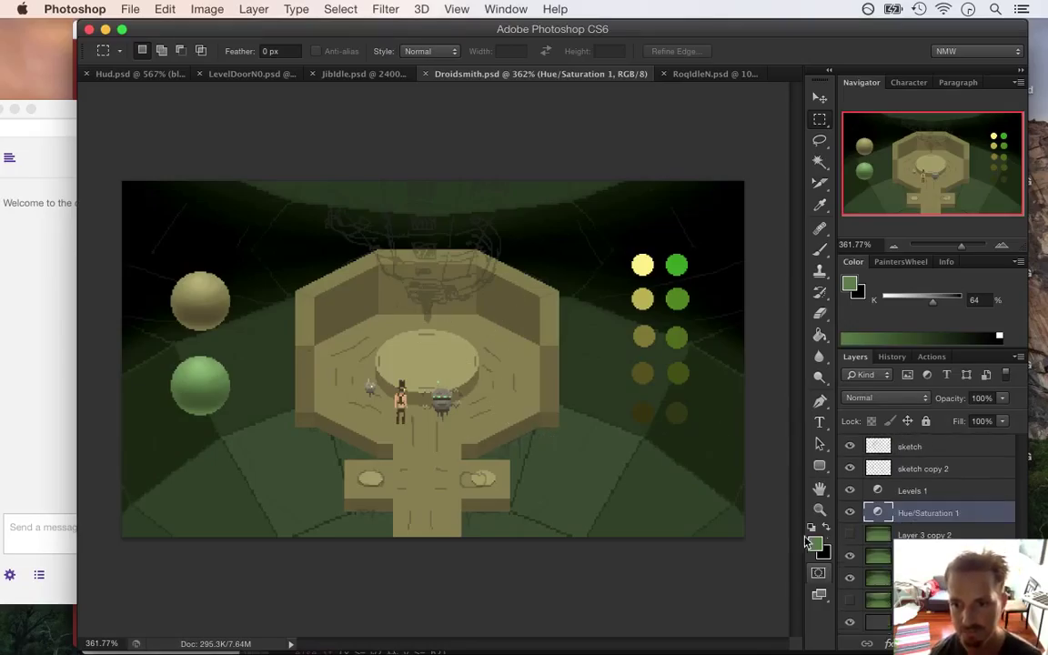
drag(849, 590, 857, 474)
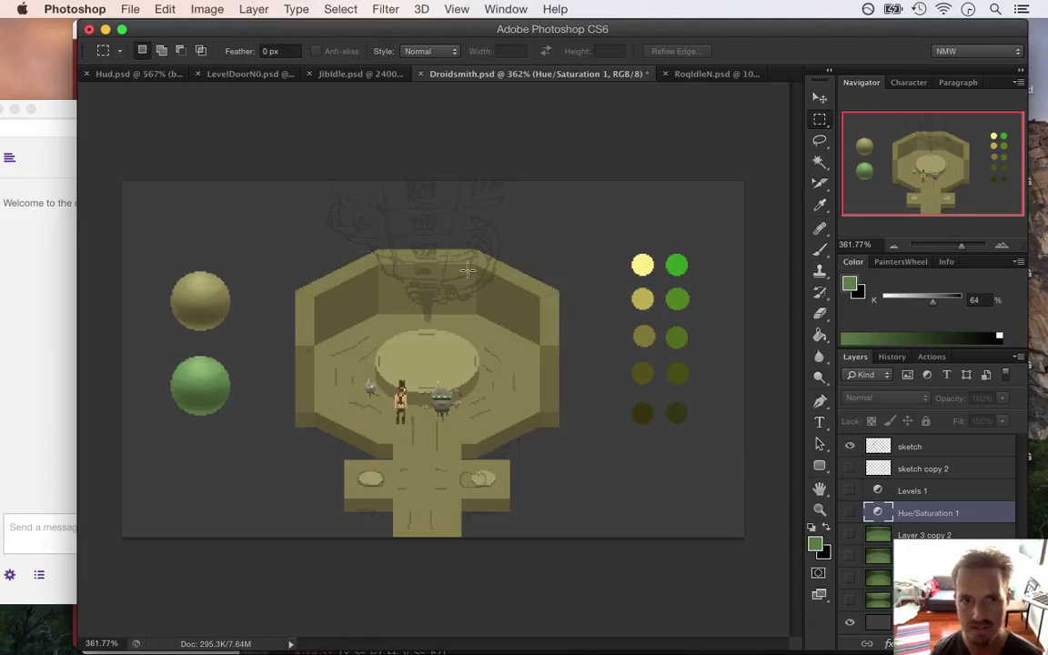
click(850, 513)
click(850, 535)
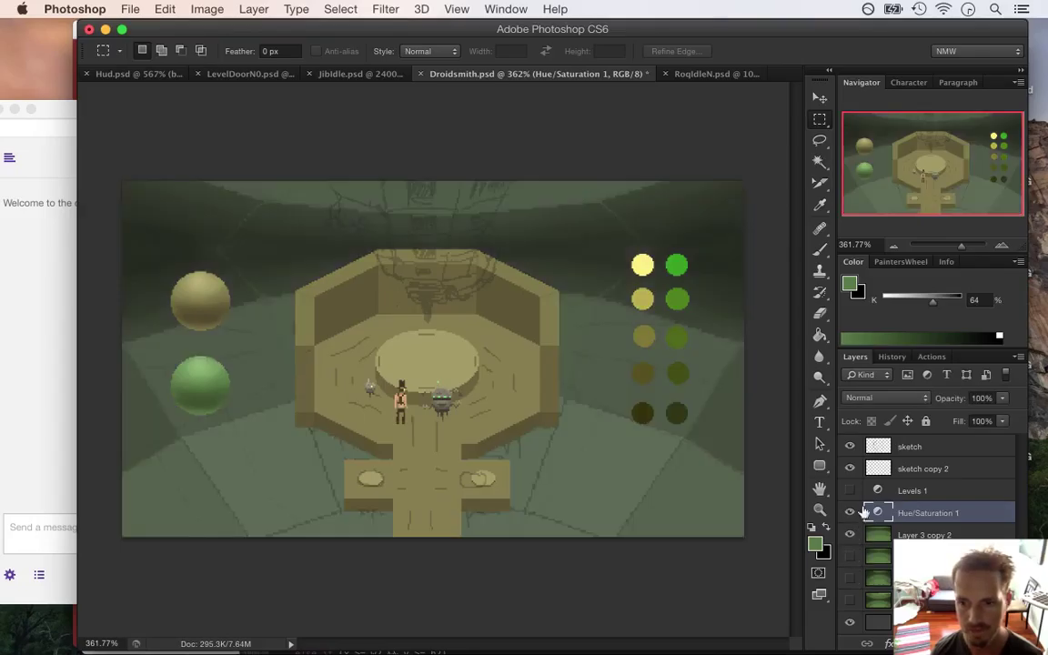
click(850, 491)
click(852, 511)
click(852, 509)
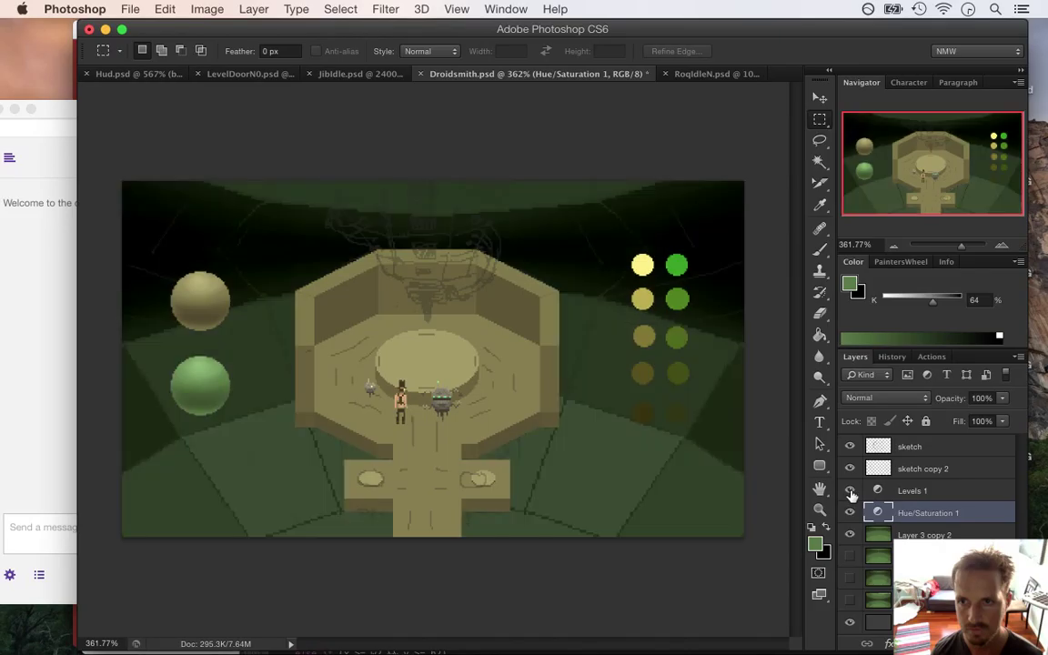
Step: Compare the room background variants by hiding Layer 3 copy 2 and toggling the background layers beneath it
click(852, 536)
click(851, 536)
drag(852, 535, 850, 562)
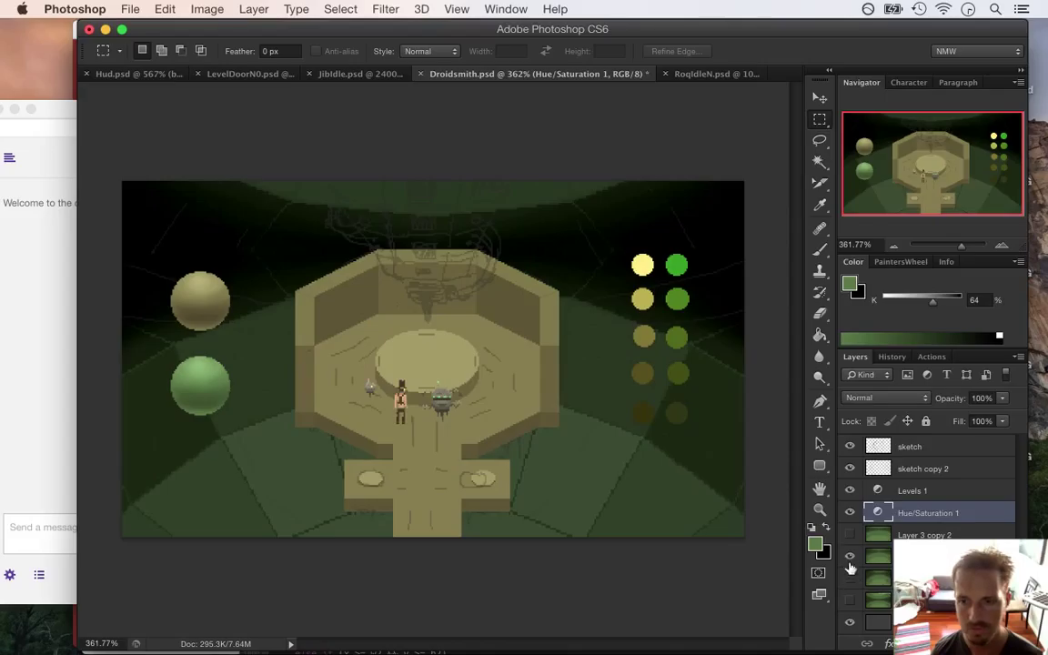
click(850, 559)
click(852, 596)
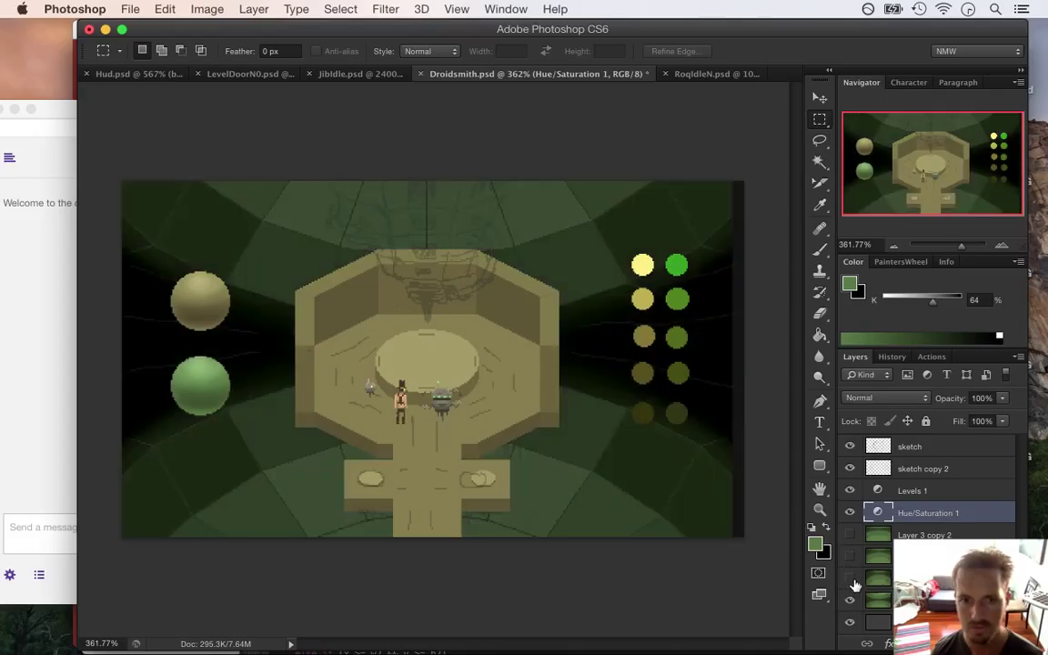
click(851, 579)
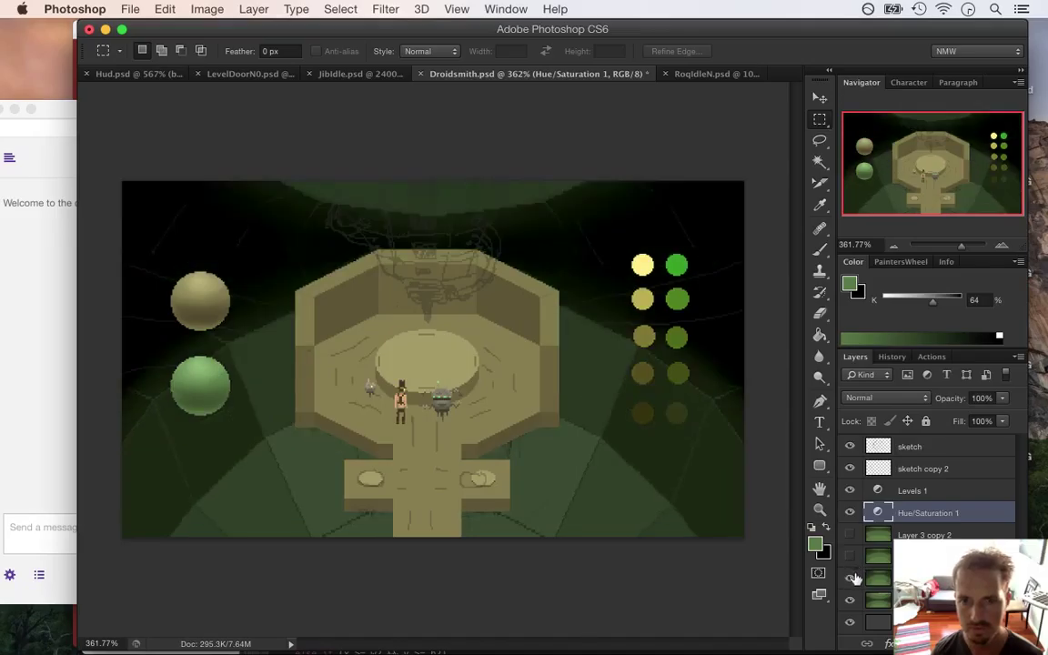
Step: Compare the latest scene with the history states around the Hue/Saturation 1 adjustment, and return to the latest state
click(892, 357)
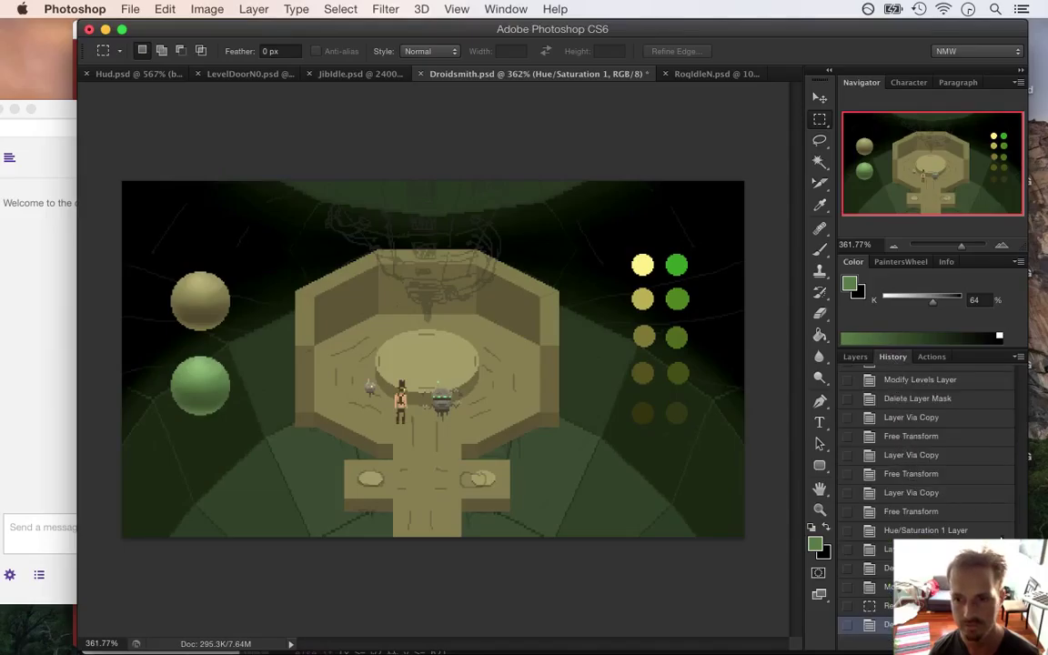
click(925, 530)
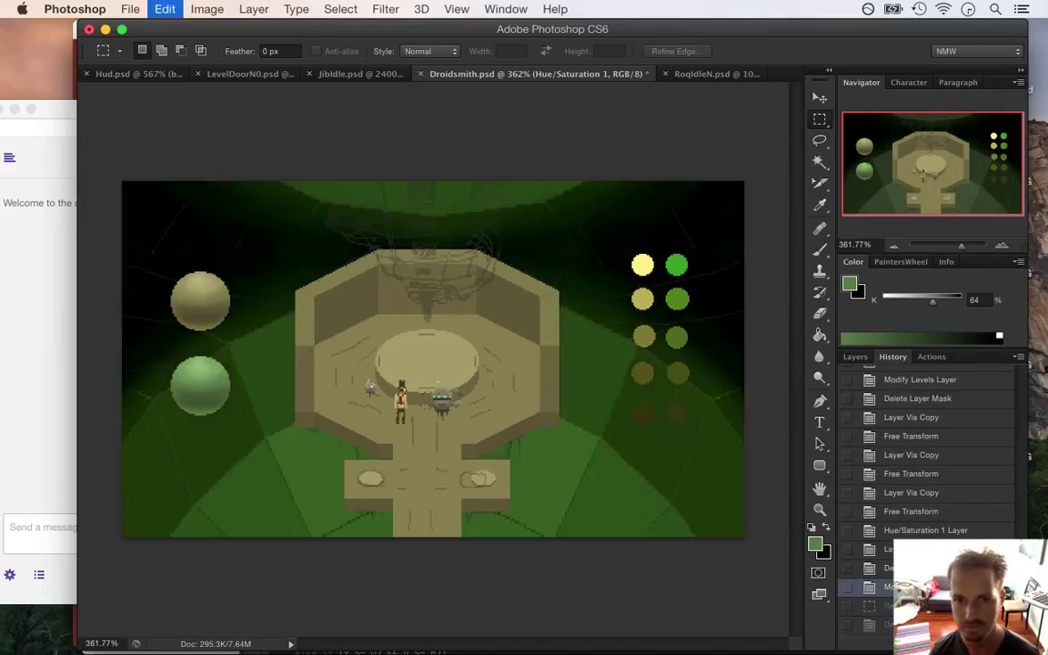
click(911, 512)
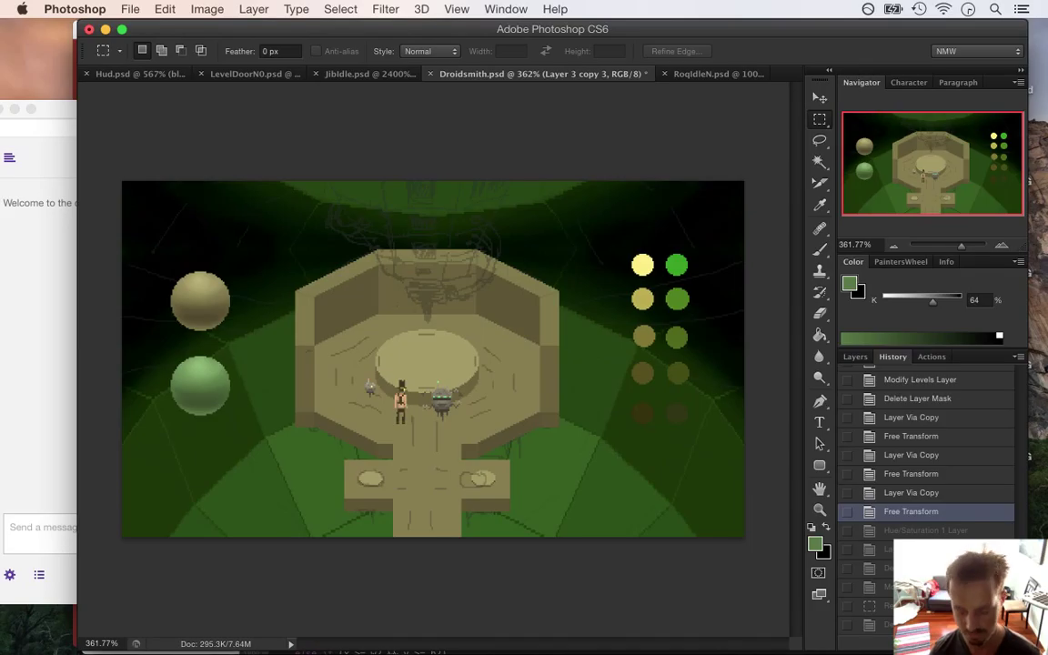
key(super+z)
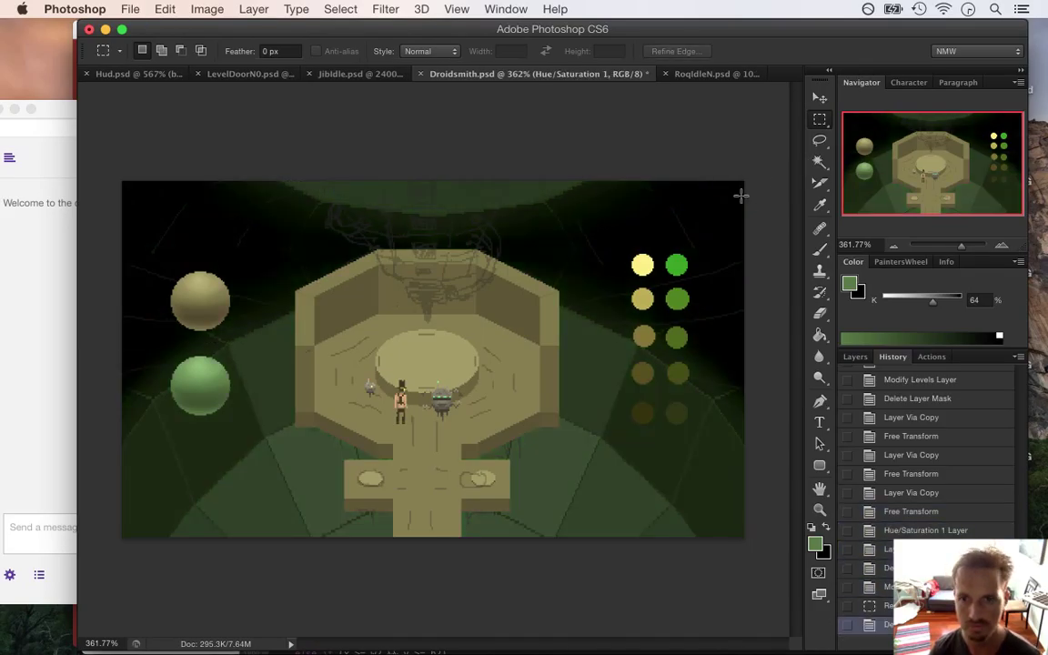
Step: Show the background layers beneath Layer 3 copy 2, leaving Layer 3 copy 2 itself hidden
click(855, 357)
click(850, 580)
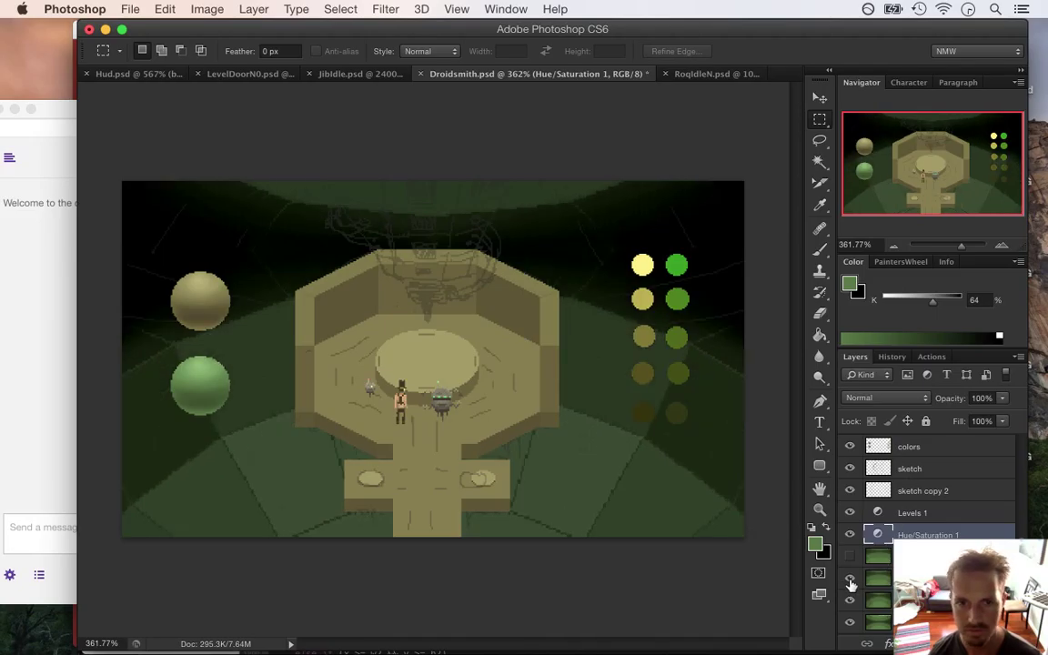
click(850, 558)
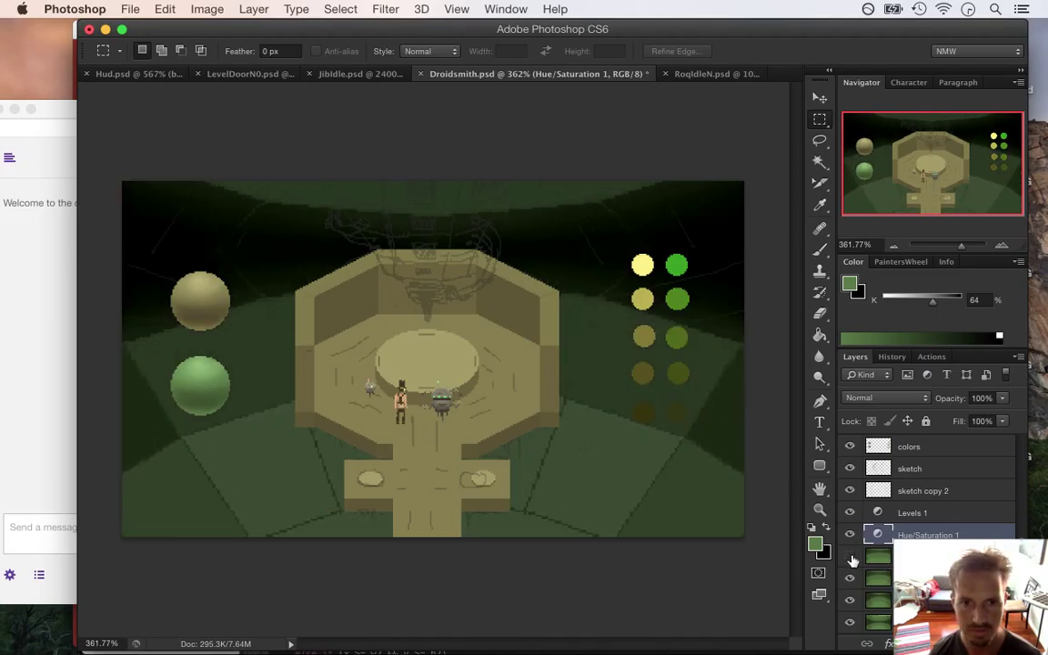
click(851, 558)
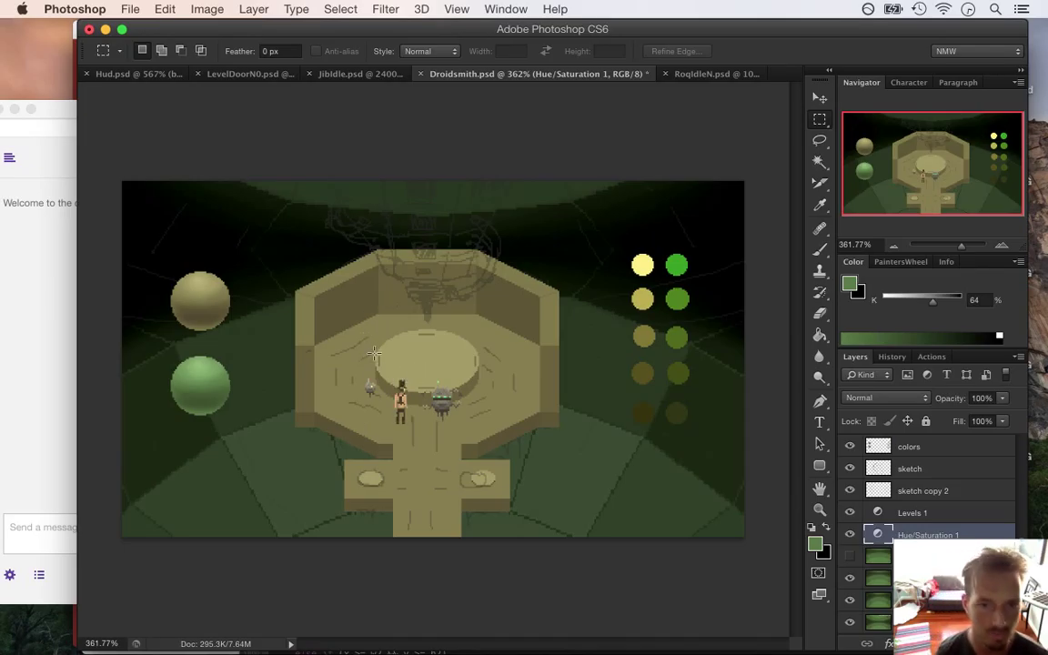
Step: Sample a tan from the upper shaded sphere as the foreground color and switch to the 1-pixel Pencil
drag(426, 335, 451, 264)
drag(792, 330, 793, 290)
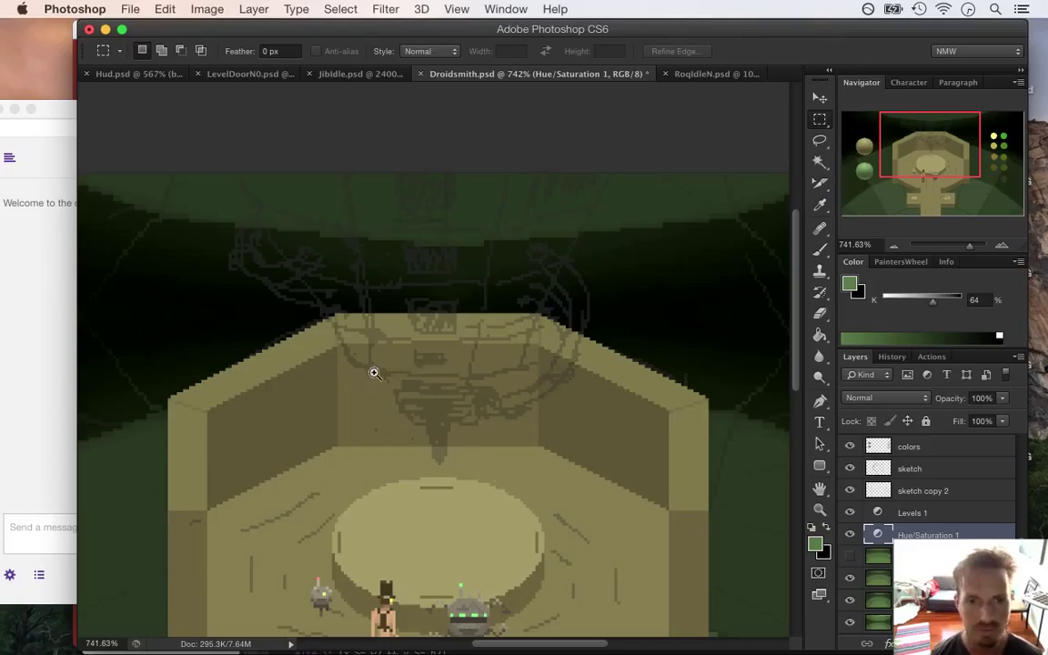
drag(336, 341, 333, 377)
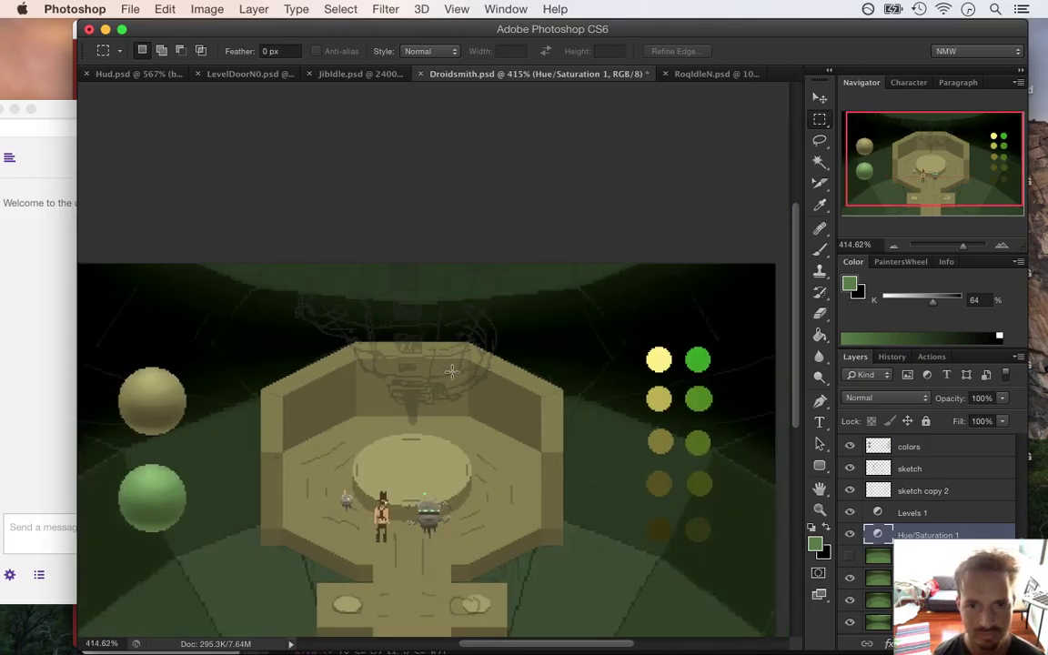
key(i)
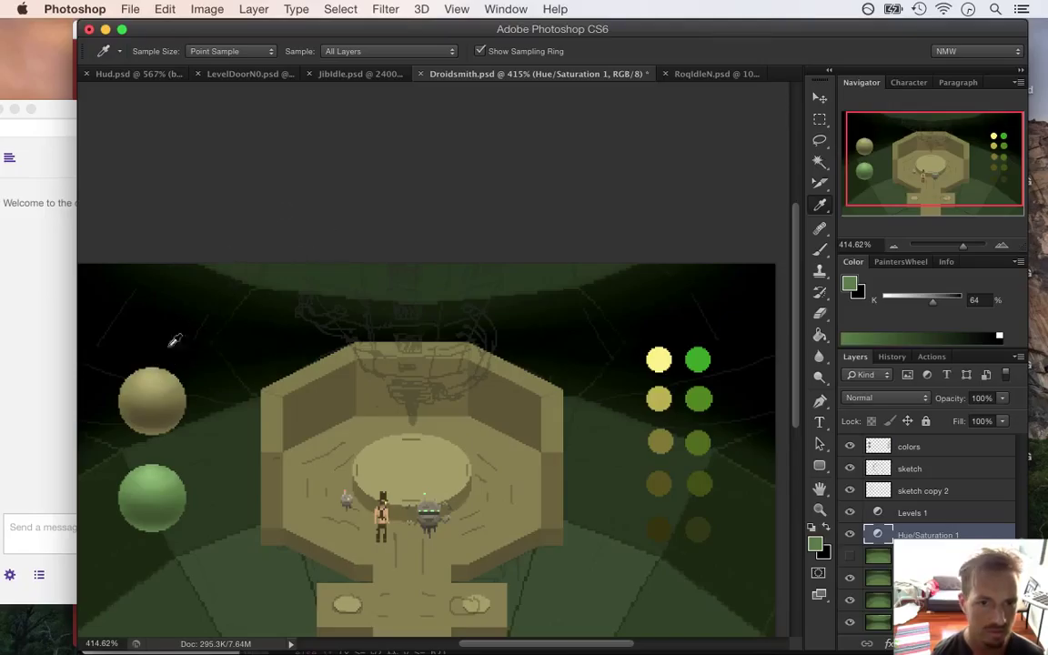
click(159, 398)
key(b)
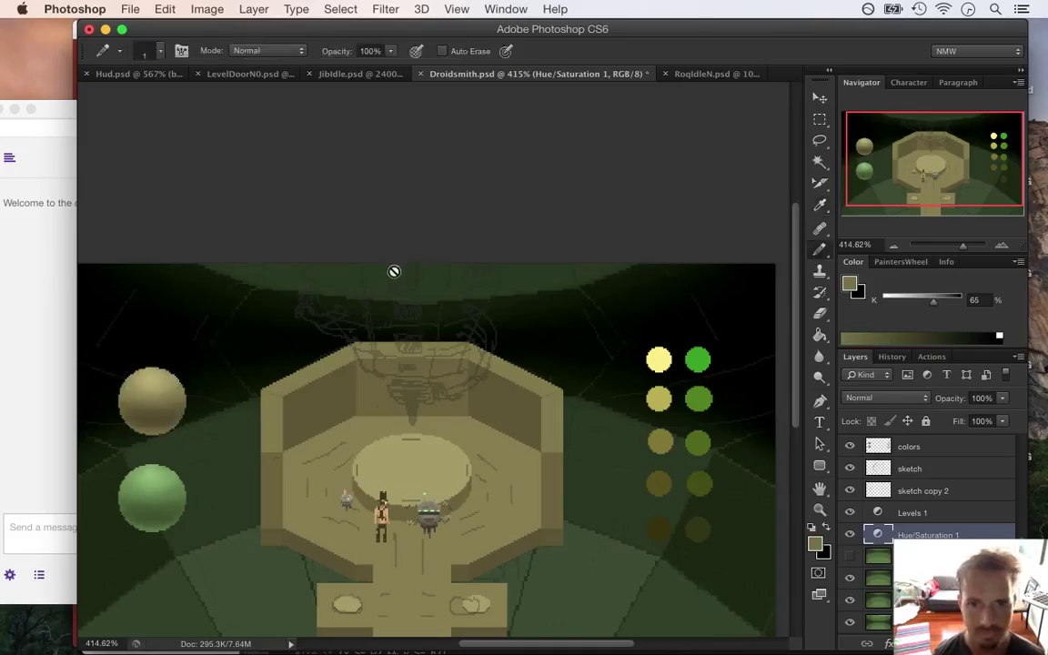
drag(394, 290, 444, 307)
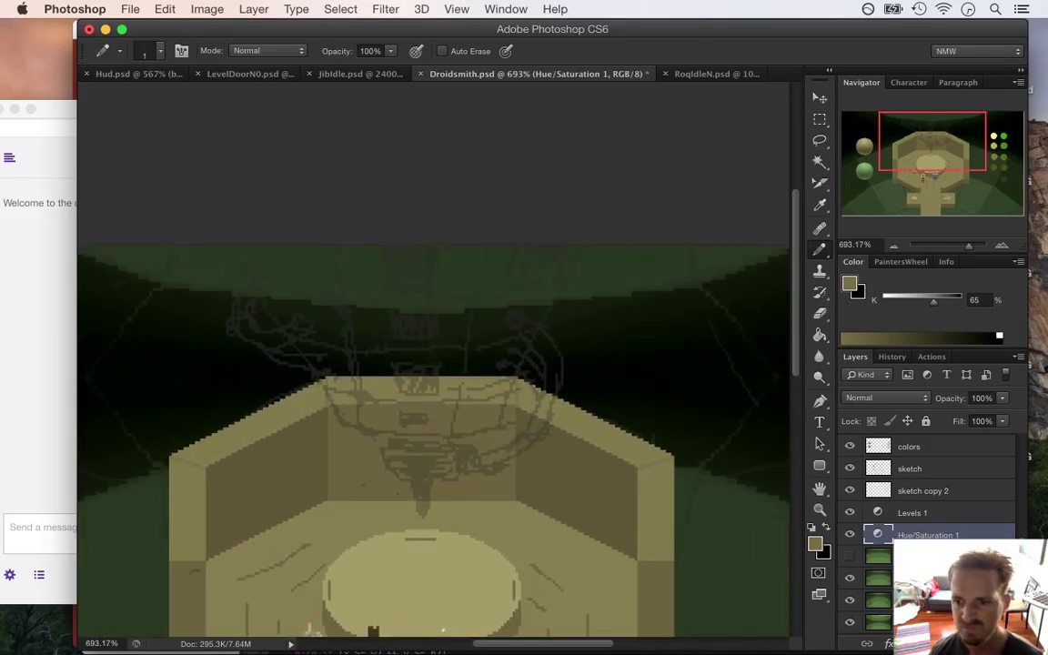
Step: Create a new layer directly above the bench layer and name it "aparatus"
key(alt+bracketleft)
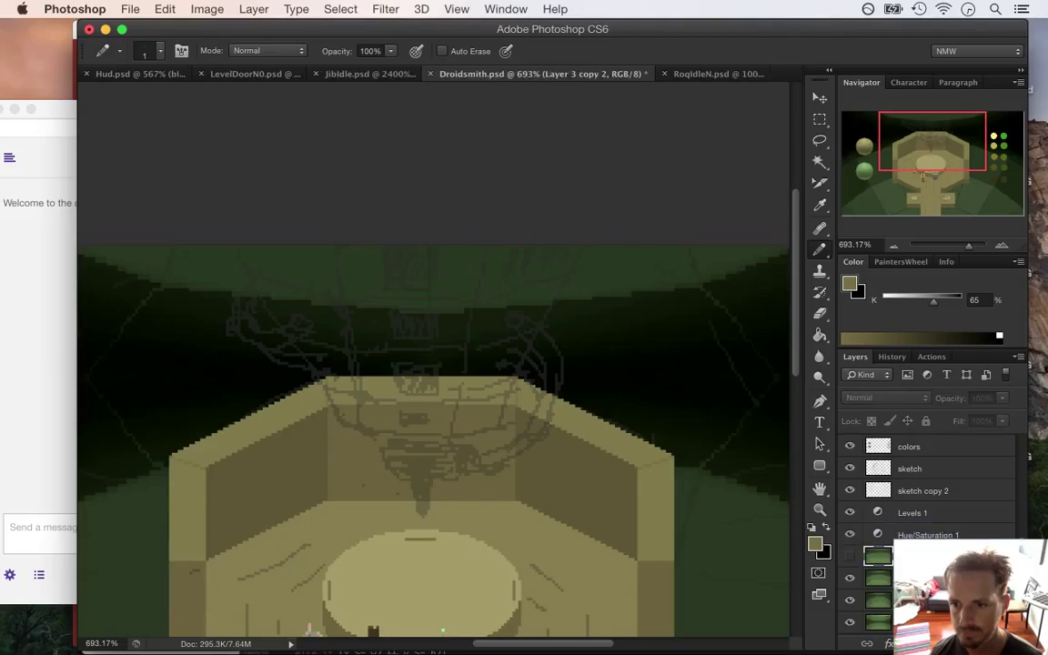
scroll(890, 551, down, 5)
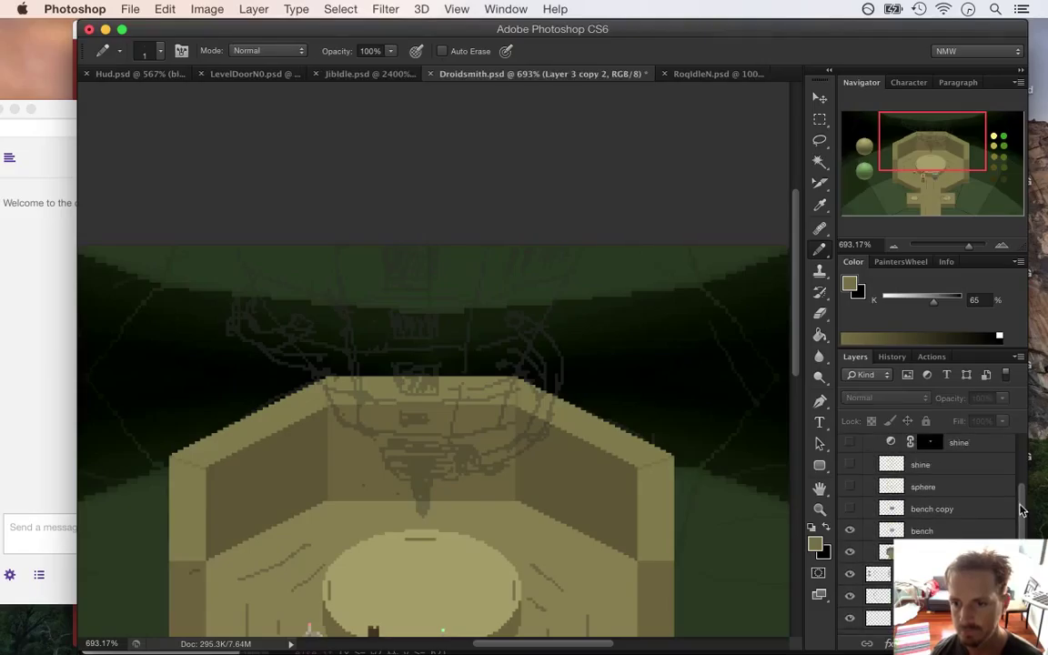
key(ctrl+comma)
key(ctrl+comma)
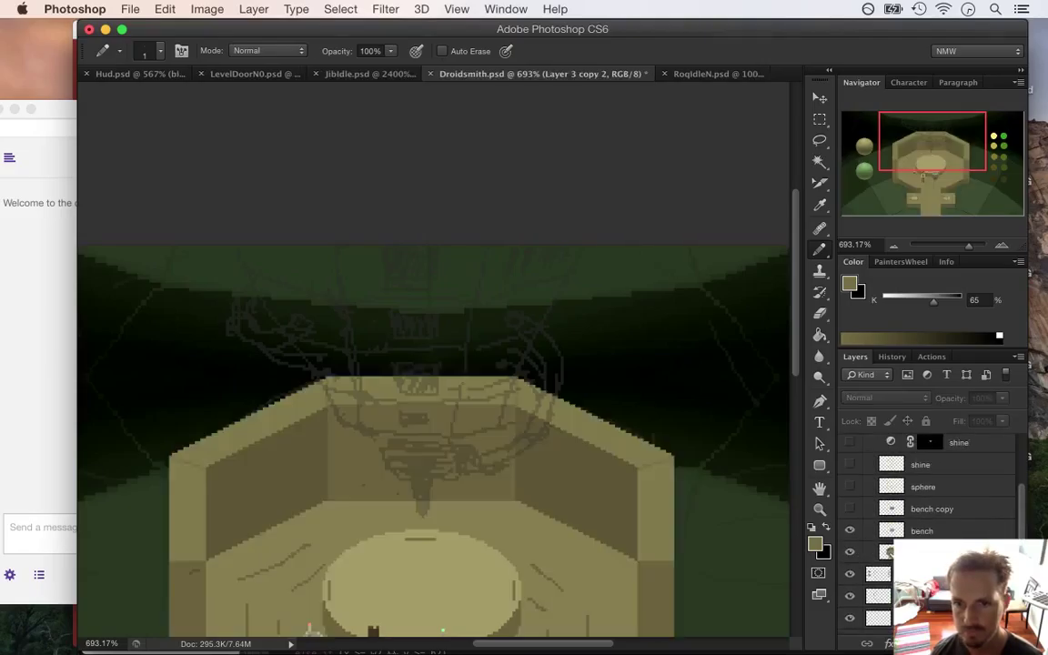
click(901, 533)
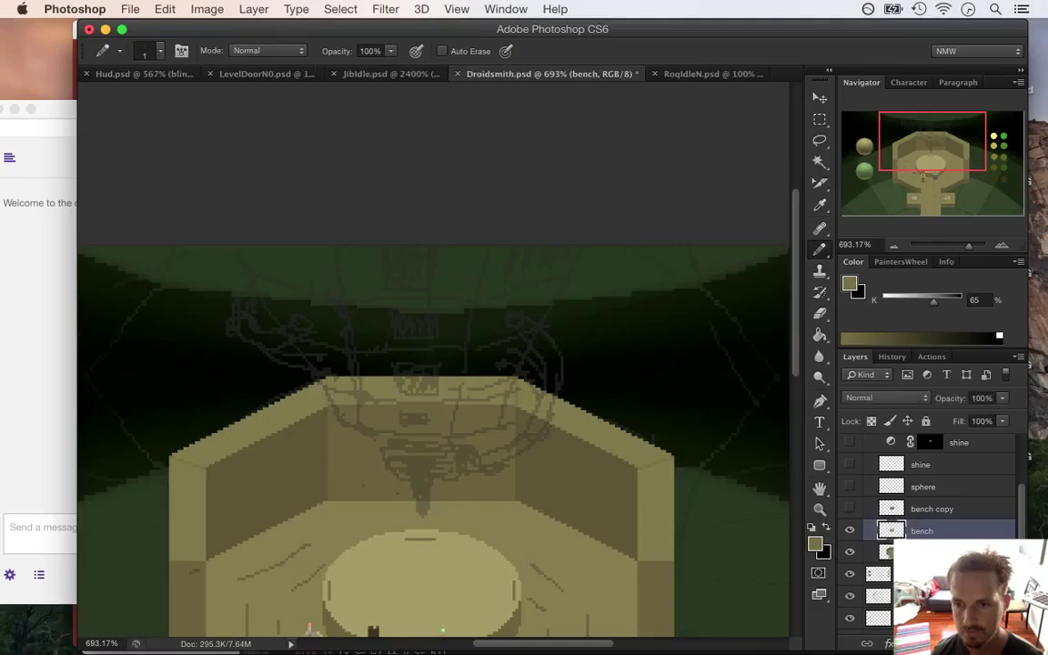
key(super+alt+shift+n)
double_click(927, 533)
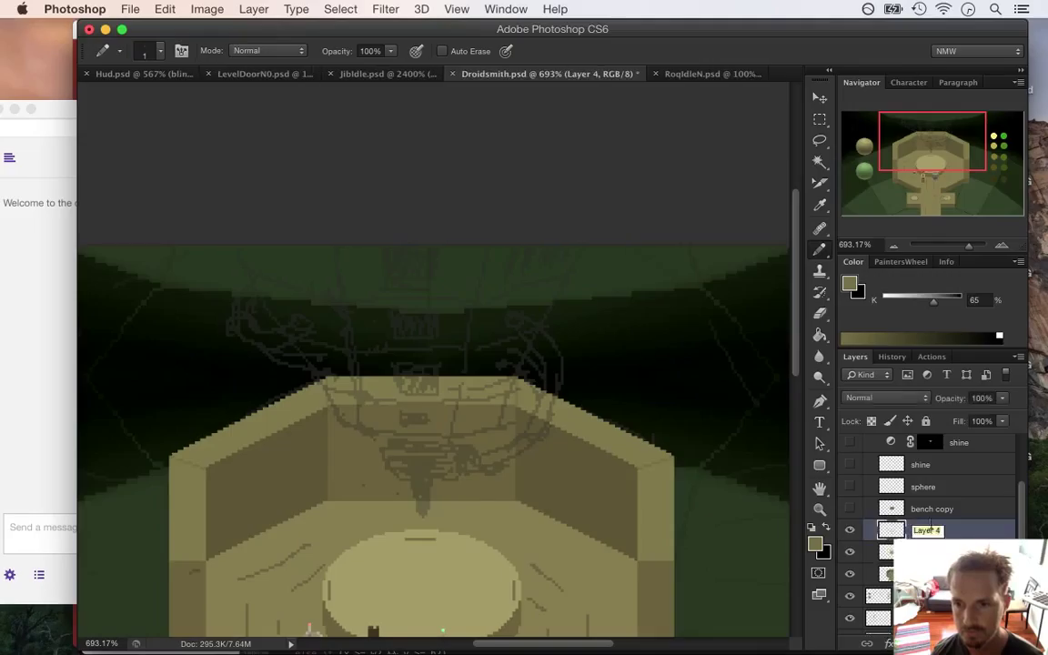
text(apa)
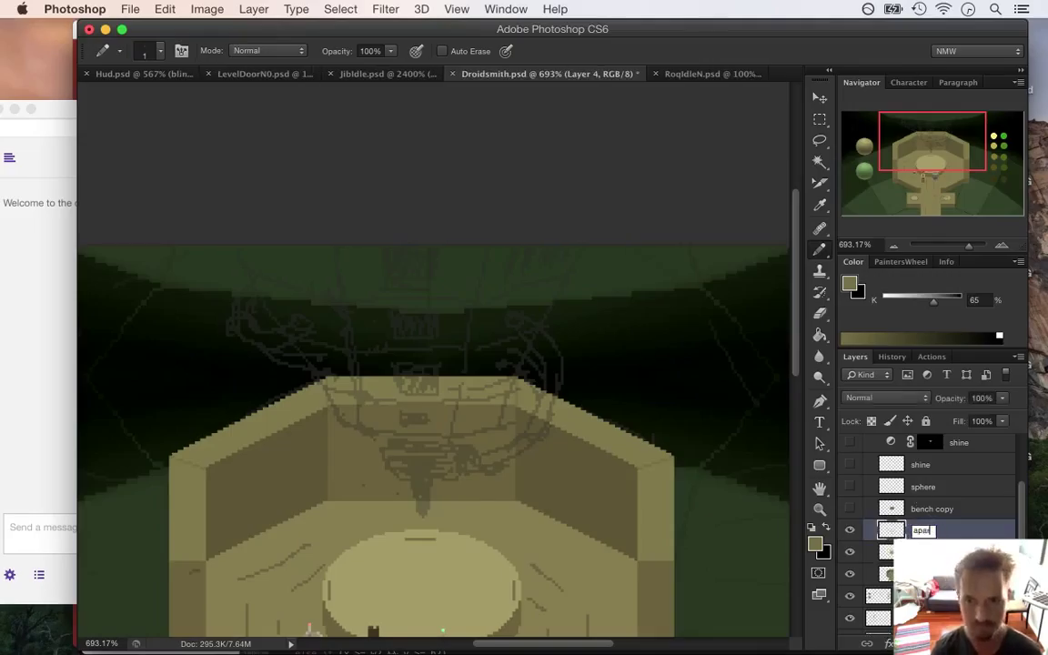
text(ratus)
key(Return)
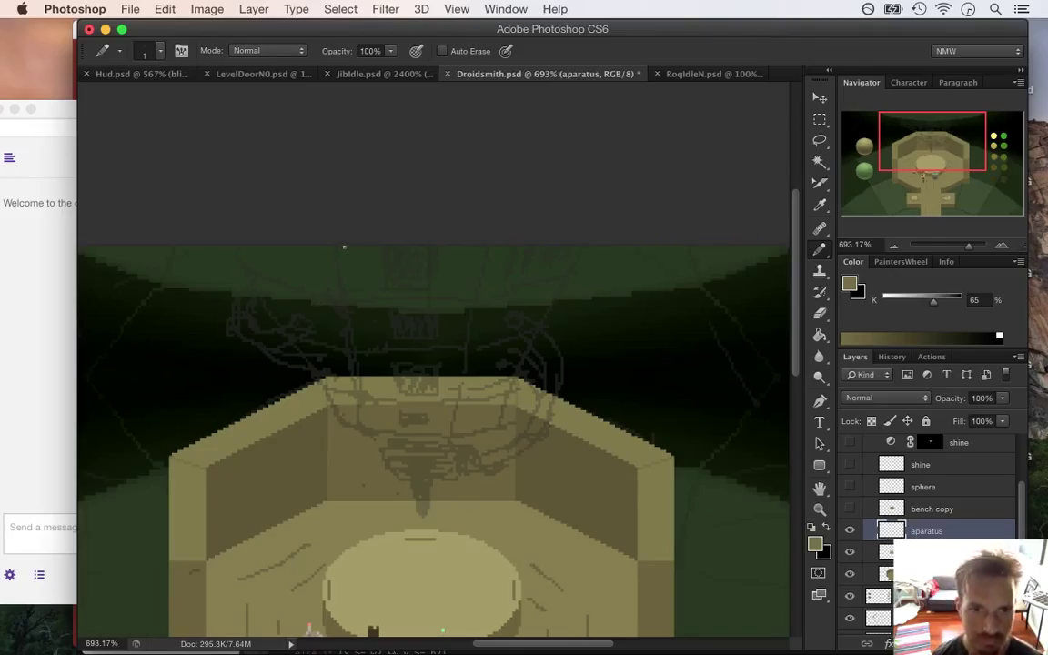
Step: Pencil a tan horizontal line along the canvas's upper edge above the machine sketch, and a vertical line down to the round table
drag(350, 246, 474, 246)
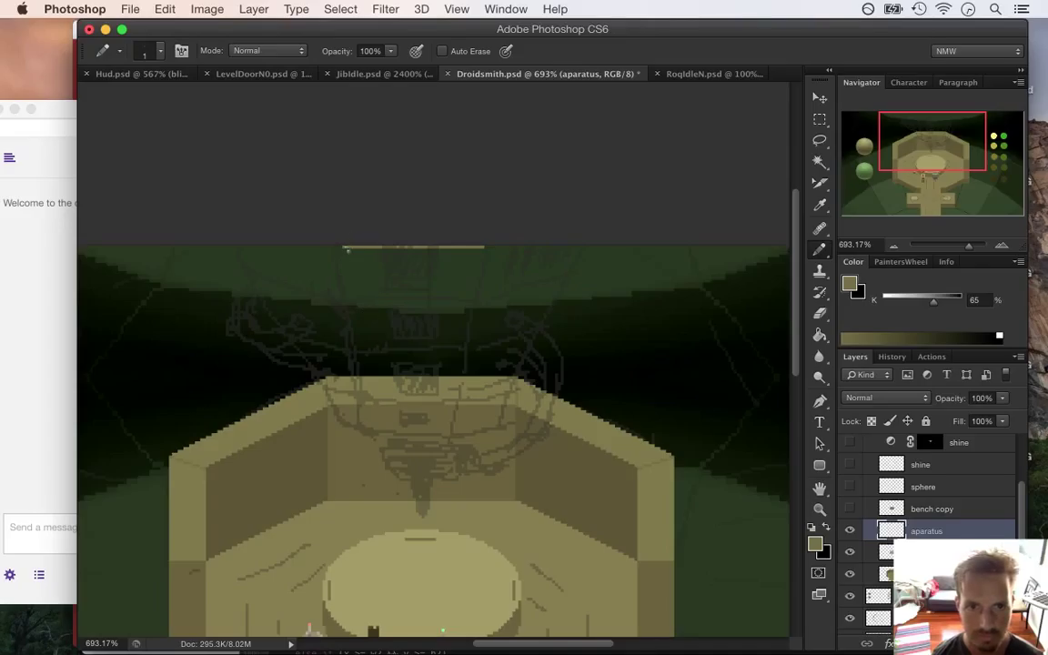
drag(355, 248, 358, 375)
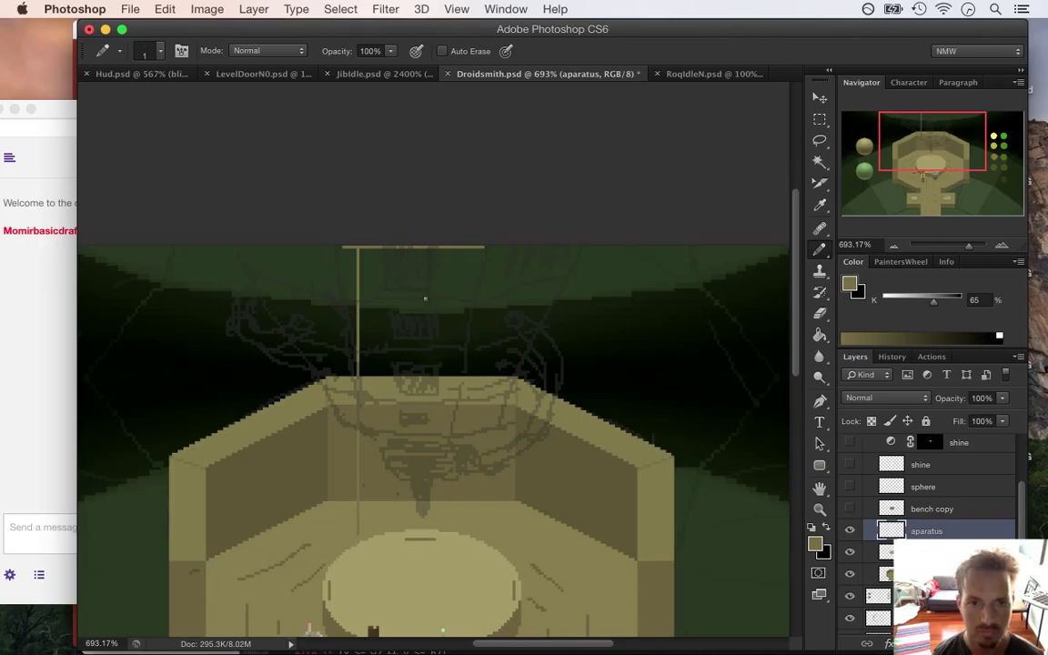
Step: Read the new message in the Twitch chat window and return to the Photoshop drawing
click(46, 273)
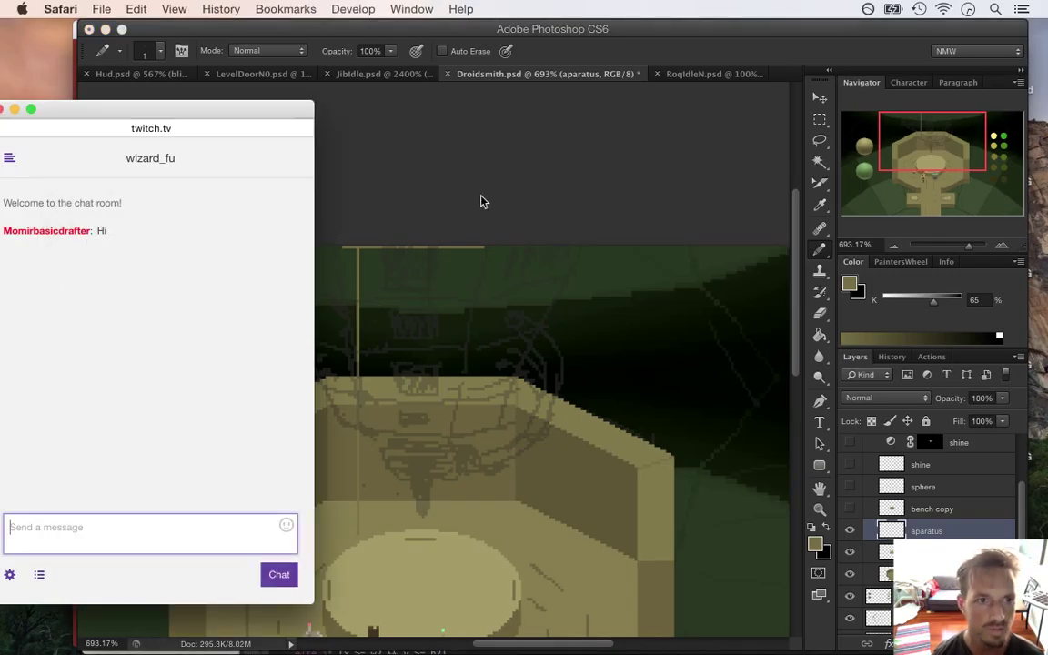
click(752, 36)
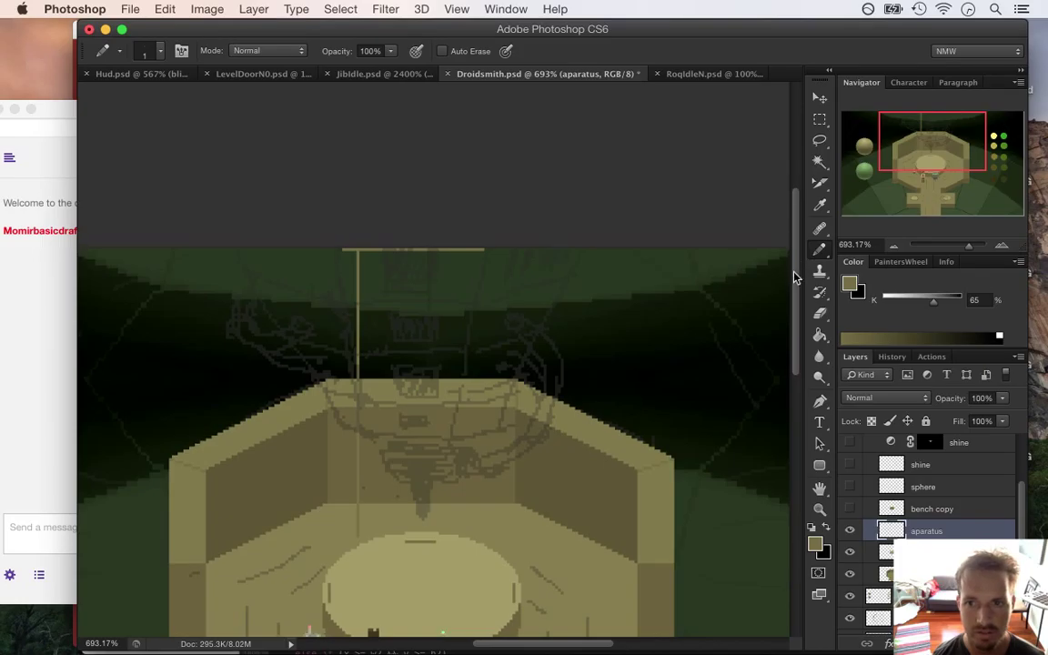
Step: Pencil a second tan vertical line from just above the round table up to the right end of the horizontal line at the canvas's upper edge
scroll(799, 277, down, 3)
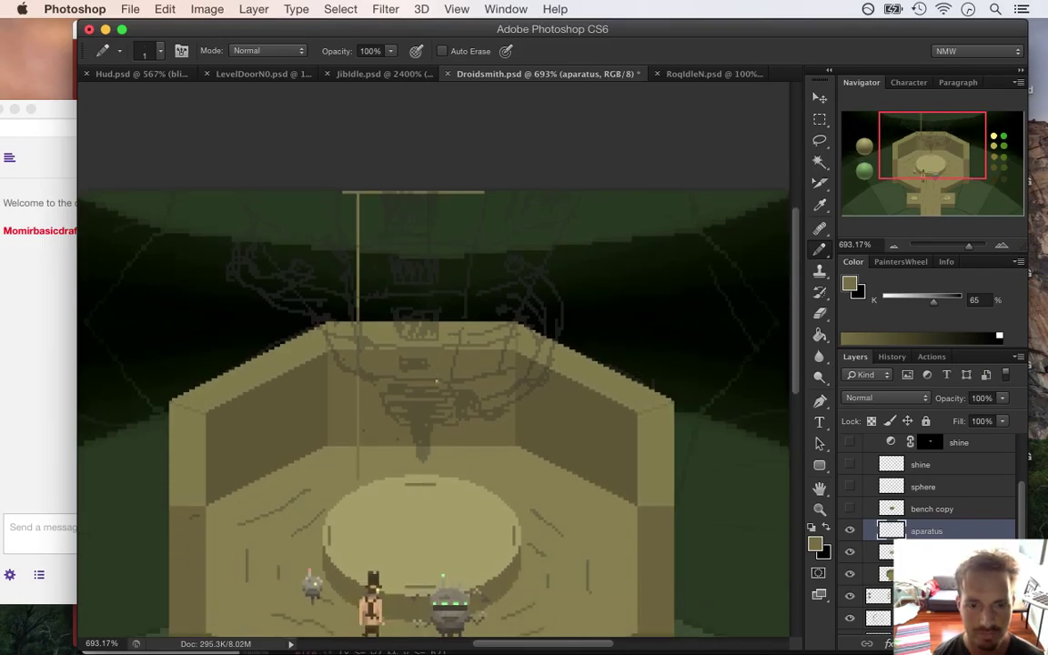
scroll(468, 487, up, 5)
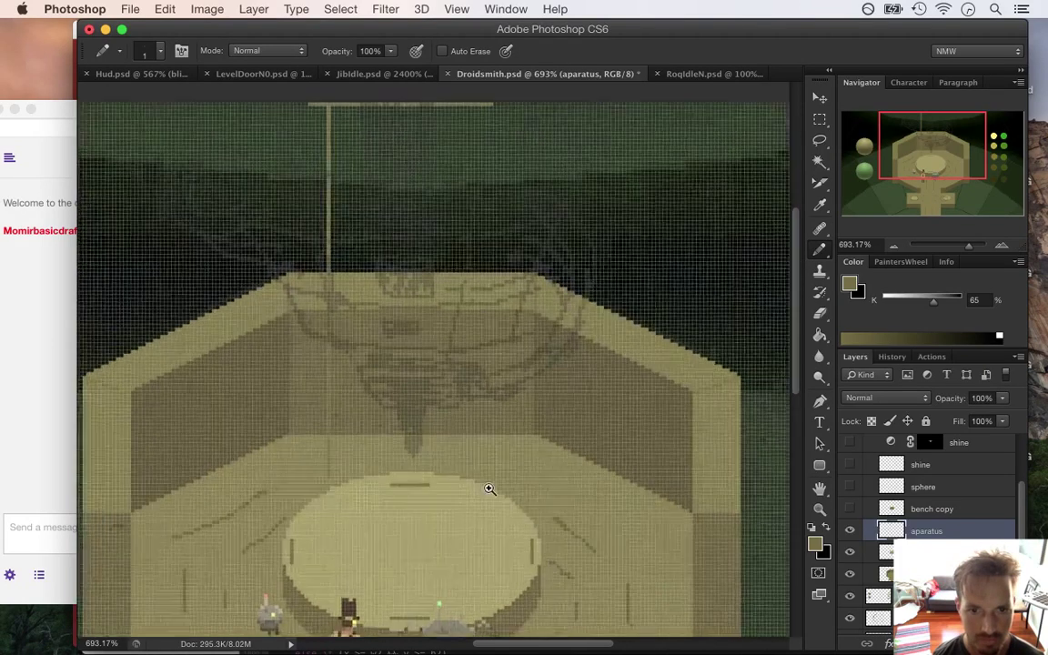
key(super+h)
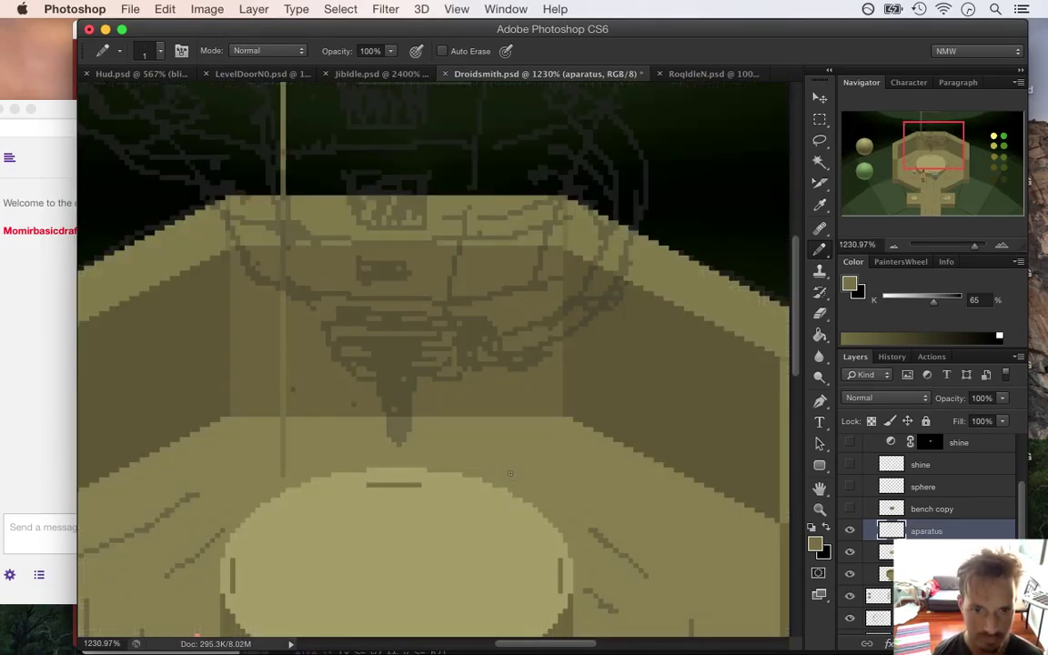
drag(510, 473, 506, 352)
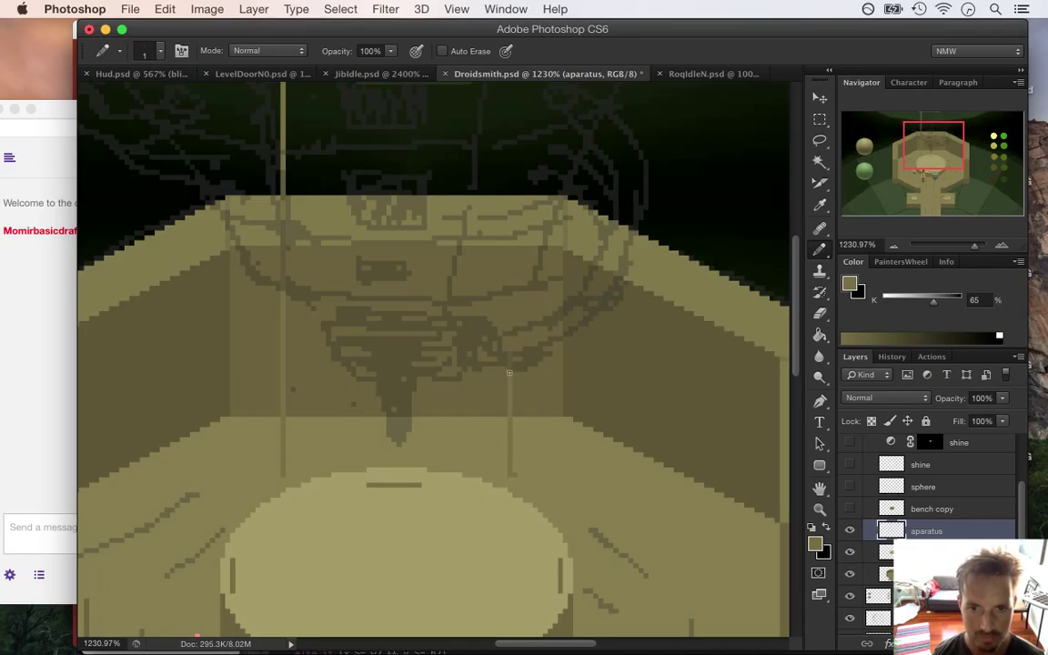
drag(510, 195, 509, 82)
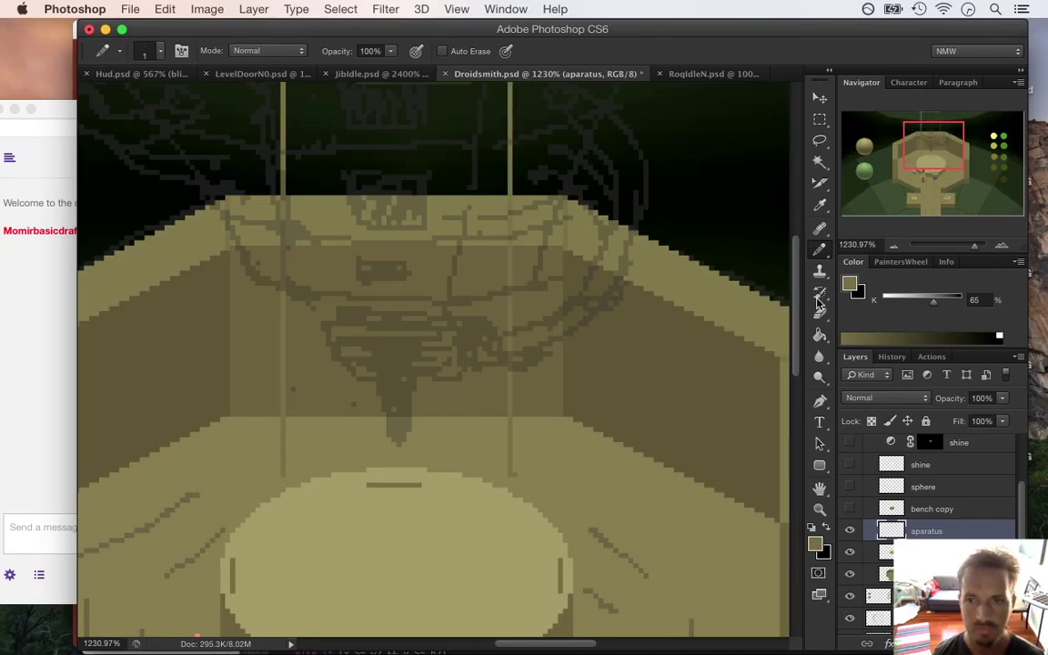
scroll(805, 246, up, 3)
scroll(804, 245, up, 3)
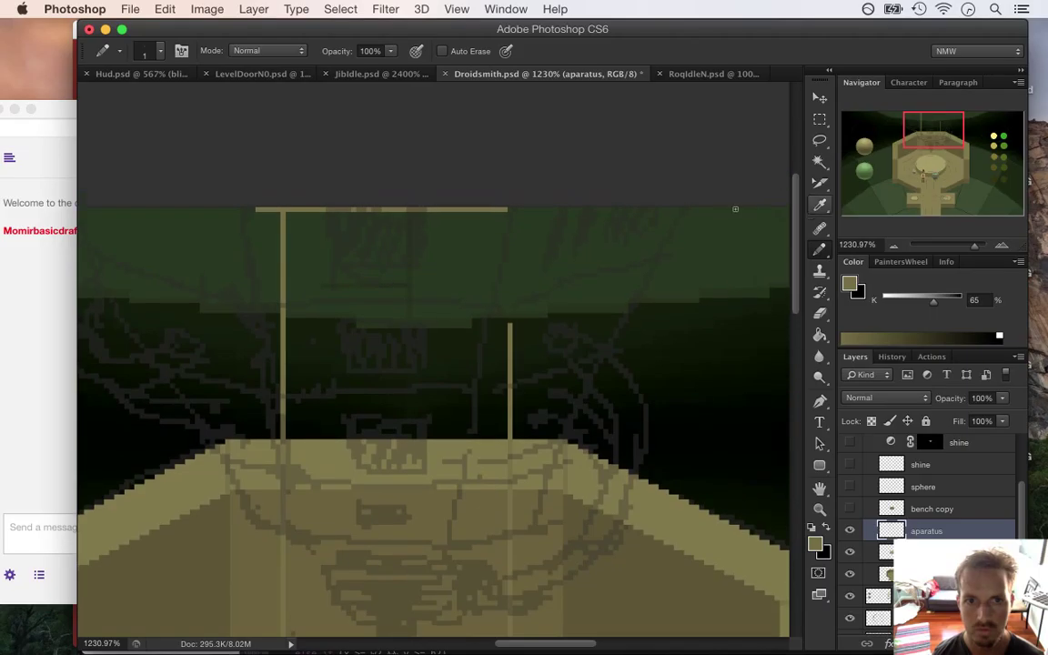
drag(509, 321, 509, 211)
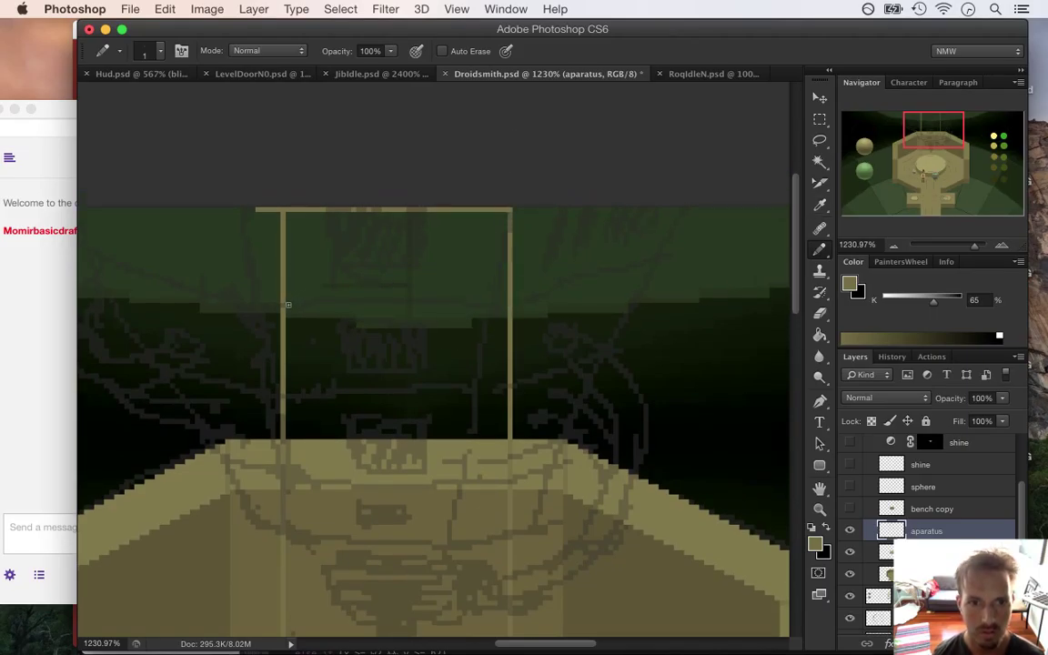
Step: Pencil a horizontal line joining the two vertical lines below the canvas's upper edge and fill the enclosed rectangle with the same tan
drag(286, 304, 507, 304)
key(g)
click(365, 264)
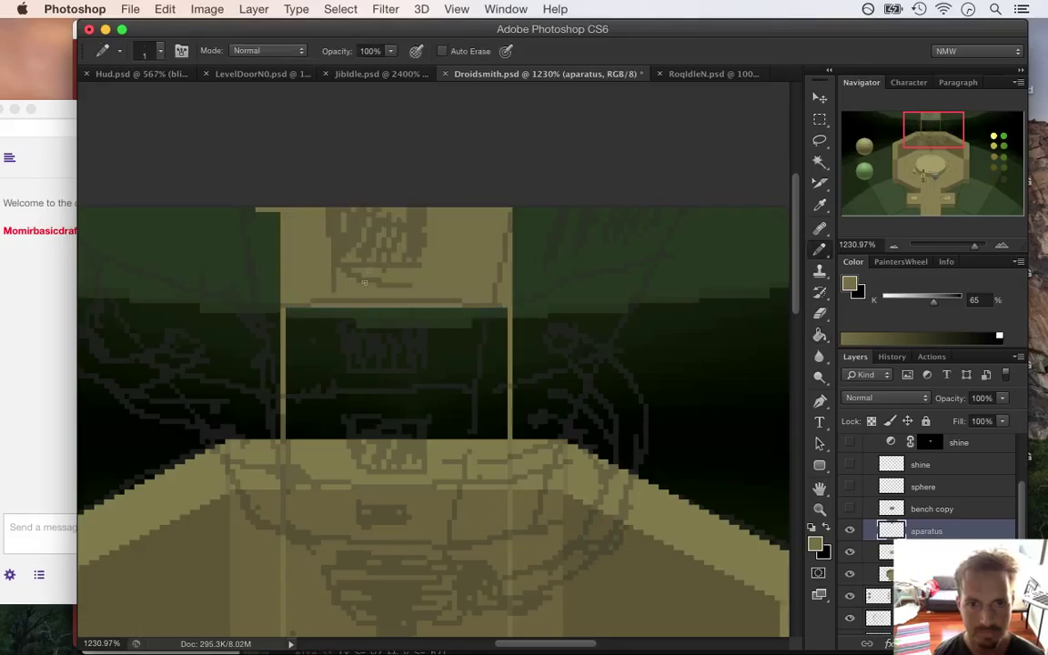
Step: Erase the stub left of the tan block and both vertical lines below it, enlarging the Eraser to 10 pixels
key(e)
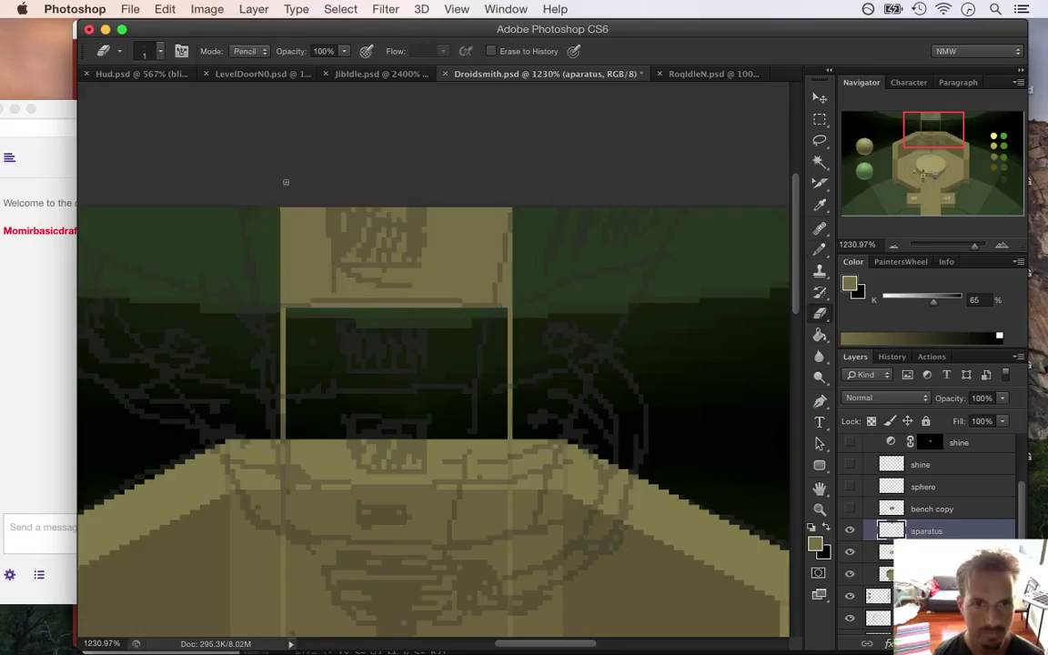
drag(286, 315, 283, 439)
scroll(340, 368, down, 5)
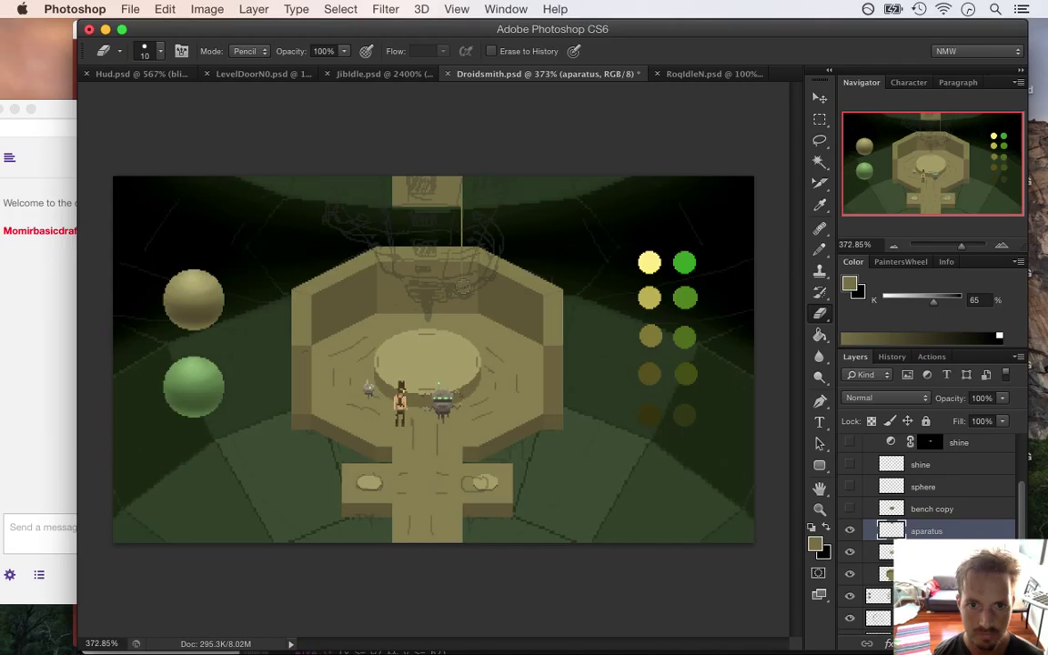
key(bracketright)
key(bracketright)
key(bracketright)
key(bracketright)
key(bracketright)
key(bracketright)
key(bracketright)
key(bracketright)
key(bracketright)
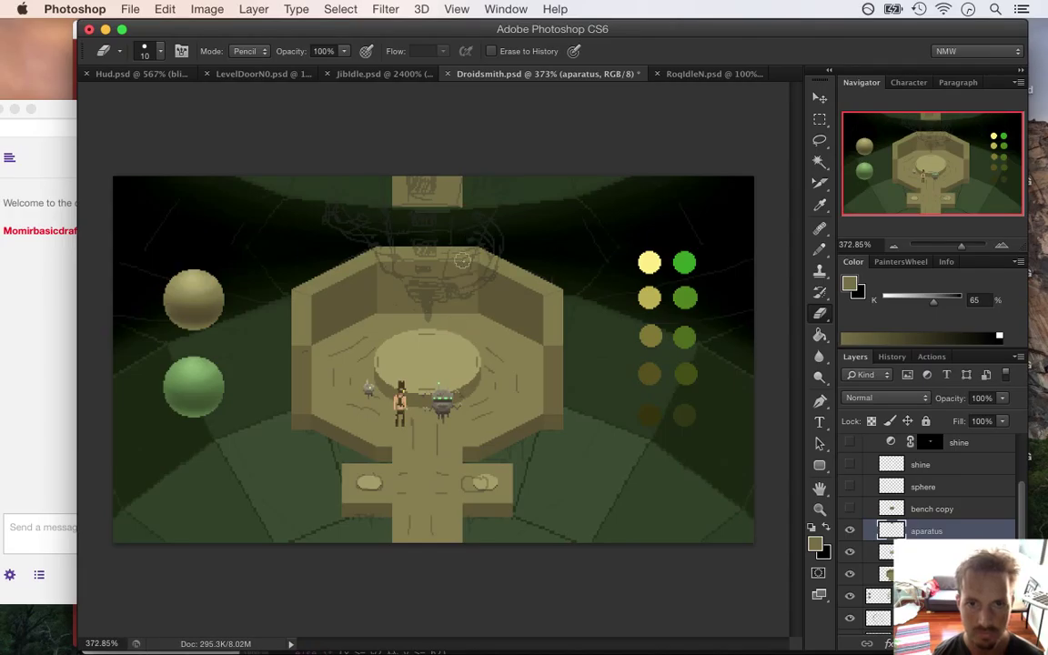
ctrl+click(509, 242)
drag(509, 243, 545, 249)
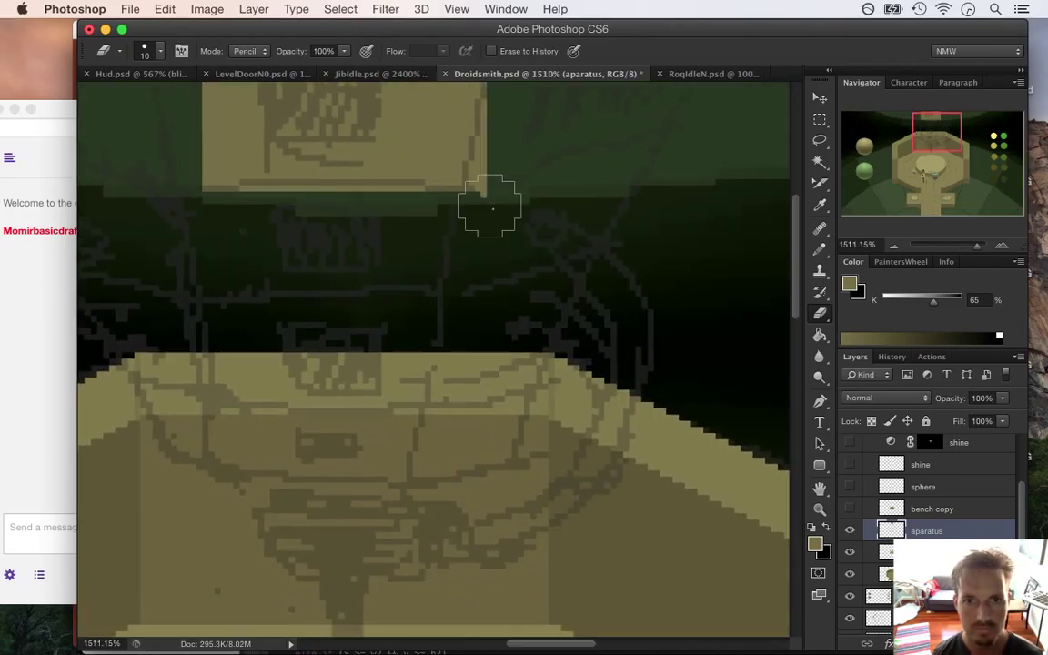
drag(339, 288, 389, 291)
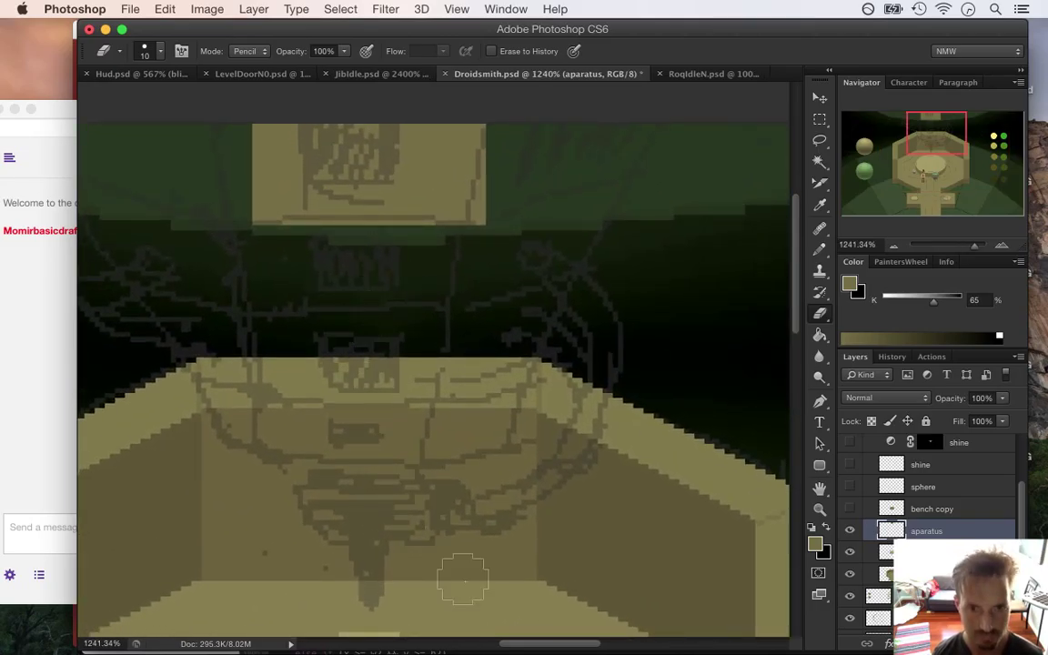
Step: Sample the tan of the hanging block and darken the foreground color to 6a643c
drag(555, 648, 527, 639)
key(i)
click(550, 189)
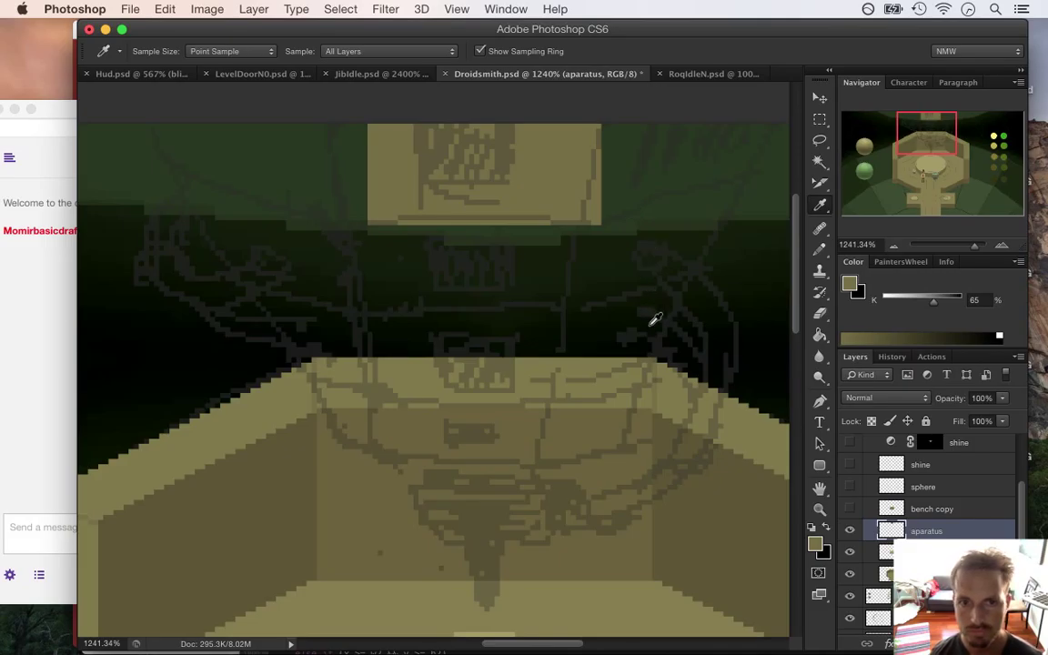
click(816, 545)
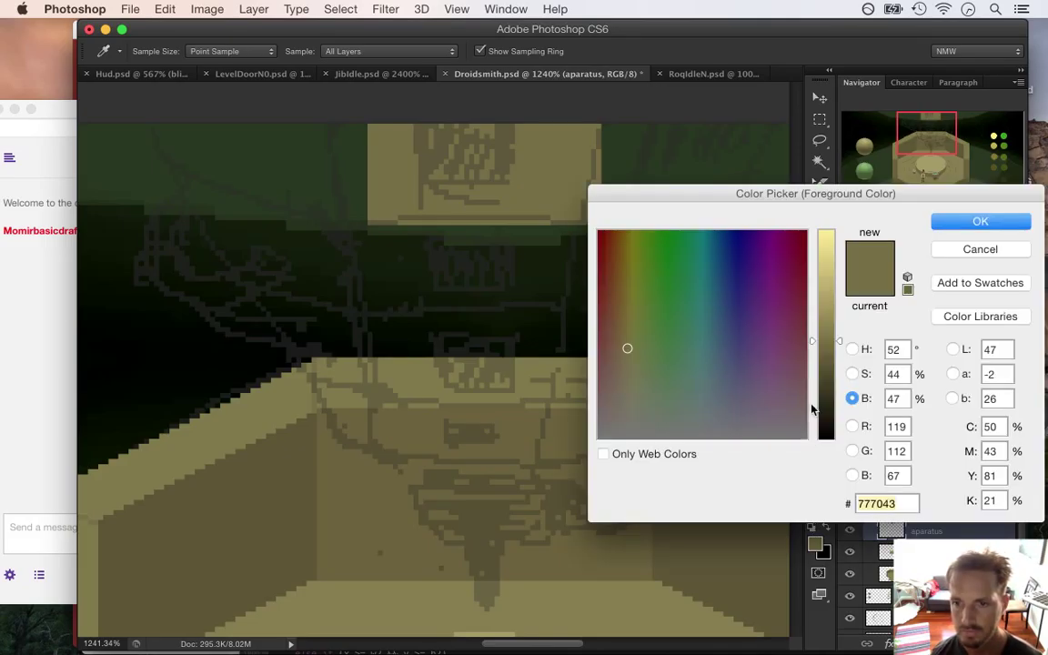
drag(828, 346, 828, 358)
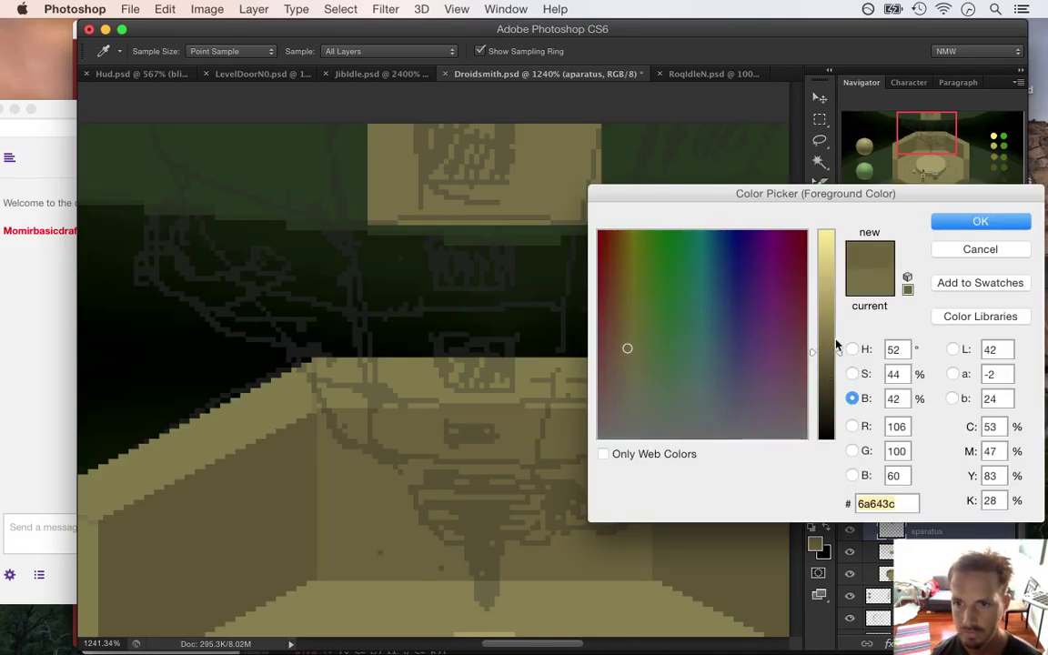
click(945, 227)
Step: Switch to the Eraser and reduce its brush size to 1 pixel
key(e)
key(bracketleft)
key(bracketleft)
key(bracketleft)
key(bracketleft)
key(bracketleft)
key(bracketleft)
key(bracketleft)
key(bracketleft)
key(bracketleft)
key(bracketleft)
key(bracketleft)
key(bracketleft)
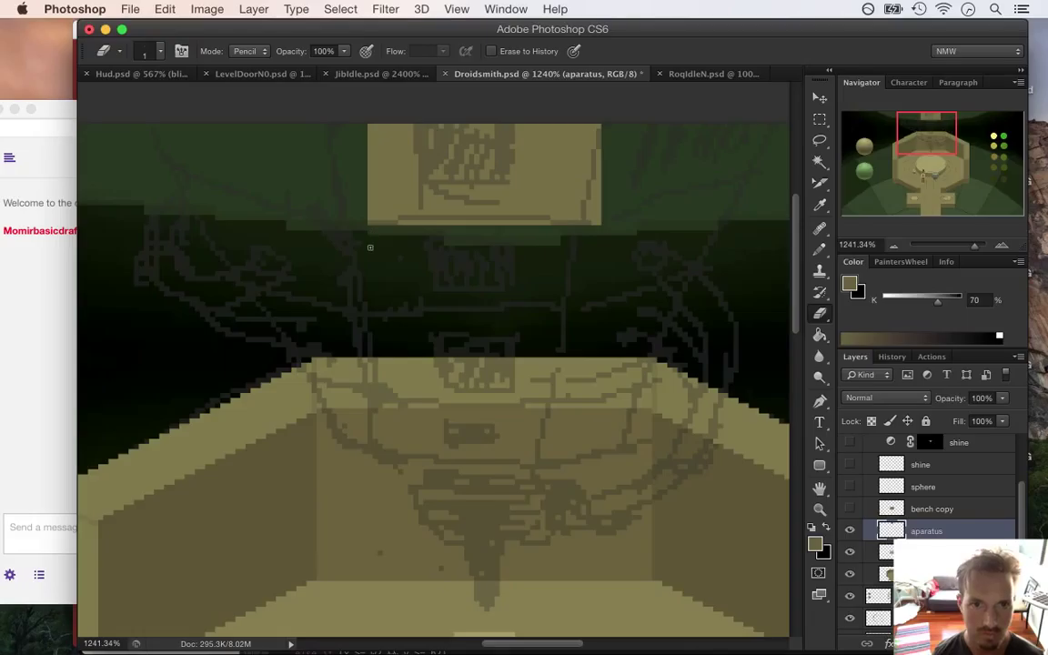
Step: Pencil the darker tan along the block's lower edge, with a stepped line down from its left corner and a short line from its right
click(850, 530)
click(850, 531)
key(b)
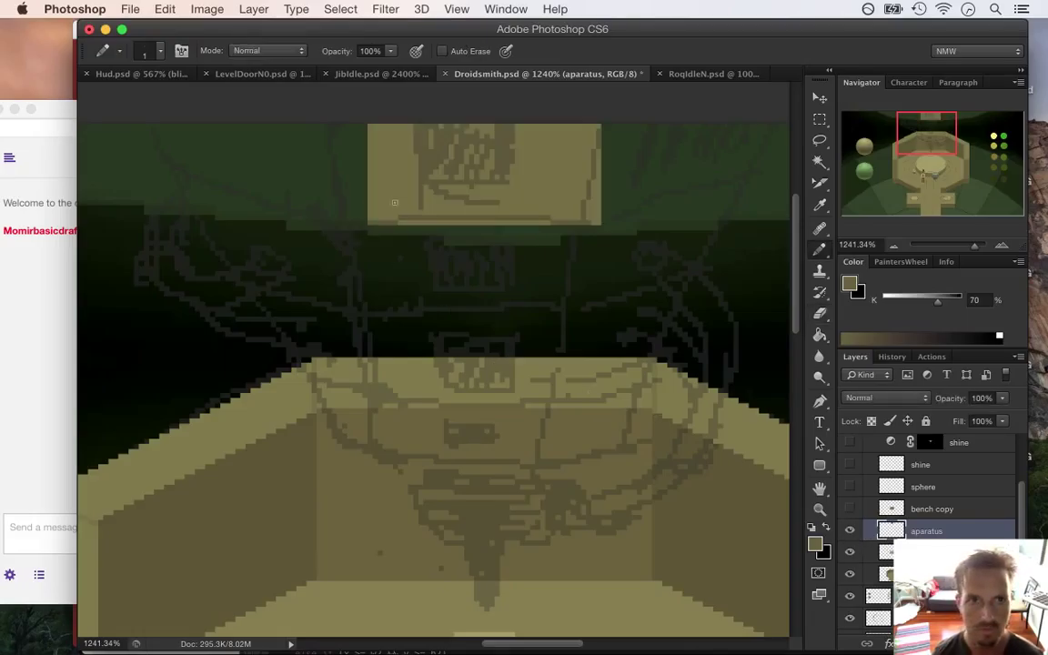
drag(369, 234, 374, 309)
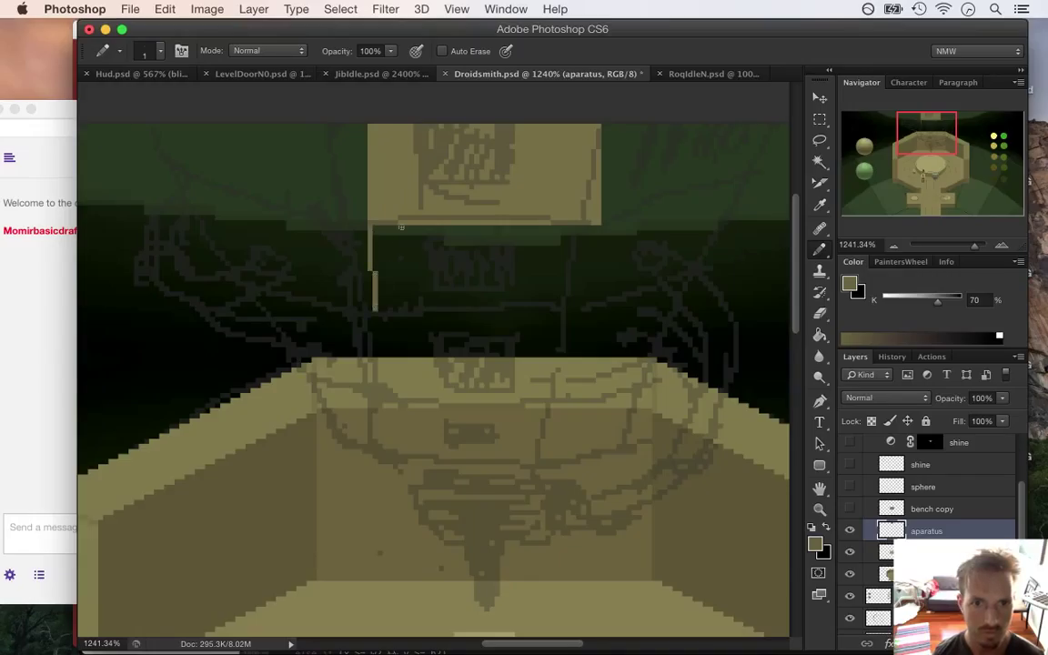
drag(596, 227, 598, 262)
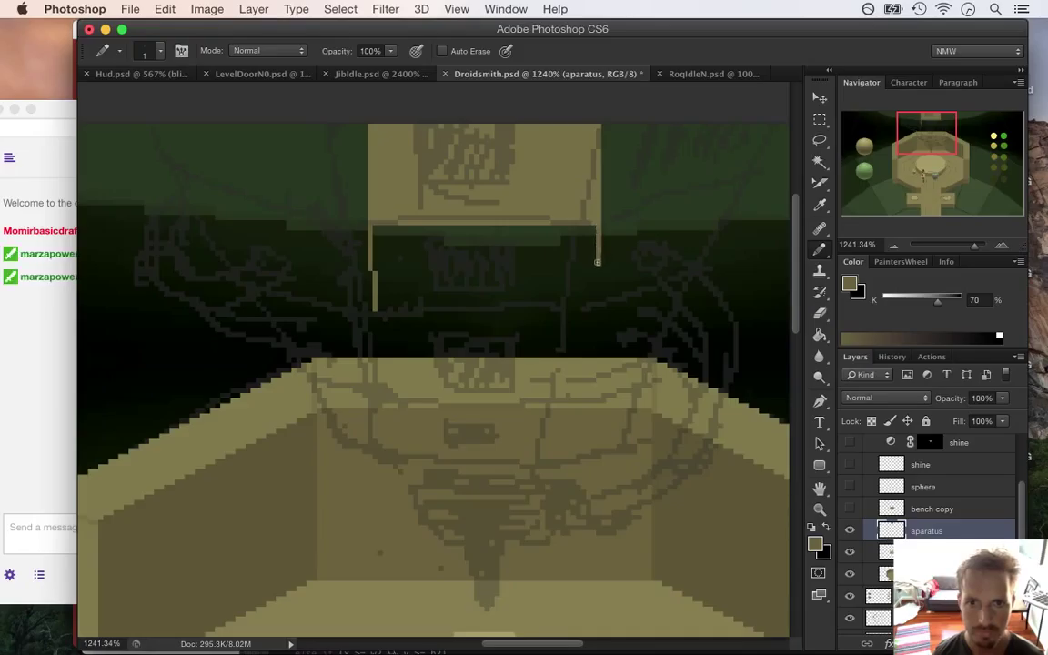
Step: Read the new messages in the Twitch chat window and return to the Photoshop drawing
click(36, 380)
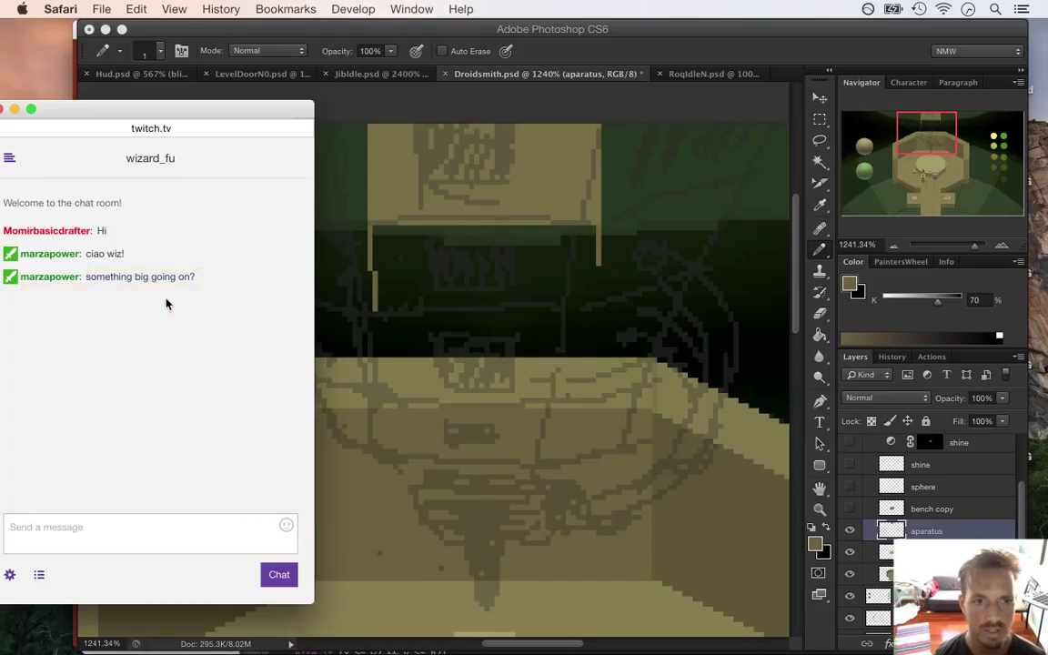
click(637, 73)
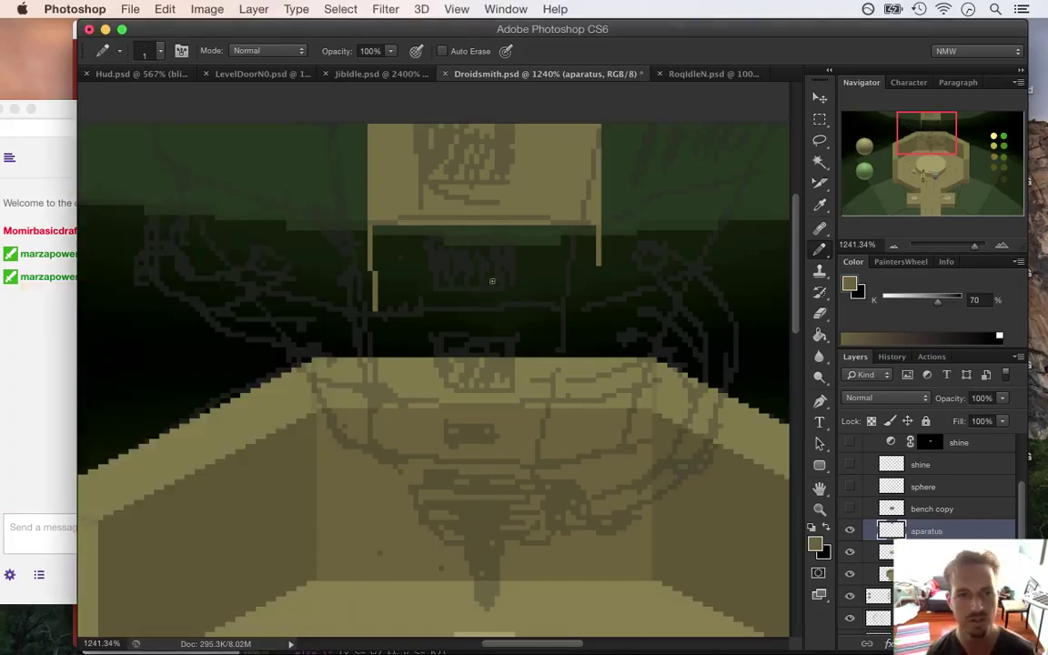
Step: Review the whole room scene and save Droidsmith.psd
mouse_move(414, 377)
mouse_down()
mouse_move(356, 352)
mouse_move(404, 367)
mouse_up()
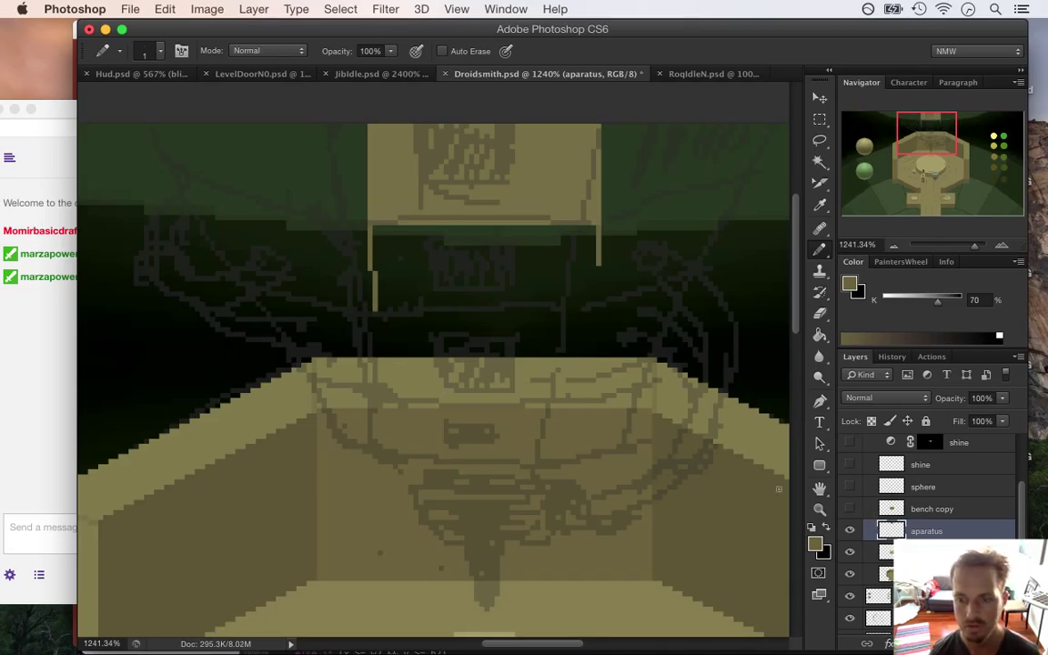
drag(389, 417, 306, 405)
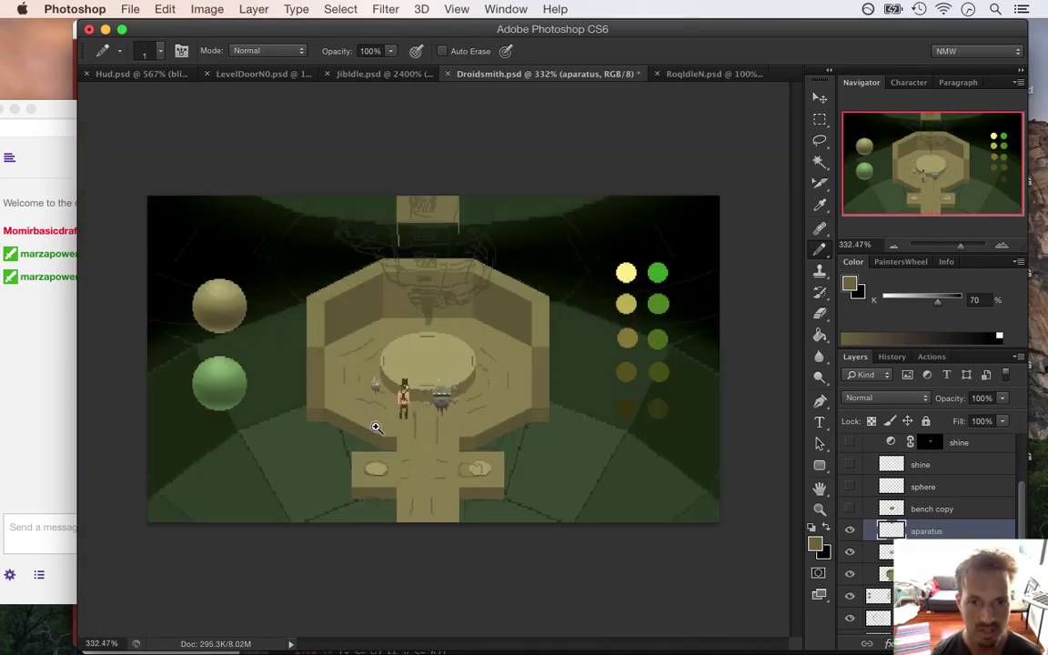
drag(549, 361, 565, 360)
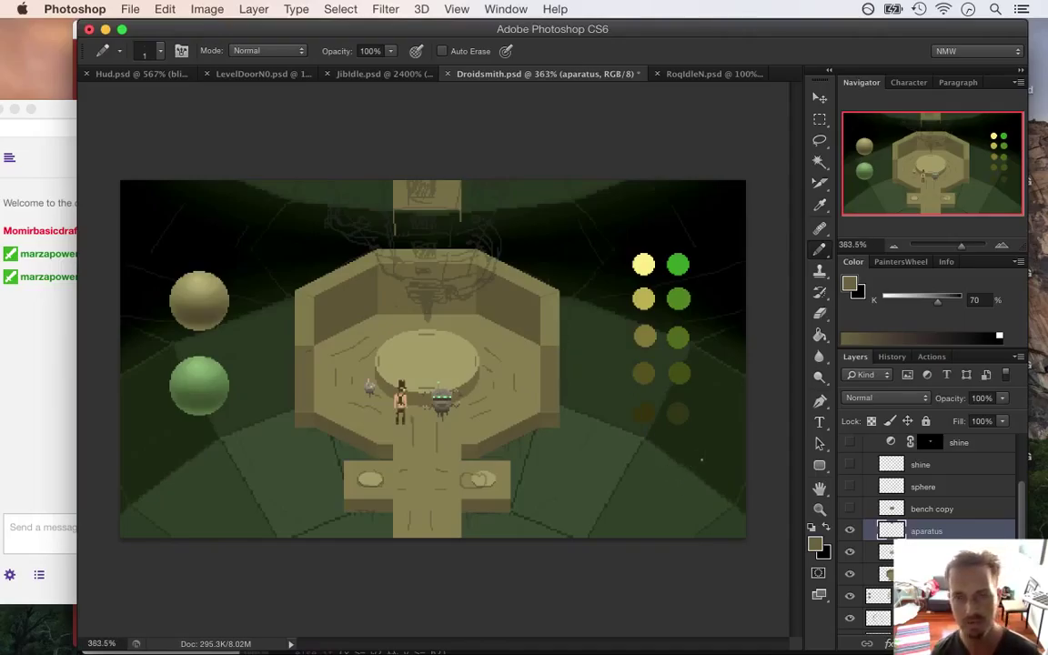
key(ctrl+s)
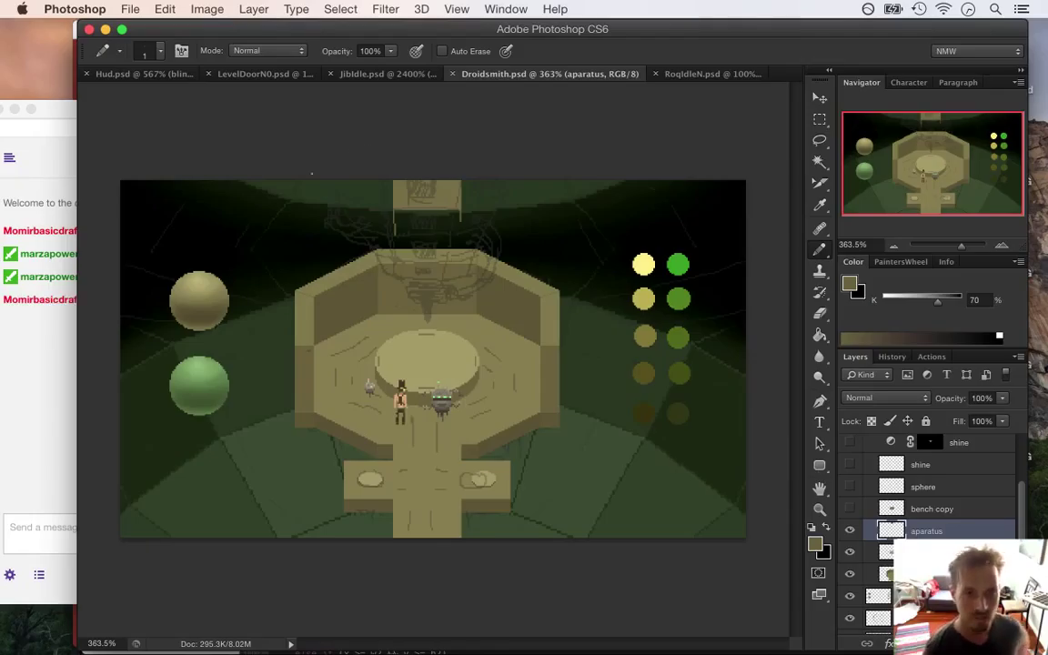
Step: Check the latest Twitch chat messages, highlighting their text while reading, and switch back to Photoshop
click(40, 391)
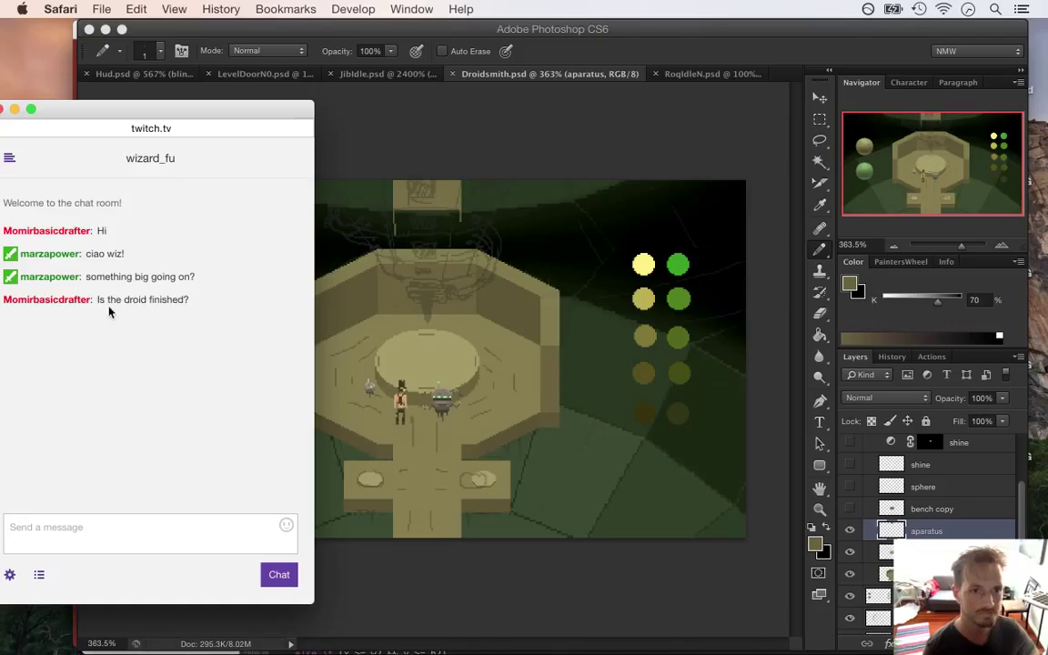
drag(108, 308, 173, 302)
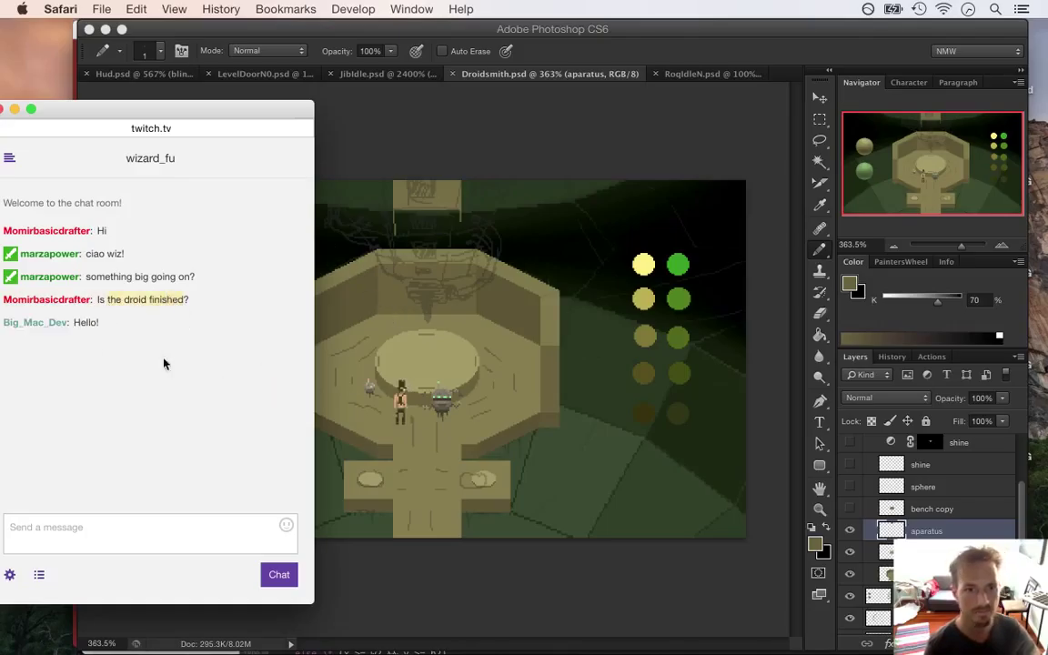
drag(74, 323, 141, 373)
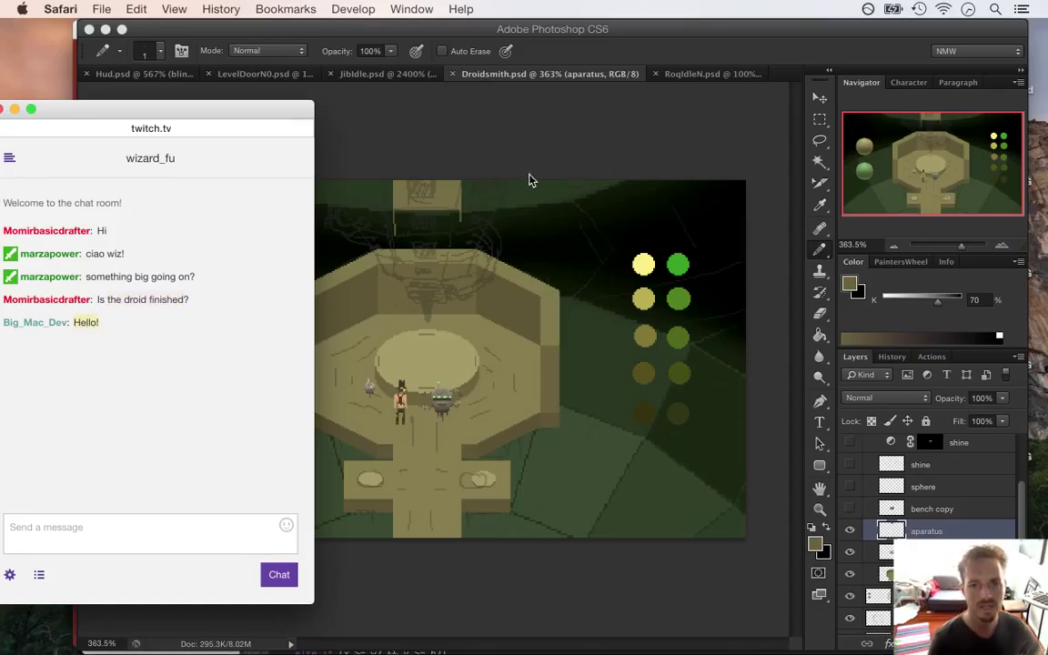
click(520, 113)
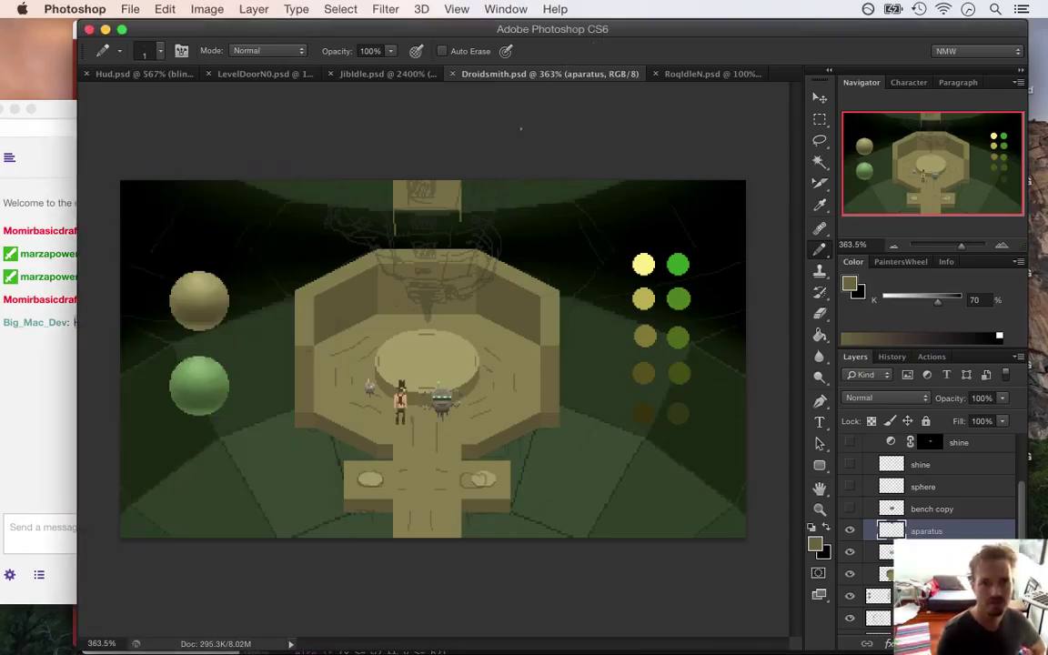
Step: Open the recent file Droidsmithold.psd, examine the old grey room layout enlarged, and close it again
click(131, 9)
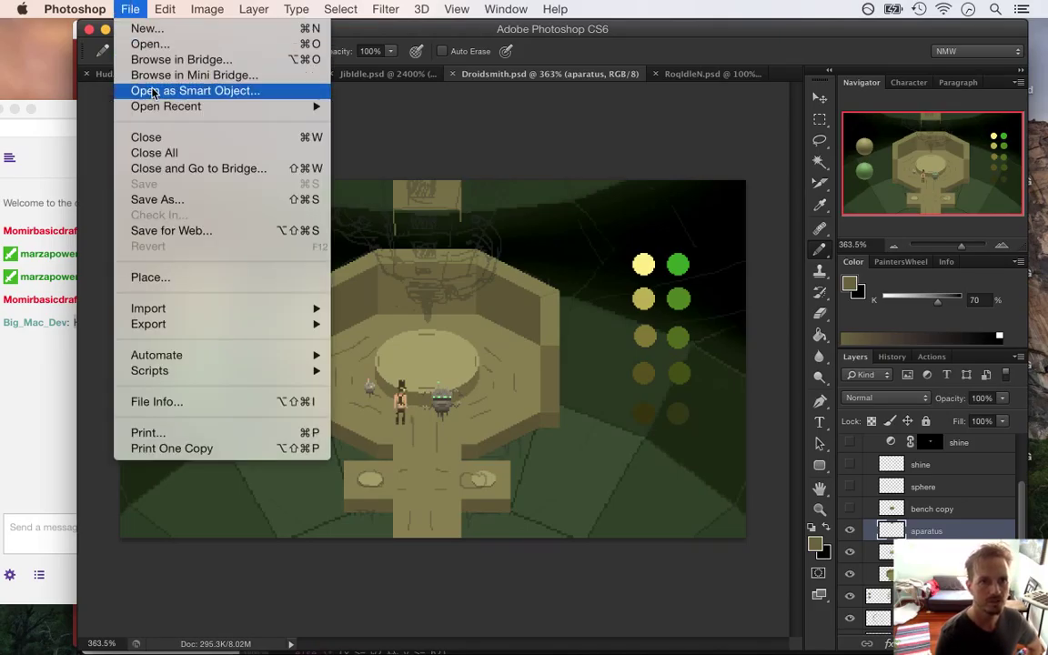
mouse_move(161, 105)
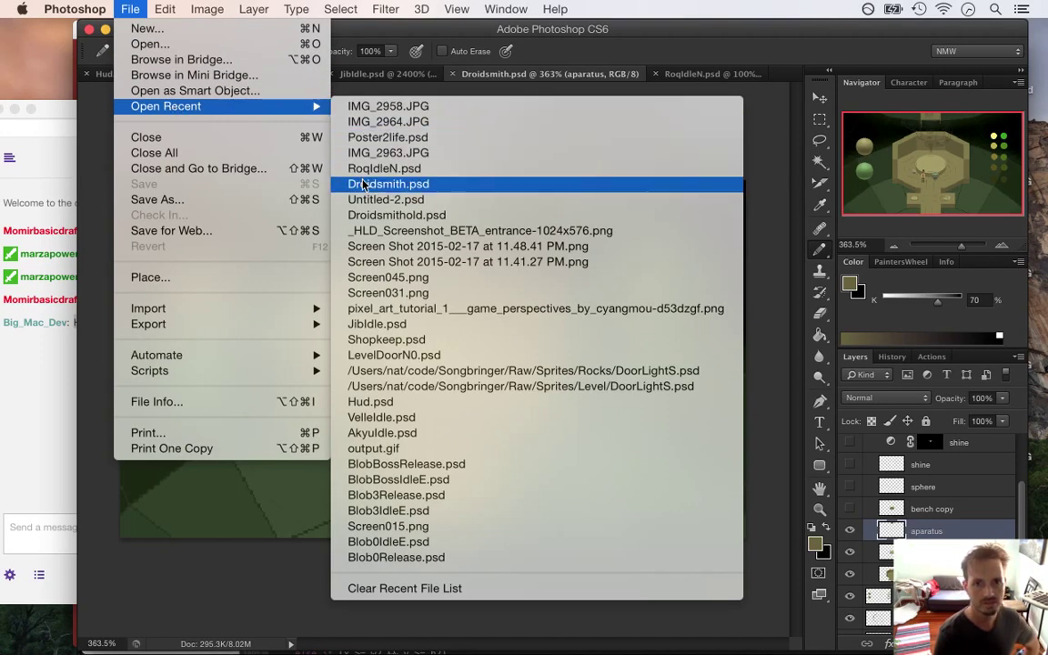
click(368, 216)
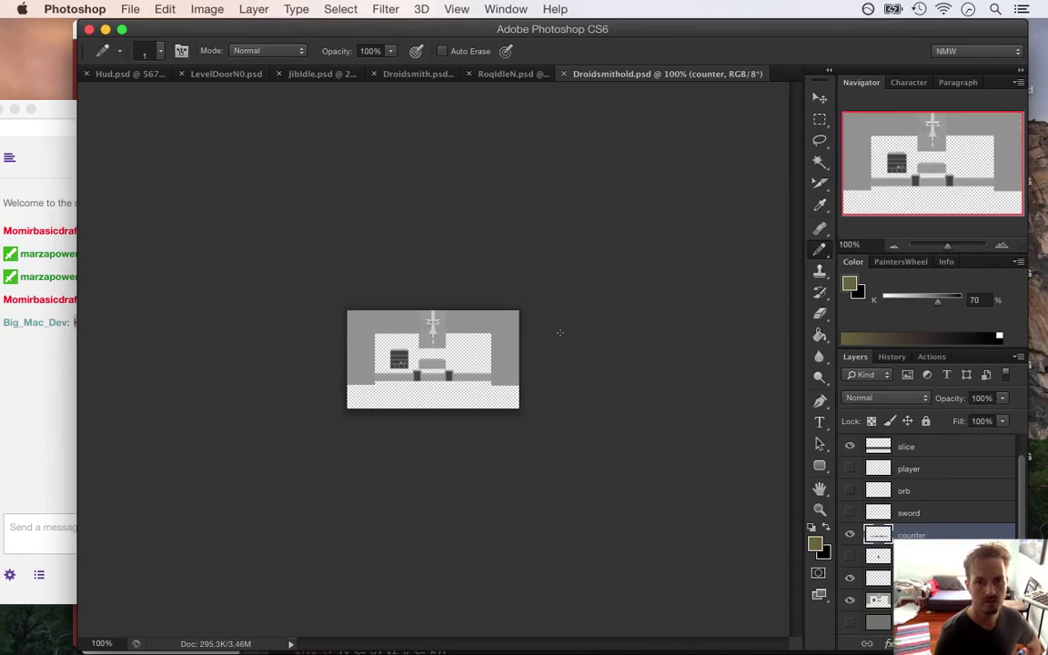
drag(468, 351, 555, 384)
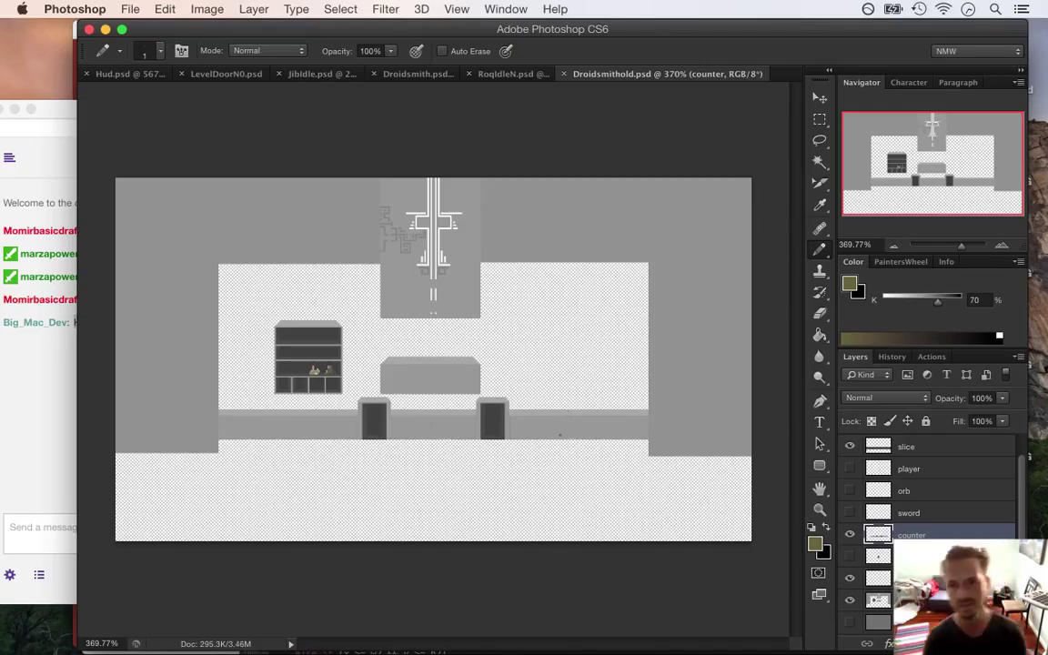
click(564, 74)
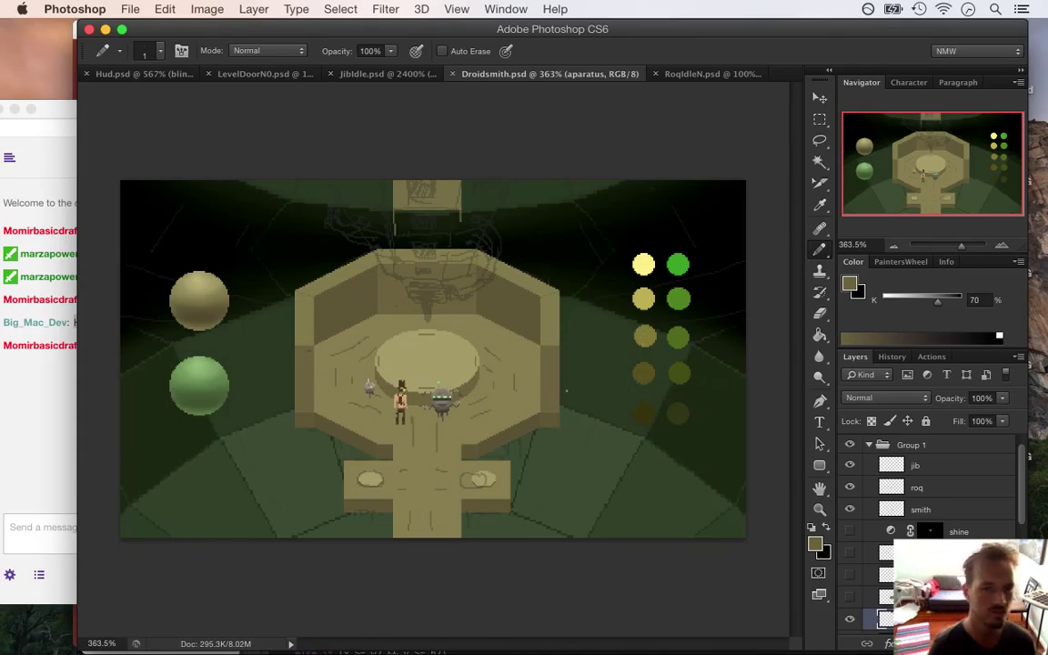
Step: Read the new messages in the Twitch chat window, highlighting the latest one, and return to the Photoshop drawing
click(45, 414)
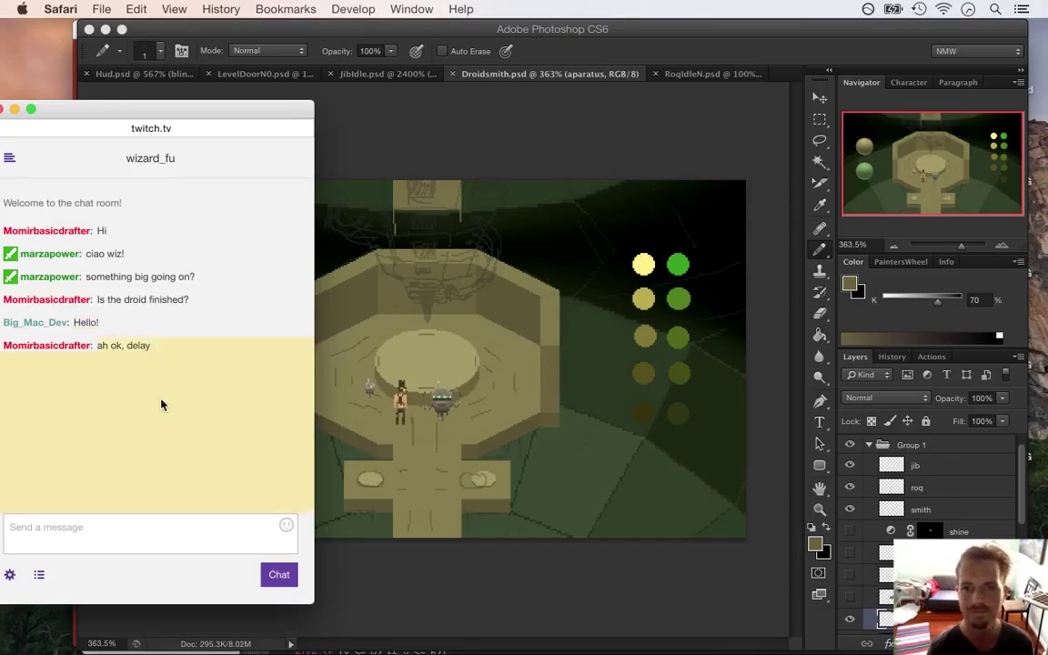
click(599, 55)
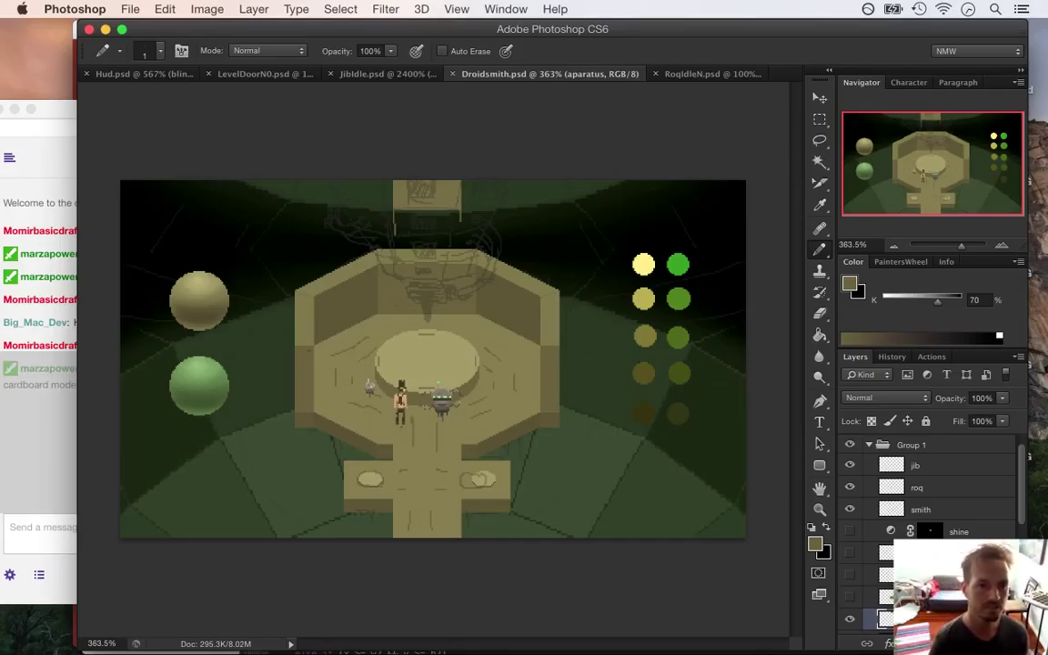
click(53, 418)
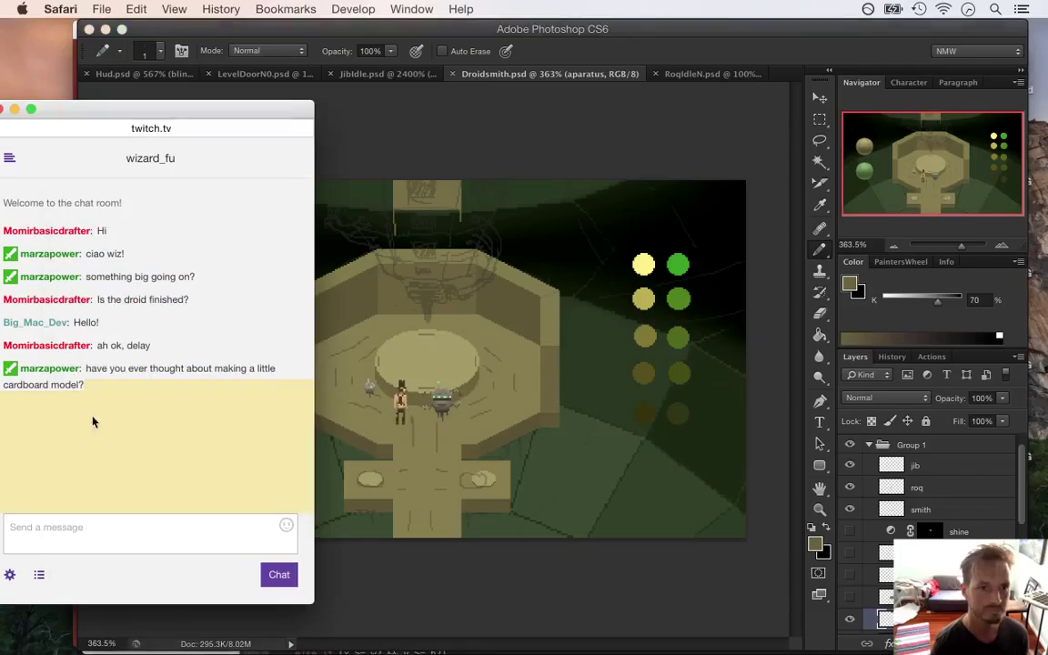
click(120, 417)
drag(89, 368, 130, 386)
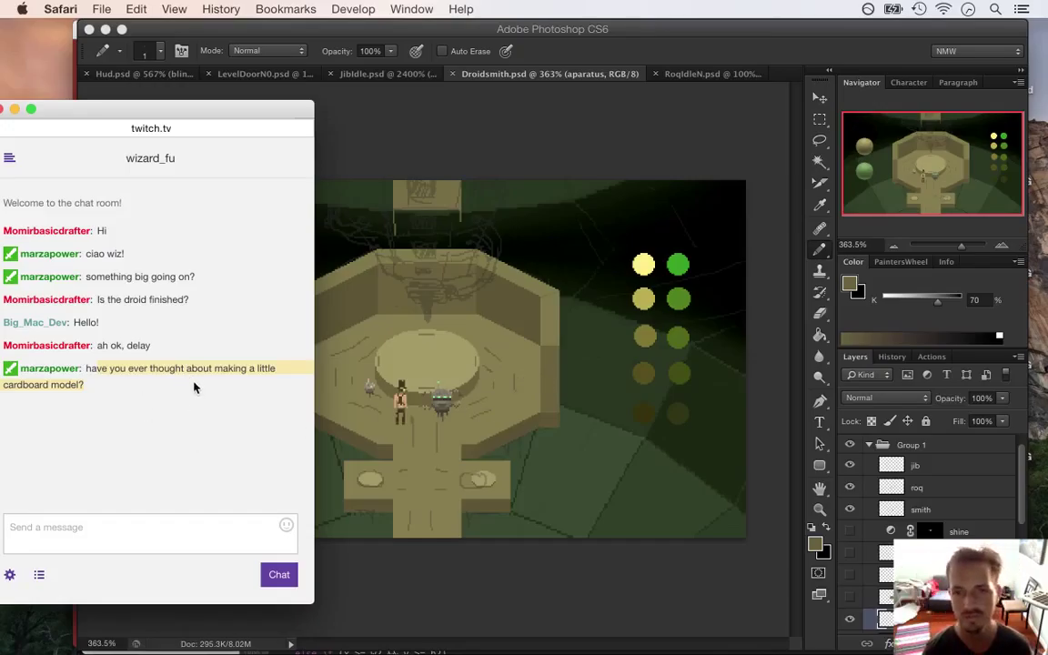
click(662, 51)
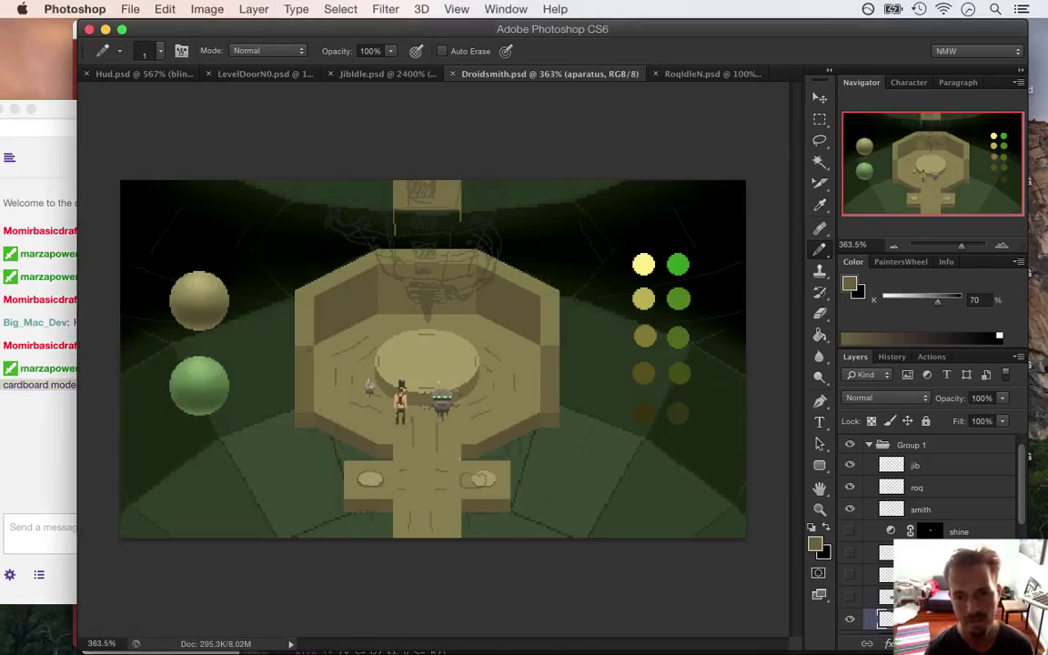
Step: Follow the continuing Twitch chat conversation, marking the newest messages while reading, and switch back to Photoshop
click(56, 498)
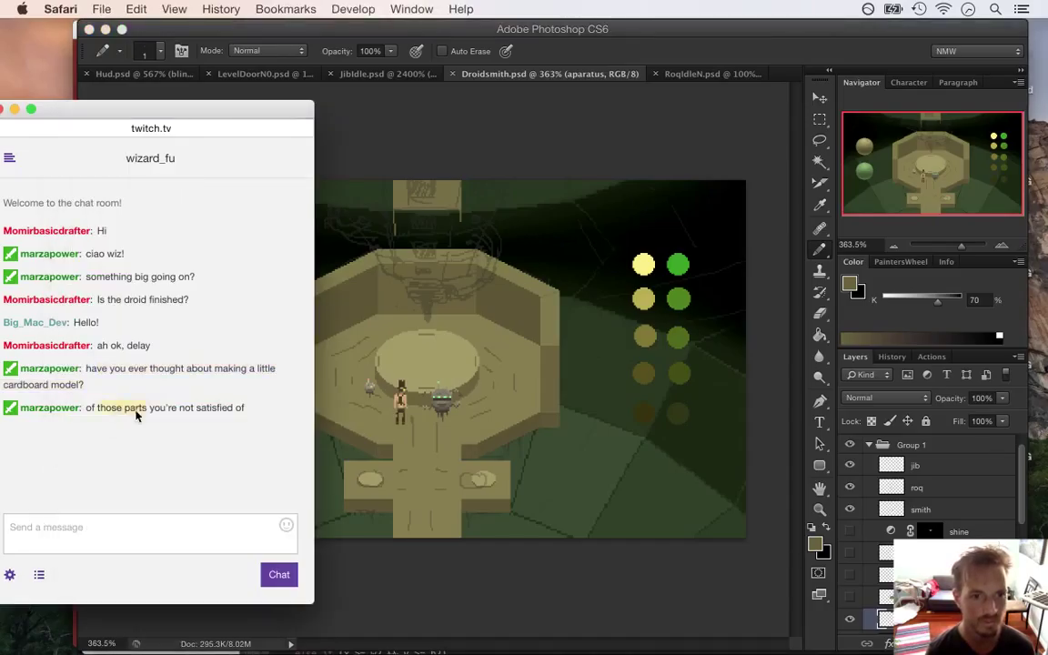
drag(98, 407, 235, 412)
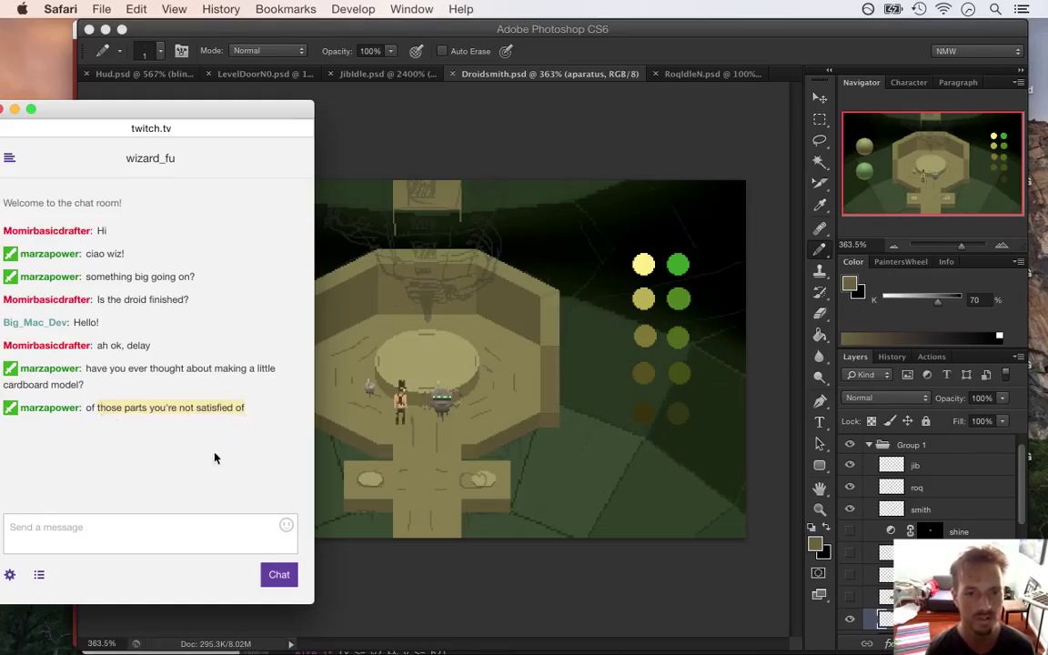
click(642, 59)
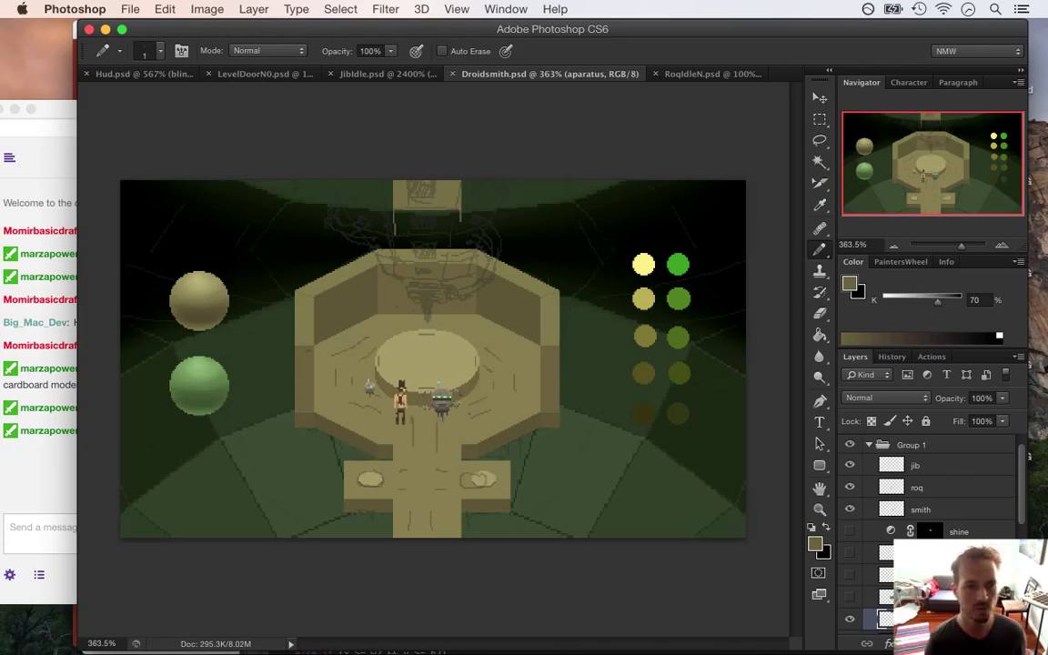
click(39, 509)
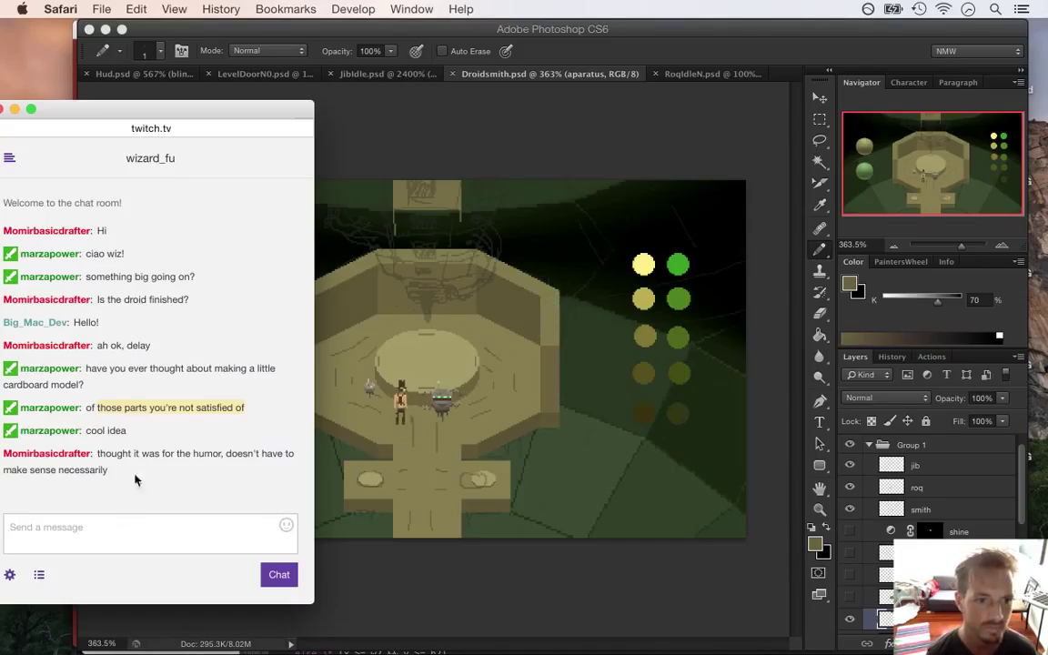
triple_click(111, 461)
click(104, 464)
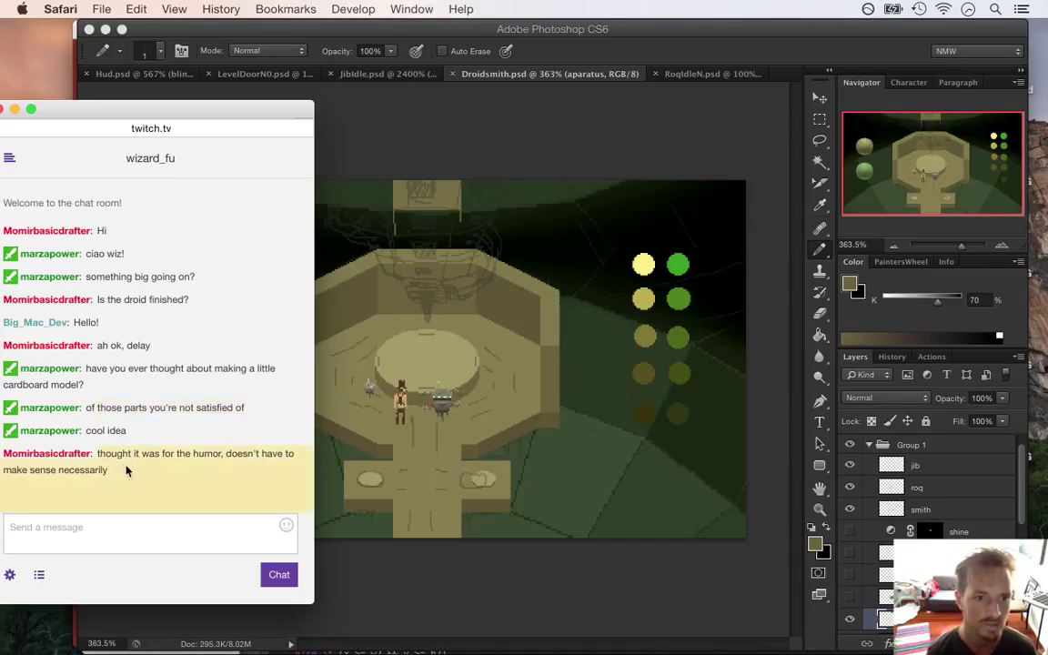
triple_click(128, 463)
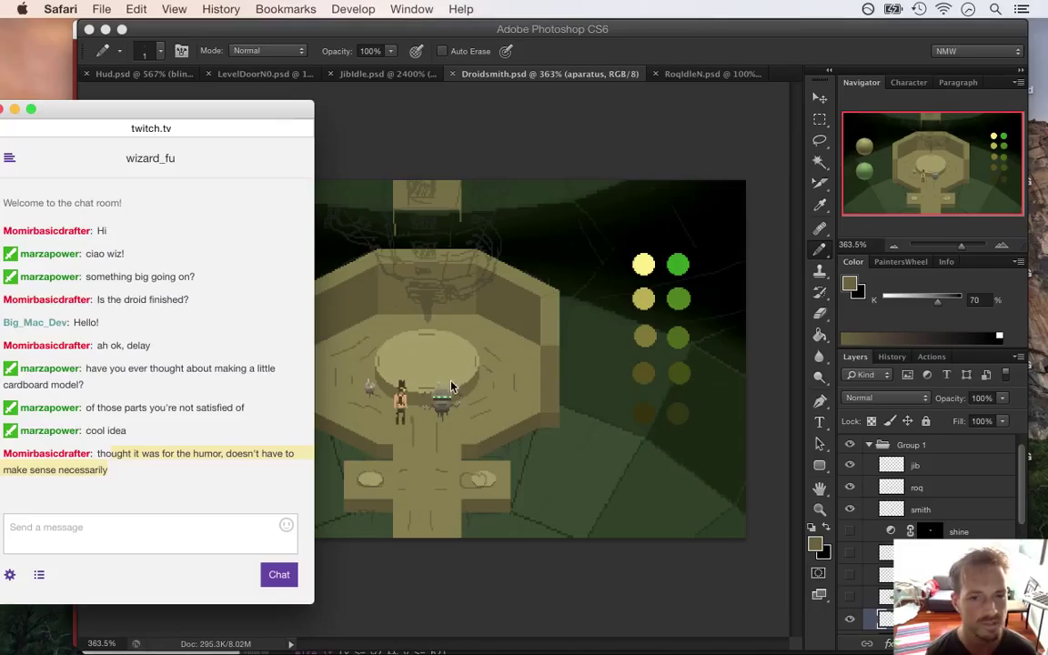
click(735, 55)
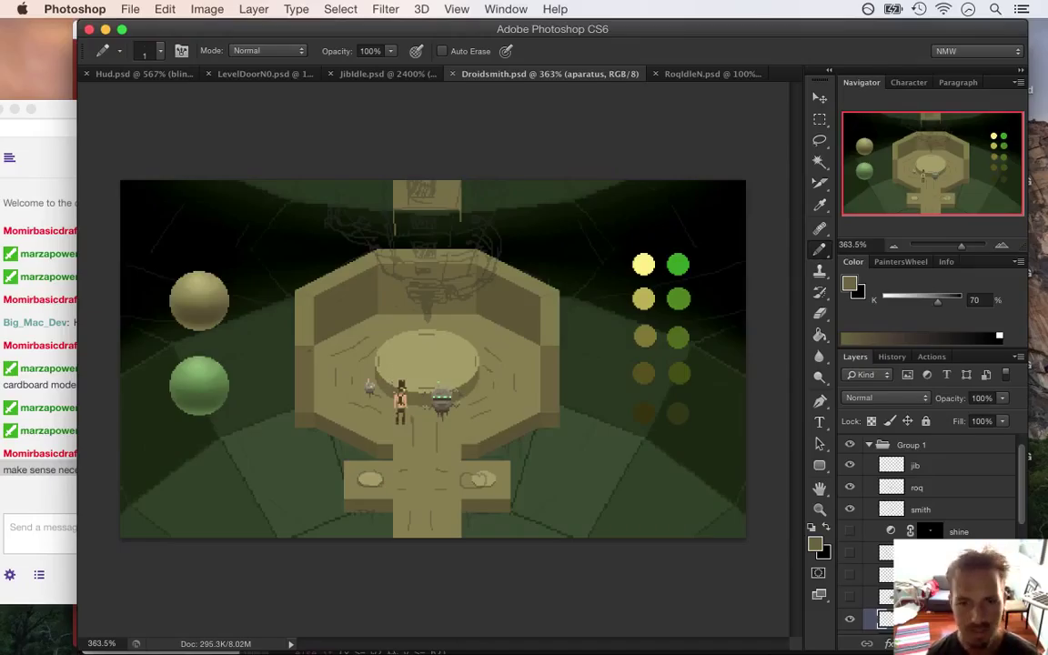
Step: Complete the right and bottom edges of the hanging column's second block with the Pencil and fill it with the current olive
drag(416, 311, 475, 333)
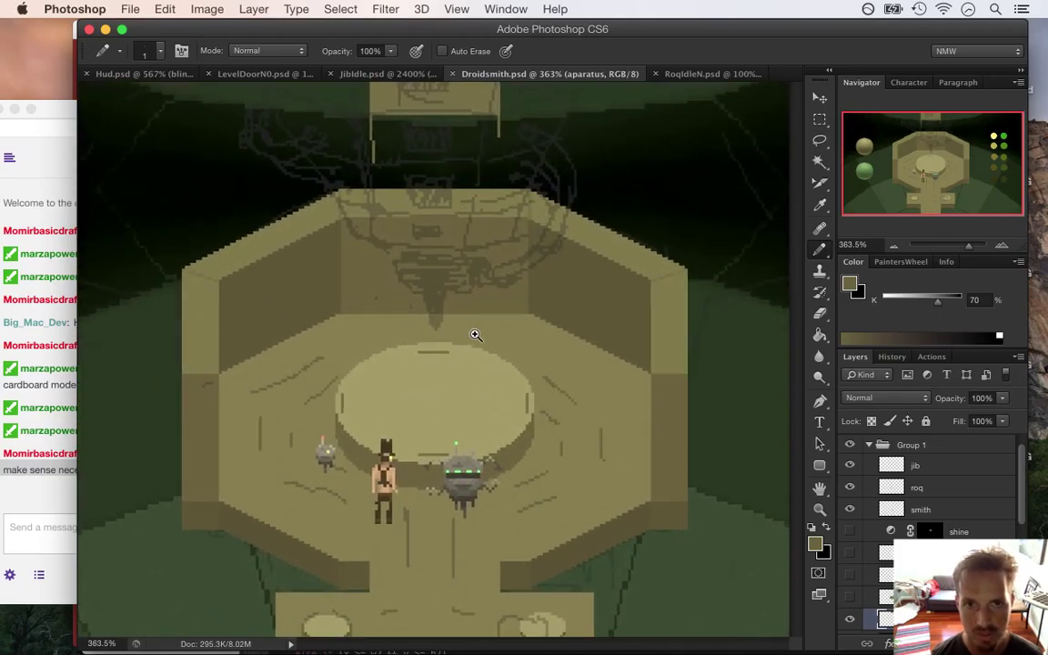
drag(796, 296, 796, 267)
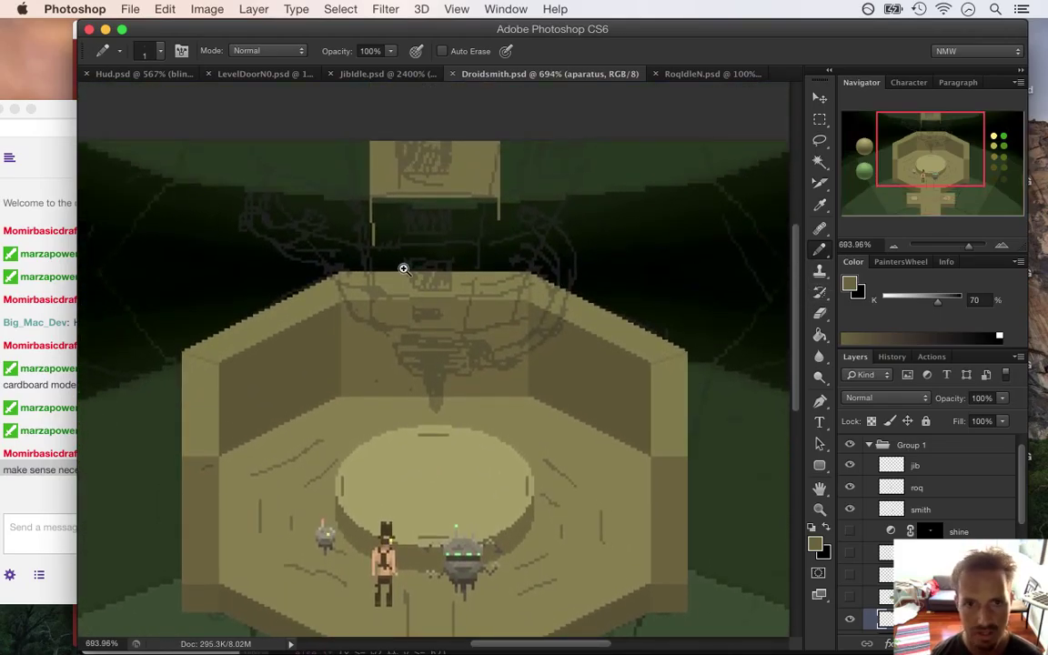
drag(461, 236, 486, 184)
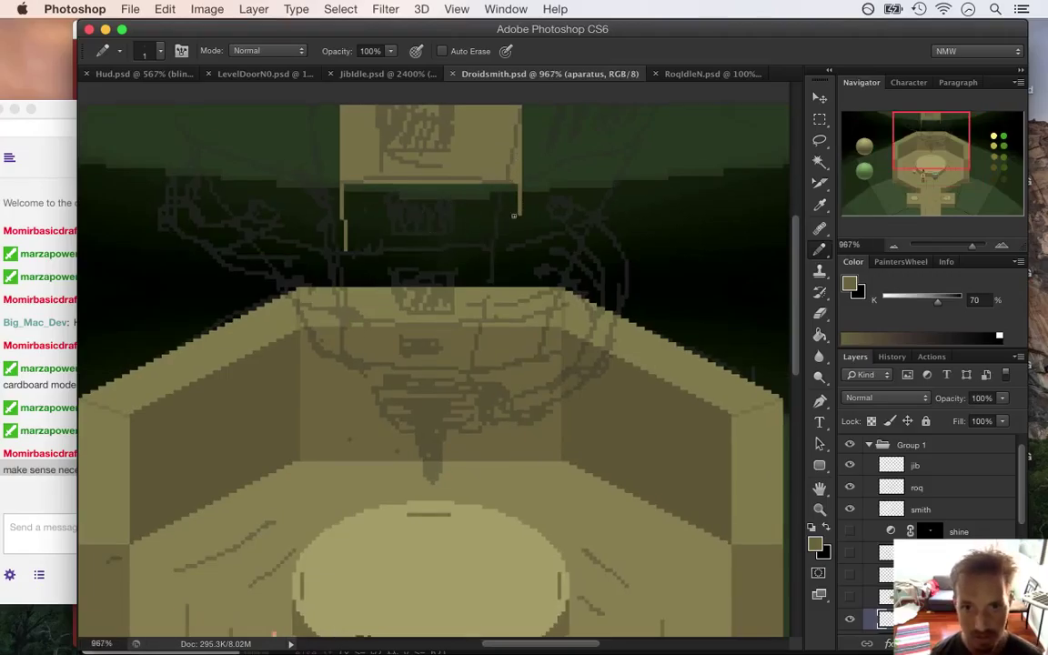
drag(516, 215, 515, 239)
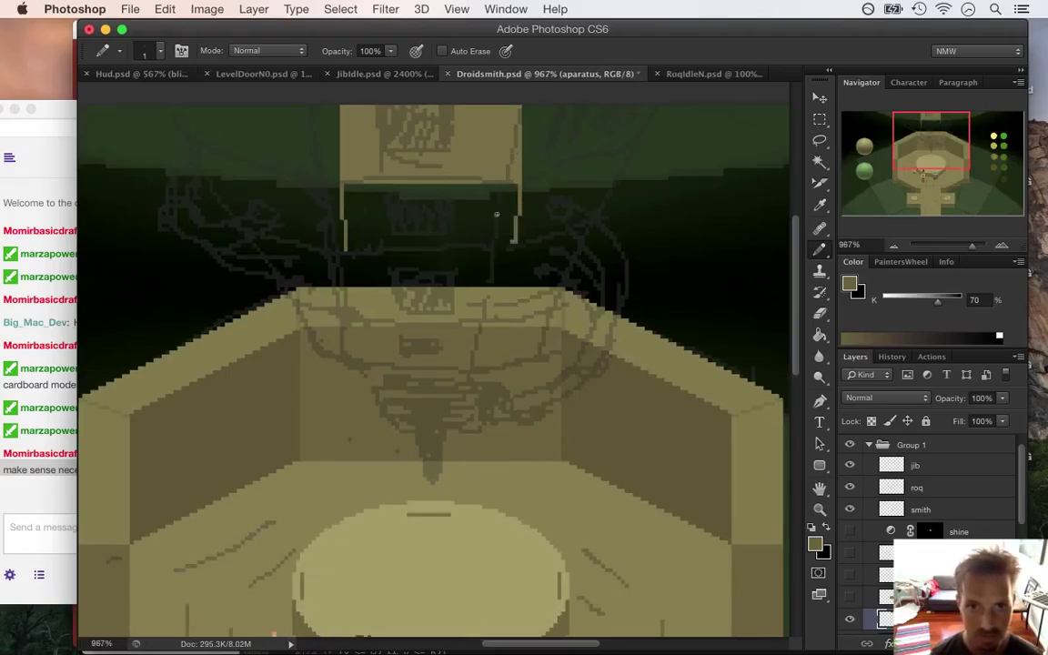
drag(346, 247, 513, 247)
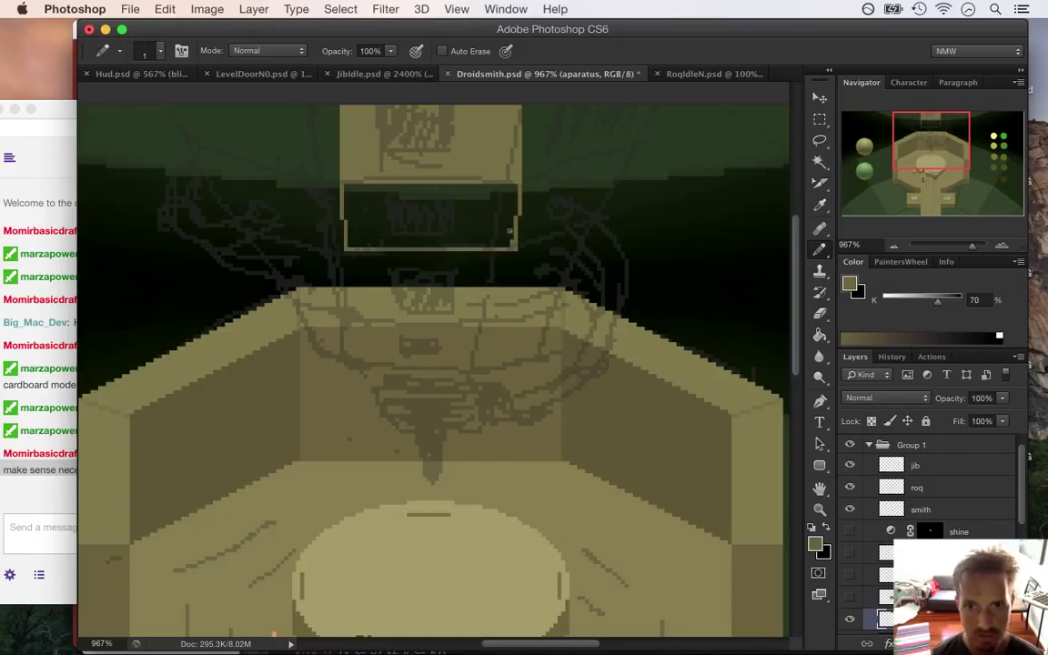
key(g)
click(463, 229)
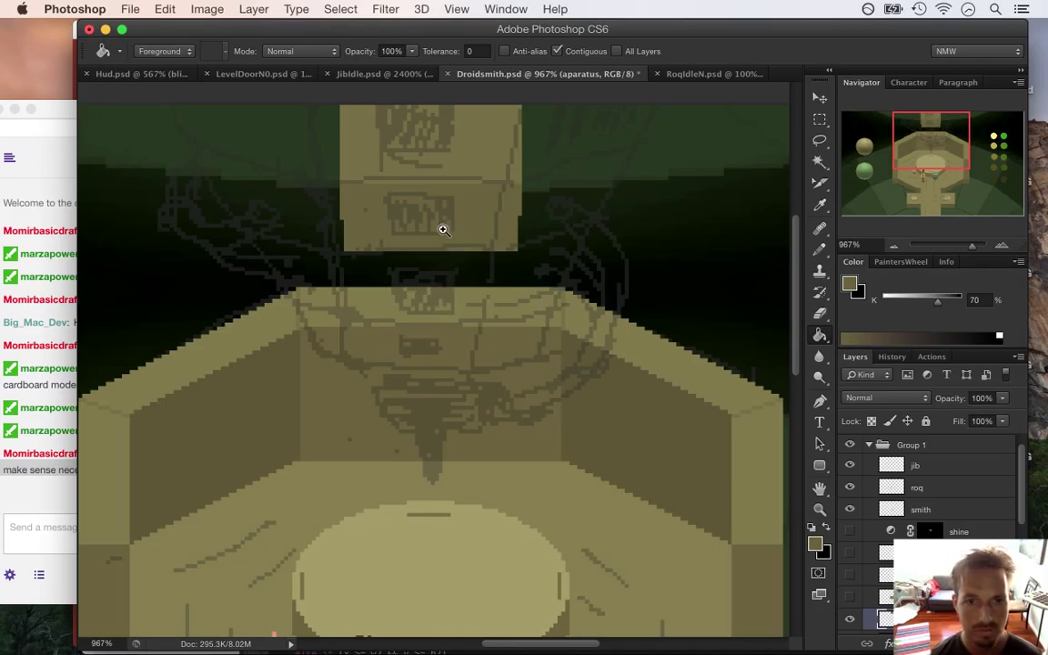
Step: Choose a slightly darker olive (K 73%), then outline and fill a narrower third block beneath the second one on the hanging column
mouse_move(447, 276)
mouse_down()
mouse_move(435, 276)
mouse_move(450, 276)
mouse_up()
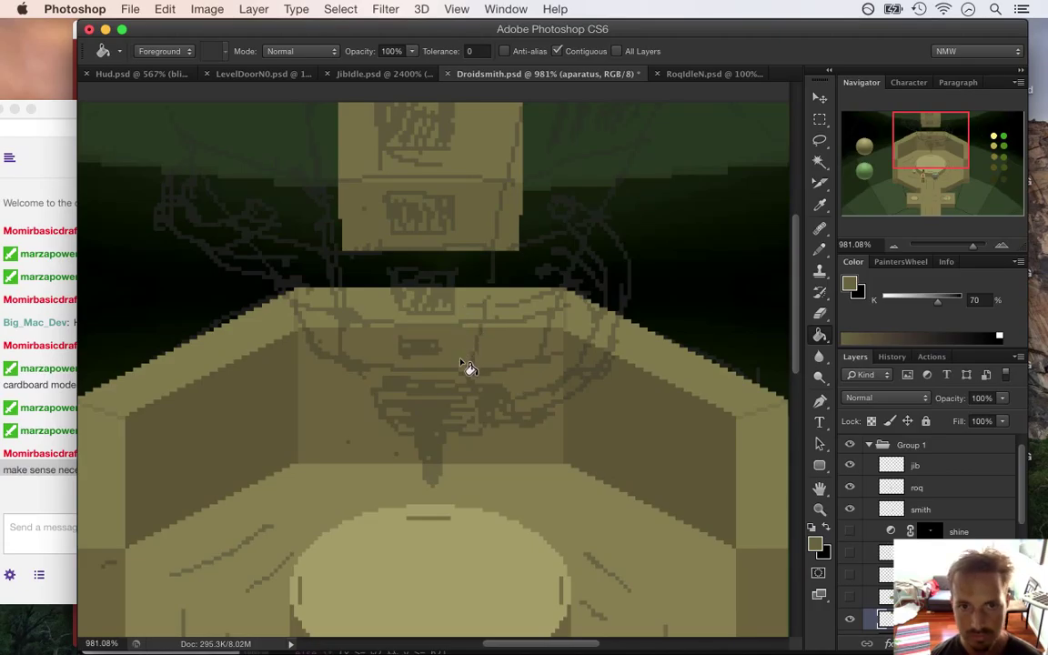
click(816, 544)
drag(825, 351, 825, 361)
click(955, 233)
key(g)
key(b)
drag(347, 252, 347, 283)
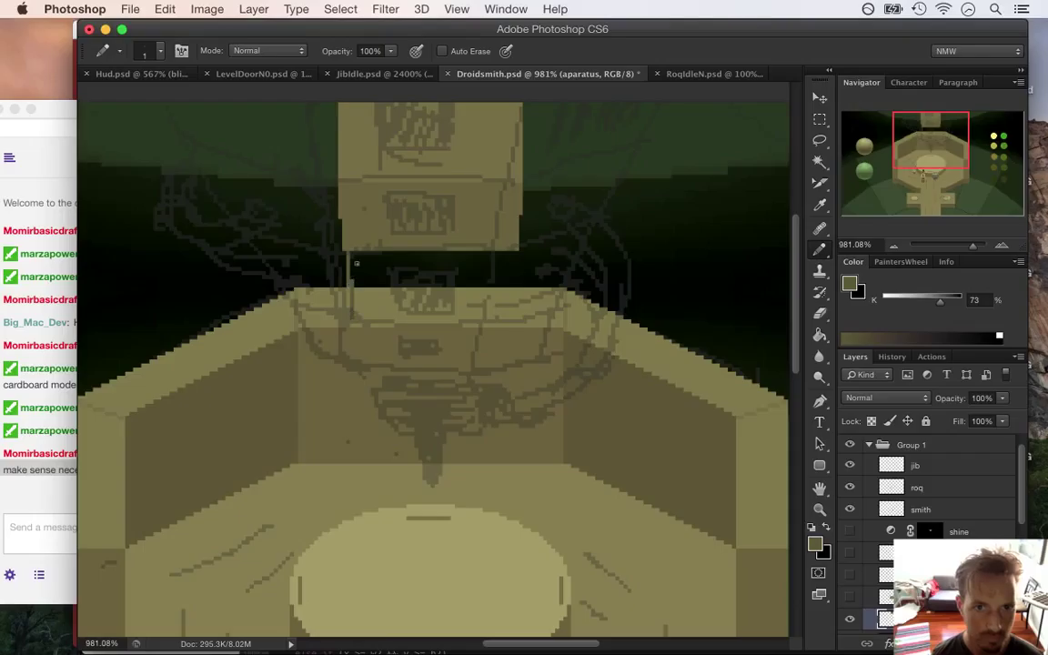
drag(319, 286, 454, 286)
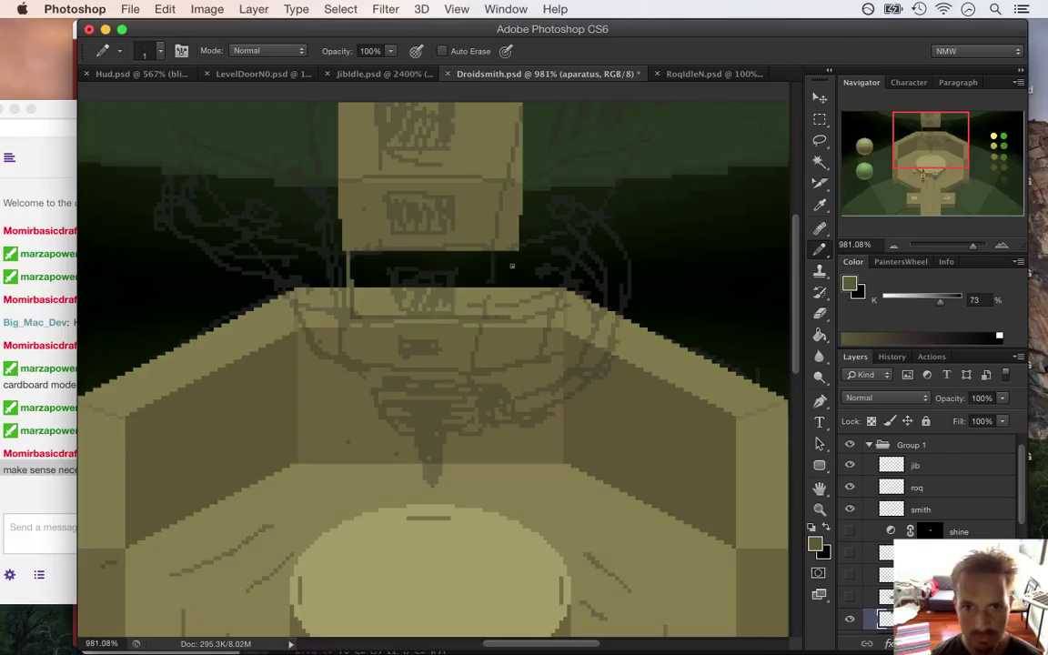
drag(513, 252, 511, 279)
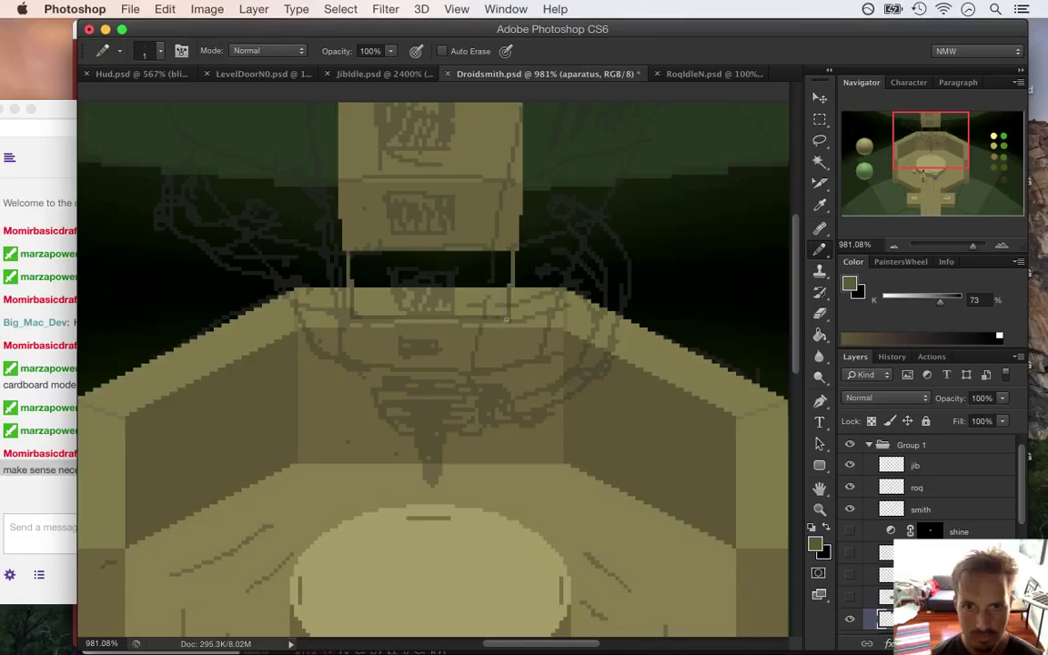
key(g)
click(460, 282)
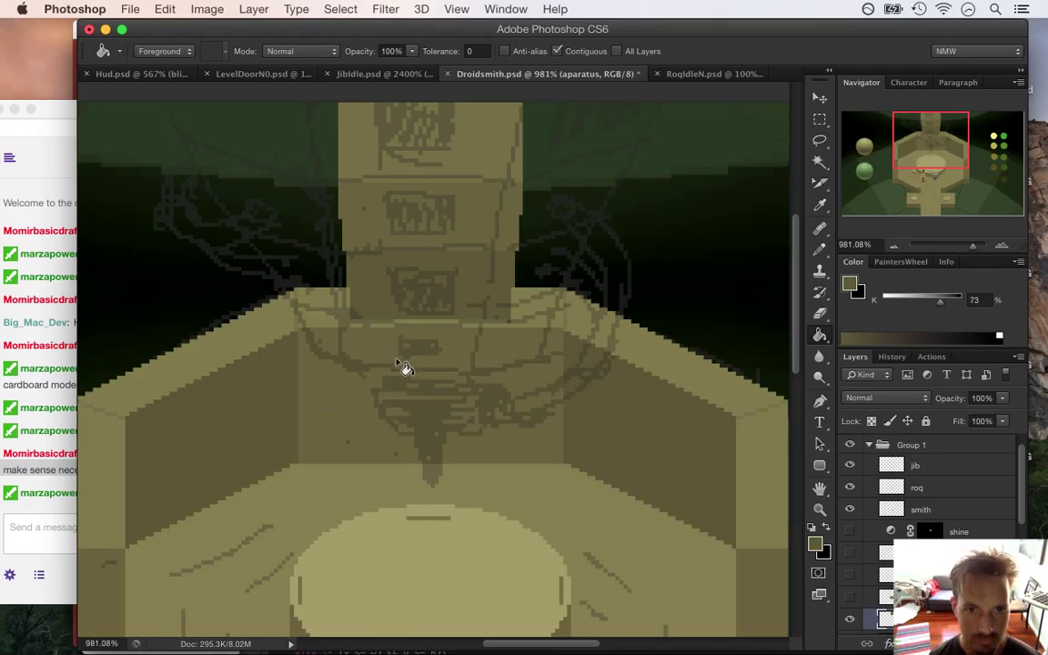
Step: Sample a darker olive (K 76%) from the shaded part of the tan sphere
drag(317, 315, 218, 346)
key(i)
click(207, 312)
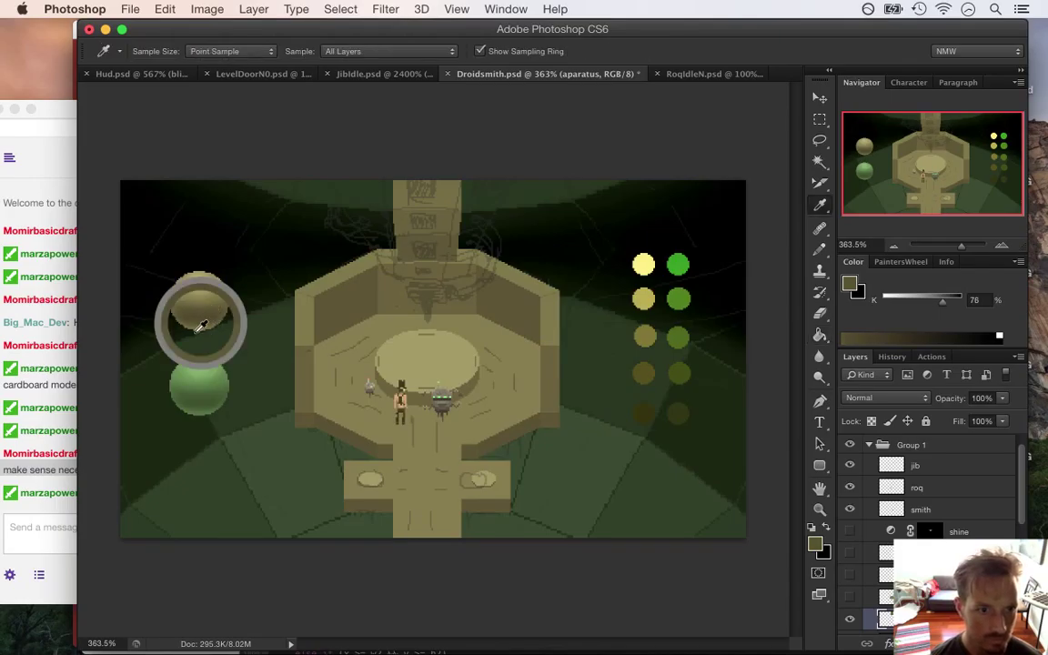
Step: Check the latest message in the Twitch chat, highlight its text, and go back to Photoshop
click(42, 525)
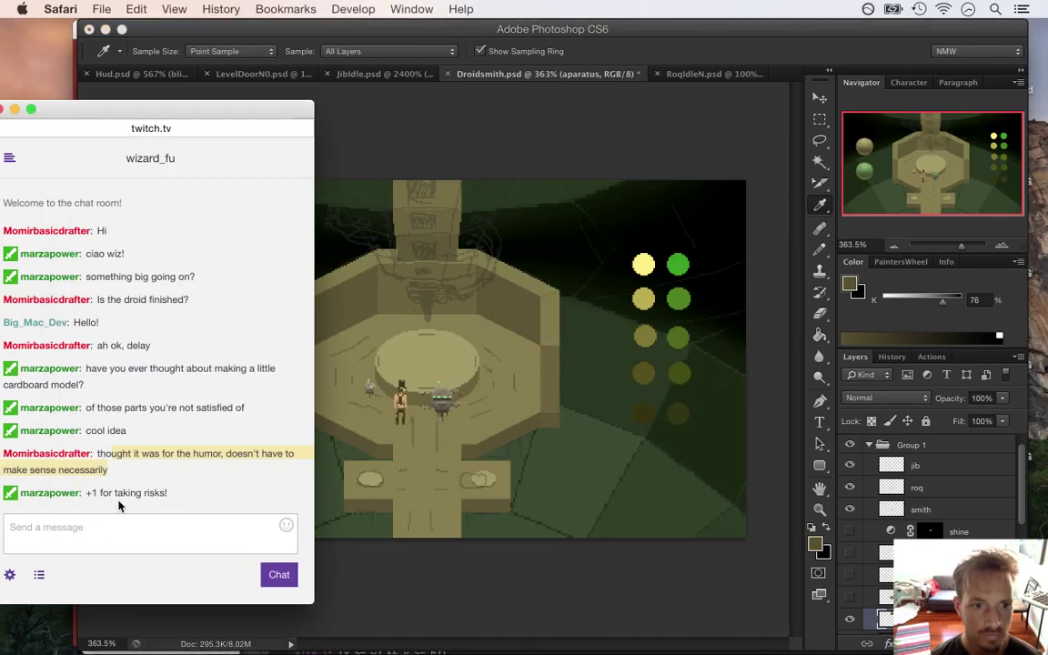
drag(98, 493, 168, 493)
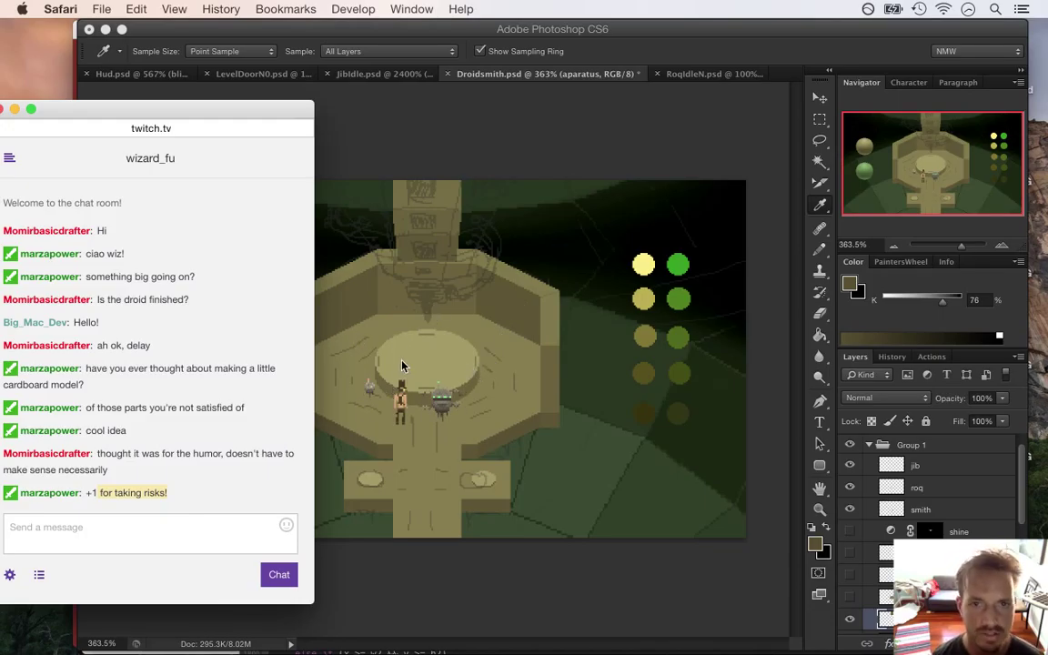
click(637, 47)
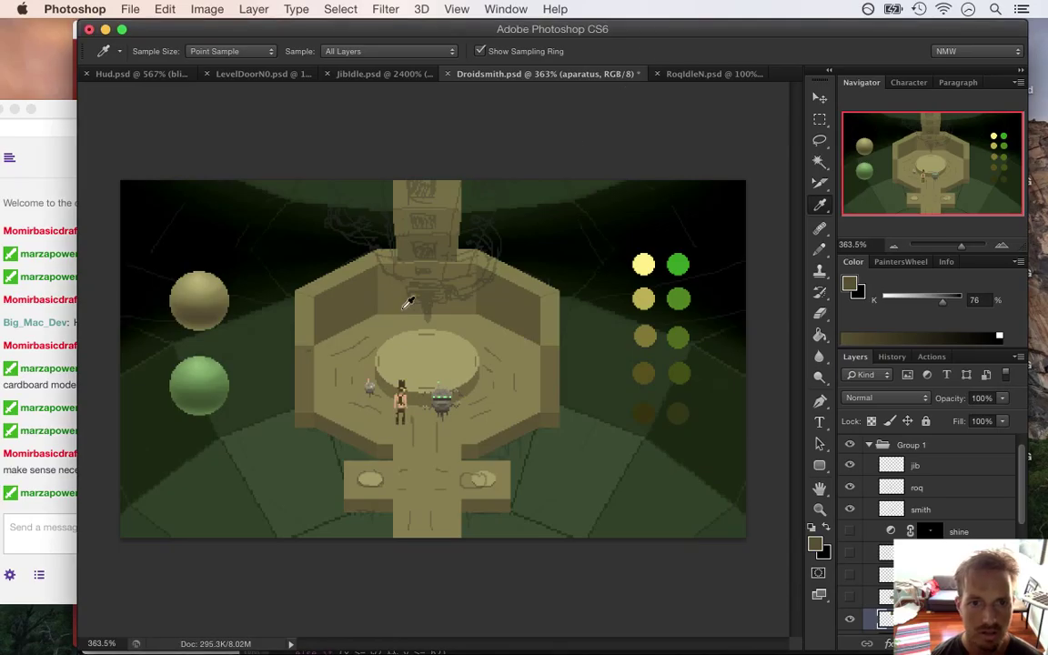
Step: Sample a darker olive (K 79%) from the shaded part of the tan sphere
mouse_move(412, 276)
mouse_down()
mouse_move(477, 292)
mouse_move(426, 274)
mouse_move(456, 288)
mouse_move(438, 307)
mouse_up()
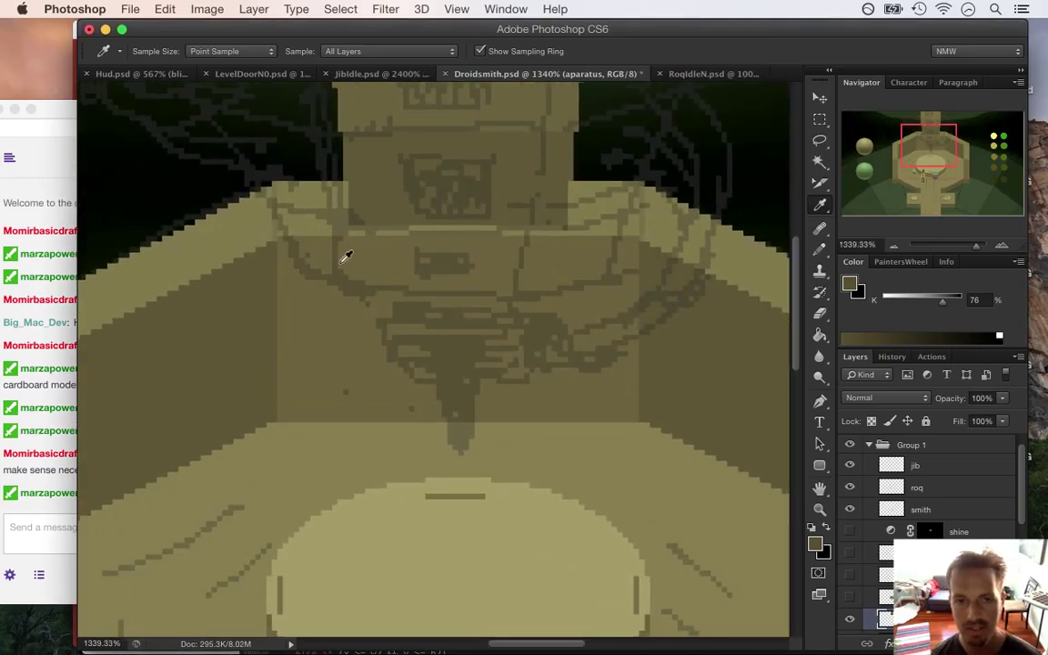
key(e)
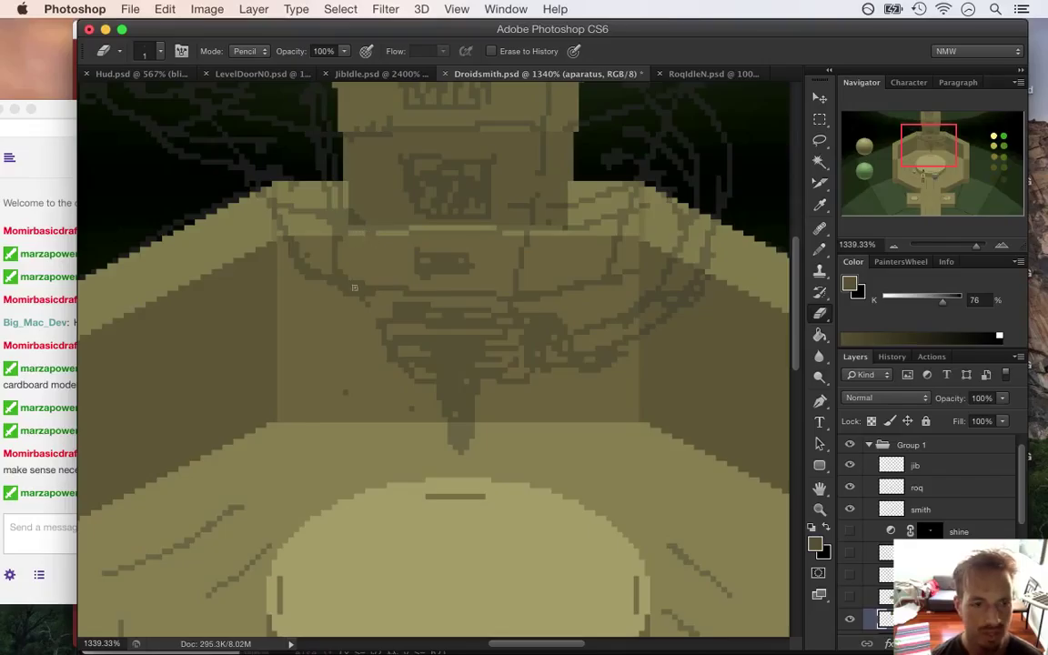
scroll(450, 622, left, 10)
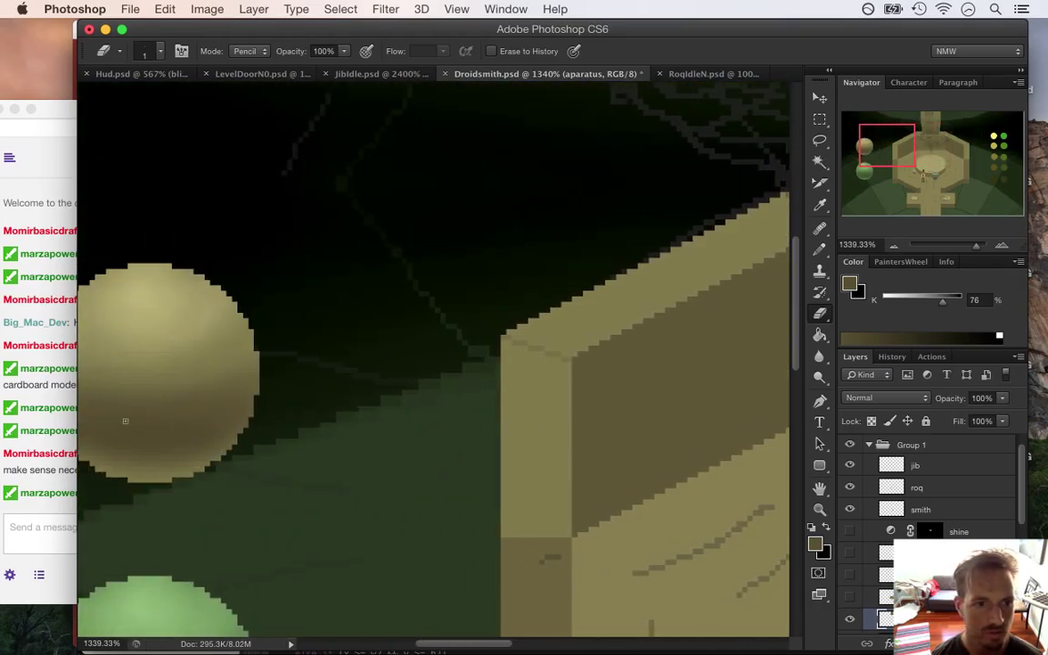
key(i)
click(143, 395)
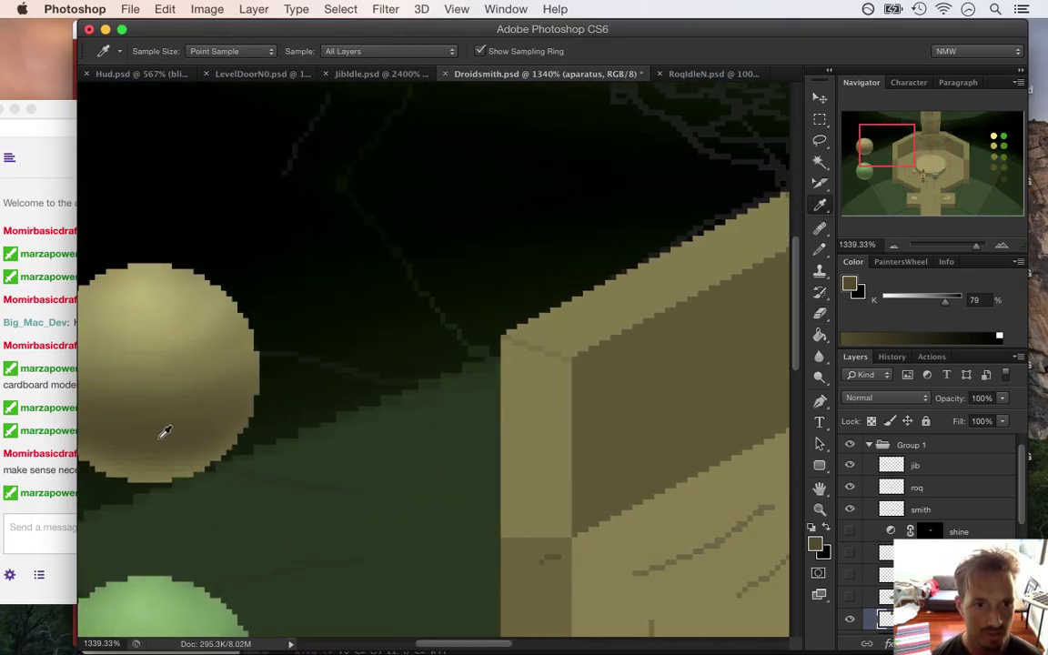
drag(480, 646, 545, 645)
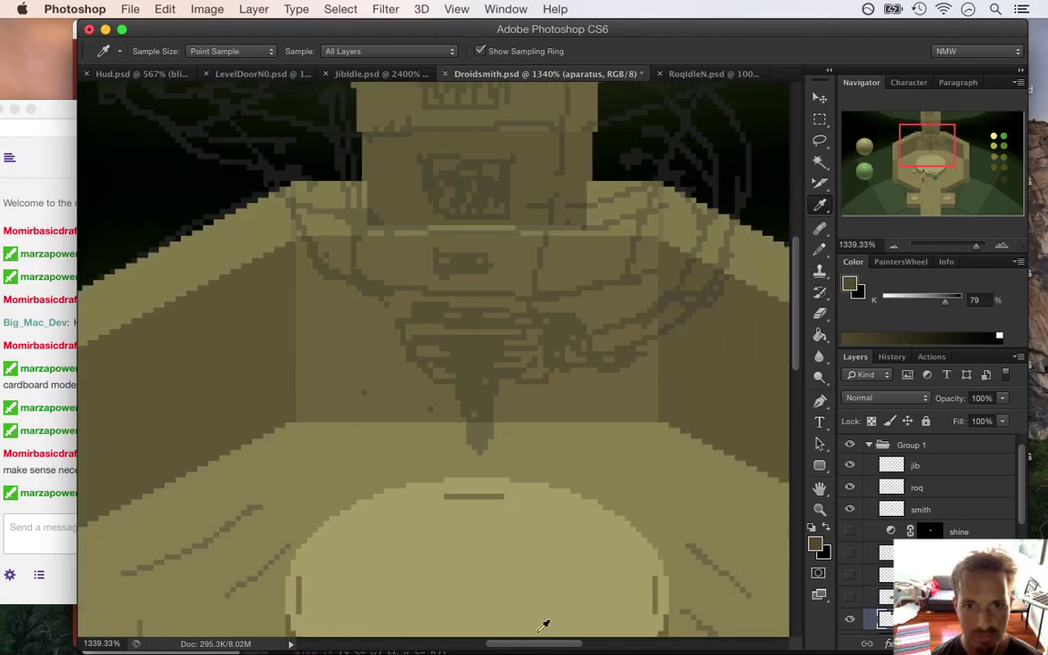
Step: Outline a tapered fourth block beneath the third on the hanging column with the Pencil, correcting stray edge pixels, and fill it with the current olive
key(b)
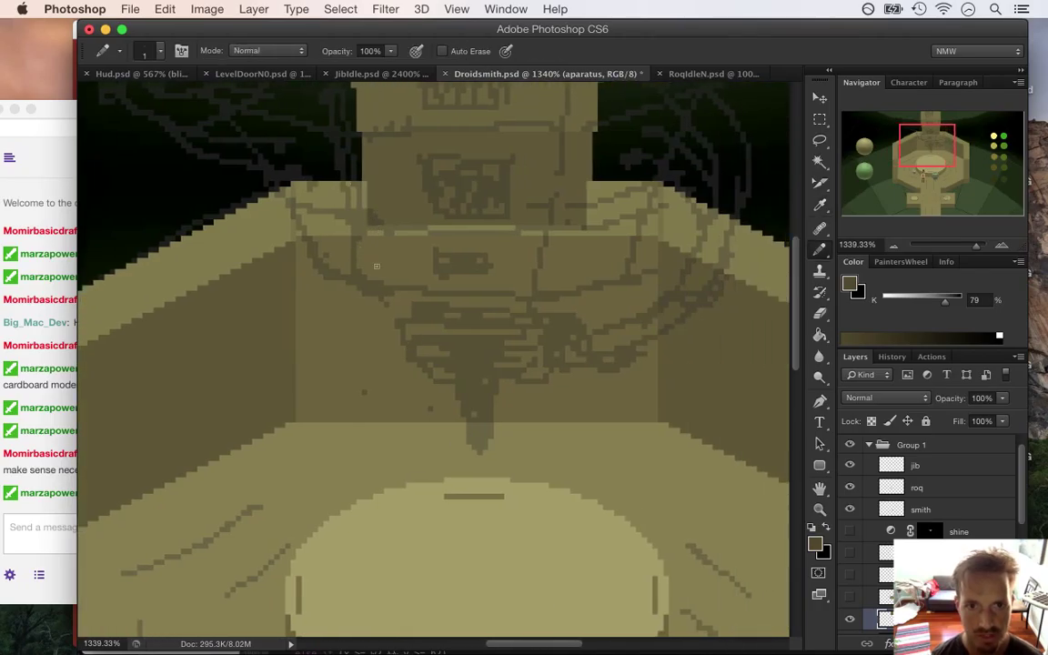
scroll(412, 344, down, 10)
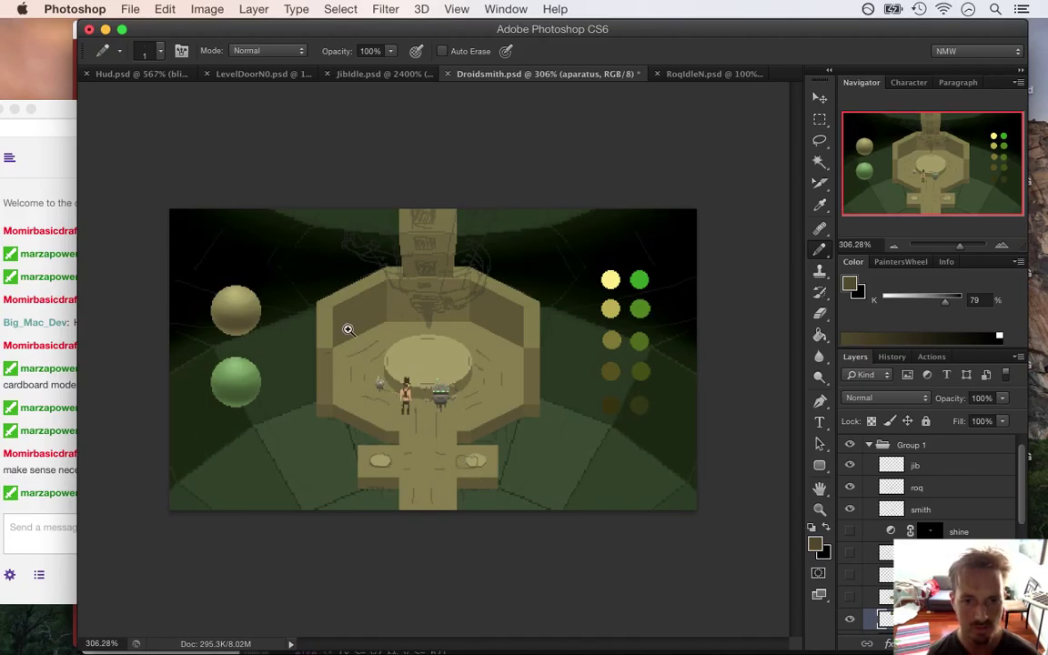
drag(421, 298, 515, 312)
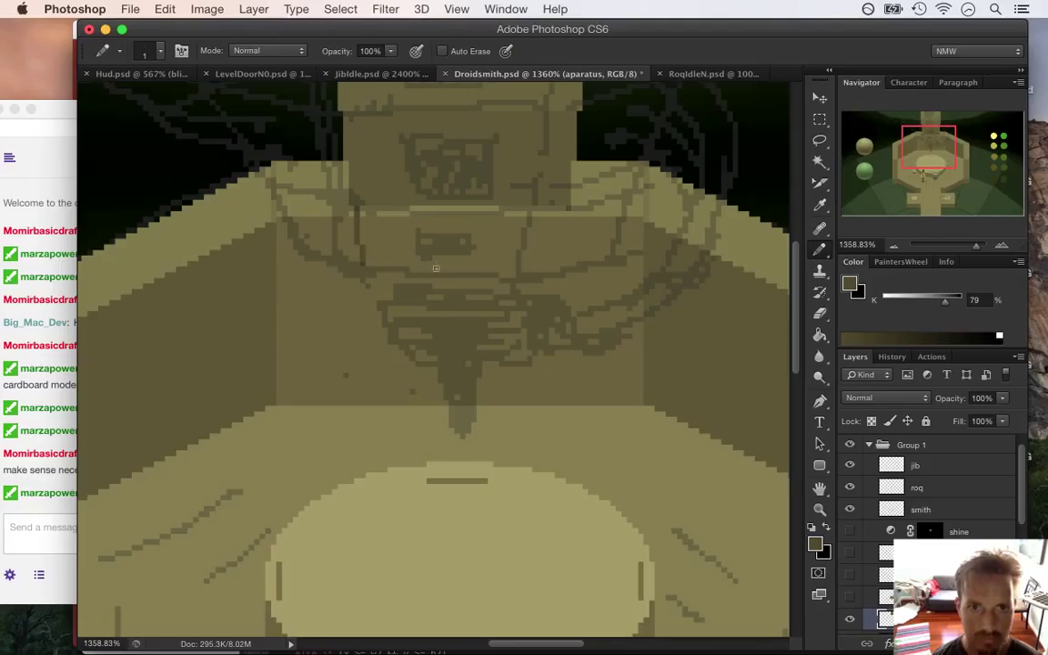
key(e)
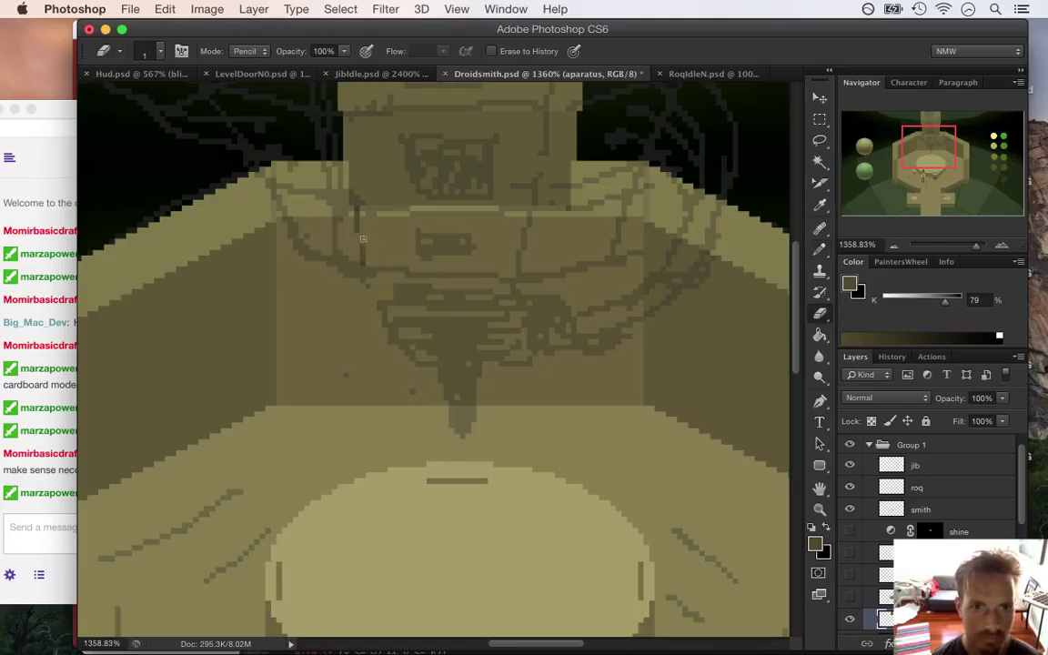
key(b)
key(e)
key(b)
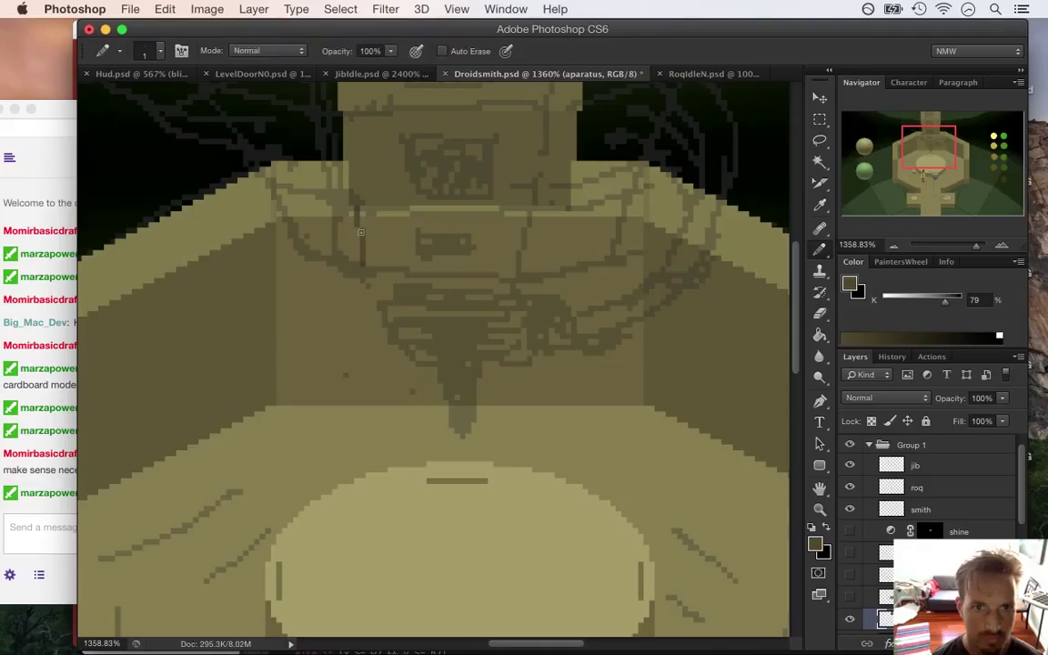
key(e)
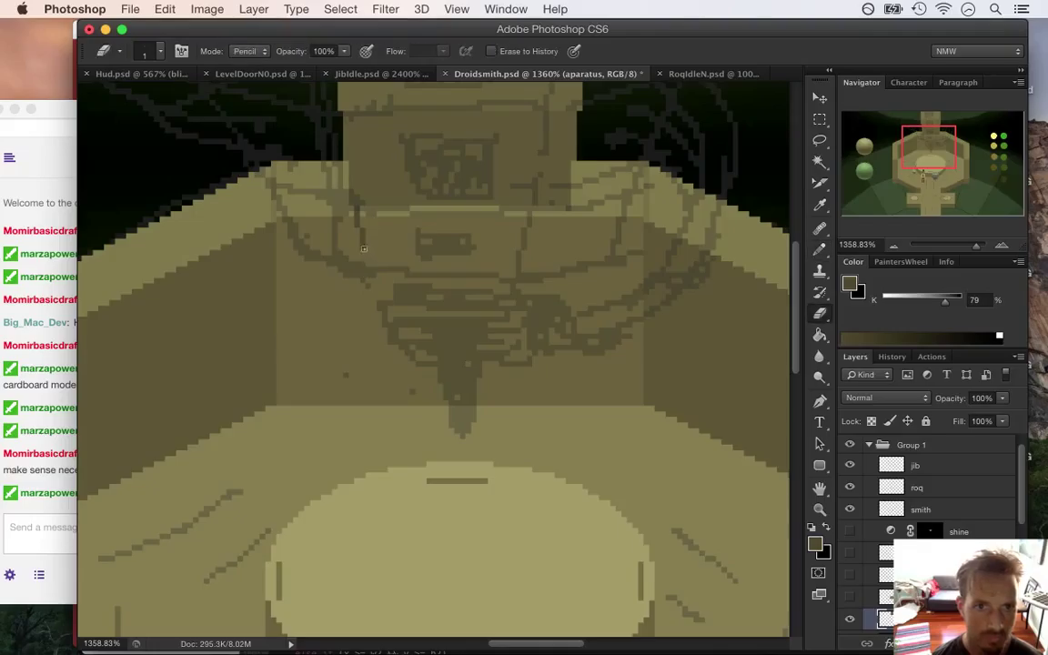
key(b)
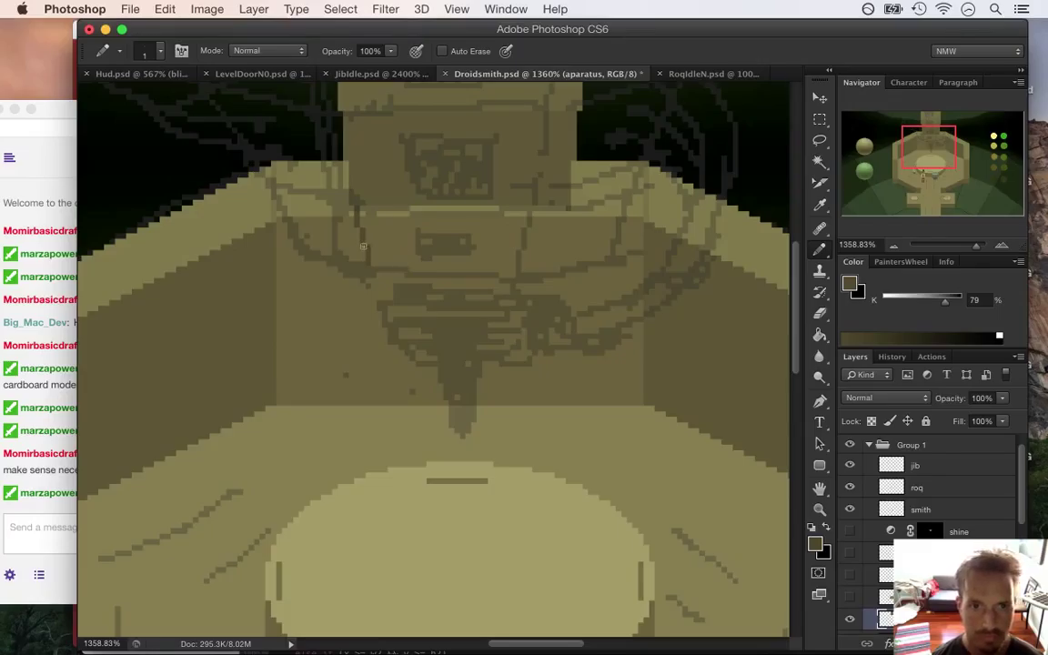
key(e)
key(b)
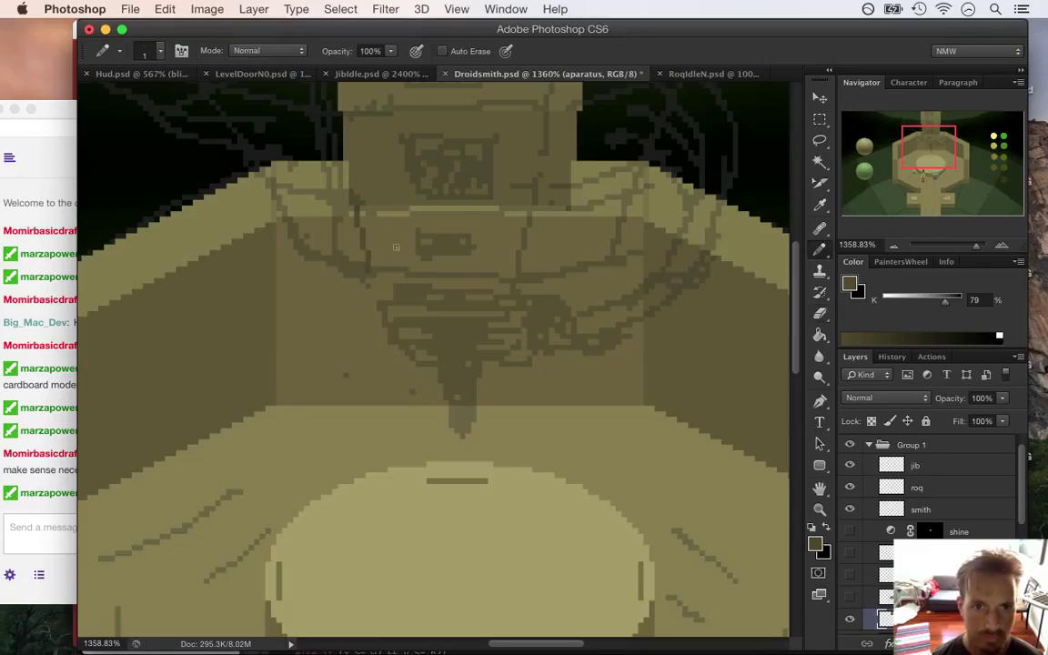
drag(374, 268, 538, 270)
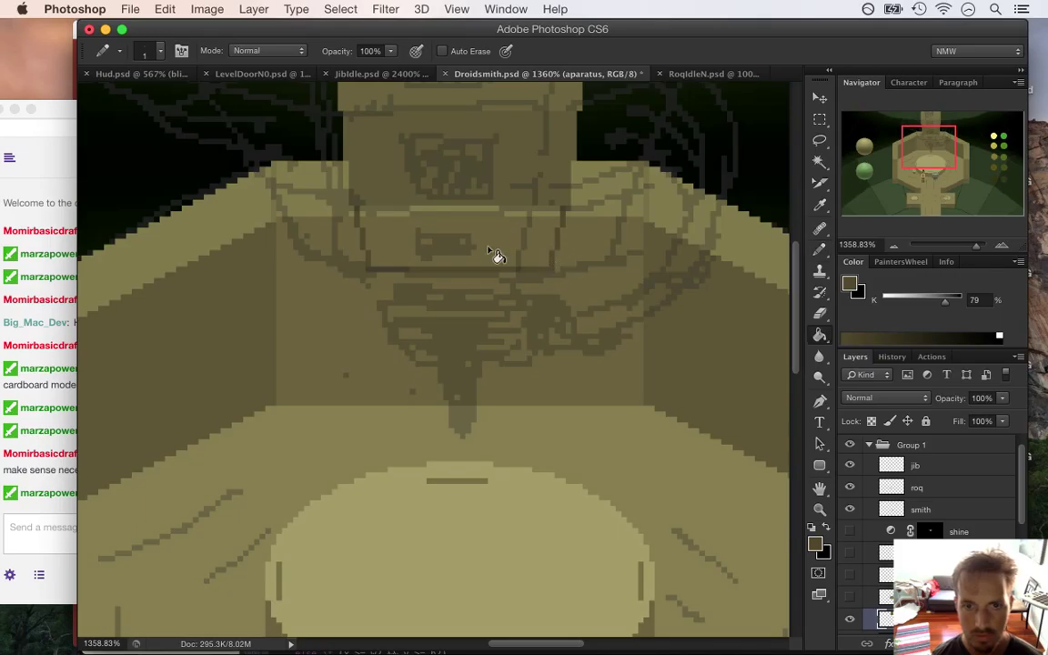
scroll(495, 307, down, 5)
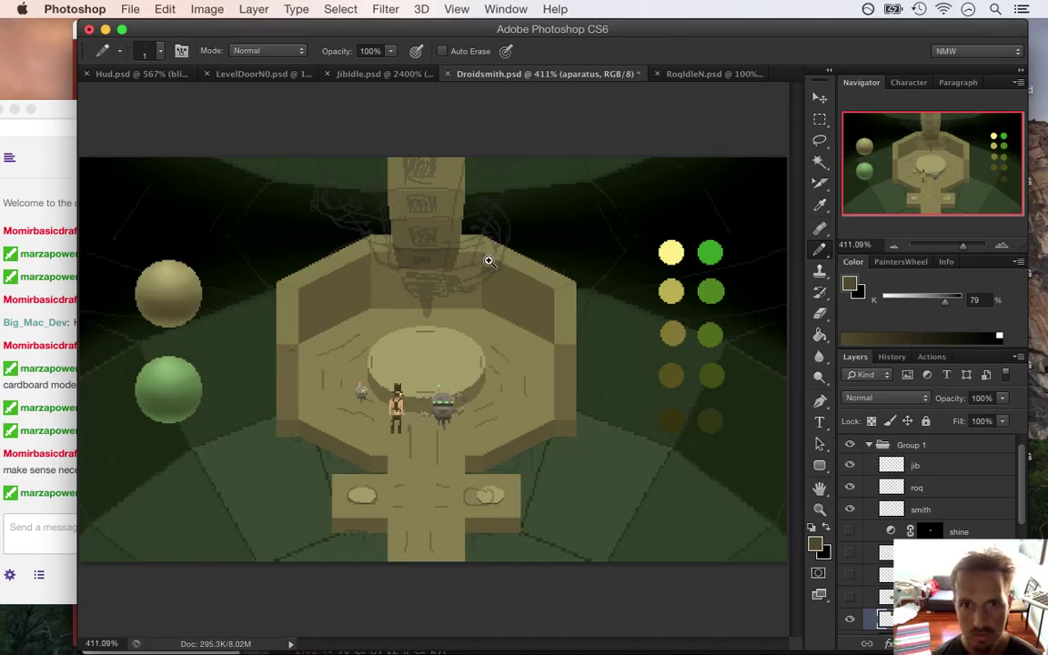
Step: Marquee-select the left edge of the column's lower three blocks and nudge it one pixel inward
drag(419, 239, 492, 211)
key(m)
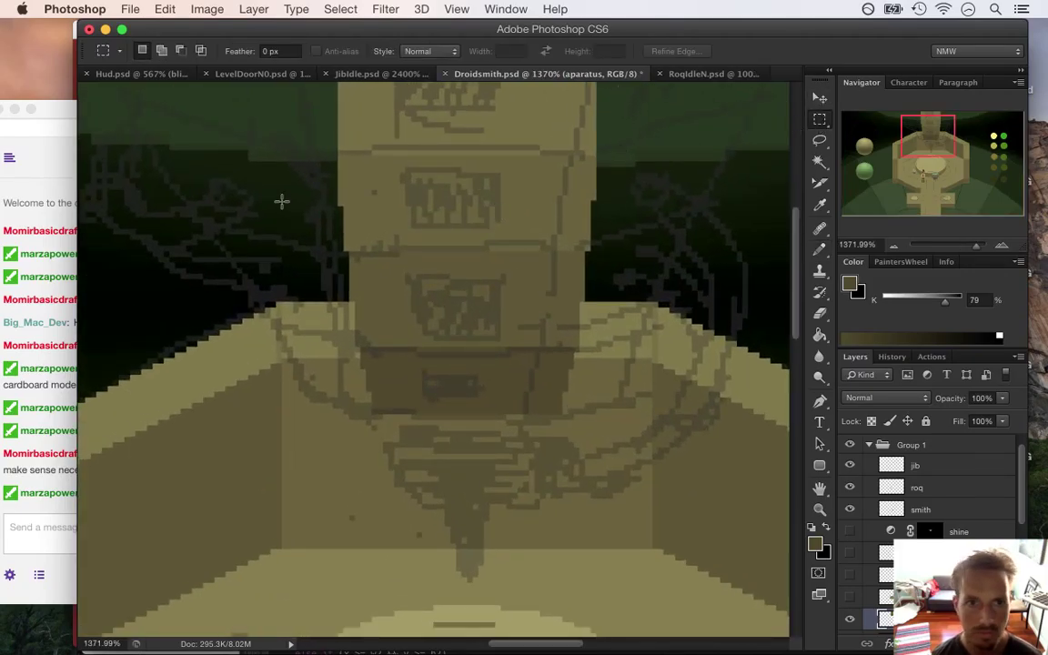
drag(299, 151, 374, 315)
drag(288, 160, 388, 430)
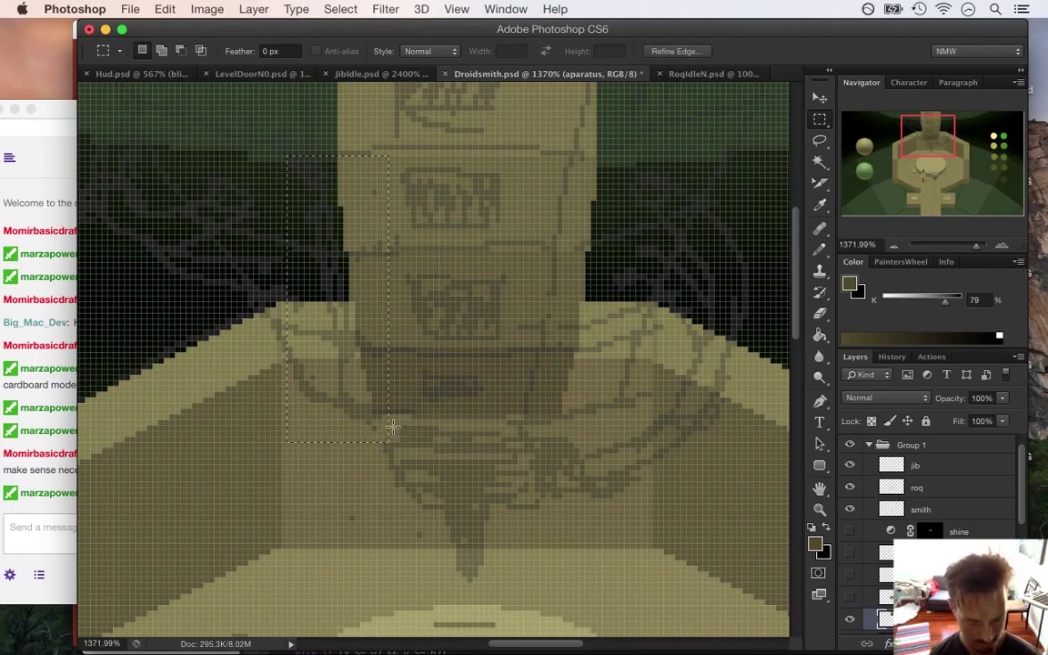
key(v)
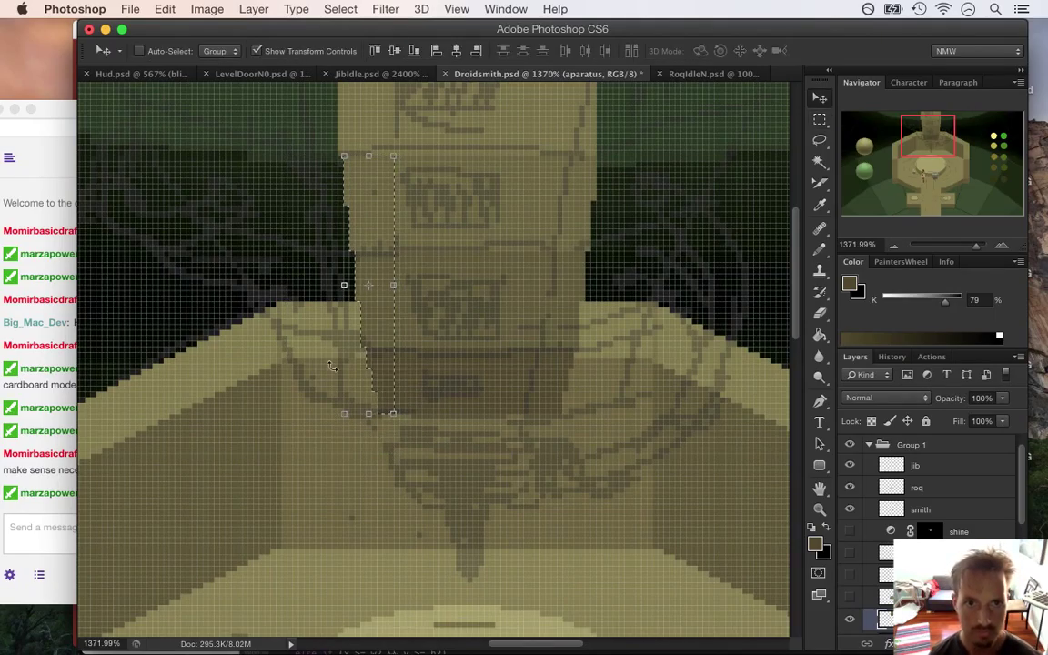
Step: Nudge the right edge of the column's lower three blocks one pixel inward as well, deselect it, and save the document
click(824, 128)
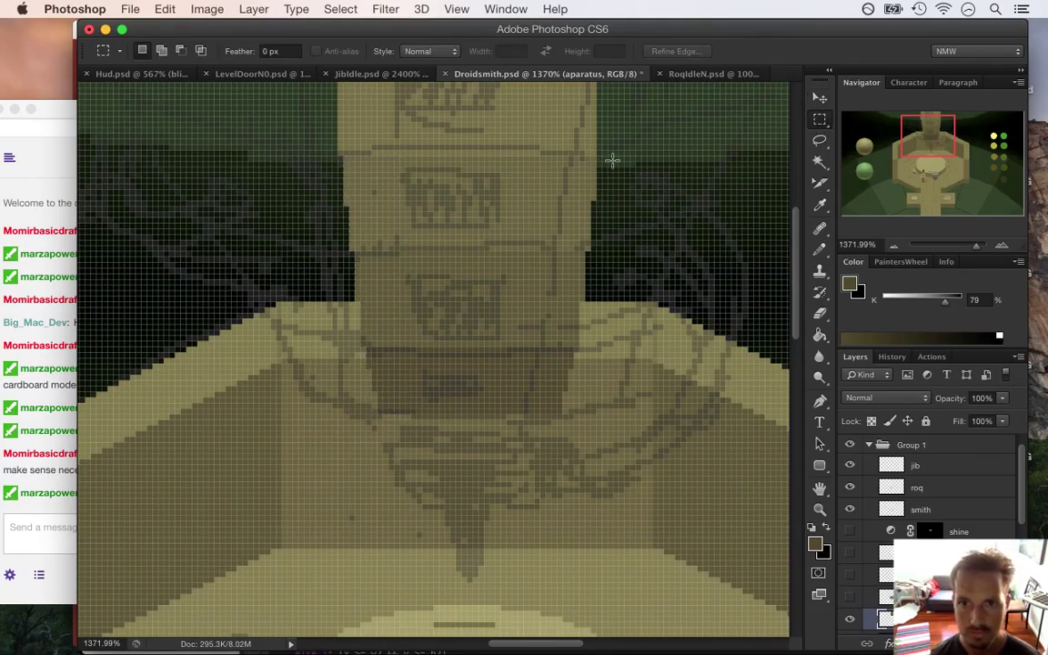
drag(547, 202, 613, 452)
key(v)
key(ctrl+z)
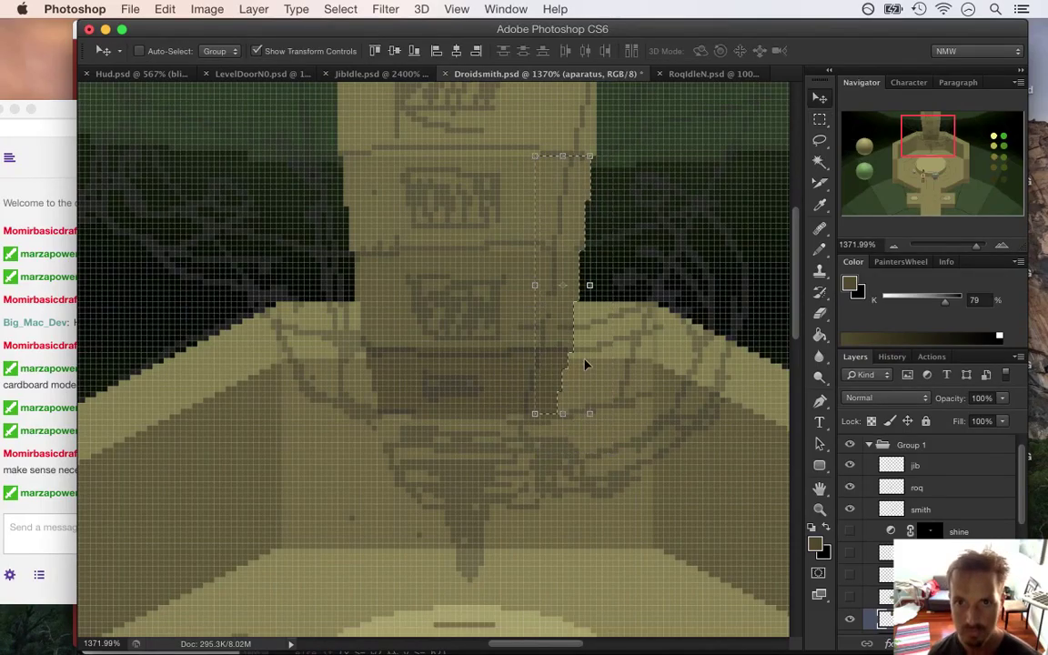
click(819, 122)
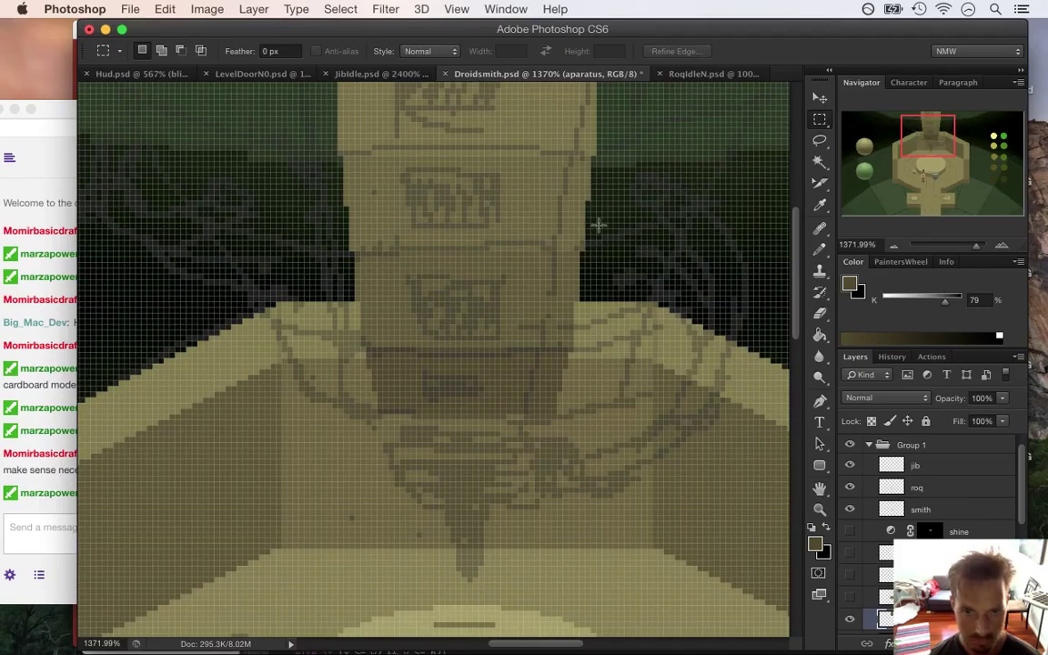
alt+super+click(423, 263)
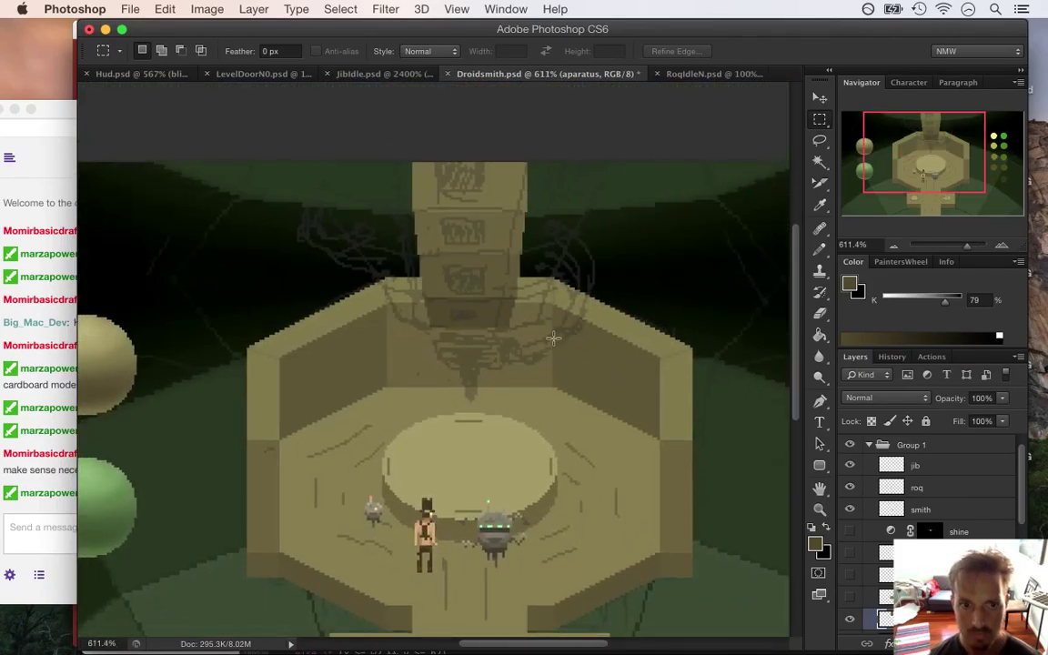
key(super+s)
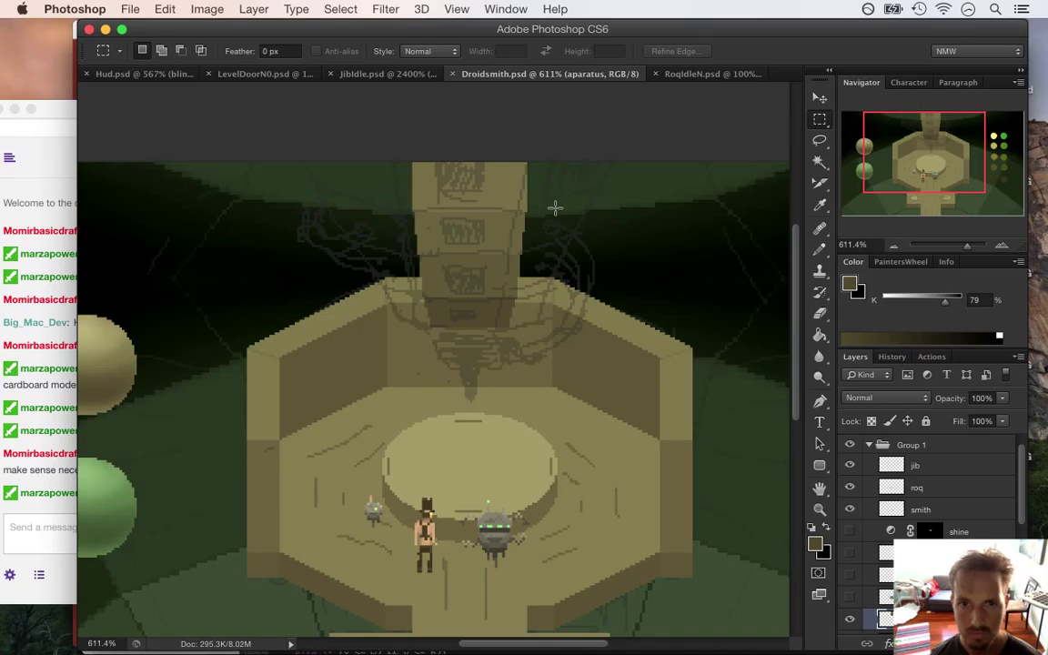
Step: Sample the top block's lighter olive (K 65%) and ready the Pencil for drawing
drag(550, 198, 590, 204)
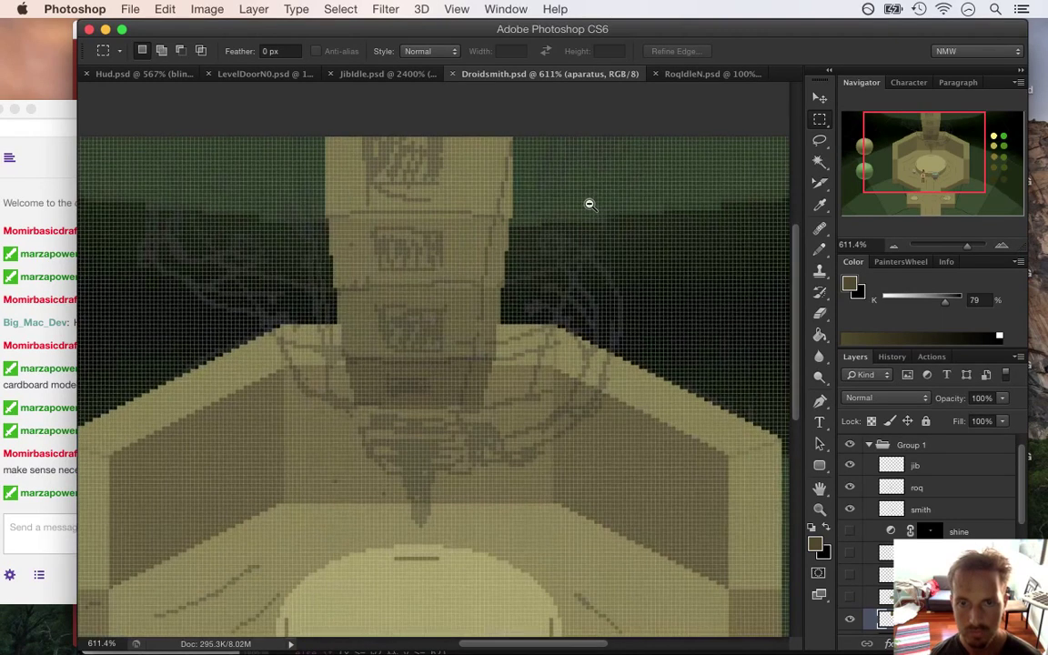
key(i)
click(495, 175)
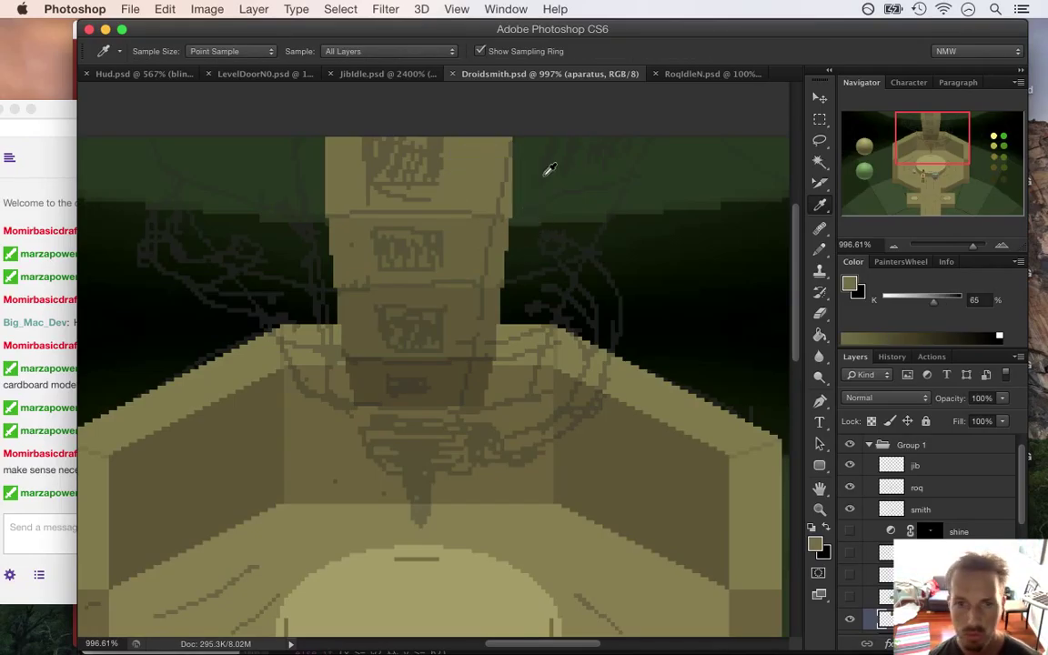
key(b)
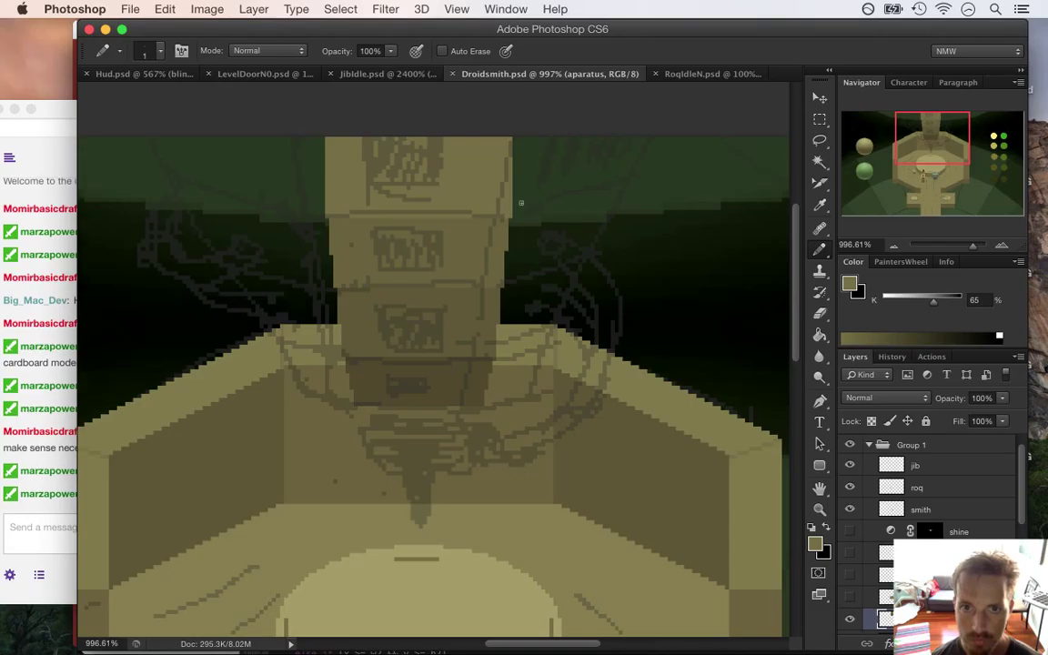
Step: Check the newest message in the Twitch chat, highlight part of its text, and go back to Photoshop
click(65, 475)
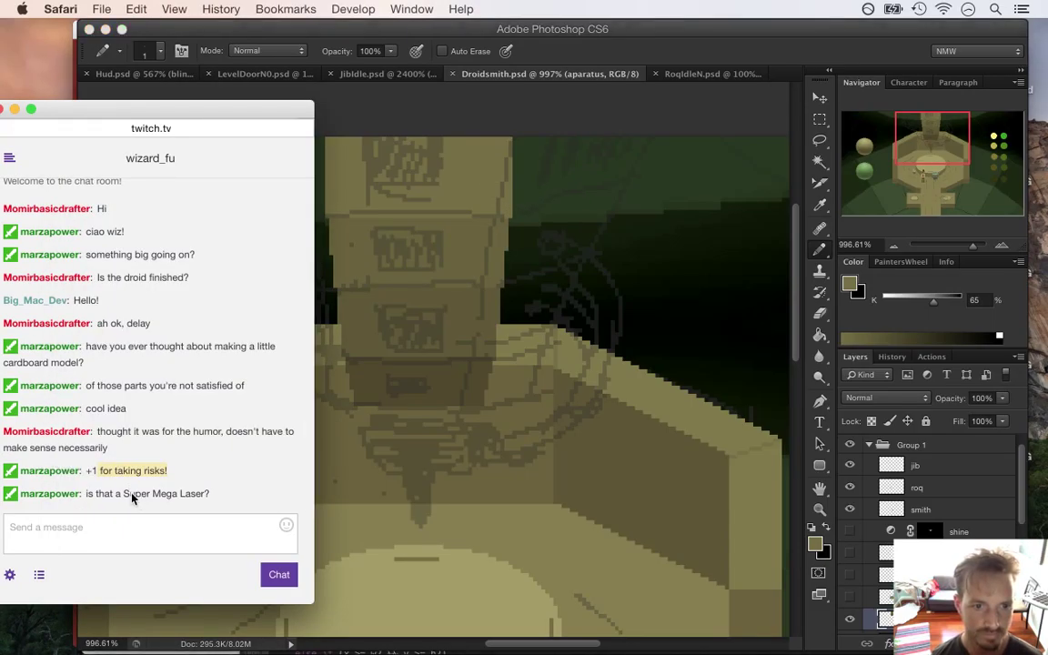
drag(145, 495, 182, 494)
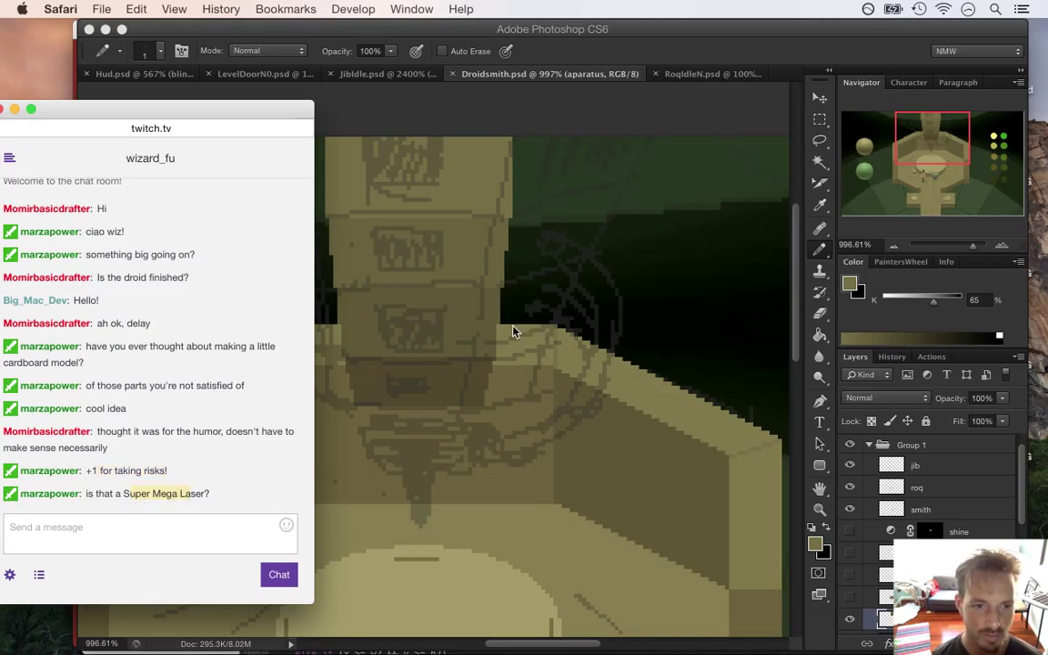
click(688, 94)
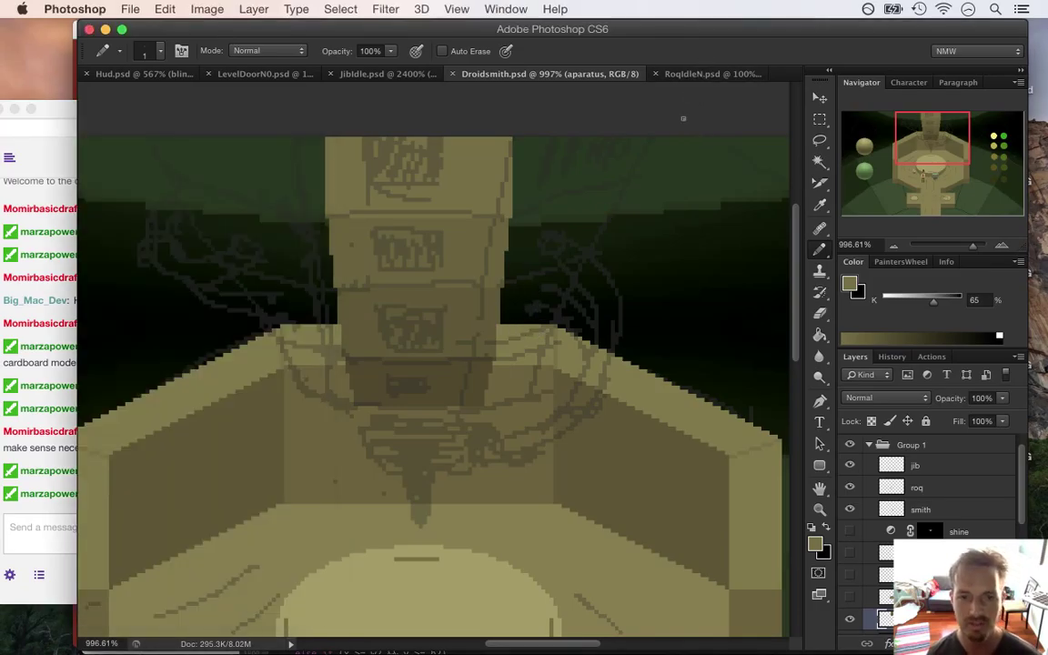
Step: Show the shine adjustment layer and the layer beneath the shine layer, keeping the shine layer itself hidden, to preview the platform's glow
scroll(400, 496, down, 4)
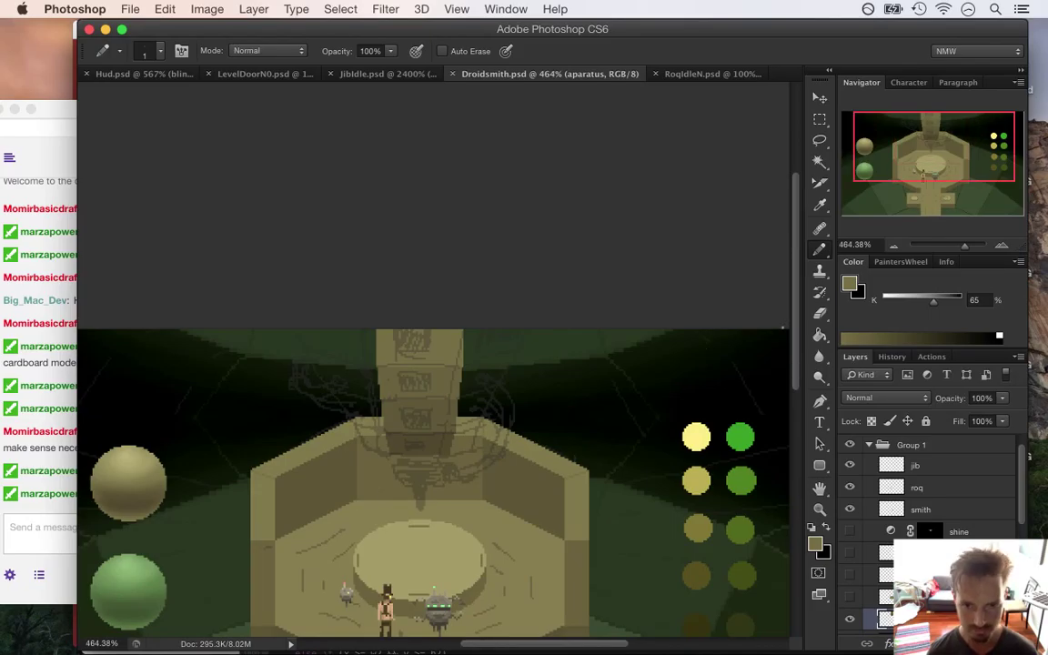
drag(797, 276, 799, 327)
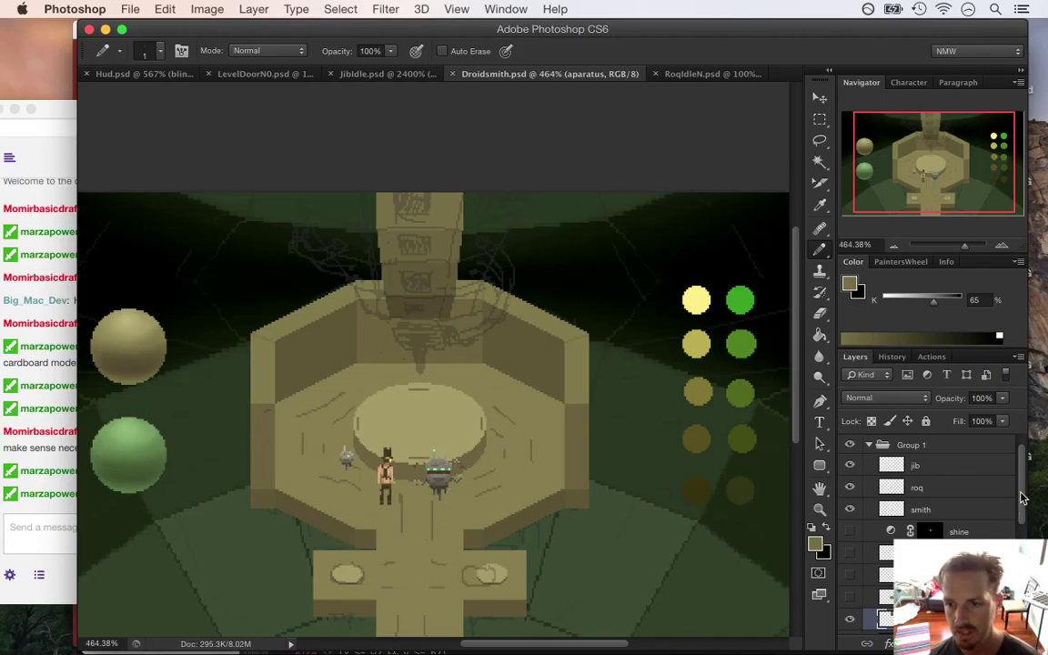
scroll(1015, 520, down, 1)
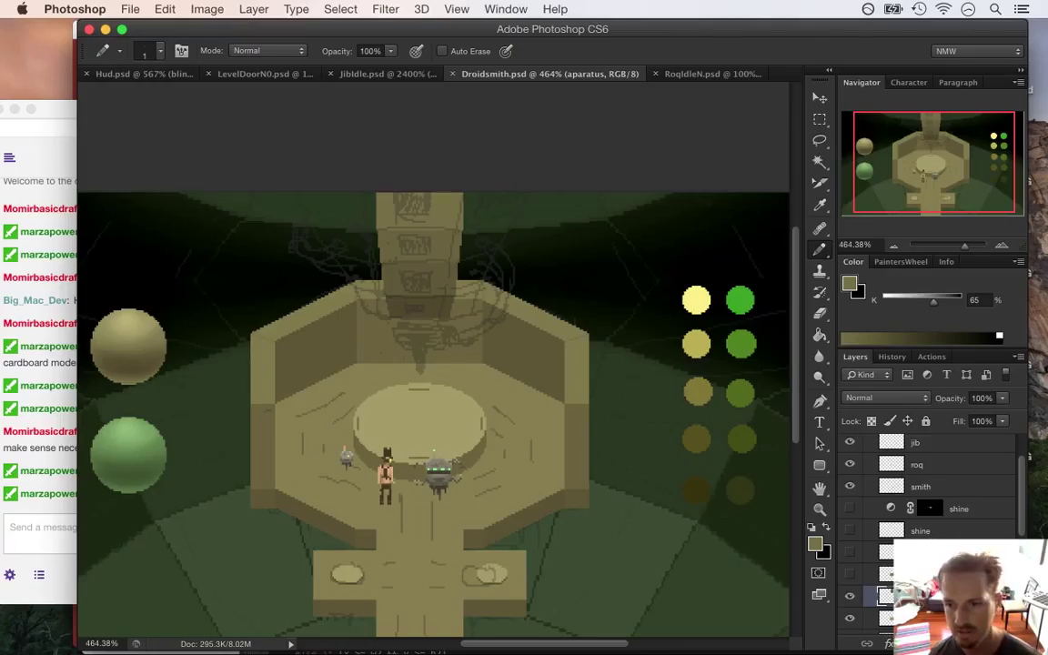
click(850, 509)
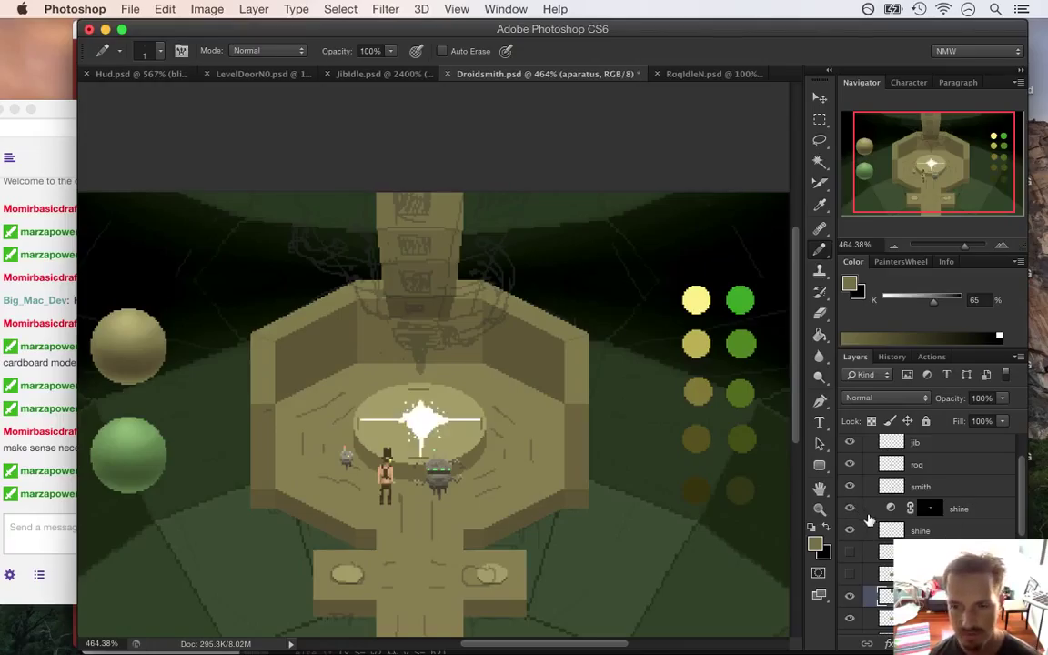
click(851, 530)
click(854, 553)
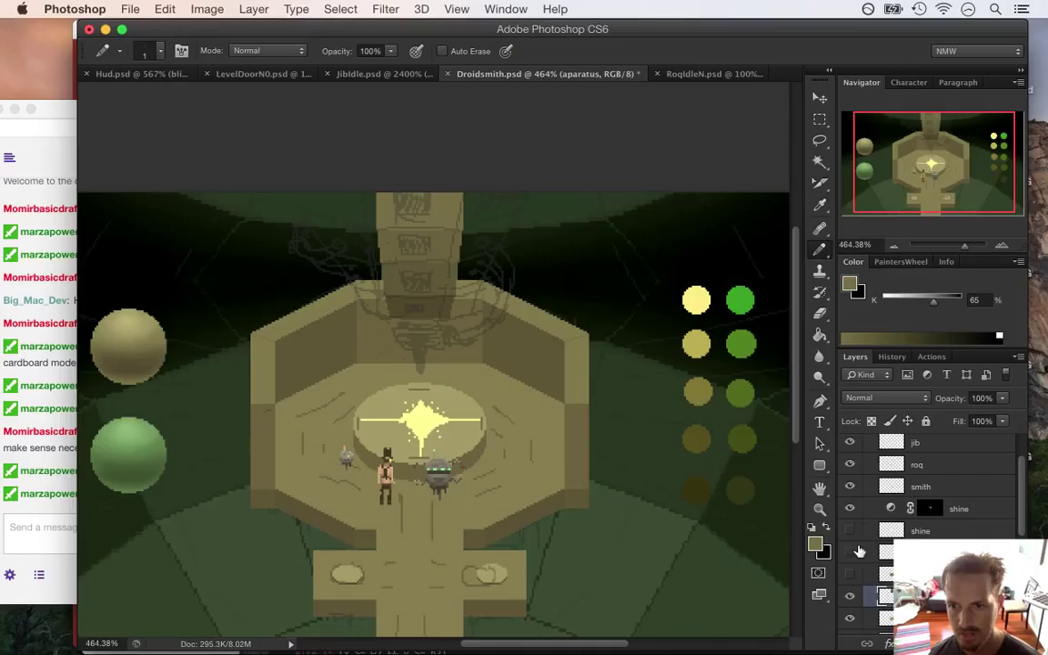
click(854, 553)
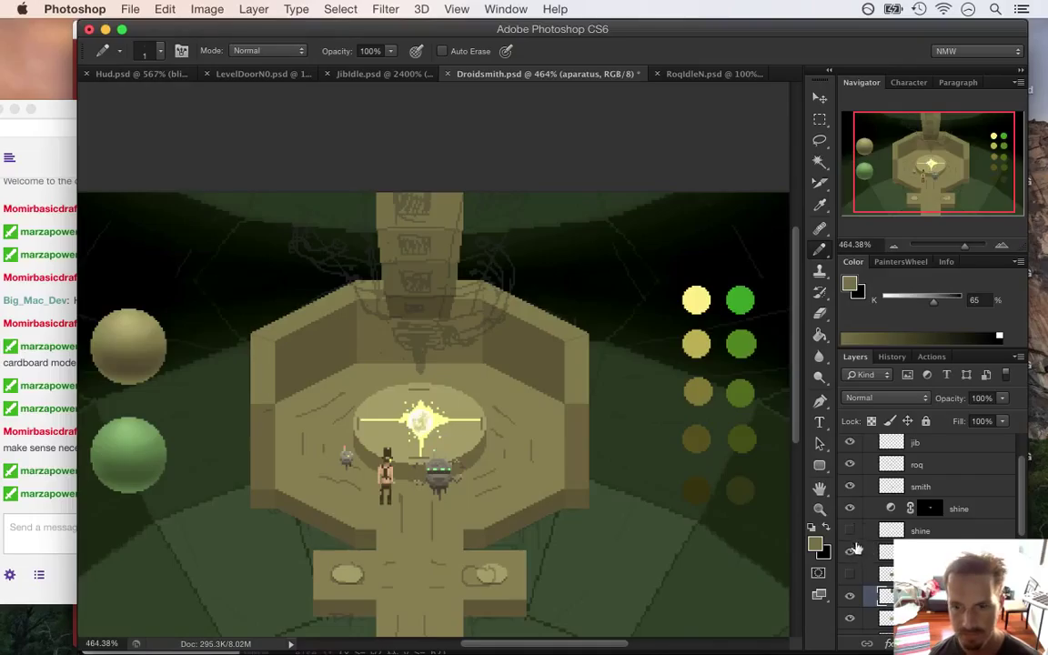
Step: Raise the sphere layer's opacity to 68%, comparing it with the shine layers toggled, and leave only the shine adjustment visible
click(851, 510)
click(851, 512)
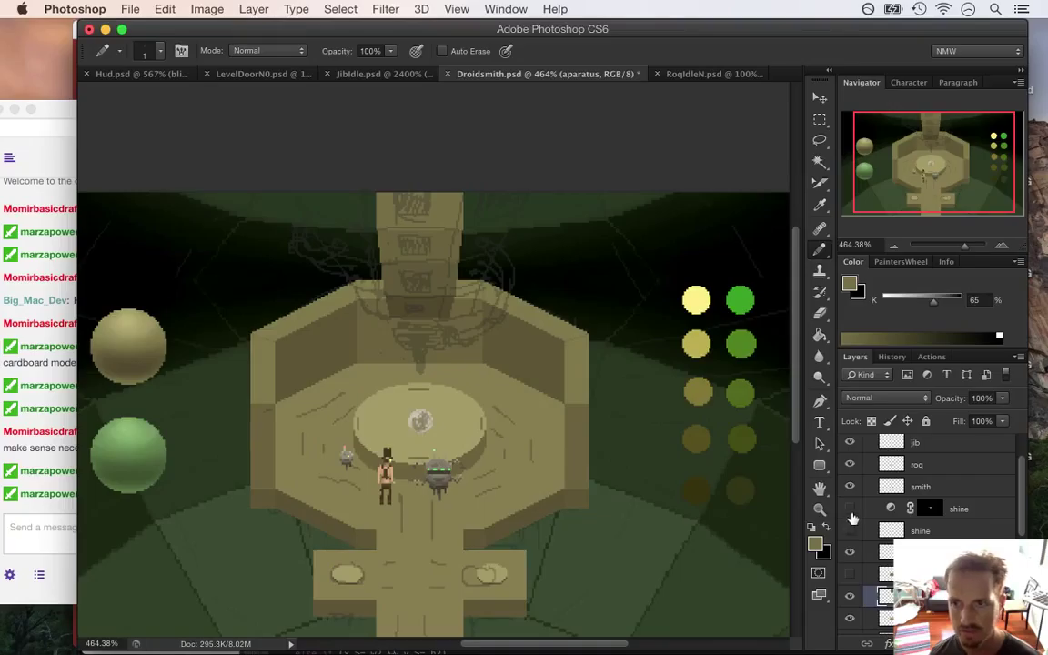
click(887, 553)
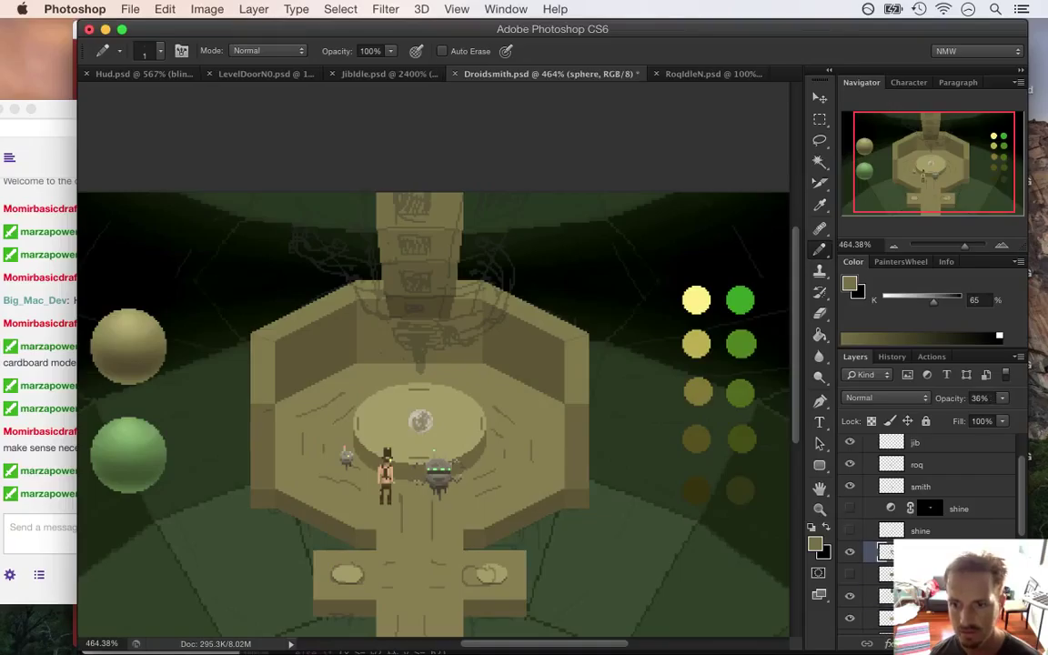
click(1002, 398)
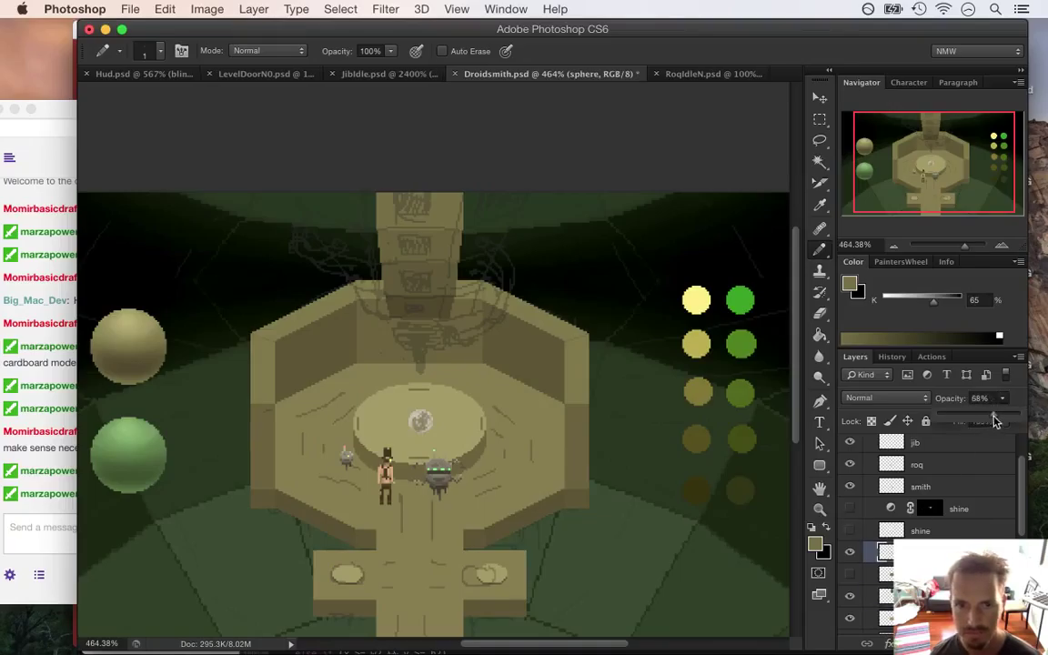
click(851, 532)
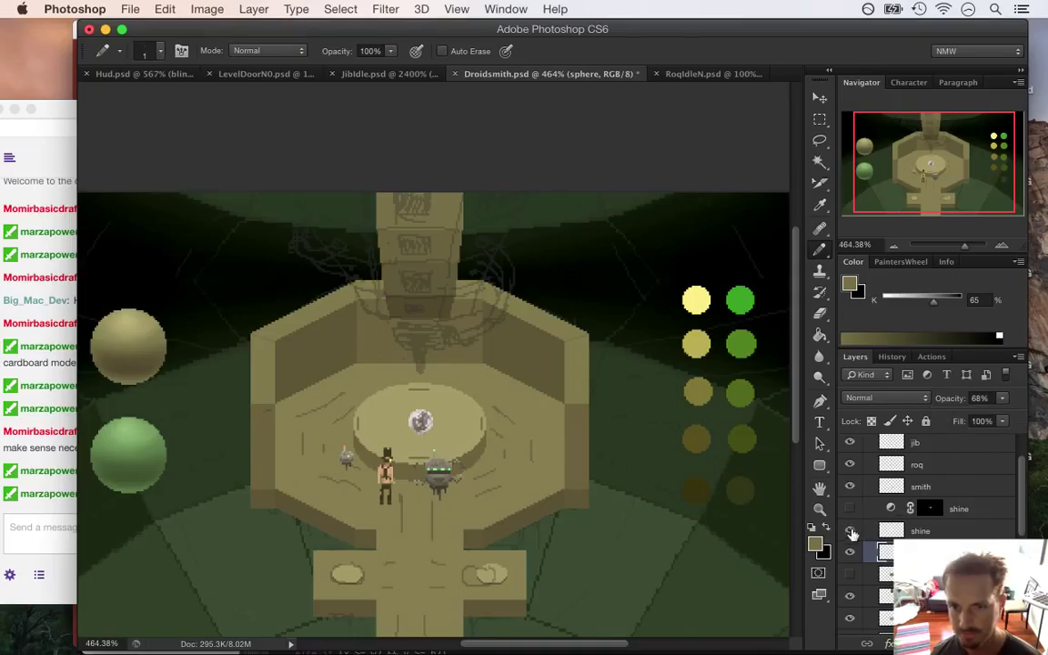
click(851, 532)
click(852, 508)
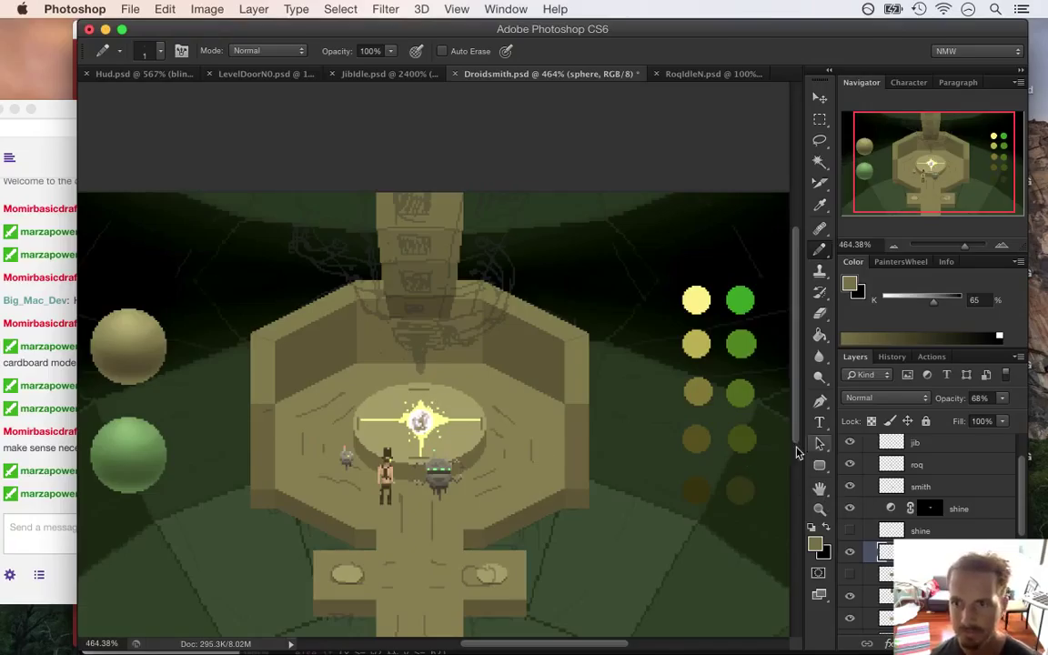
Step: Sample the column's top block colour and darken it slightly to K 67% as the foreground colour
drag(388, 267, 462, 269)
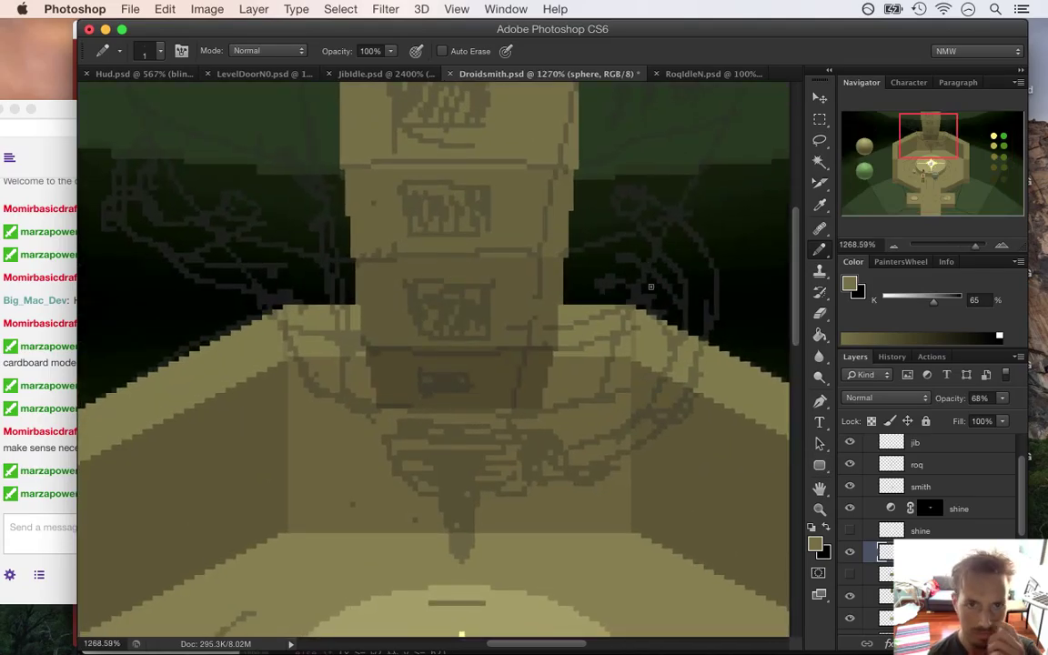
drag(808, 241, 797, 219)
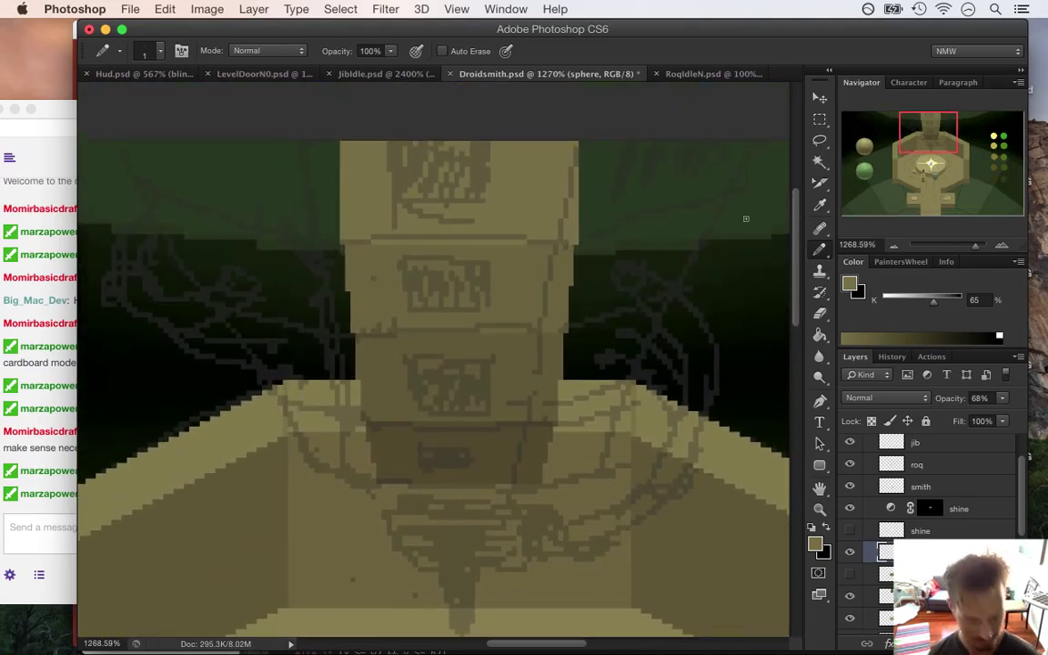
key(i)
click(539, 189)
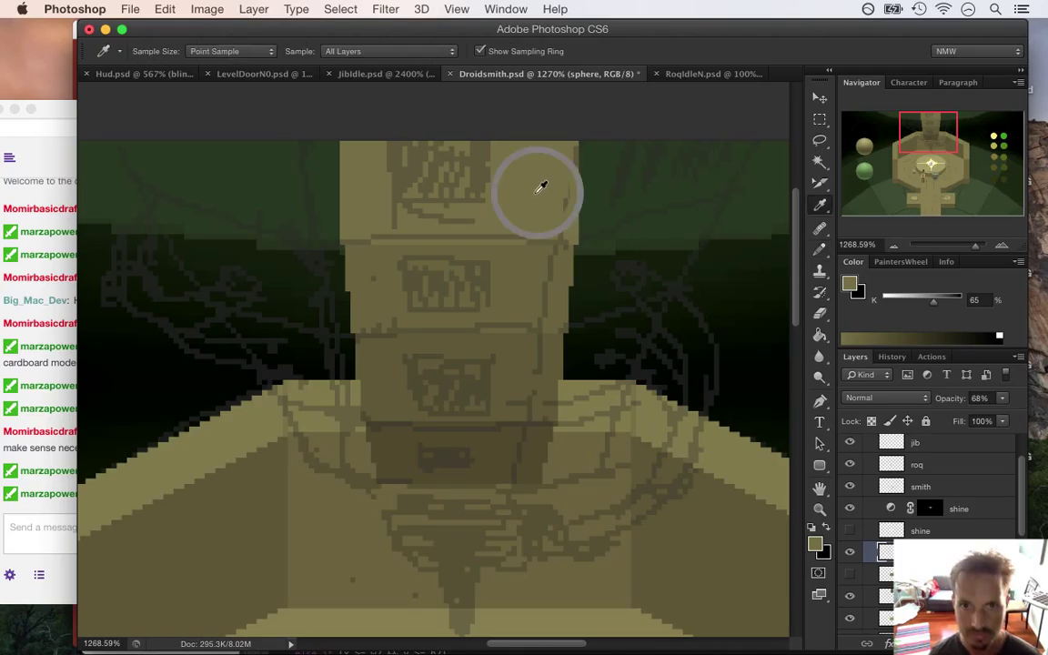
click(815, 546)
drag(837, 344, 837, 349)
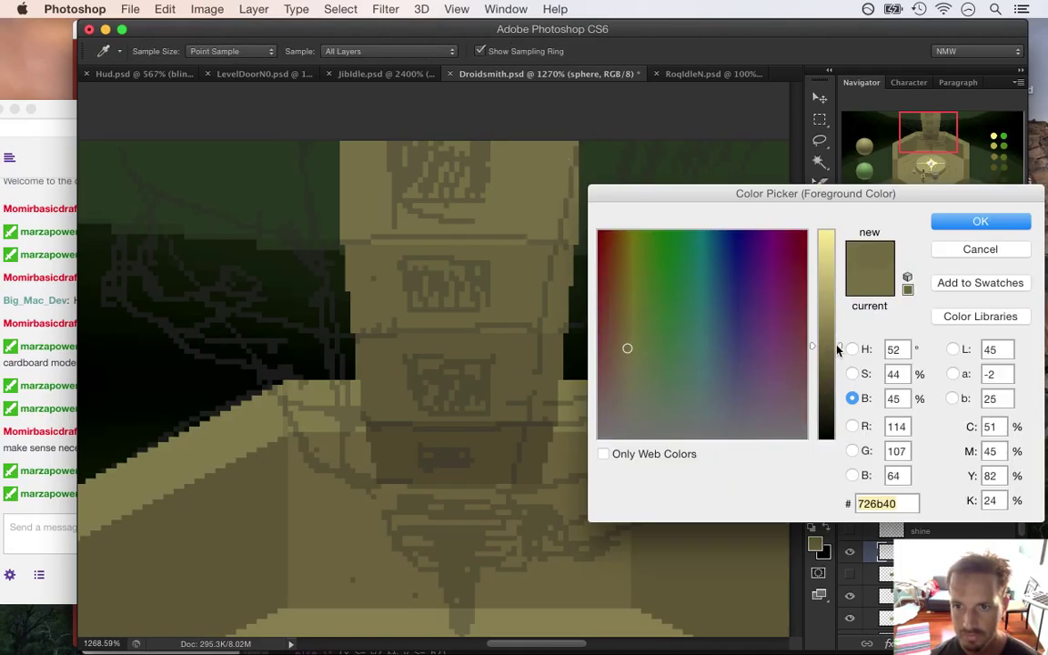
key(Return)
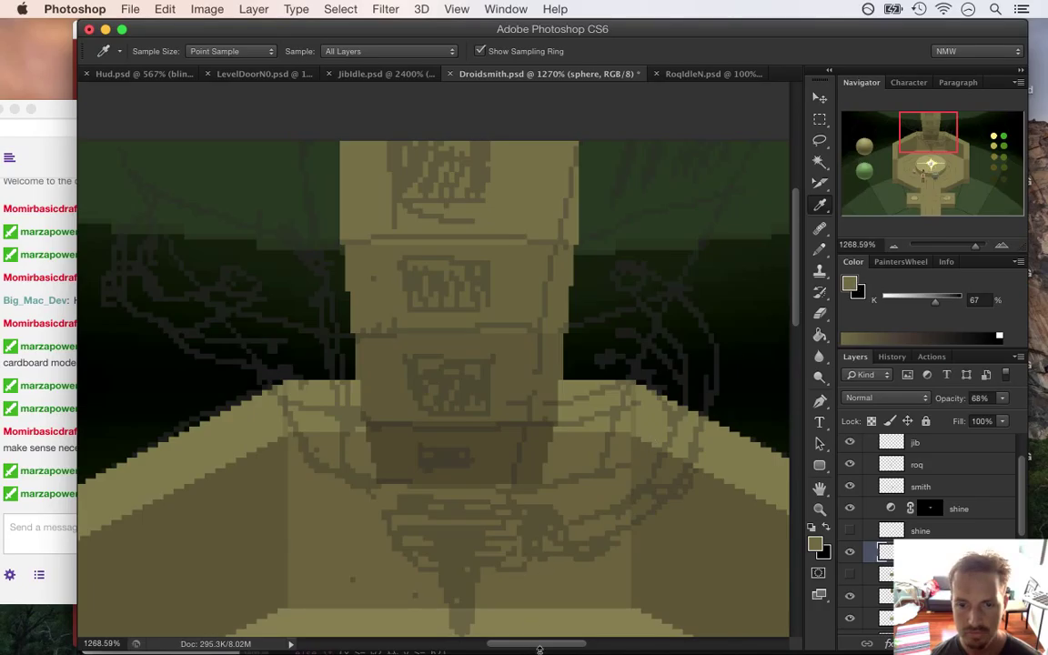
Step: Pencil a one-pixel outline from the top block's lower right corner outward and up to the canvas's upper edge
scroll(495, 582, right, 5)
key(b)
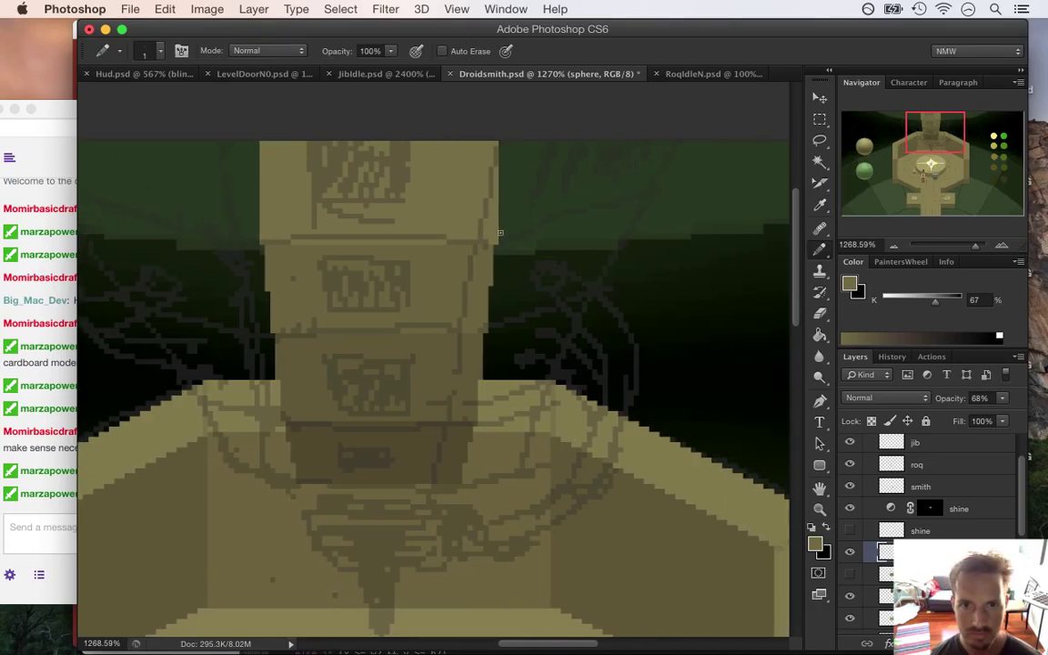
shift+click(649, 199)
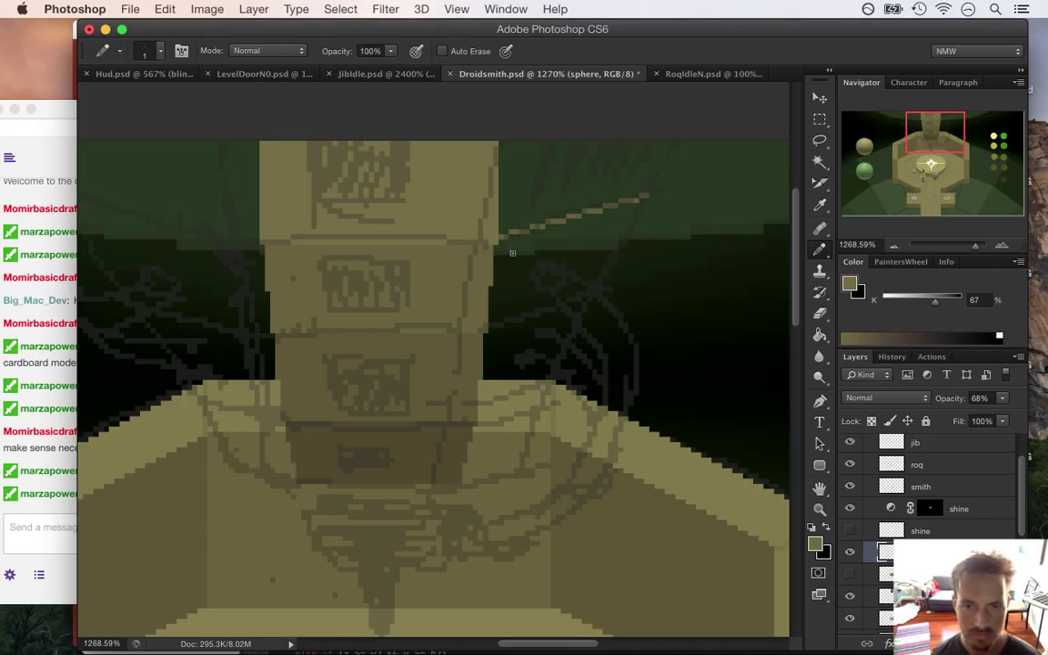
drag(560, 225, 521, 239)
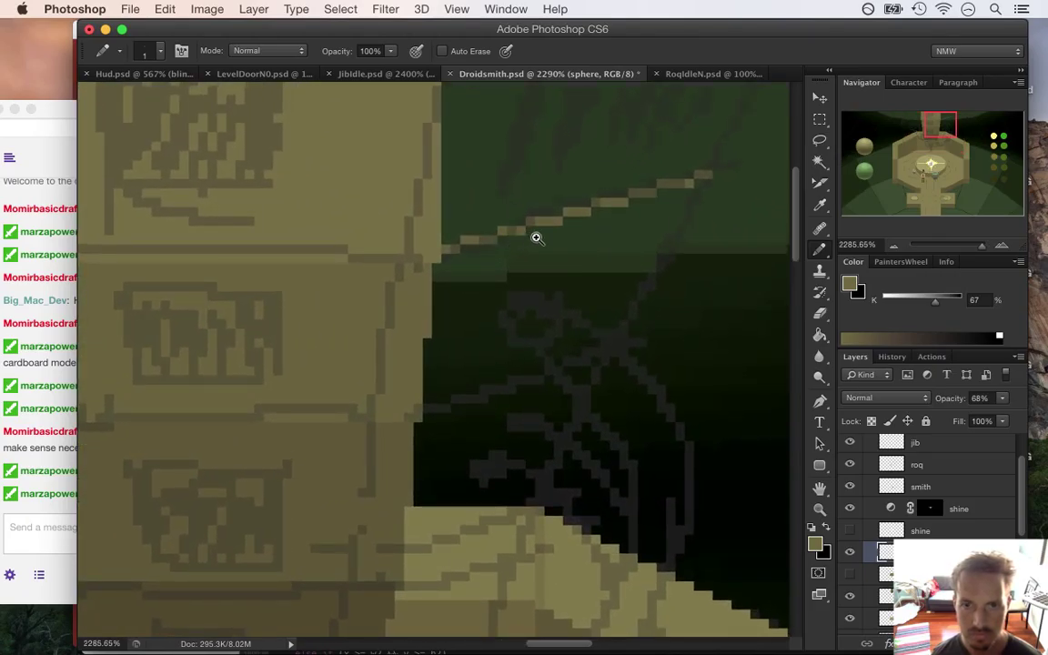
drag(601, 249, 557, 249)
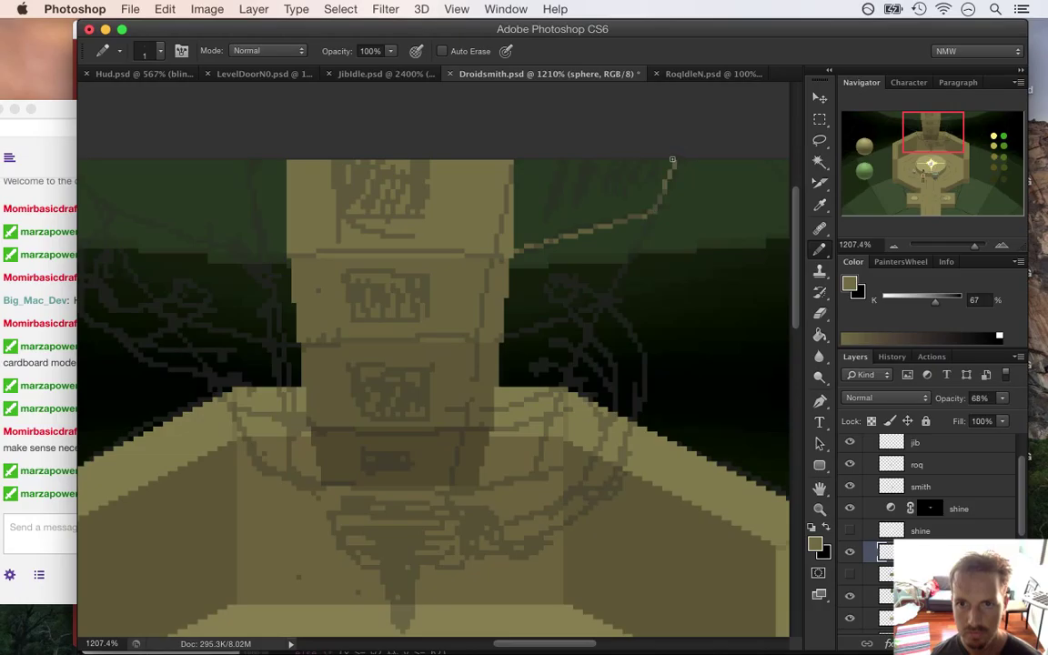
Step: Try to fill the area enclosed by the new outline with the foreground colour, and undo the fill
key(g)
click(627, 205)
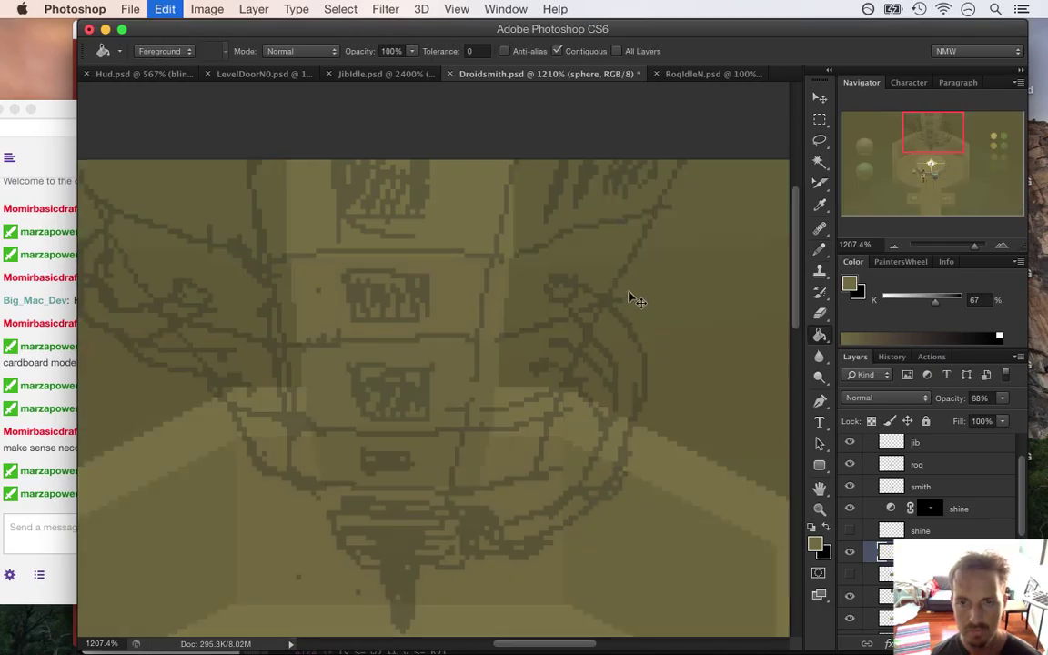
key(super+z)
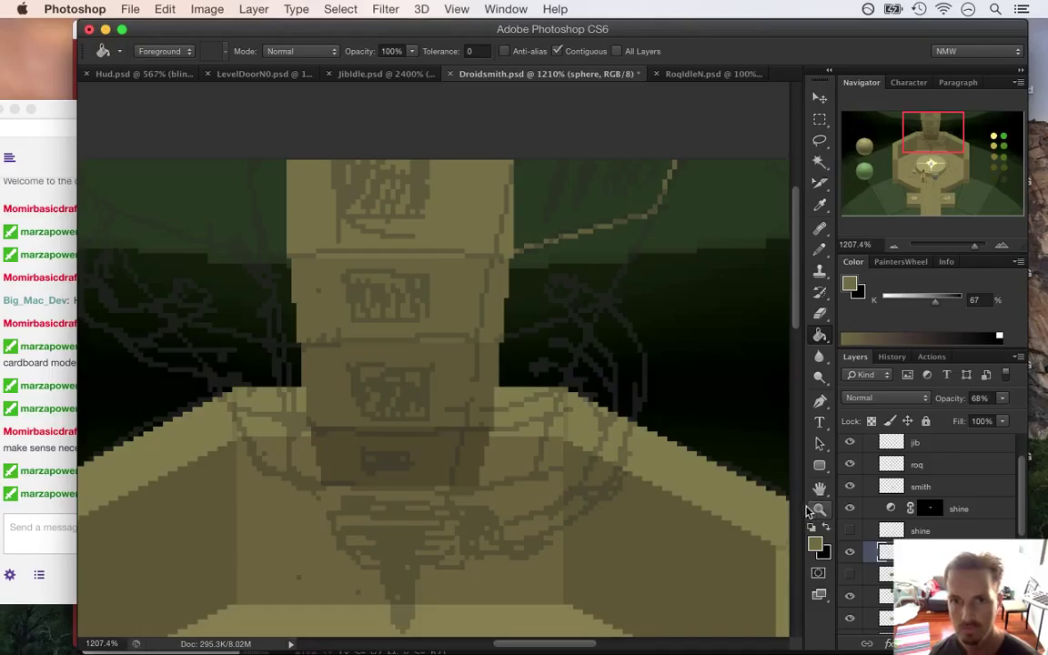
Step: Select the new outline on the sphere layer with a rectangular marquee and put it on its own layer
click(819, 119)
drag(707, 160, 514, 282)
right_click(544, 199)
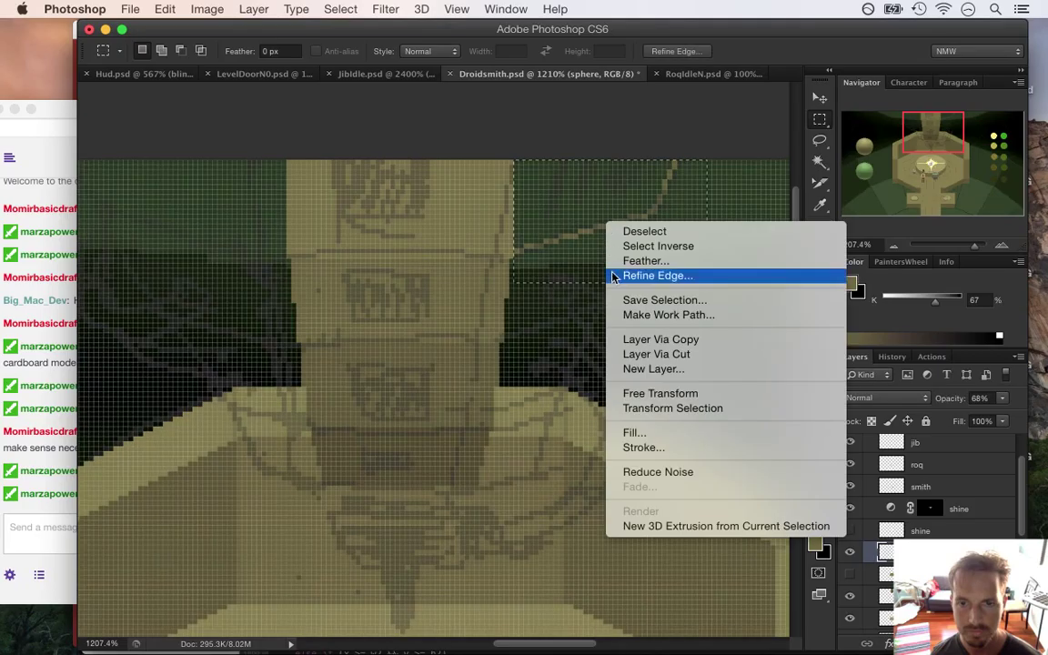
key(Escape)
key(ctrl+j)
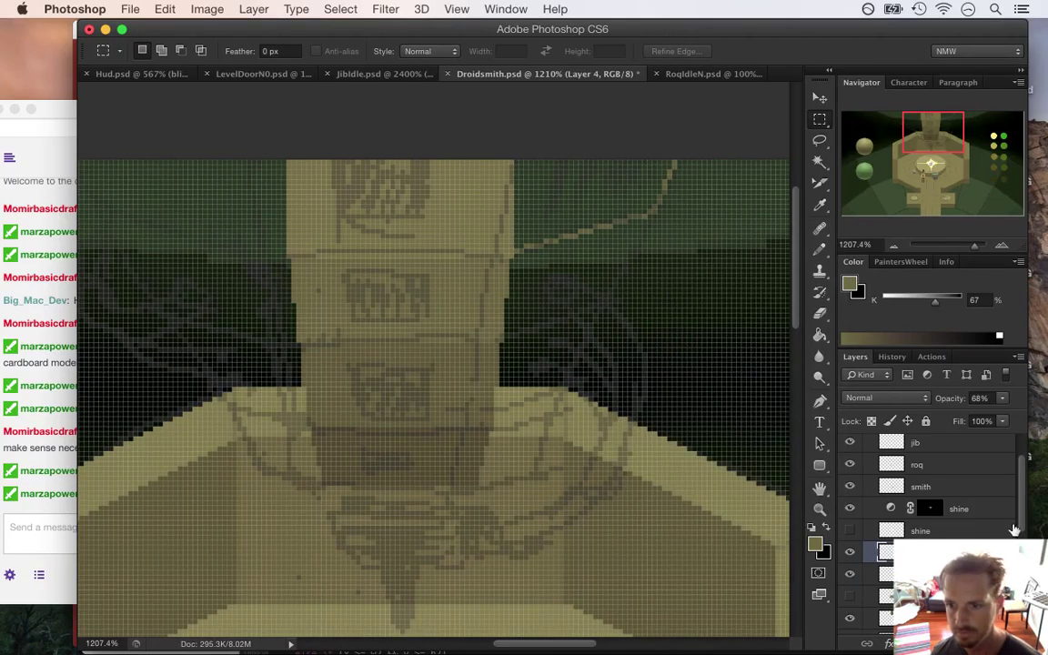
Step: Move the outline's layer down beneath the aparatus layer and merge the two layers
scroll(999, 517, down, 3)
drag(937, 486, 937, 541)
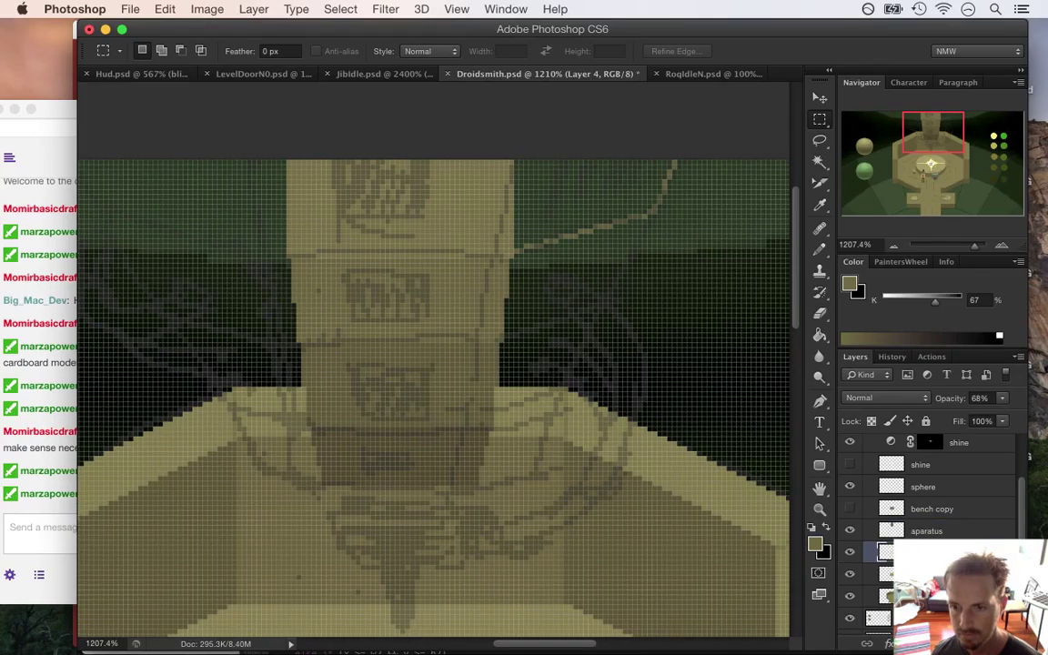
key(ctrl+bracketleft)
shift+click(970, 534)
right_click(971, 534)
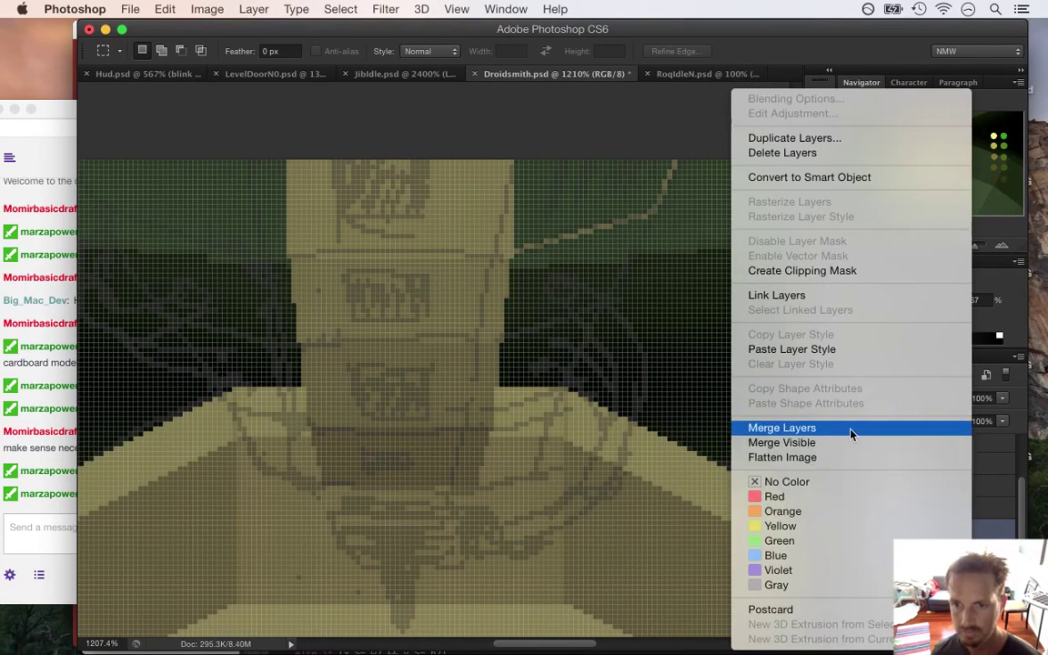
click(828, 429)
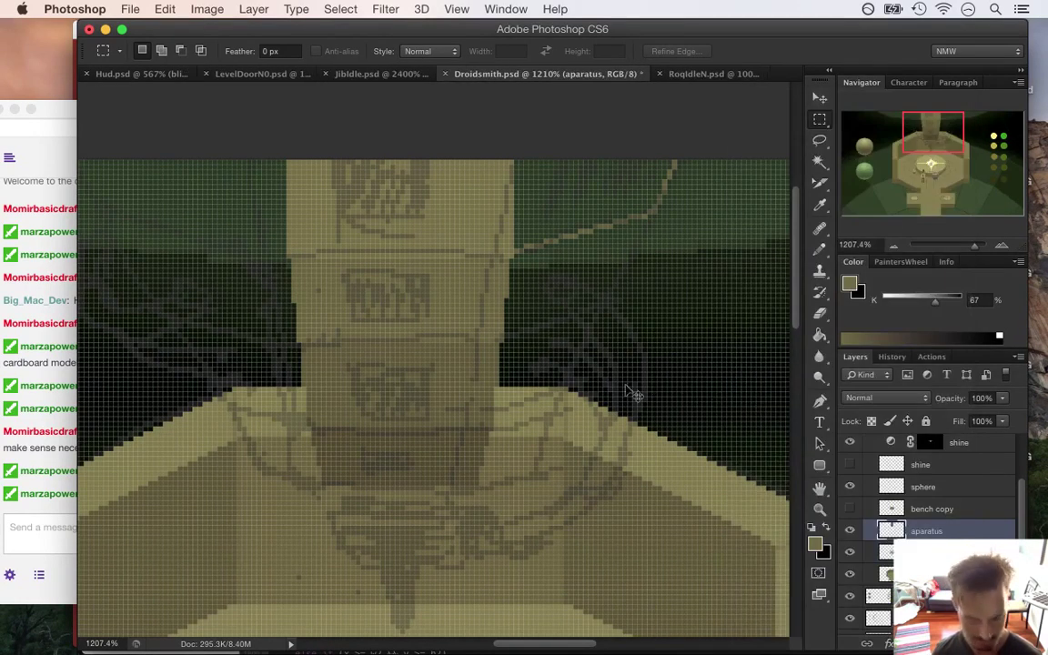
Step: Fill the outlined side piece beside the top block with the K 67% olive and check it against the whole room
scroll(570, 210, up, 3)
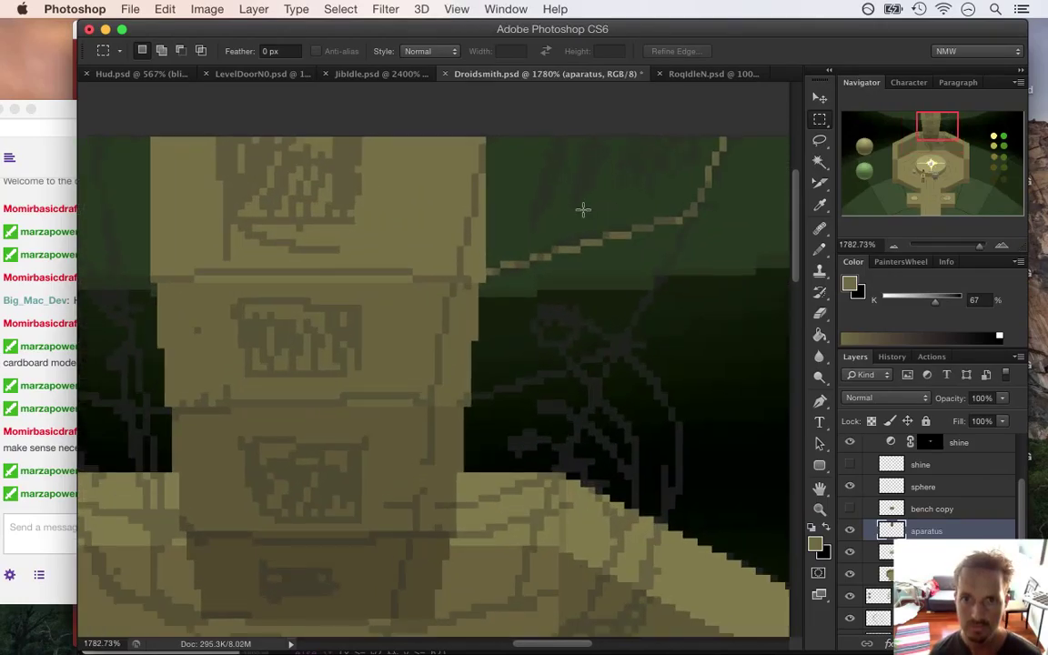
key(g)
click(575, 217)
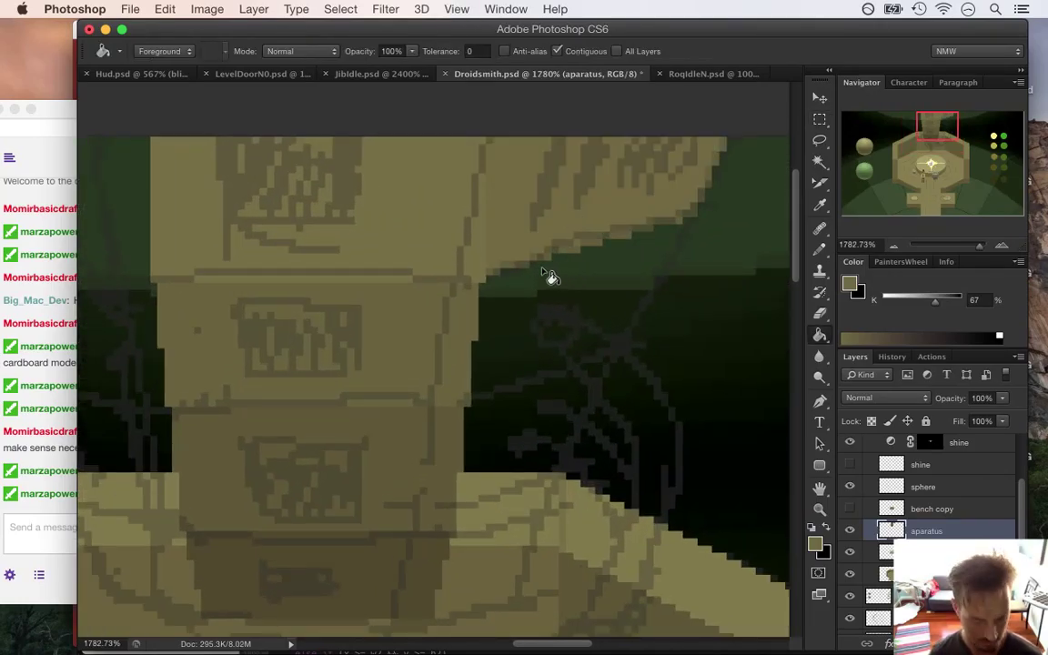
scroll(479, 250, down, 3)
scroll(412, 257, down, 5)
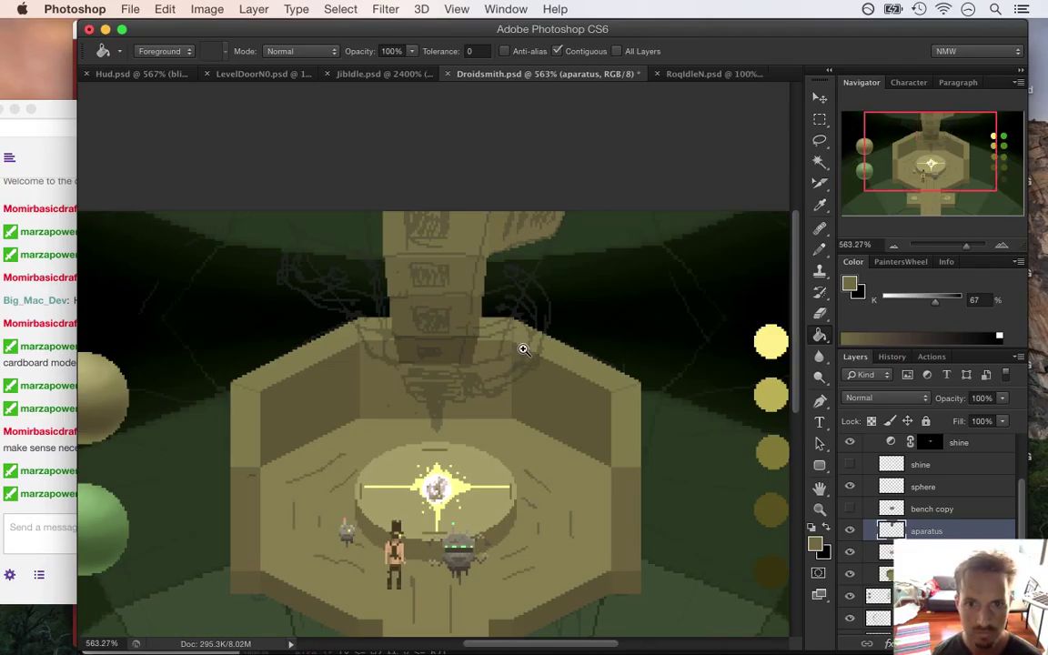
Step: Sample the second block's olive, darken it to K 72%, and ready the Pencil for drawing
drag(504, 265, 480, 299)
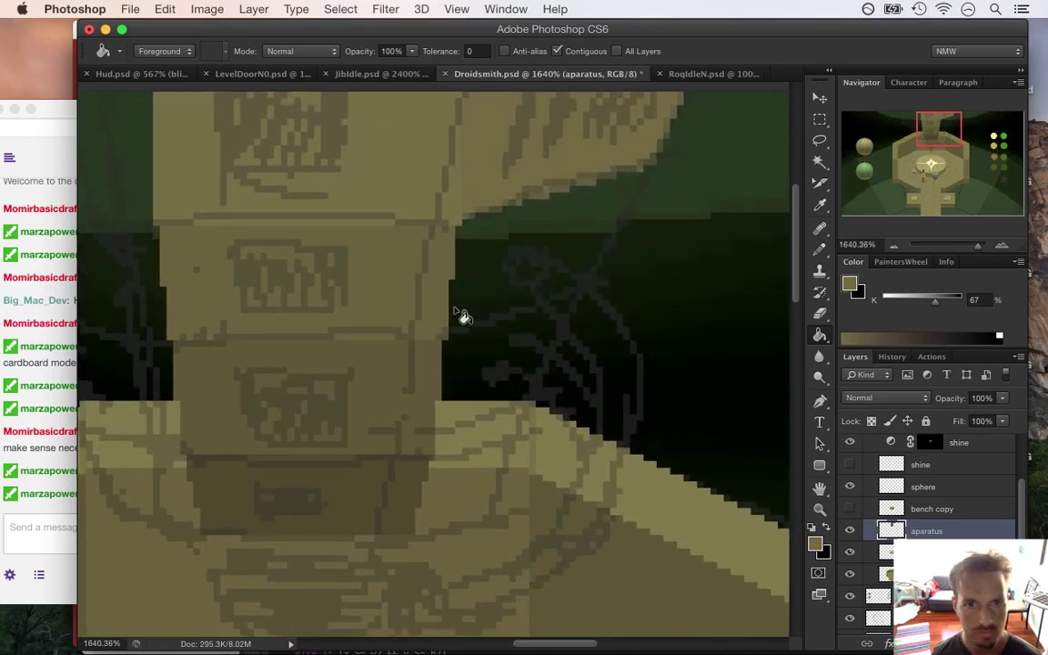
key(i)
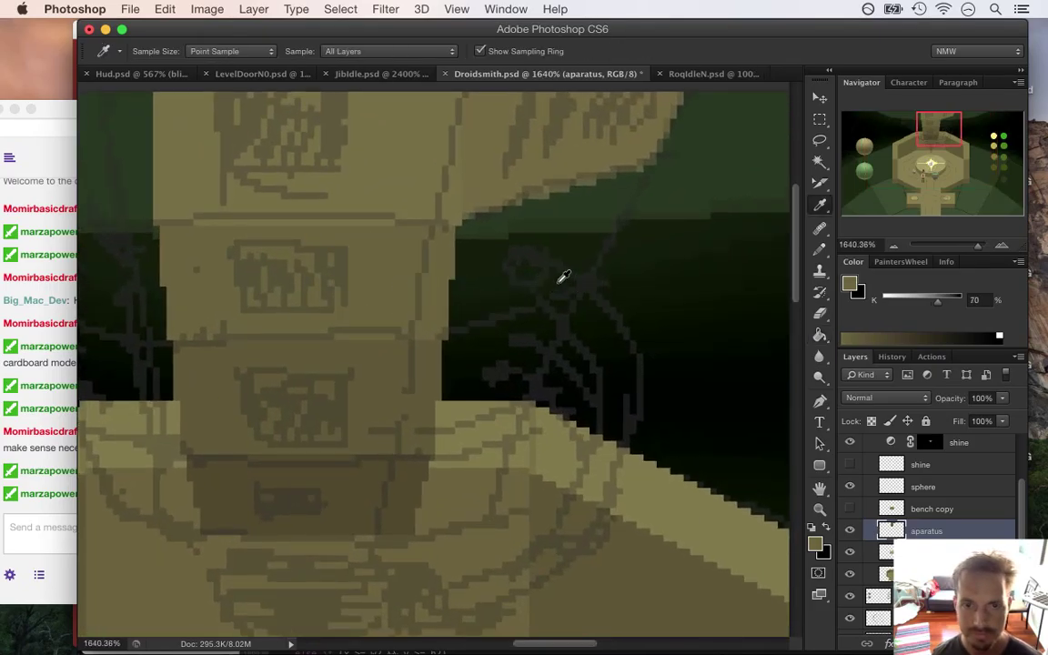
key(b)
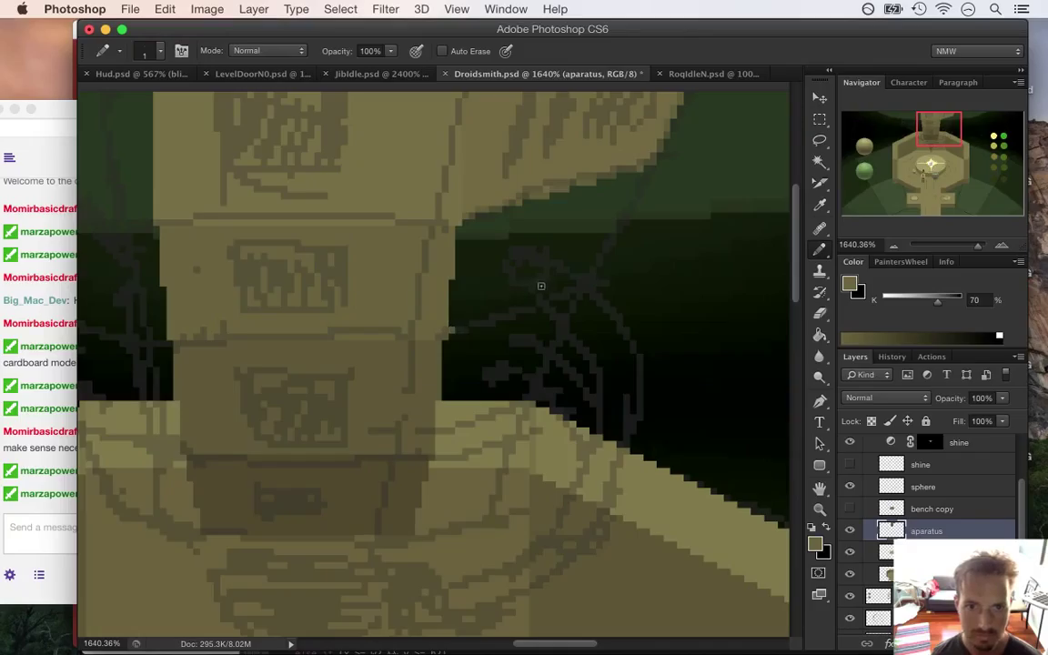
key(i)
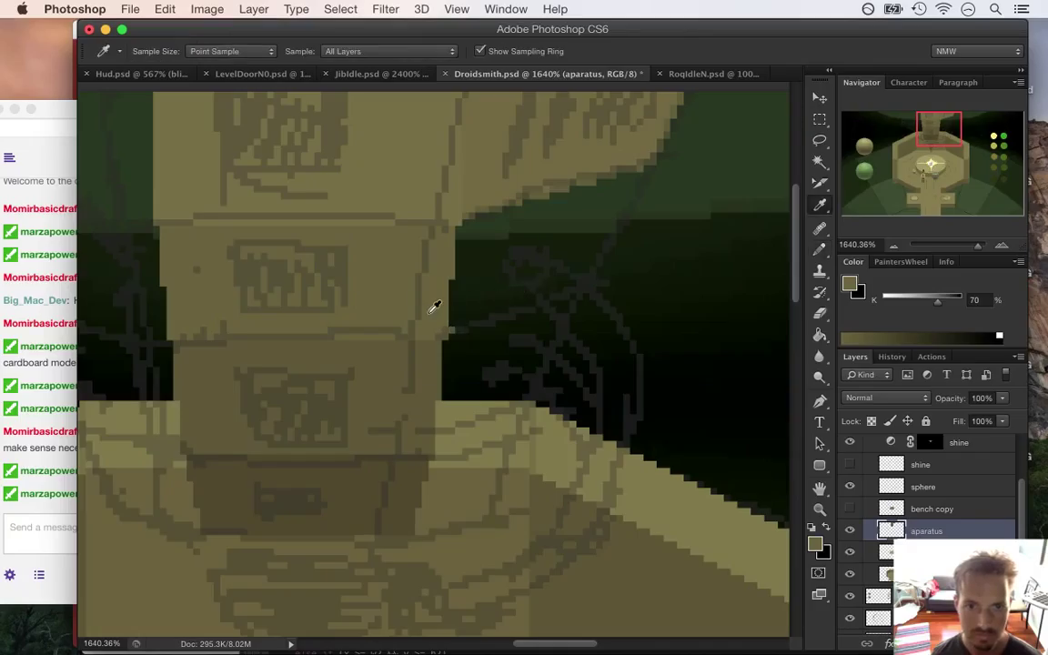
click(816, 542)
key(Return)
key(b)
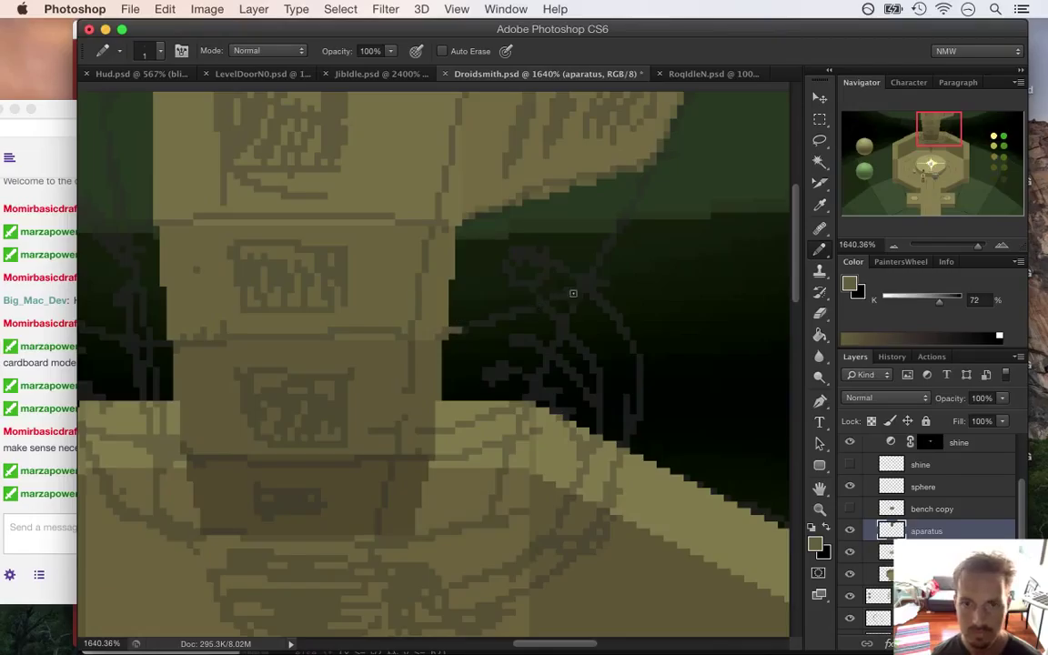
Step: Outline a side piece beside the second block up to the upper piece and fill it with the K 72% olive
shift+click(591, 288)
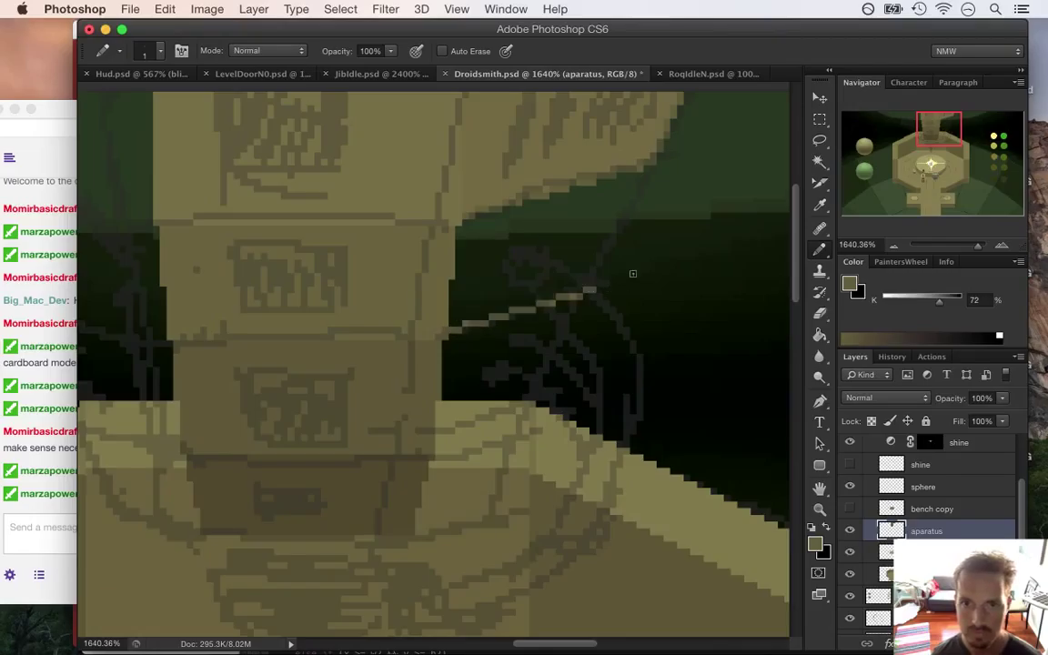
shift+click(645, 168)
key(g)
click(564, 243)
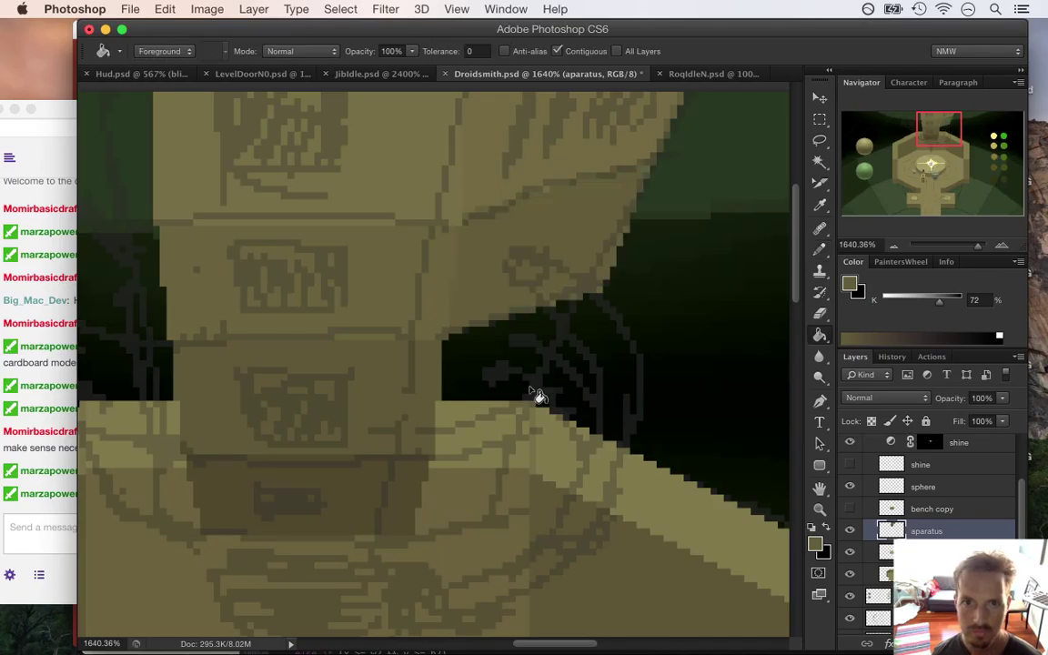
drag(483, 328, 402, 340)
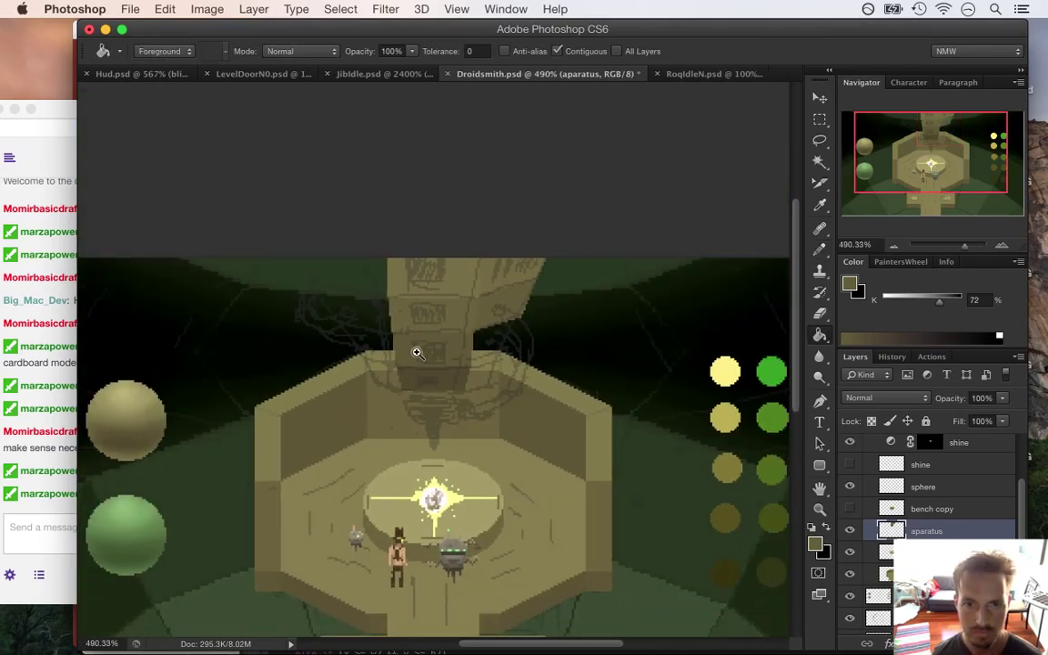
Step: Sample the third block's olive (K 73%) as the foreground colour
drag(496, 344, 543, 346)
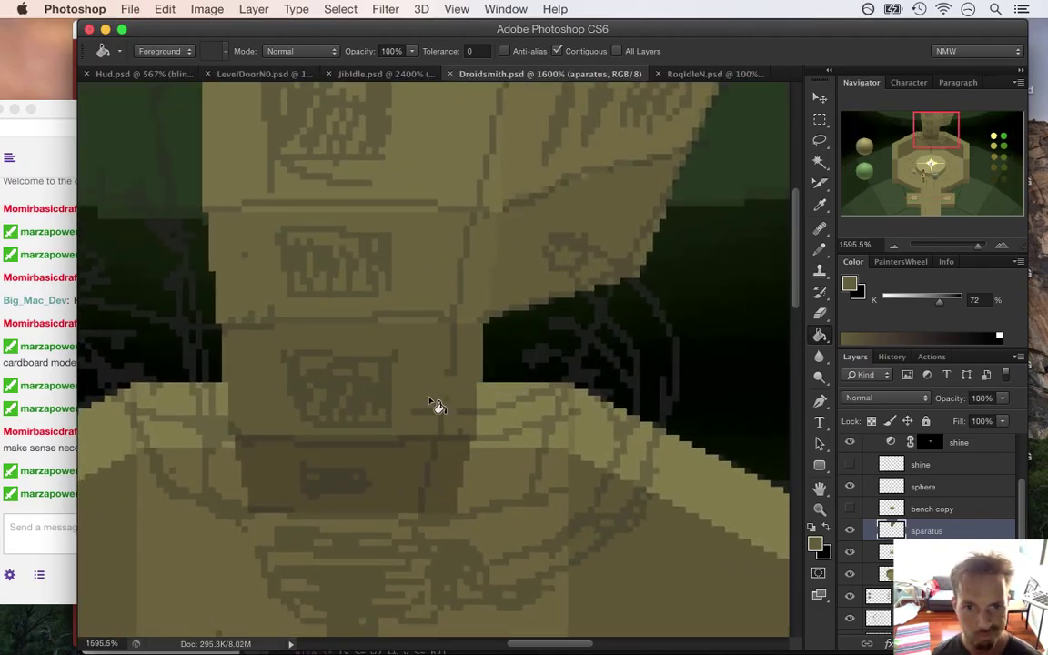
key(i)
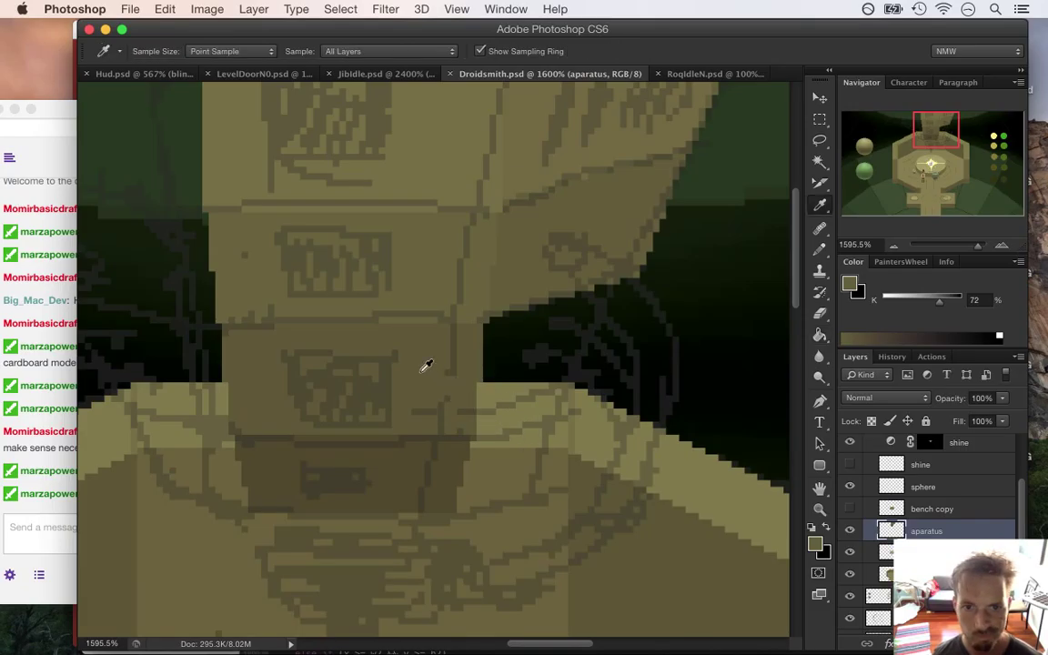
click(433, 358)
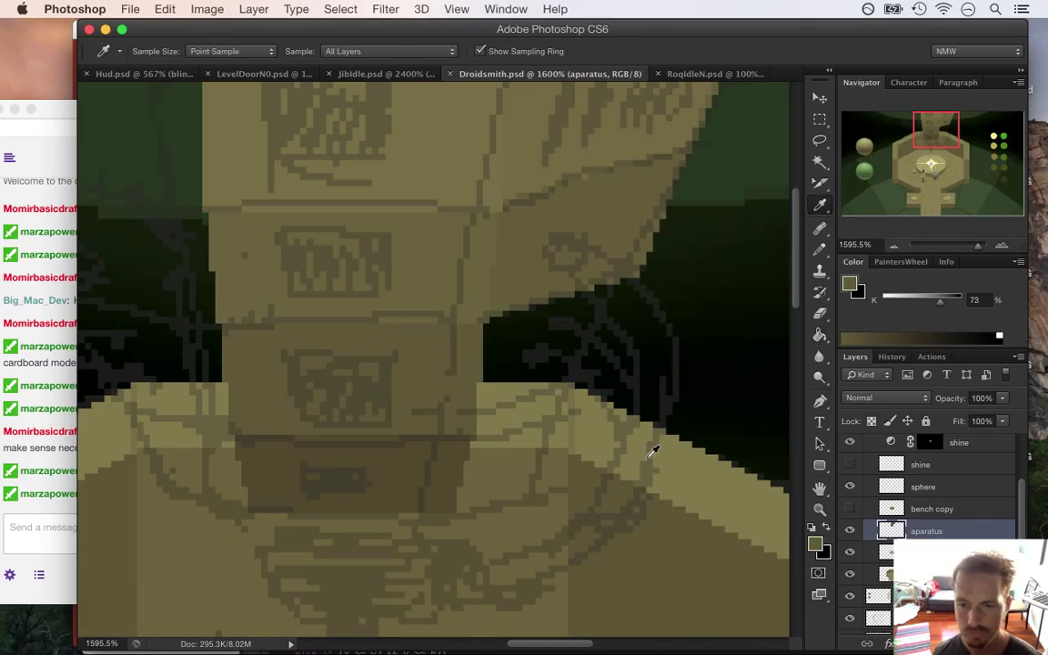
Step: Darken the olive to K 75%, outline a side piece beside the third block up to the piece above, and fill it
click(816, 545)
click(840, 364)
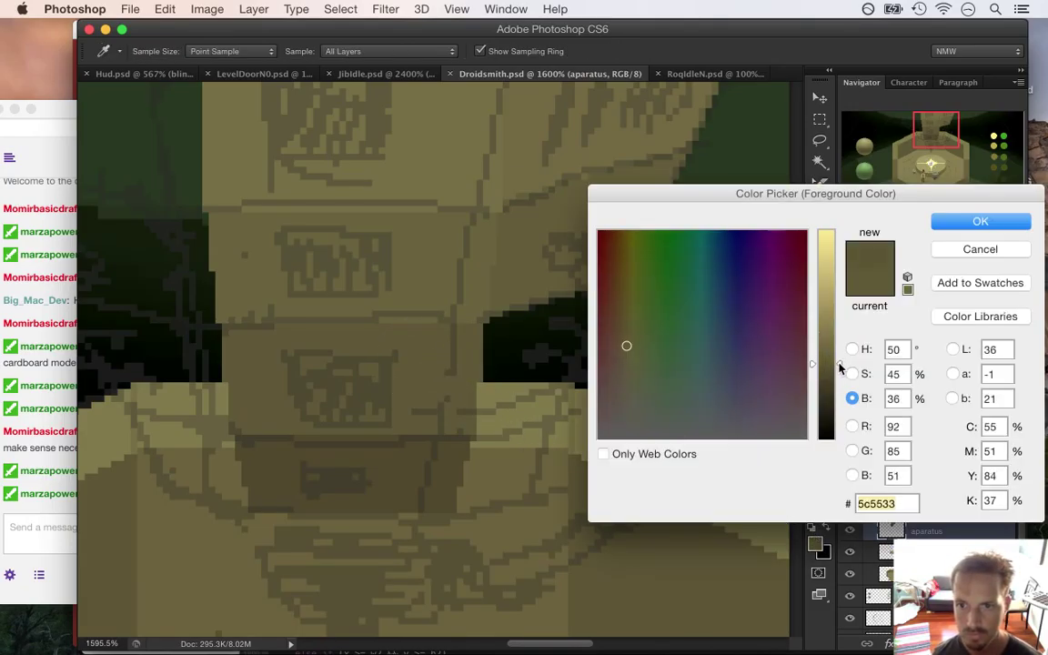
key(Return)
click(821, 251)
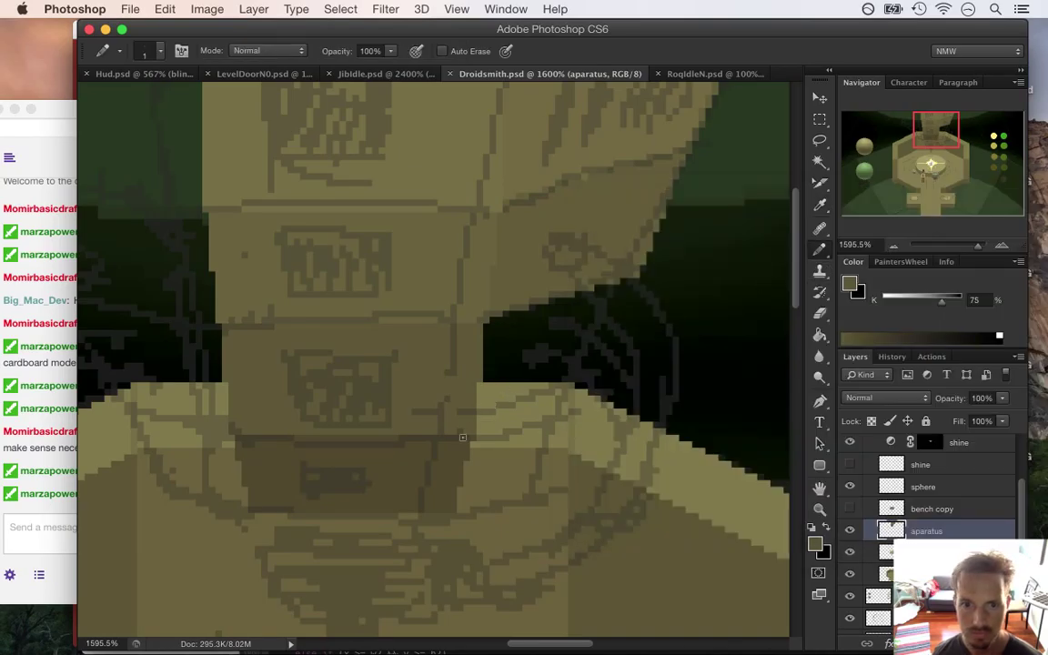
click(478, 427)
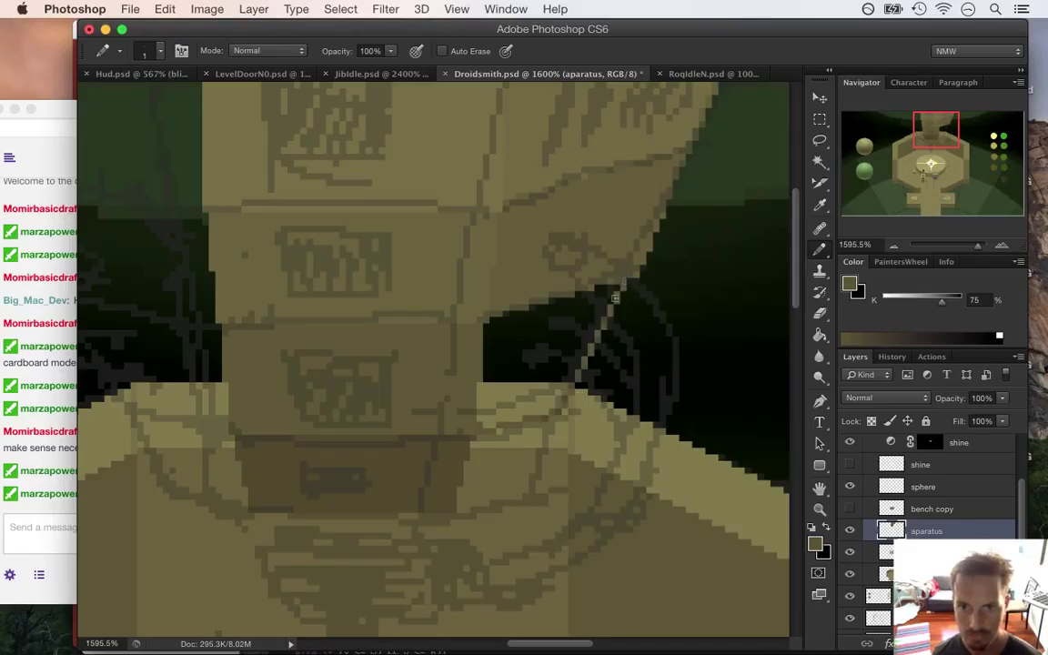
key(g)
click(562, 346)
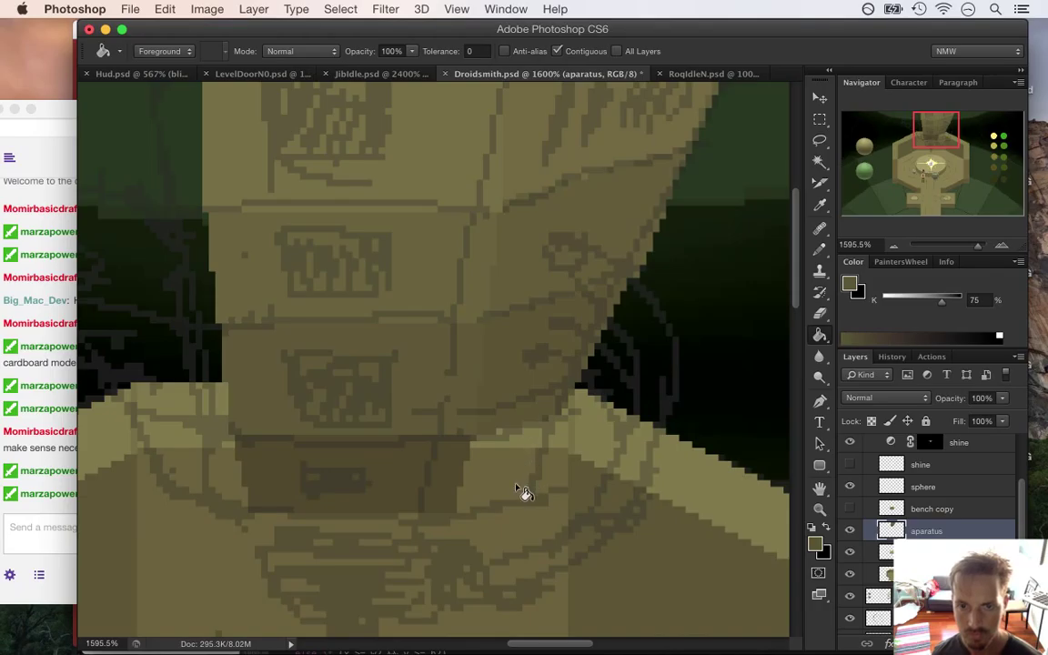
Step: Sample the bottom block's brown, darken it to 28% brightness (474026), and ready the Pencil
key(i)
click(450, 471)
click(817, 545)
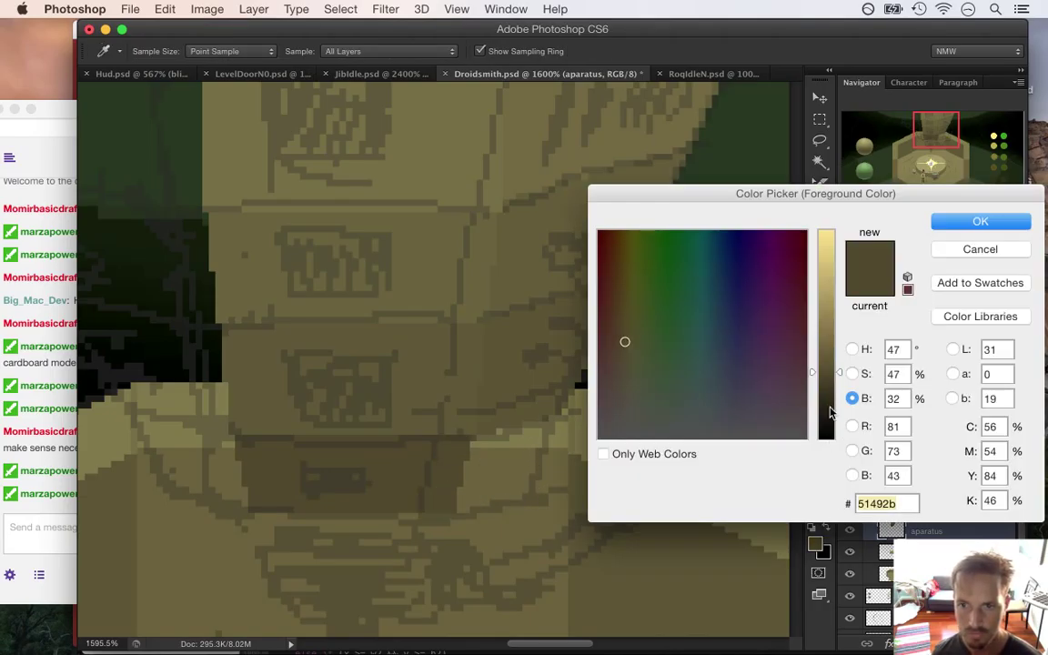
drag(828, 378, 828, 382)
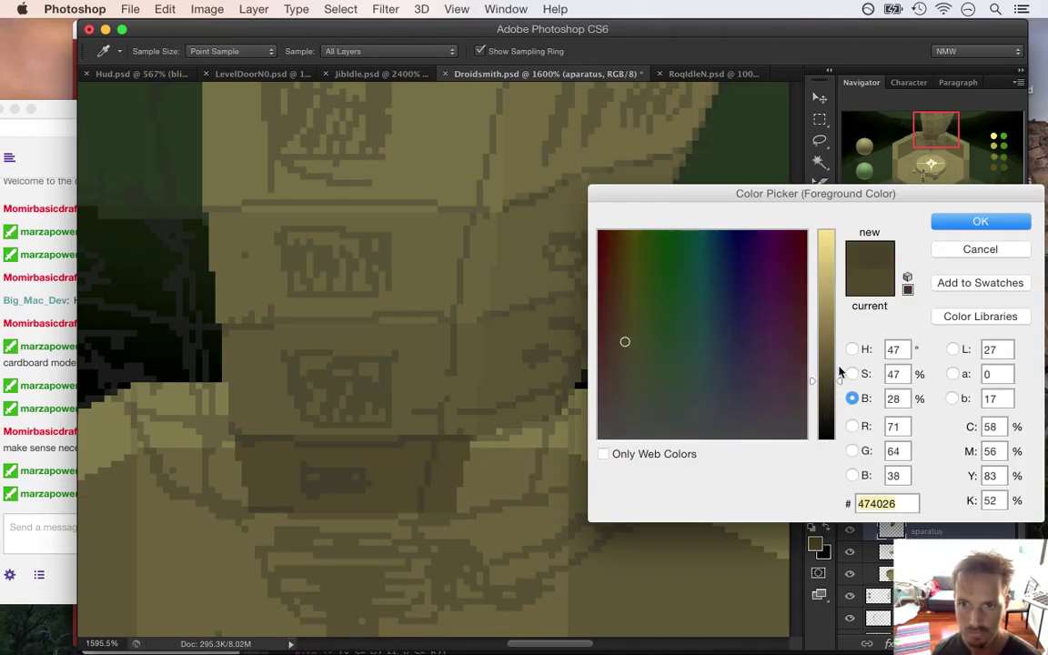
click(947, 224)
key(g)
key(b)
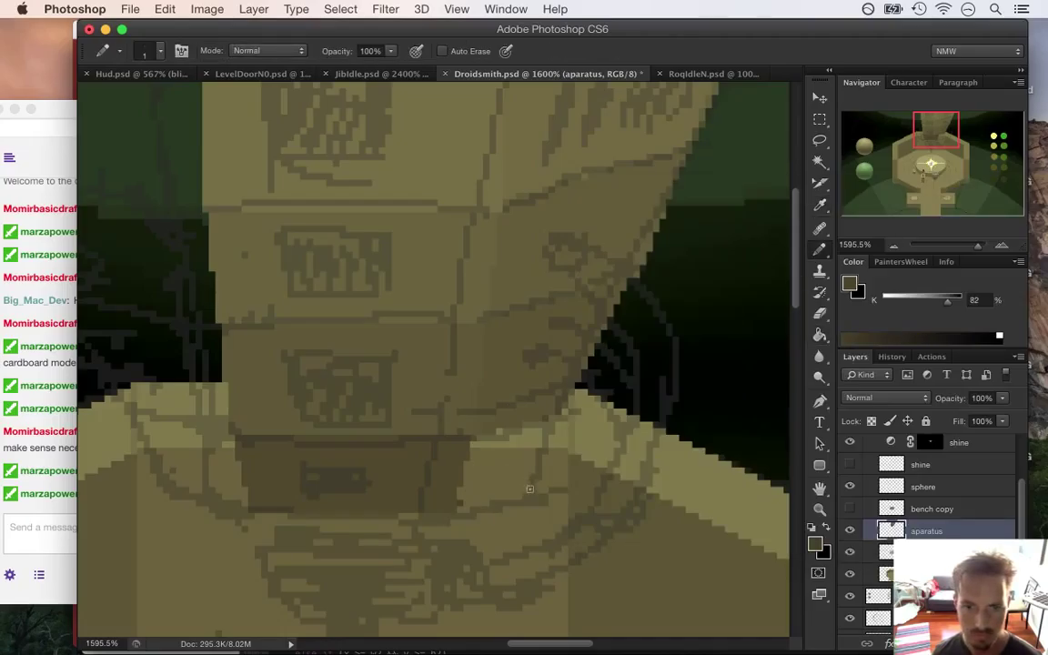
Step: Outline a side piece beside the bottom block, fill it with the darkened brown, and save the document
drag(531, 488, 533, 483)
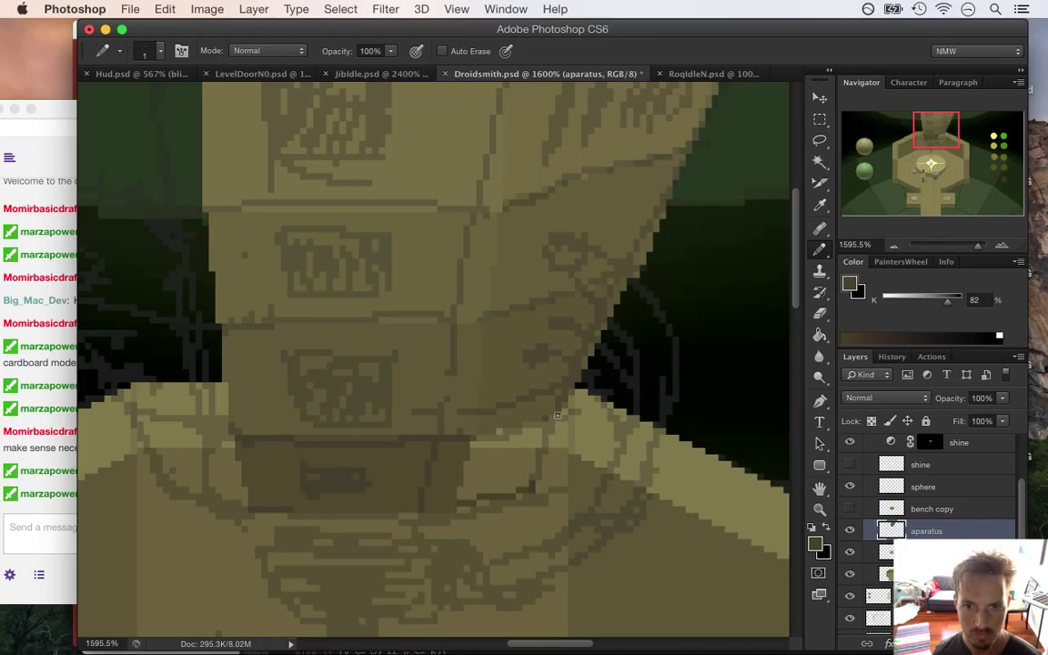
key(g)
click(523, 500)
key(super+s)
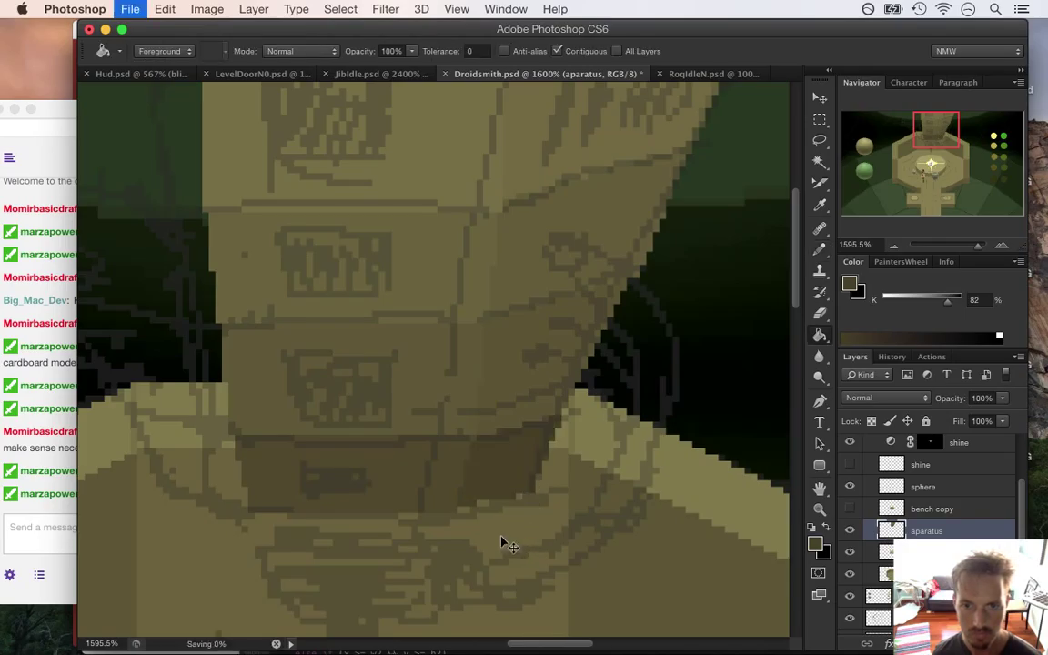
Step: Hide the sketch copy layer and examine the shaded column against the whole room
drag(456, 358, 370, 363)
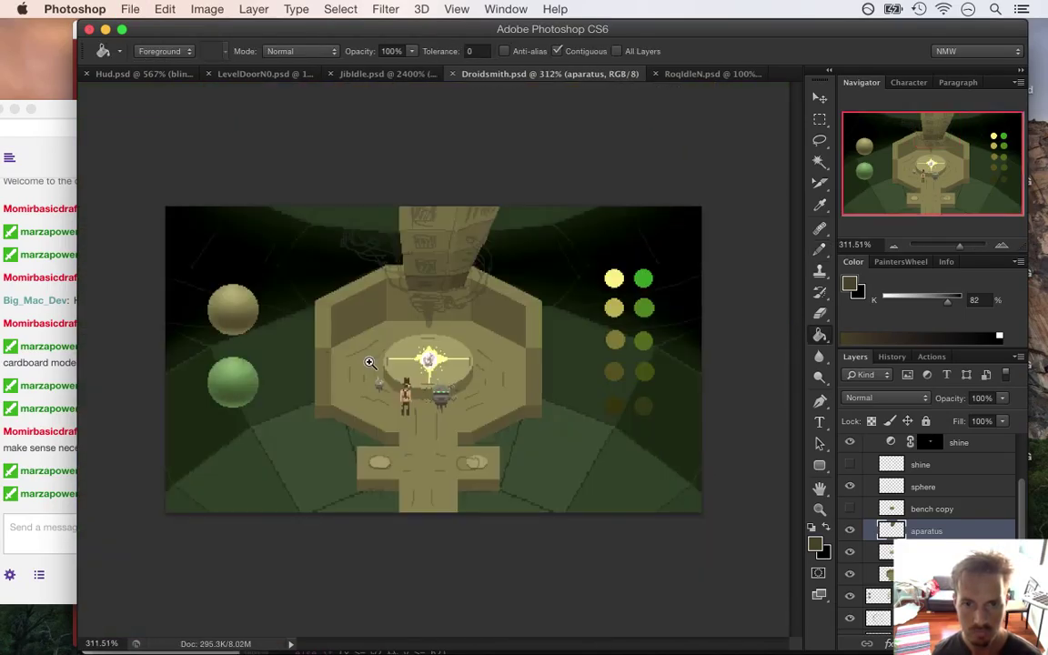
scroll(920, 446, up, 5)
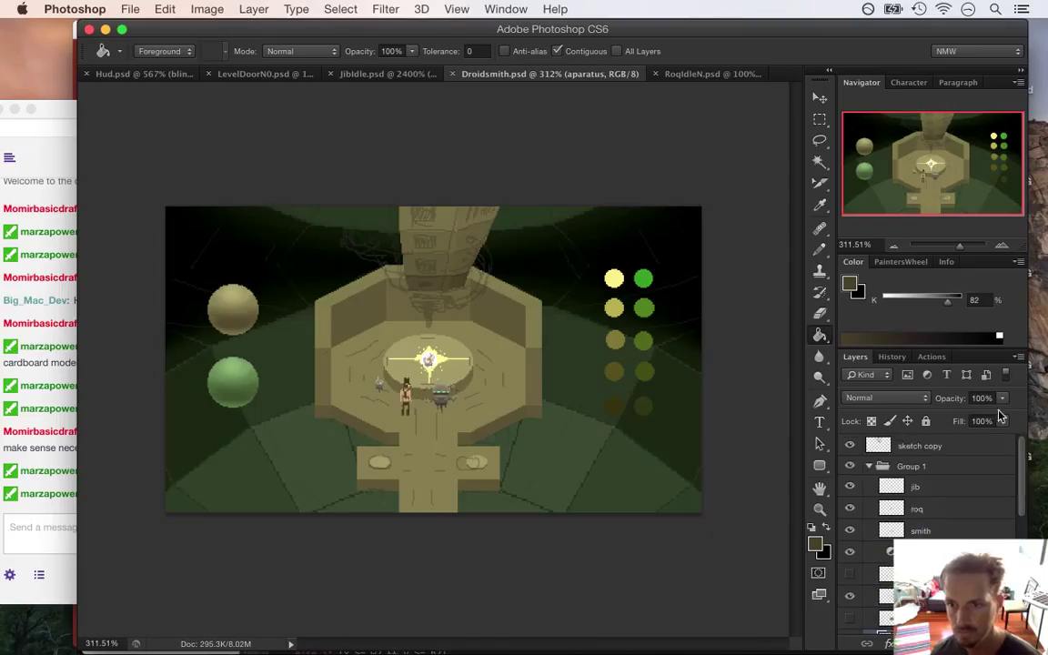
click(854, 446)
click(854, 446)
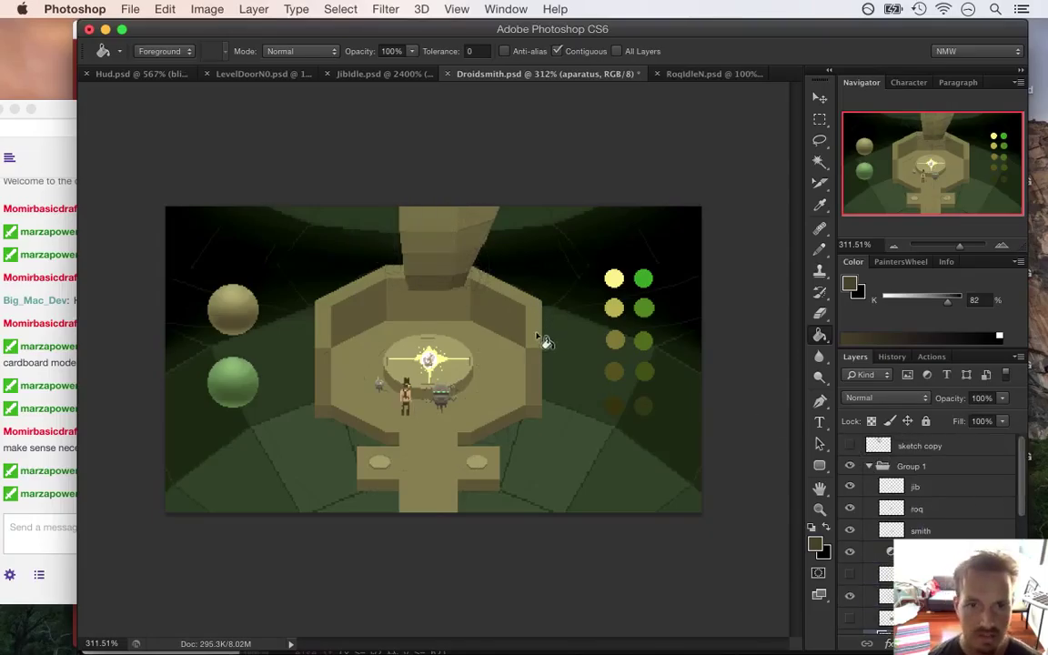
drag(486, 283, 566, 287)
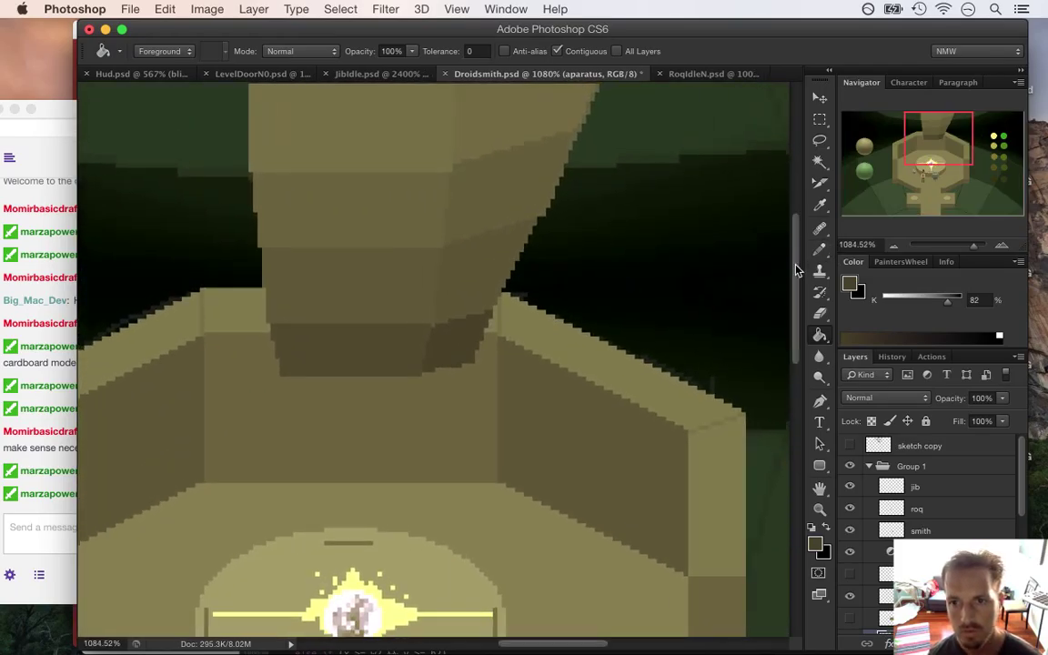
drag(797, 269, 800, 239)
drag(564, 360, 410, 346)
click(582, 341)
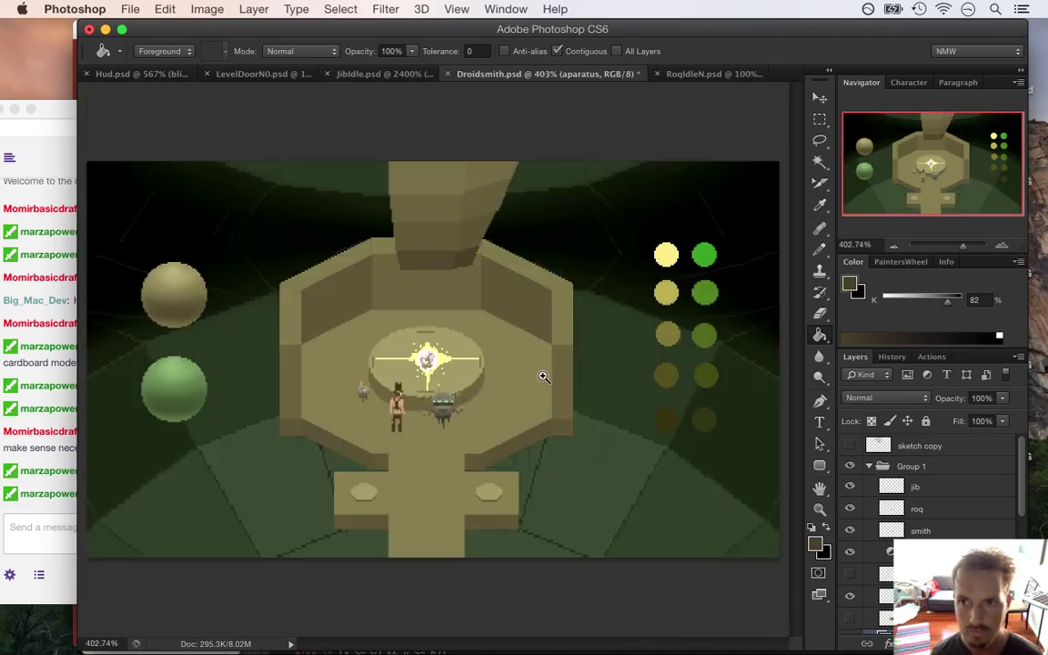
Step: Sample the bottom side piece's K 82% brown and even out its slanted upper edge with single pixels
drag(477, 265, 611, 281)
scroll(795, 234, up, 5)
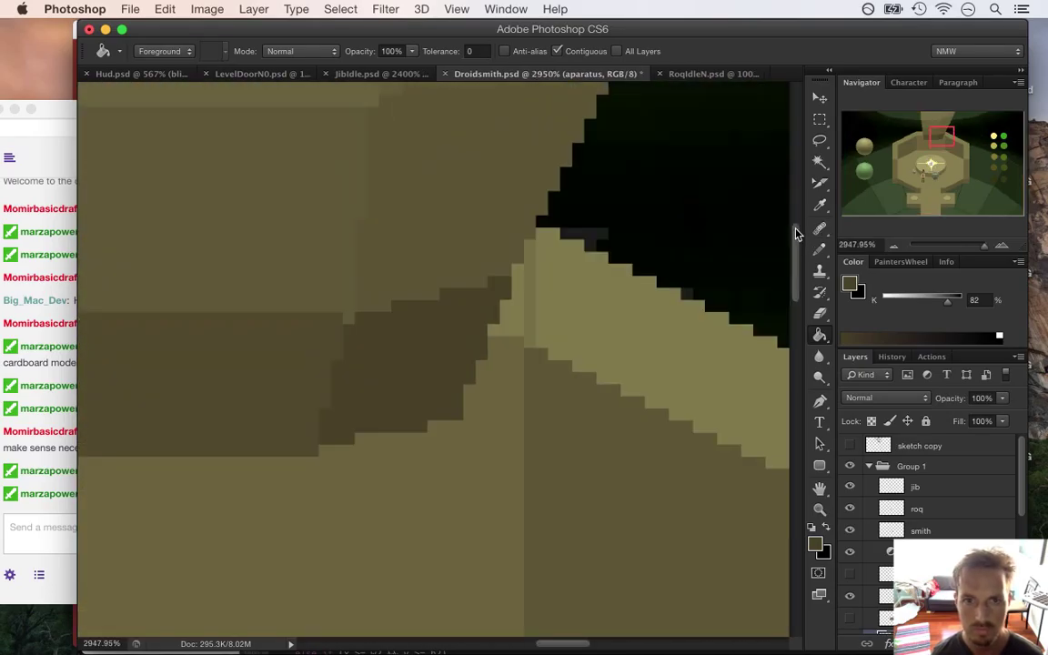
alt+click(323, 401)
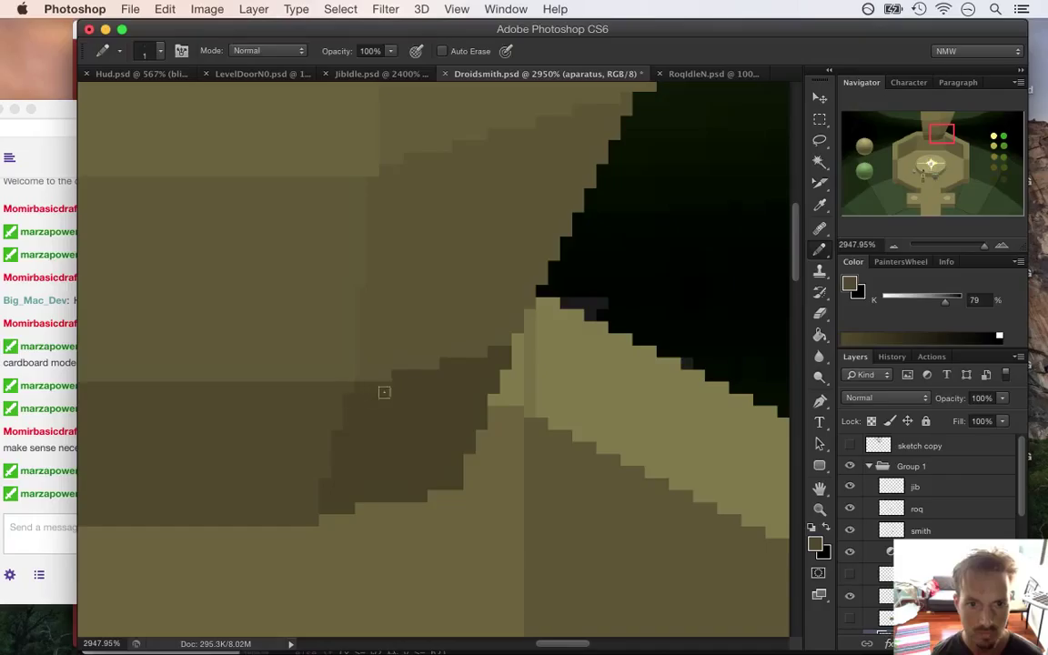
alt+click(390, 391)
click(433, 364)
click(480, 351)
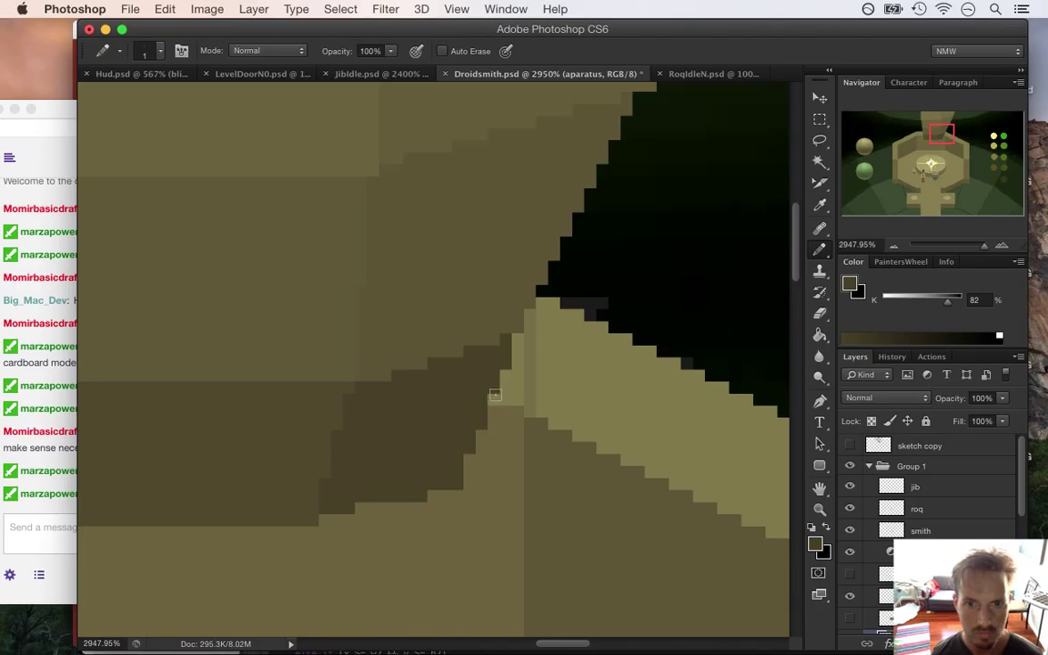
drag(504, 358, 364, 373)
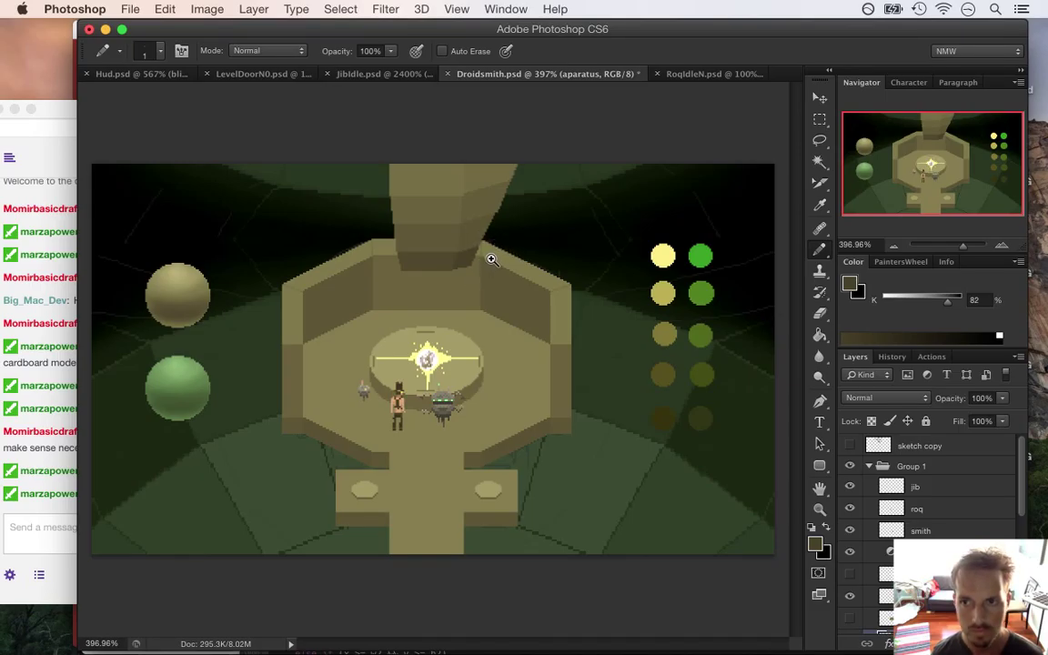
Step: Sample the top side piece's K 67% olive, lower its slanted bottom edge with pixels, and fill its mismatched outer-edge pixels
drag(475, 198, 684, 183)
scroll(803, 210, up, 3)
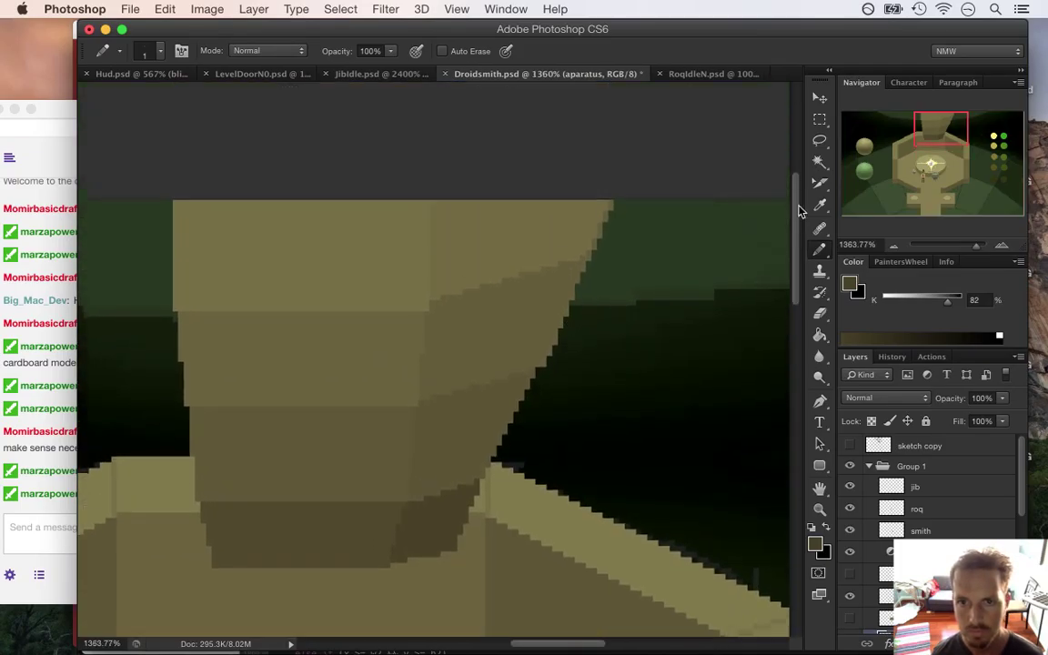
scroll(519, 263, left, 5)
click(525, 261)
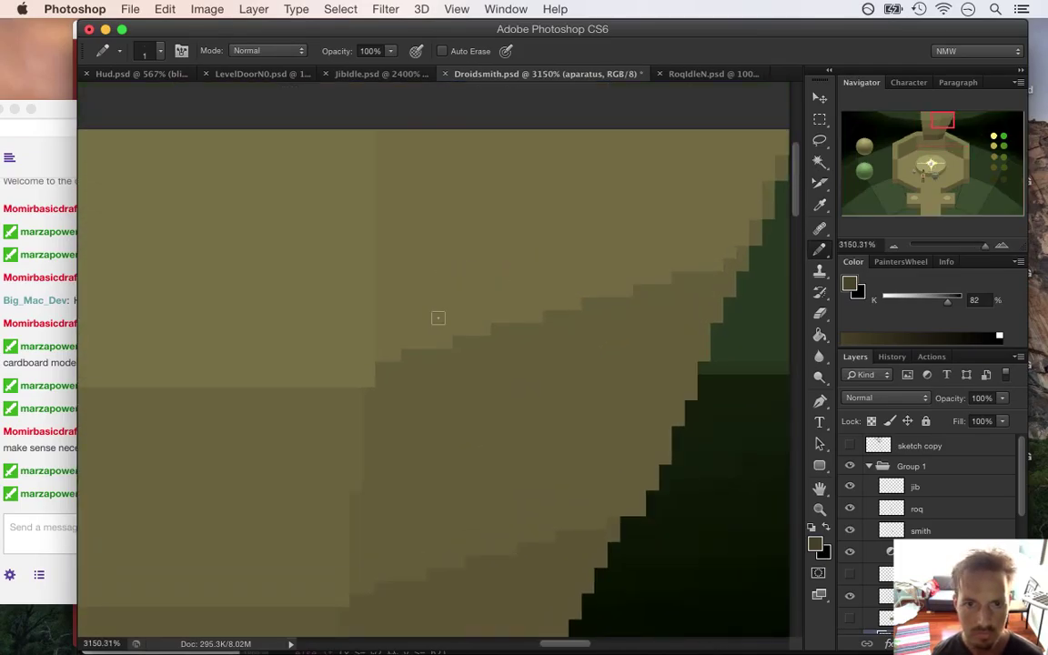
alt+click(405, 341)
key(g)
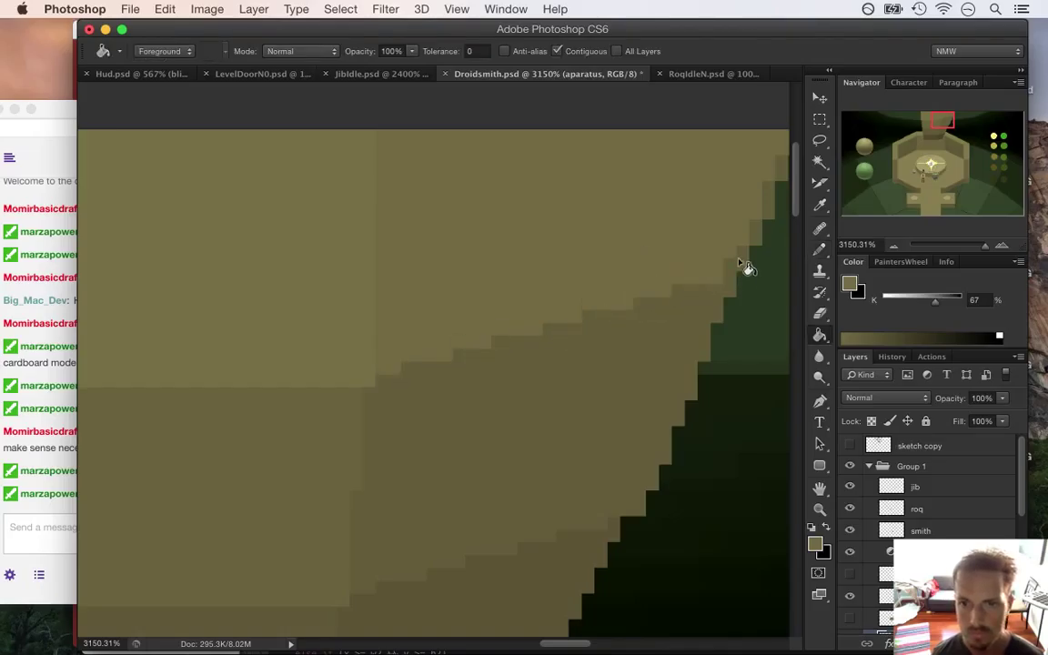
click(766, 218)
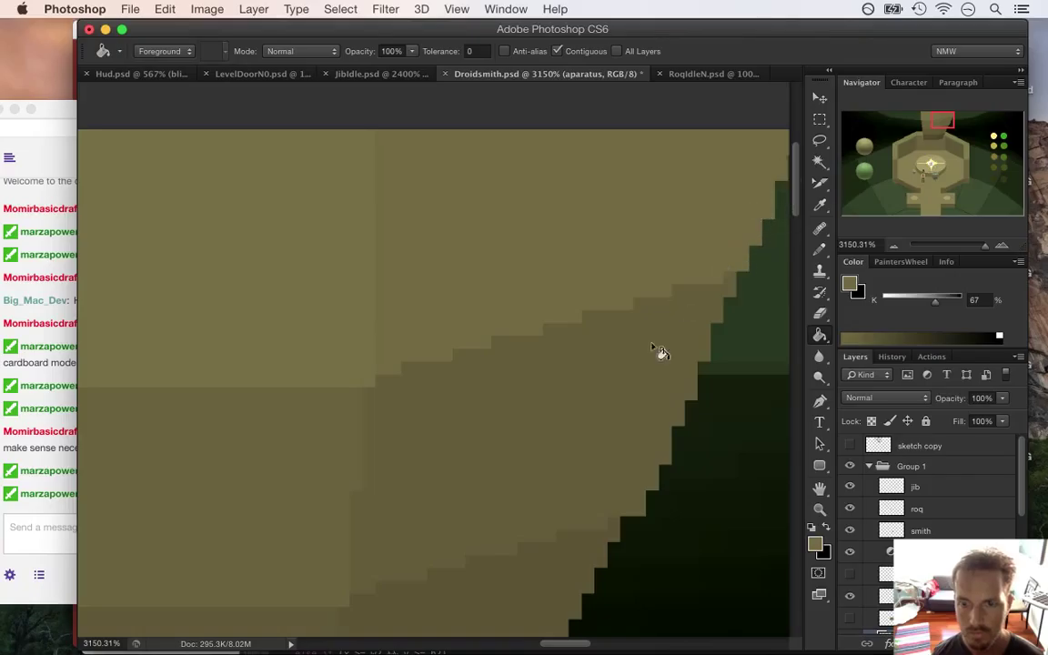
Step: Erase pixels along the slanted outer edge of the second block's side piece to straighten the column's silhouette
drag(554, 643, 560, 644)
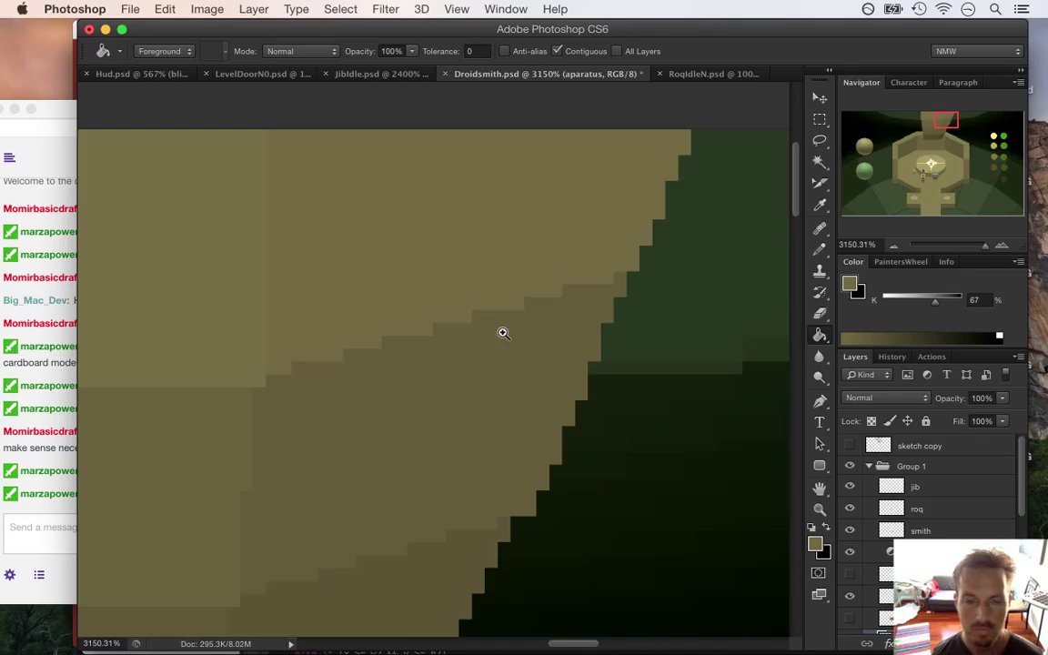
scroll(445, 344, up, 3)
scroll(444, 344, right, 3)
scroll(412, 351, down, 3)
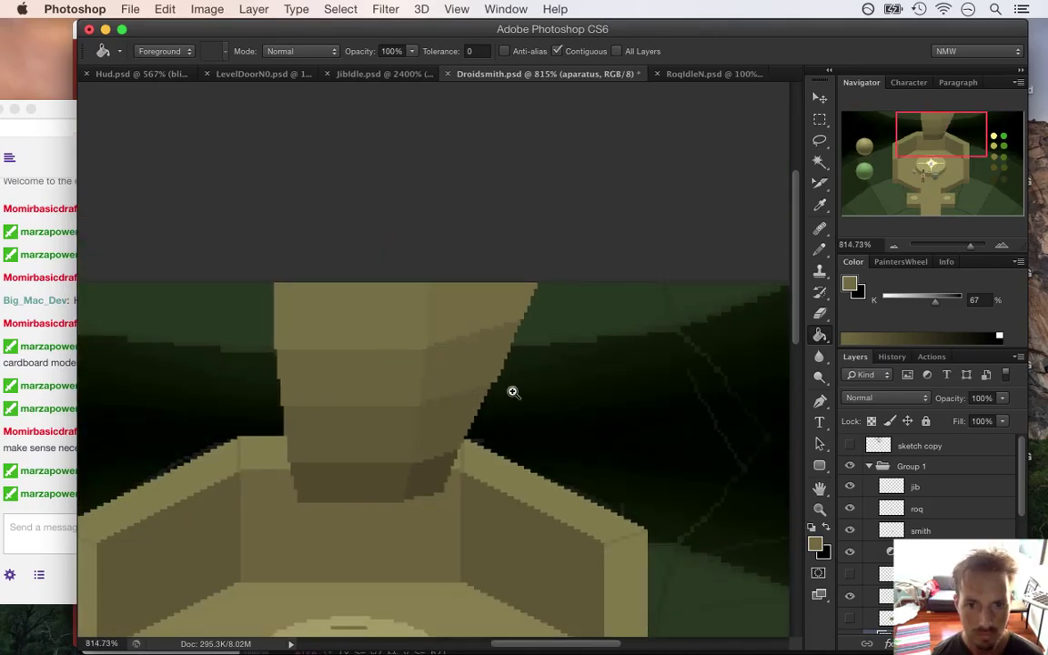
scroll(587, 374, down, 3)
scroll(546, 369, up, 3)
key(e)
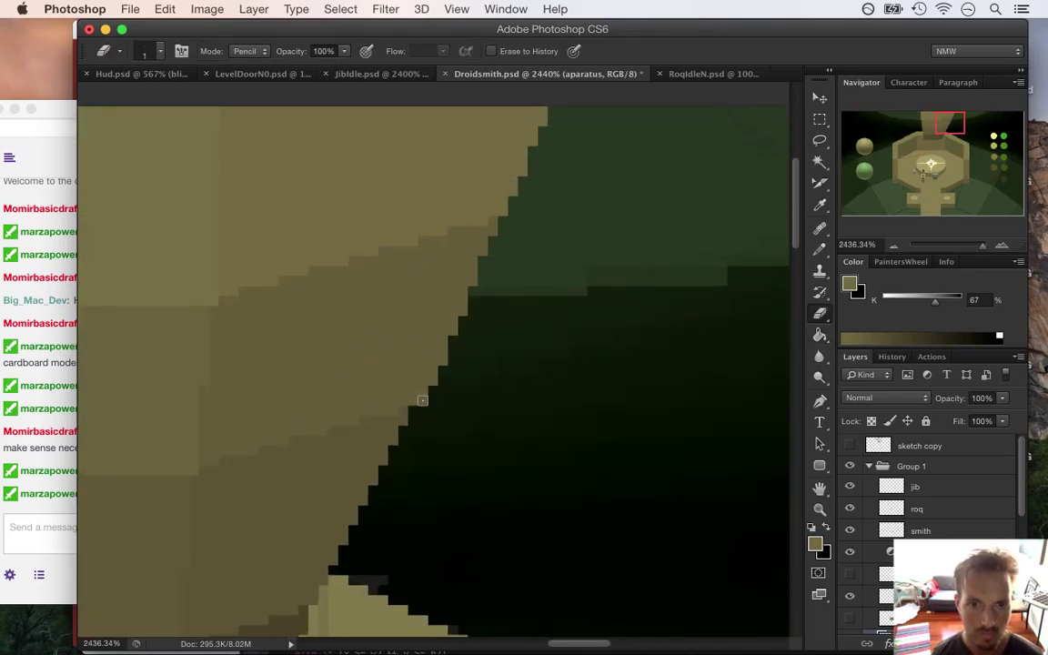
drag(442, 362, 493, 202)
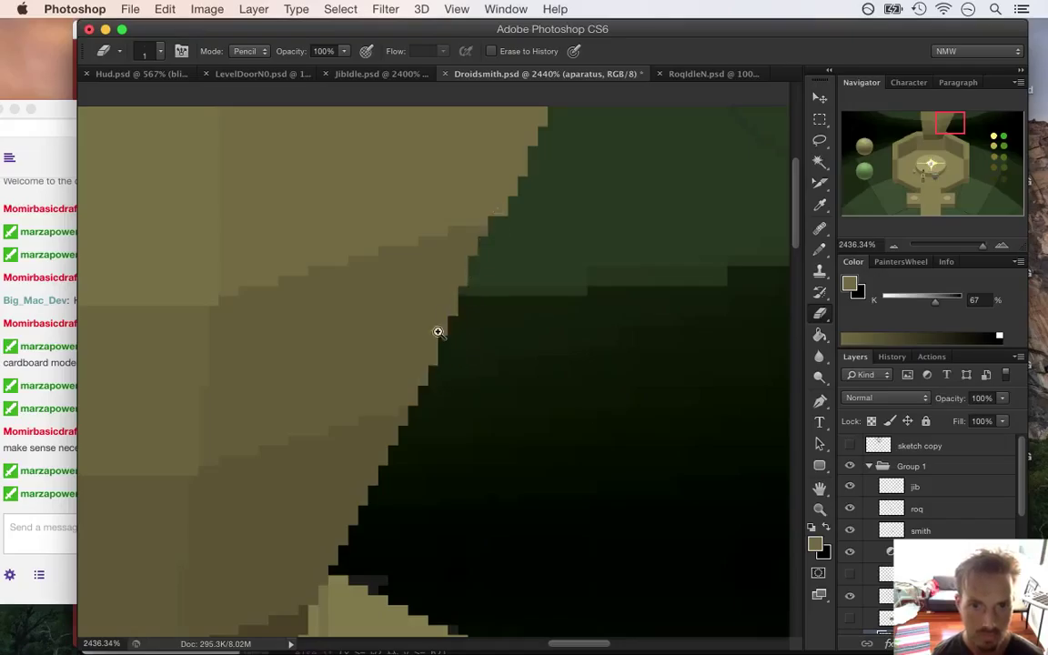
Step: Trim the top side piece's outer edge pixel by pixel toward the canvas edge and check it in the full view
scroll(452, 347, down, 10)
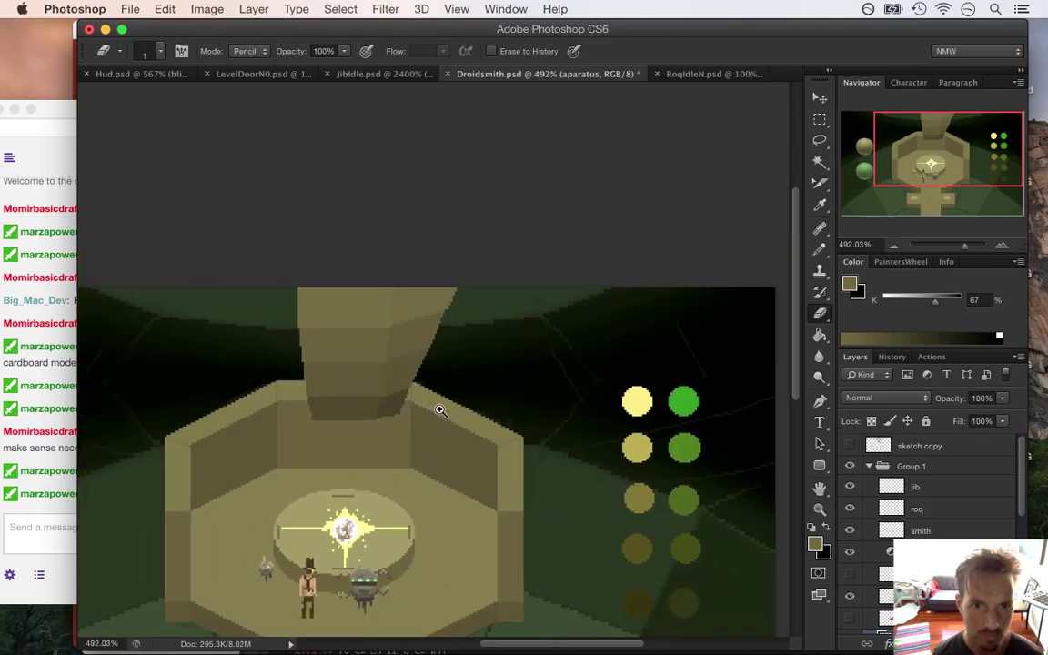
scroll(487, 292, up, 7)
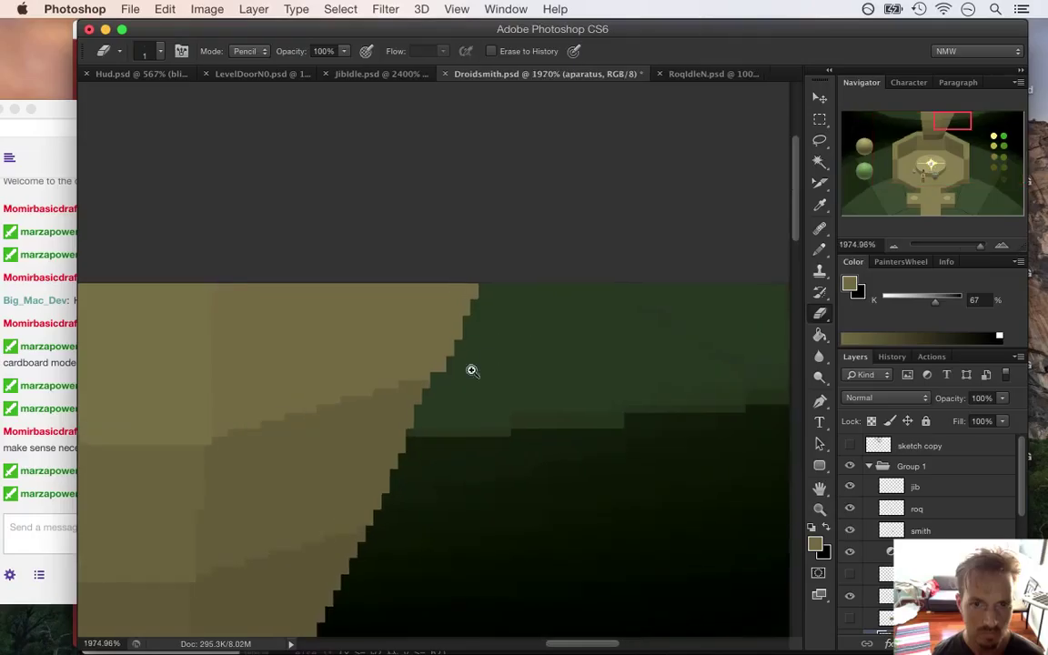
key(b)
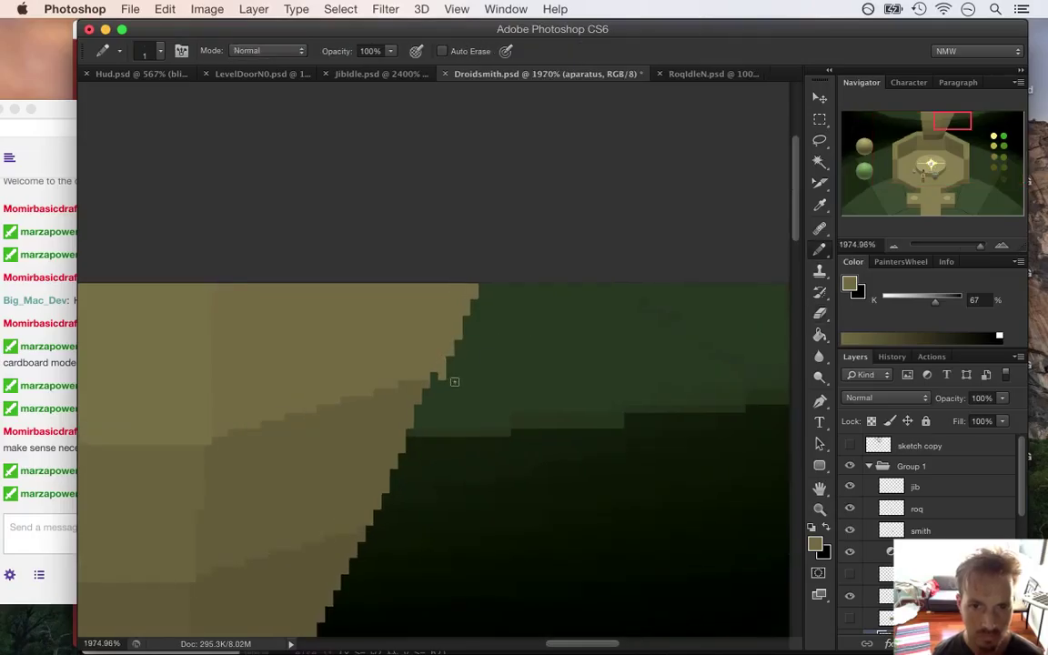
key(e)
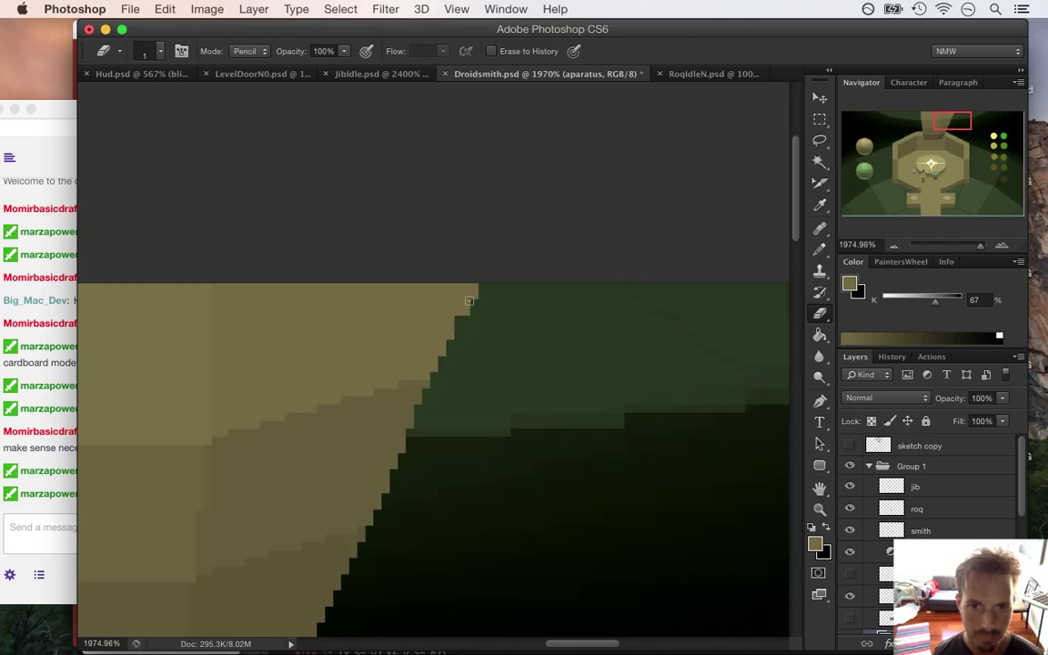
drag(467, 390, 328, 402)
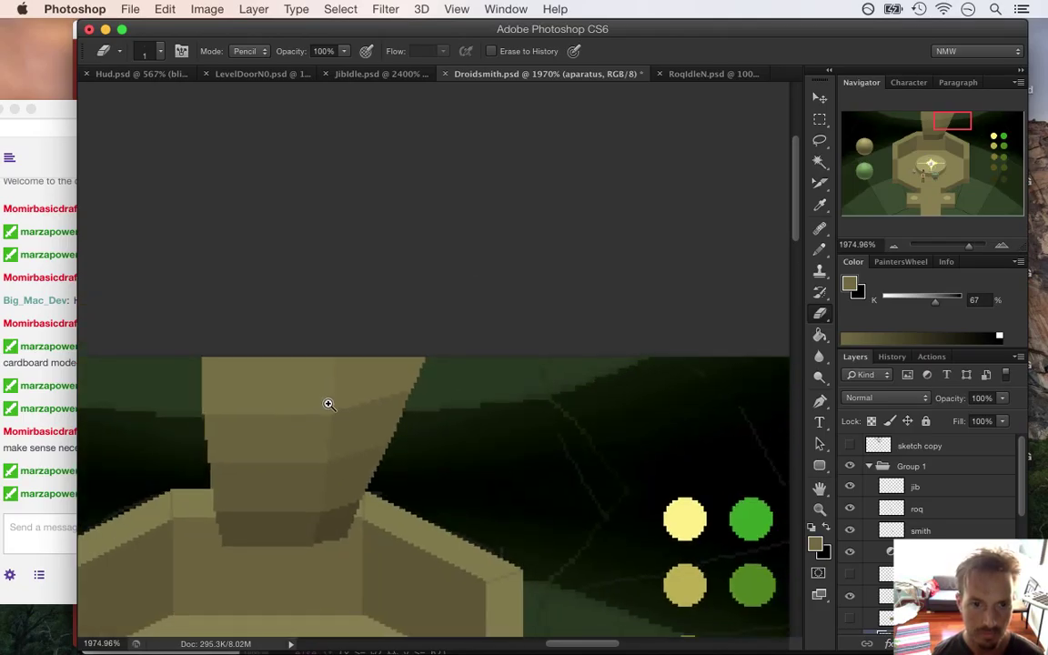
key(ctrl+0)
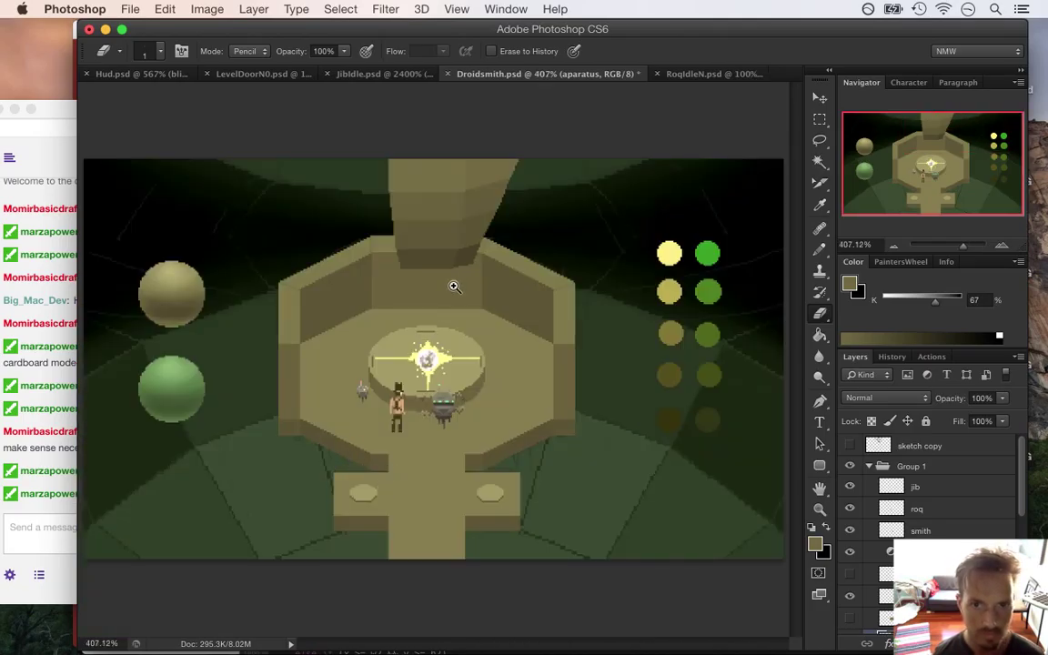
Step: Copy the right part of the hanging column, including its shaded side pieces, onto a new layer
drag(452, 262, 625, 280)
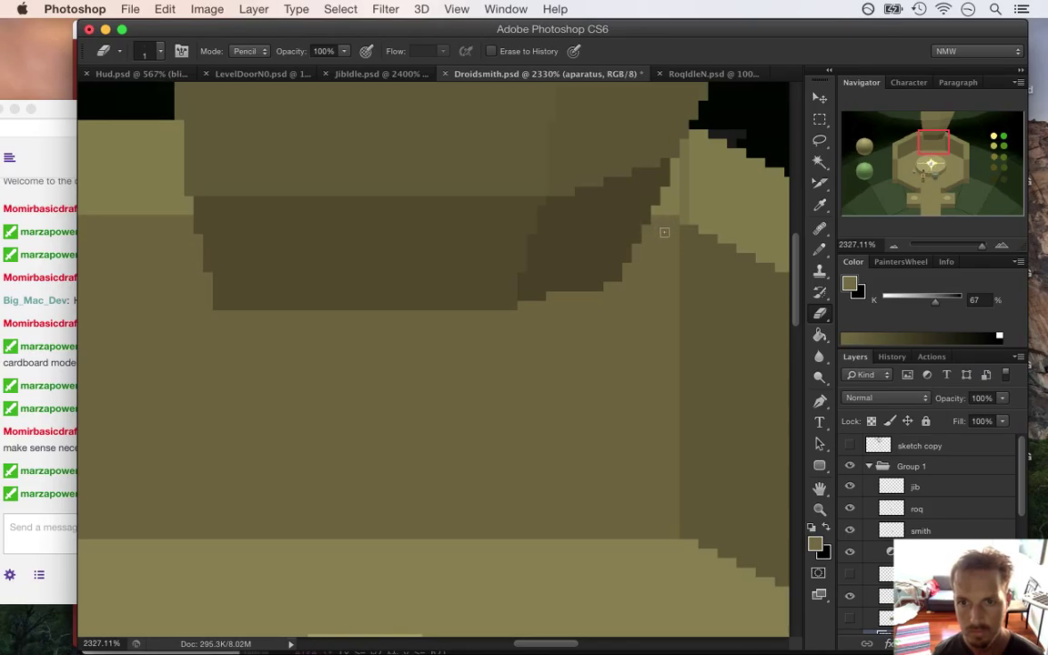
drag(625, 330, 440, 311)
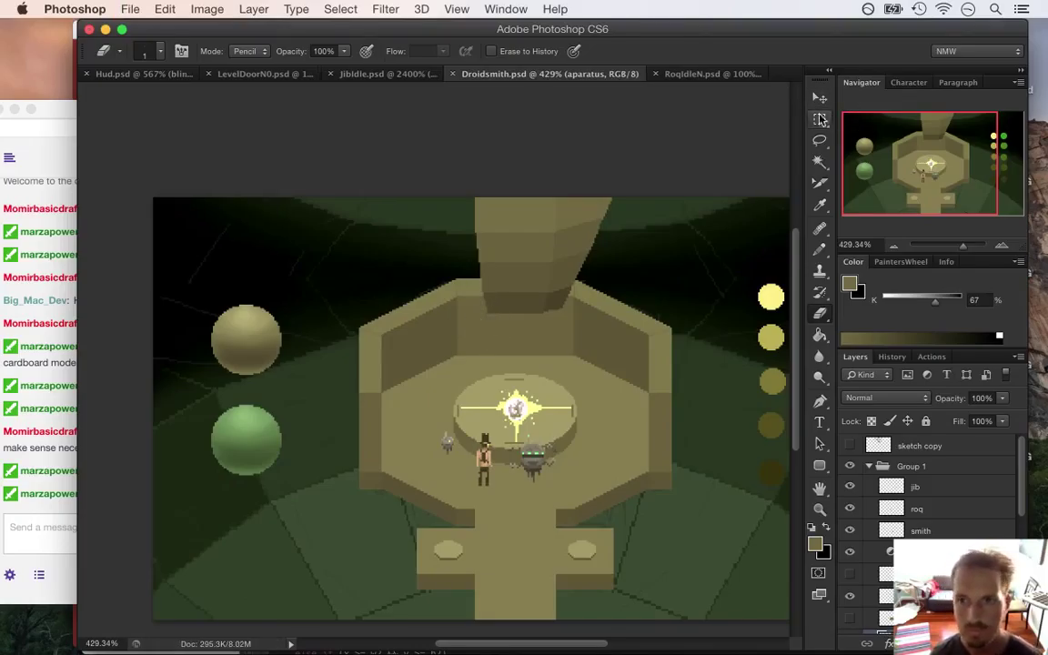
key(m)
mouse_move(646, 199)
mouse_down()
mouse_move(536, 290)
mouse_move(504, 341)
mouse_up()
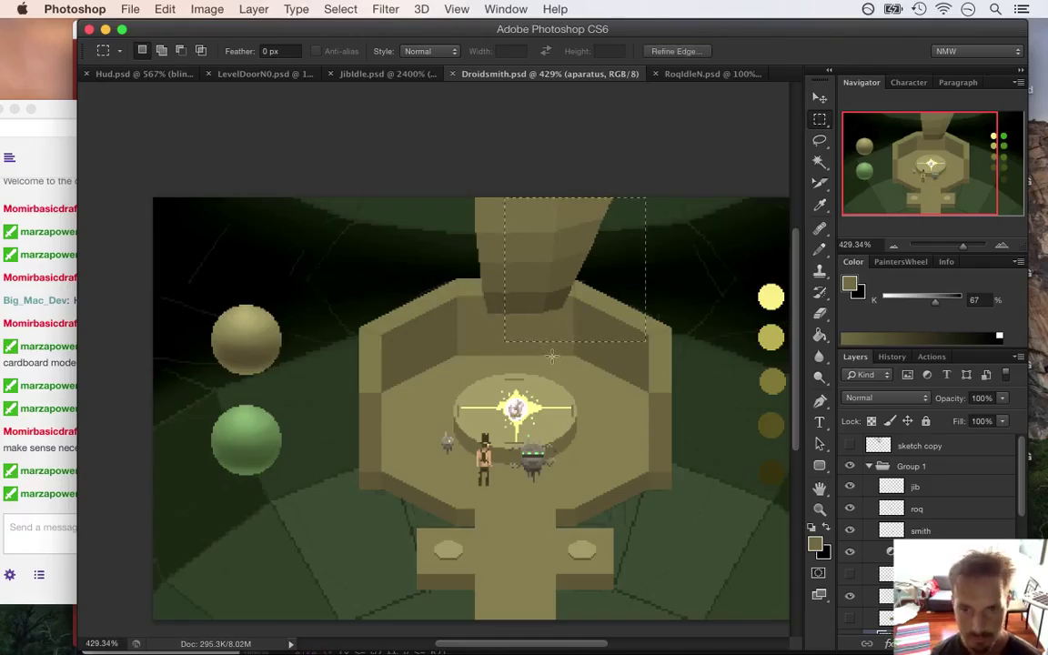
key(ctrl+j)
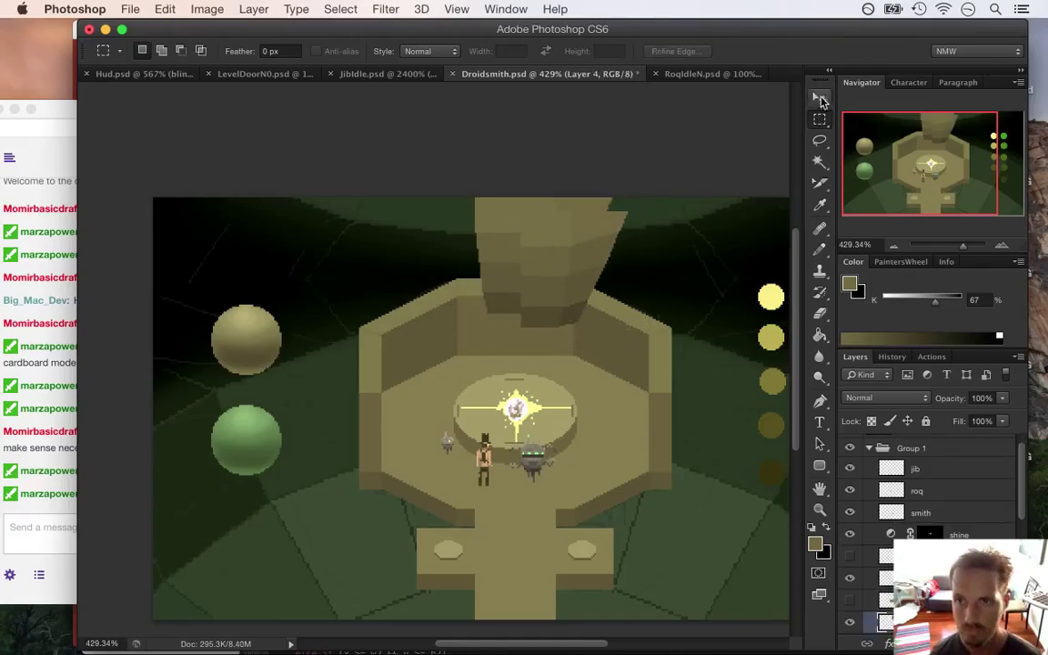
Step: Flip the copied column part horizontally and position it on the column's left side at X 182.5 px, Y 33 px
key(v)
key(ctrl+t)
right_click(563, 253)
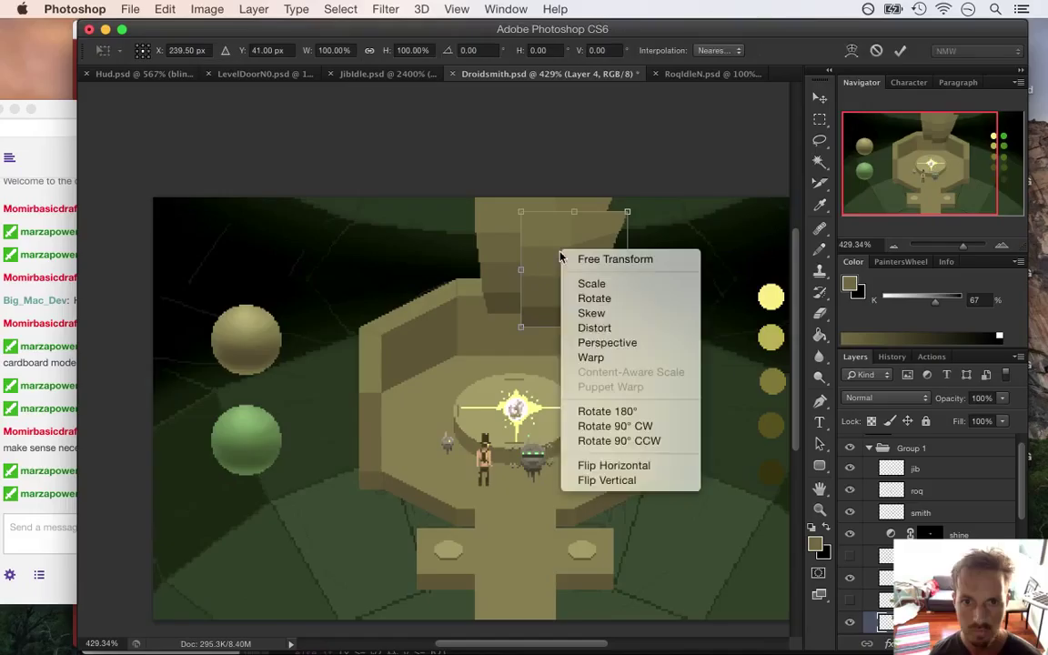
click(614, 465)
drag(611, 232, 508, 205)
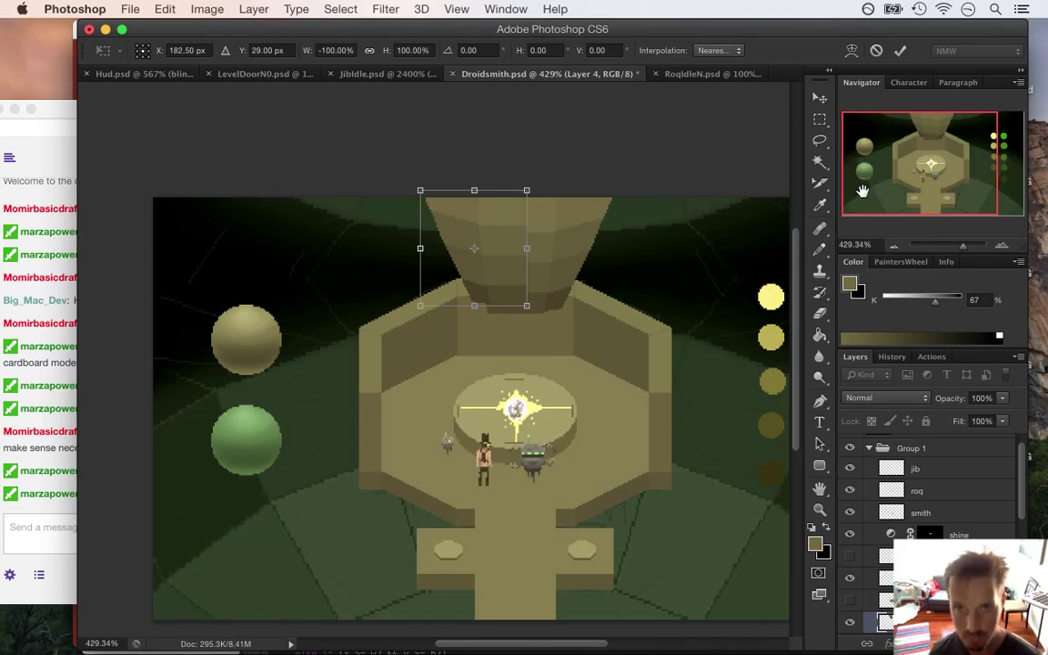
key(Down)
key(Down)
key(Down)
key(Down)
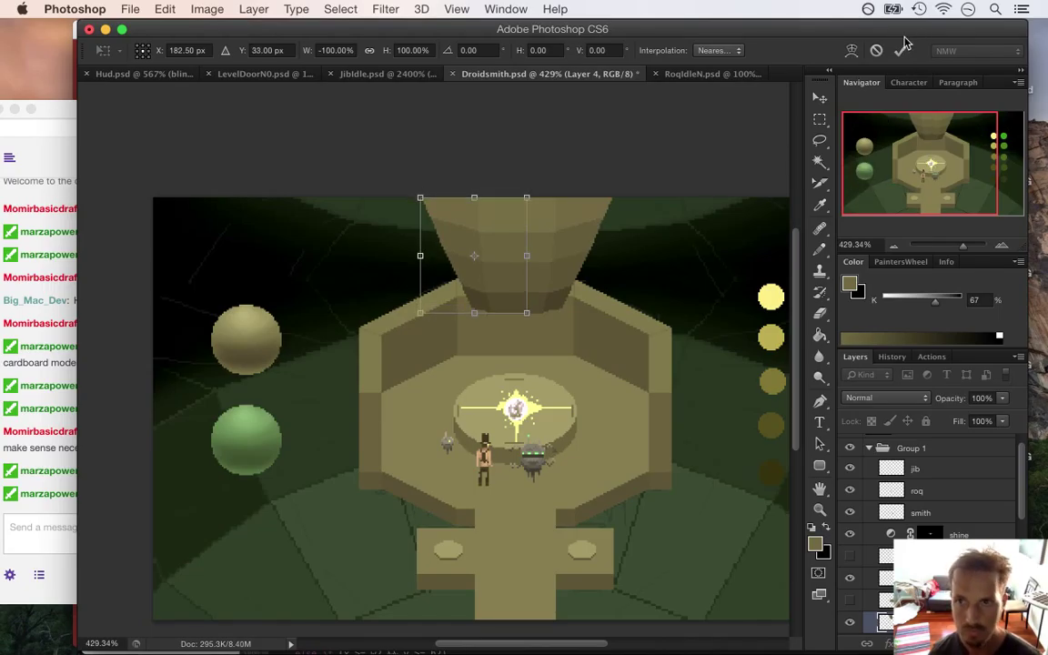
click(898, 53)
key(m)
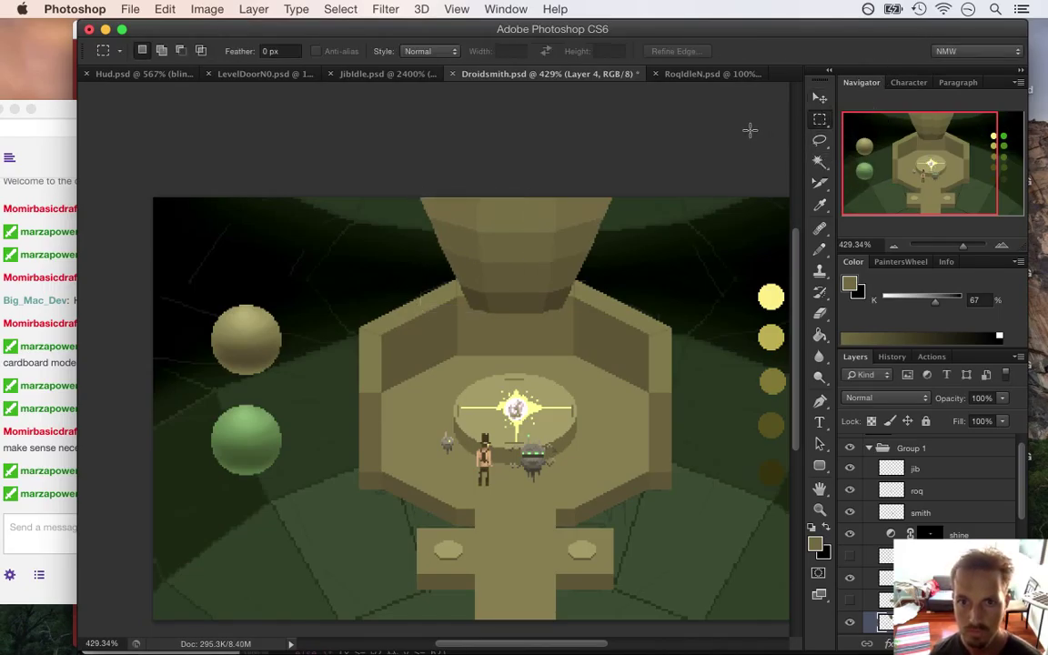
Step: Try a vertical guide line in the column's K 65% olive on the sphere layer, below the column's left bottom corner
drag(512, 303, 574, 312)
key(super+f)
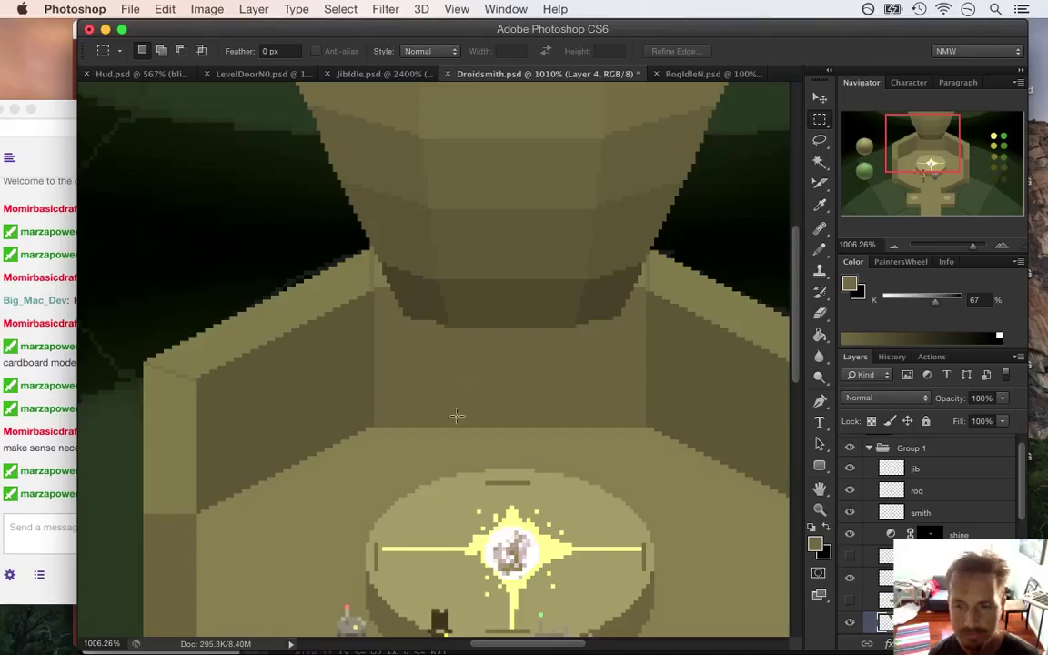
scroll(1017, 512, down, 1)
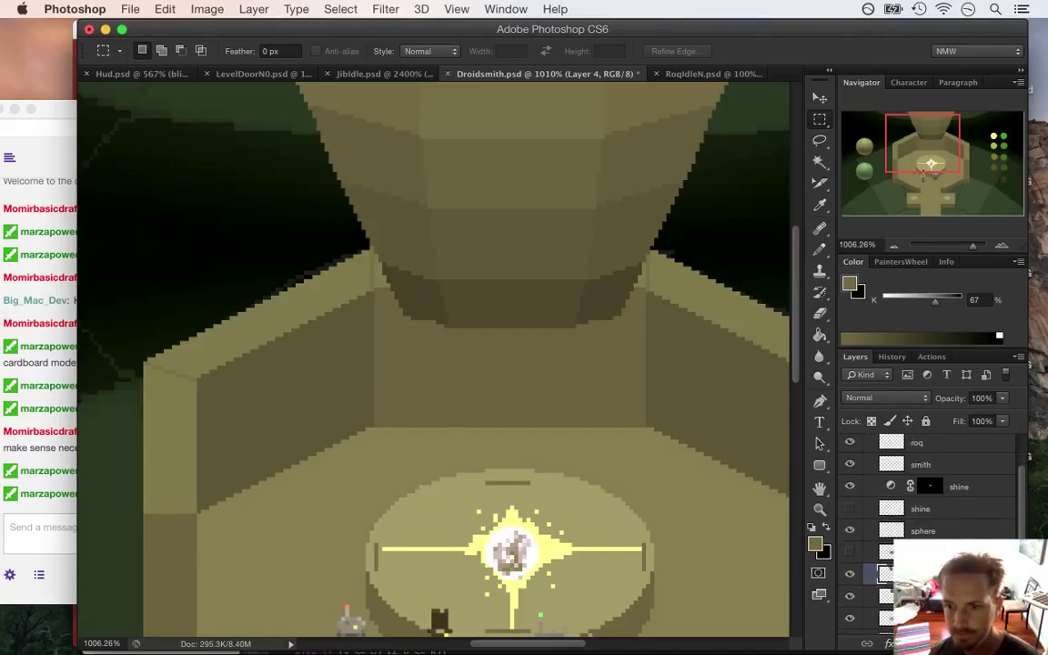
click(923, 531)
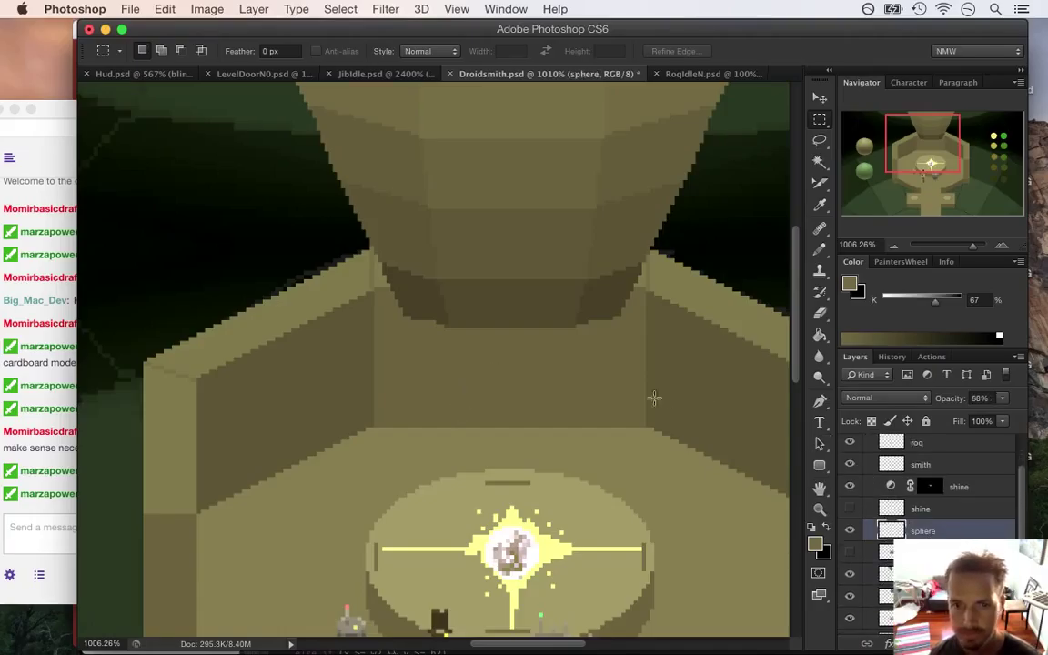
key(i)
click(482, 144)
key(b)
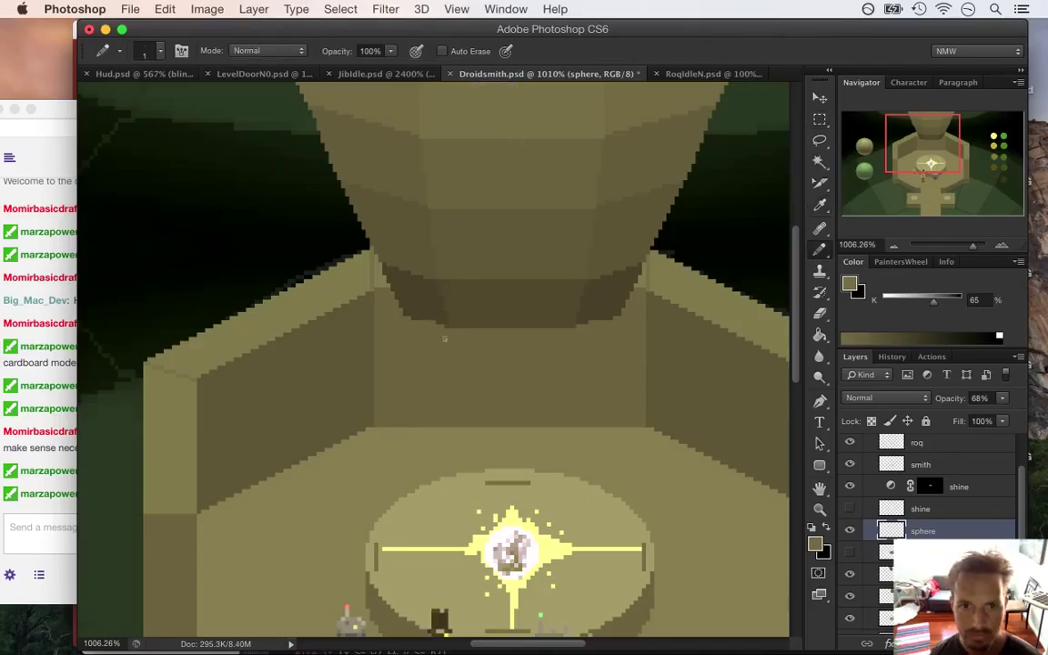
drag(446, 330, 446, 402)
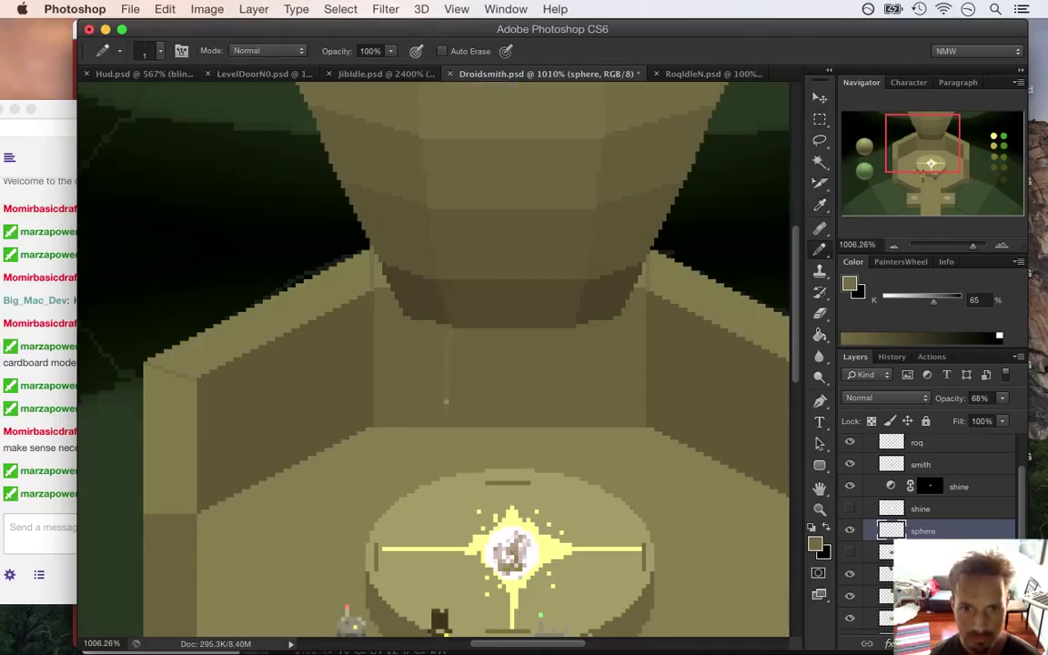
Step: On the mirrored part's layer, draw vertical guide lines from the column's two bottom corners down to the round platform, redrawing the left one
key(alt+bracketleft)
key(alt+bracketleft)
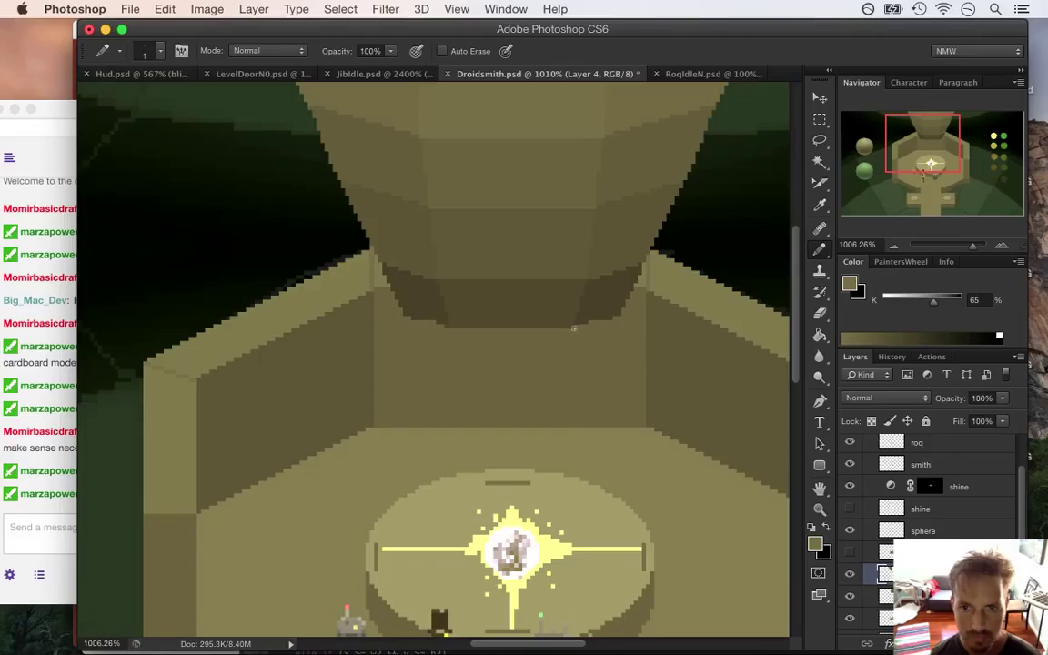
drag(573, 330, 568, 474)
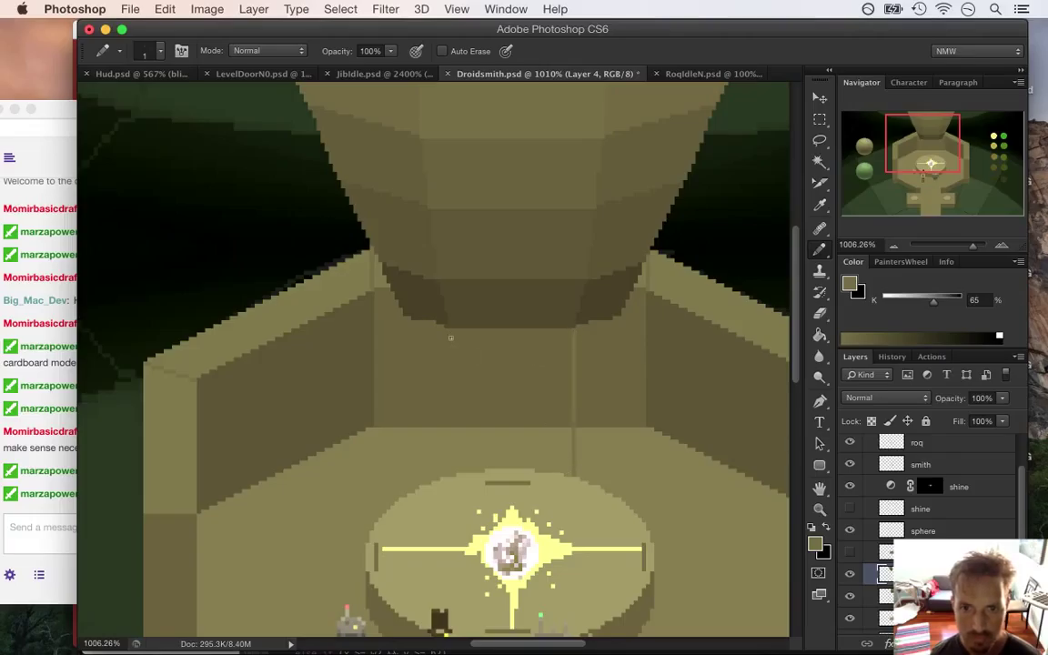
drag(450, 331, 452, 469)
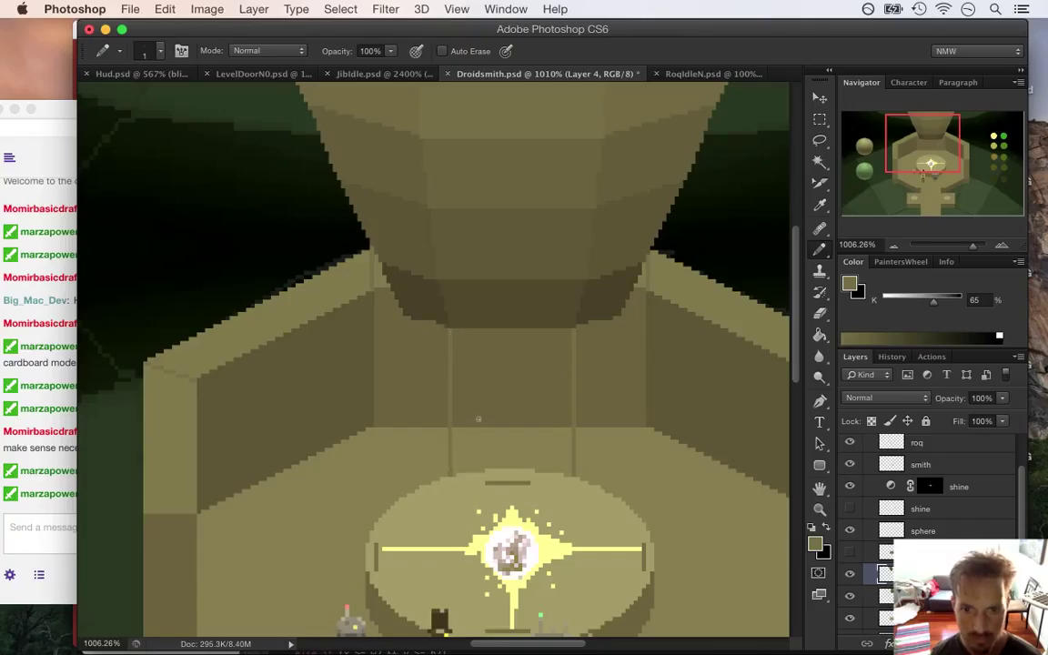
key(super+z)
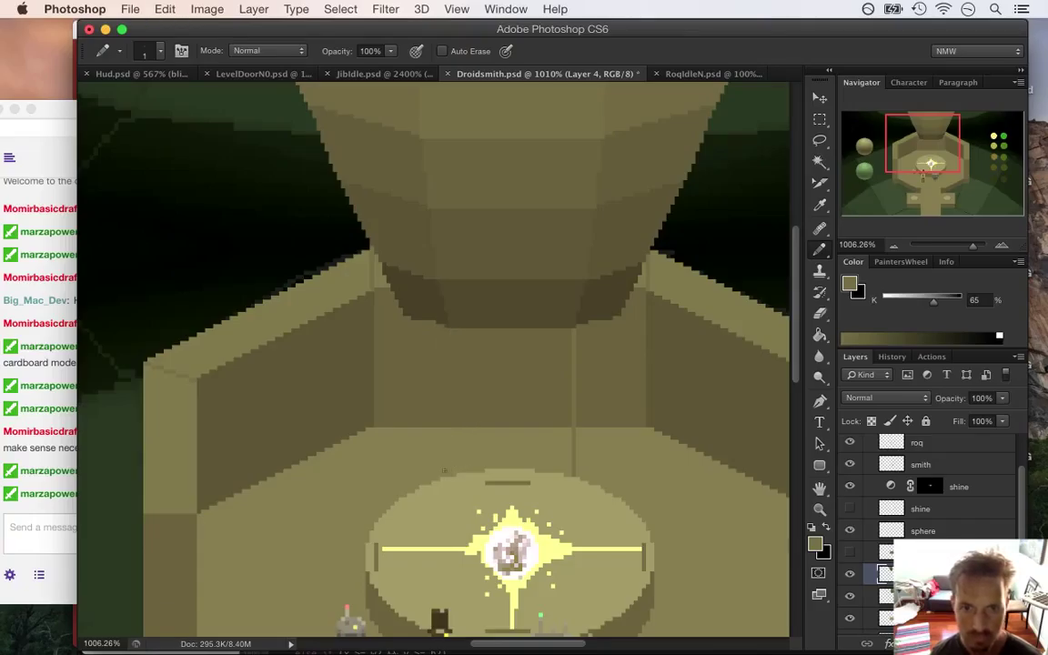
drag(445, 474, 447, 327)
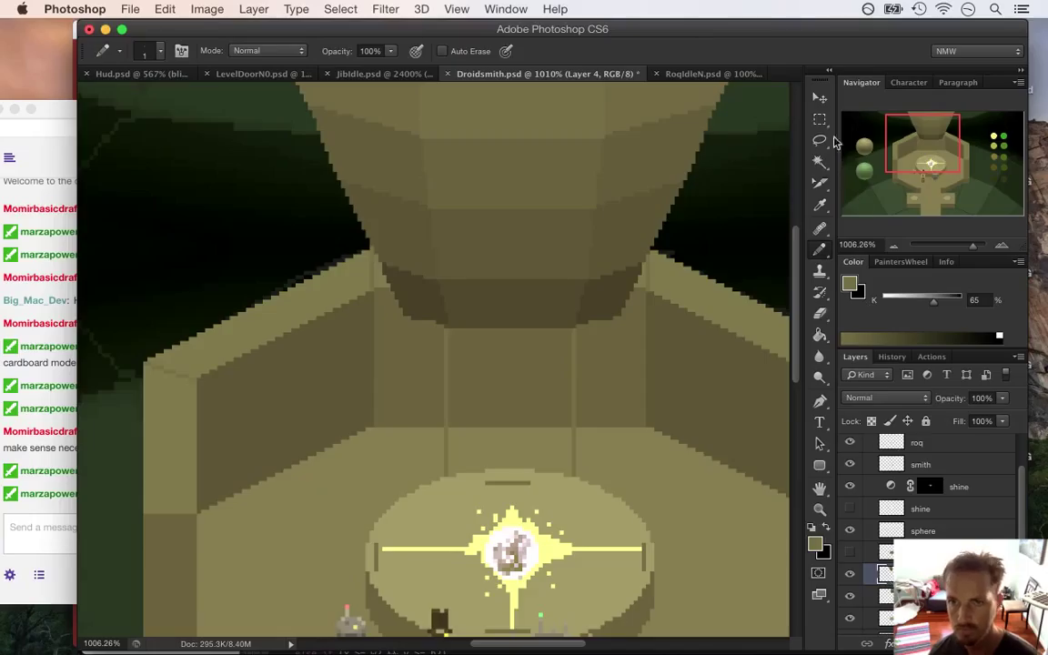
Step: Nudge the mirrored part's layer one pixel left to make the column symmetrical and erase the guide lines
click(820, 101)
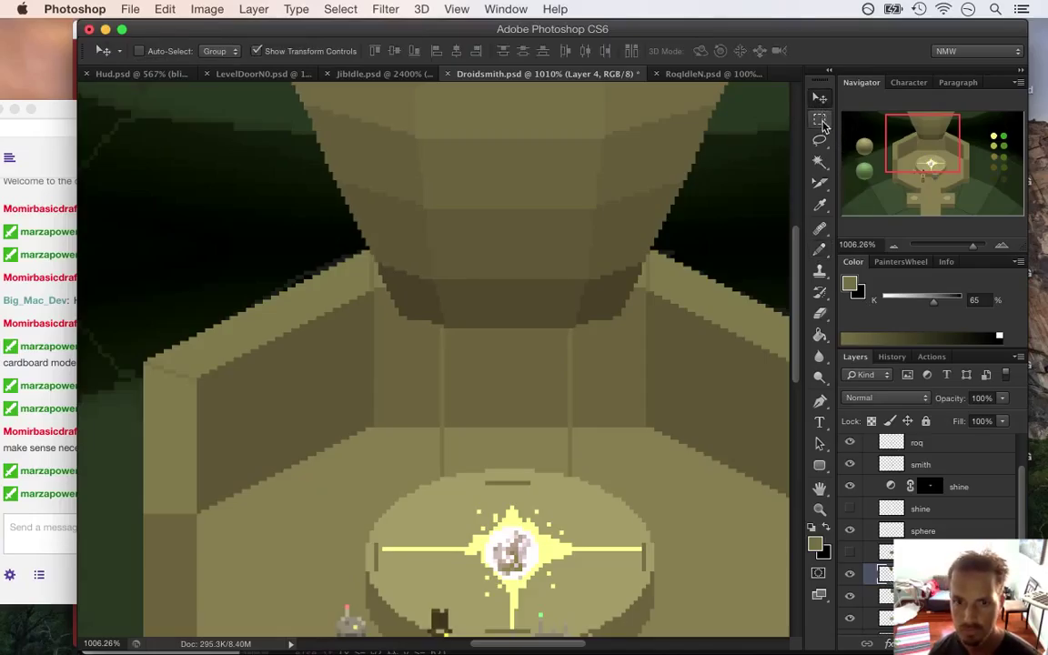
key(Left)
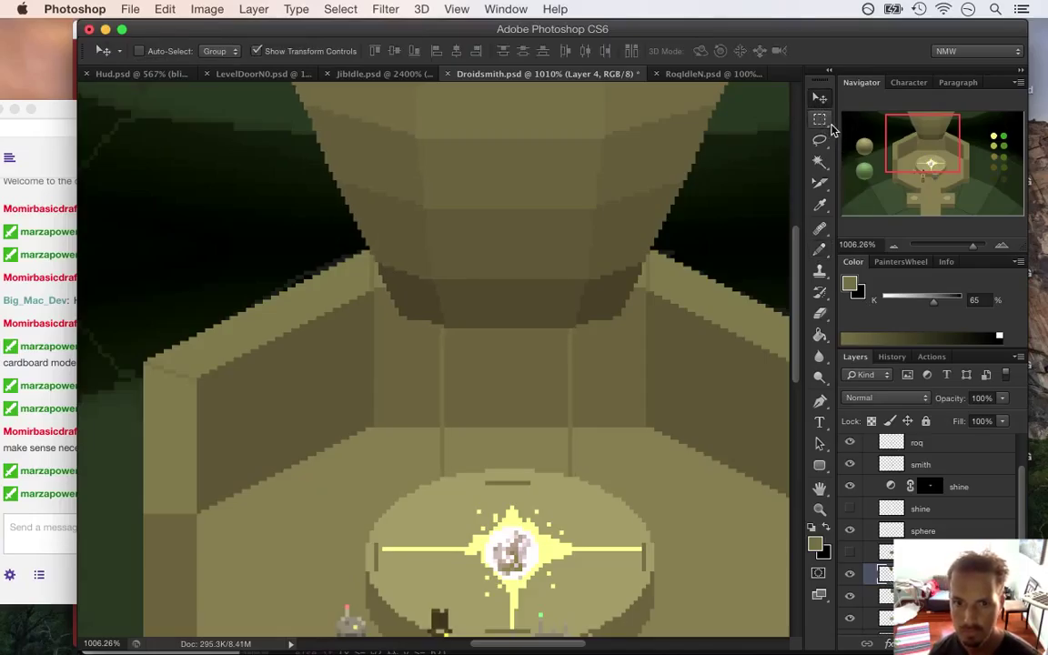
key(super+z)
key(super+z)
key(b)
key(e)
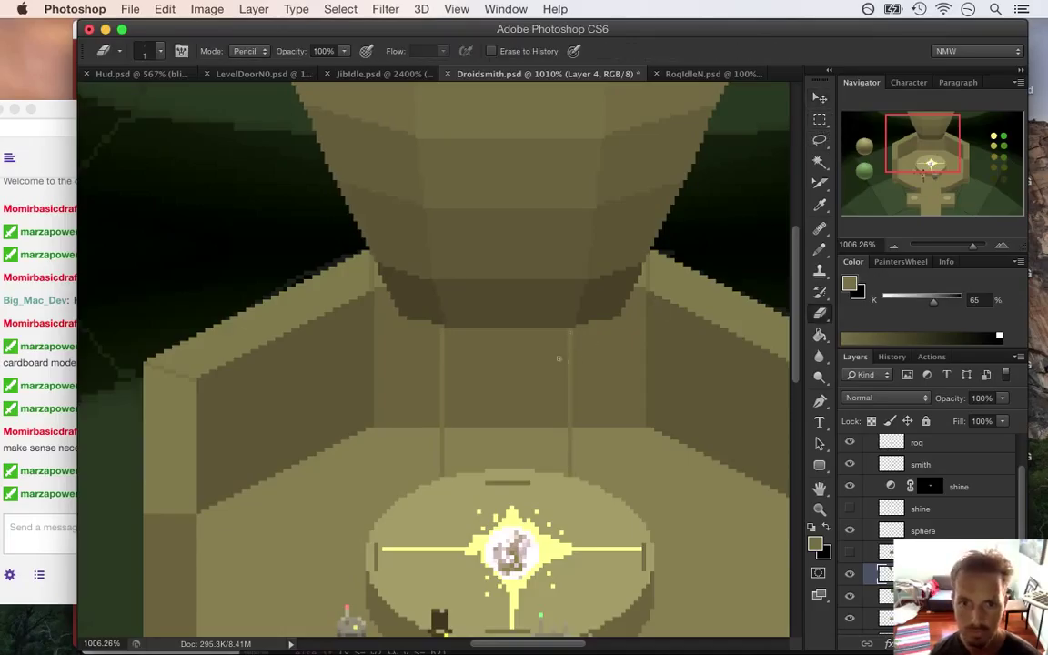
drag(568, 330, 568, 475)
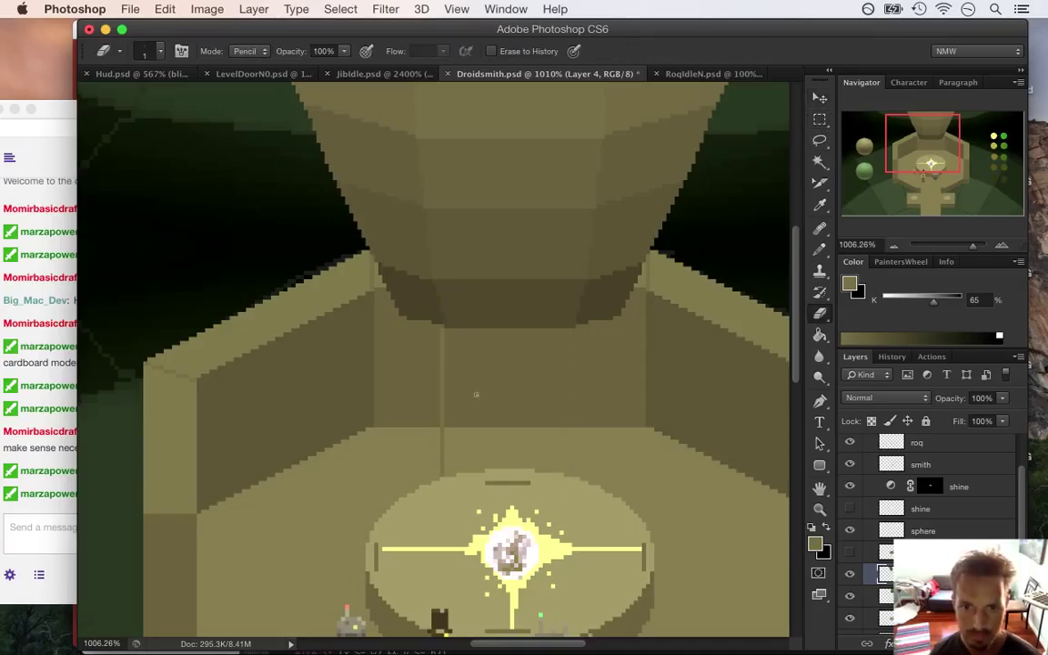
Step: Merge the mirrored part's layer with the aparatus layer below it
scroll(434, 380, down, 5)
shift+click(920, 596)
right_click(920, 596)
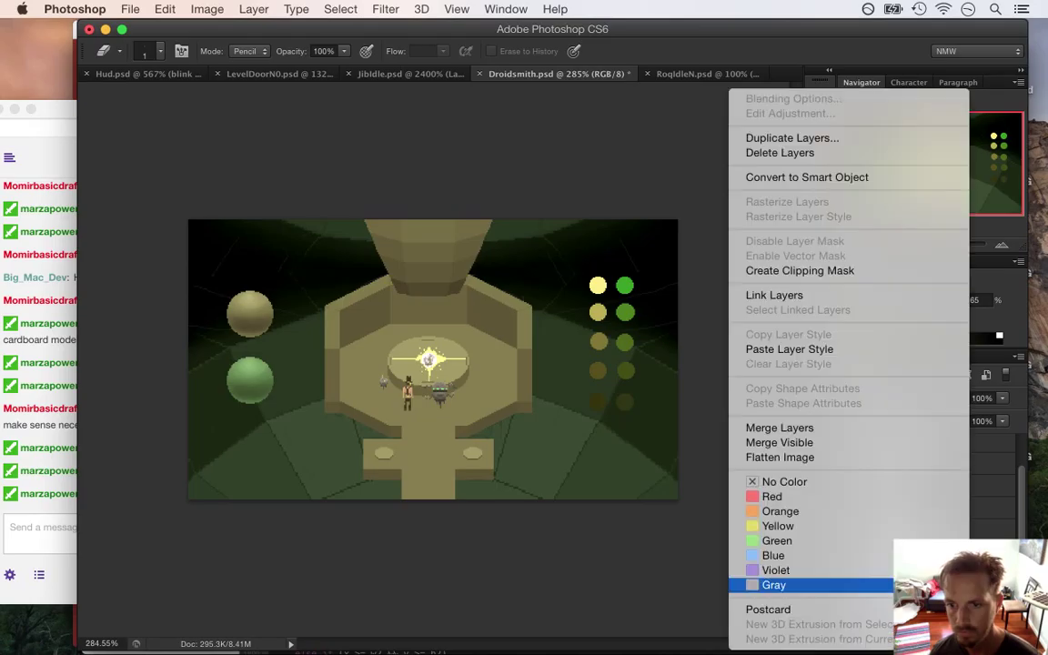
click(764, 527)
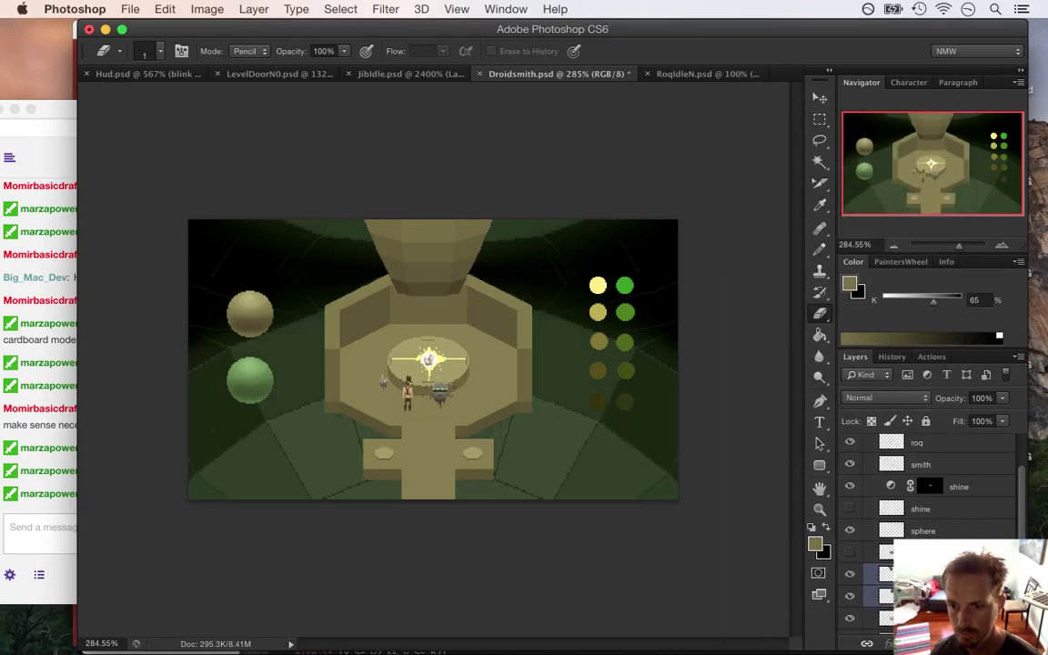
double_click(880, 575)
click(994, 278)
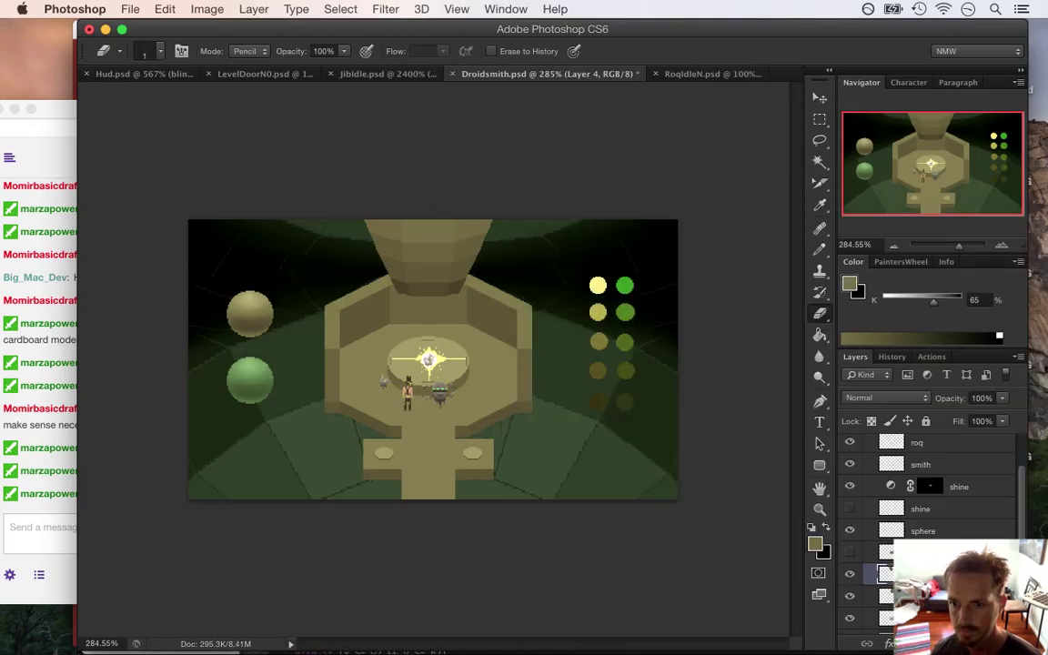
shift+click(879, 574)
right_click(879, 573)
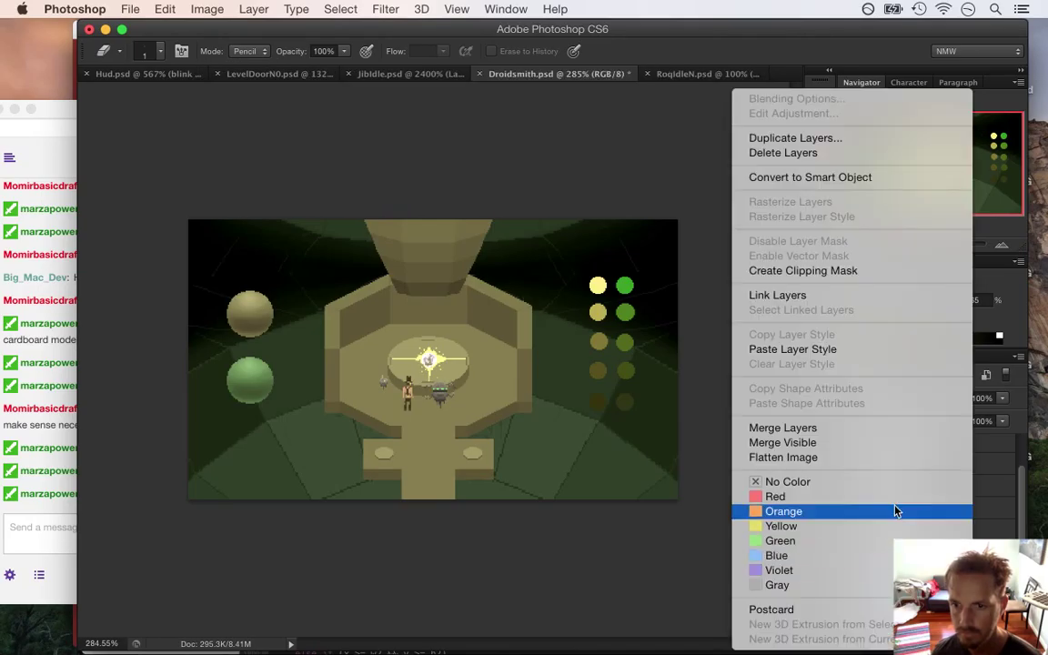
click(856, 428)
Step: Switch to the Twitch chat in Safari, read the latest messages, and return to Photoshop
click(27, 451)
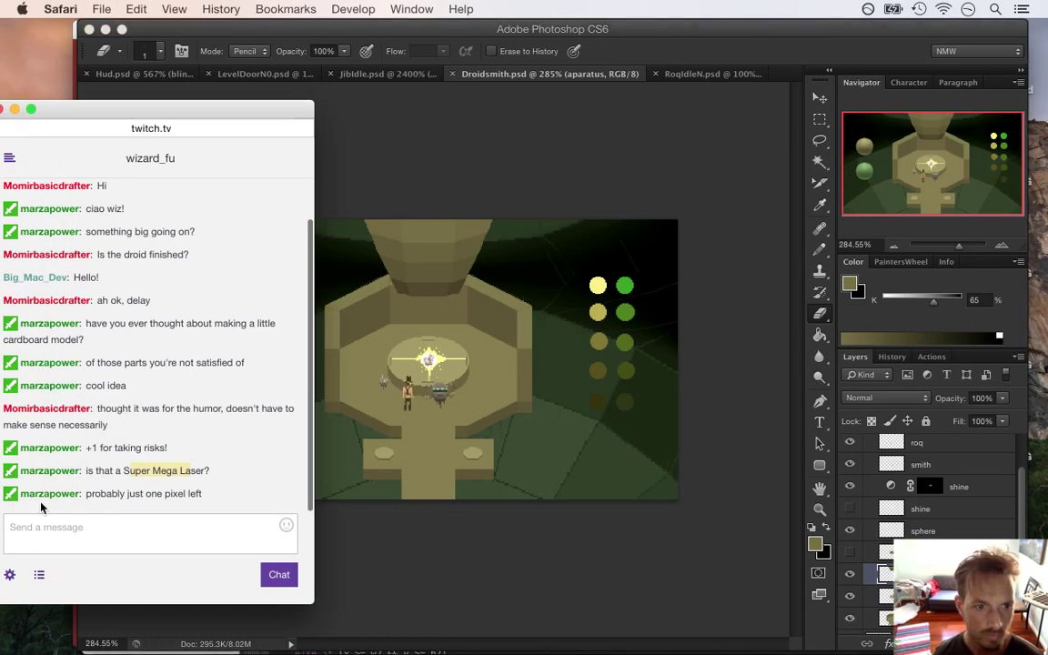
drag(112, 495, 162, 495)
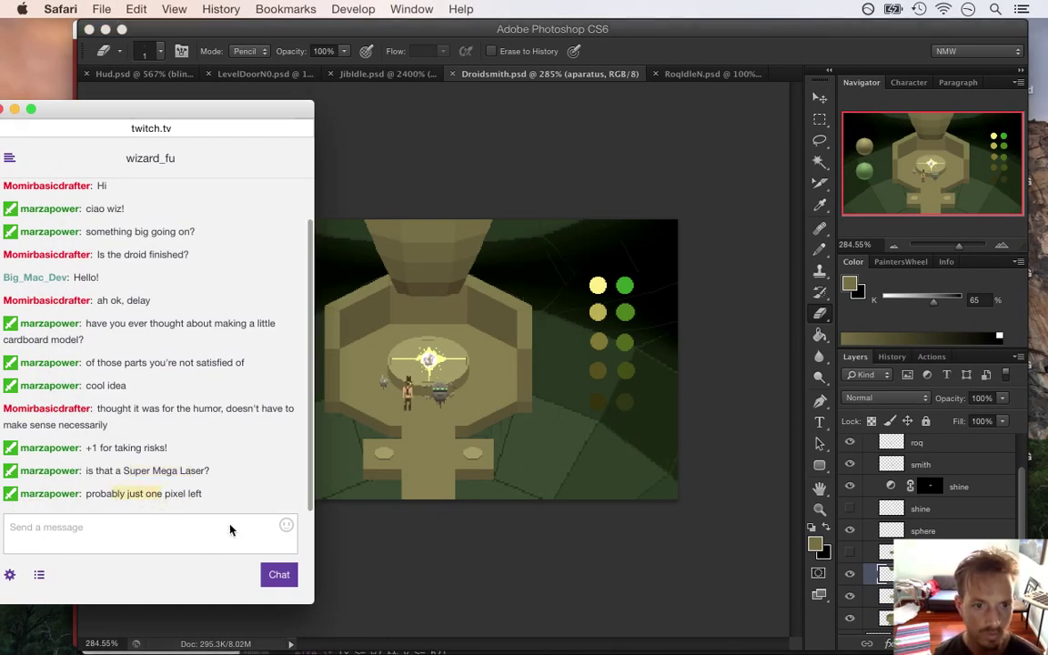
click(484, 164)
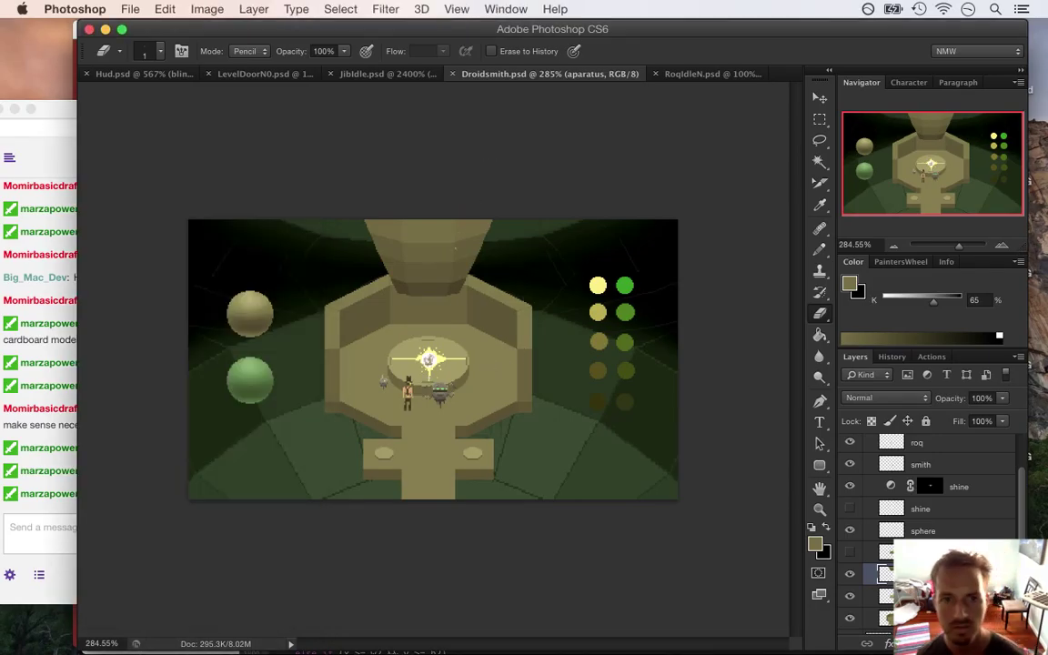
Step: Show the sketch copy layer over the shaded column and check the overlay in the full room view
drag(407, 312, 481, 371)
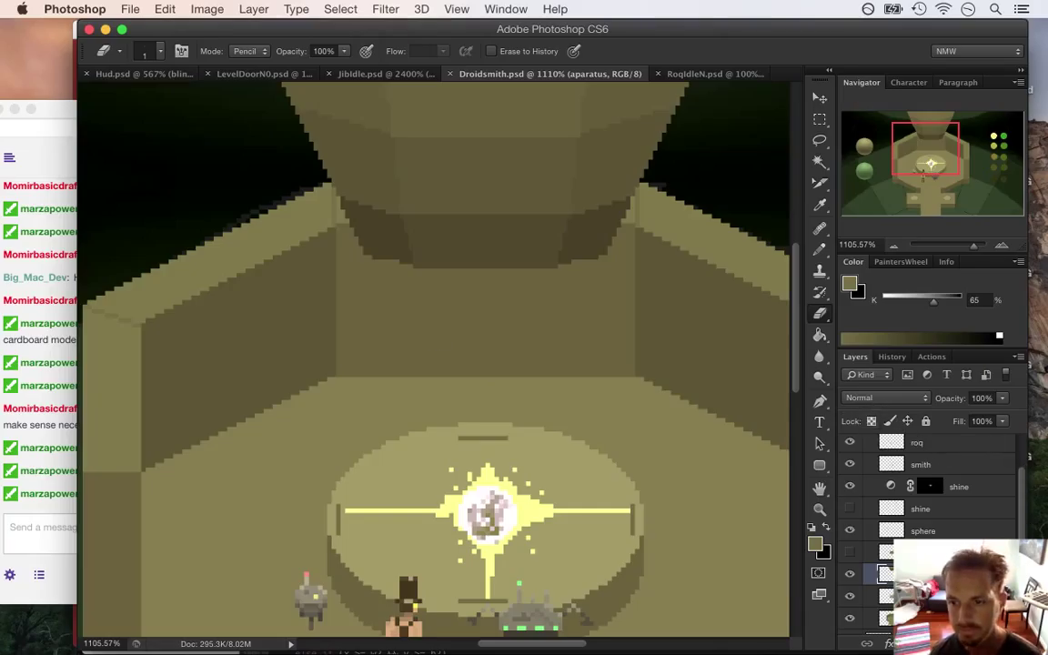
scroll(1021, 519, up, 3)
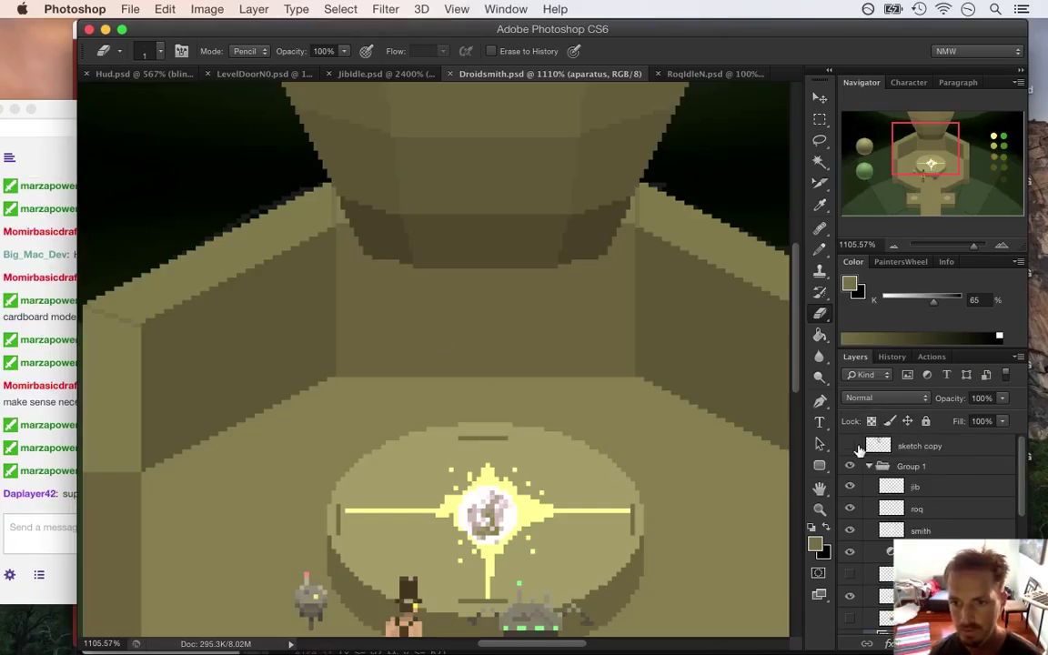
click(16, 473)
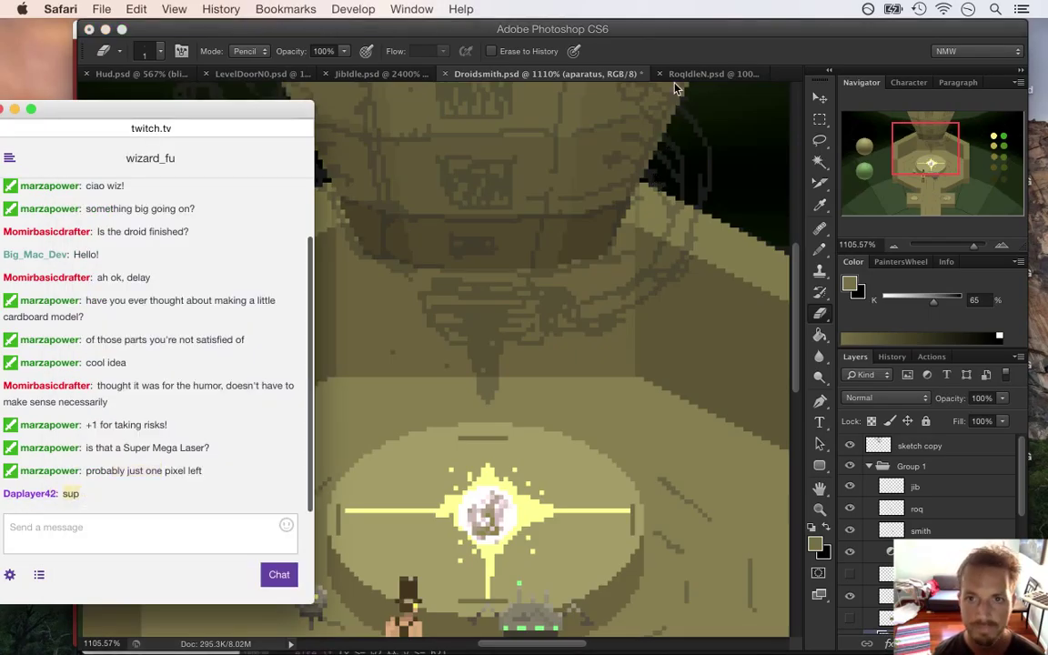
click(686, 49)
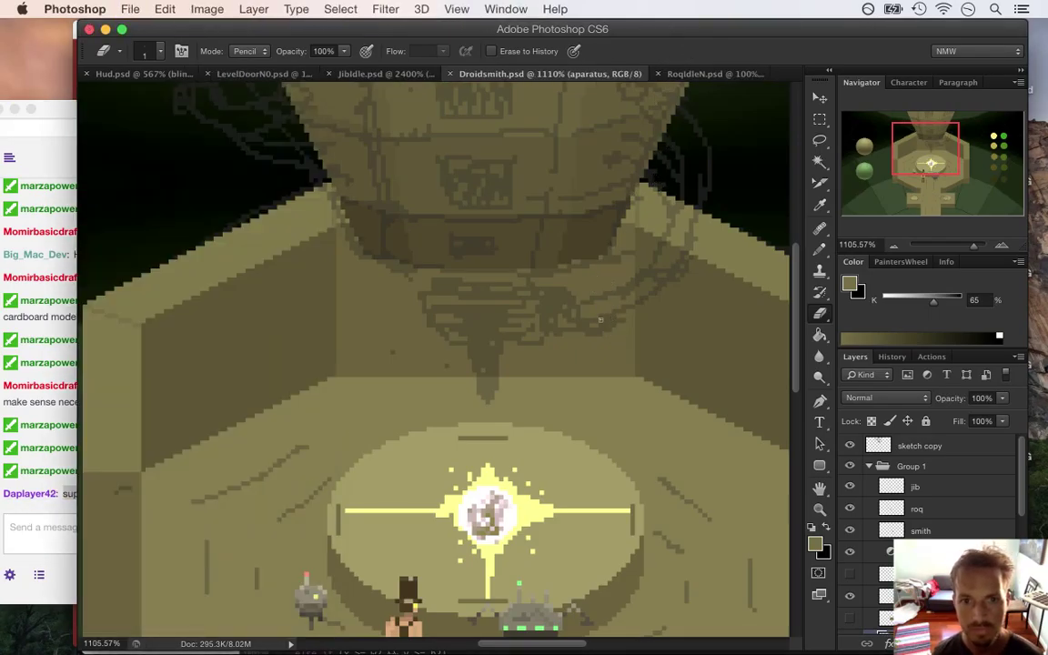
drag(449, 283, 402, 288)
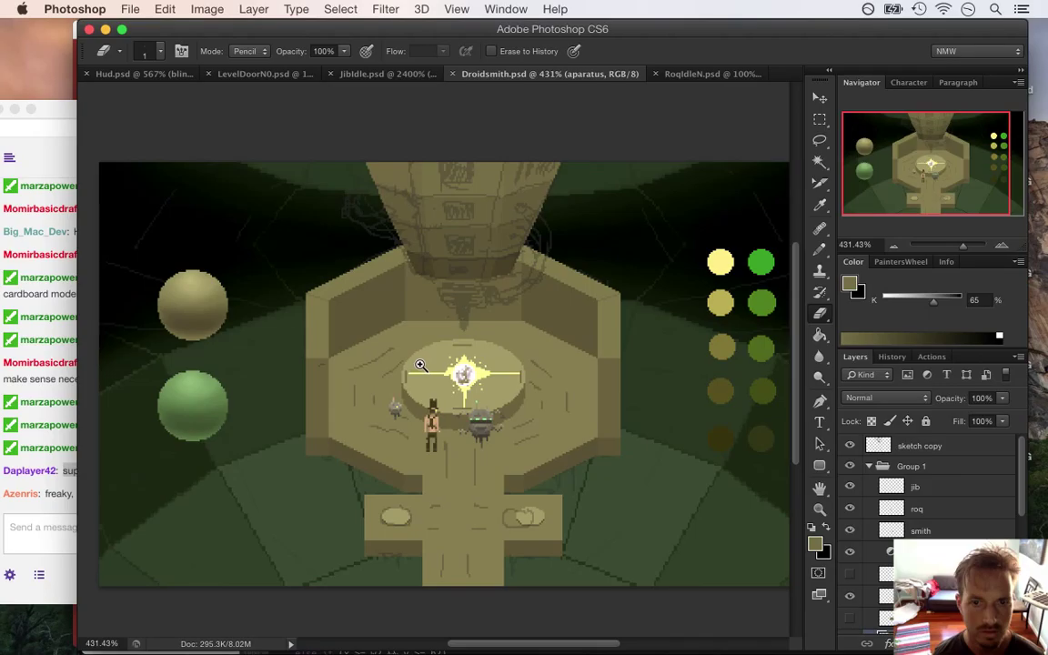
Step: Switch to the Twitch chat in Safari to read the newest viewer message
click(67, 515)
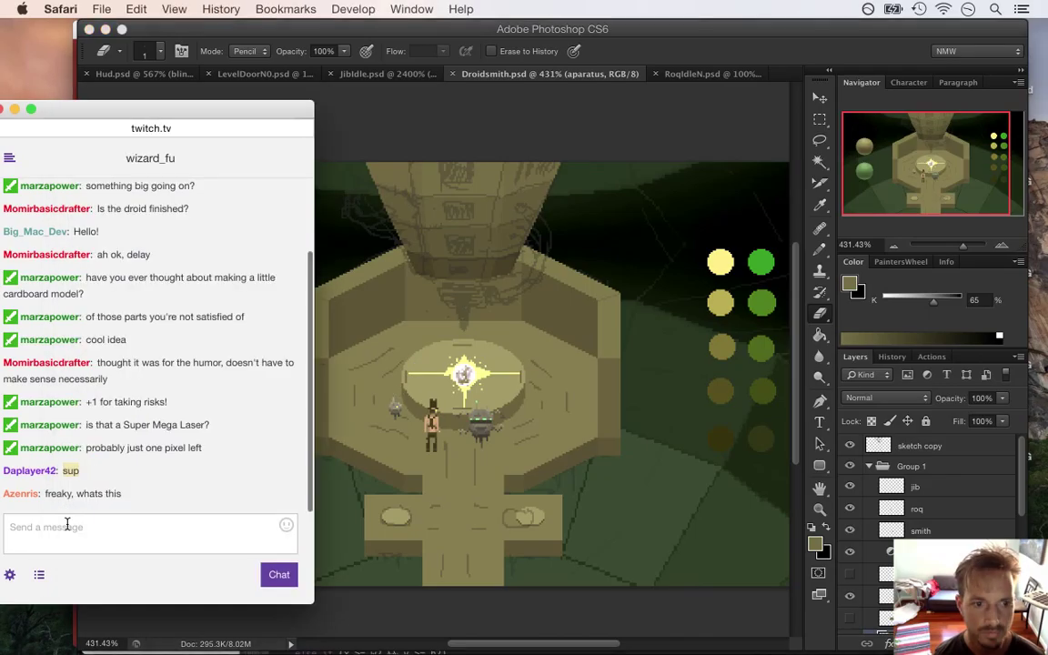
Step: Read the newest viewer messages in the Twitch chat in Safari, and return to Photoshop
drag(46, 494, 107, 519)
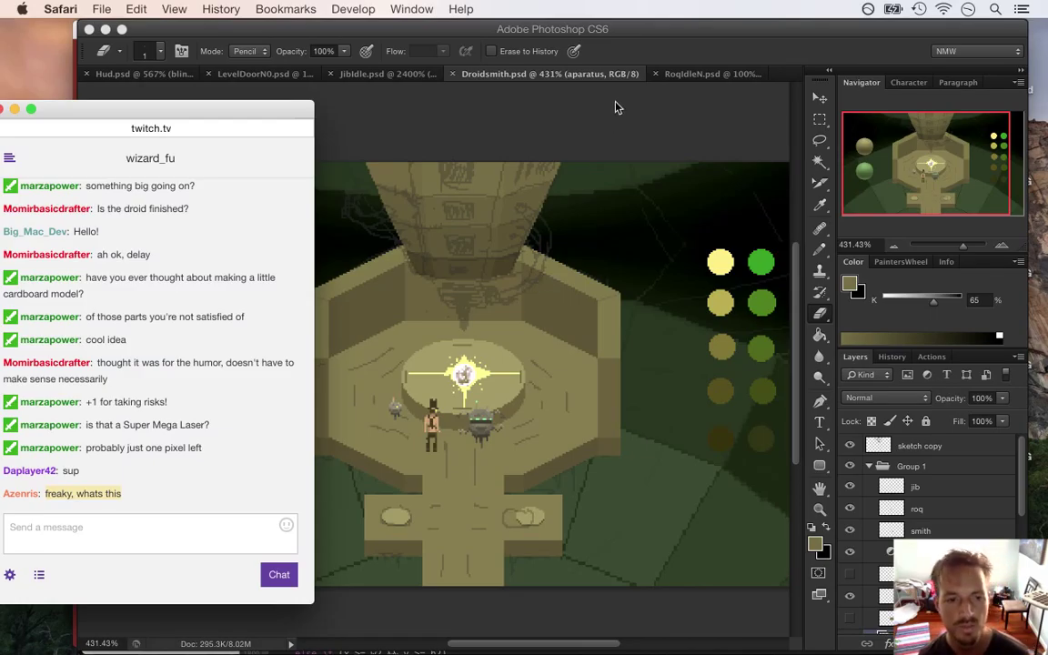
click(664, 44)
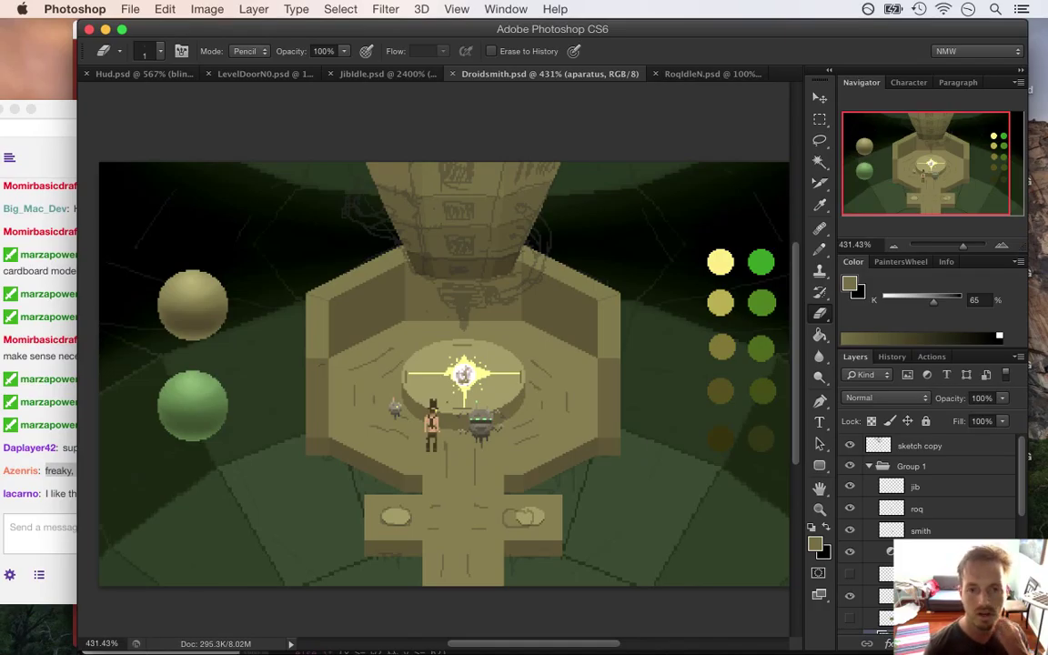
click(56, 508)
drag(50, 493, 127, 507)
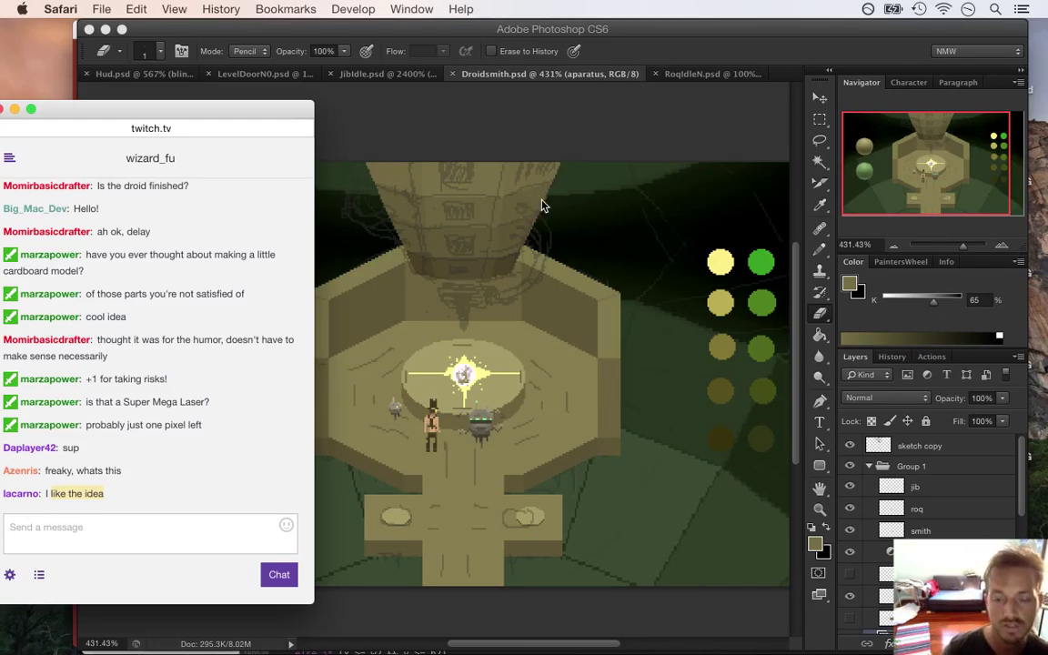
click(640, 64)
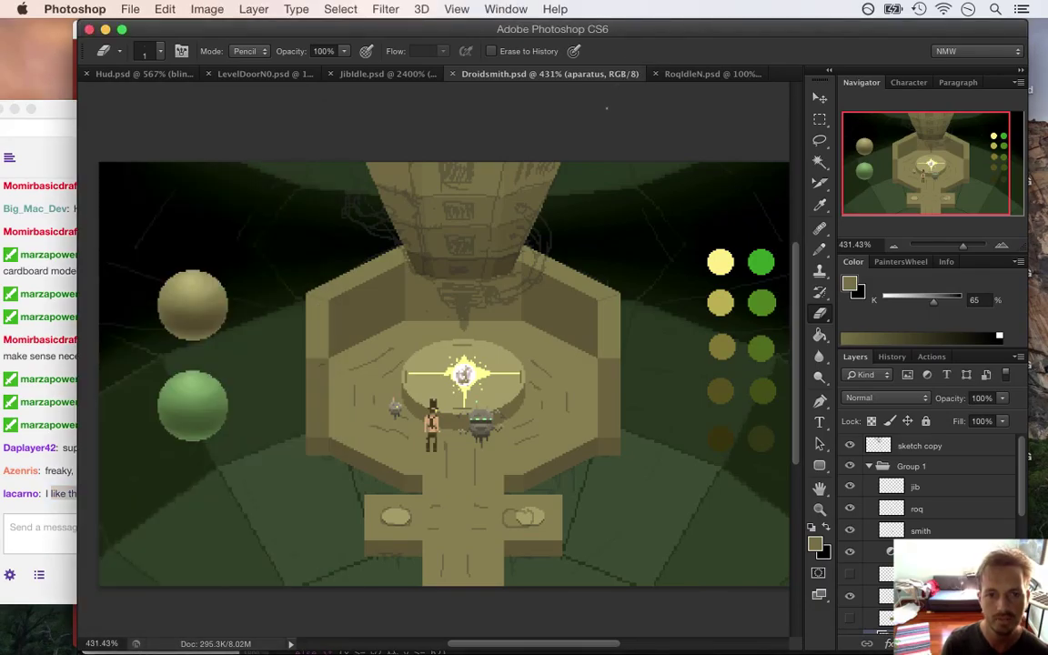
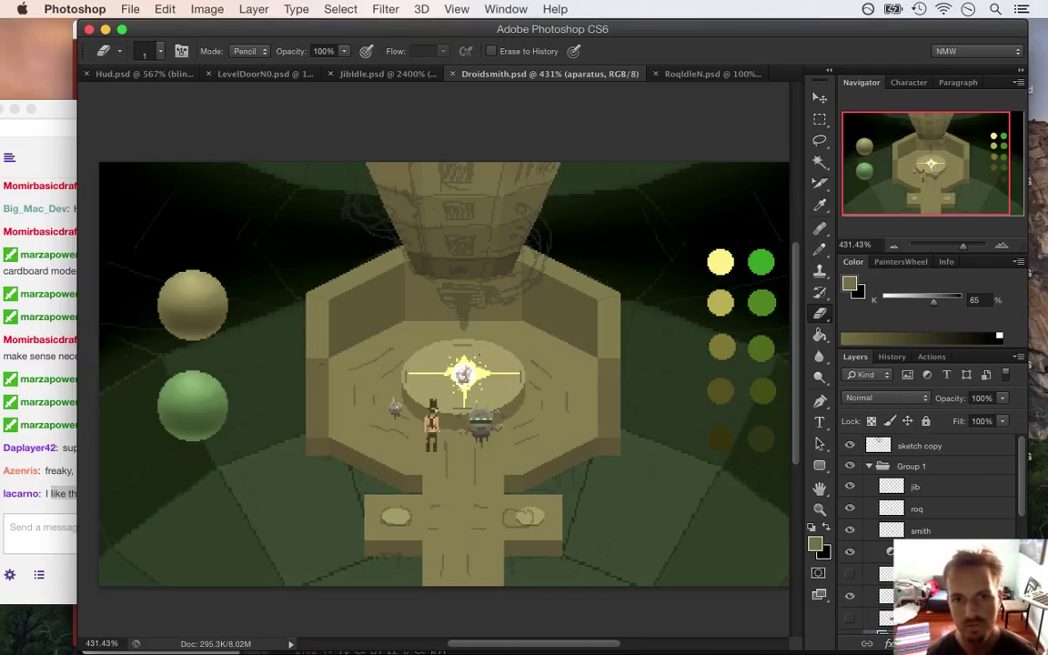
click(50, 458)
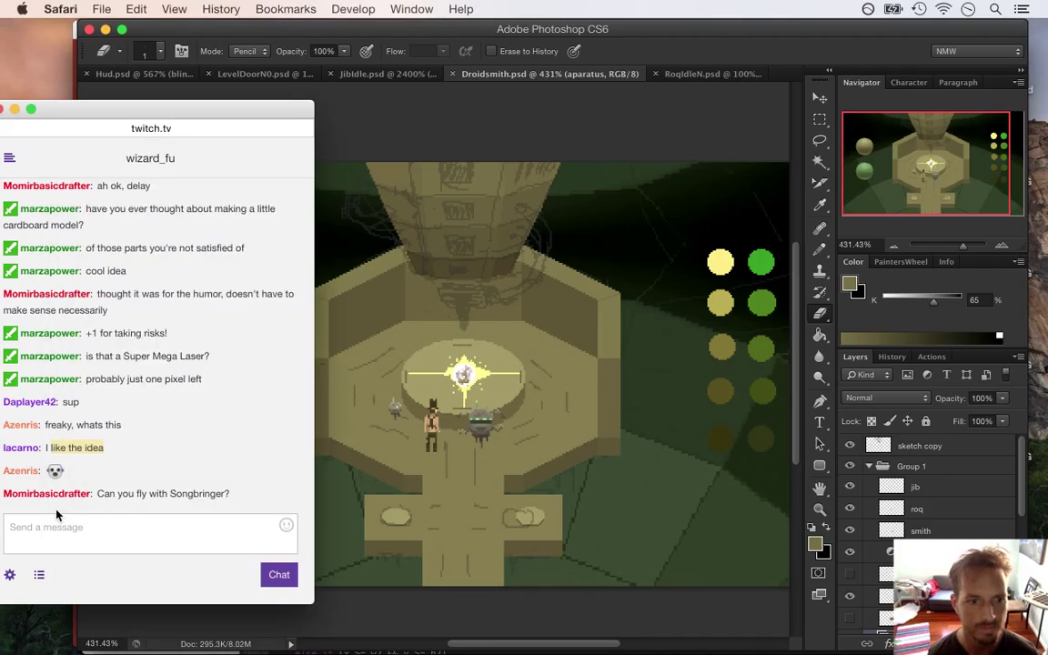
drag(120, 455, 192, 460)
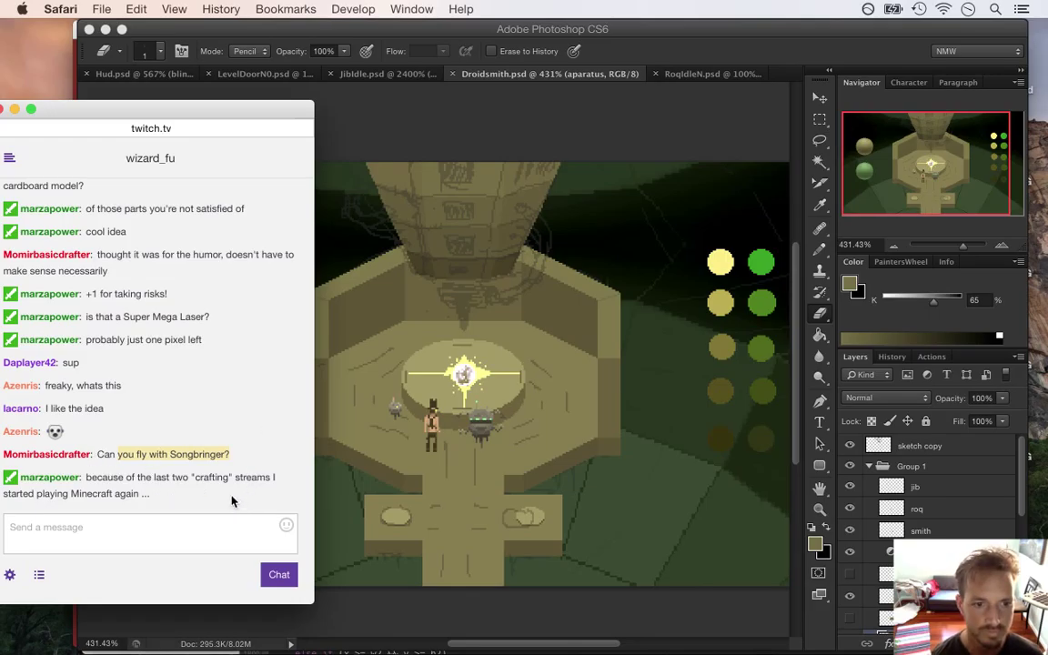
drag(112, 482, 151, 499)
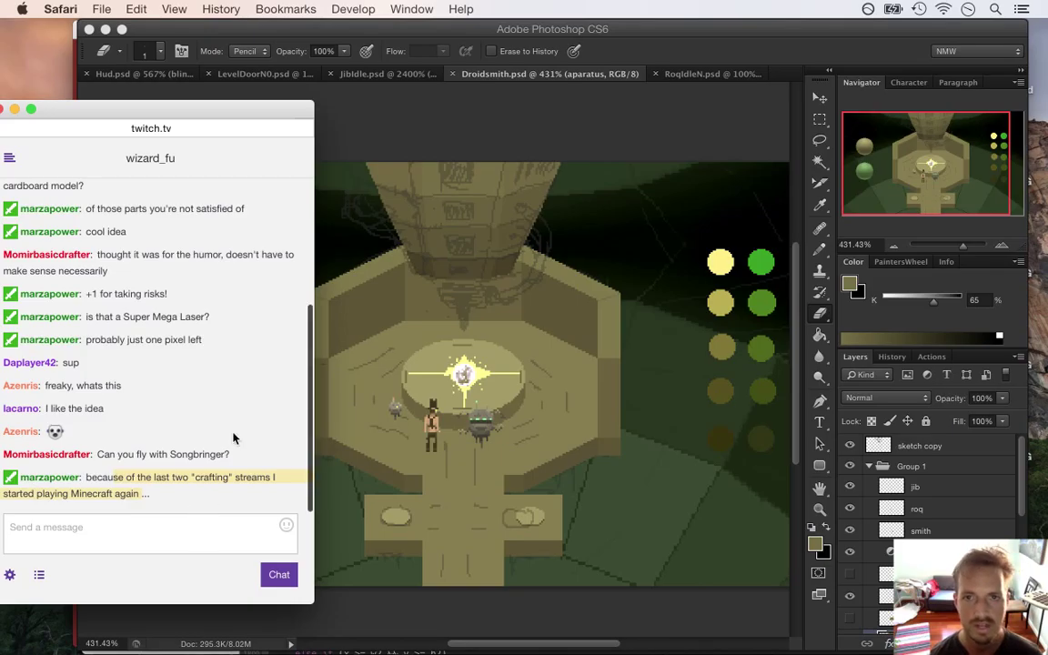
click(660, 70)
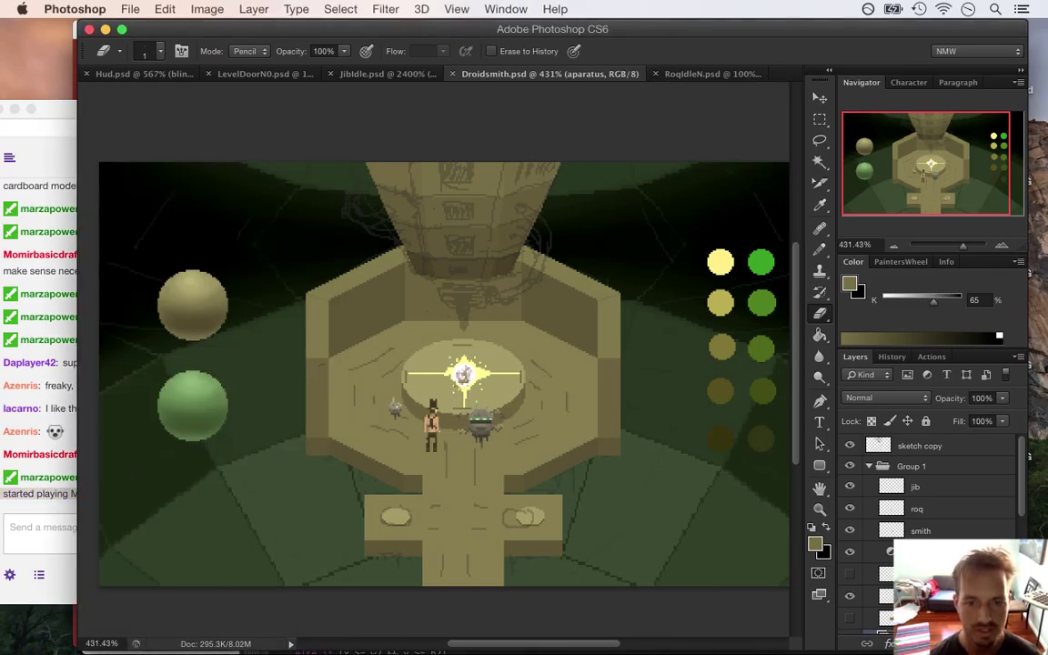
Step: Sample the dark brown at the edge of the column's lower band and darken the foreground colour to 86% K
drag(451, 306, 509, 292)
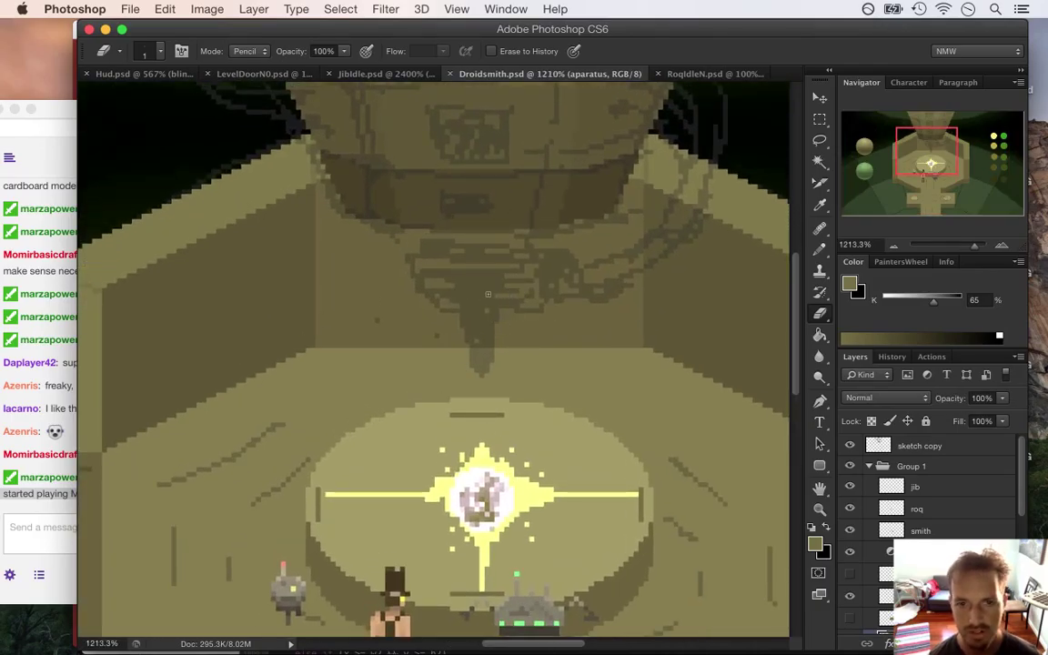
key(i)
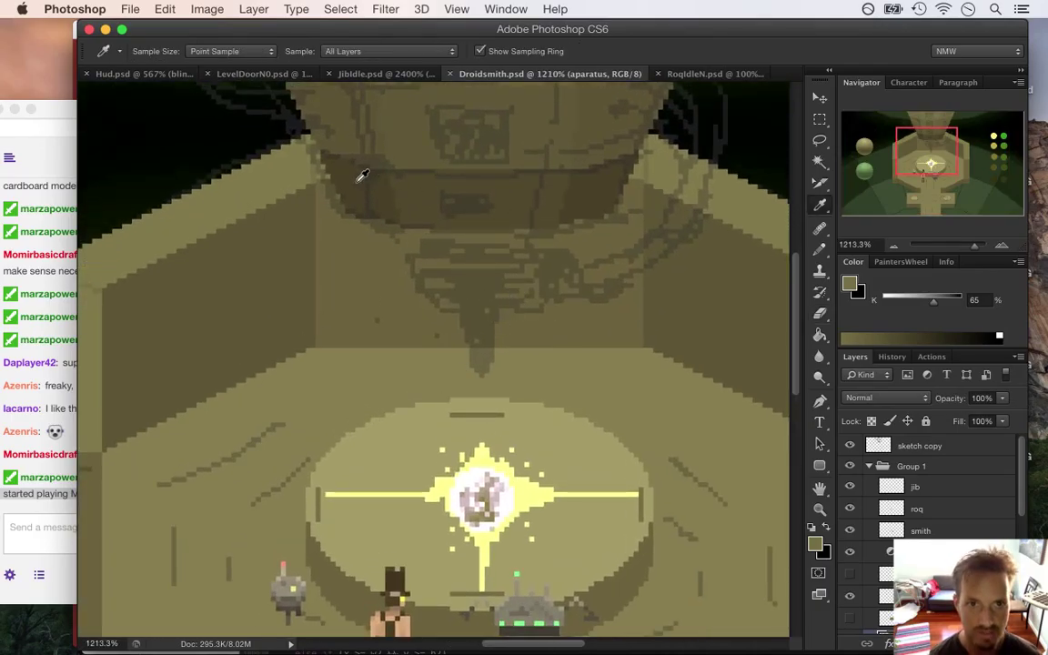
click(320, 166)
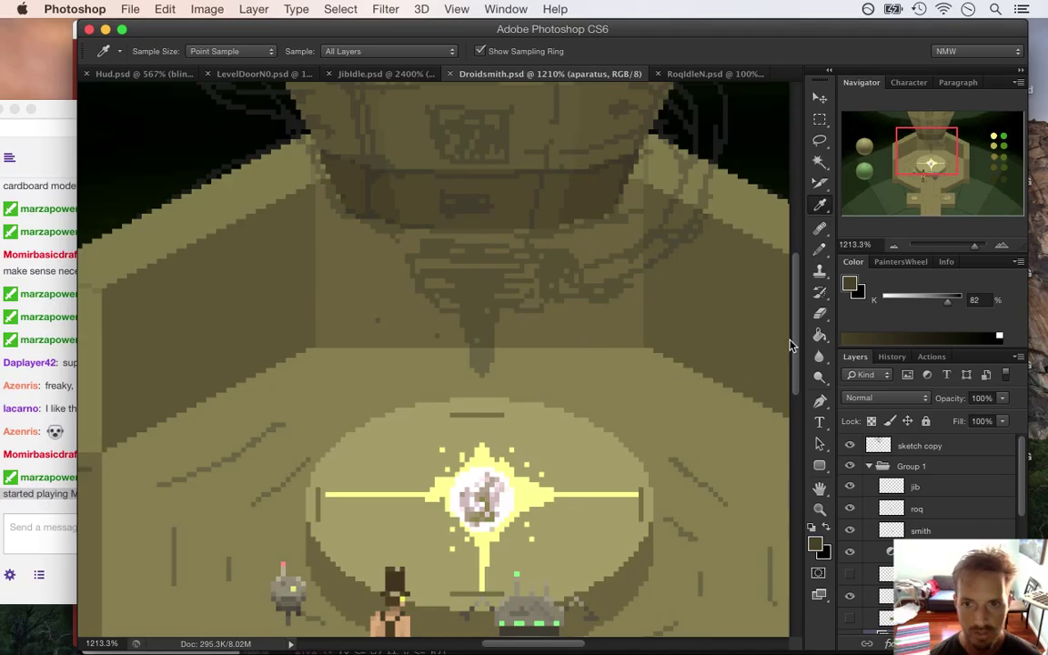
scroll(769, 282, up, 3)
drag(484, 342, 499, 325)
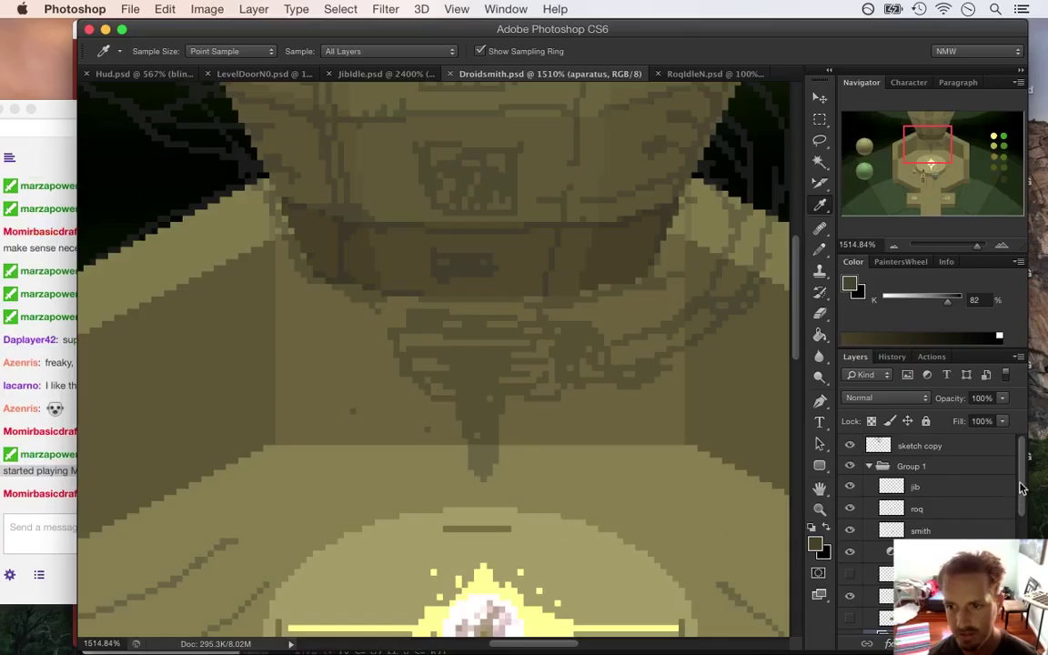
scroll(1016, 513, down, 2)
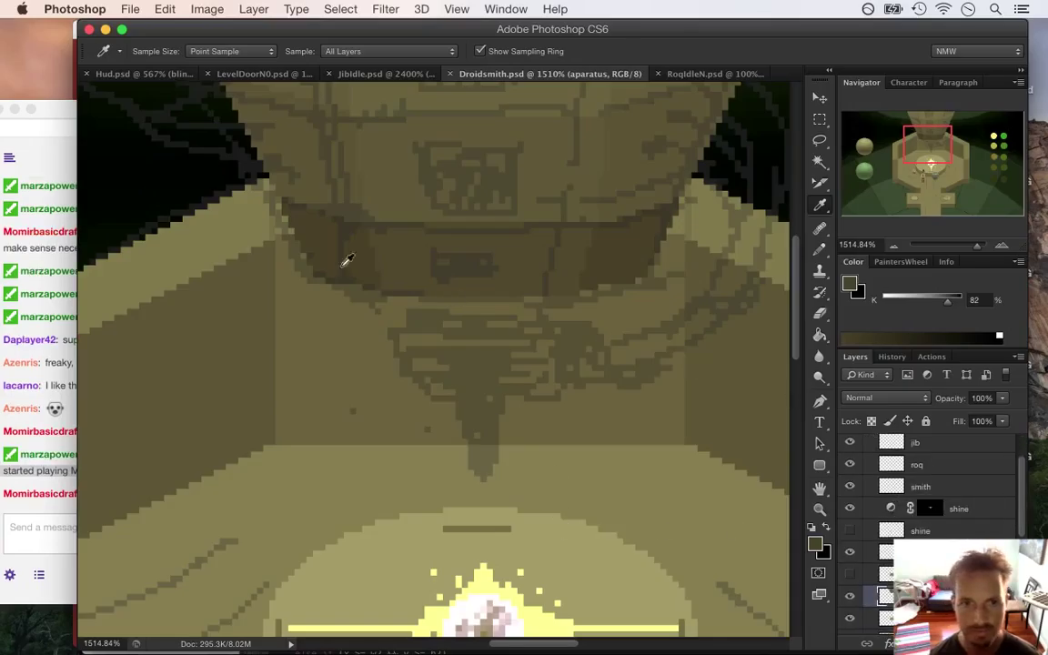
click(815, 544)
drag(830, 382, 830, 397)
key(Return)
key(e)
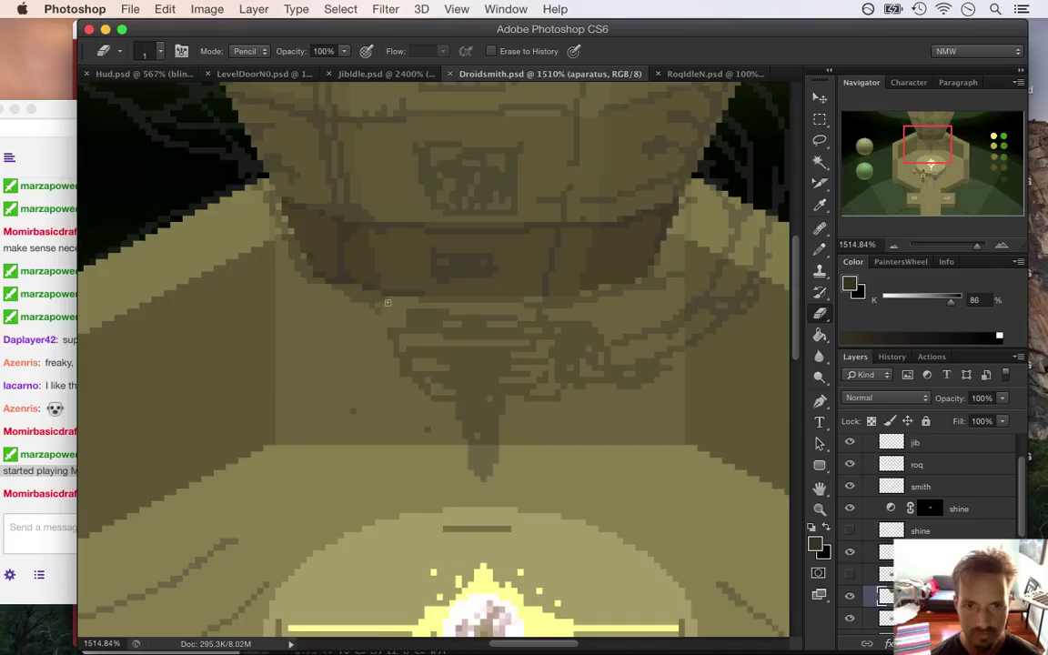
click(368, 326)
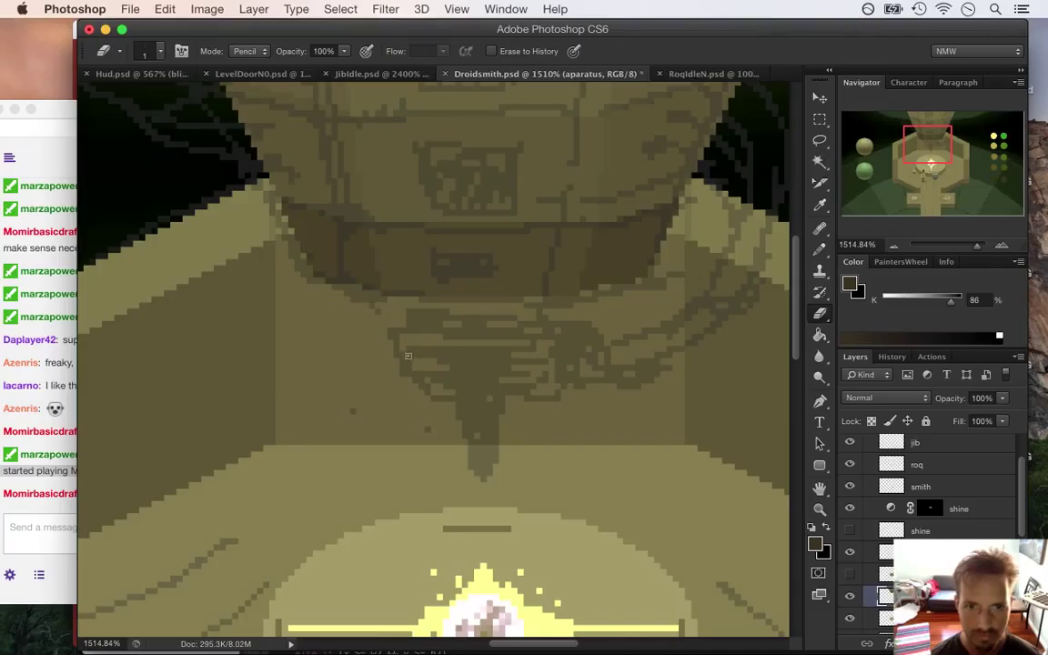
Step: Outline a tapered block beneath the column's lower band with the 1-pixel Pencil, following the sketch
key(b)
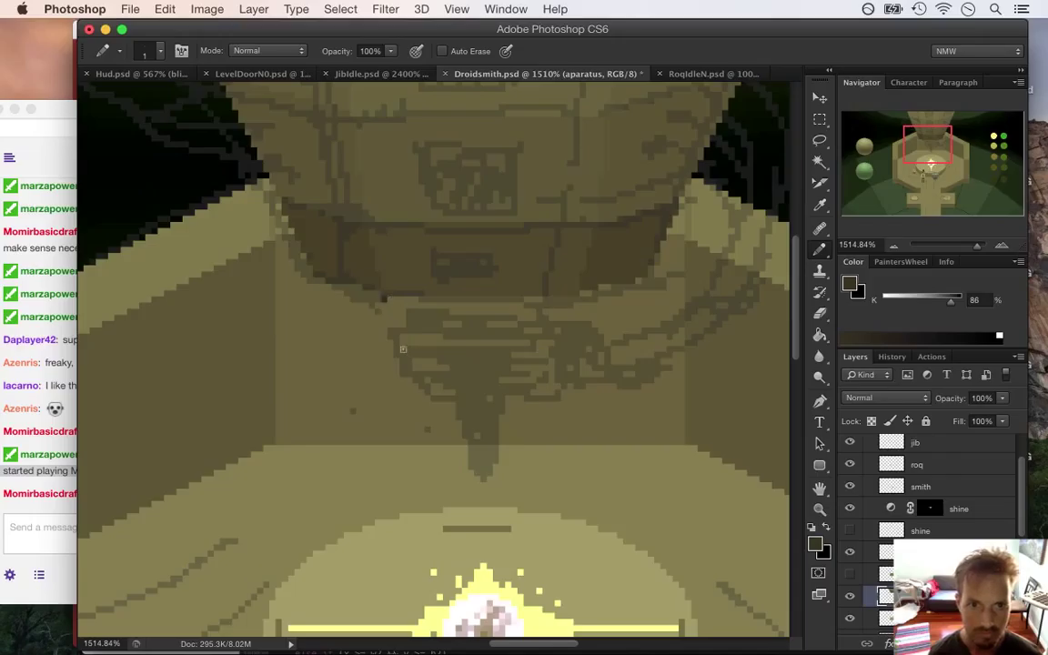
drag(383, 297, 400, 371)
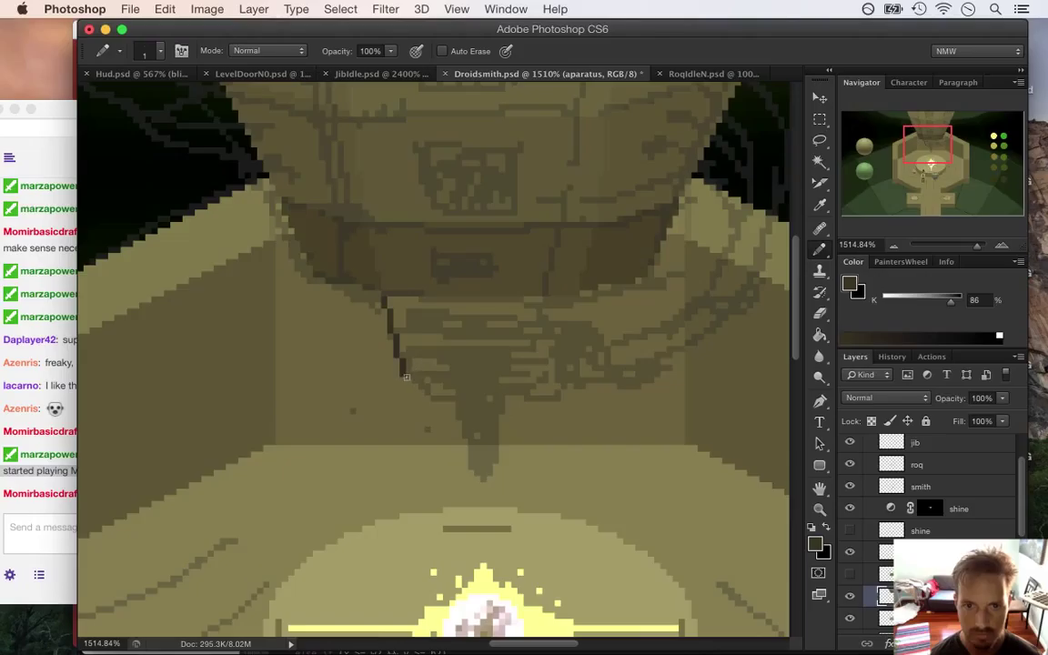
drag(406, 373, 545, 375)
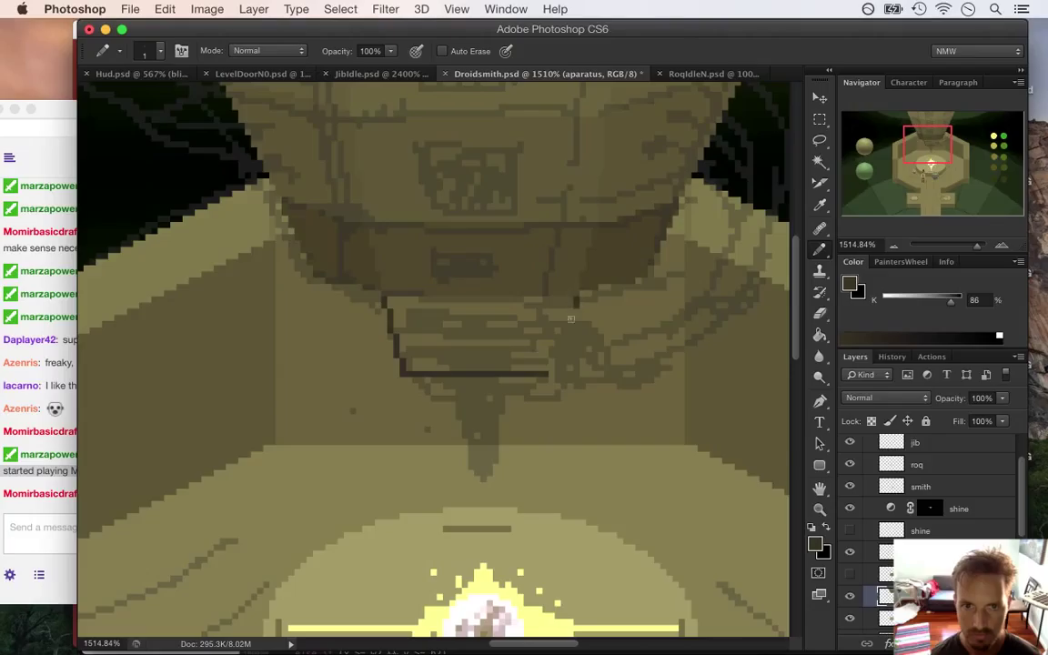
drag(571, 310, 570, 331)
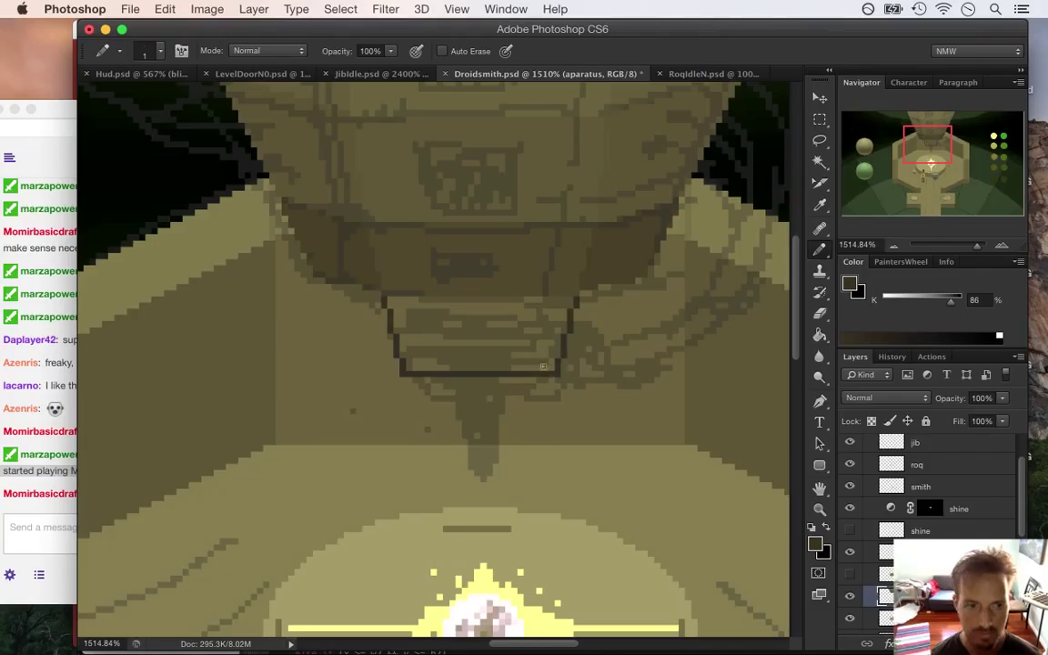
Step: Switch to the Twitch chat in Safari to read the questions and Minecraft comments, and return to Photoshop
click(55, 471)
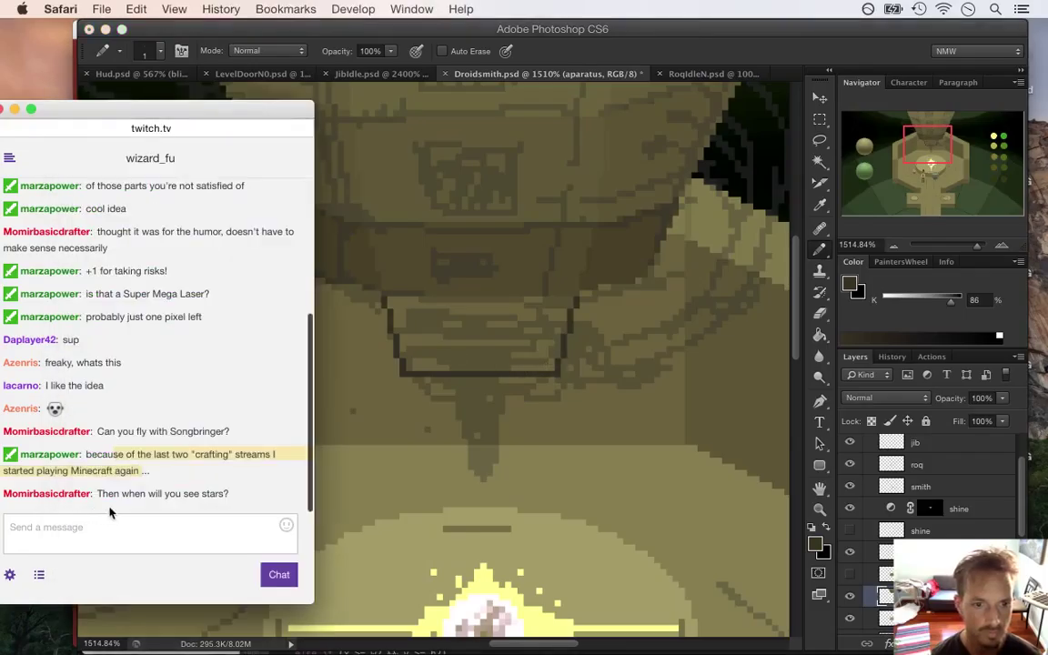
drag(122, 493, 194, 508)
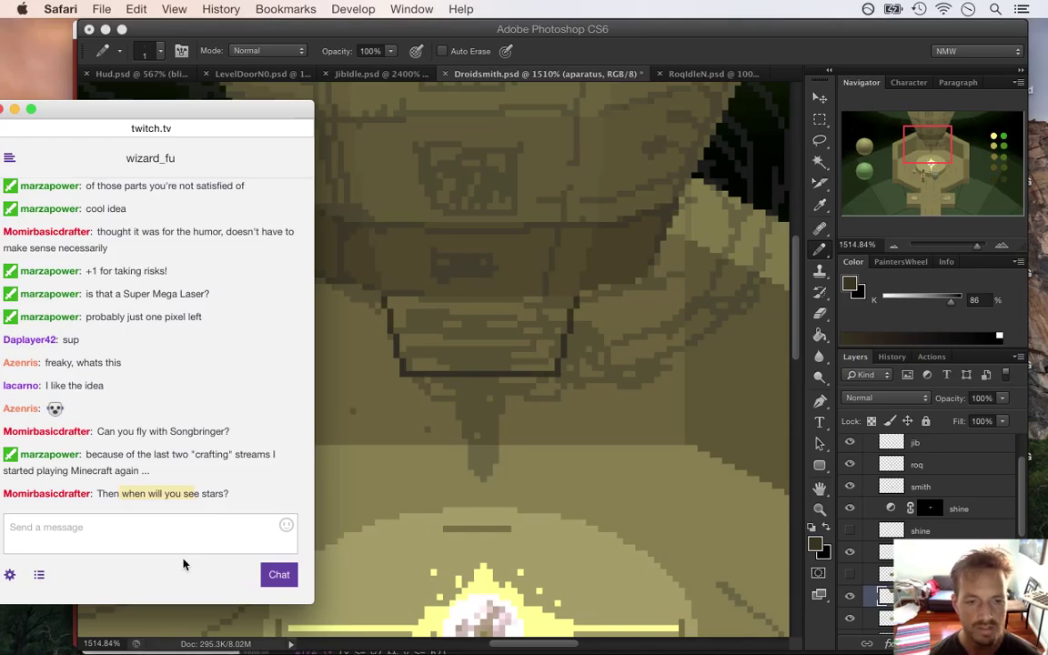
click(109, 496)
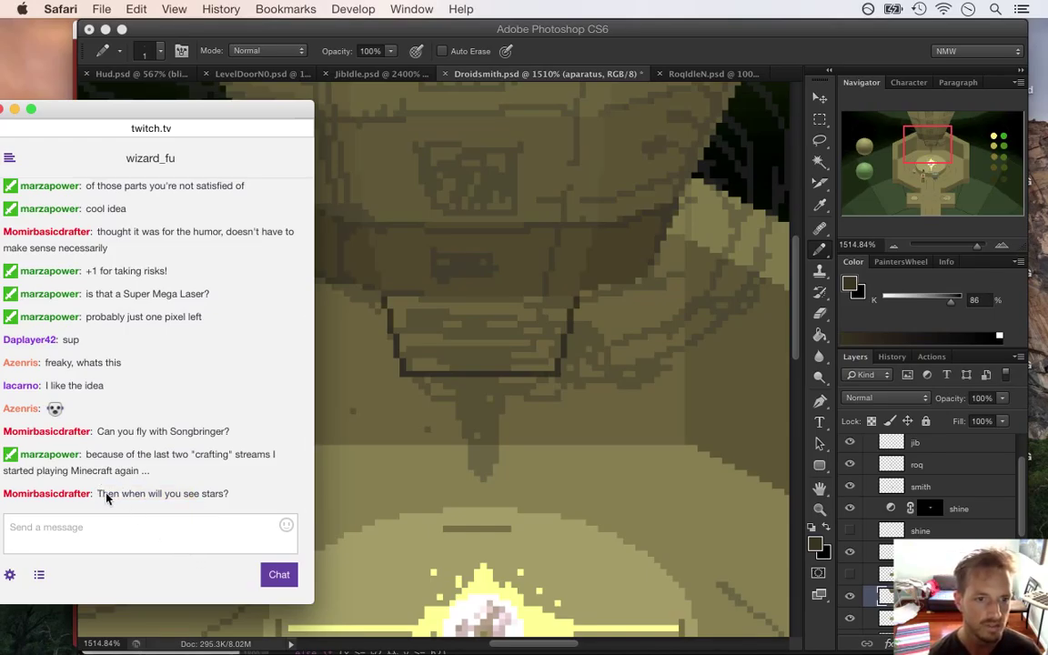
drag(134, 496, 217, 535)
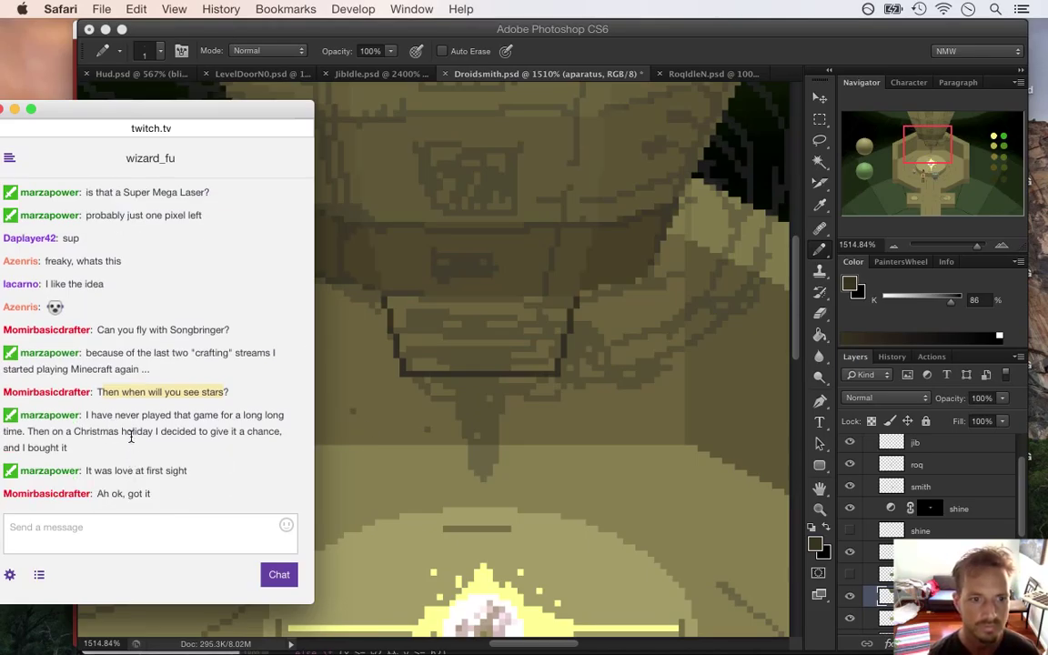
drag(113, 414, 167, 469)
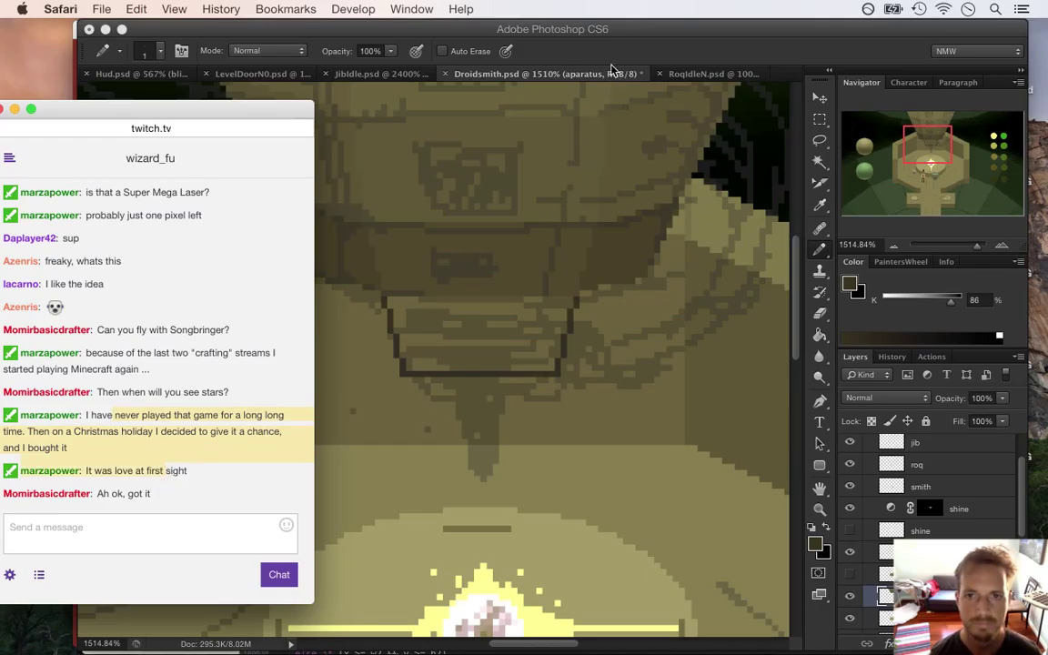
click(558, 47)
click(59, 455)
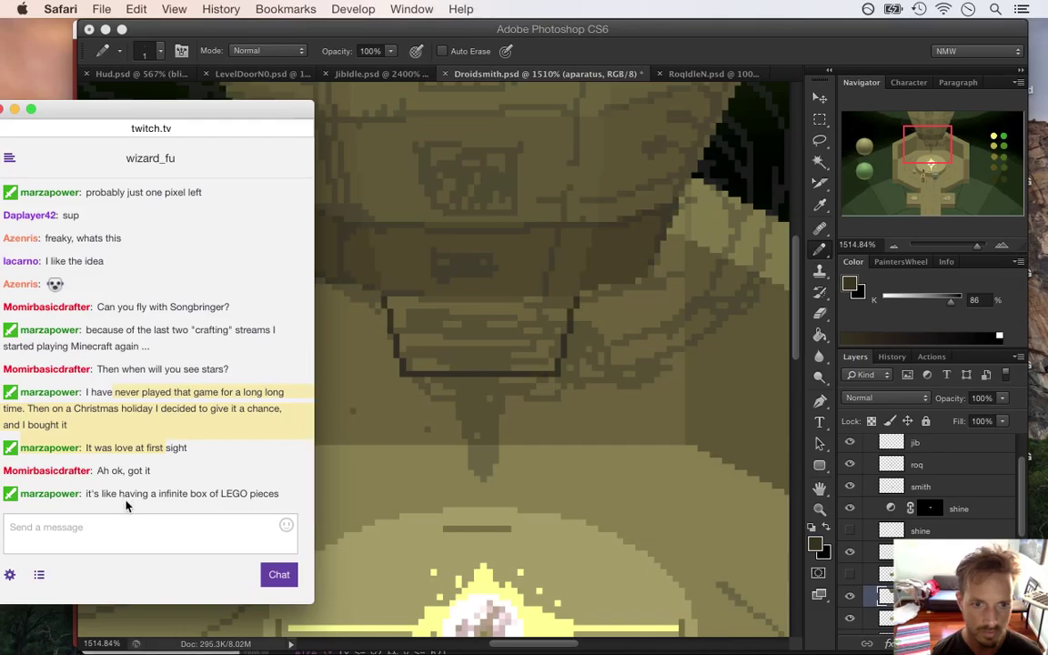
drag(123, 494, 208, 500)
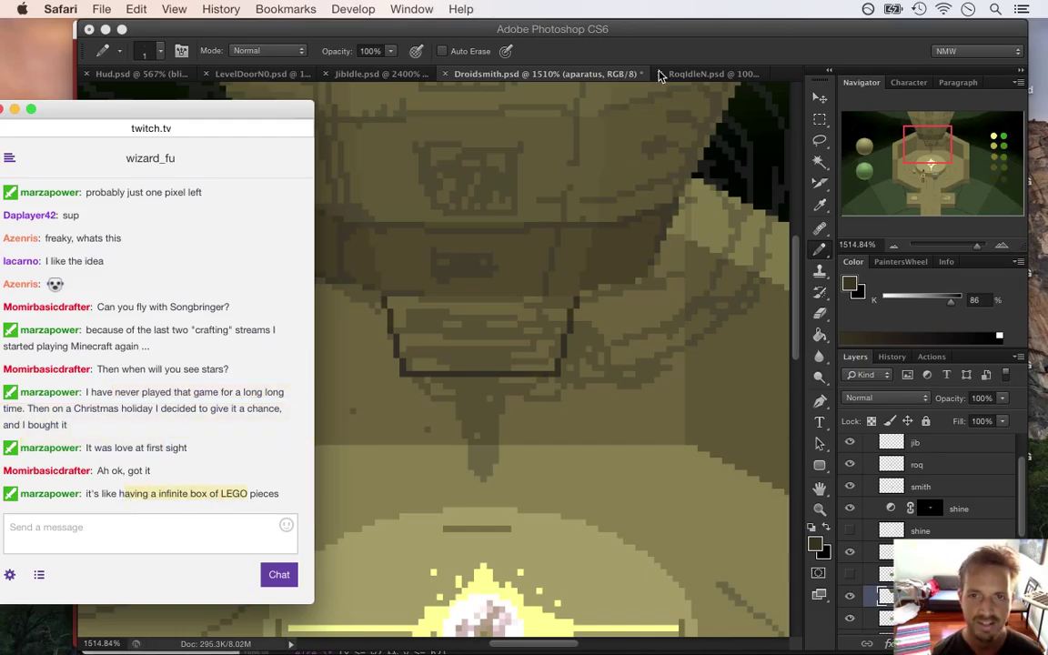
click(659, 75)
Step: Fill the outlined tapered block with the dark brown and add a slightly narrower pixel row along its lower edge
click(496, 332)
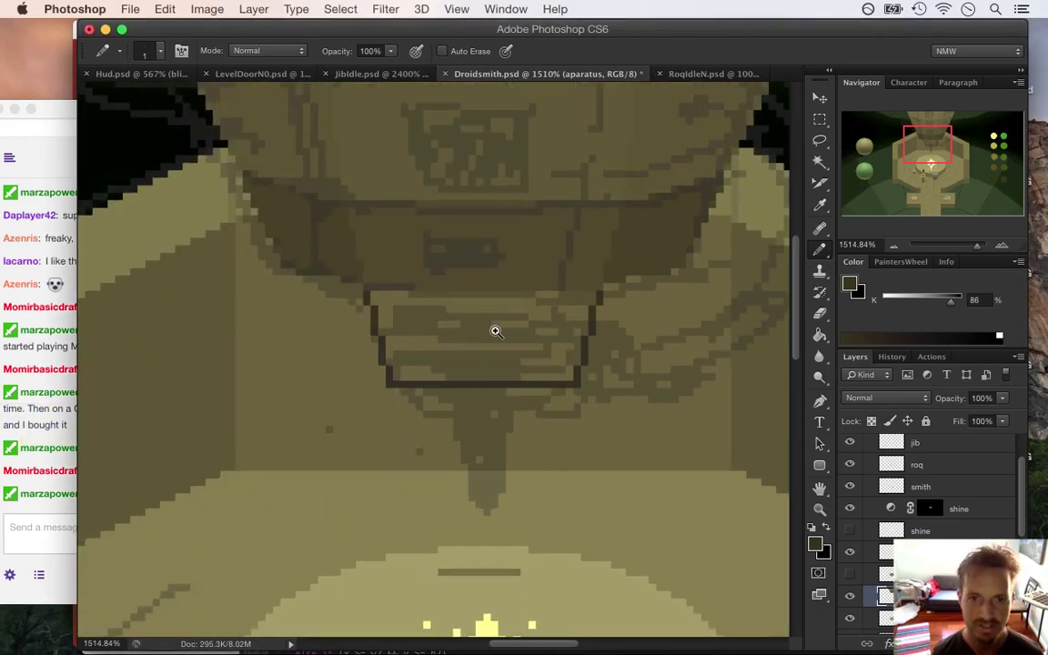
click(496, 331)
key(g)
click(475, 354)
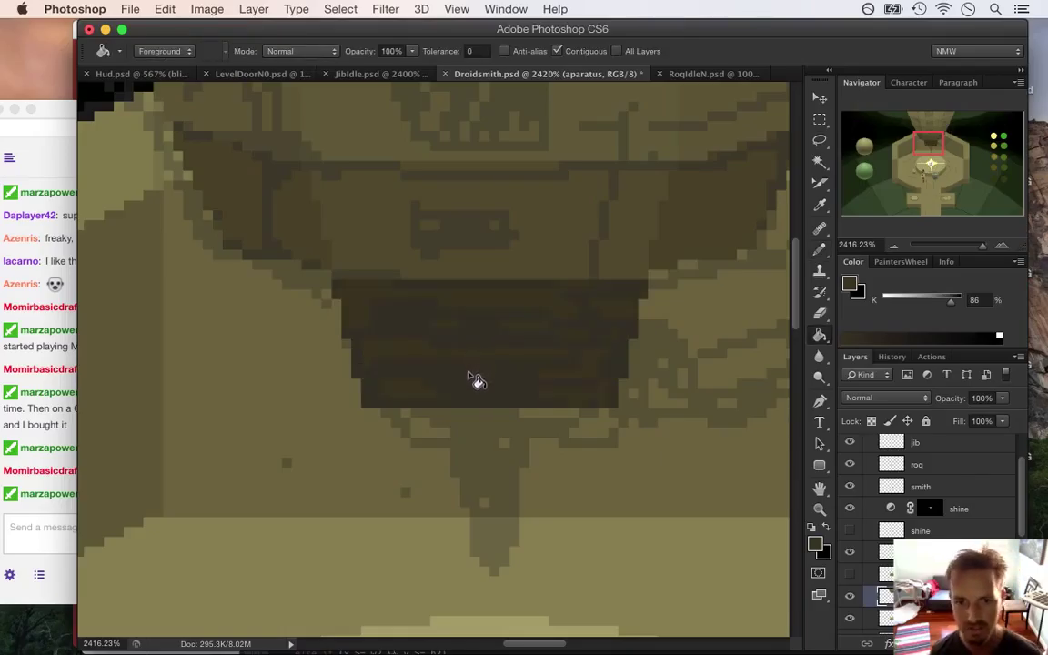
key(b)
drag(388, 411, 591, 410)
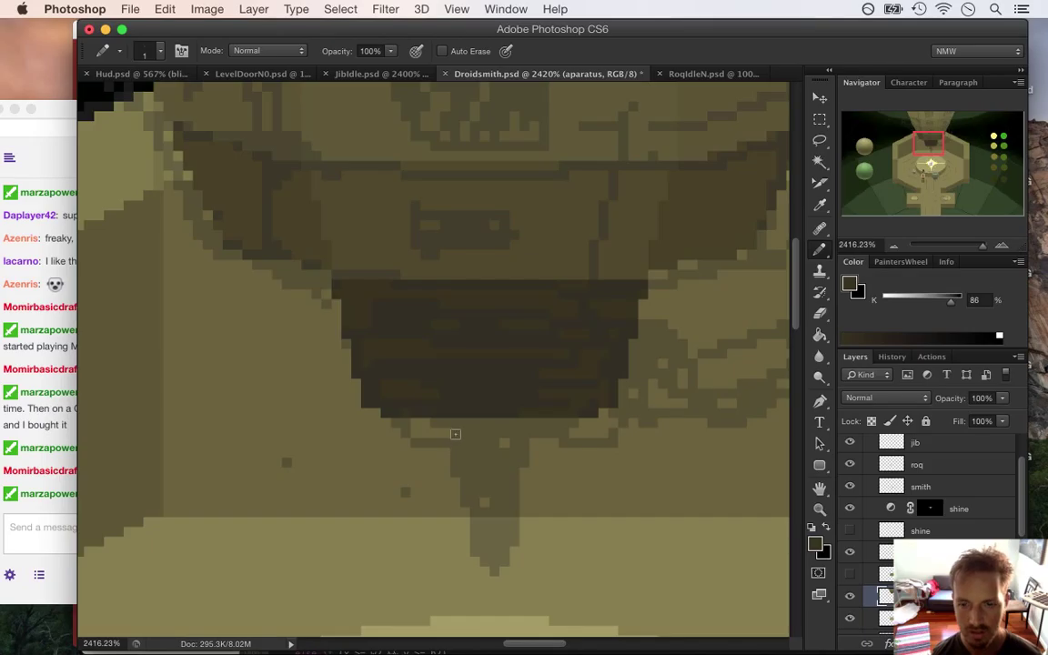
Step: Darken the foreground colour to 90% K and outline both stepped sides of the narrow tip beneath the block
click(816, 544)
drag(828, 422, 828, 405)
click(980, 221)
key(b)
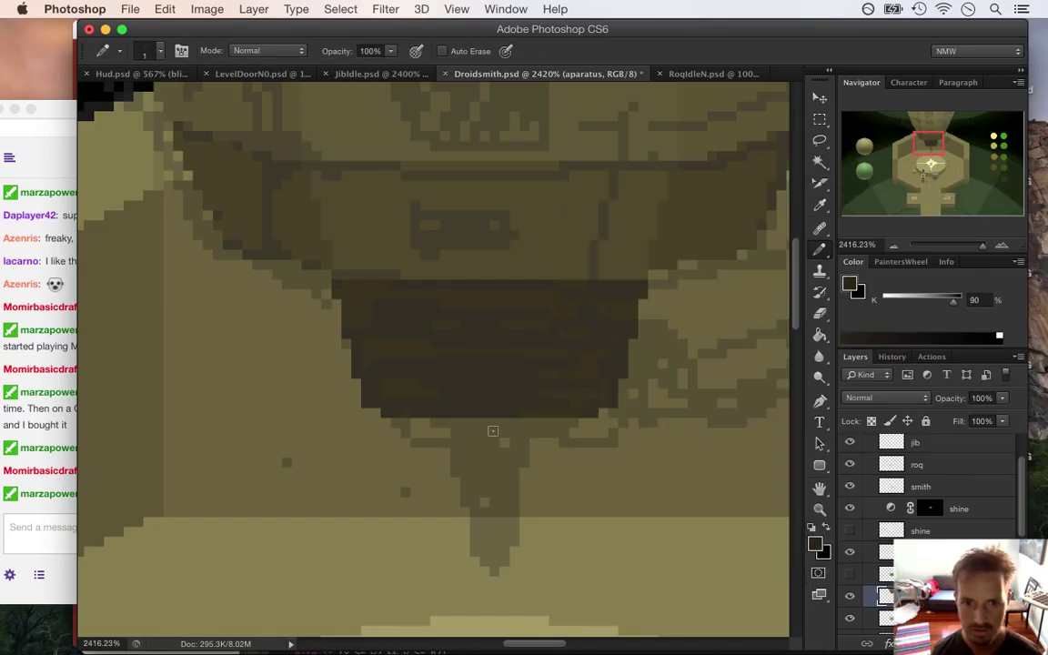
drag(455, 421, 455, 475)
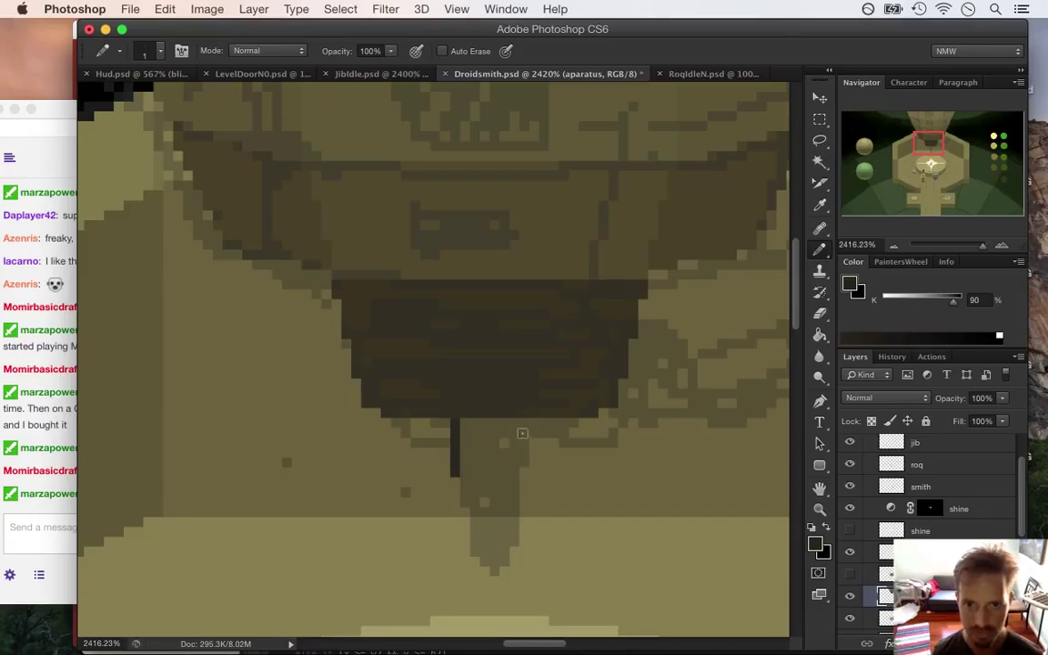
mouse_move(522, 420)
mouse_down()
mouse_move(521, 470)
mouse_move(466, 498)
mouse_move(514, 480)
mouse_move(509, 512)
mouse_move(474, 525)
mouse_move(475, 511)
mouse_move(475, 552)
mouse_up()
drag(500, 516, 500, 555)
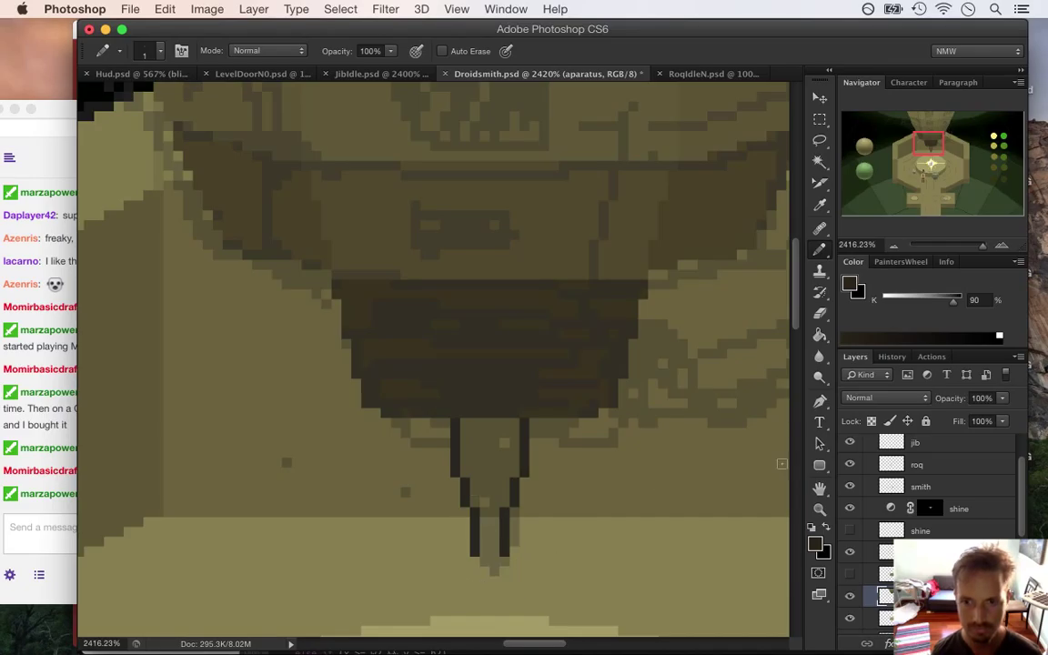
Step: Place a horizontal row of six evenly spaced dark pixels below the tip, just above the round platform
mouse_move(796, 276)
mouse_down()
mouse_move(793, 362)
mouse_move(795, 295)
mouse_up()
click(435, 422)
click(455, 422)
click(474, 422)
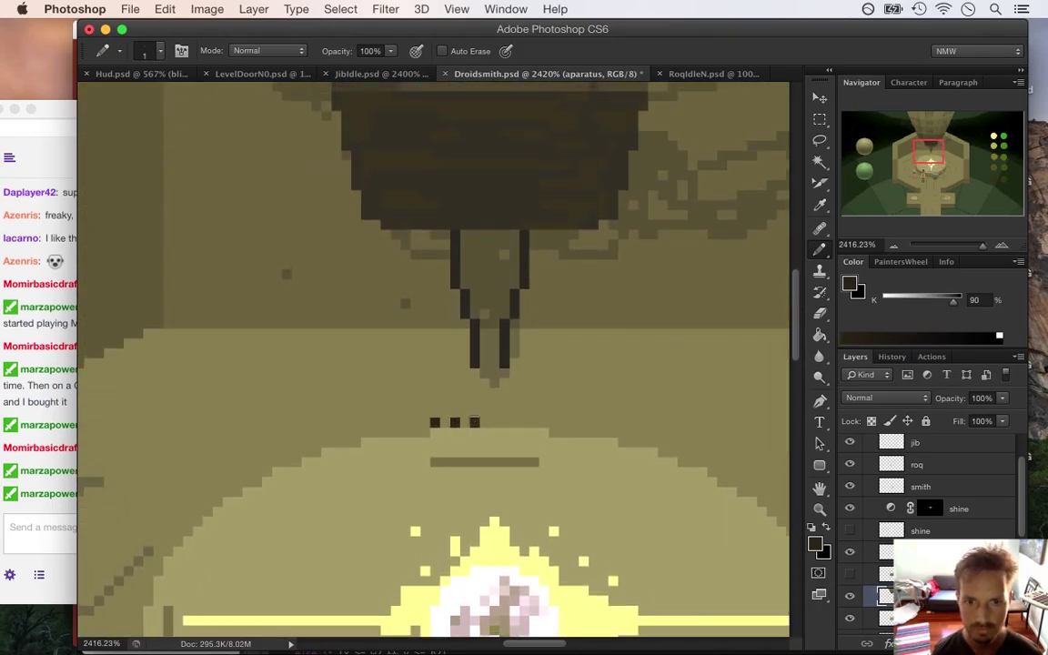
click(495, 422)
click(514, 422)
click(534, 422)
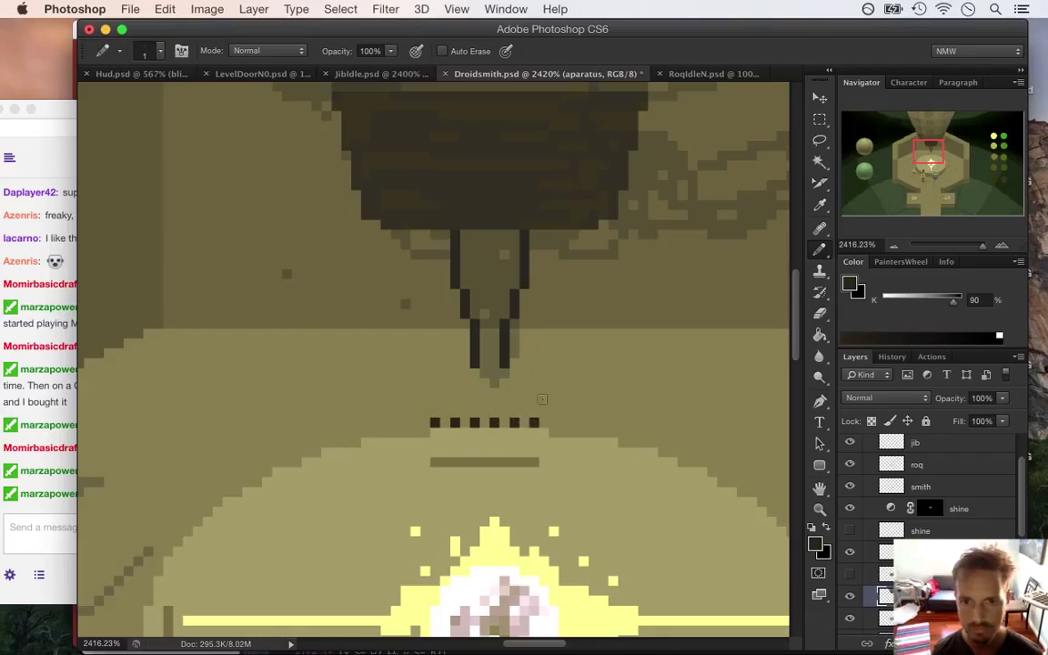
Step: Place a dark centre guide pixel above the row of six pixels and close the narrow tip's lower point with dark pixels
click(484, 402)
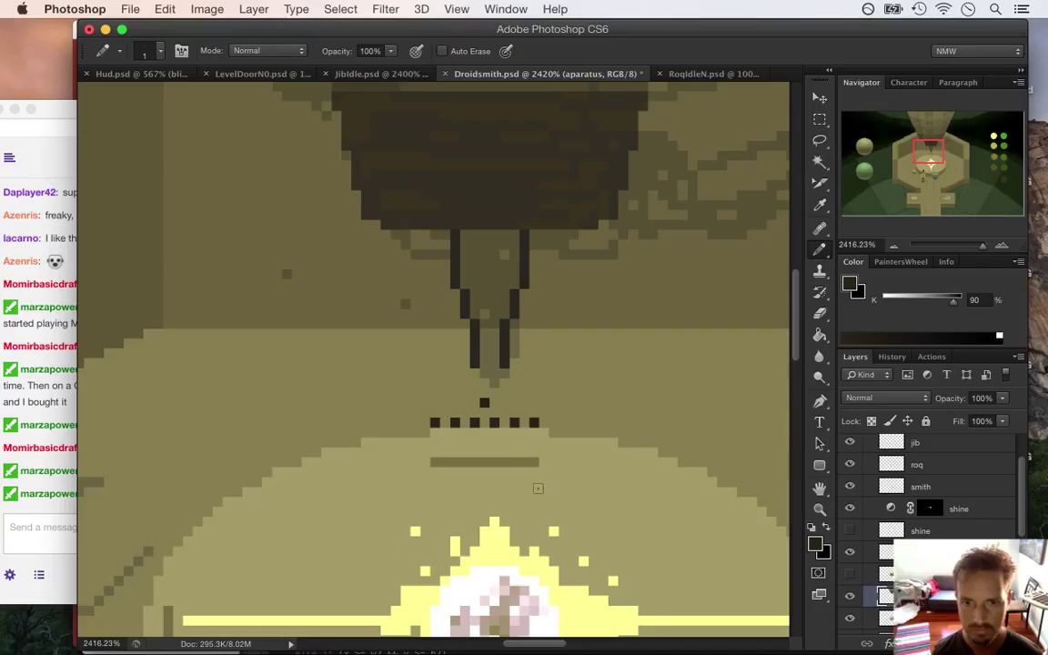
click(484, 382)
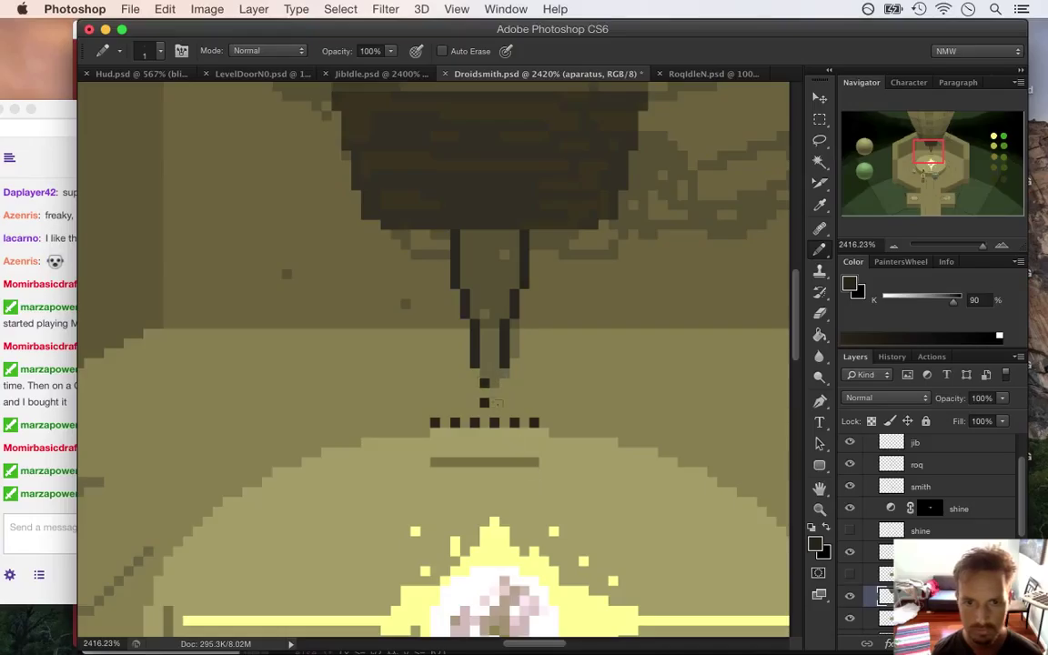
click(492, 373)
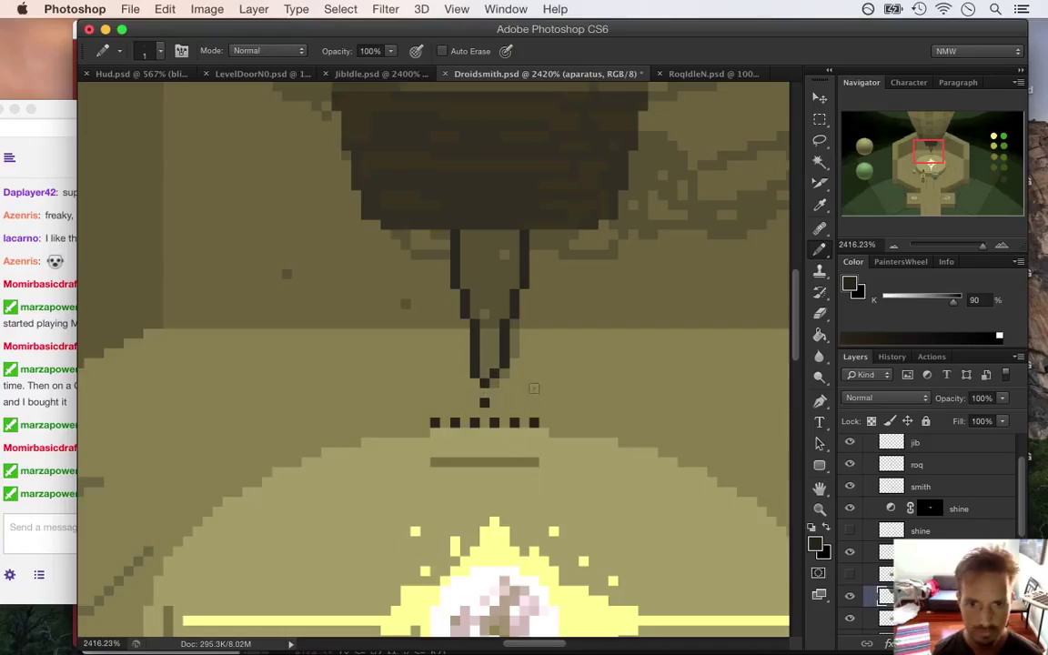
Step: Redraw the narrow tip's right outline one pixel further inward and erase the old outer pixels, making the tip symmetrical
key(bracketright)
drag(499, 314, 501, 360)
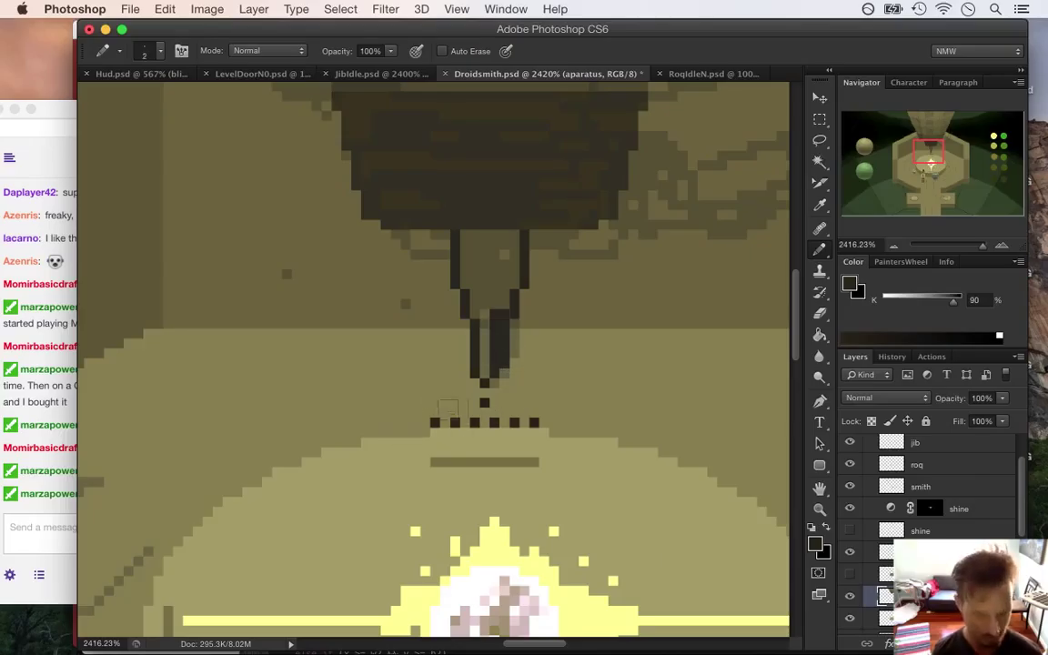
key(e)
drag(503, 318, 505, 364)
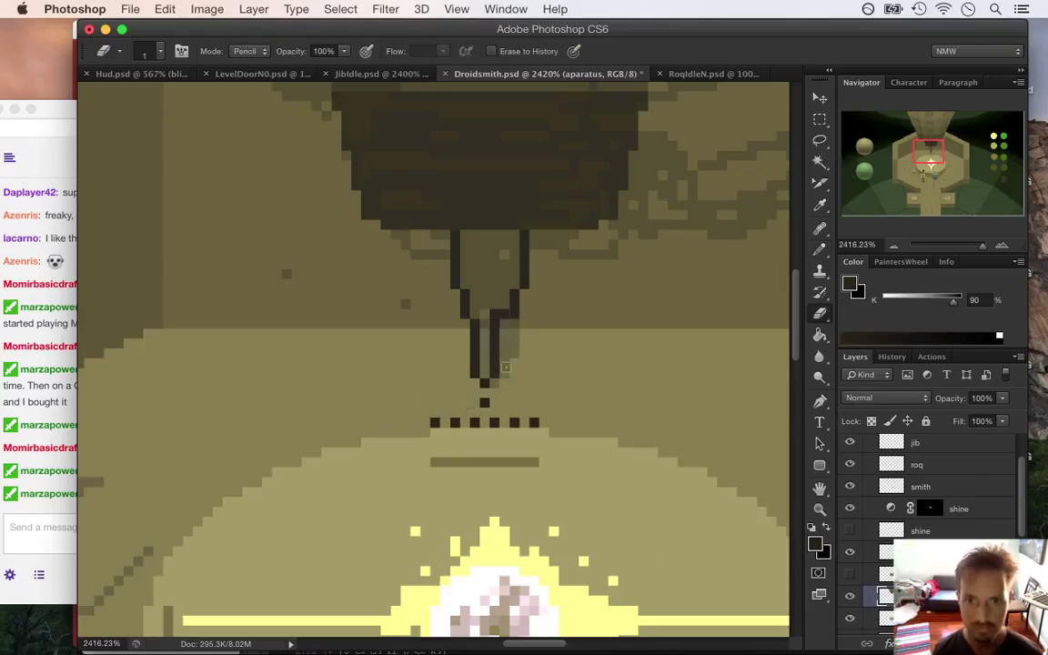
key(b)
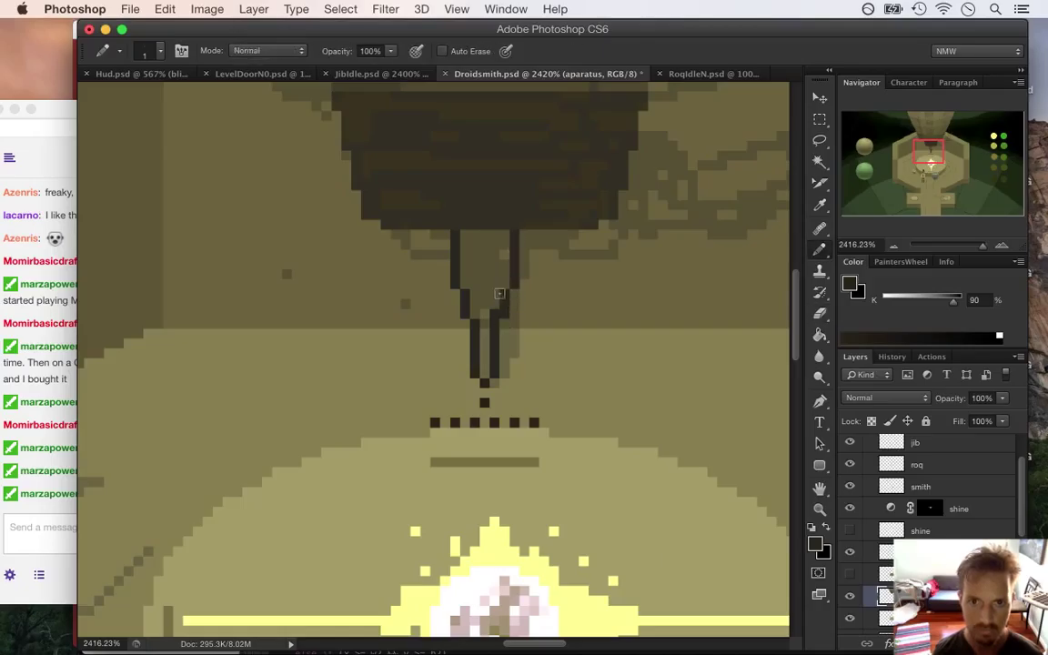
Step: Fill the narrow tip with the dark colour and erase the guide pixels between the tip and the round platform
key(g)
click(490, 291)
key(e)
click(484, 403)
drag(435, 423, 455, 422)
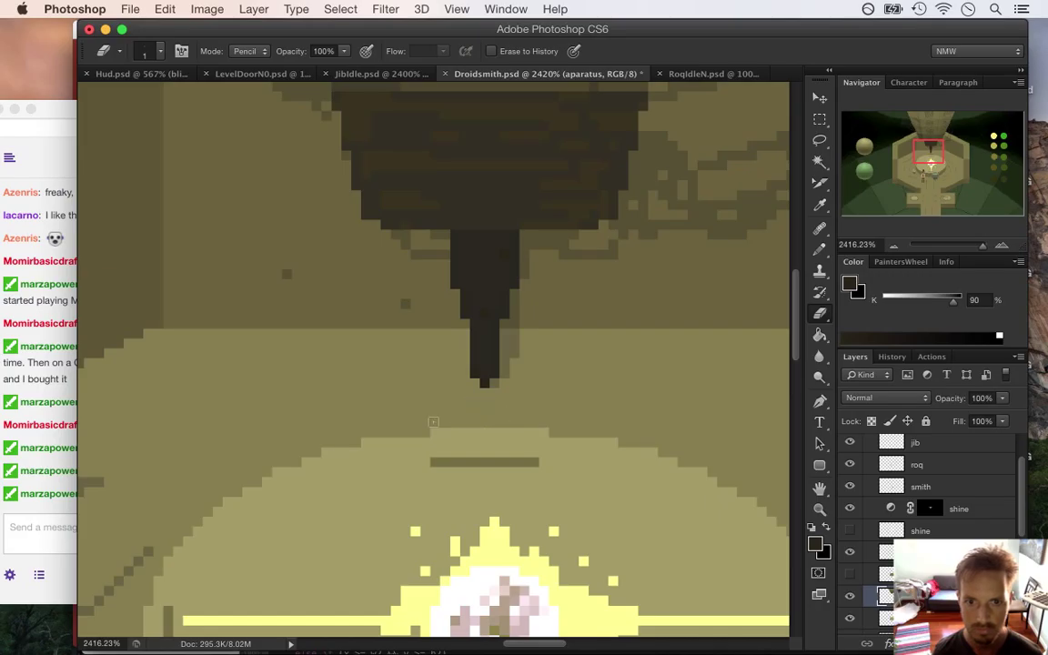
key(ctrl+space)
drag(423, 381, 353, 386)
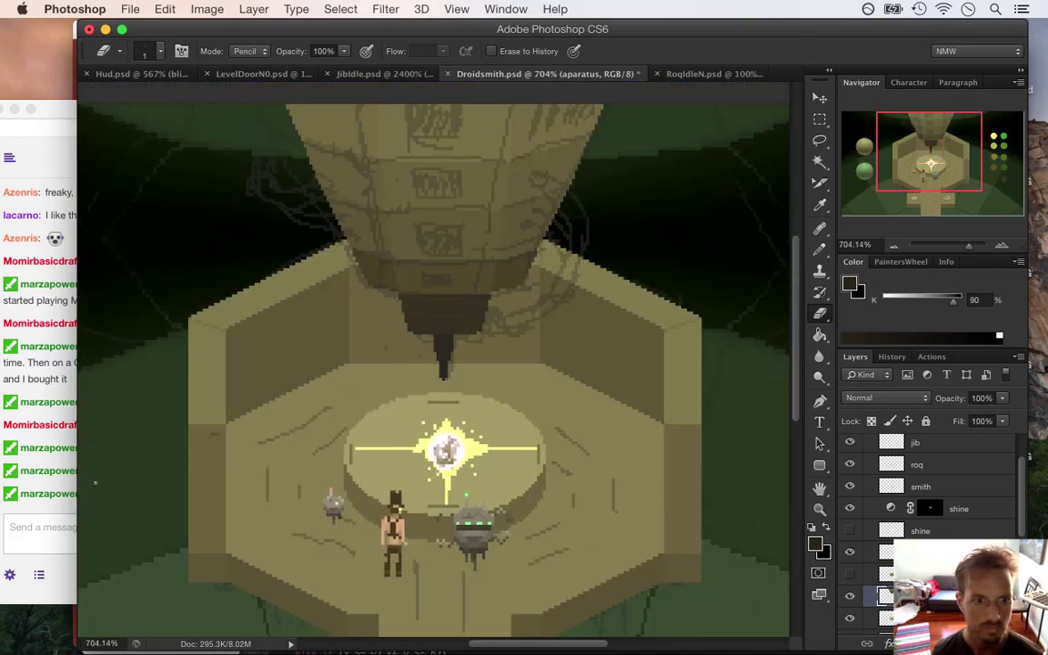
Step: Switch to the Twitch chat in Safari to read the LEGO comments, and return to Photoshop
click(65, 526)
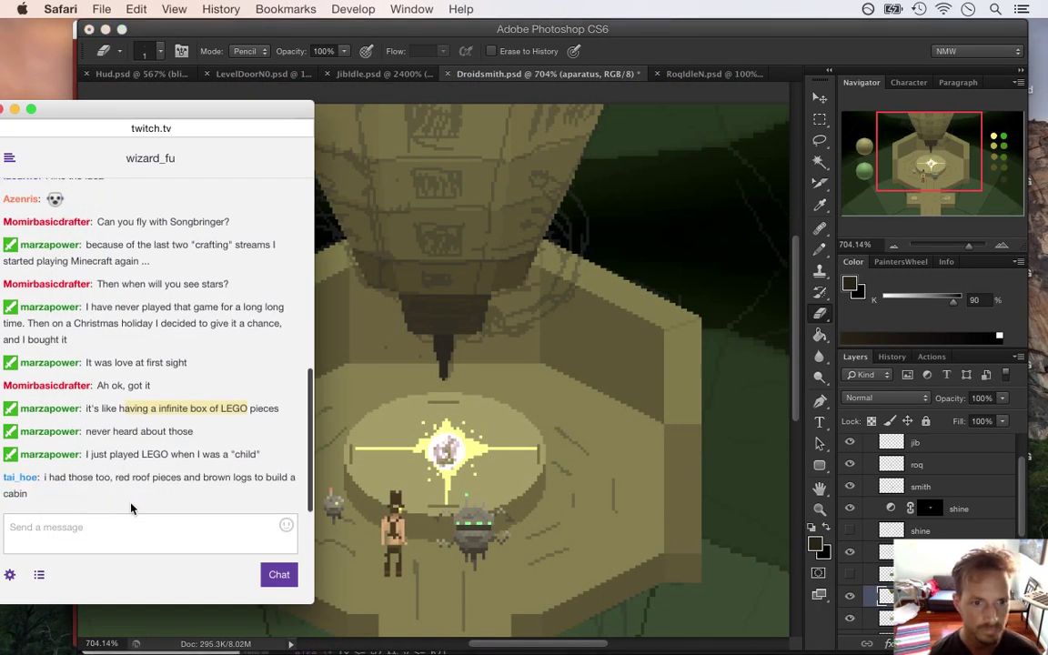
triple_click(141, 433)
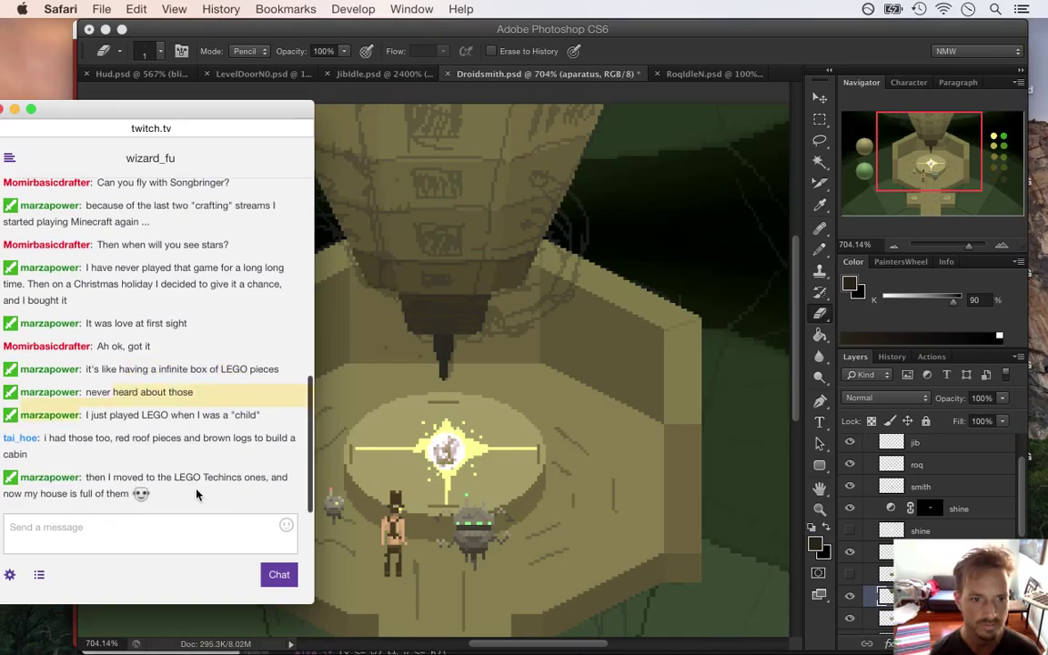
drag(115, 437, 156, 455)
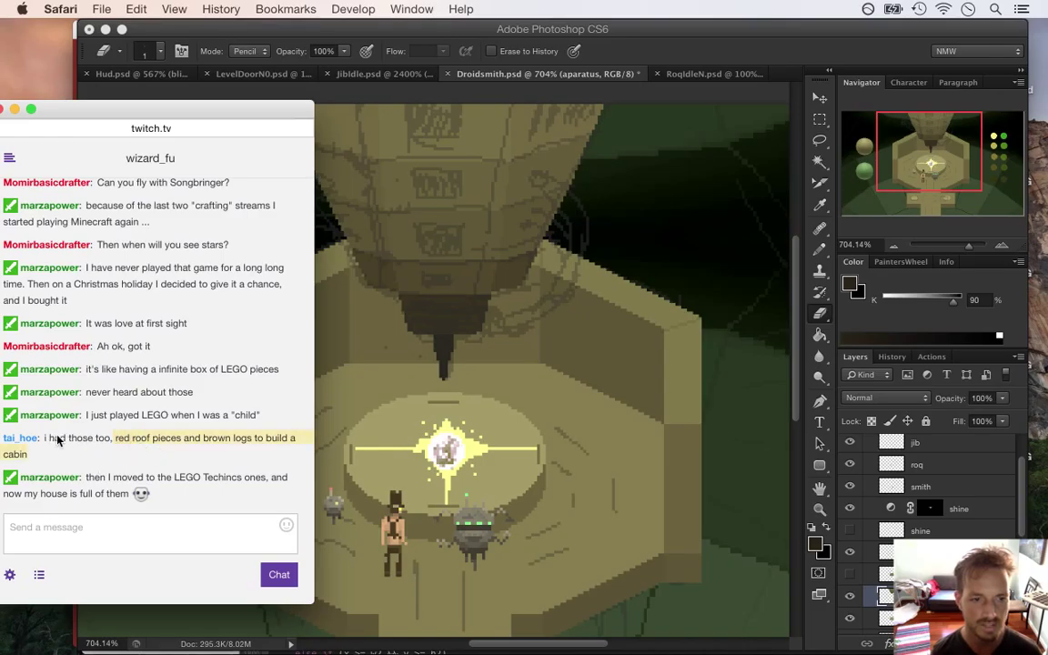
drag(113, 477, 188, 478)
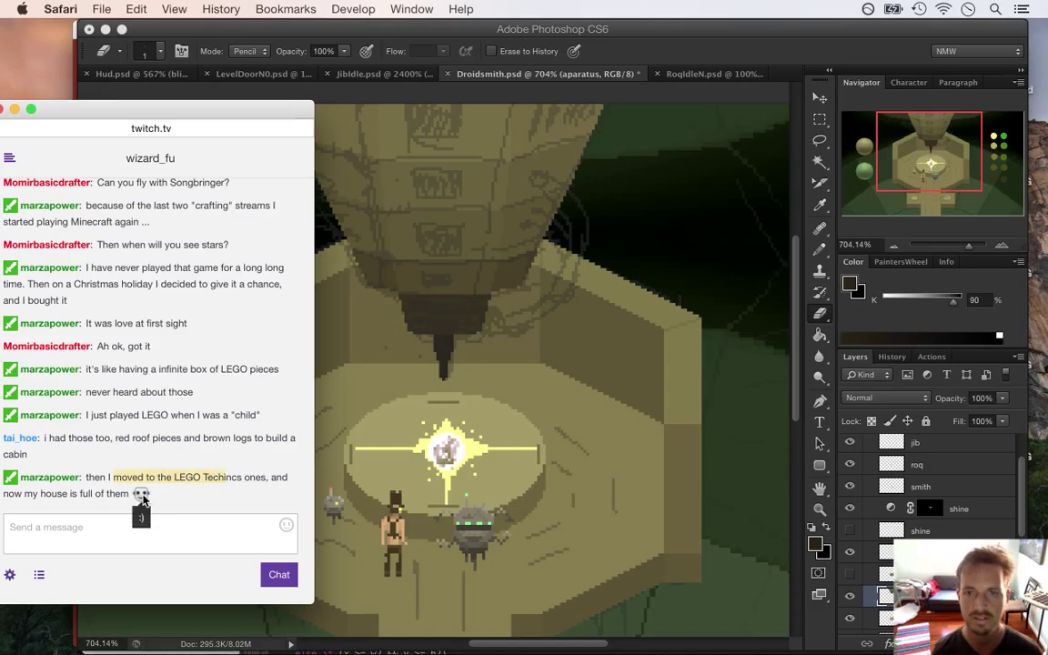
click(679, 51)
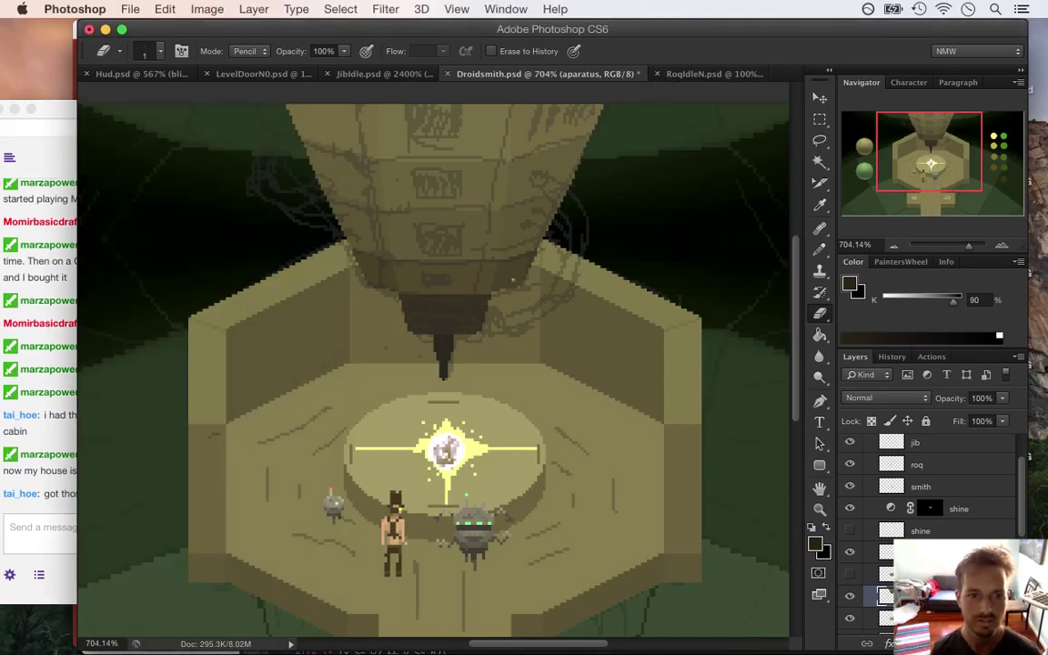
click(70, 499)
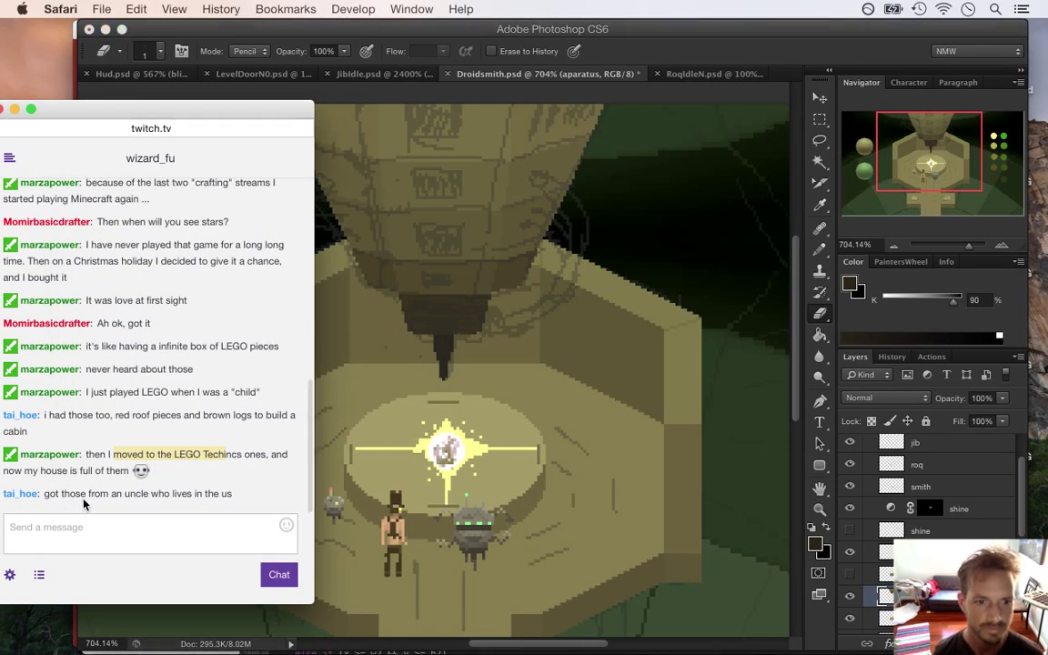
drag(84, 494, 141, 495)
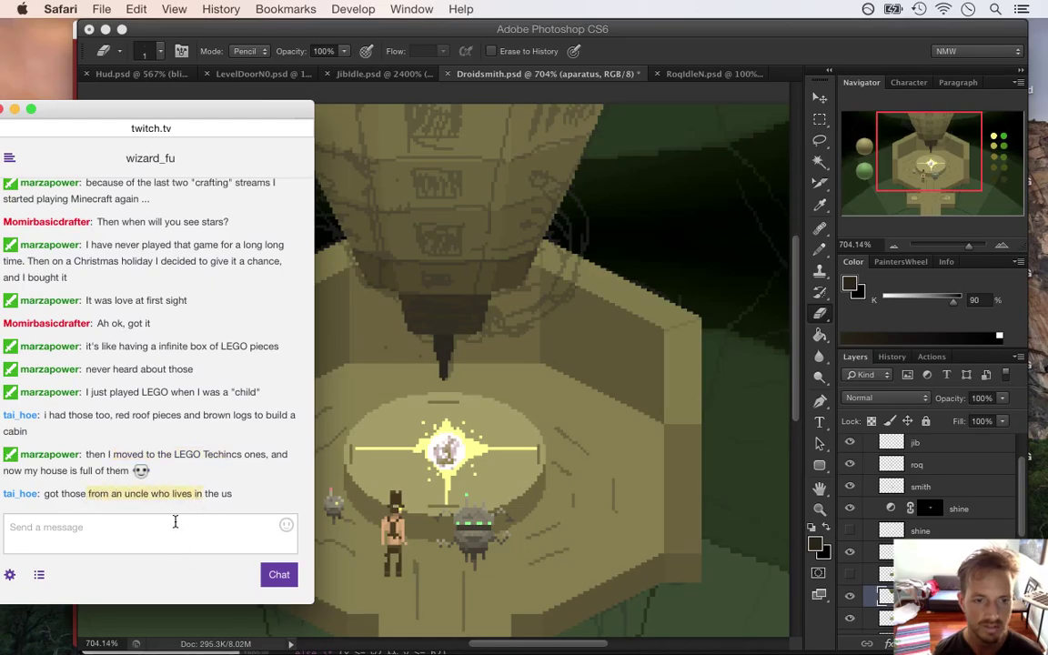
click(678, 38)
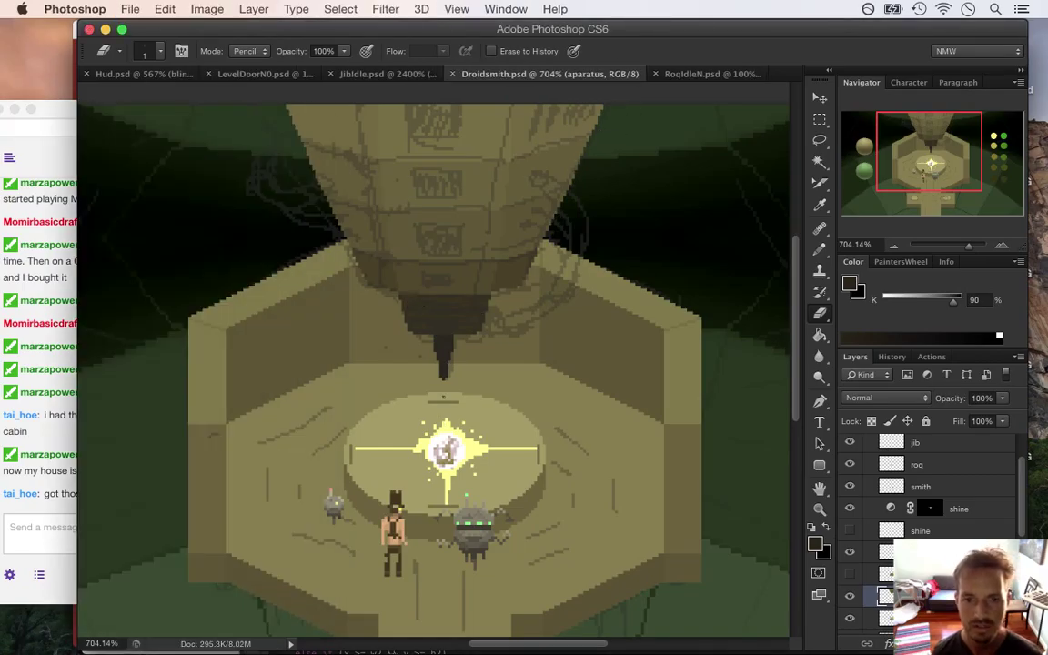
Step: Toggle the sketch copy layer's visibility to compare the clean apparatus with the sketch, leaving the layer shown
drag(440, 376, 447, 440)
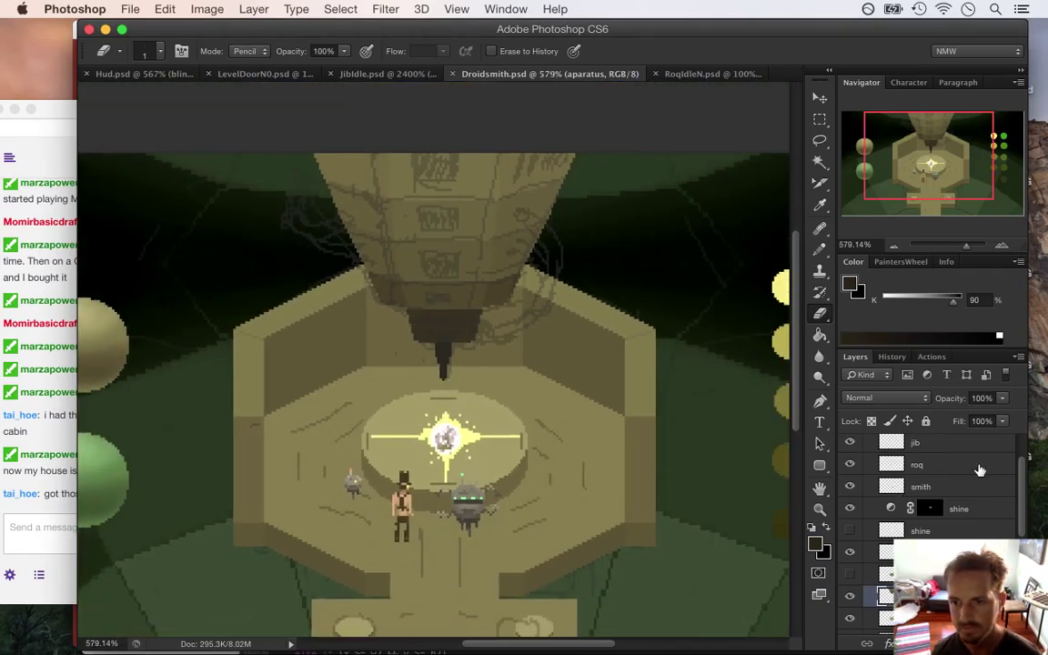
scroll(846, 455, up, 2)
click(850, 446)
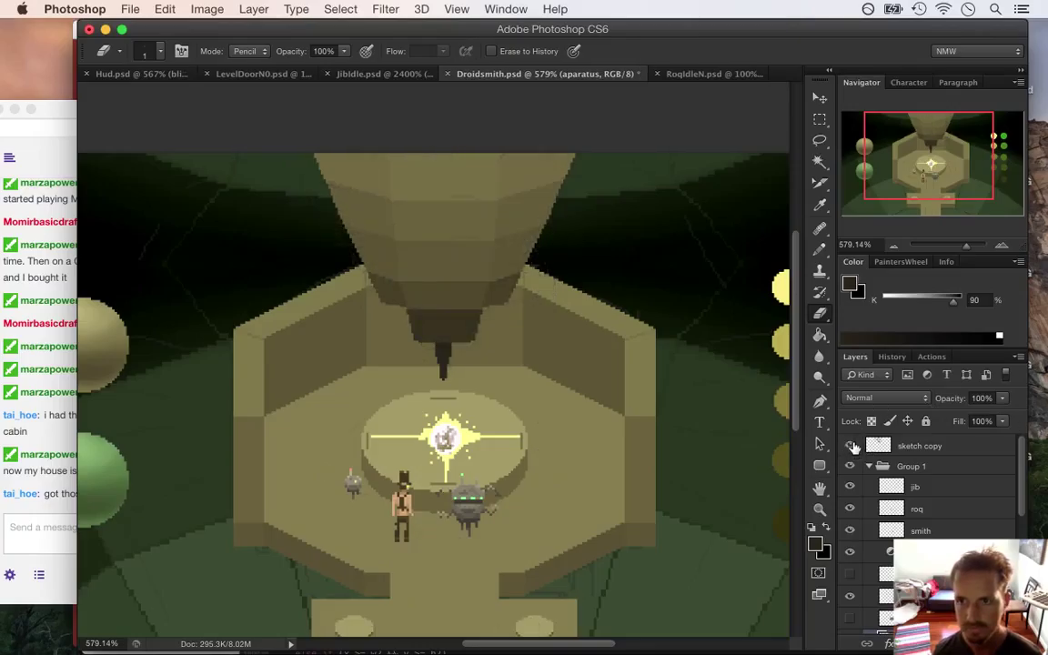
click(852, 447)
click(851, 446)
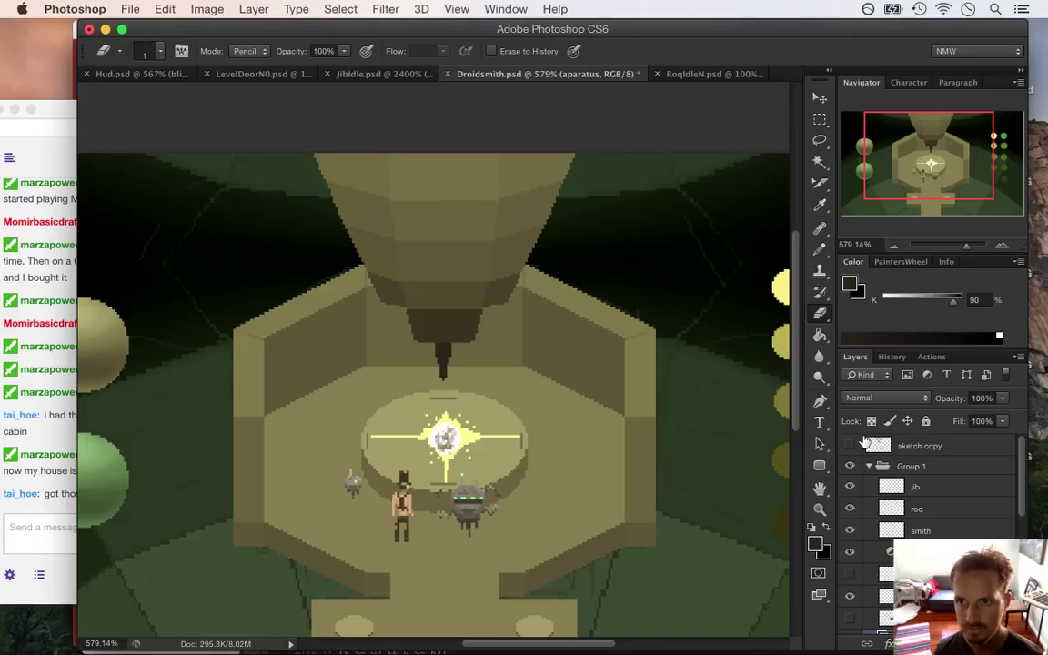
click(856, 442)
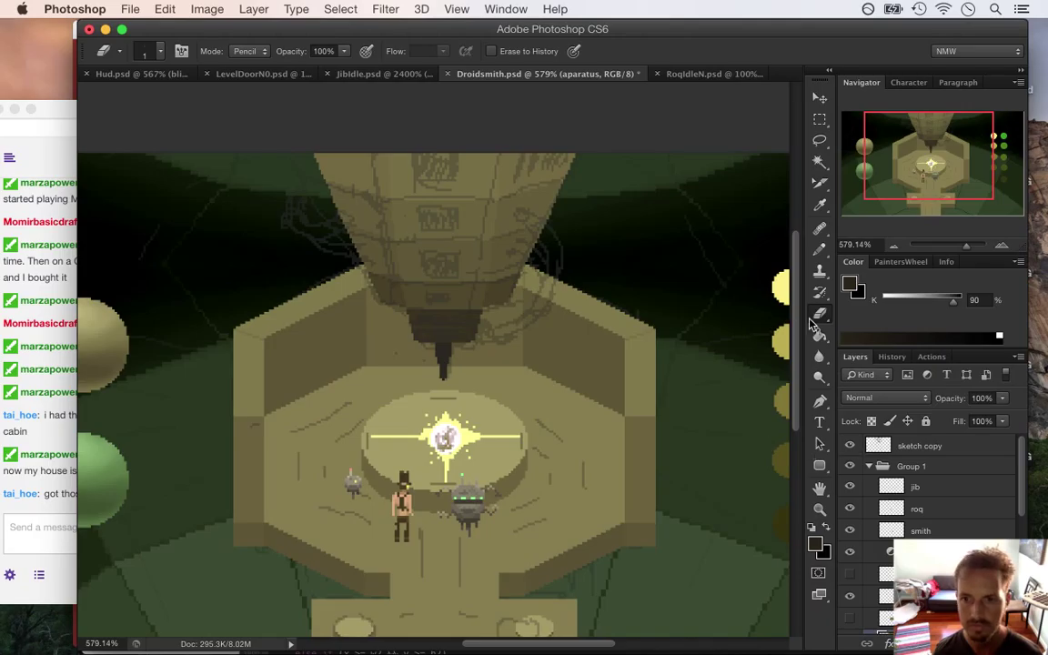
Step: Create a layer named hoses above the aparatus layer and stamp a 6-pixel dark round dot on the column's upper-right sketched hose socket
scroll(546, 309, up, 3)
drag(494, 329, 548, 323)
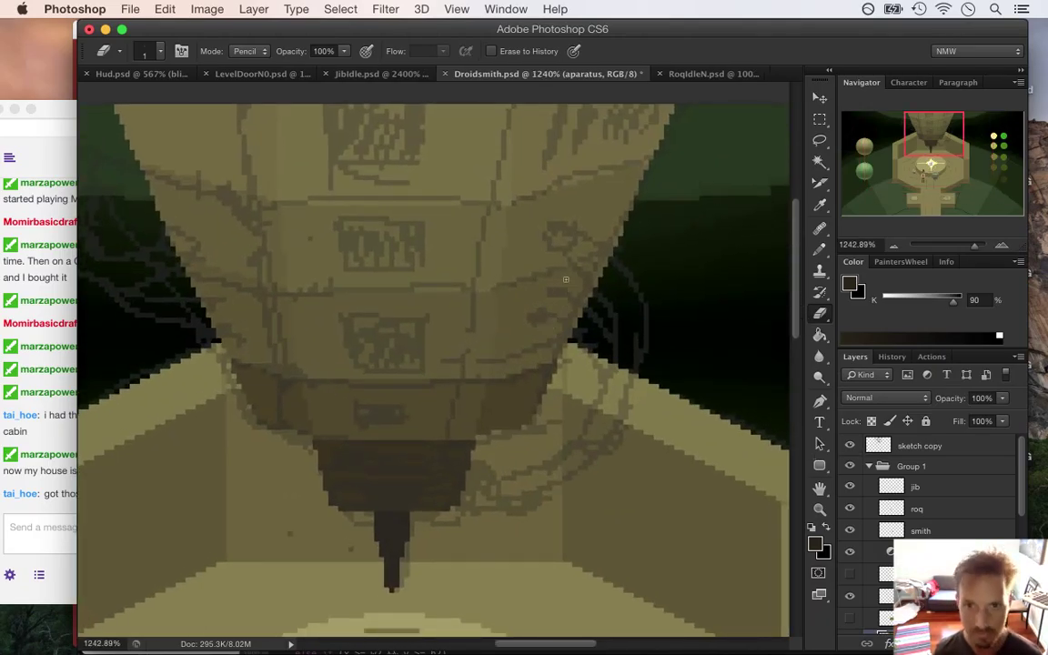
key(b)
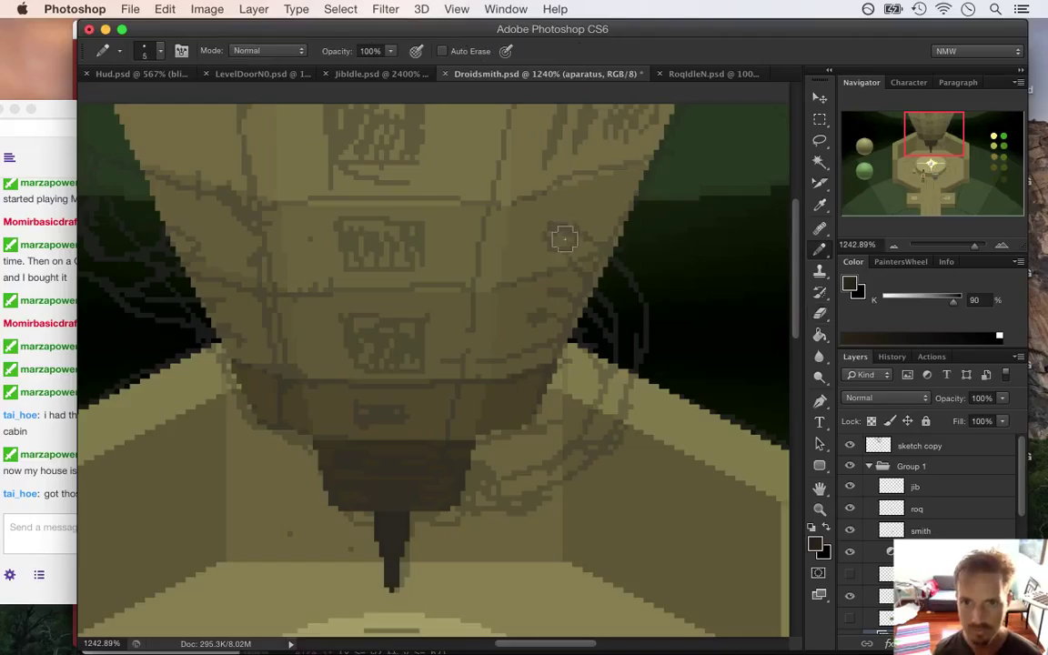
drag(1029, 490, 1021, 516)
key(alt+bracketleft)
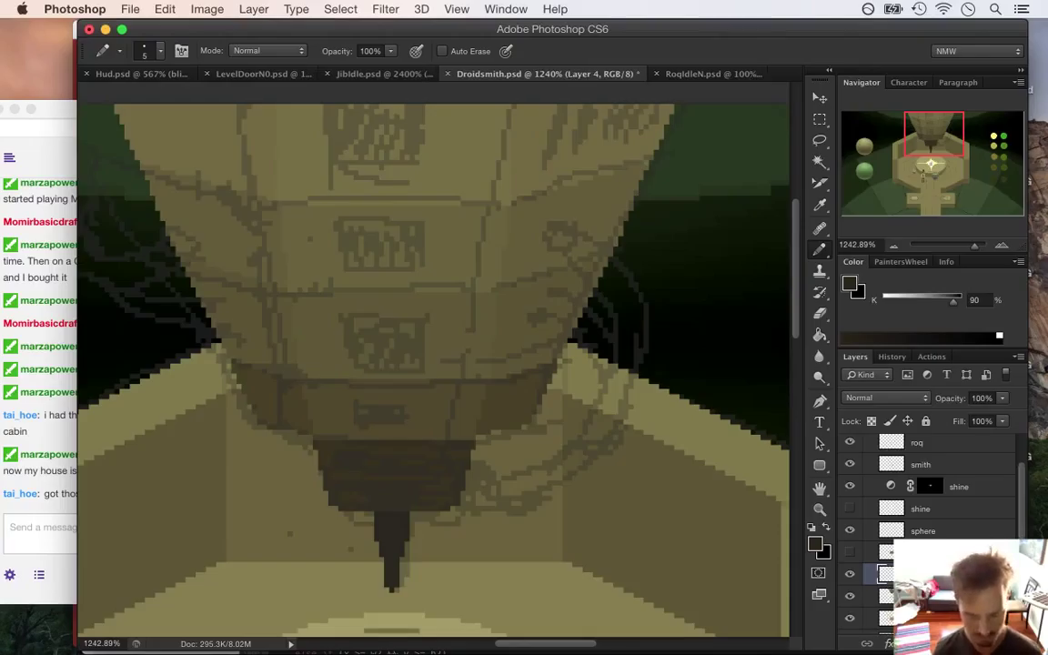
key(alt+bracketleft)
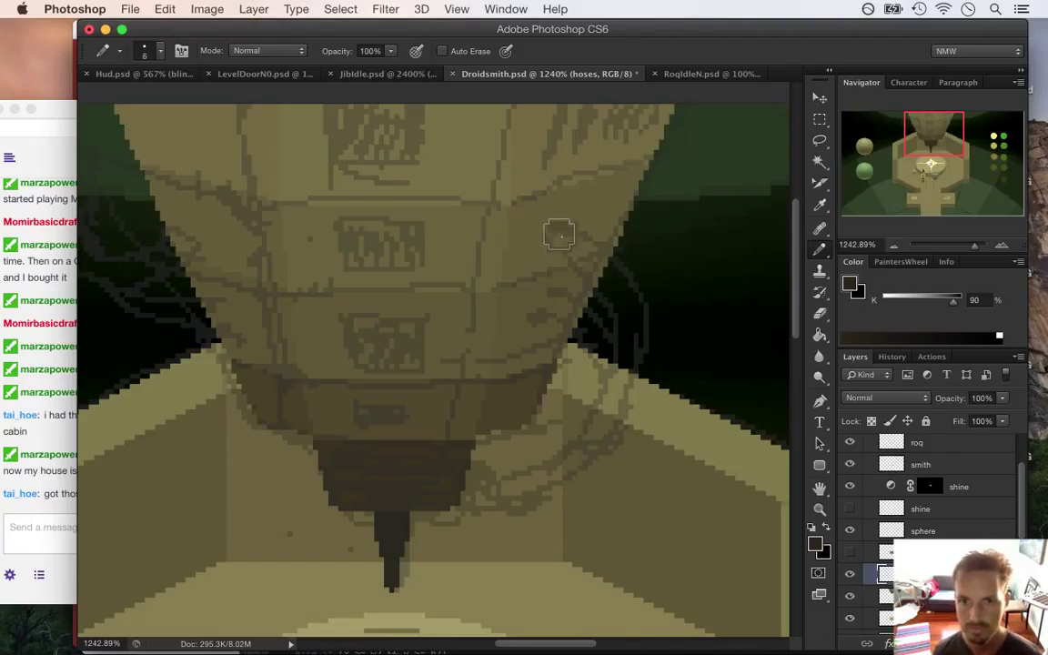
click(557, 234)
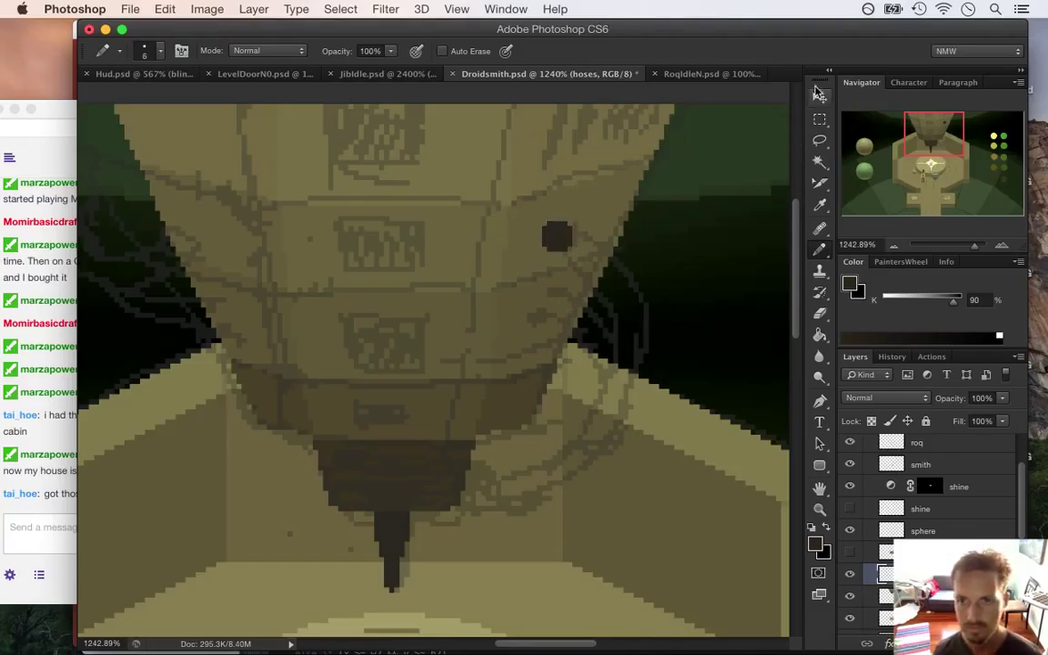
Step: Select the dark round dot, narrow it horizontally to 90.91% width, and hide the pixel grid
key(v)
key(m)
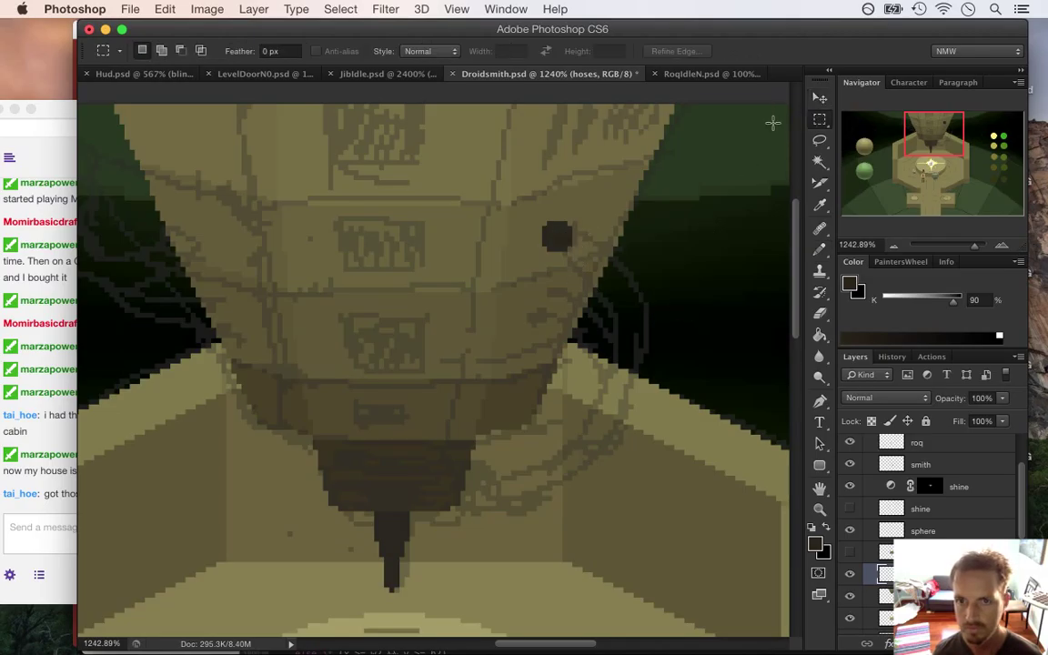
mouse_move(523, 214)
mouse_down()
mouse_move(567, 247)
mouse_move(582, 237)
mouse_up()
key(v)
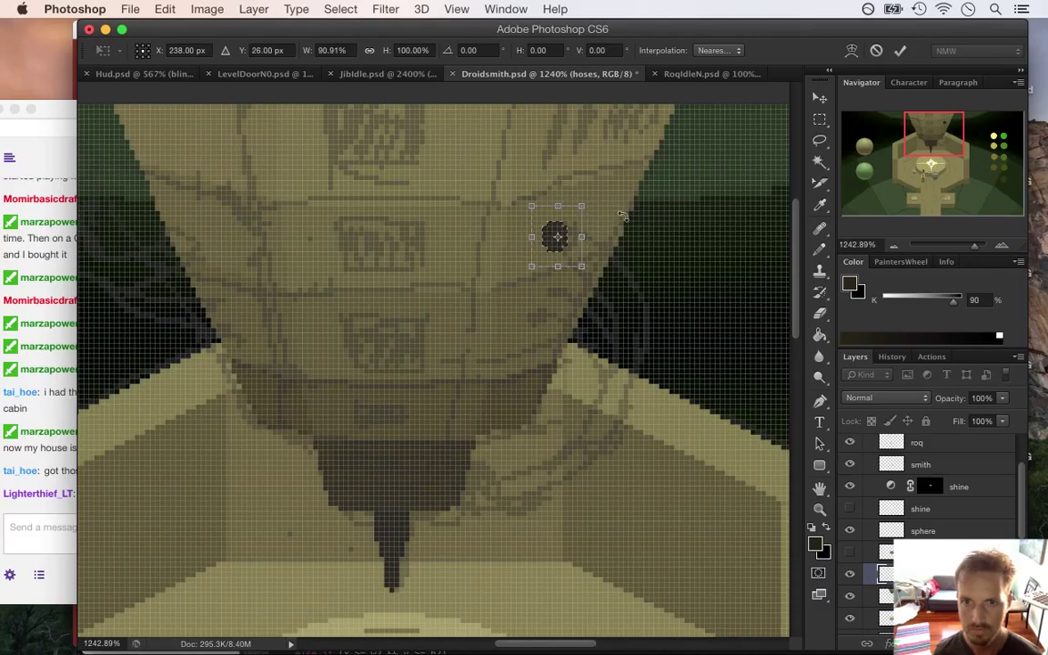
click(901, 51)
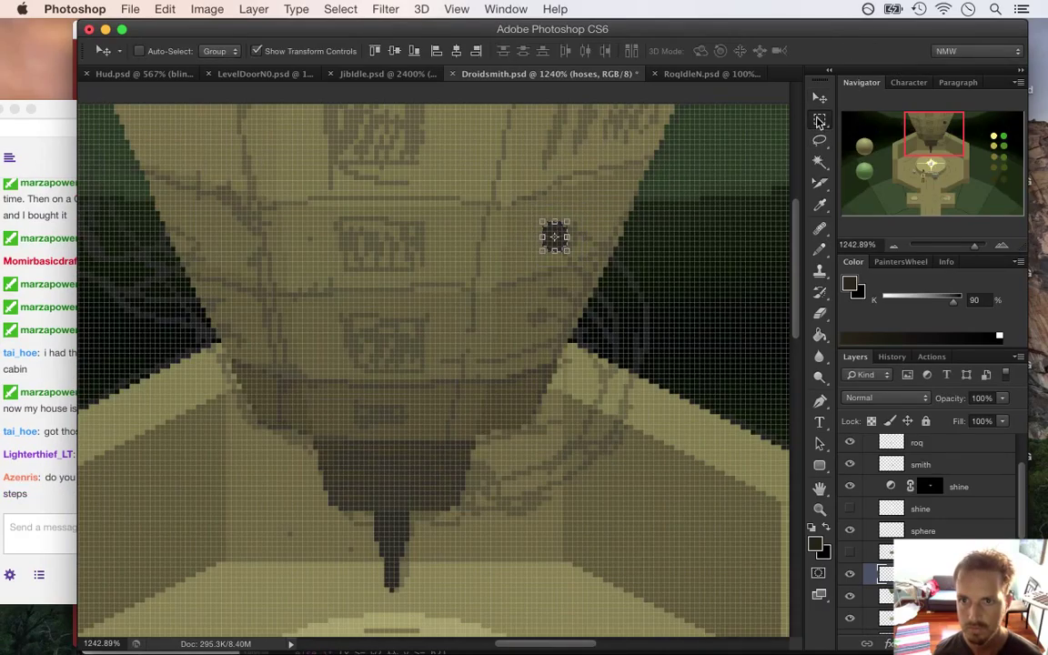
key(m)
key(super+apostrophe)
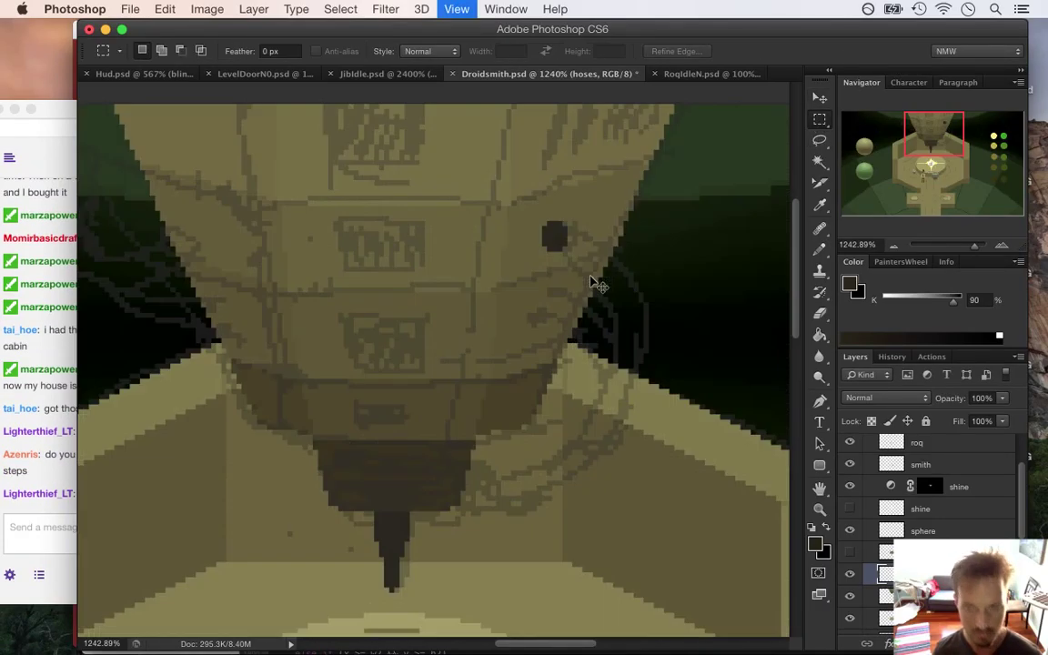
Step: Switch to the Twitch chat in Safari to read the comment on the artwork and the question about sending elapsed time or steps
click(39, 420)
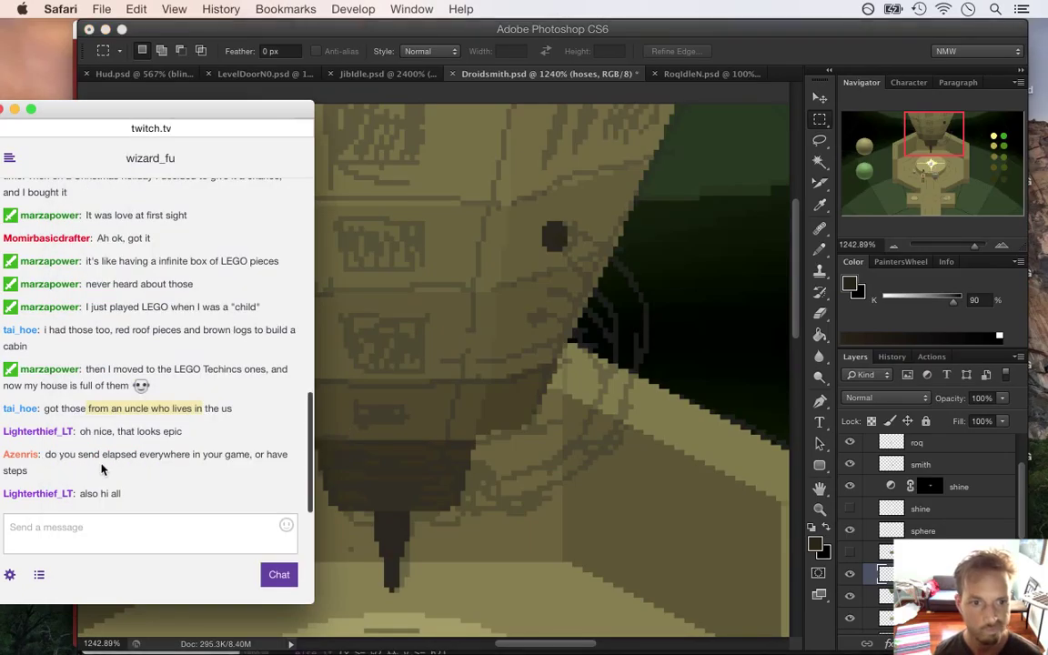
drag(94, 433, 151, 437)
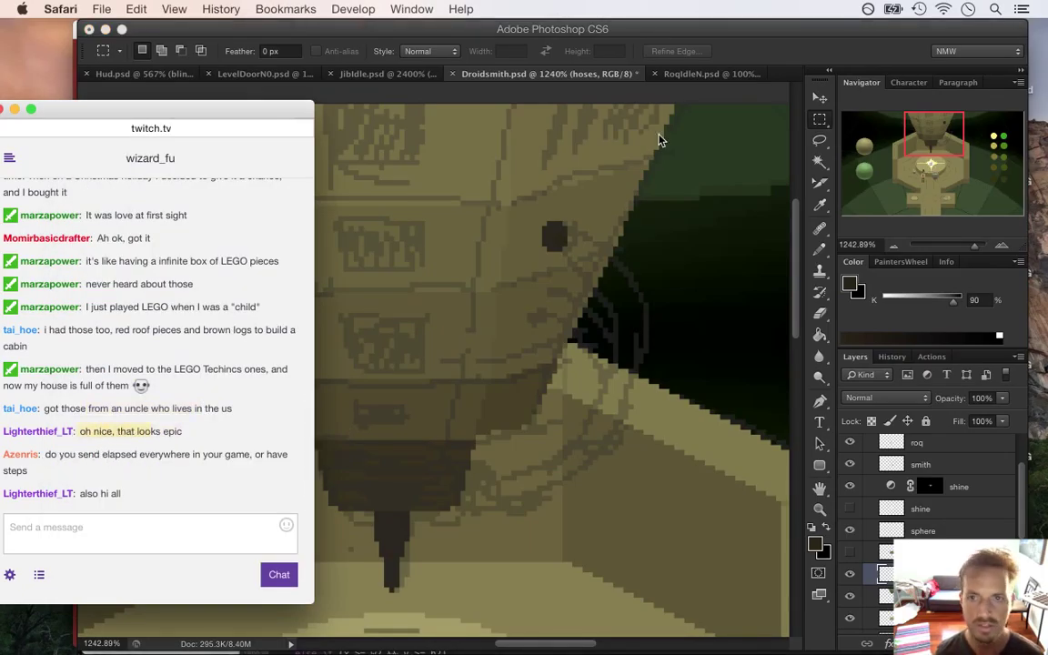
click(683, 45)
drag(438, 318, 412, 341)
click(51, 404)
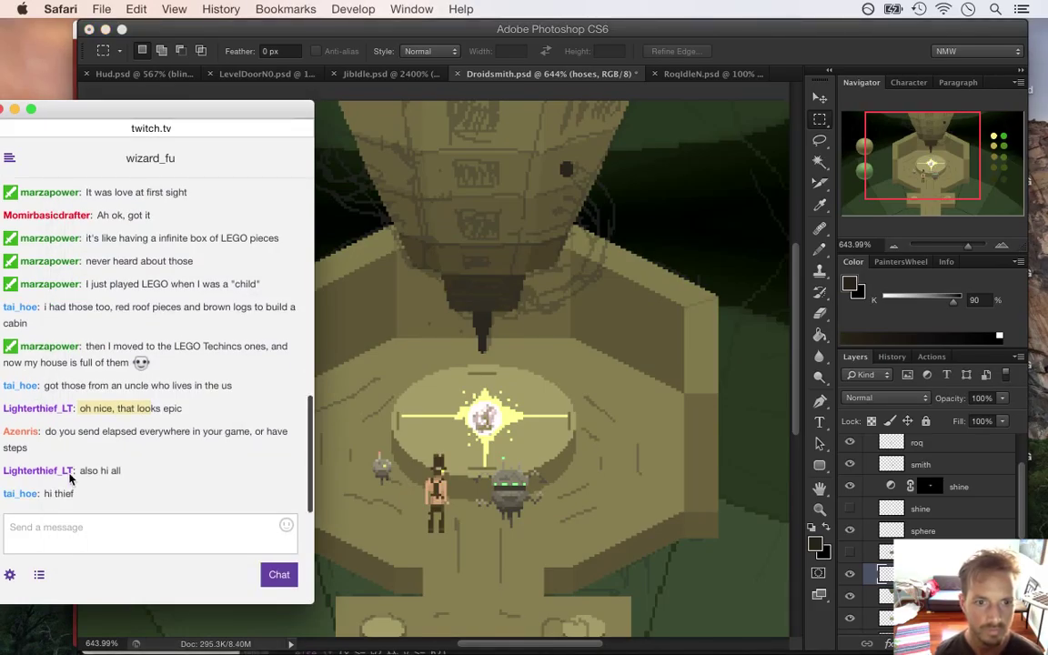
drag(99, 436, 29, 447)
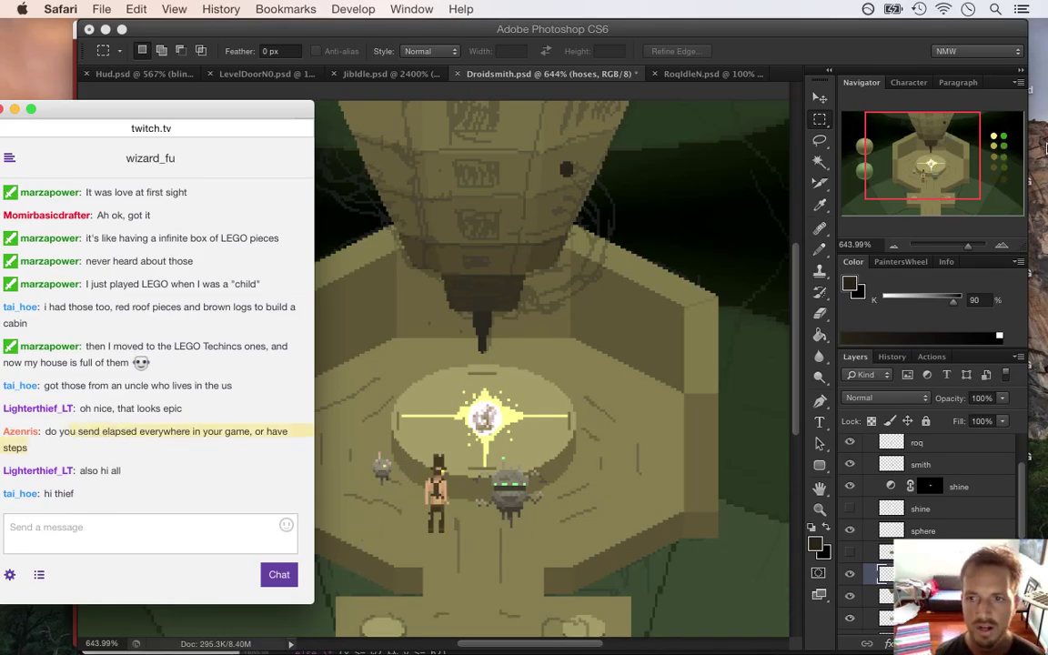
Step: Search for "fix your timestep" in a new Safari window and open the Gaffer on Games article
mouse_move(1045, 137)
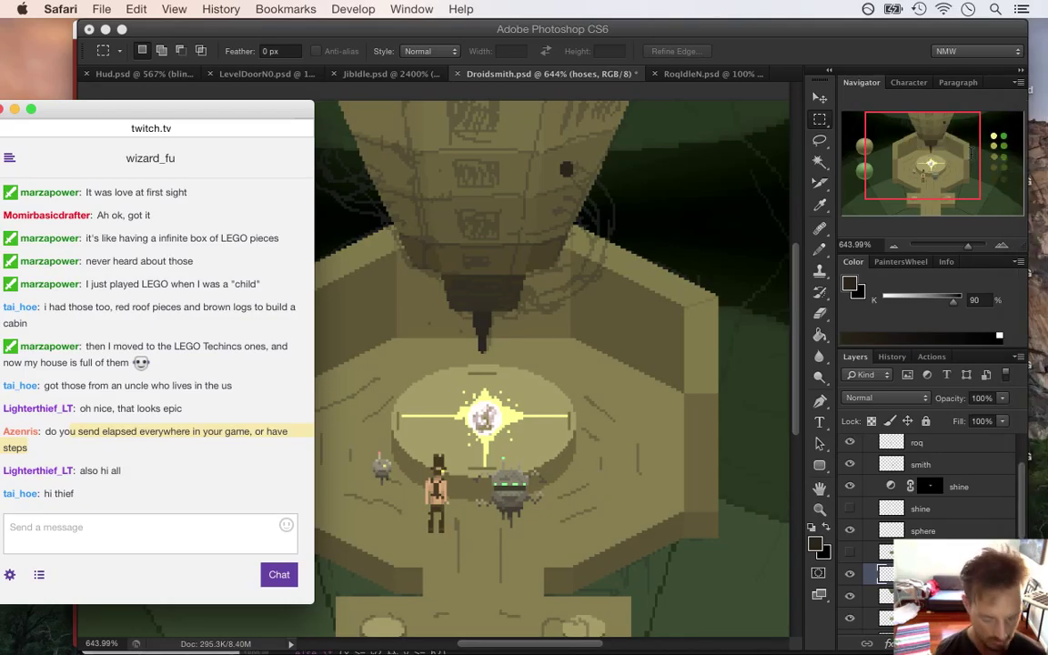
key(super+n)
text(t)
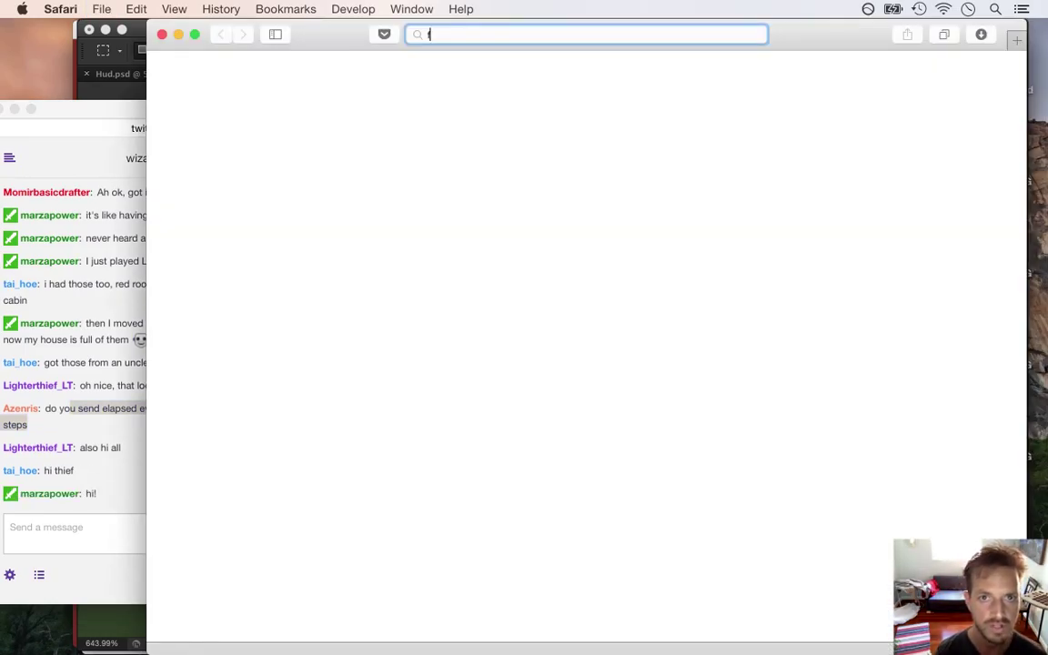
text(ix your time)
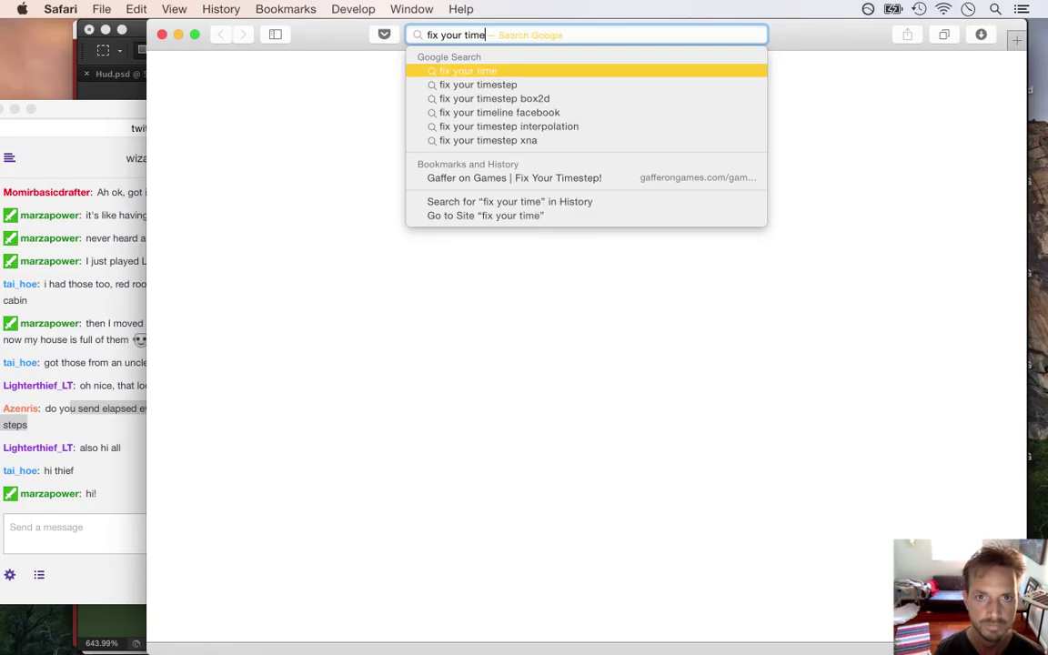
text(step)
key(Return)
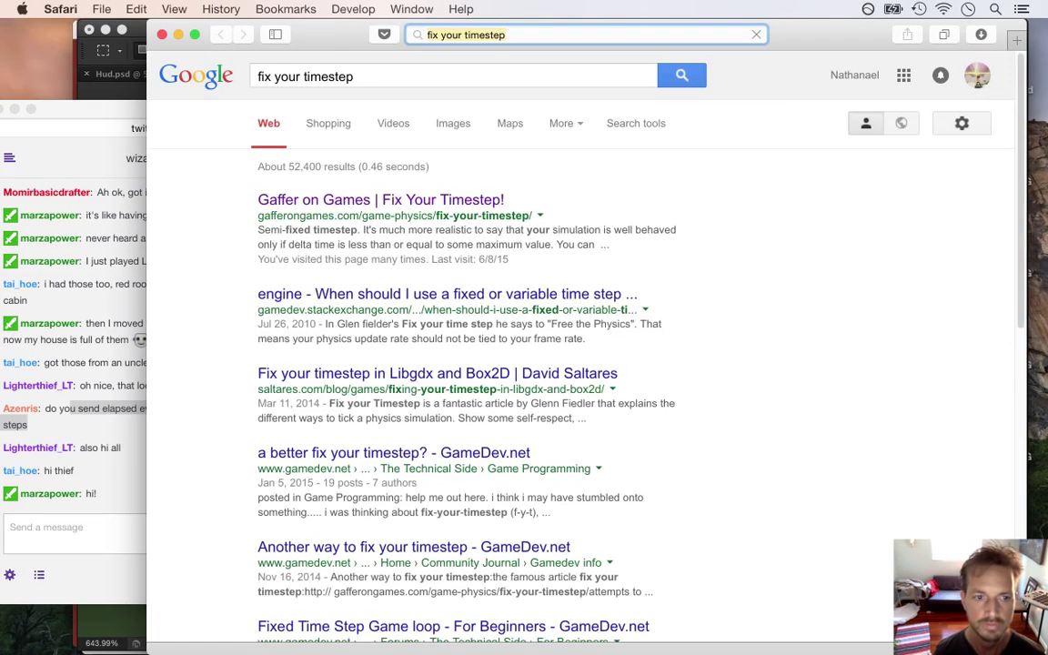
click(383, 200)
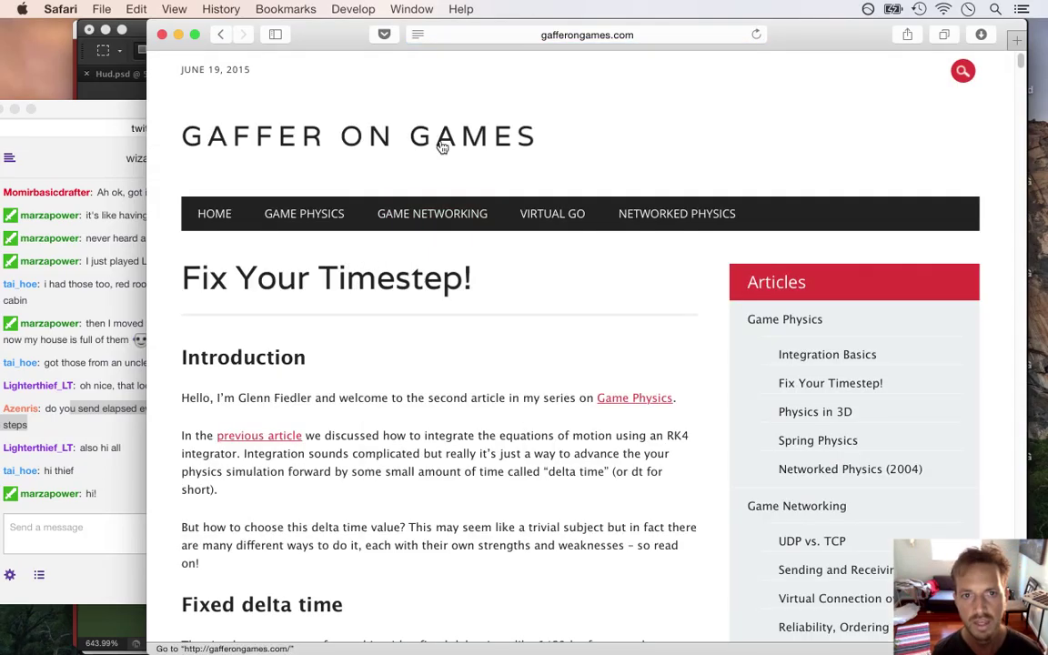
Step: Copy the Fix Your Timestep article's web address and post it in the Twitch chat
click(598, 35)
key(super+c)
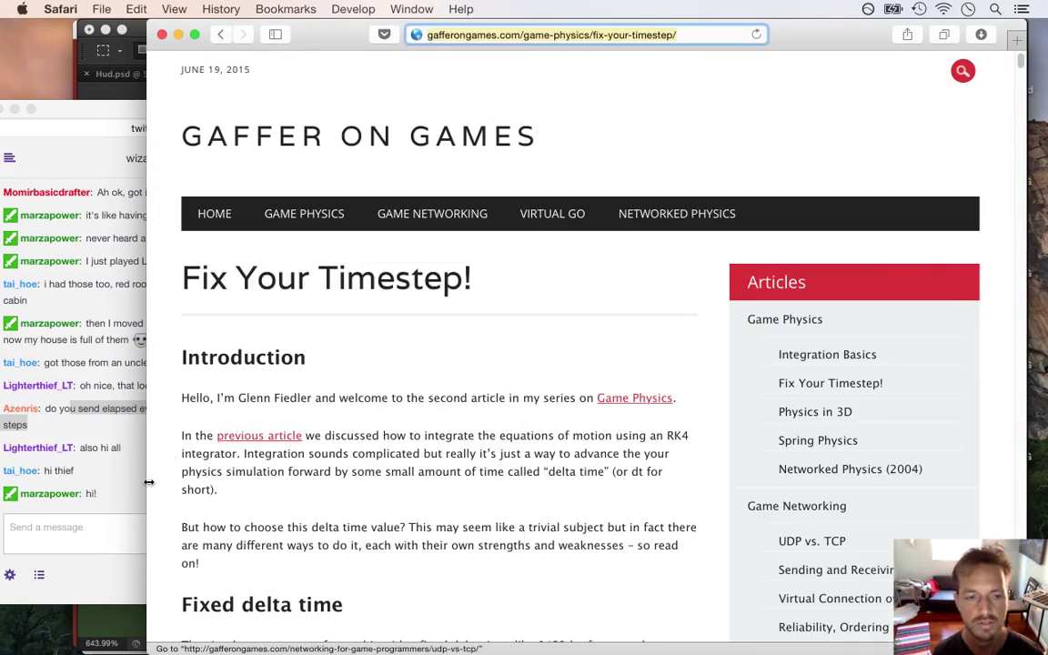
click(87, 534)
click(89, 532)
key(super+v)
key(Return)
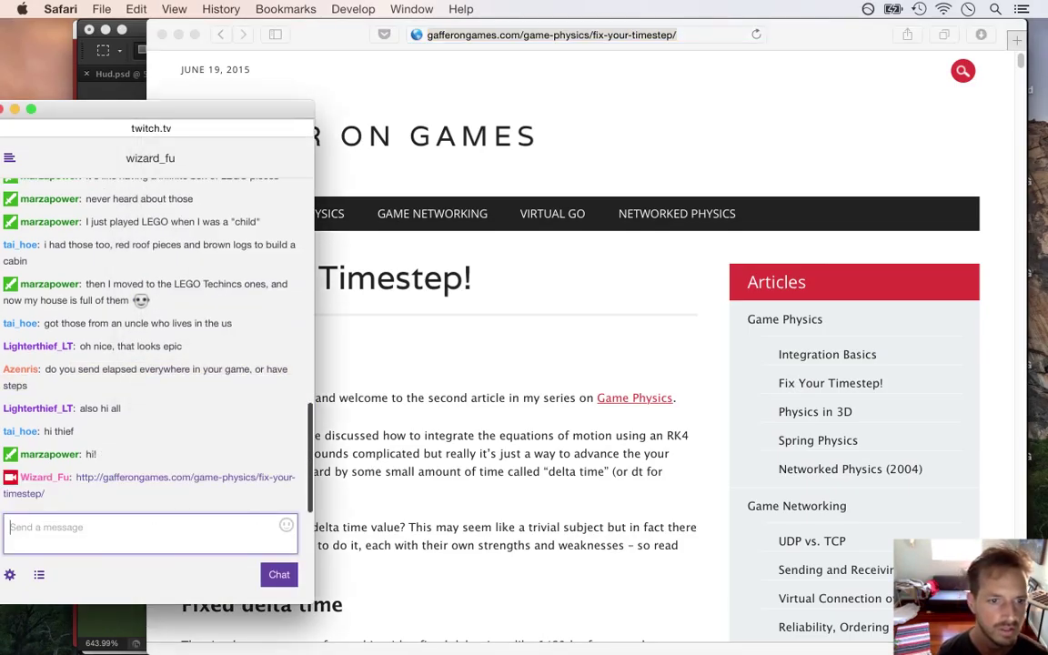
Step: Close the timestep article, check the Twitch chat for the reply, and switch back to Photoshop
click(567, 248)
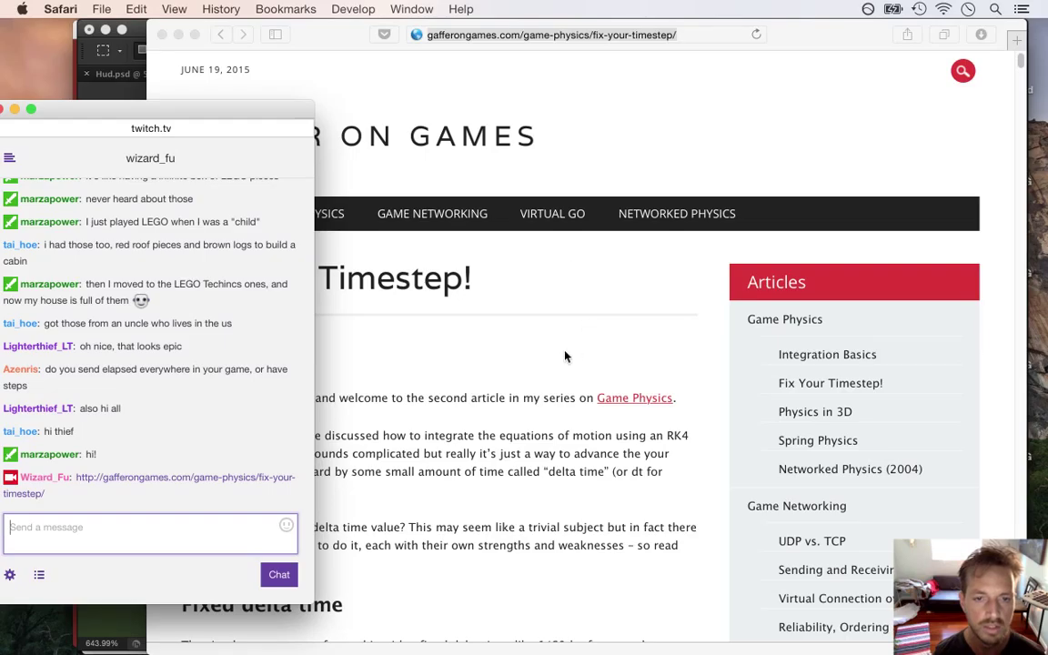
click(424, 383)
key(super+w)
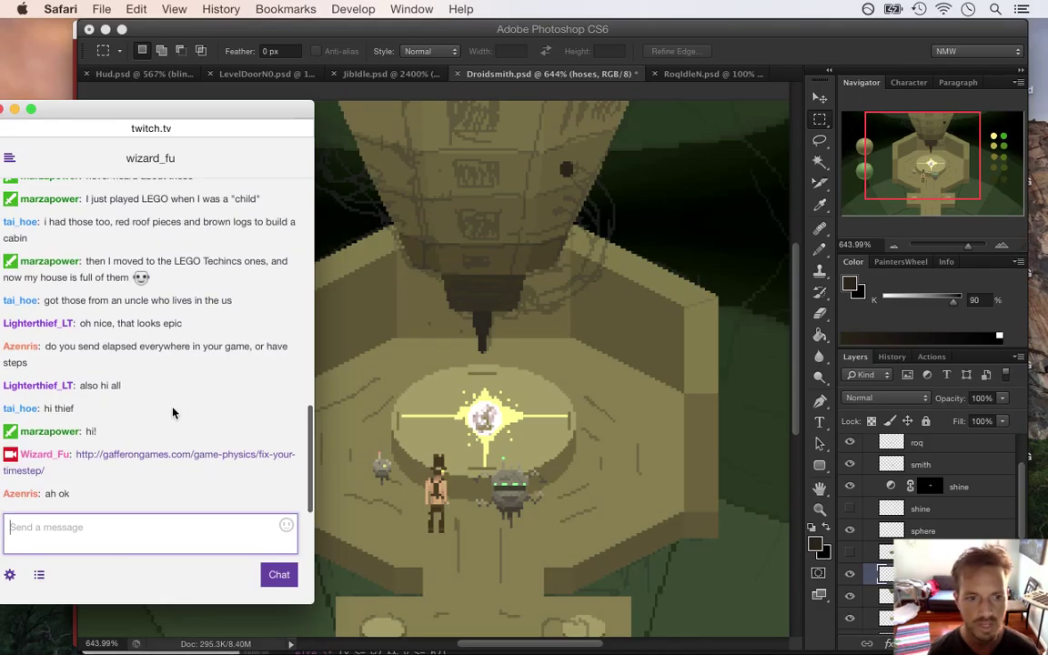
click(64, 497)
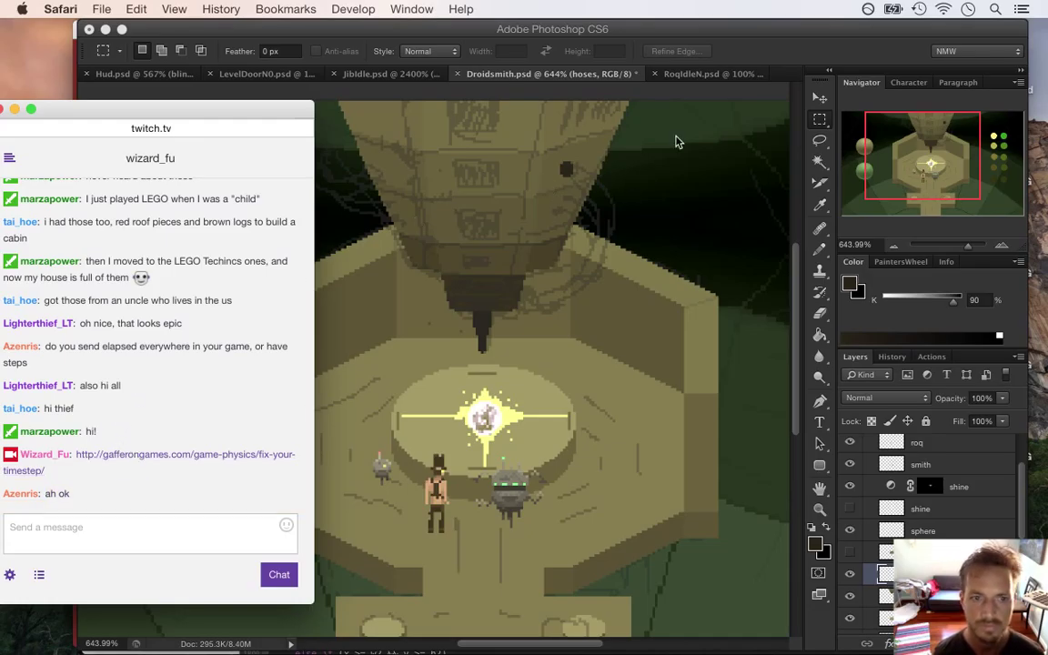
click(793, 43)
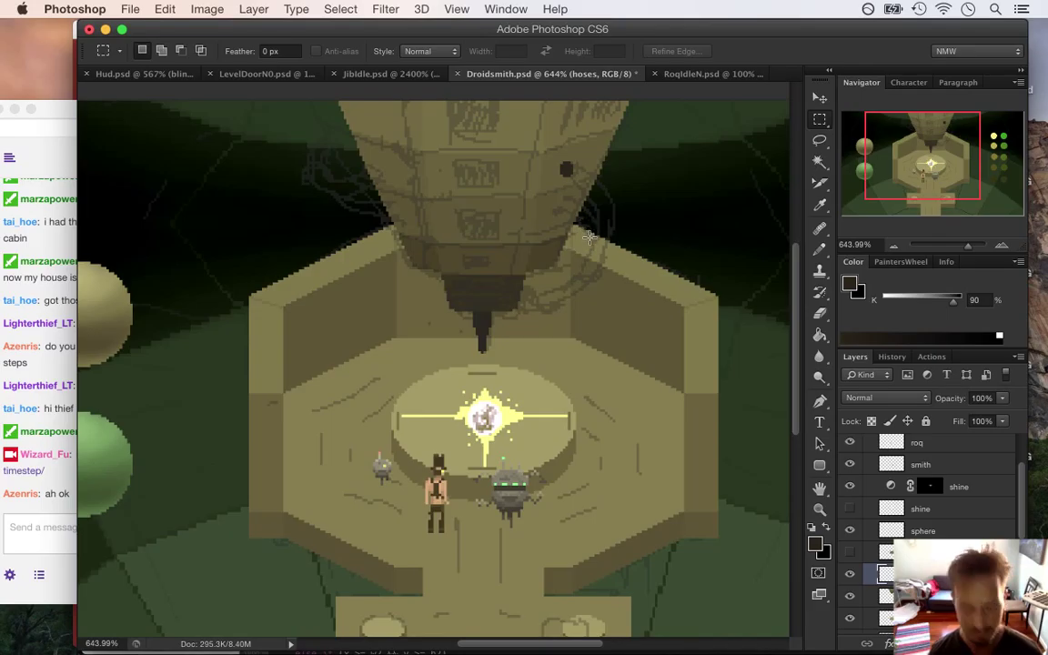
Step: Draw the hose's inner edge with a 1-pixel pencil from the dark dot along the sketched curve to the tip socket, undoing the stray last mark
key(ctrl+space)
drag(590, 210, 616, 231)
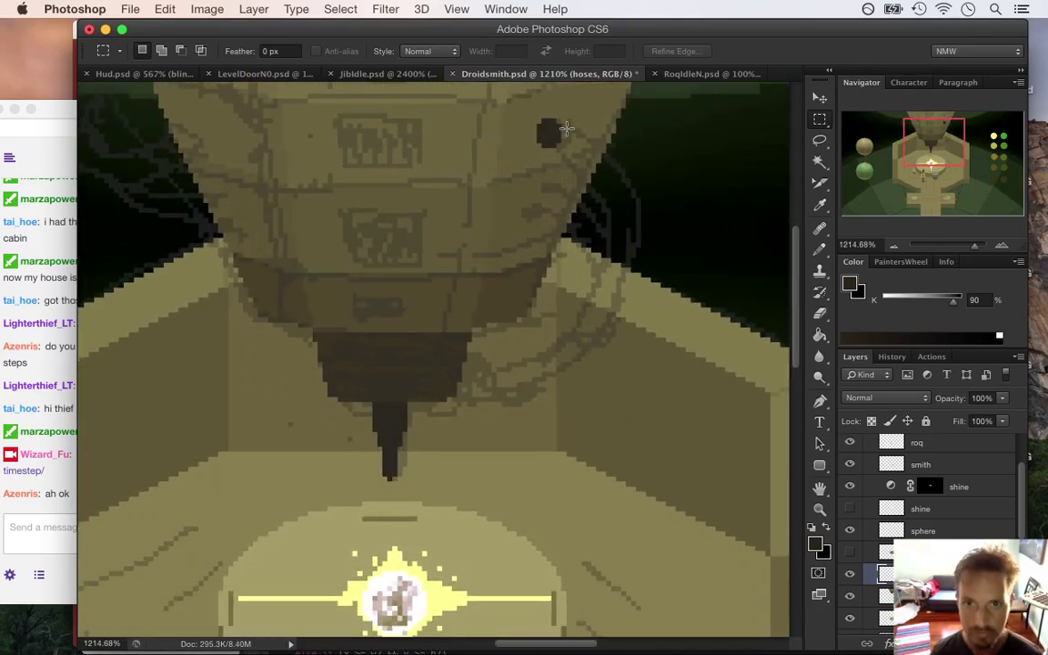
key(b)
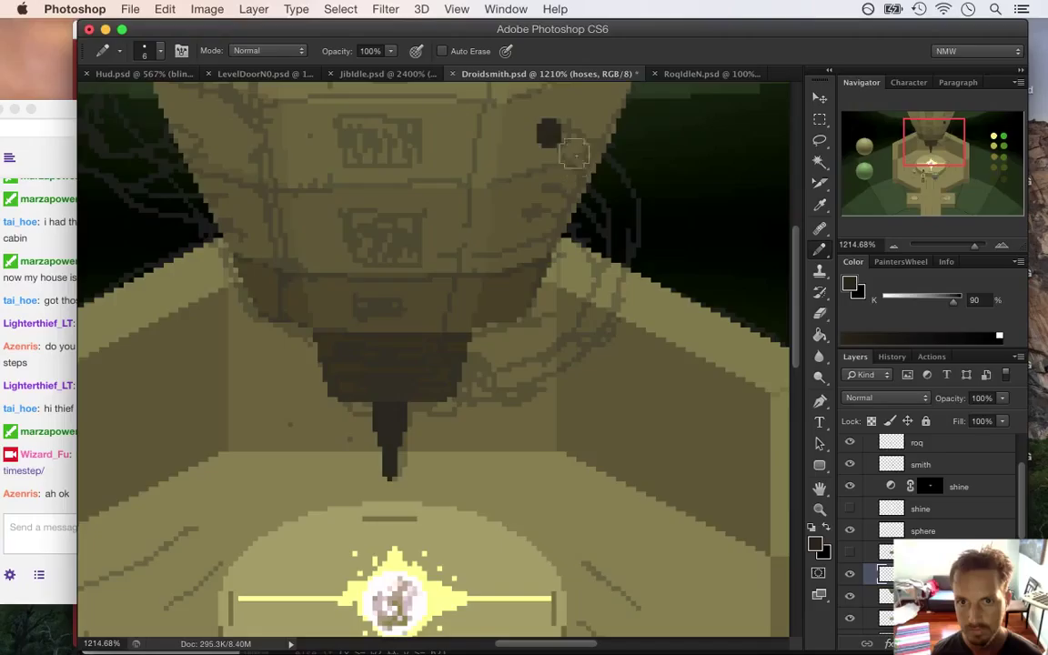
key(bracketleft)
key(bracketleft)
key(bracketleft)
key(bracketleft)
key(bracketleft)
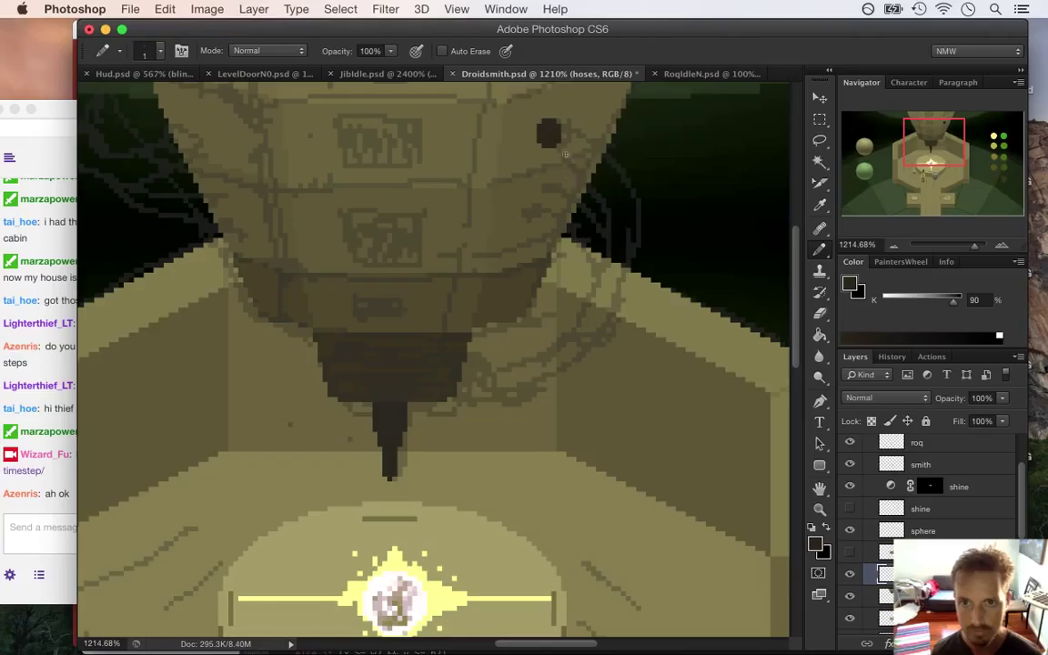
drag(557, 149, 592, 178)
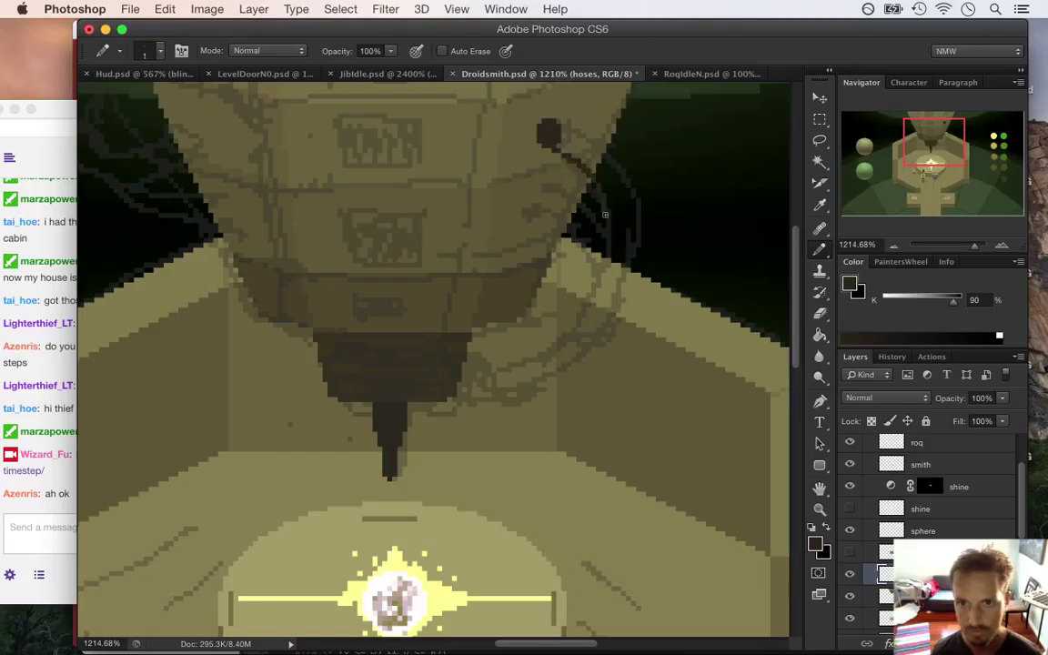
mouse_move(599, 272)
mouse_down()
mouse_move(591, 301)
mouse_move(527, 363)
mouse_up()
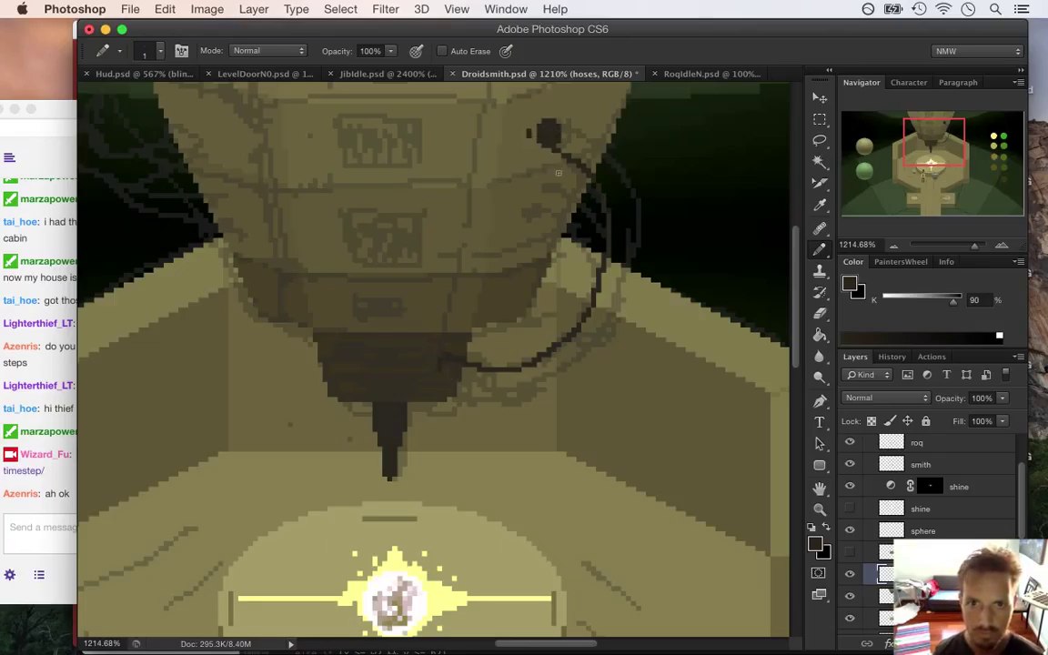
key(super+z)
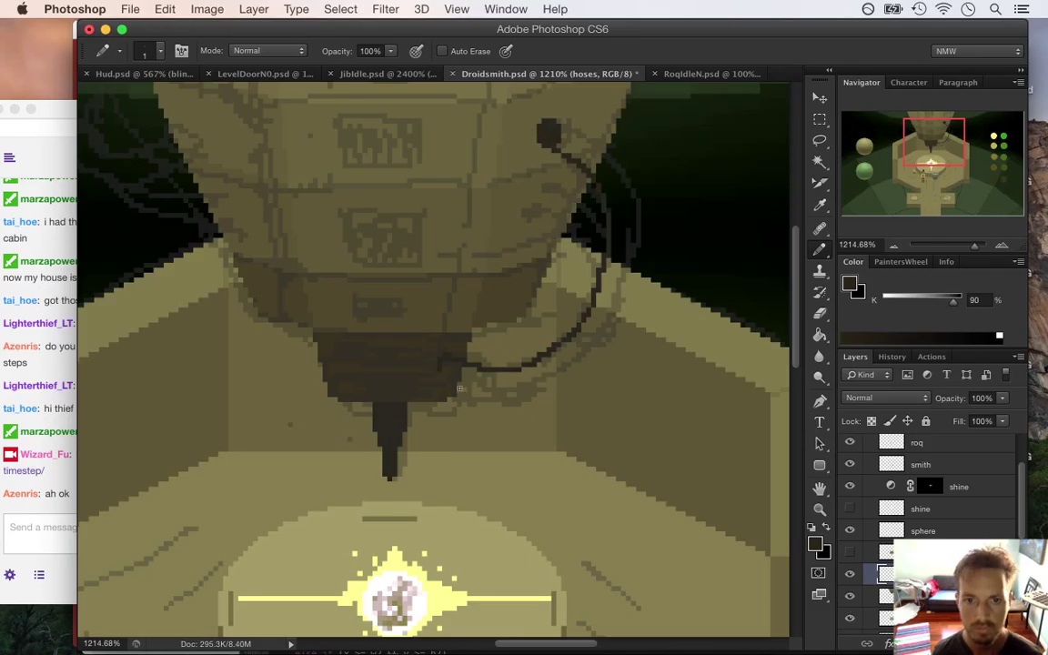
Step: Try to draw the hose's second edge outward from beneath the tip socket
scroll(452, 363, up, 5)
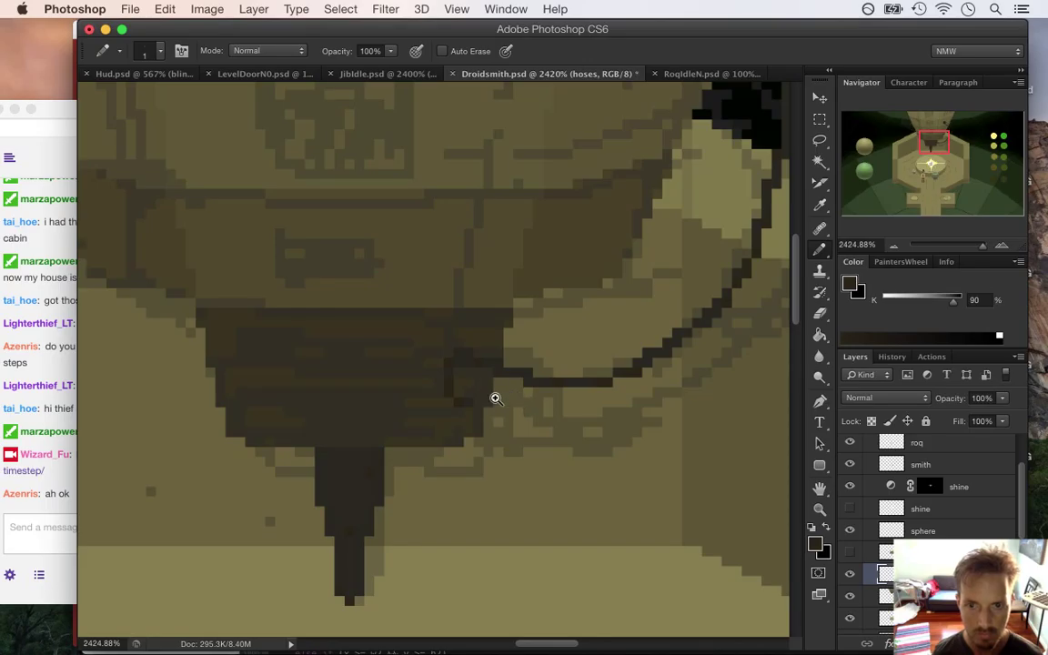
scroll(517, 403, down, 5)
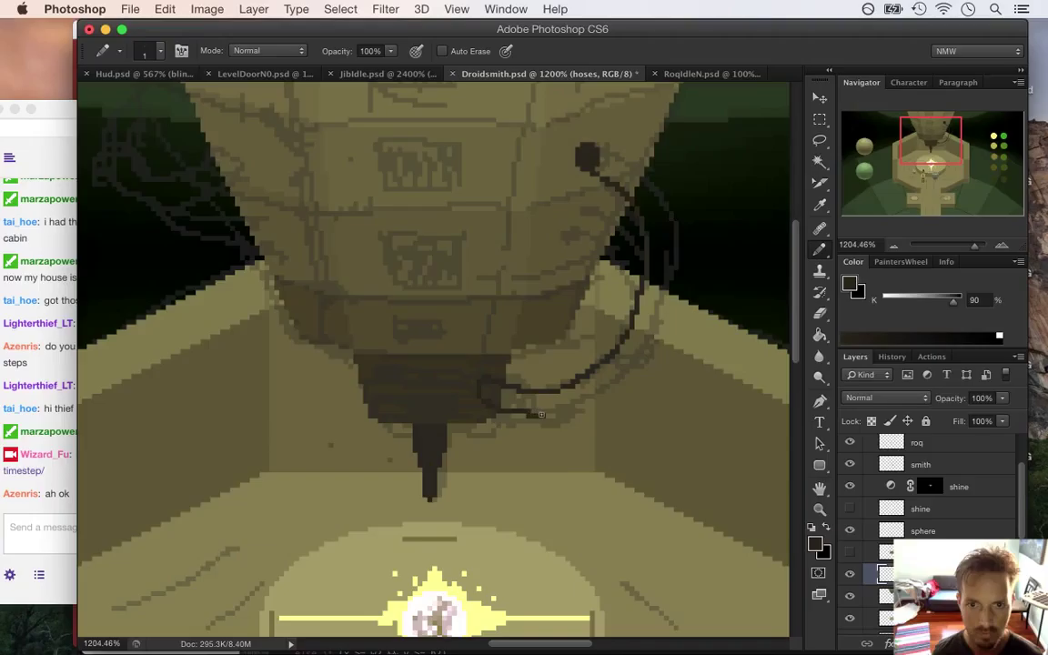
key(super+z)
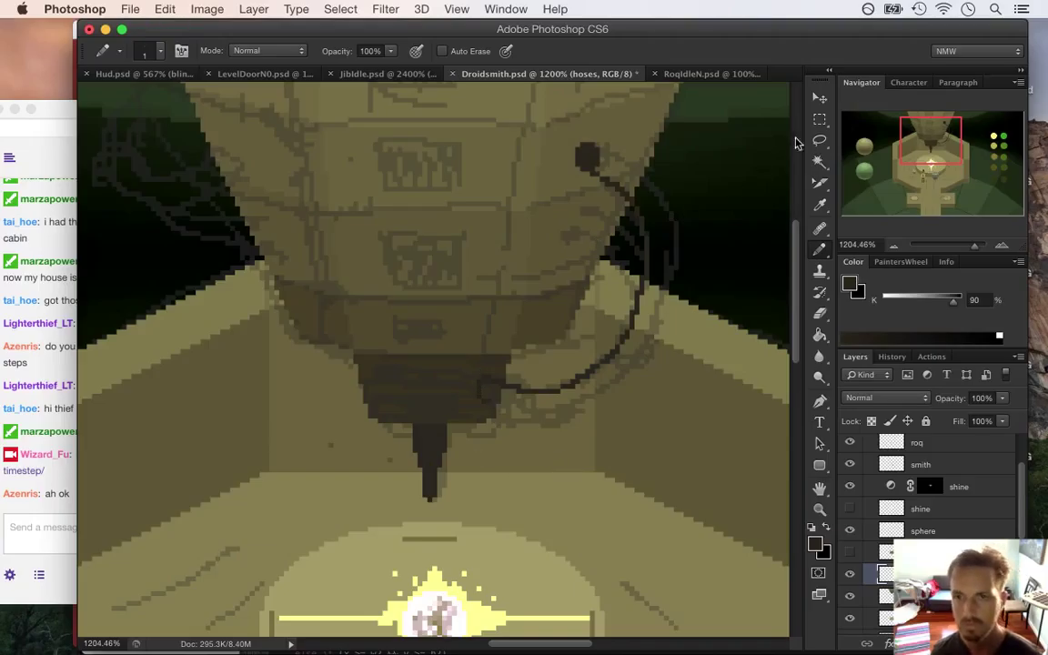
Step: Try to lasso the drawn hose line and offset it a few pixels up and outward as the second edge
click(821, 141)
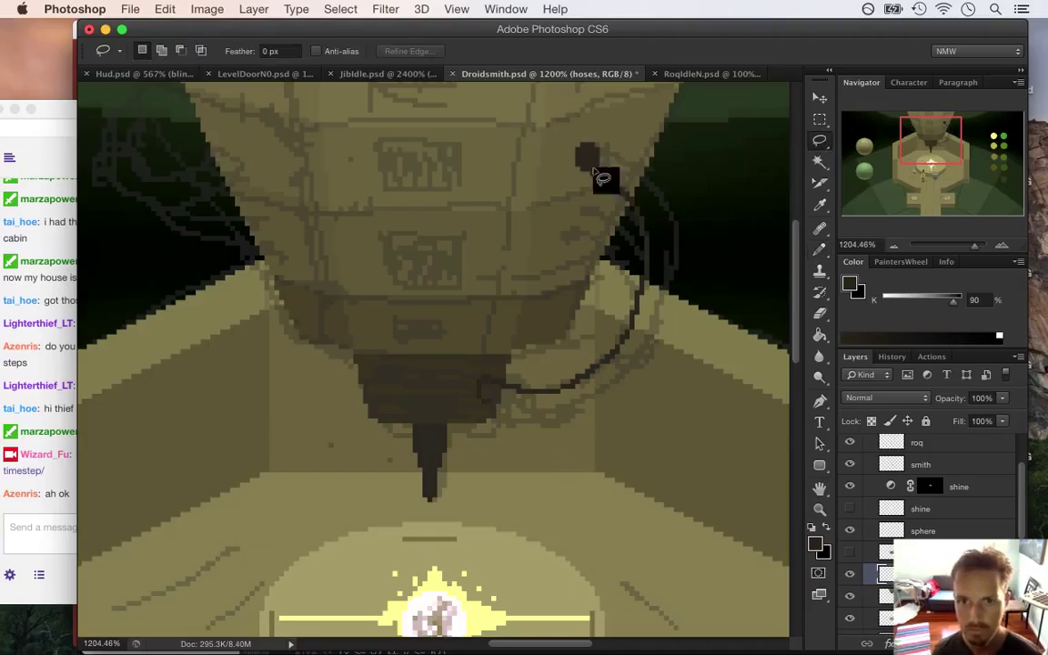
mouse_move(583, 180)
mouse_down()
mouse_move(615, 302)
mouse_move(579, 344)
mouse_move(500, 364)
mouse_up()
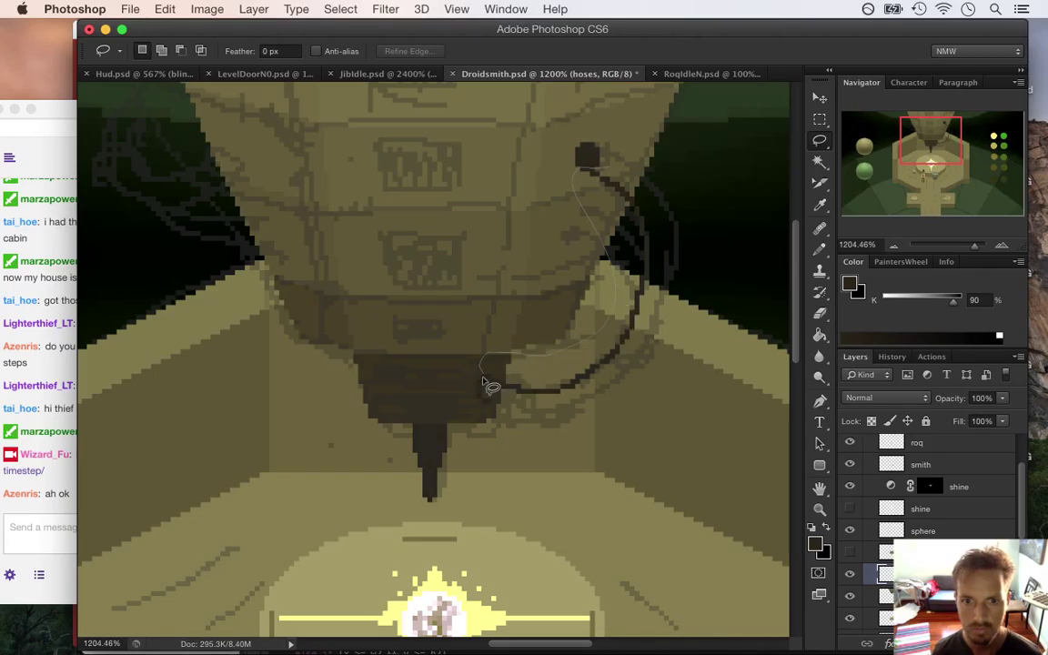
mouse_move(547, 425)
mouse_down()
mouse_move(678, 374)
mouse_move(705, 273)
mouse_move(637, 173)
mouse_move(657, 159)
mouse_up()
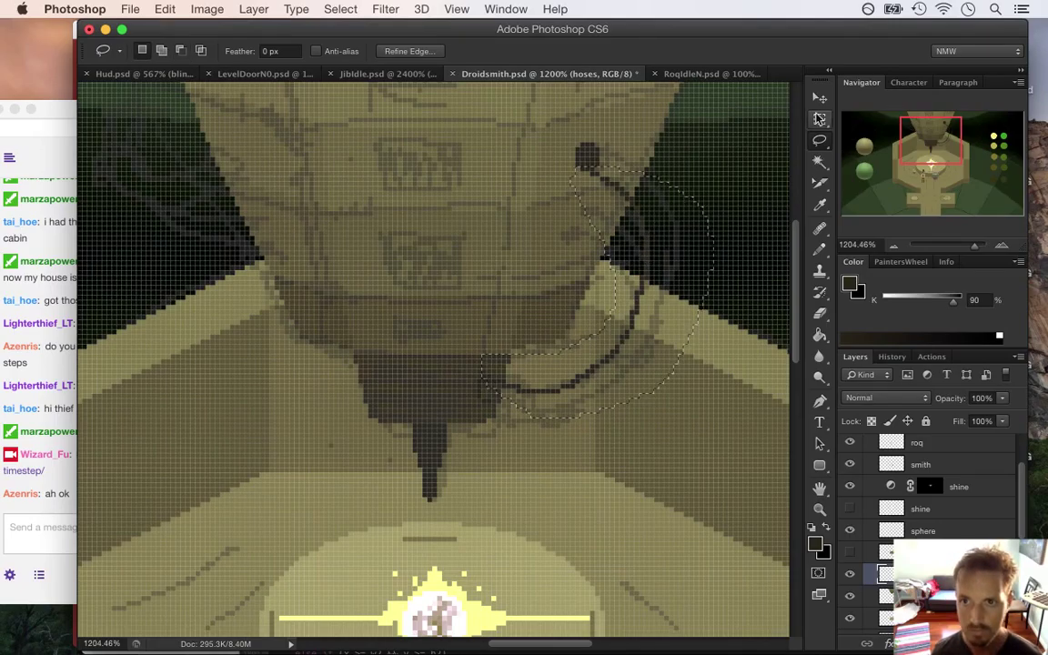
key(v)
drag(632, 261, 649, 232)
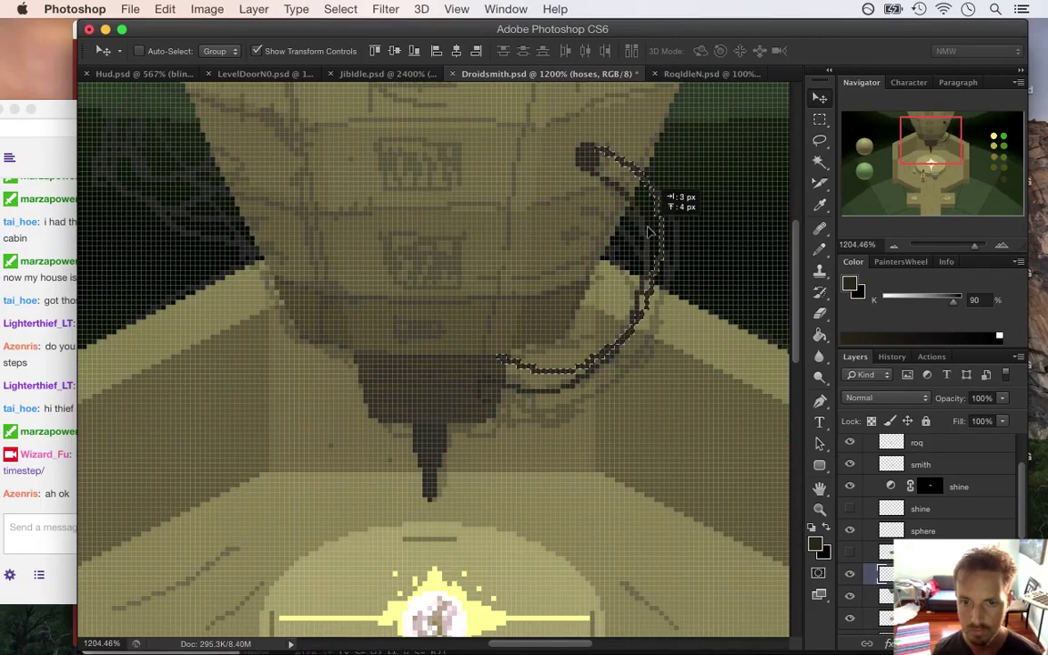
drag(648, 232, 647, 232)
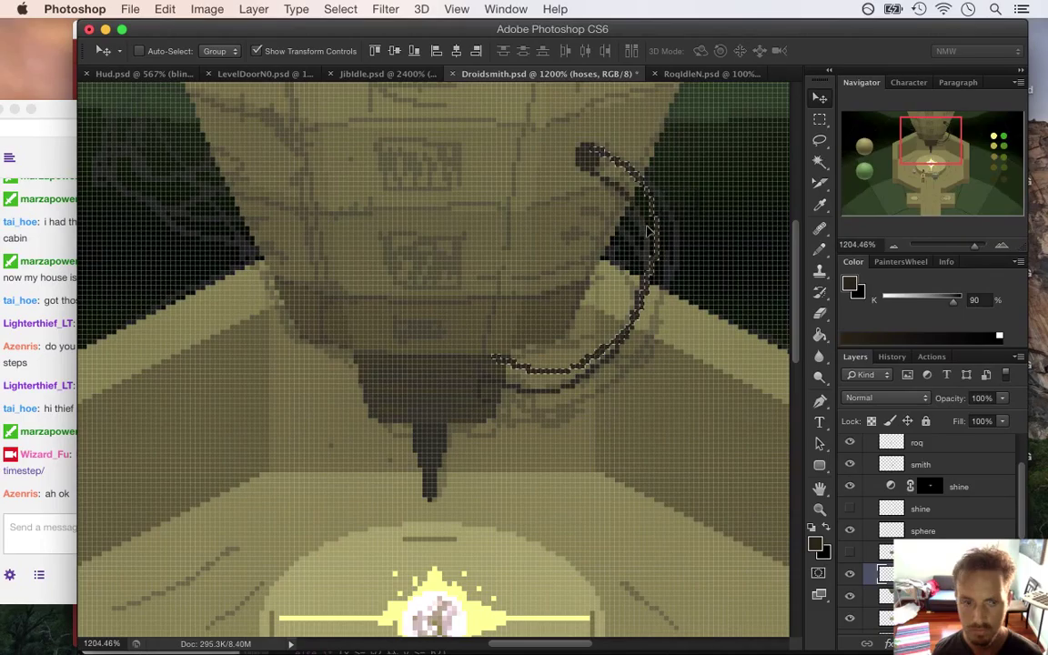
drag(669, 377, 676, 374)
key(Return)
click(819, 120)
click(674, 244)
Step: Hide the pixel grid and the sketch copy layer, and sample the dark dot's brown for drawing
drag(639, 178, 591, 319)
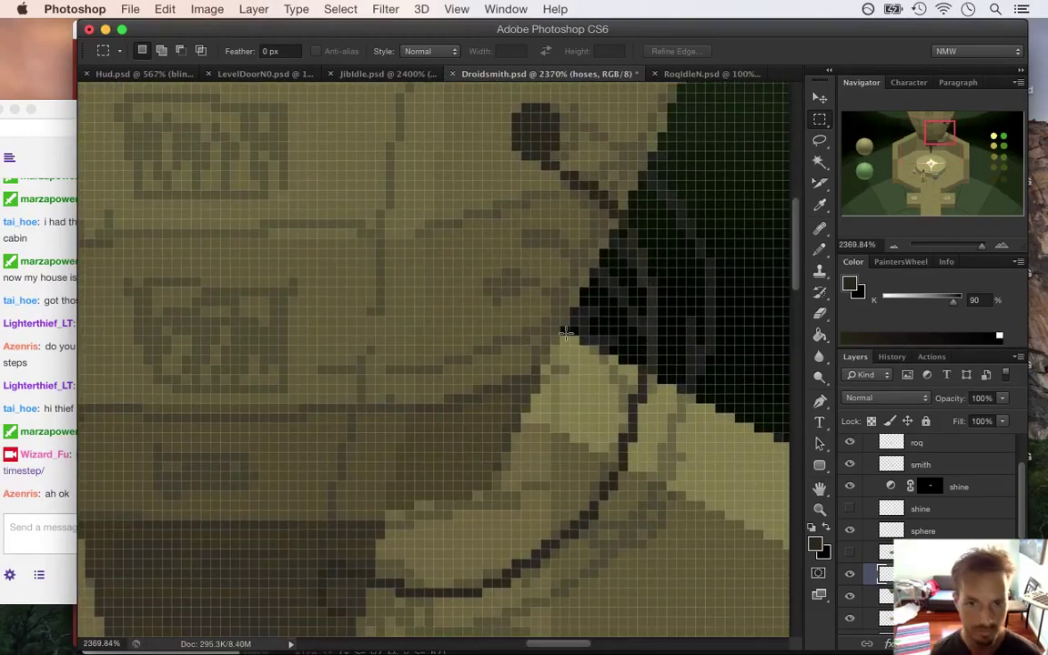
key(super+apostrophe)
key(b)
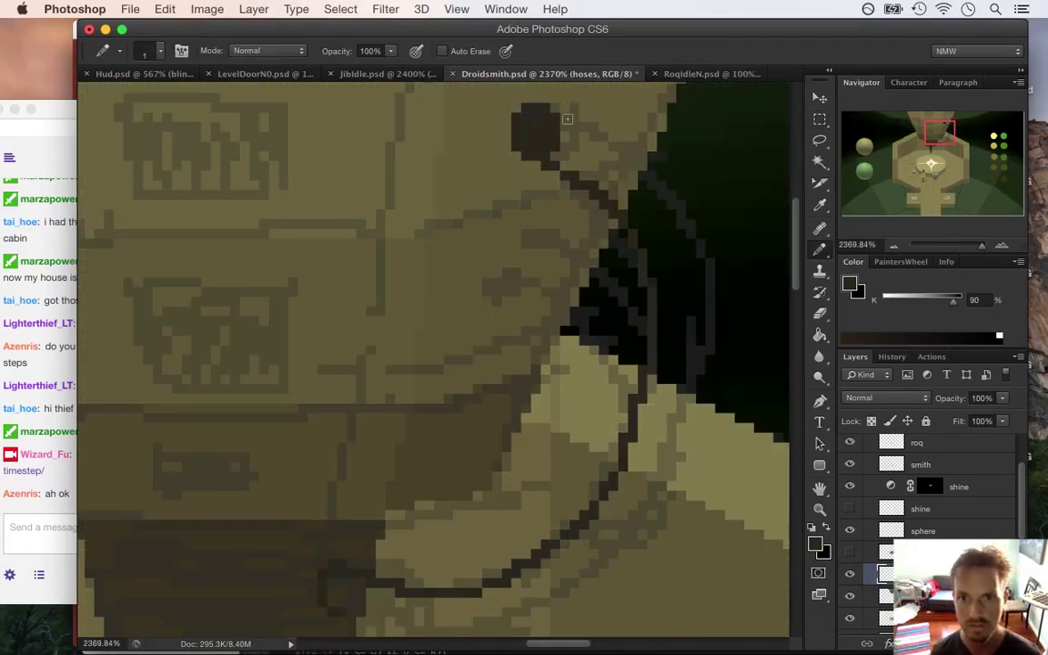
mouse_move(595, 155)
mouse_down()
mouse_move(580, 155)
mouse_move(585, 141)
mouse_up()
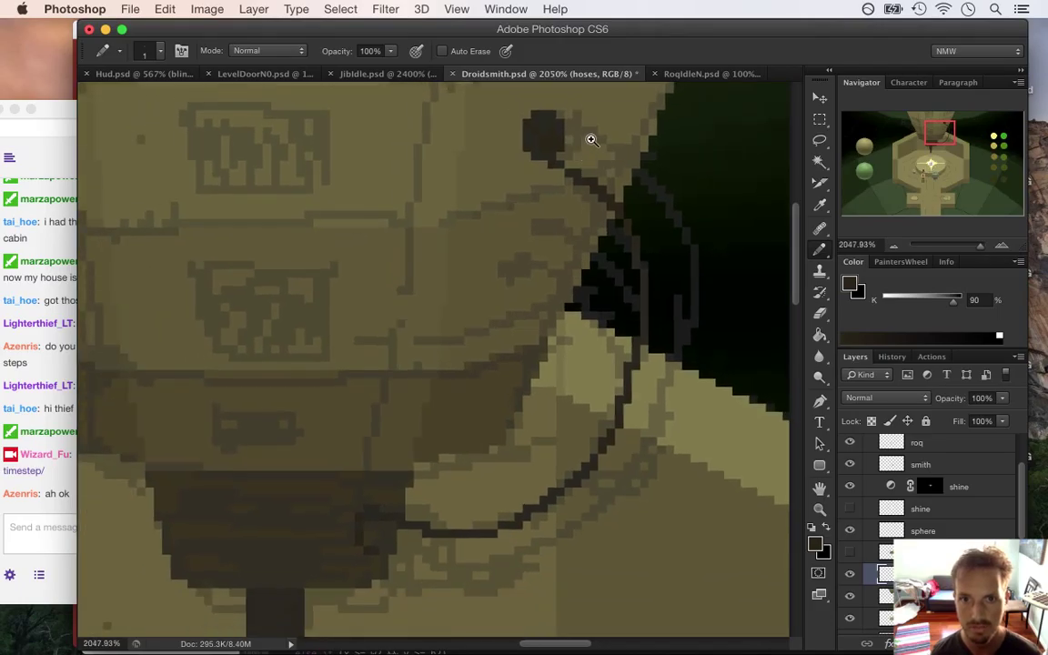
key(i)
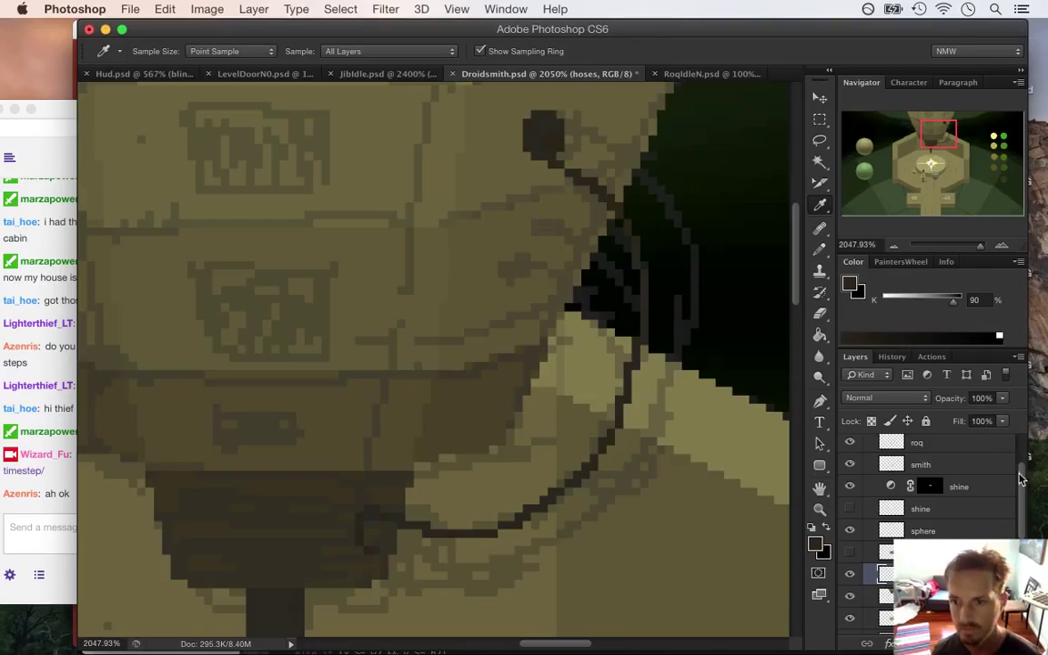
scroll(919, 455, up, 3)
click(849, 446)
click(545, 134)
Step: Draw the hose's outer edge with the 1-pixel pencil, curving parallel to the inner edge from the dark dot to the tip socket
key(b)
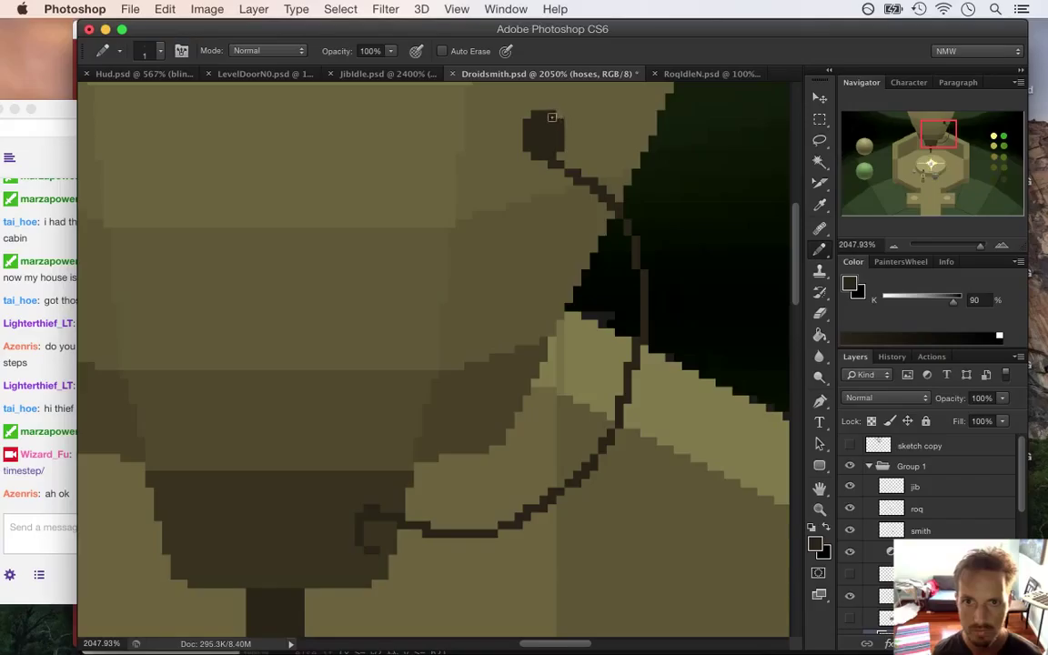
mouse_move(552, 116)
mouse_down()
mouse_move(660, 185)
mouse_move(679, 234)
mouse_move(679, 357)
mouse_move(663, 428)
mouse_move(613, 481)
mouse_up()
mouse_move(370, 553)
mouse_down()
mouse_move(476, 565)
mouse_move(539, 555)
mouse_move(640, 458)
mouse_up()
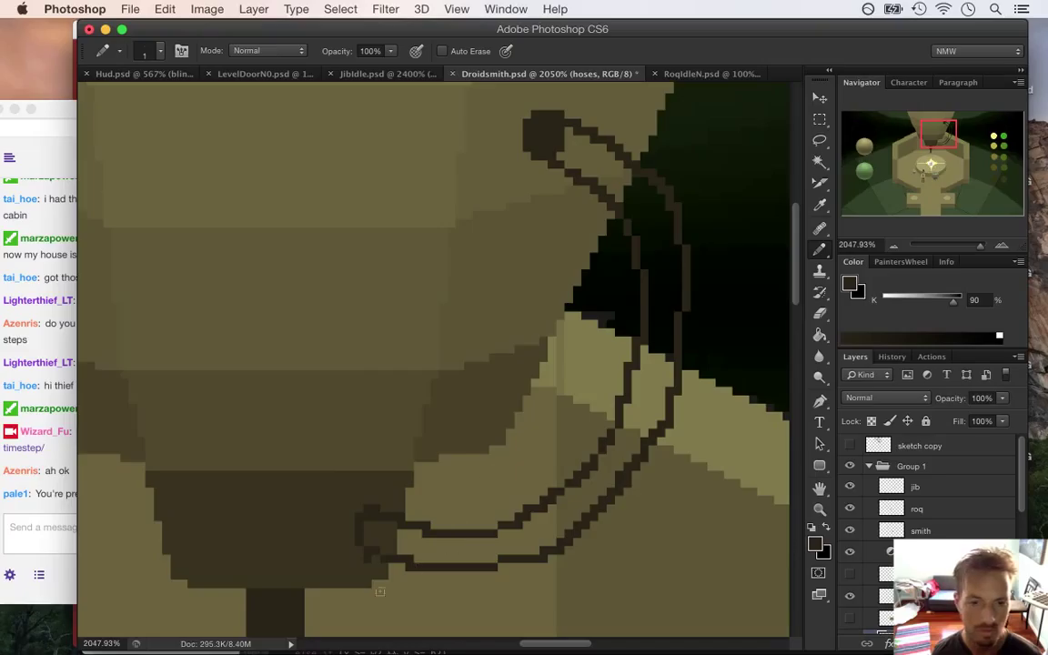
Step: Switch to the Twitch chat to read the newest message, and return to Photoshop
click(38, 473)
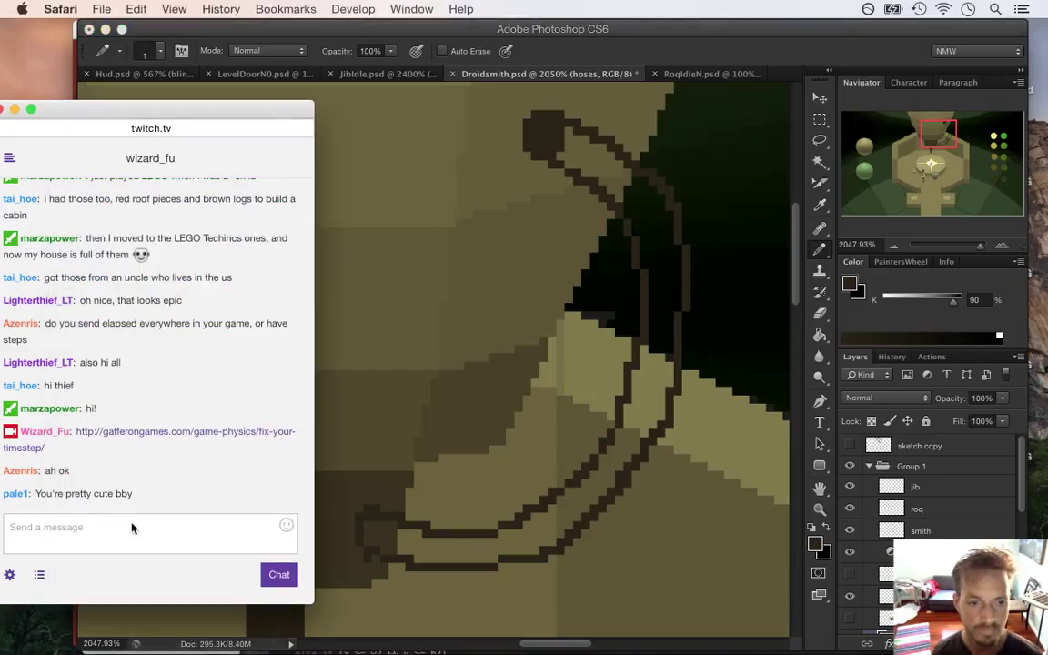
click(684, 62)
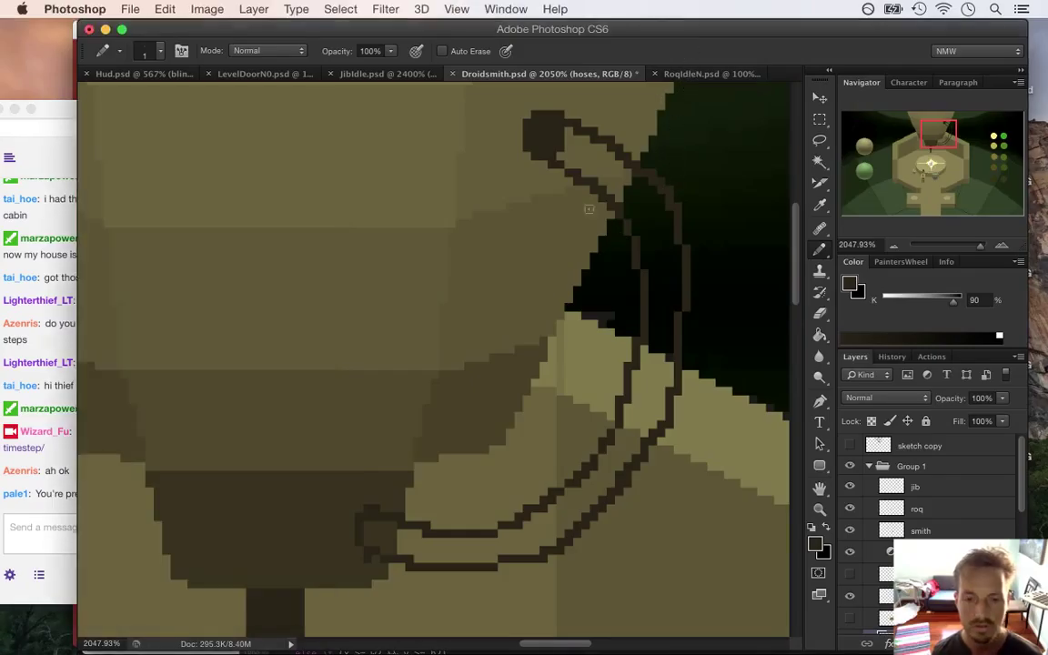
Step: Erase the upper bend of the hose's outer edge over the black background and redraw it slightly further inward in dark brown
key(e)
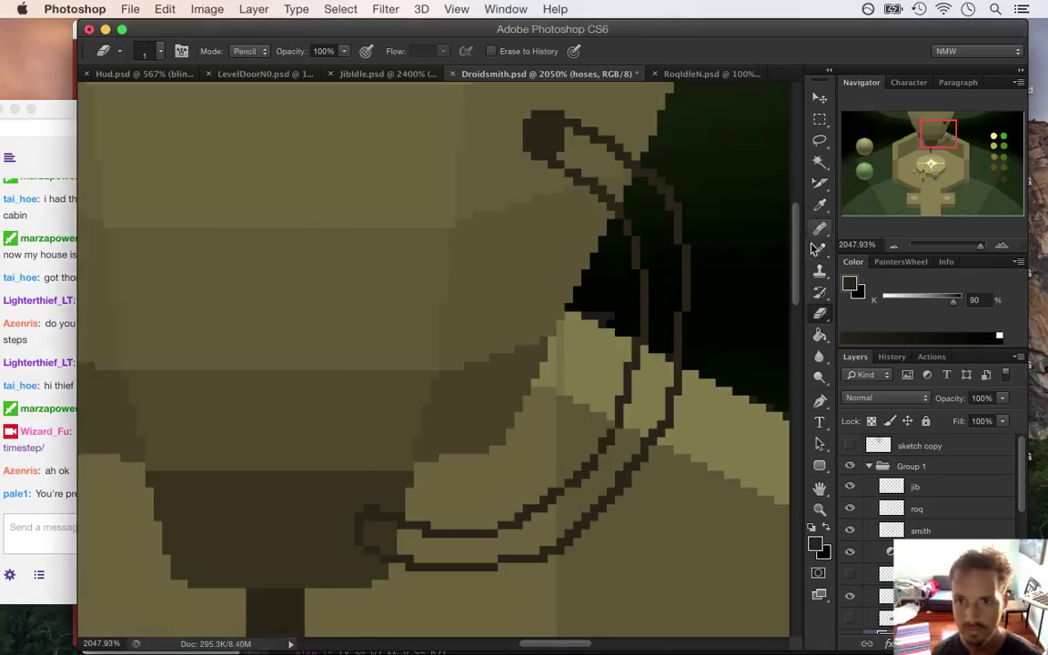
scroll(677, 299, up, 3)
drag(677, 299, 713, 292)
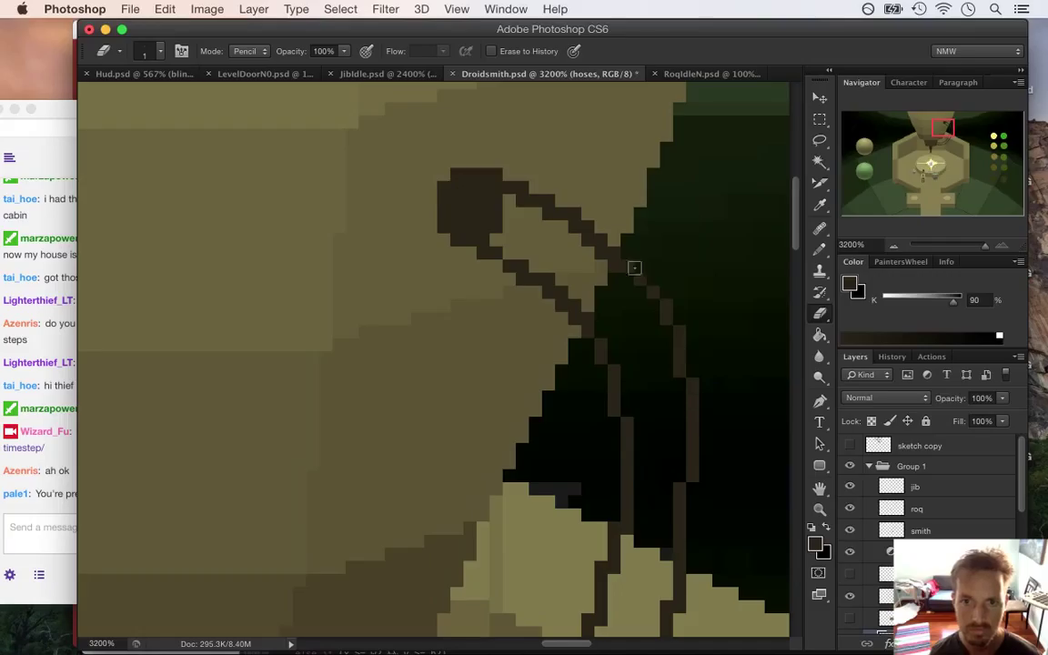
drag(668, 308, 695, 398)
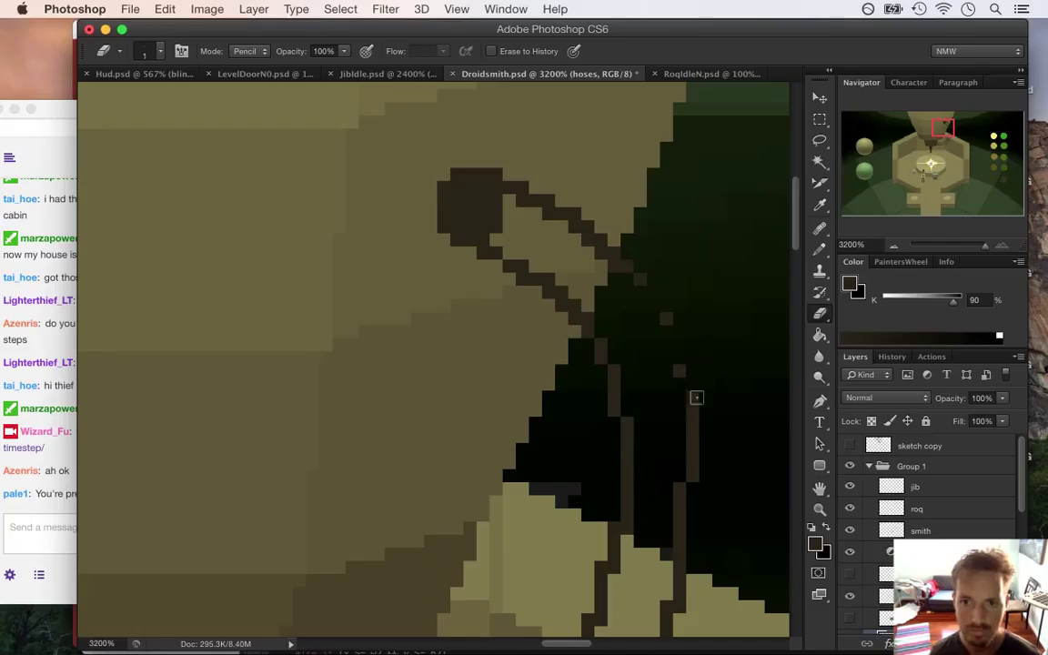
key(b)
drag(632, 274, 672, 357)
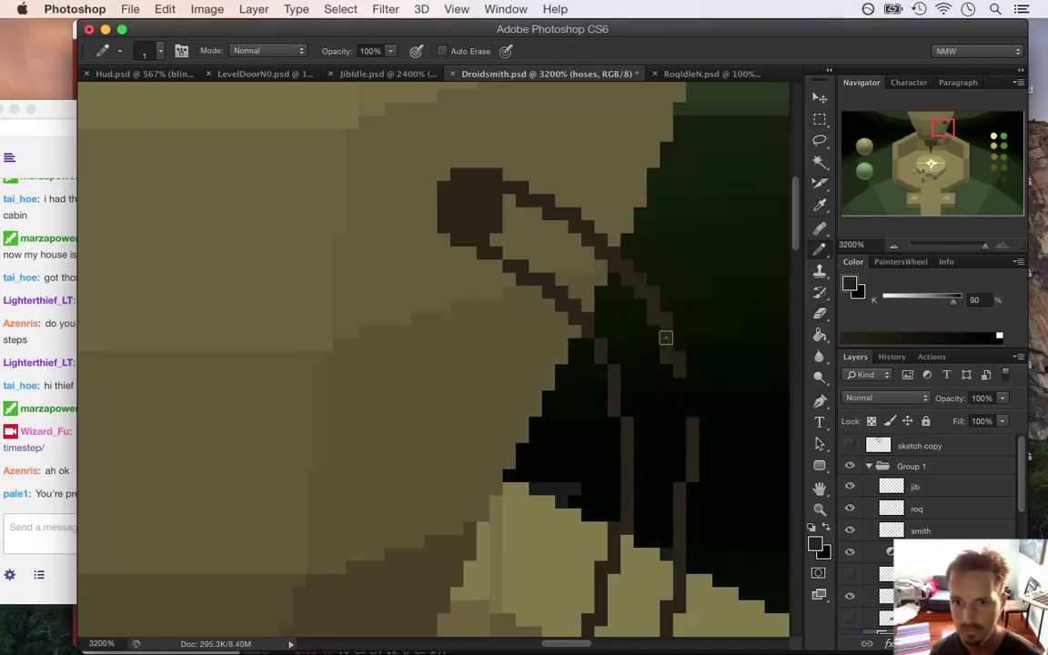
Step: Fill the area between the two hose edges with the dark brown foreground colour and check the whole room
key(g)
click(599, 366)
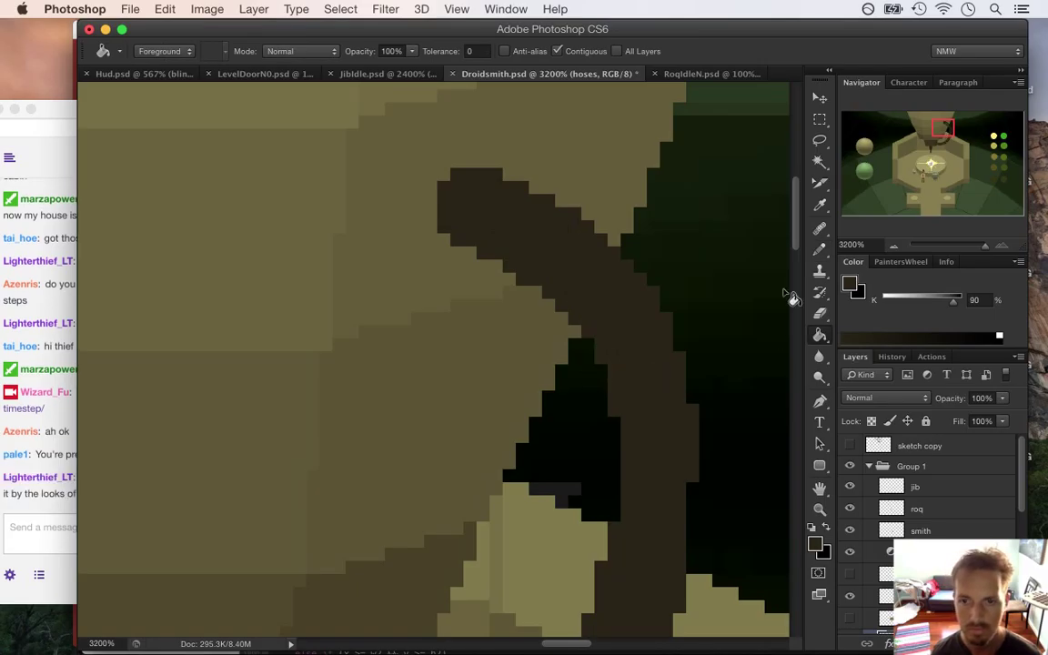
drag(796, 217, 543, 356)
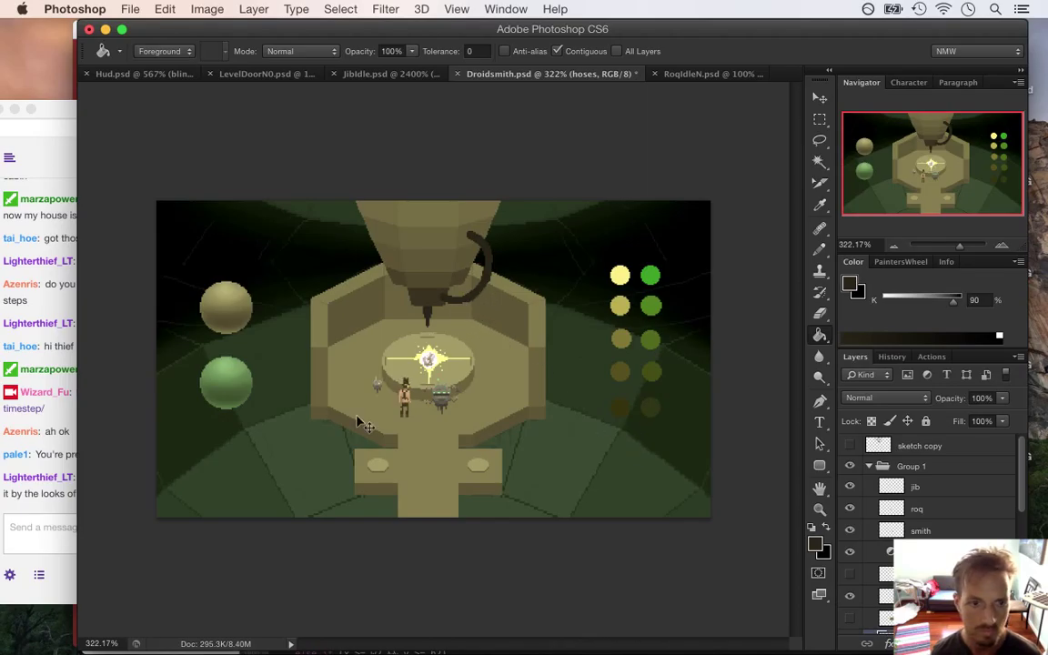
Step: Switch to the Twitch chat to read the questions about the tutorial and a thicker brush, and return to Photoshop
click(52, 497)
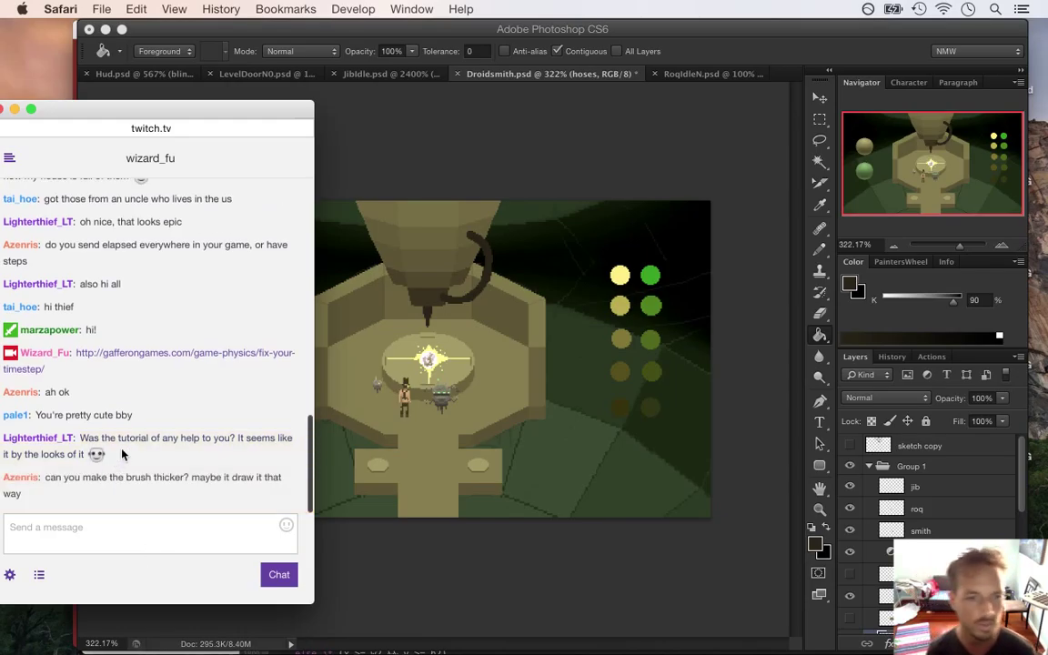
drag(80, 438, 117, 440)
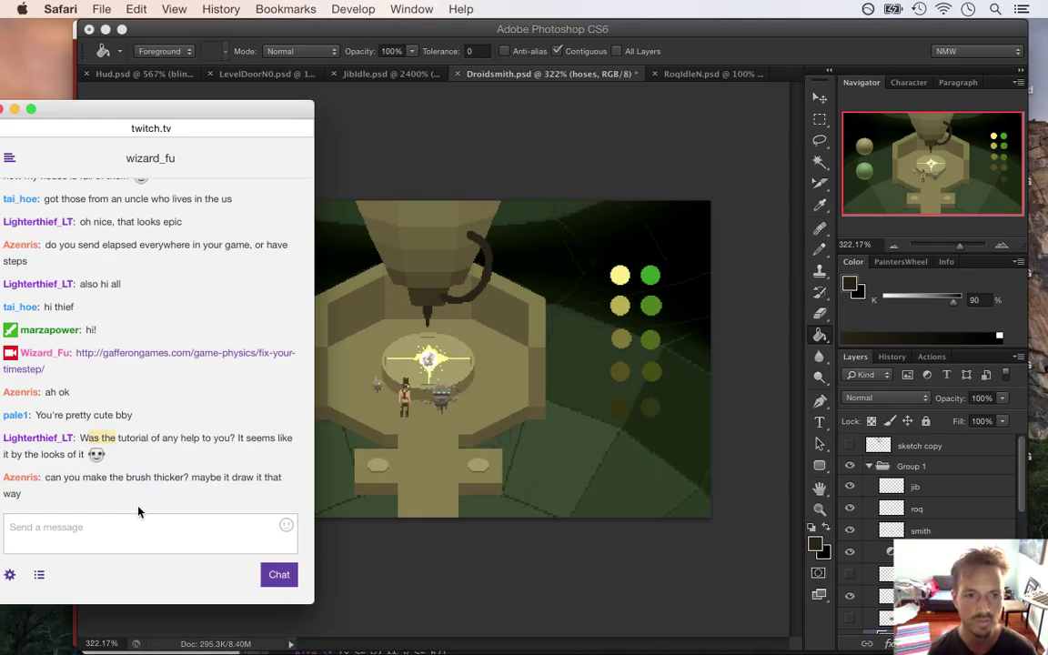
click(515, 106)
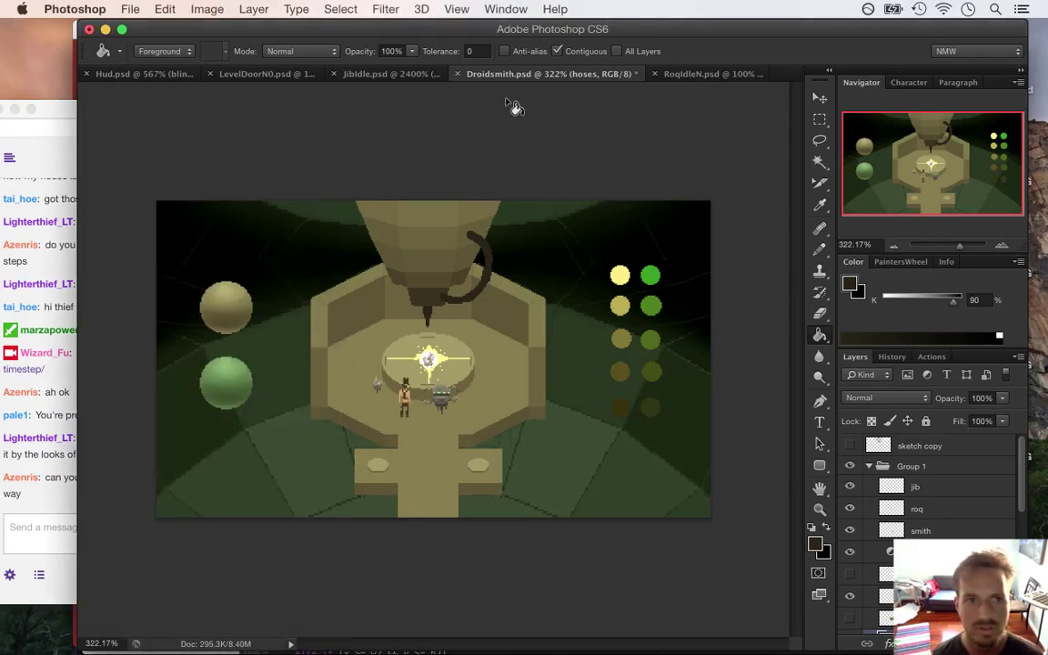
Step: Open the recent file Droidsmithold.psd, examine the old room layout enlarged, and close the file
click(131, 9)
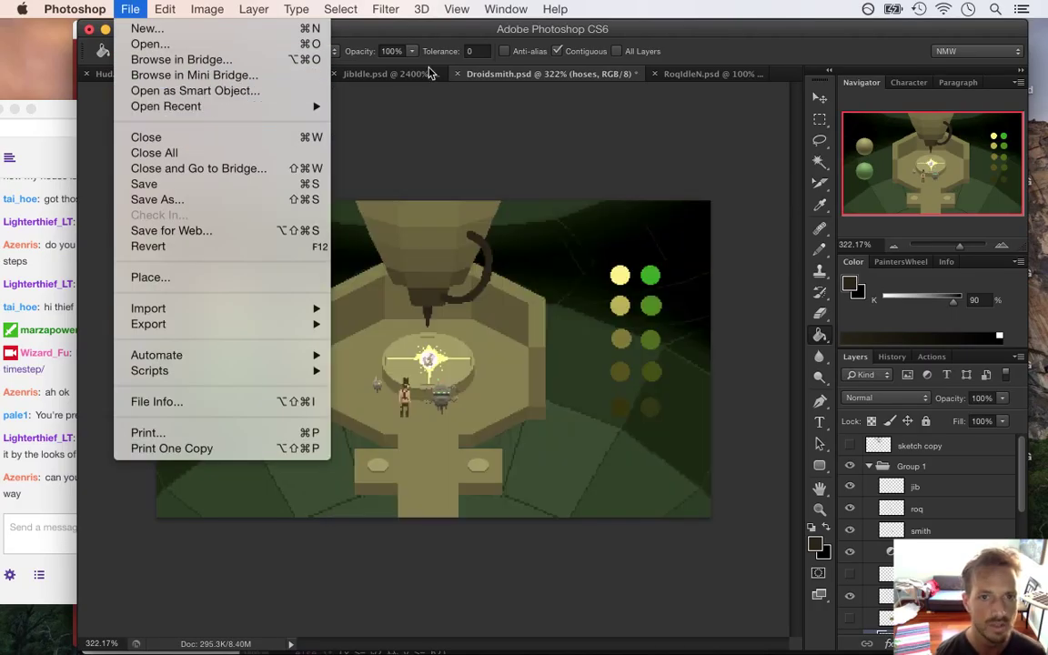
mouse_move(318, 107)
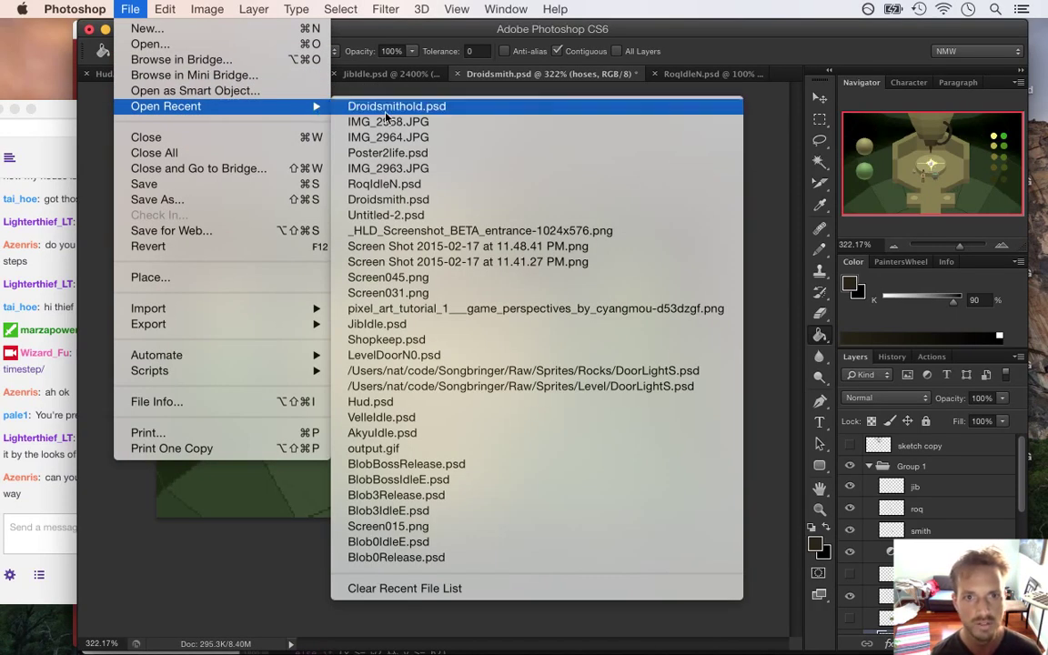
click(355, 105)
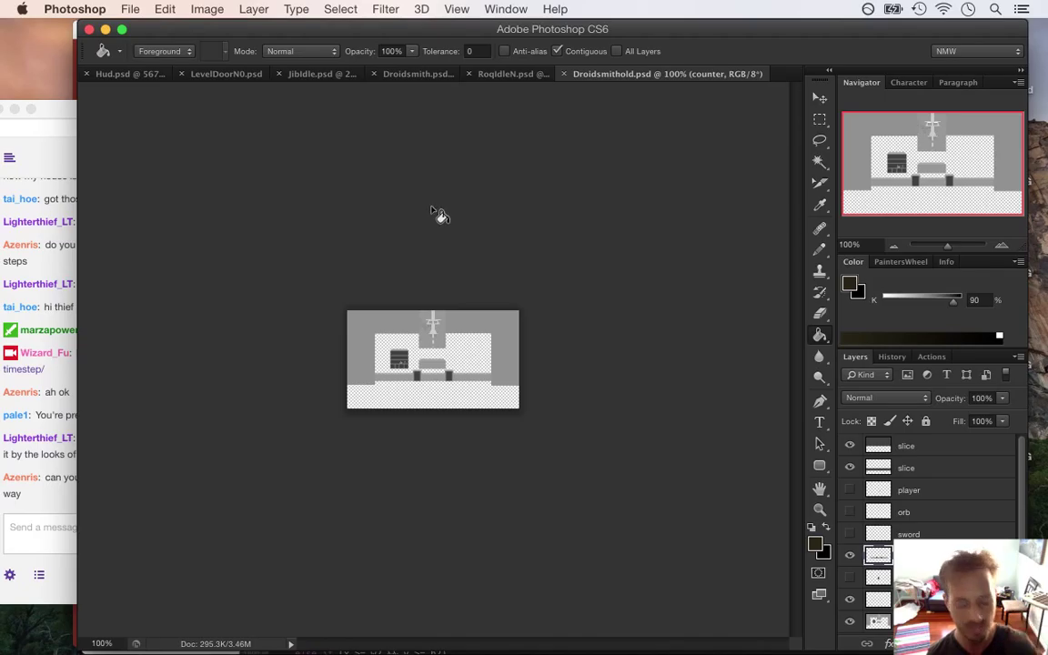
drag(430, 350, 510, 402)
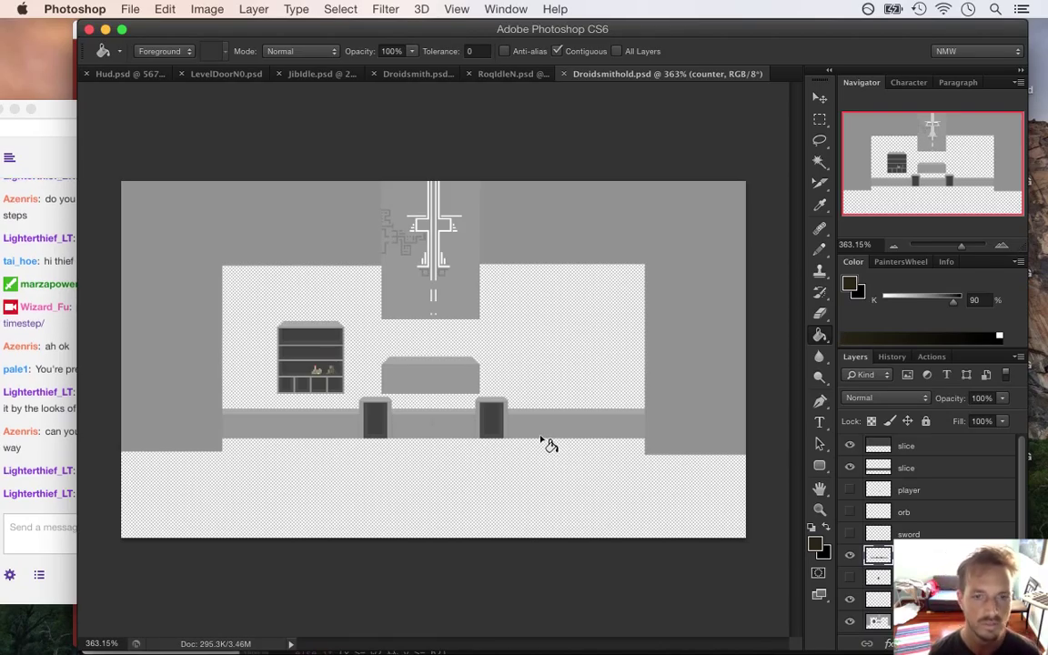
key(super+w)
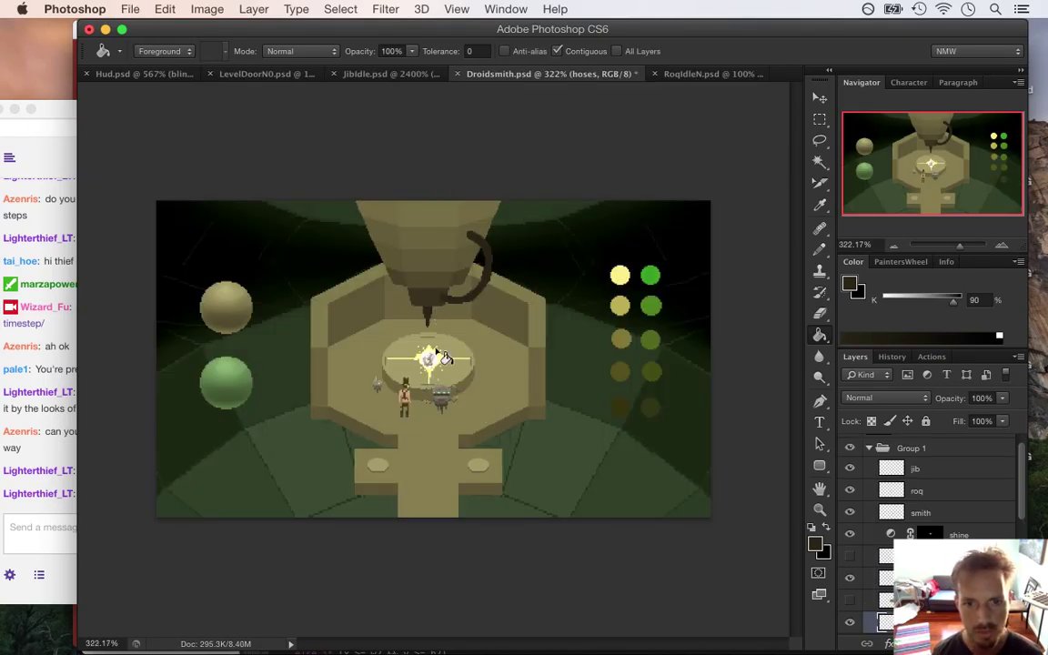
Step: Read the Twitch chat greetings and the question about the ship, and return to the Droidsmith drawing in Photoshop
click(64, 451)
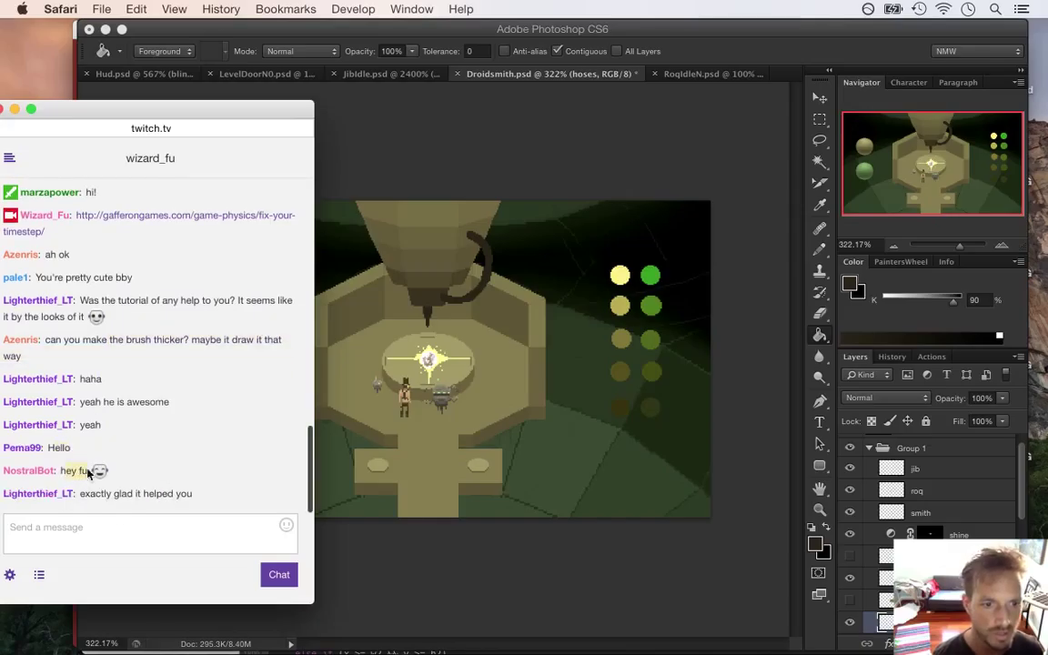
drag(114, 494, 173, 494)
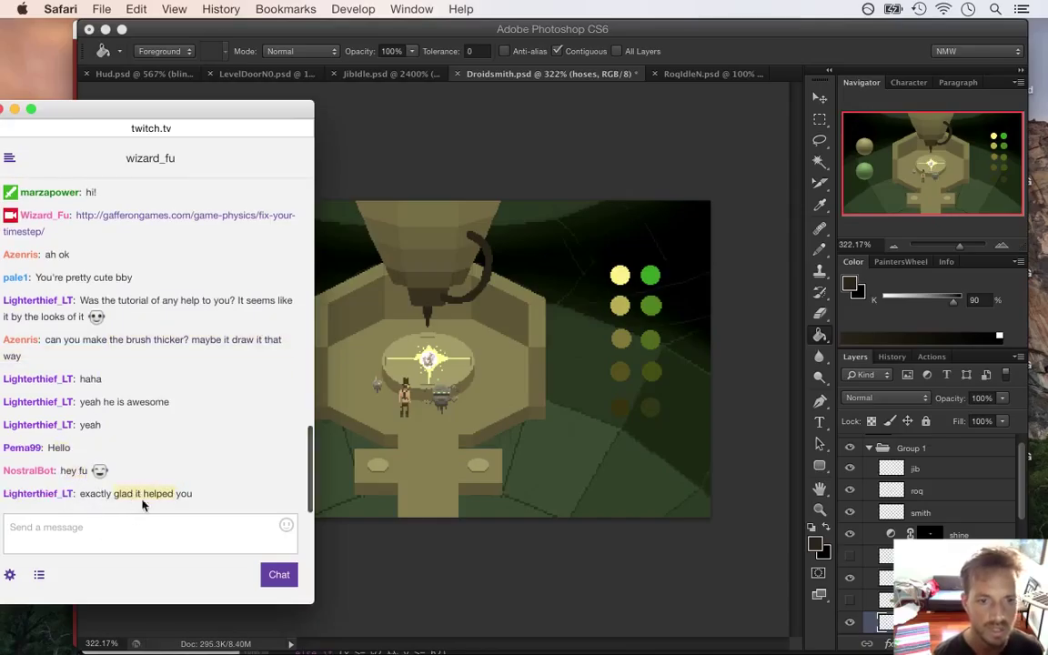
key(super+Tab)
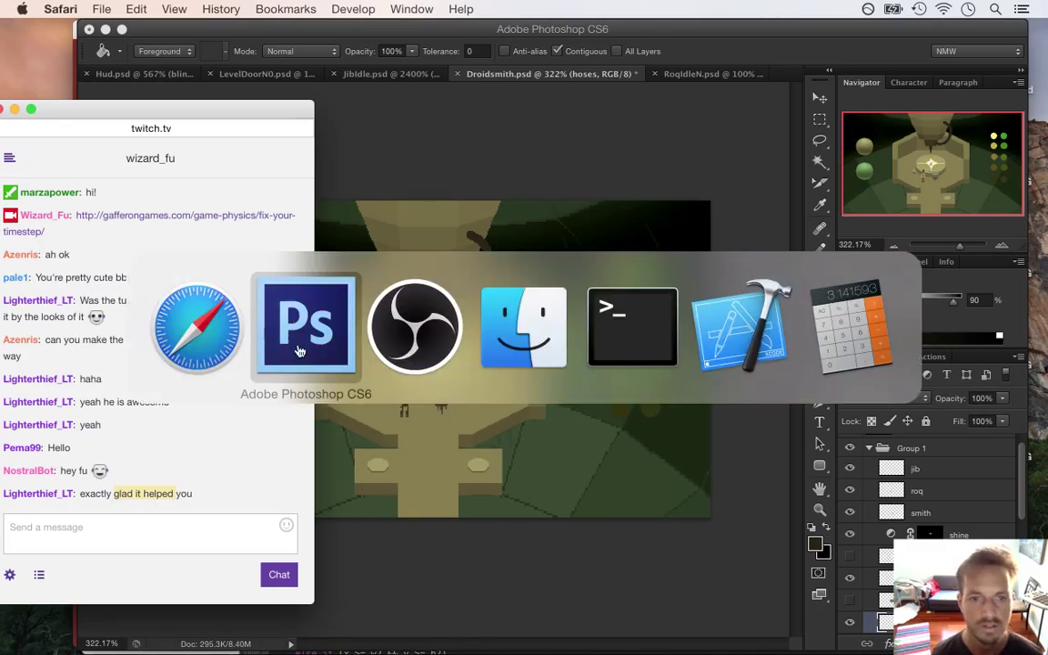
key(super+n)
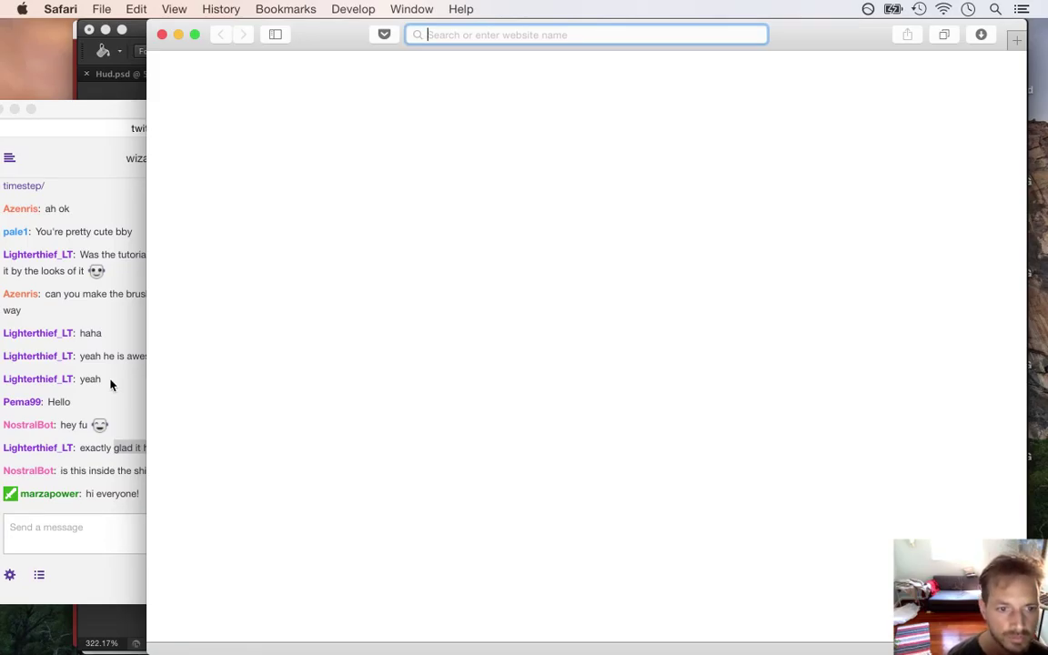
click(119, 470)
click(122, 619)
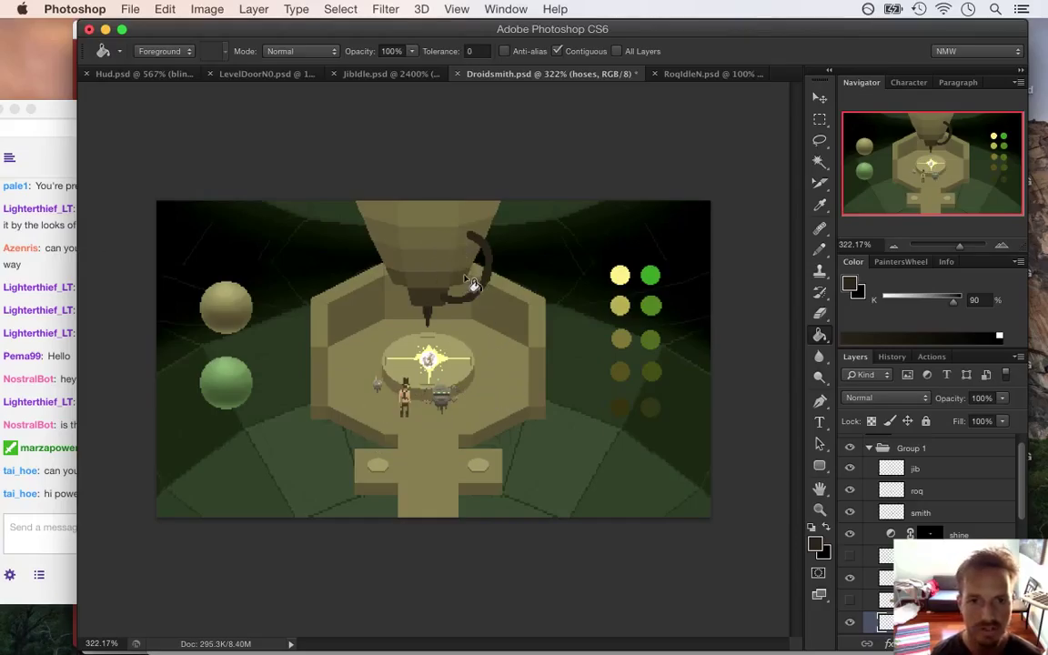
Step: Switch to the Twitch chat and read the request for a link to the tutorial
click(61, 424)
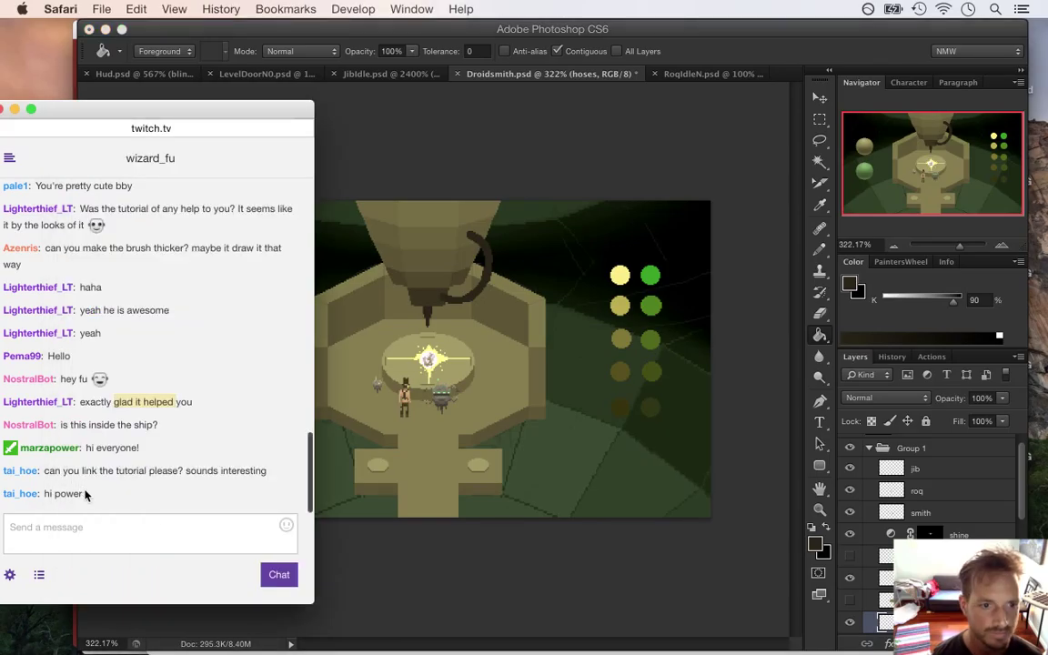
drag(63, 471, 108, 504)
key(super+Tab)
key(Tab)
key(Tab)
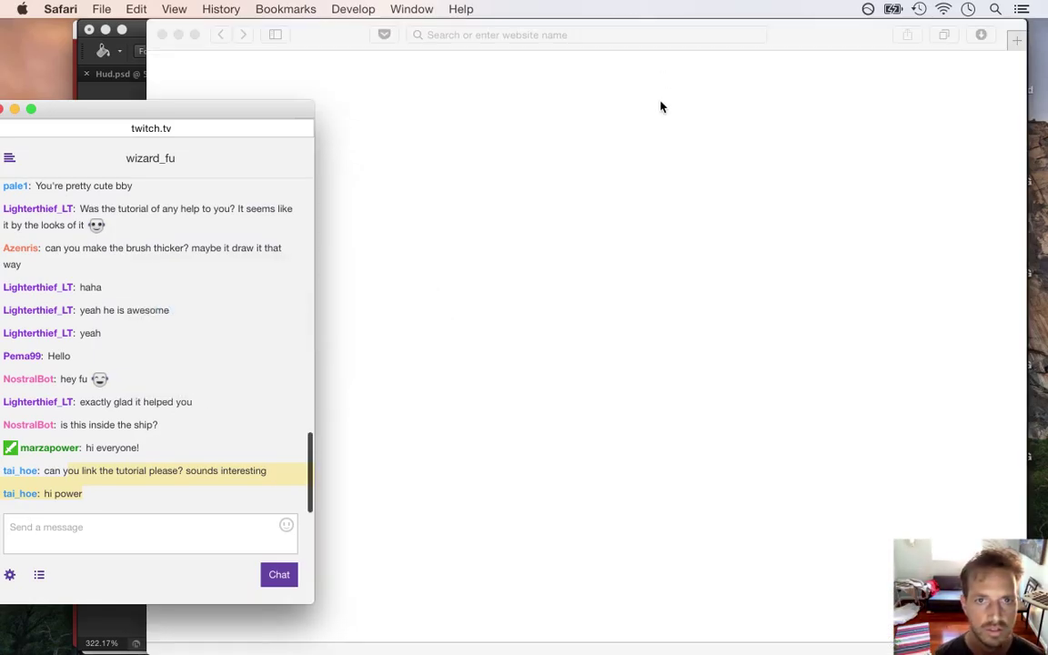
click(612, 36)
text(devi)
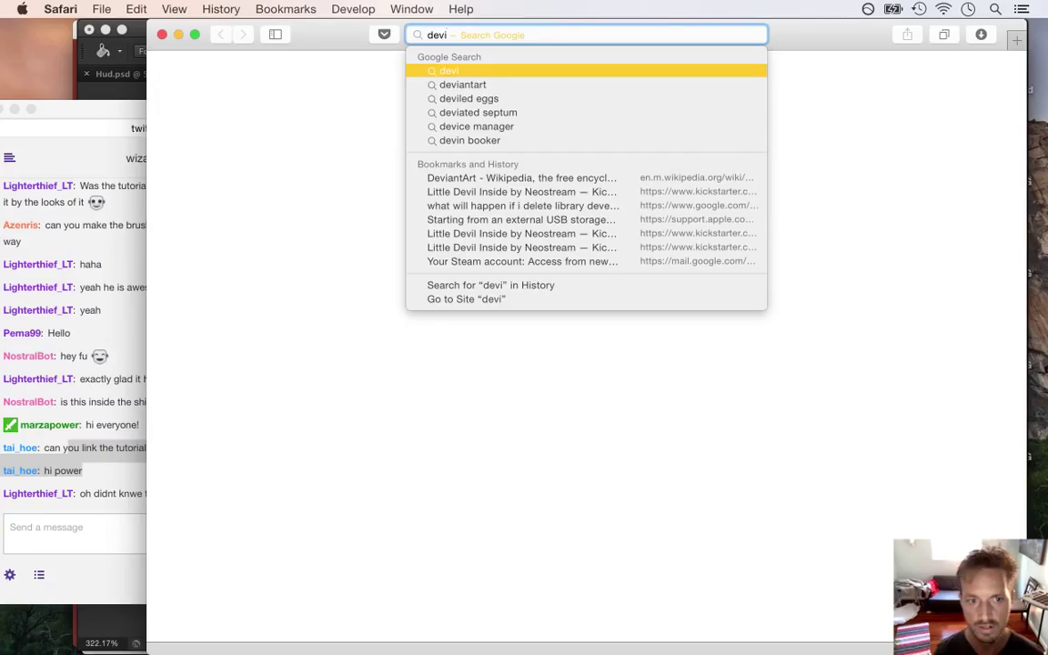
key(Down)
key(Down)
key(Down)
key(Down)
key(Down)
key(Down)
key(Up)
key(Down)
key(Right)
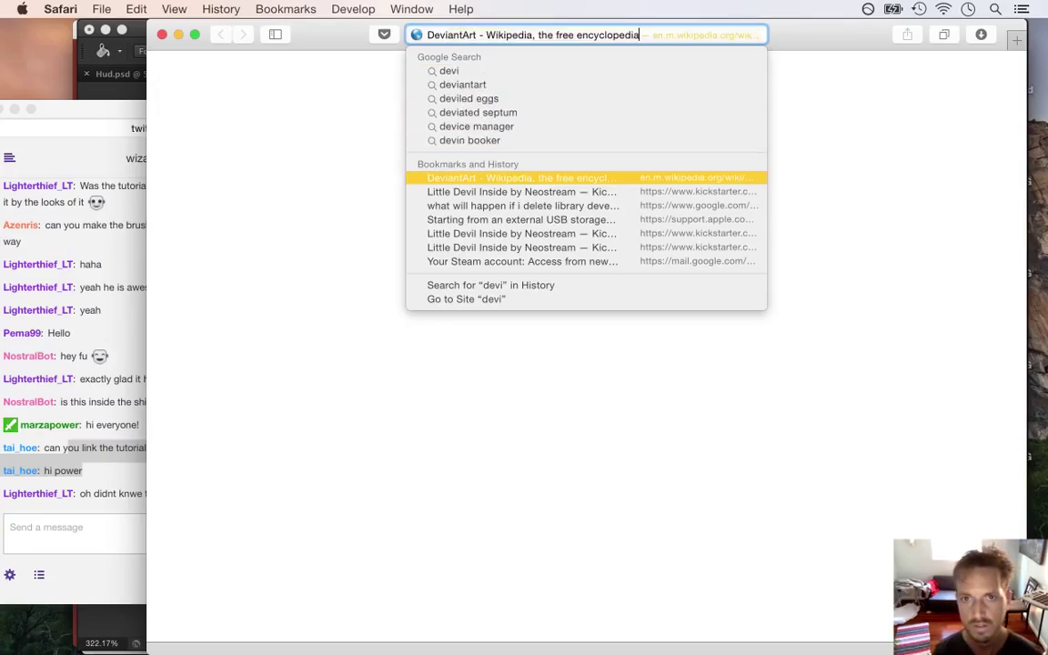
key(Down)
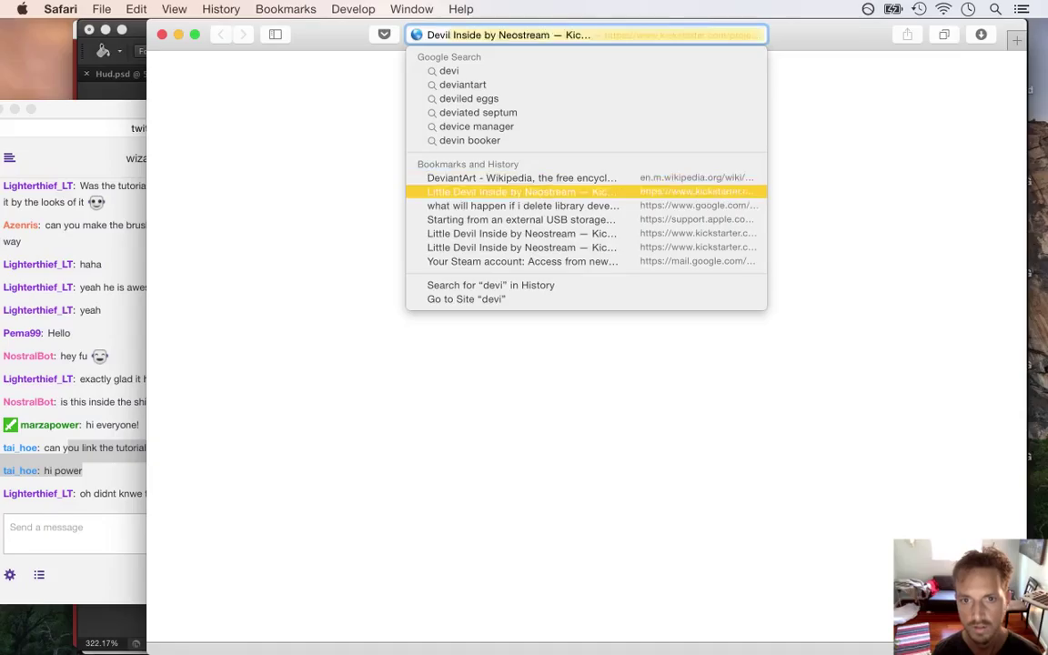
key(Down)
key(Down)
key(Up)
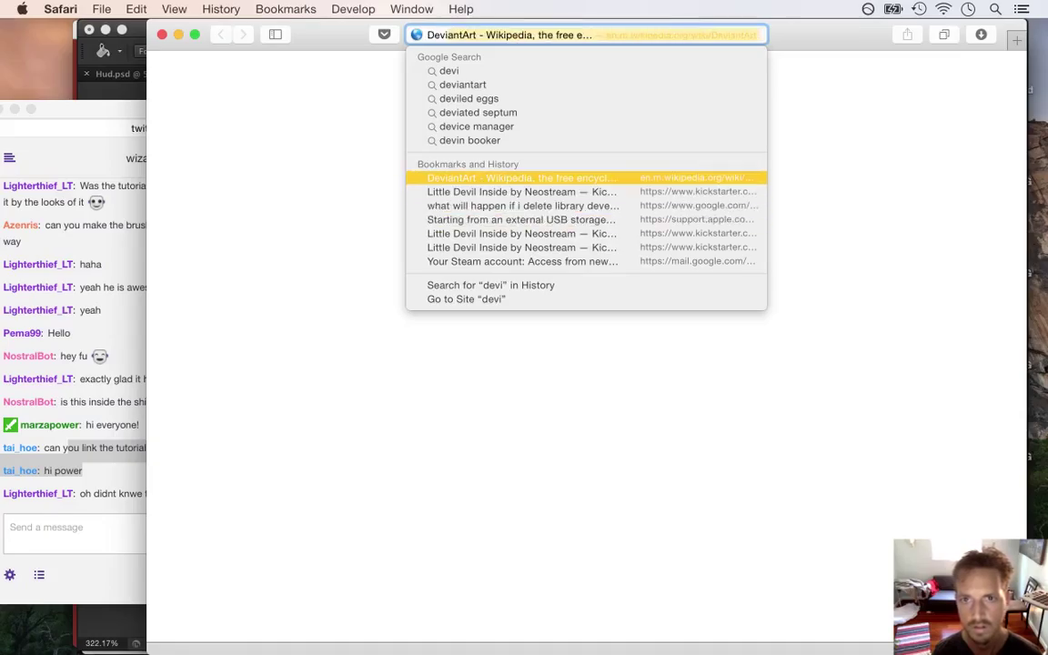
key(Return)
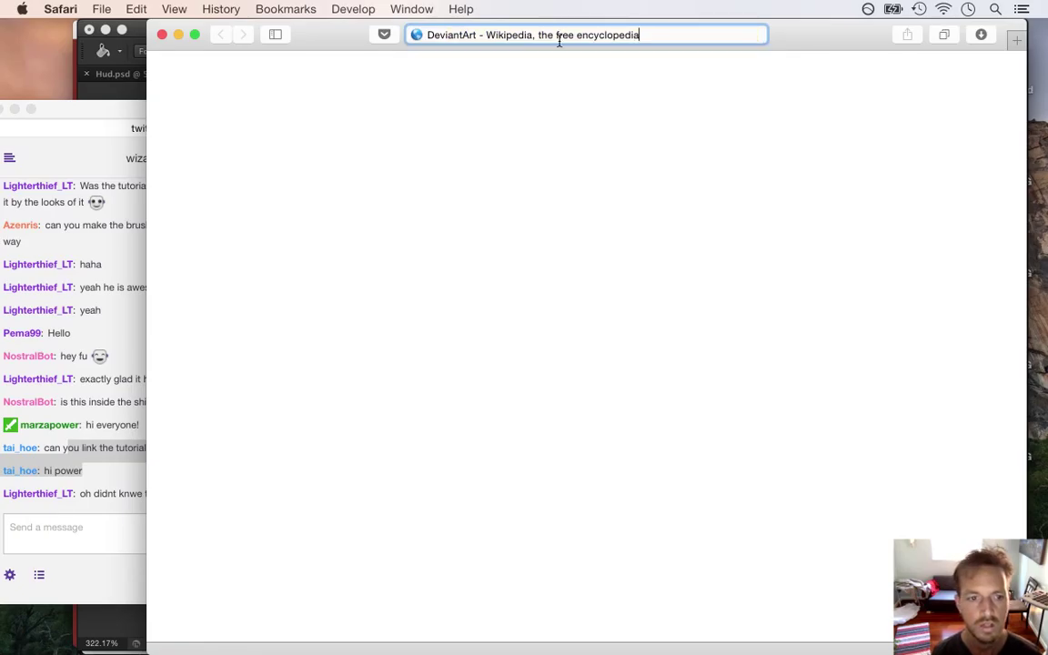
key(super+w)
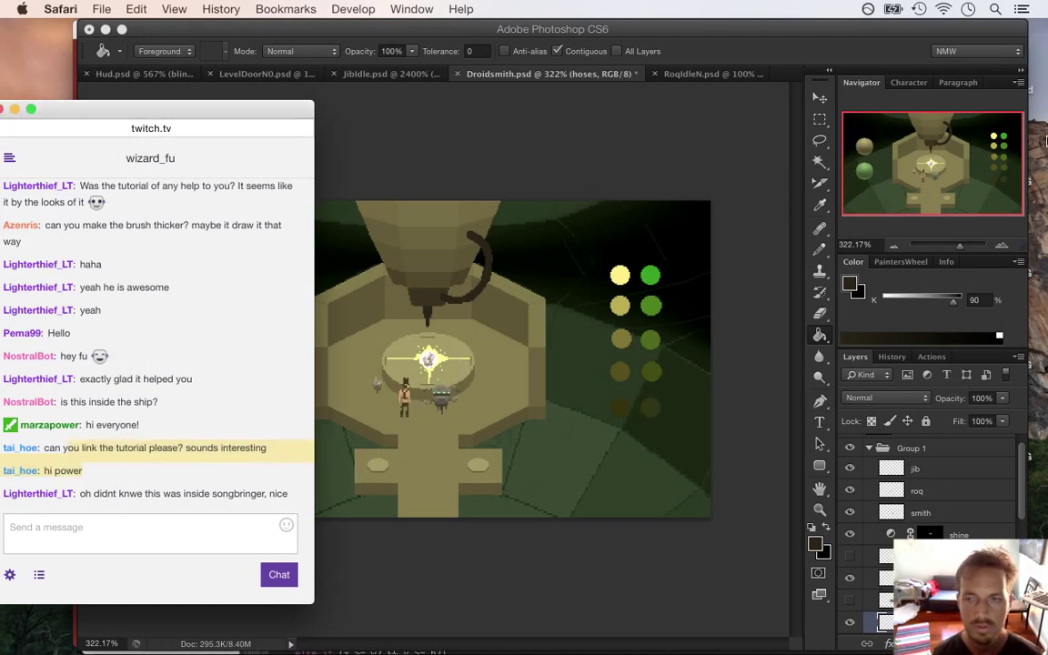
Step: Switch to Chrome and open the Cyangmou Tutorials gallery on DeviantArt from the address suggestions for "devi"
click(1033, 136)
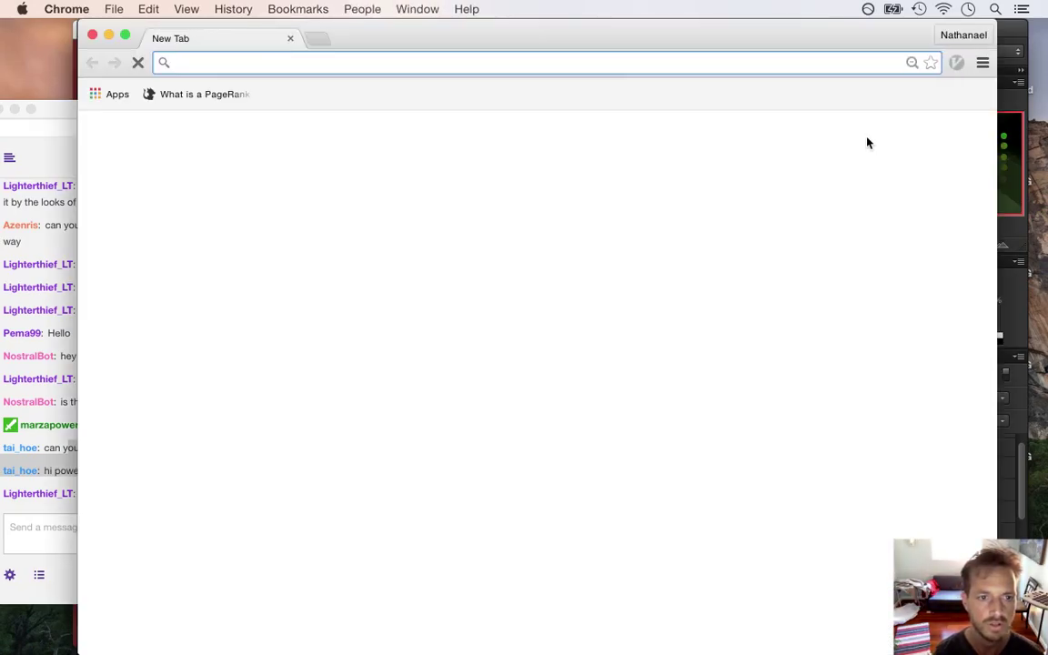
text(devi)
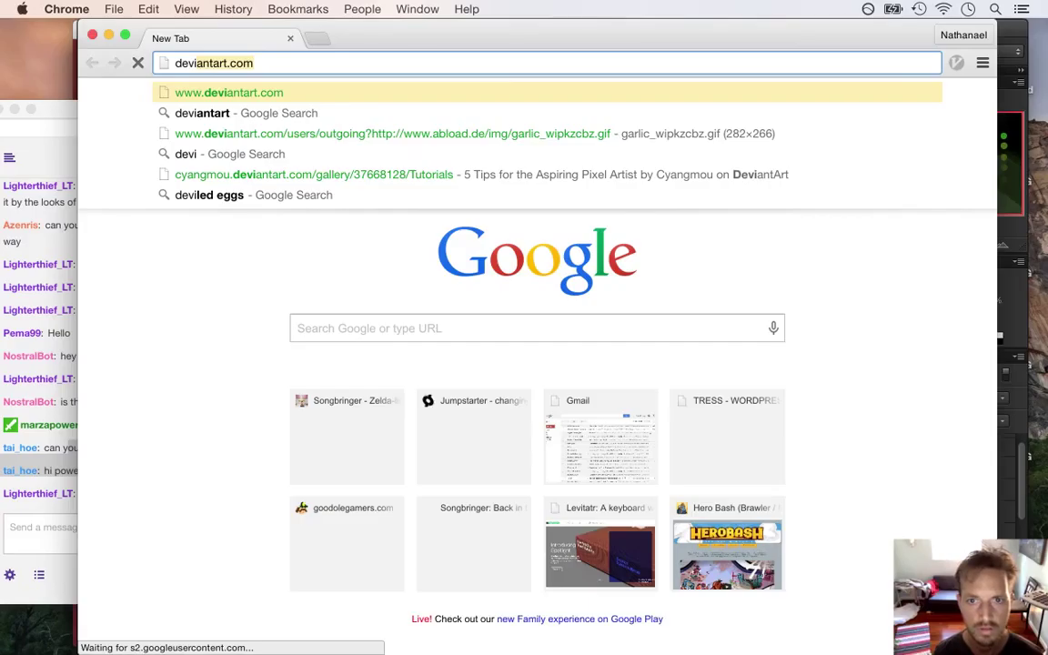
key(Down)
key(Down)
key(Down)
key(Down)
key(Return)
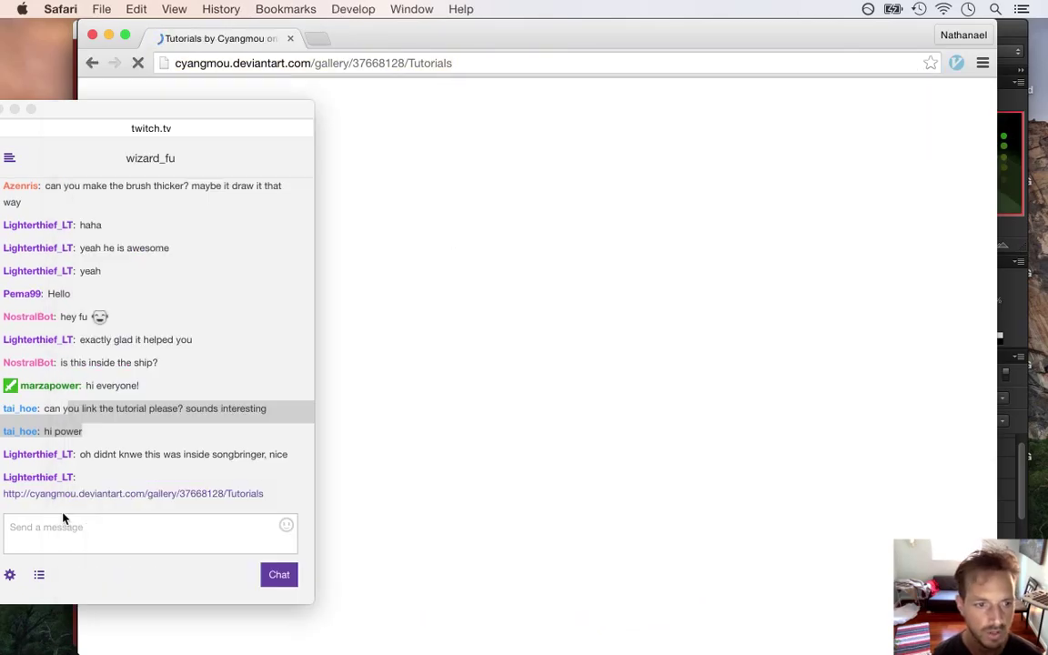
Step: Check the gallery link posted in the Twitch chat and look through the pixel art tutorials in the gallery
click(64, 519)
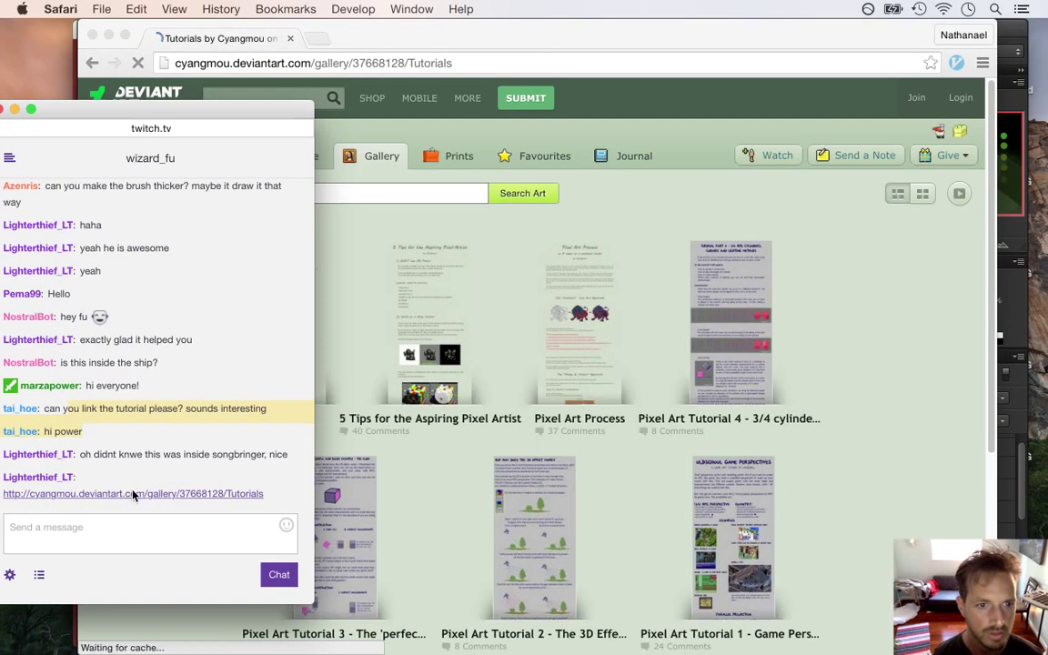
click(849, 368)
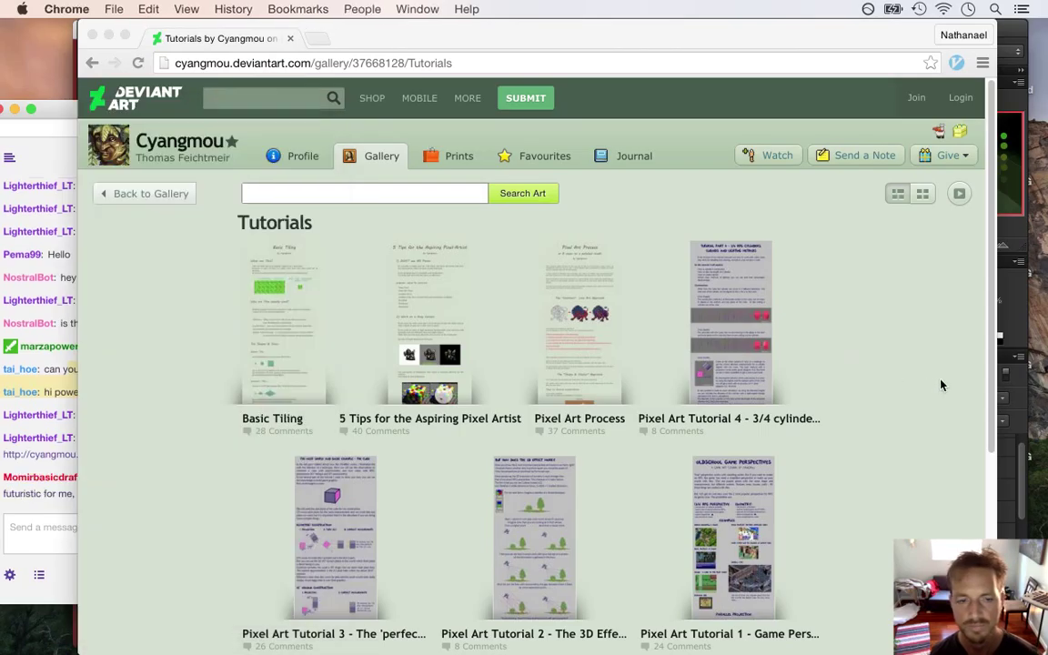
drag(989, 188, 971, 262)
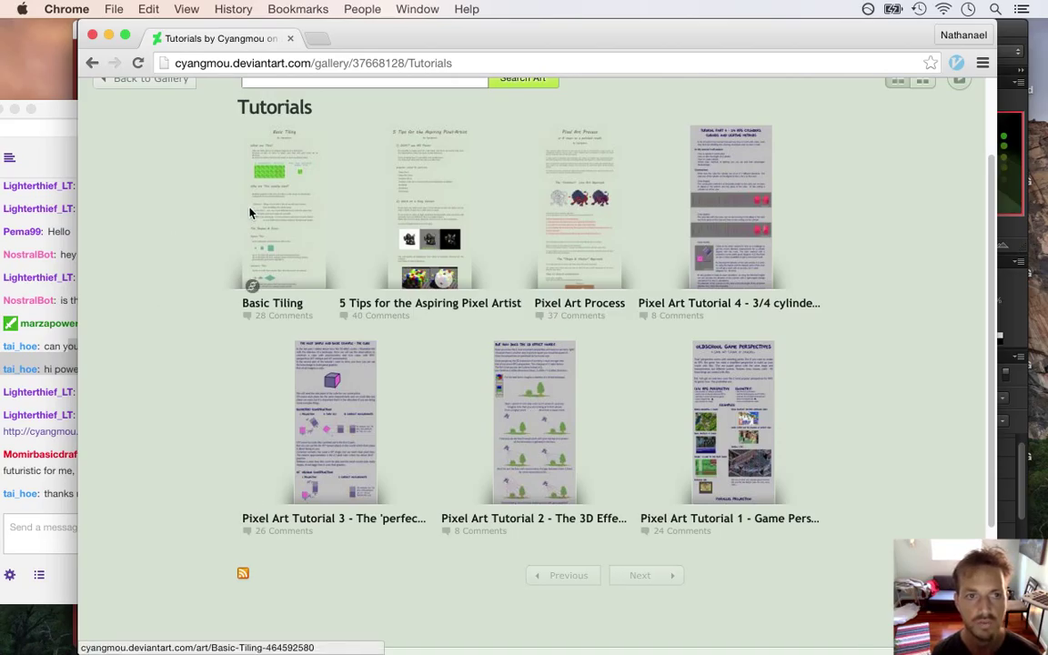
Step: Close the tutorials gallery, read the newest Twitch chat messages and return to Photoshop
key(super+w)
click(210, 300)
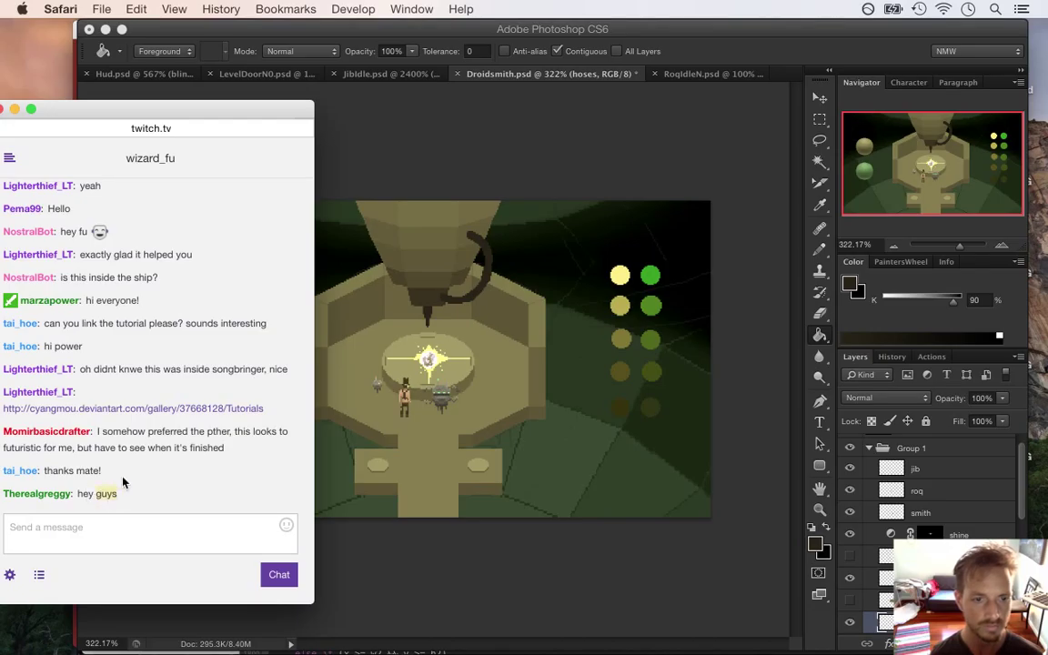
click(671, 37)
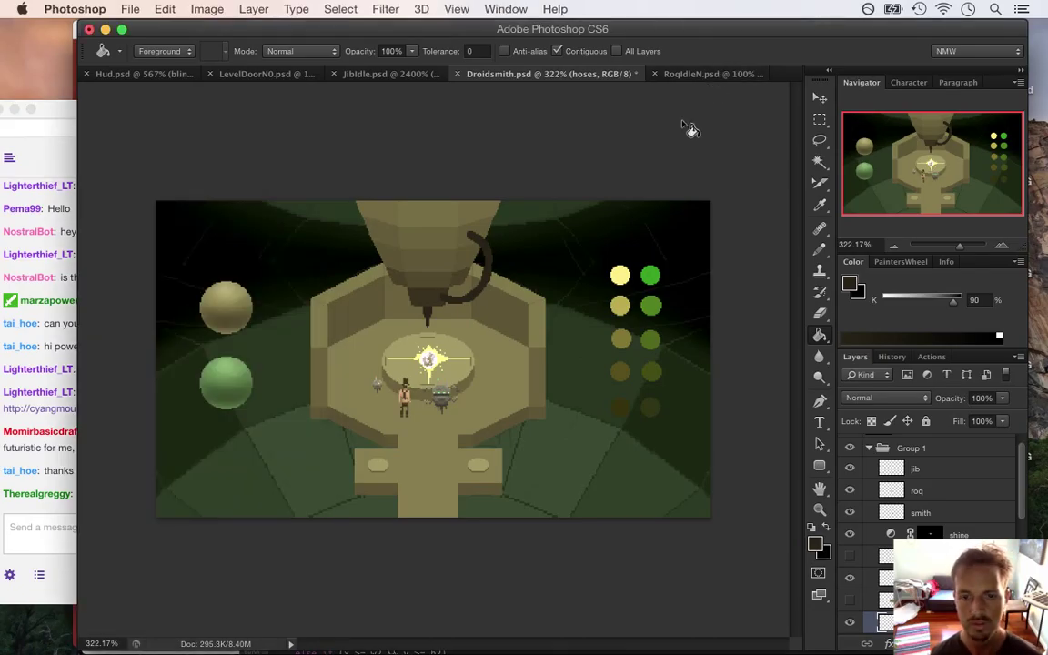
Step: Smooth the underside of the hose's lower curve with single-pixel Pencil strokes in the dark hose colour
drag(479, 264, 557, 311)
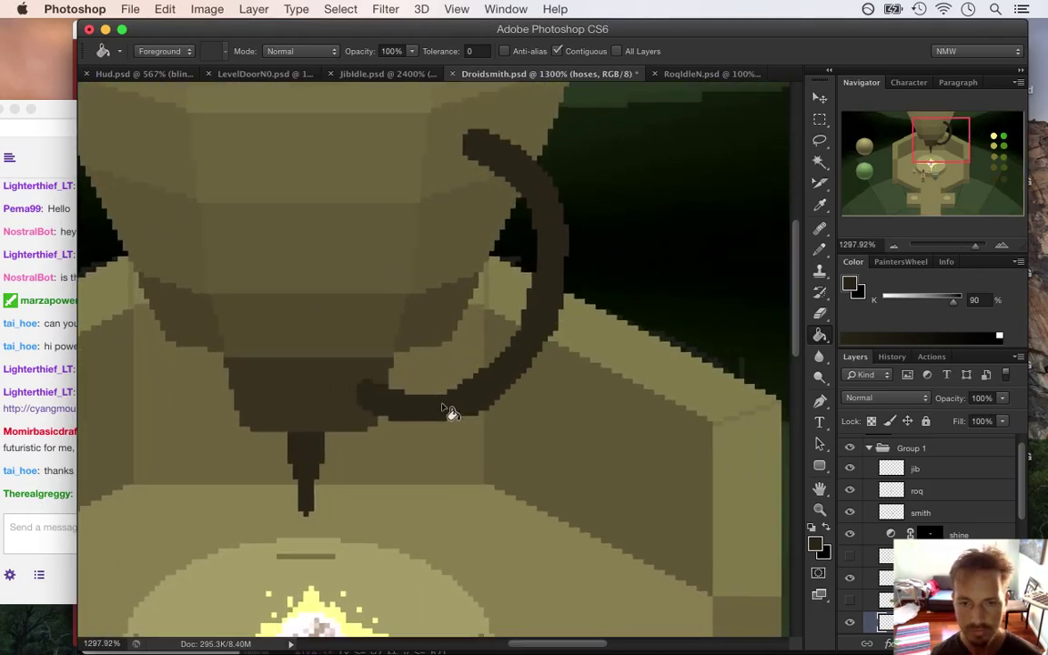
key(i)
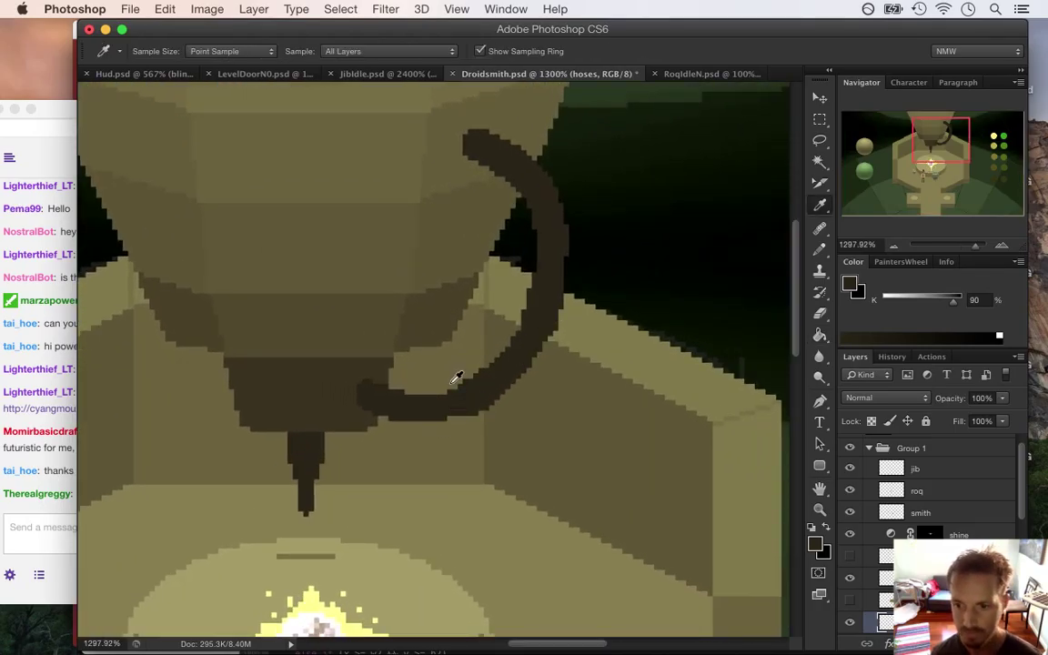
key(b)
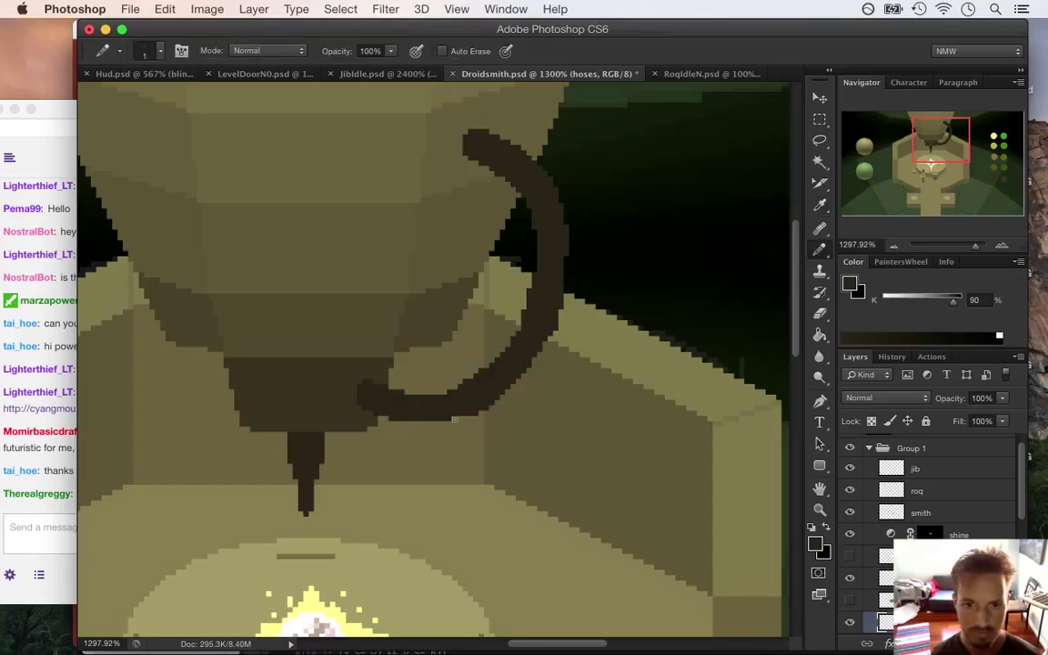
key(e)
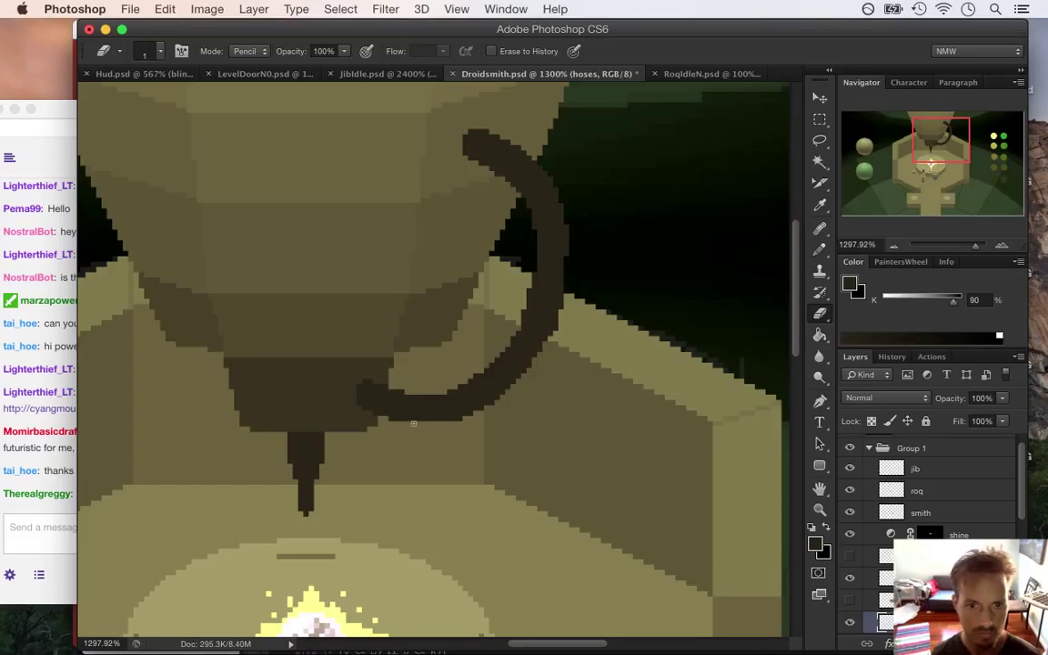
key(b)
drag(406, 423, 436, 426)
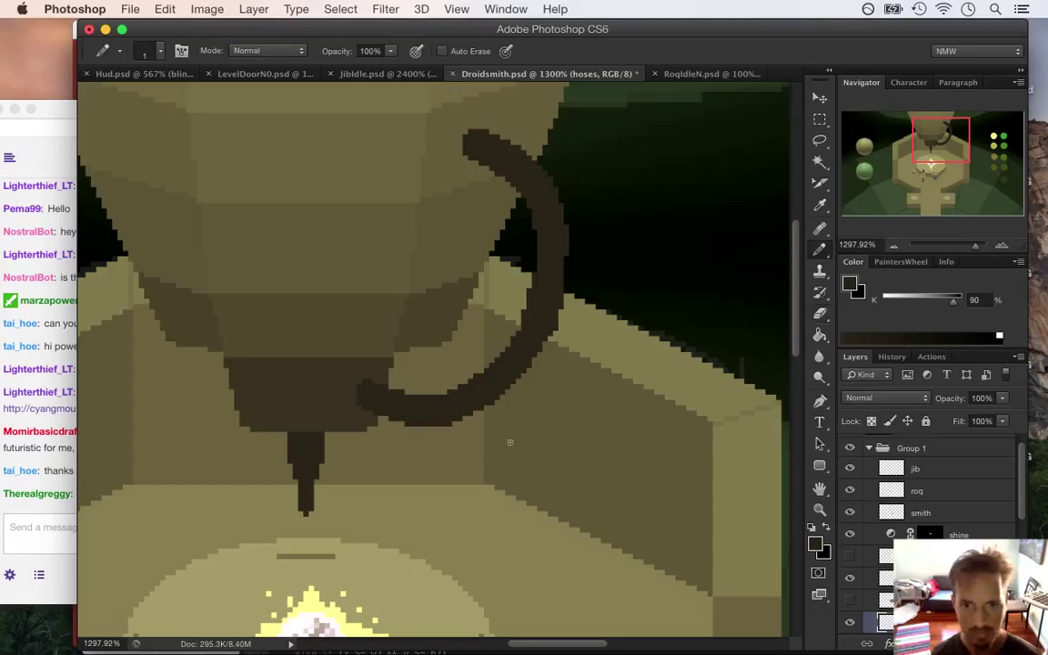
Step: Clean up the stray pixels along the hose's outer edge with the 1-pixel Eraser and Pencil, and save Droidsmith.psd
key(e)
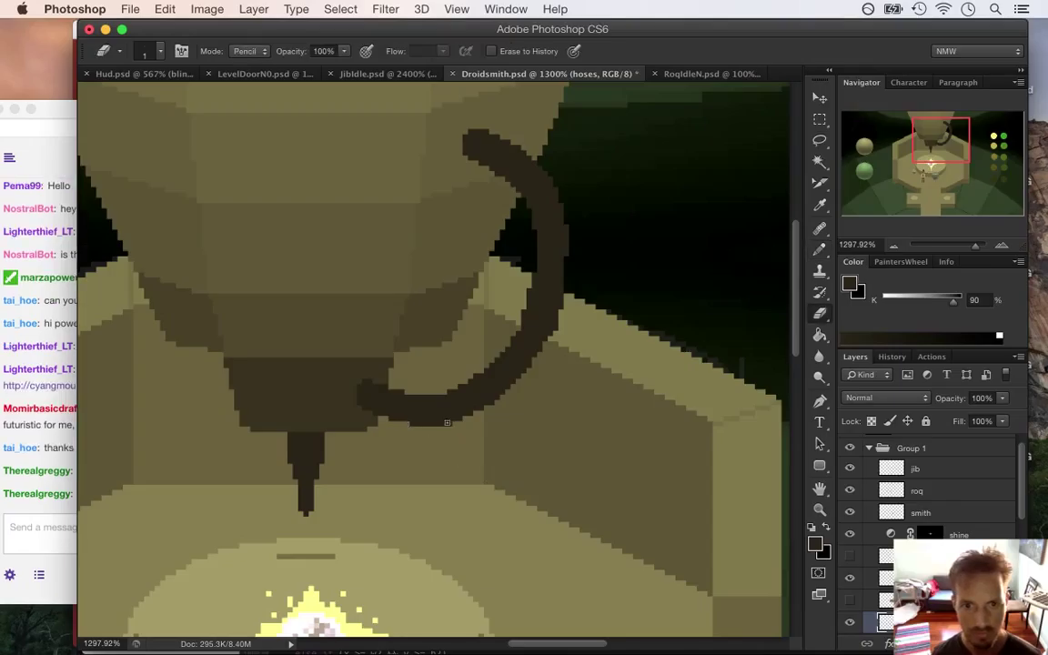
key(b)
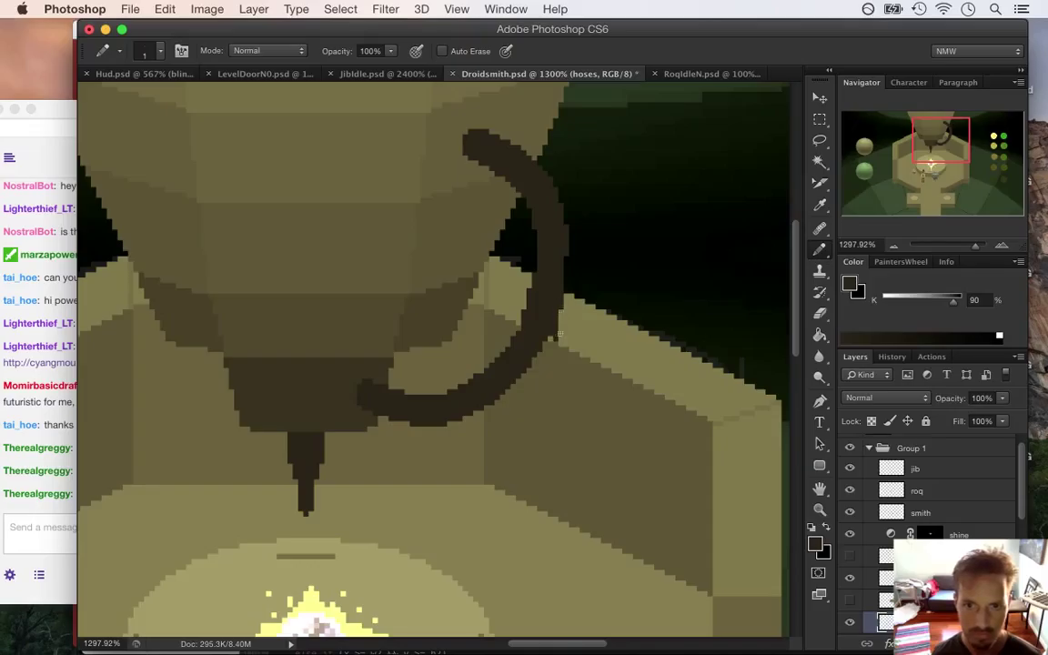
key(e)
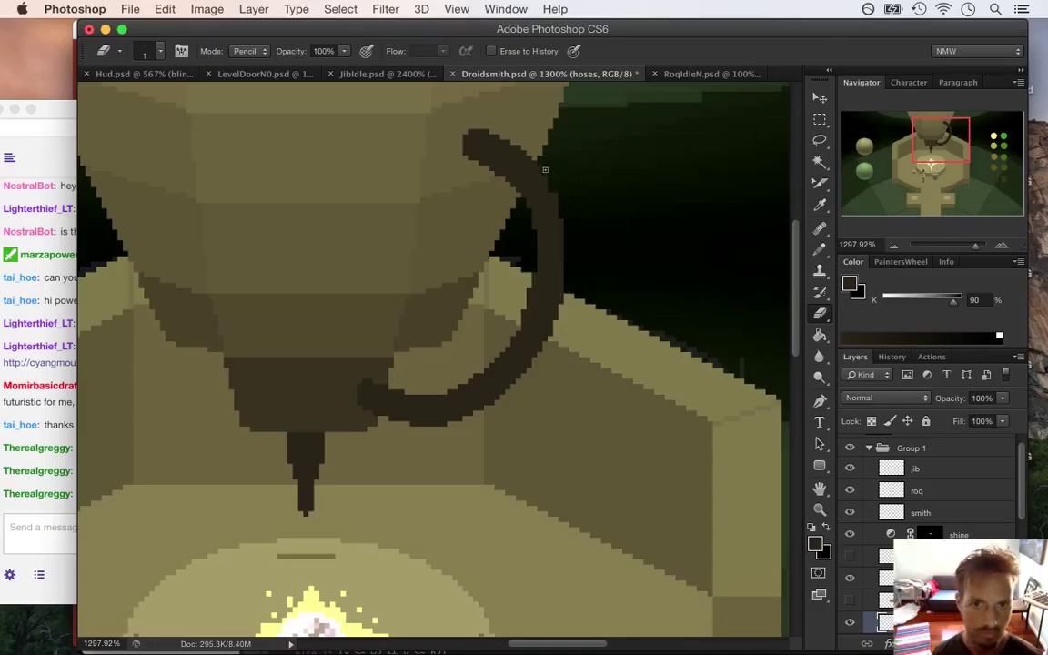
key(super+s)
Step: Switch to the Twitch chat, read the newest messages and return to Photoshop
click(35, 525)
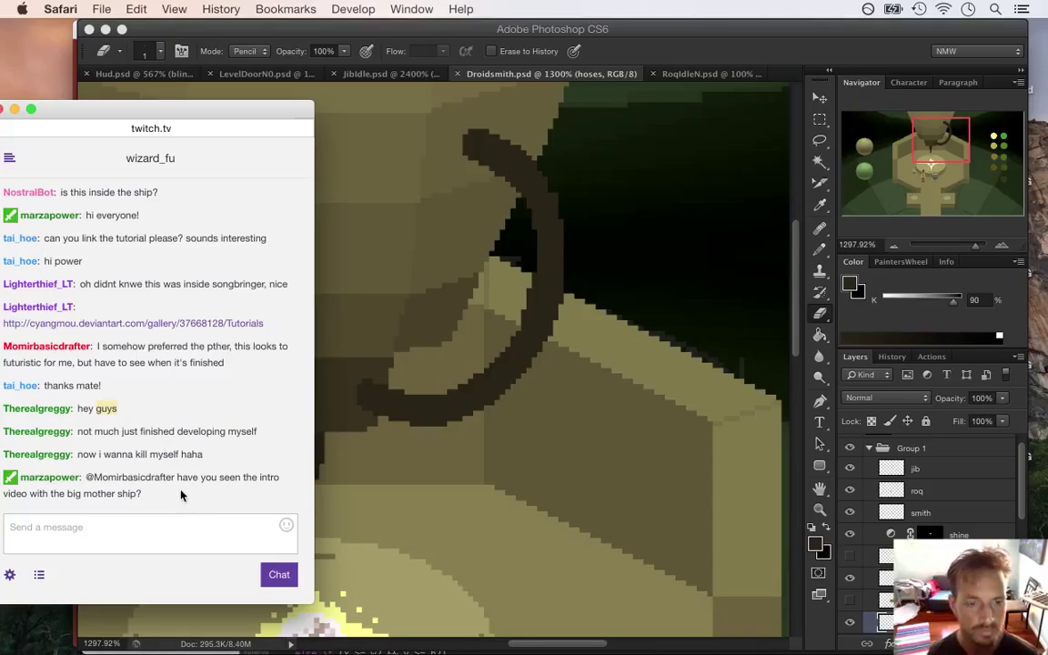
click(160, 434)
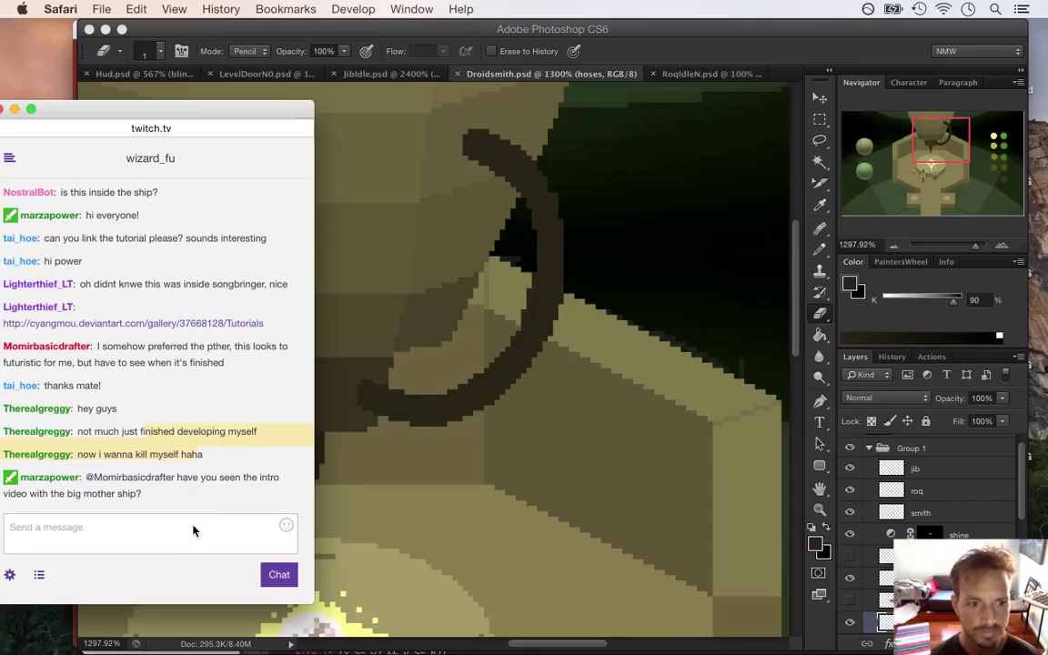
click(672, 58)
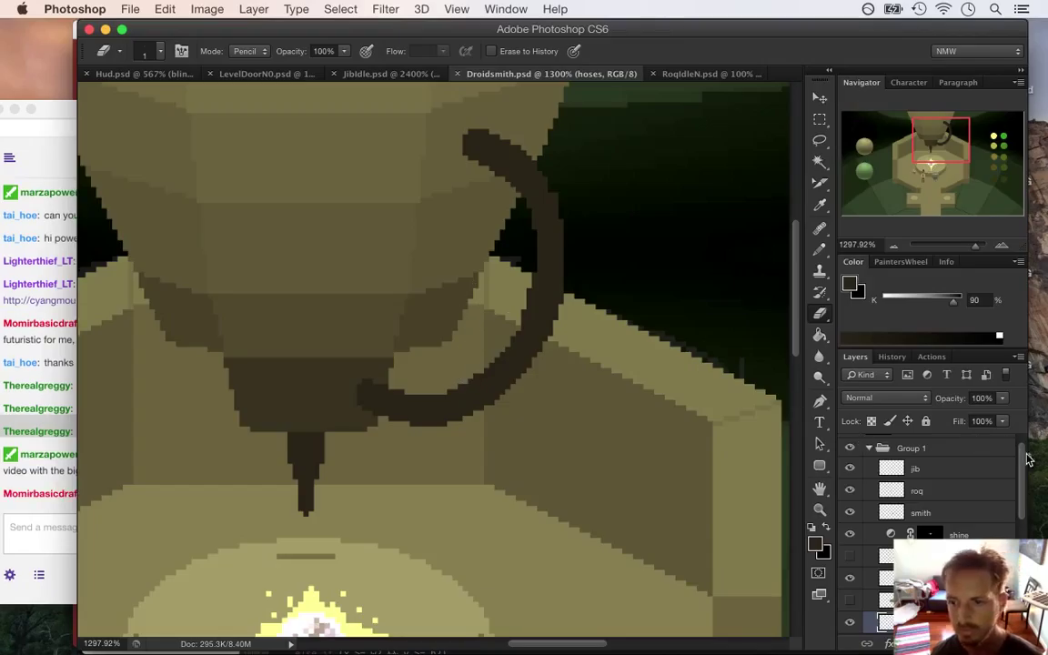
Step: Show the sketch copy layer briefly to check the apparatus and hose against the sketch, and undo the visibility change
scroll(1021, 466, down, 1)
scroll(1021, 466, up, 2)
click(850, 446)
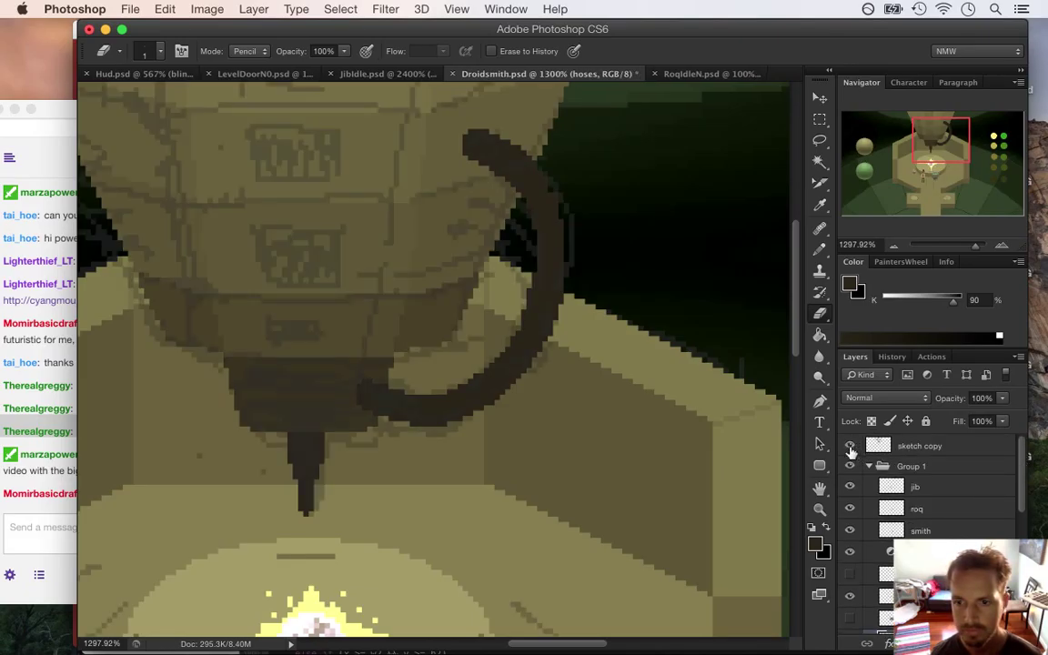
key(super+z)
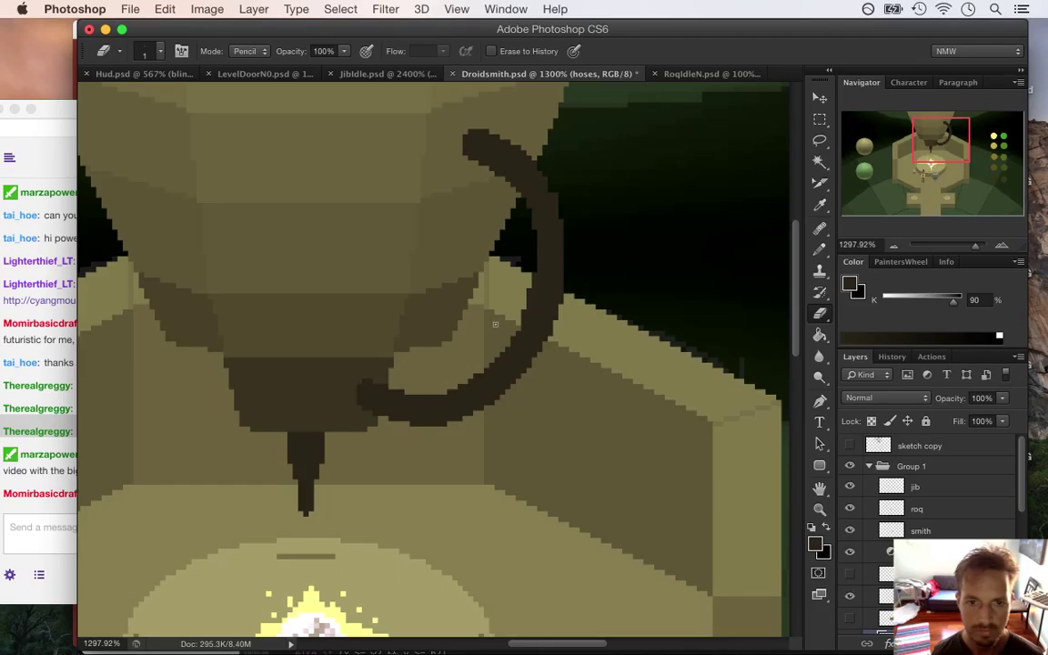
Step: Sample the second yellow palette dot and shift its hue to 213° for a blue foreground colour, 4b7ebe
drag(451, 296, 389, 311)
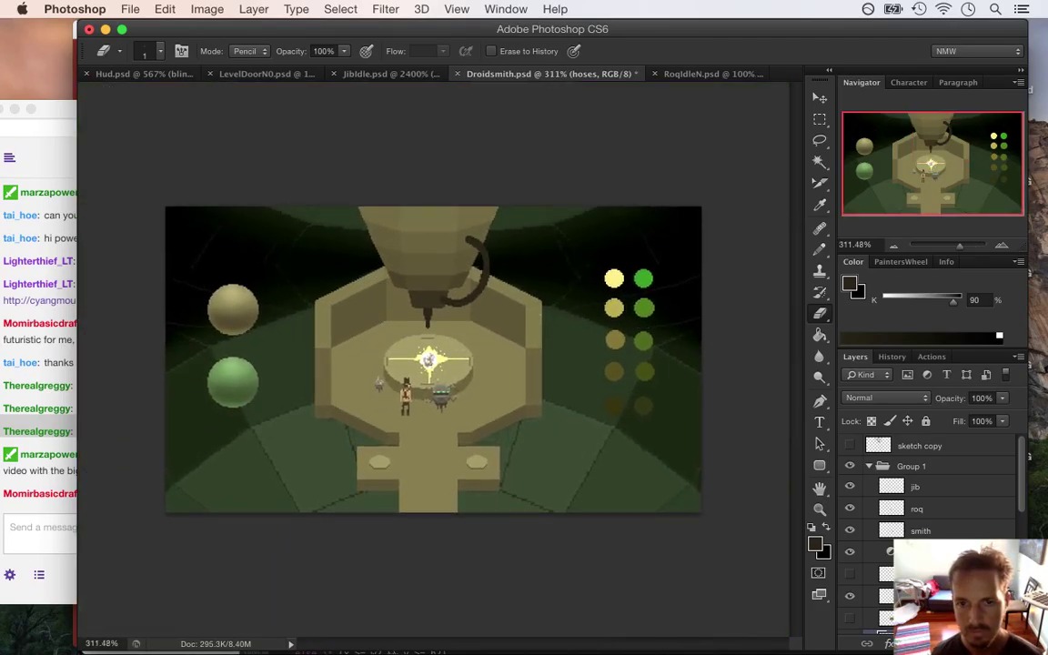
key(i)
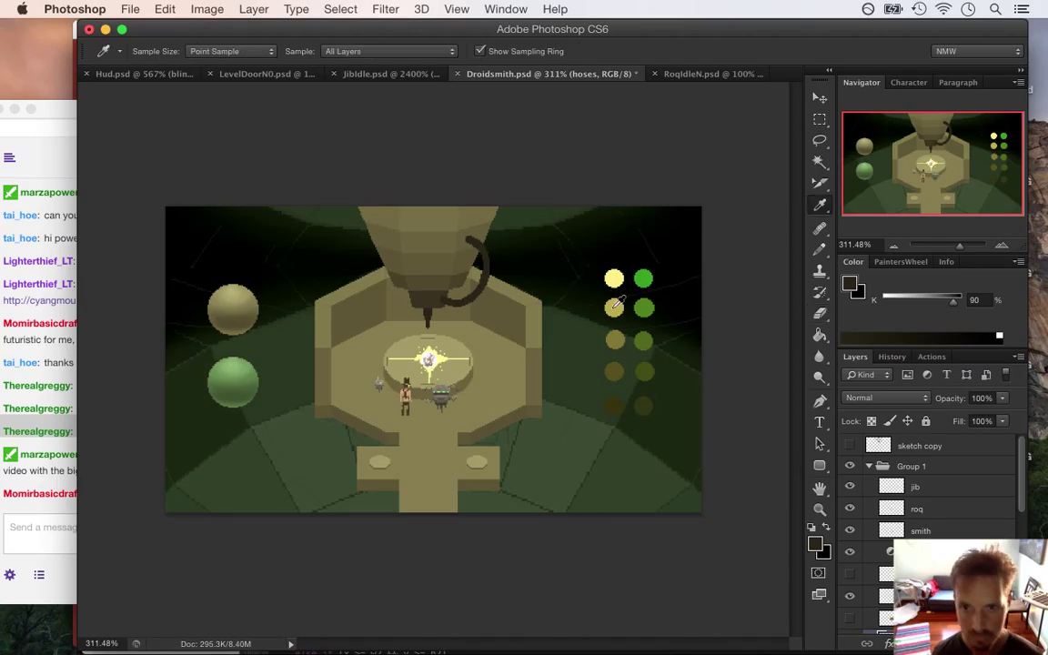
click(615, 299)
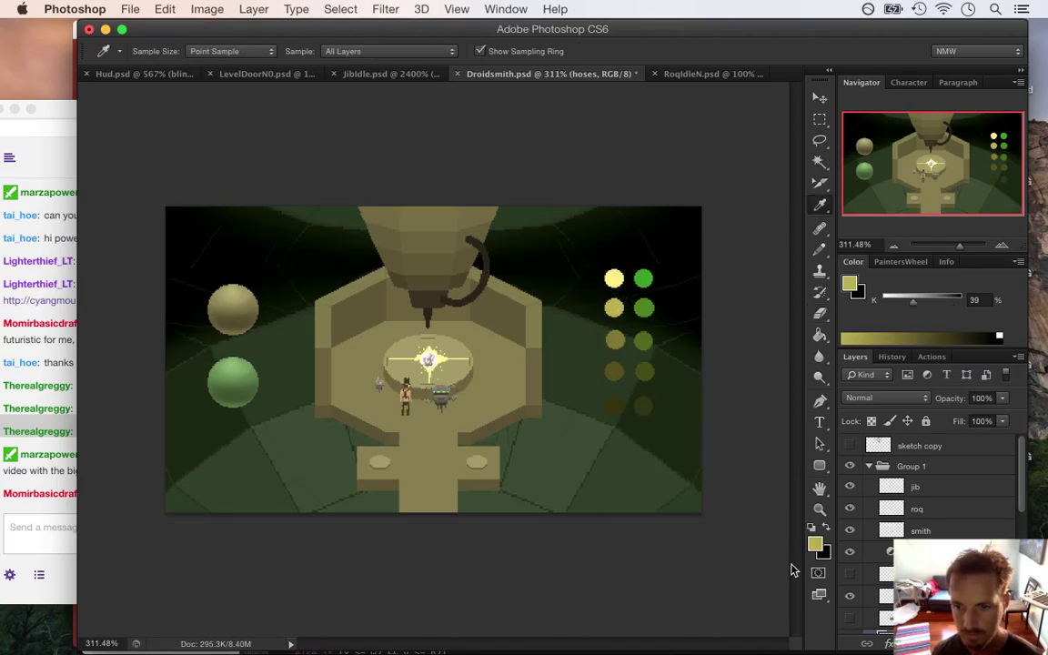
click(816, 543)
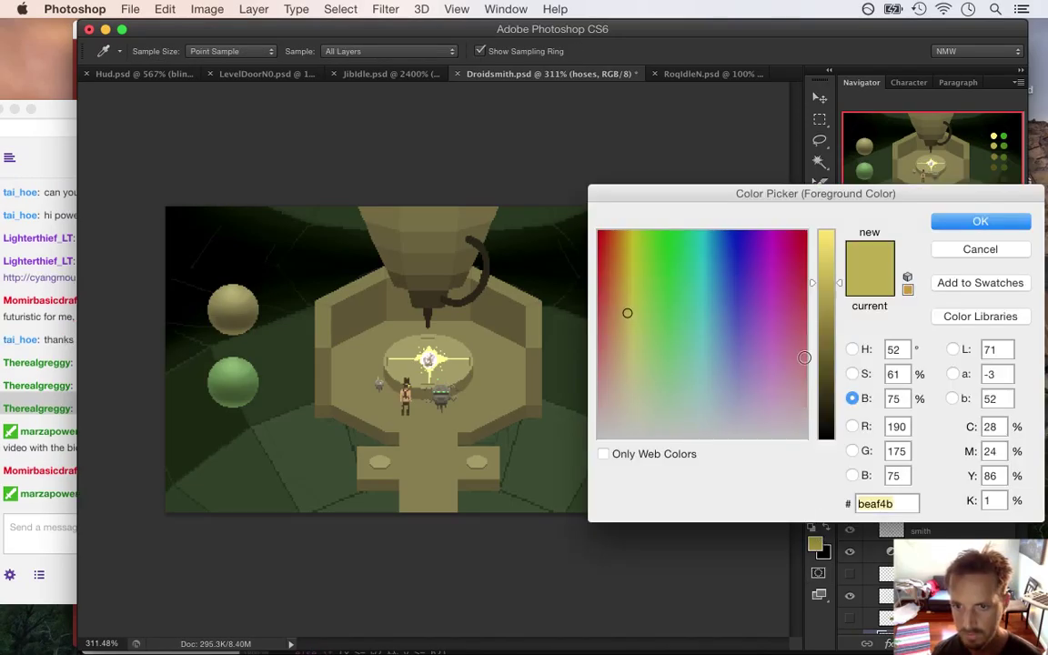
click(852, 350)
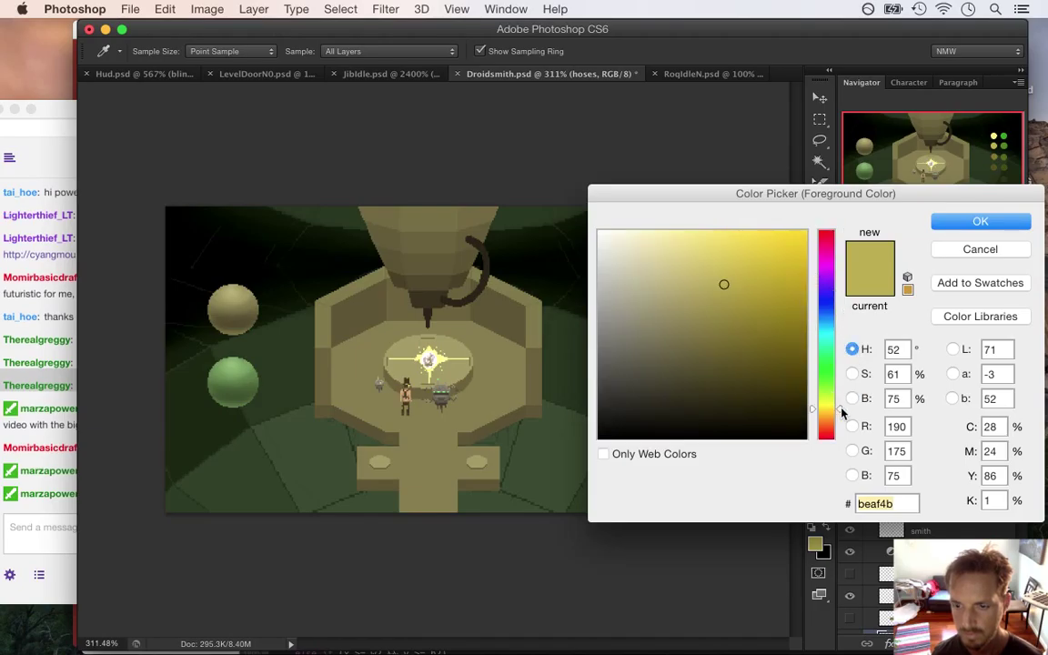
drag(841, 414, 842, 319)
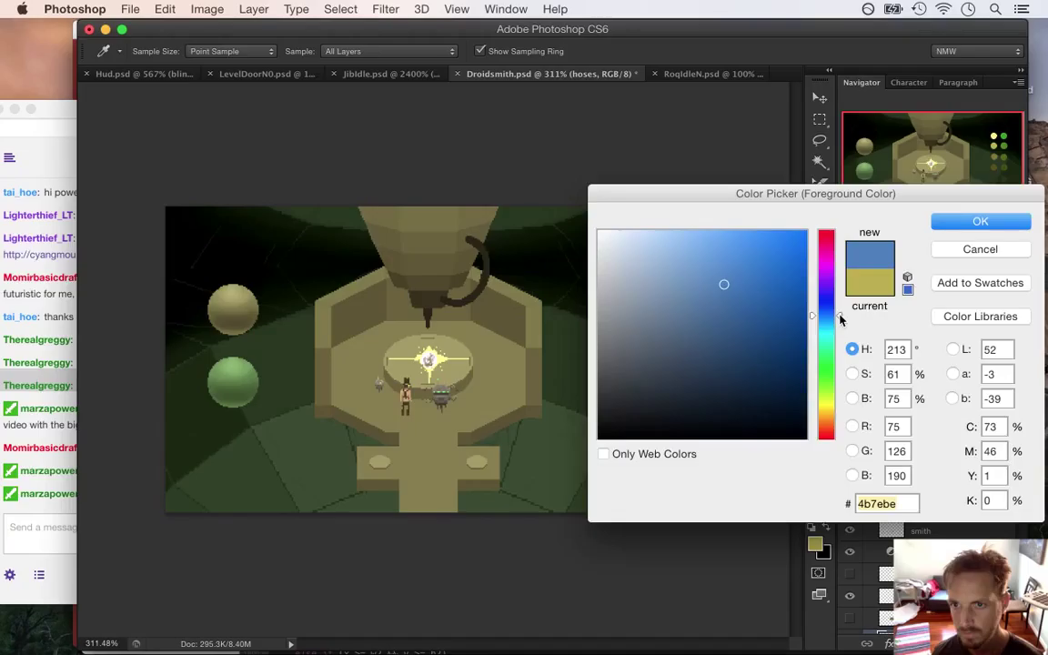
click(954, 224)
Step: Enlarge the Pencil to 15 px and stamp a blue dot beside the second yellow palette dot
key(b)
key(bracketright)
key(bracketright)
key(bracketright)
key(bracketright)
key(bracketright)
key(bracketright)
key(bracketright)
click(586, 306)
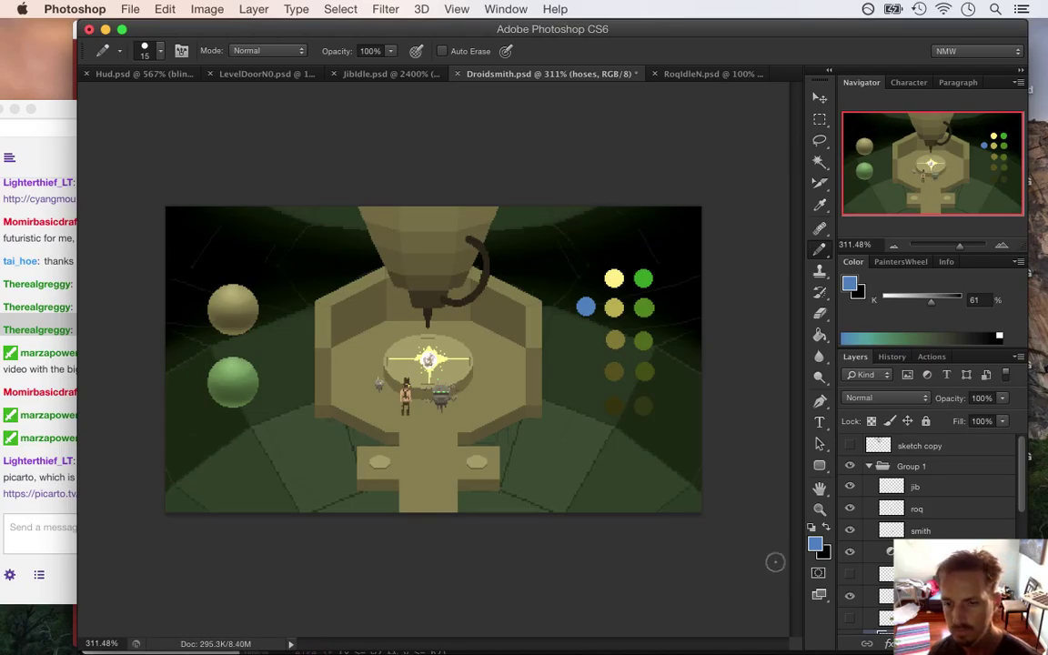
Step: Shift the foreground colour's hue to red and stamp a red dot beside the blue palette dot
click(815, 543)
drag(839, 317, 842, 441)
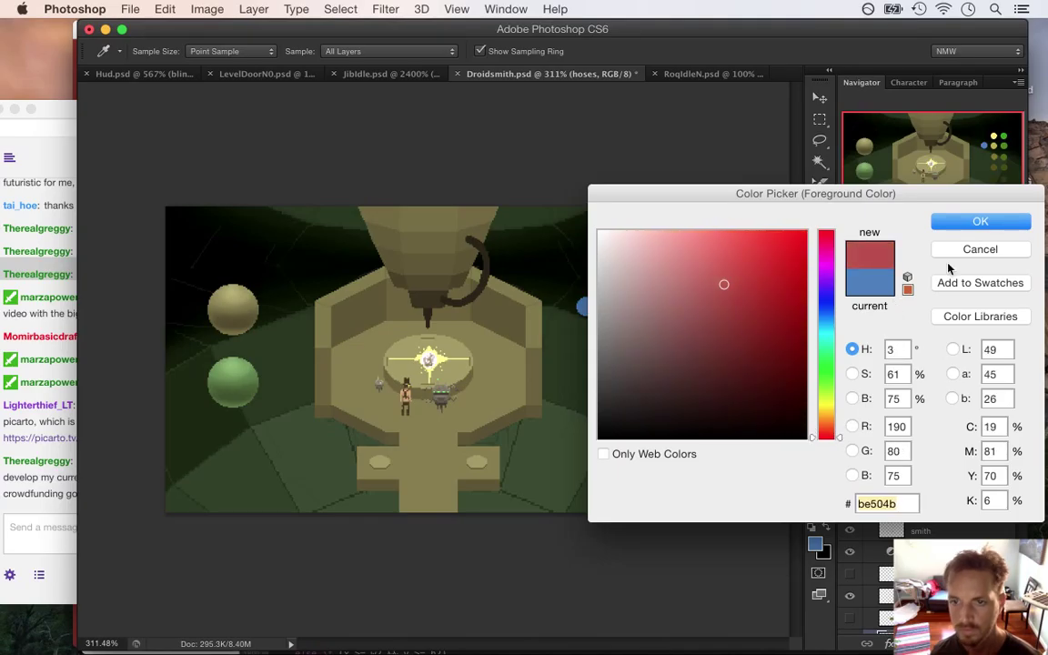
click(965, 226)
key(b)
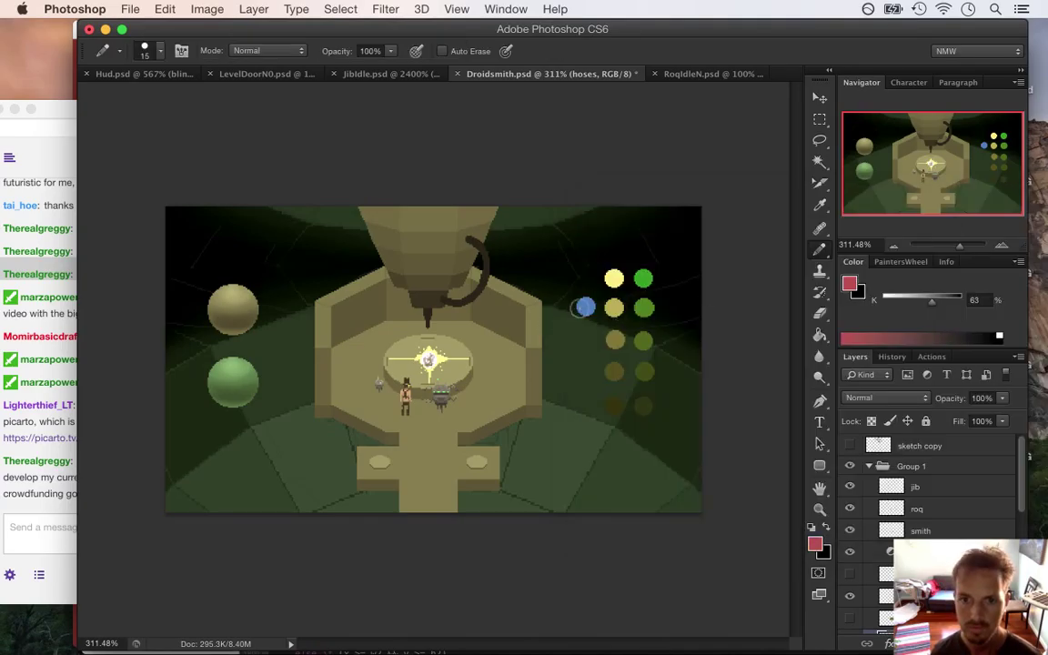
click(556, 305)
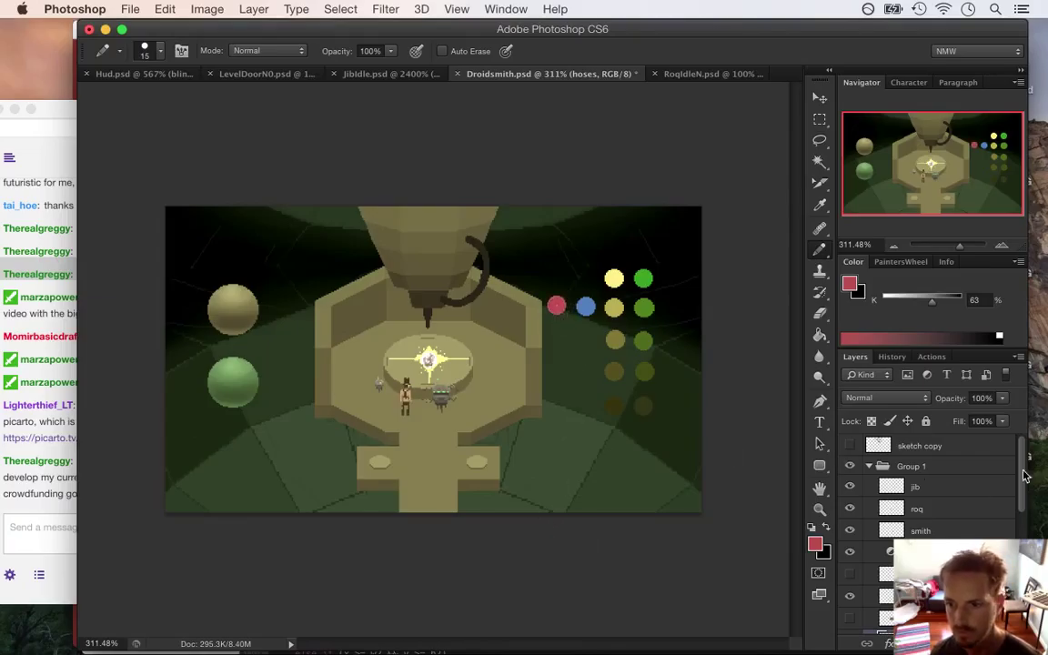
scroll(929, 424, down, 2)
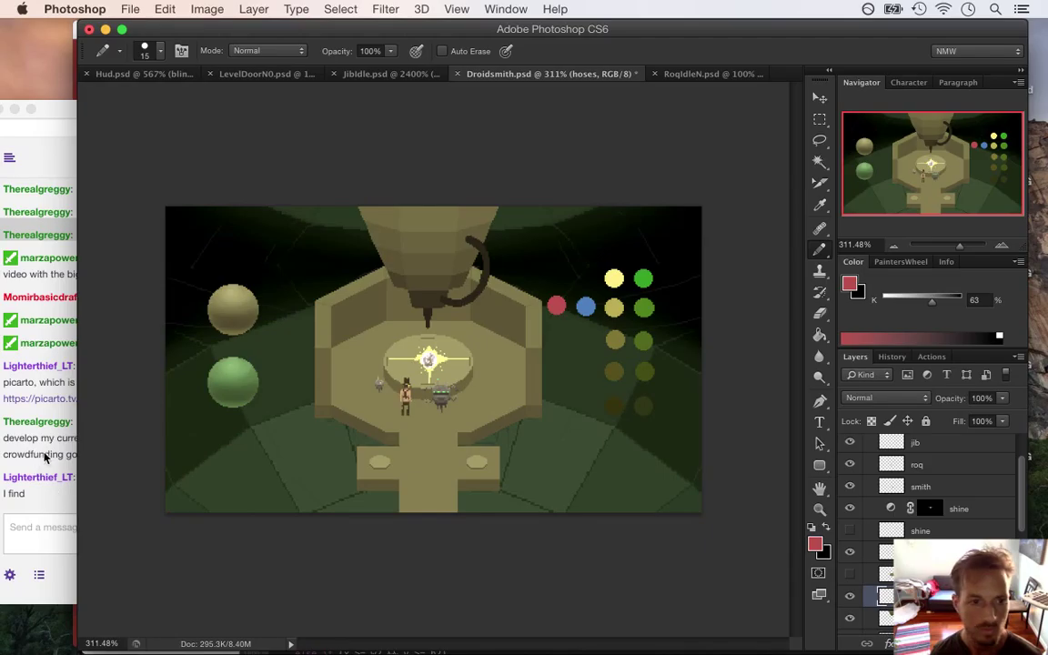
Step: Switch to the Twitch chat and read the messages about the Picarto art stream and a viewer's own game project
click(40, 414)
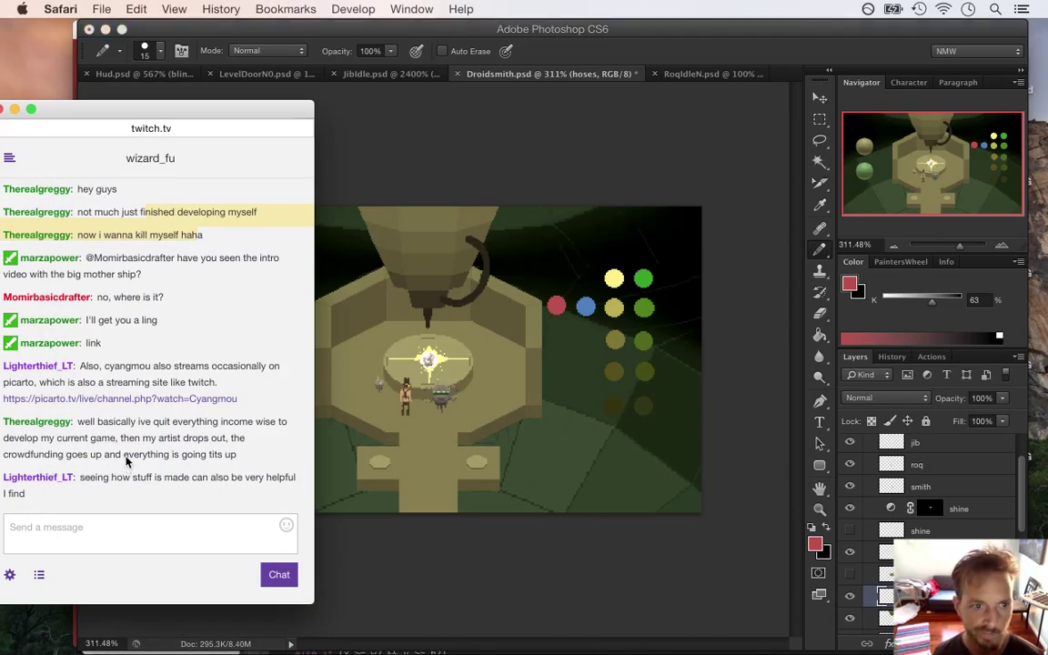
drag(106, 383, 136, 383)
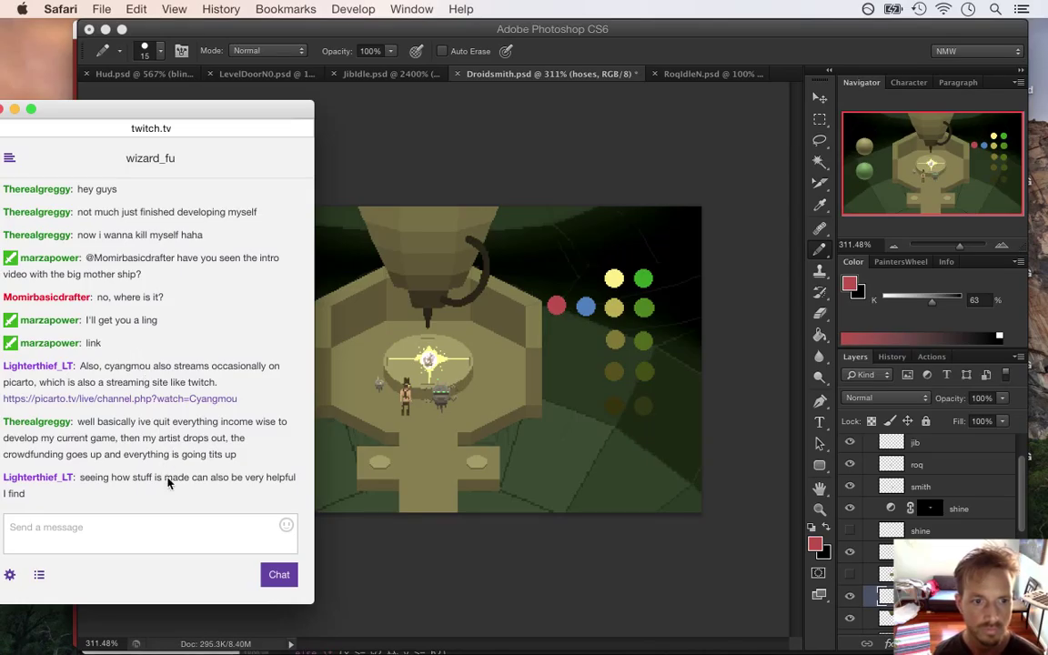
drag(113, 477, 159, 506)
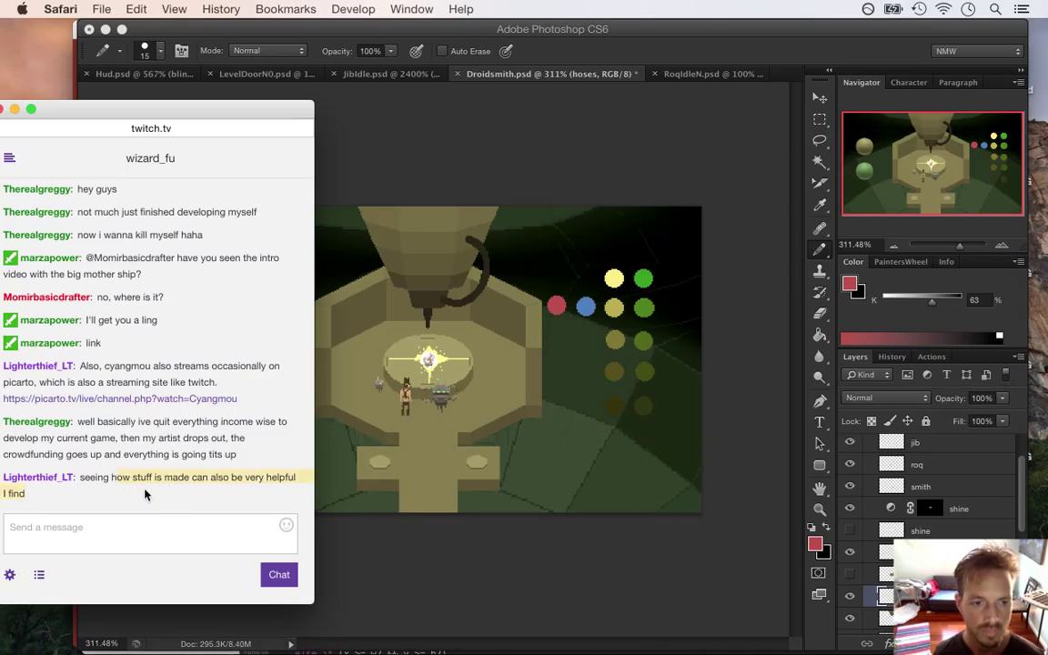
click(114, 424)
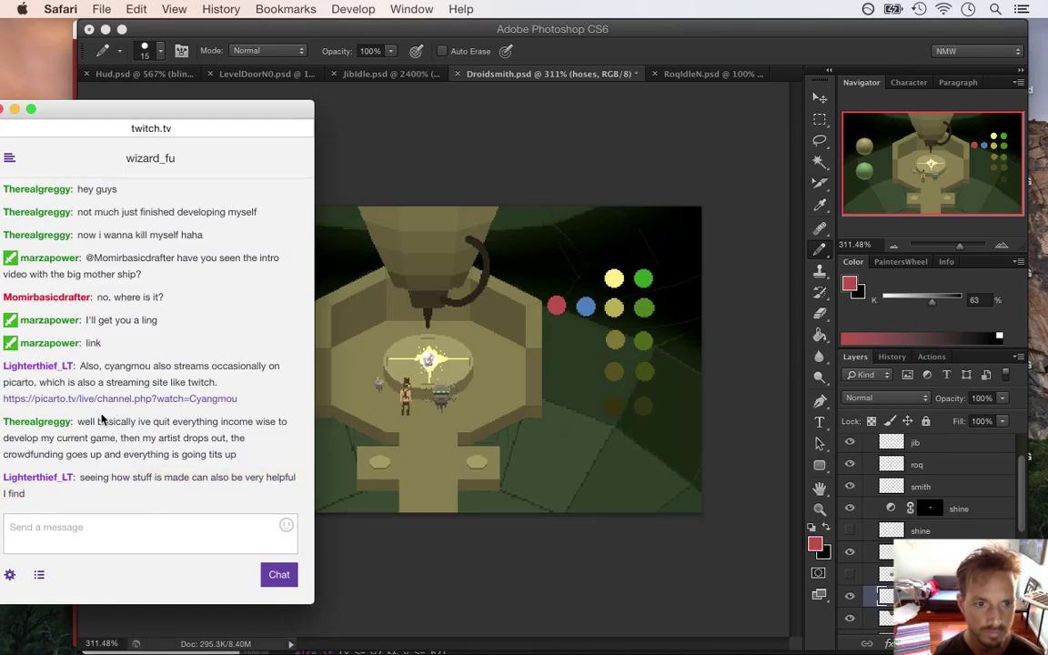
drag(106, 362, 205, 392)
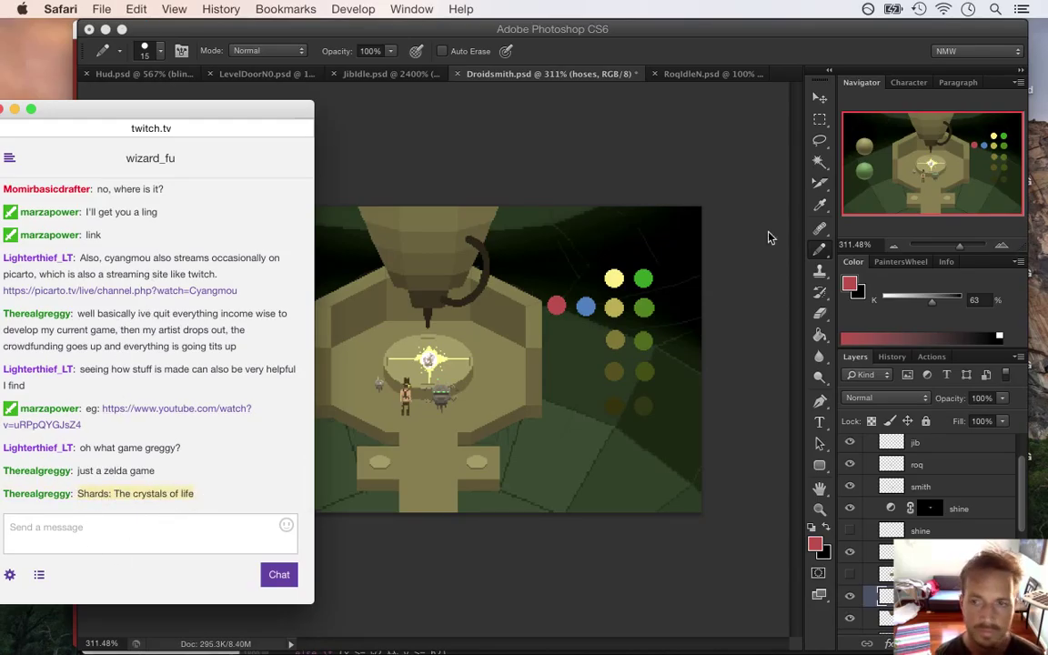
Step: Open a new Safari browser window
mouse_move(1045, 114)
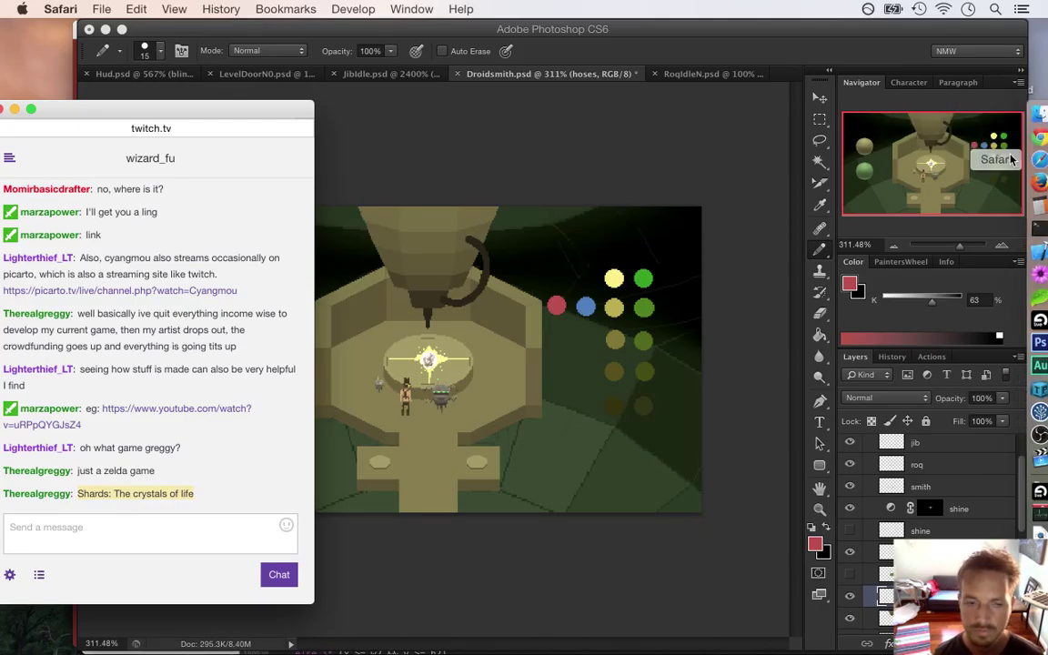
key(super+n)
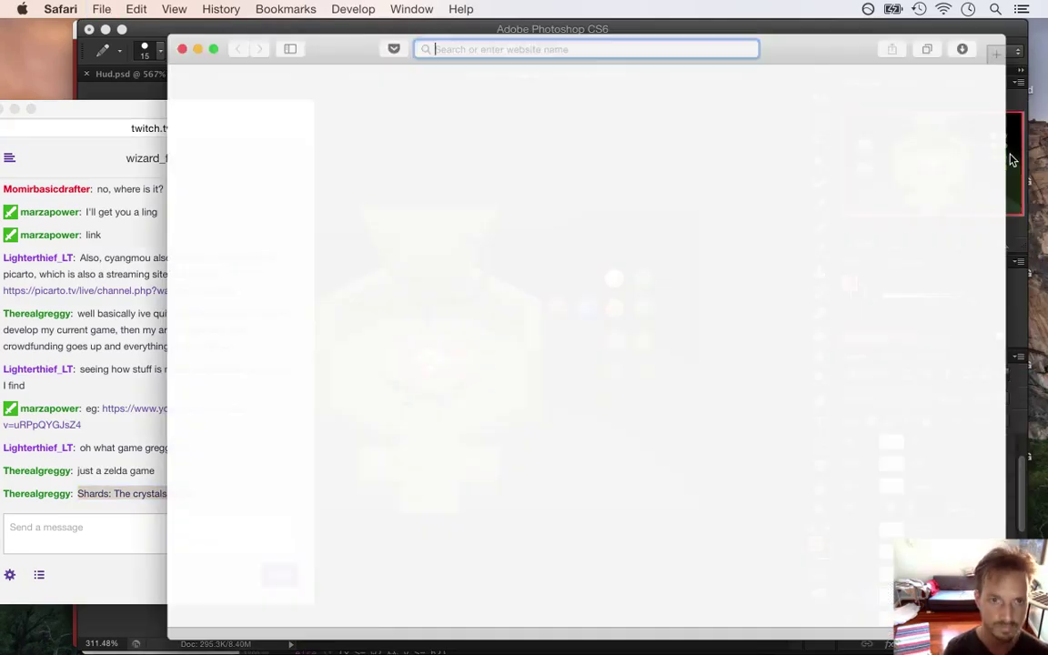
Step: Search the web for "Shards: The crystals of life" and open its project page on The Crowdfunding Centre
text(Shards: The crystals of life)
key(Return)
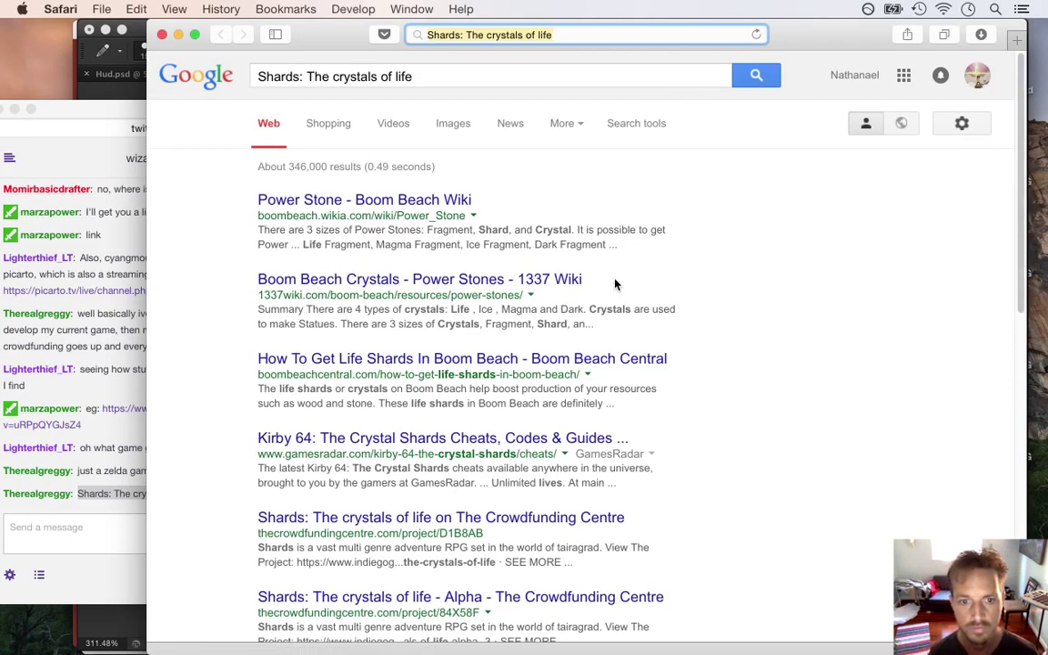
click(446, 520)
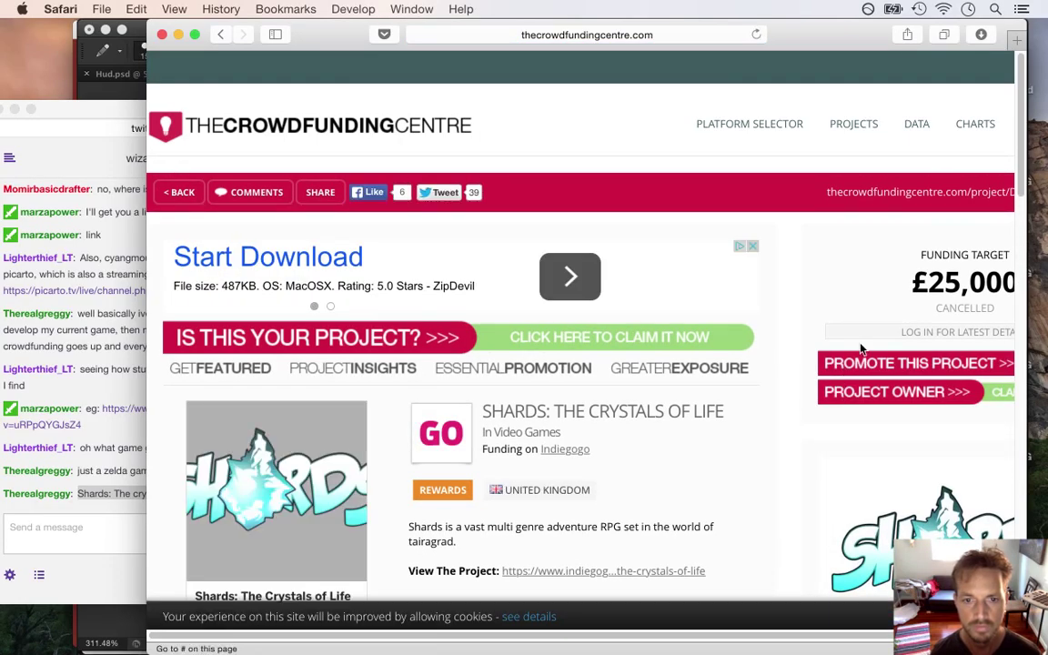
Step: Follow the Indiegogo funding link on the Shards project page and look over the platform's details
scroll(1021, 173, down, 4)
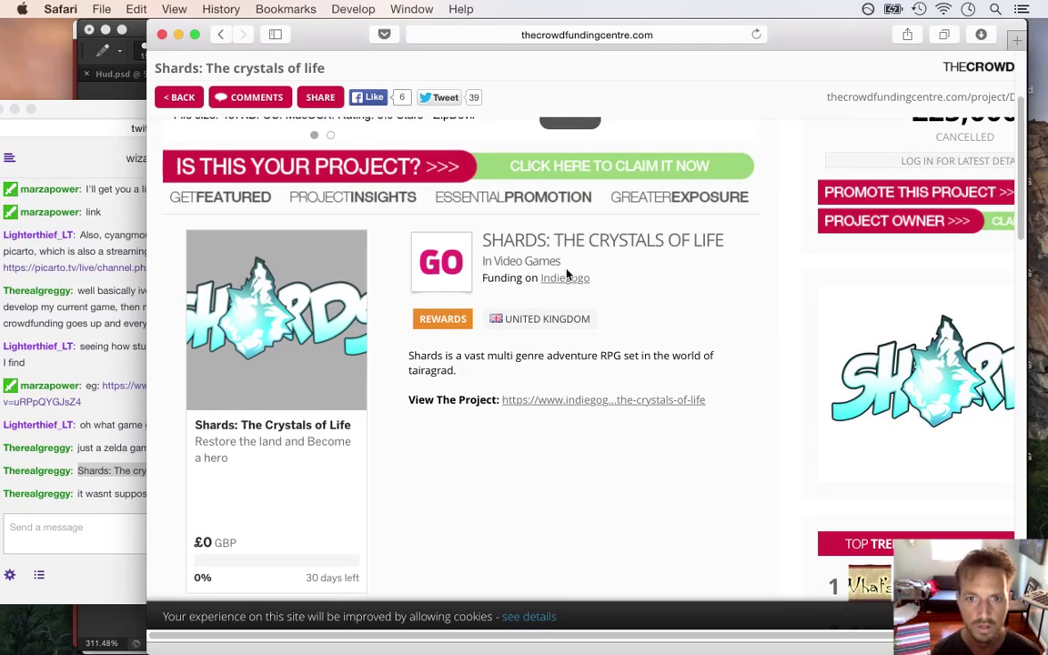
click(565, 277)
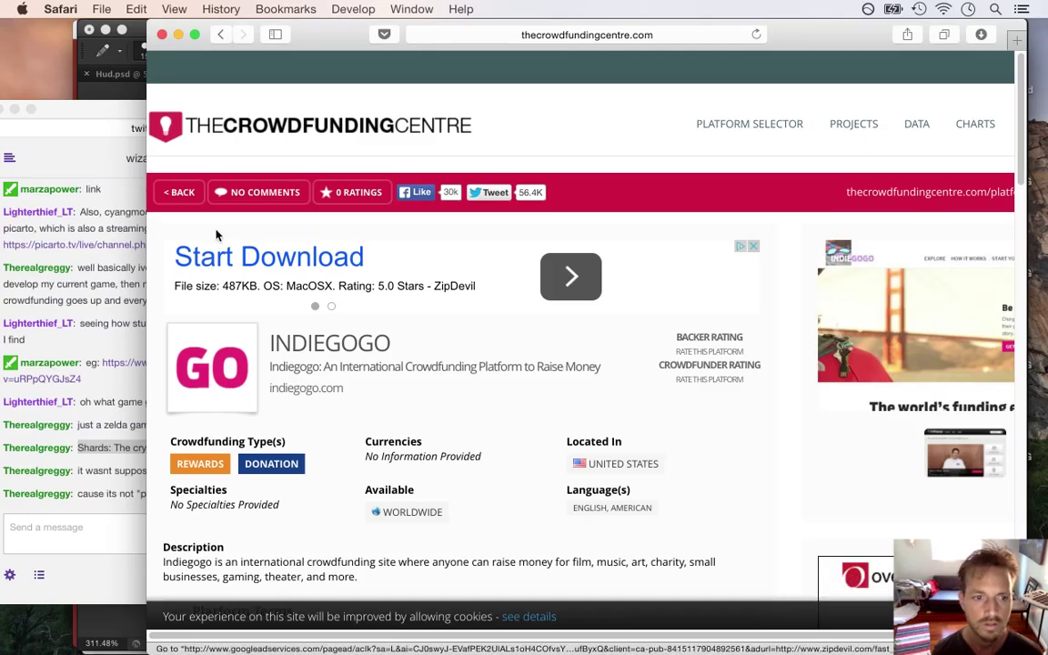
scroll(229, 333, down, 4)
Step: Read the latest Twitch chat messages about the Shards project and close the Crowdfunding Centre page
click(107, 494)
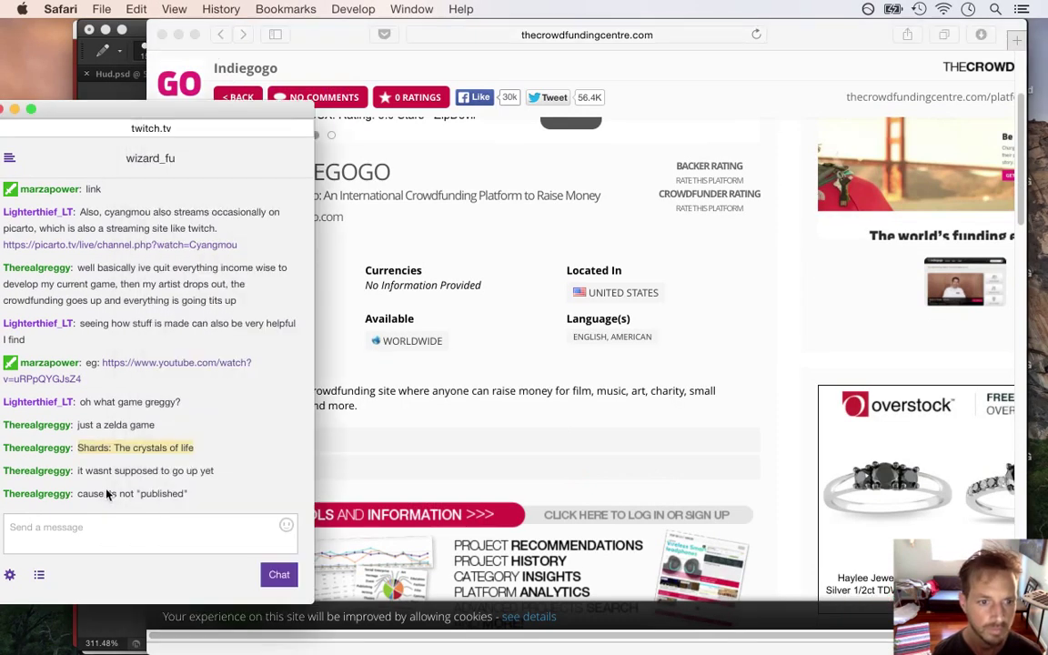
drag(85, 471, 181, 495)
click(197, 498)
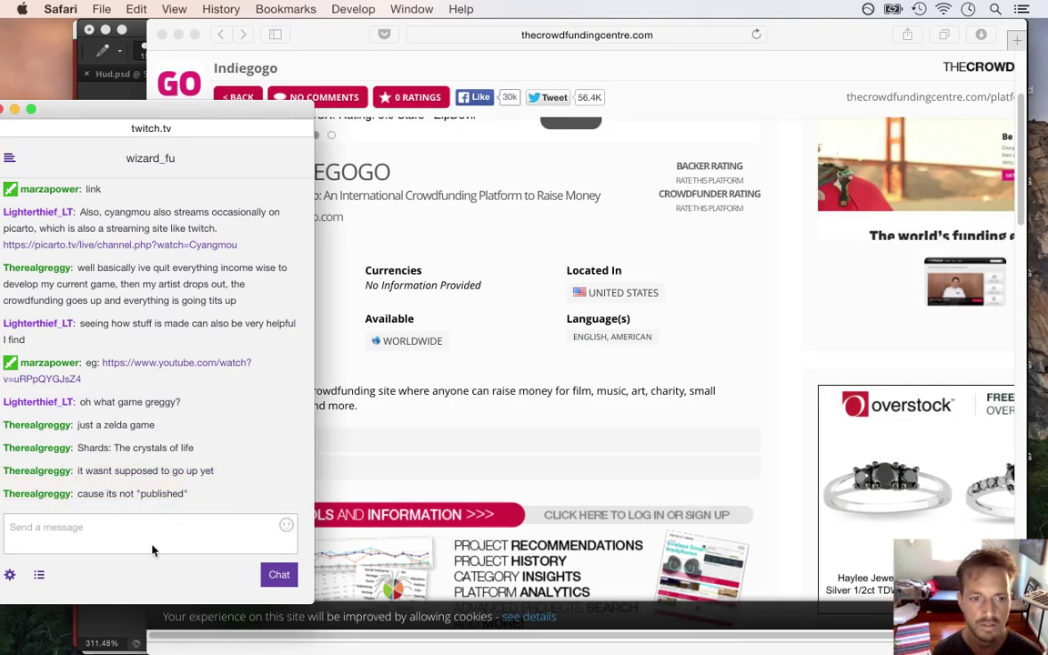
click(335, 52)
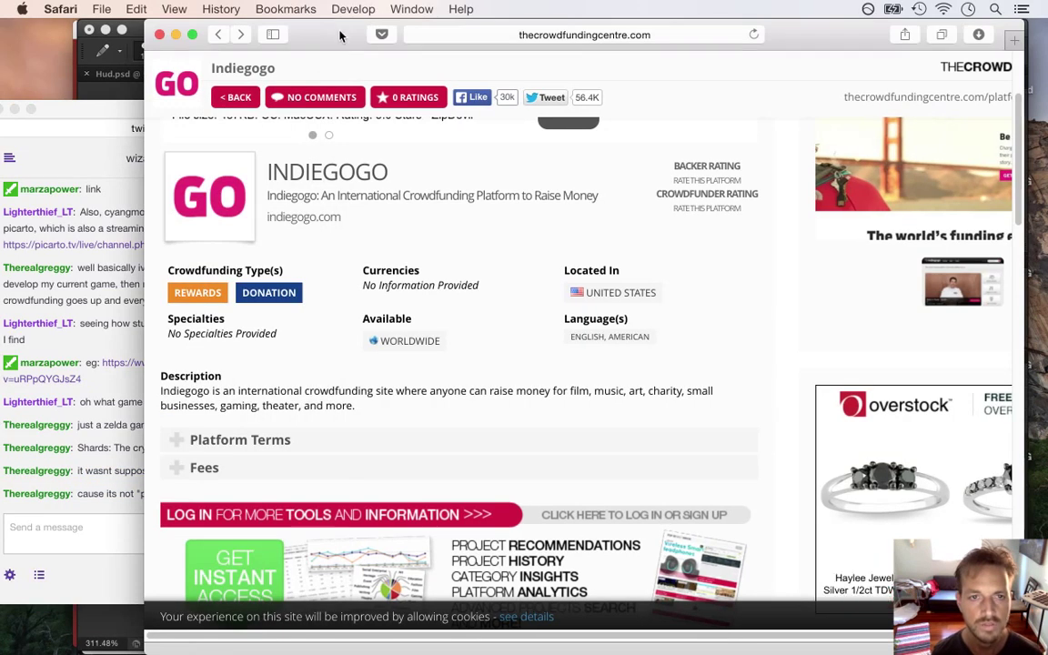
key(super+w)
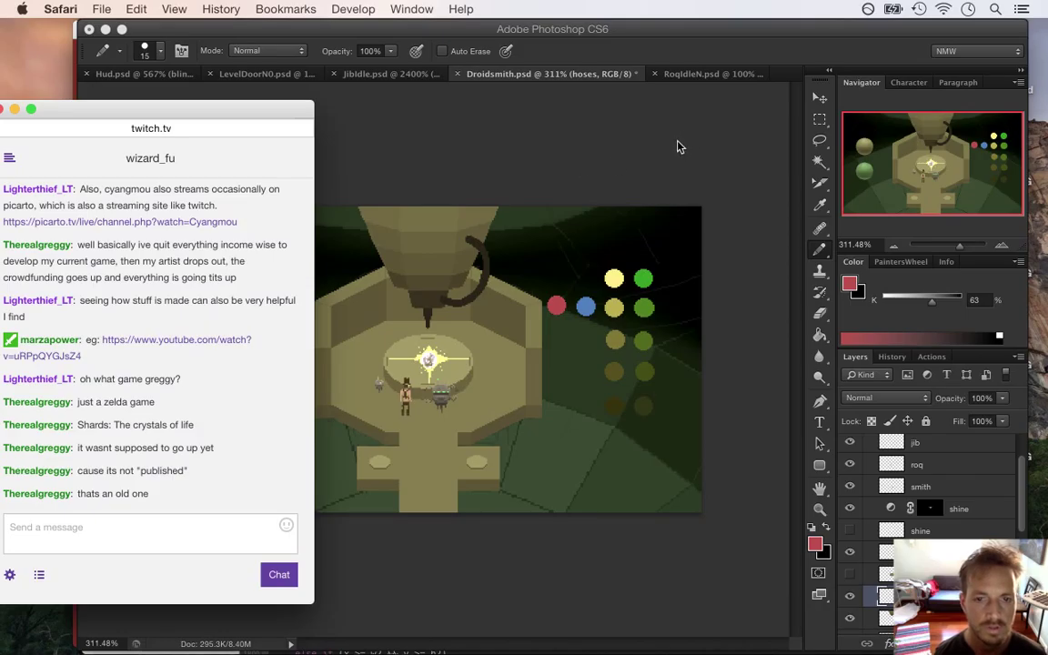
Step: Open the Indiegogo link to the Shards campaign posted in the Twitch chat
click(715, 60)
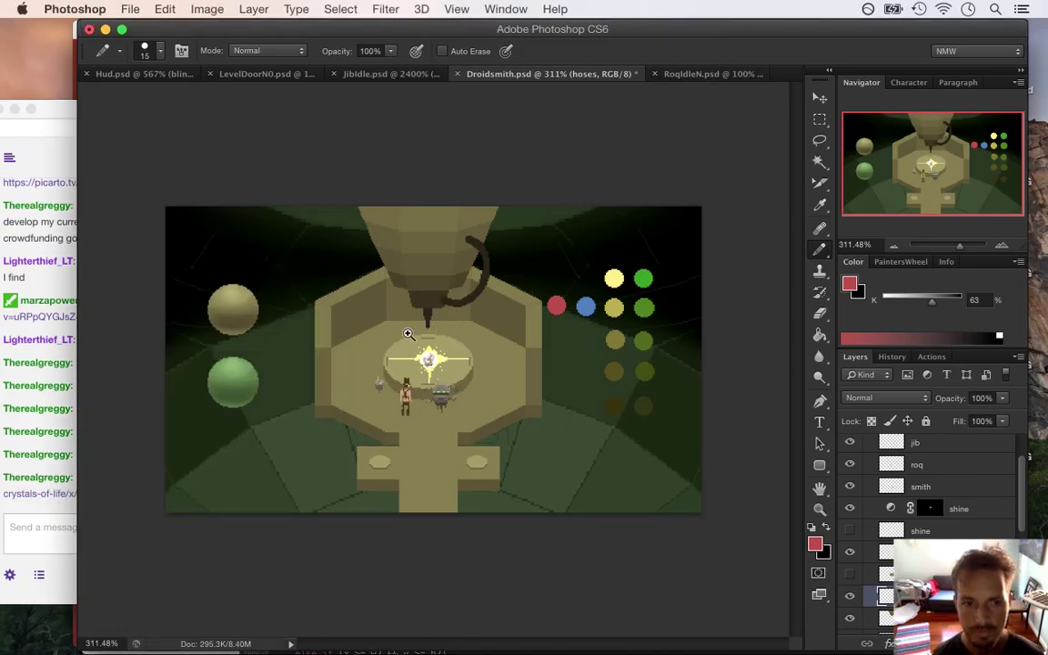
click(68, 497)
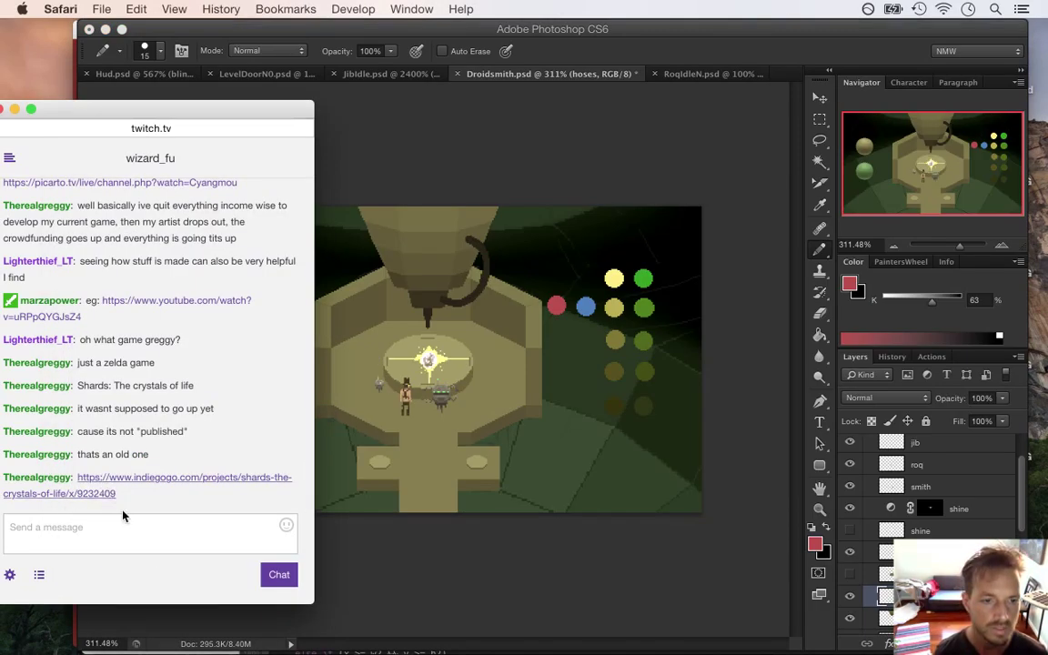
click(123, 478)
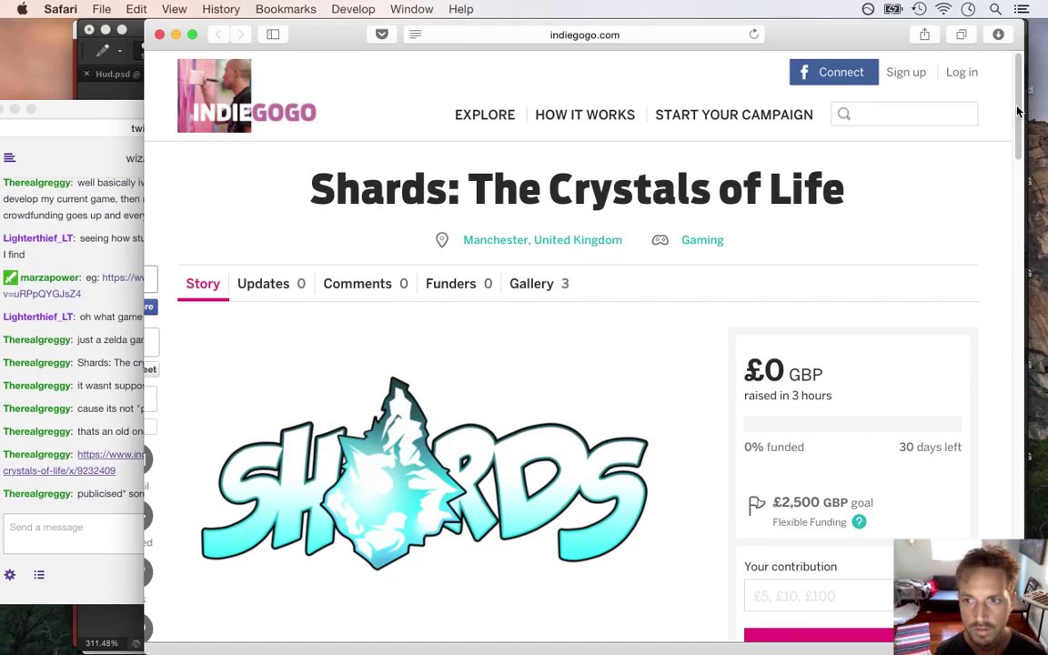
Step: Read through the Shards campaign story on Indiegogo down to its final sections, checking the chat along the way
scroll(1017, 134, down, 3)
drag(1019, 136, 958, 126)
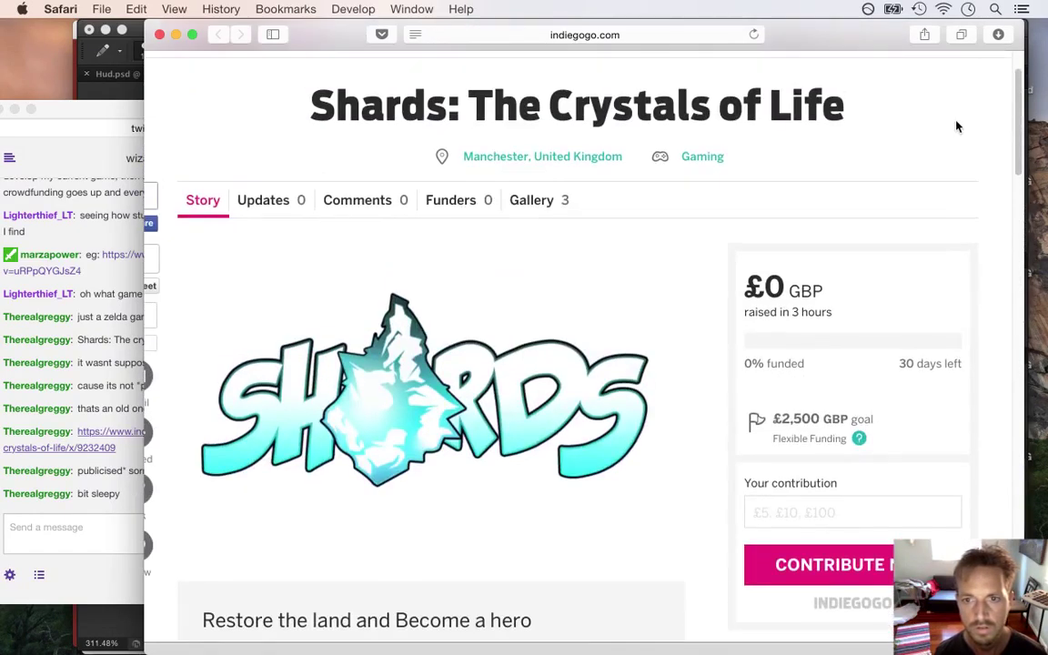
scroll(955, 126, down, 6)
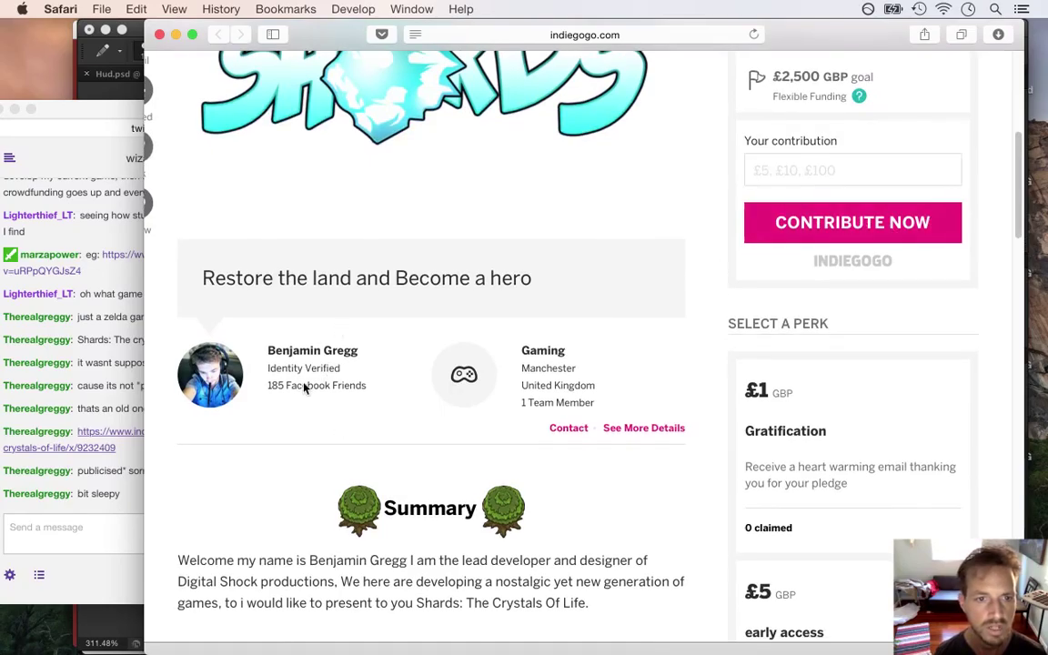
click(84, 526)
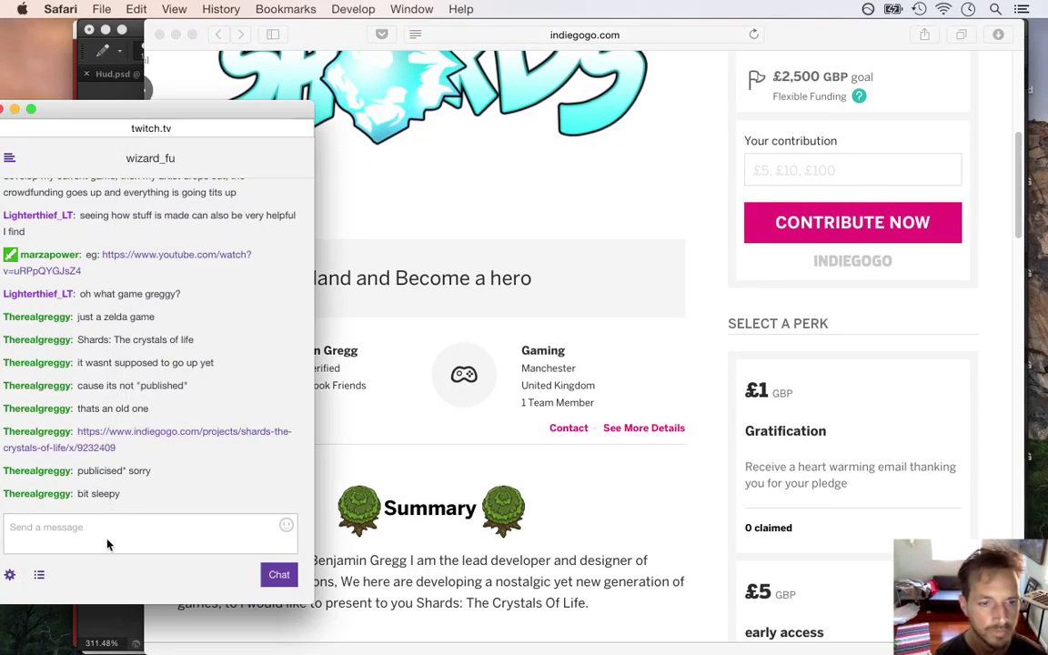
click(508, 246)
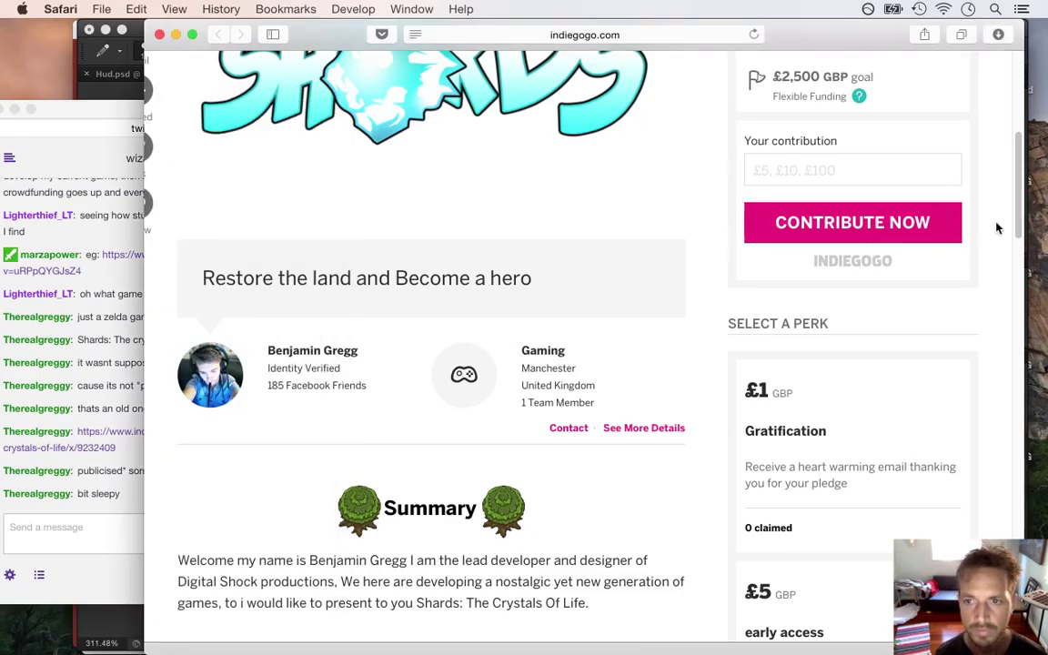
drag(1018, 186, 1016, 344)
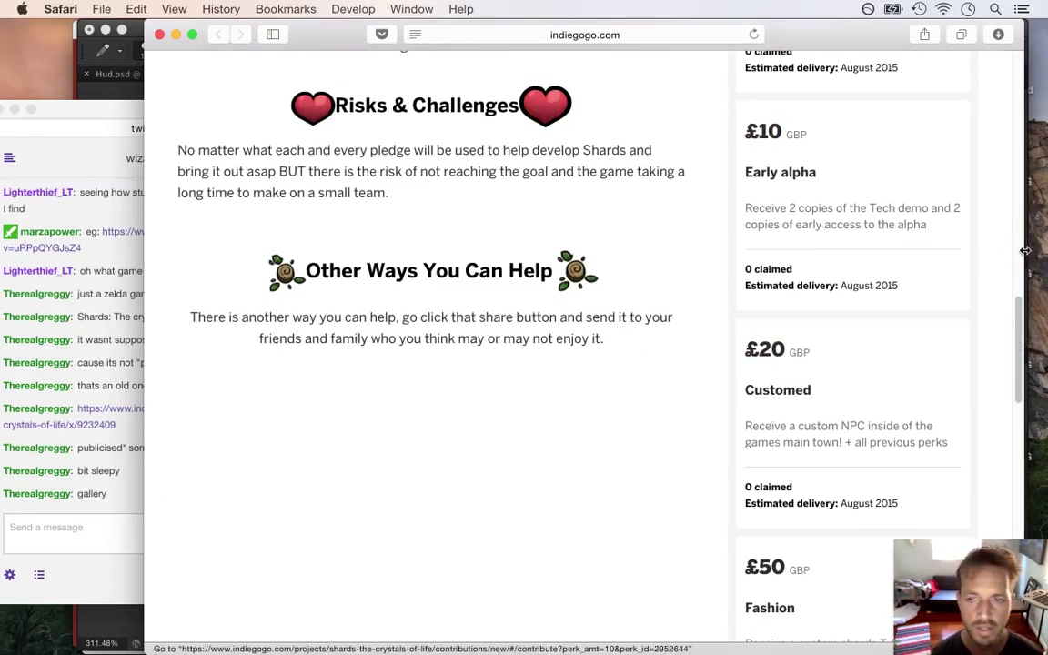
Step: Return to the start of the Shards campaign page and open its image gallery
drag(1021, 316, 985, 153)
scroll(985, 137, up, 5)
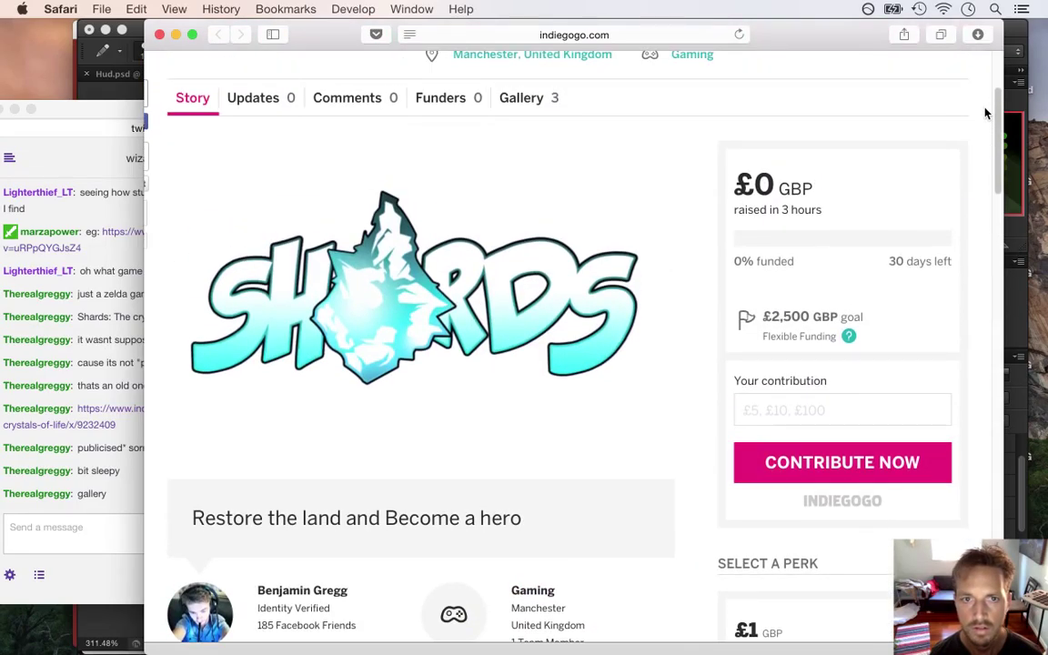
scroll(910, 111, up, 1)
click(524, 133)
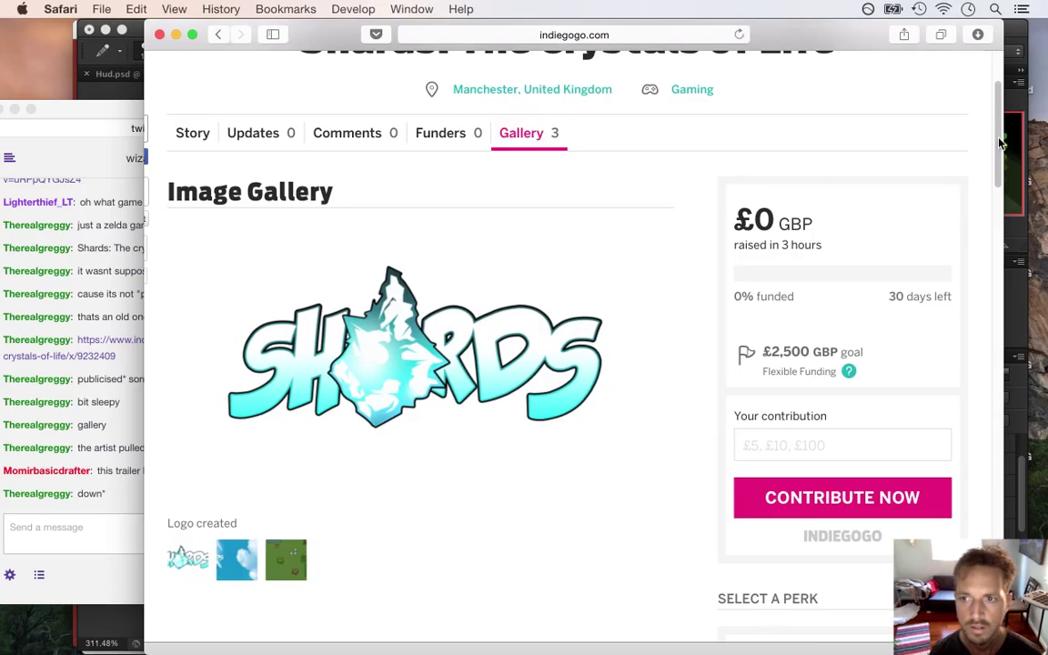
Step: View the title design and the placeholder world images in the gallery, checking the chat messages in between
scroll(935, 187, down, 4)
click(237, 396)
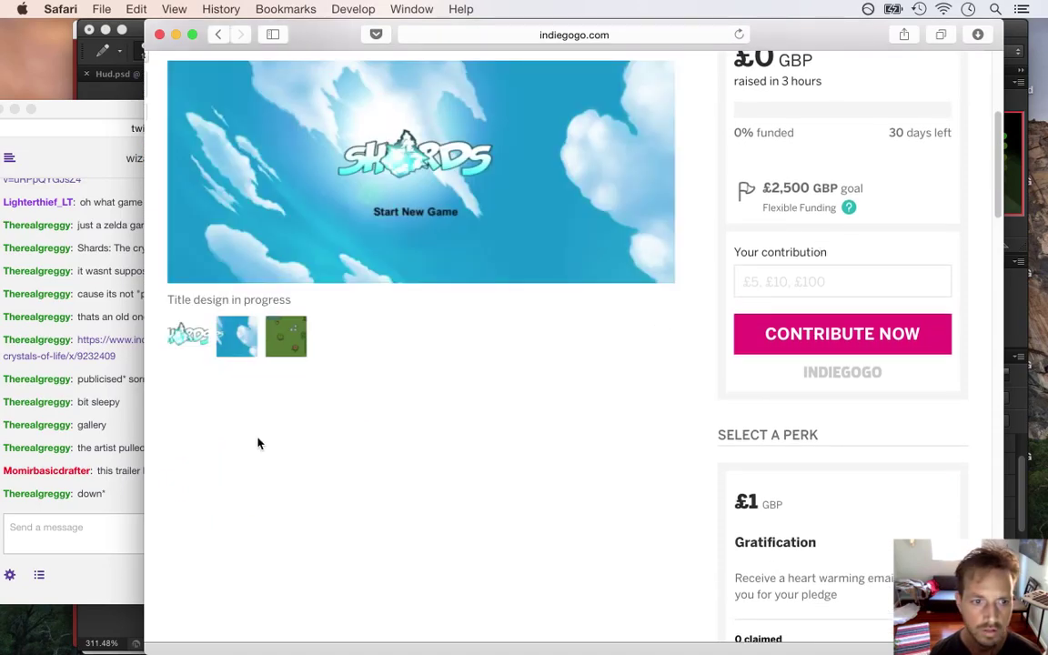
click(128, 487)
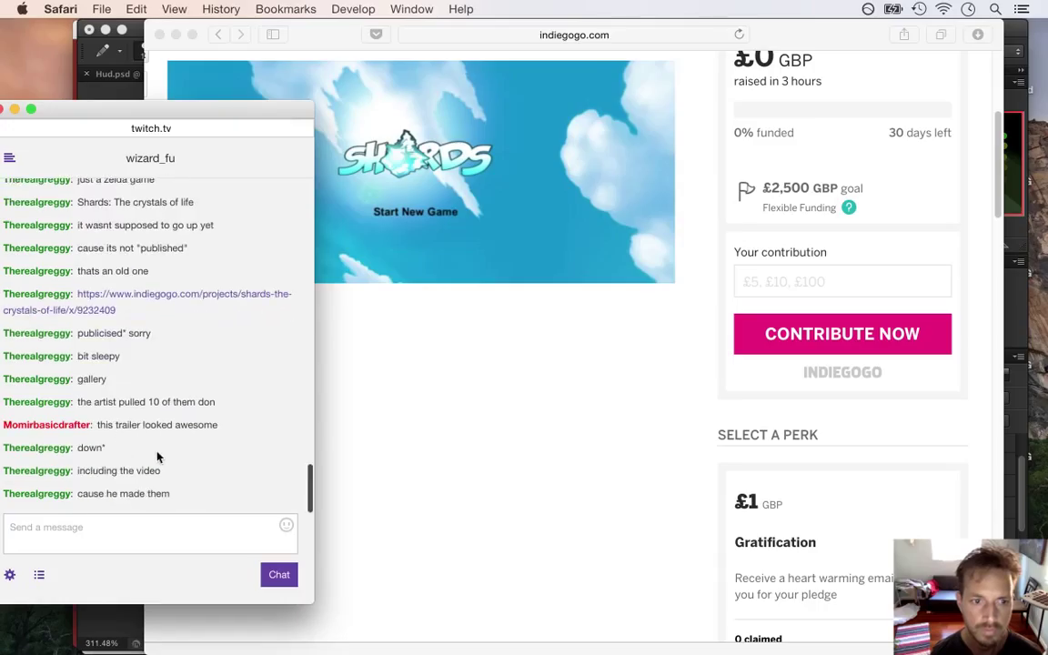
drag(107, 492, 161, 496)
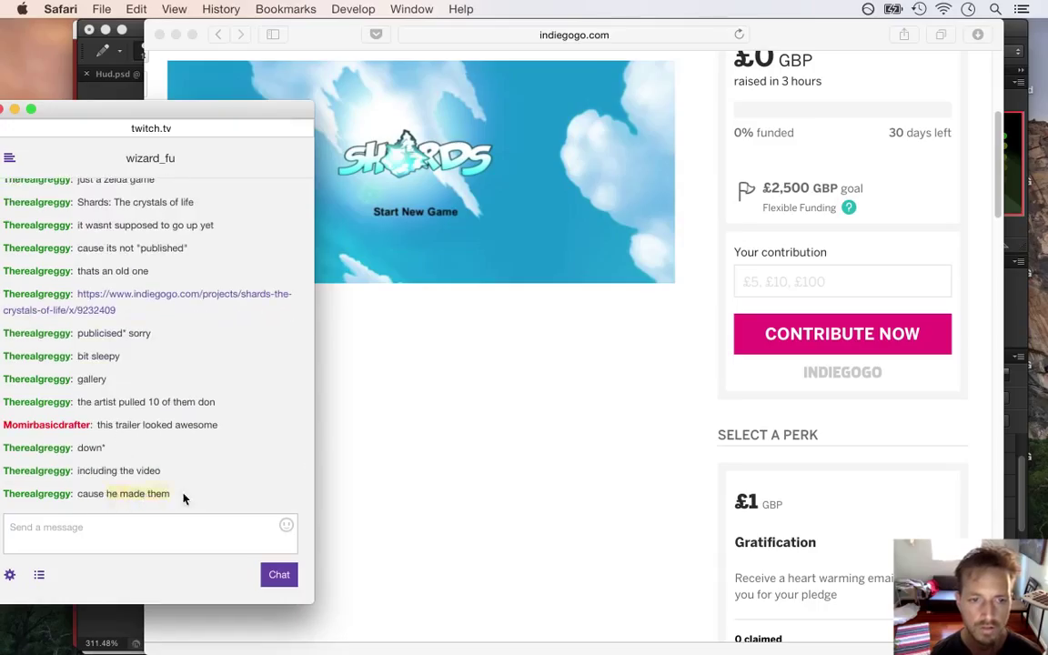
click(655, 303)
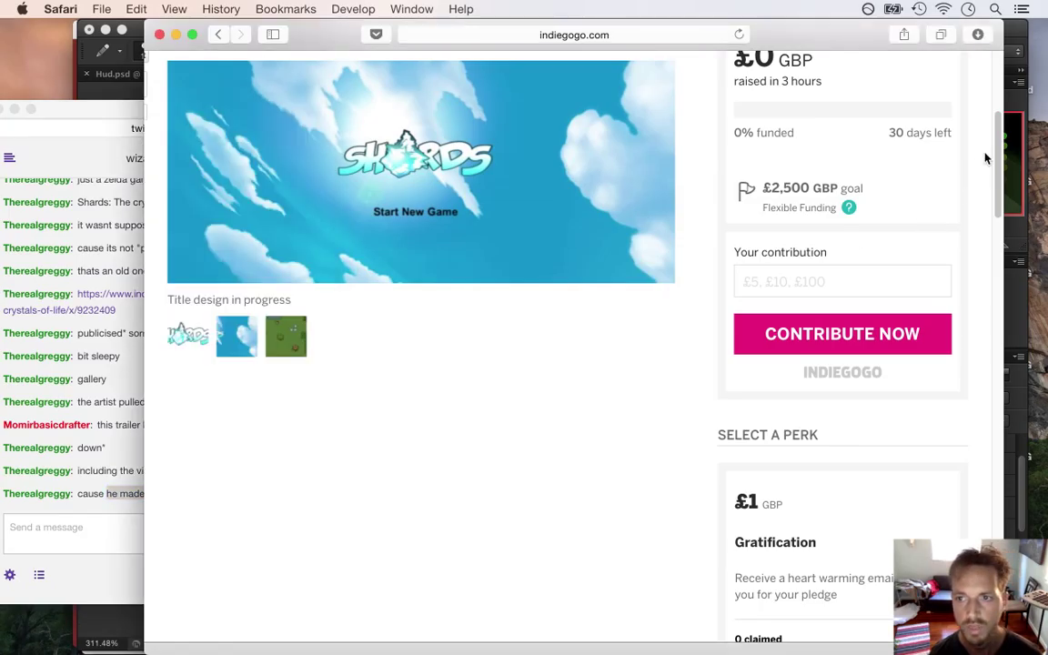
scroll(998, 150, up, 4)
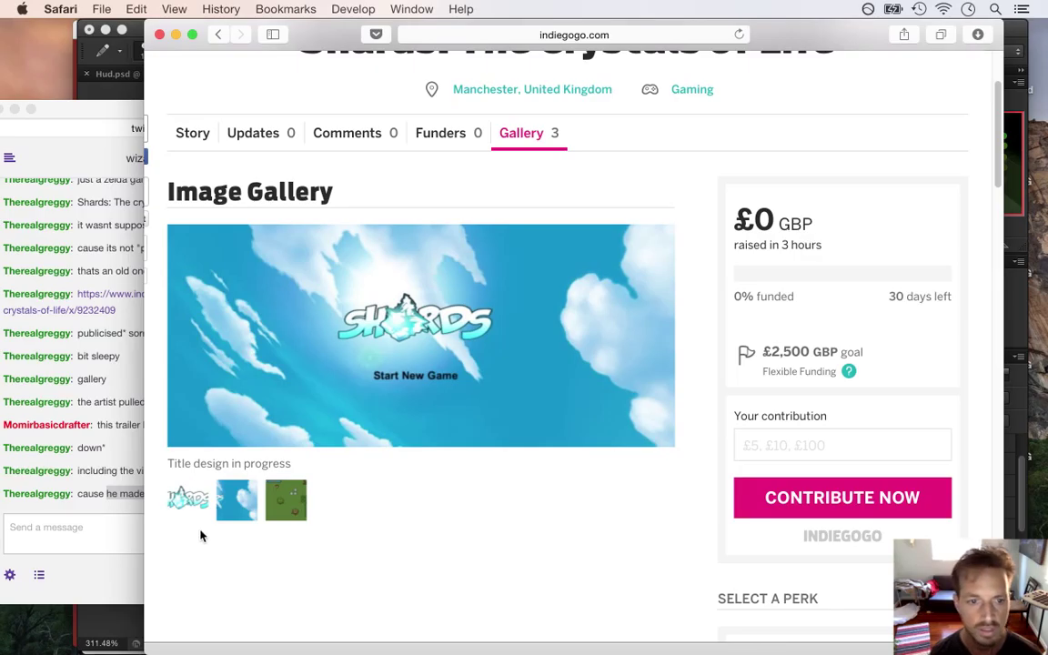
click(284, 501)
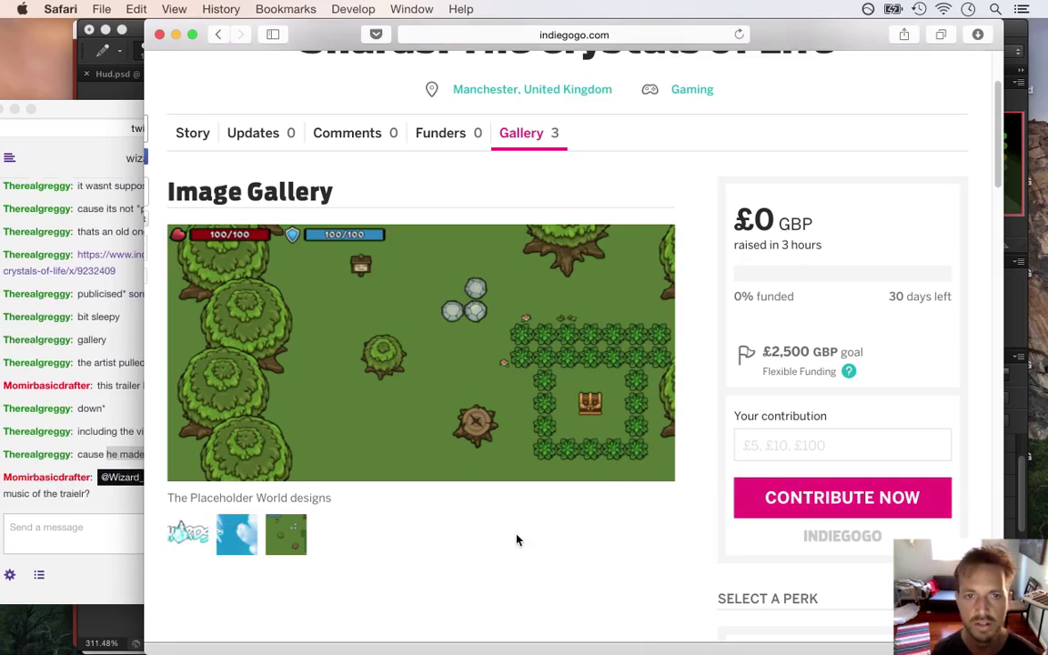
Step: Close the Indiegogo campaign page and read the chat question about the trailer's music
key(super+w)
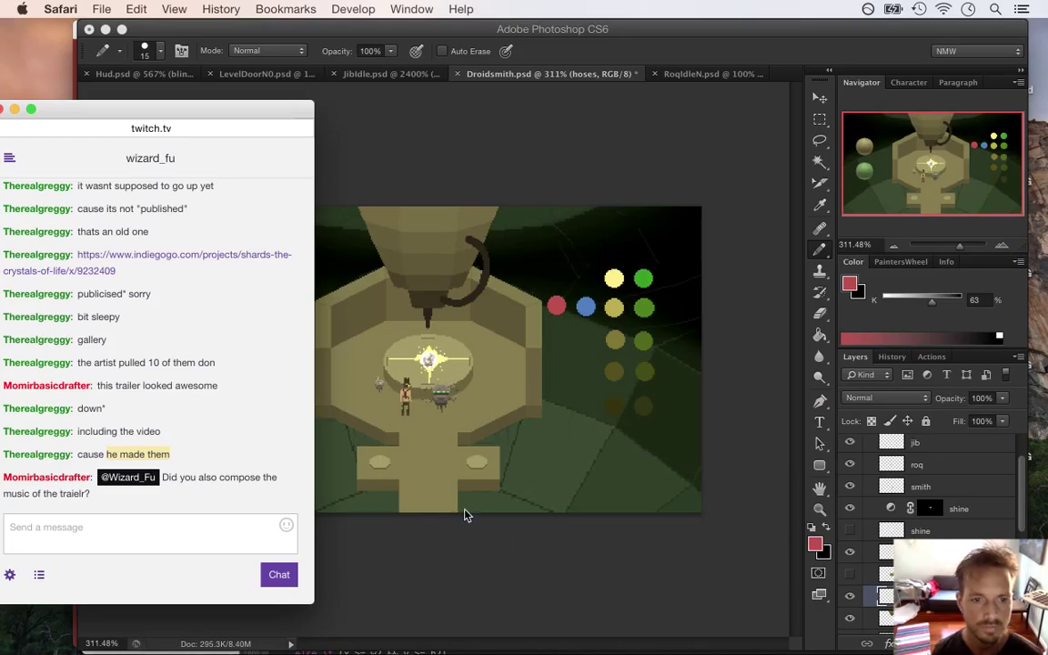
click(178, 480)
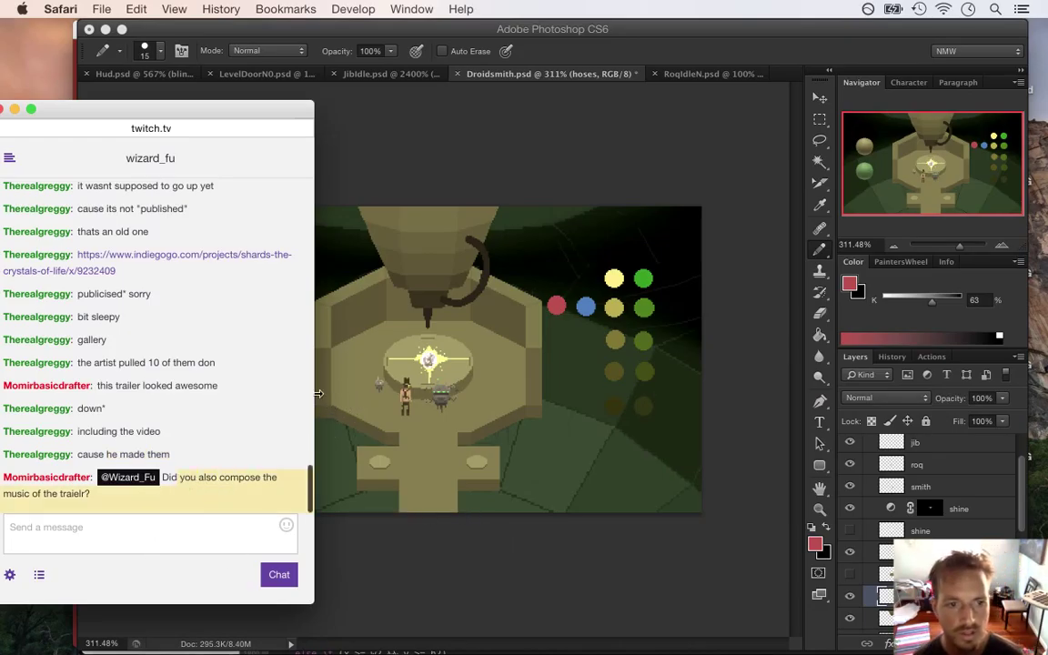
Step: Switch to Photoshop and sample the red swatch beside the machine in Droidsmith.psd with the Eyedropper
click(702, 41)
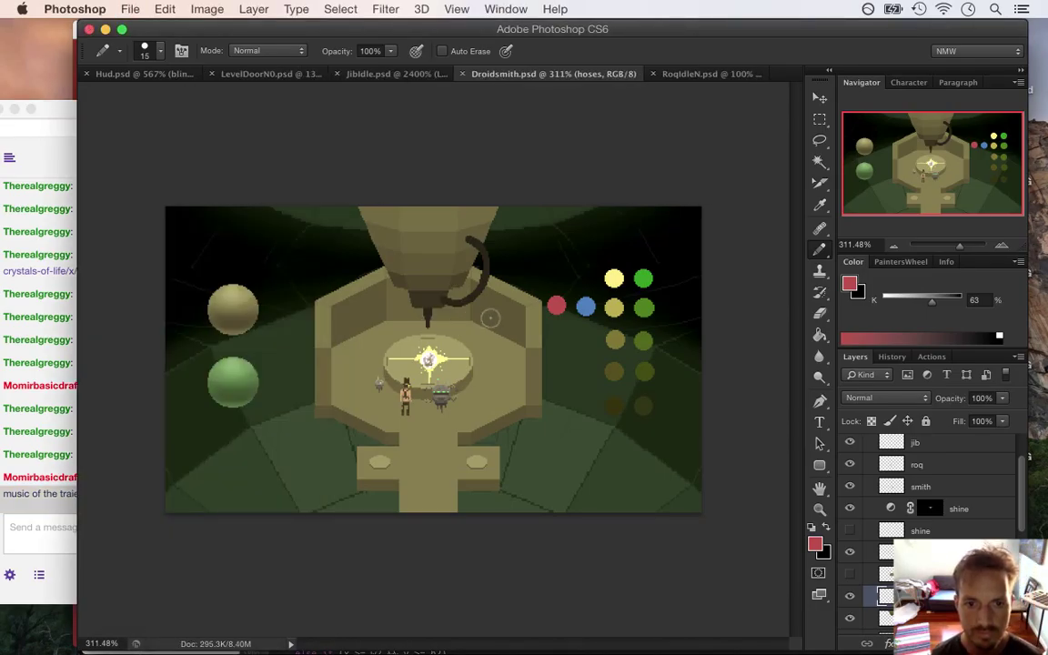
key(super+space)
mouse_move(487, 294)
mouse_down()
mouse_move(499, 316)
mouse_move(561, 347)
mouse_move(559, 335)
mouse_up()
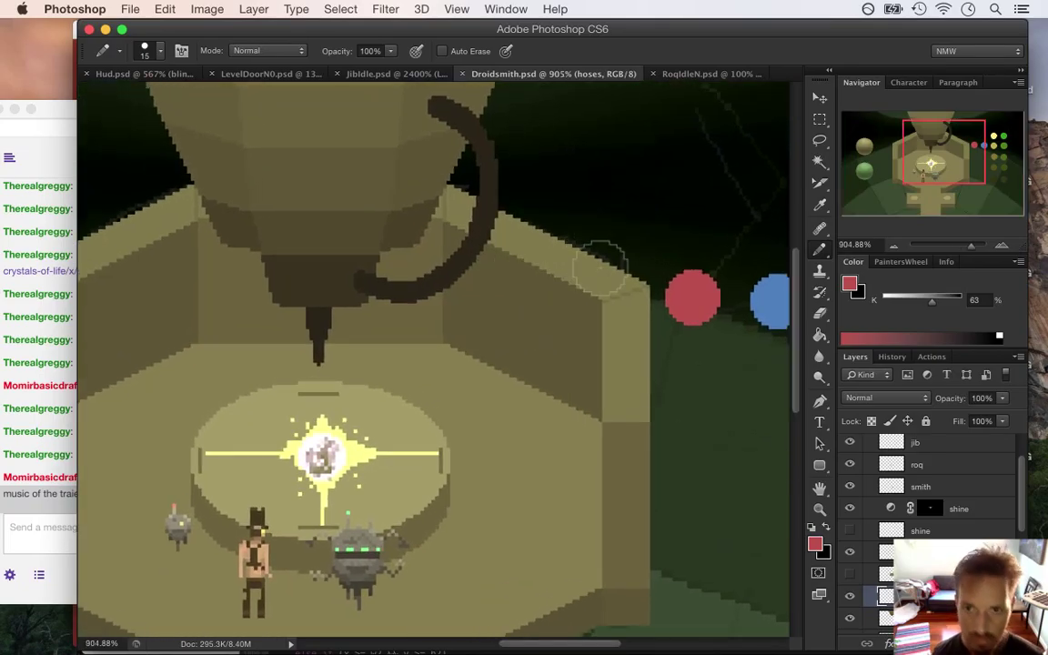
key(i)
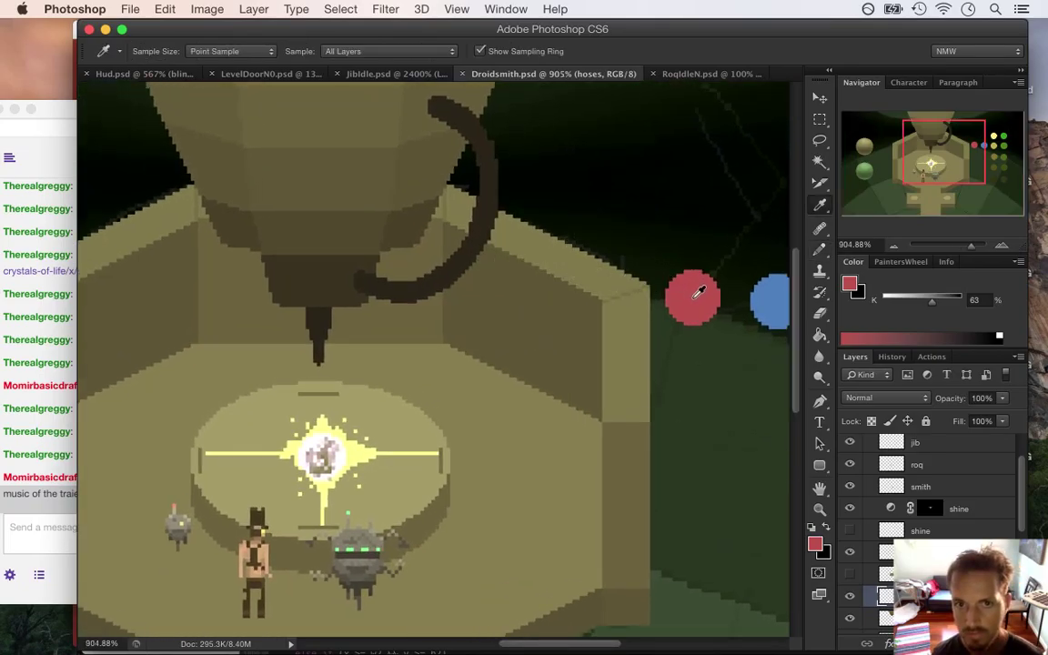
click(694, 299)
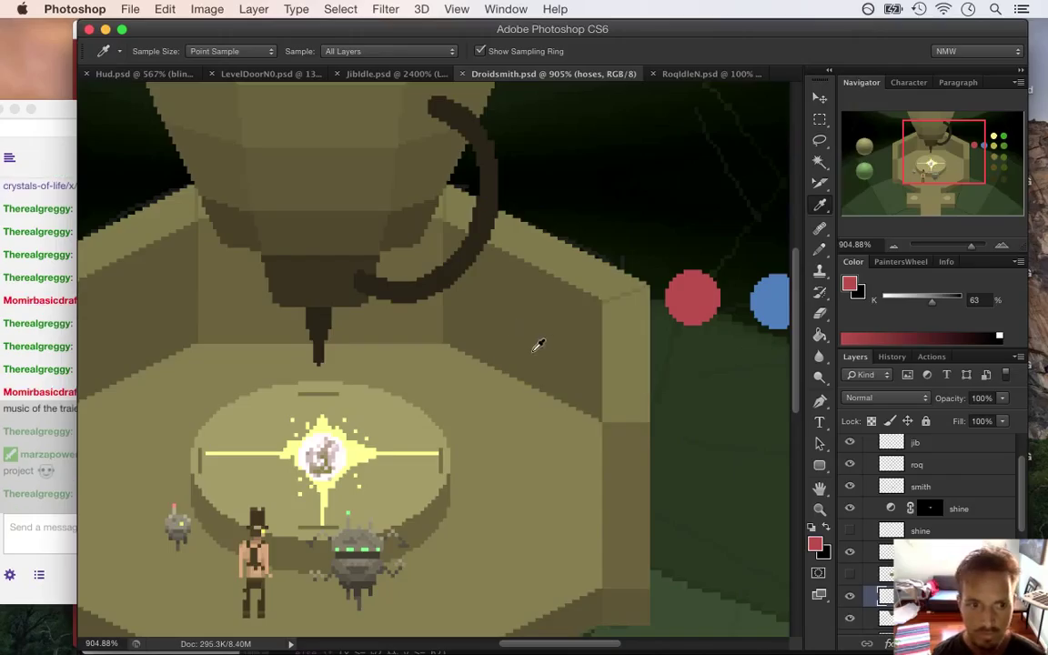
Step: Read the chat discussion about finding an artist who will work for free, and return to Photoshop
click(39, 366)
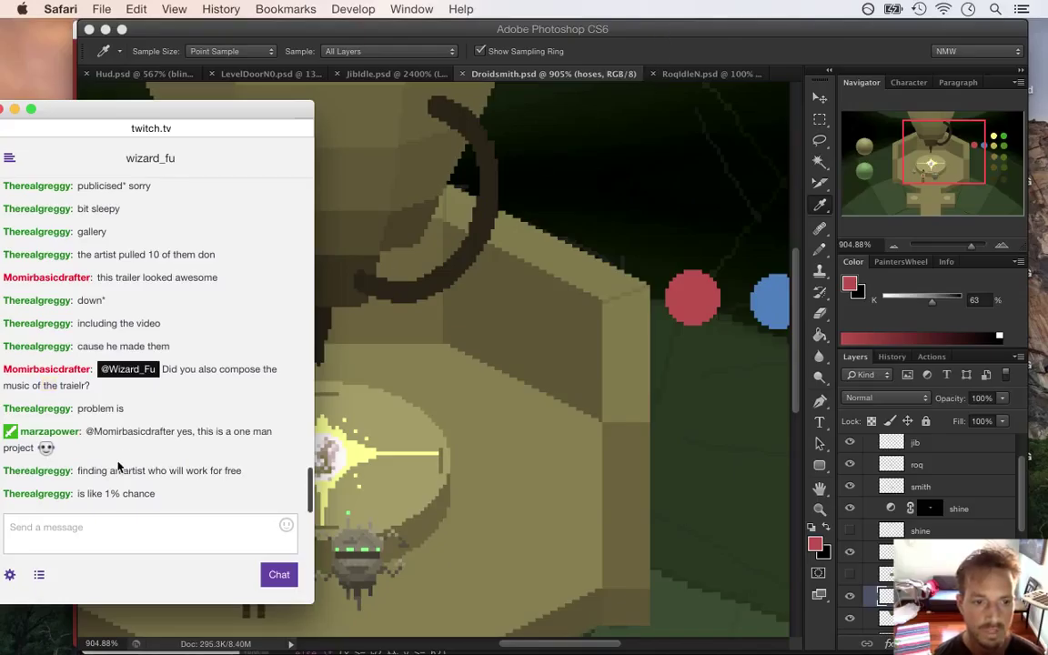
drag(106, 475, 147, 480)
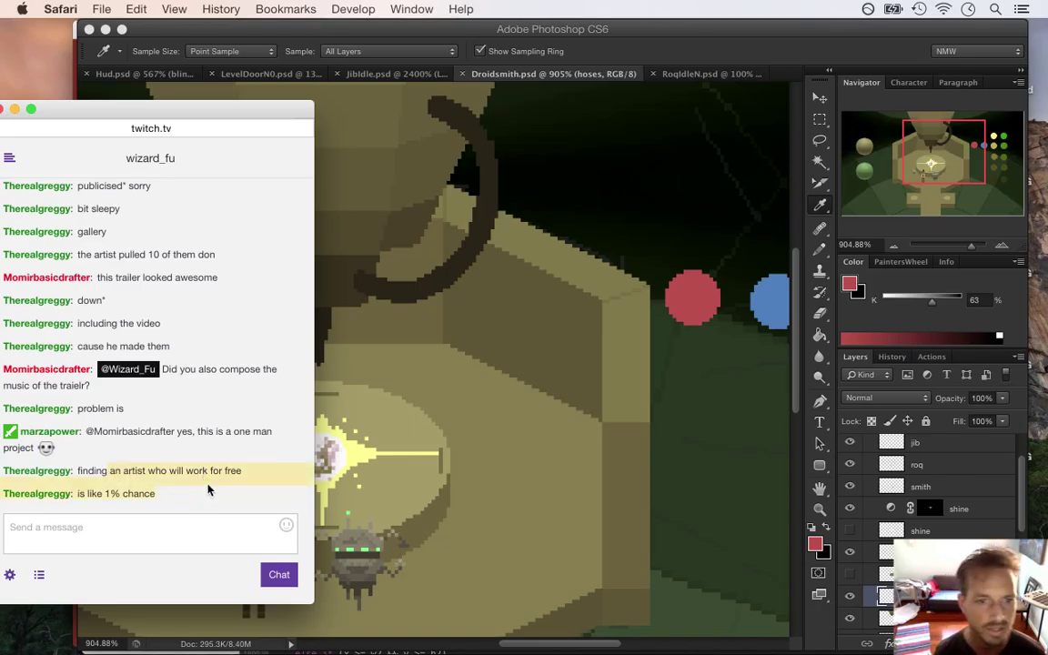
click(182, 489)
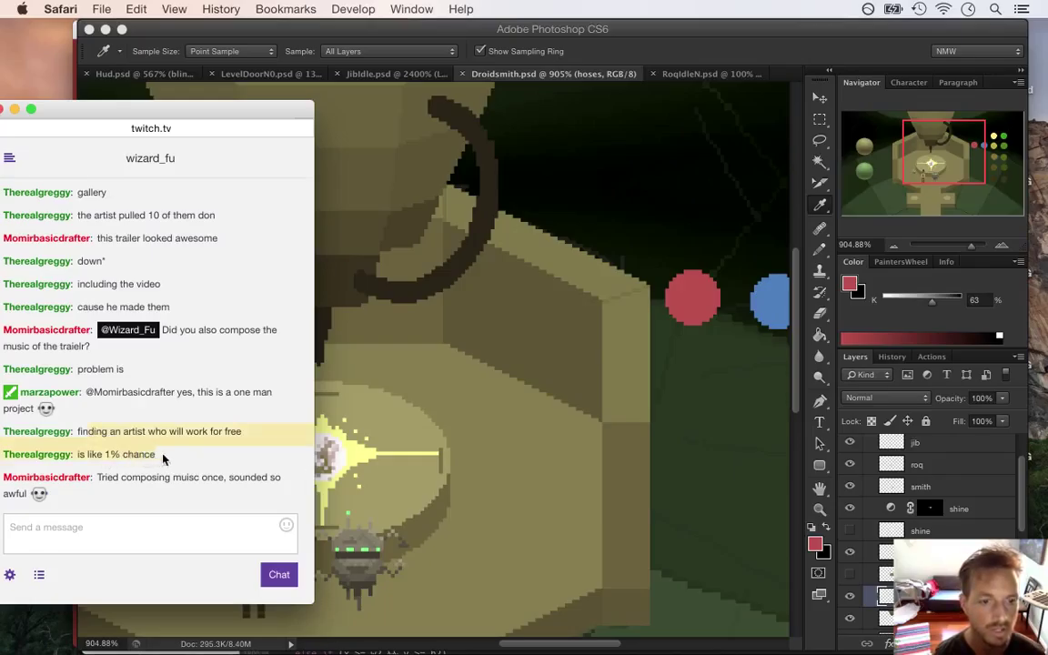
drag(77, 431, 146, 432)
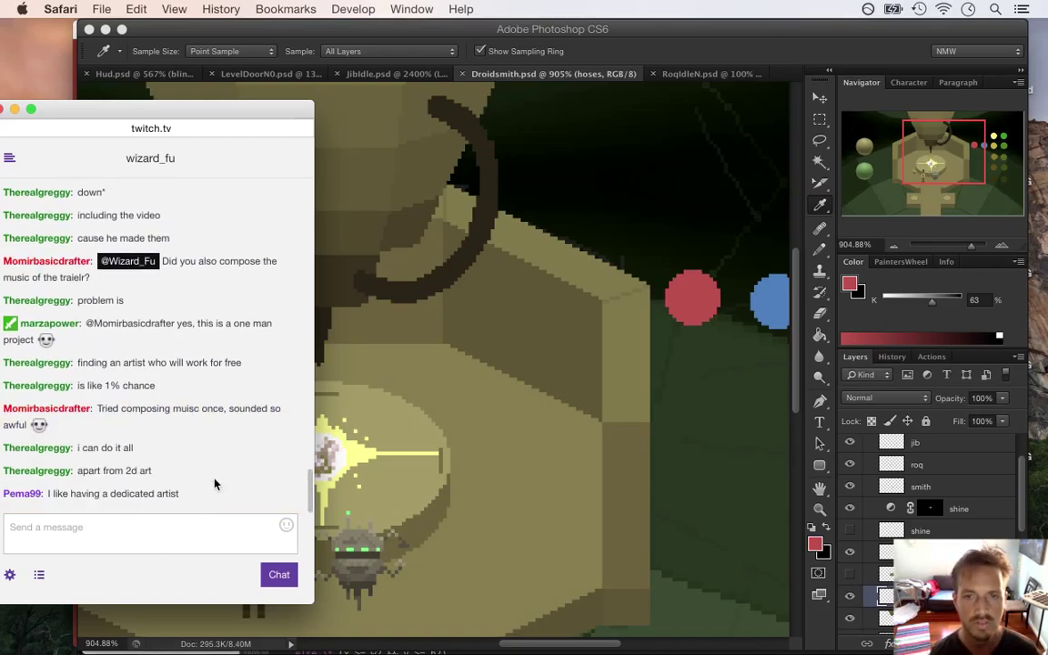
click(656, 52)
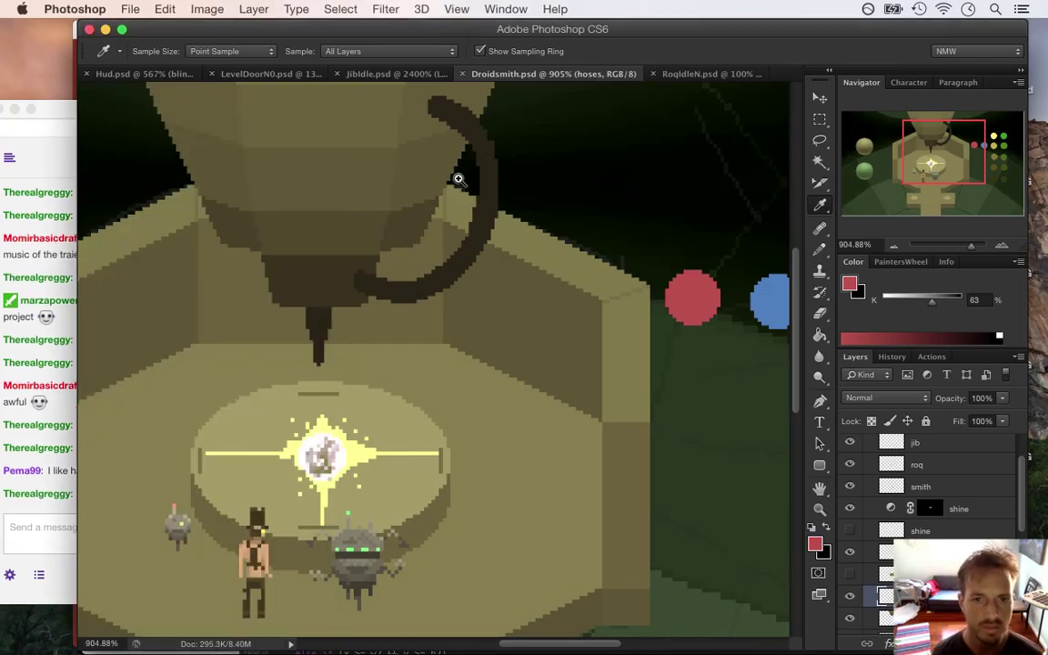
Step: Examine the dark curved hose on the machine in Droidsmith.psd up close
super+click(434, 160)
drag(434, 159, 496, 215)
scroll(797, 242, up, 3)
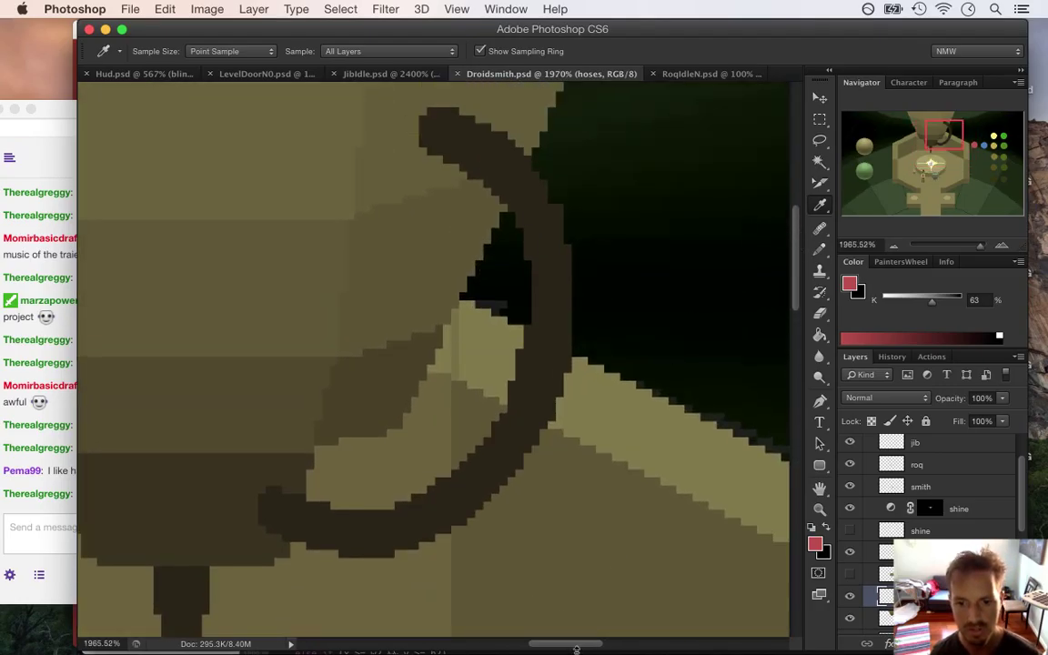
mouse_move(576, 649)
mouse_down()
mouse_move(613, 643)
mouse_move(615, 620)
mouse_move(601, 643)
mouse_move(576, 644)
mouse_up()
click(619, 545)
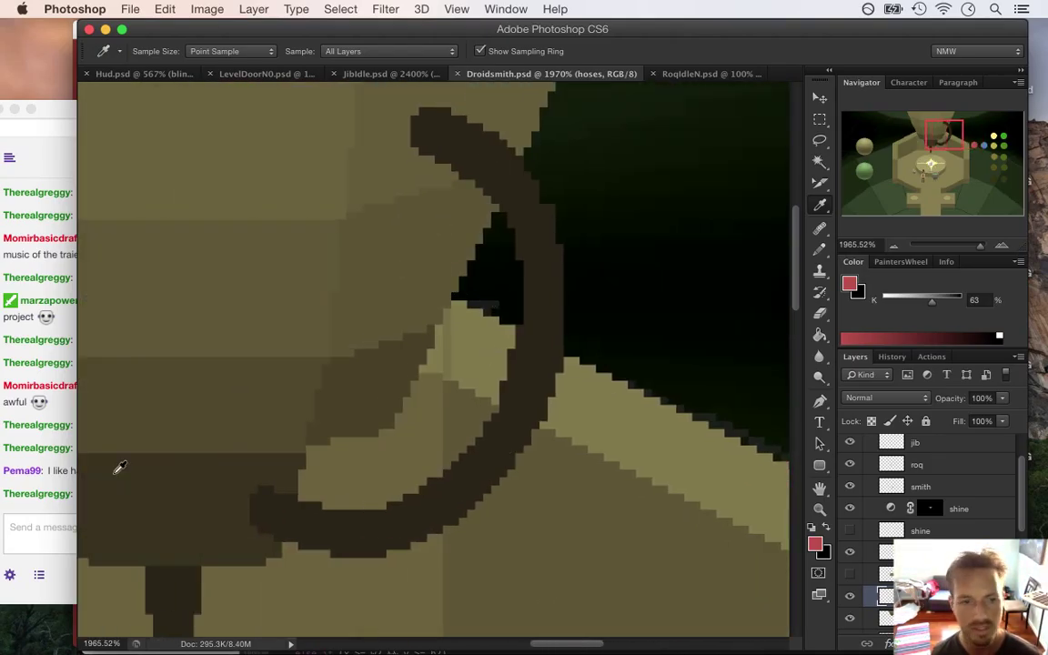
Step: Switch to the Twitch chat, read the comments about a dedicated artist and tilesets, and return to Photoshop
click(59, 435)
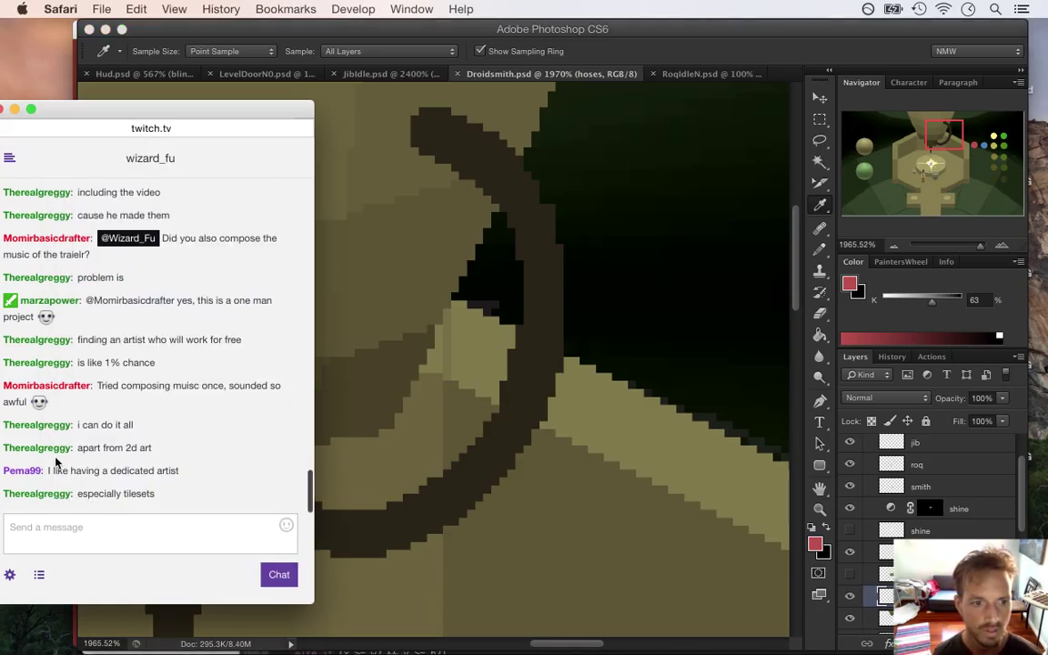
drag(62, 471, 115, 473)
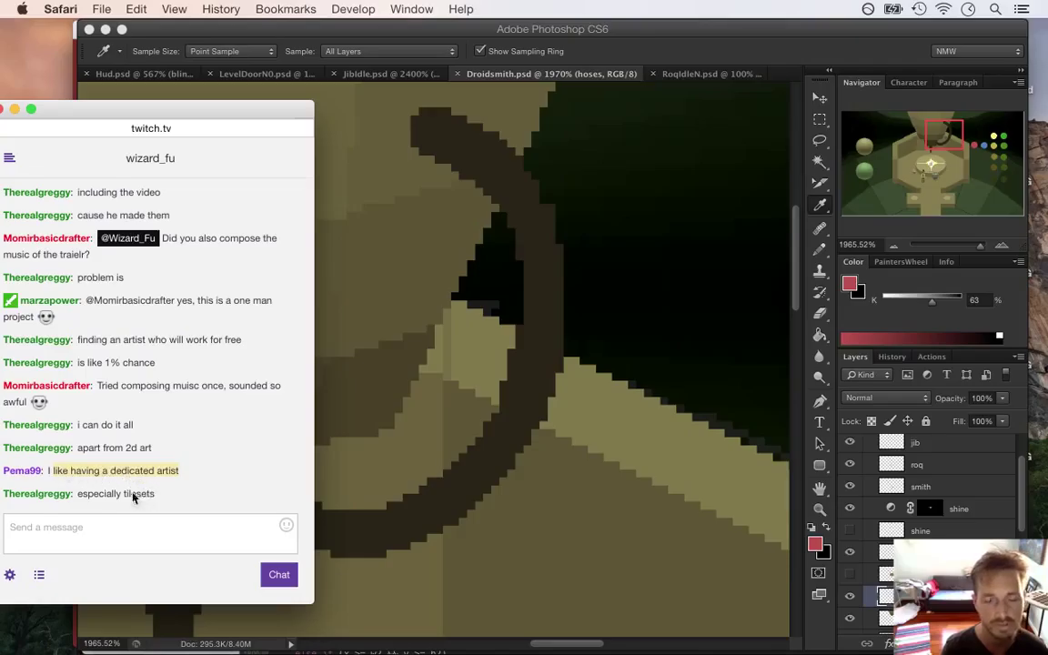
click(135, 492)
drag(90, 492, 149, 493)
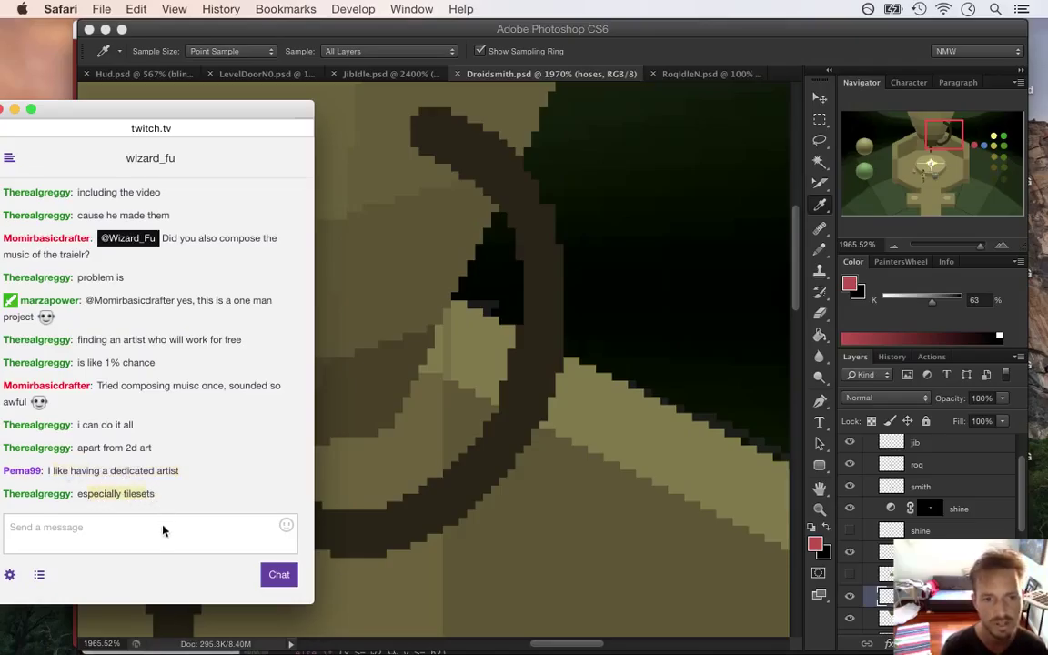
drag(91, 494, 121, 496)
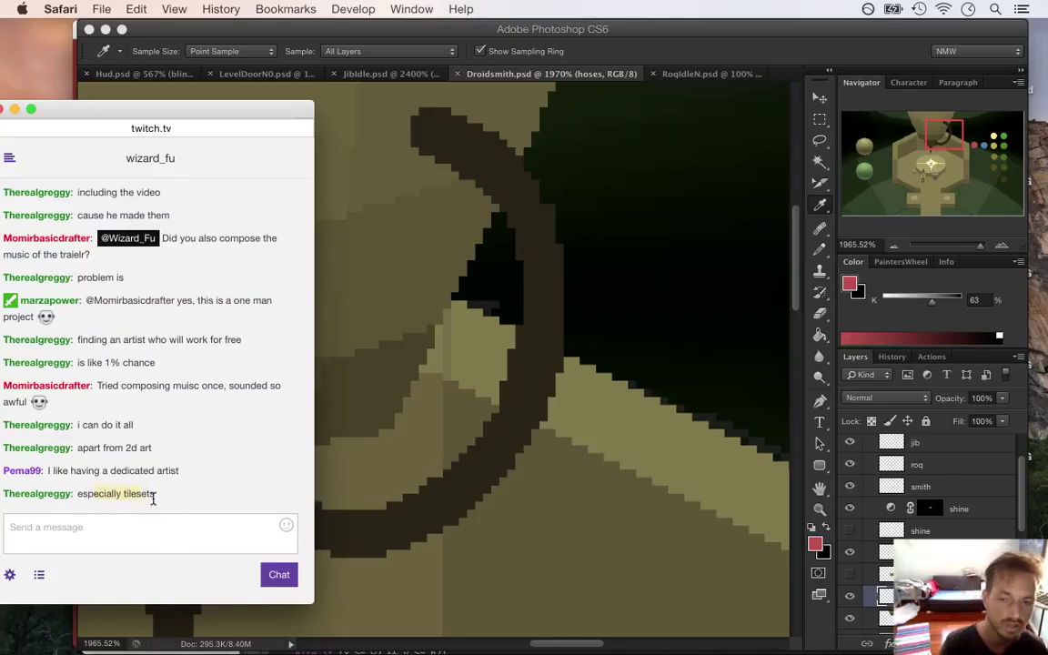
shift+click(152, 496)
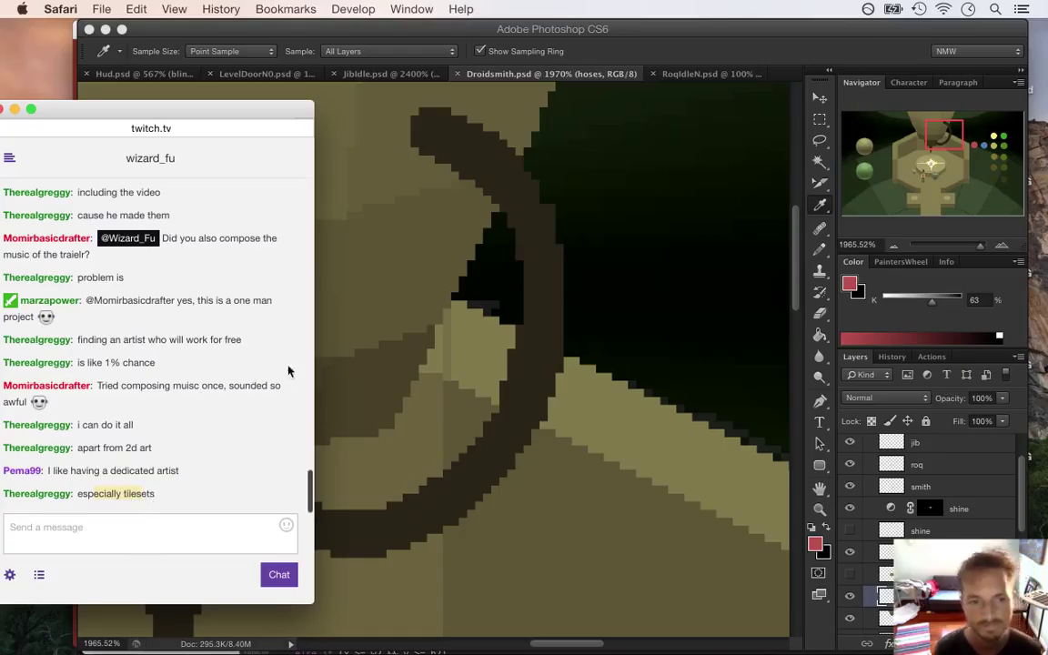
click(552, 71)
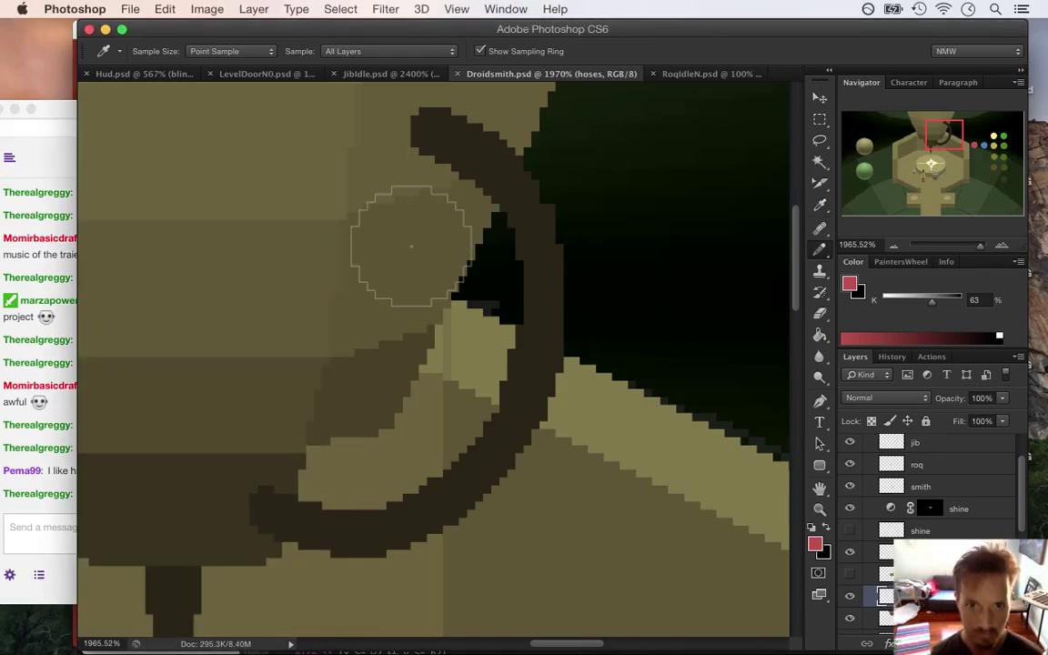
Step: Activate the Pencil tool and reduce its brush size to 2 px
key(b)
key(bracketleft)
key(bracketleft)
key(bracketleft)
key(bracketleft)
key(bracketleft)
key(bracketleft)
key(bracketleft)
key(bracketleft)
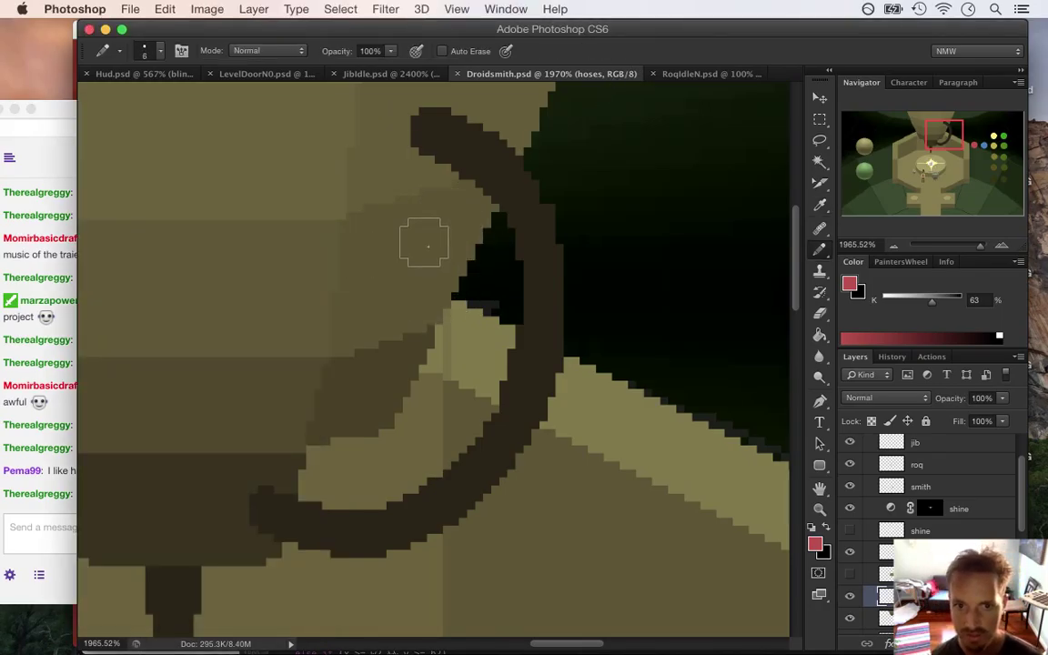
key(bracketleft)
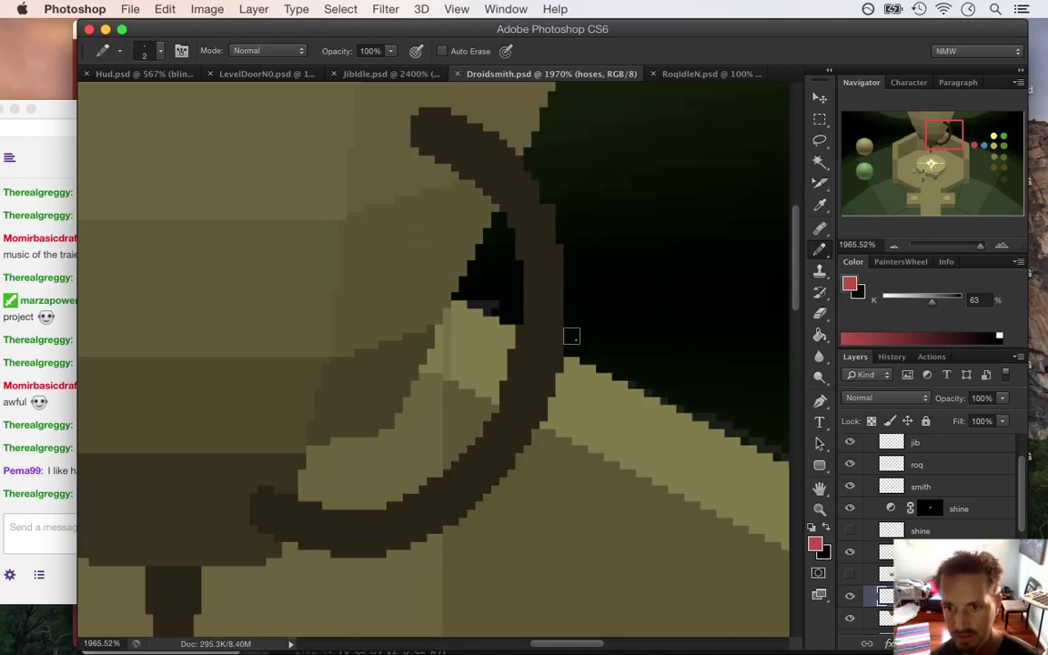
Step: Darken the red foreground color to about 59% brightness, keeping its hue and saturation
scroll(575, 613, right, 10)
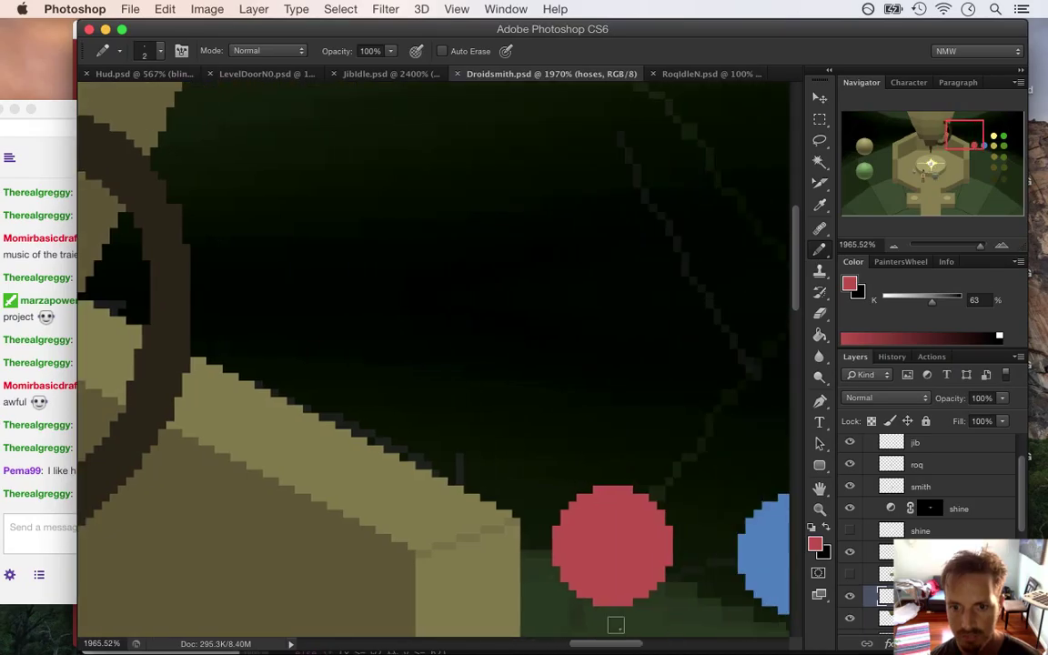
key(i)
click(816, 545)
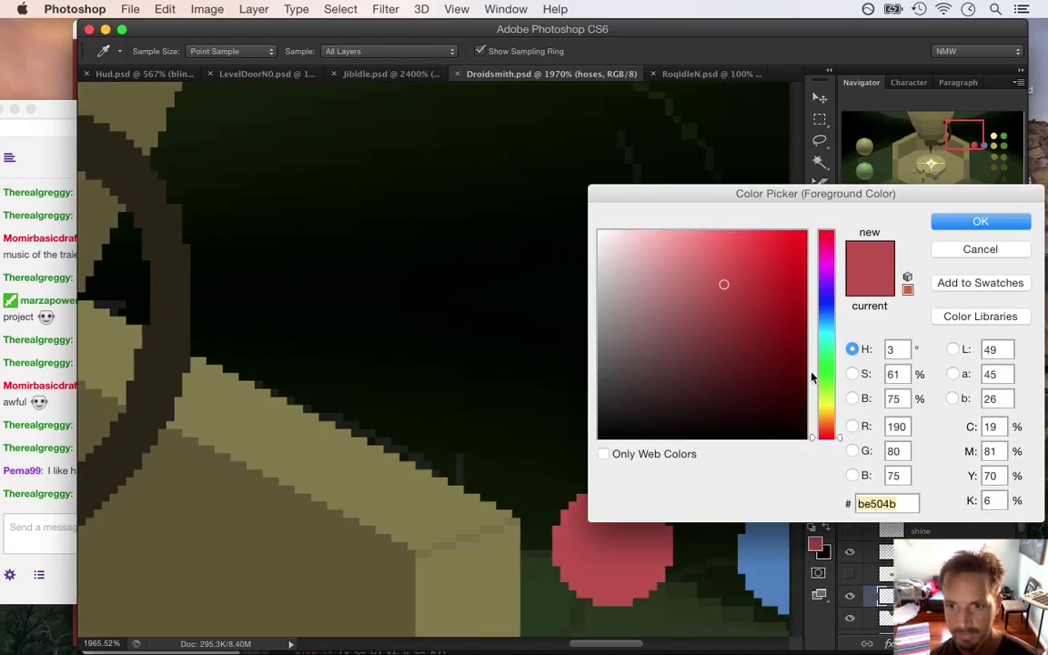
click(853, 398)
click(828, 326)
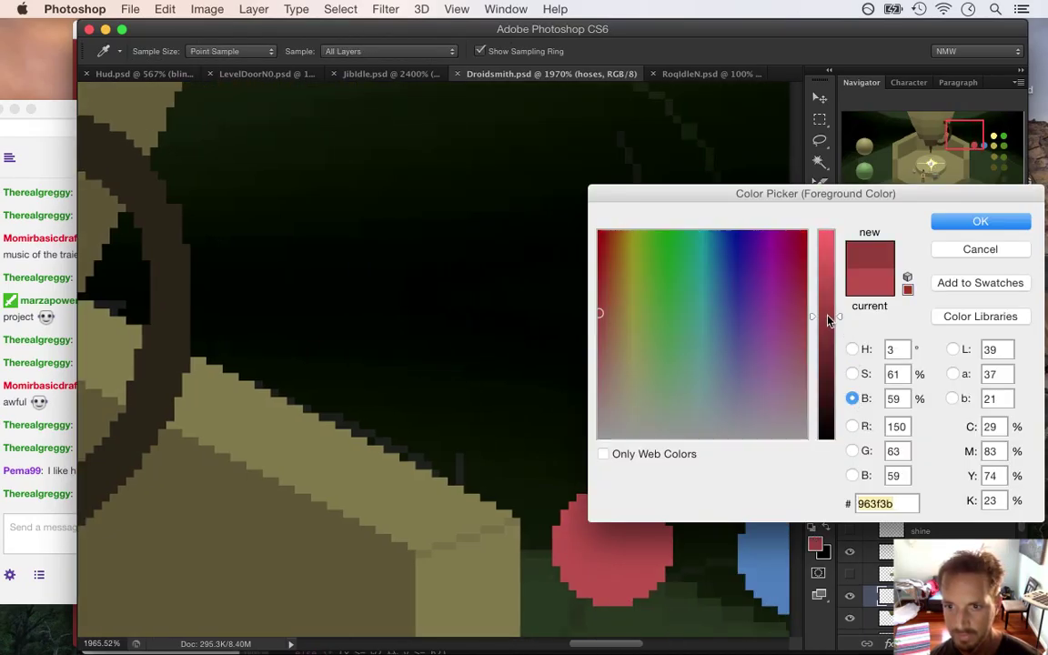
mouse_move(828, 326)
mouse_down()
mouse_move(824, 340)
mouse_move(826, 318)
mouse_up()
click(954, 221)
Step: Place dark red 2 px dots on both sides of the hose and try a 1 px stroke starting from the dot on the machine
key(b)
click(303, 262)
drag(630, 648, 587, 645)
key(bracketleft)
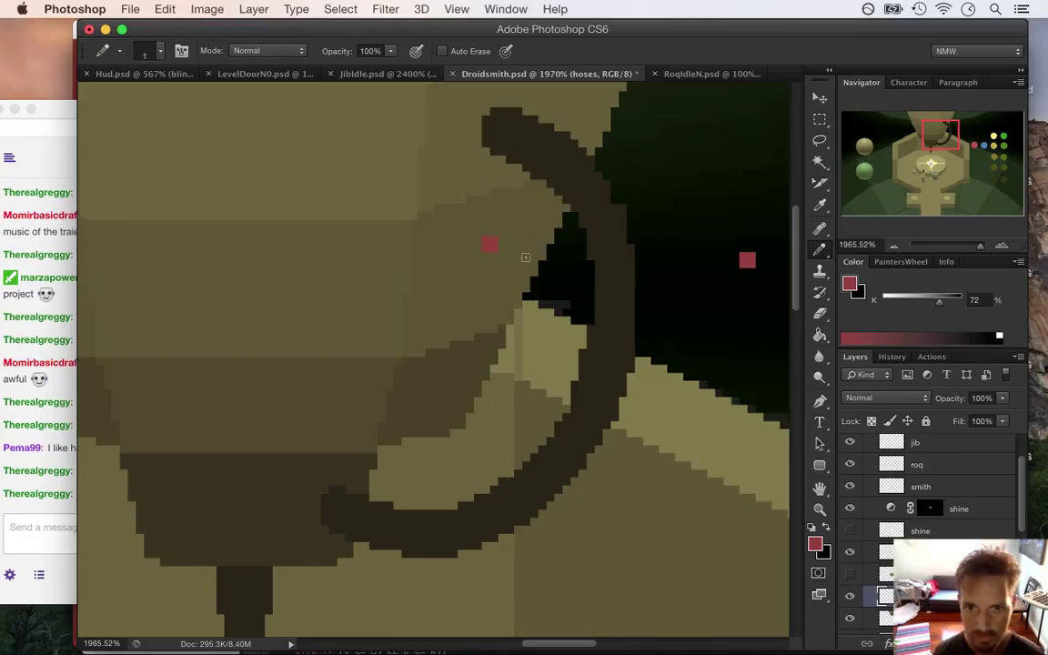
drag(500, 247, 525, 271)
key(super+z)
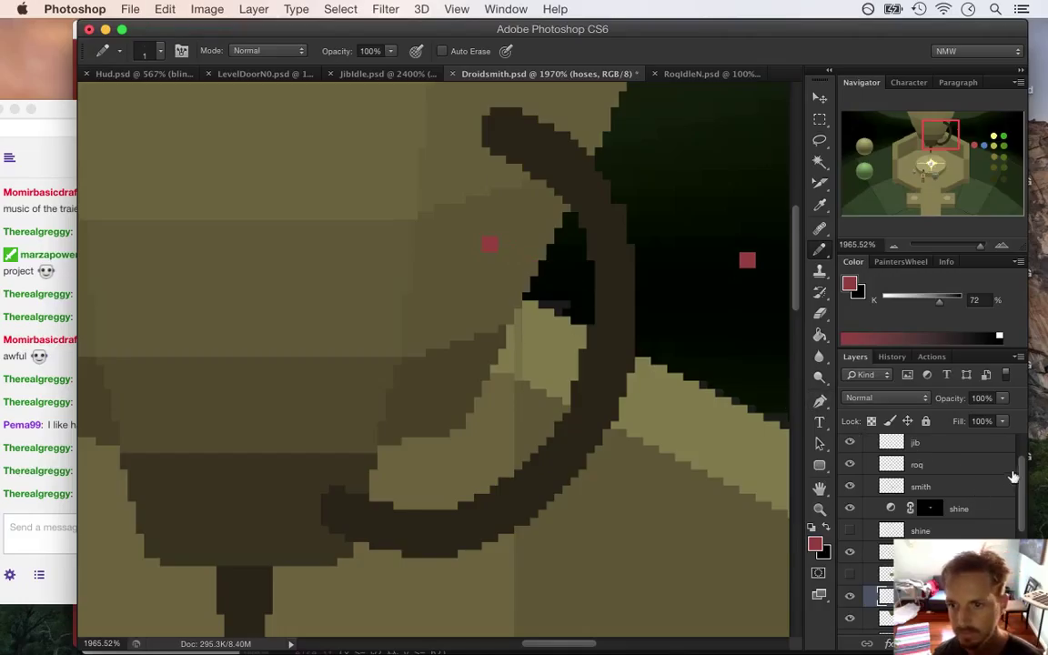
Step: Show the sketch copy layer and draw a 1 px dark red wire winding around the hose from the machine to the hose's lower end
scroll(919, 427, up, 2)
click(850, 446)
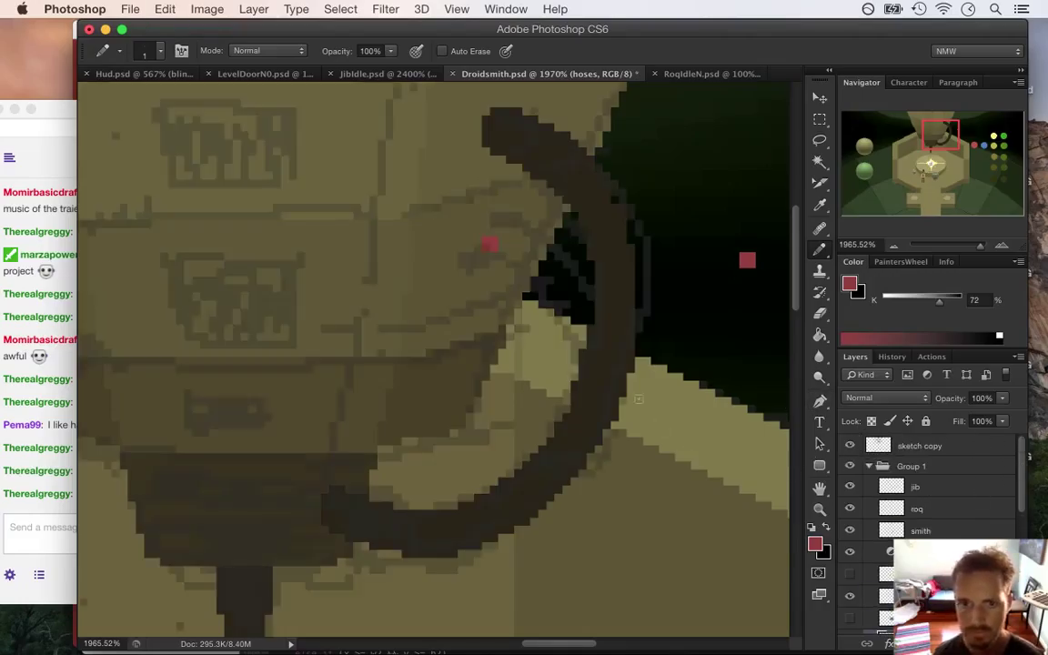
click(500, 219)
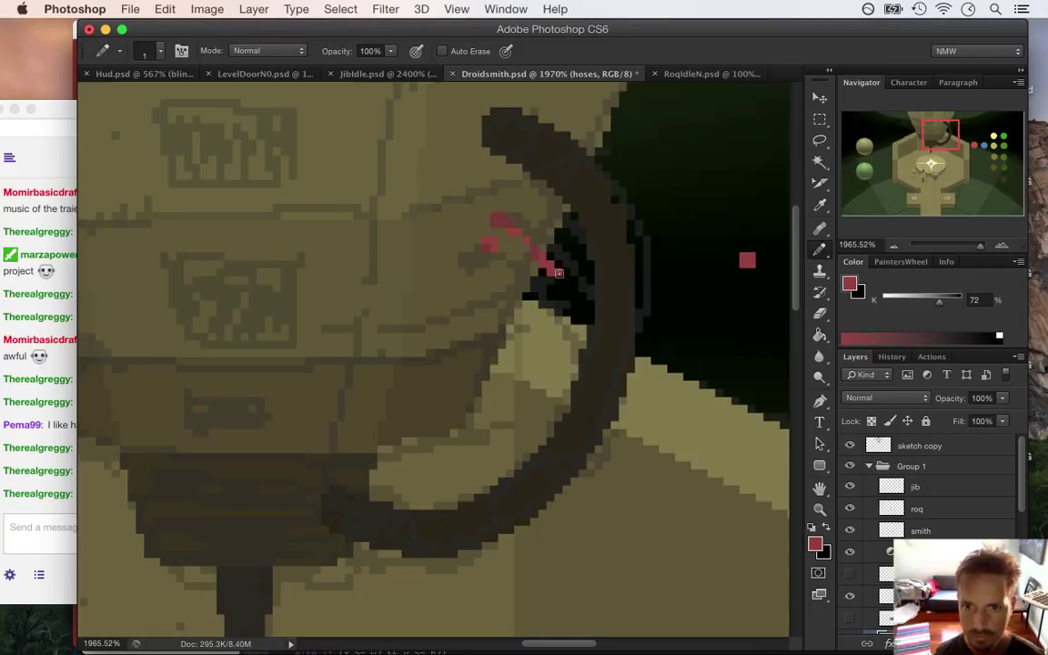
key(alt+bracketleft)
drag(510, 219, 594, 277)
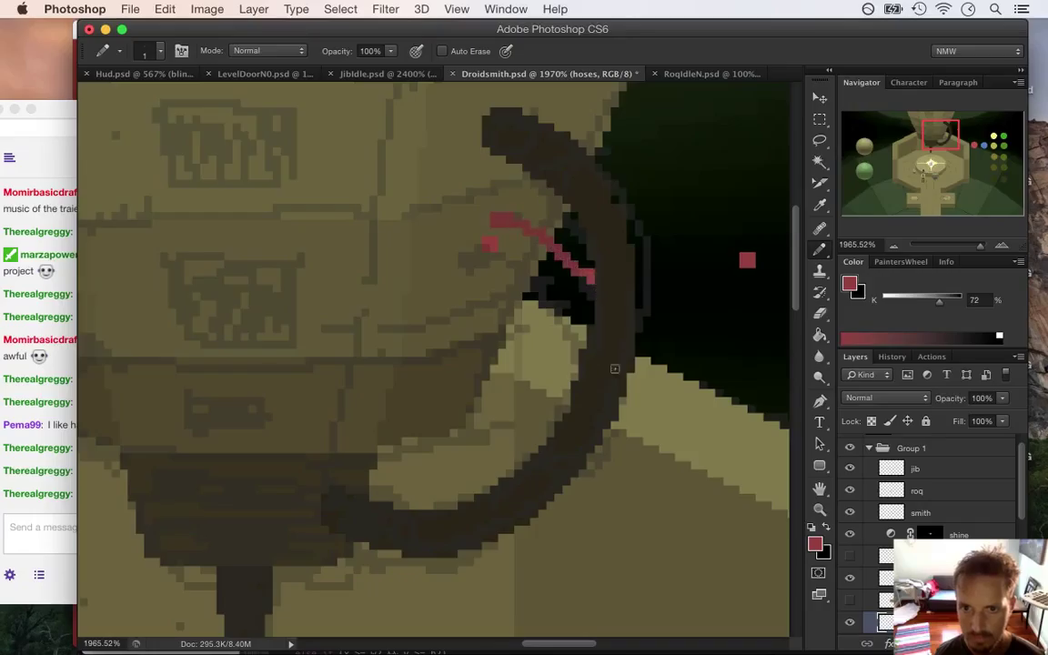
mouse_move(624, 407)
mouse_down()
mouse_move(588, 455)
mouse_move(507, 468)
mouse_up()
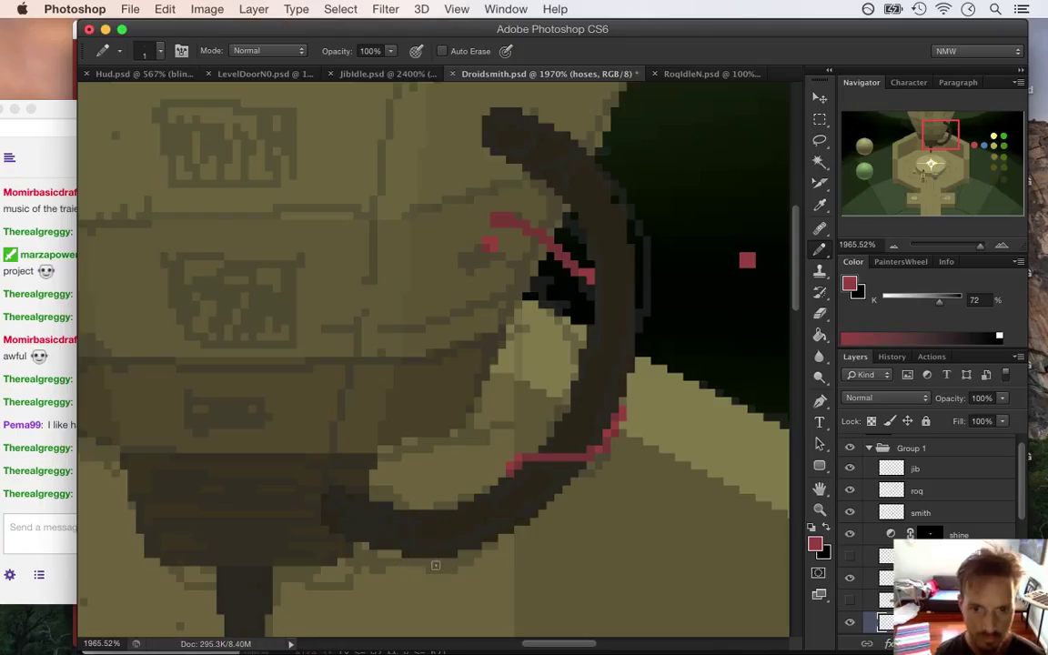
drag(433, 558, 374, 500)
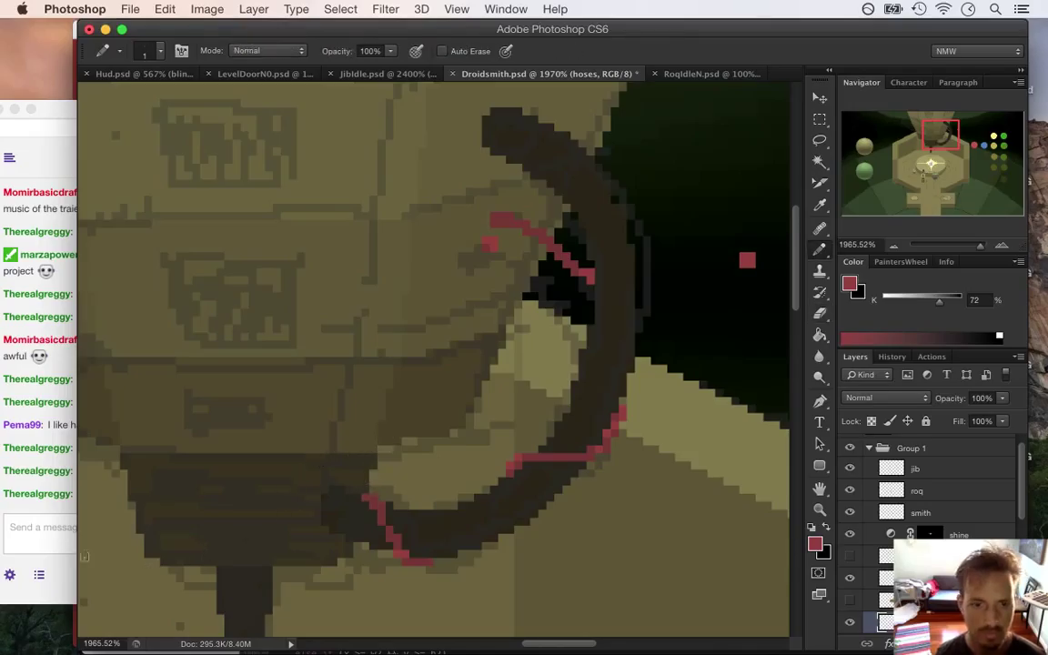
Step: Read the new messages in the Twitch chat and return to Photoshop
click(35, 454)
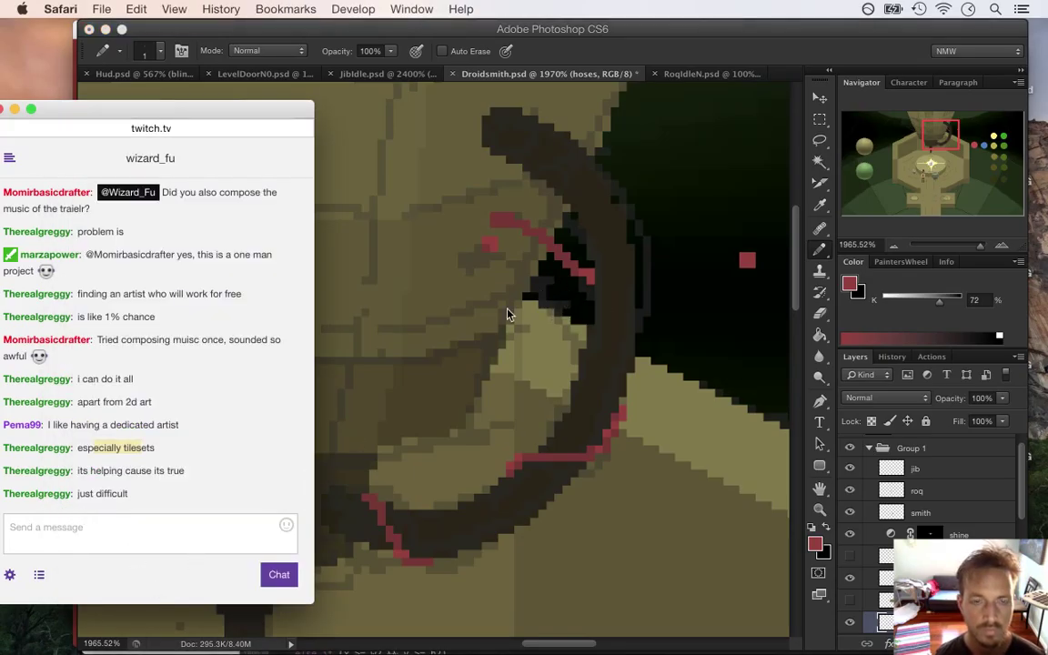
click(99, 471)
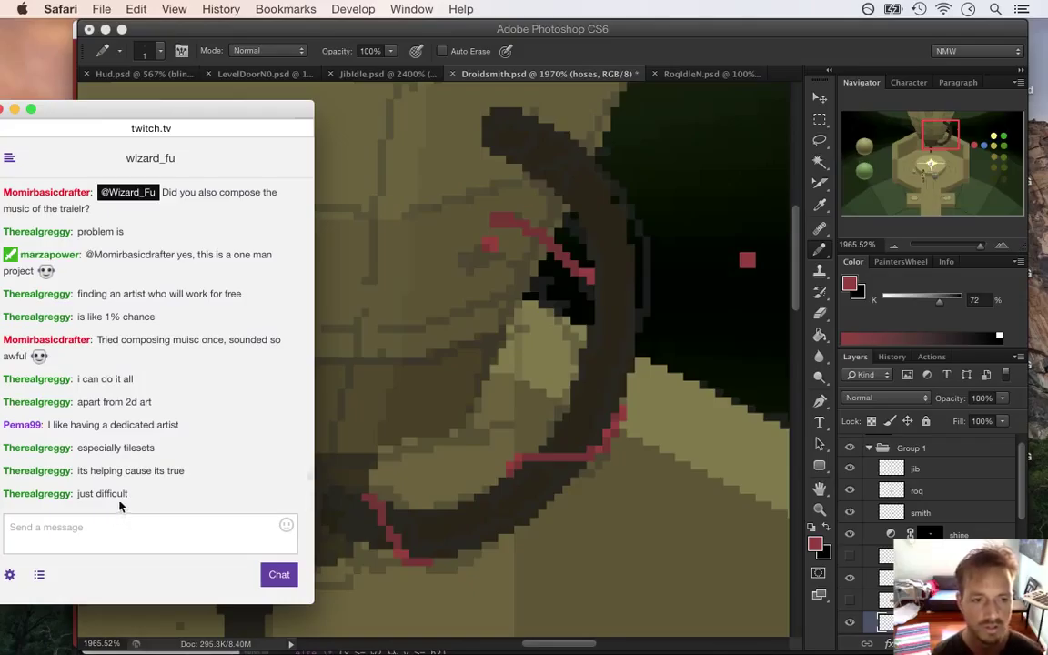
click(579, 49)
Step: Erase the red dot on the machine below the wire's upper end and hide the sketch copy layer
key(e)
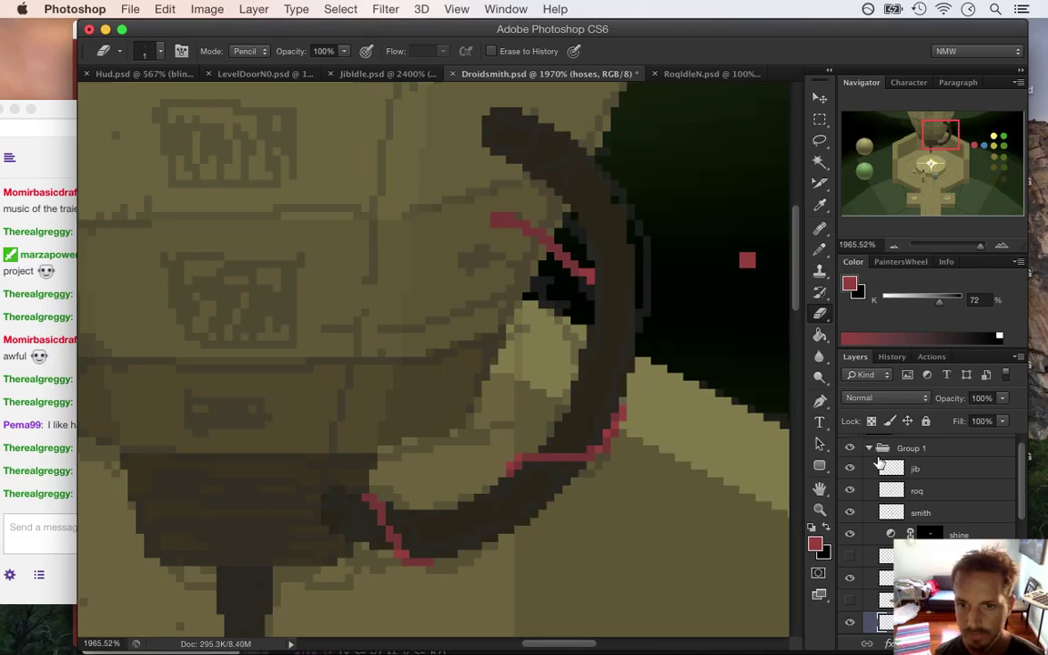
scroll(919, 423, up, 1)
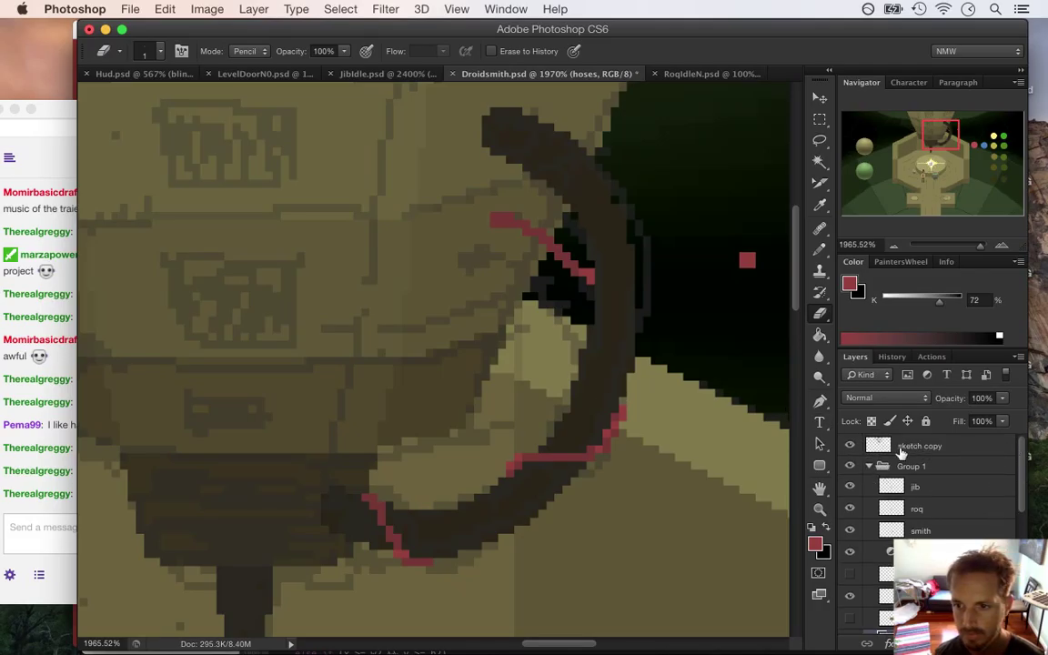
key(super+comma)
drag(515, 362, 422, 362)
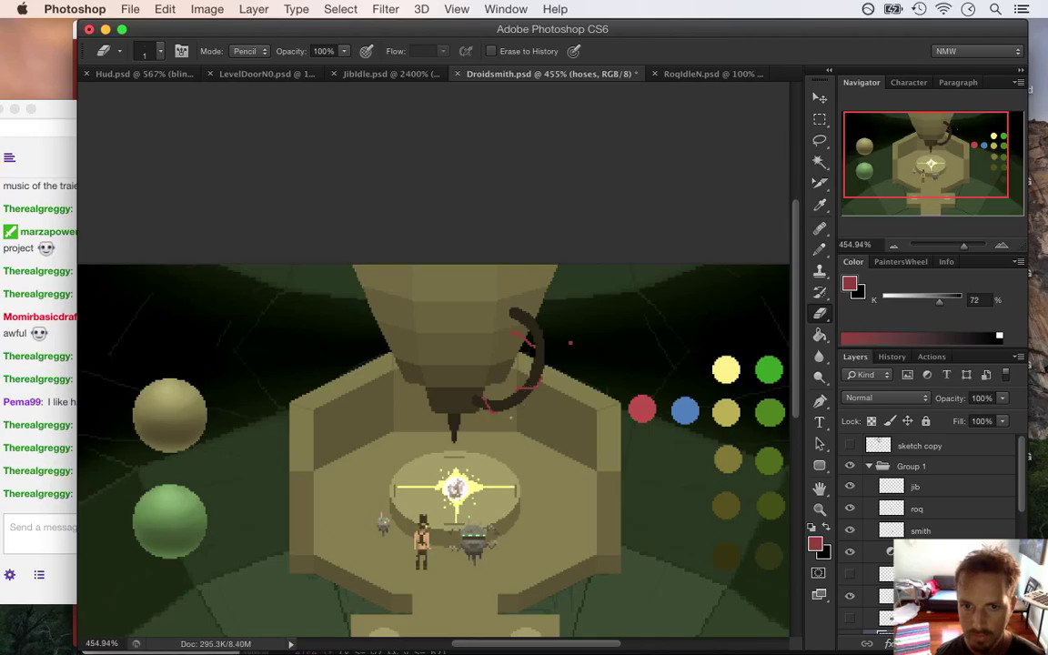
Step: Read the chat question about learning tilesets, and copy the Picarto channel link from an earlier chat message
click(67, 513)
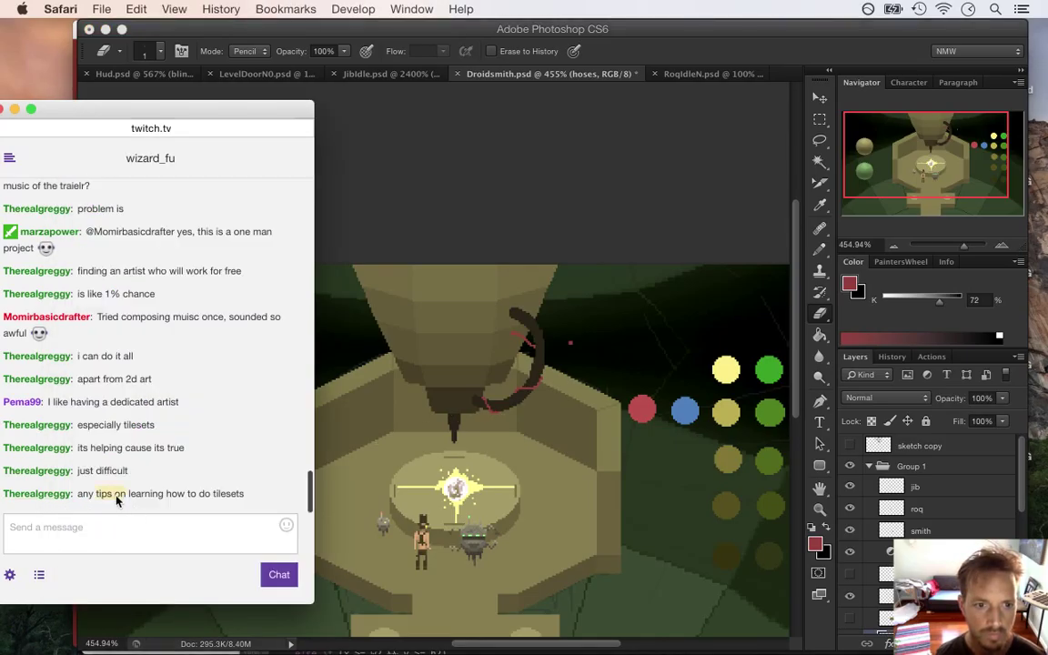
scroll(309, 489, up, 1)
drag(309, 489, 307, 405)
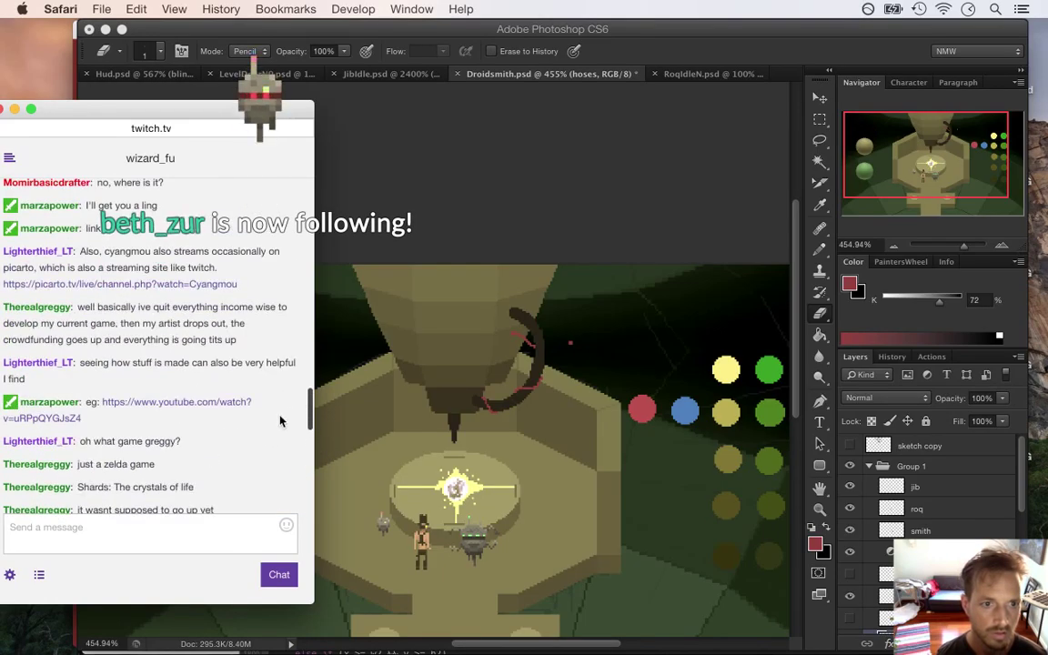
right_click(192, 289)
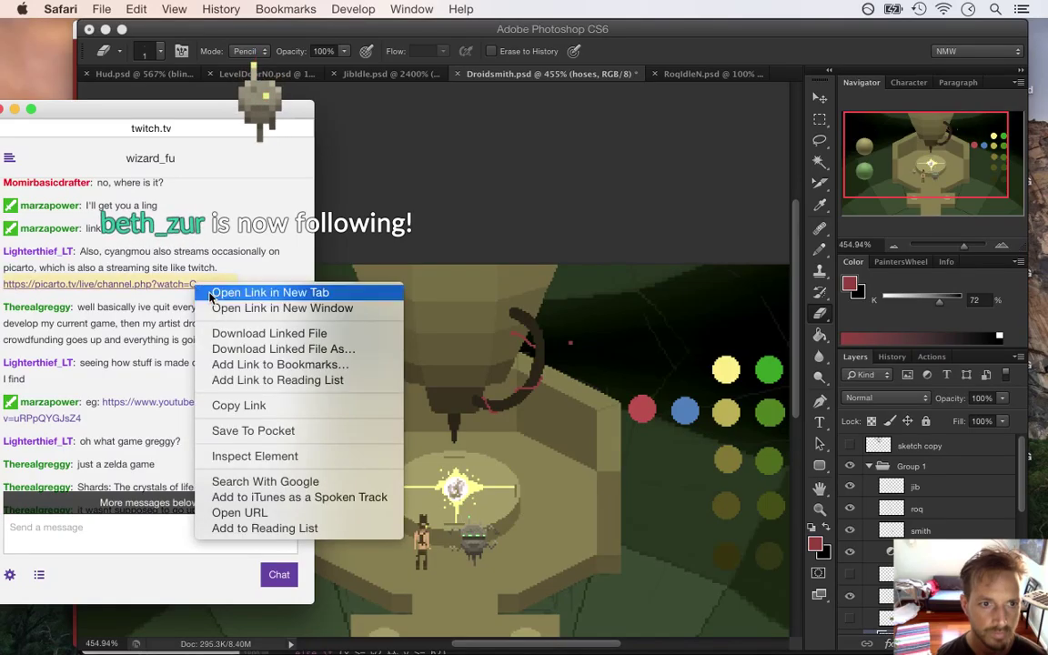
click(256, 403)
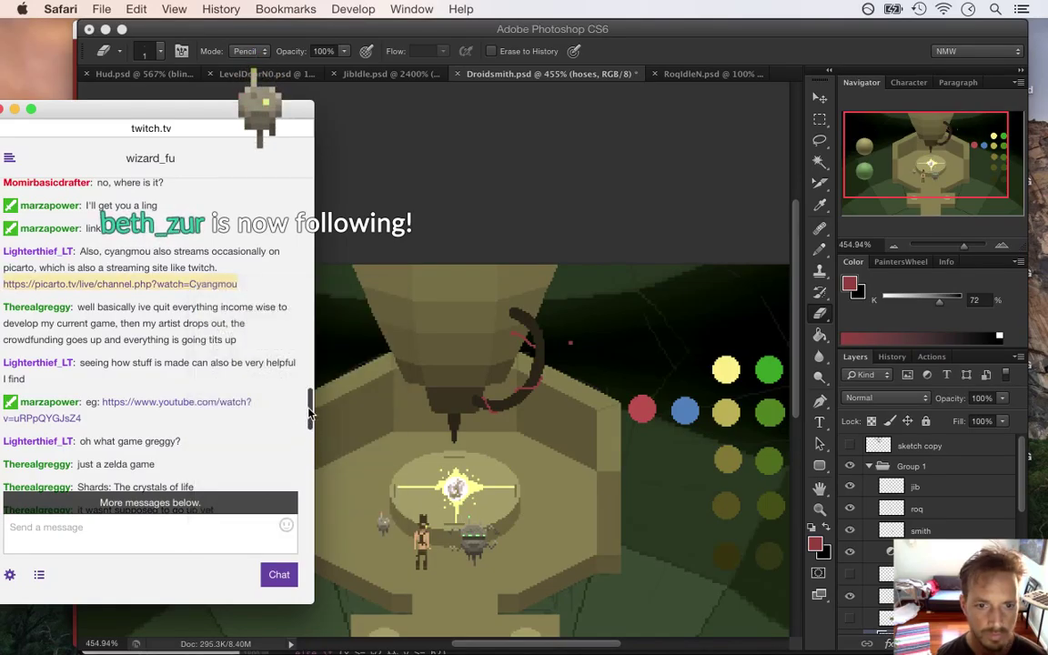
Step: Post the copied Picarto link in the Twitch chat as a reply to the tileset question
scroll(182, 410, down, 10)
click(171, 536)
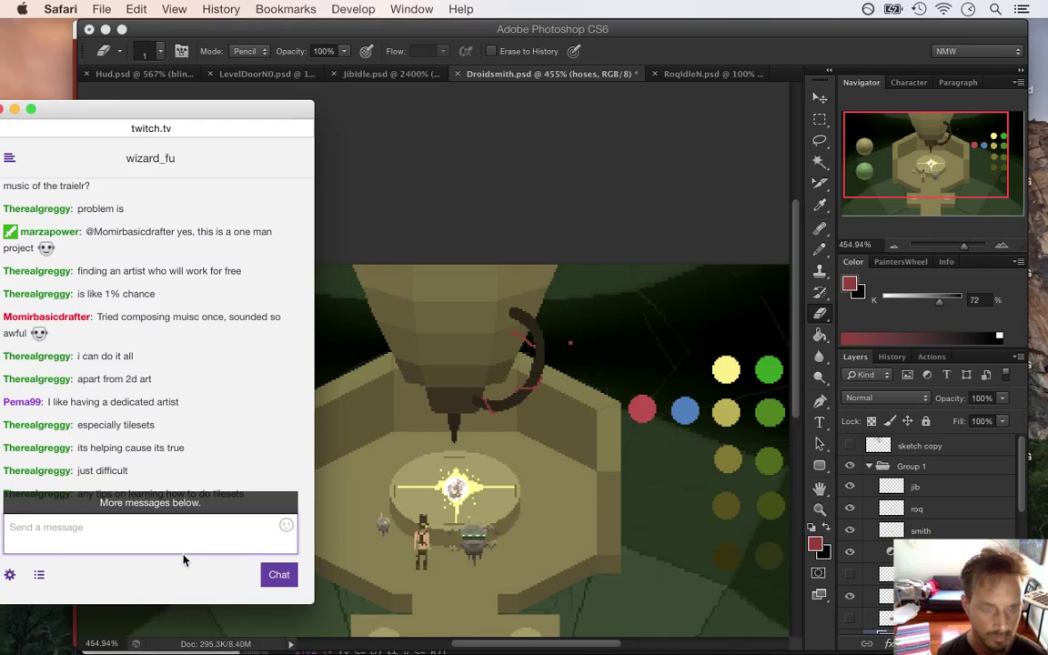
key(super+v)
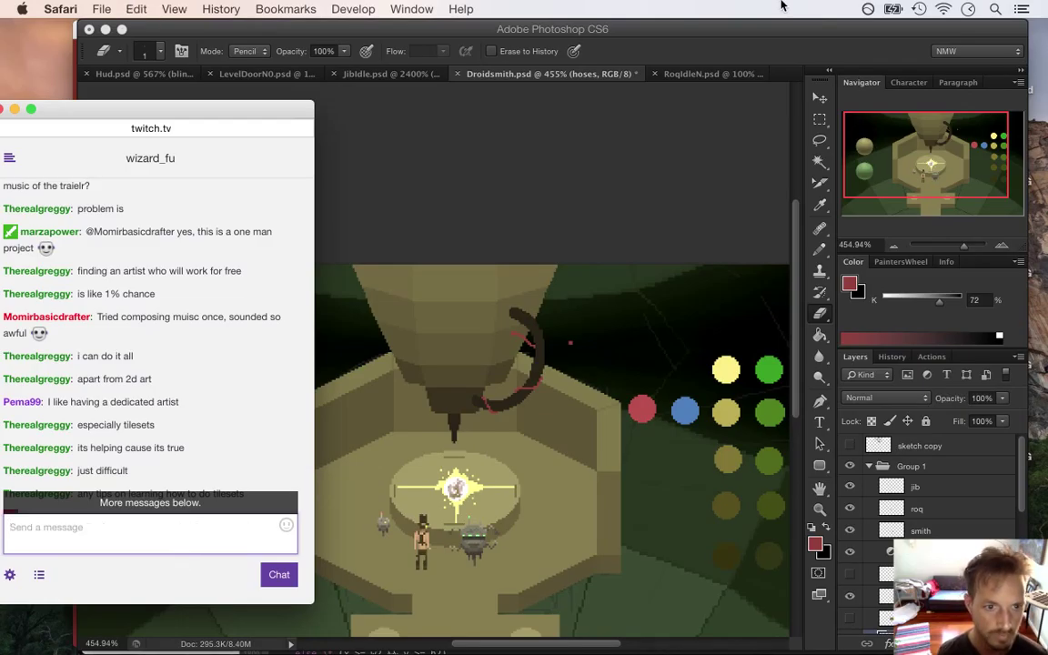
click(205, 506)
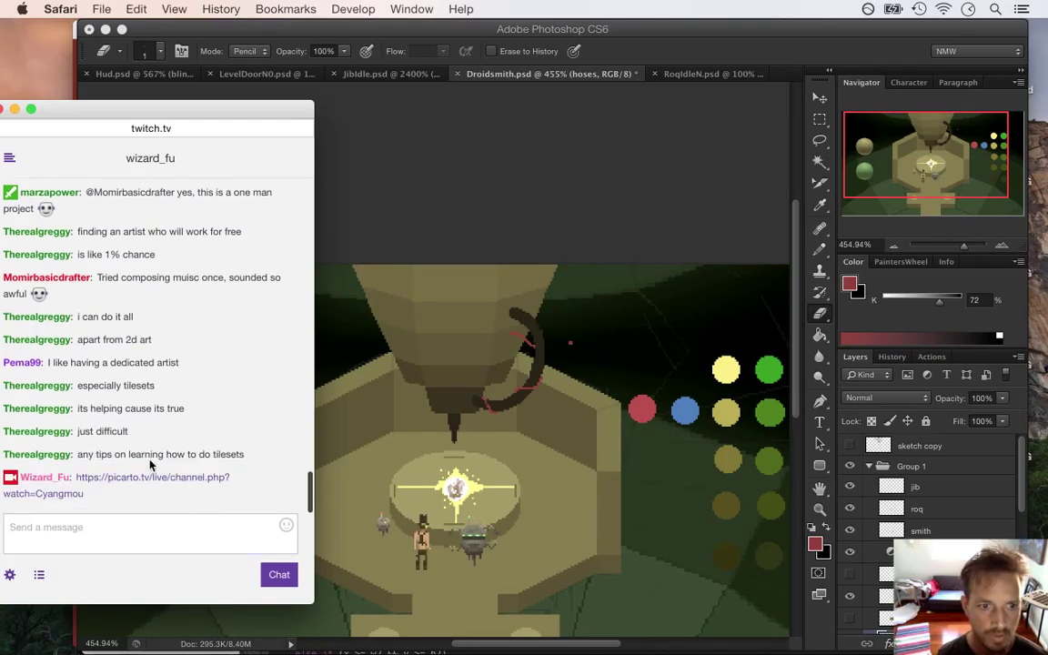
Step: Return to Photoshop and toggle the hoses layer off and on to check the hose and wires
click(687, 50)
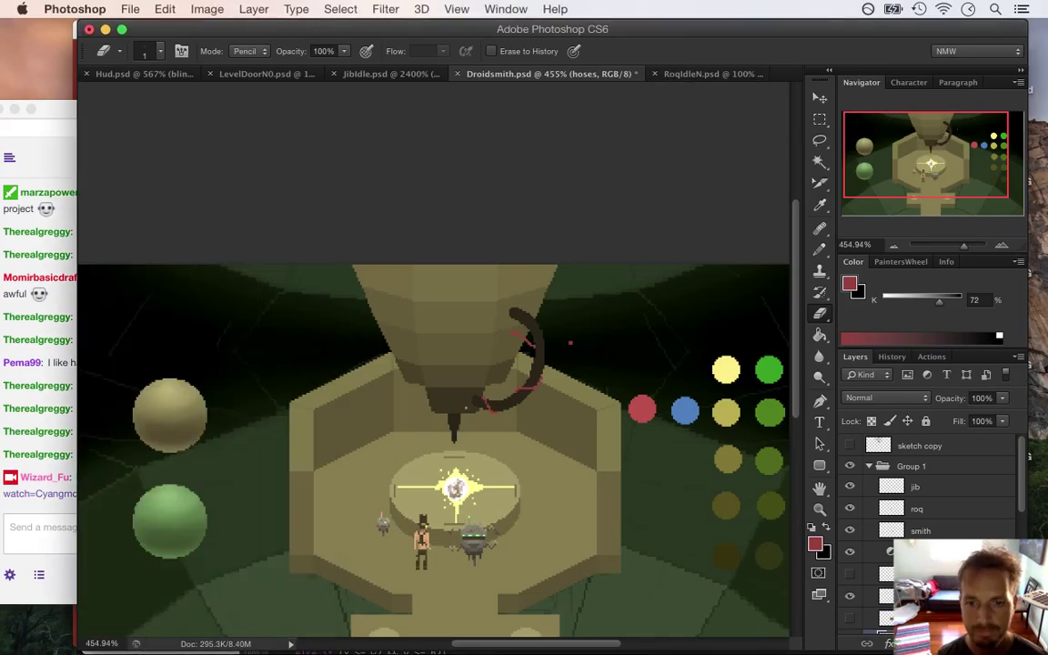
drag(520, 363, 604, 381)
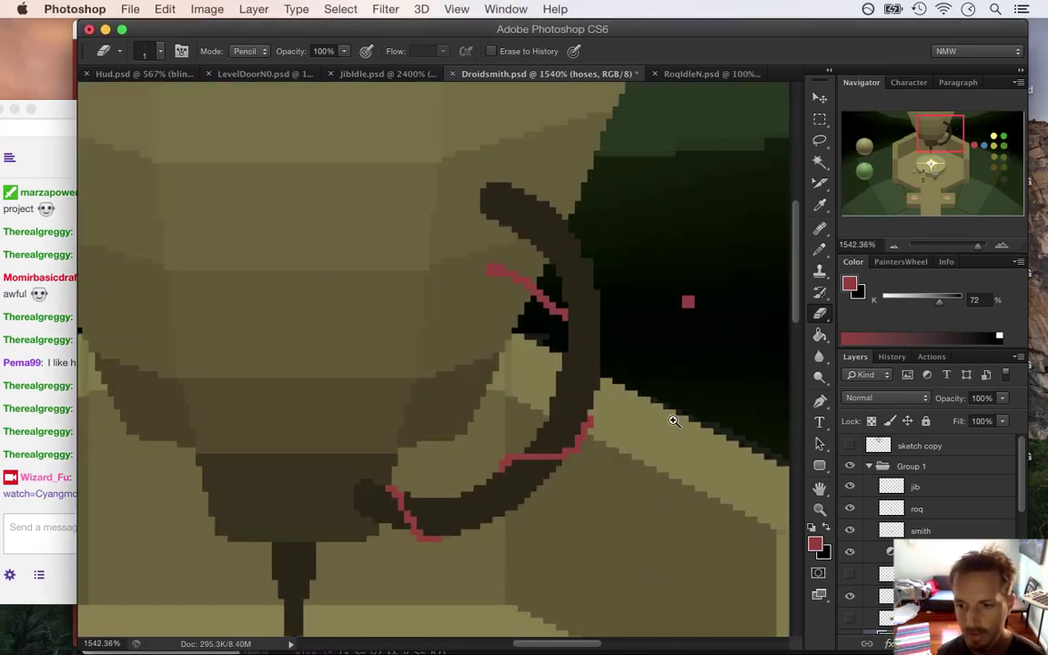
drag(1021, 482, 1021, 511)
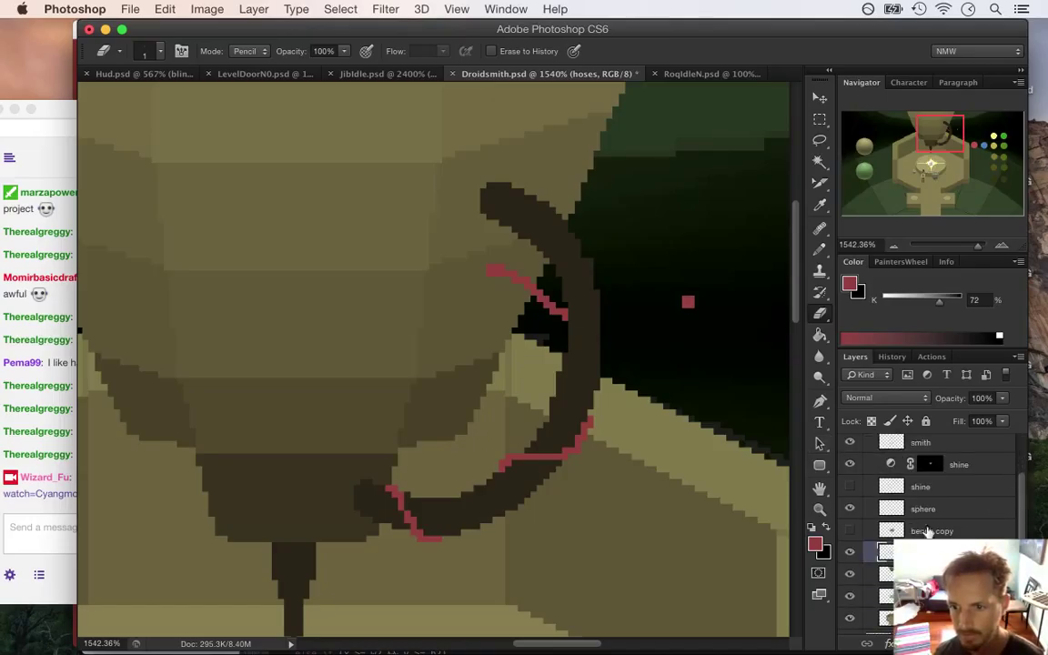
click(849, 550)
click(849, 551)
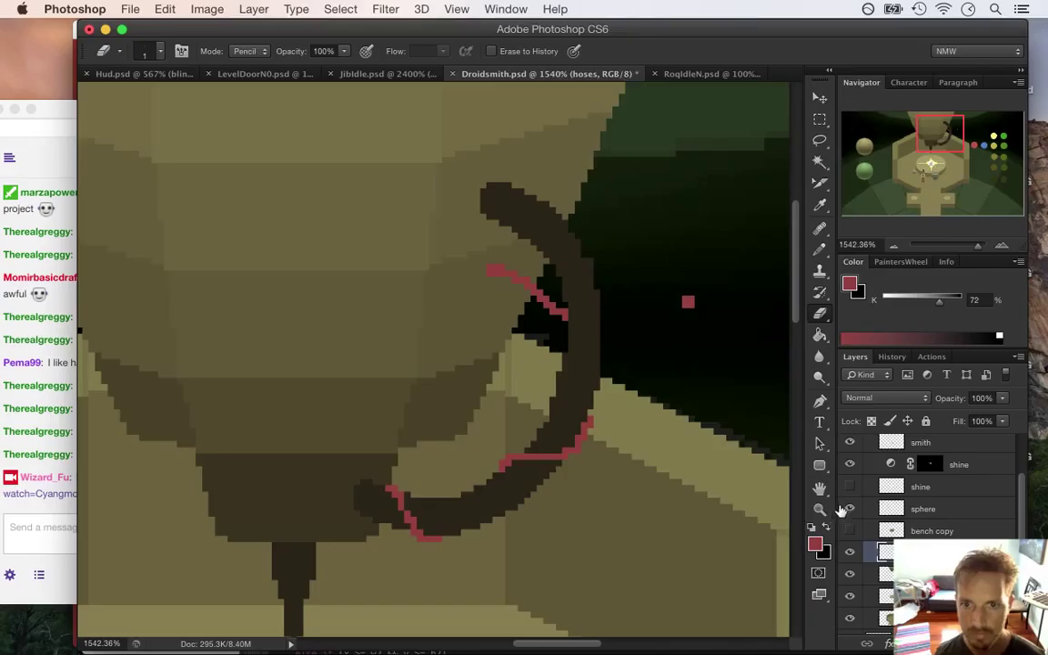
Step: Try to move the middle red wire segment up along the hose after selecting it with the Magic Wand
click(821, 101)
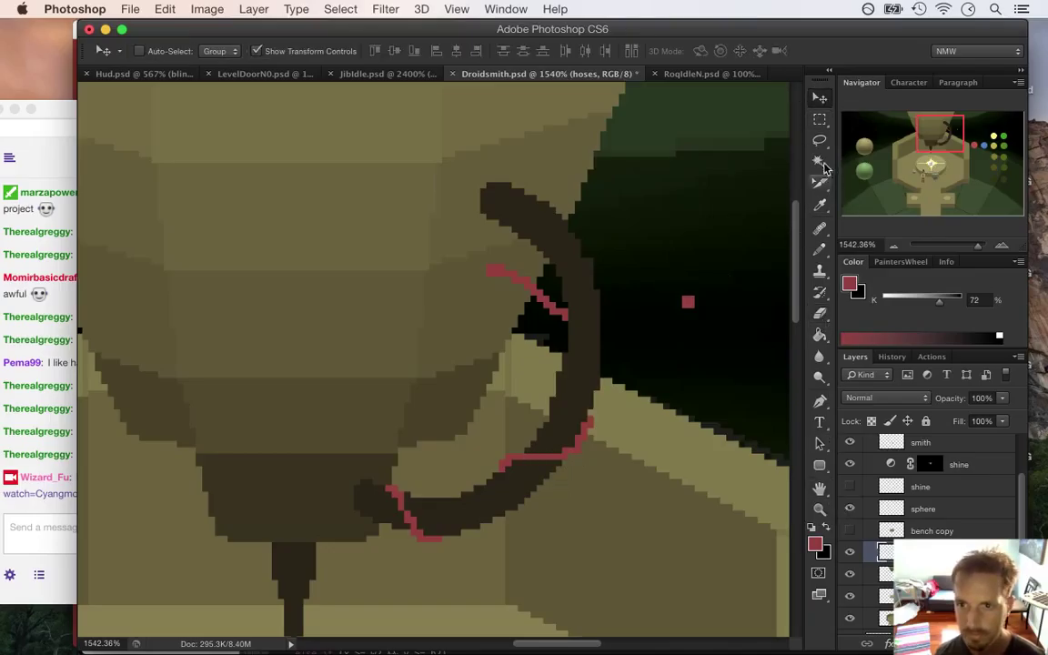
key(w)
click(572, 460)
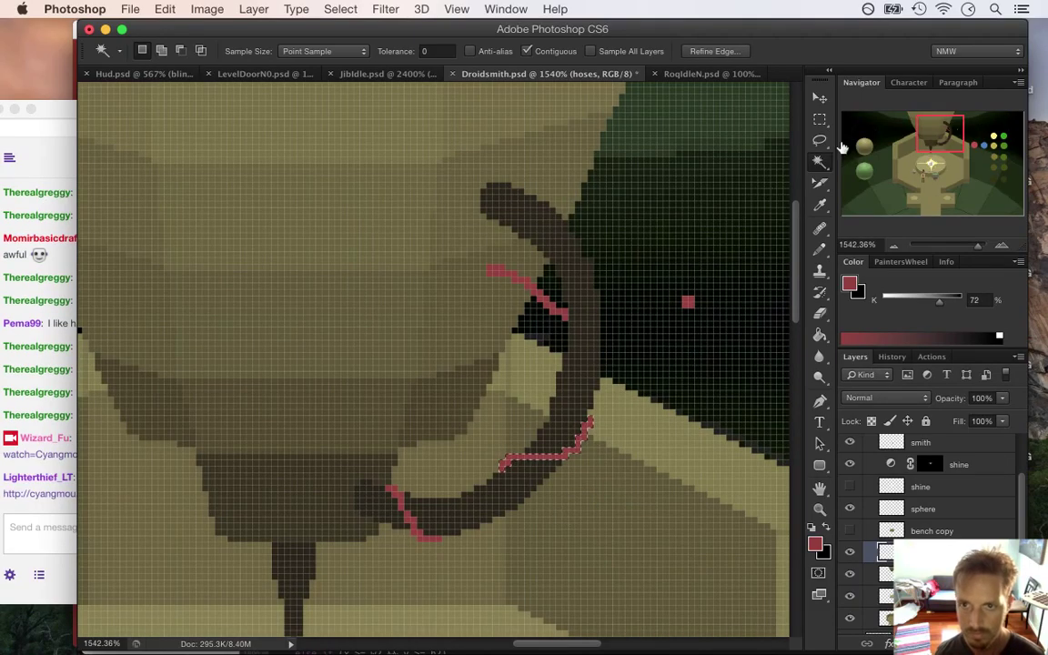
click(820, 98)
key(Up)
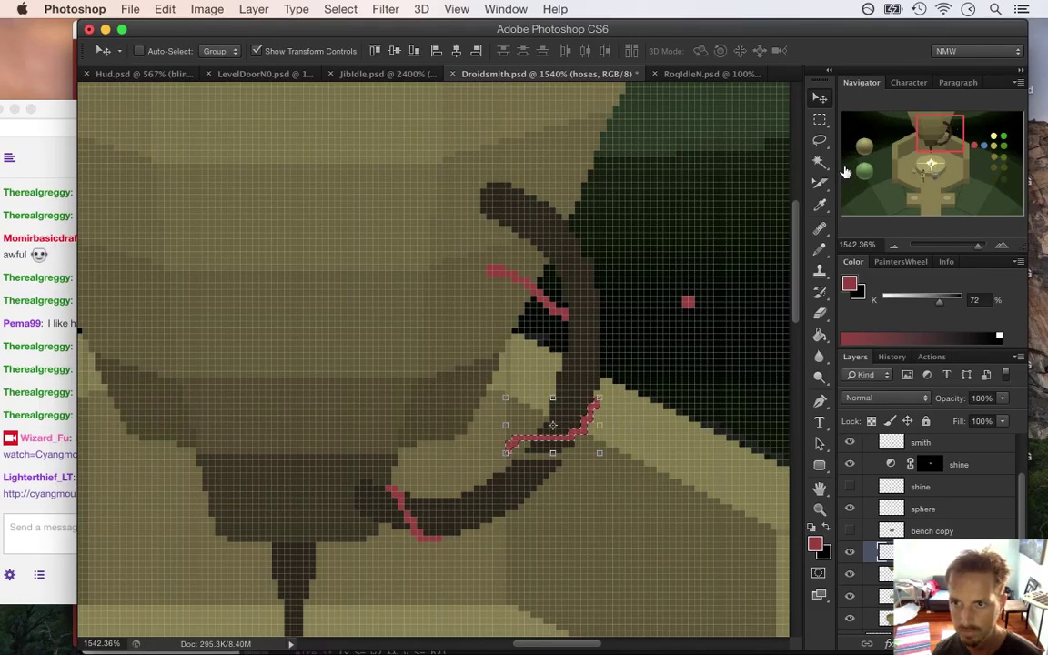
key(Up)
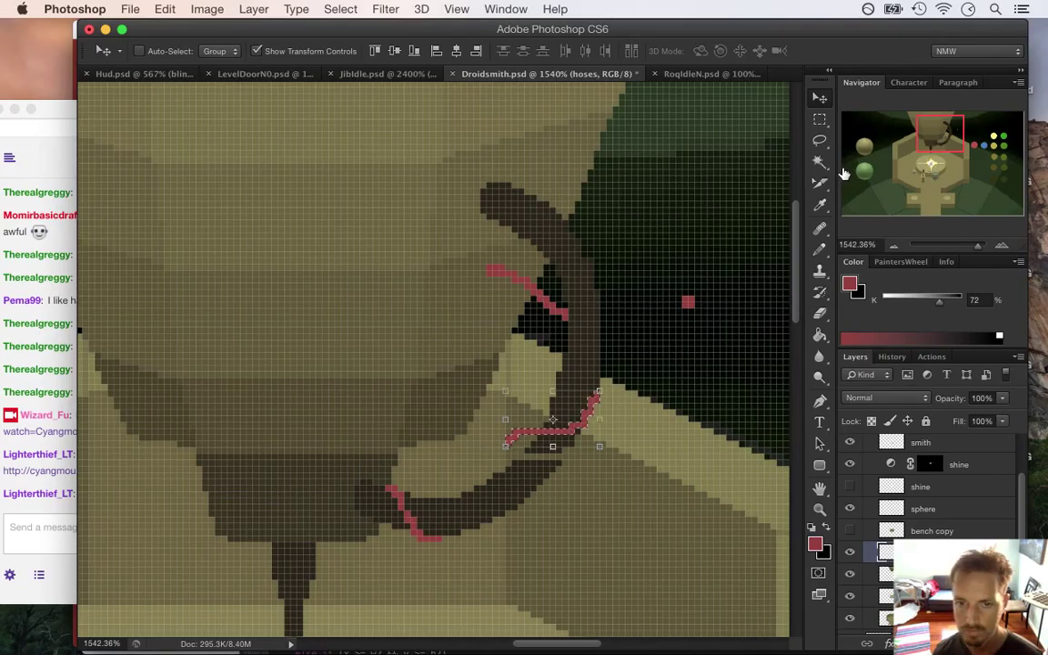
Step: Undo the wire move and the drawing of the two lower red wires, and hide the pixel grid
key(m)
key(ctrl+d)
key(ctrl+alt+z)
key(ctrl+alt+z)
key(ctrl+alt+z)
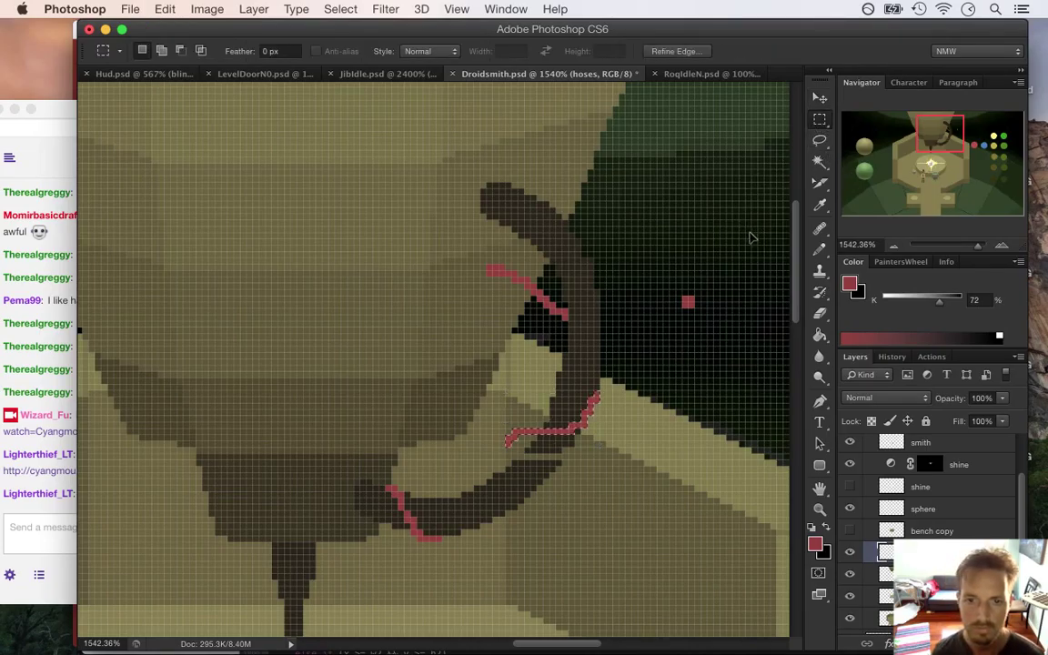
key(ctrl+alt+z)
key(ctrl+alt+z)
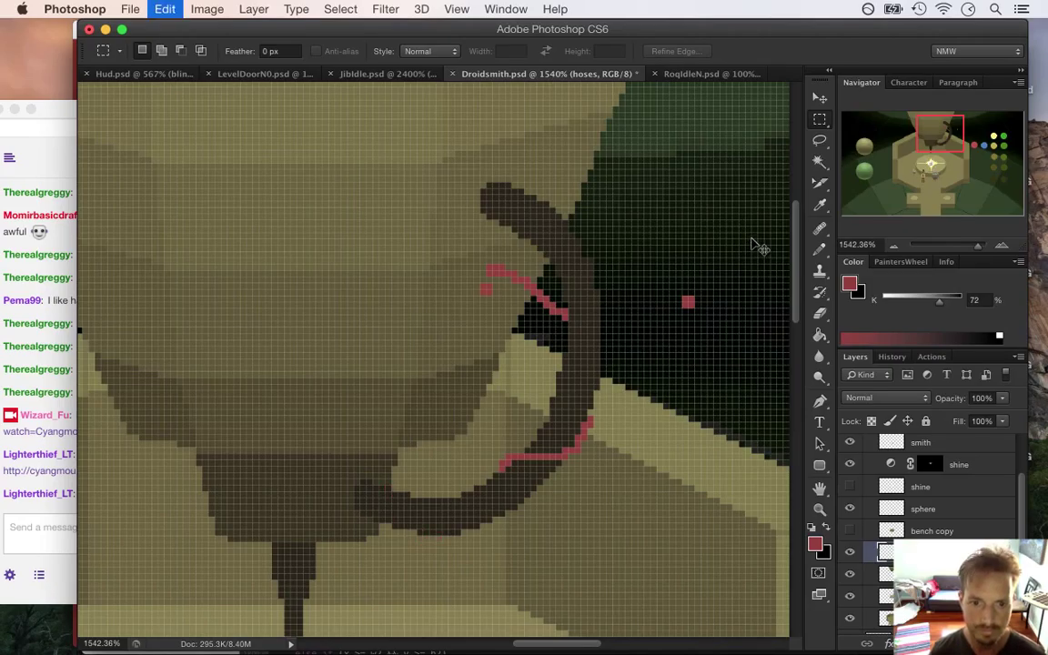
key(cmd+s)
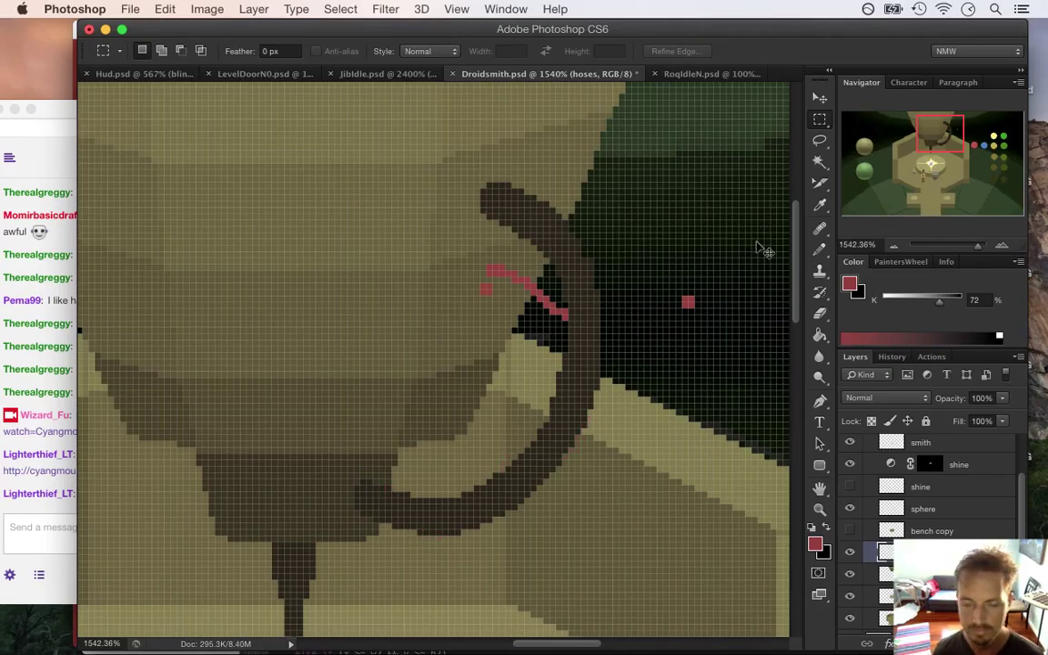
key(cmd+apostrophe)
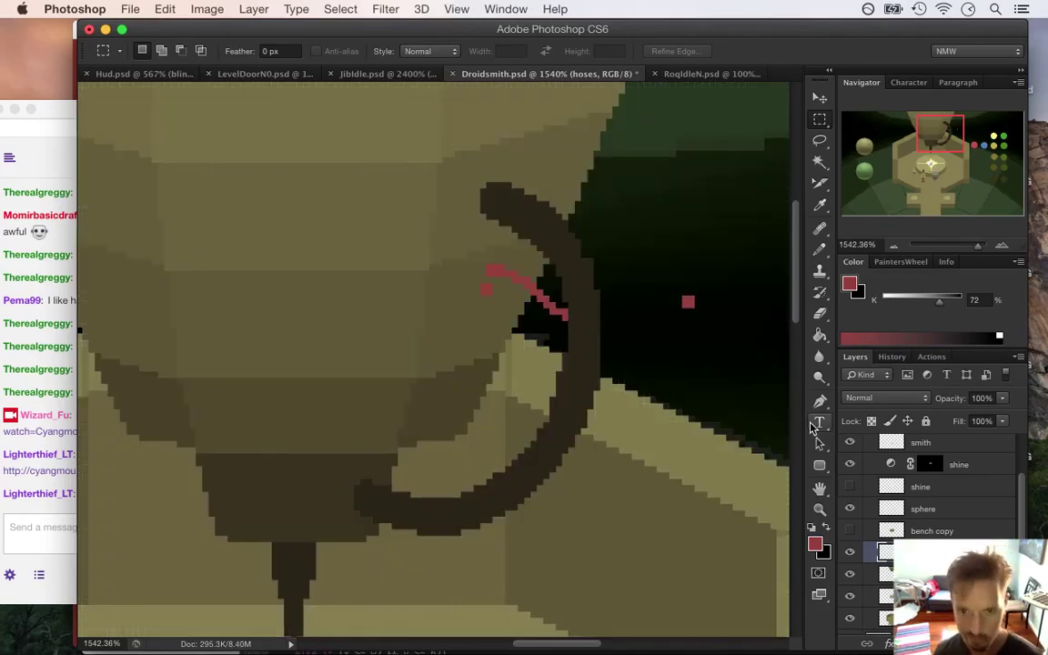
Step: Show the sketch copy layer, and read the new Twitch chat messages before returning to Photoshop
scroll(980, 457, up, 2)
click(849, 446)
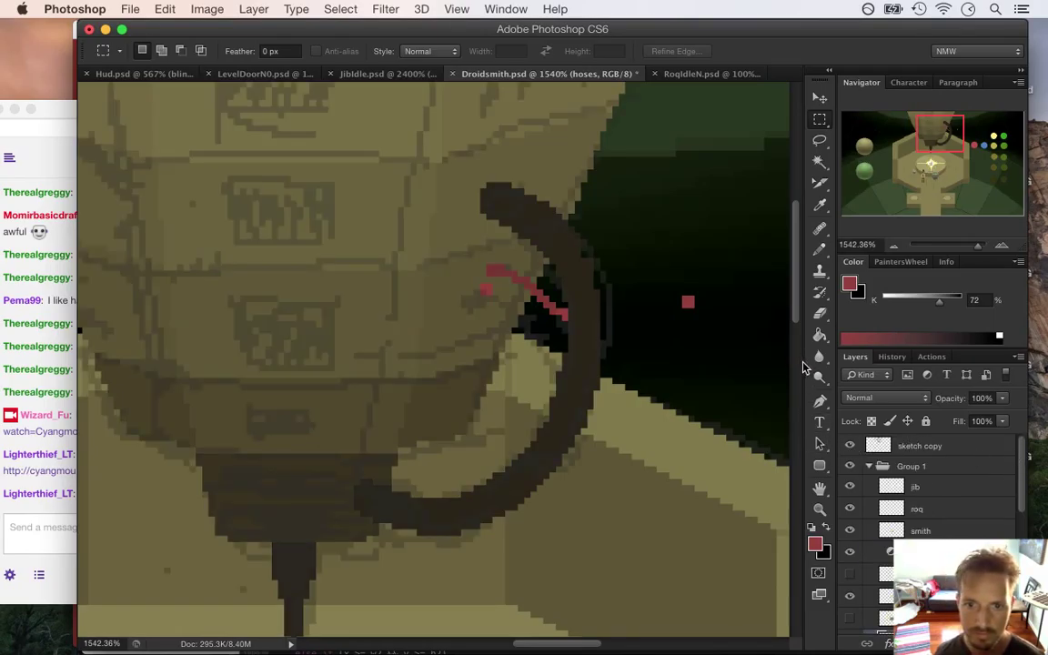
click(46, 517)
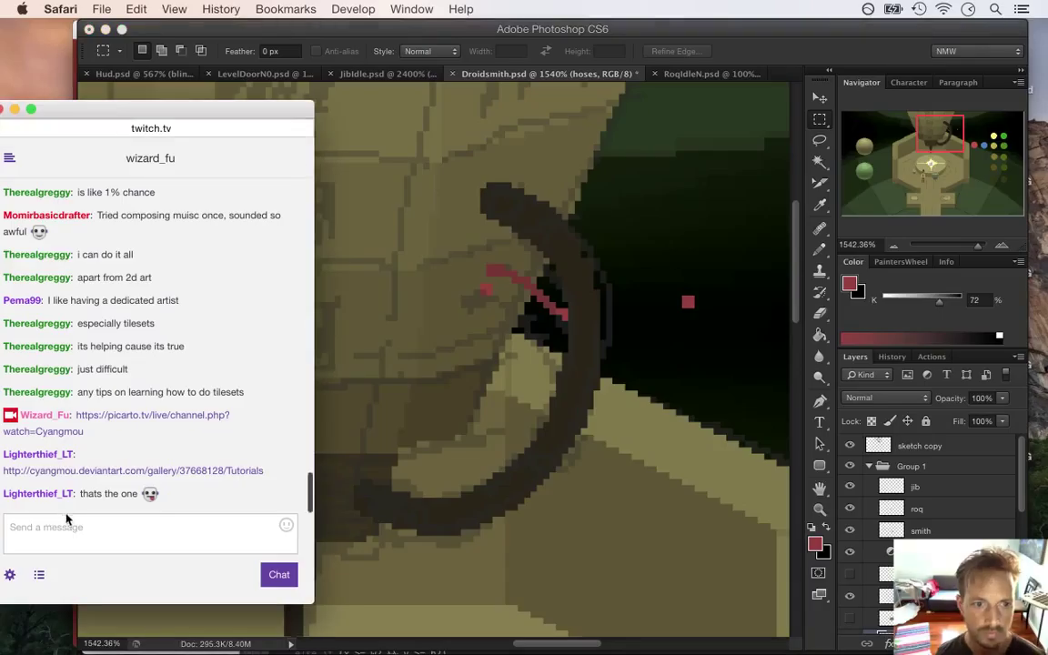
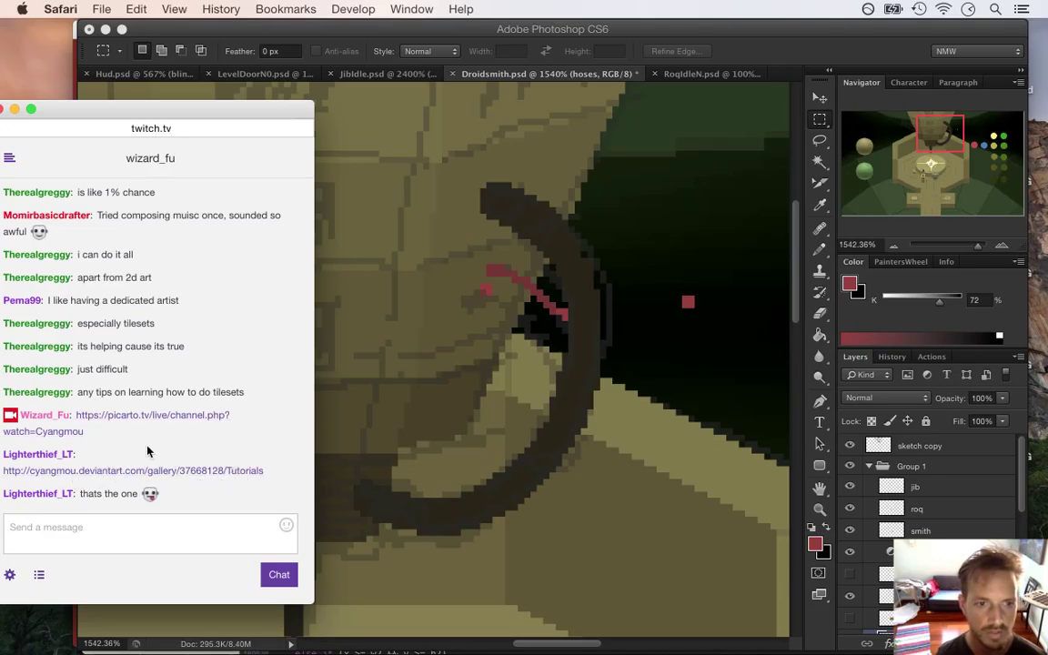
click(723, 59)
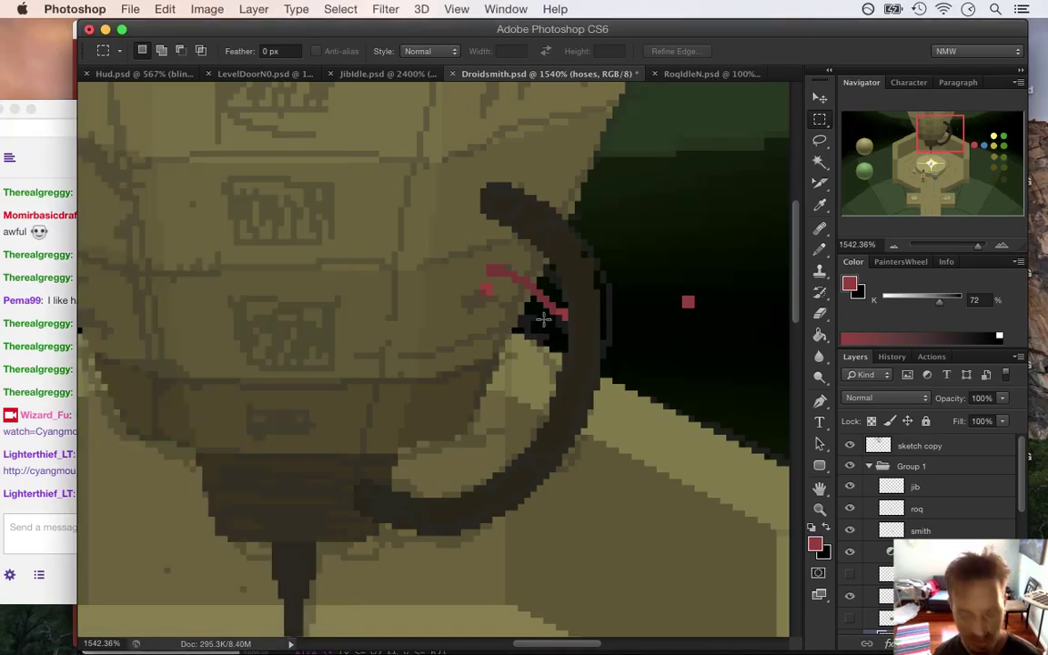
Step: Draw two thin red wires with the 1 px Pencil, one across the hose's lower bend and one near its lower end
key(b)
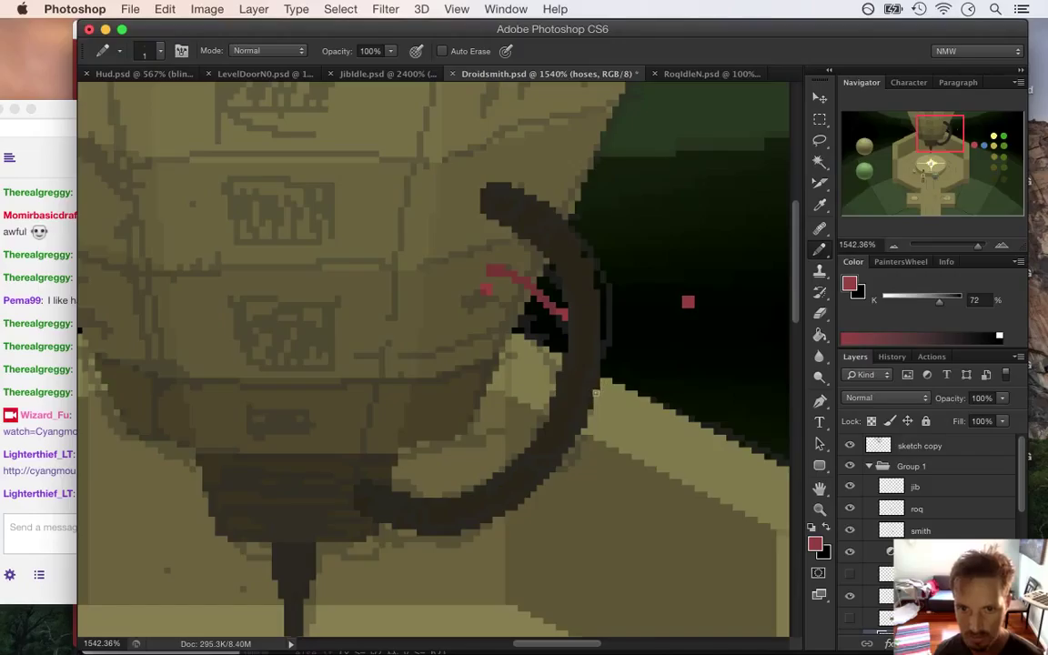
drag(579, 420, 545, 434)
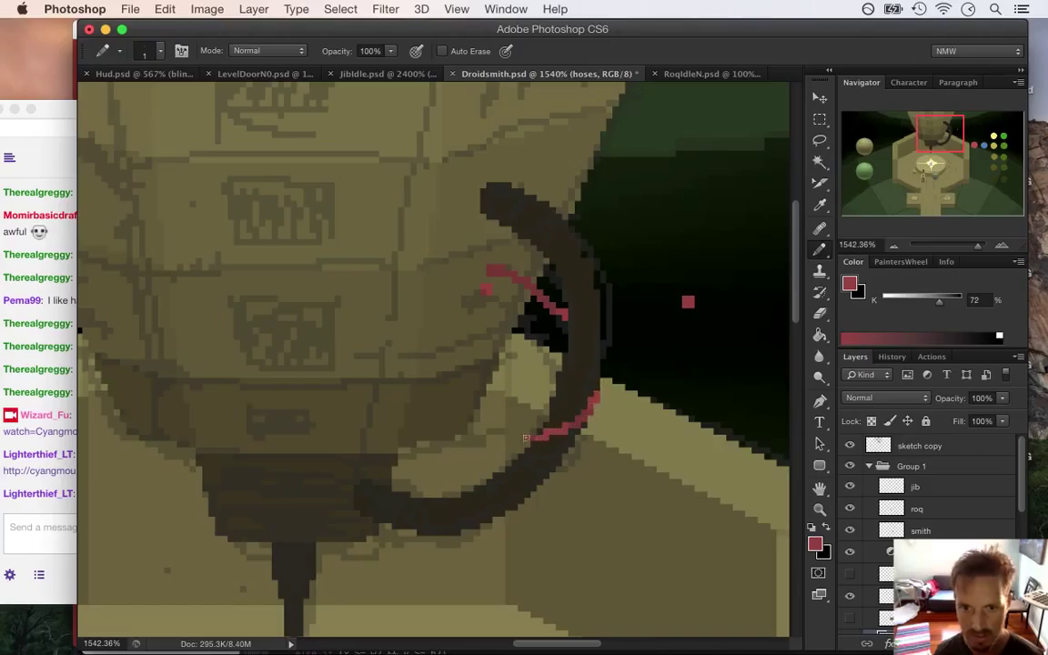
key(e)
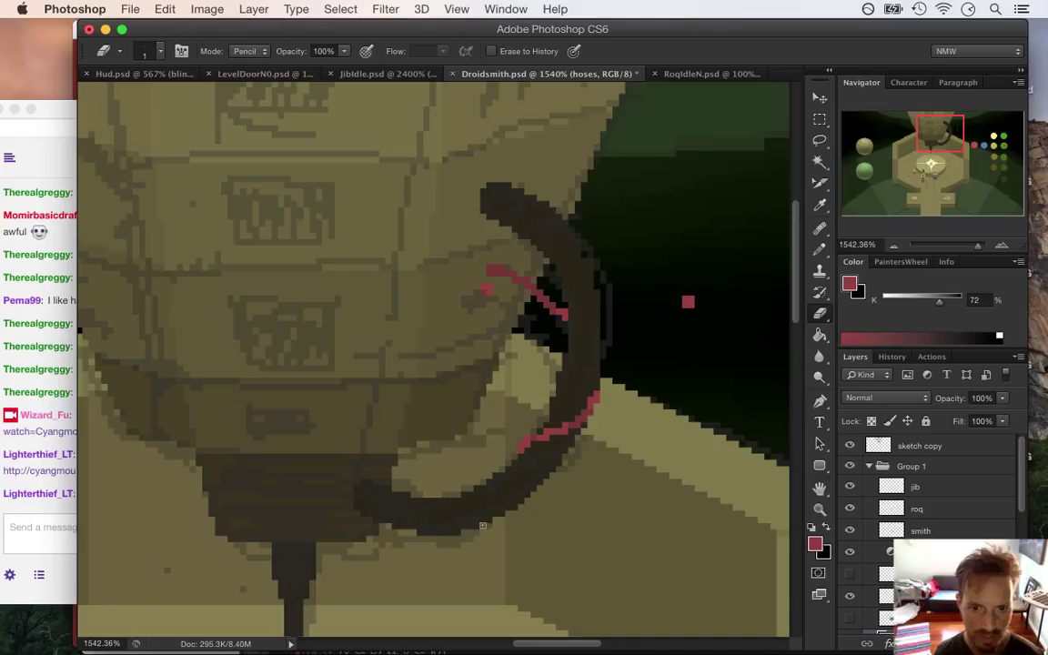
key(b)
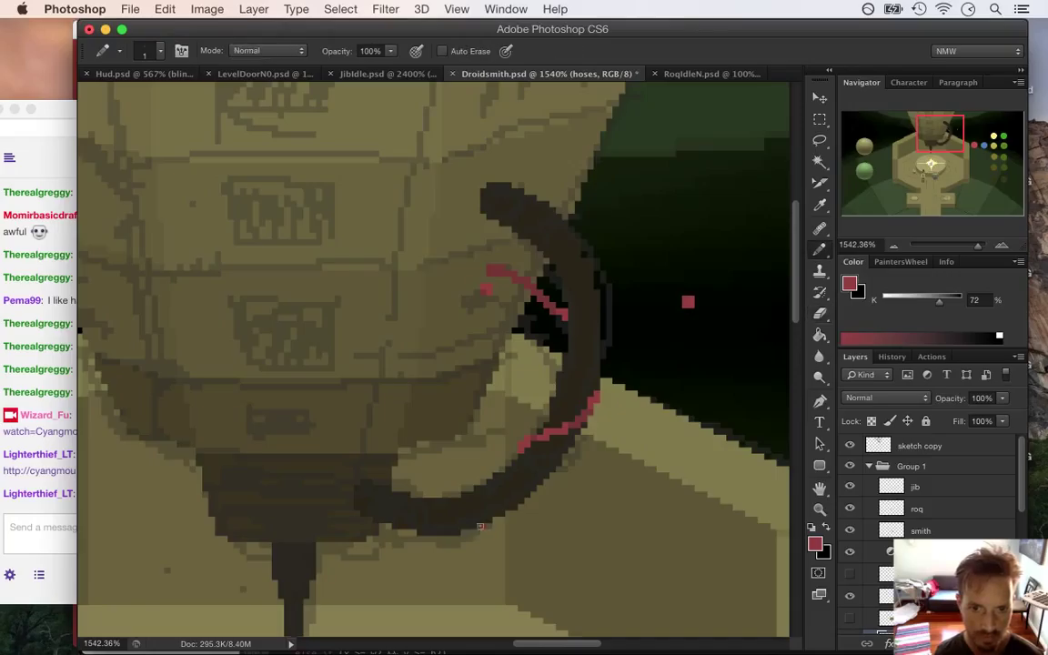
drag(462, 530, 442, 512)
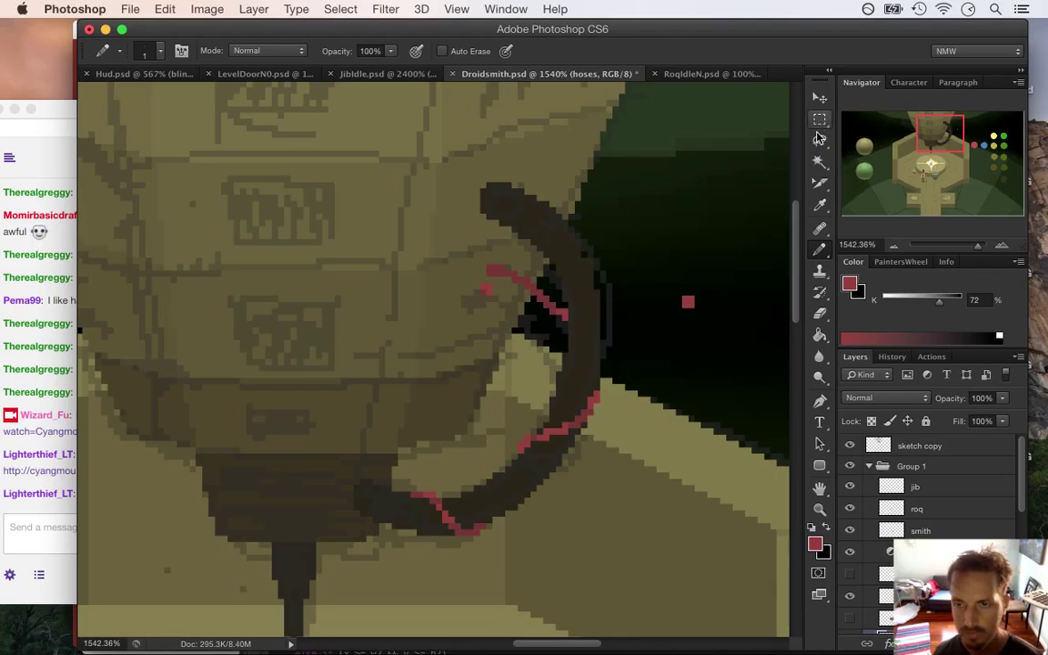
Step: Refine the ends of the lowest red wire on the hose and hide the sketch copy layer
drag(503, 388, 373, 398)
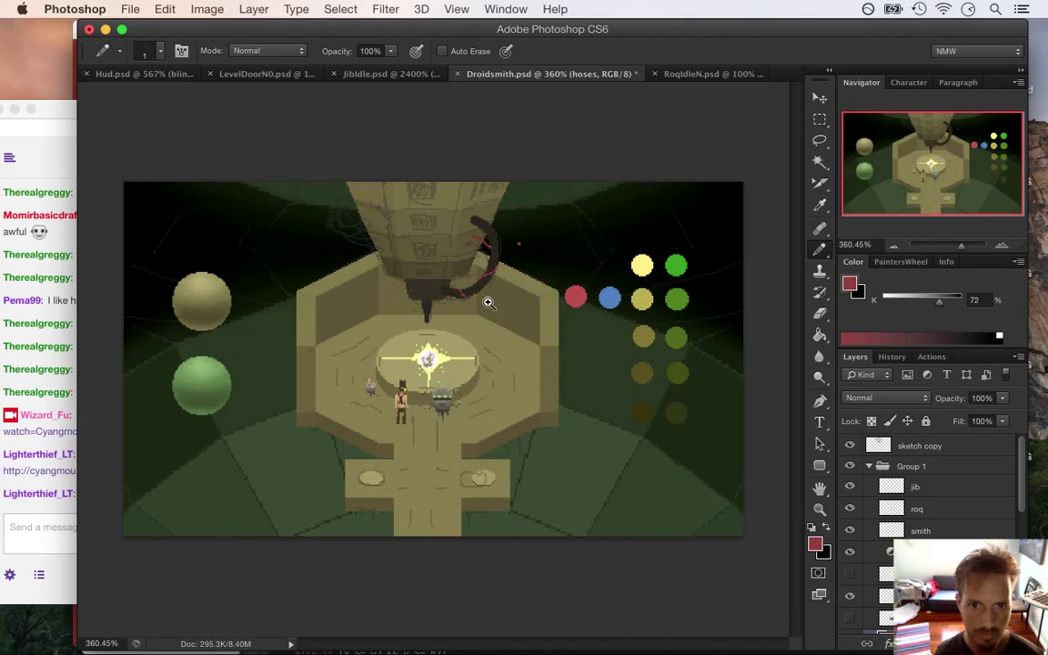
drag(470, 287, 561, 318)
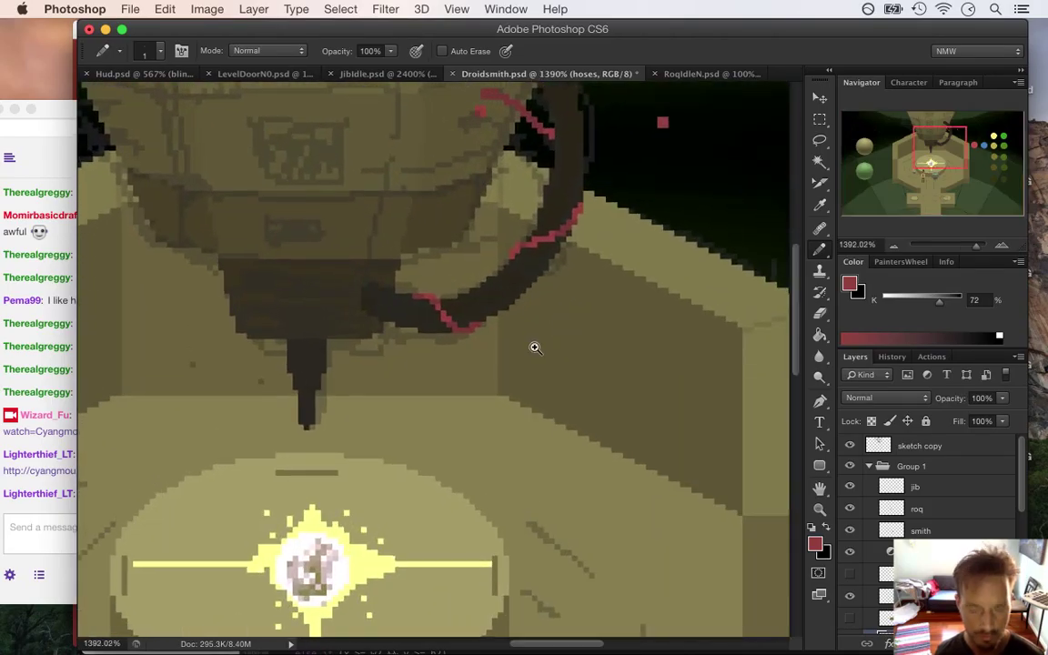
mouse_move(478, 328)
mouse_down()
mouse_move(511, 341)
mouse_move(497, 314)
mouse_move(455, 328)
mouse_move(402, 281)
mouse_up()
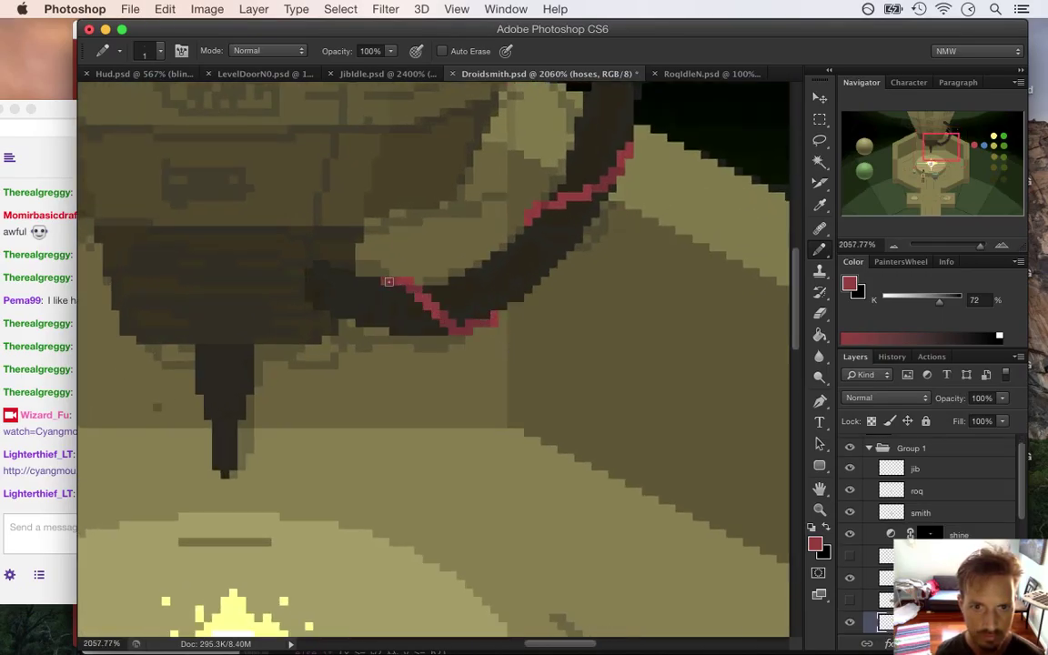
key(e)
drag(438, 332, 339, 340)
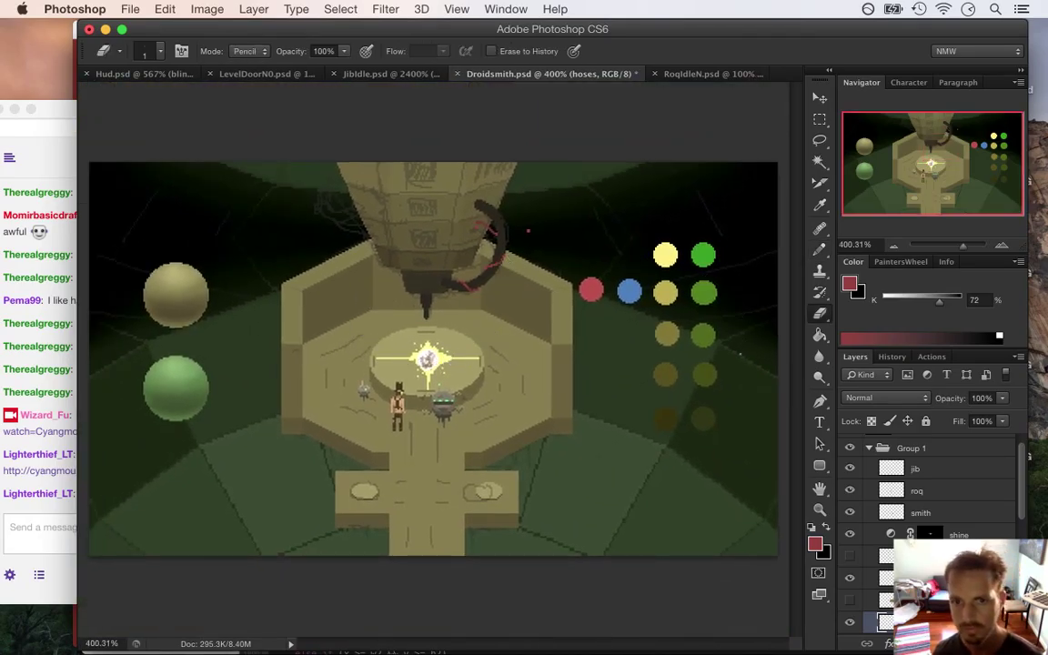
drag(488, 233, 569, 265)
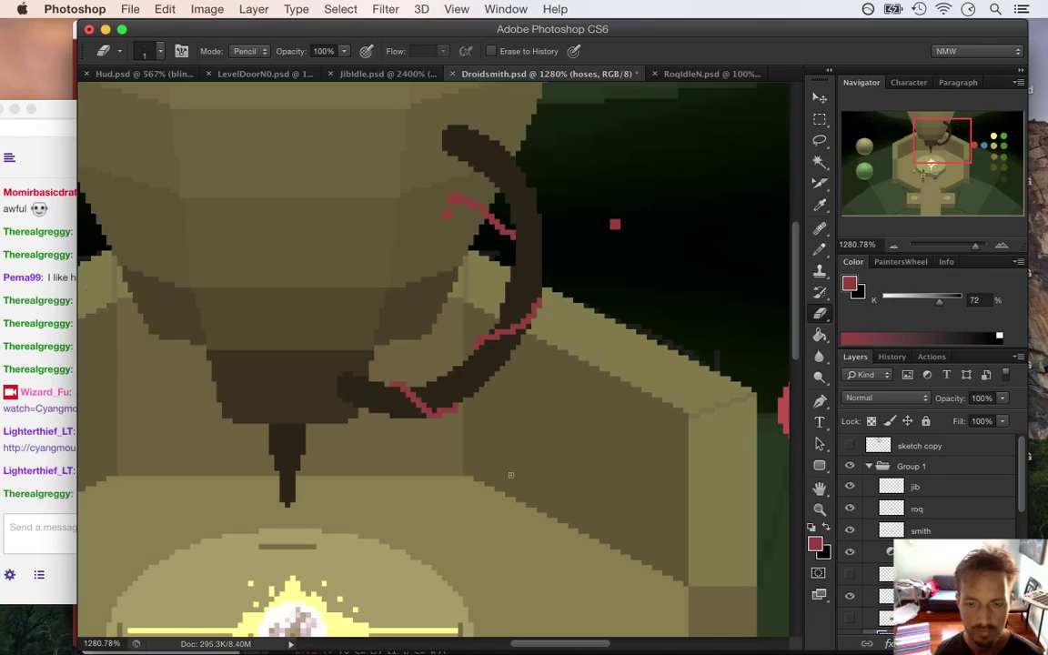
Step: Sample the blue palette circle as the foreground color and darken it slightly
drag(559, 646, 585, 646)
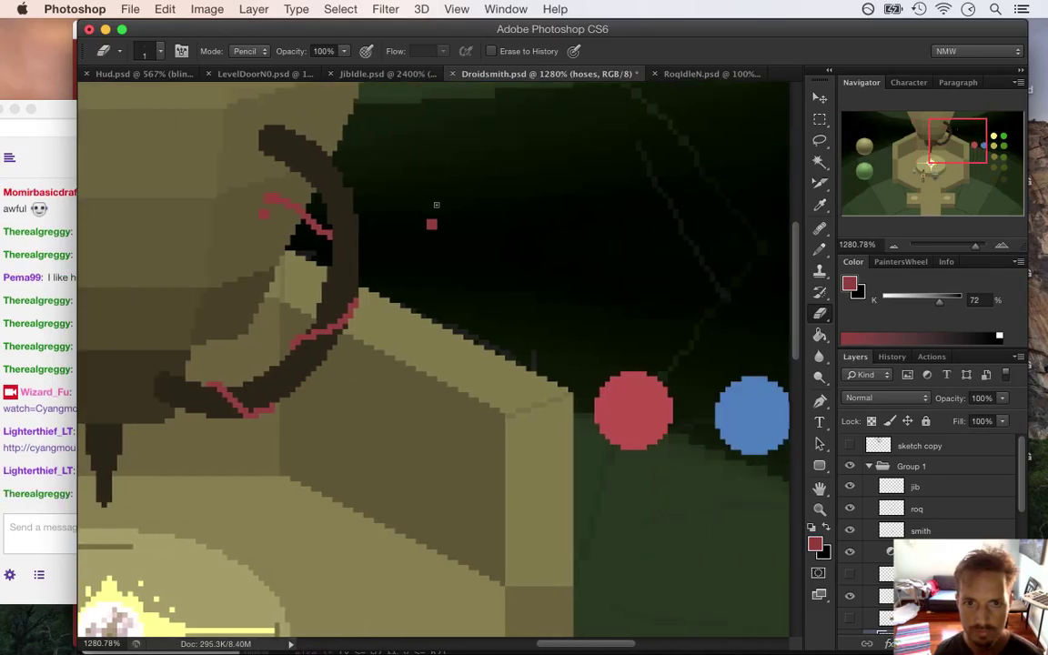
key(i)
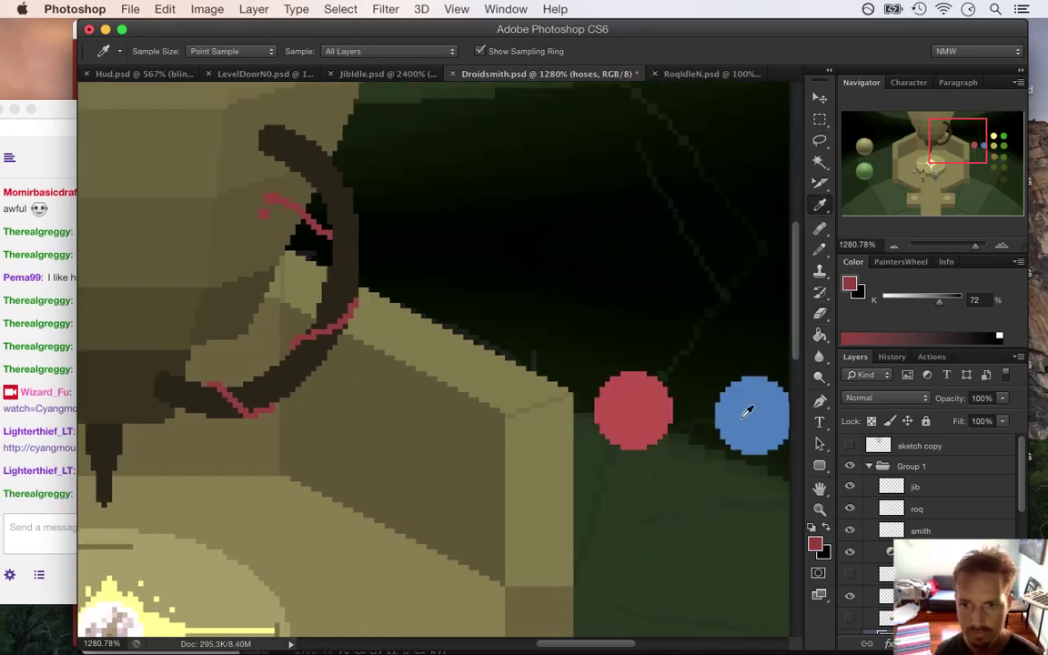
click(749, 412)
click(816, 543)
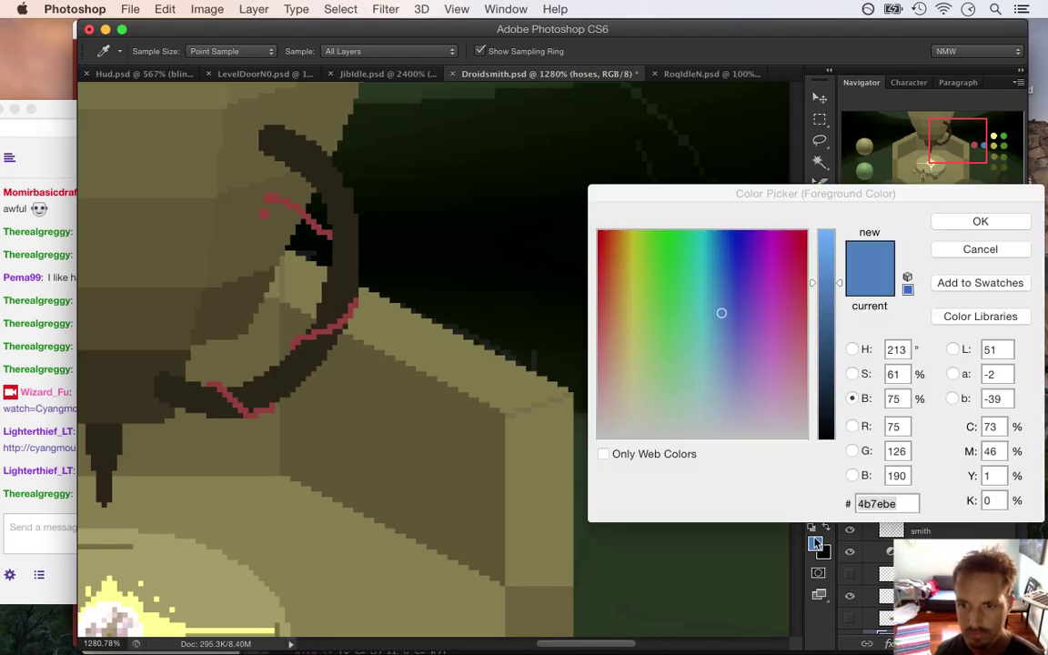
drag(826, 289, 825, 300)
key(Return)
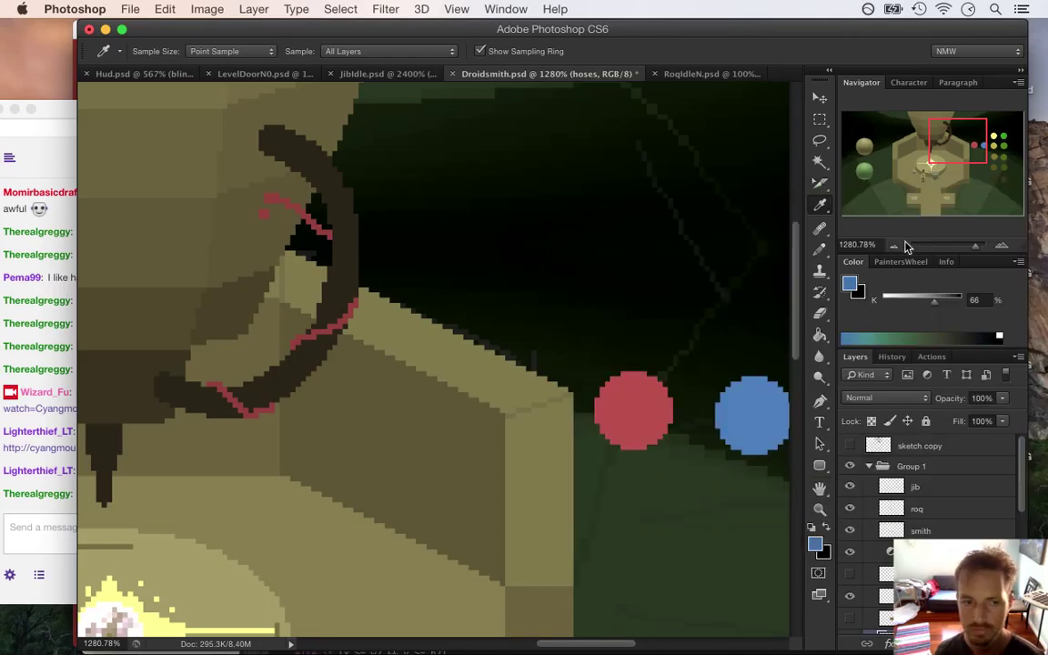
Step: Read the newest Twitch chat message about the tech demo and return to Photoshop
click(71, 528)
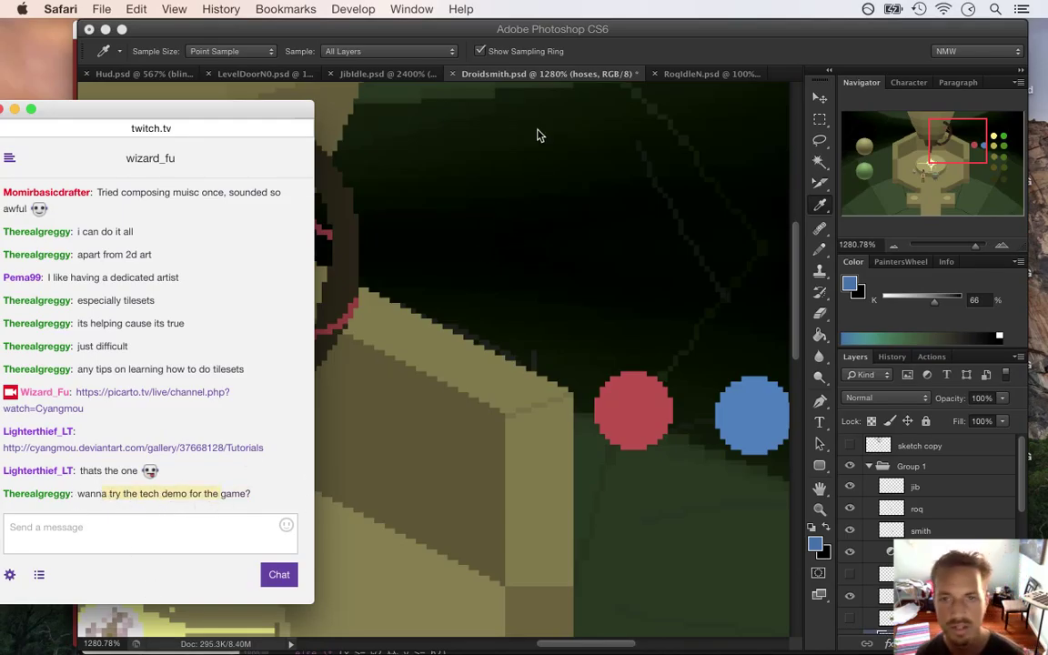
click(625, 41)
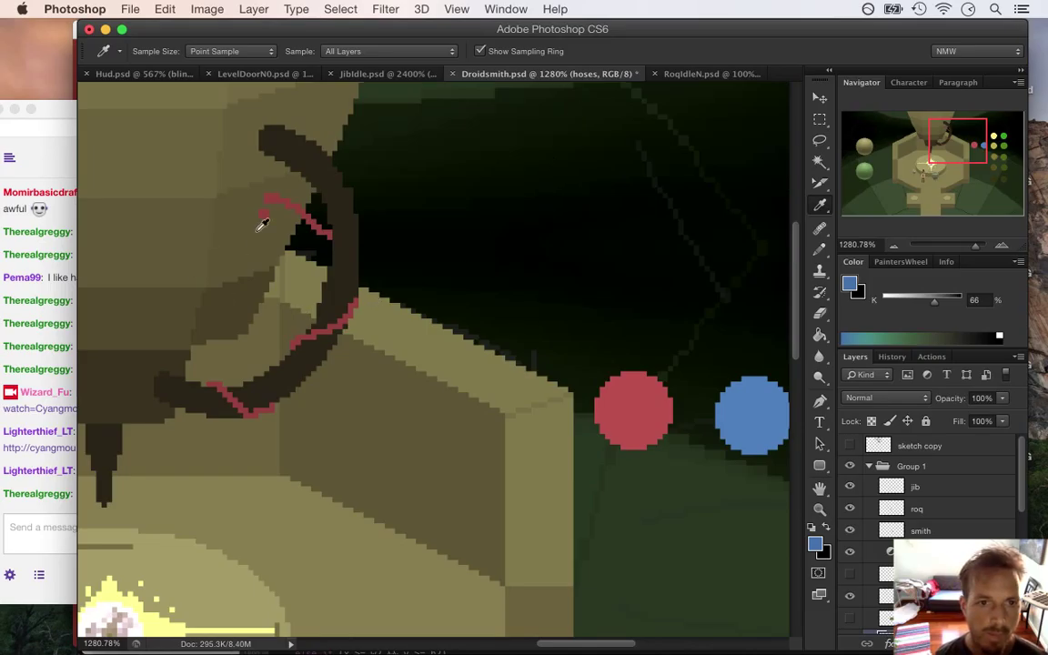
Step: Erase the red dot below the upper wire's end and show the sketch copy layer
drag(267, 212, 325, 236)
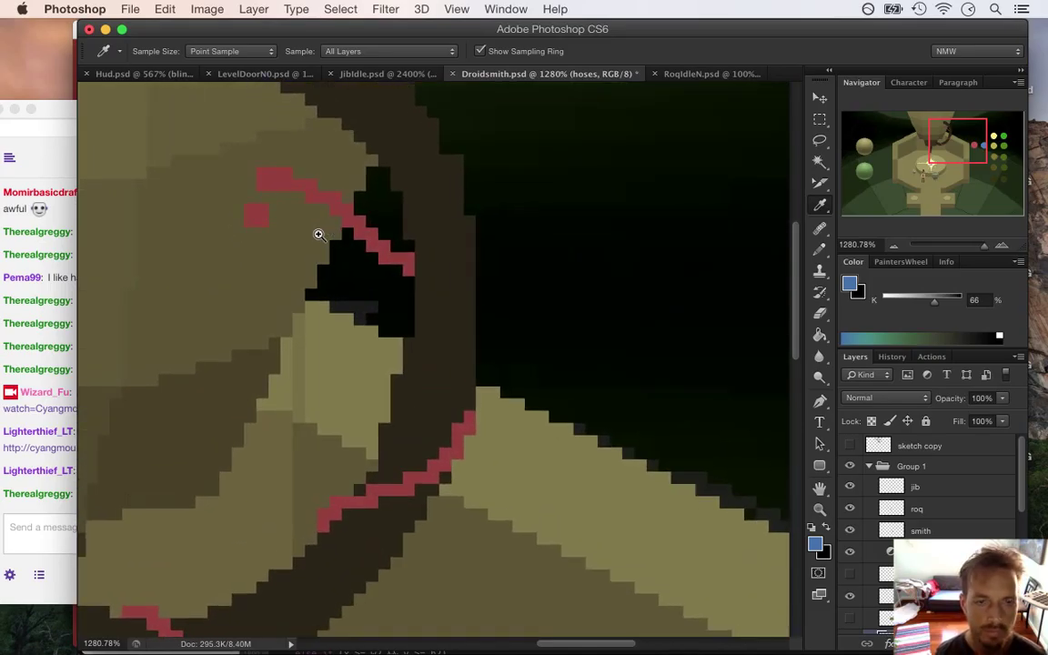
key(b)
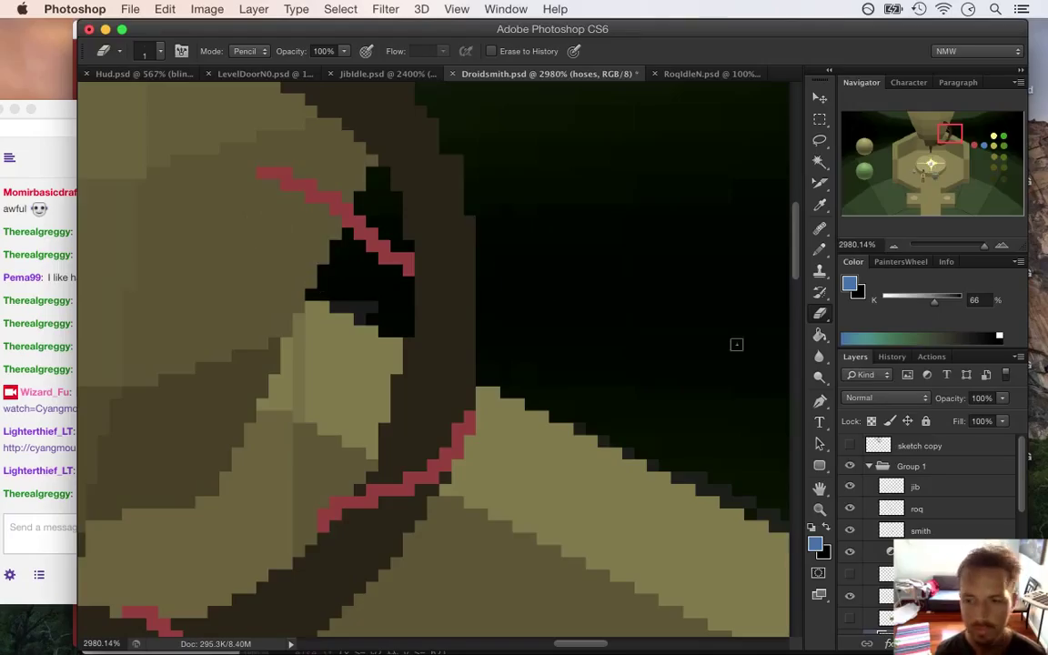
click(852, 446)
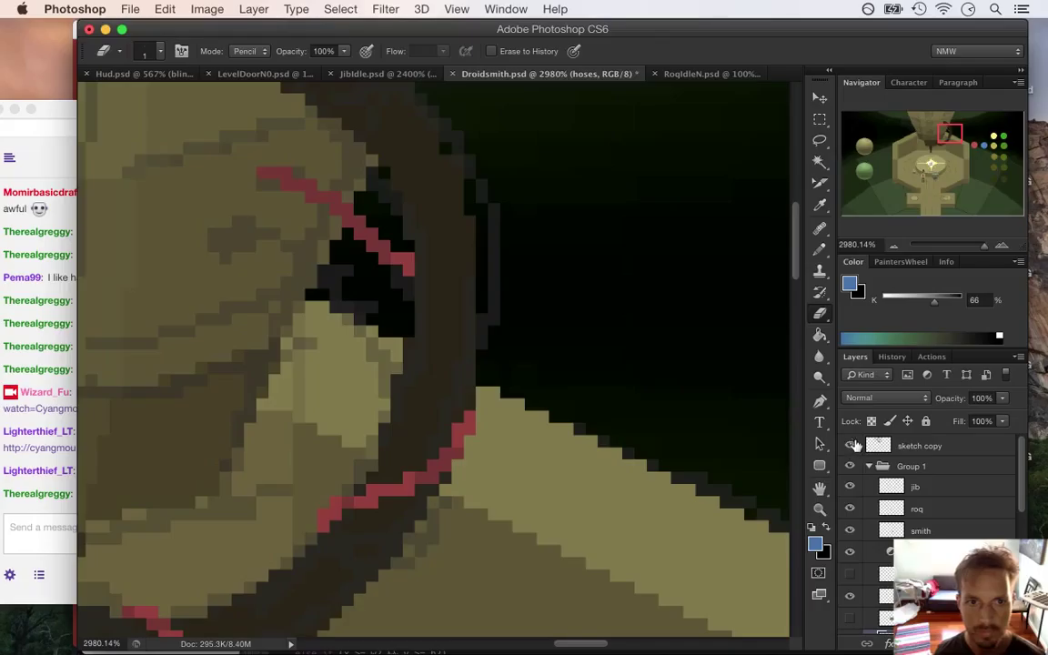
Step: Draw a thin diagonal blue wire from the machine to the hose, below the upper red wire, and hide the sketch copy layer
key(b)
drag(235, 233, 392, 353)
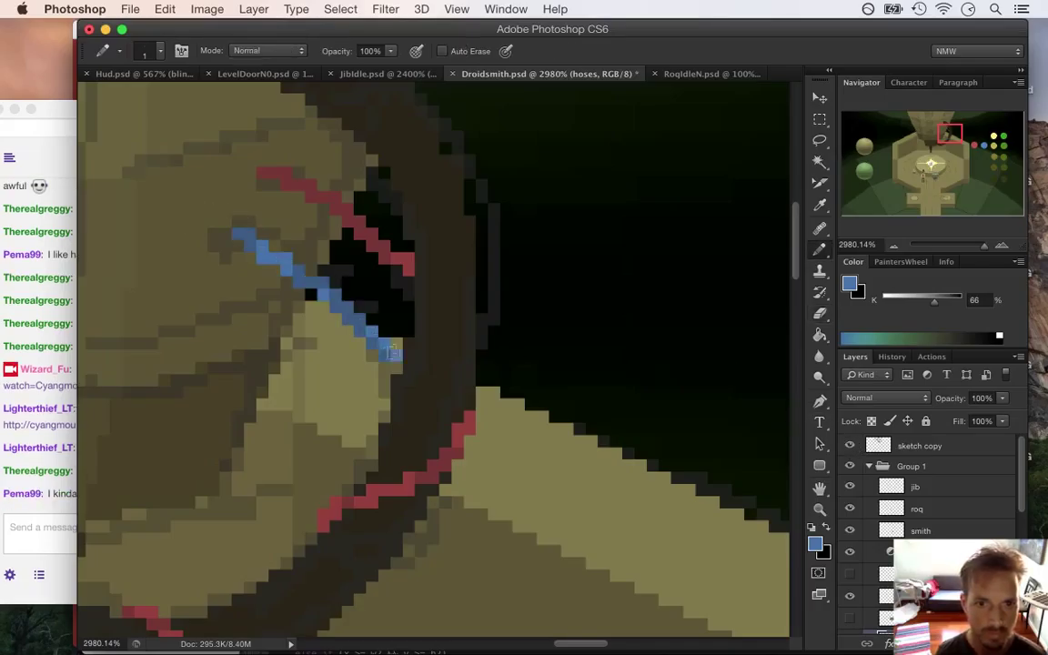
key(e)
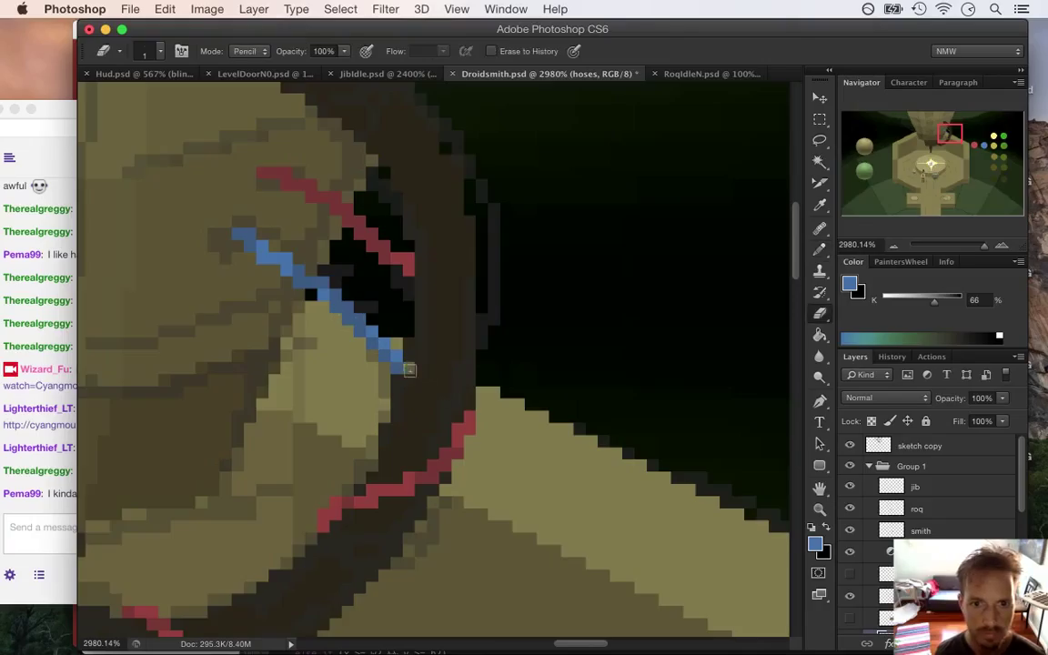
key(ctrl+comma)
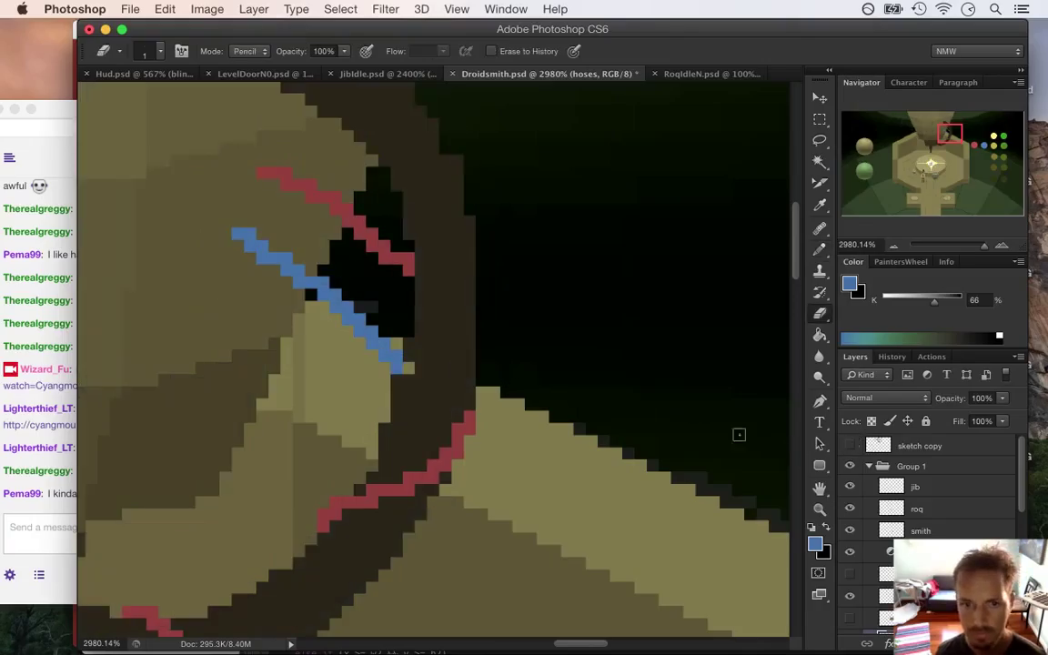
Step: Sample the hose's dark brown beside the blue wire's end as the pencil color
key(i)
click(434, 362)
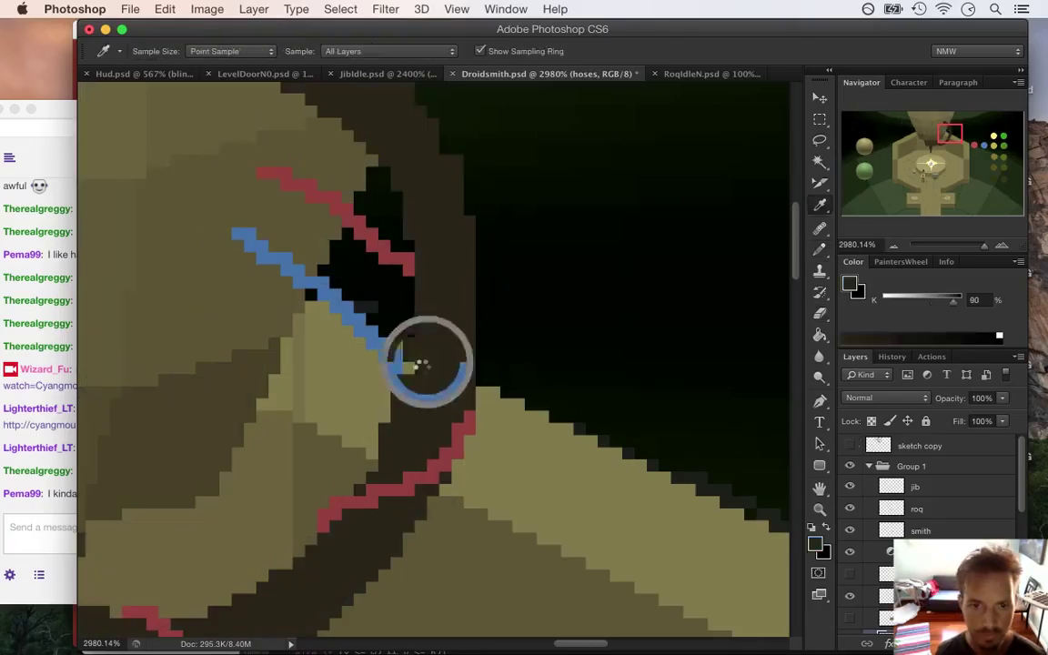
key(b)
mouse_move(421, 402)
mouse_down()
mouse_move(323, 393)
mouse_move(250, 402)
mouse_up()
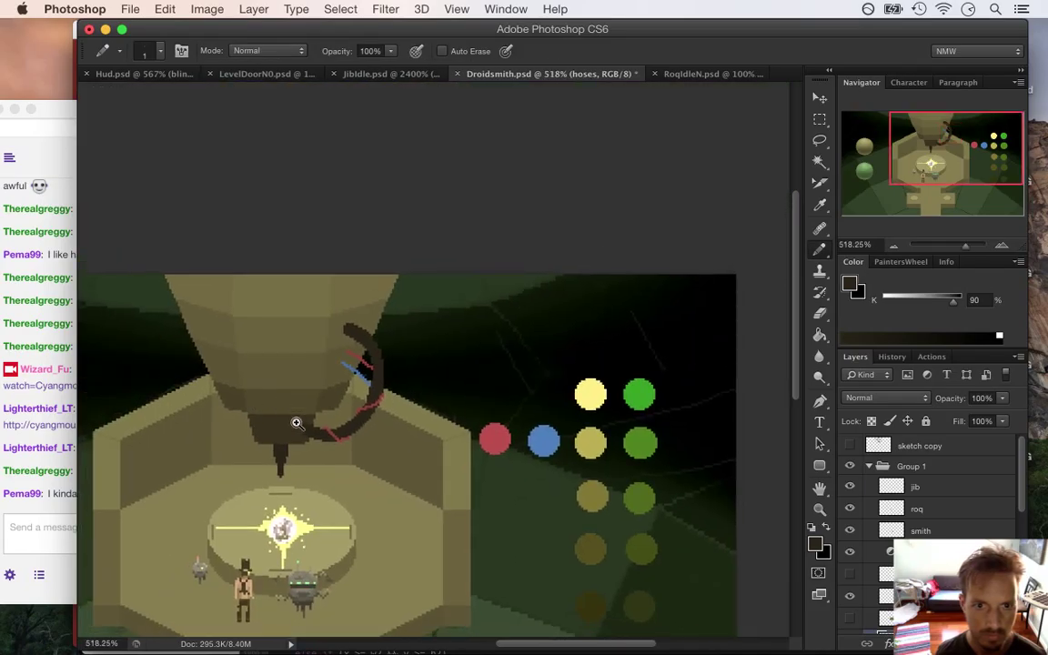
Step: Read the newest Twitch chat messages and return to Photoshop
click(64, 527)
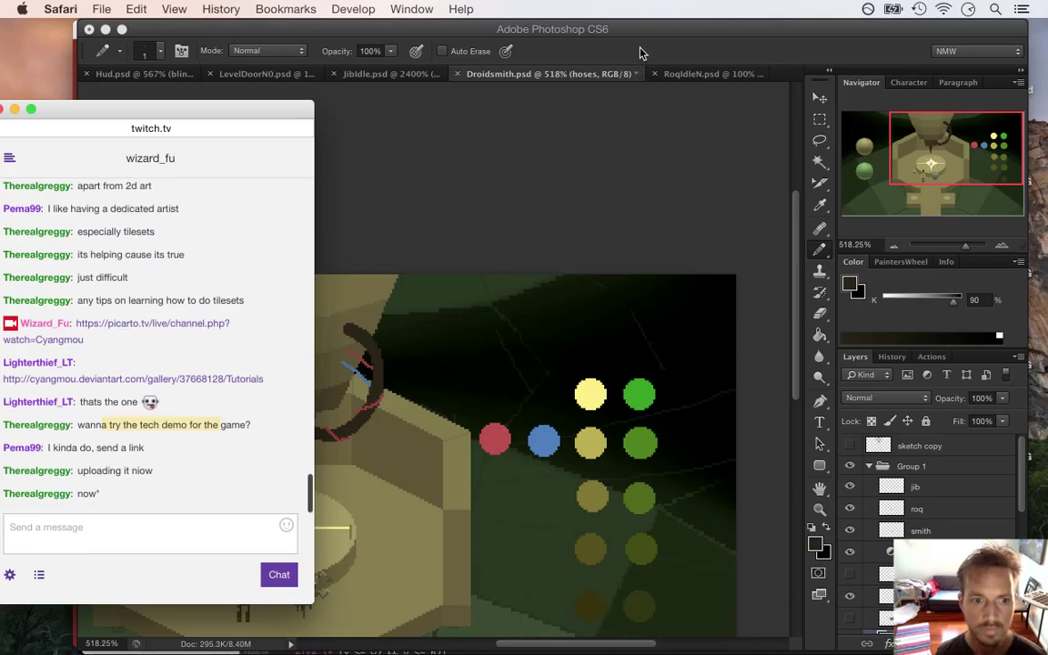
click(576, 41)
Step: Sample the blue wire's color, darken it slightly and recolor the wire with the Paint Bucket
drag(355, 374, 449, 414)
key(i)
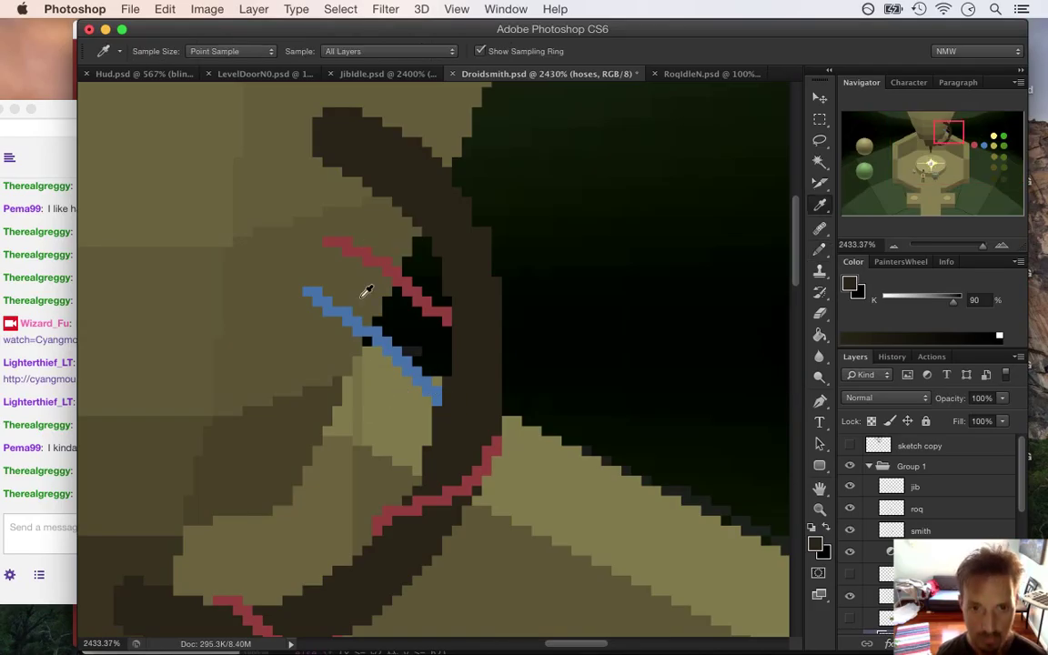
click(309, 287)
click(816, 544)
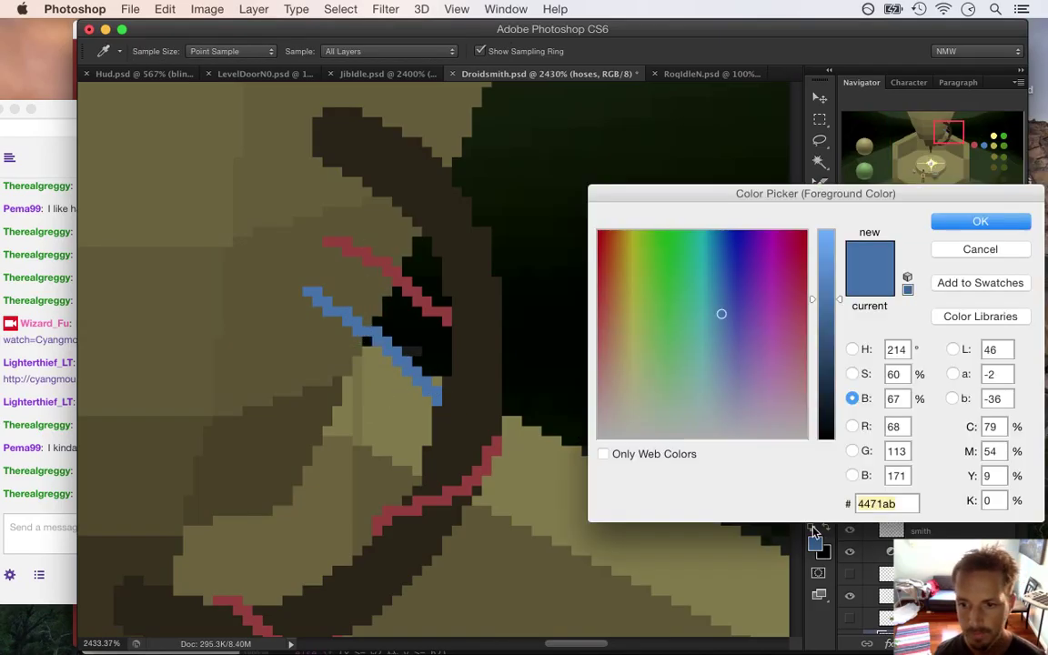
click(955, 222)
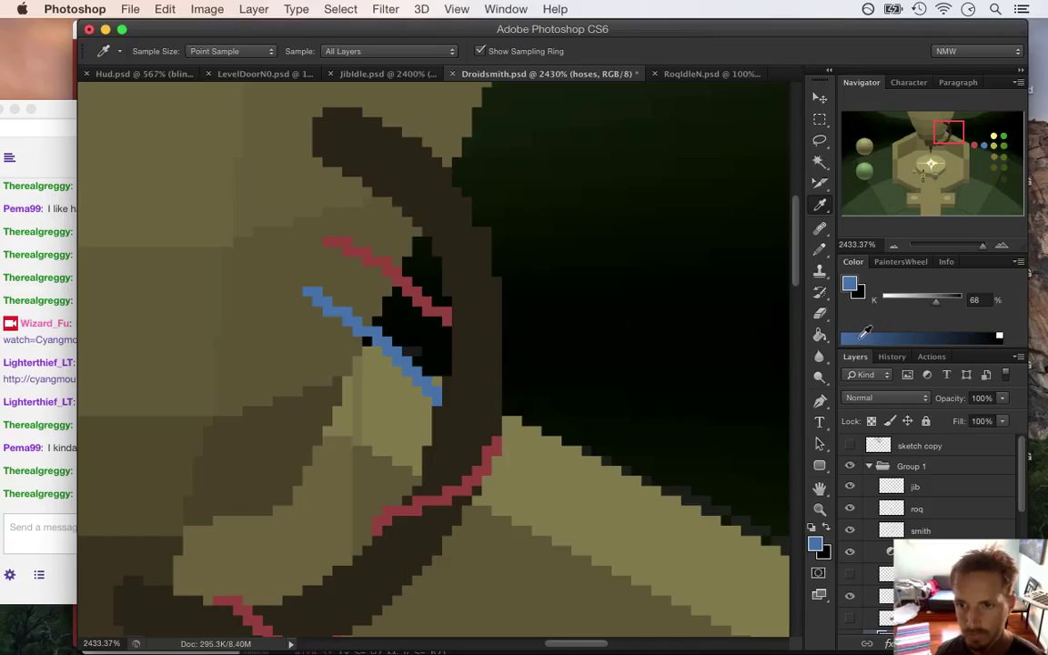
key(g)
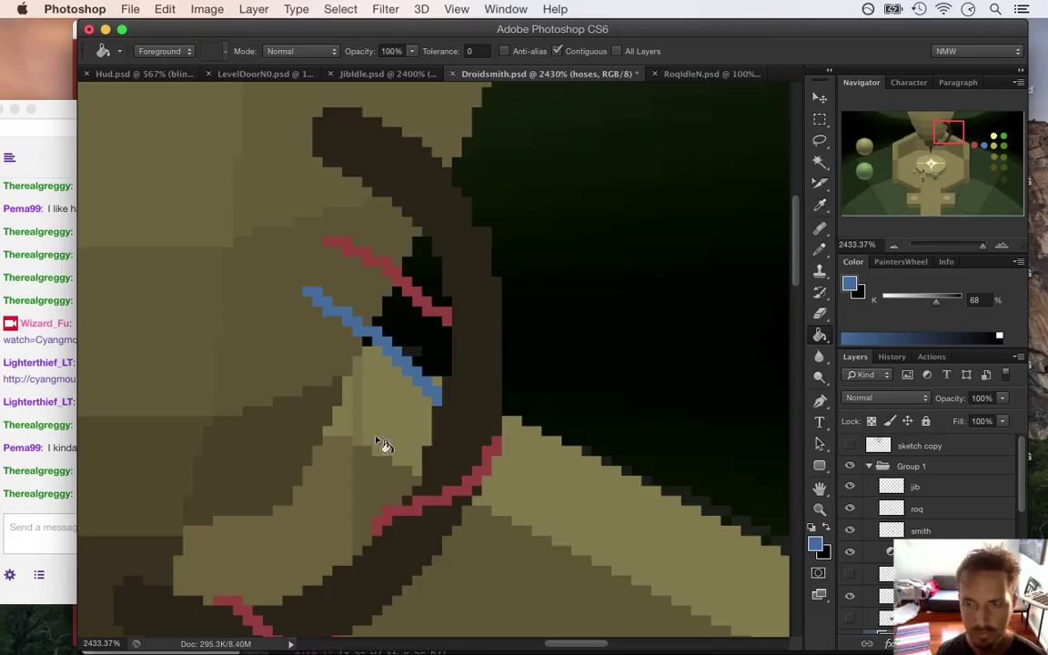
Step: Try filling the blue wire with a much darker blue
alt+click(329, 321)
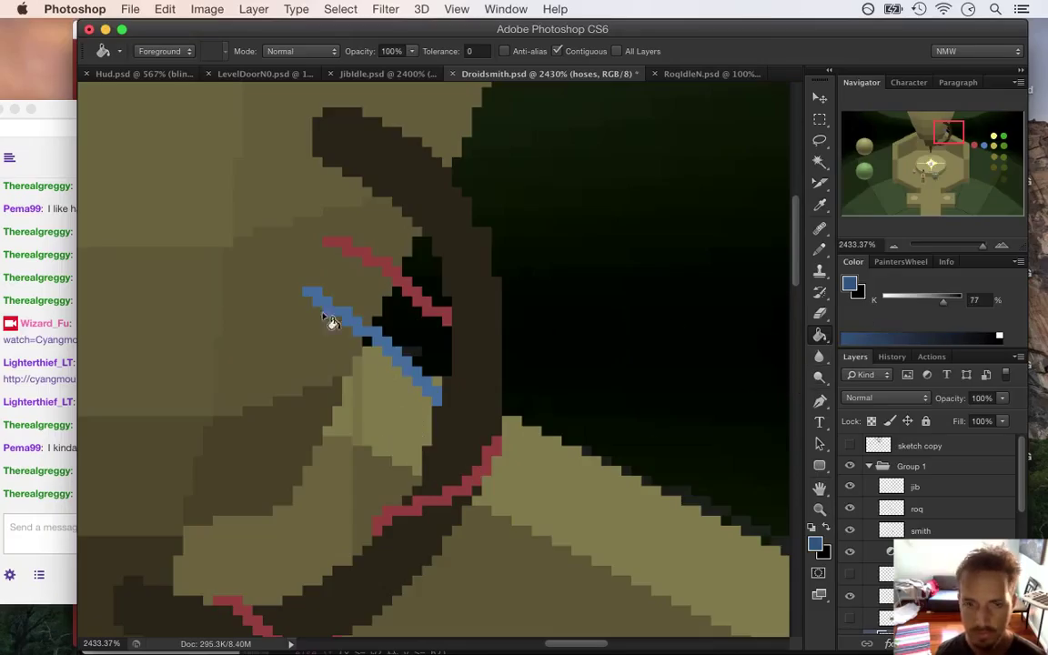
click(373, 333)
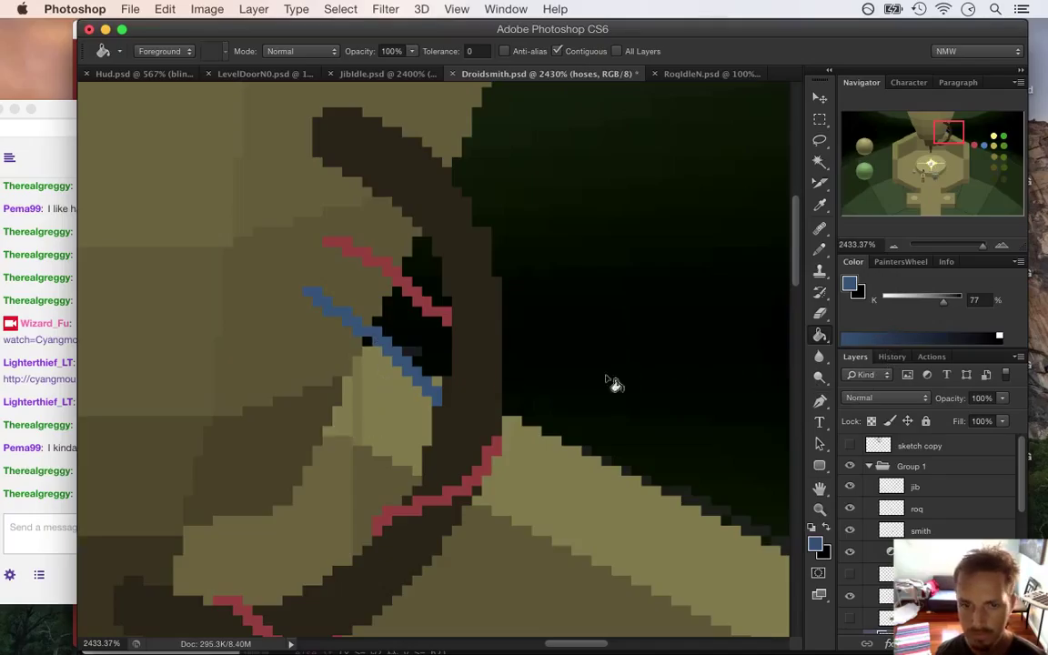
click(436, 390)
Step: Resample the blue wire's color and darken the foreground color to #395e8d for the Paint Bucket
key(i)
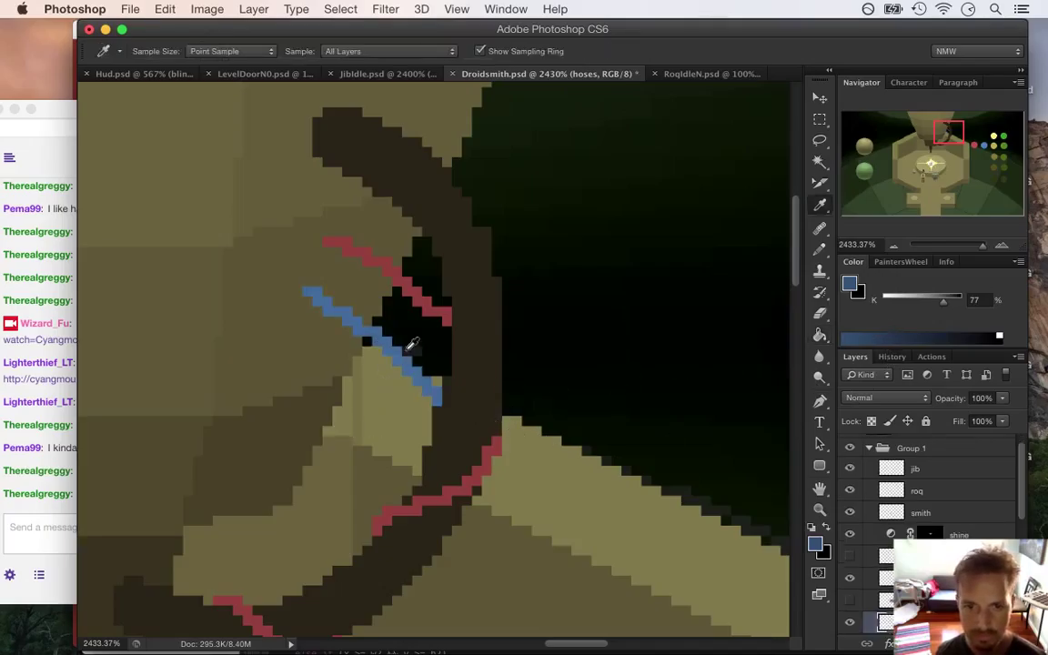
click(367, 316)
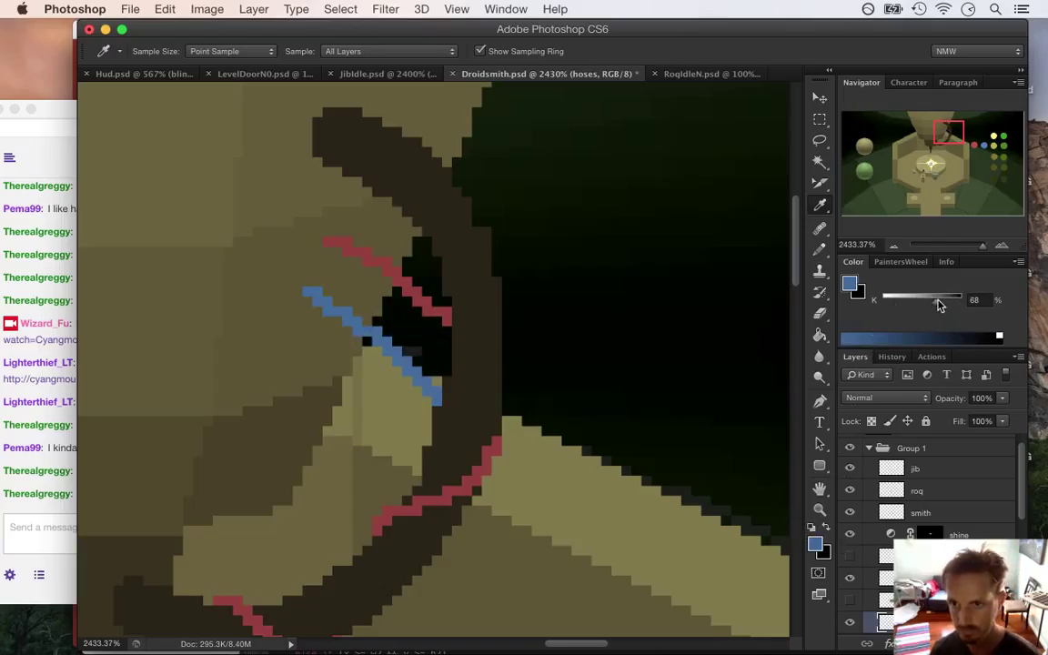
drag(935, 306, 932, 303)
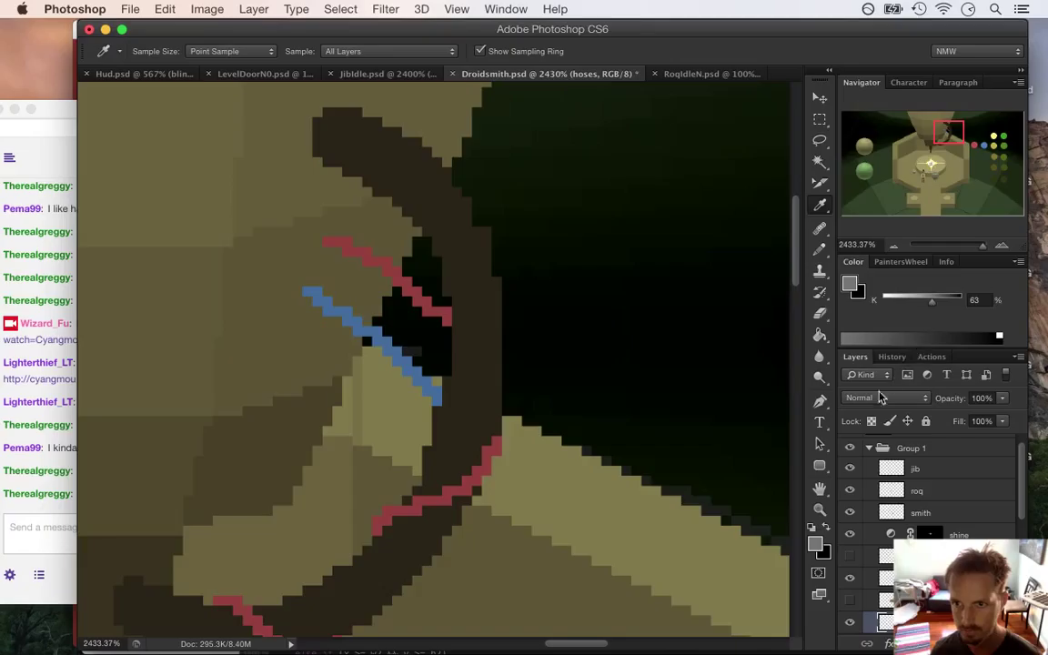
click(357, 318)
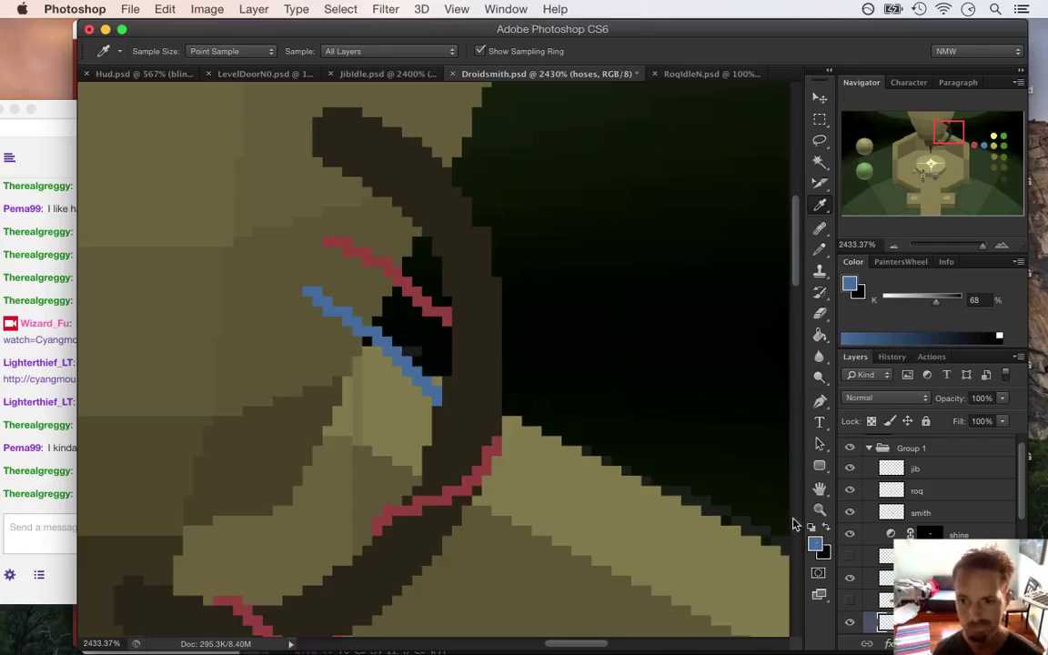
click(817, 544)
drag(832, 312, 830, 327)
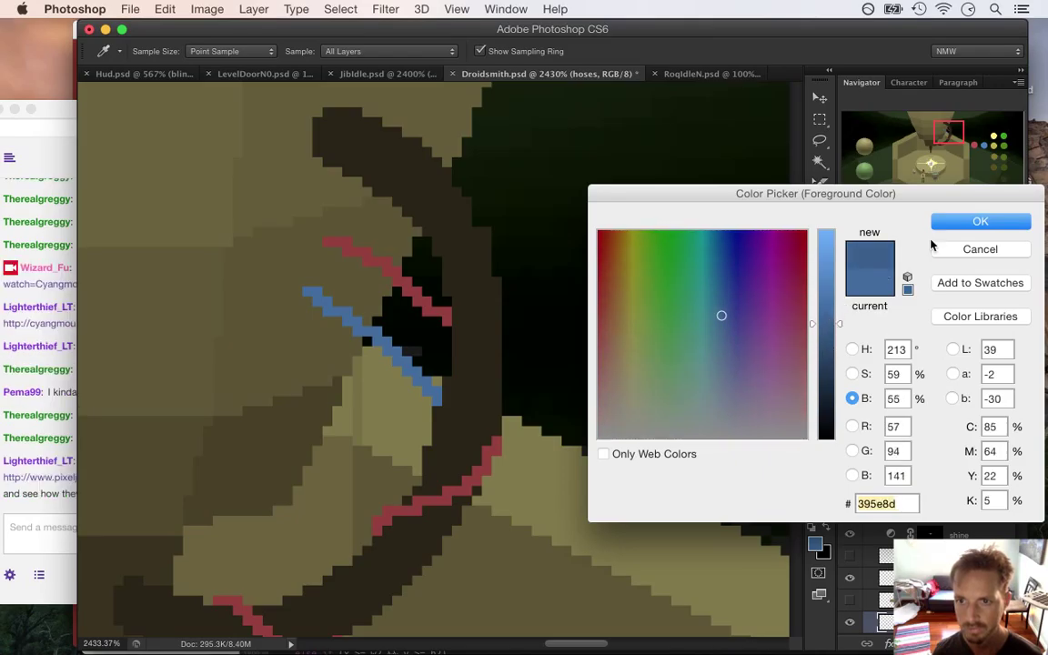
click(980, 221)
key(g)
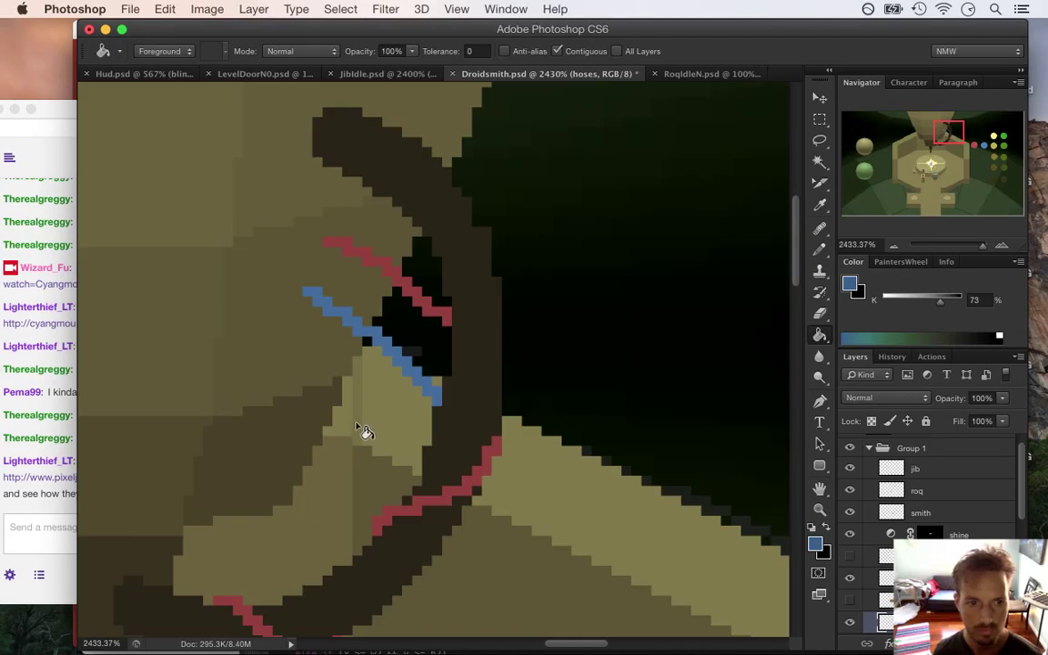
mouse_move(351, 428)
mouse_down()
mouse_move(269, 426)
mouse_move(340, 433)
mouse_move(363, 422)
mouse_up()
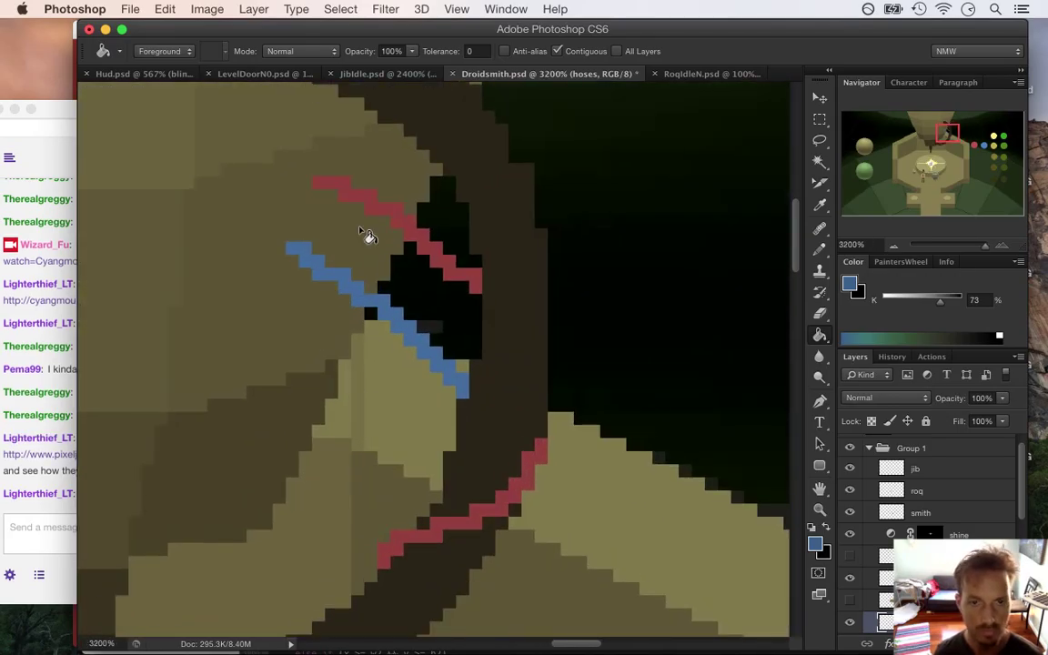
Step: Sample the wire red and smooth the lower stretch of the upper red wire into an even diagonal by adding and erasing pixels
key(i)
click(454, 276)
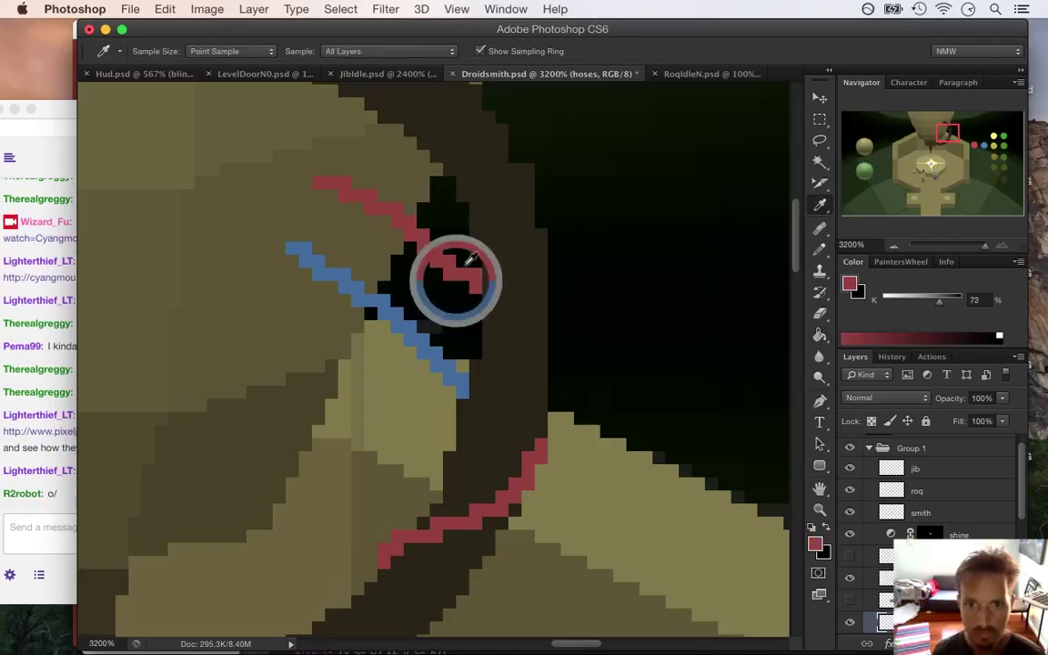
key(b)
key(e)
key(b)
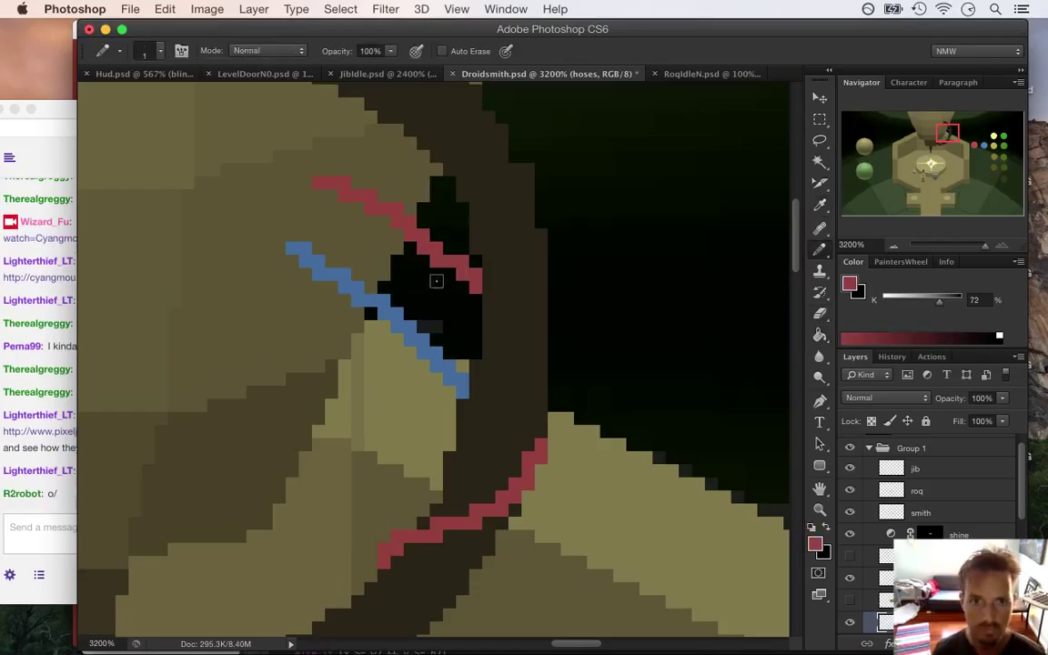
key(e)
key(b)
key(e)
key(b)
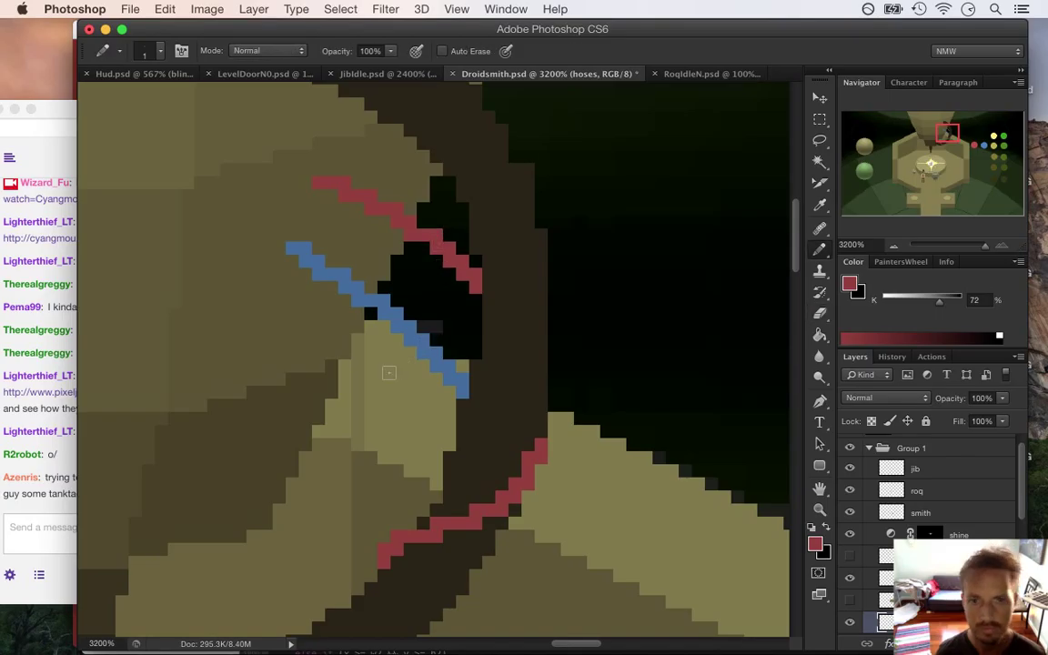
Step: Read the new Twitch chat messages and switch to the Songbringer Terminal window
click(67, 512)
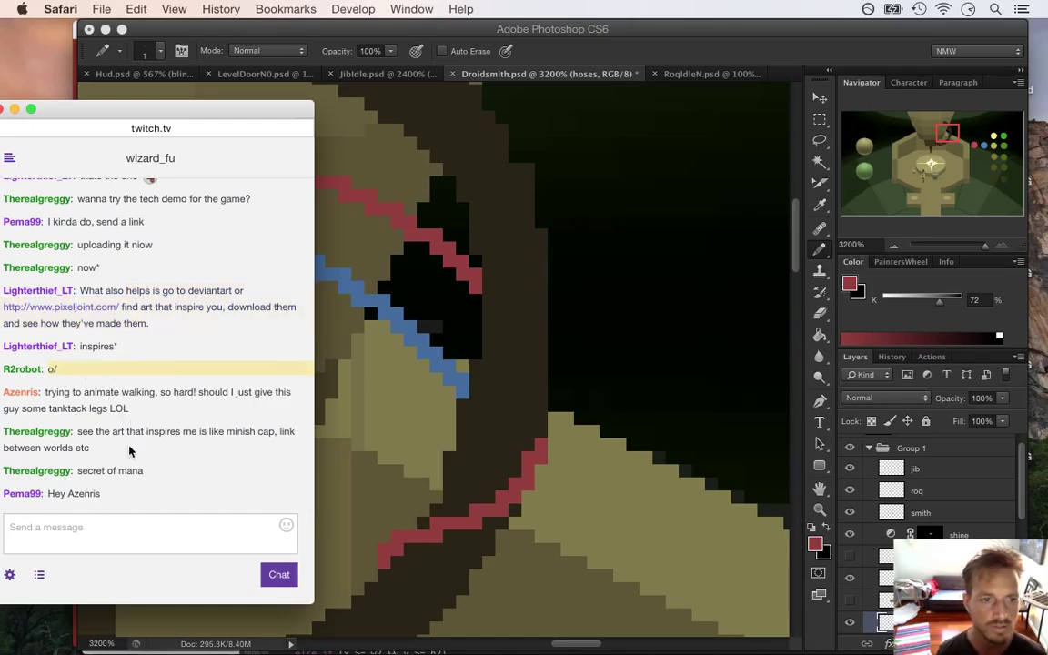
key(super+Tab)
click(619, 356)
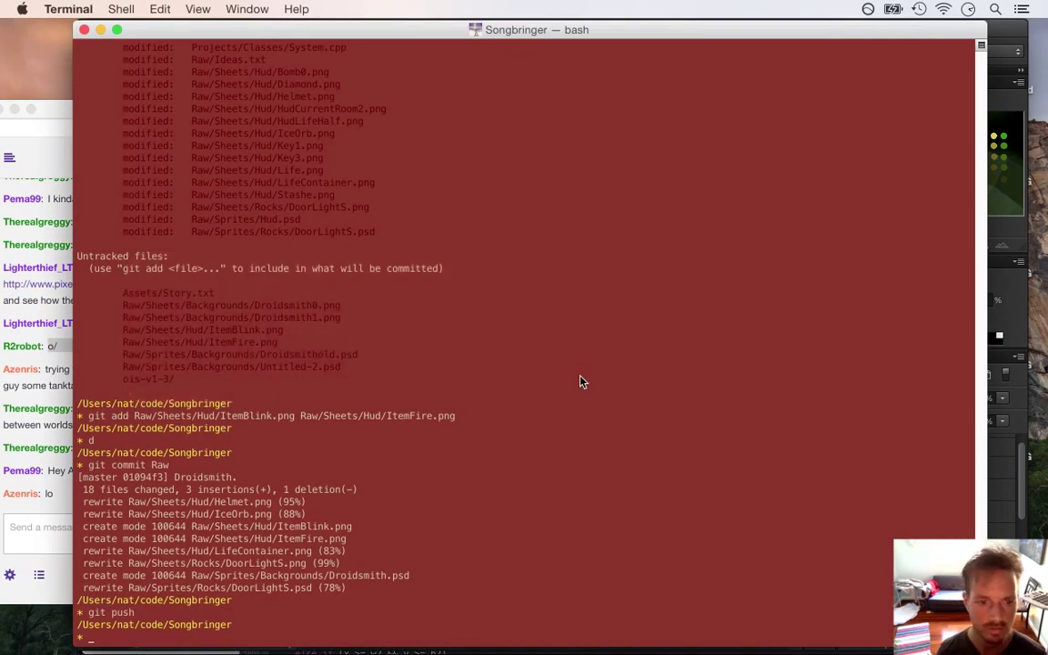
Step: Open the Songbringer repository diff with the d command, examine the PhaseCraft and dropItem code changes, and close it
text(d)
key(Return)
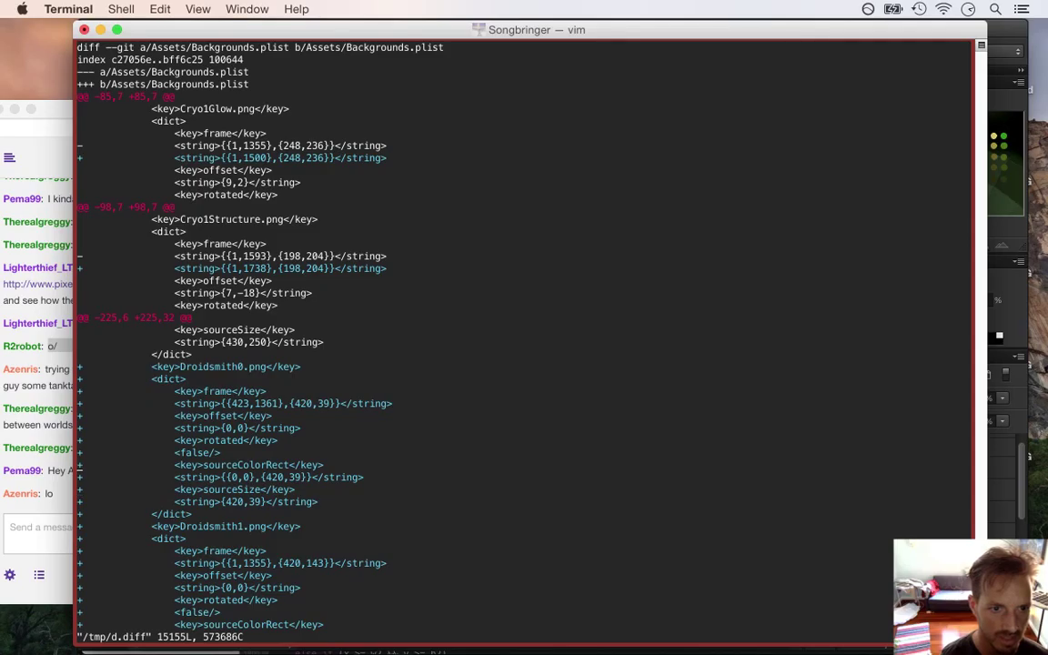
scroll(523, 336, down, 15)
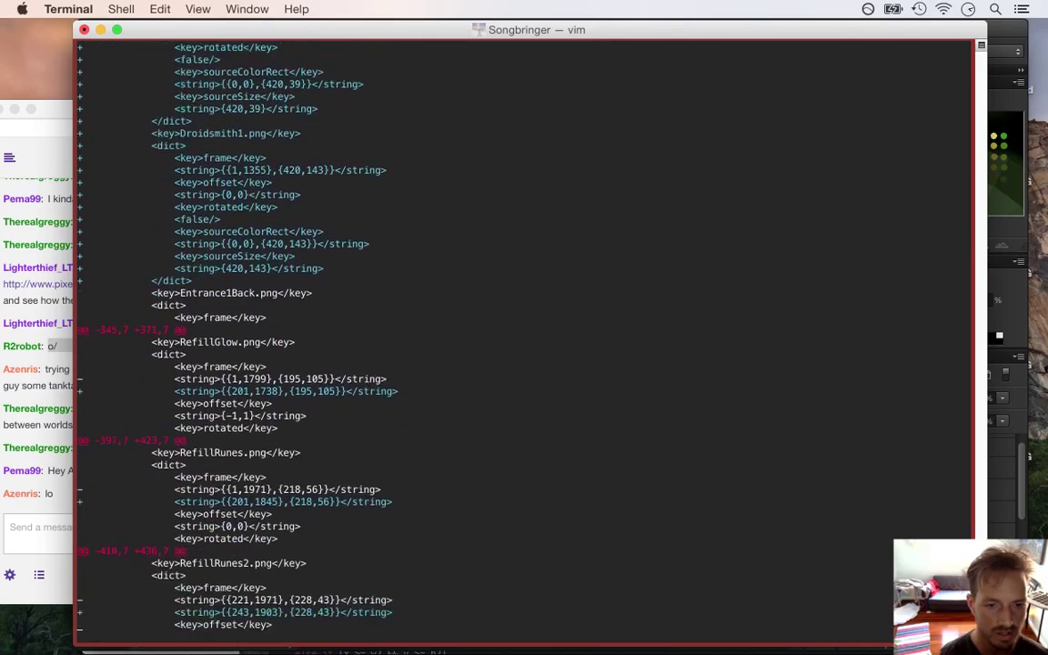
scroll(523, 336, down, 12)
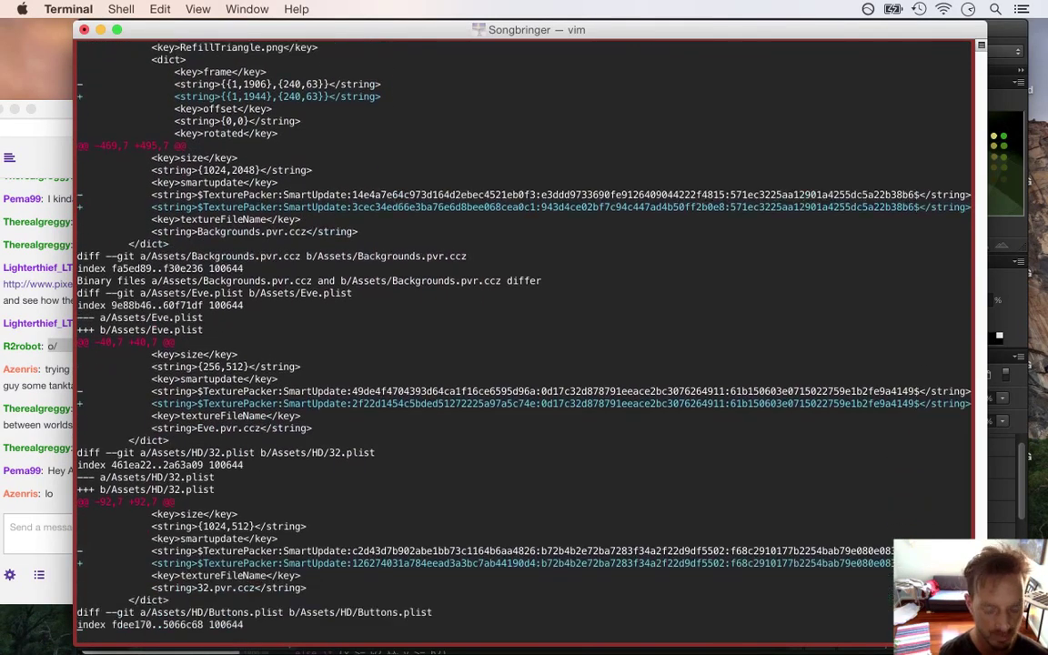
scroll(523, 337, down, 10)
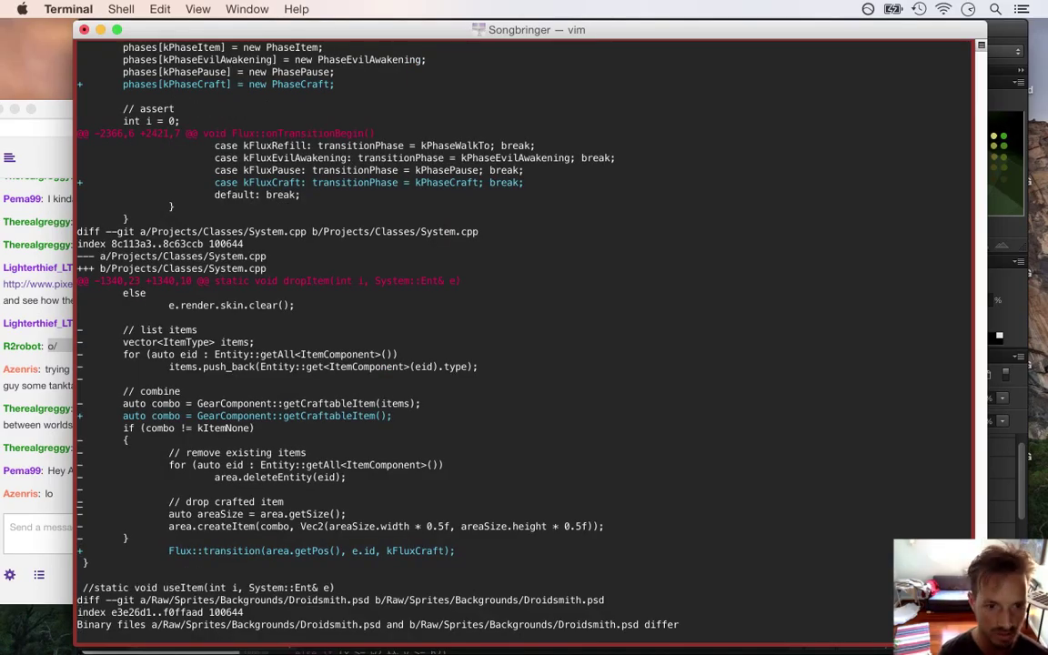
scroll(523, 337, up, 11)
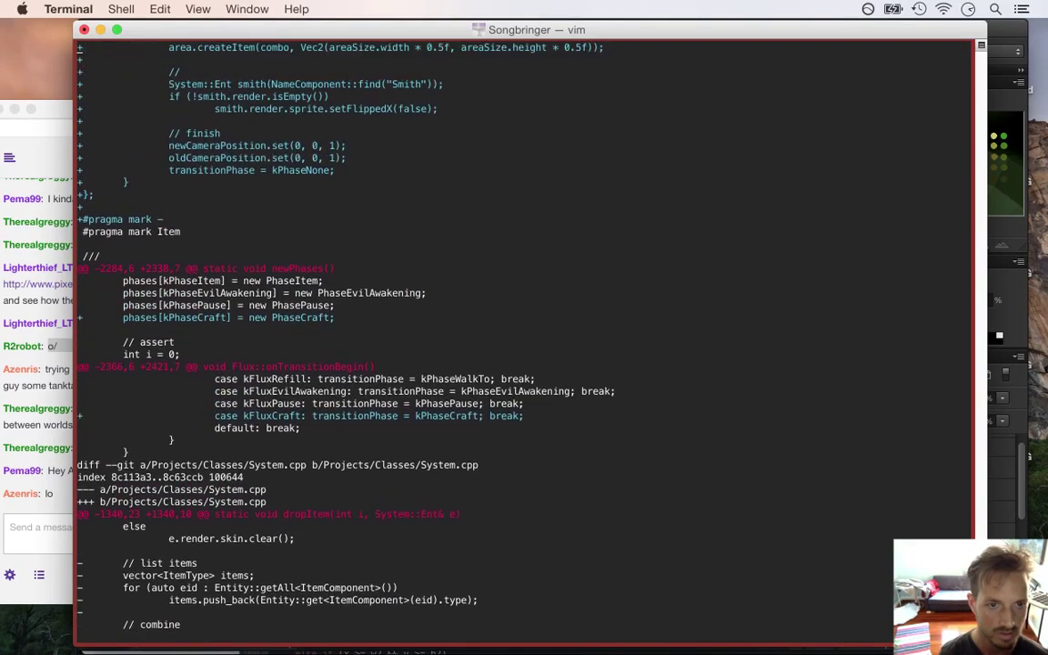
scroll(524, 337, up, 6)
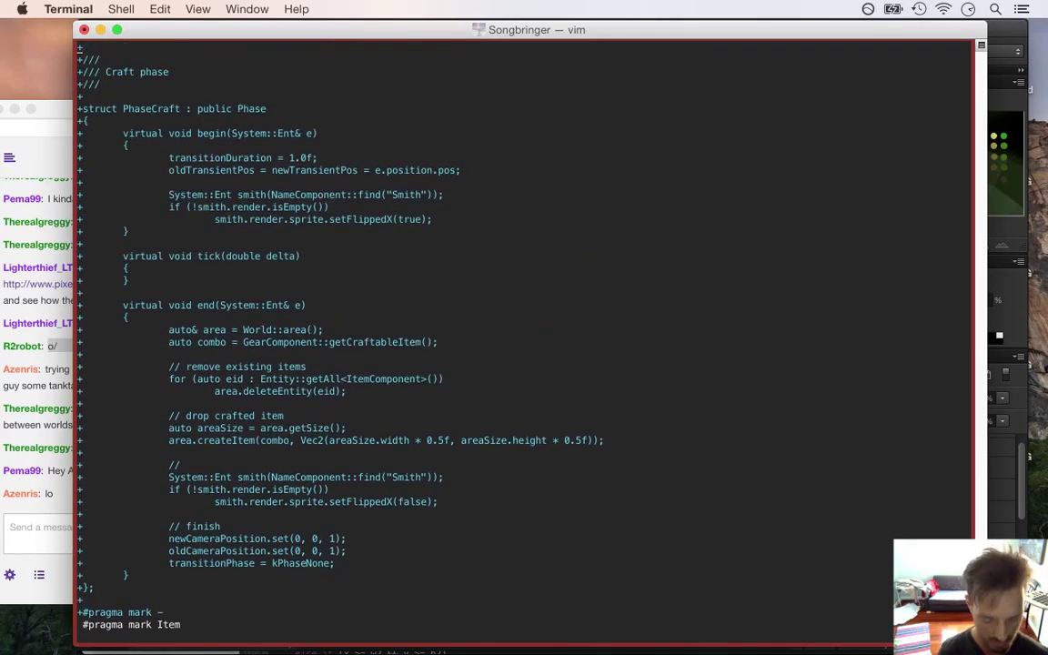
key(Return)
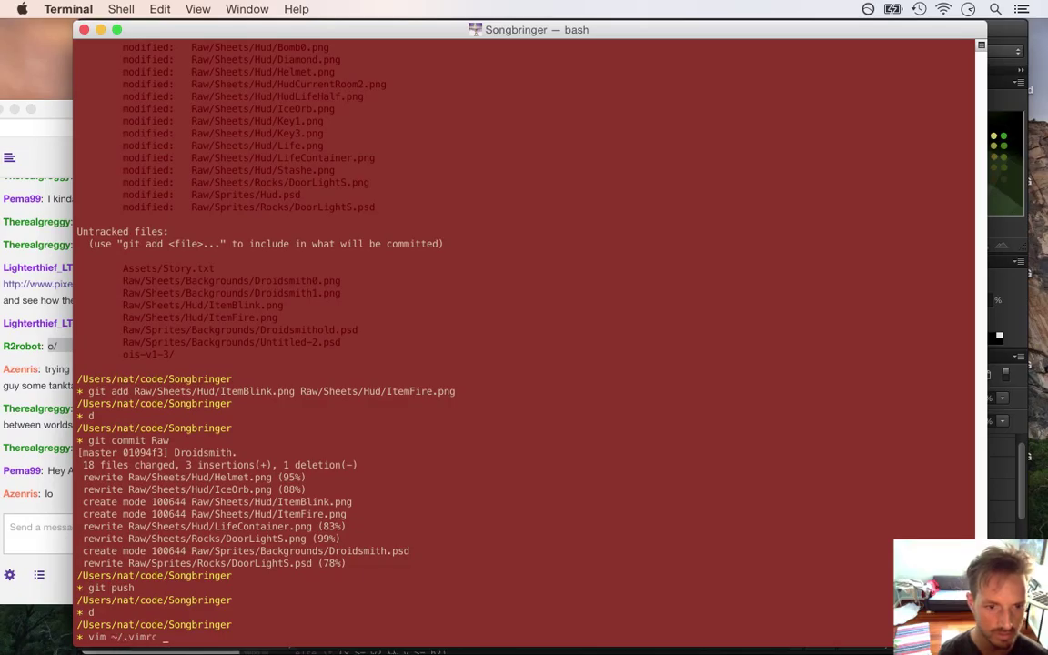
Step: Open ~/.vimrc in vim to check the syntax and colorscheme settings, and quit the editor
key(Return)
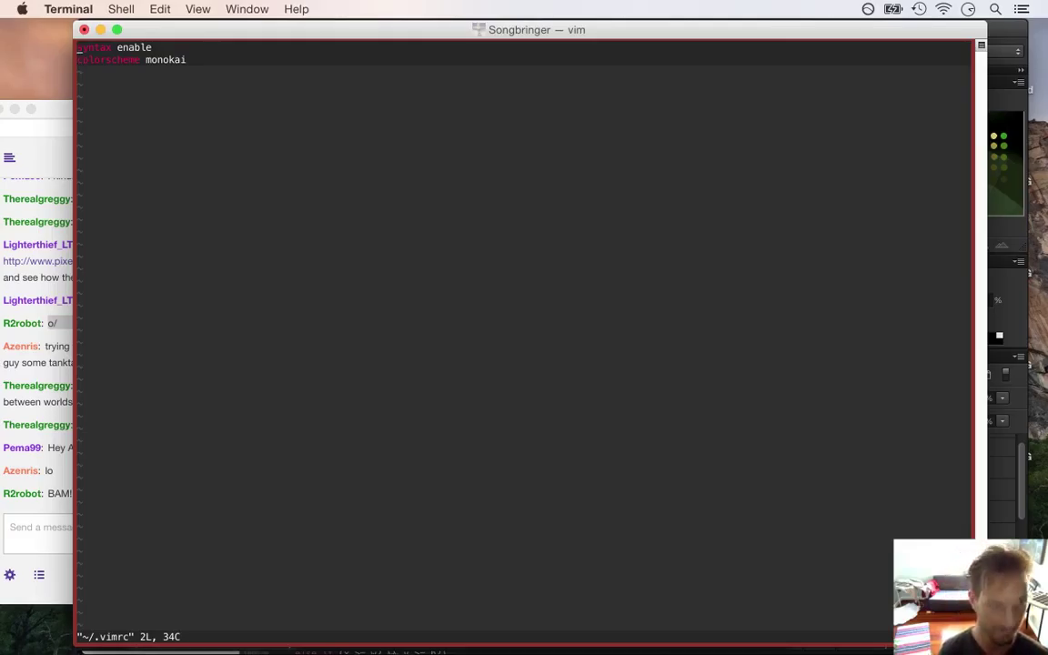
text(:q)
key(Return)
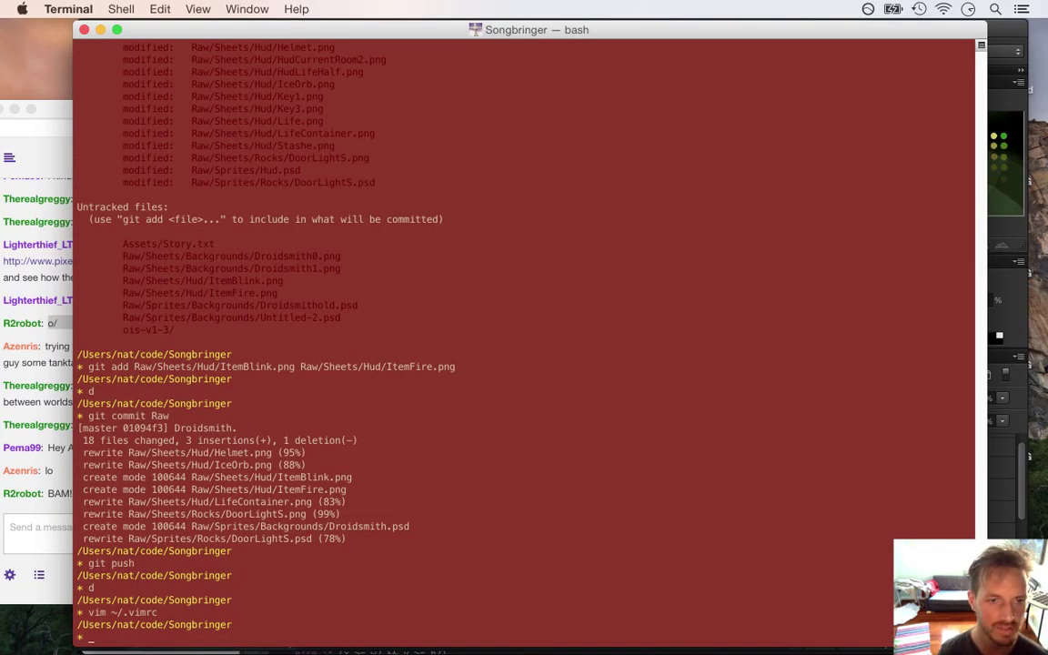
Step: Clear the Songbringer Terminal screen and switch to the Twitch chat in Safari, ready to write a message
text(clear)
key(Return)
key(super+Tab)
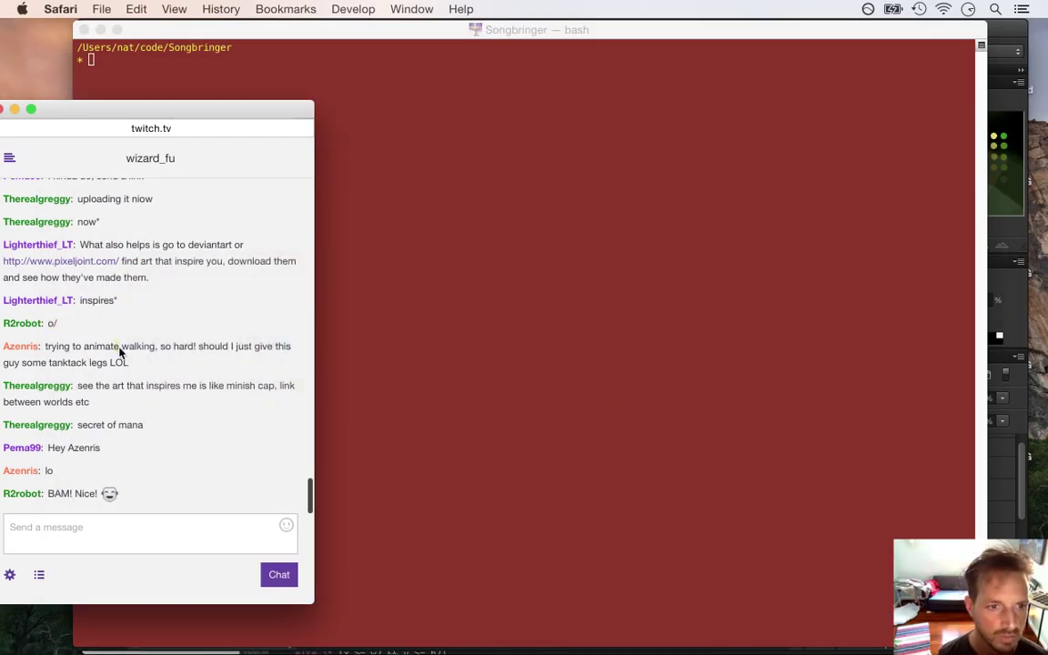
click(74, 550)
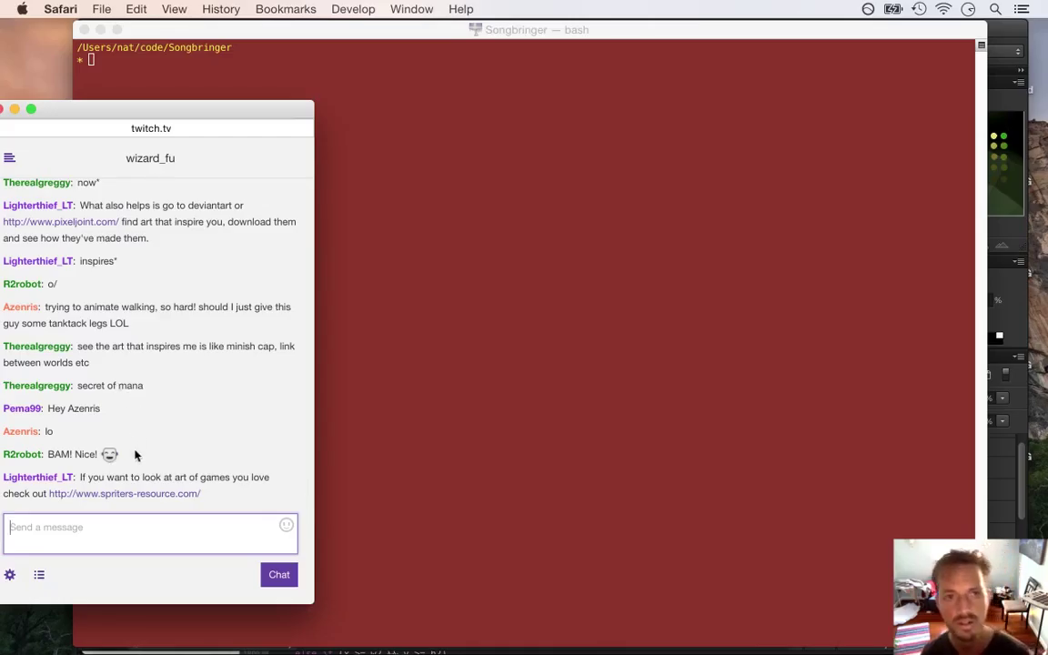
Step: Switch to Photoshop and back to the Twitch chat, and read the newest viewer messages
key(super+Tab)
key(super+Tab)
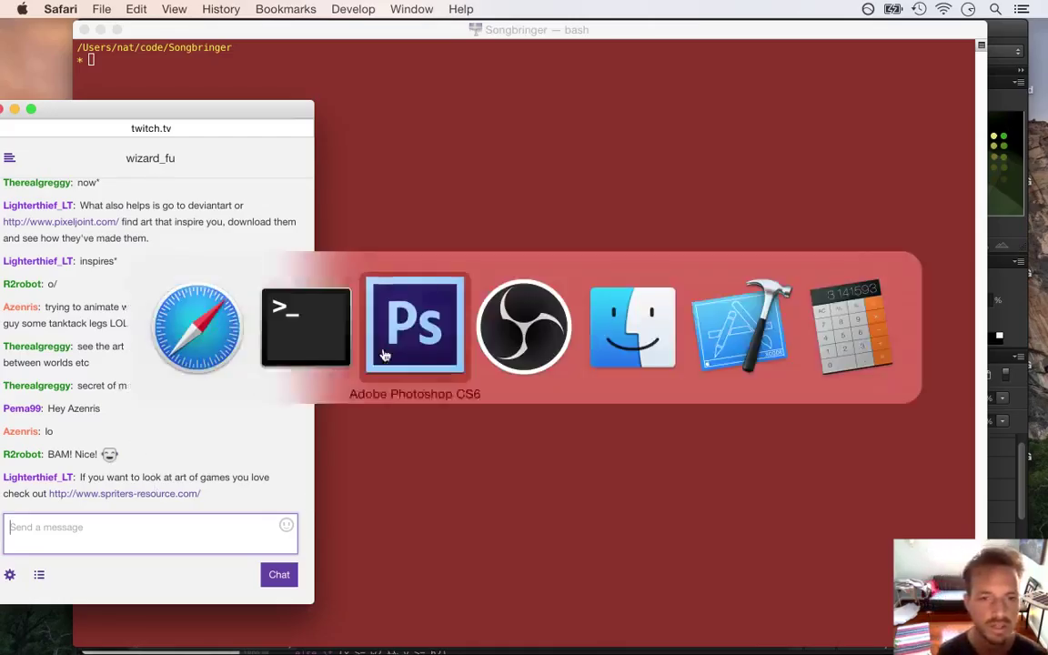
click(52, 300)
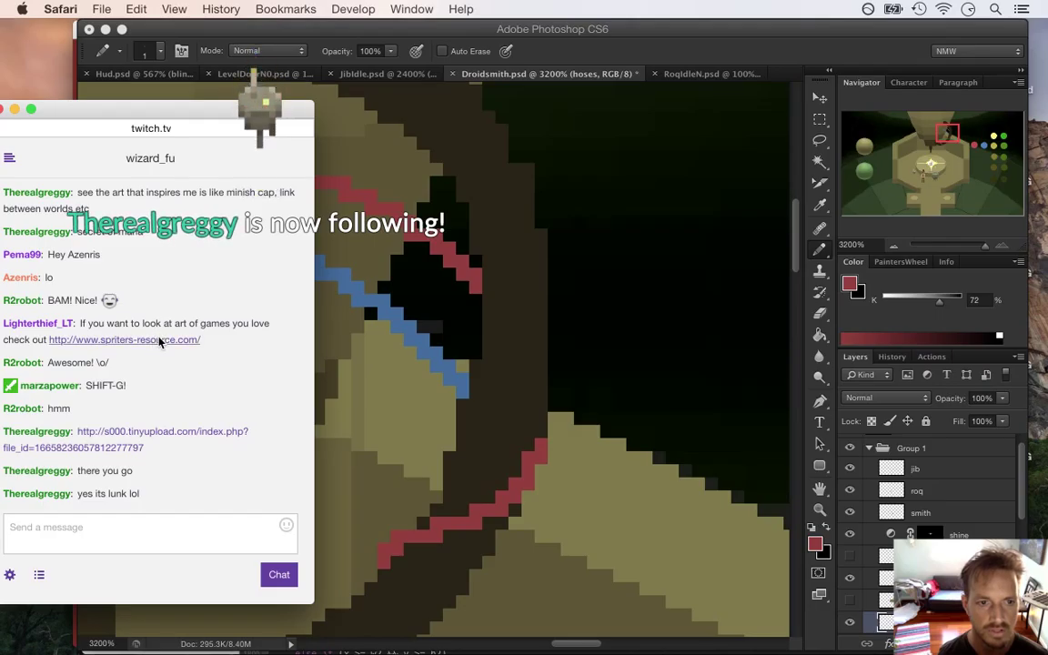
drag(85, 385, 150, 394)
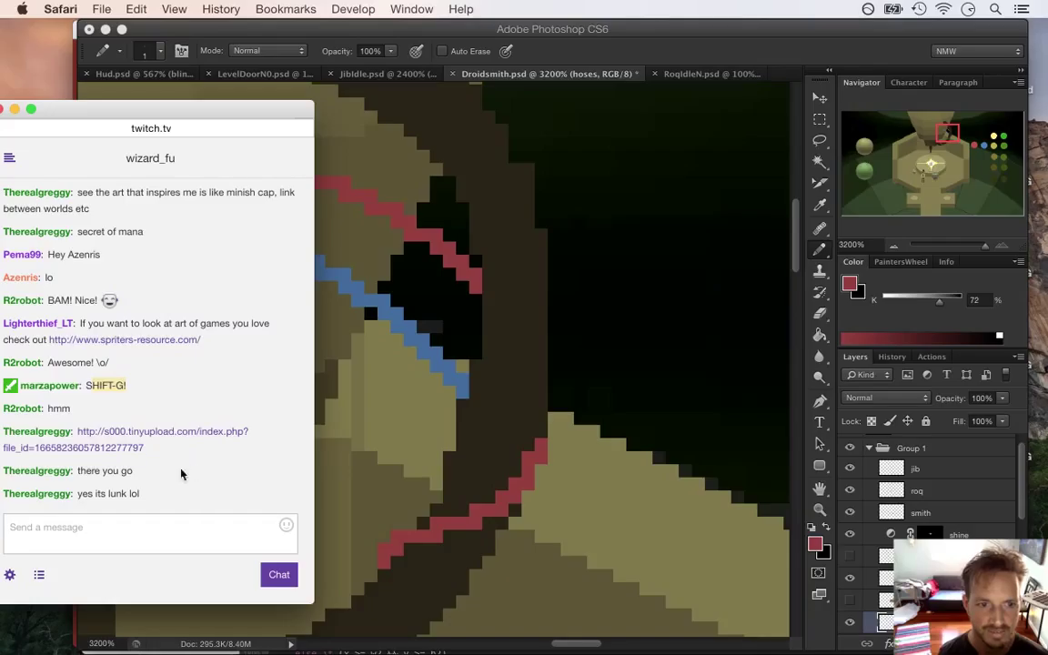
right_click(136, 438)
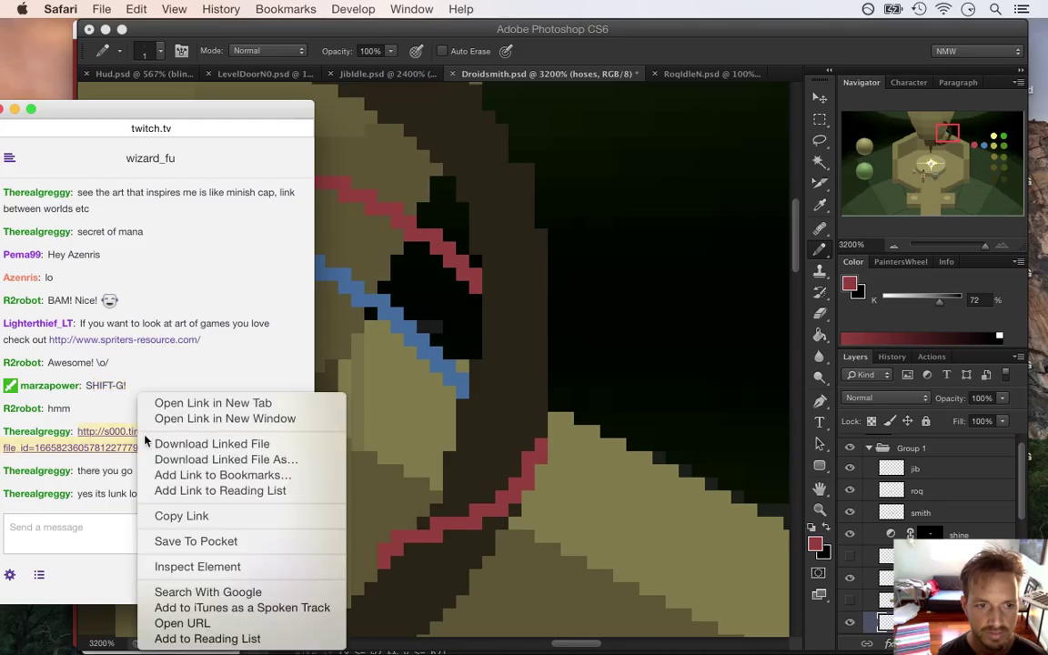
click(189, 404)
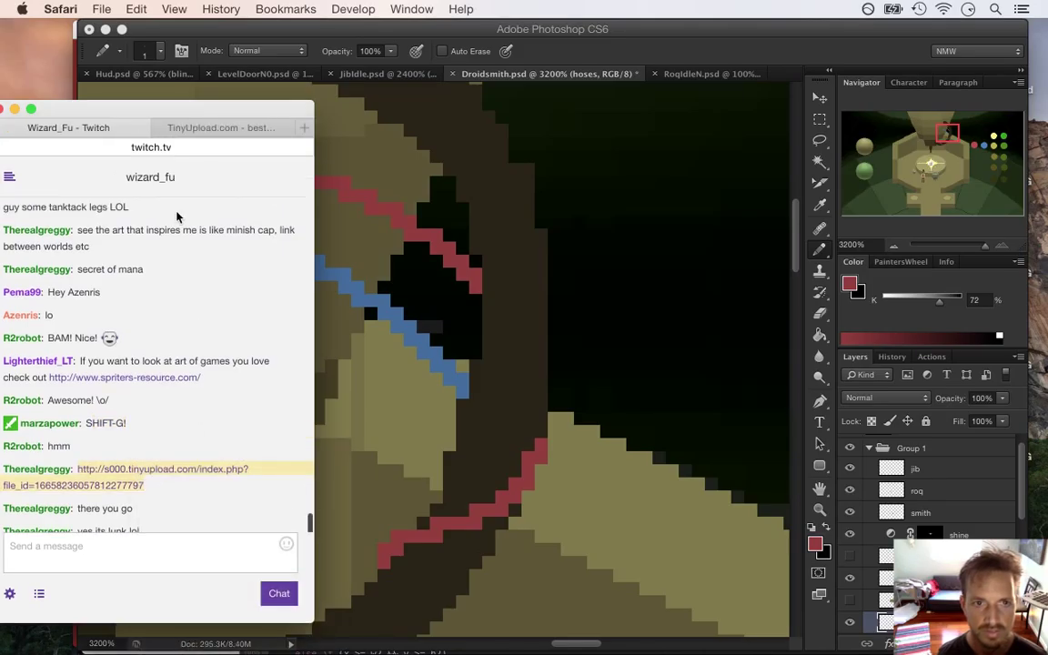
click(202, 127)
click(158, 128)
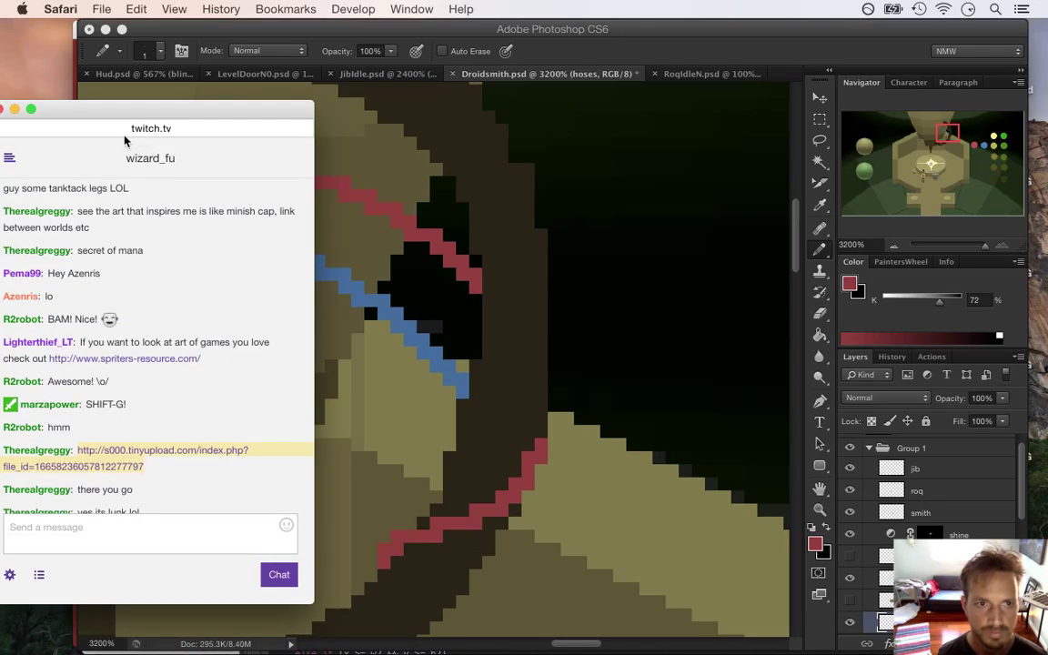
Step: Open the tinyupload.com link from the chat in a separate browser window
right_click(164, 455)
click(182, 452)
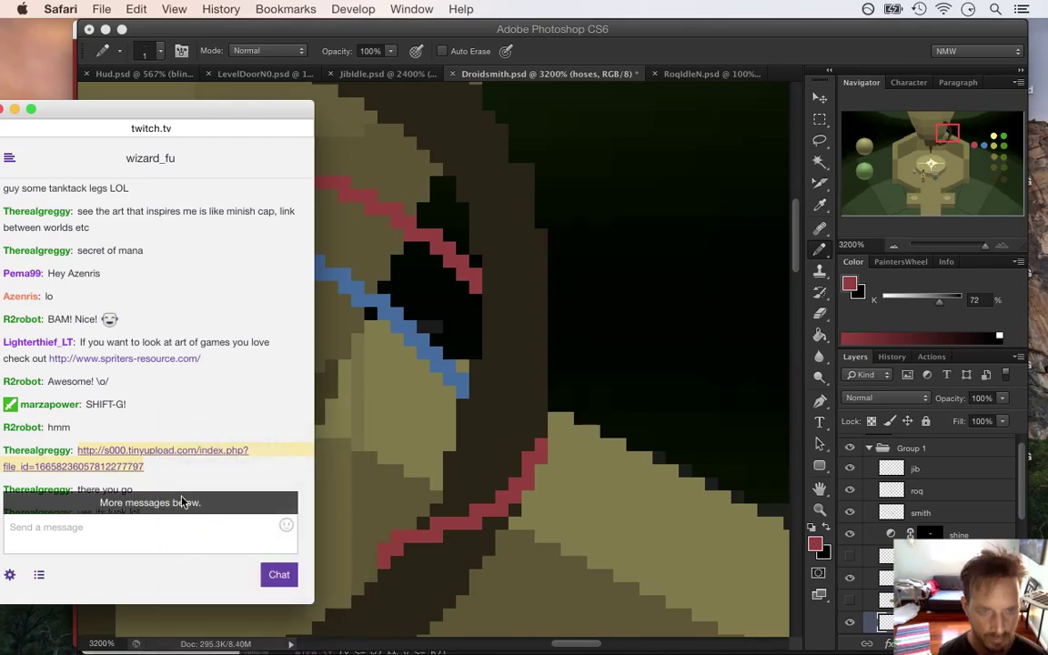
key(super+v)
key(Return)
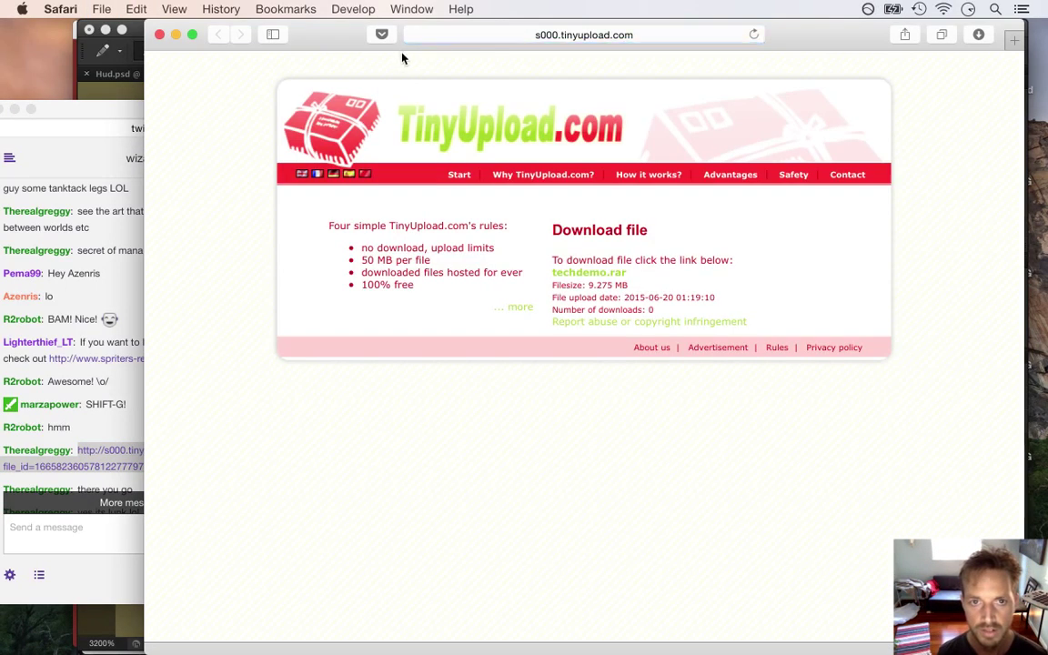
Step: Check the address of the techdemo.rar download page, close its window, and read the latest Twitch chat messages
click(422, 40)
drag(418, 40, 38, 82)
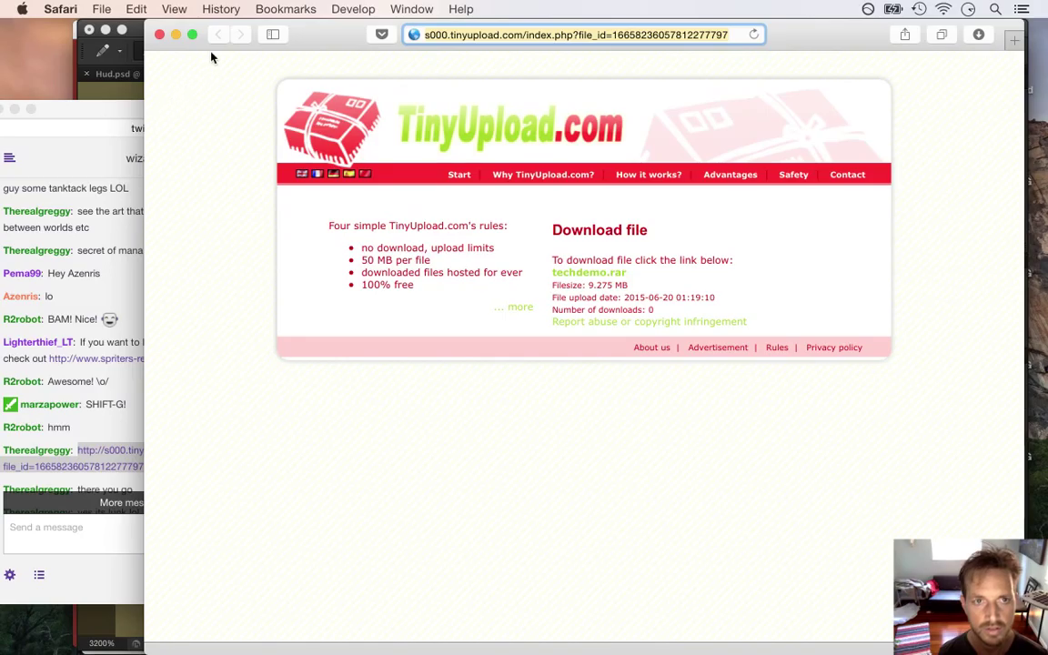
click(160, 35)
click(218, 501)
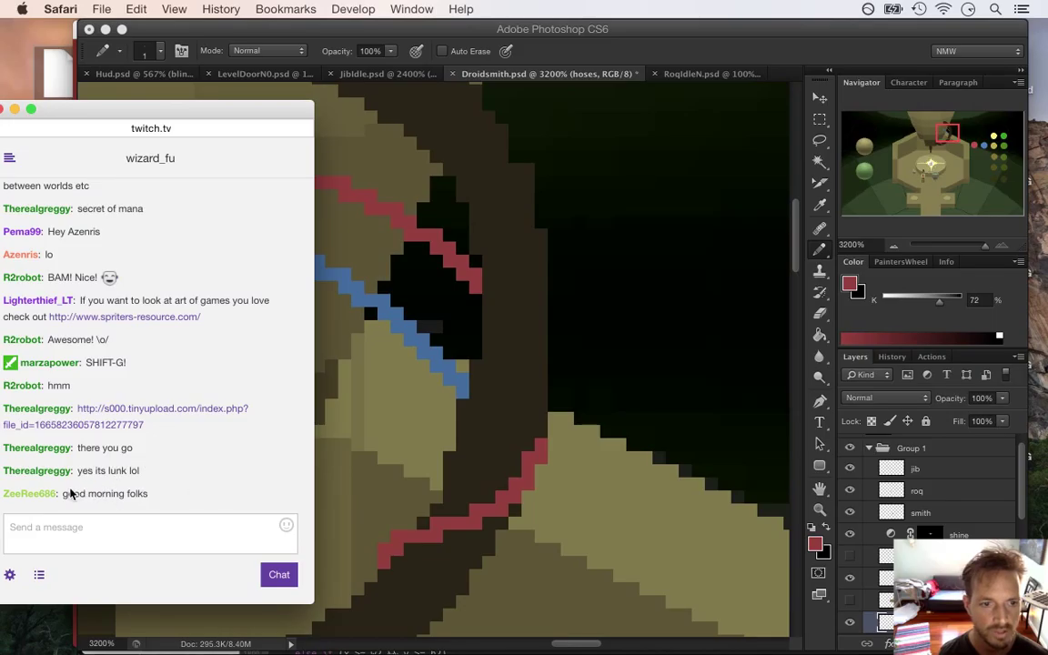
Step: In Photoshop, smooth the middle of the upper red wire by erasing one pixel and adding a red one in line with the diagonal
click(611, 29)
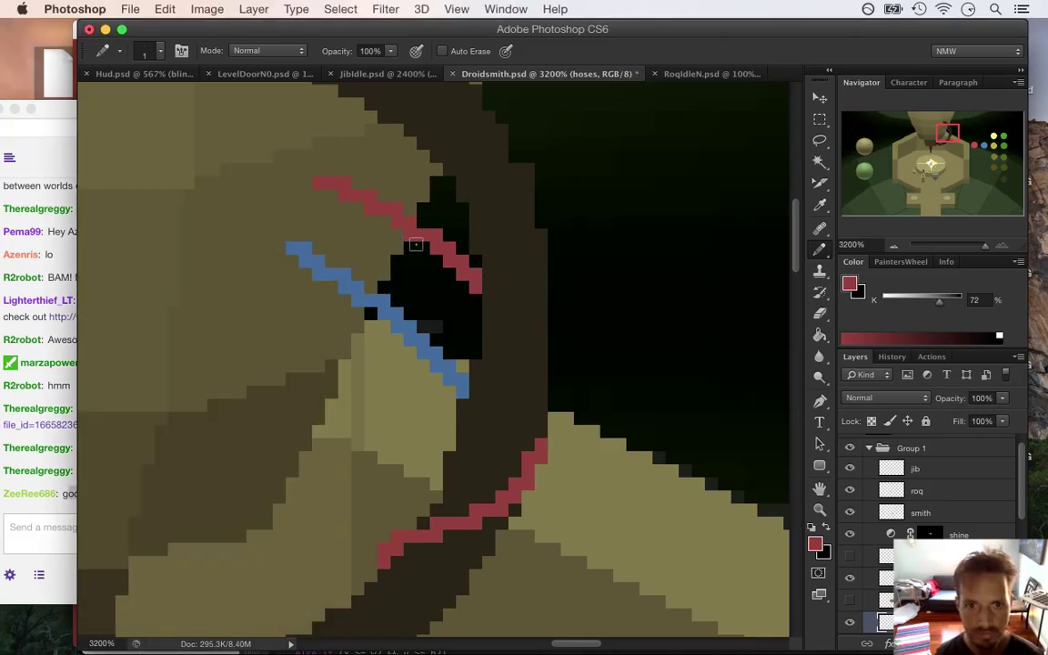
key(e)
key(i)
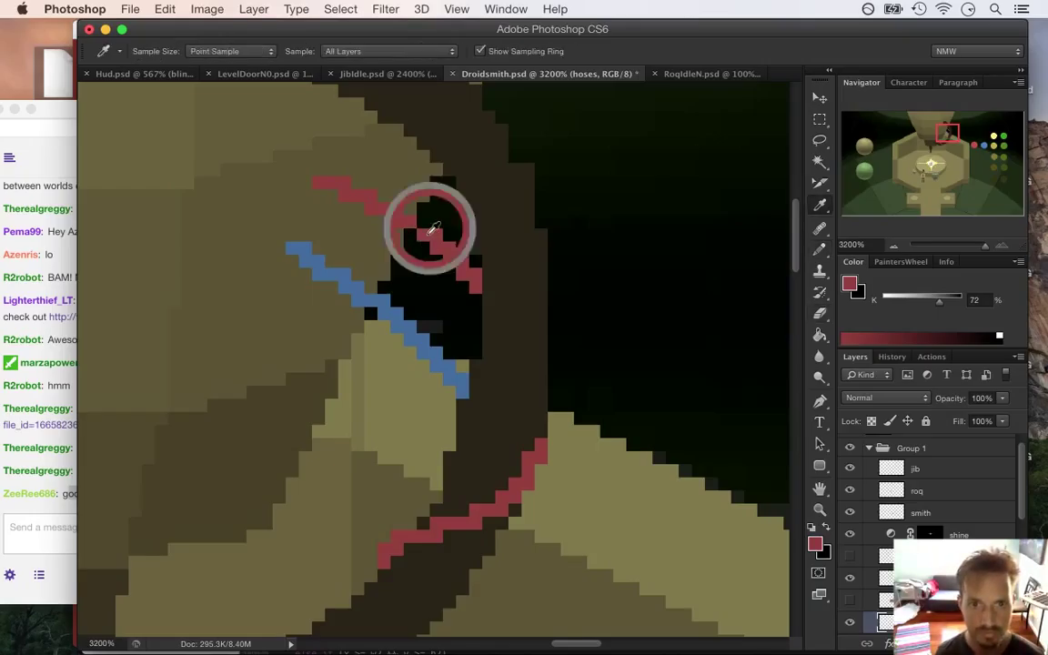
key(b)
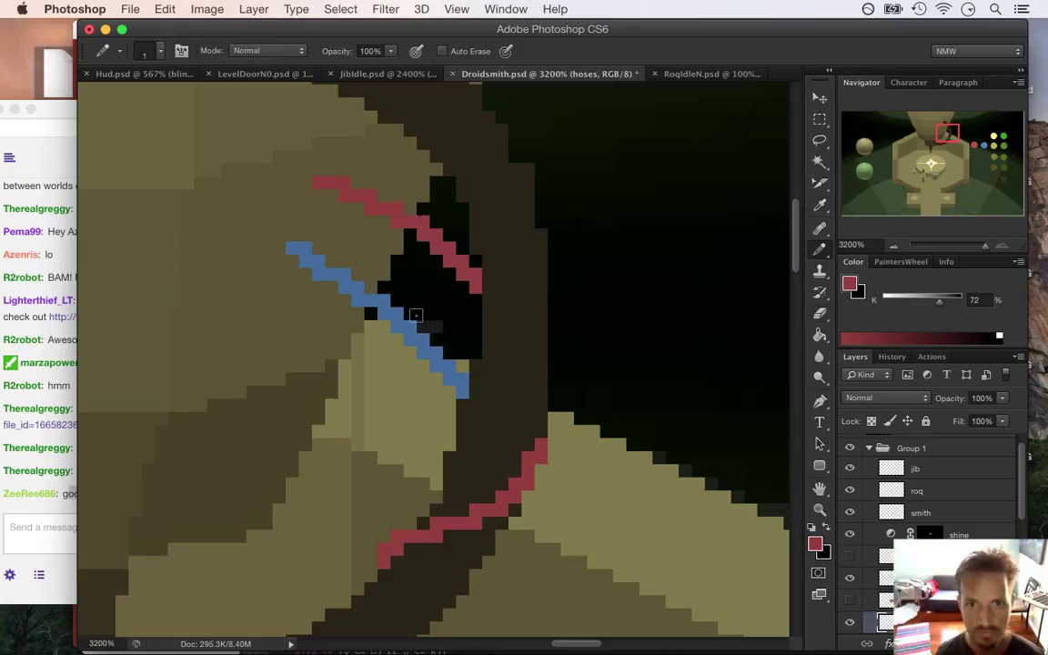
scroll(285, 314, down, 6)
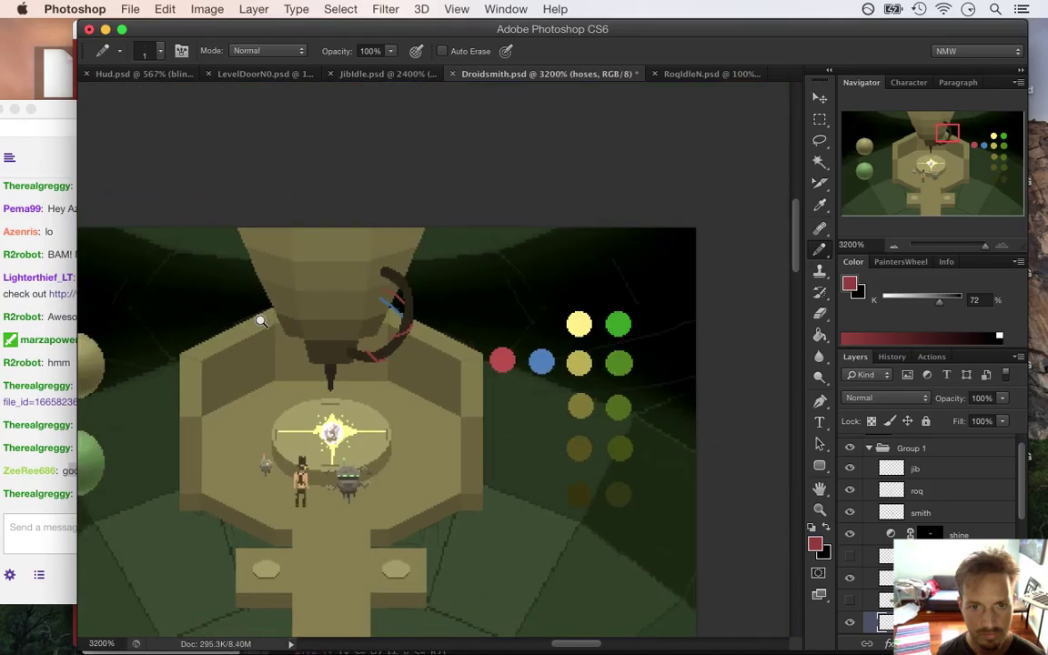
scroll(262, 320, up, 6)
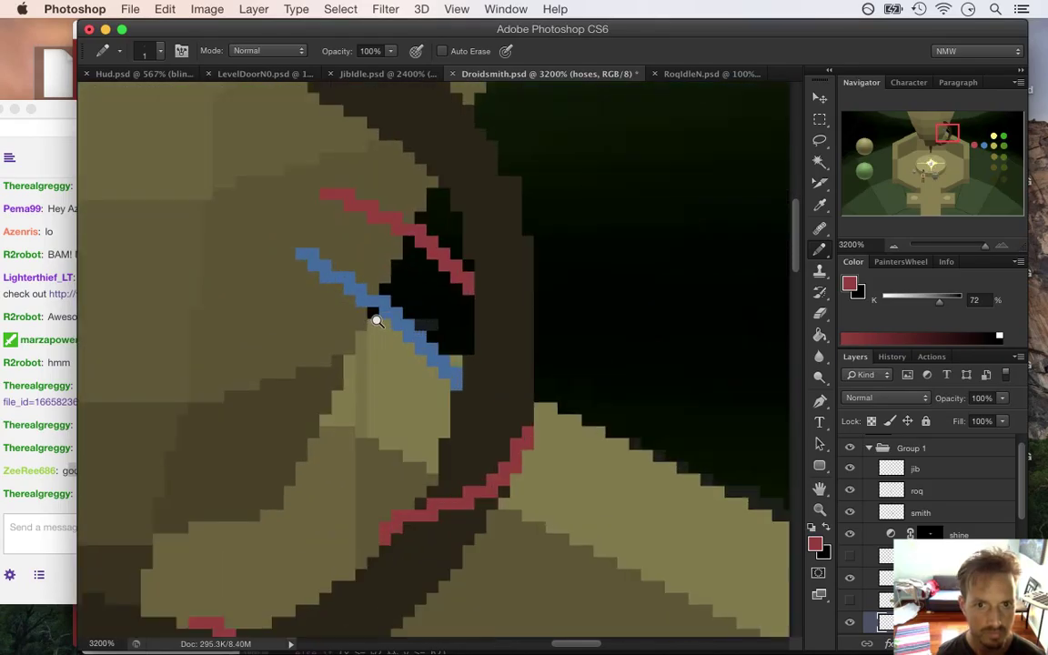
Step: Sample the wire blue and rework the steps near the upper end of the blue wire, checking the Twitch chat in between
key(i)
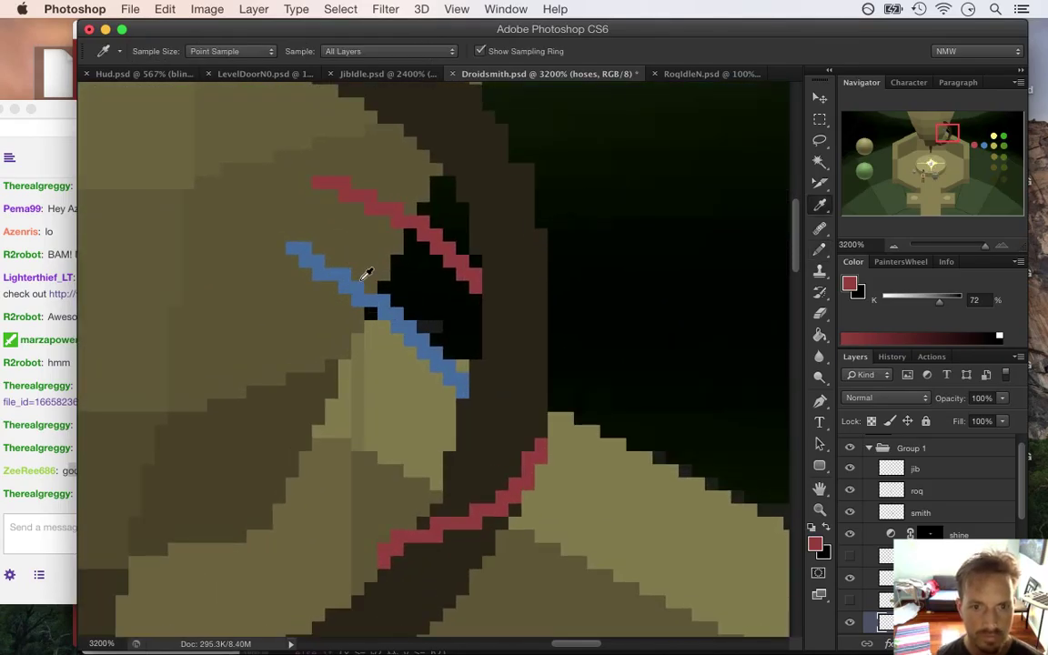
click(328, 265)
click(64, 469)
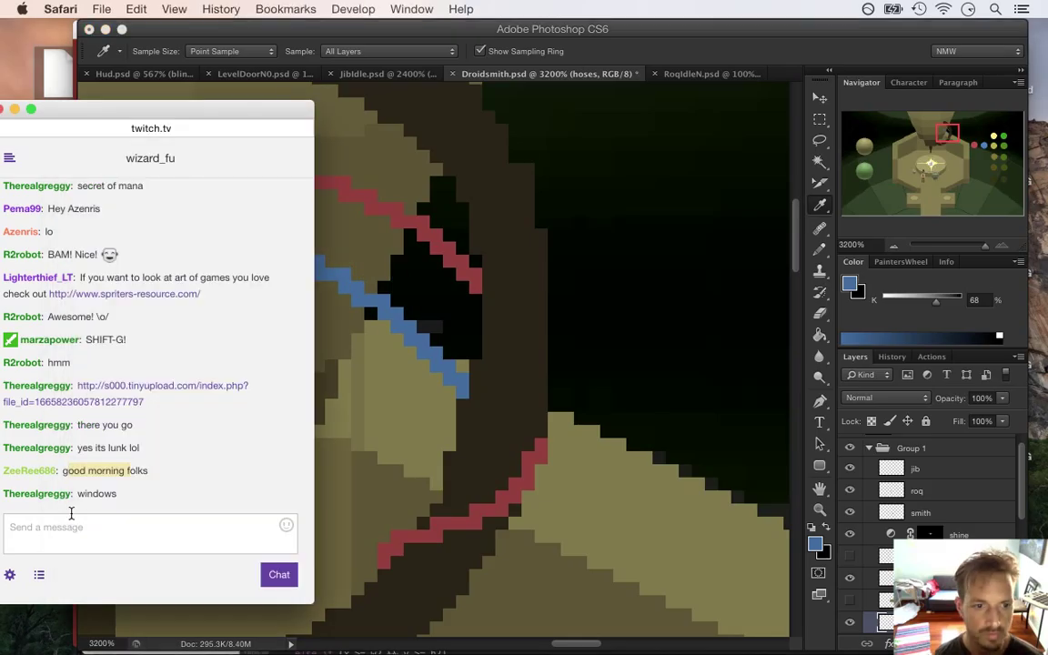
click(638, 48)
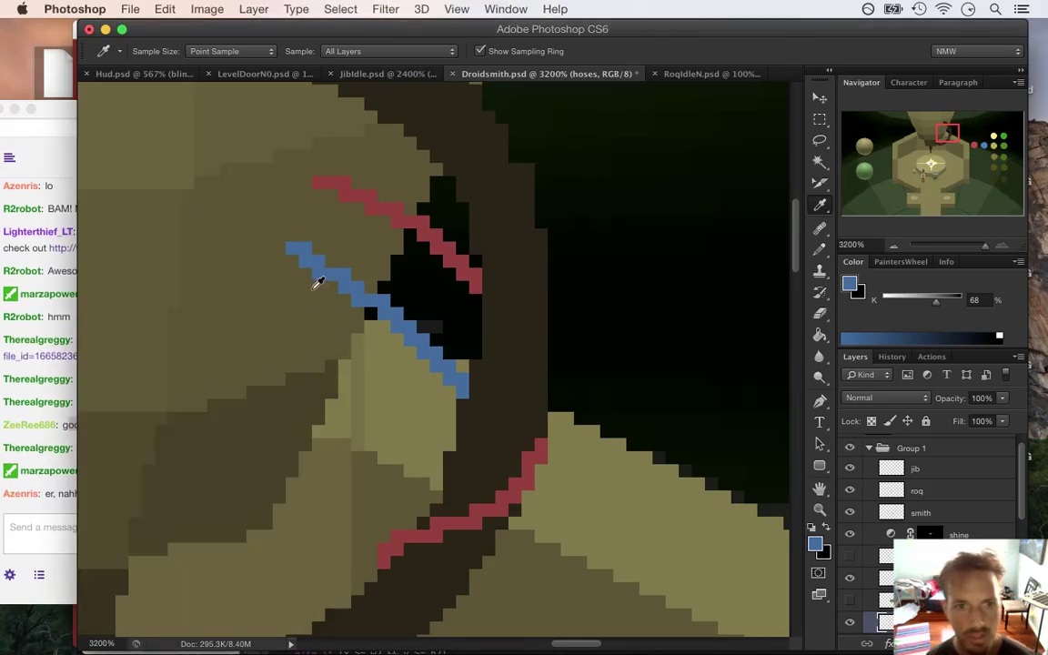
key(b)
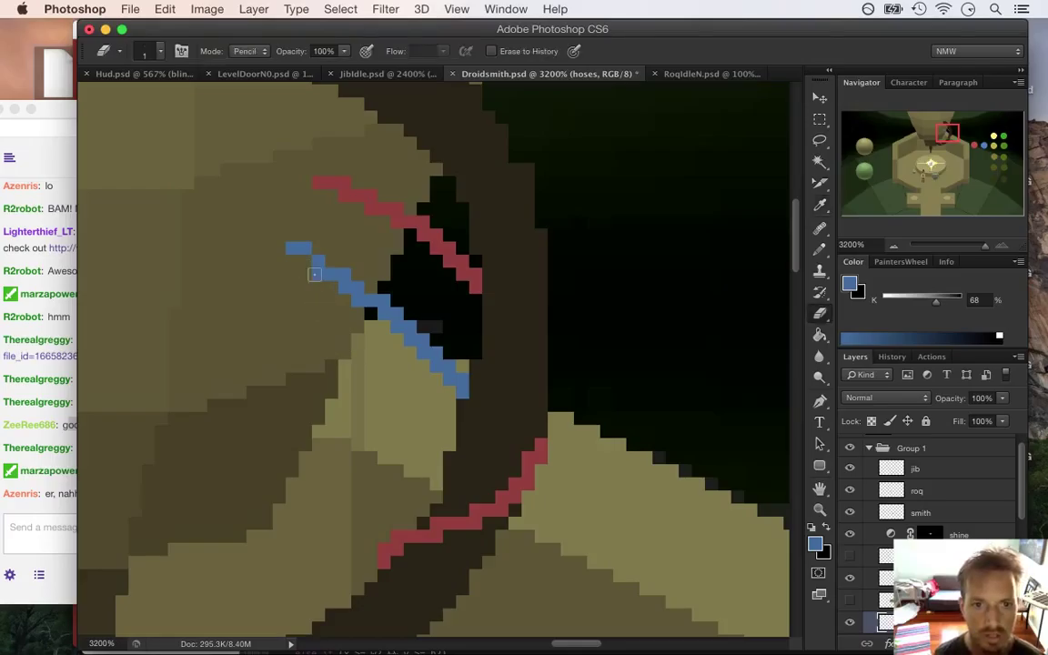
key(i)
click(317, 252)
key(b)
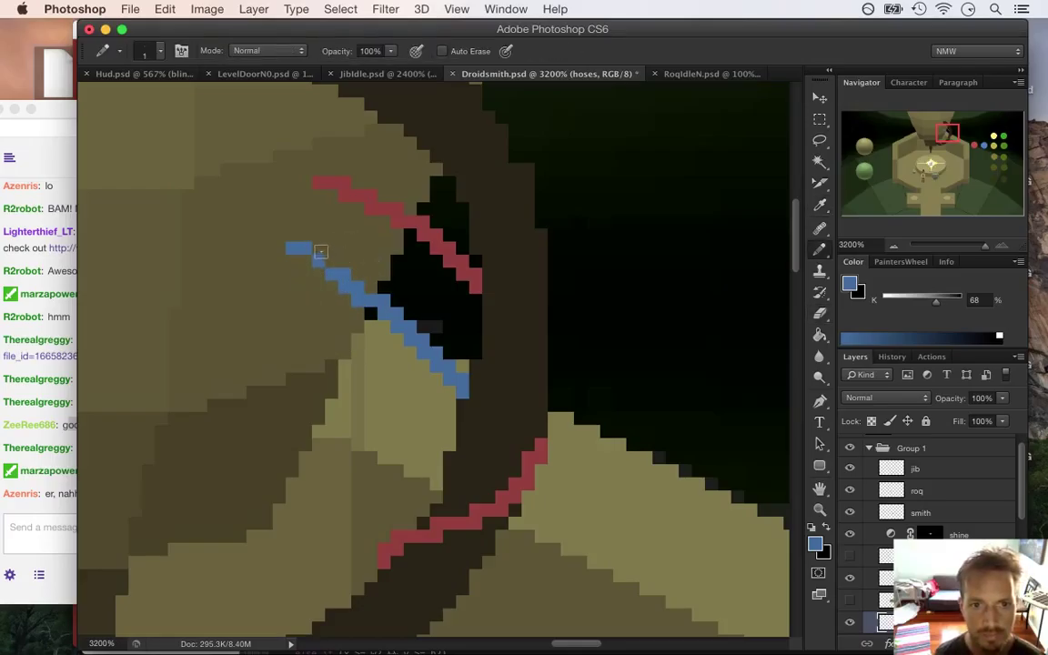
click(317, 259)
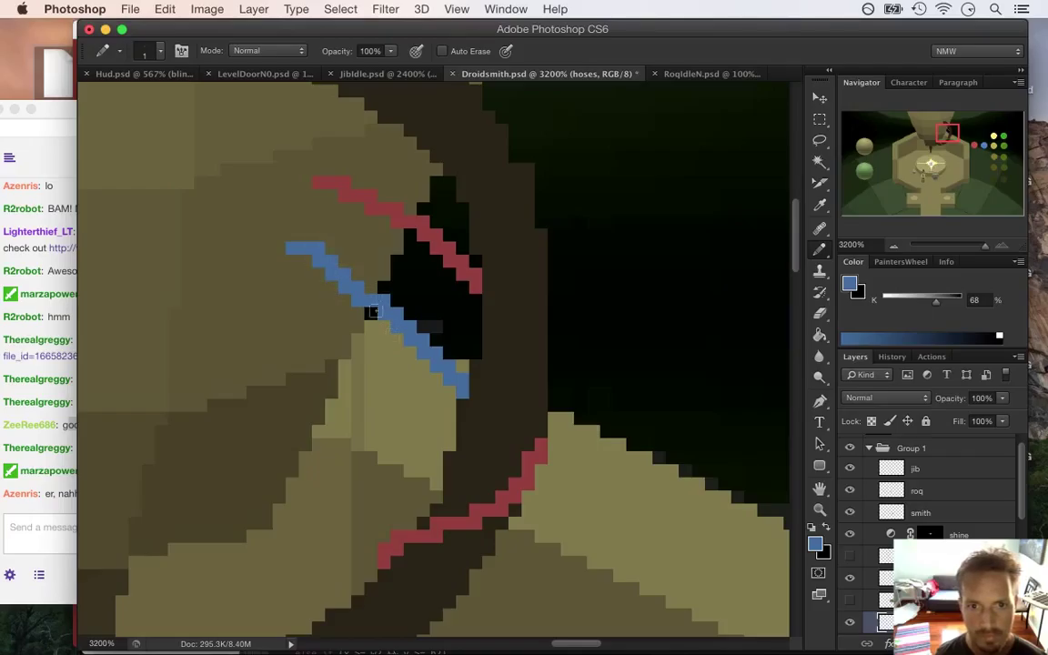
Step: Shift the upper stretch of the blue wire by erasing and redrawing single pixels, and trim its outer tip
key(e)
click(317, 259)
key(b)
drag(343, 259, 356, 270)
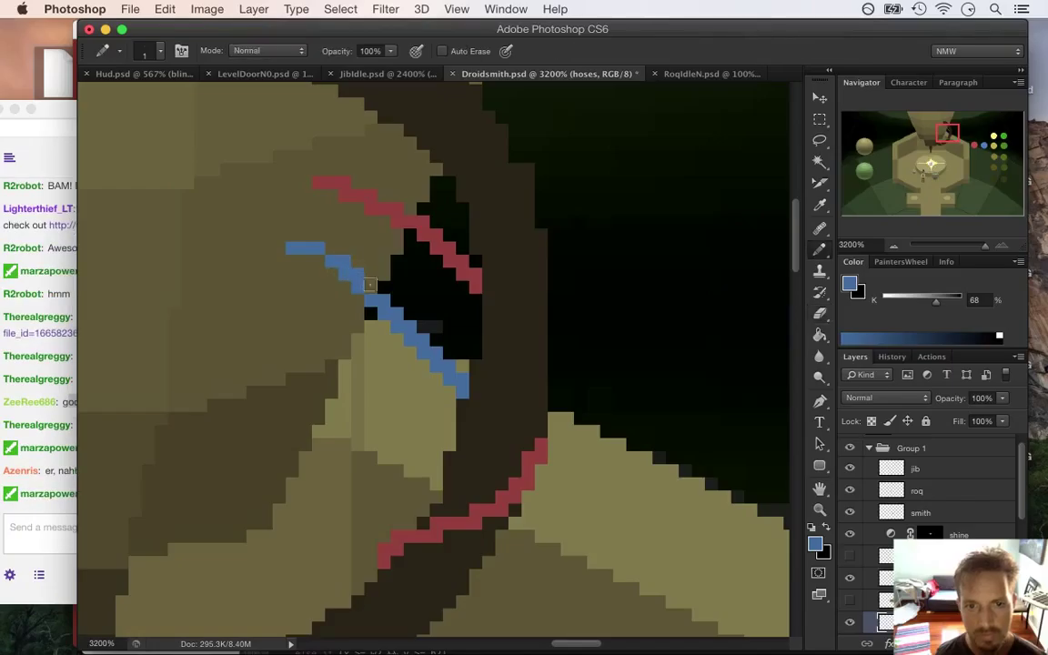
click(321, 254)
key(e)
click(293, 247)
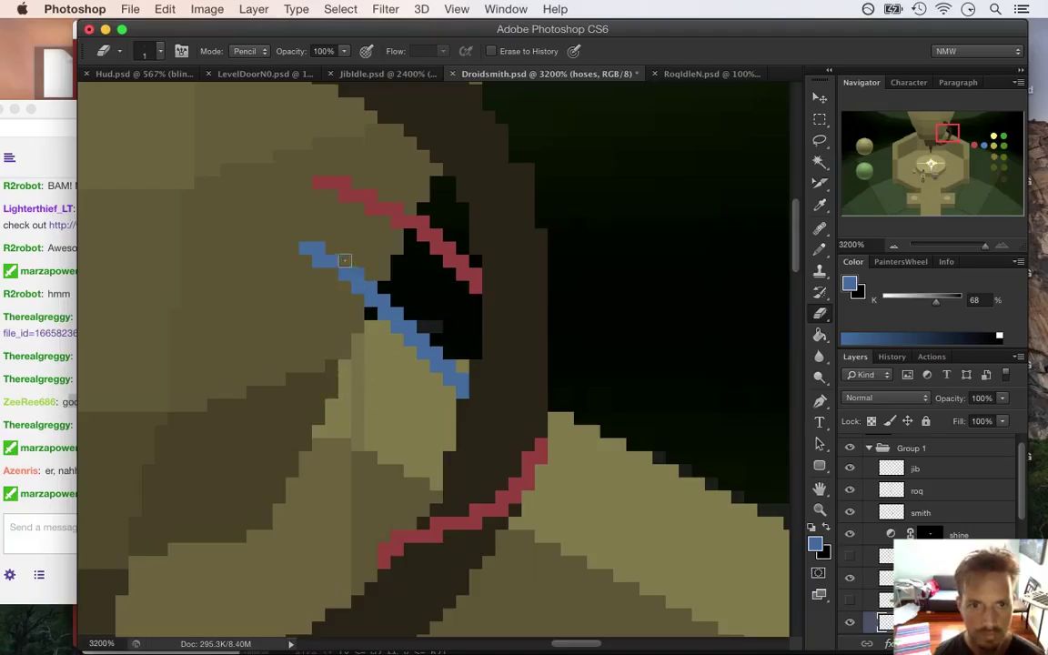
Step: Even out the blue wire's upper stair steps with the Pencil and Eraser and extend its tip outward to the left
key(b)
key(e)
key(b)
key(e)
click(318, 247)
key(b)
drag(293, 248, 277, 249)
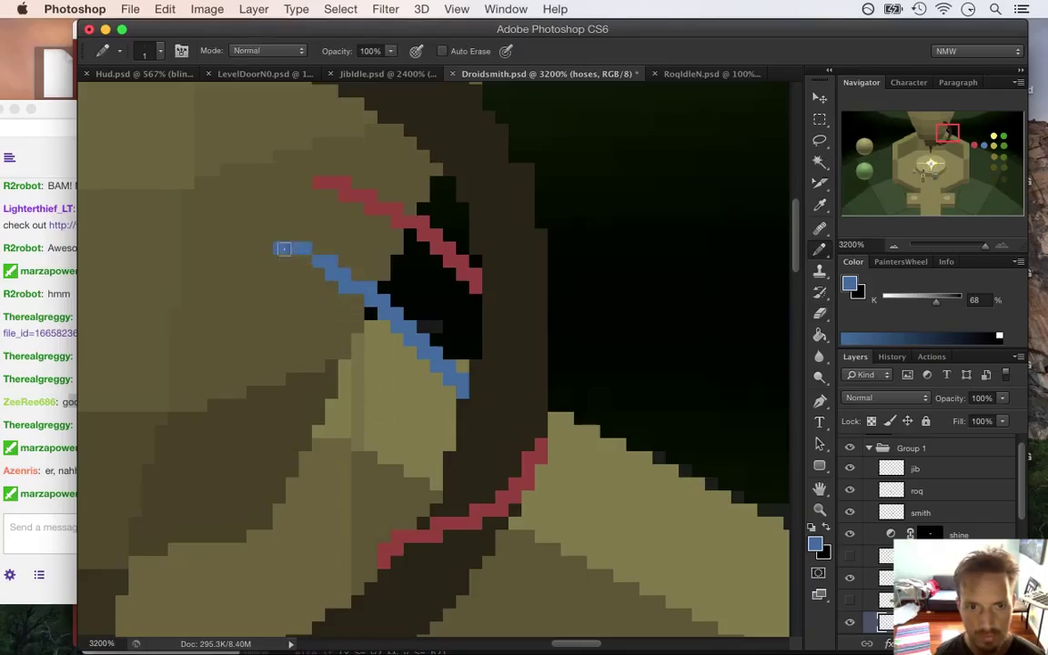
key(e)
click(278, 251)
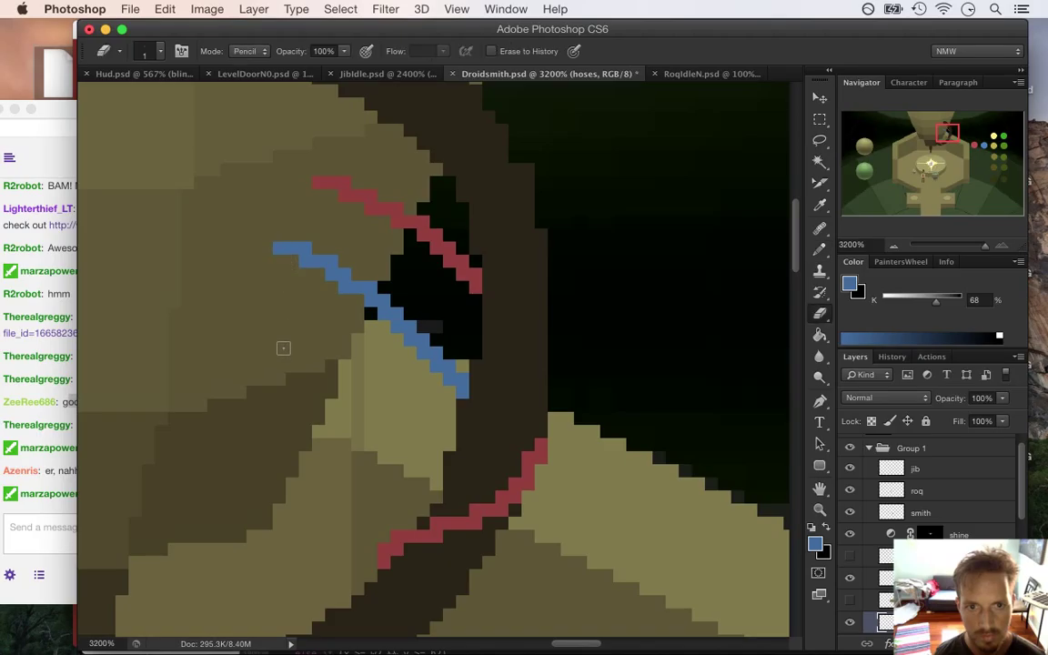
Step: Draw two more blue wires across the hose, one below the middle red wire and one beside the lowest red wire
mouse_move(332, 340)
mouse_down()
mouse_move(210, 327)
mouse_move(311, 434)
mouse_move(411, 406)
mouse_up()
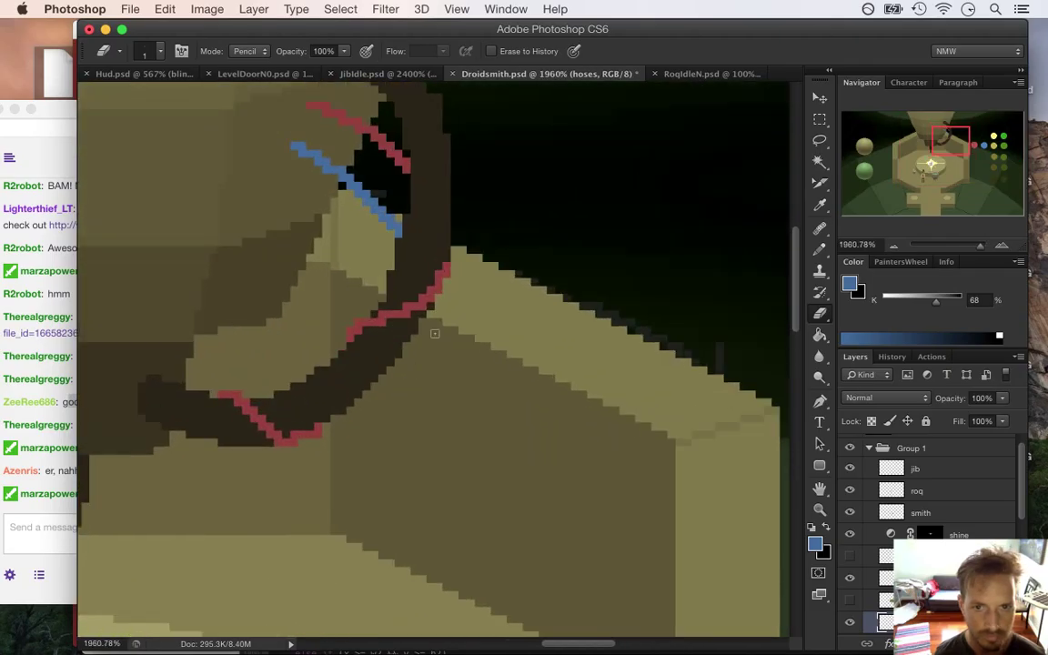
key(b)
drag(433, 314, 331, 354)
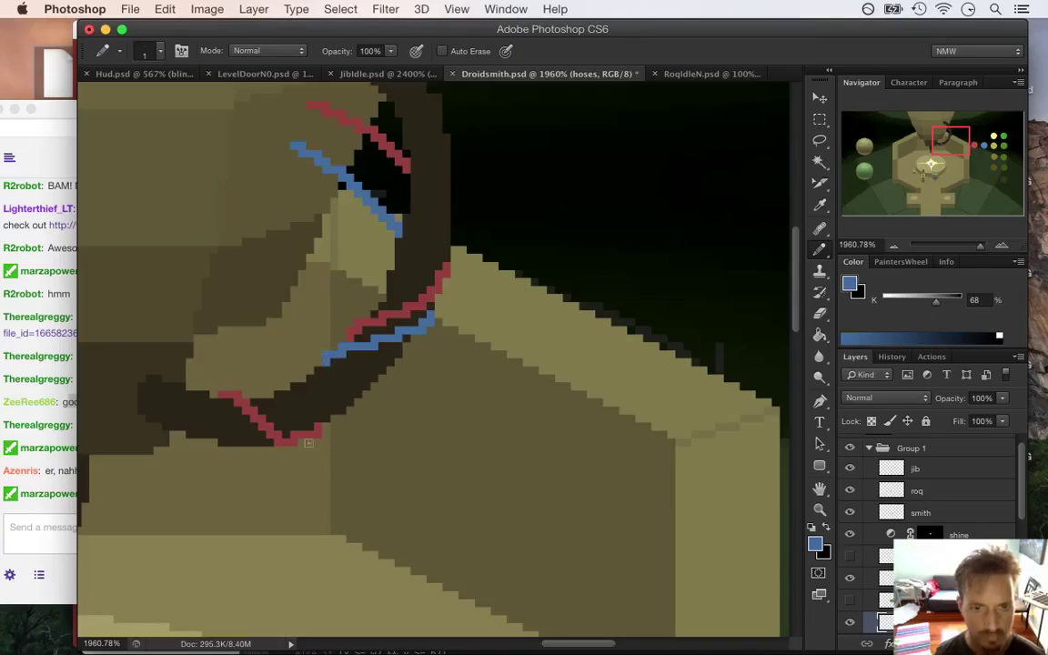
drag(263, 449, 203, 395)
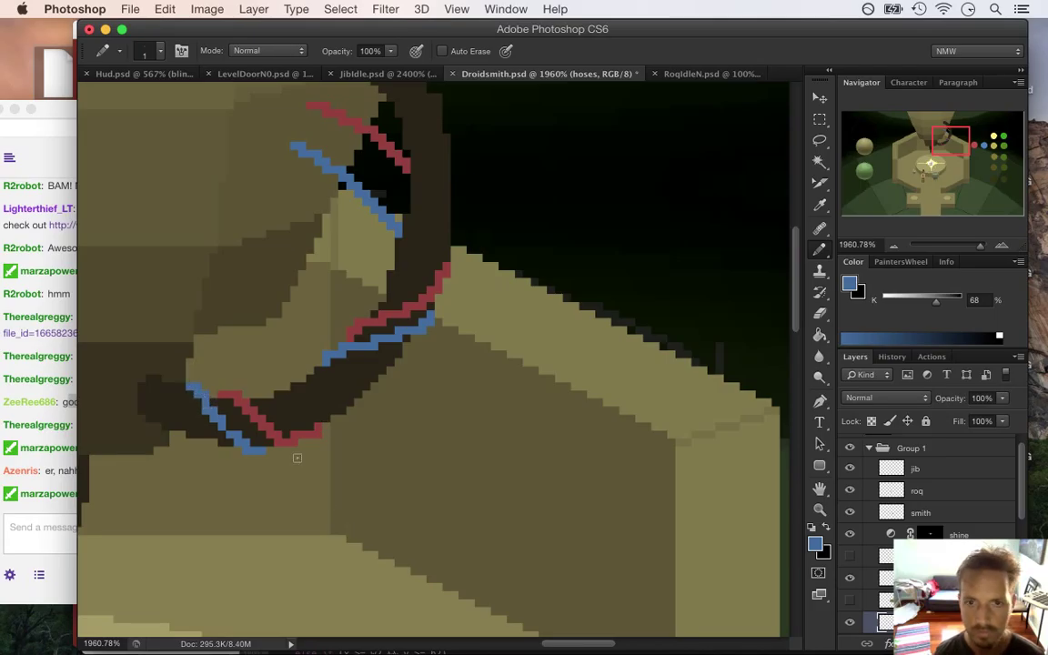
Step: Review the wired hose in the whole scene and save Droidsmith.psd
scroll(192, 367, down, 5)
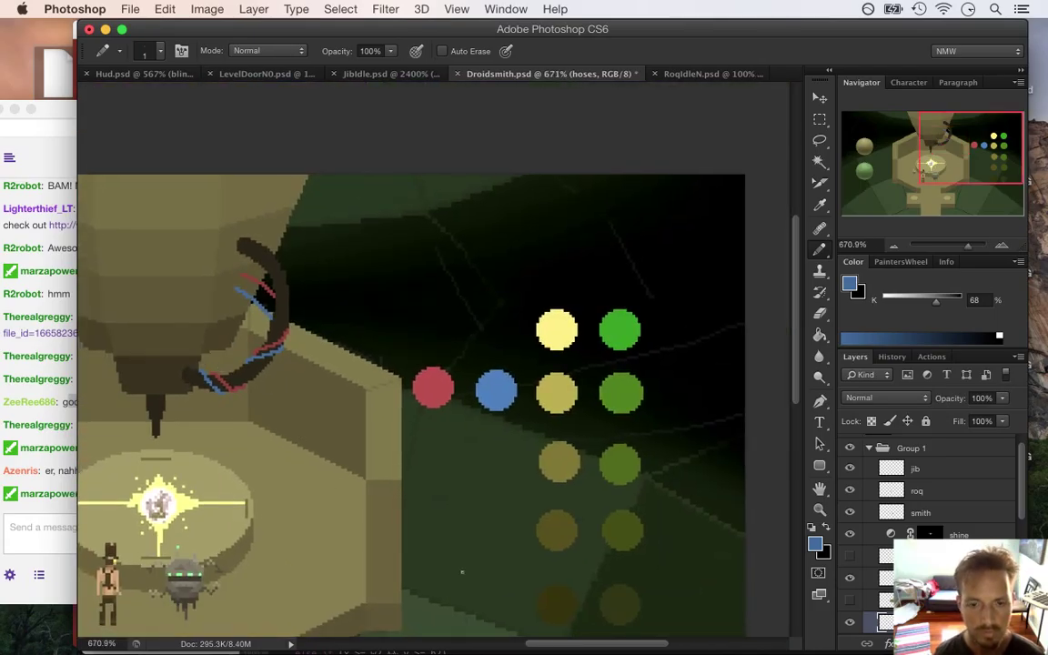
drag(582, 645, 531, 650)
key(super+s)
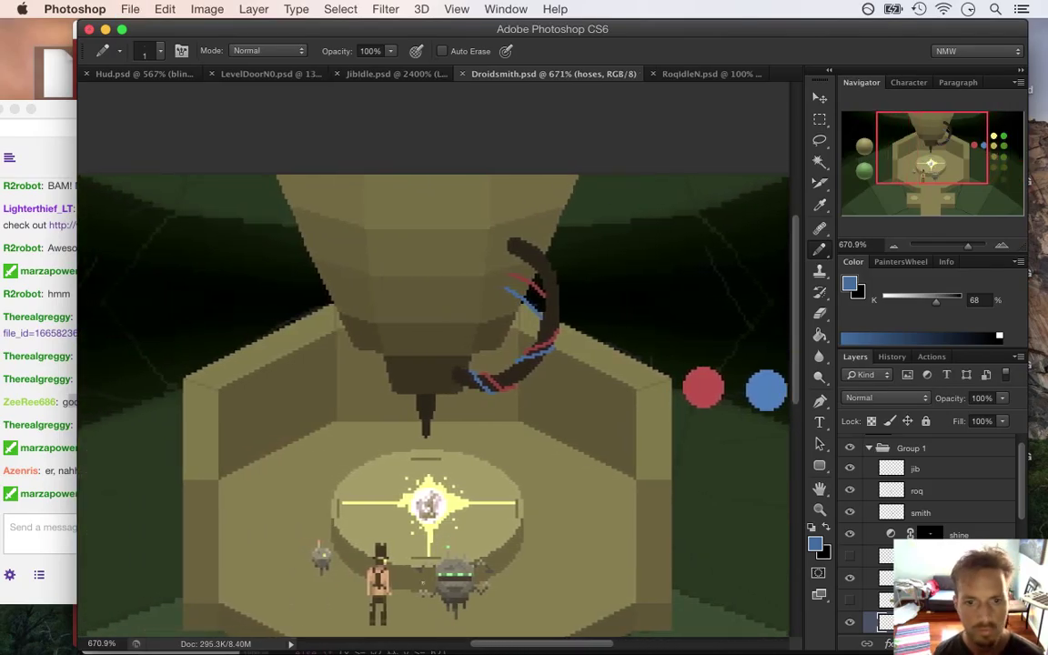
Step: Read the new Twitch chat messages, including the comments about drawing cables on a futuristic ship
click(60, 490)
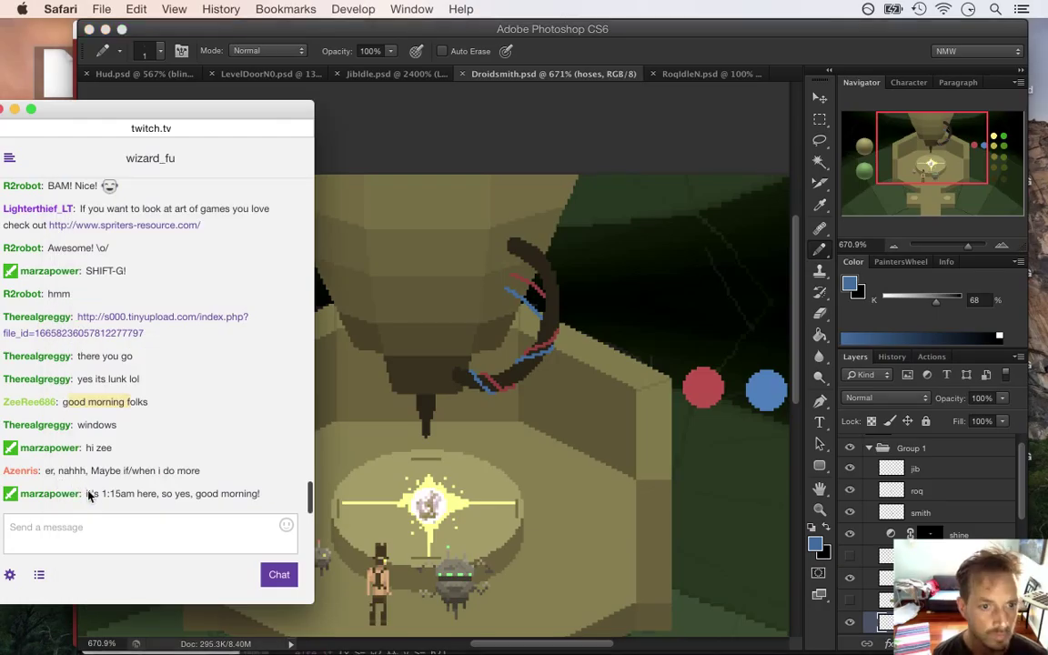
drag(90, 431, 185, 434)
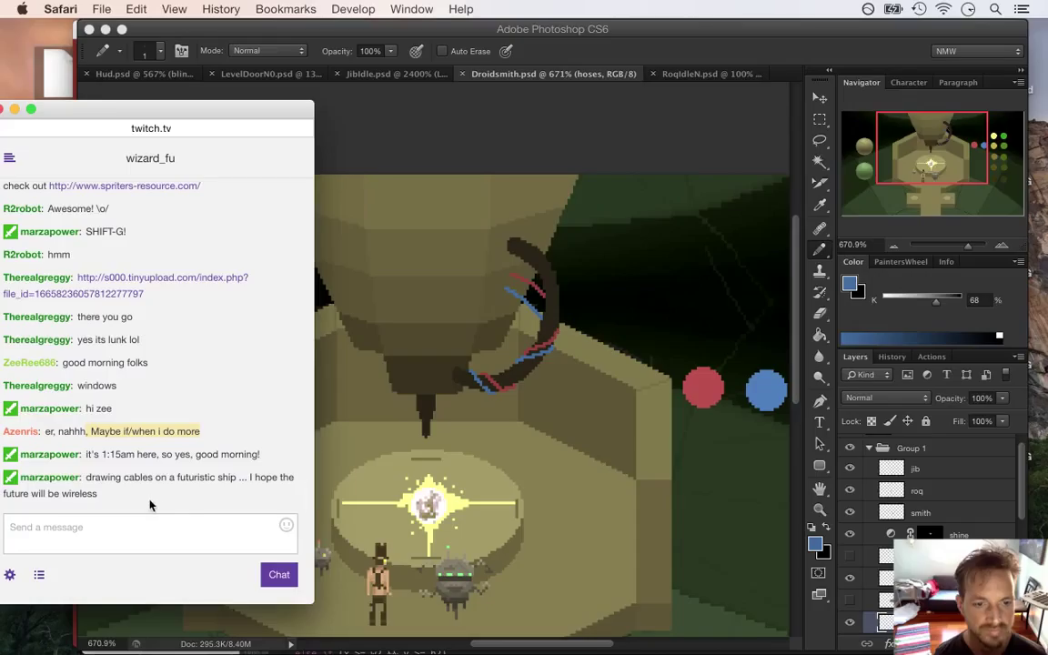
triple_click(123, 487)
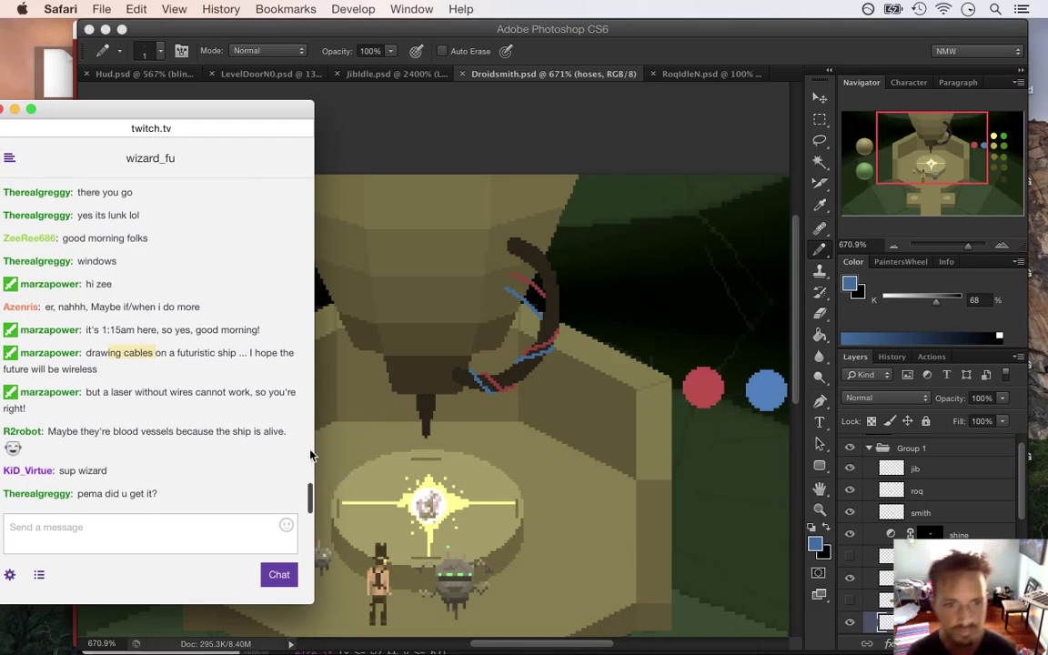
Step: Read the chat comments about laser wires and the ship's blood vessels, and return to a view of the whole Droidsmith scene
click(130, 401)
drag(130, 401, 235, 409)
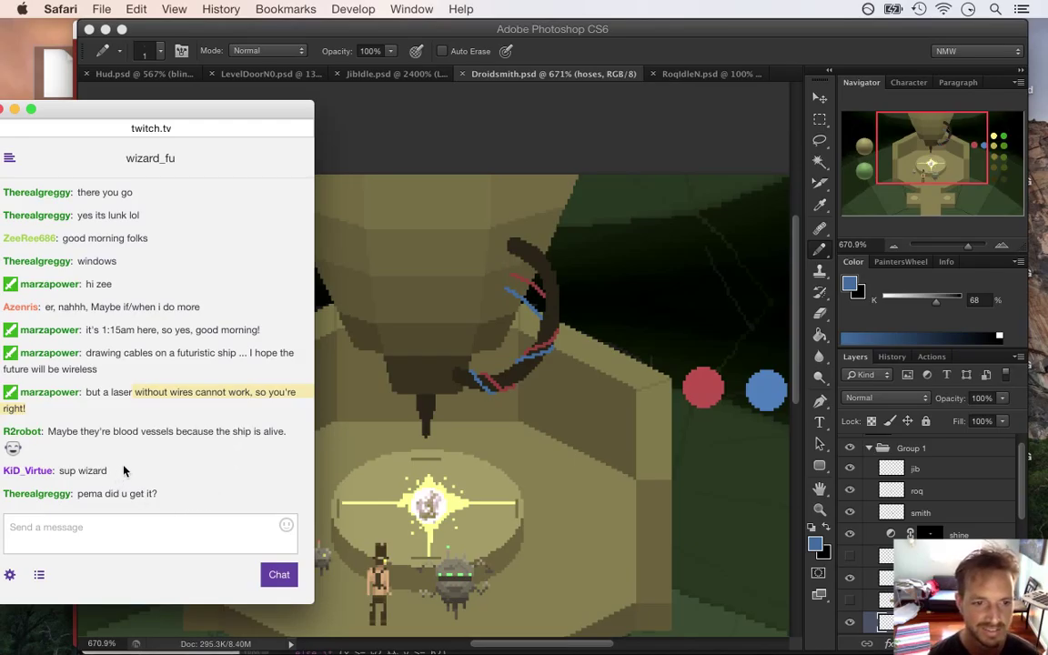
click(86, 430)
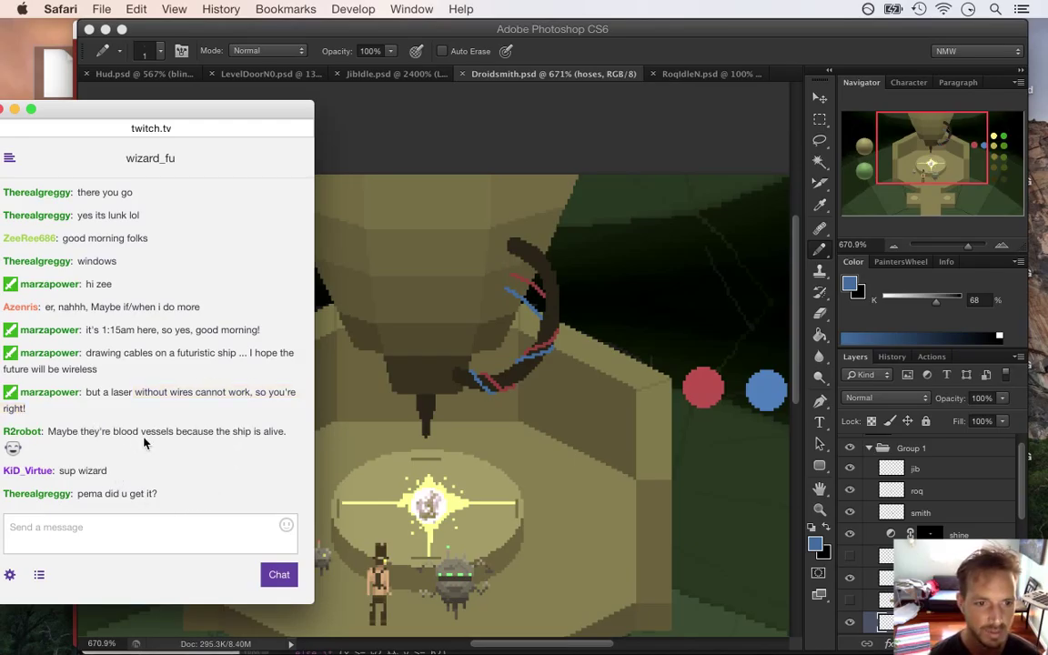
drag(130, 433, 213, 433)
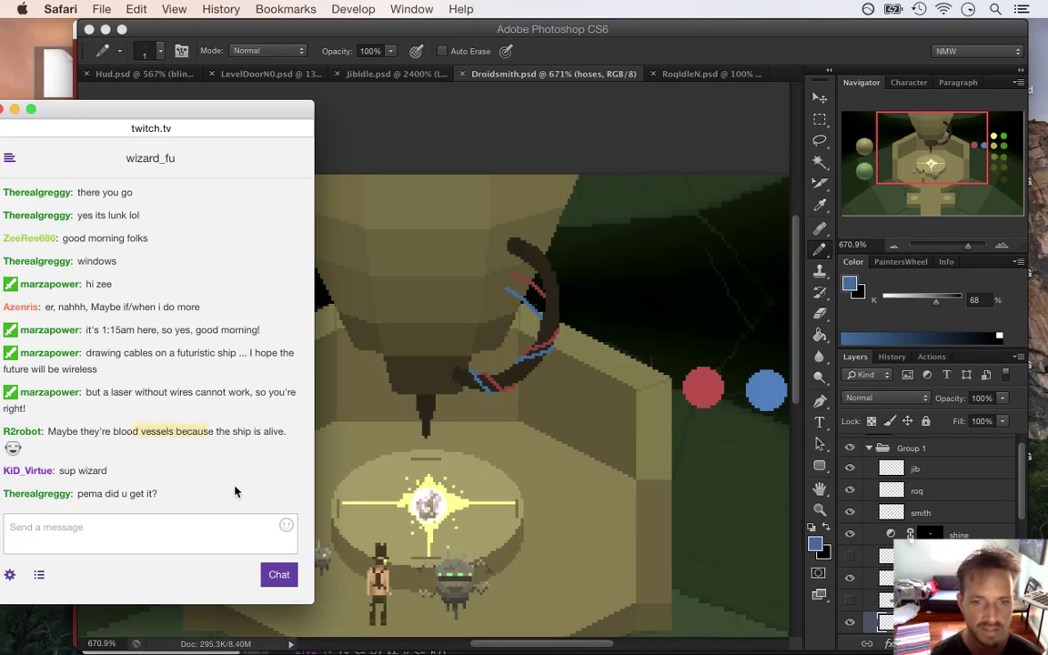
click(610, 129)
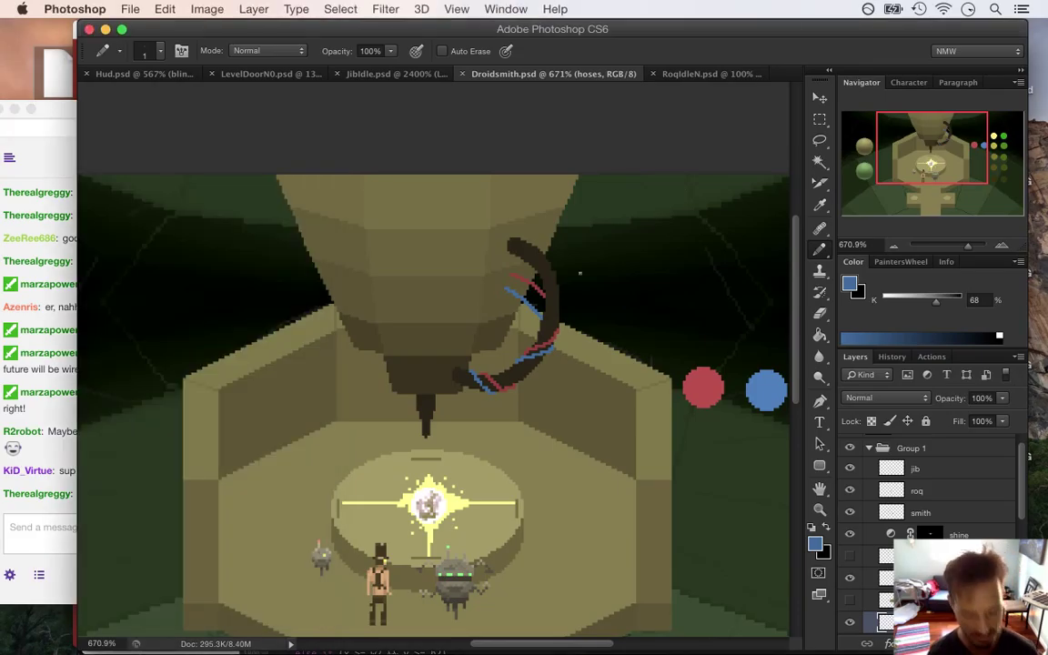
scroll(474, 336, down, 5)
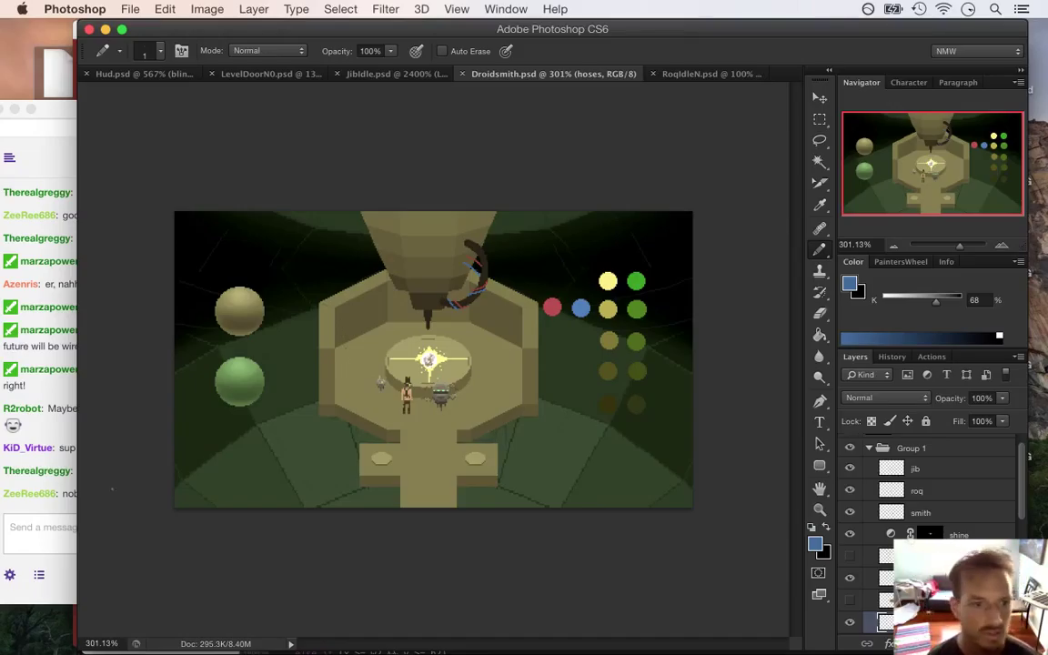
Step: Read the chat greeting and the comment about nobody needing wires in the future
click(52, 393)
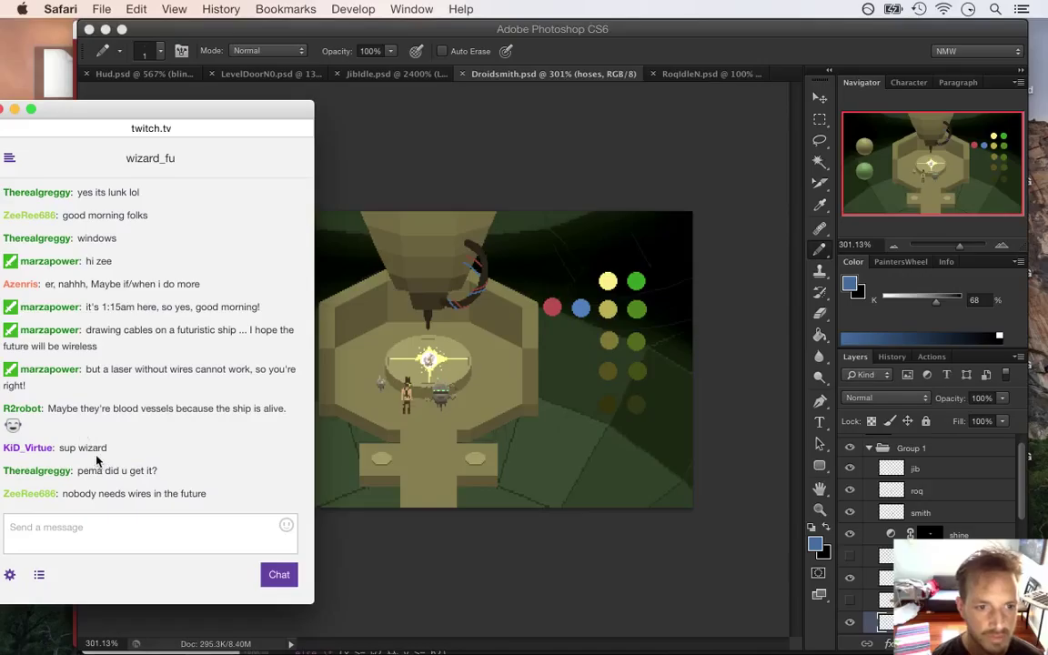
drag(59, 448, 107, 448)
drag(77, 494, 166, 519)
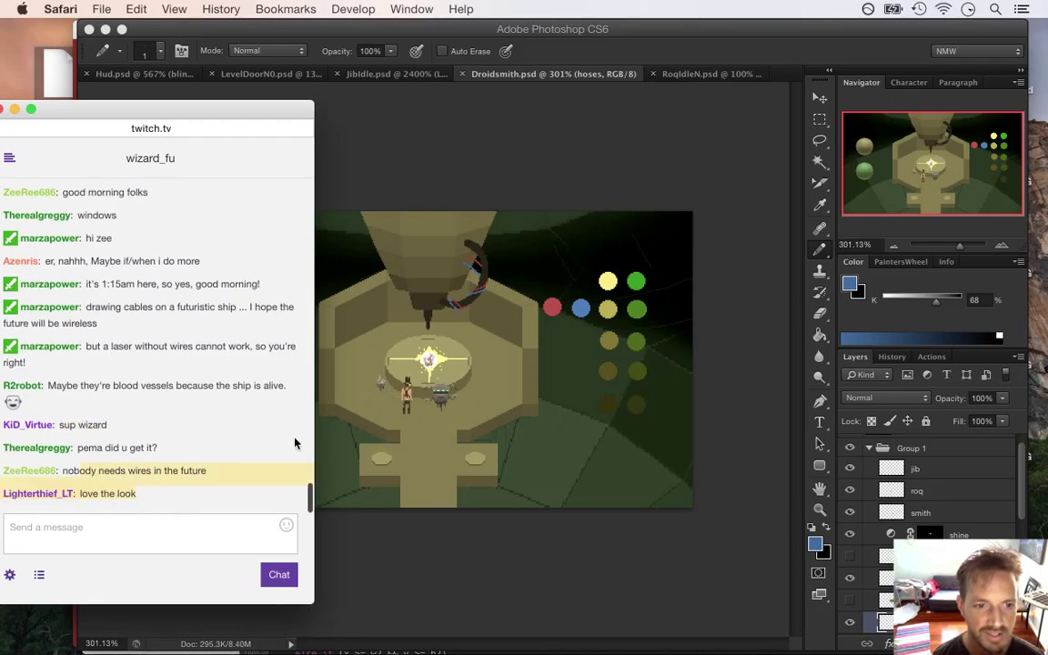
Step: Inspect the laser platform and the characters around it up close and in the context of the whole Droidsmith scene
click(632, 80)
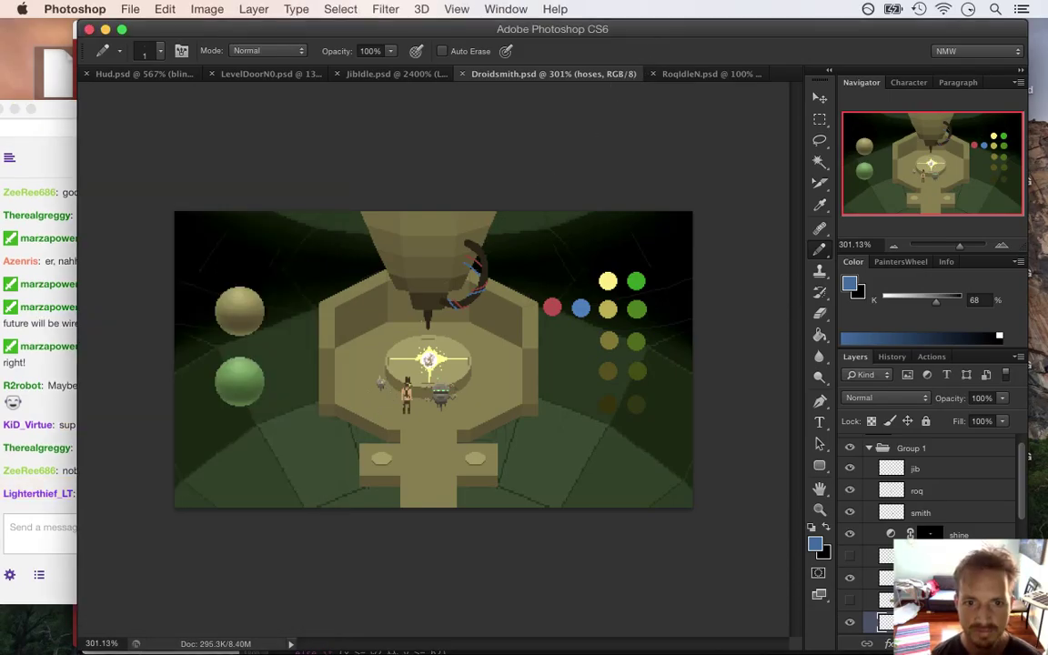
click(442, 332)
drag(442, 331, 500, 354)
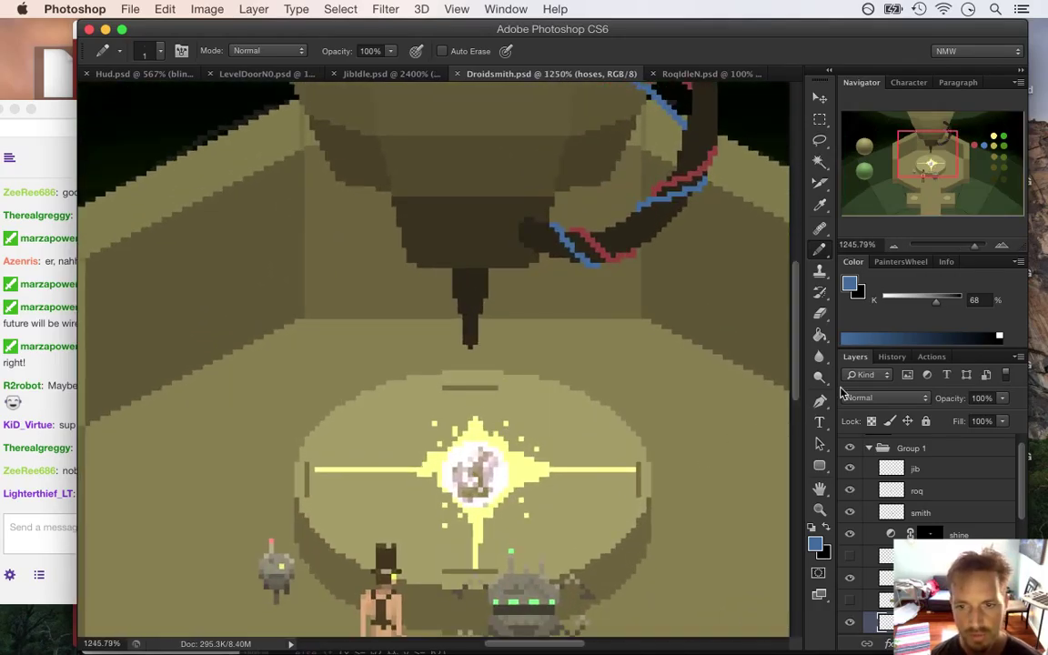
scroll(728, 319, down, 5)
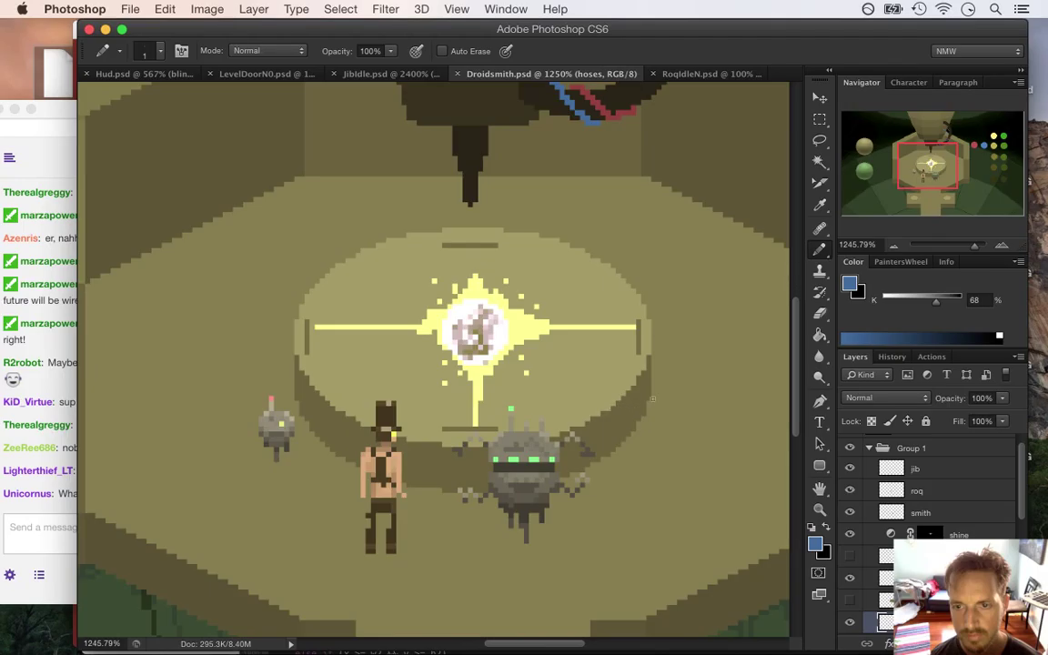
drag(585, 362, 495, 382)
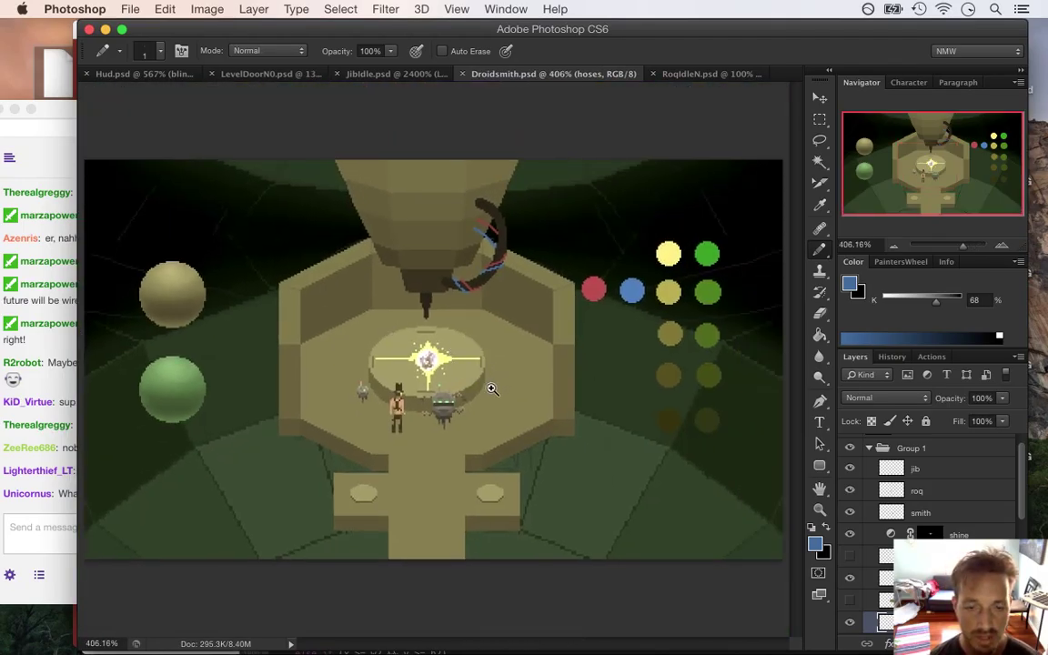
drag(371, 357, 459, 395)
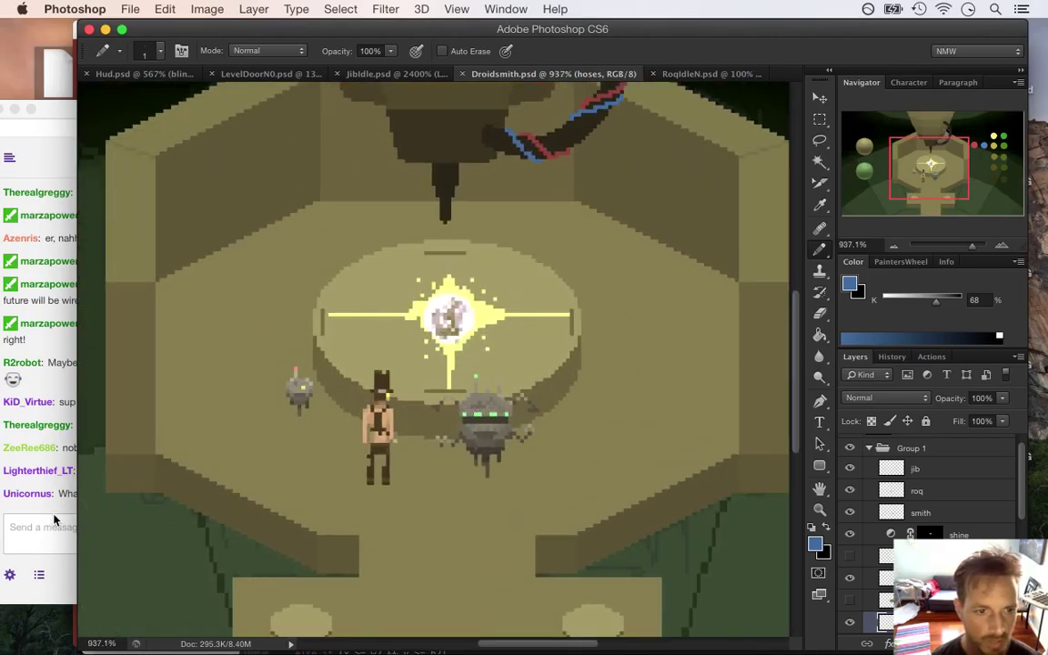
Step: Read the viewer's chat question about what is being worked on today
click(53, 523)
drag(85, 496, 181, 496)
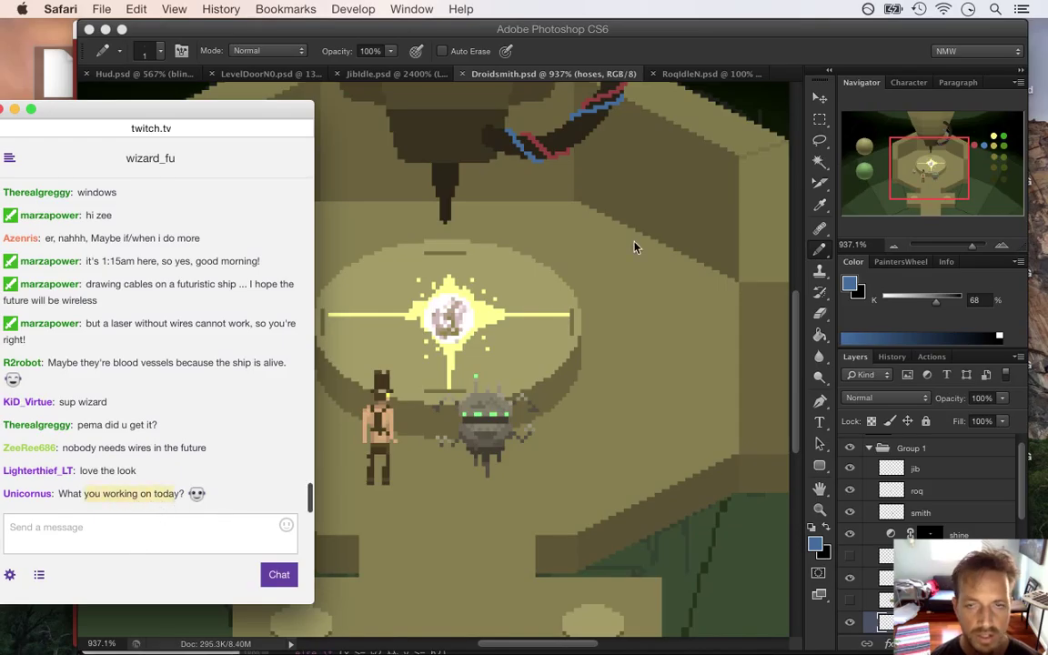
click(664, 82)
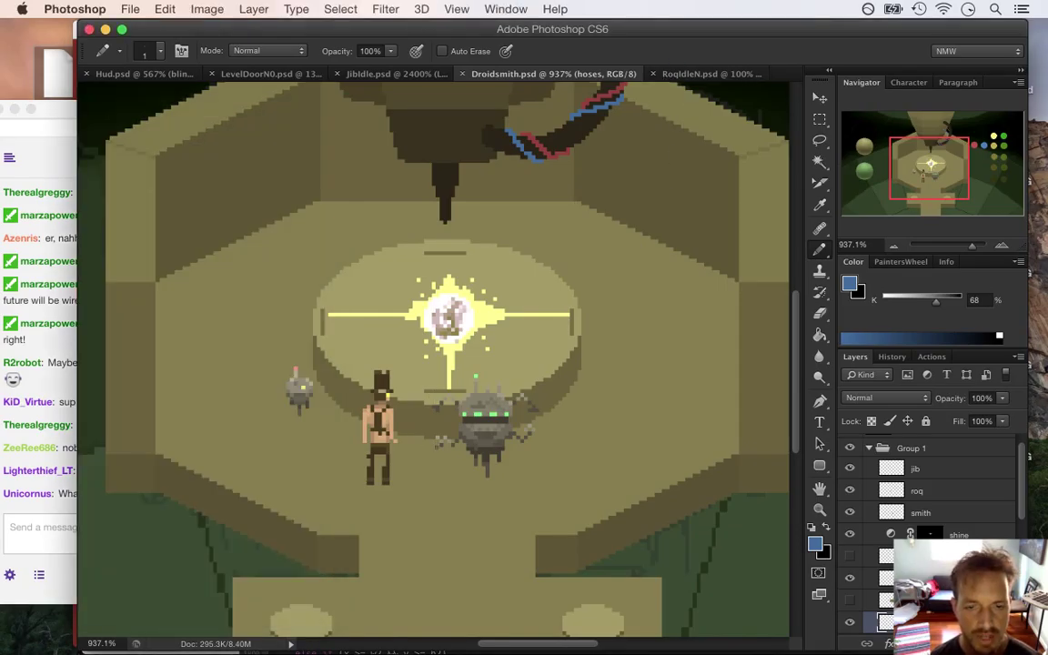
click(820, 141)
mouse_move(475, 363)
mouse_down()
mouse_move(462, 498)
mouse_move(395, 439)
mouse_up()
key(super+h)
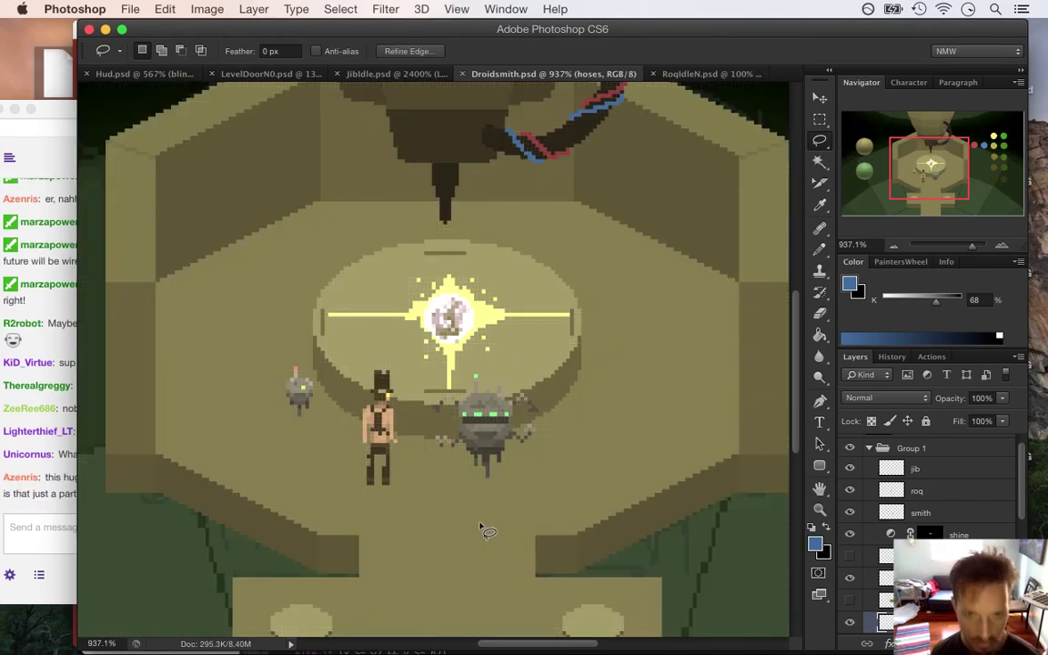
click(821, 119)
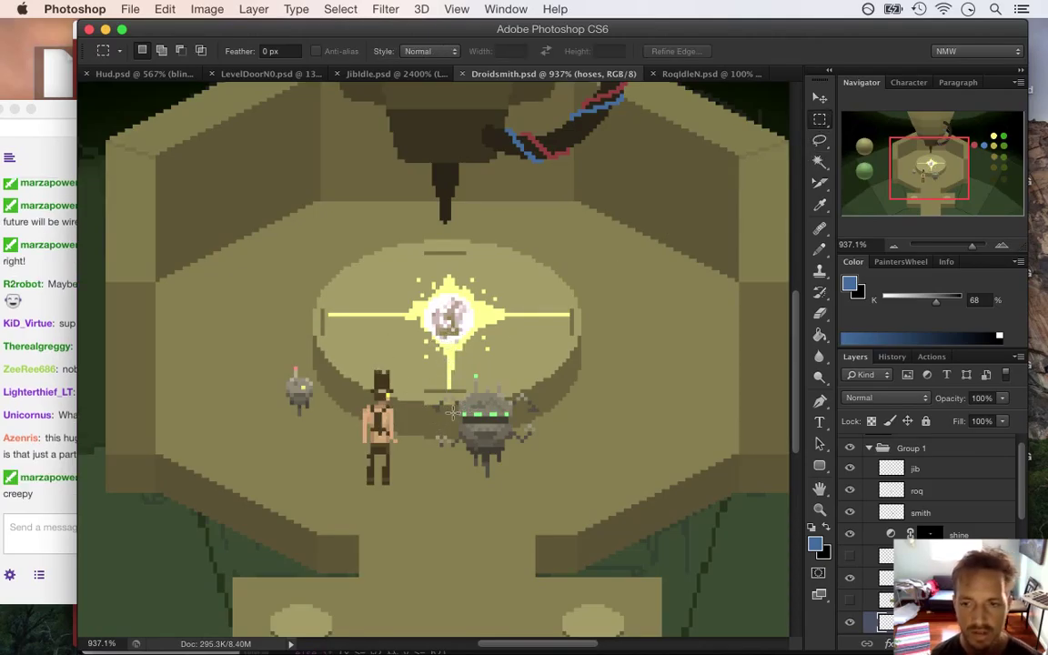
Step: Read the chat question about whether the huge ship is the tiny one at the start of the game
click(57, 424)
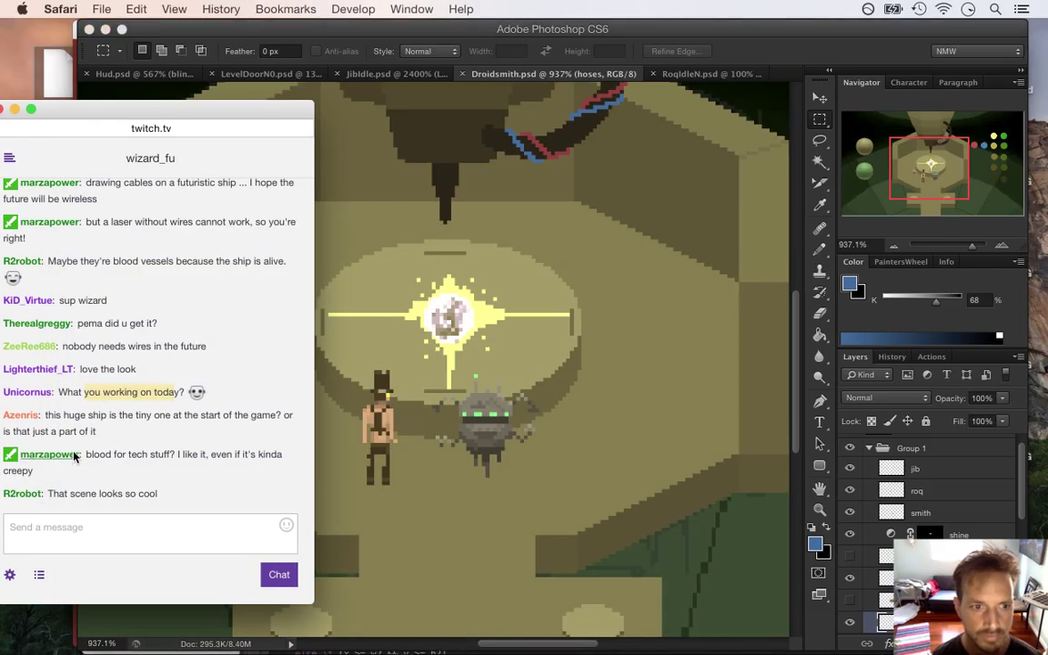
double_click(77, 417)
triple_click(77, 418)
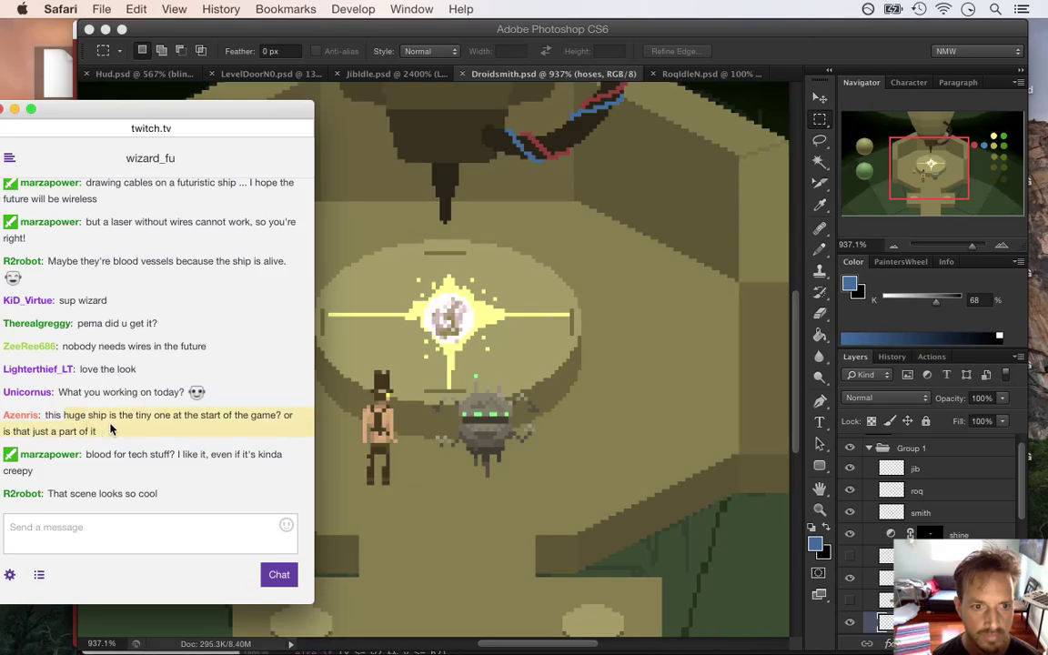
drag(64, 416, 107, 417)
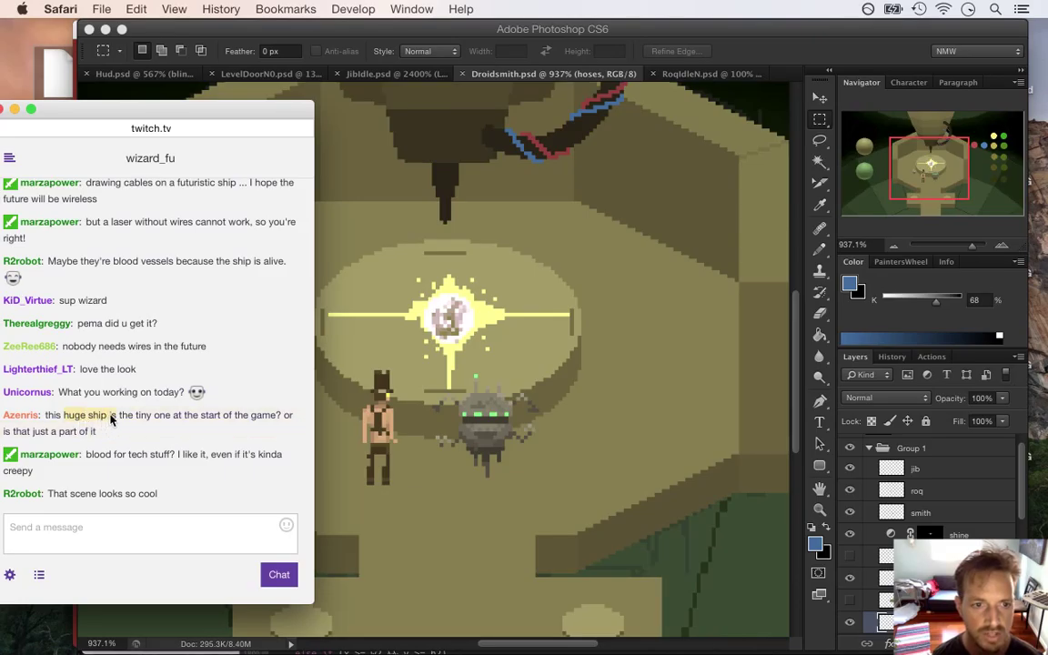
click(238, 421)
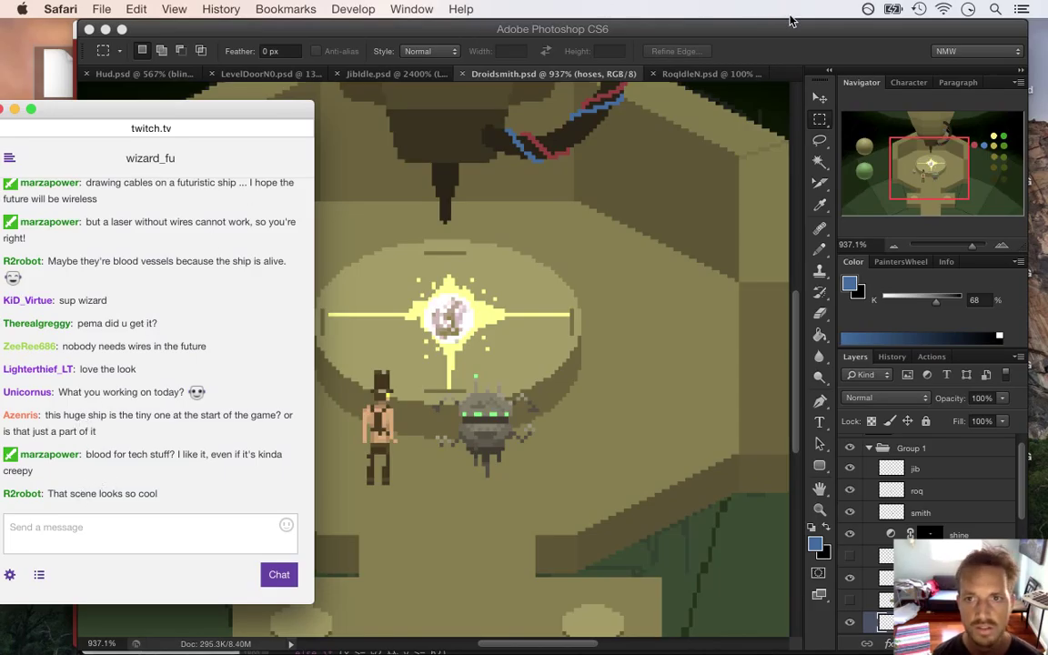
Step: Open SongbringerSide.psd from the Backgrounds folder of the Sprites directory
click(602, 50)
click(131, 9)
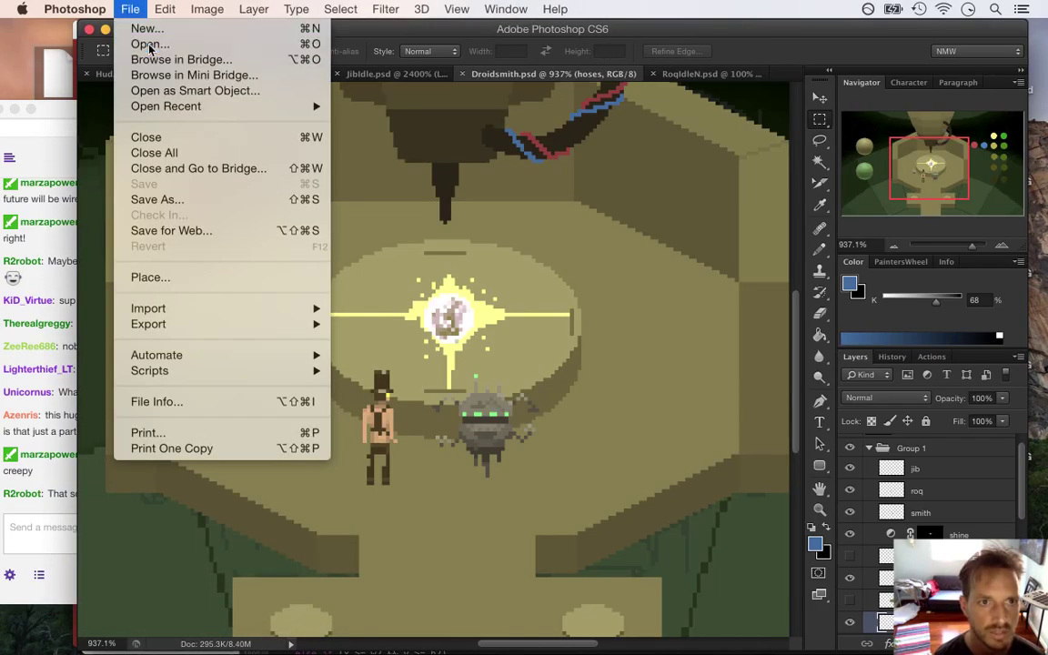
click(327, 175)
key(super+o)
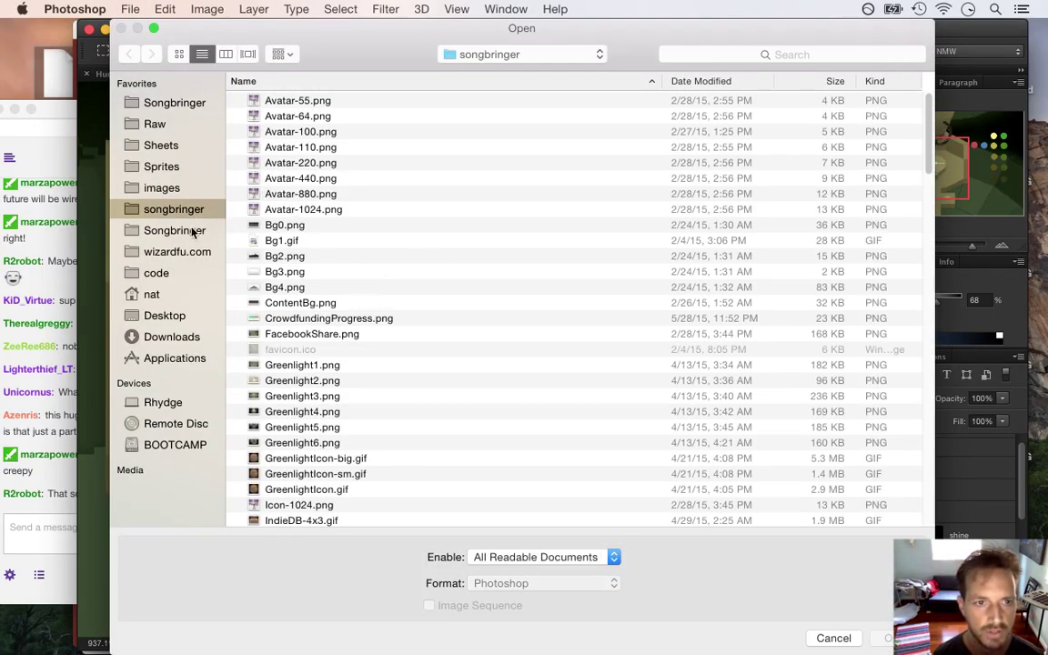
click(168, 101)
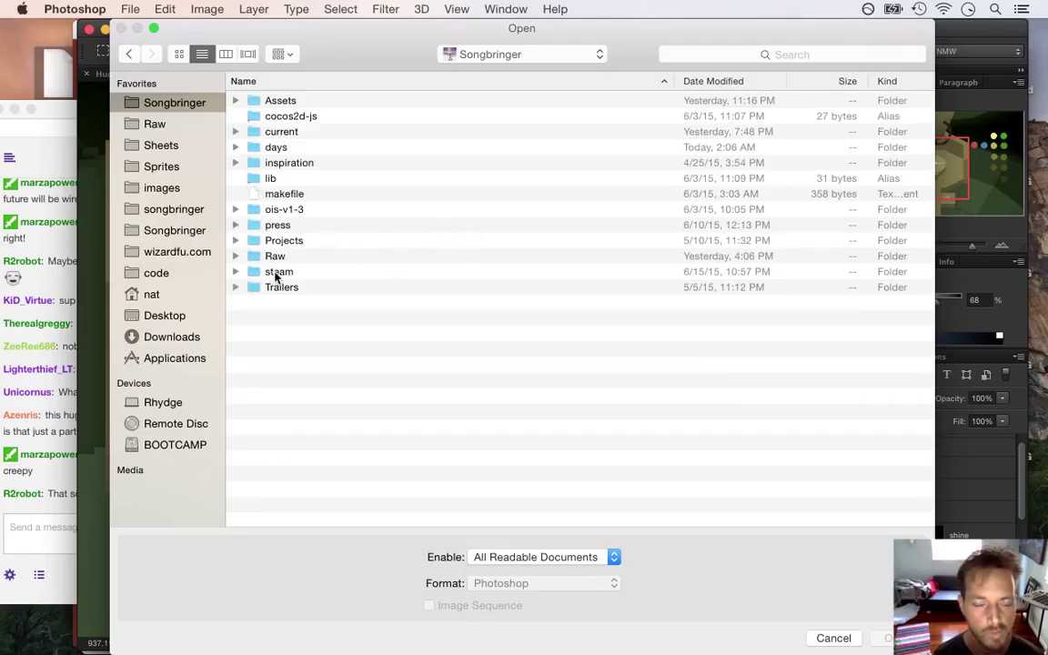
click(182, 167)
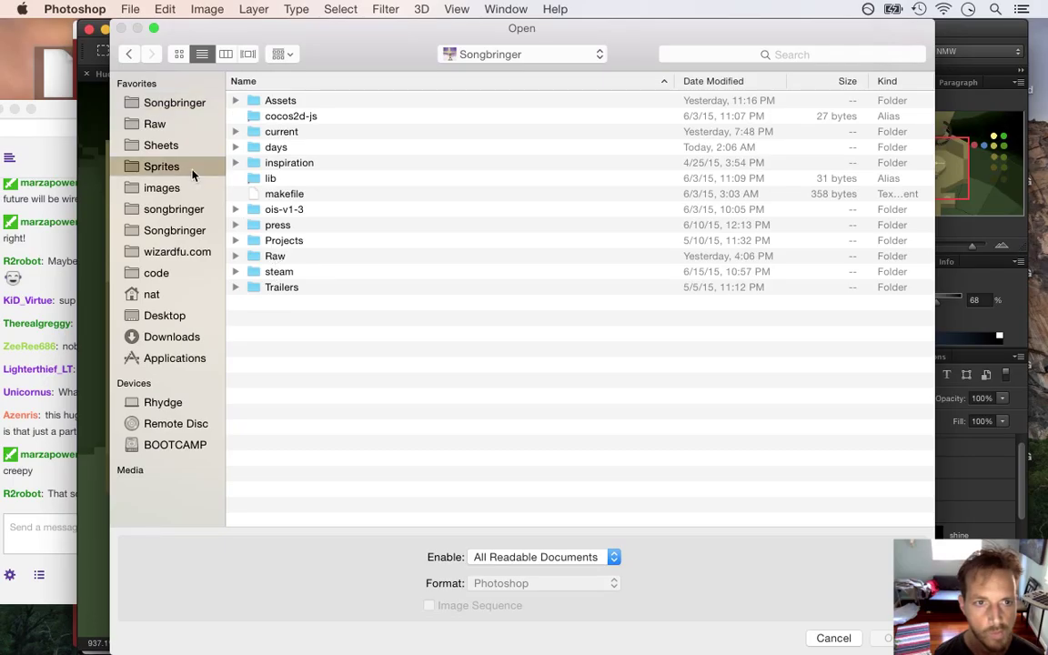
double_click(296, 132)
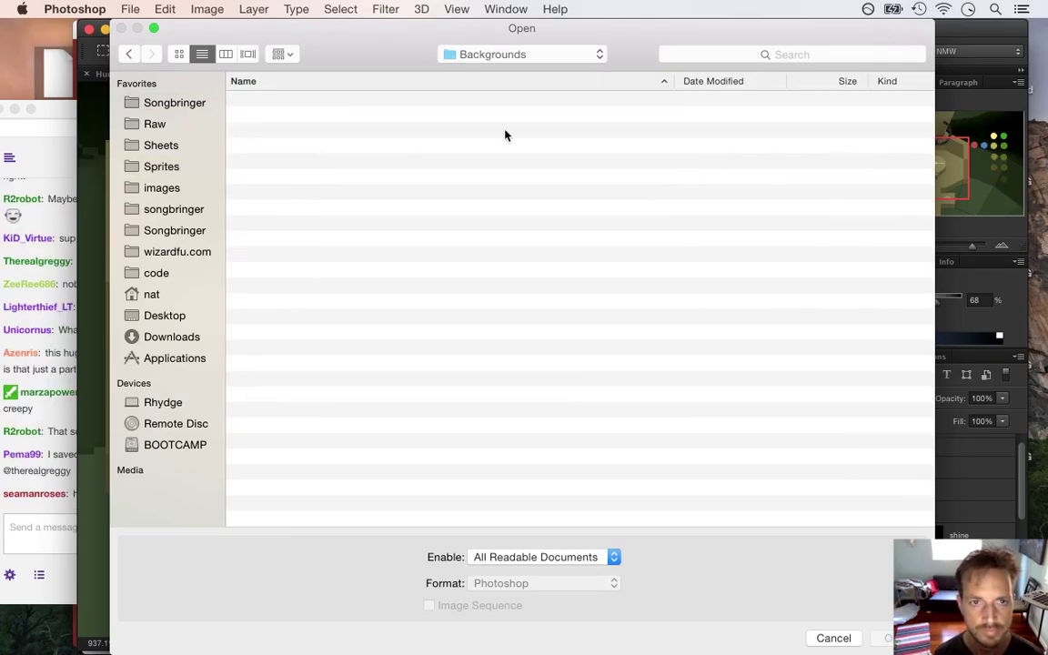
scroll(837, 237, down, 5)
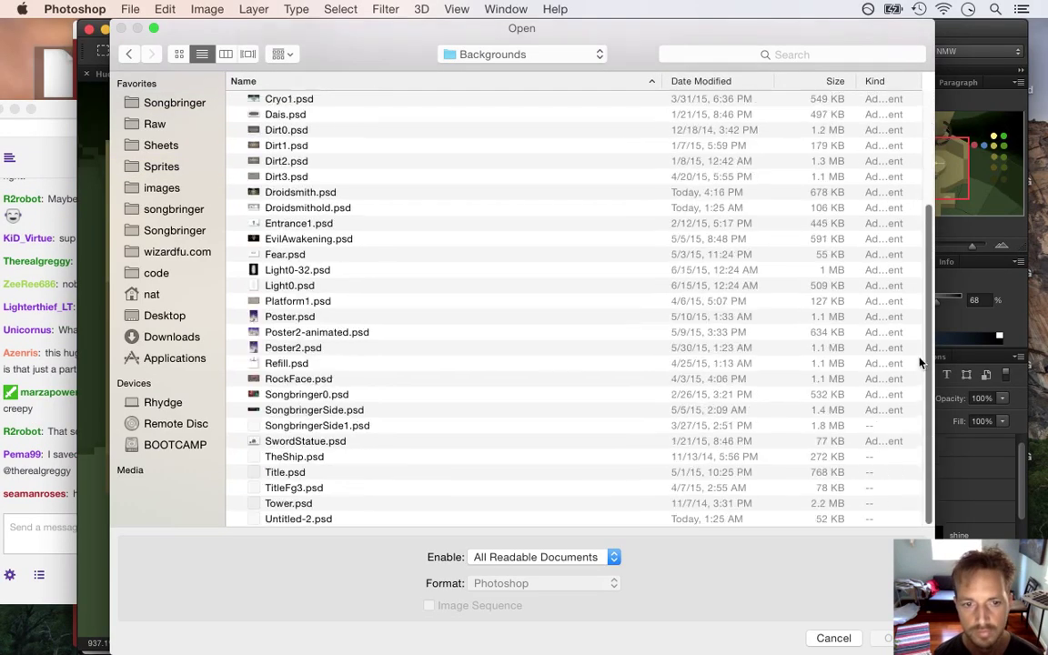
click(318, 410)
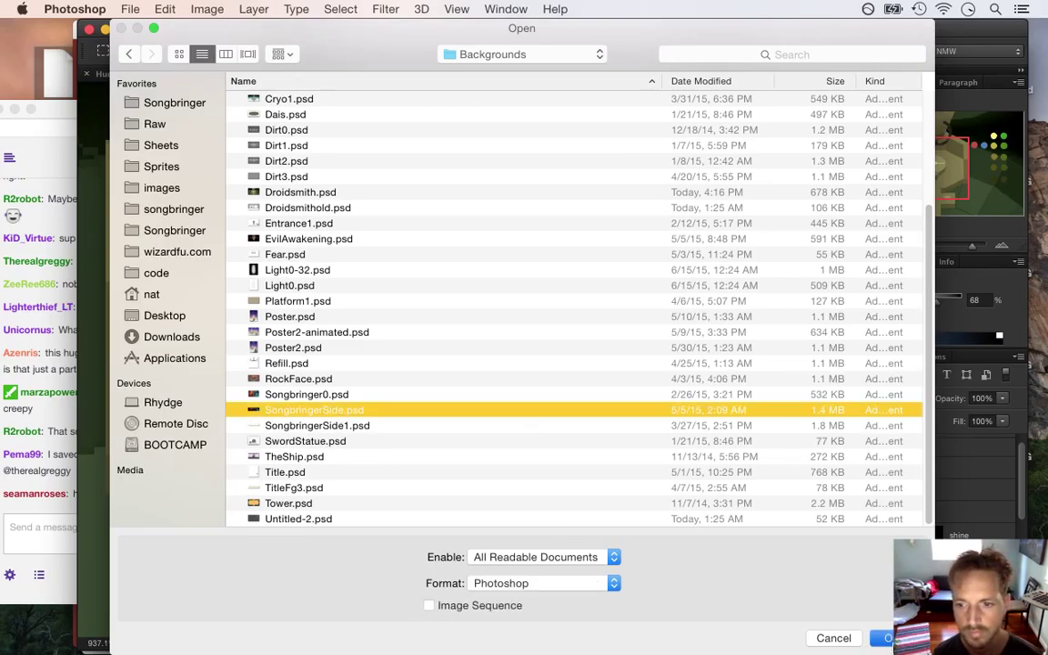
click(887, 638)
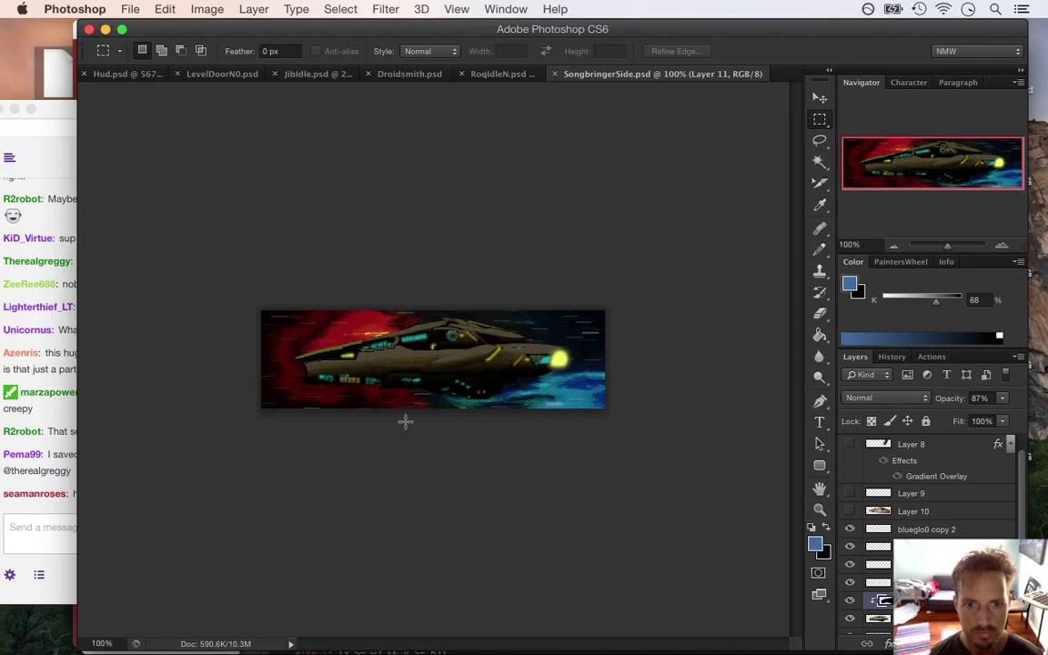
Step: Examine the side view of the spaceship, from the windows and lights along its hull to the full ship
drag(363, 370, 488, 403)
scroll(393, 561, down, 1)
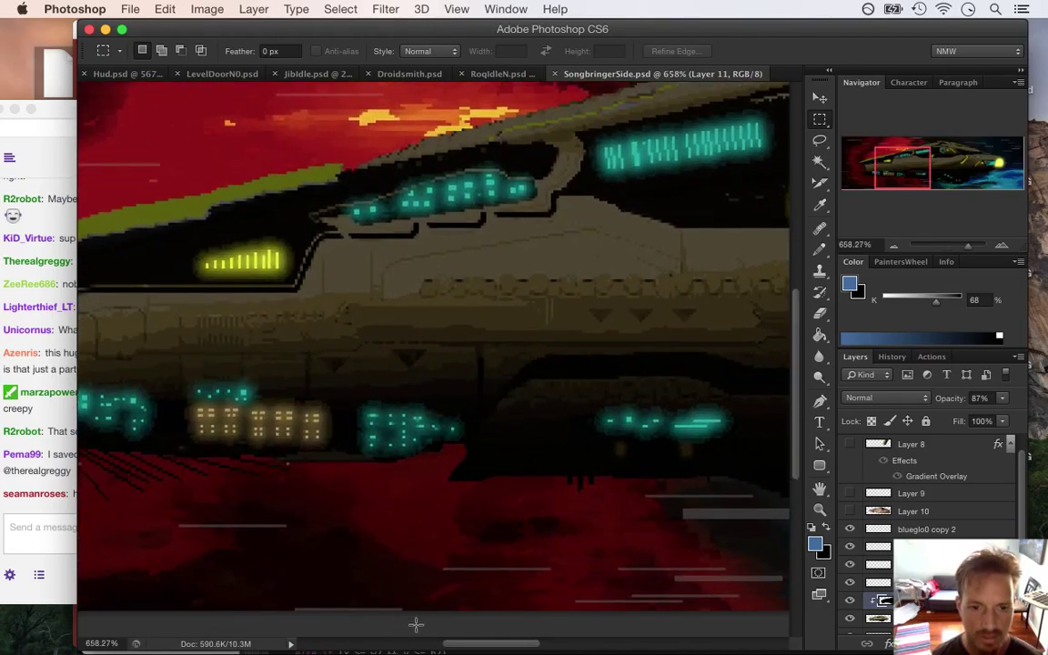
drag(483, 646, 475, 646)
drag(475, 646, 462, 646)
scroll(498, 374, down, 5)
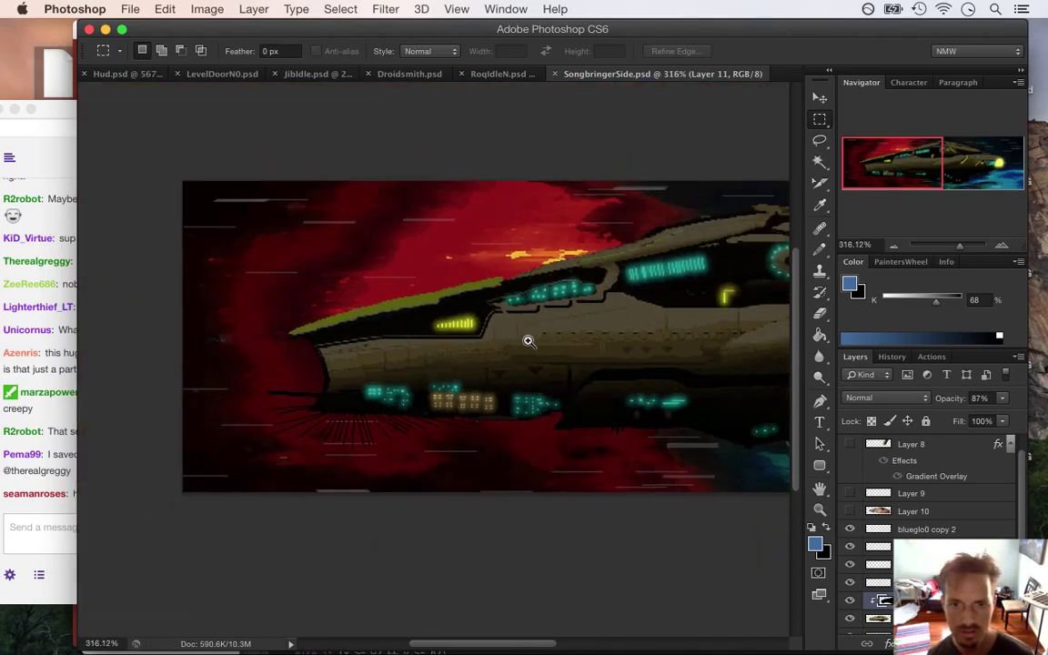
drag(519, 646, 601, 648)
drag(486, 353, 455, 472)
drag(428, 398, 470, 489)
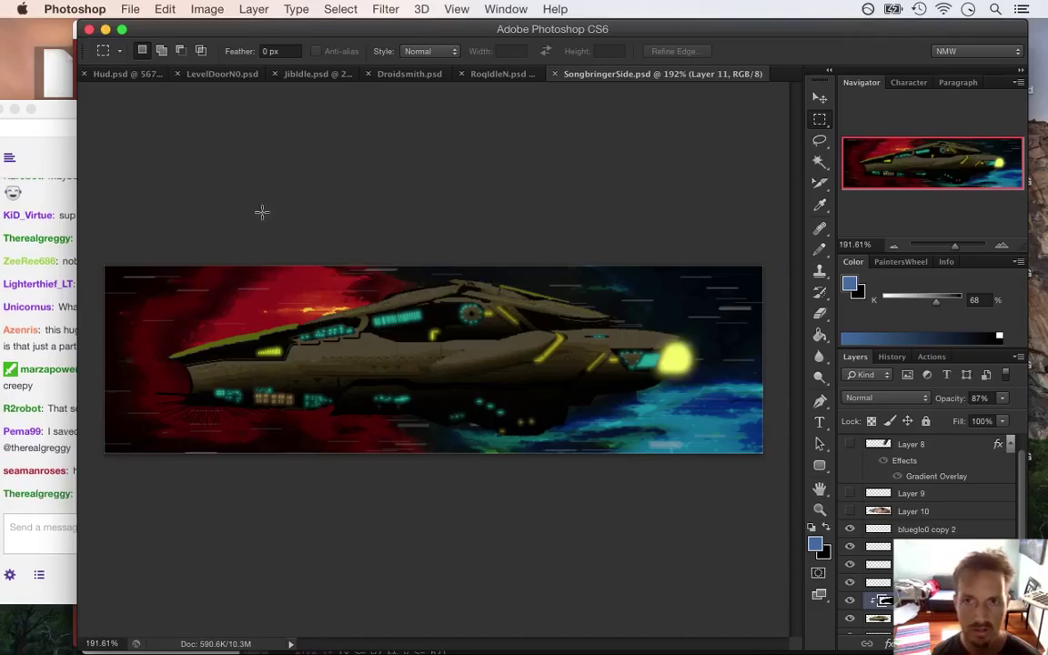
Step: Read the newest chat messages and return to Droidsmith.psd for a close look at the lower walkway with its two oval pads
click(43, 514)
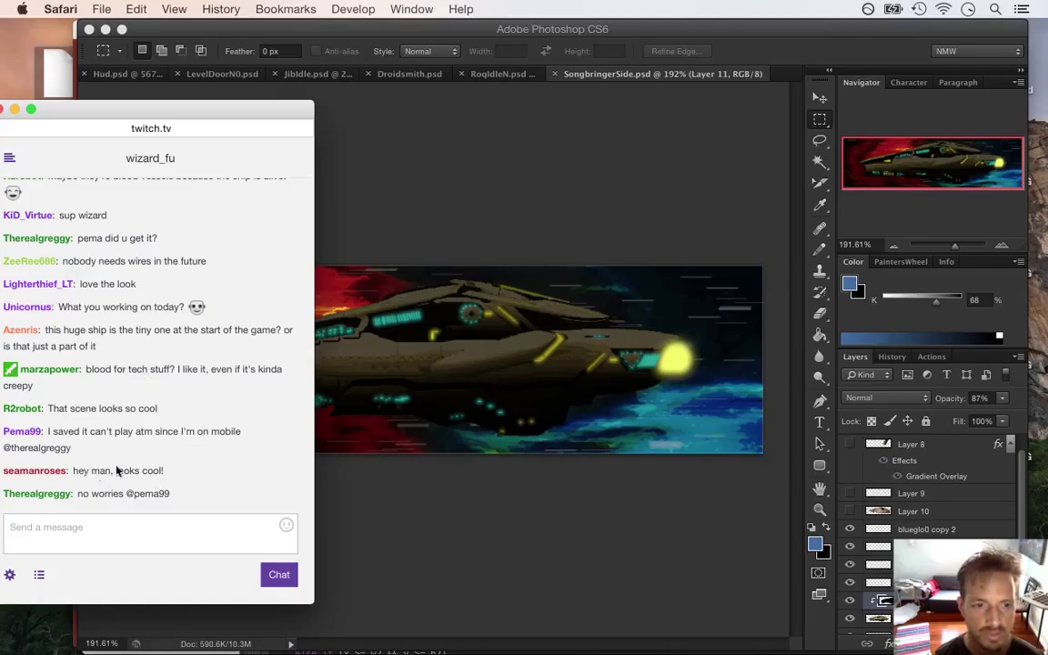
click(776, 40)
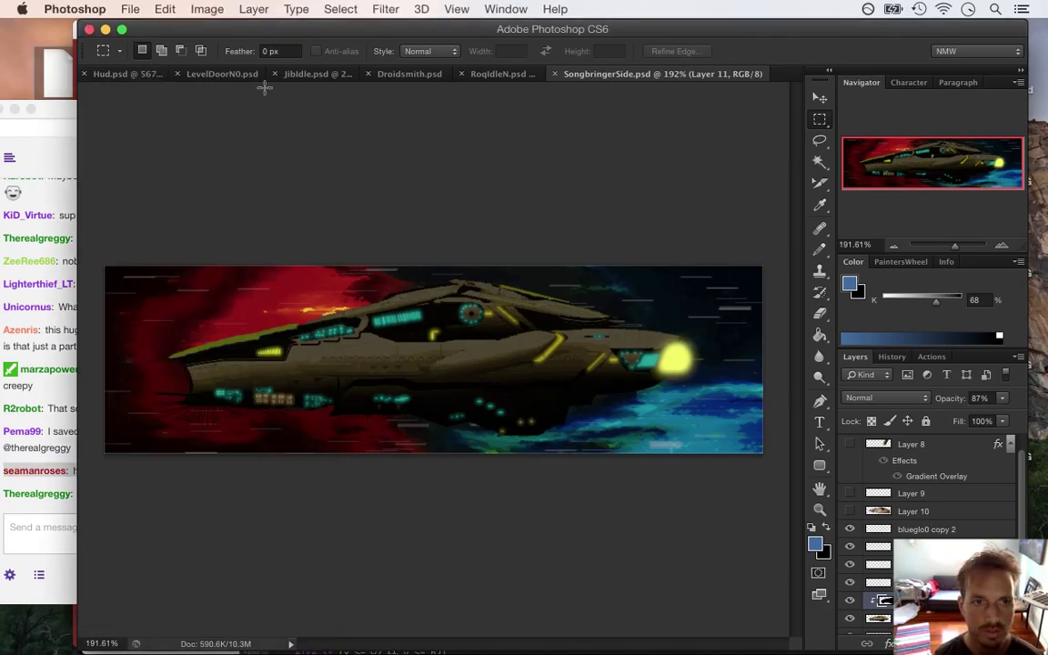
click(411, 74)
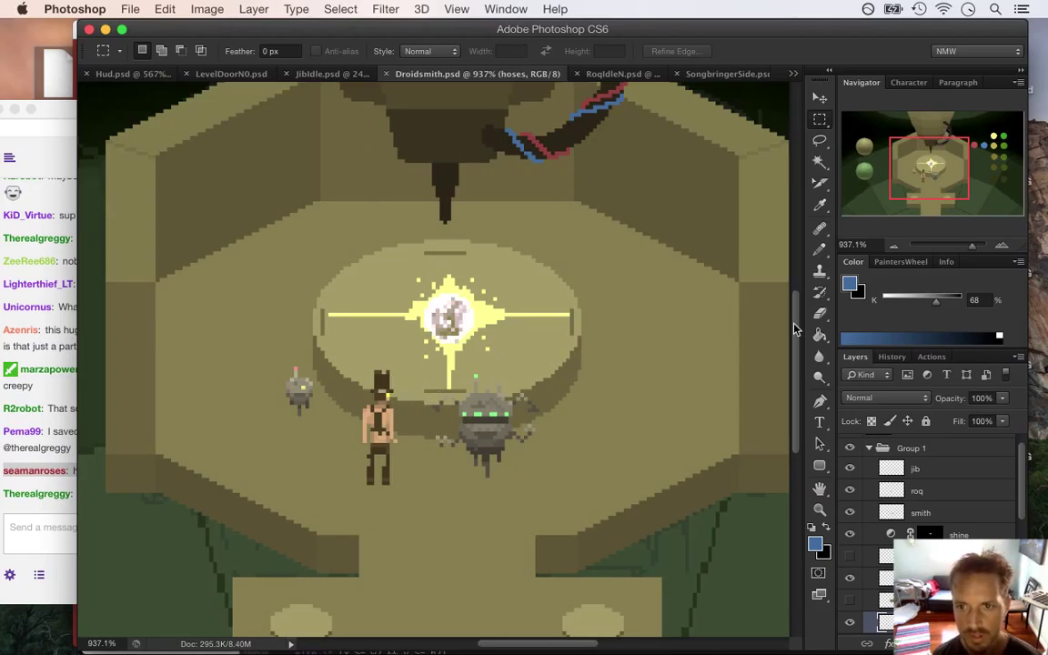
scroll(795, 328, down, 5)
drag(408, 494, 444, 499)
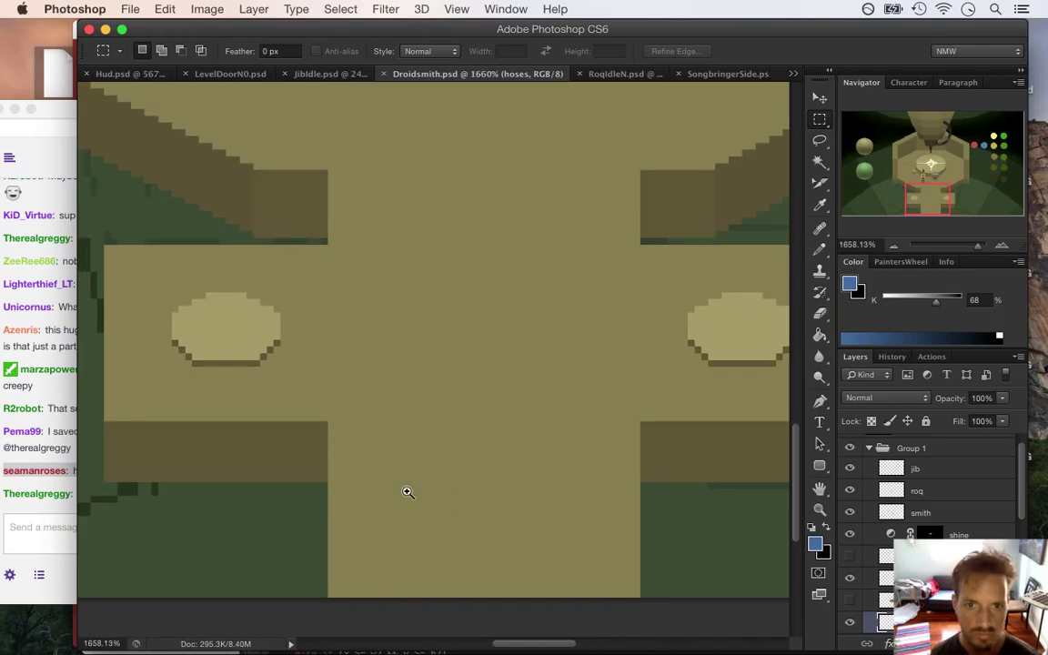
Step: Sample the walkway's tan, darken it slightly to #7e7749 and get the 1-pixel Pencil ready with that colour
alt+click(416, 466)
mouse_move(416, 466)
mouse_down()
mouse_move(372, 473)
mouse_move(429, 473)
mouse_move(430, 459)
mouse_up()
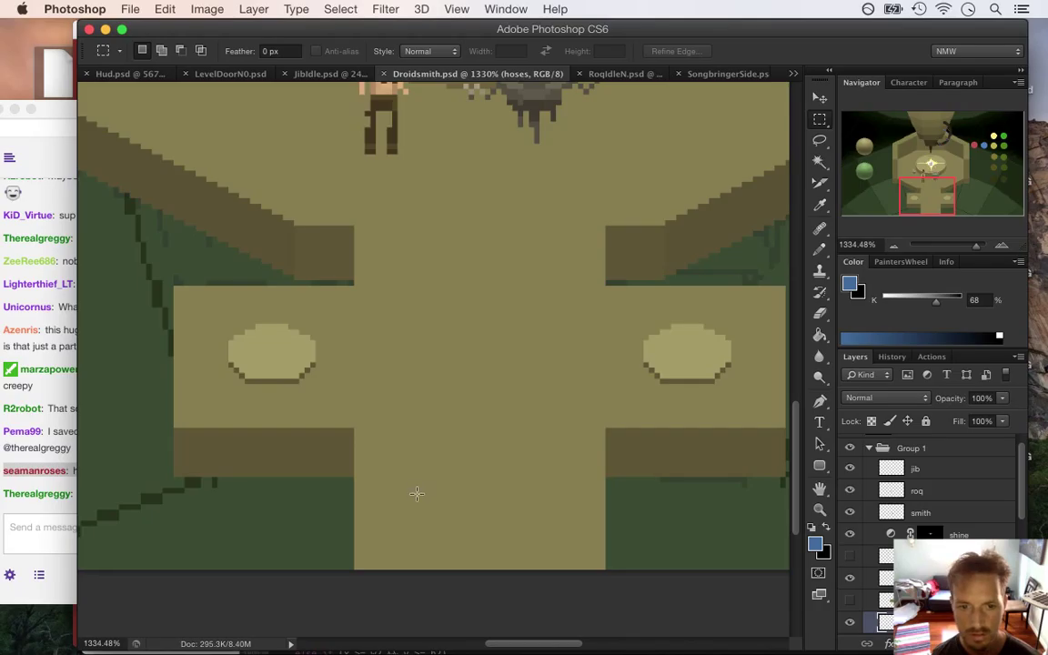
key(i)
click(388, 467)
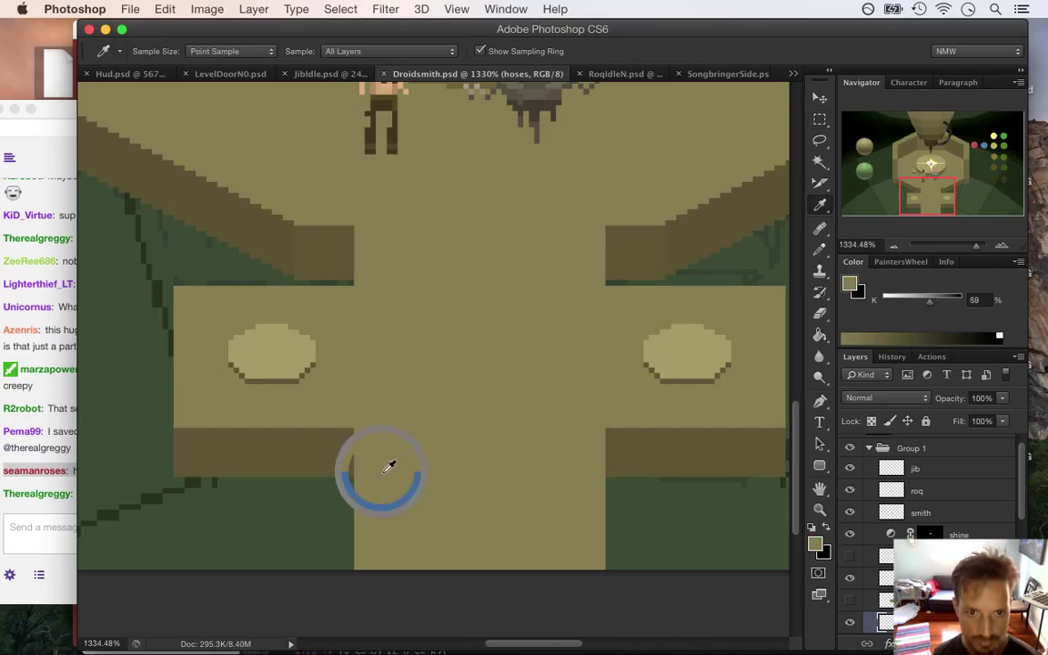
click(815, 544)
drag(830, 340, 827, 336)
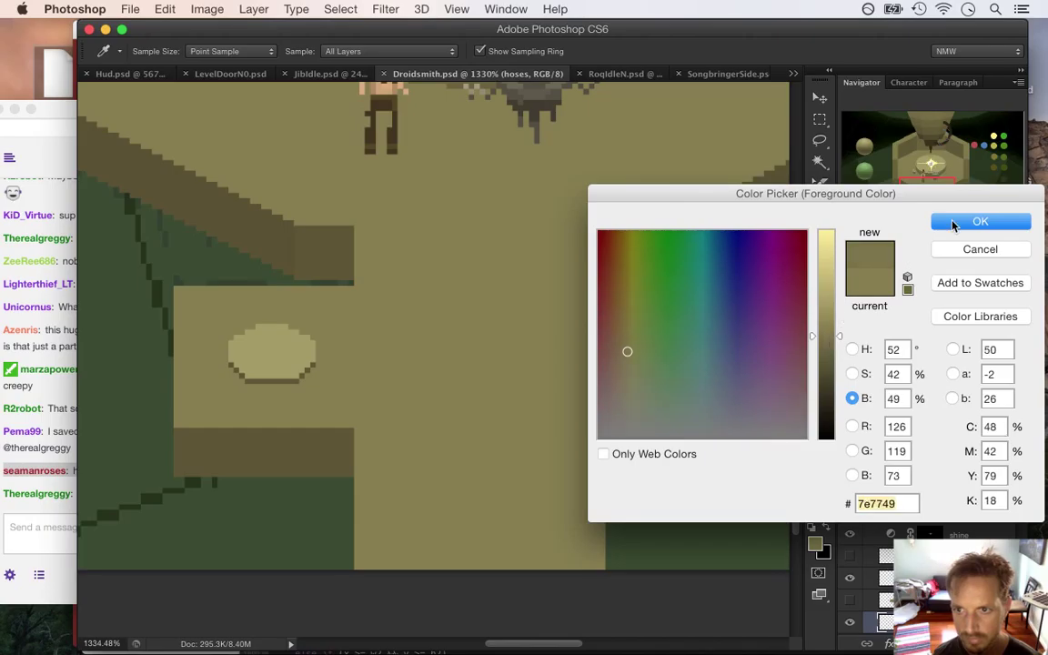
click(954, 223)
key(b)
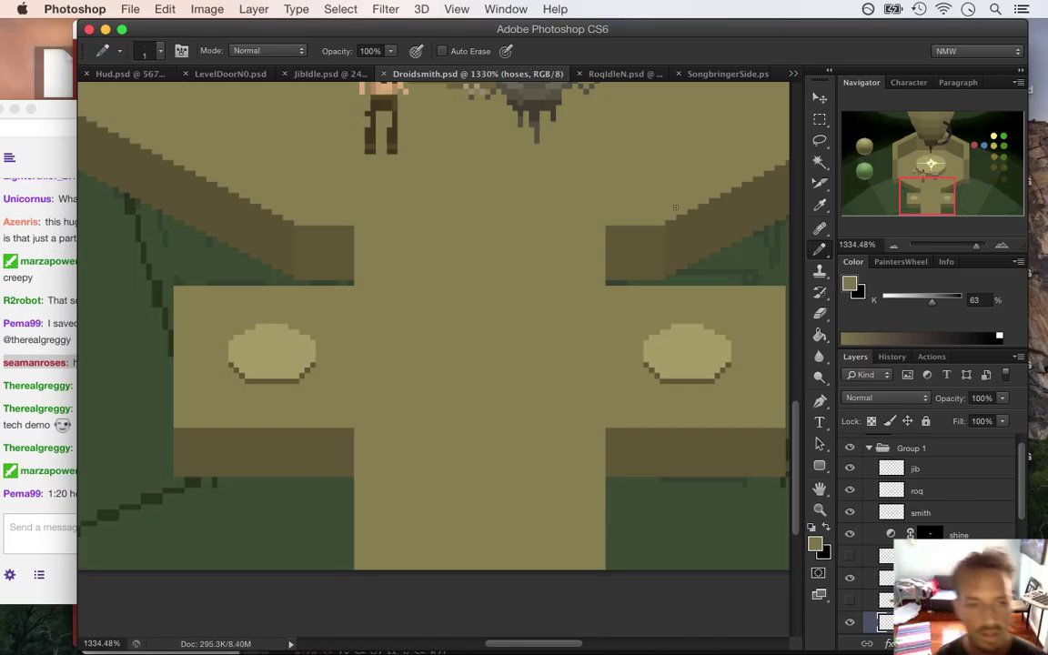
Step: Read the chat messages about trying the tech demo and return to the Droidsmith scene
click(55, 480)
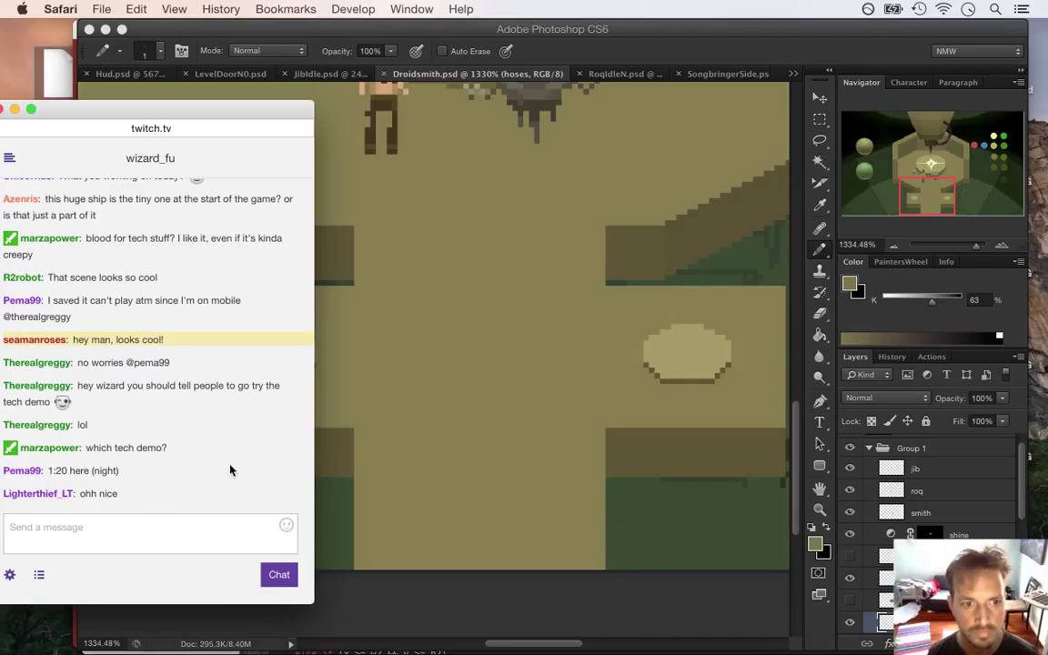
scroll(292, 367, down, 1)
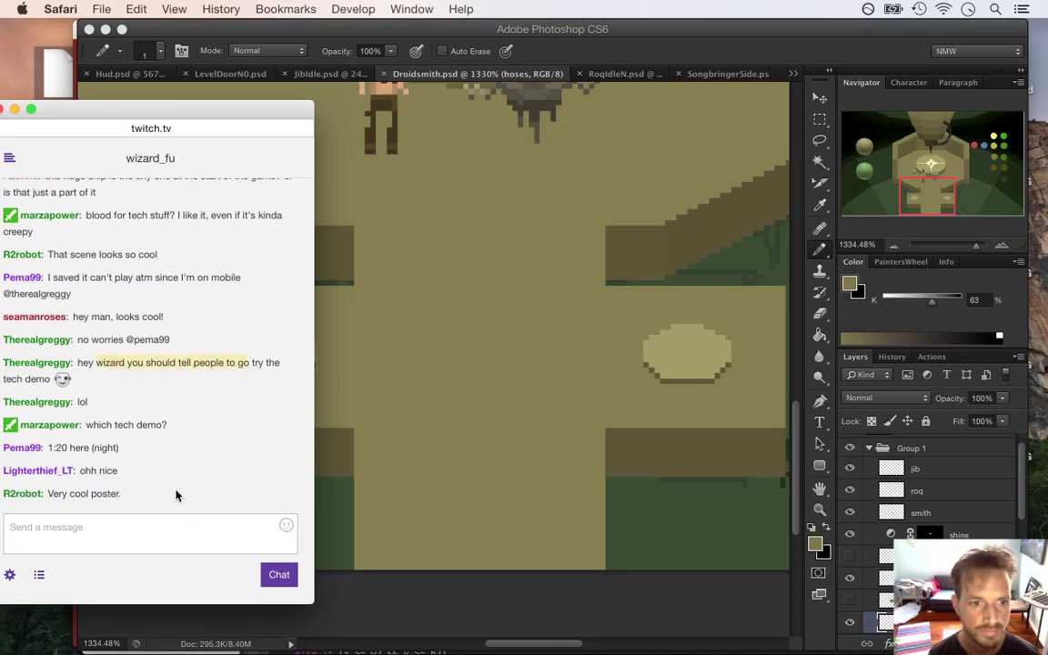
click(669, 47)
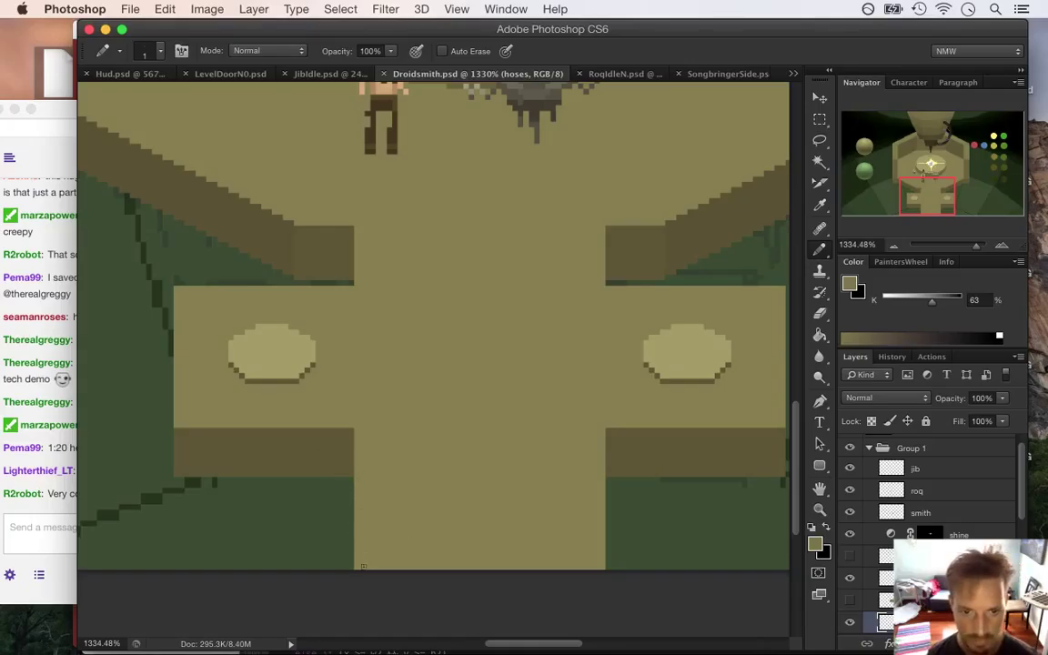
Step: Draw a thin, slightly darker inset line up the lower walkway's left edge and around the platform arm holding the left oval pad
click(337, 506)
key(super+z)
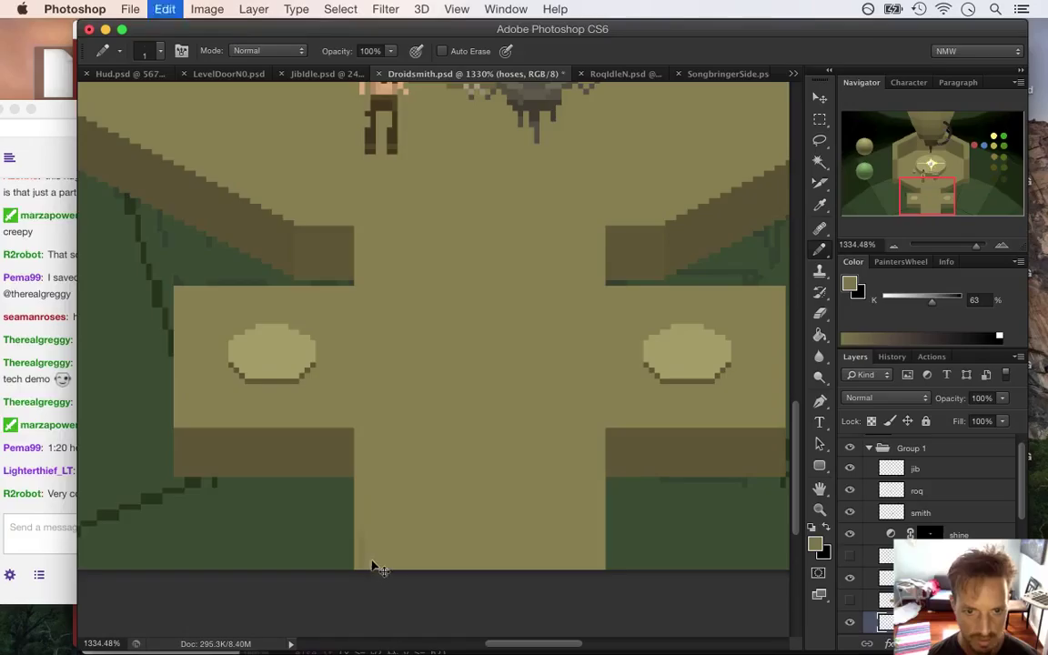
drag(366, 566, 364, 424)
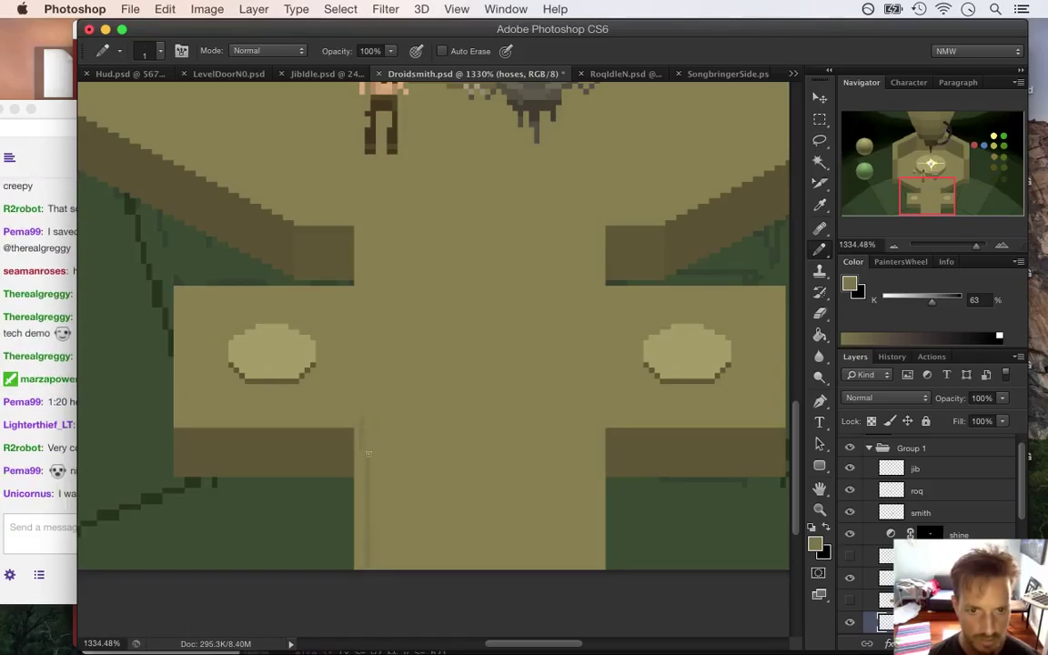
alt+click(367, 450)
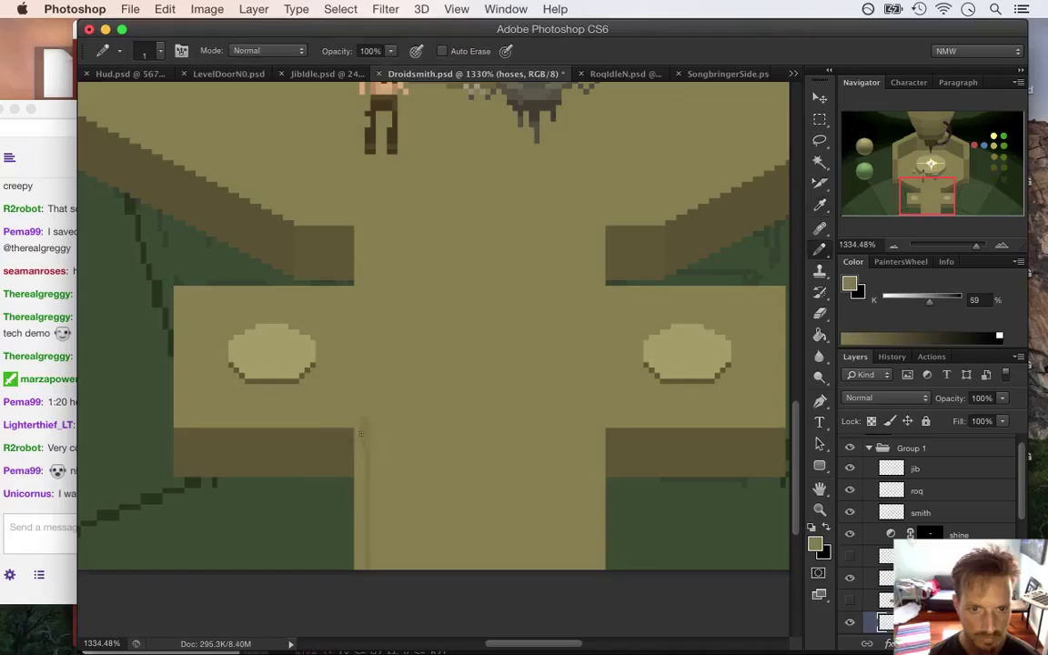
alt+click(366, 410)
drag(345, 413, 291, 411)
mouse_move(227, 417)
mouse_down()
mouse_move(187, 416)
mouse_move(186, 393)
mouse_move(218, 405)
mouse_move(187, 411)
mouse_move(188, 298)
mouse_up()
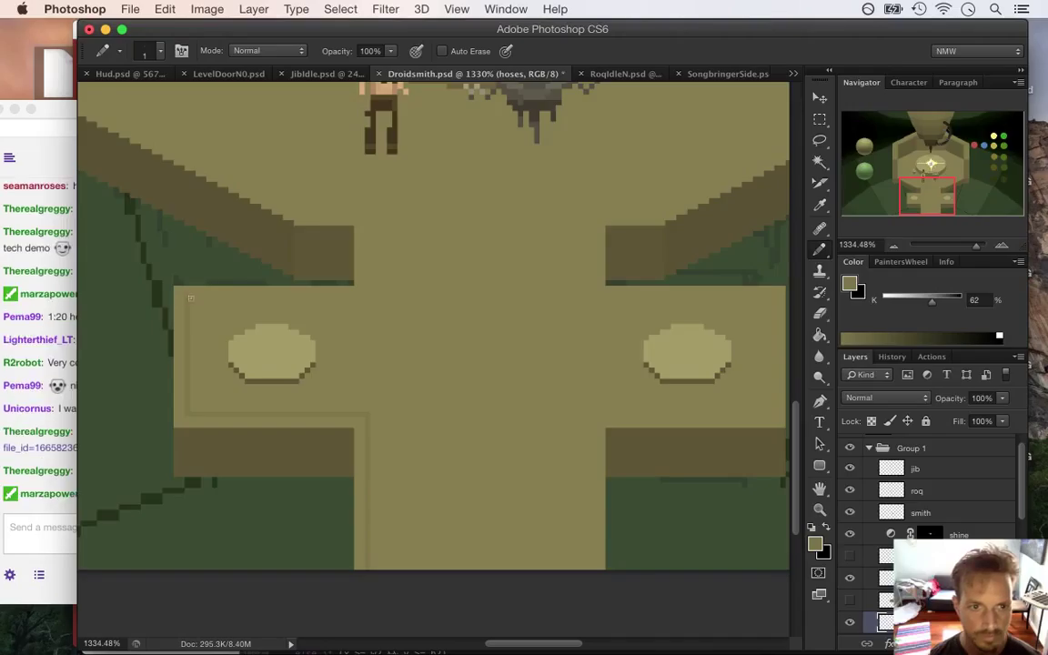
mouse_move(188, 296)
mouse_down()
mouse_move(236, 298)
mouse_move(192, 299)
mouse_up()
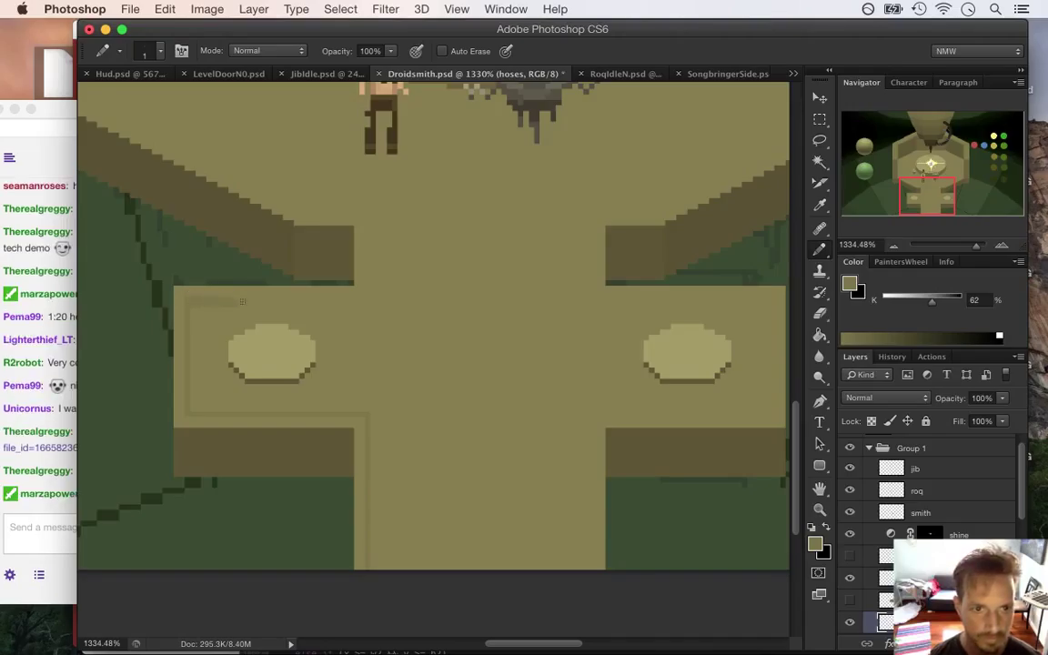
alt+click(223, 304)
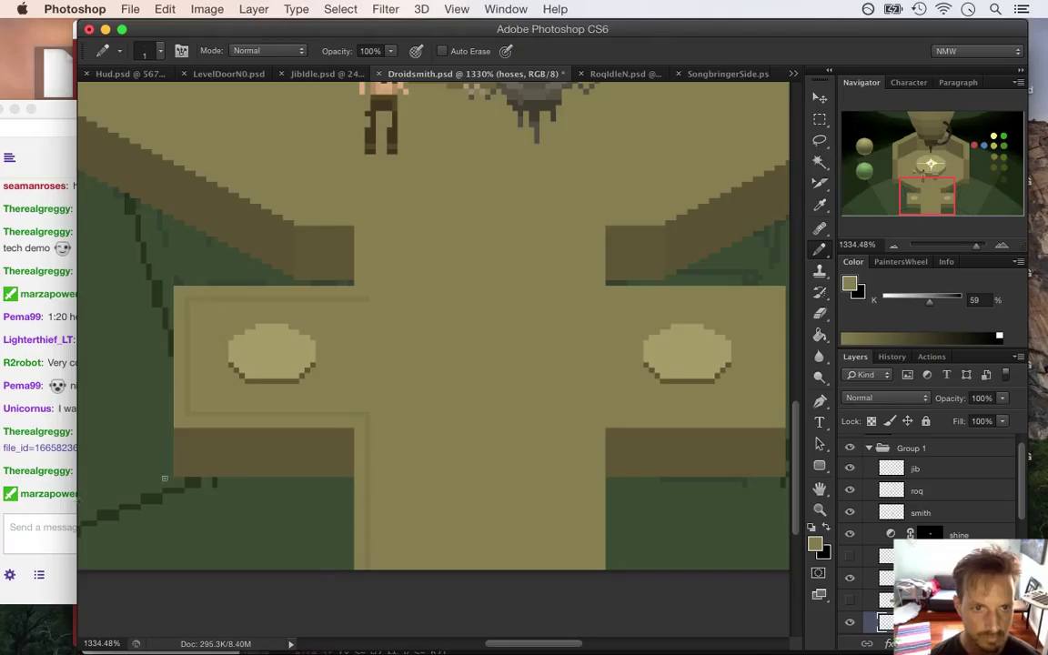
Step: Read the chat messages about the poster, the tech demo link and purchasing Songbringer, and return to the Droidsmith scene
click(73, 462)
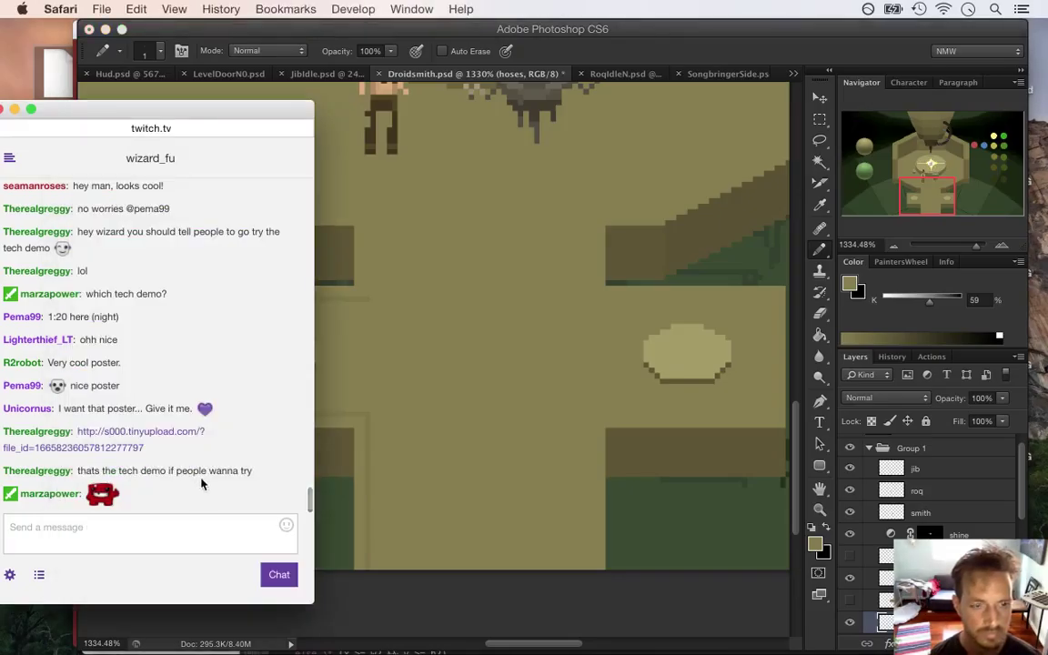
drag(64, 385, 192, 385)
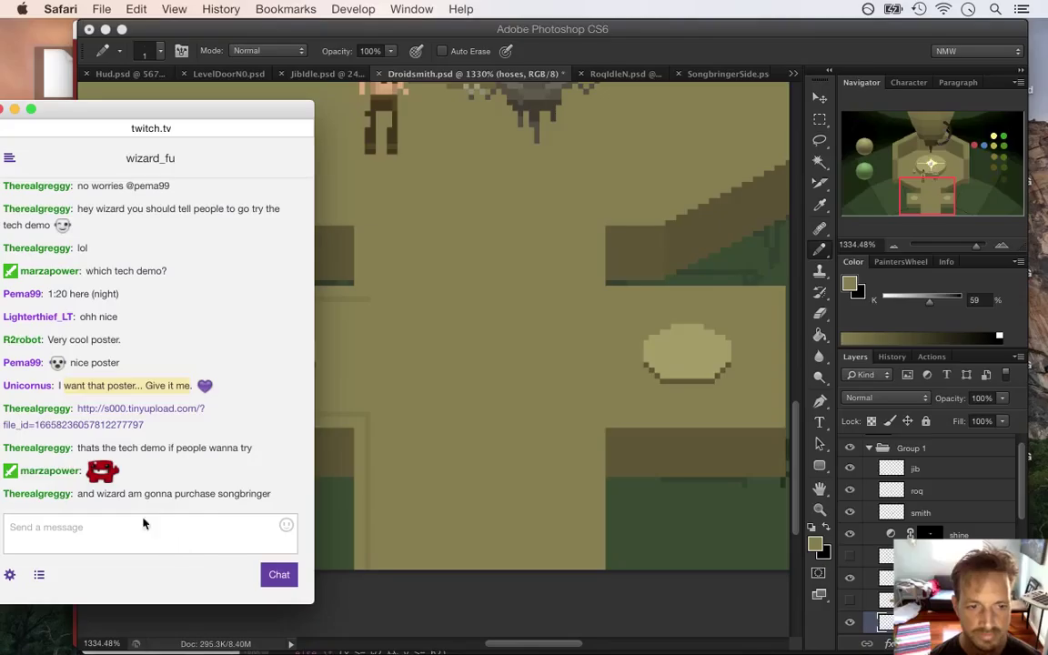
drag(145, 494, 233, 499)
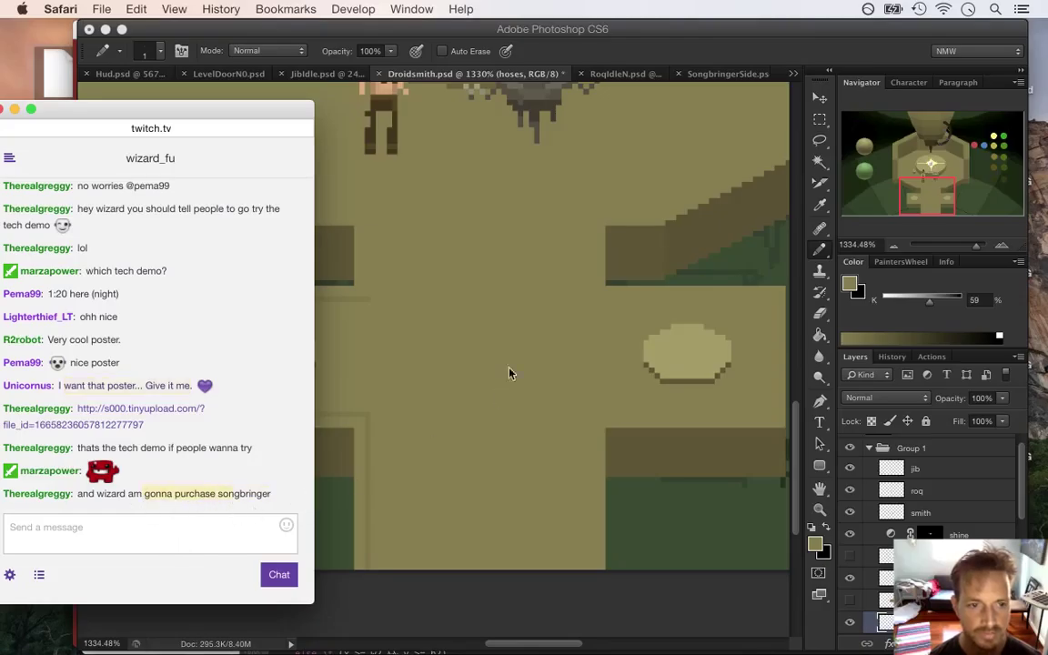
click(702, 88)
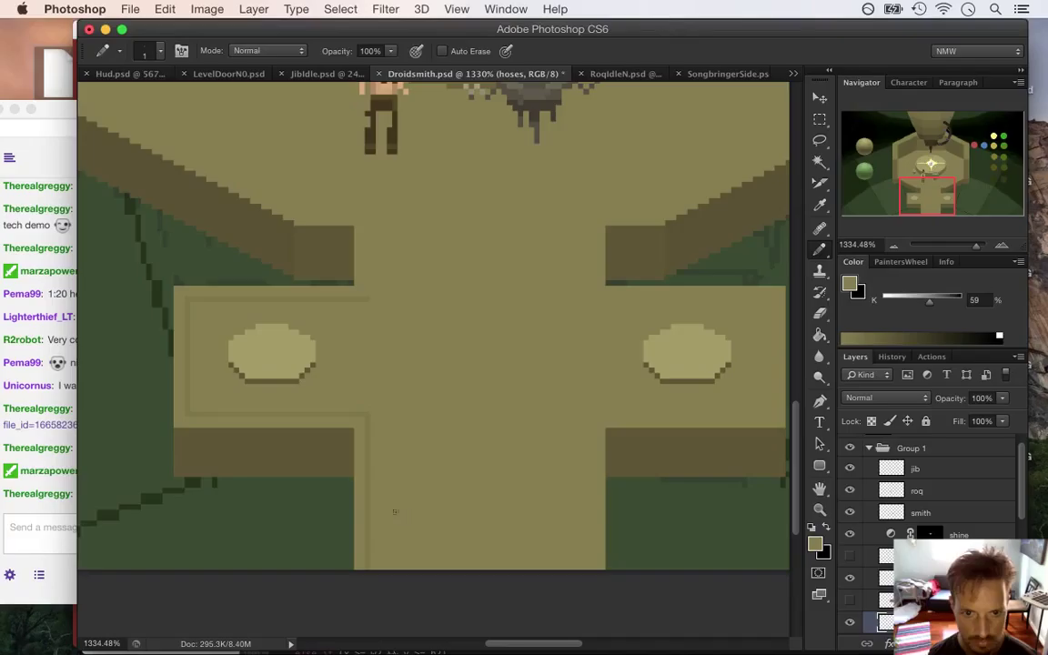
Step: Select the area around the new inset lines on the walkway's left half and place its hoses-layer pixels on a new layer
alt+click(375, 500)
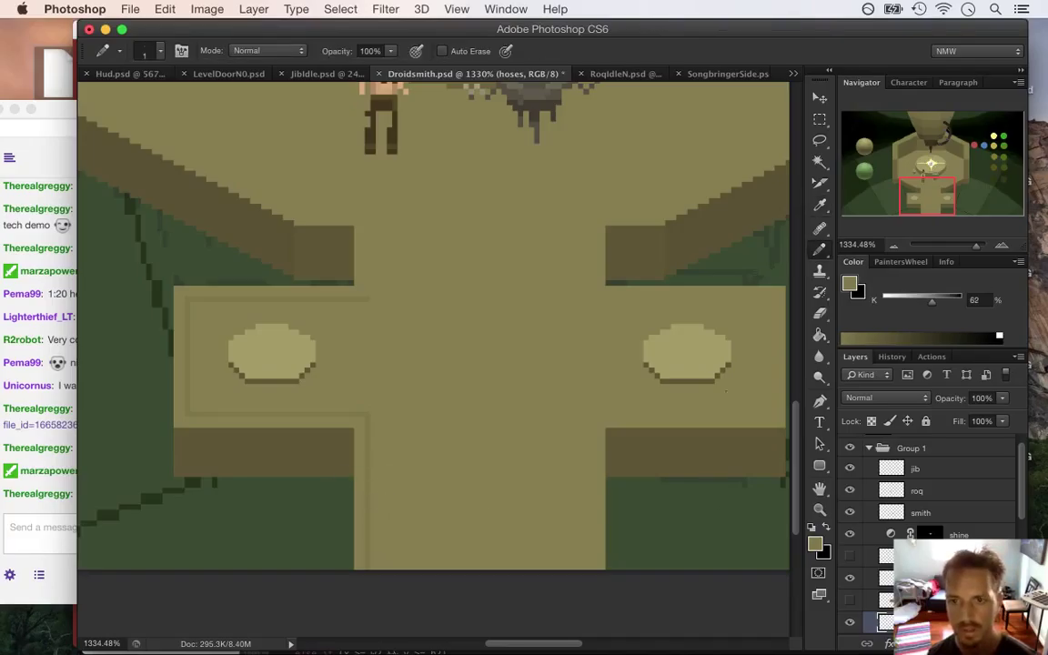
key(m)
drag(403, 270, 161, 593)
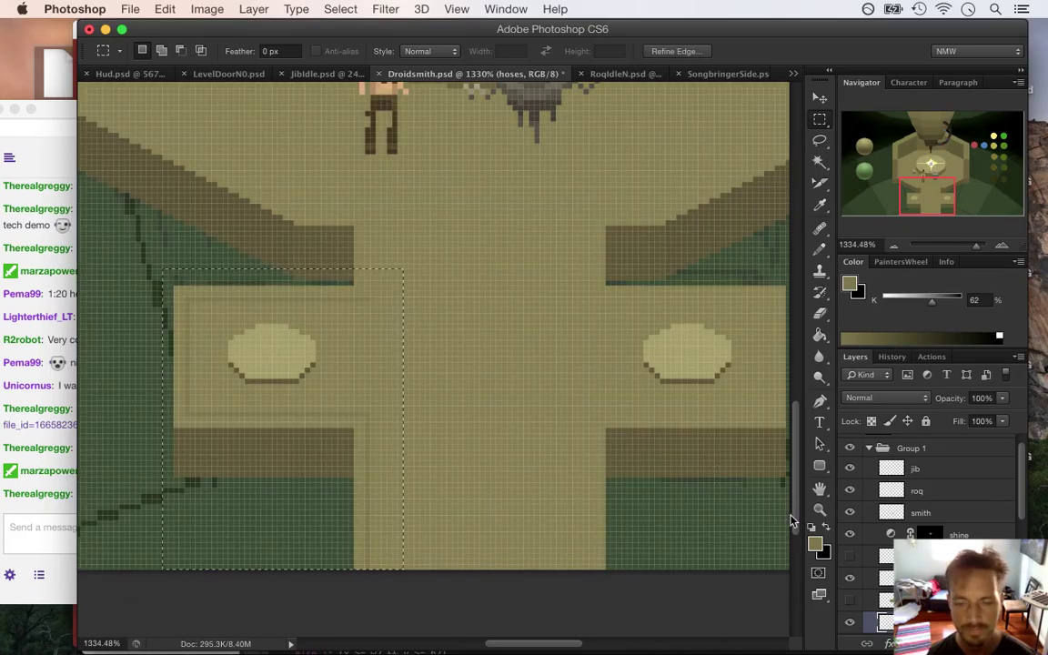
right_click(345, 390)
click(424, 468)
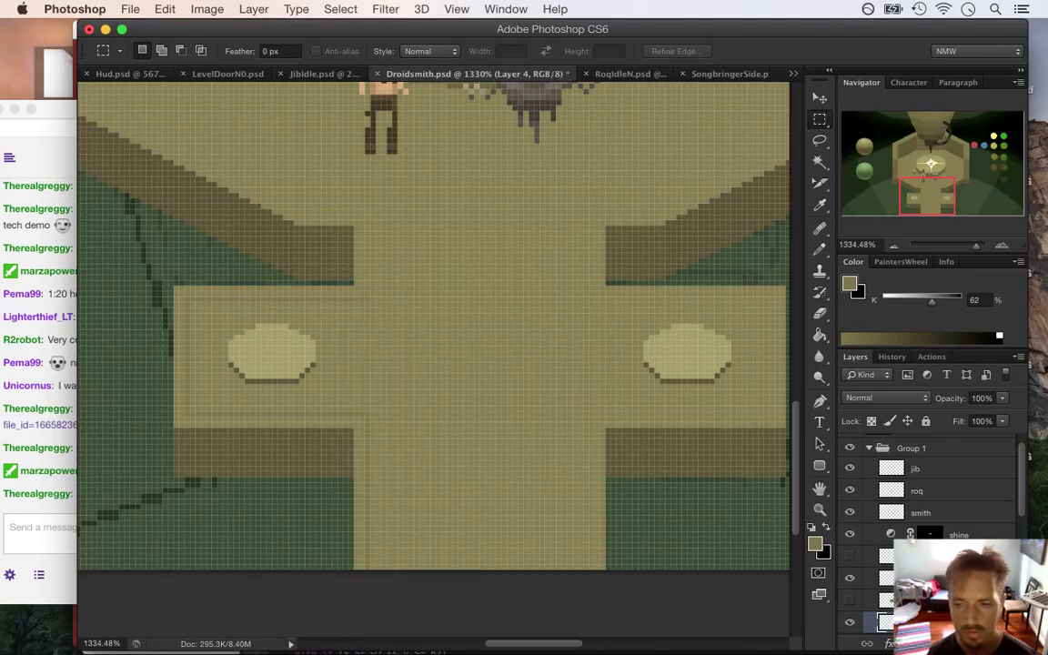
Step: Move the new inset-line layer down to just above the room layer, merge the two and hide the pixel grid overlay
scroll(1017, 503, down, 4)
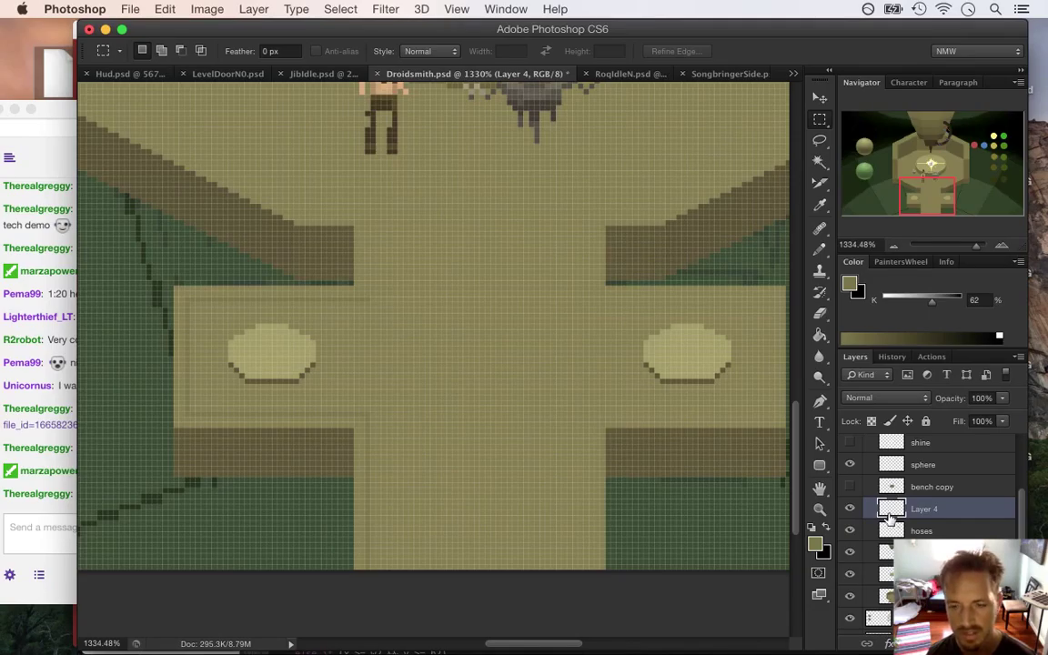
drag(891, 516, 890, 571)
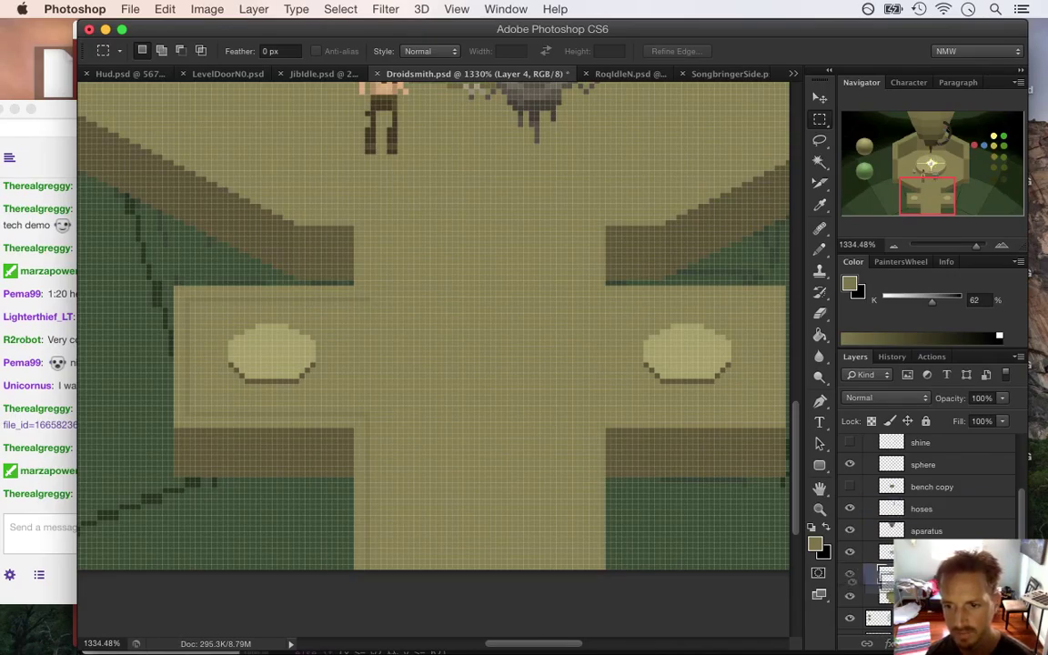
shift+click(956, 596)
right_click(956, 596)
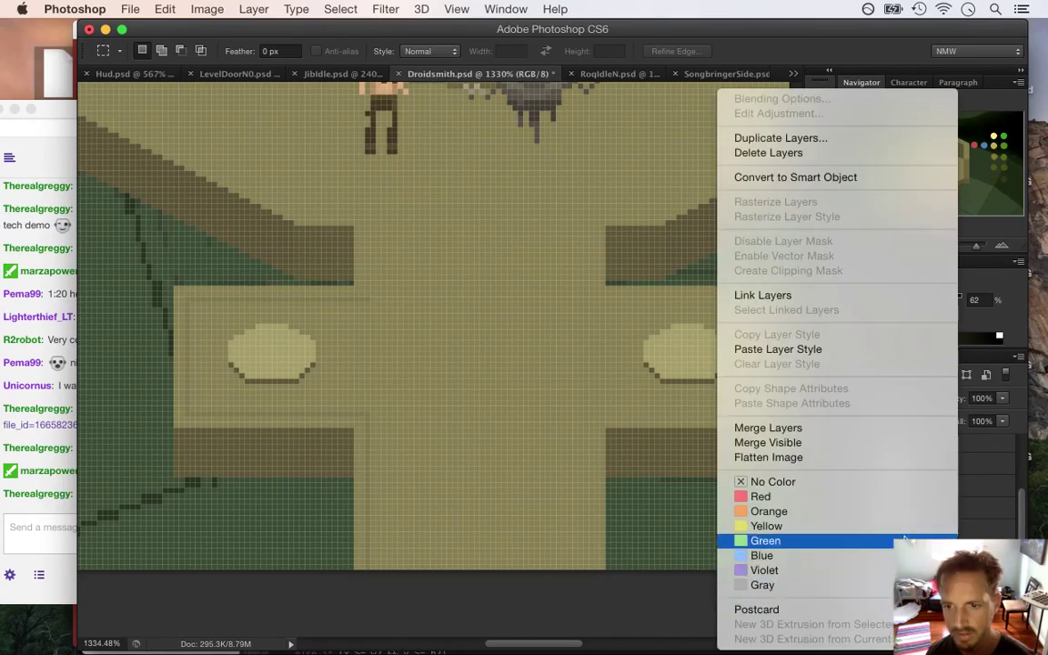
click(845, 429)
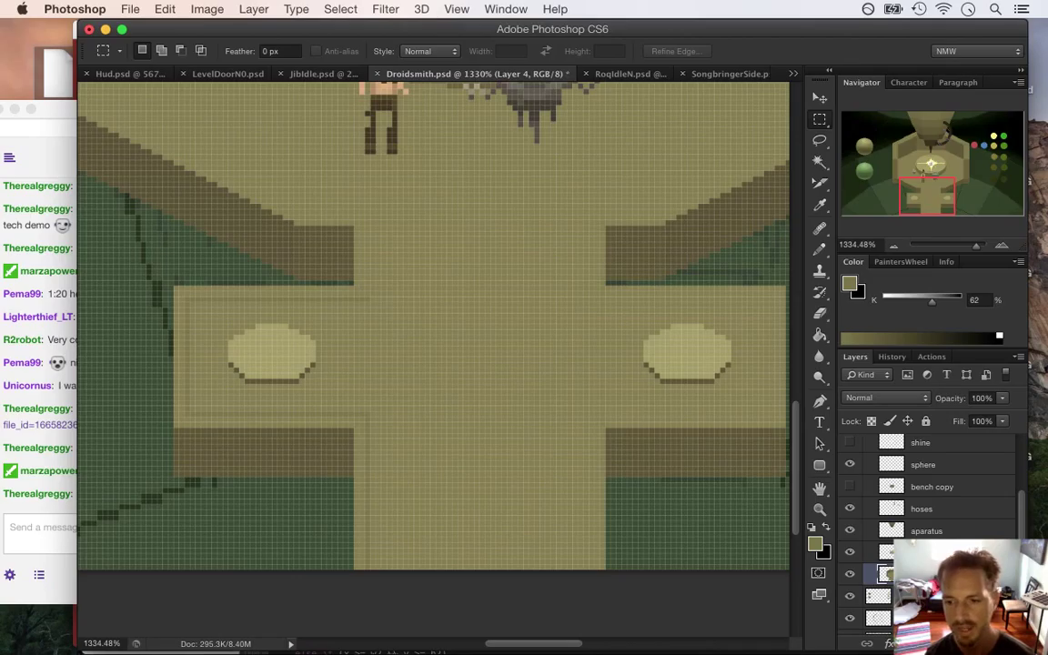
key(Return)
key(super+h)
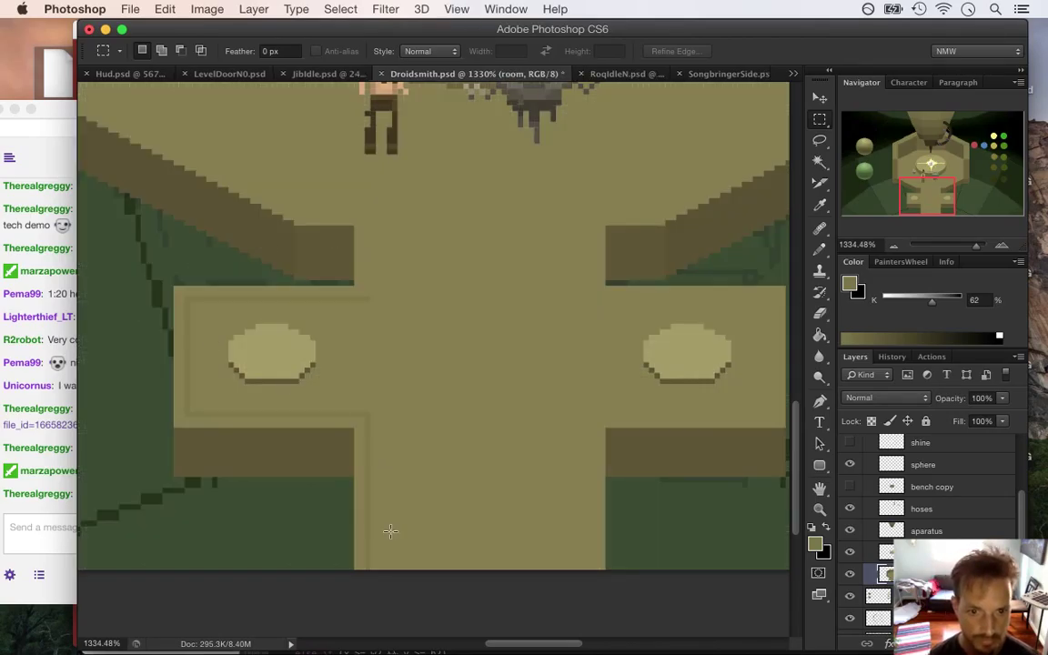
Step: Draw faint broken horizontal and vertical floor-panel seams across the lower walkway on the room layer, using the darker inset-line colour
key(i)
click(374, 502)
key(b)
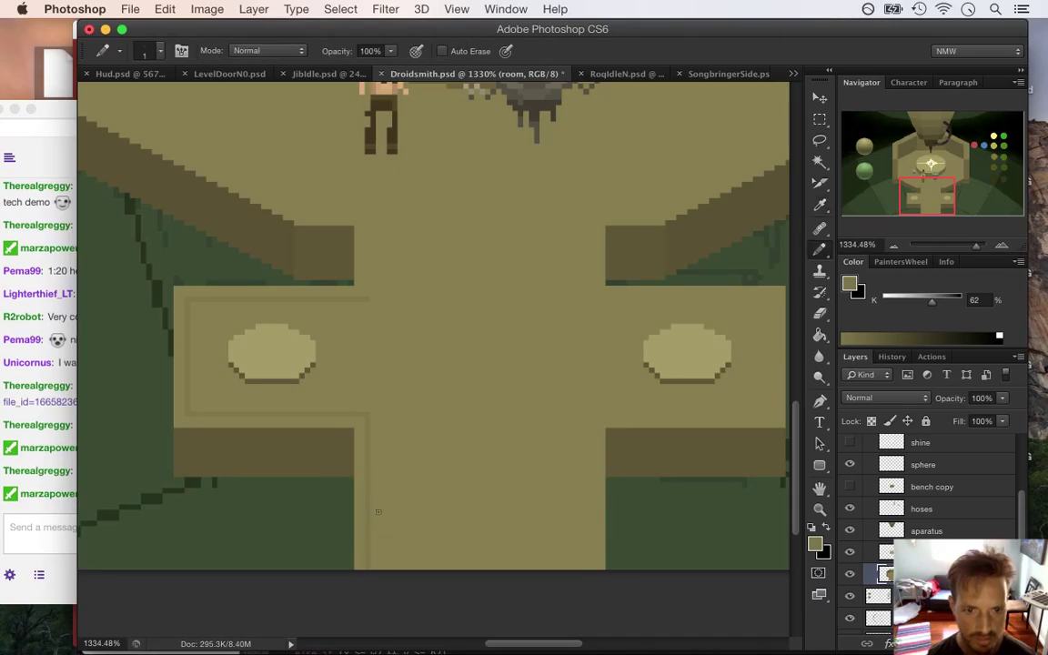
drag(433, 513, 551, 512)
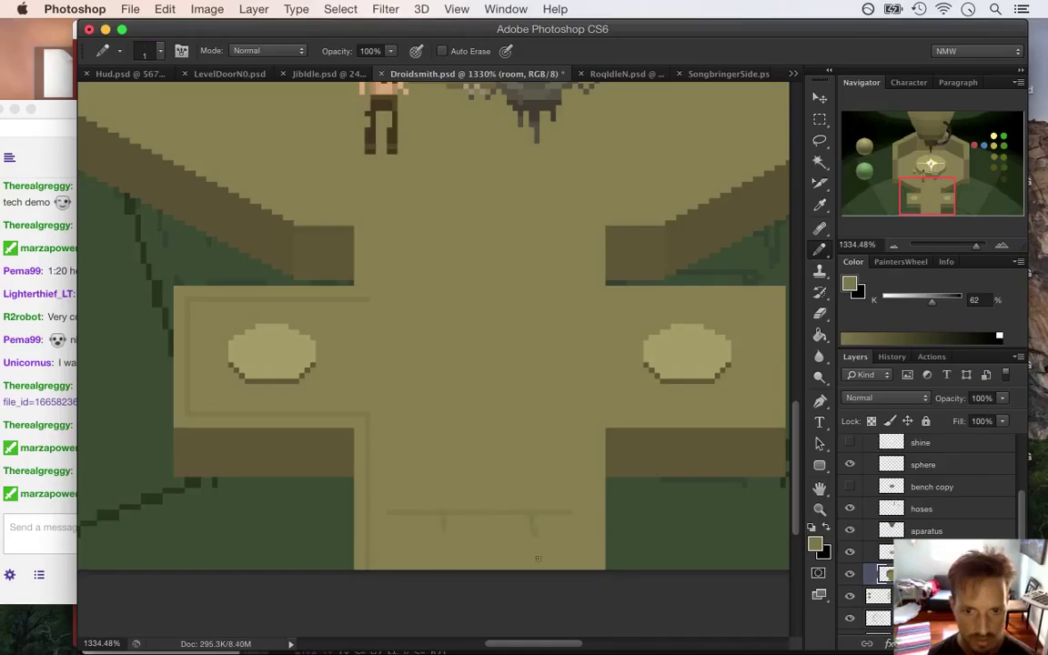
key(e)
key(b)
alt+click(542, 525)
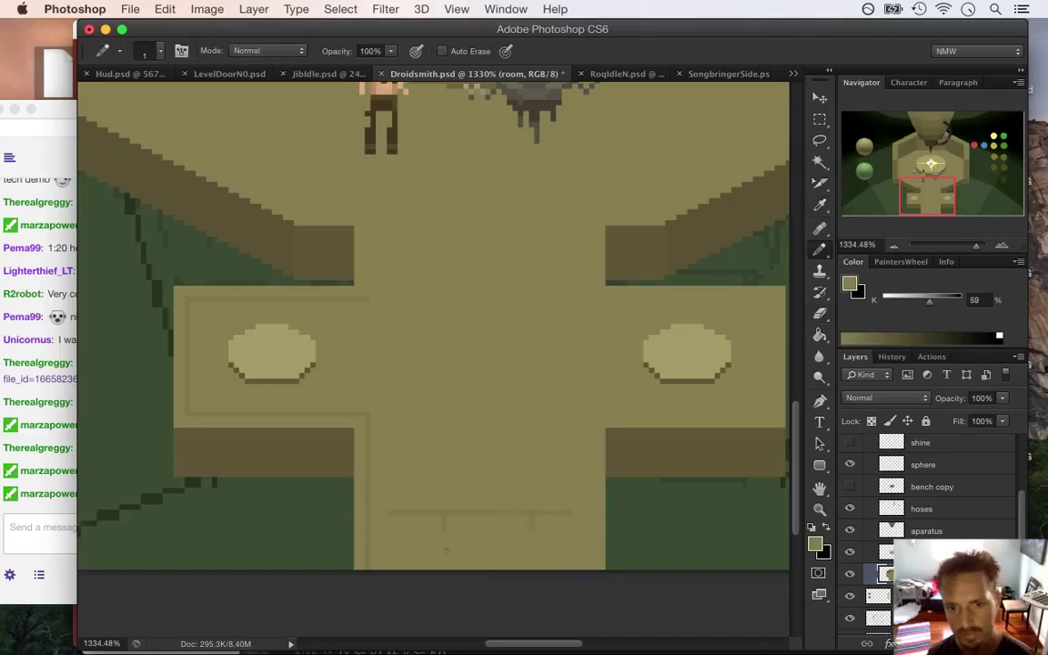
alt+click(444, 515)
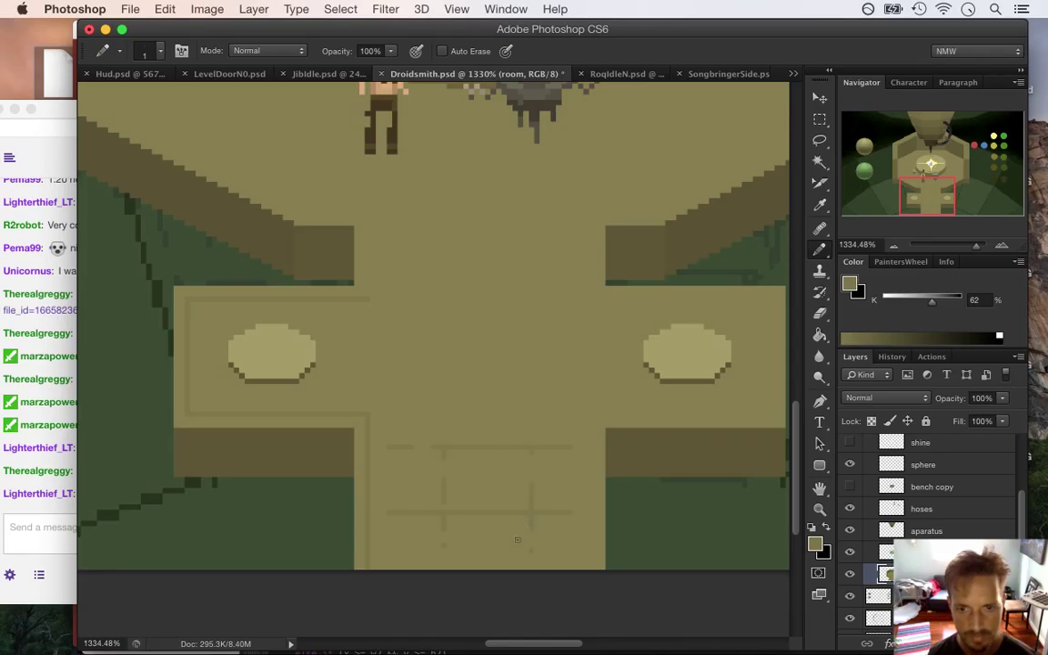
Step: Read the chat messages about cleaning up layers and matching the original colours, and view the whole Droidsmith scene
click(51, 451)
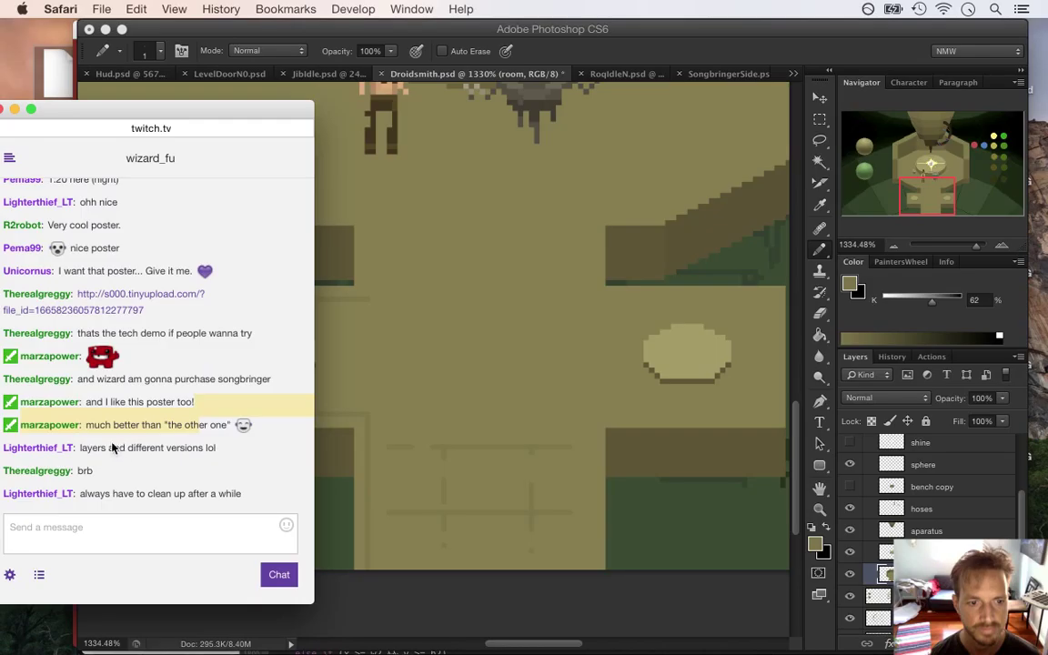
drag(112, 454, 245, 482)
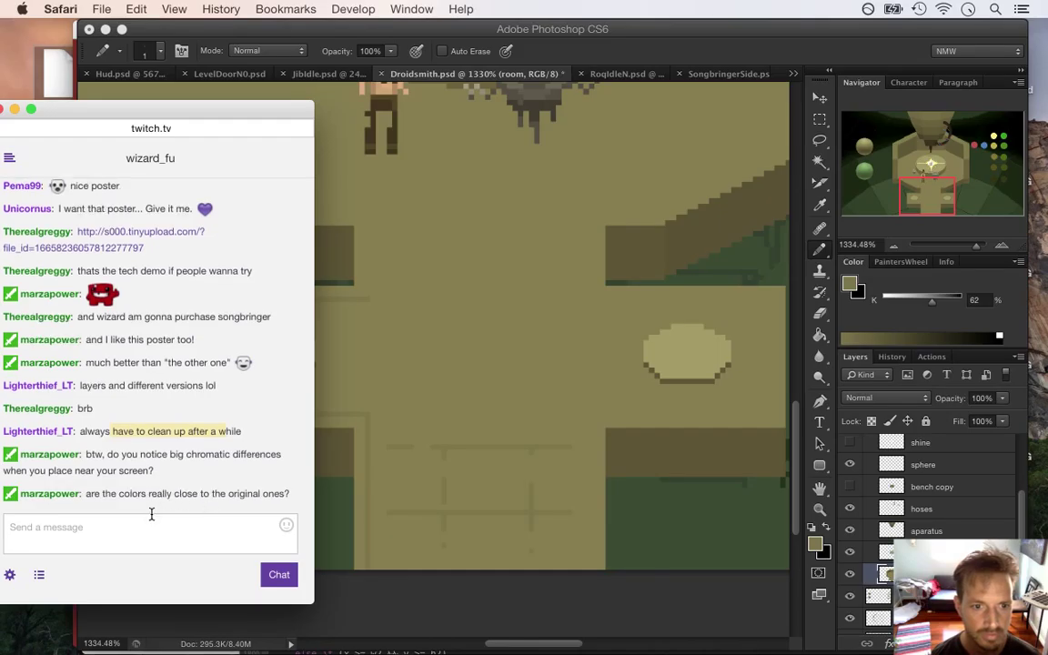
click(106, 453)
drag(106, 453, 163, 467)
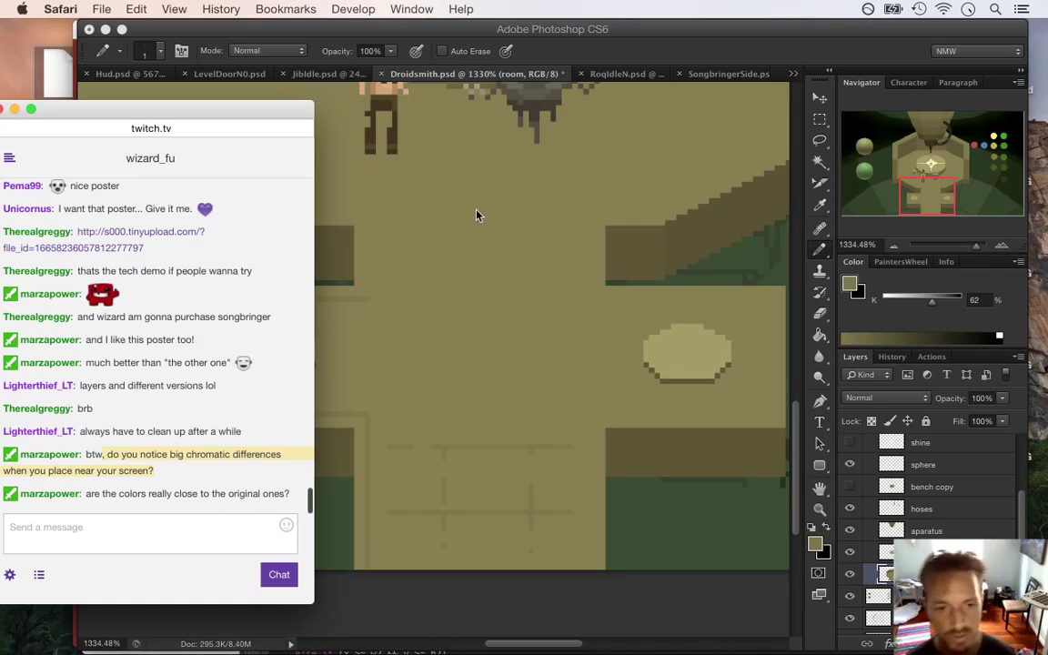
drag(116, 494, 208, 494)
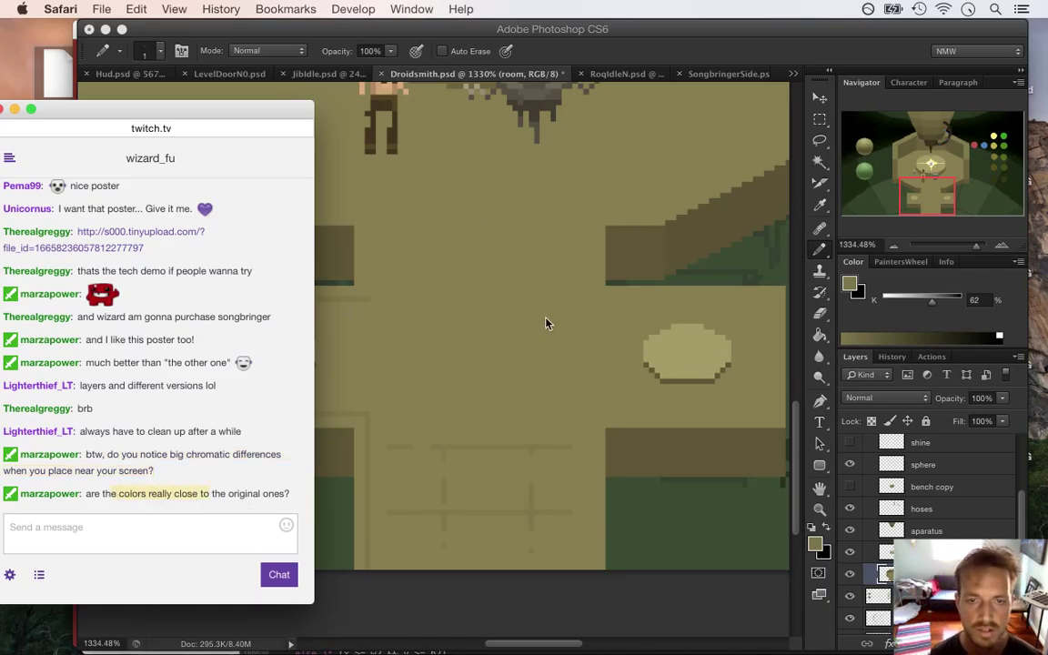
click(527, 53)
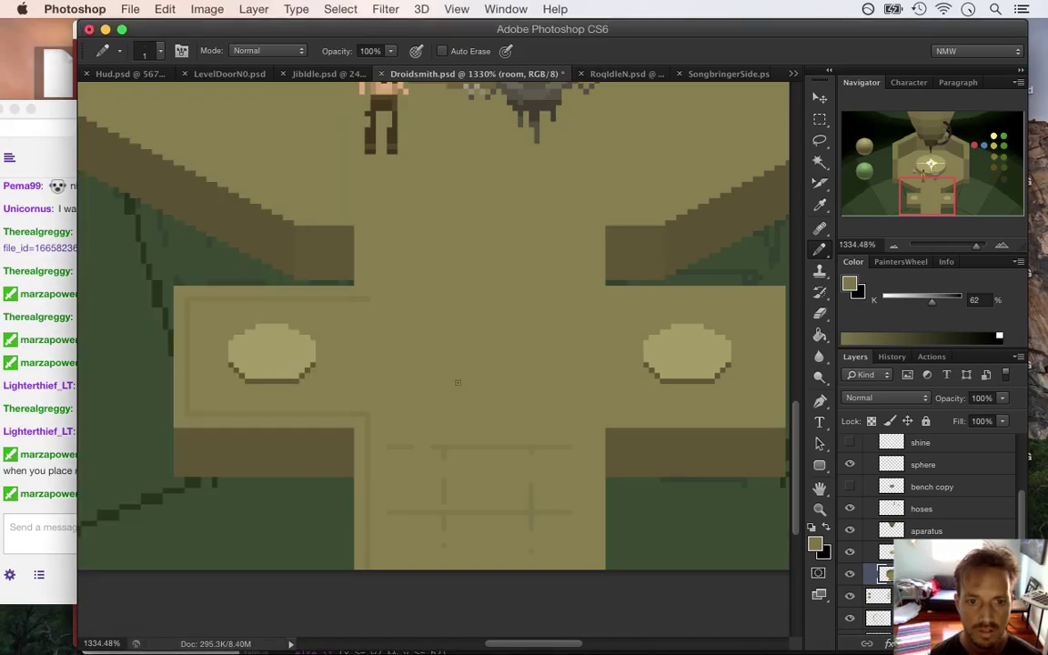
scroll(450, 398, down, 5)
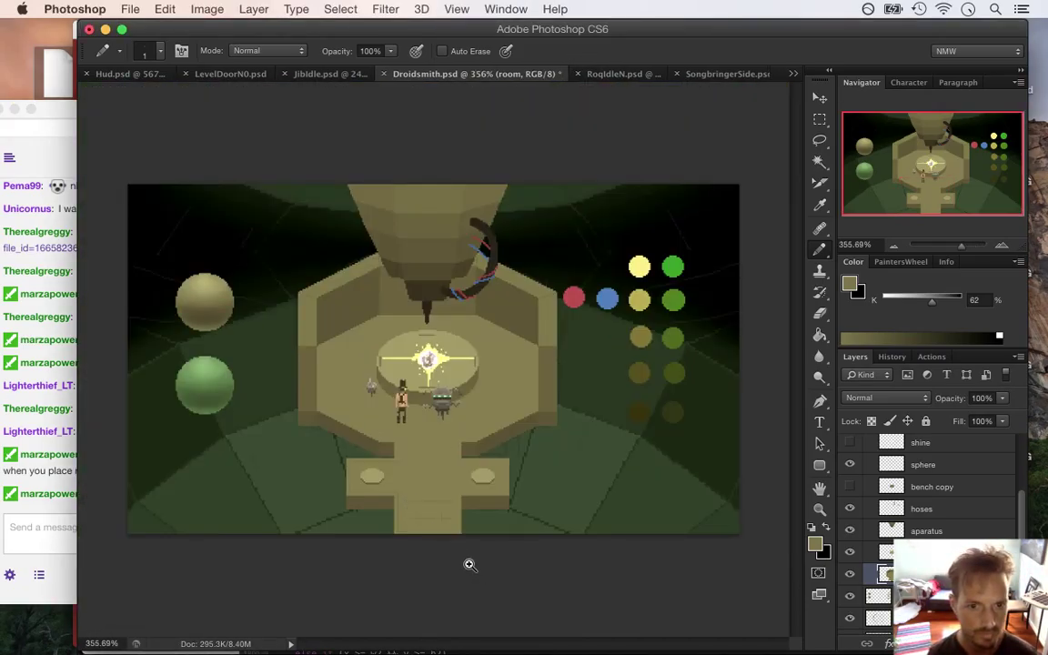
Step: Extend the vertical seams on the lower walkway upward and break the seams into dashes with sampled floor colours
drag(426, 496, 522, 494)
mouse_move(795, 438)
mouse_down()
mouse_move(800, 466)
mouse_move(796, 445)
mouse_up()
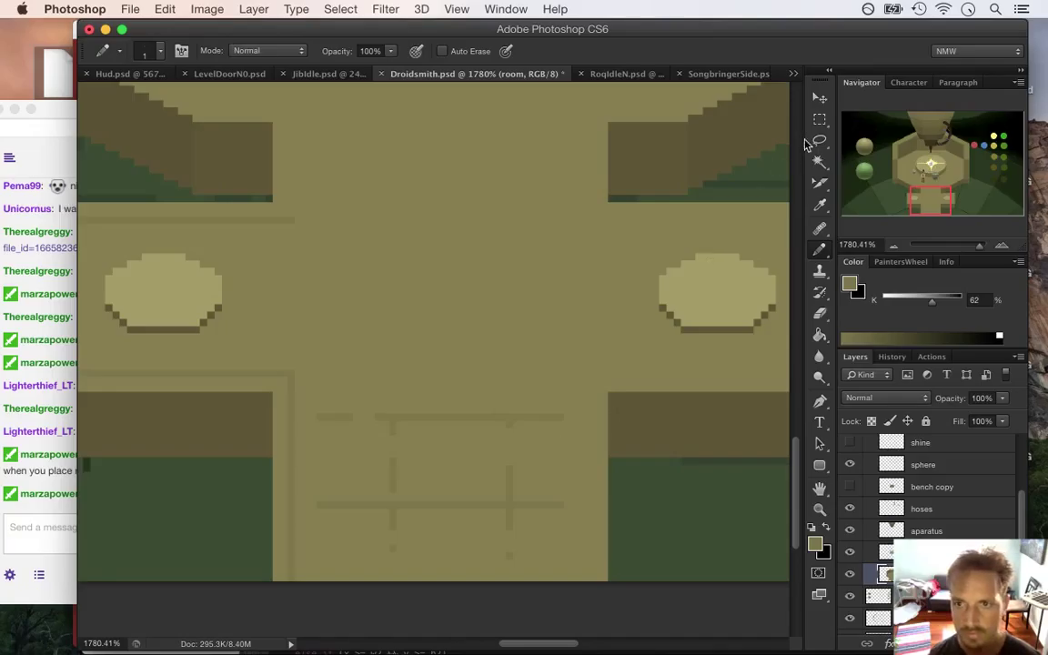
key(m)
key(b)
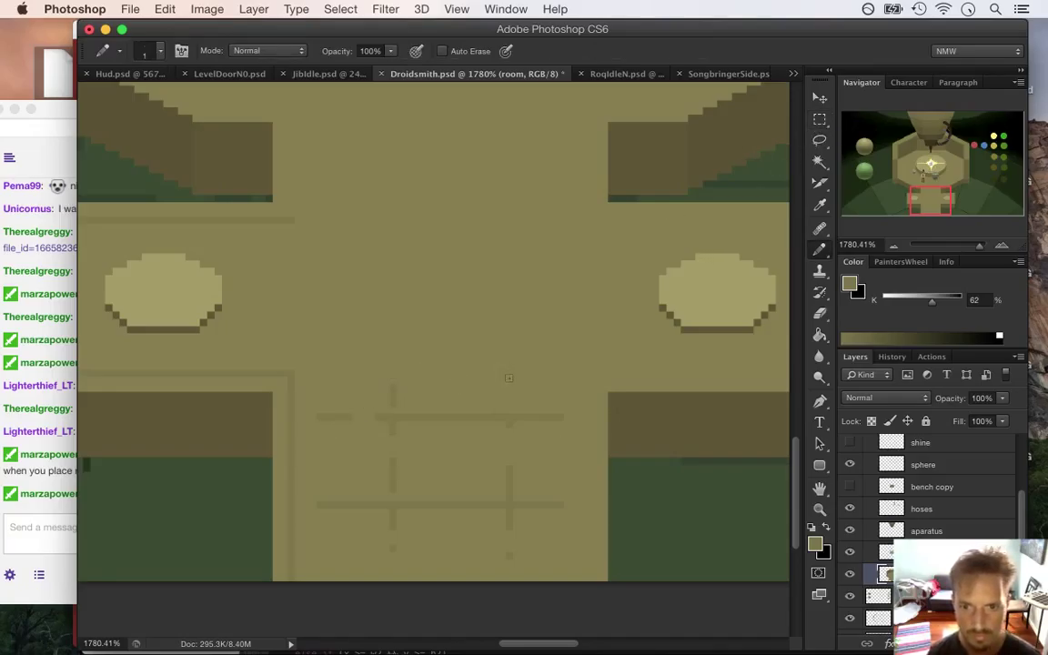
alt+click(446, 431)
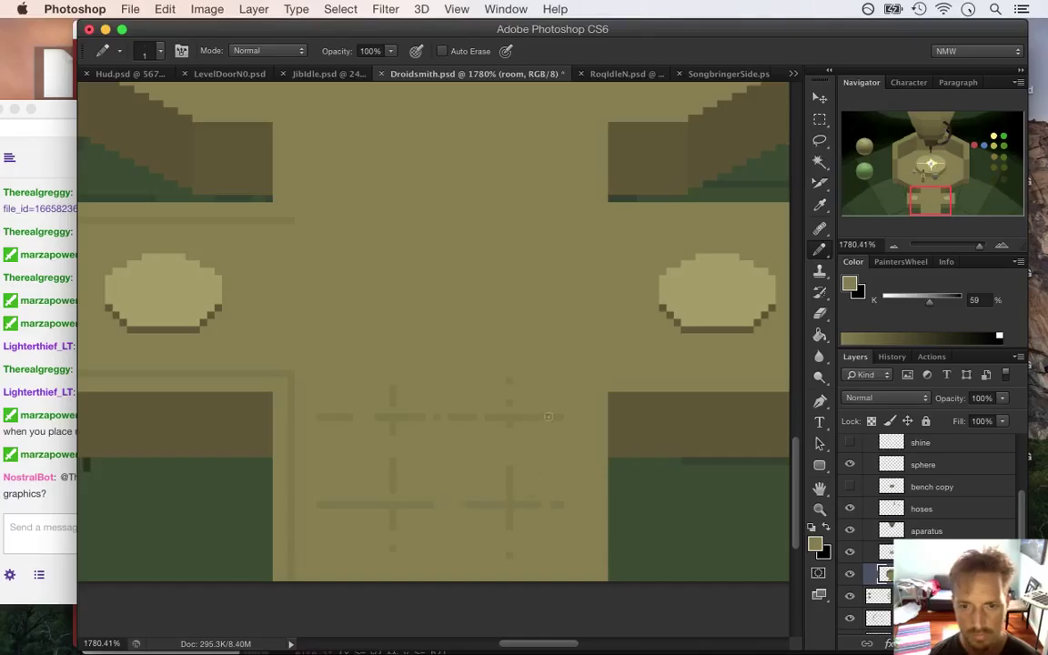
click(40, 455)
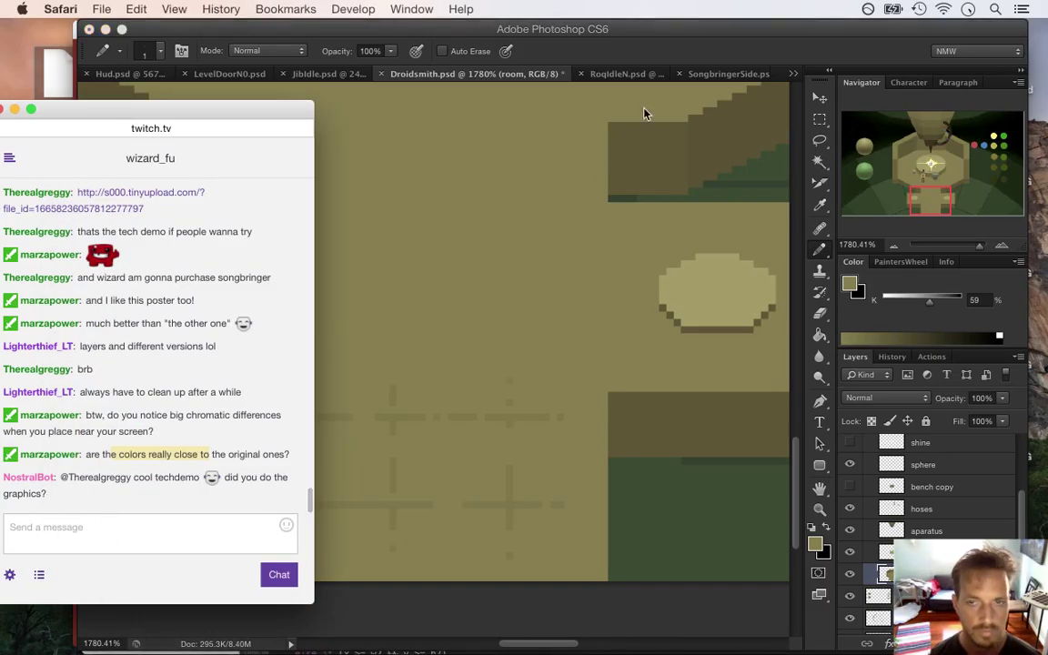
click(603, 60)
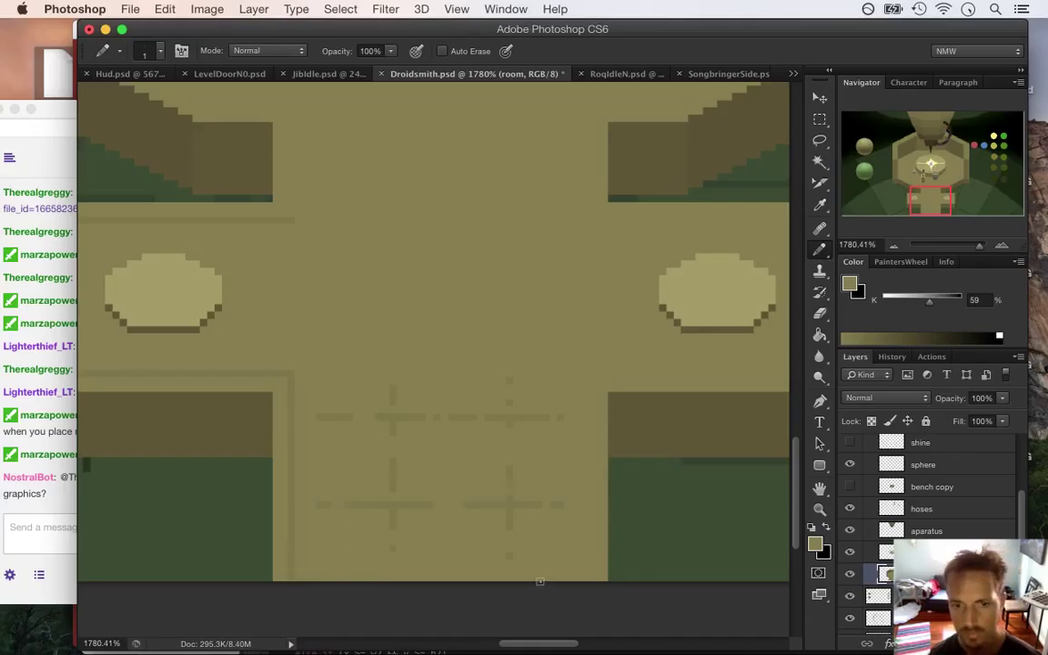
drag(433, 461, 402, 465)
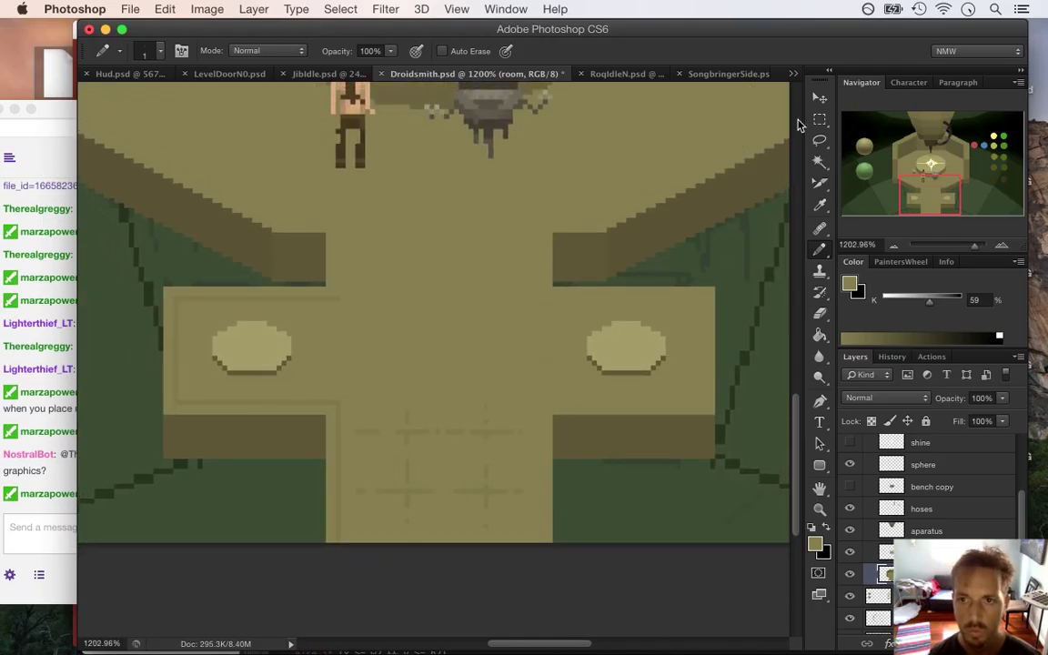
Step: Switch to the Twitch chat, read the newest messages, and return to the Droidsmith scene in Photoshop
click(819, 119)
click(42, 427)
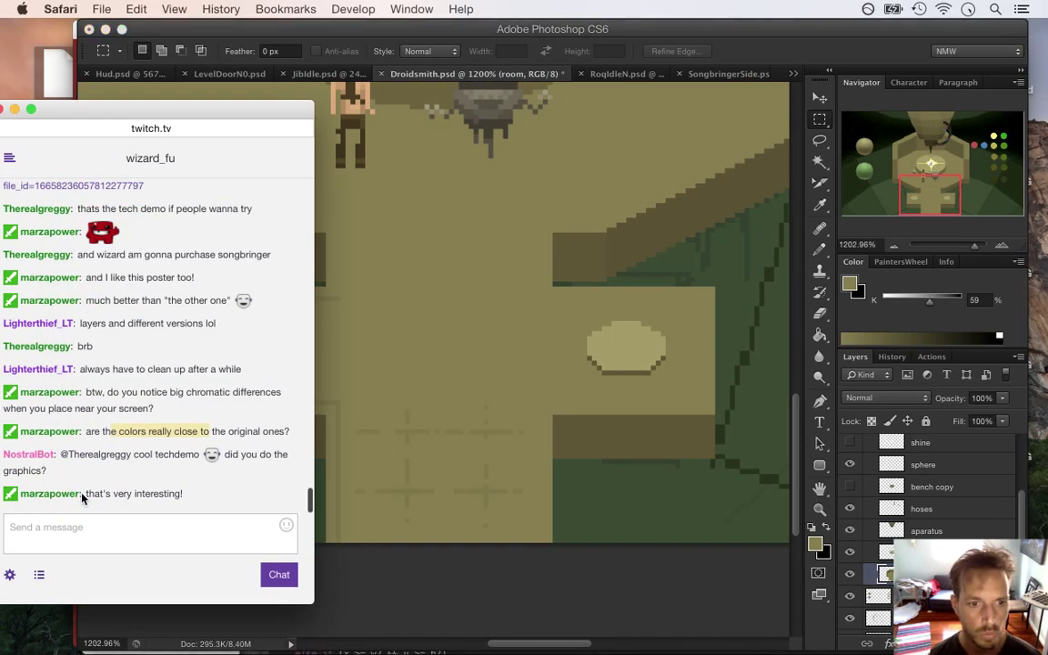
click(606, 42)
click(42, 424)
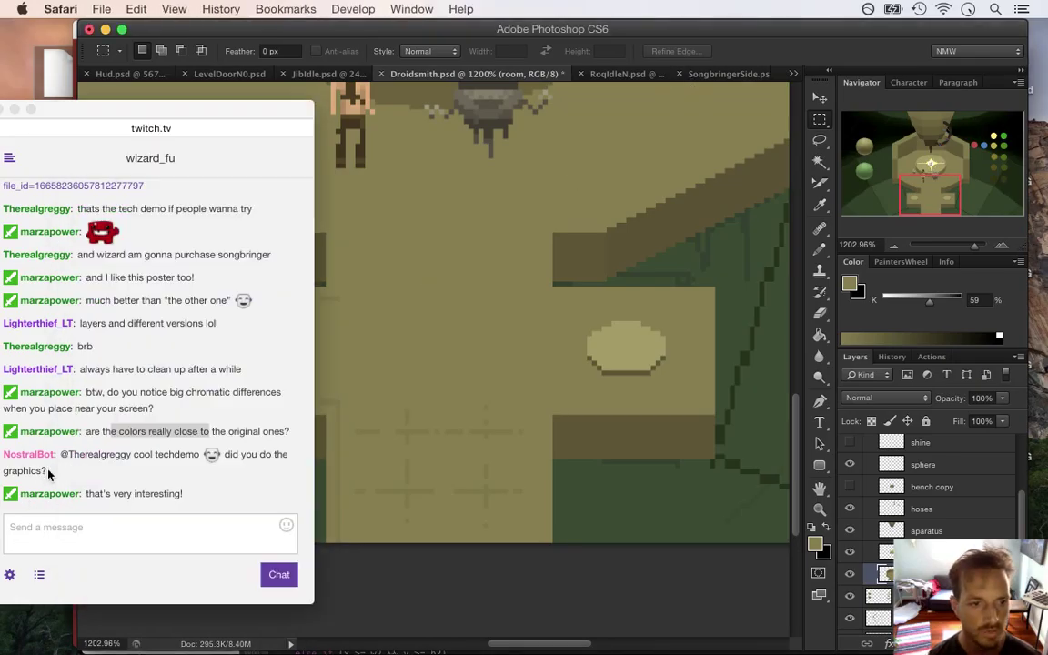
click(106, 496)
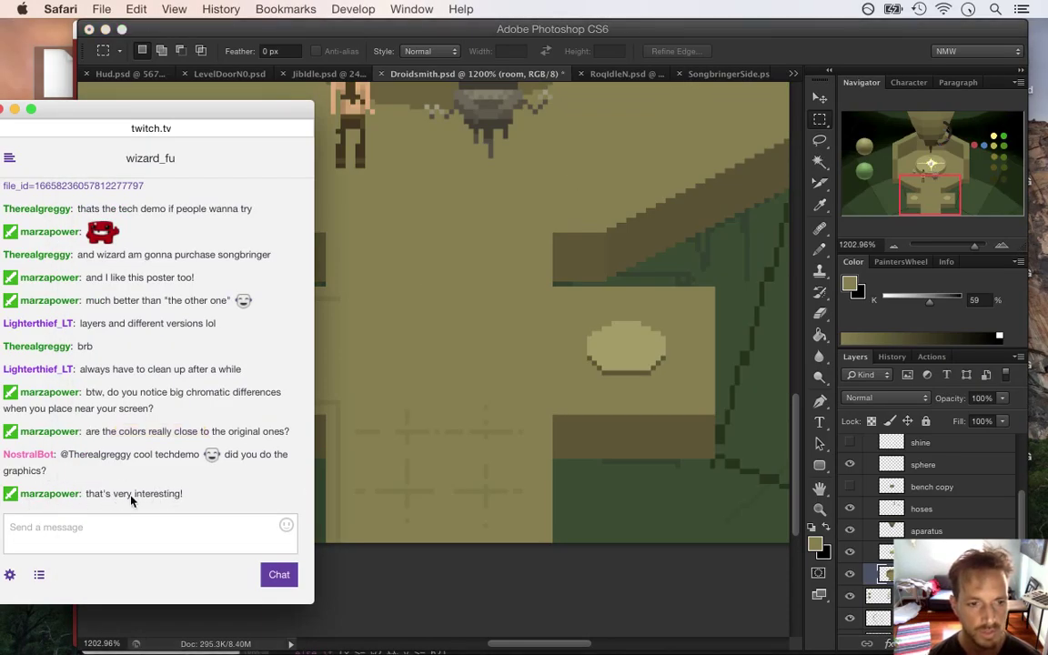
drag(93, 496, 141, 491)
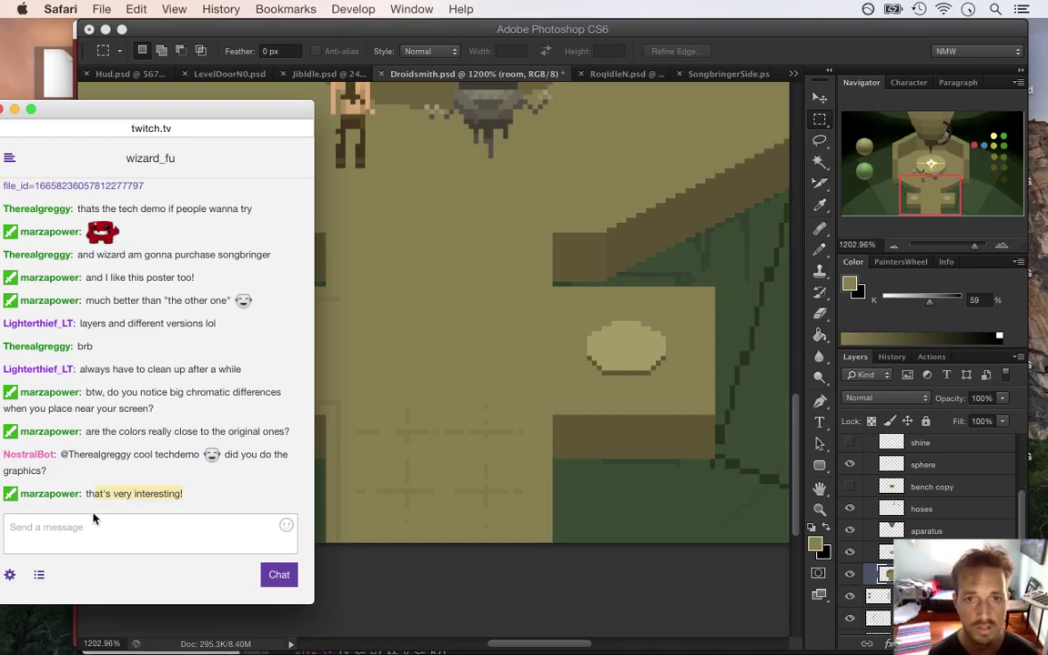
click(582, 173)
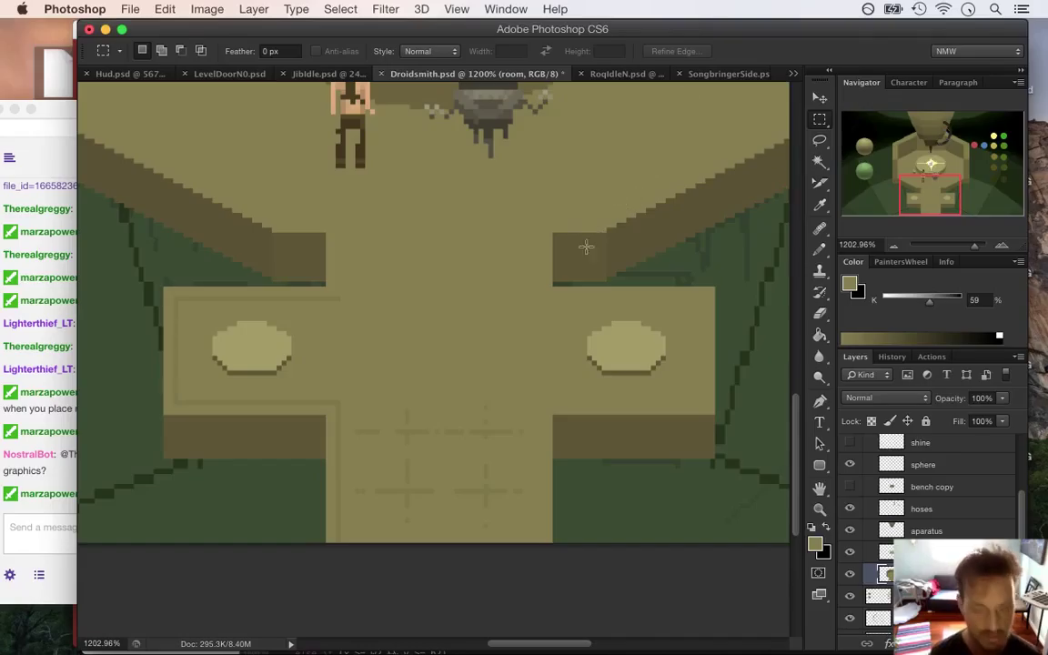
Step: Copy the dashed seam area of the lower walkway to a new layer and move it up between the two oval plates
drag(363, 393, 585, 627)
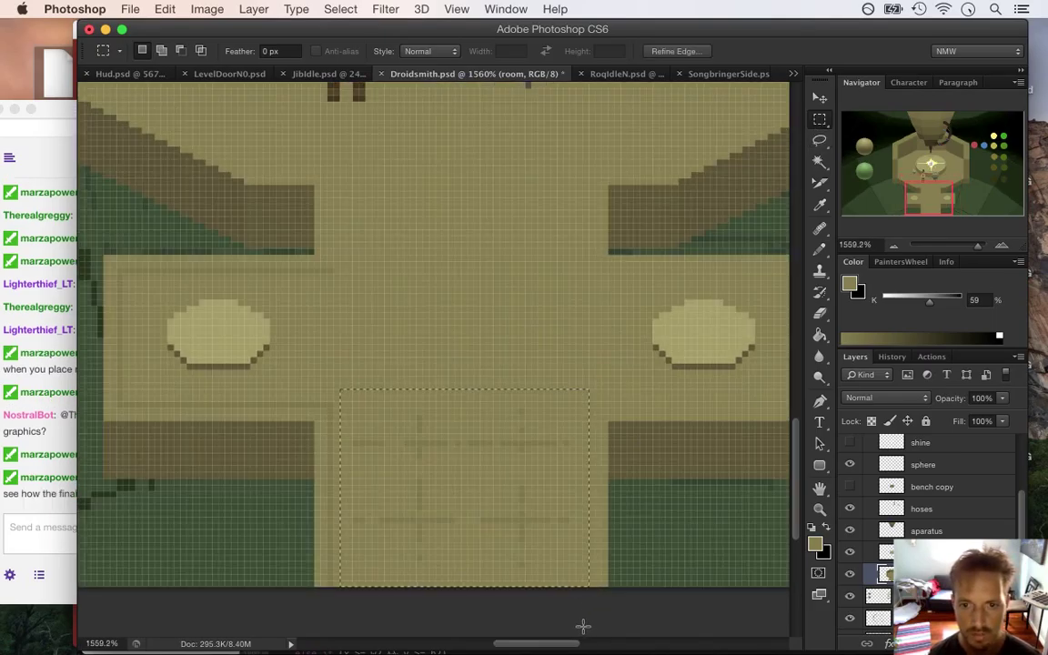
drag(474, 466, 496, 470)
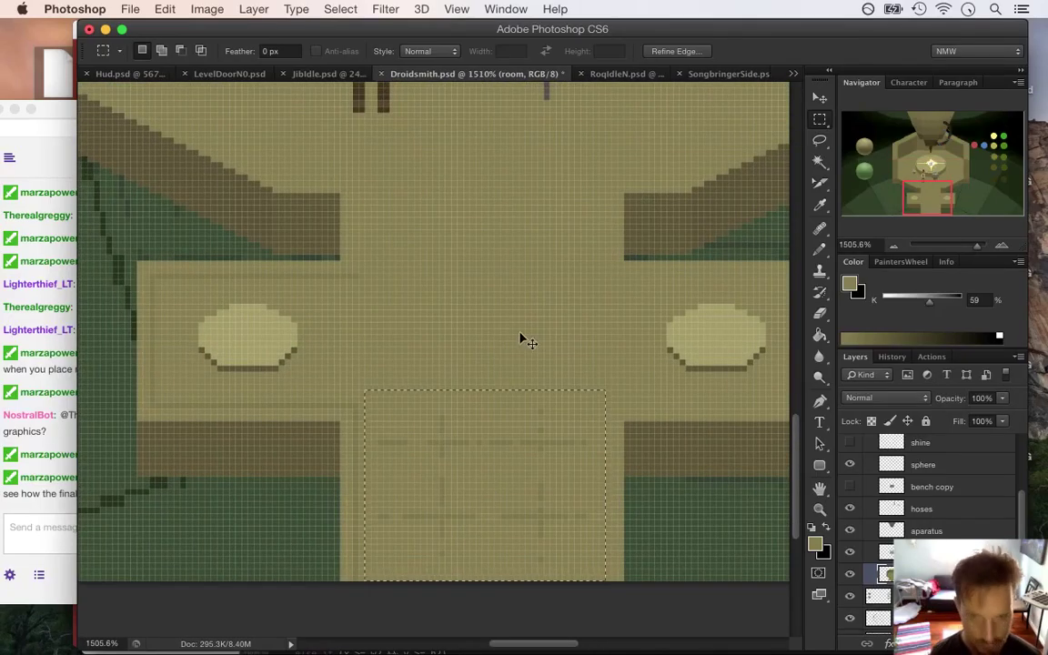
key(super+j)
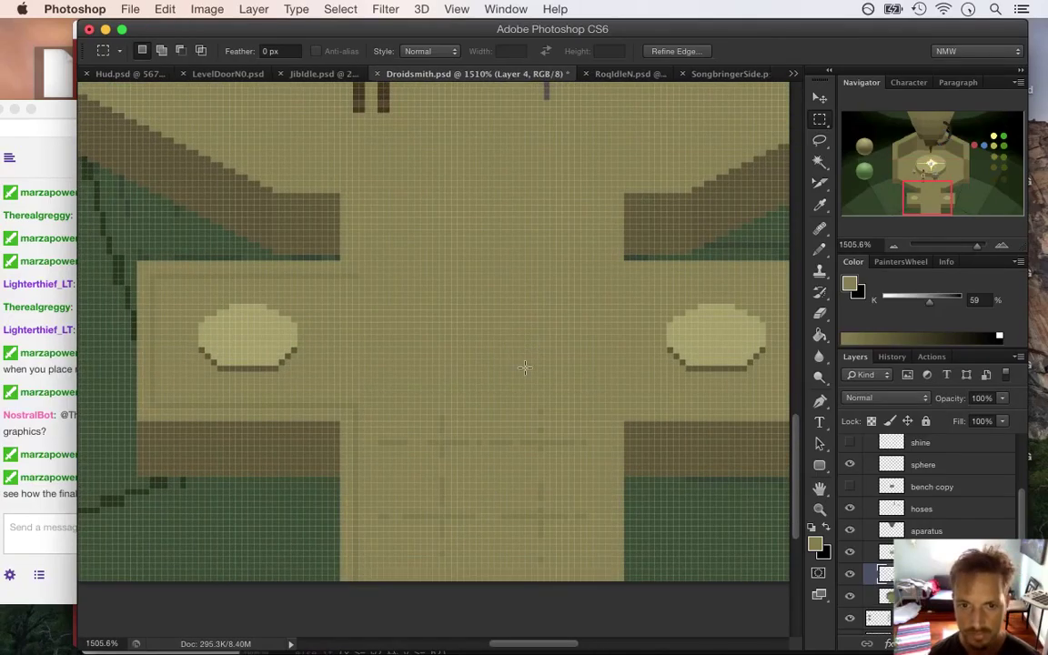
key(v)
drag(508, 435, 509, 264)
drag(514, 252, 515, 253)
Step: Switch to the Twitch chat and read the messages about printing test photos and big photo posters
click(25, 512)
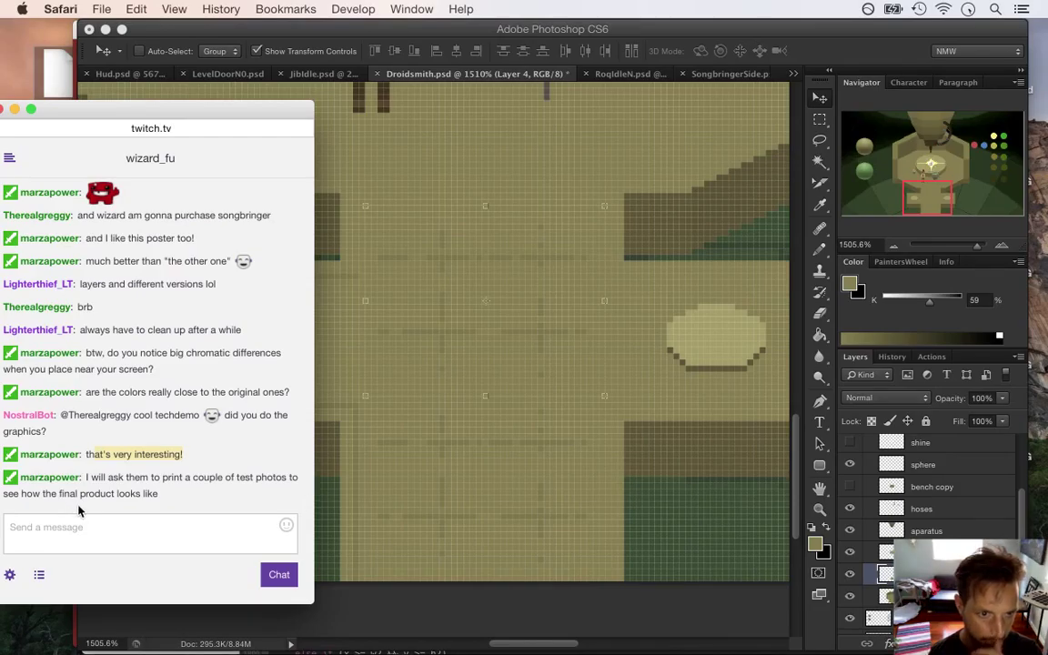
drag(108, 438, 142, 454)
click(102, 478)
drag(128, 486, 137, 523)
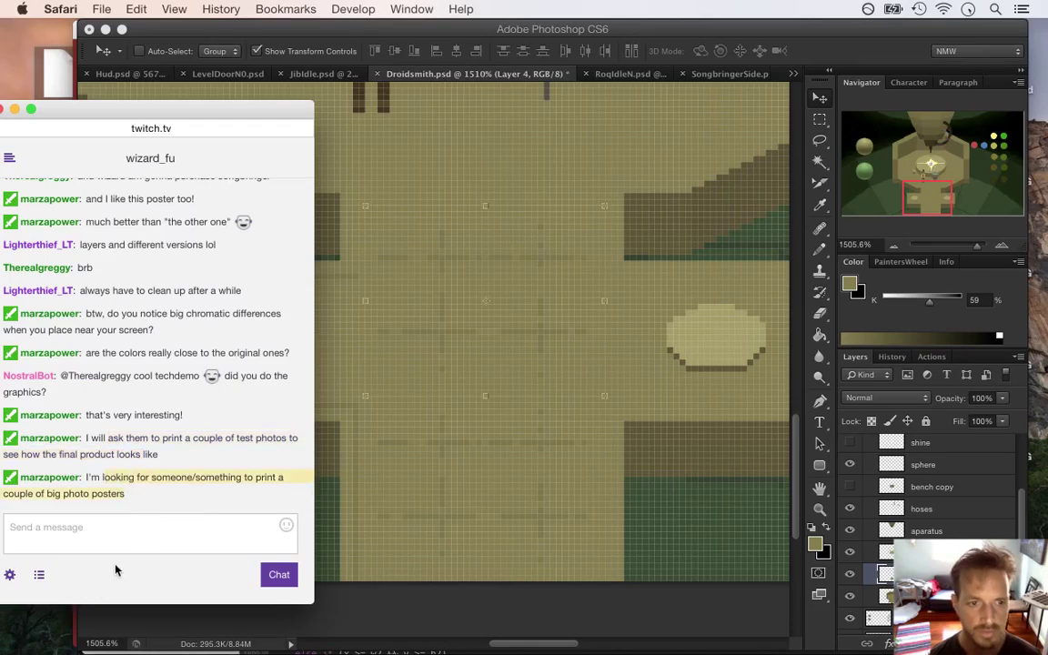
Step: Open theprintful.com in a new Safari window
mouse_move(1045, 129)
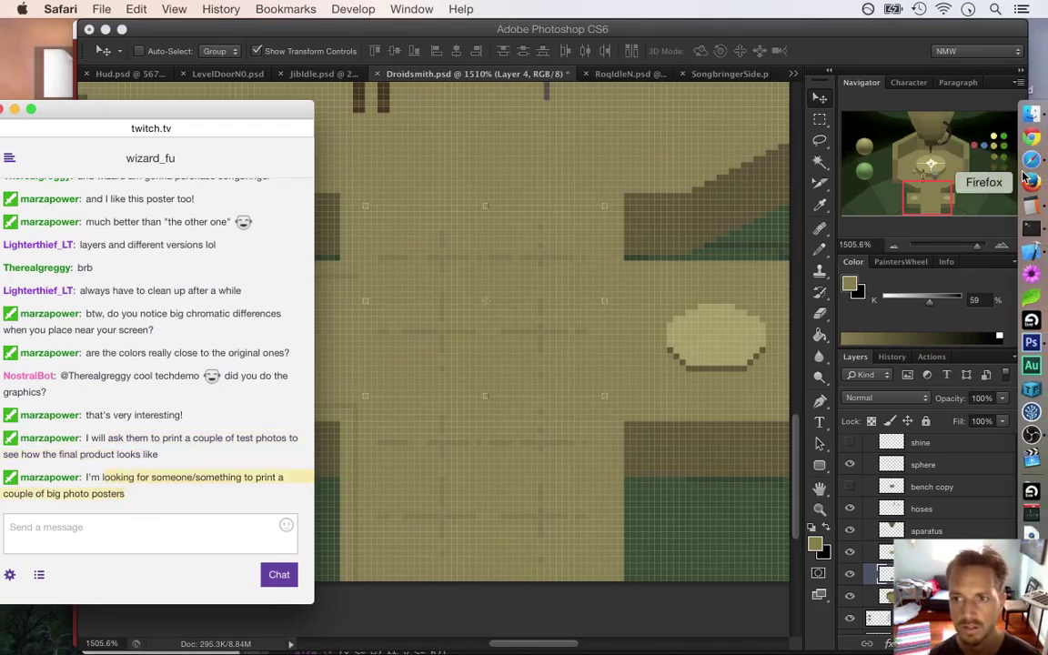
key(super+n)
text(theprintful.com)
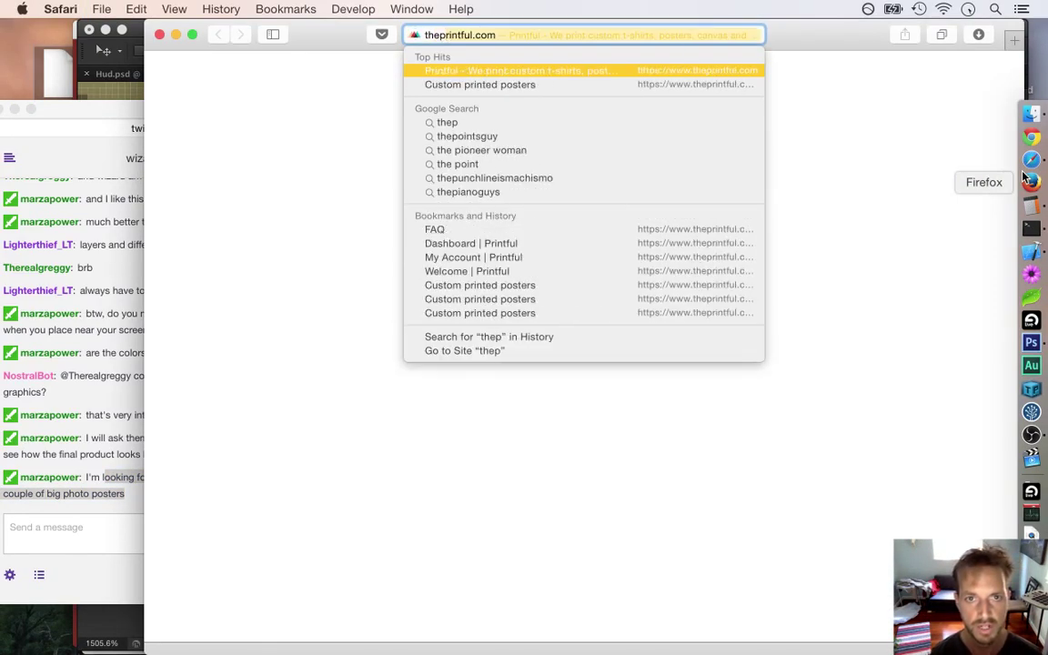
key(Return)
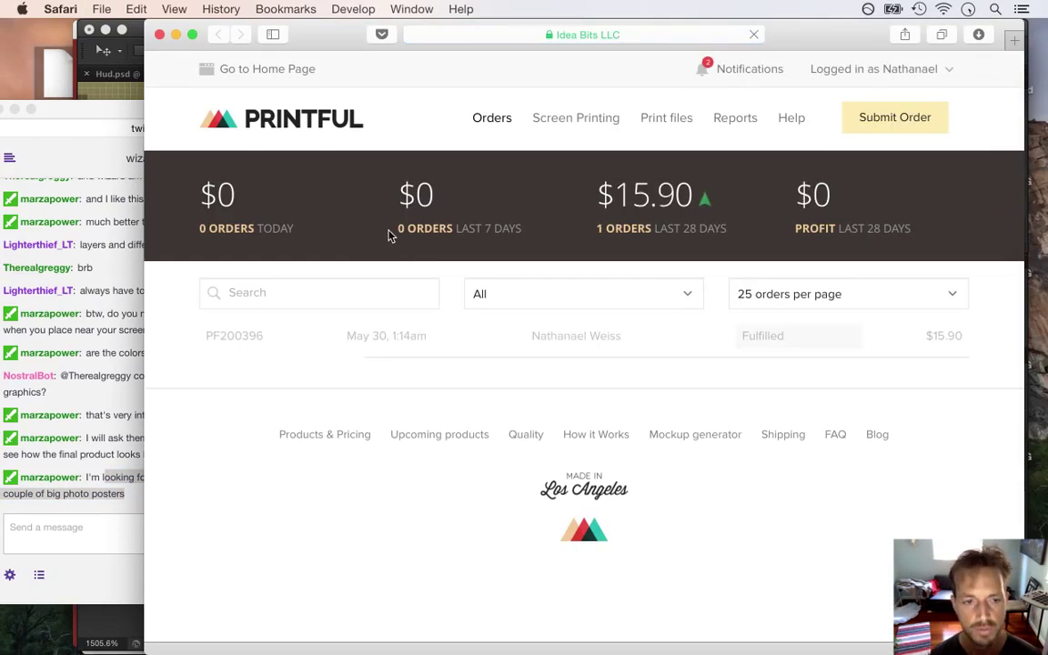
click(592, 36)
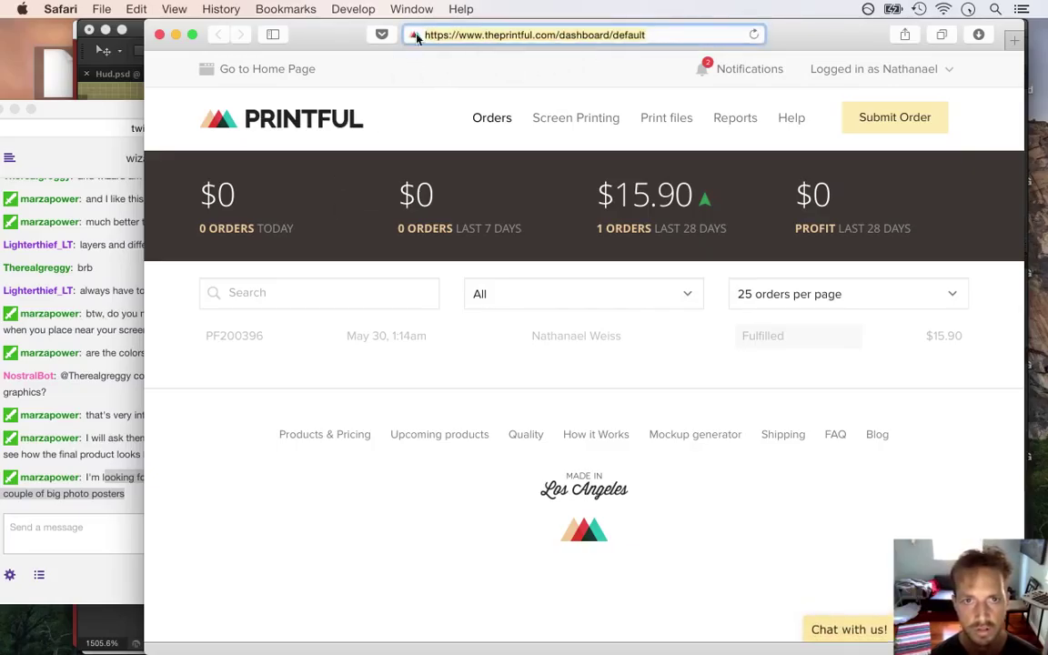
drag(579, 37, 707, 53)
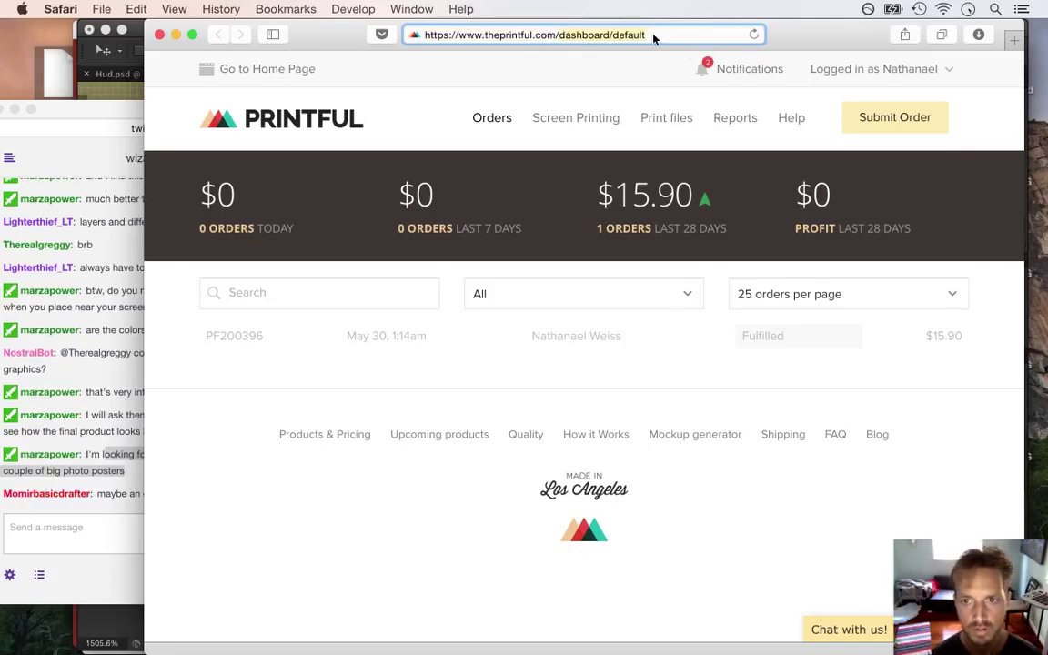
key(BackSpace)
key(super+c)
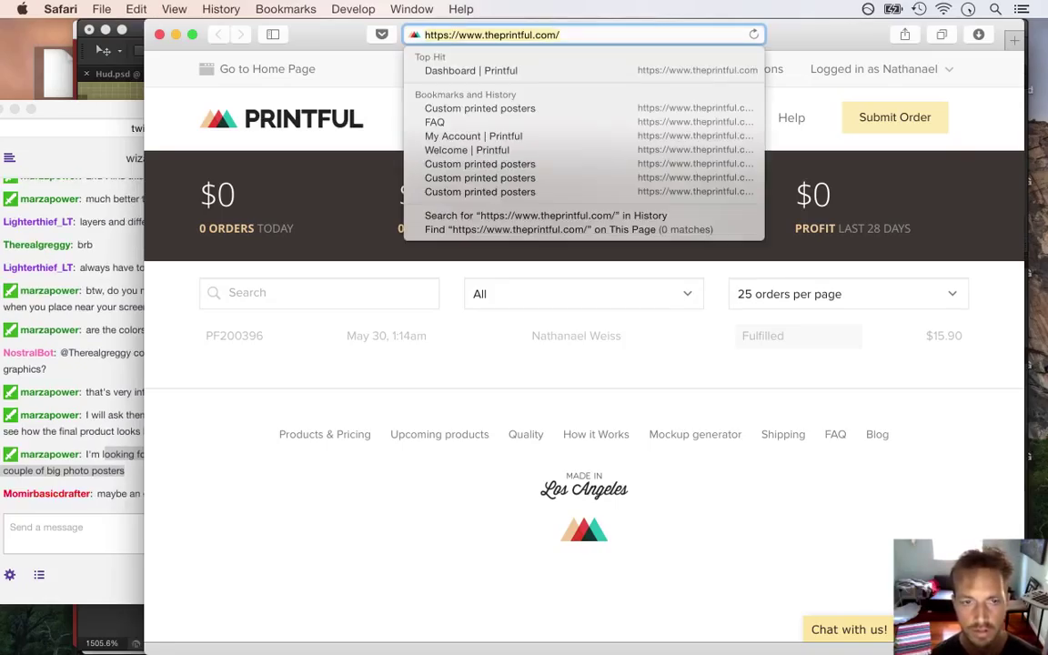
click(99, 529)
key(super+v)
key(Return)
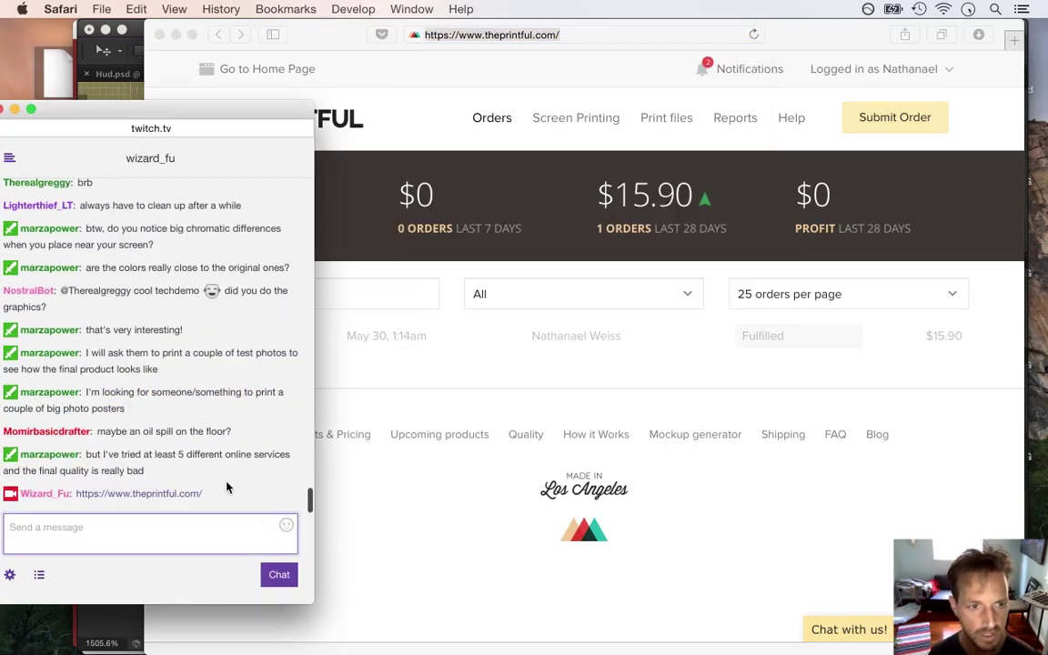
Step: Read the chat messages about the oil spill idea and print quality, close the Printful window and return to Photoshop
drag(130, 433, 207, 433)
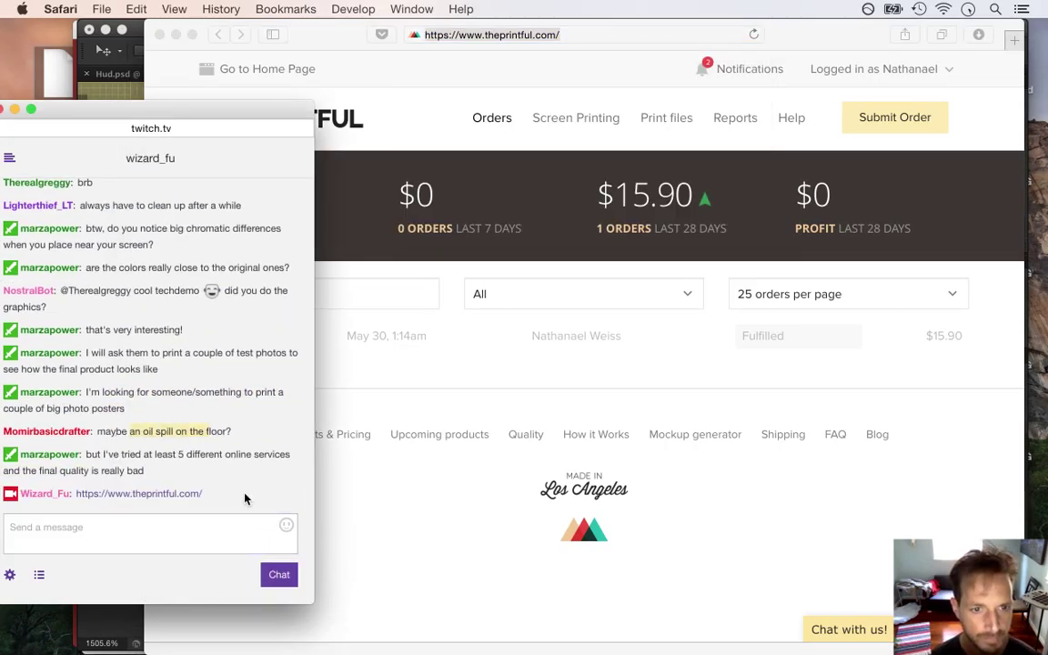
click(281, 34)
key(super+w)
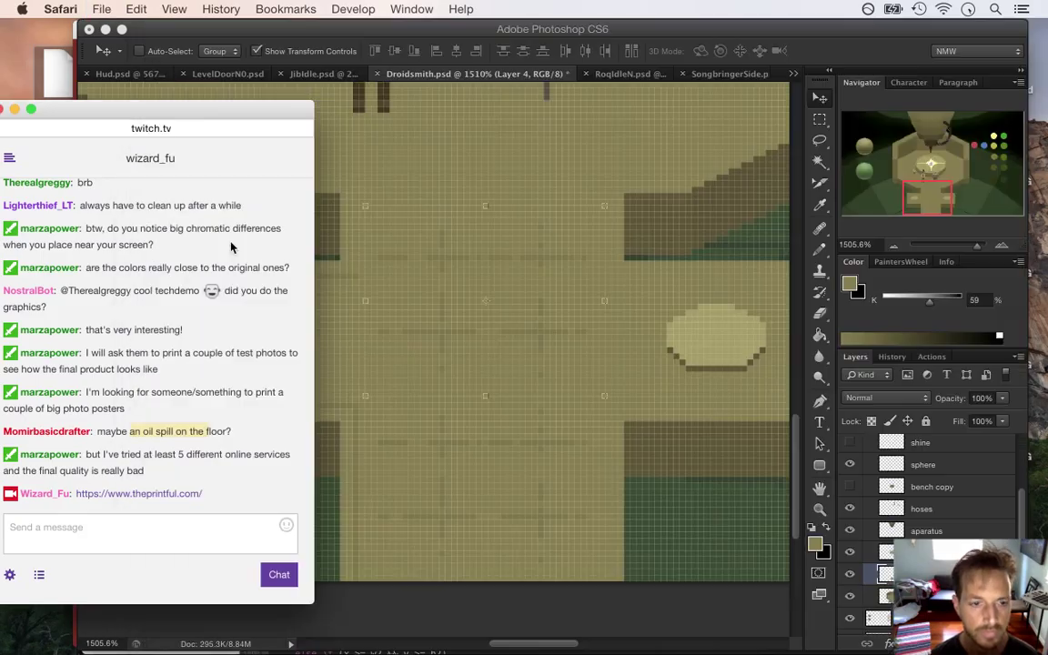
click(100, 458)
drag(40, 471, 130, 471)
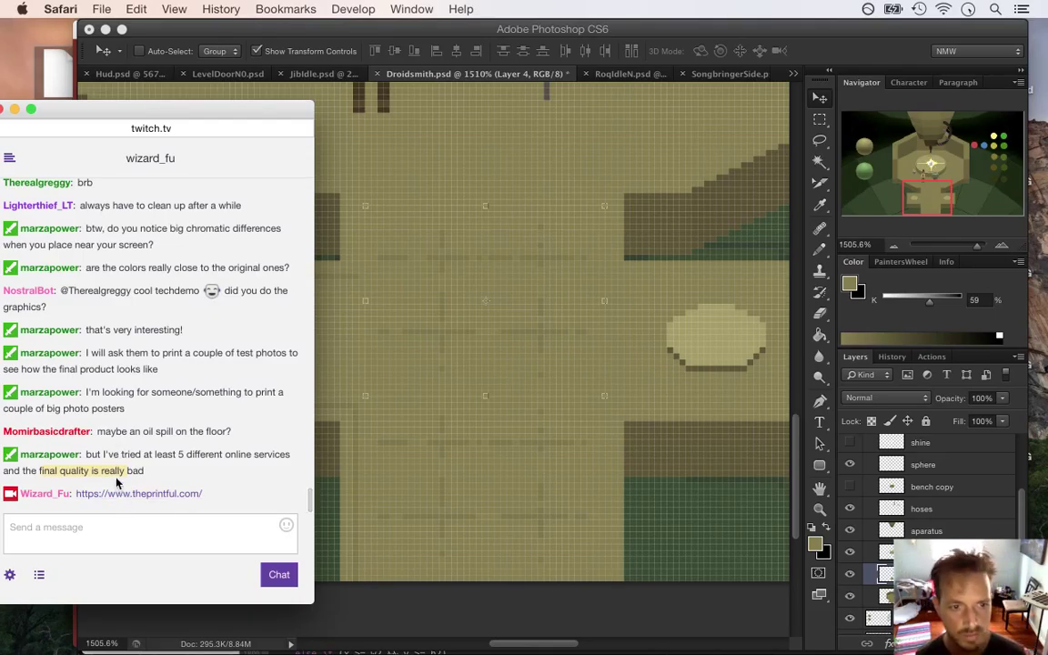
click(743, 34)
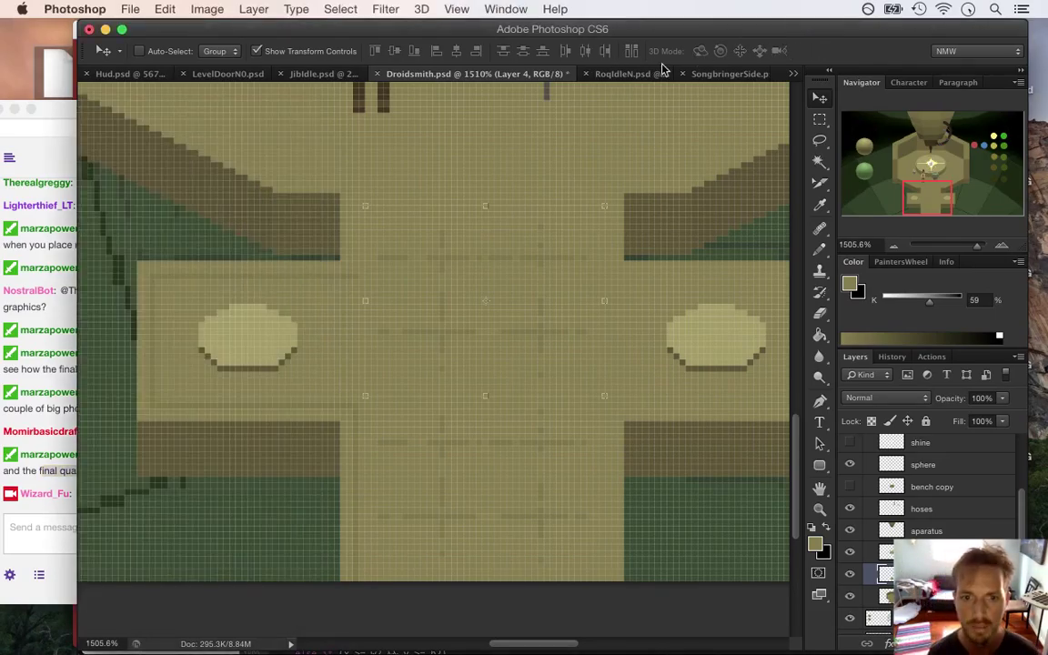
Step: Shift the copied seam layer down between the oval plates to line up with the seams on the lower walkway
drag(543, 414, 543, 427)
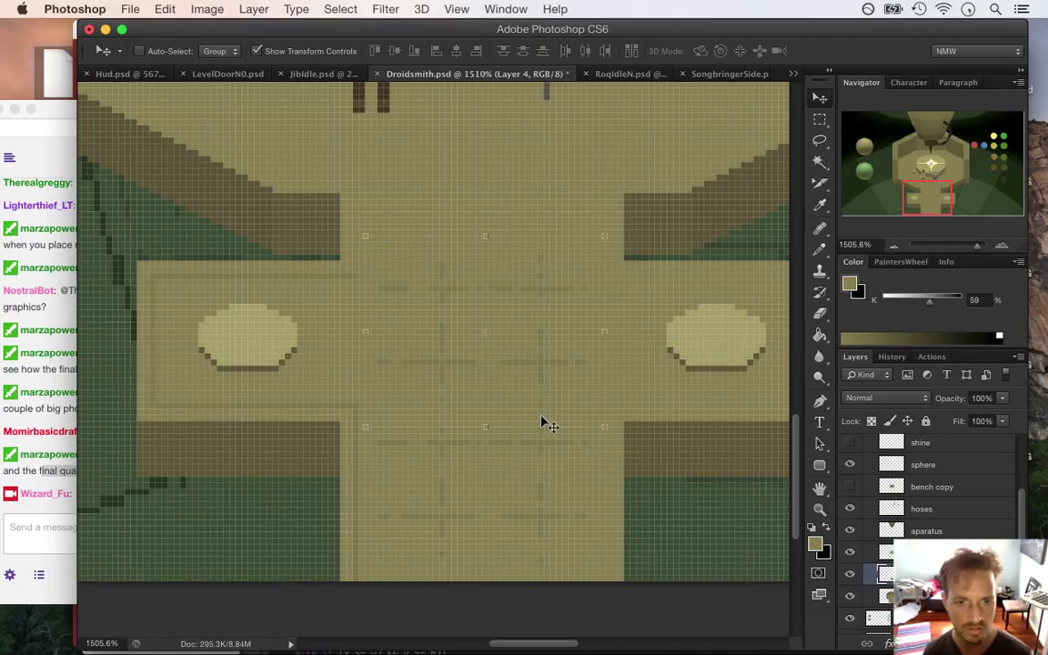
key(Up)
key(Down)
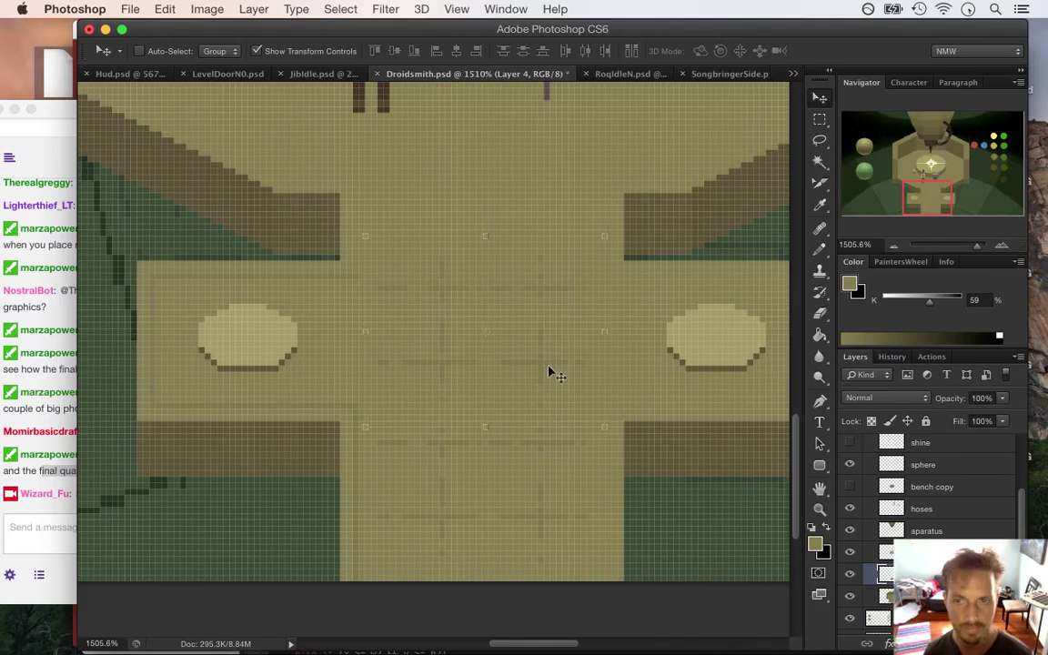
key(m)
scroll(452, 344, down, 5)
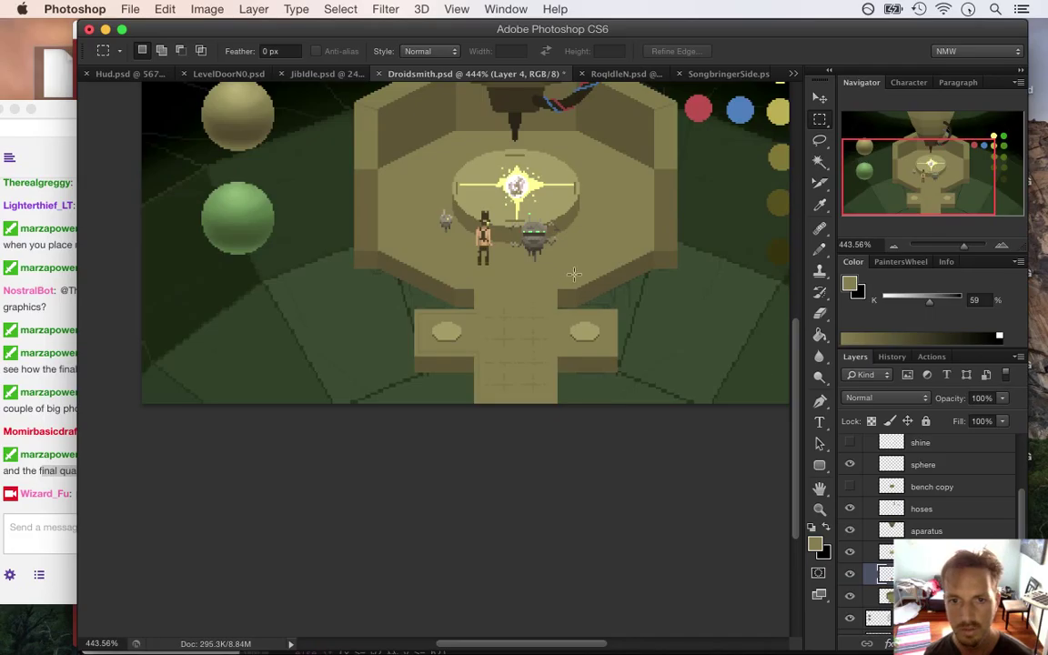
Step: Set the foreground colour to black (000000) with its hue at 55° and switch to the 1-pixel Pencil
scroll(574, 262, up, 1)
scroll(574, 261, up, 3)
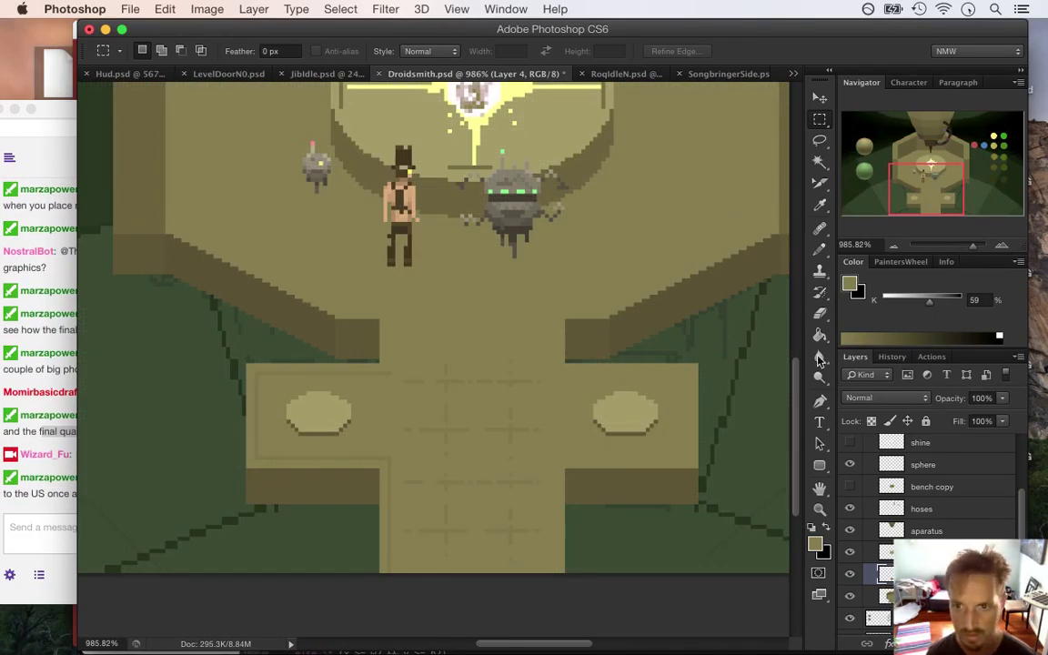
scroll(798, 367, up, 1)
scroll(798, 367, up, 2)
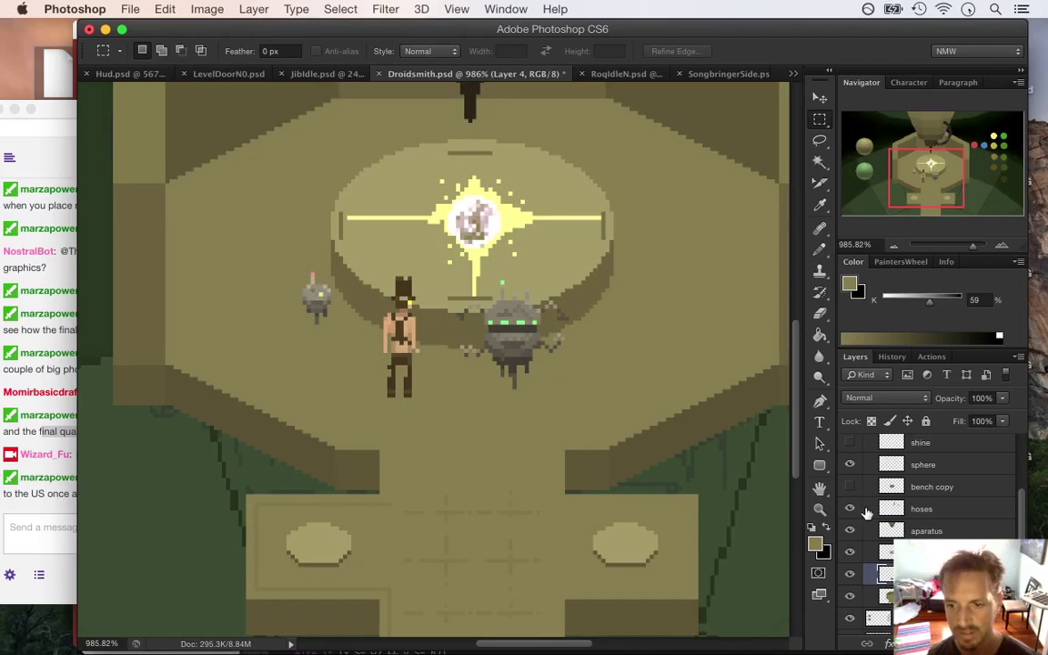
key(x)
click(816, 543)
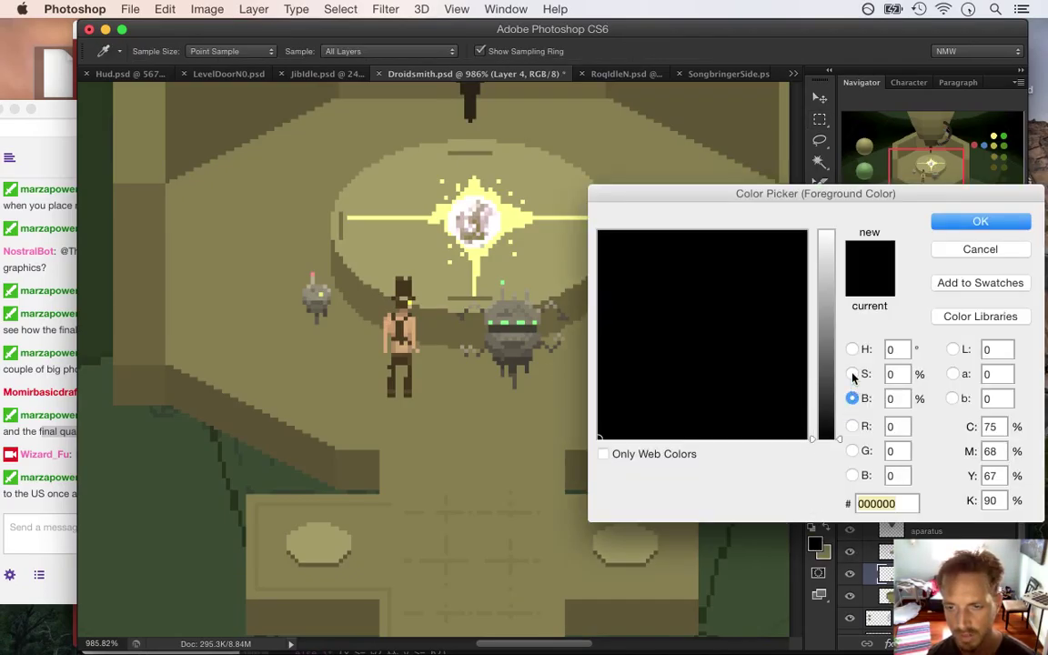
click(853, 375)
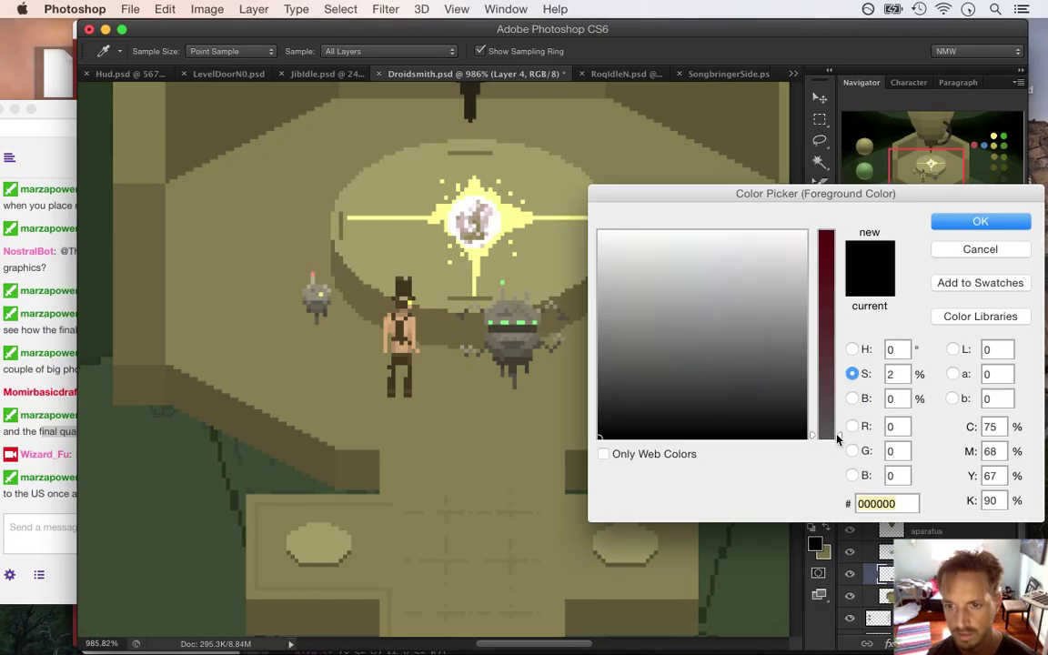
click(854, 351)
drag(839, 437, 837, 413)
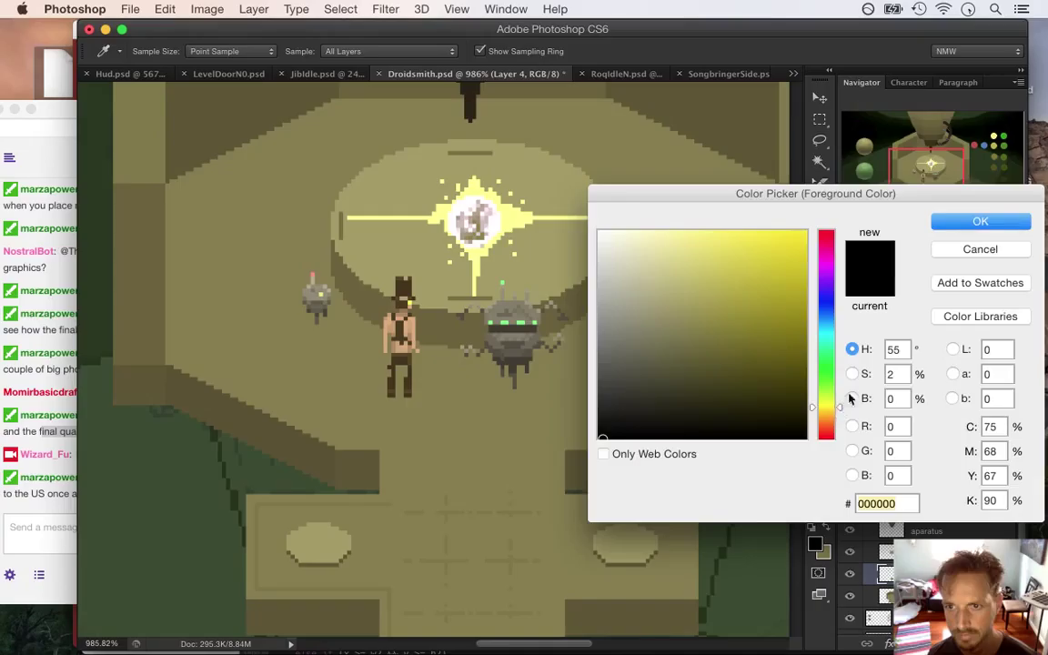
click(980, 221)
key(z)
key(b)
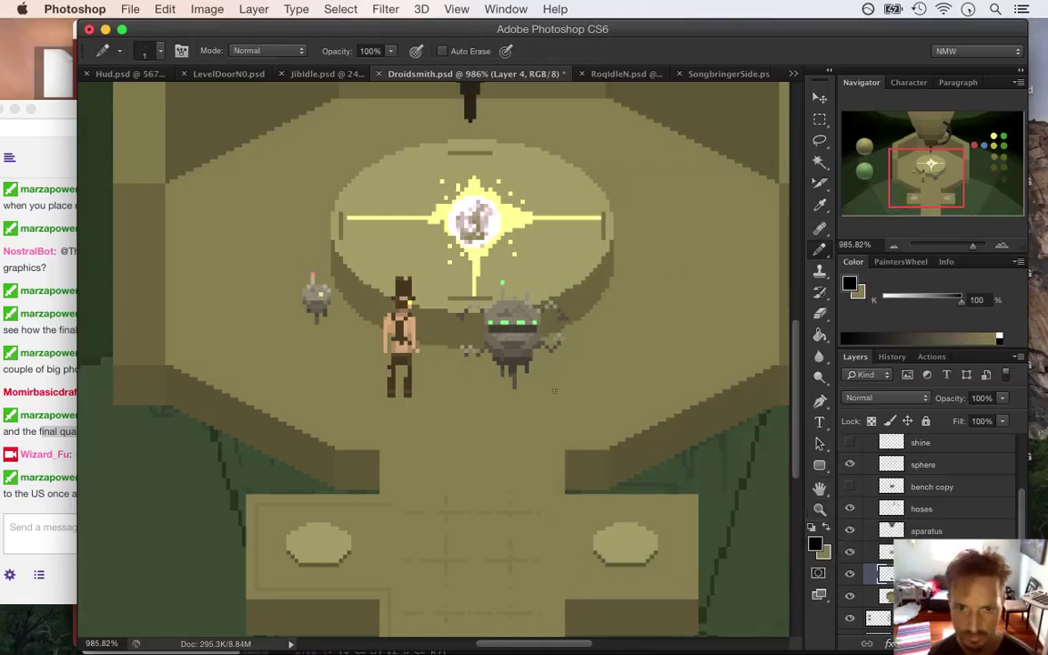
Step: Add a new layer named oil directly below the aparatus layer
click(850, 555)
click(850, 554)
click(850, 553)
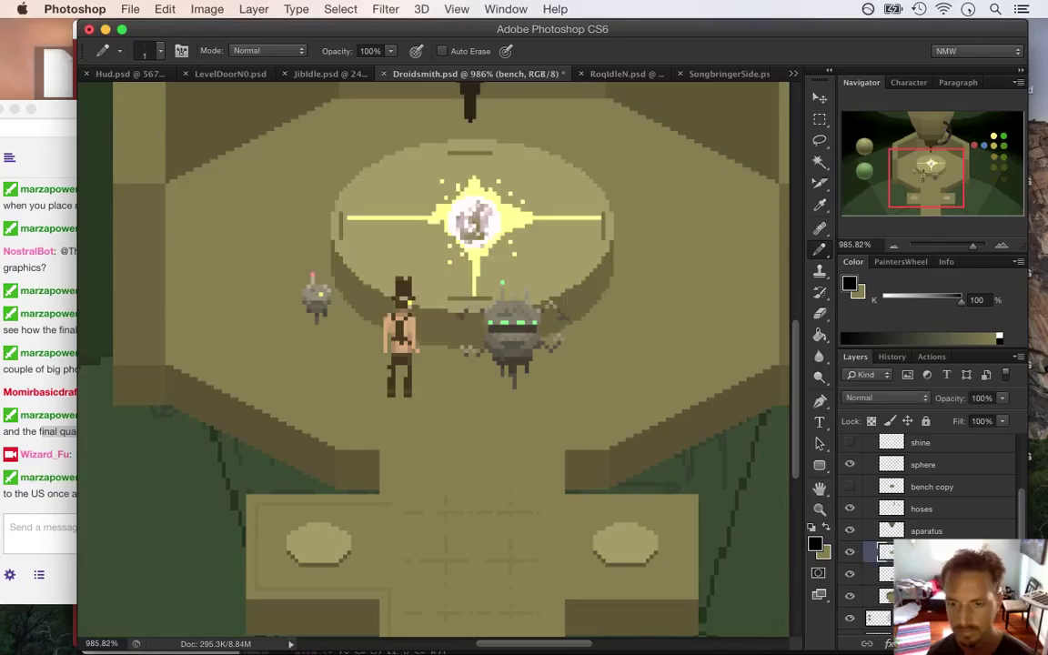
click(878, 596)
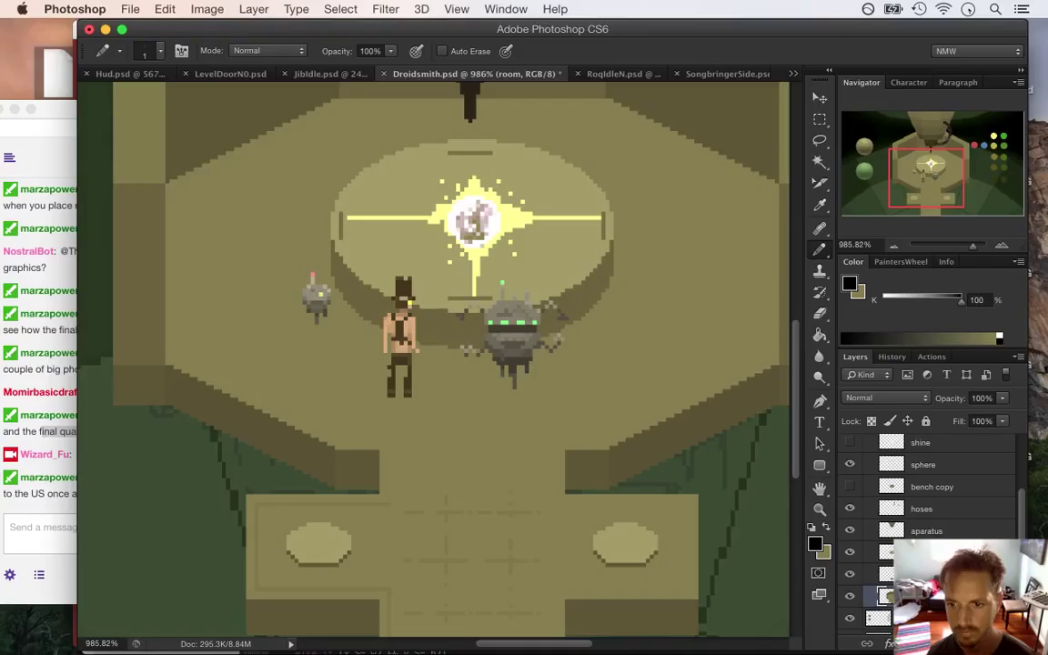
click(920, 533)
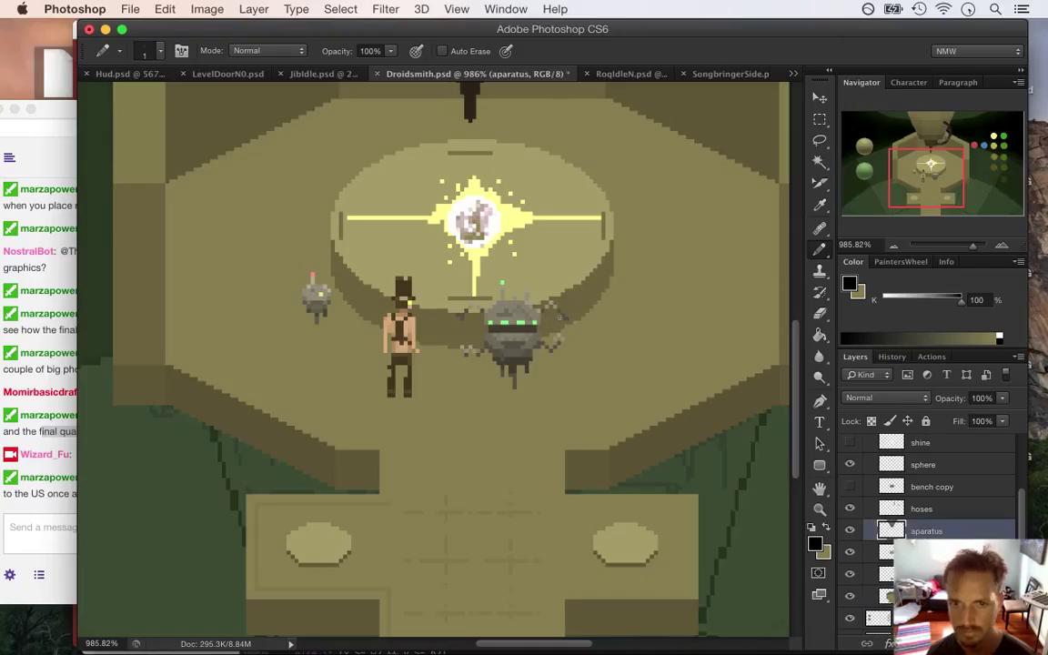
key(alt+bracketleft)
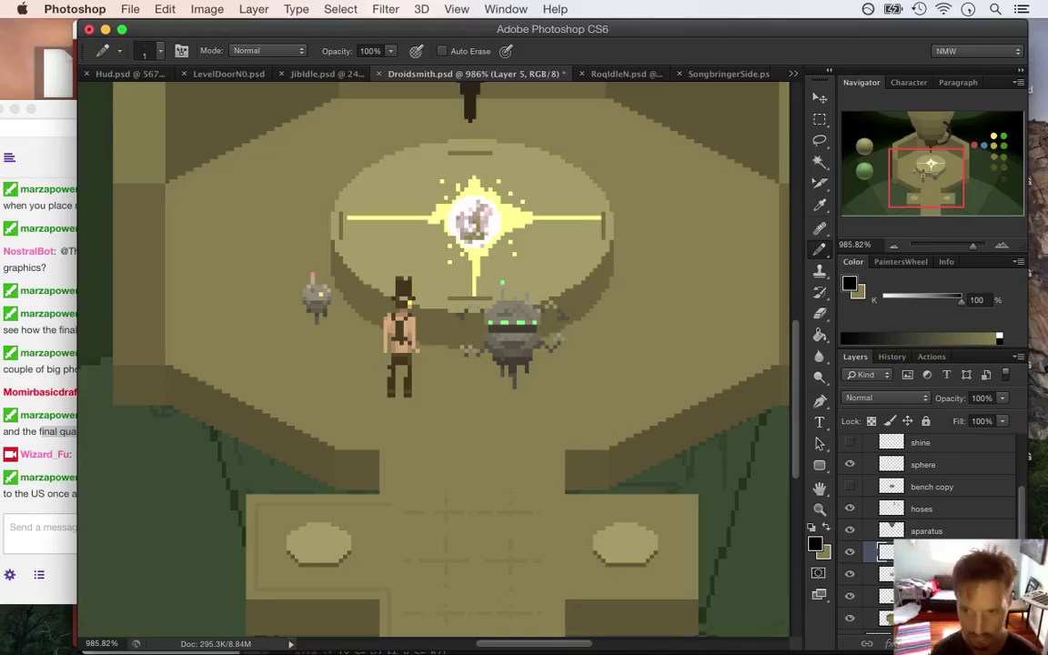
key(alt+bracketleft)
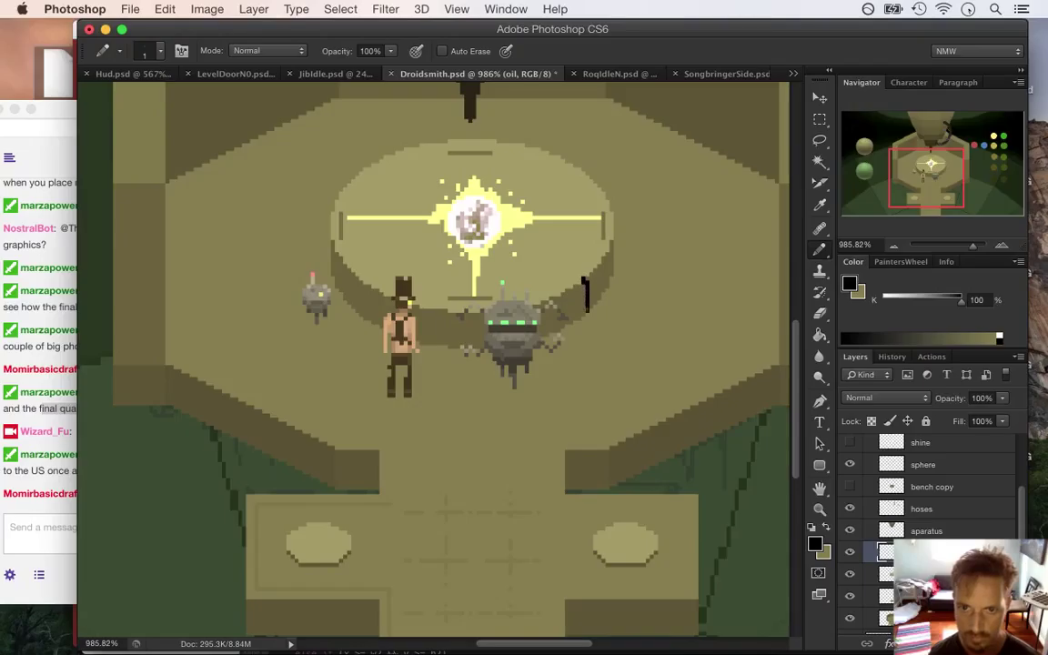
Step: Pencil a black oil drip from the round bench's edge beside the robot and fill in its puddle on the floor
mouse_move(587, 314)
mouse_down()
mouse_move(587, 325)
mouse_move(625, 345)
mouse_up()
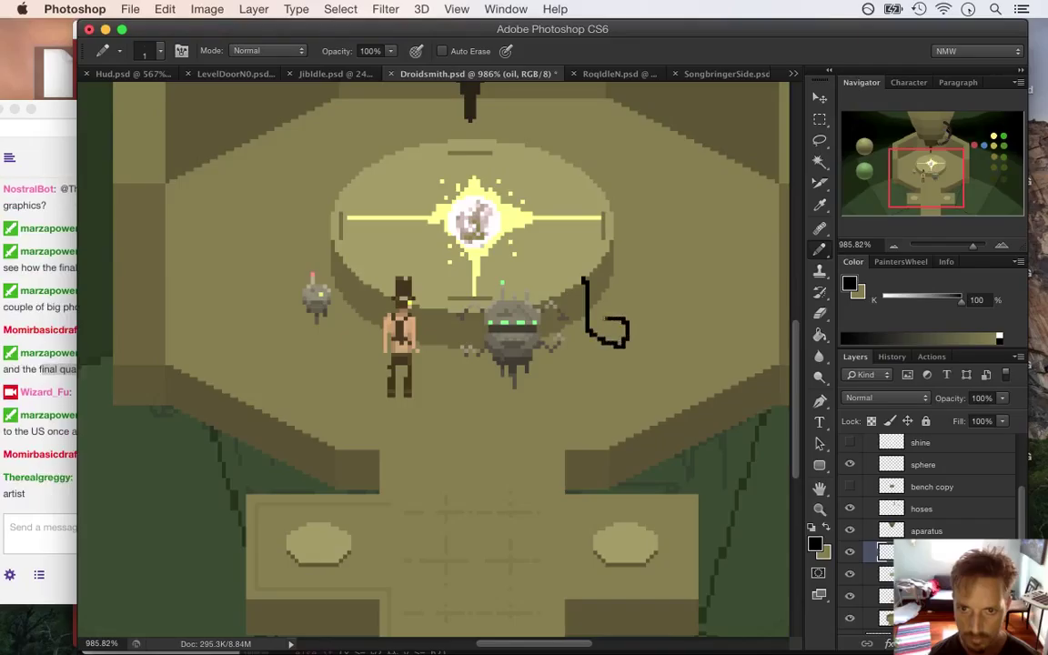
drag(601, 323, 626, 337)
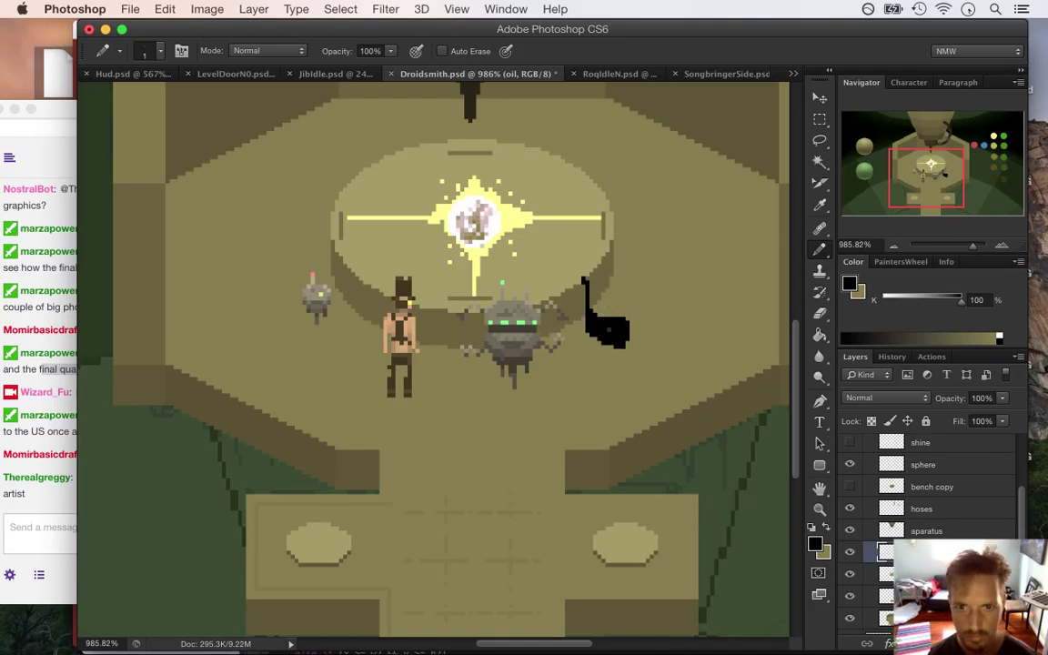
drag(573, 282, 629, 344)
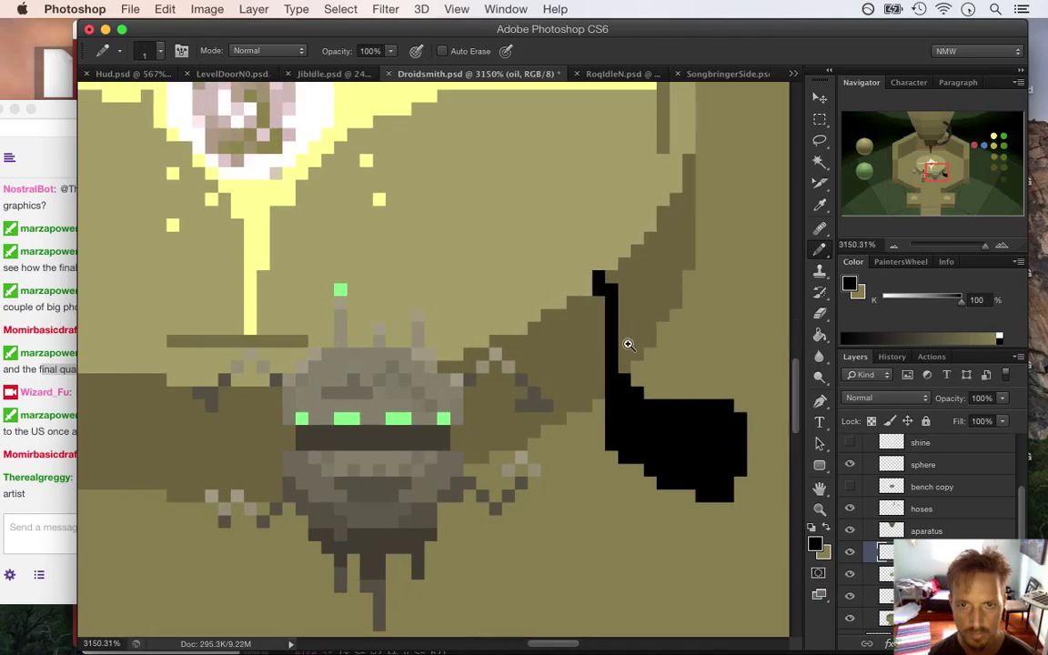
key(i)
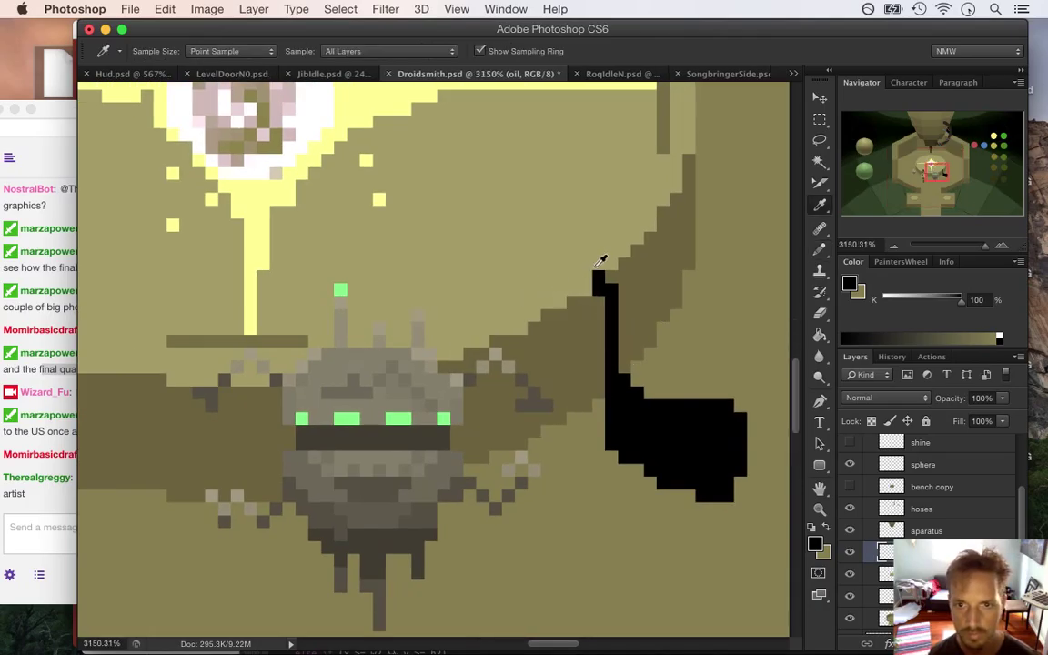
key(b)
click(587, 277)
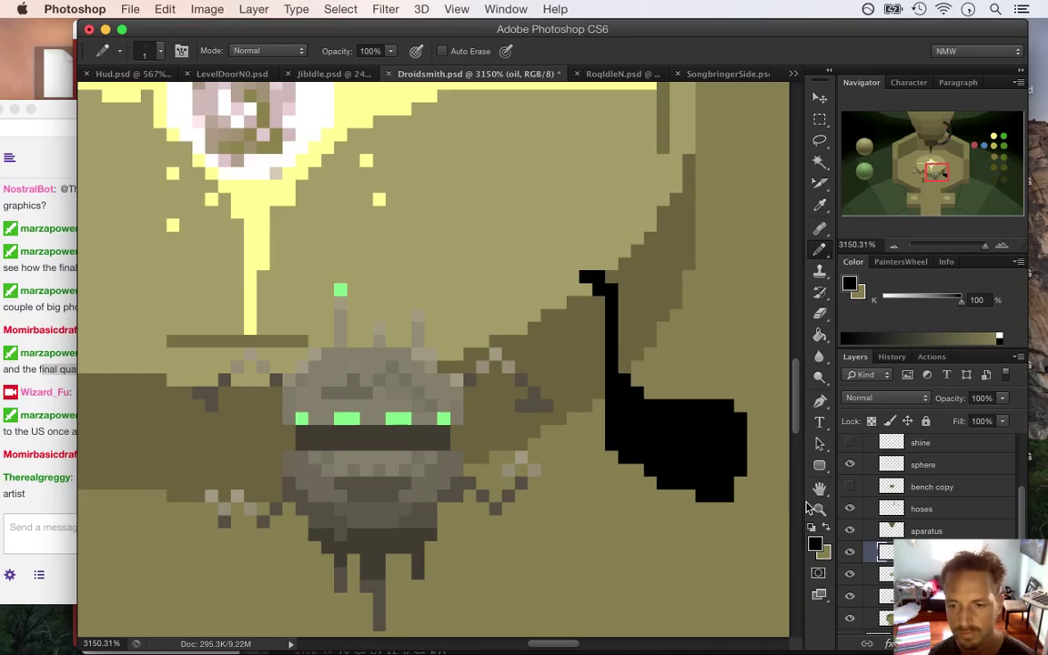
Step: Pick light grey cccccc and pencil a small tipped container on the bench at the start of the oil drip
click(815, 544)
drag(784, 321, 599, 233)
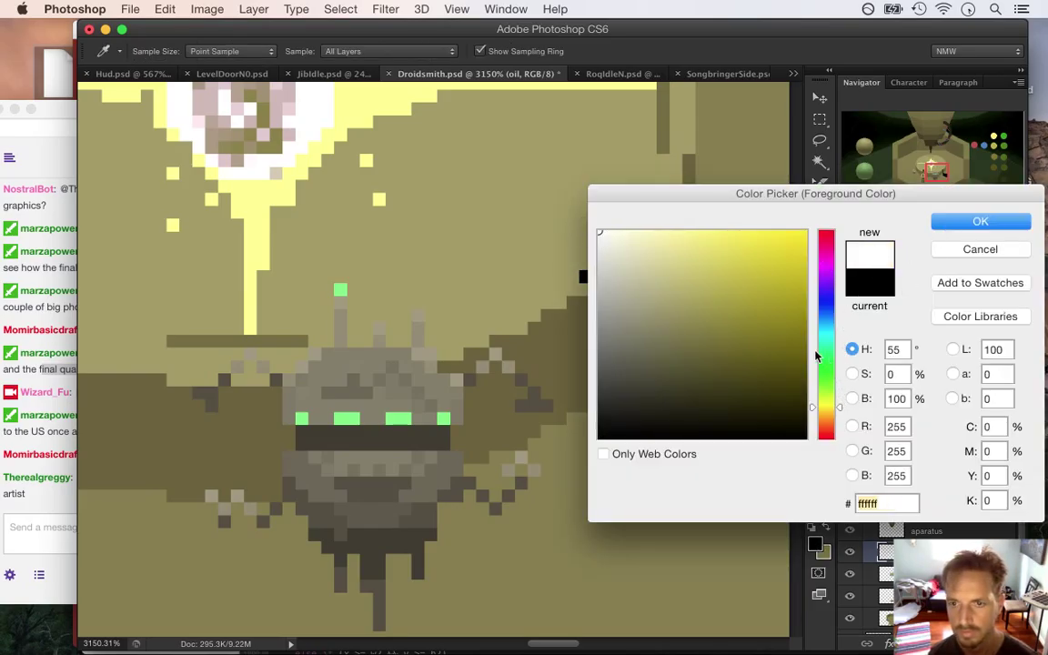
drag(601, 266, 598, 273)
click(938, 223)
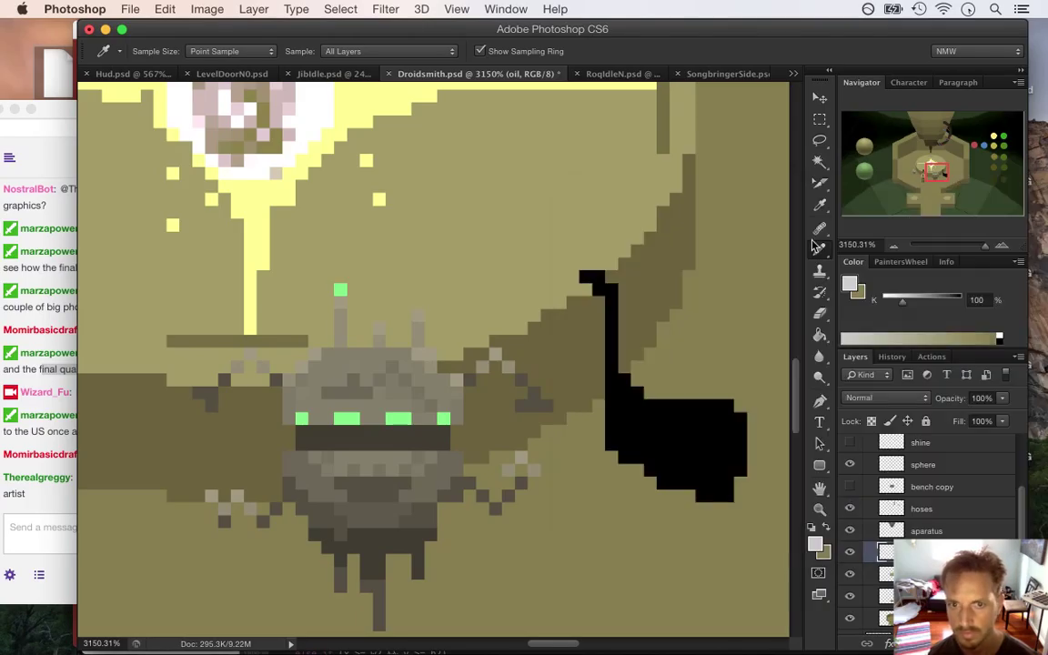
key(b)
mouse_move(494, 254)
mouse_down()
mouse_move(495, 273)
mouse_move(565, 275)
mouse_move(506, 249)
mouse_move(523, 259)
mouse_up()
key(e)
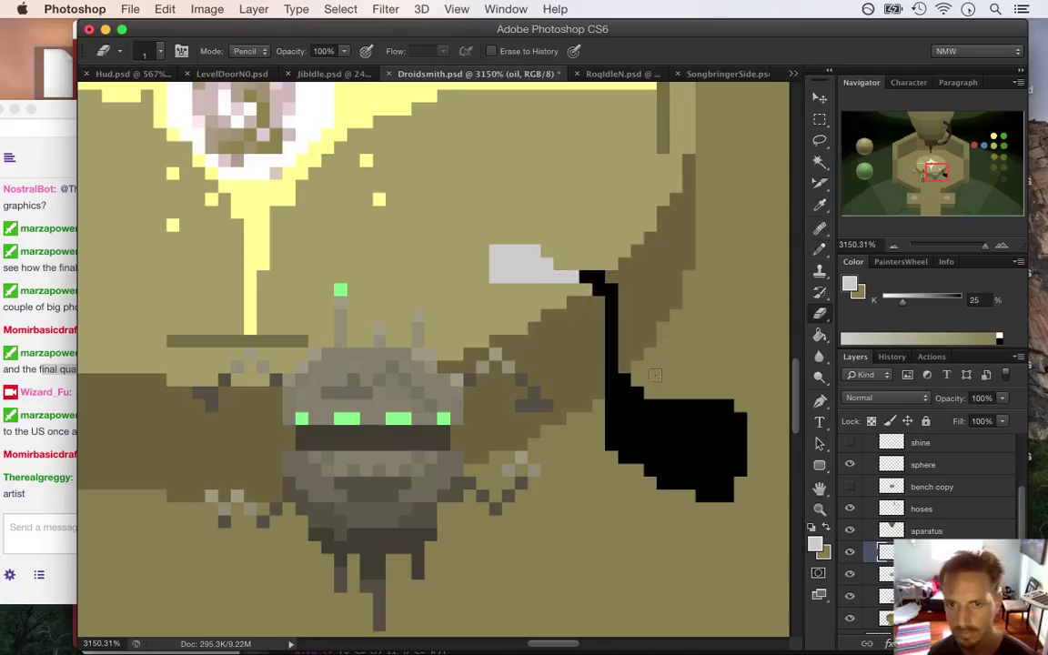
Step: Pick a darker grey by lowering the brightness and shade the lower edge of the tipped oil container
click(815, 543)
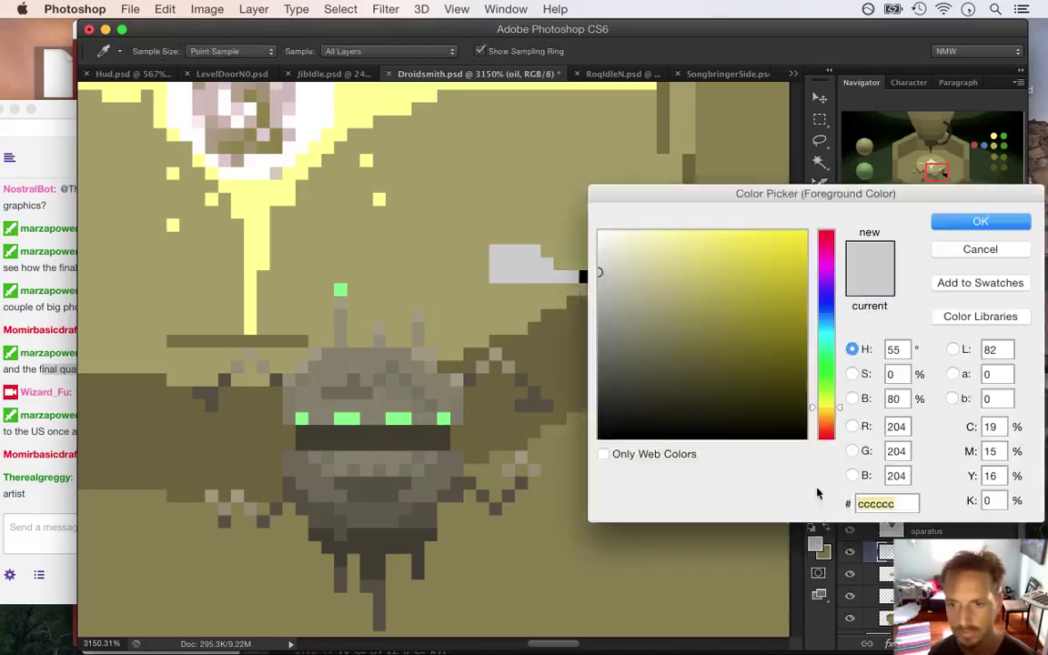
click(852, 399)
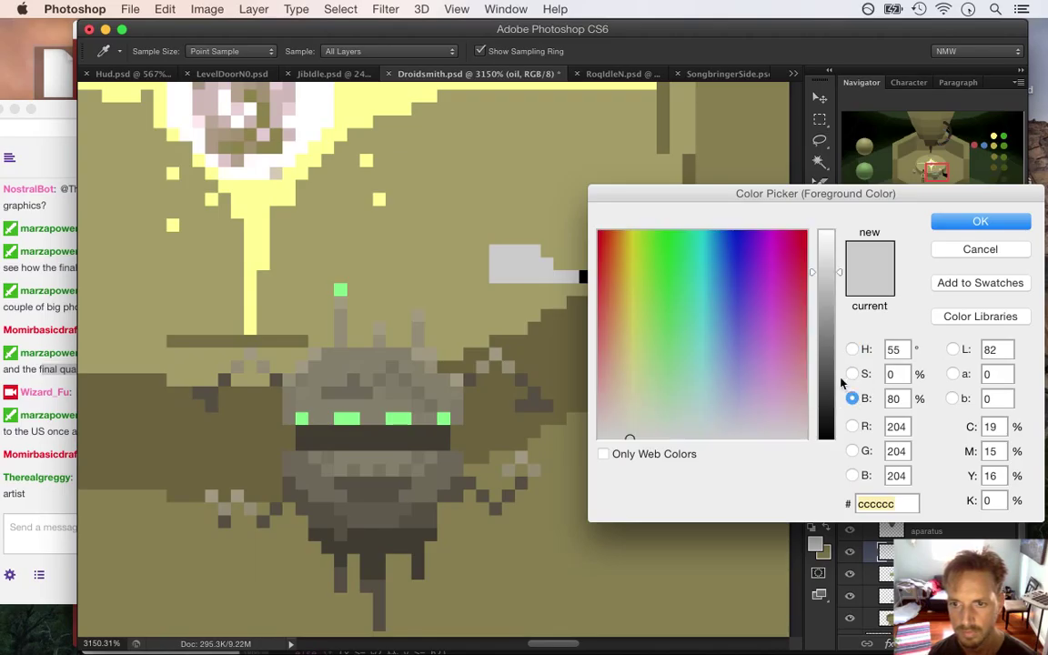
click(822, 304)
click(980, 221)
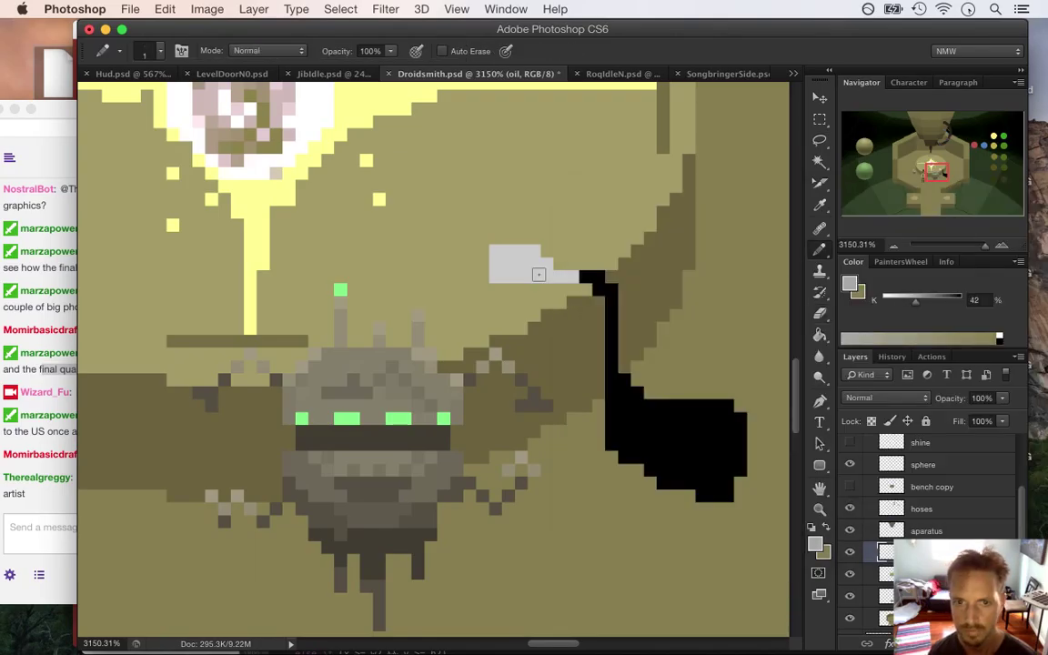
drag(530, 278, 549, 277)
scroll(549, 278, down, 10)
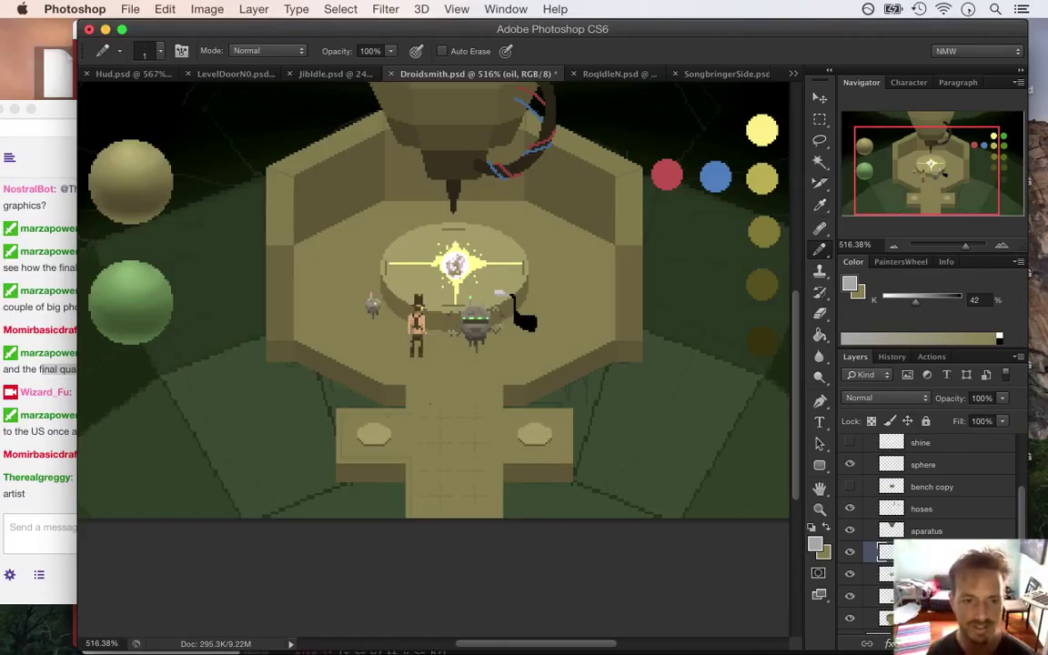
Step: Read the newest Twitch chat messages, return to Photoshop and save Droidsmith.psd
click(38, 405)
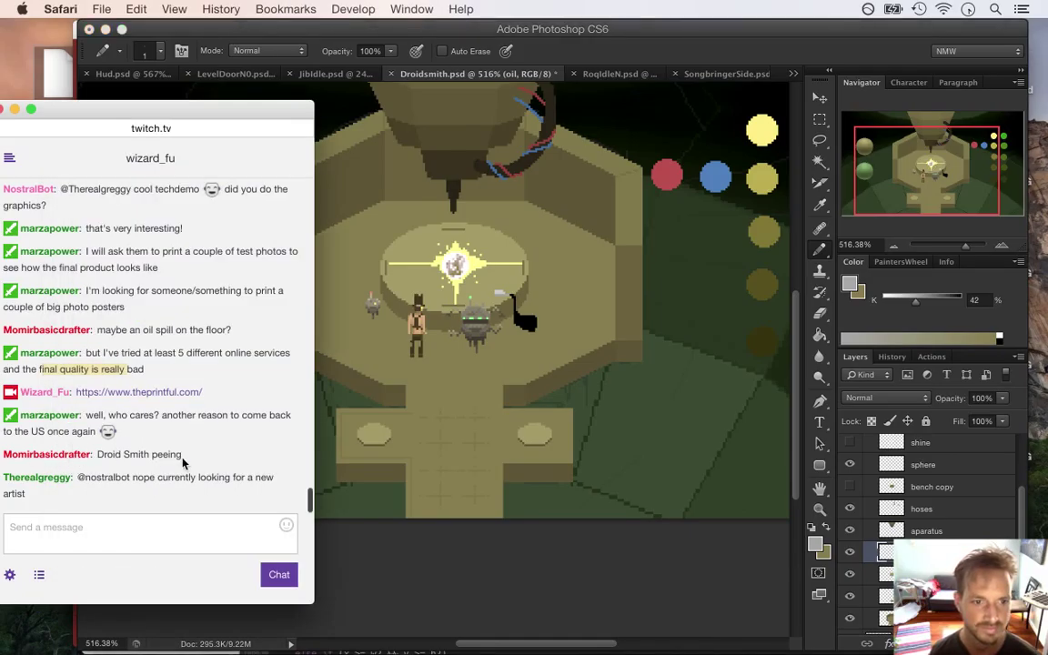
drag(108, 419, 165, 435)
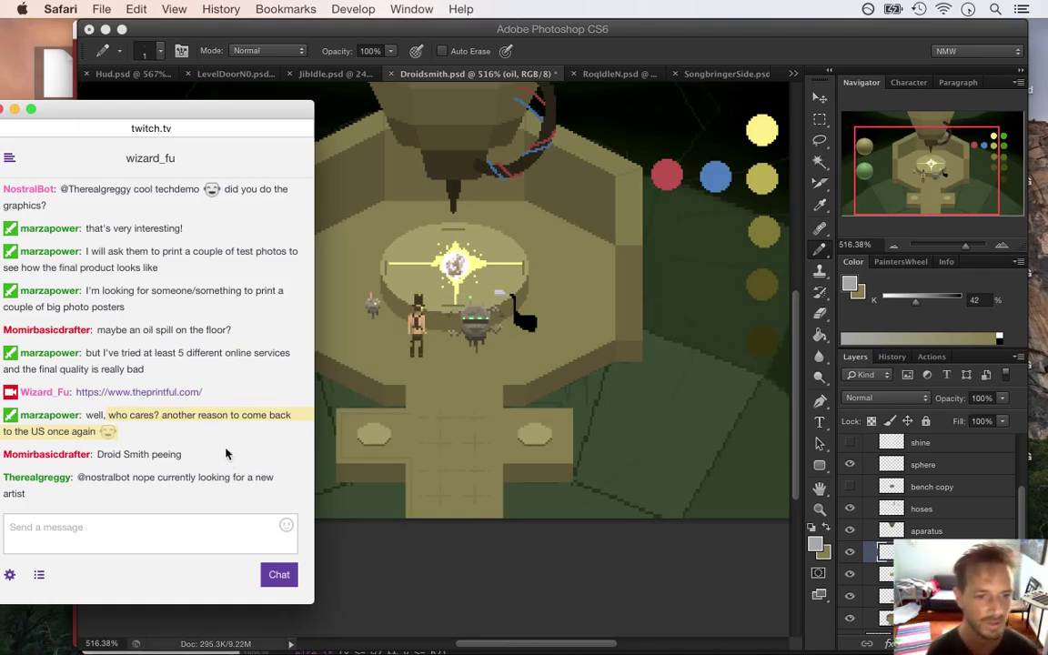
drag(108, 431, 162, 439)
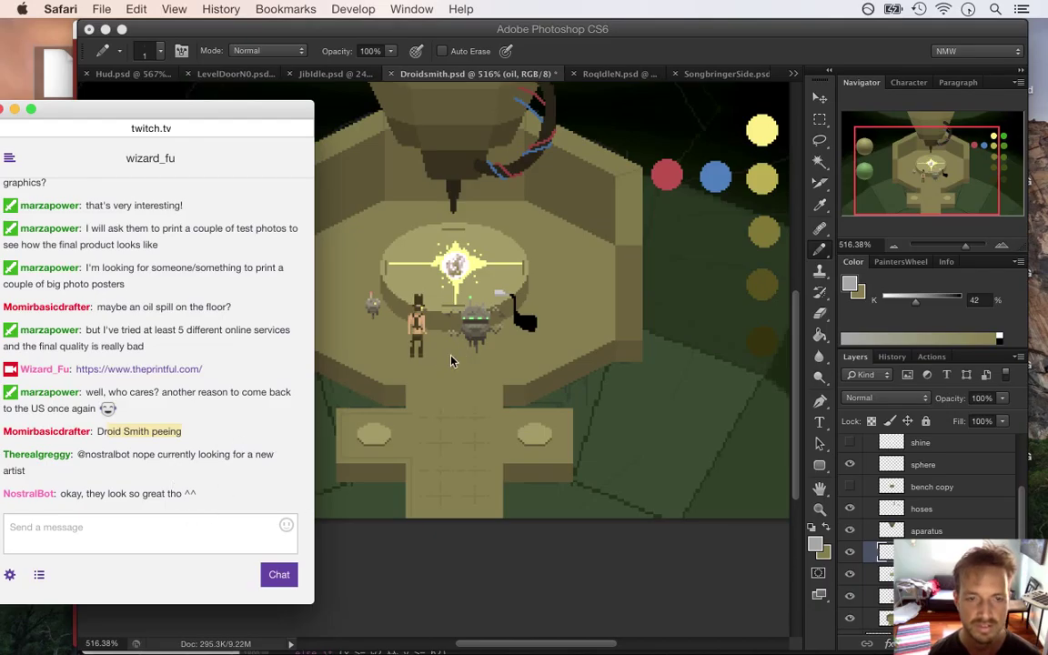
click(669, 66)
key(super+s)
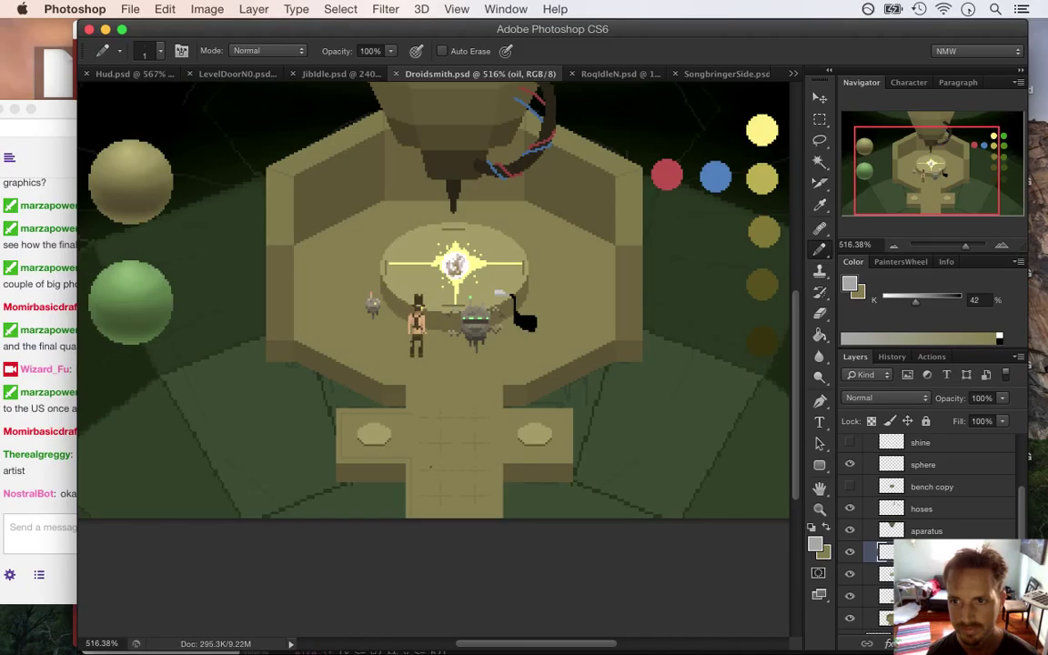
Step: Sample the seam colour and pencil a thin seam around the bottom, right side and top of the walkway's left oval plate
drag(397, 456, 447, 435)
click(475, 442)
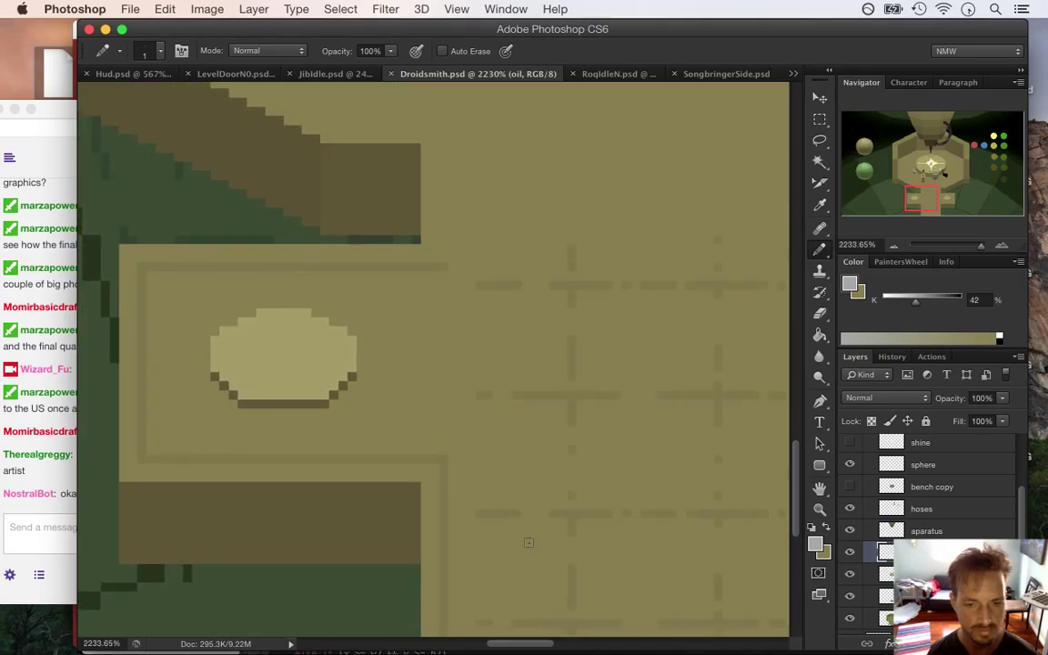
scroll(527, 600, left, 5)
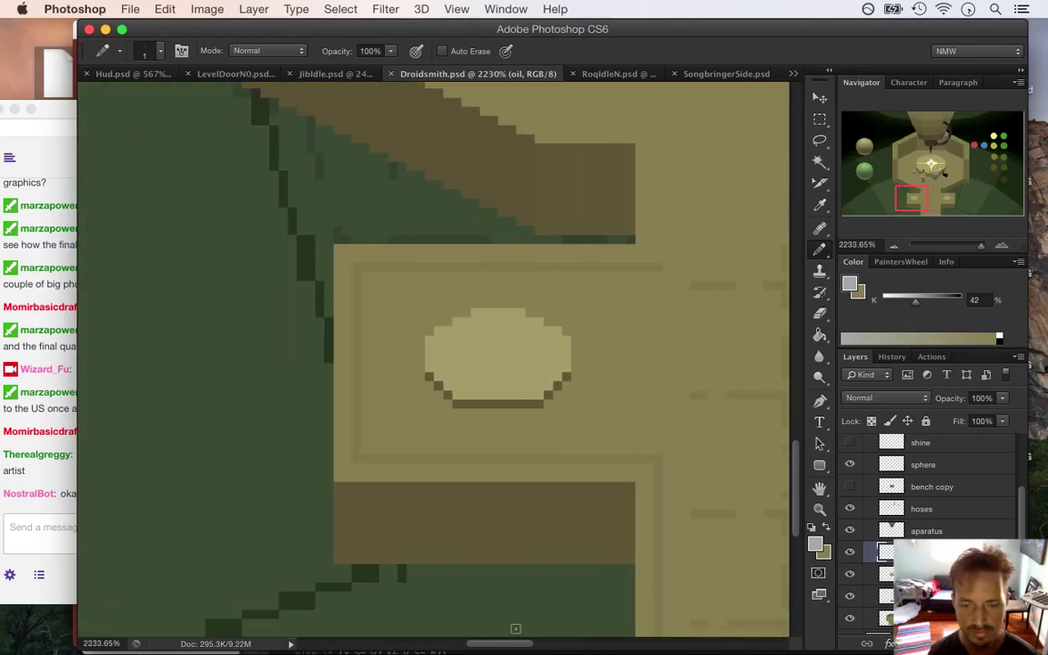
scroll(506, 650, right, 3)
alt+click(678, 393)
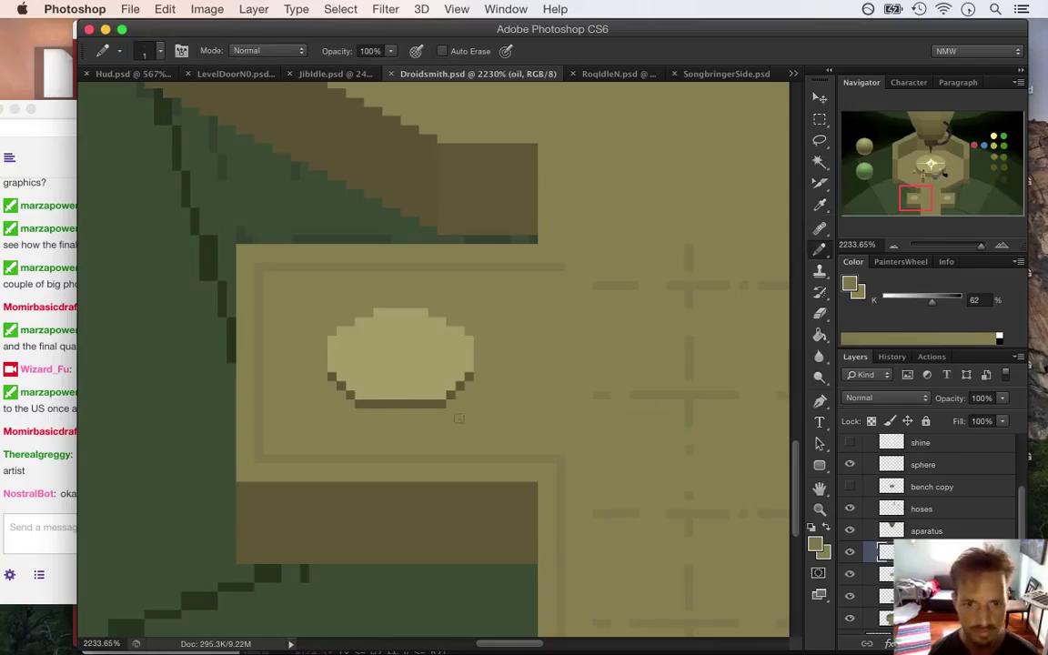
mouse_move(431, 426)
mouse_down()
mouse_move(404, 431)
mouse_move(449, 434)
mouse_move(356, 431)
mouse_up()
alt+click(434, 408)
alt+click(446, 423)
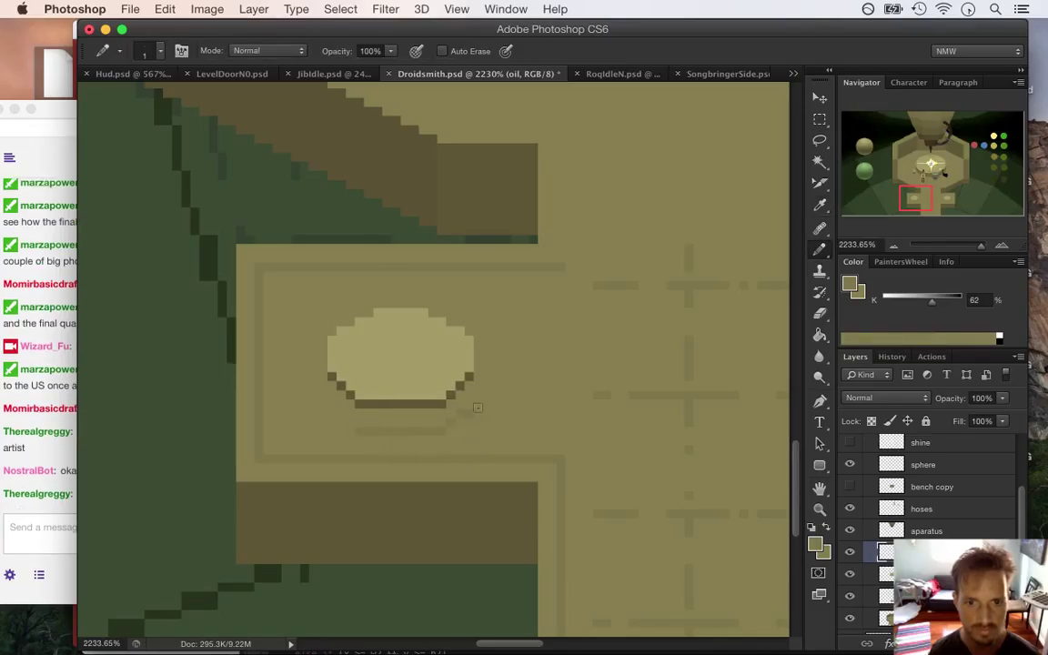
alt+click(476, 411)
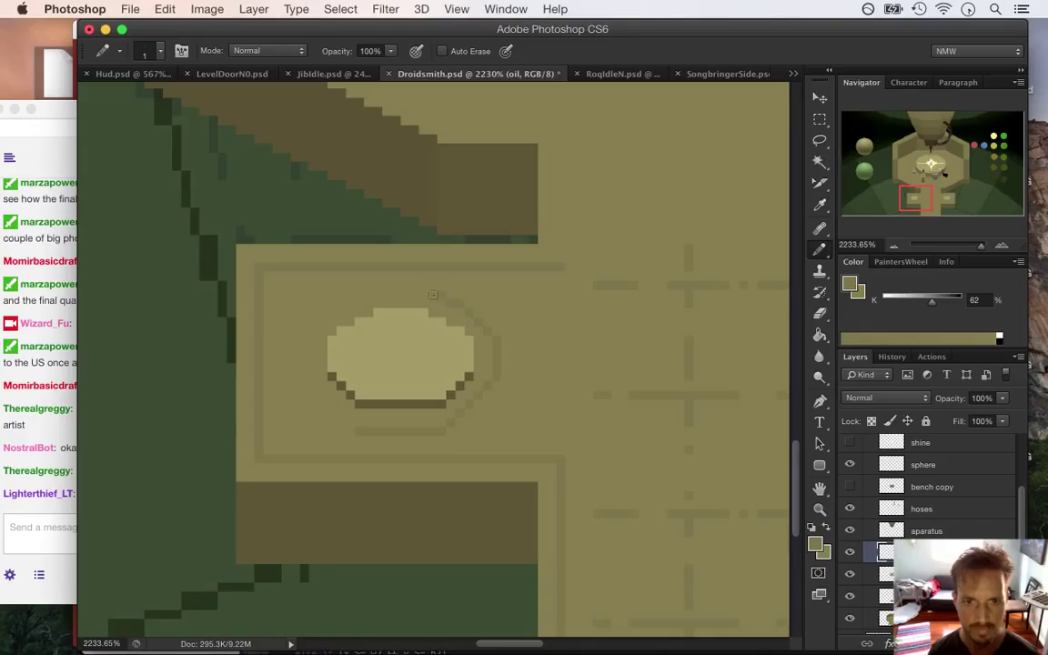
alt+click(383, 284)
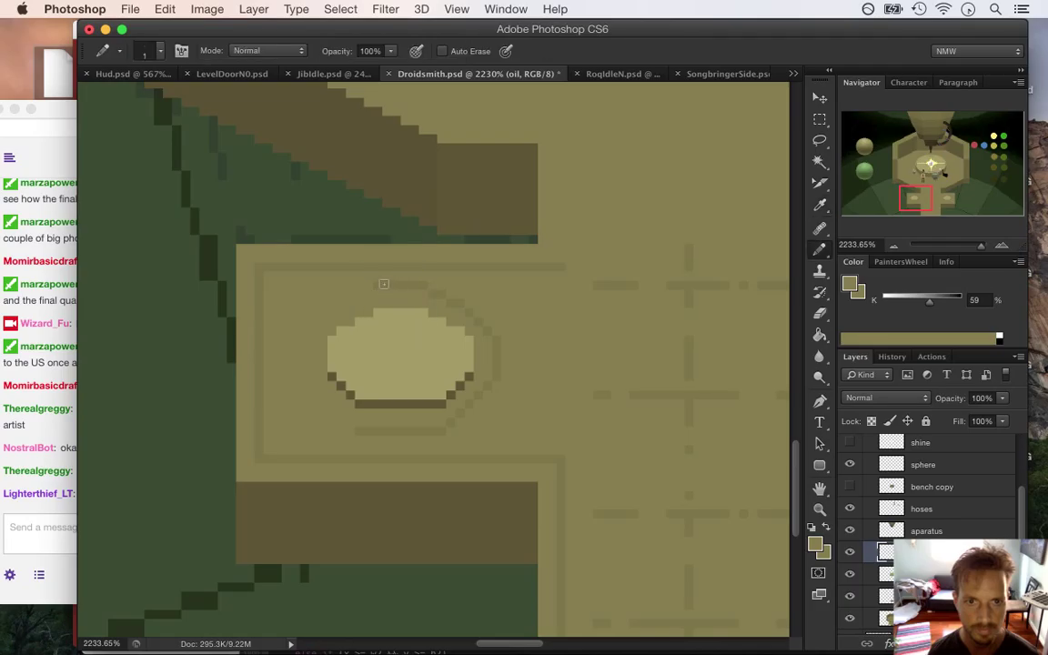
alt+click(385, 285)
Step: Read the chat question about whether Jib's dad is the droid smith
click(48, 398)
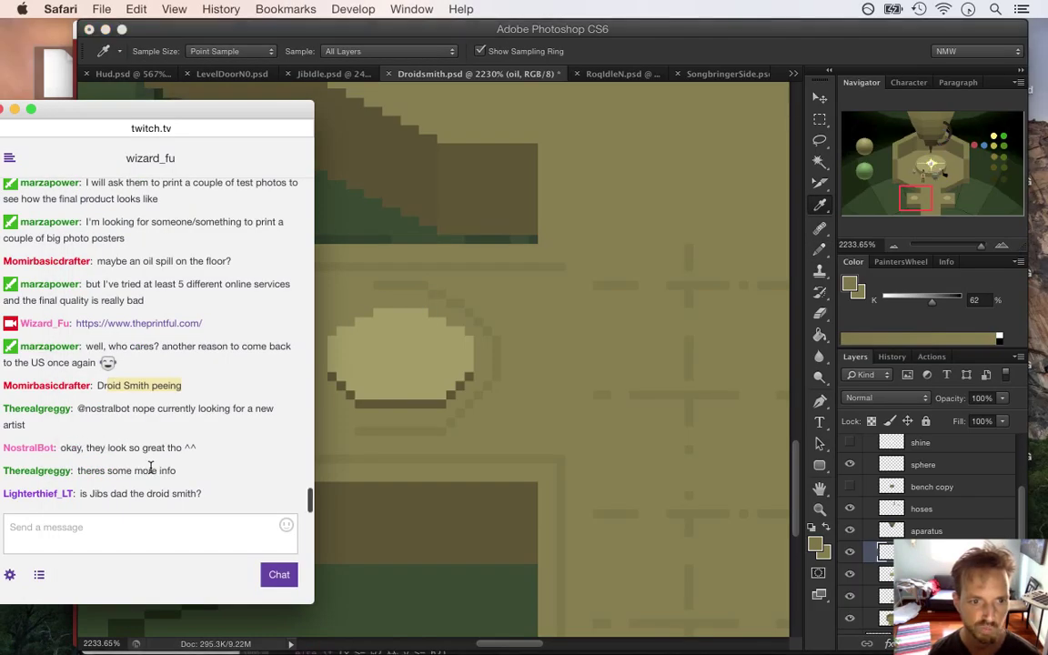
triple_click(171, 501)
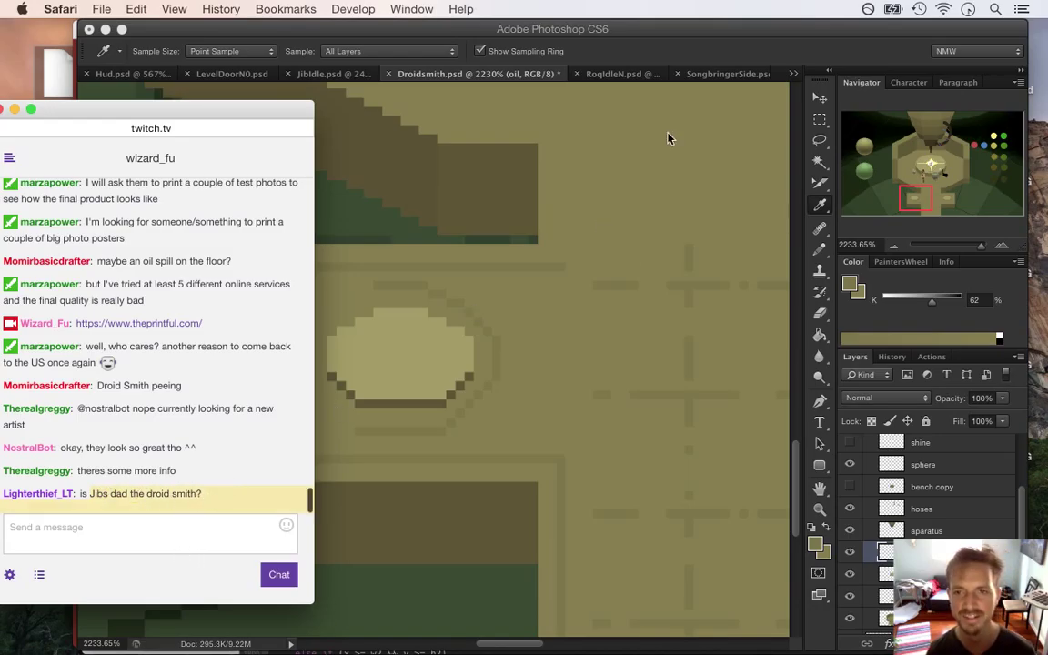
Step: Return to Photoshop and pencil the thin seam around the lower-left edge of the walkway's left oval plate
click(687, 52)
drag(797, 489, 795, 398)
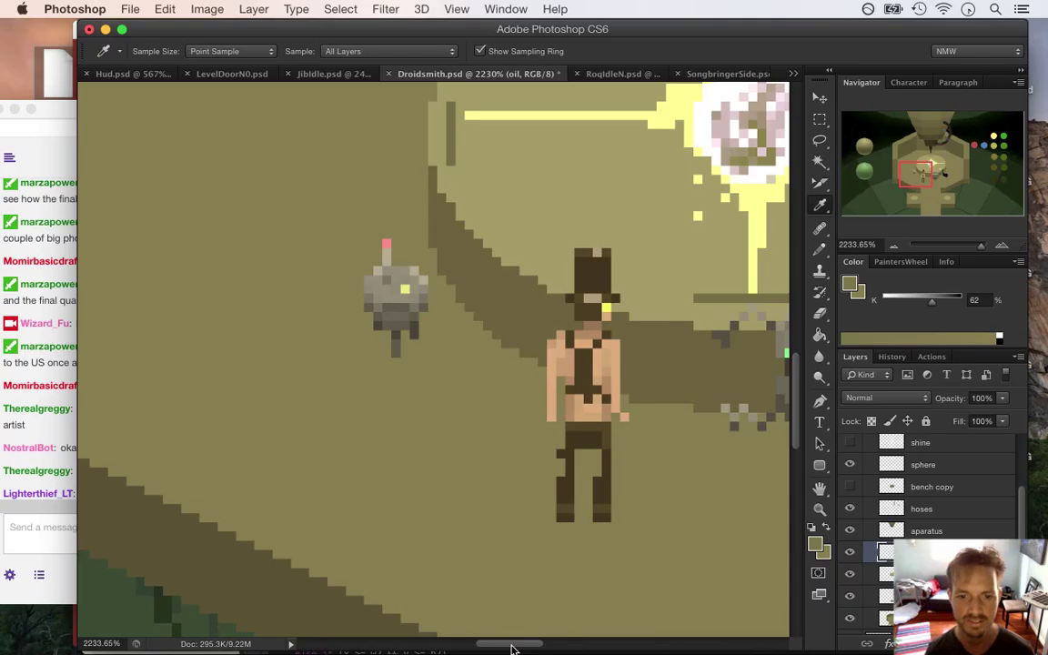
scroll(512, 648, right, 5)
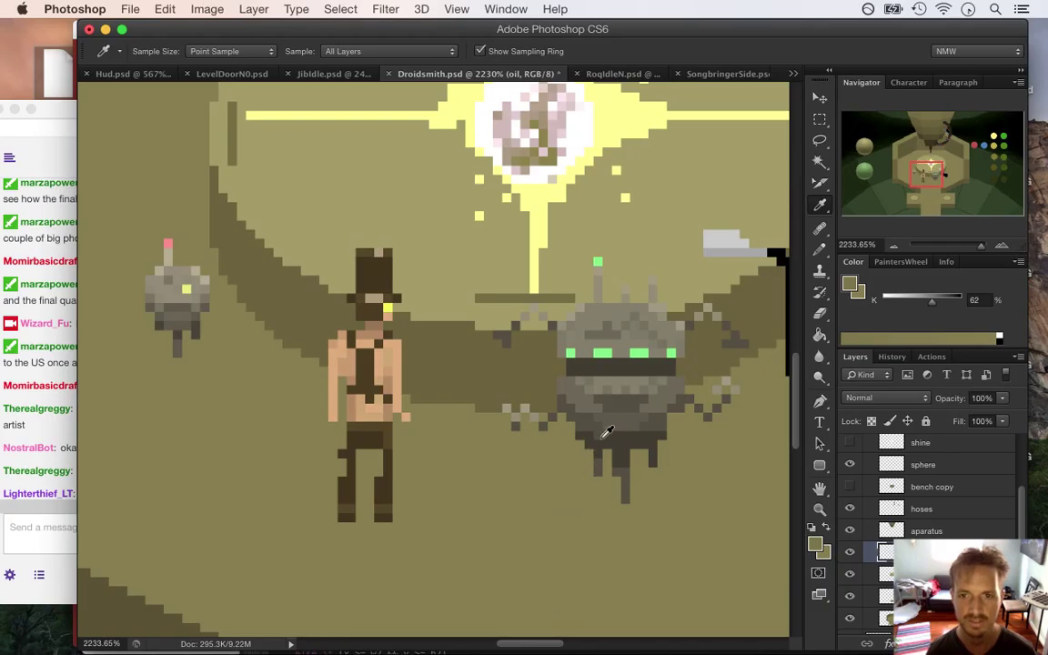
scroll(637, 446, down, 10)
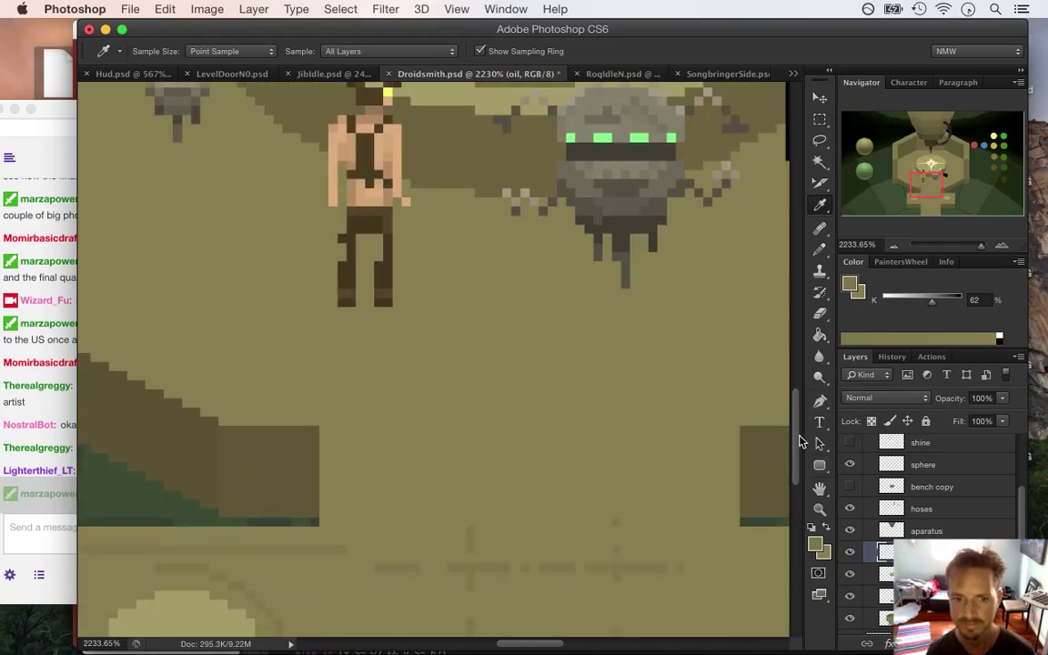
drag(537, 648, 505, 648)
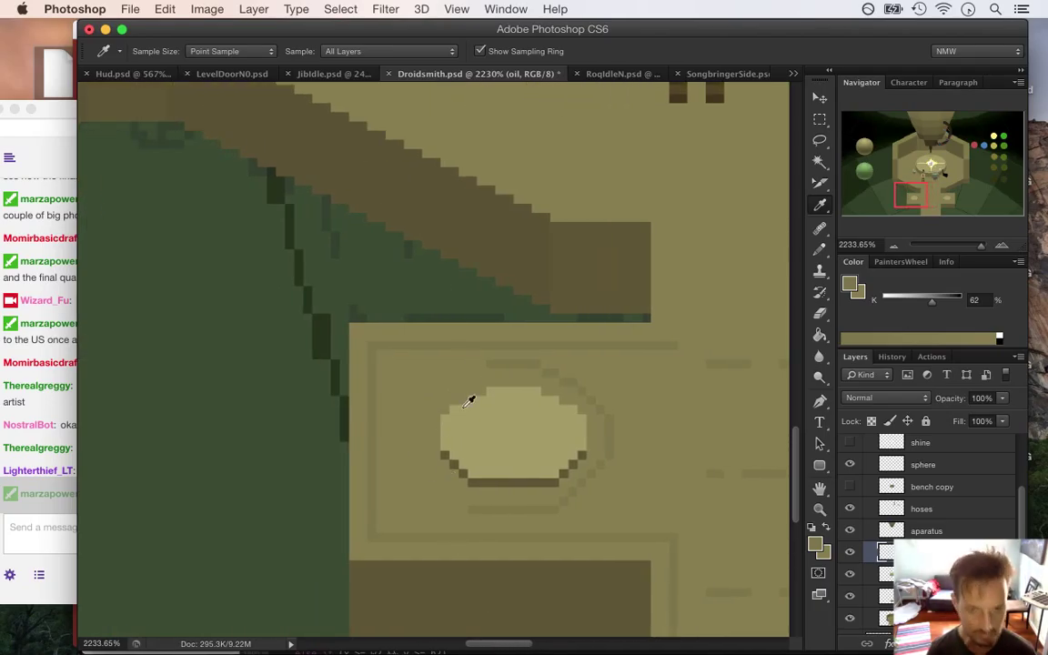
key(b)
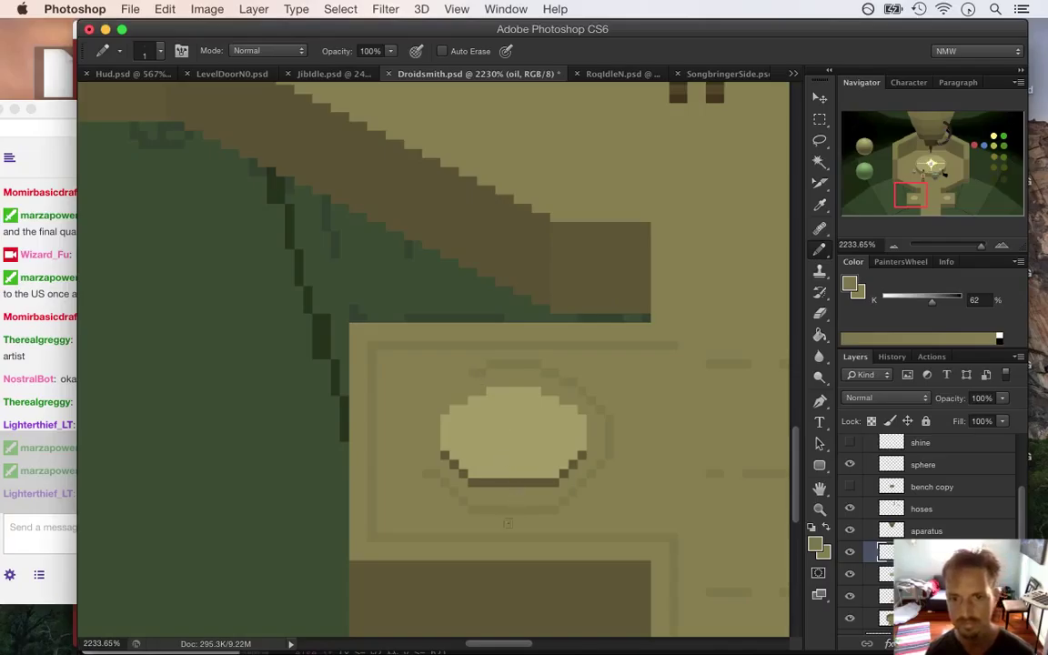
mouse_move(484, 475)
mouse_down()
mouse_move(515, 471)
mouse_move(496, 456)
mouse_up()
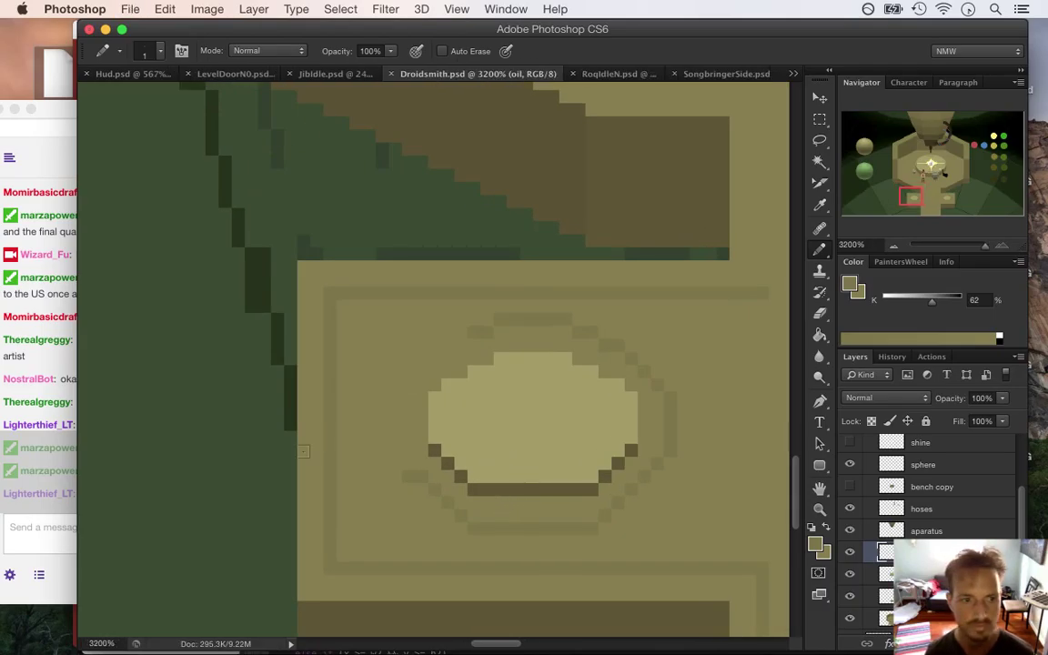
Step: Read the new Twitch chat messages about the retro-futuristic ship with oil bottles and wires
click(51, 507)
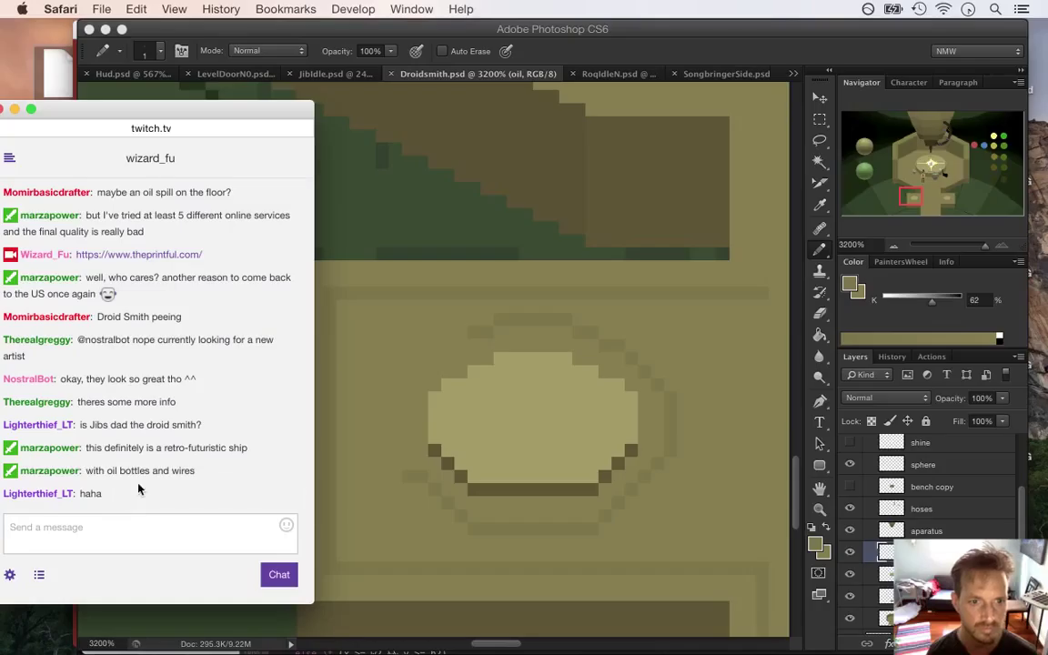
double_click(127, 449)
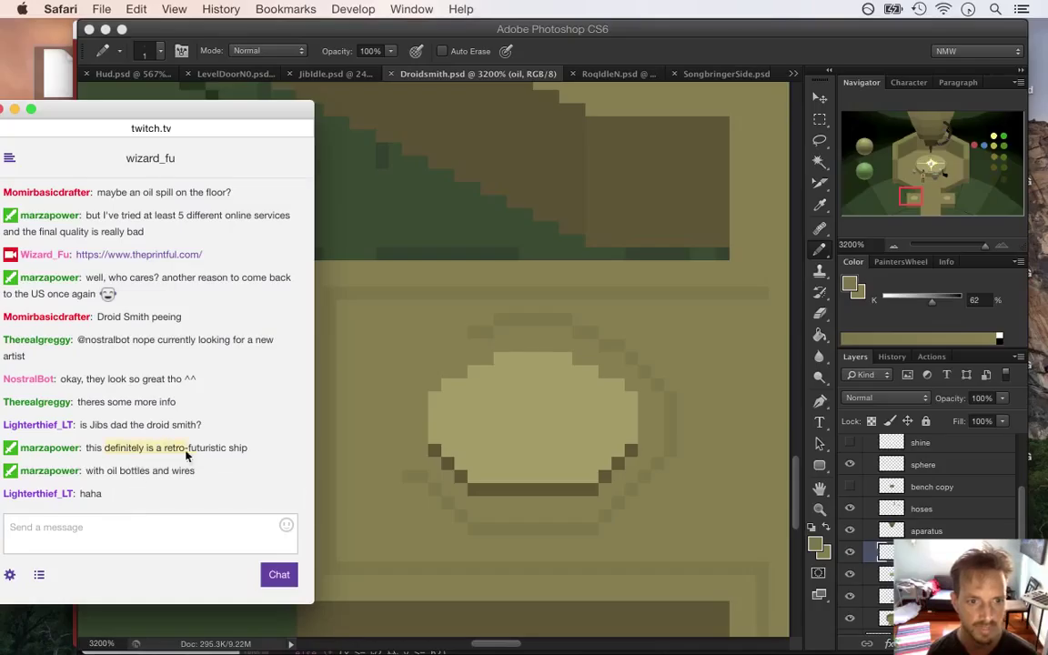
drag(165, 447, 176, 448)
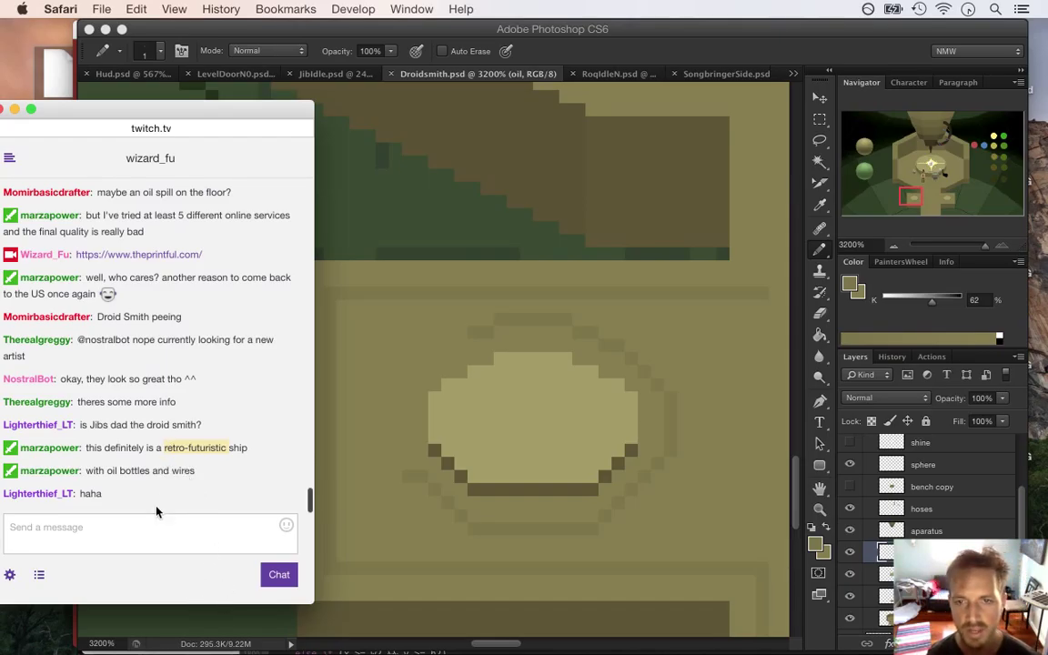
Step: Return to Photoshop and pencil the upper-left and left sides of the seam around the left oval plate
click(681, 29)
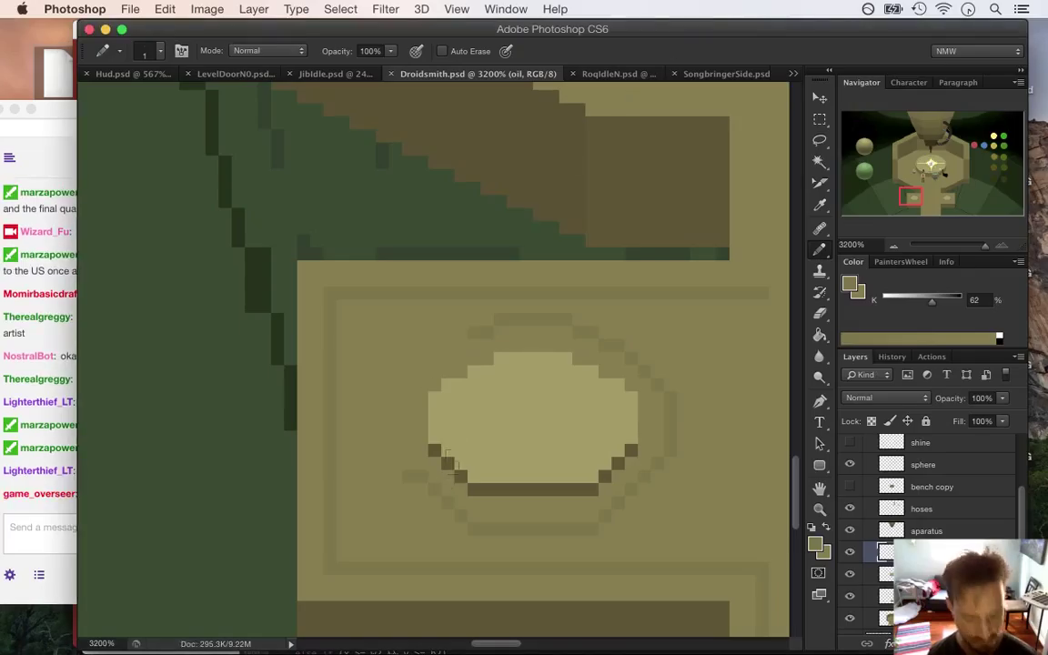
alt+click(459, 341)
click(460, 344)
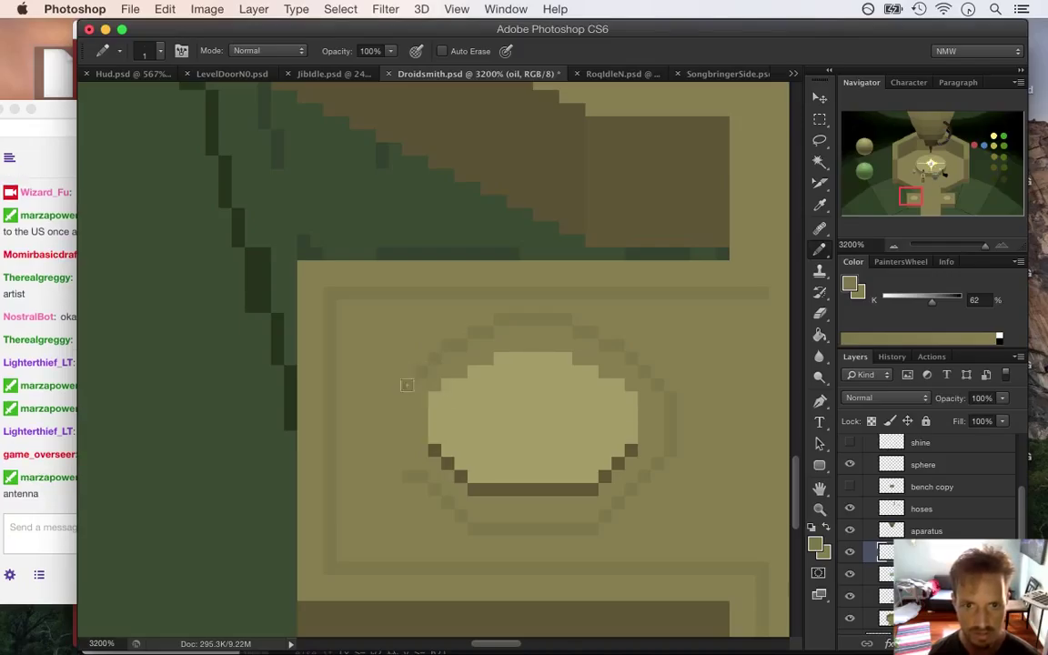
drag(396, 393, 397, 452)
Step: Read the newcomer's chat question about what is being made and show the entire Droidsmith scene in Photoshop
click(46, 523)
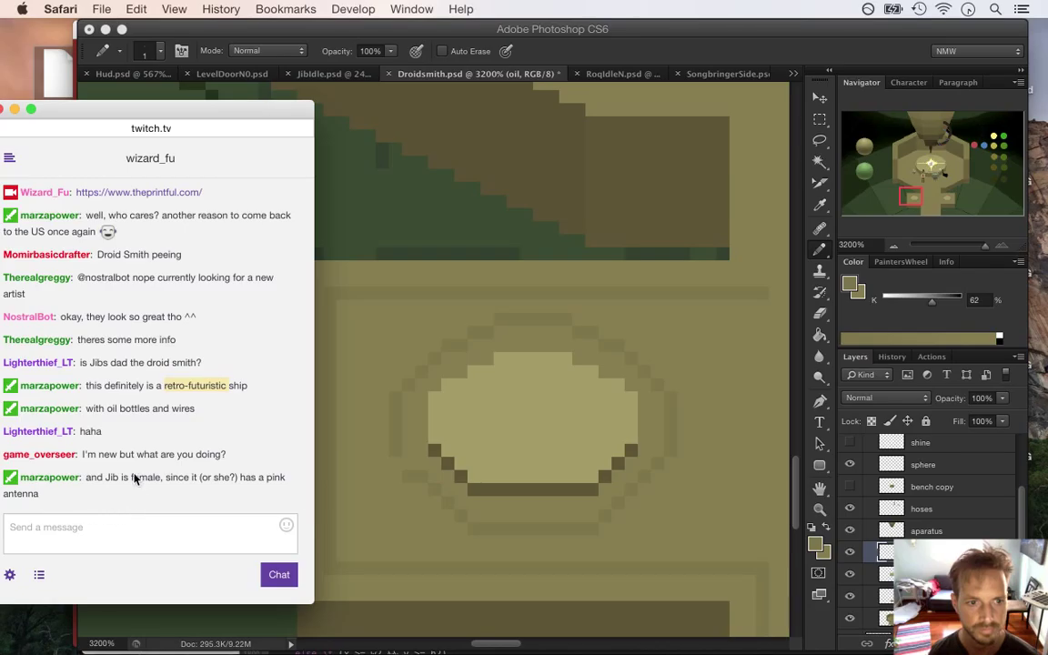
drag(109, 459, 134, 458)
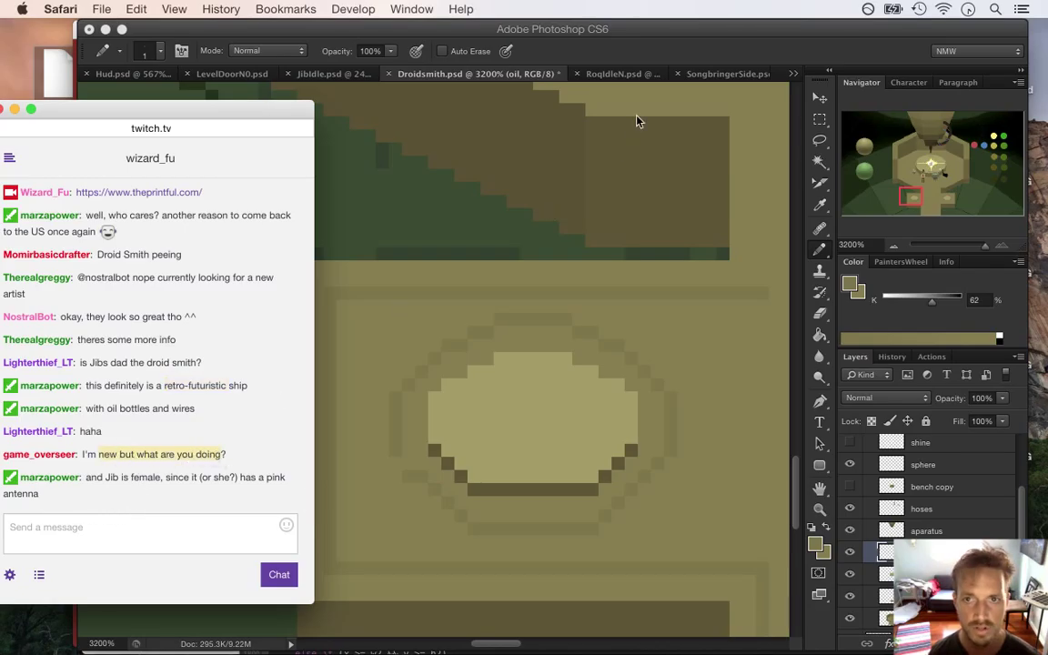
click(601, 110)
drag(496, 302, 508, 279)
drag(458, 351, 482, 356)
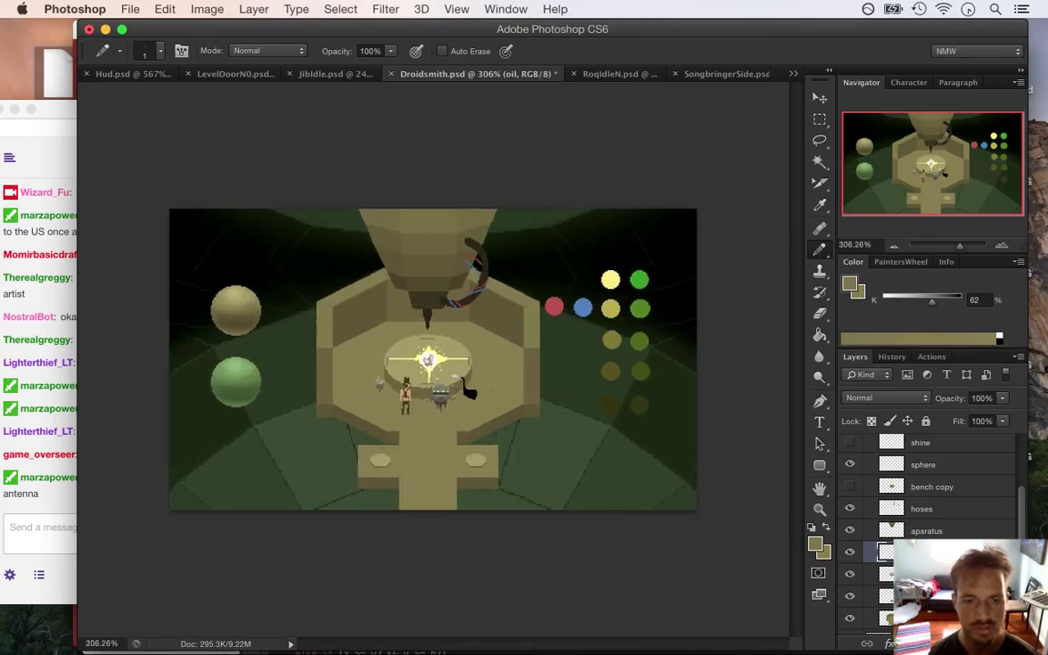
Step: Switch to Xcode, build and run the Songbringer project, and bring the game to the front
key(super+Tab)
key(Tab)
key(Tab)
key(Tab)
key(Tab)
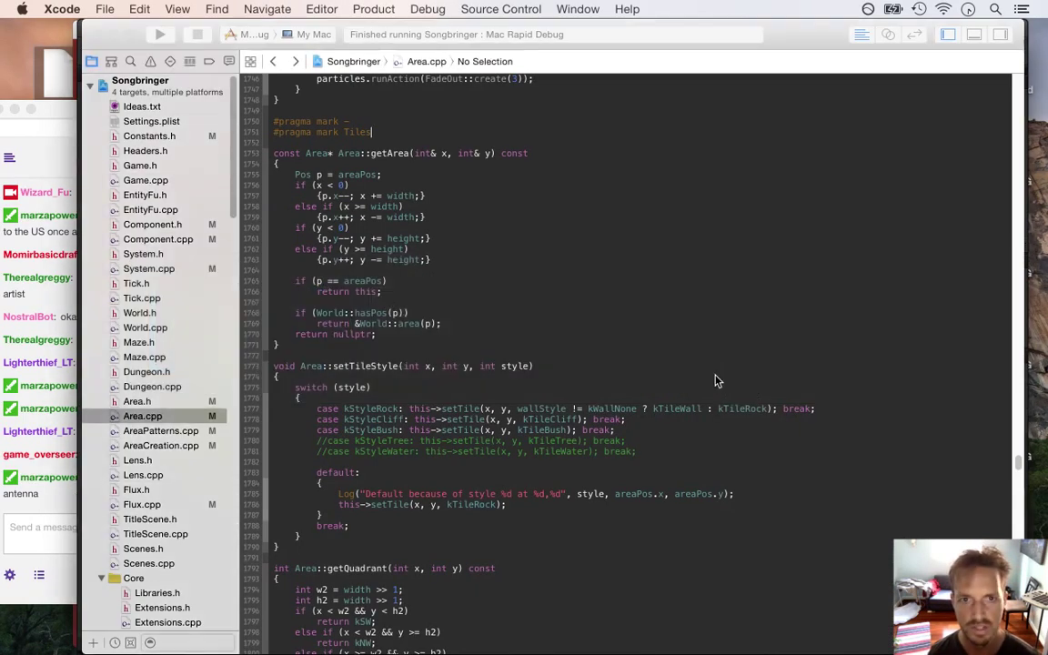
key(super+r)
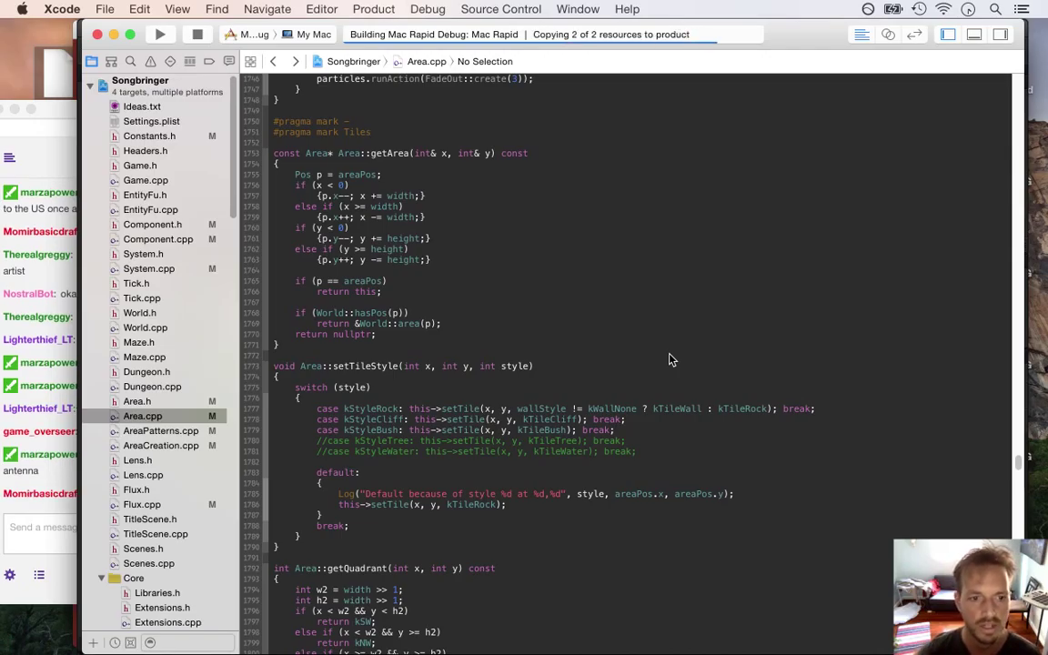
key(super+Tab)
key(super+Tab)
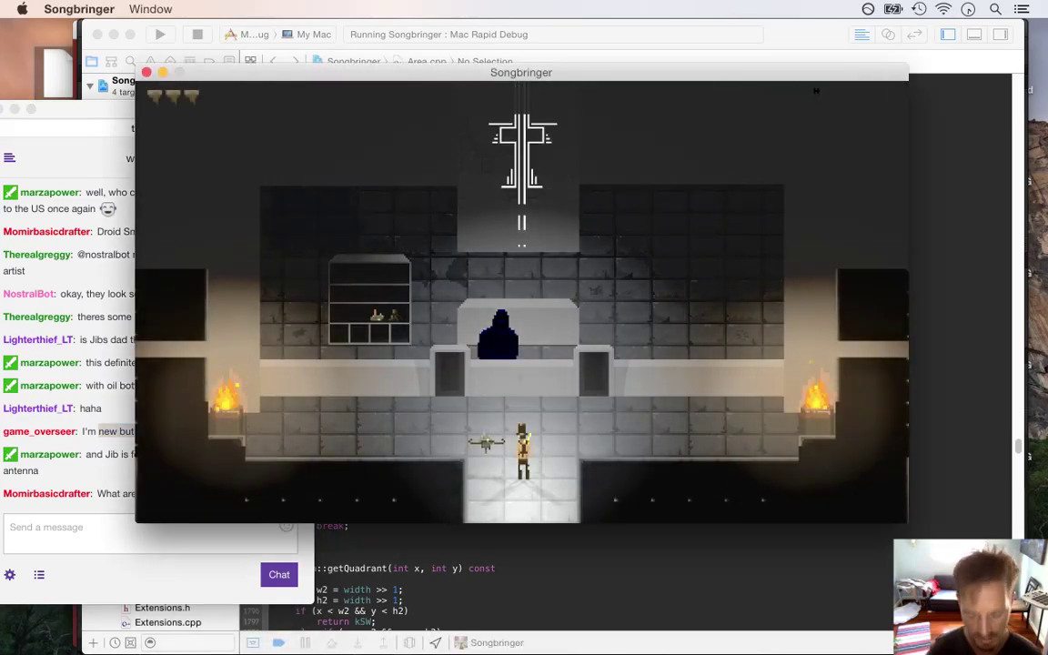
Step: Walk the character up to the counter in the torch-lit room and move around in front of it
key(Up)
key(Left)
key(Right)
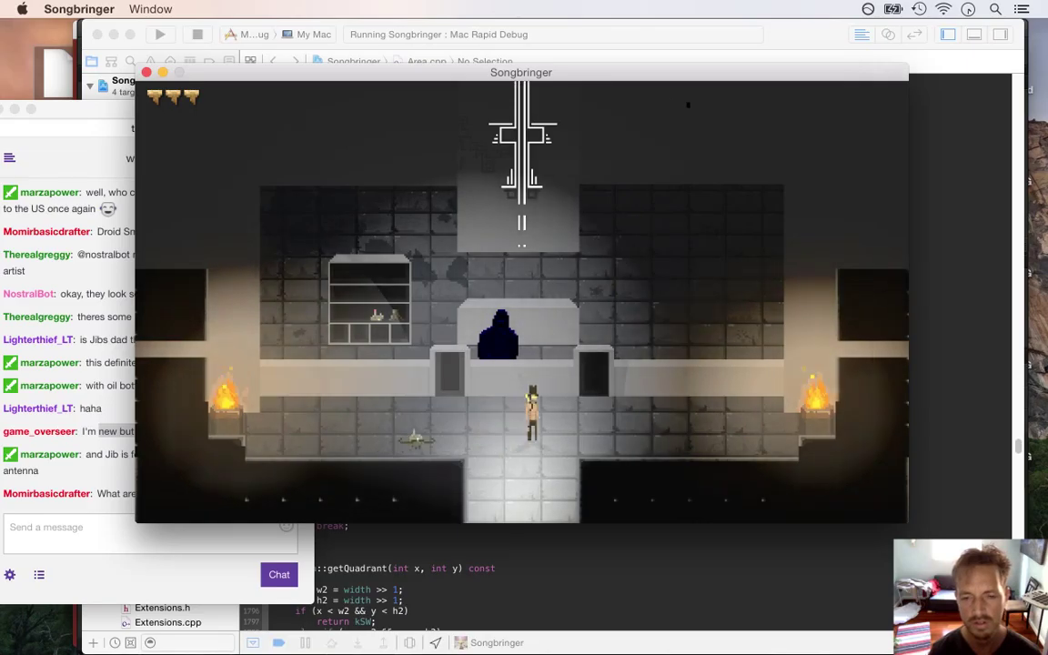
key(Right)
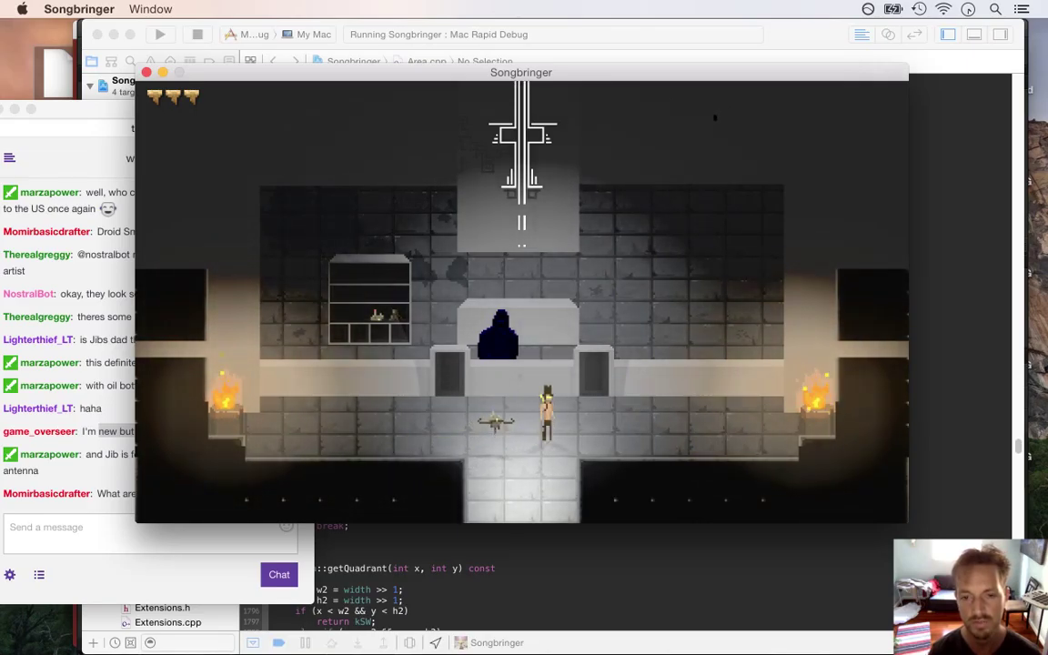
key(Left)
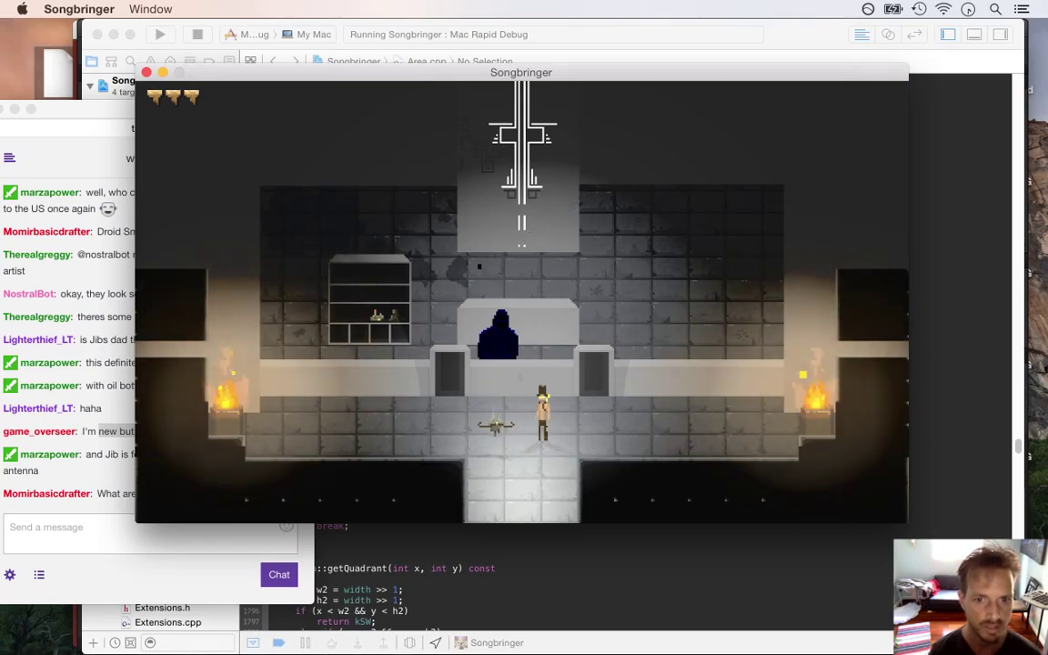
key(s)
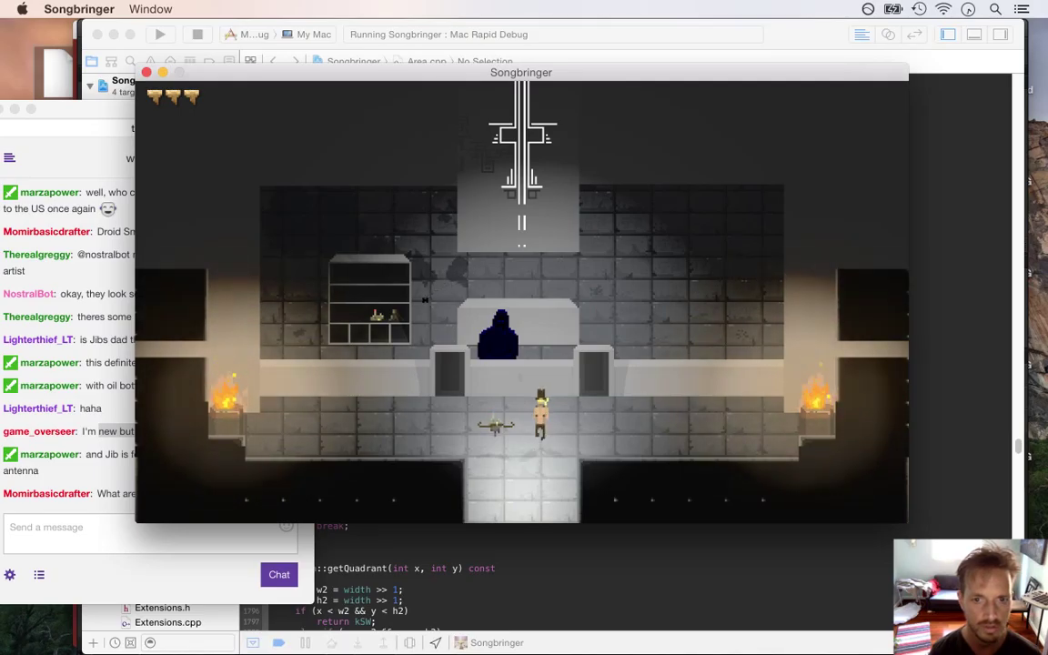
key(s)
key(d)
Step: Open the gear inventory and look through the items, including the Micro Cord and the Blink Orb
key(Escape)
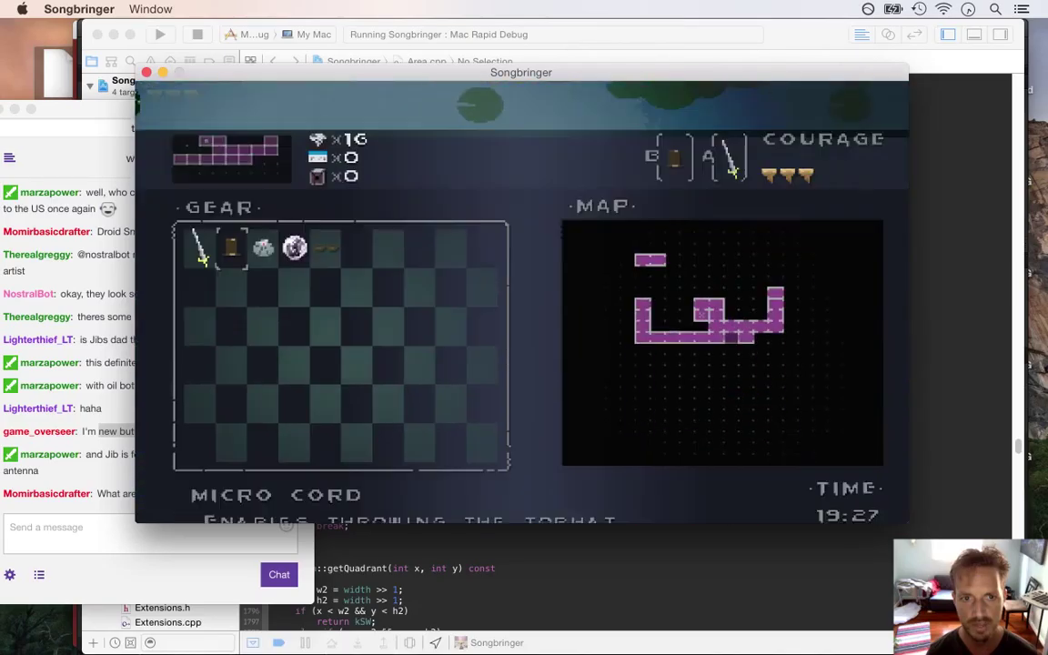
key(d)
key(d)
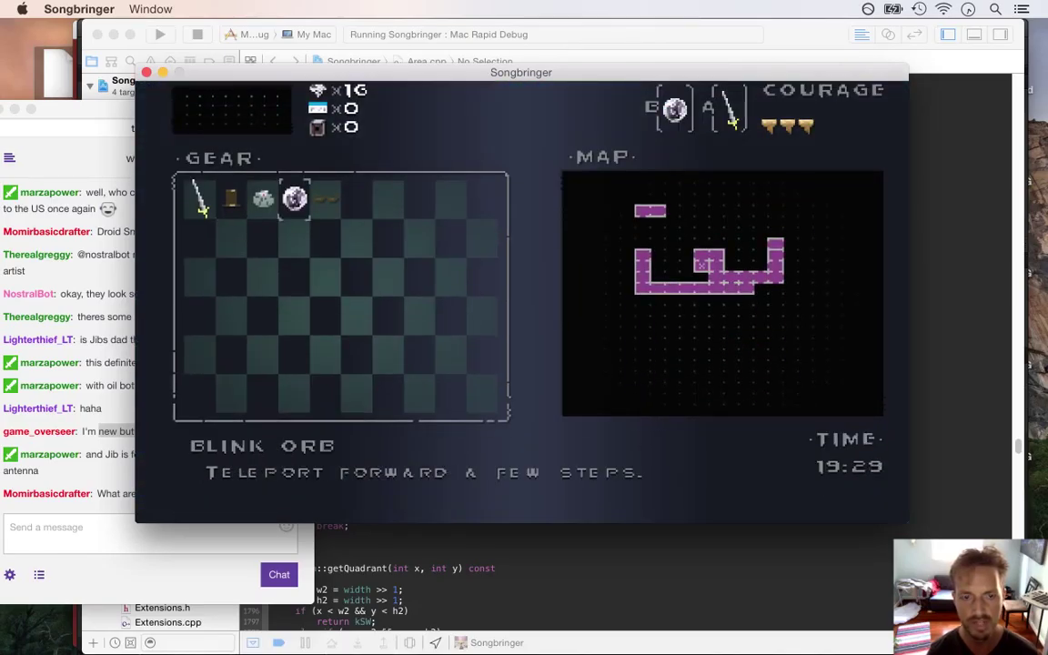
key(a)
key(d)
key(a)
key(d)
key(d)
key(a)
key(a)
Step: Quit the game, switch to Terminal and run songbringer write 0itemfire 1
key(super+q)
key(super+Tab)
key(super+Tab)
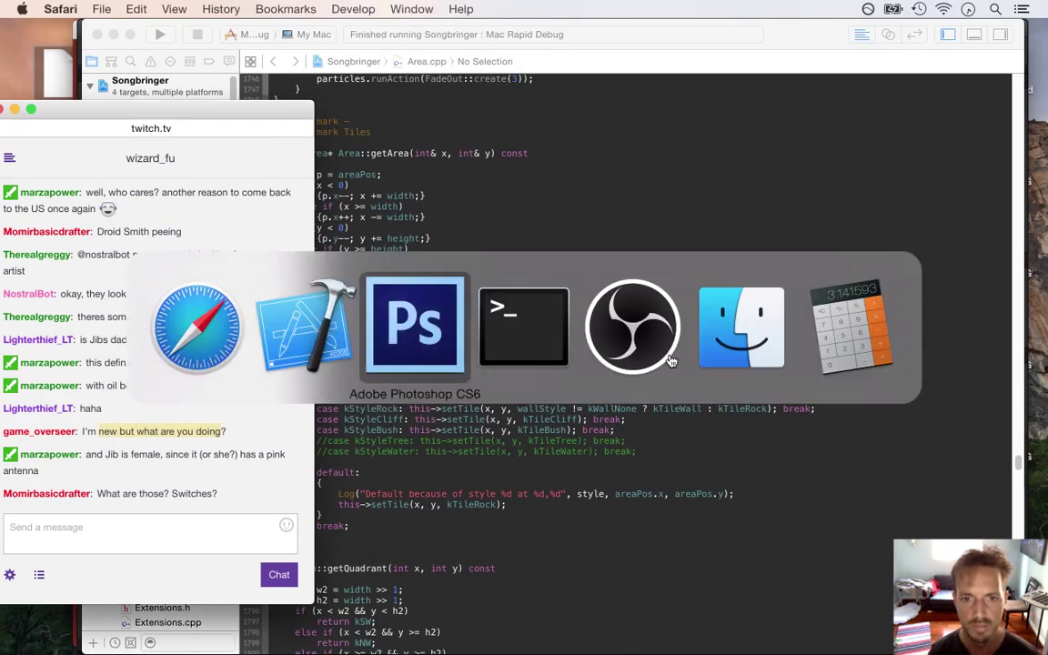
key(super+Tab)
text(s)
key(Tab)
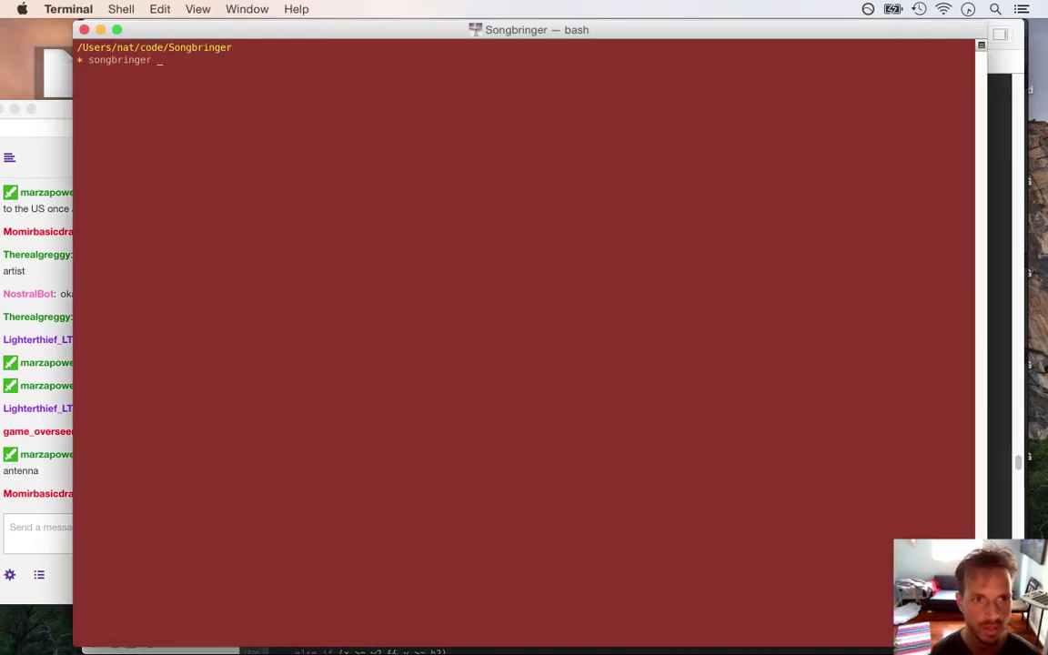
text(write 0itemfire 1)
key(Return)
Step: Read the chat question about switches, return to Xcode and run the Songbringer project again
key(super+Tab)
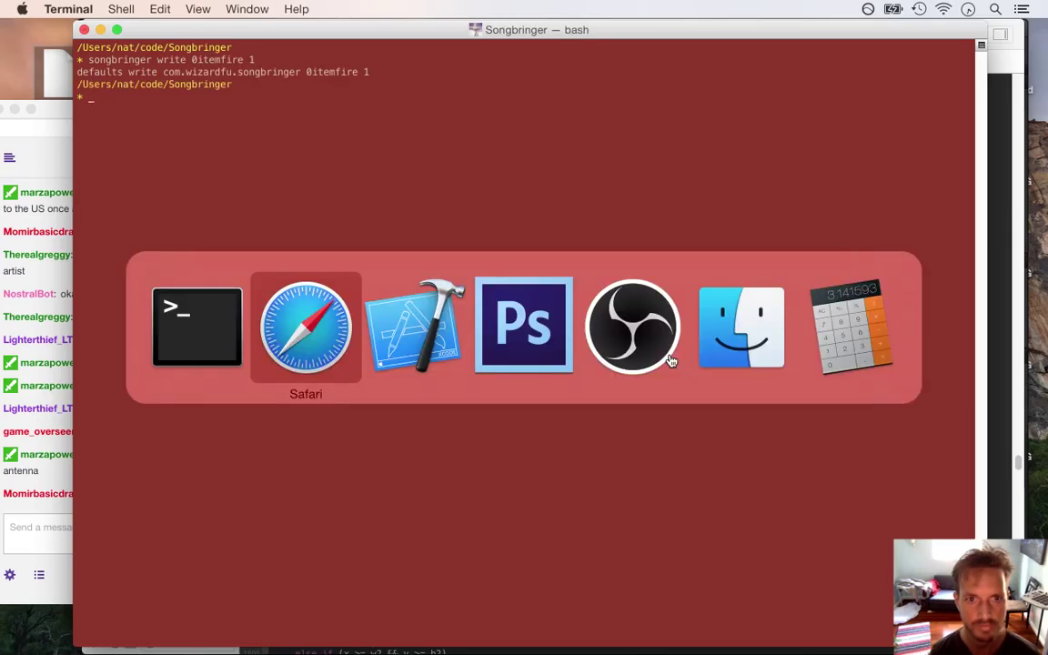
key(super+Tab)
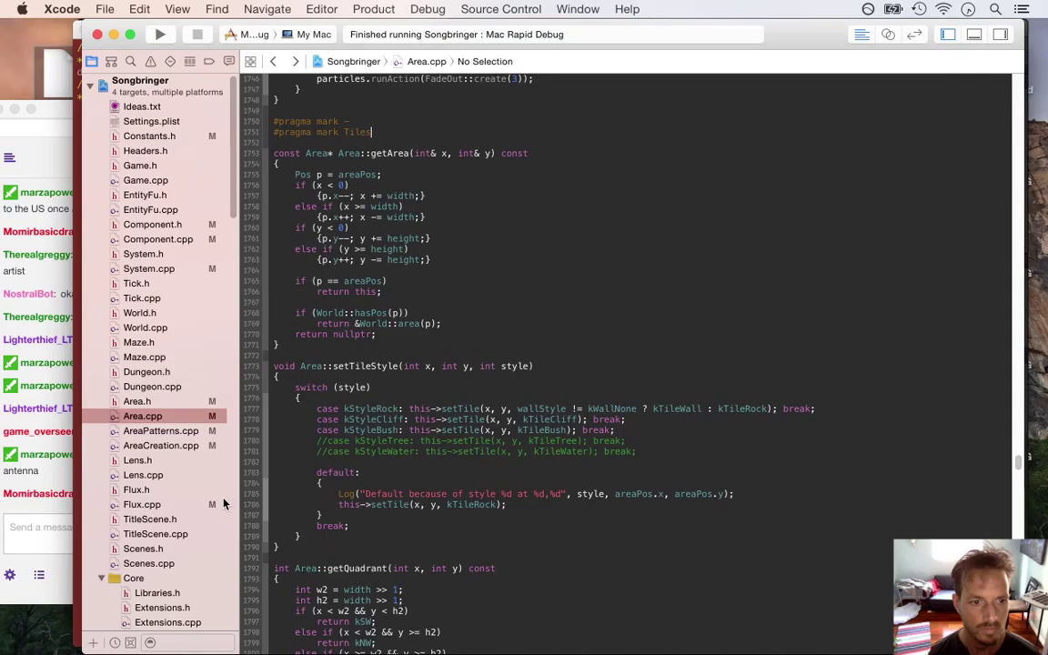
click(64, 471)
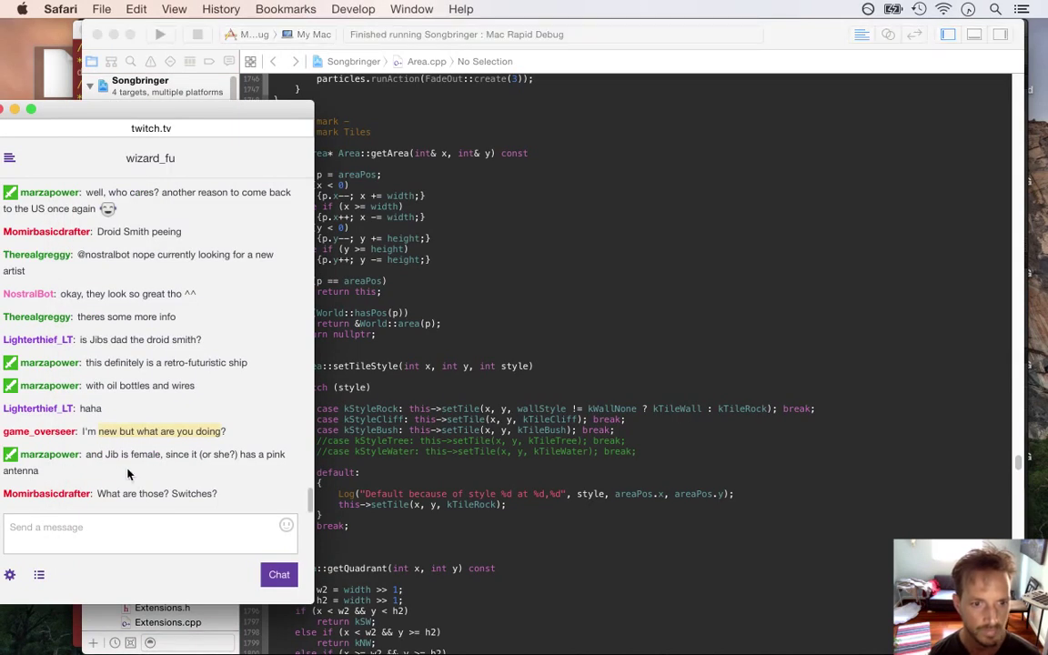
key(super+Tab)
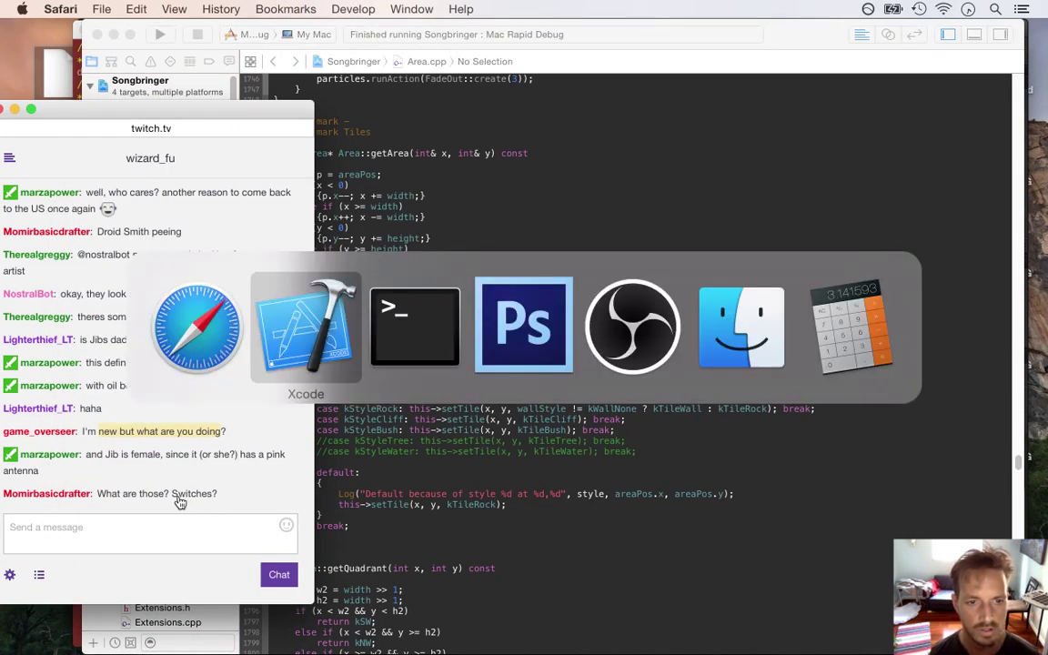
key(super+shift+Tab)
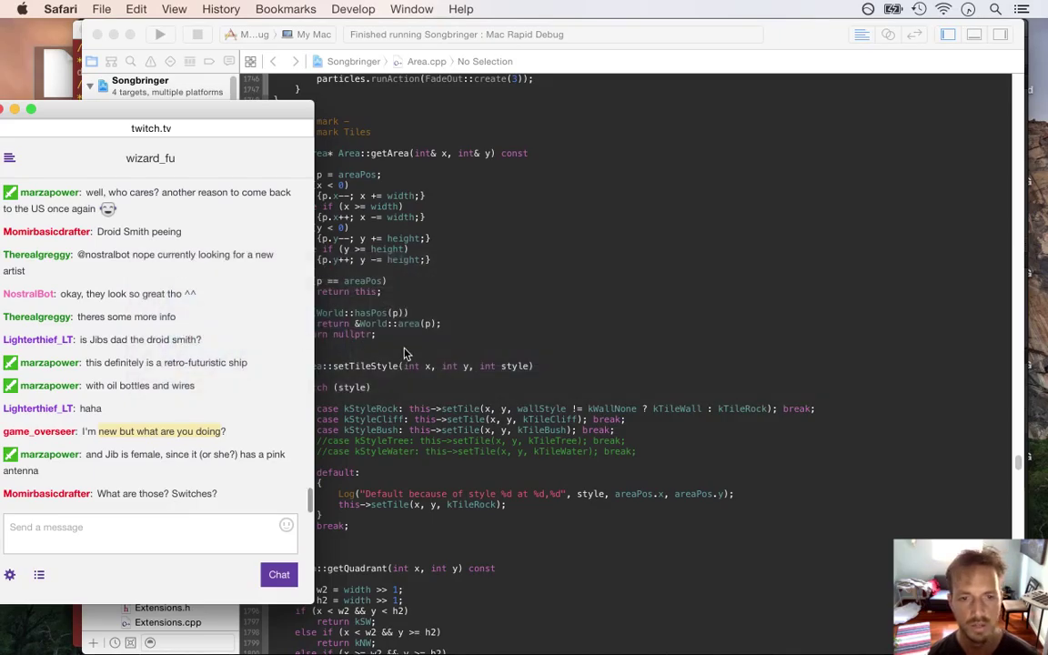
key(super+Tab)
key(super+r)
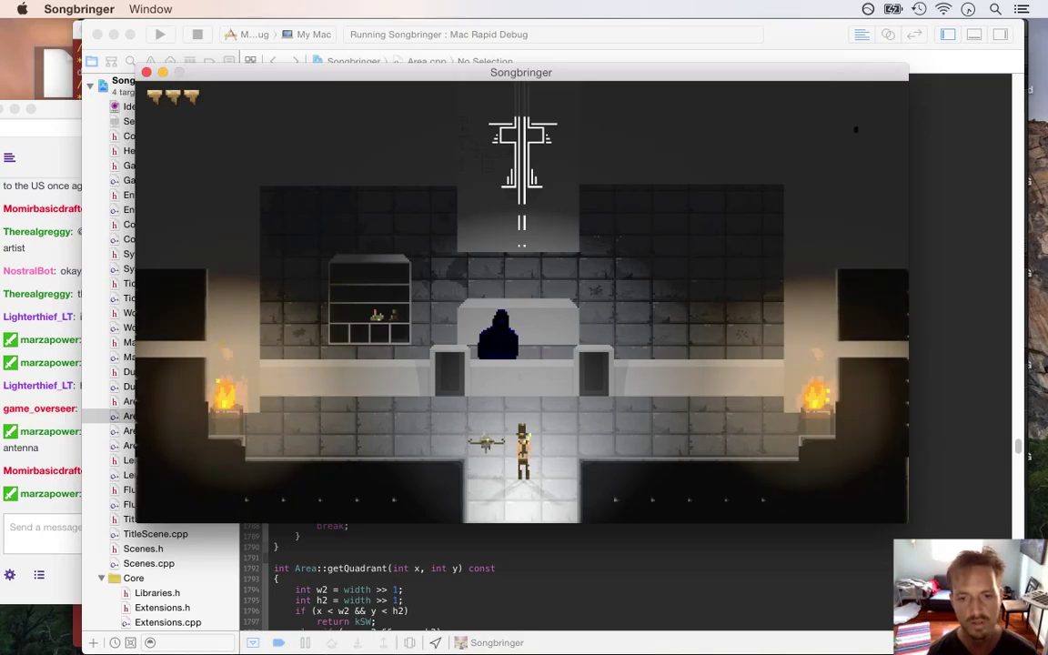
Step: Walk the character across the torch-lit room to the front of the counter's west pillar
key(Left)
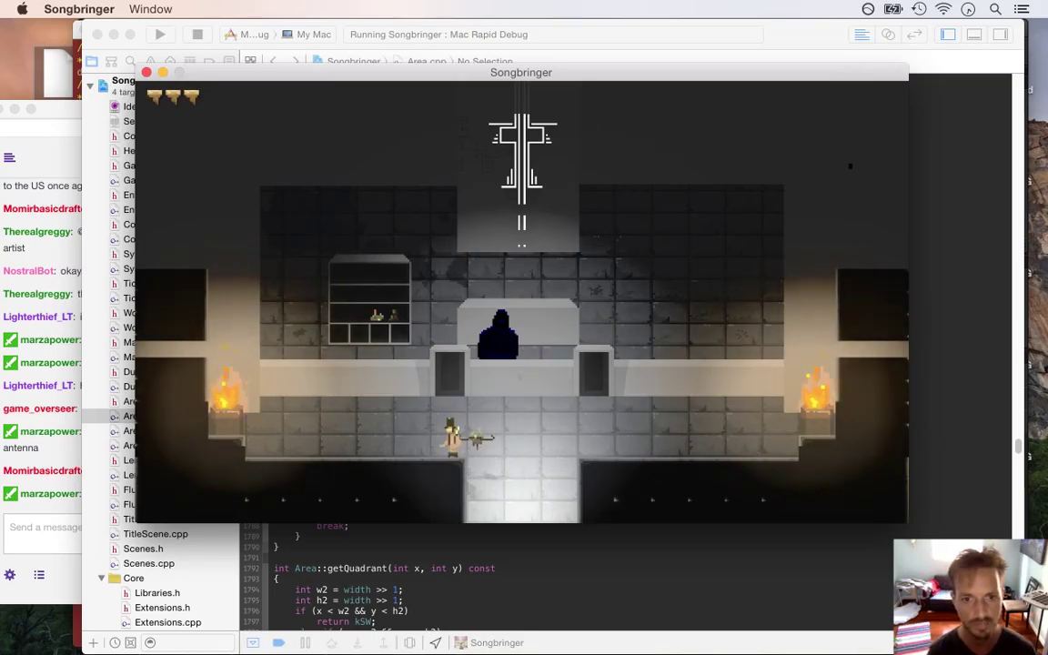
key(Left)
key(Up)
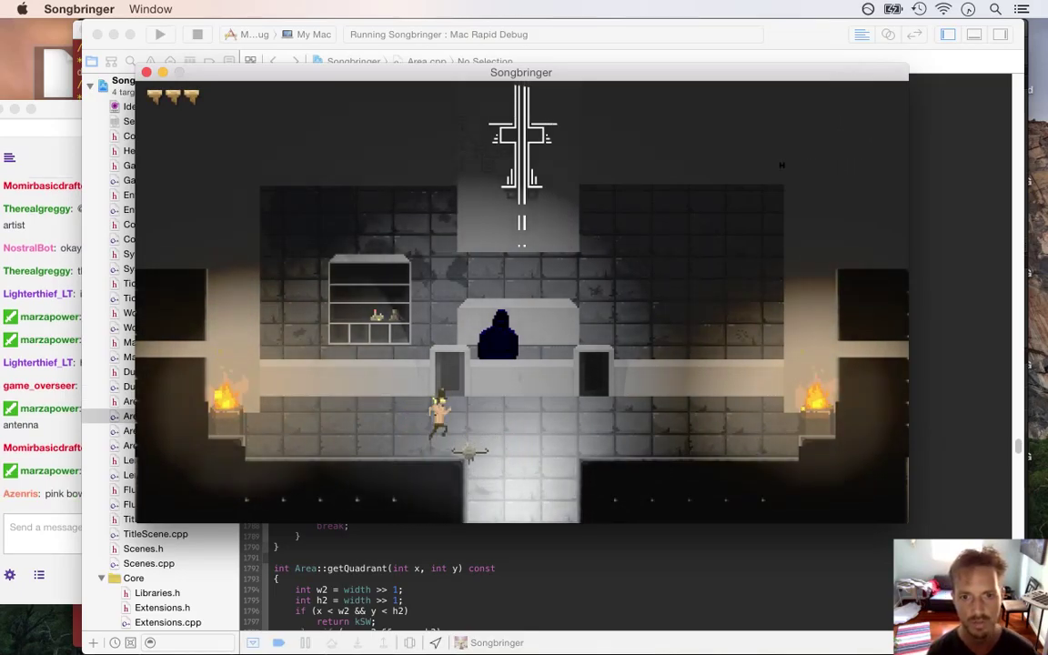
Step: Look through the gear inventory from the Micro Cord to the fire item and return to the room
key(Tab)
key(Right)
key(Tab)
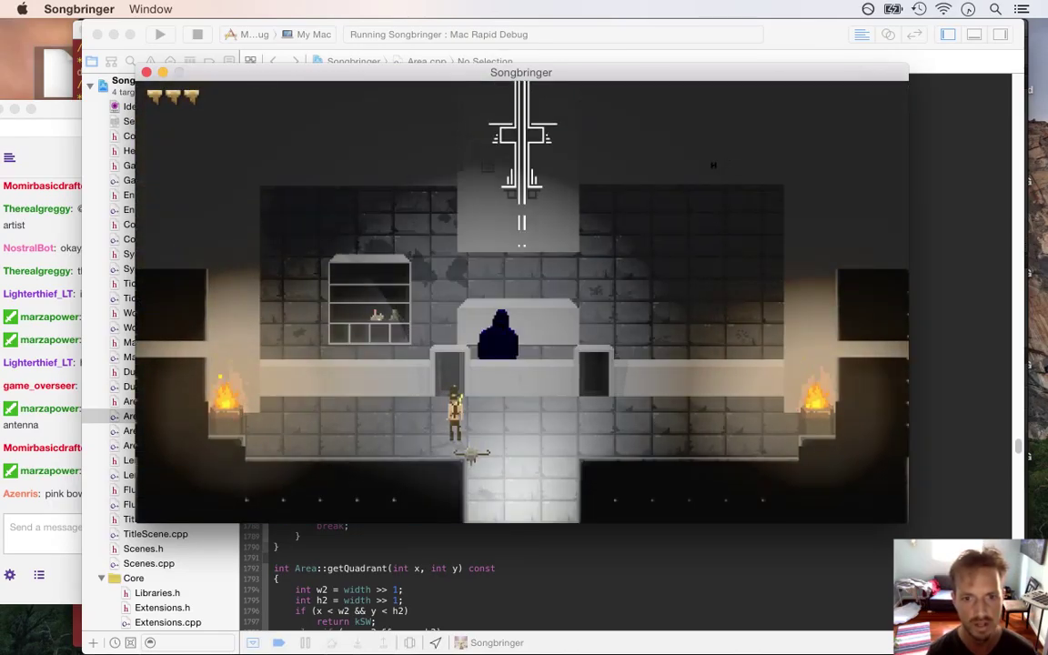
key(Tab)
key(Tab)
key(Right)
key(Tab)
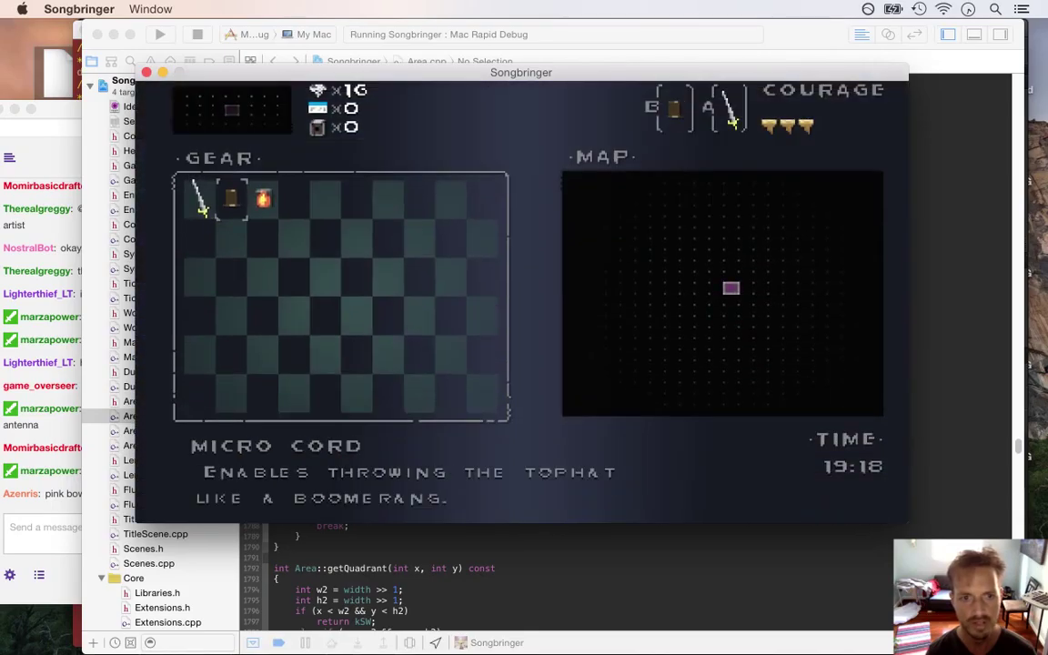
key(Right)
key(Right)
key(Tab)
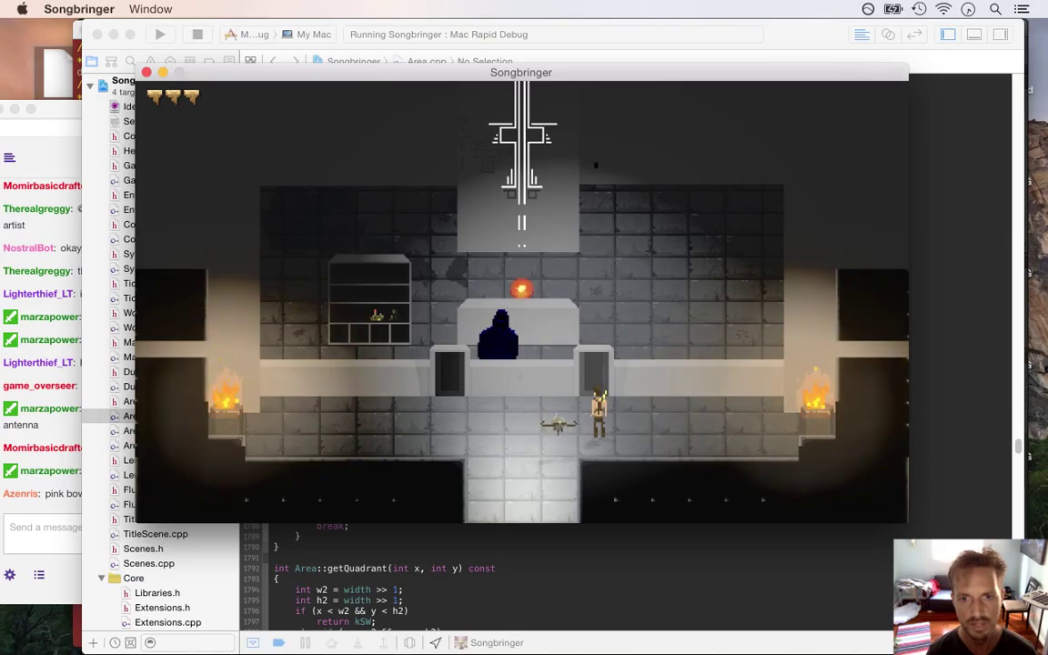
Step: Walk the character back and forth in front of the counter and quit the game
key(Right)
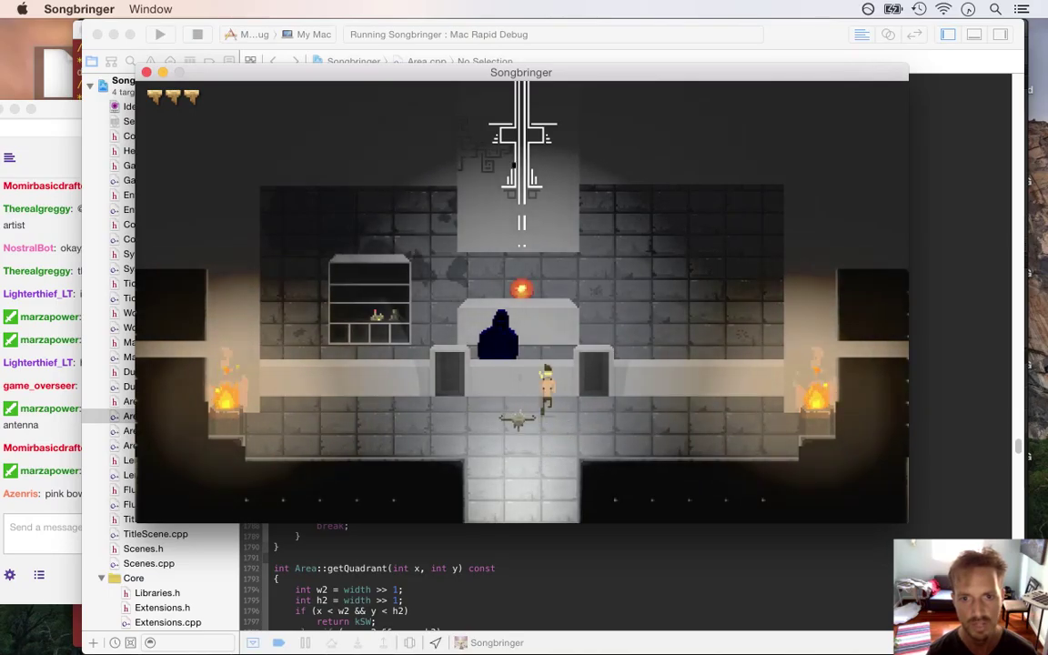
key(Down)
key(Left)
key(Left)
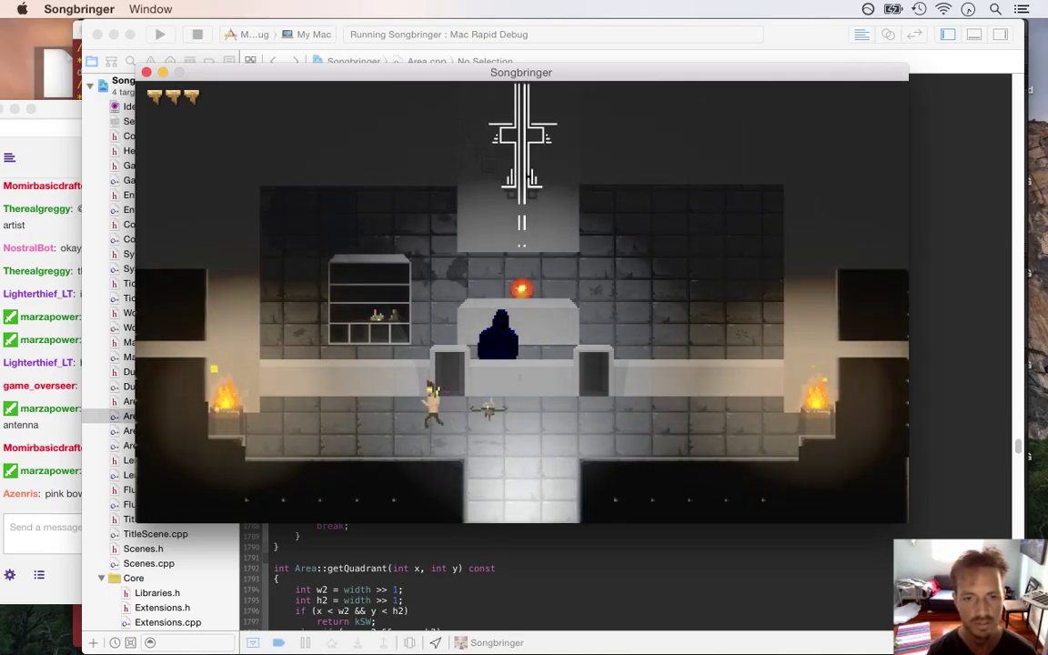
key(Right)
key(super+q)
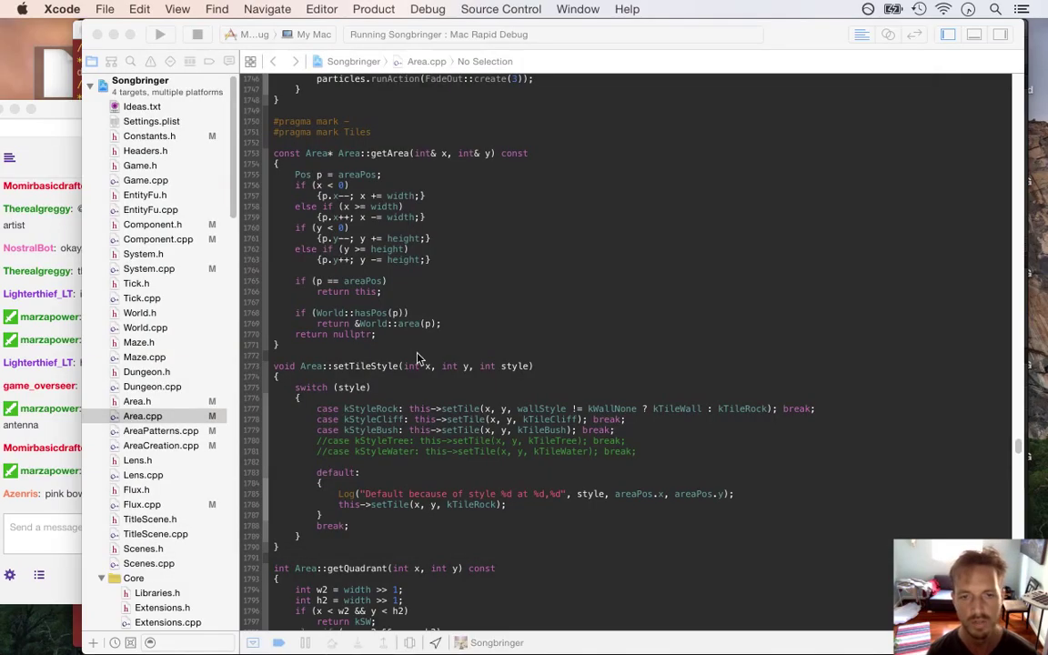
Step: Switch to Photoshop, bring the Twitch chat forward and read the newest messages, including the one about the pink bow
key(super+Tab)
key(super+Tab)
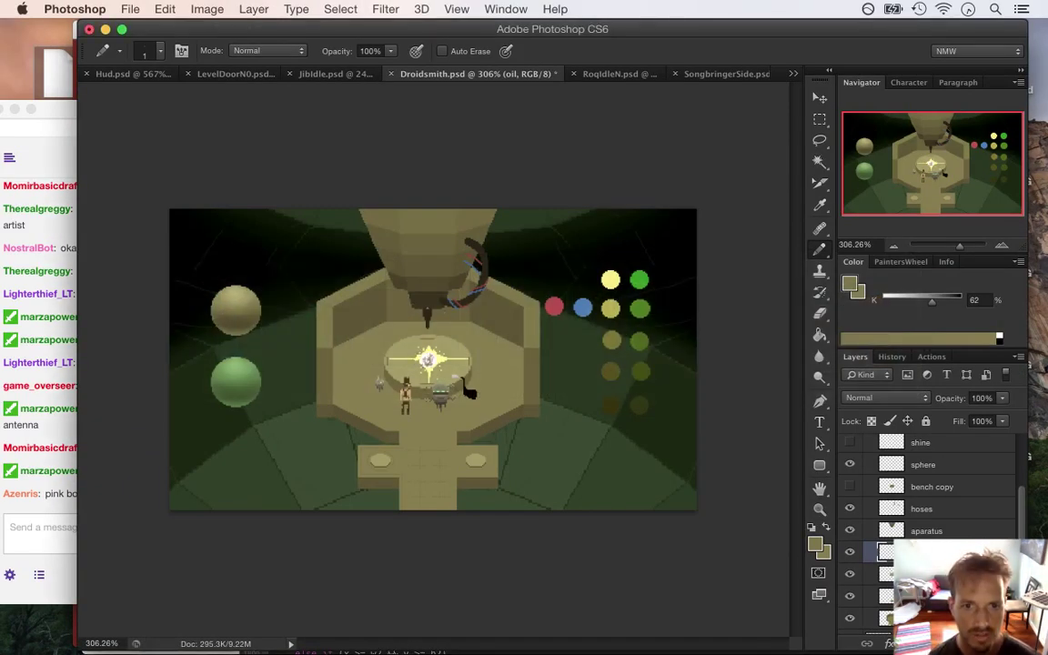
click(70, 506)
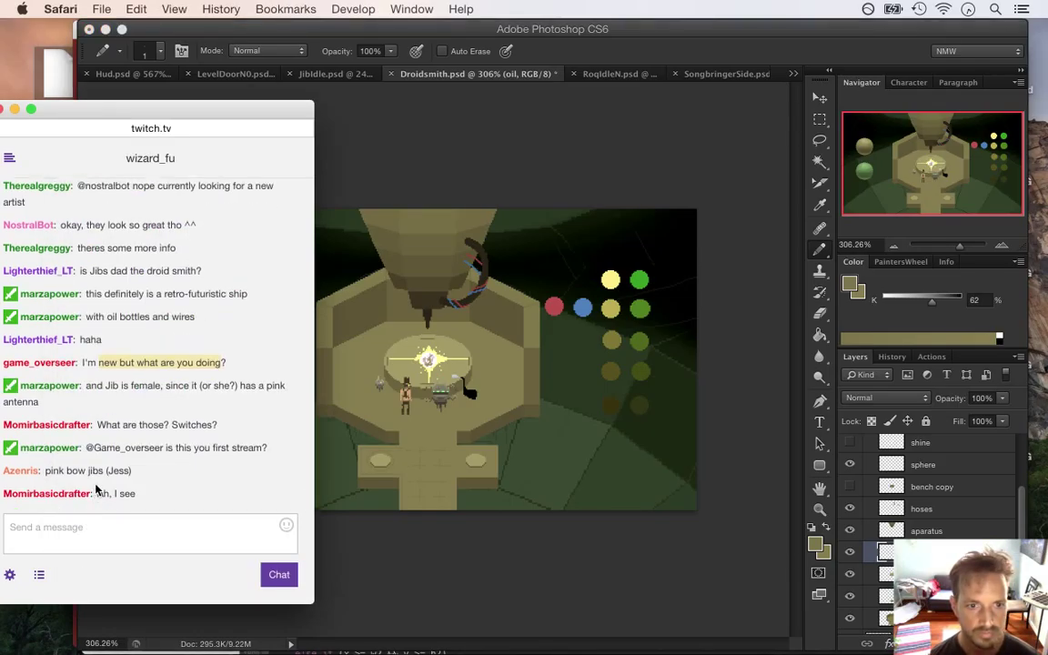
mouse_move(71, 448)
mouse_down()
mouse_move(111, 458)
mouse_move(84, 450)
mouse_up()
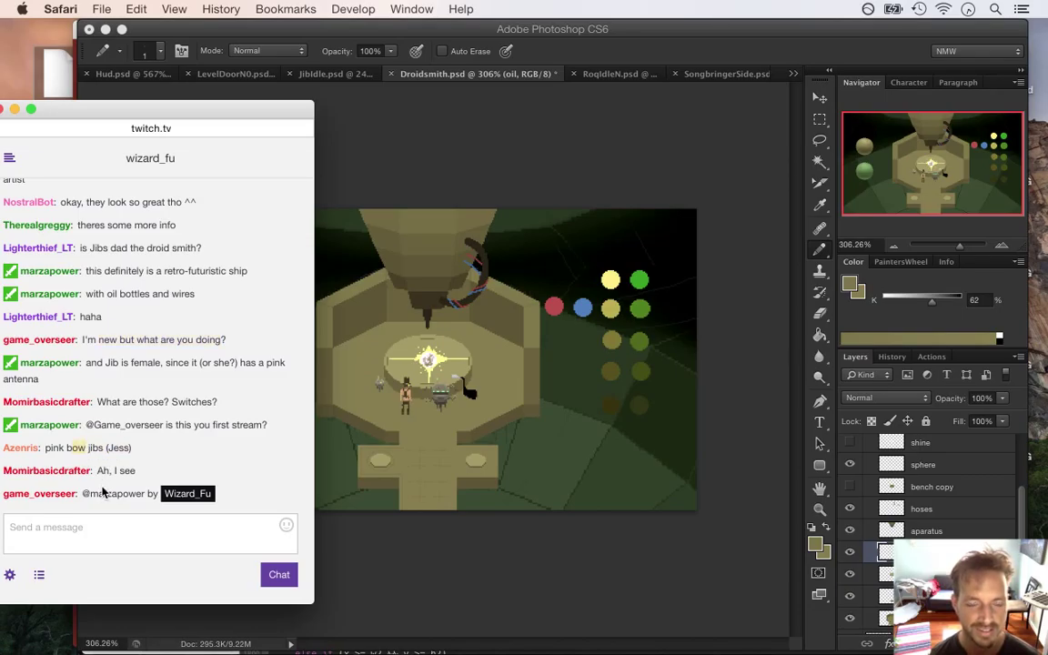
drag(44, 448, 103, 466)
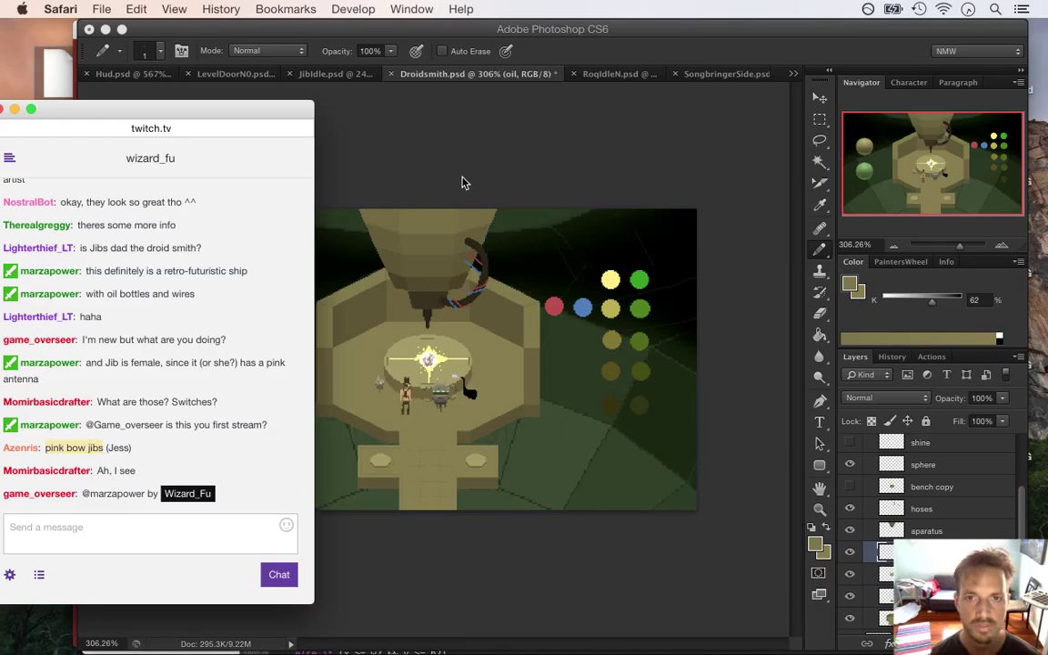
drag(90, 495, 133, 497)
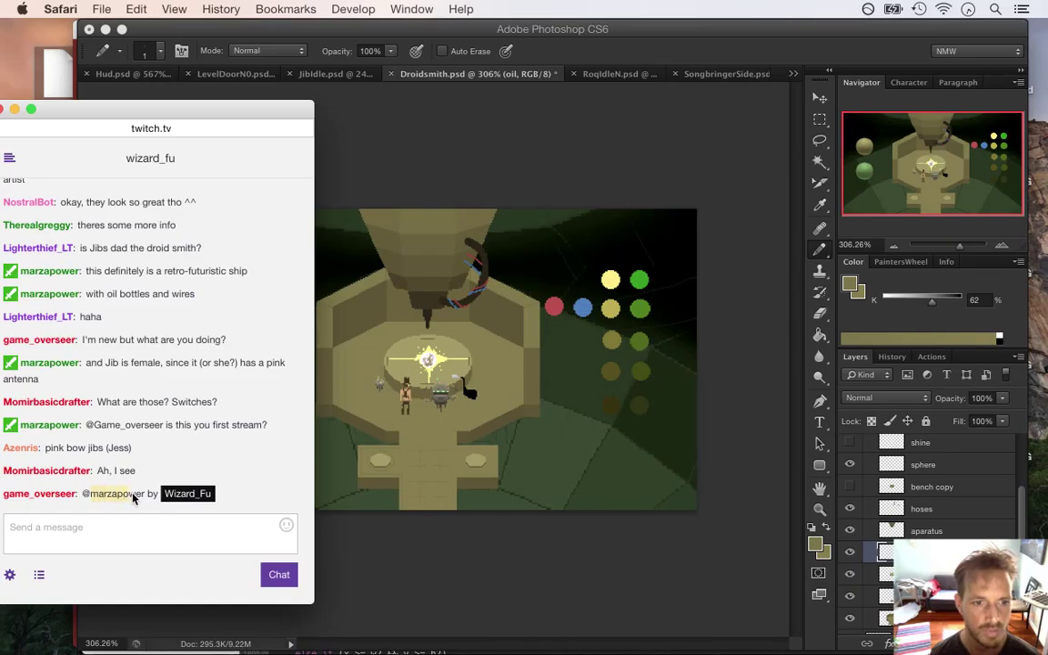
Step: In Droidsmith.psd, round the left oval button's dark lower rim with sampled K 74% pixels at both corners and trim its bottom ends
click(631, 47)
drag(383, 458, 541, 451)
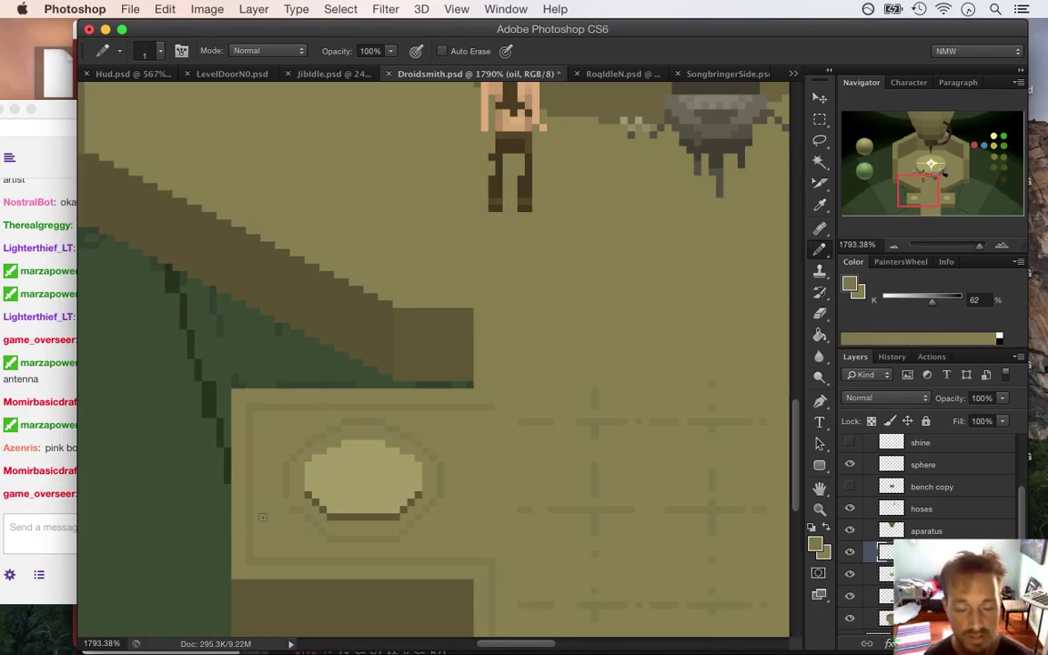
drag(285, 505, 323, 518)
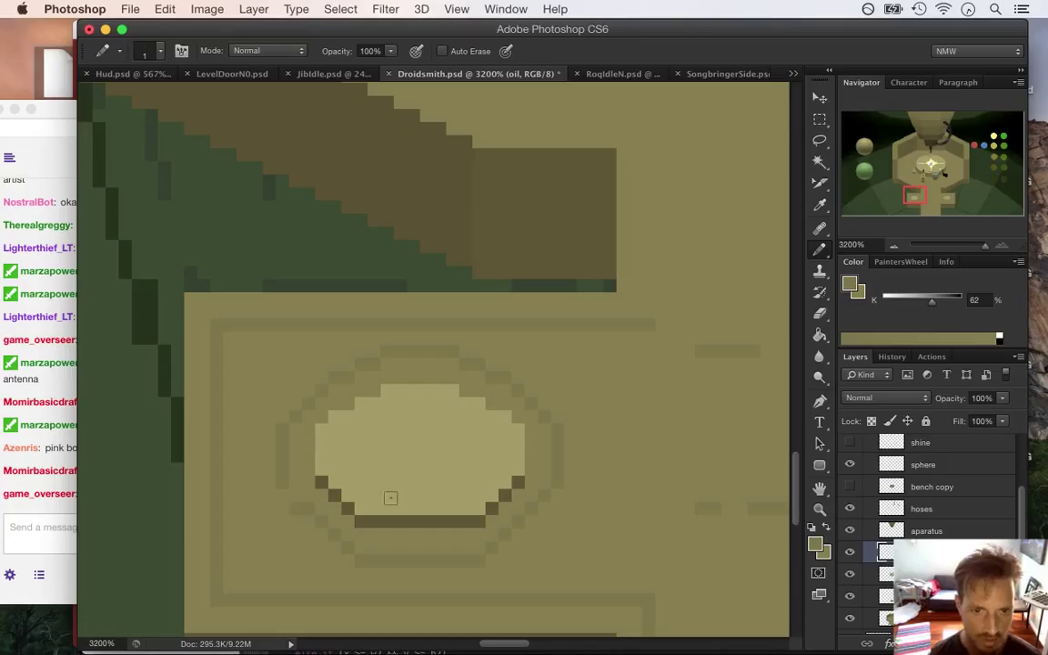
key(i)
click(342, 488)
key(b)
drag(334, 494, 346, 494)
click(361, 509)
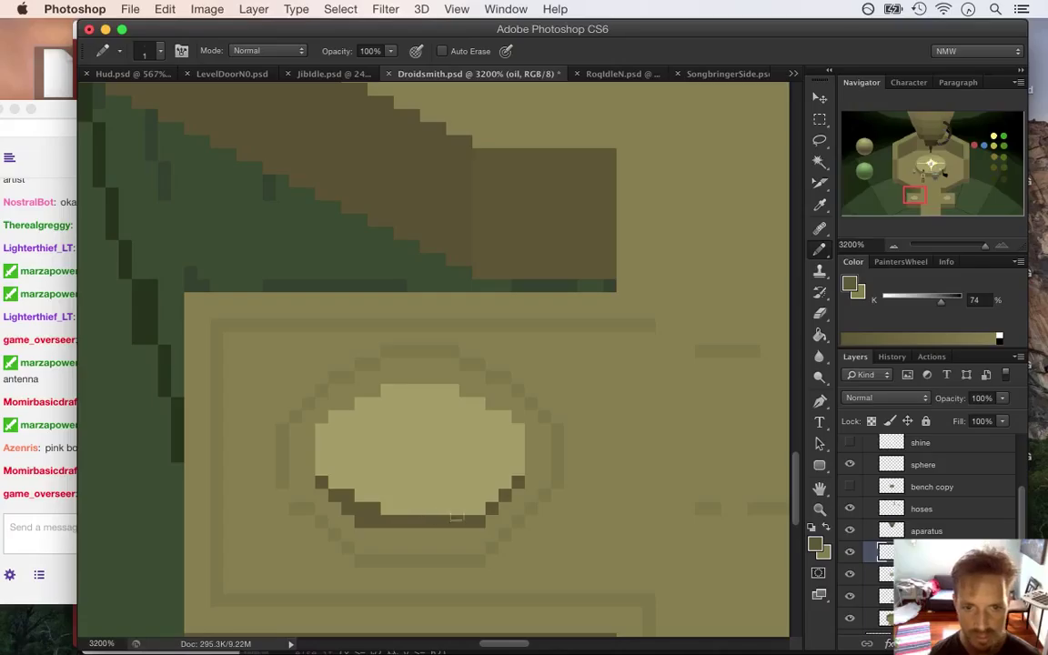
drag(503, 498, 492, 507)
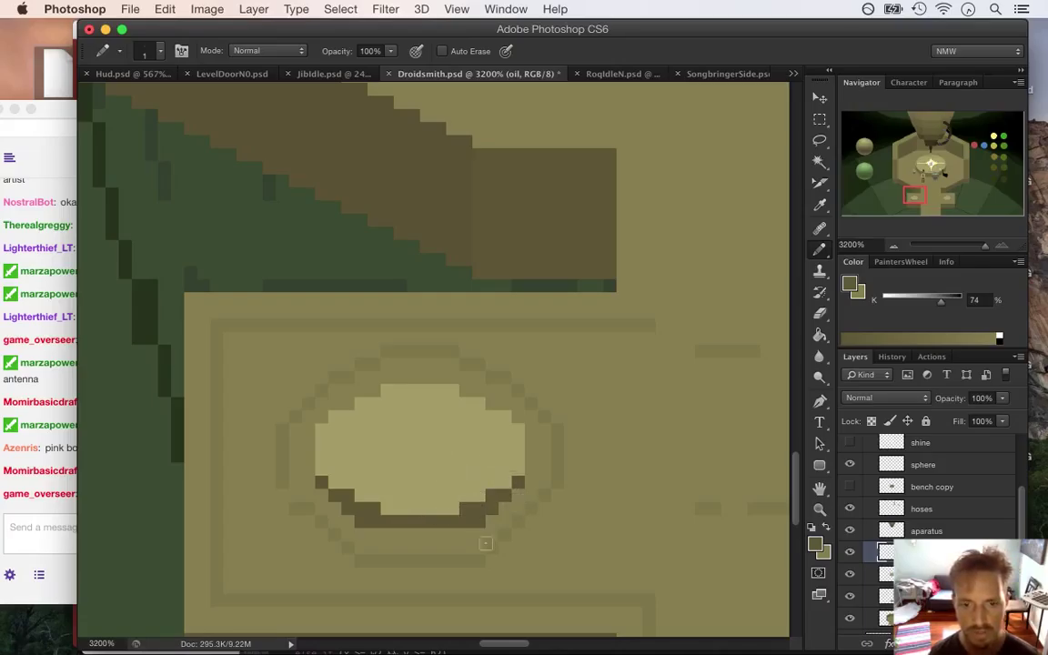
alt+click(371, 529)
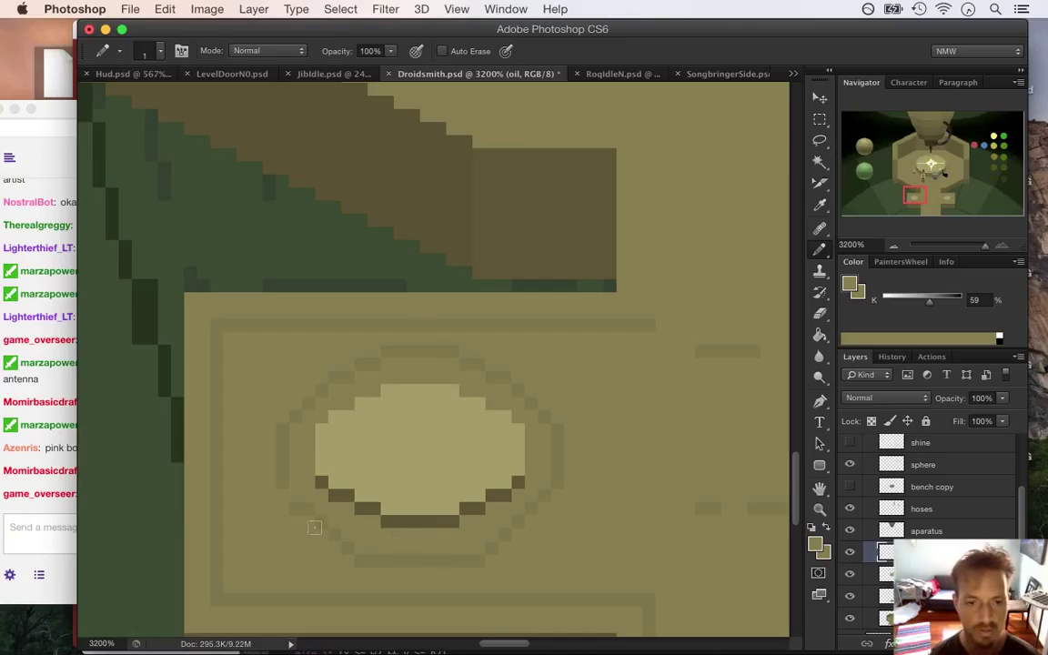
Step: Reshape the lower half of the faint ring around the left oval button using the sampled K 62% and K 59% tones
alt+click(316, 499)
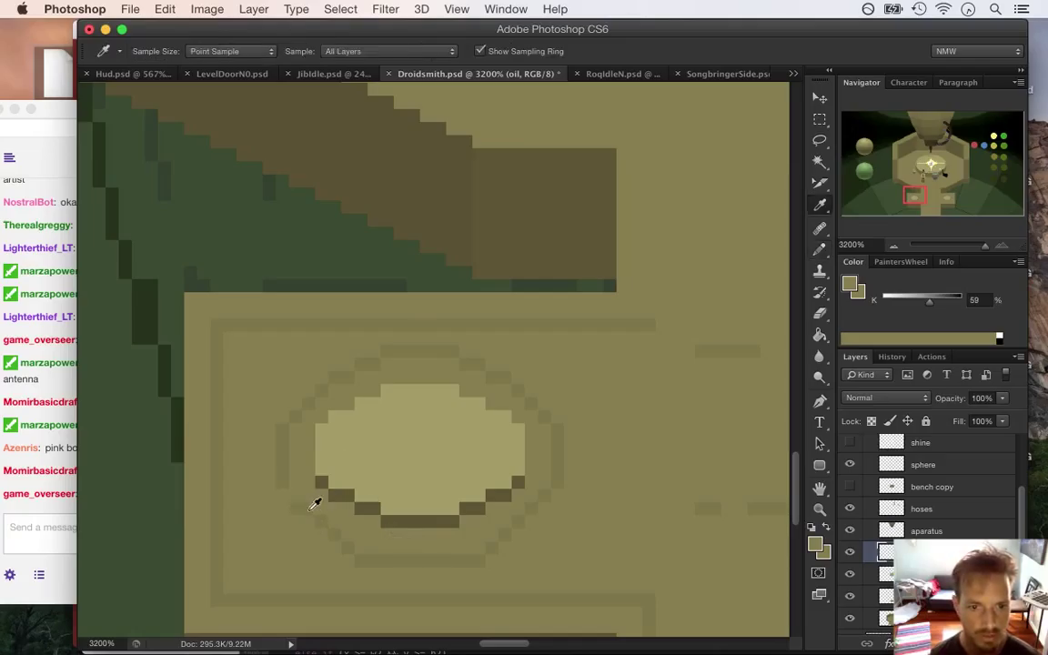
alt+click(304, 517)
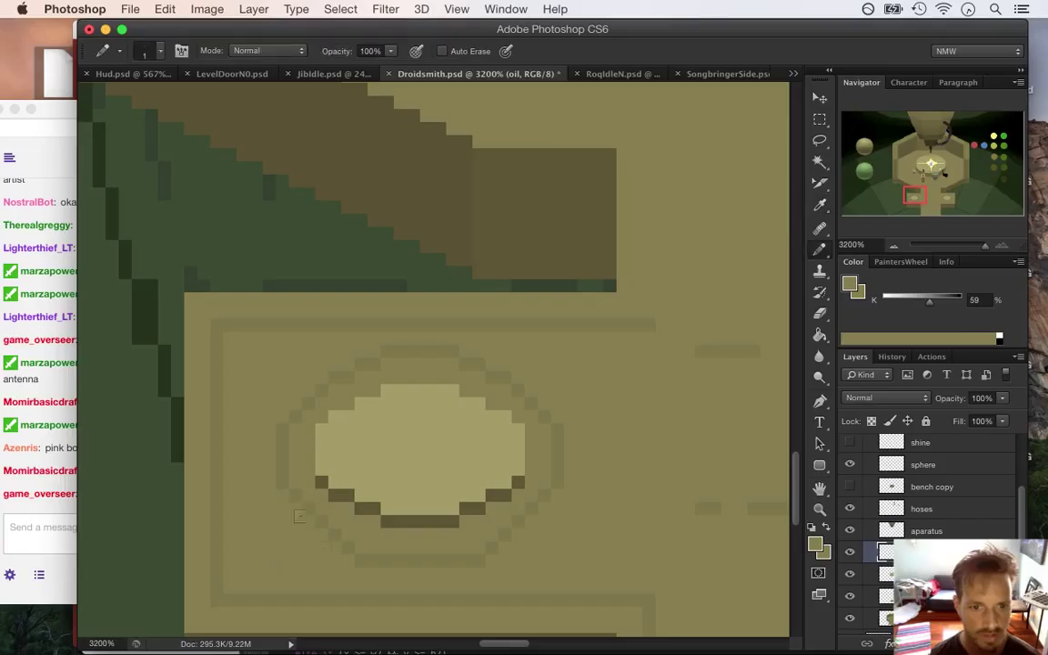
alt+click(336, 517)
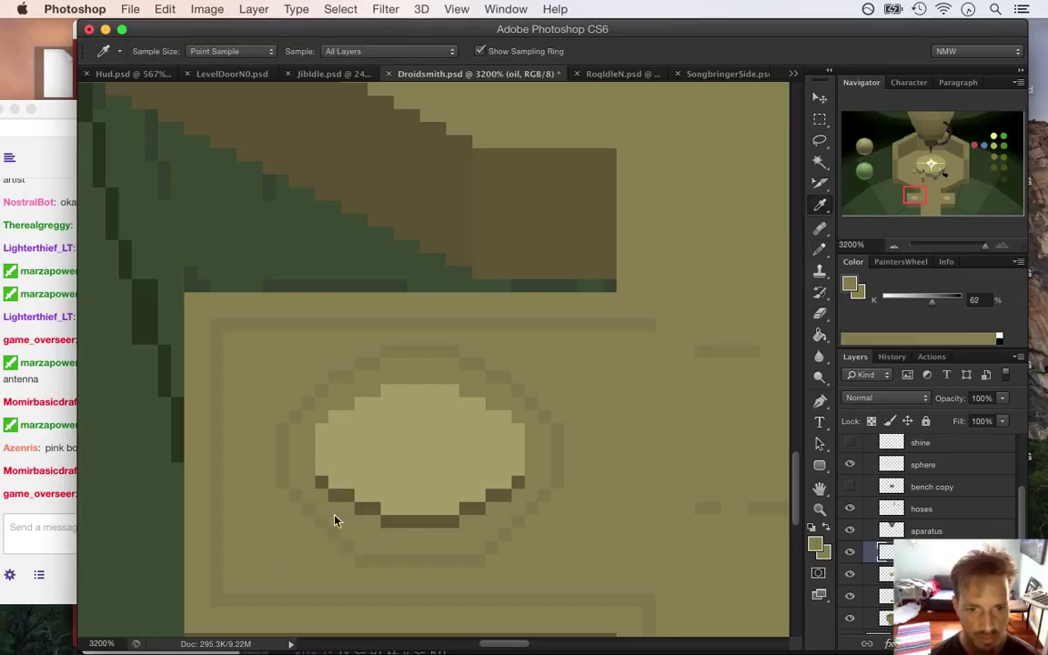
alt+click(371, 568)
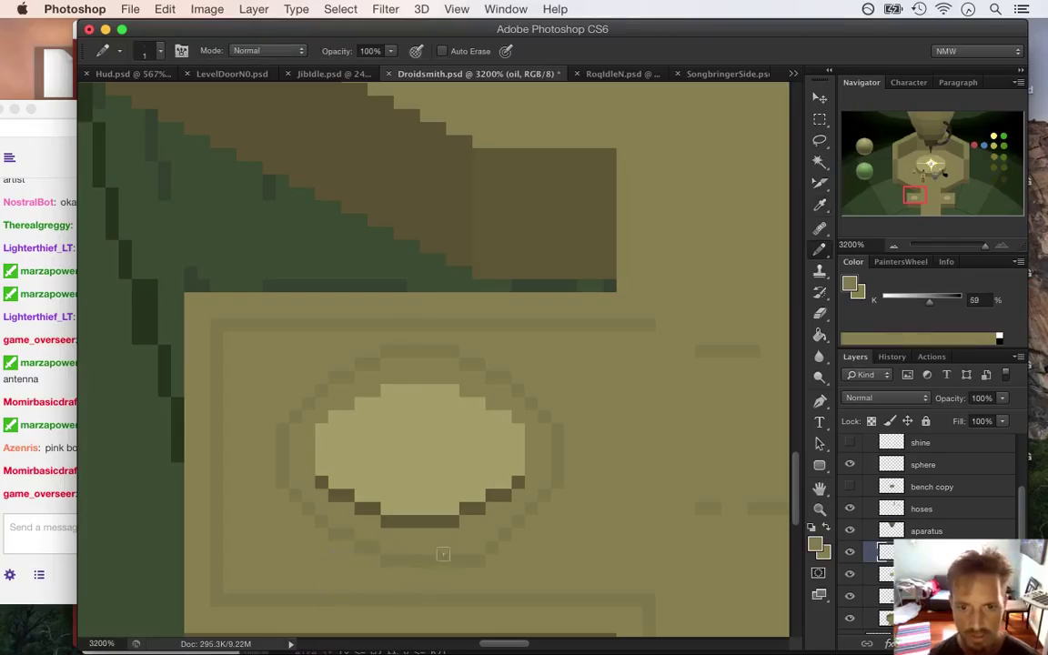
alt+click(463, 554)
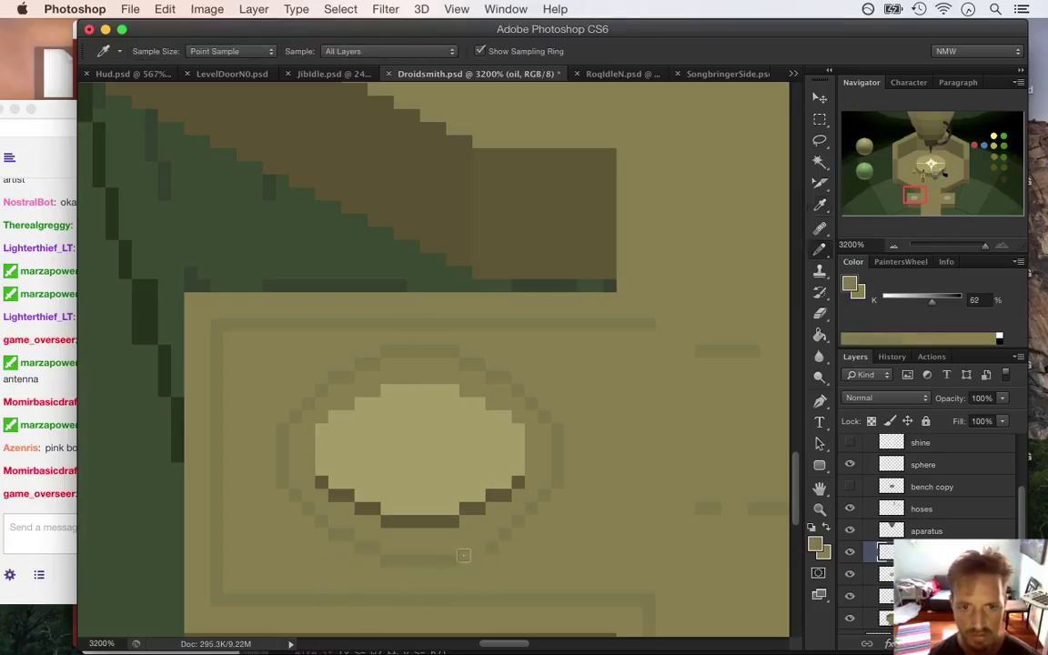
alt+click(492, 548)
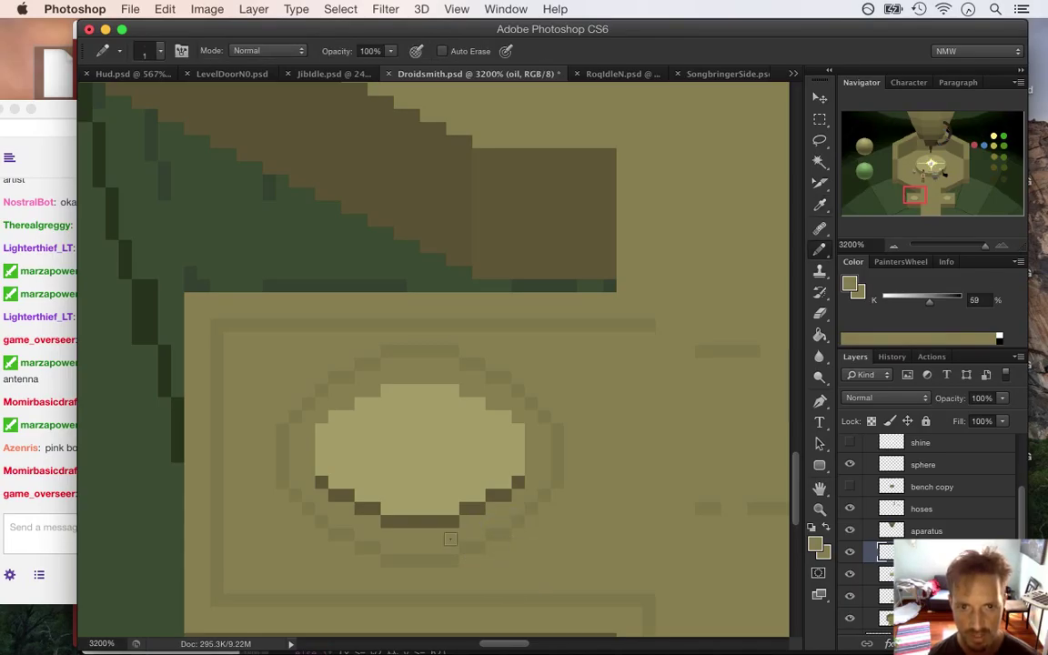
Step: Raise the ring's bottom segment one pixel closer to the oval and redraw its lower corners with the K 62% and K 59% tones
scroll(401, 510, down, 5)
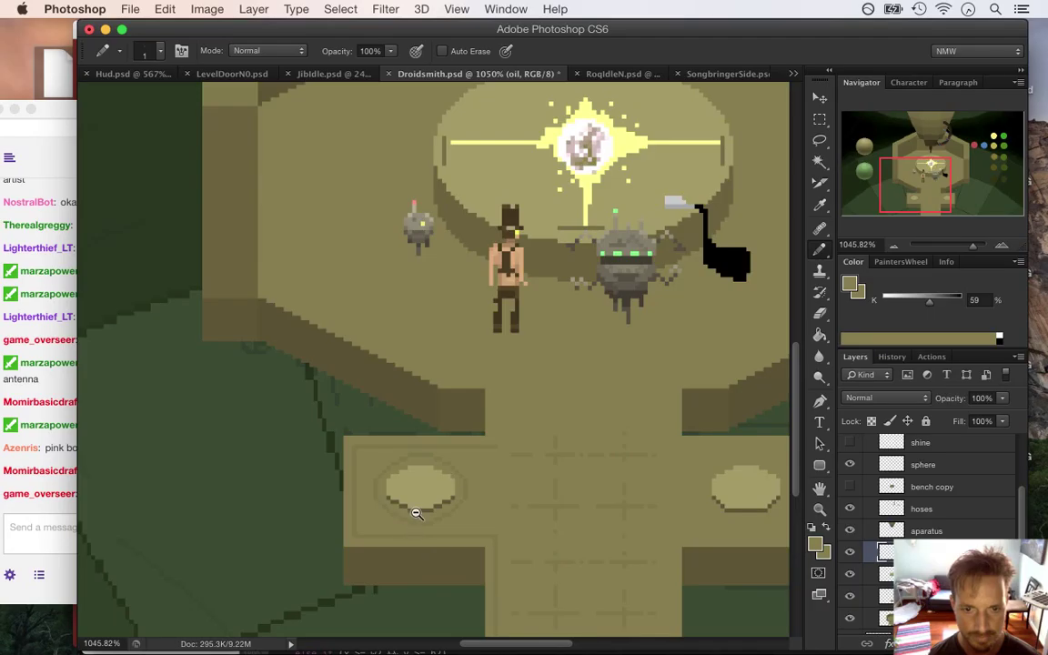
scroll(416, 514, up, 5)
alt+click(435, 537)
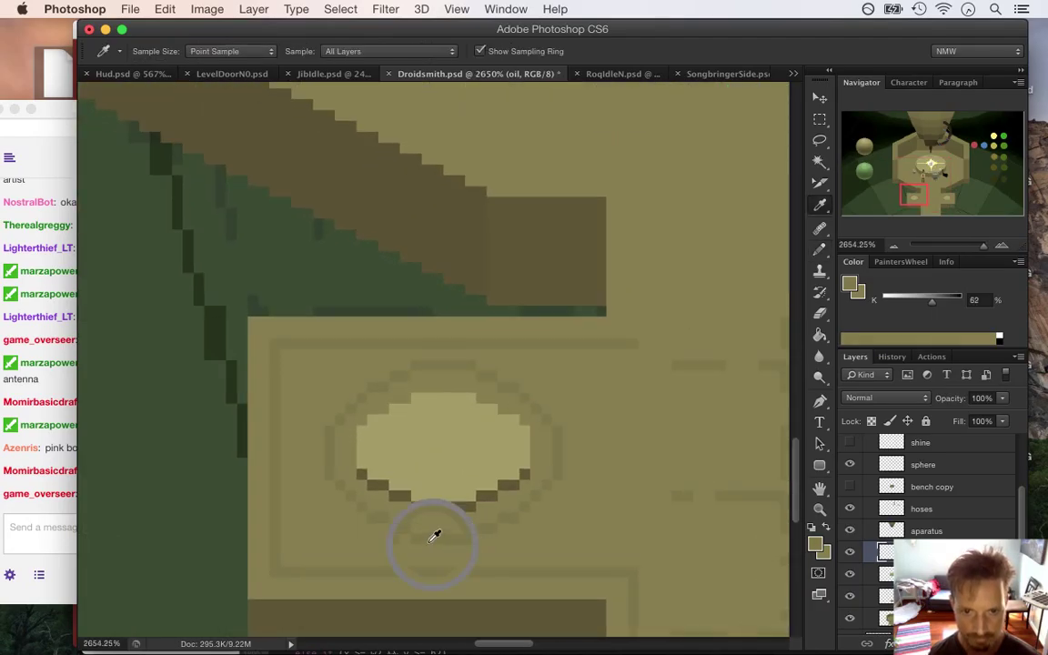
click(433, 526)
alt+click(496, 543)
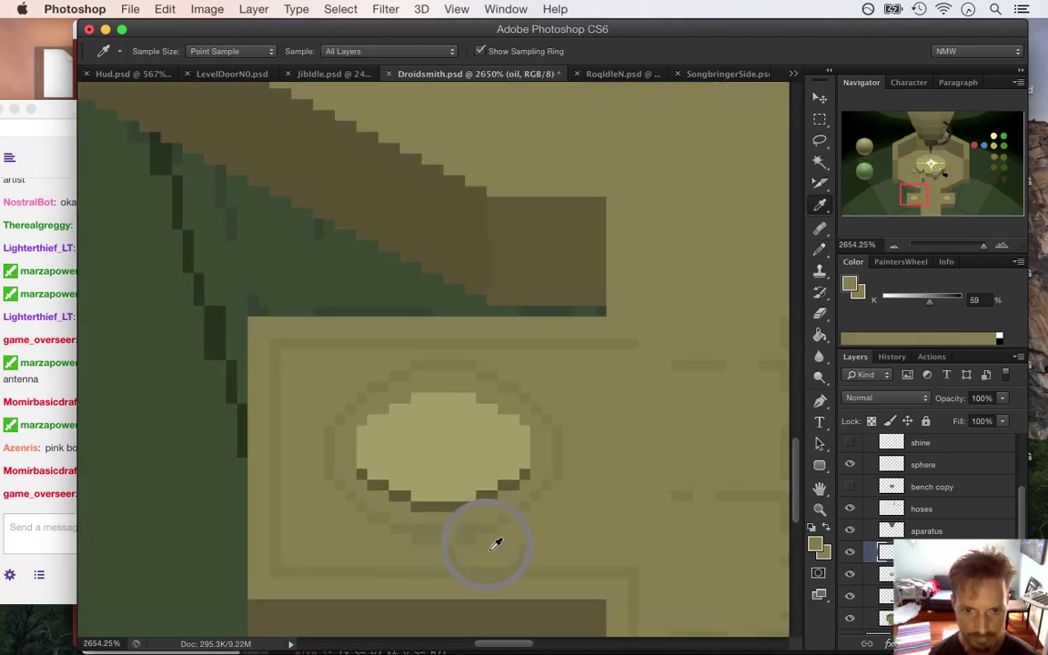
scroll(364, 510, down, 4)
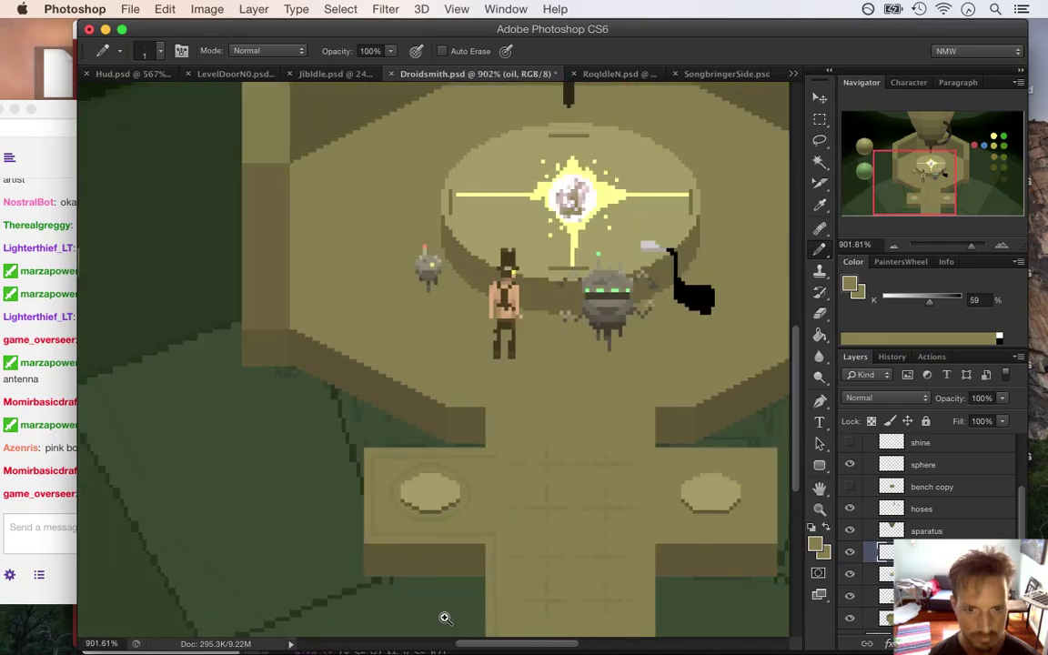
scroll(417, 511, up, 5)
scroll(493, 534, up, 1)
alt+click(389, 507)
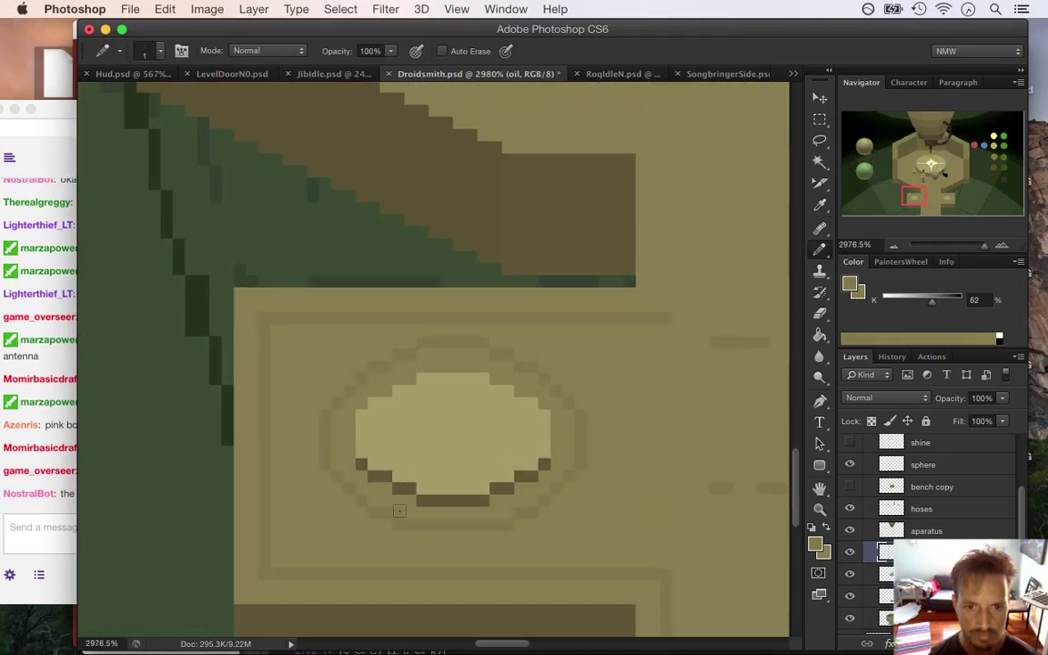
alt+click(503, 526)
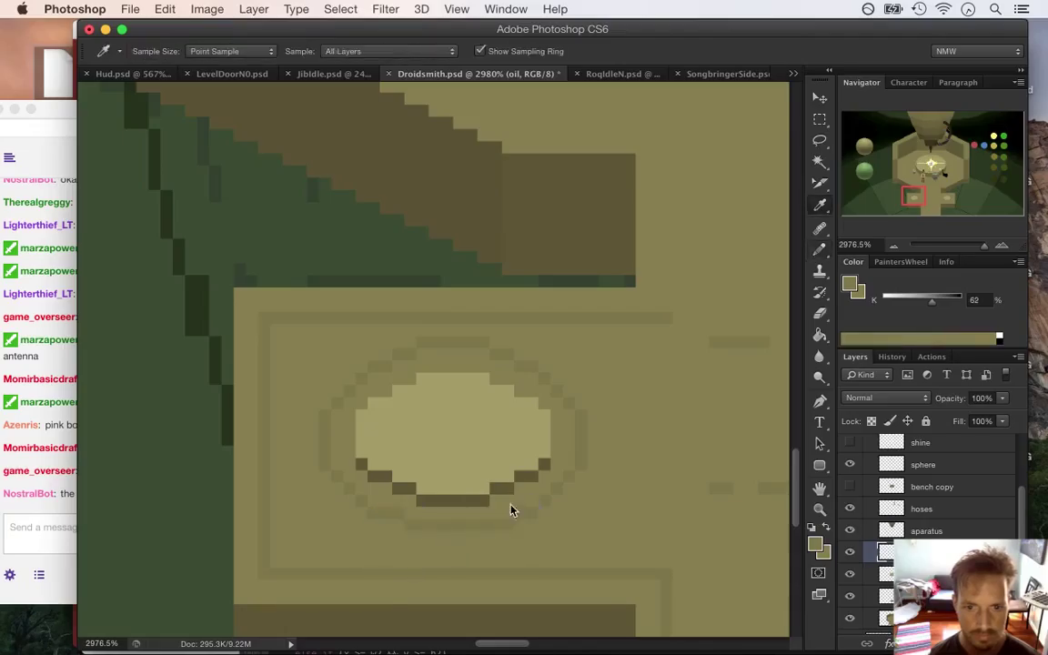
alt+click(491, 591)
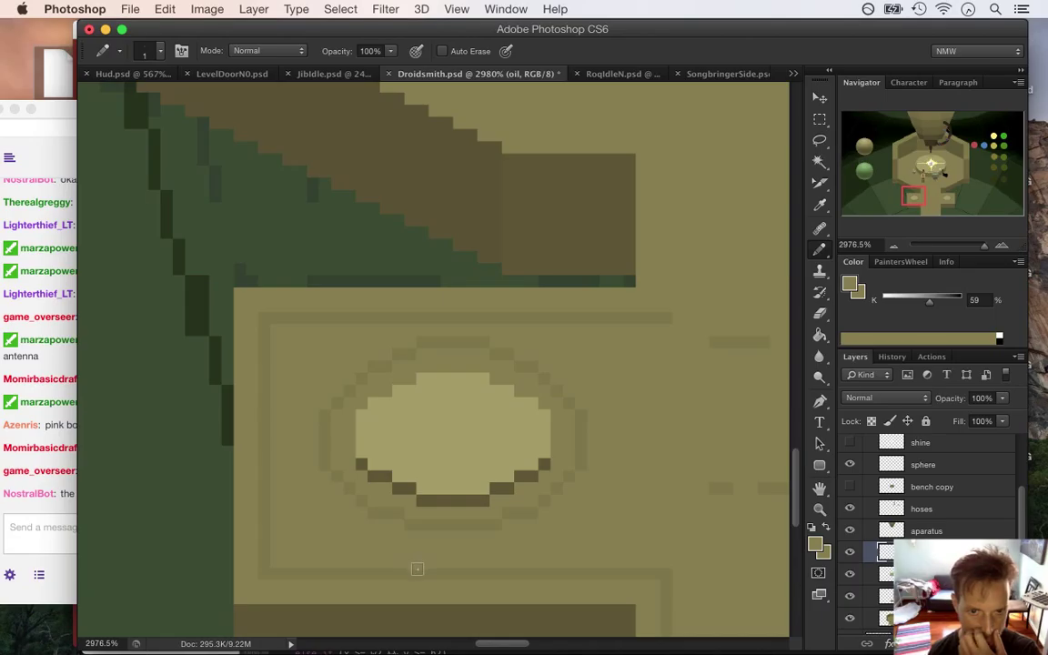
Step: Read the newest Twitch chat message, return to Photoshop and examine the left oval button's ring up close and within the scene
click(57, 511)
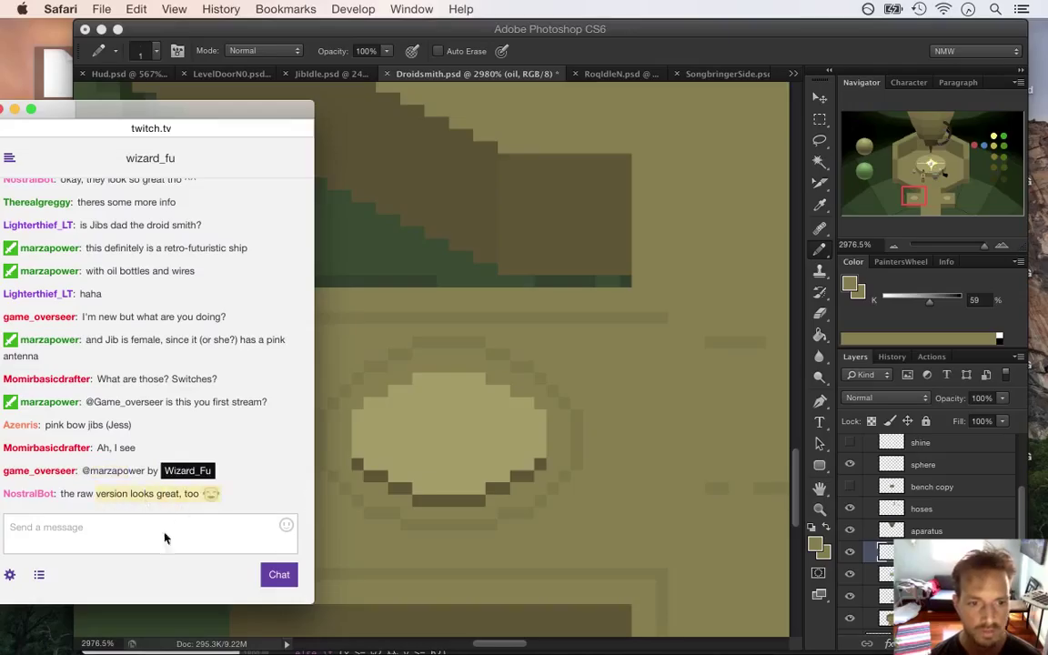
click(692, 44)
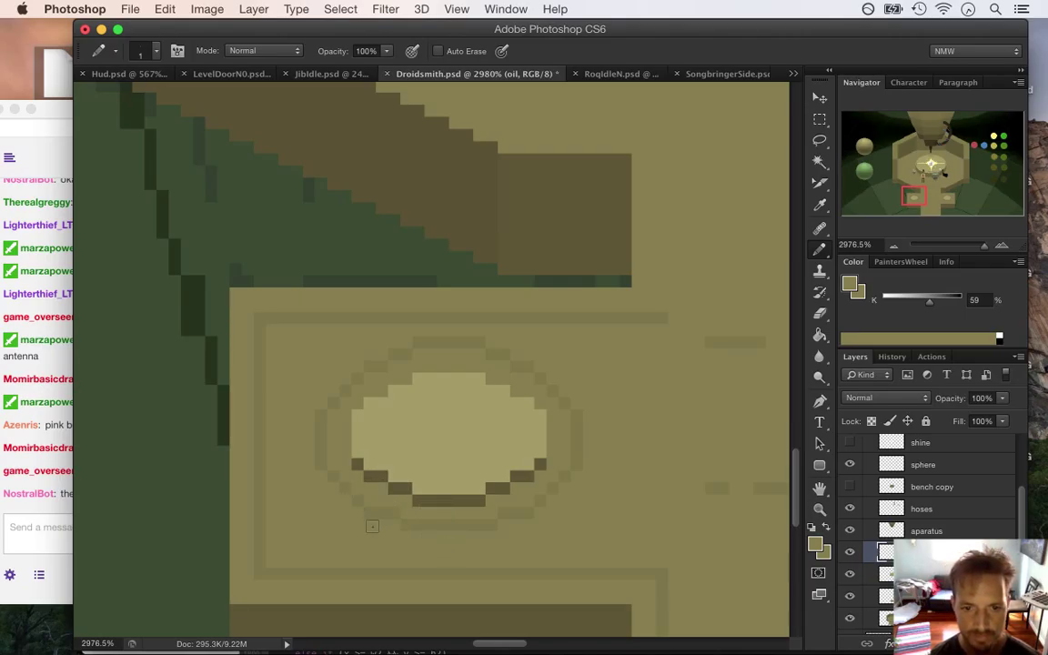
key(i)
drag(402, 479, 346, 494)
drag(385, 564, 454, 468)
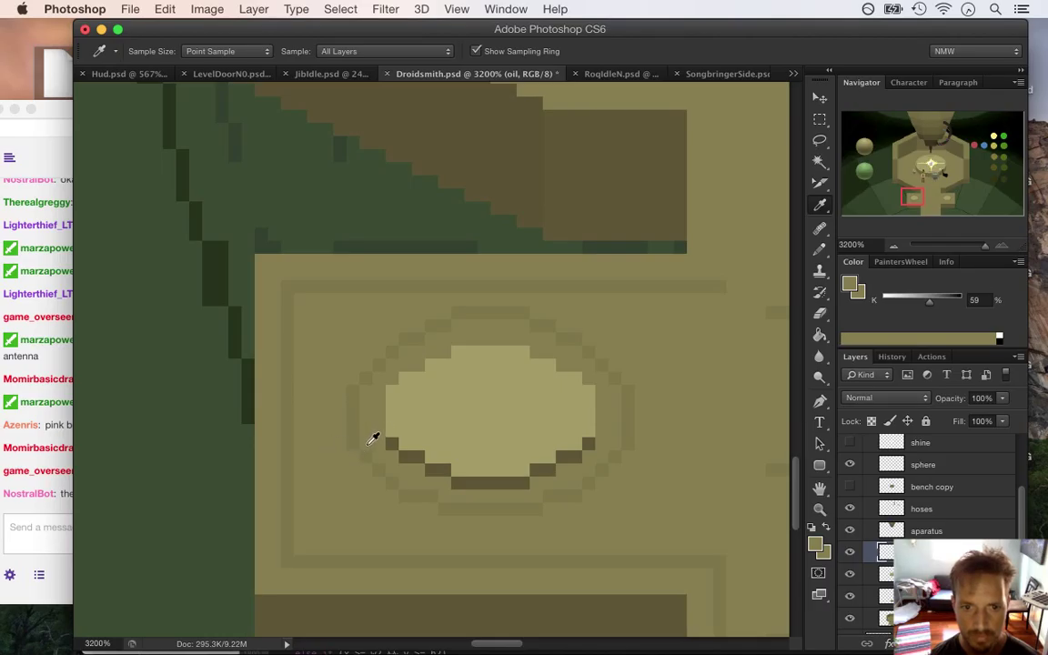
drag(370, 416, 314, 499)
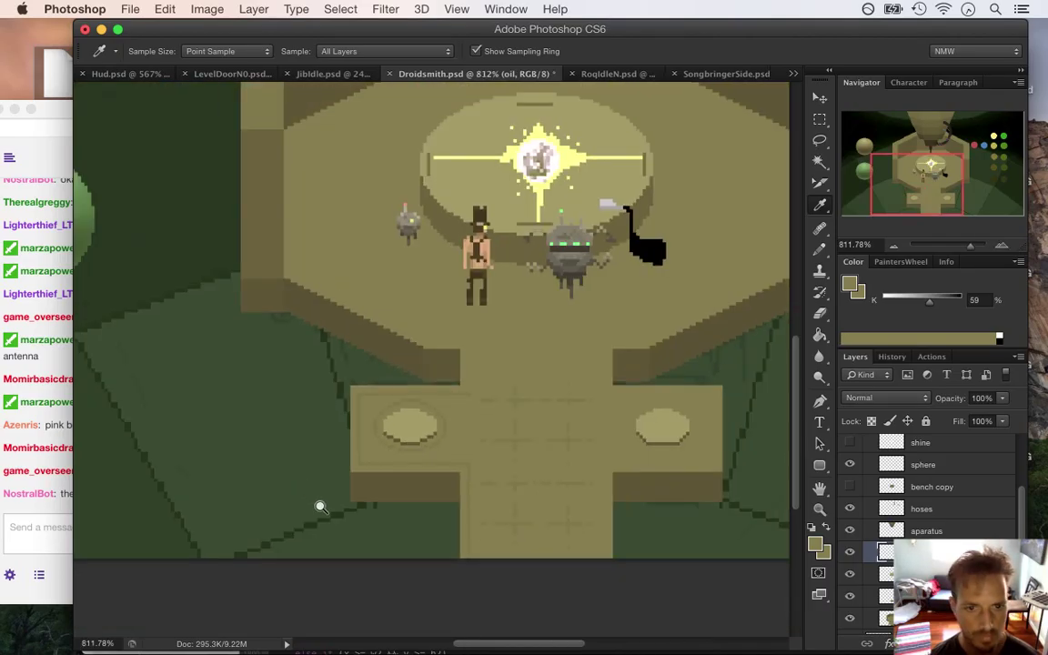
Step: Lower the top segment of the ring one pixel closer to the left oval button using the sampled K 62% and K 59% tones
drag(403, 444, 440, 522)
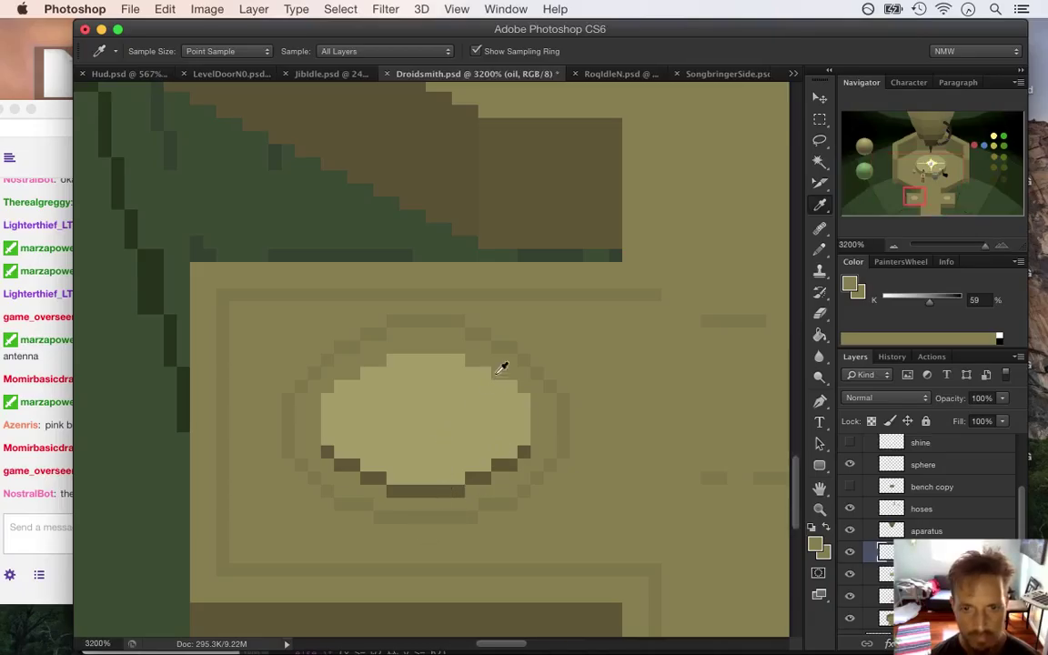
key(b)
alt+click(500, 335)
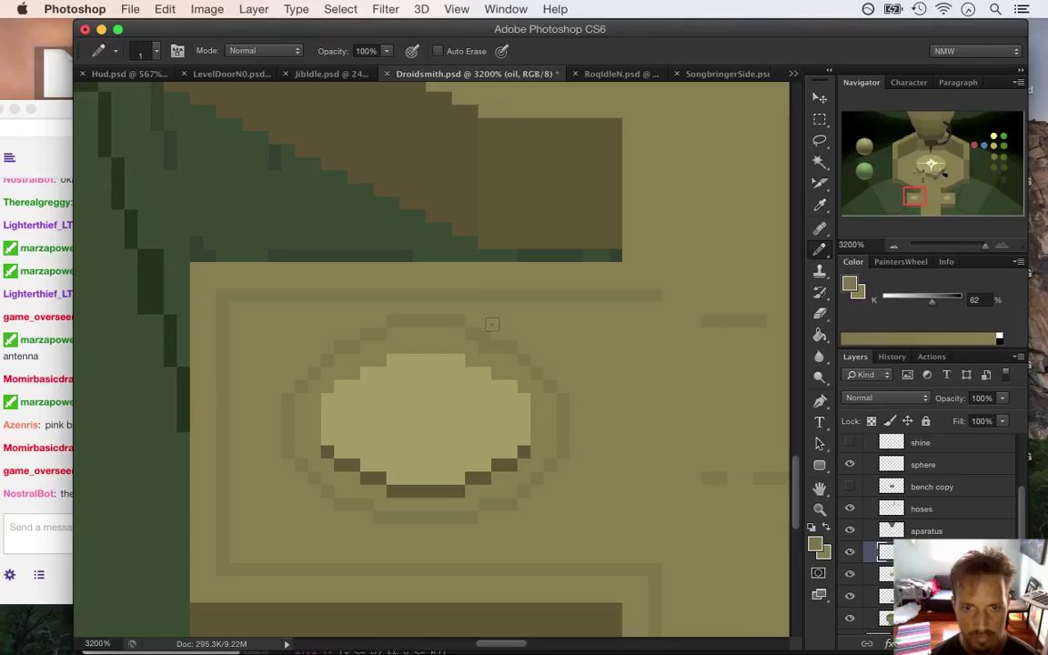
drag(461, 333, 382, 328)
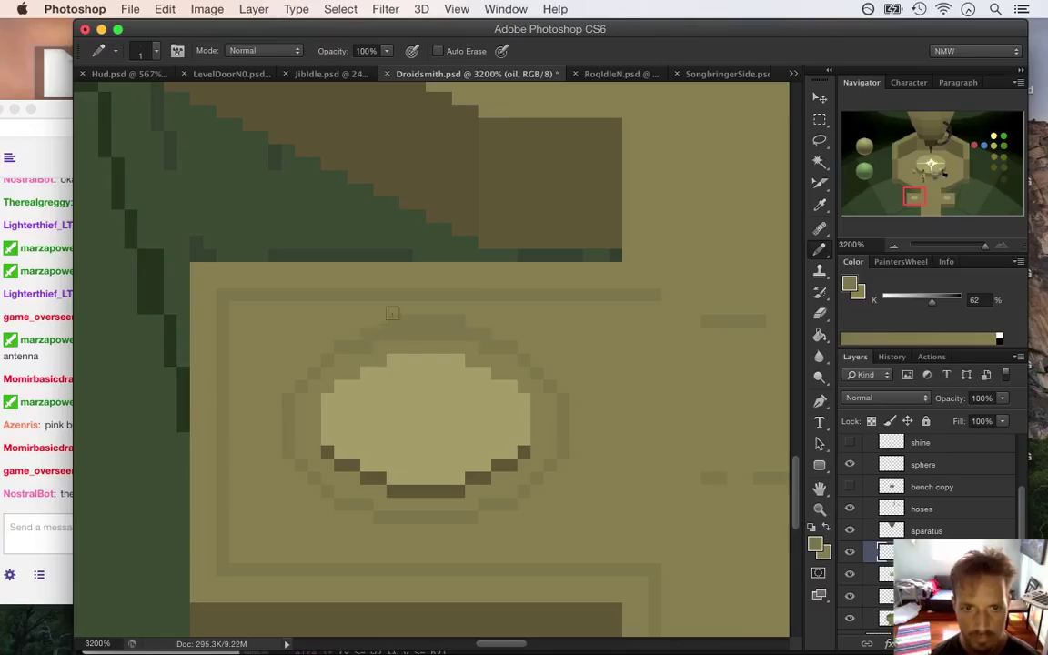
alt+click(356, 314)
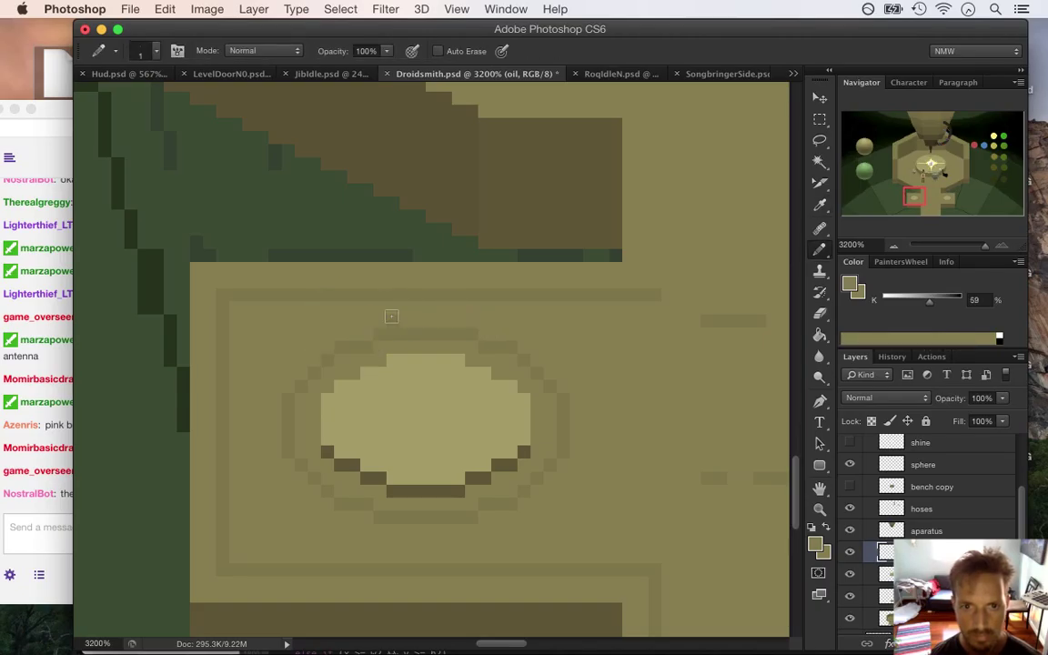
drag(381, 438, 344, 471)
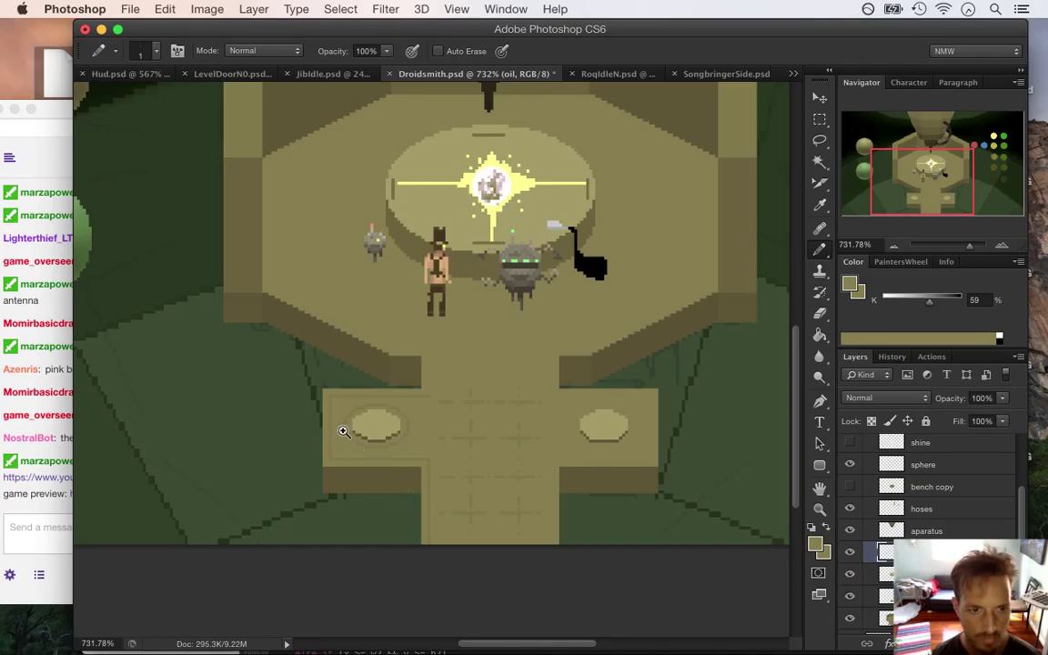
Step: Check the Twitch chat in Safari and, back in Photoshop, draw stepped K 62% arcs outside the ring's four corners
click(59, 412)
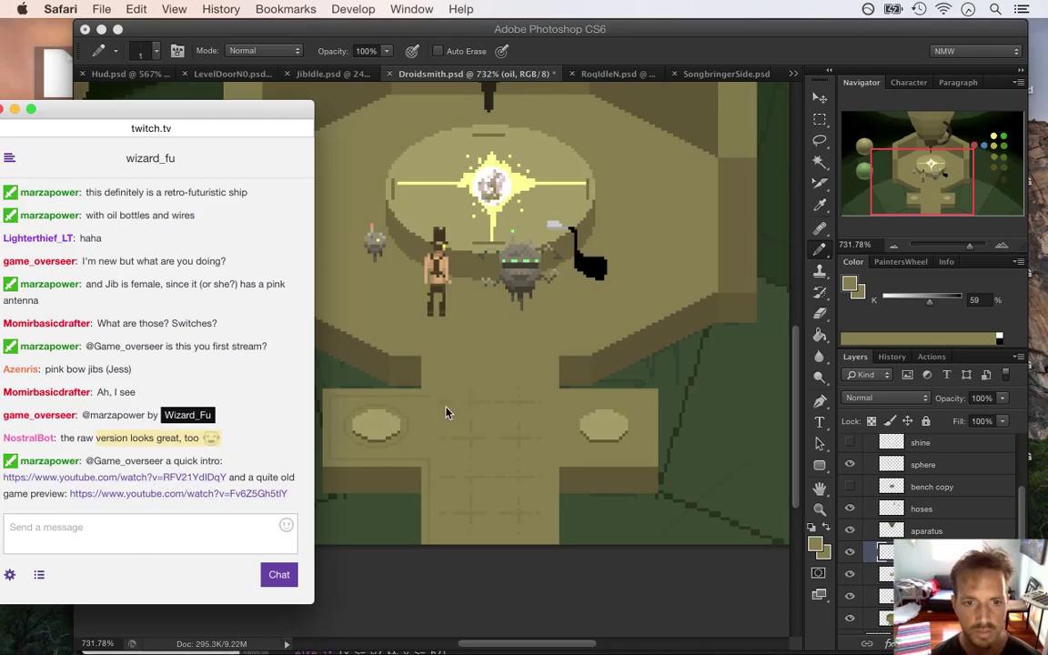
click(401, 365)
drag(345, 421, 417, 445)
alt+click(301, 346)
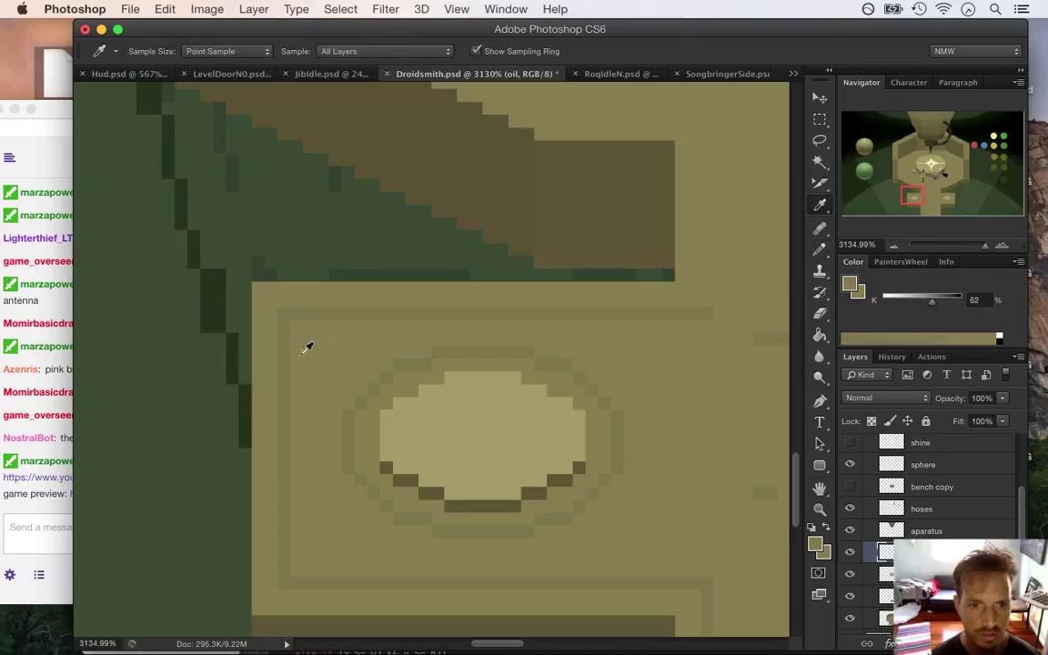
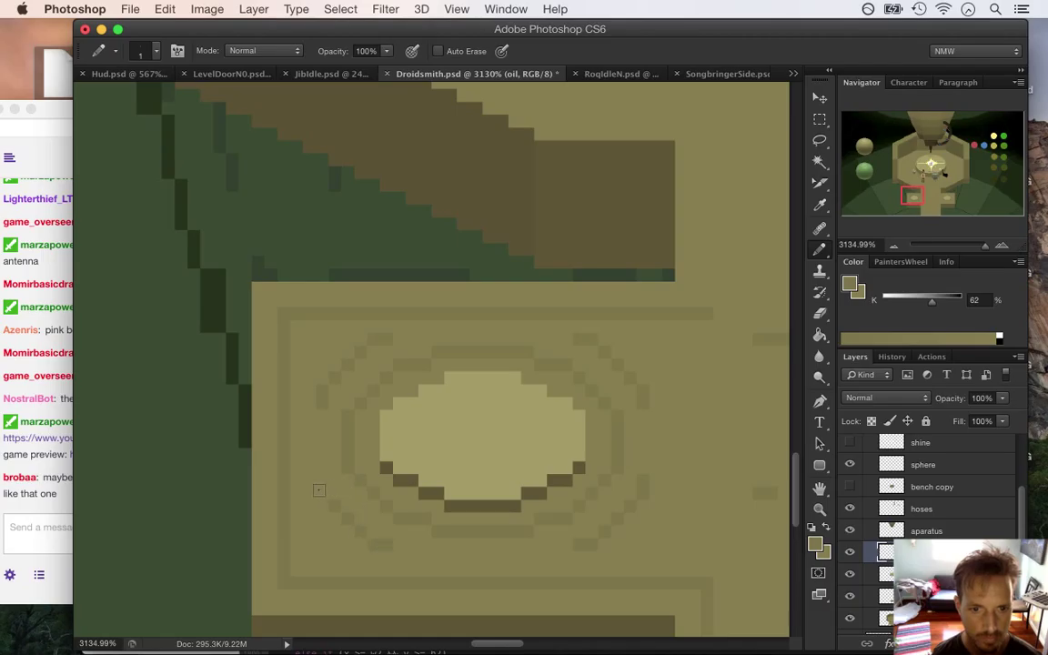
Step: Read the newest Twitch chat message in Safari about reusing the other version and return to Photoshop
click(50, 446)
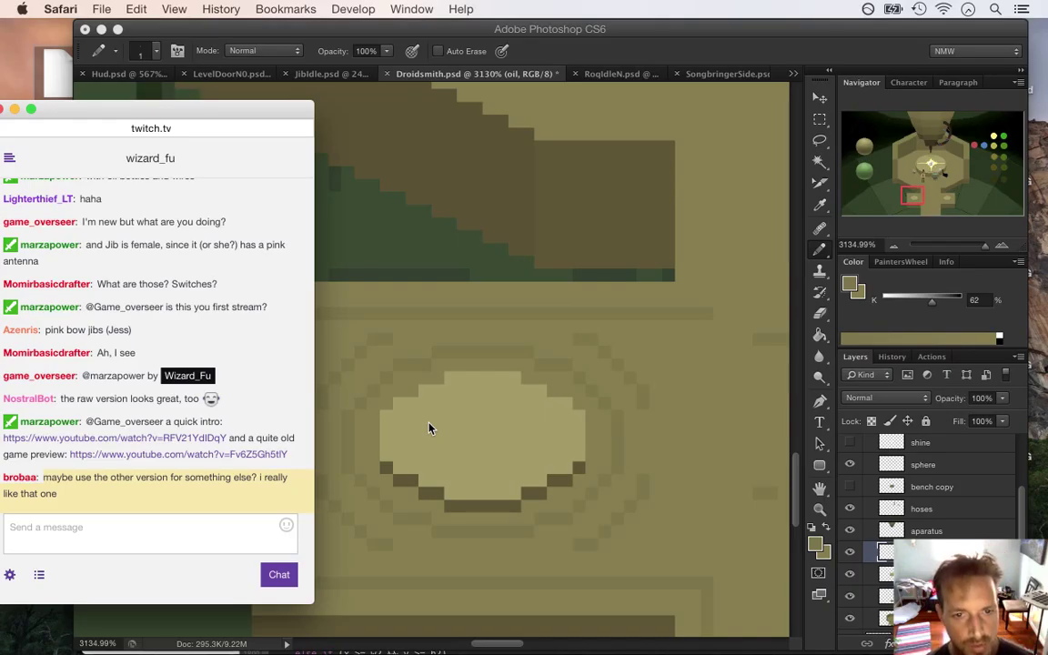
click(573, 40)
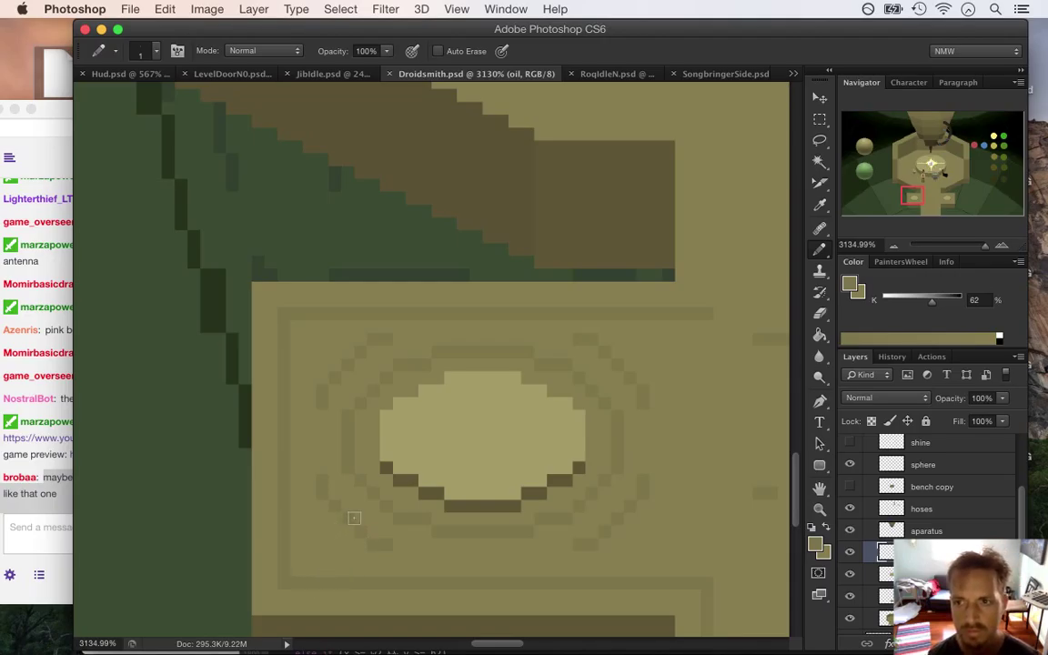
Step: Add small K 62% corner marks outside the four arcs around the left oval button and check the pattern within the scene
scroll(352, 426, down, 6)
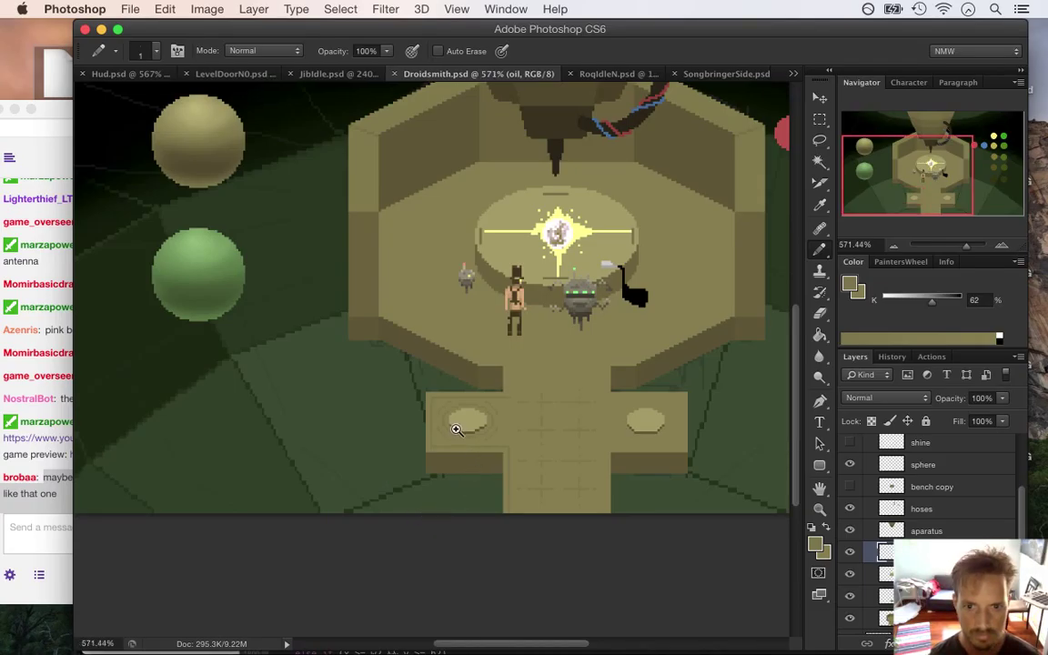
scroll(454, 423, up, 6)
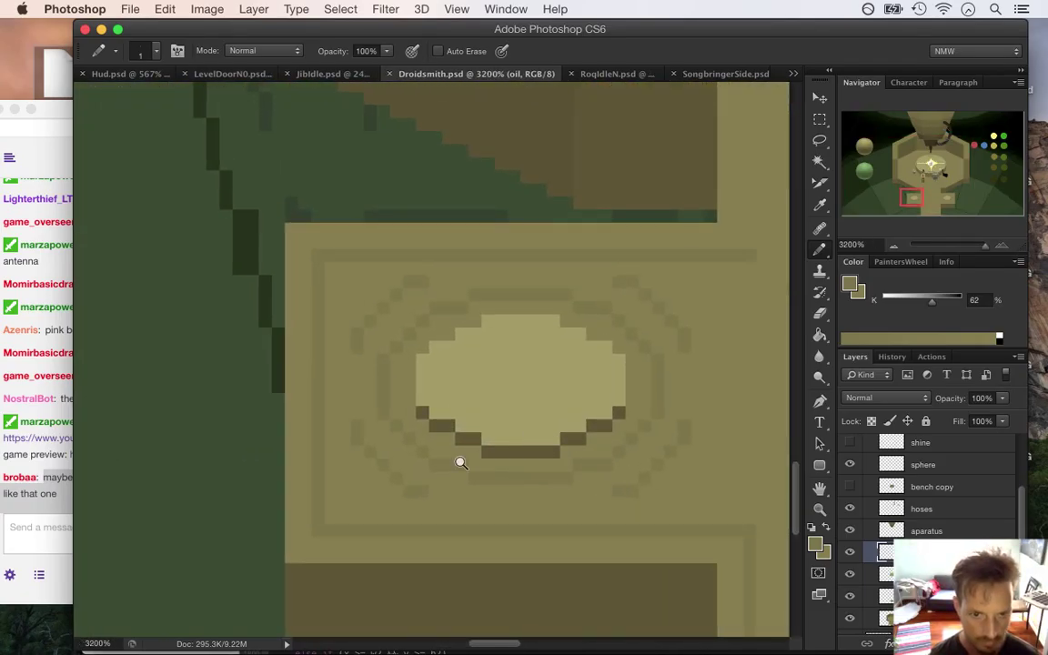
click(356, 489)
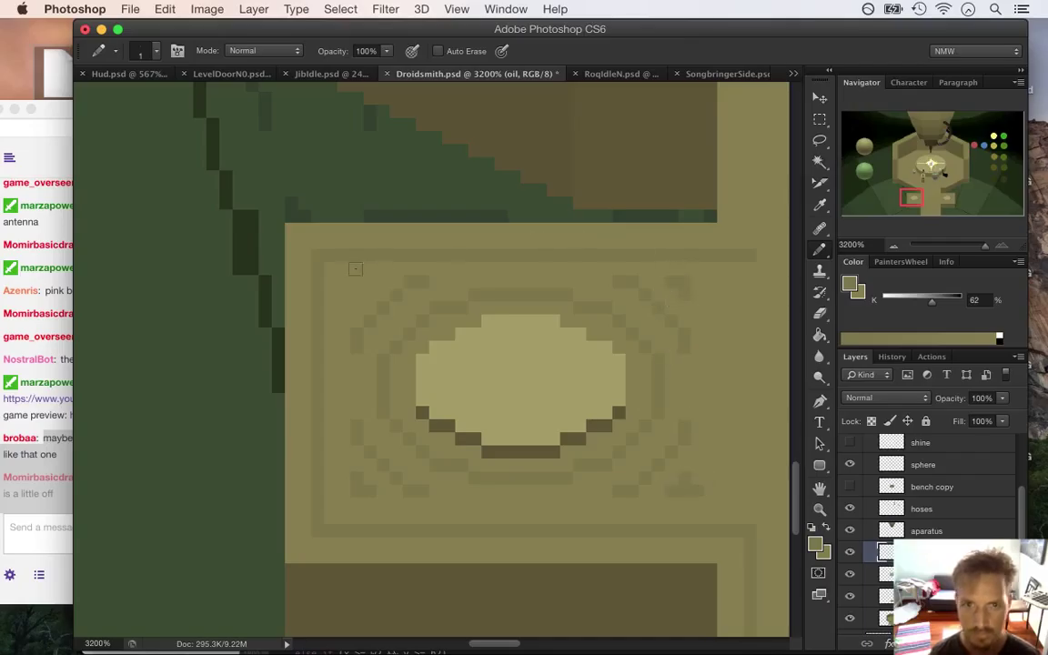
drag(382, 357, 314, 397)
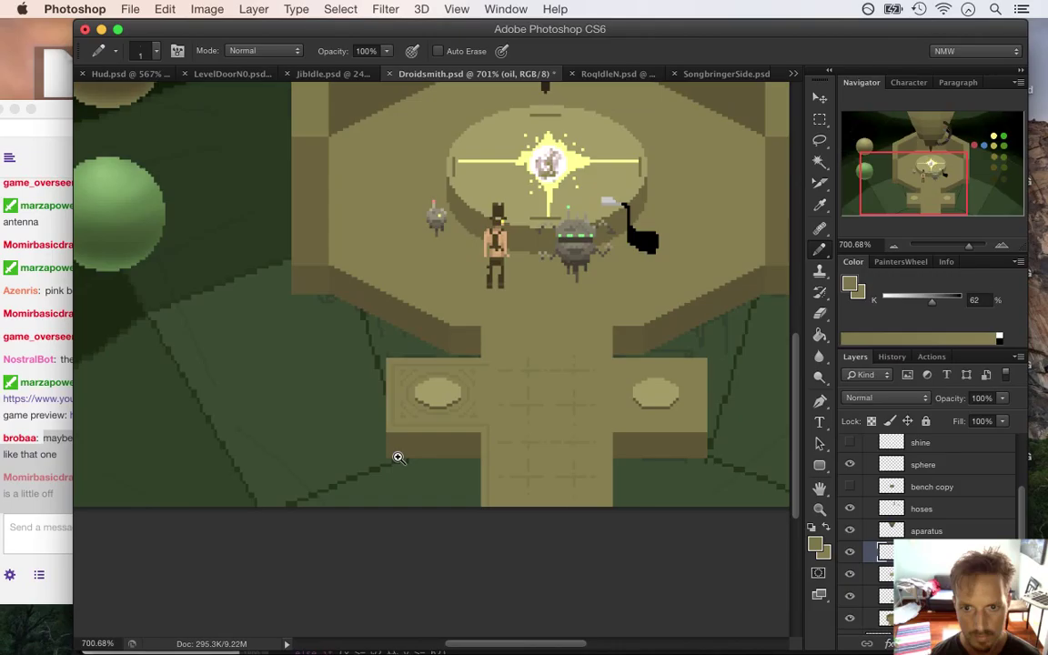
Step: Highlight and read the newest Twitch chat comment about the perspective in Safari, and return to Photoshop
click(29, 462)
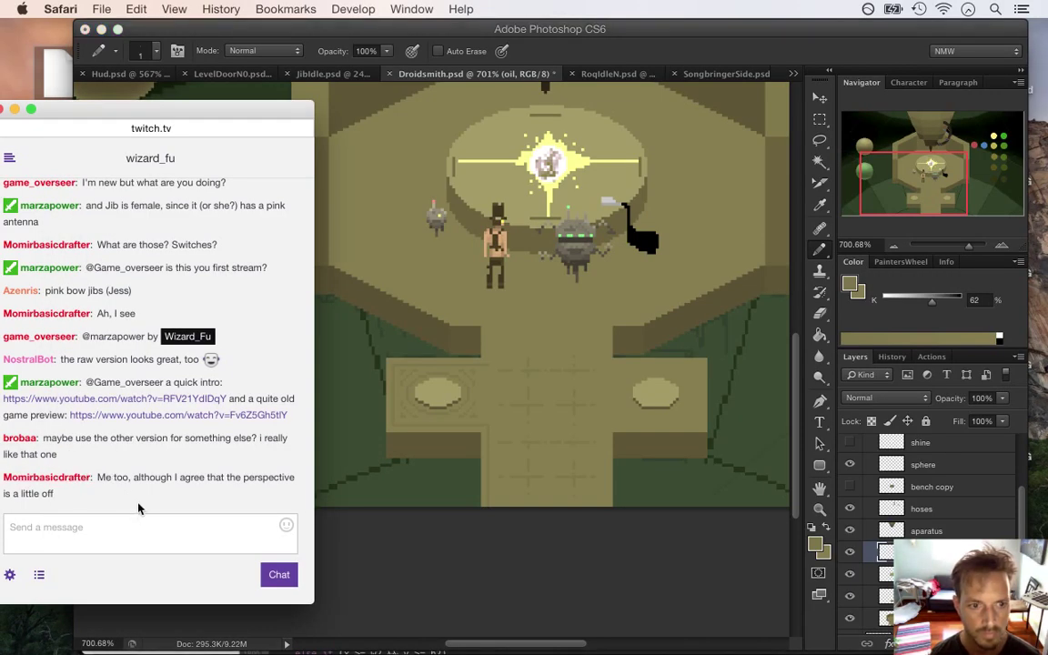
drag(135, 479, 181, 505)
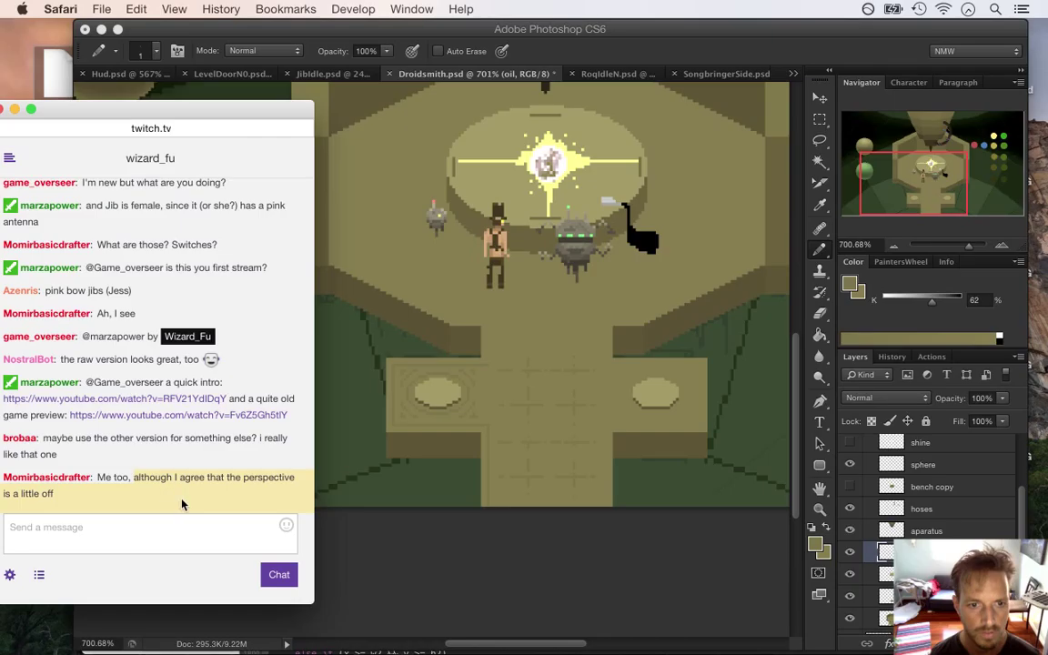
click(399, 314)
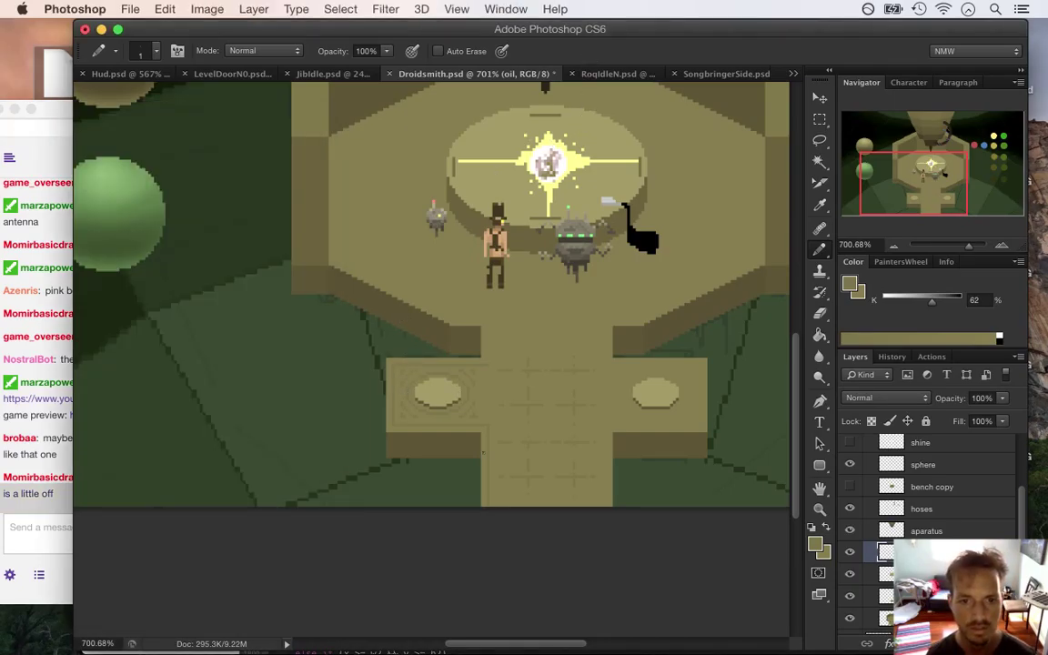
Step: Examine the ornament around the left oval button up close and within the whole room scene
key(super+space)
drag(421, 373, 498, 412)
drag(407, 416, 446, 454)
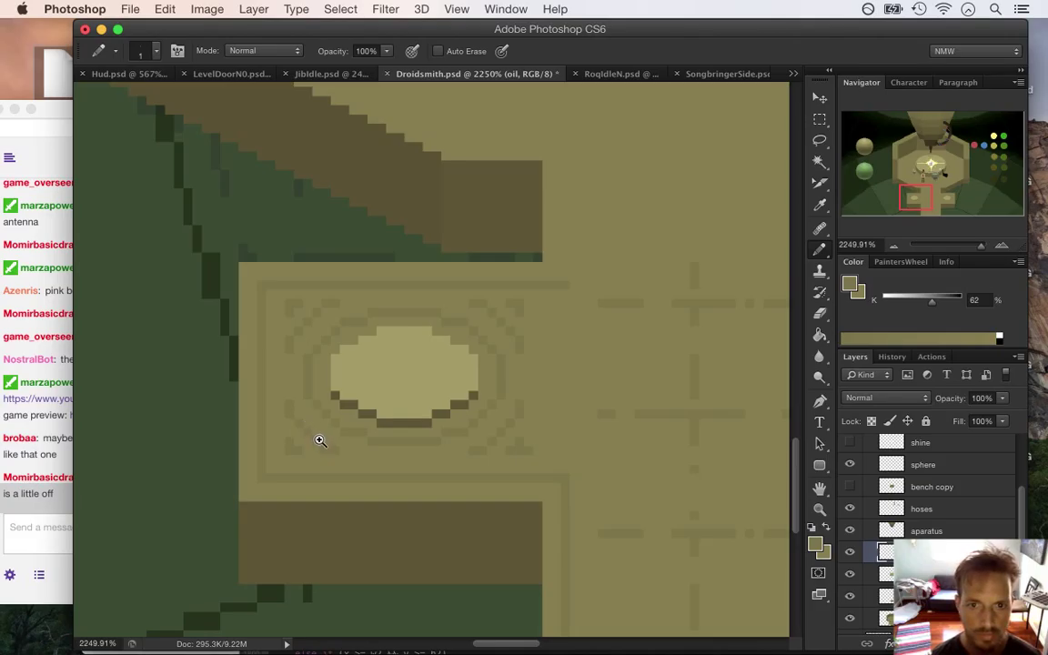
drag(403, 371, 313, 344)
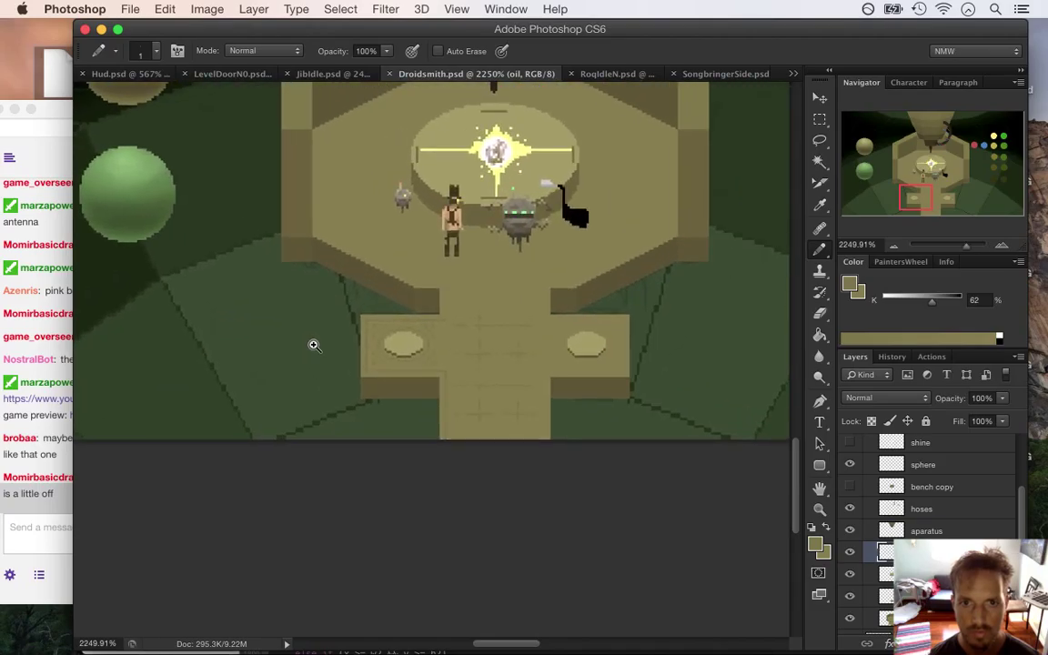
scroll(797, 335, up, 5)
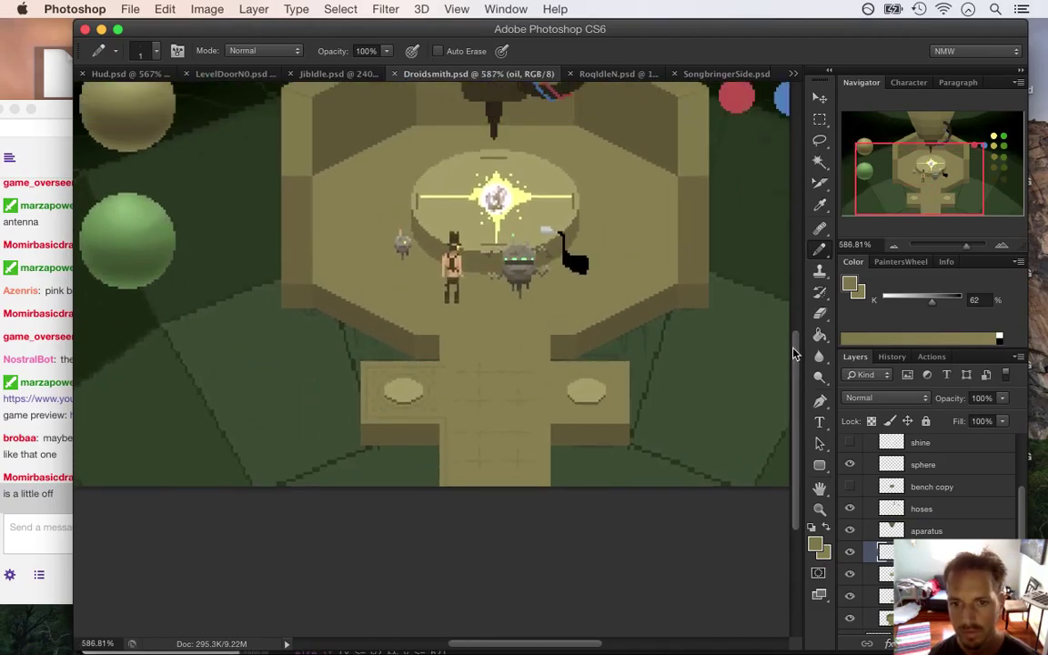
scroll(796, 335, up, 1)
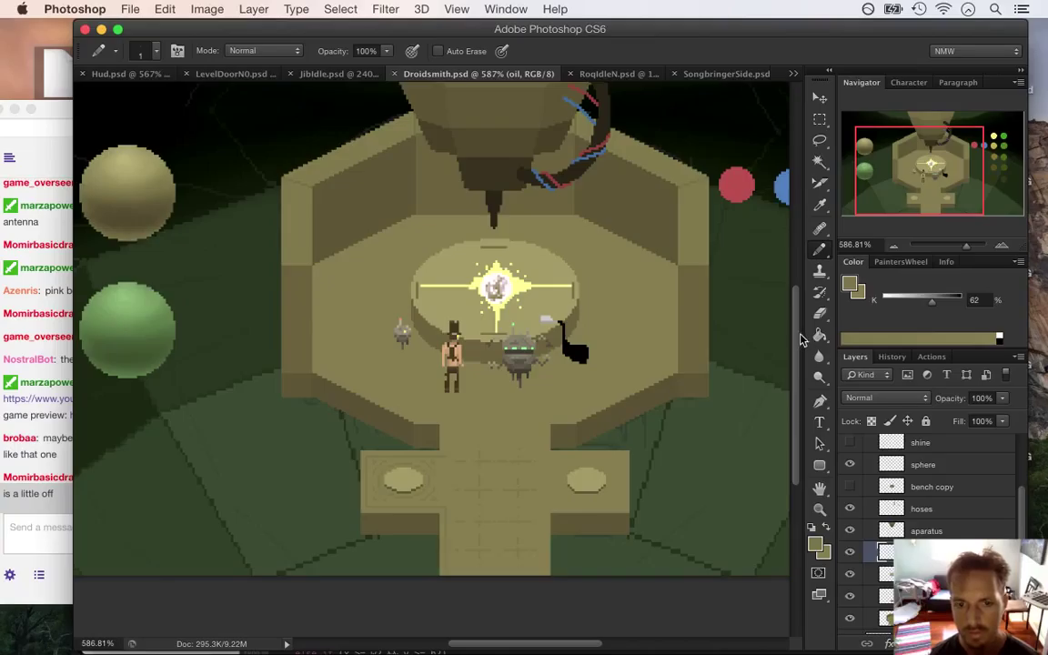
Step: Select the room layer and toggle the oil layer off and on to compare the scene with and without its details
click(887, 618)
click(849, 552)
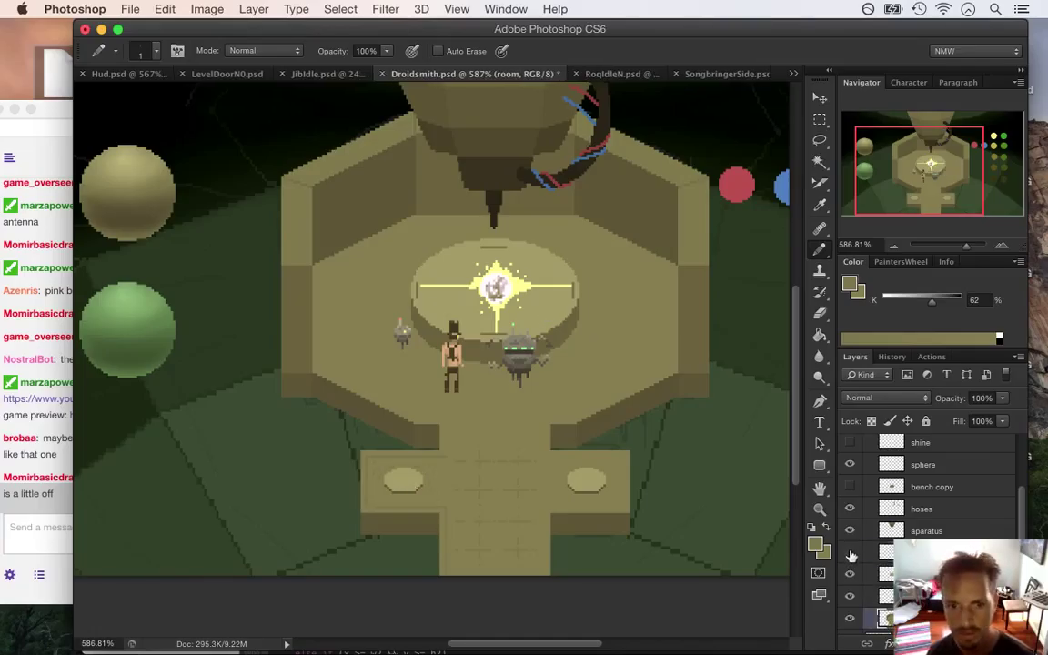
click(850, 552)
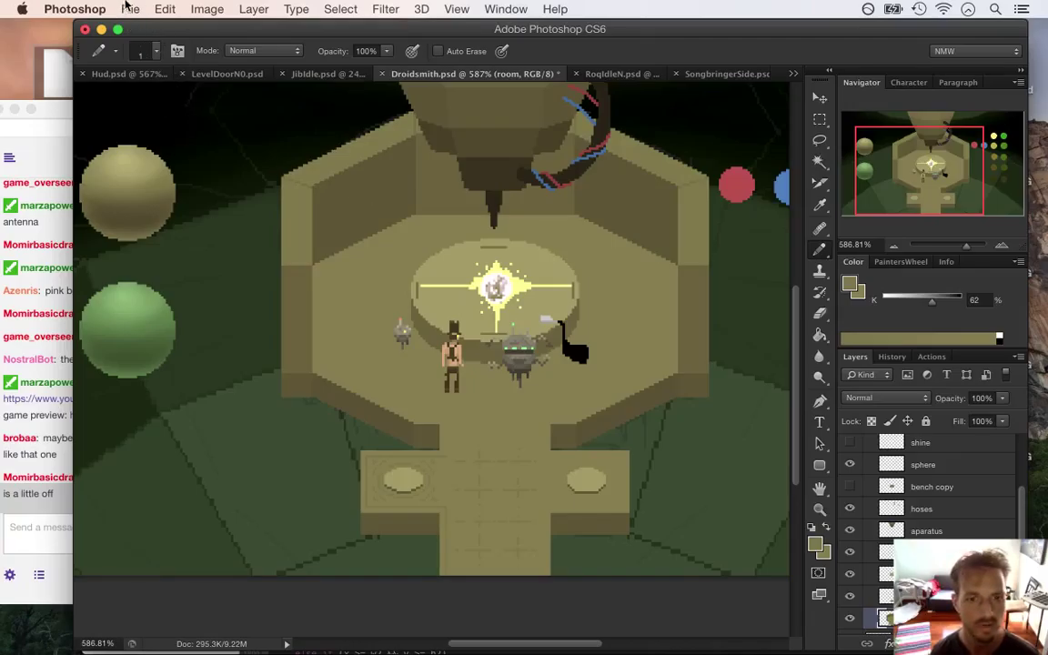
Step: Switch to Safari and search Google Images for "metal texture" to find reference pictures
key(super+Tab)
text(metal texture)
key(Return)
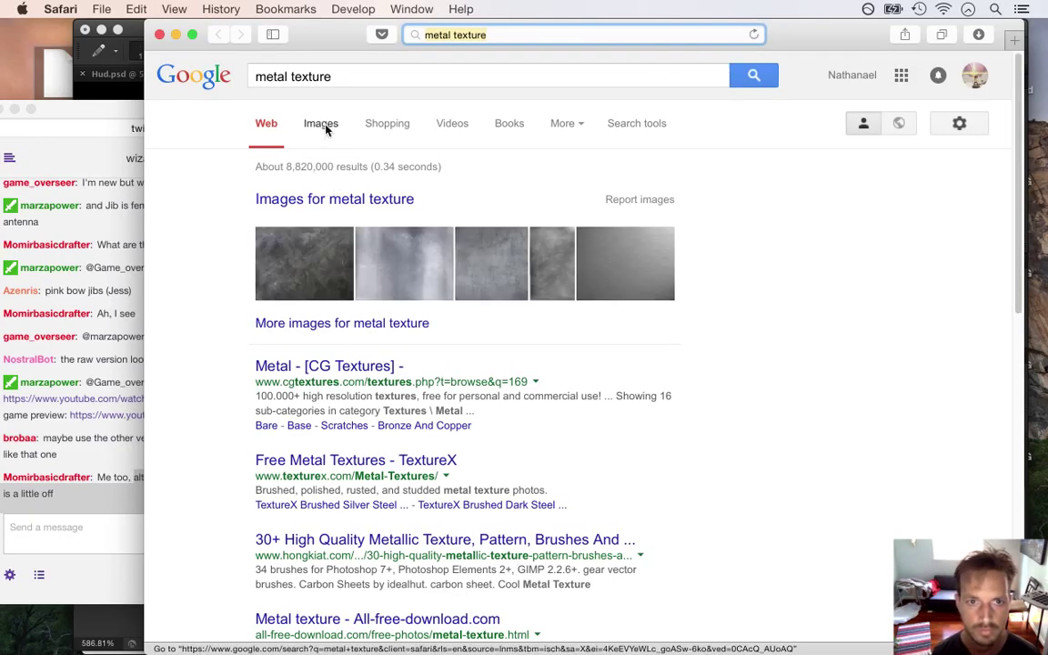
click(325, 127)
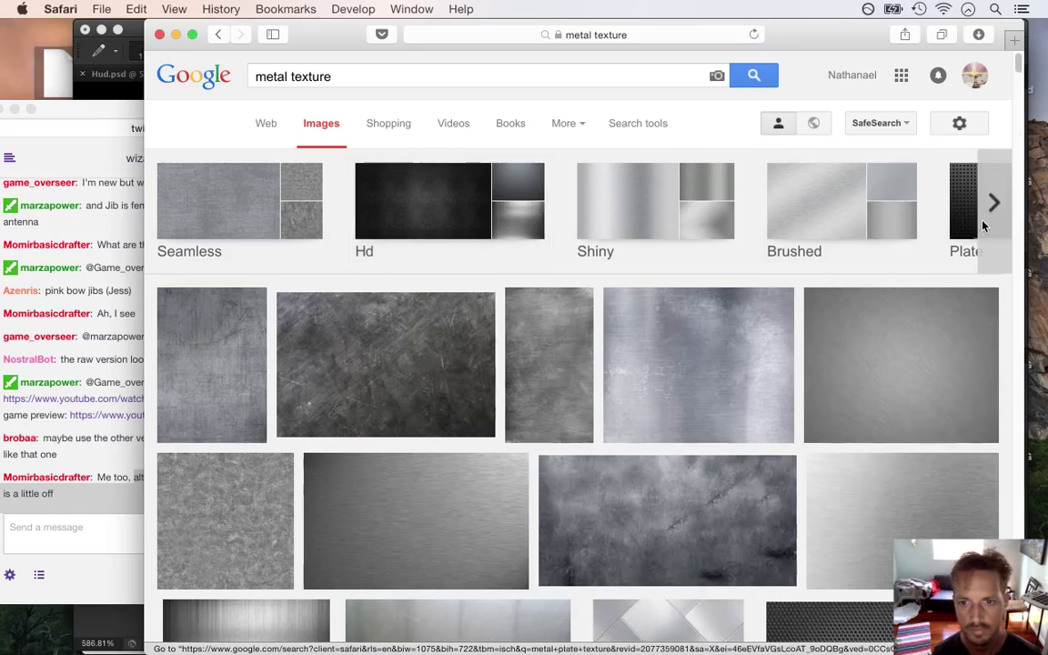
mouse_move(1005, 192)
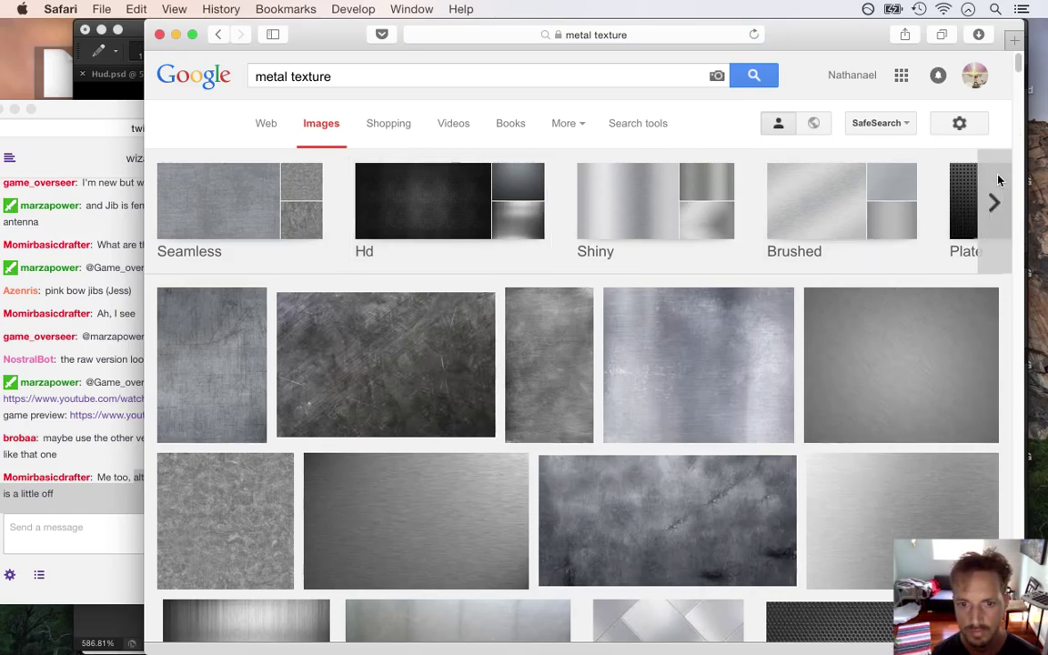
Step: Browse the metal texture image results for a worn surface suitable for the room artwork
drag(1019, 64, 1023, 85)
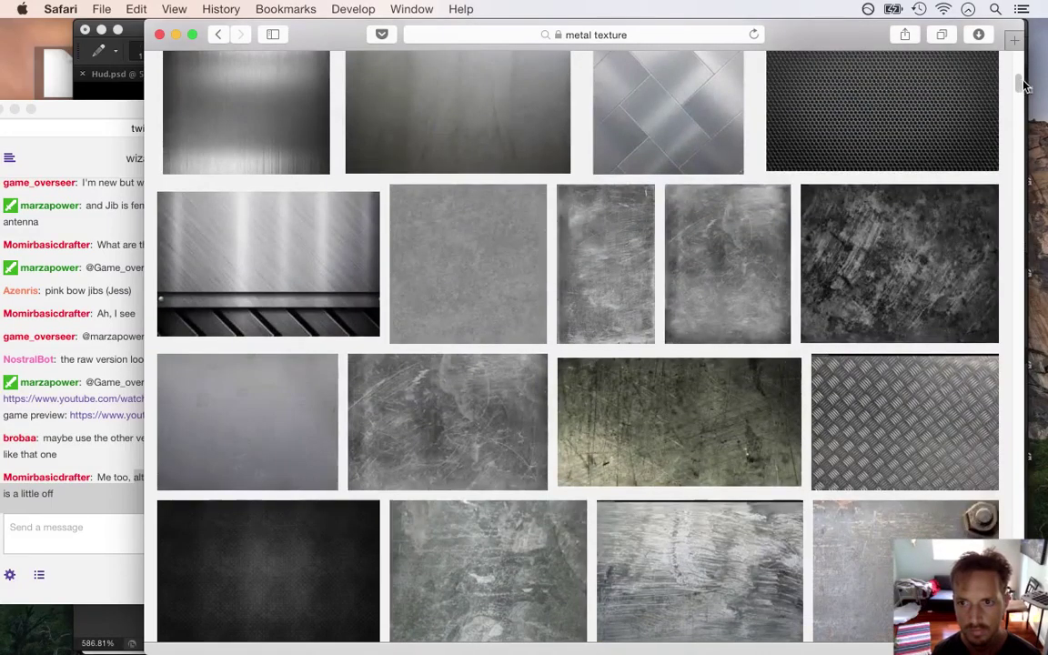
scroll(932, 207, down, 1)
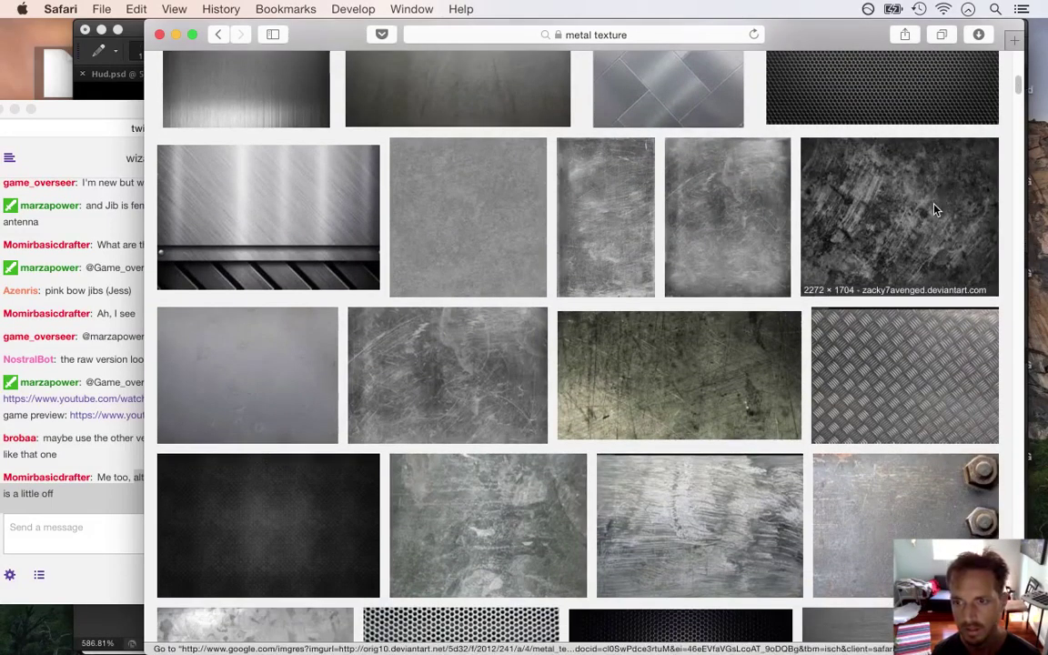
drag(1021, 88, 1021, 98)
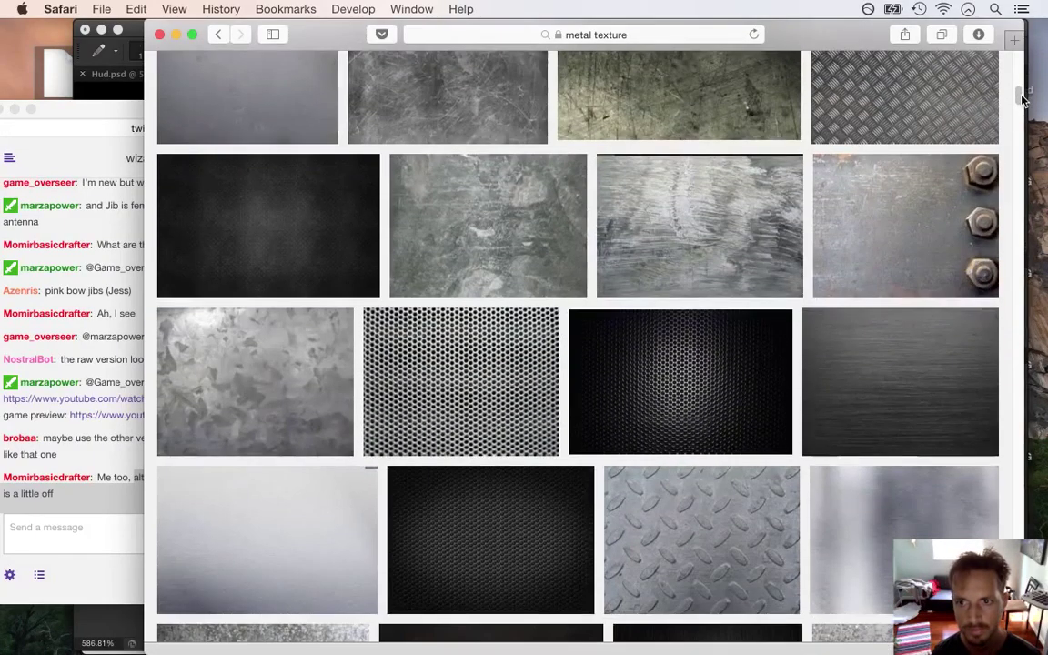
scroll(1023, 99, up, 2)
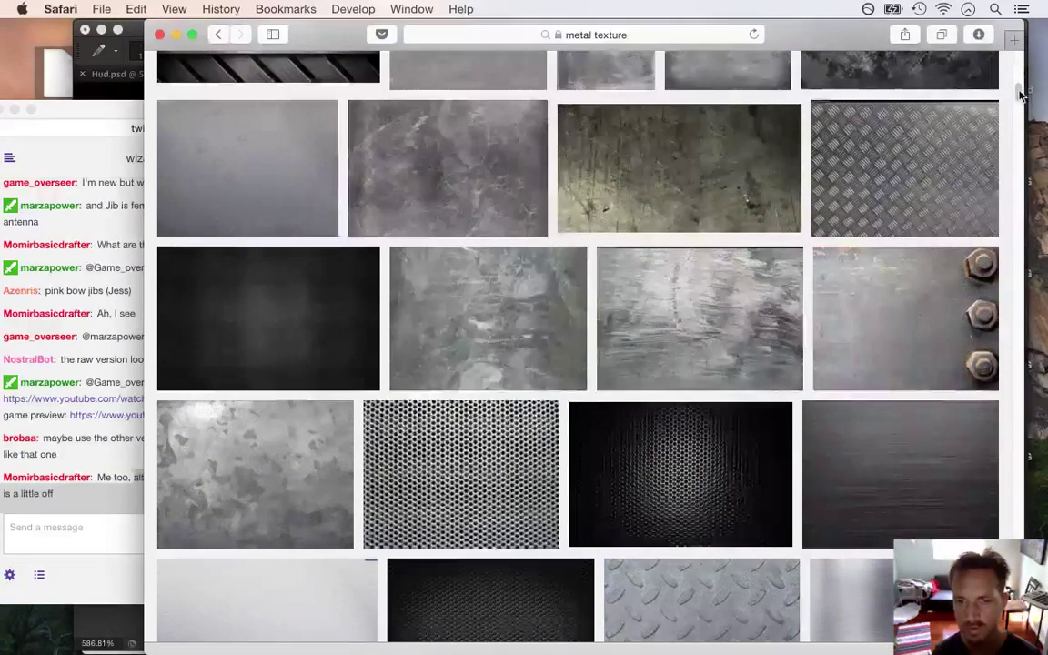
scroll(921, 91, down, 5)
scroll(1019, 109, down, 2)
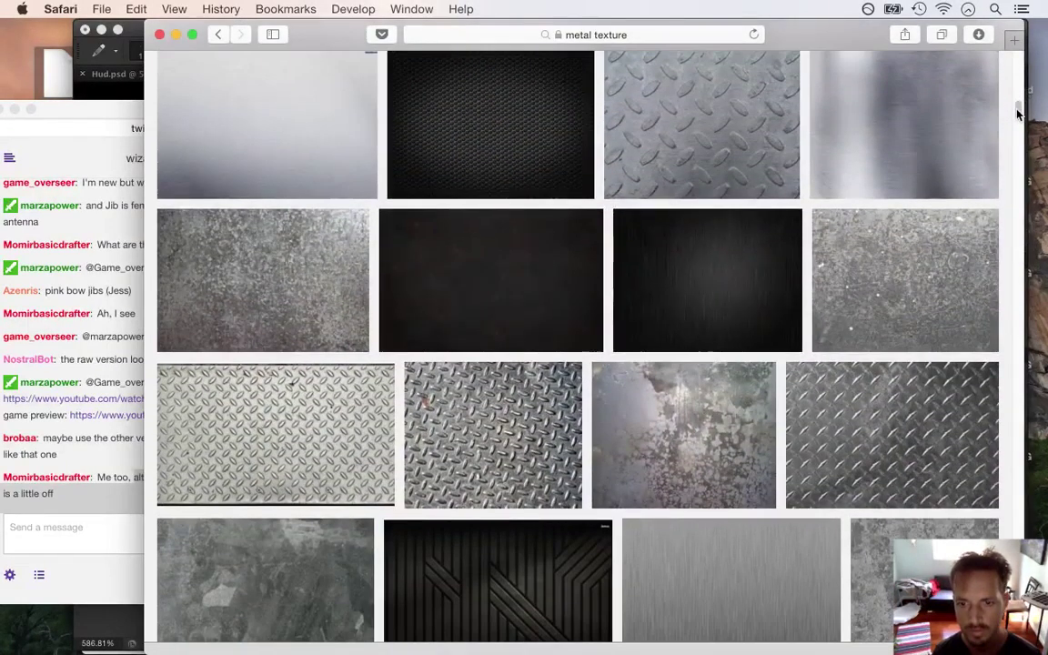
drag(1017, 111, 1021, 134)
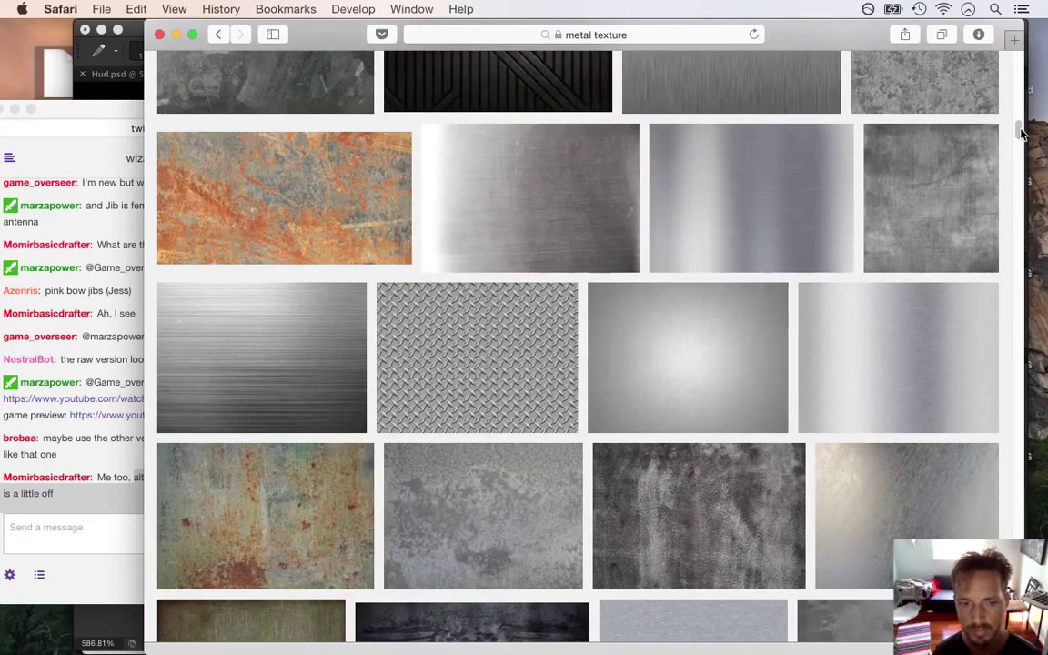
drag(1021, 134, 1023, 150)
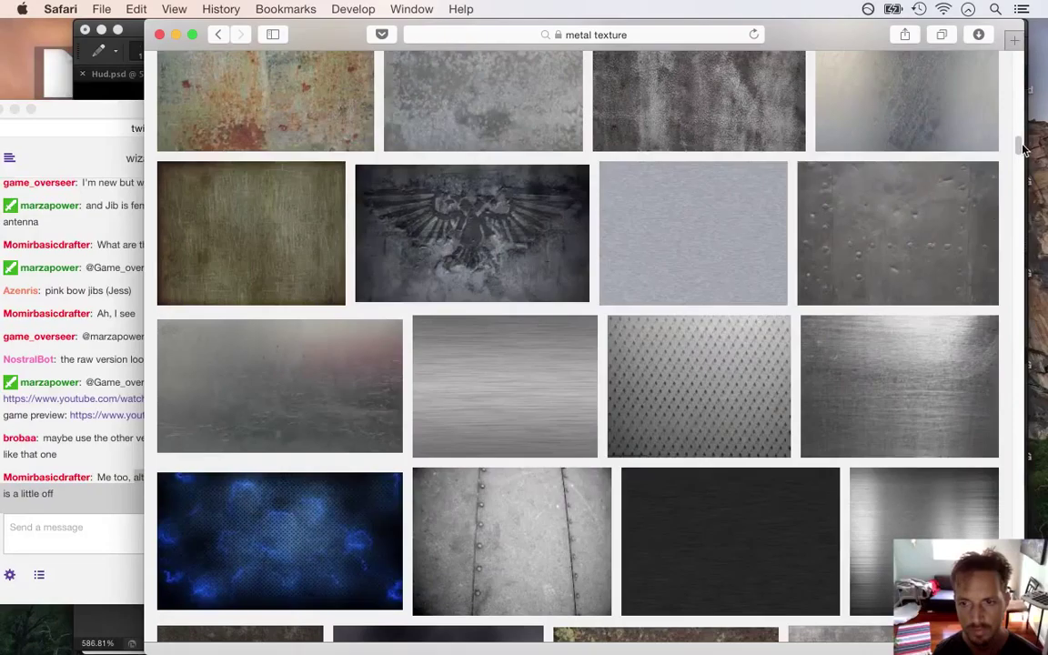
drag(1023, 150, 1037, 81)
scroll(892, 210, down, 10)
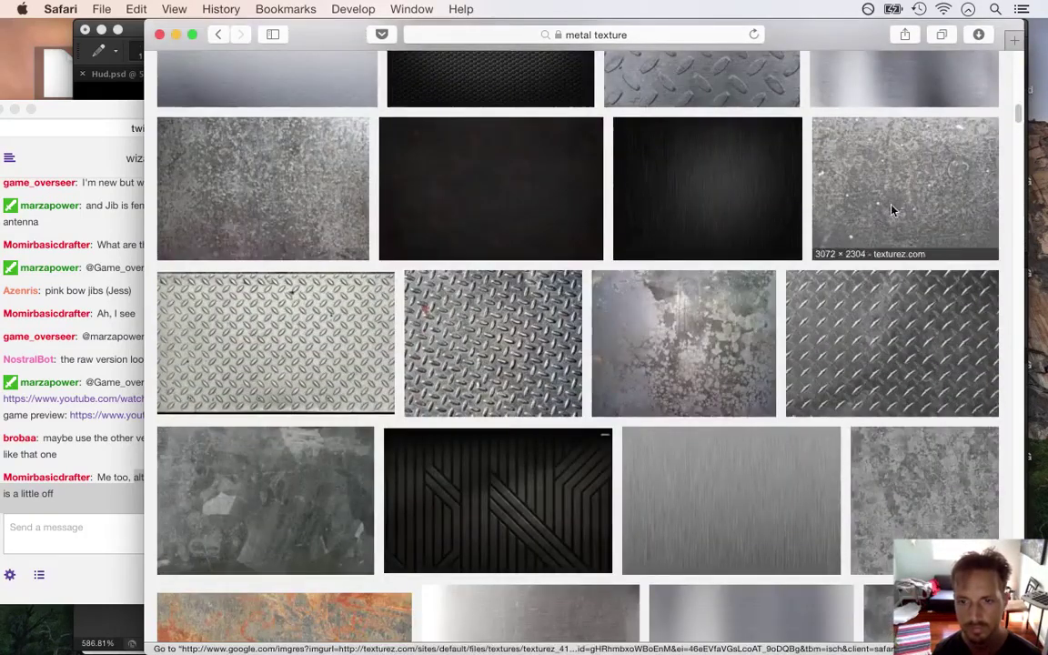
Step: Open the peeling, blotchy metal texture at full size and copy the image
click(755, 325)
click(744, 332)
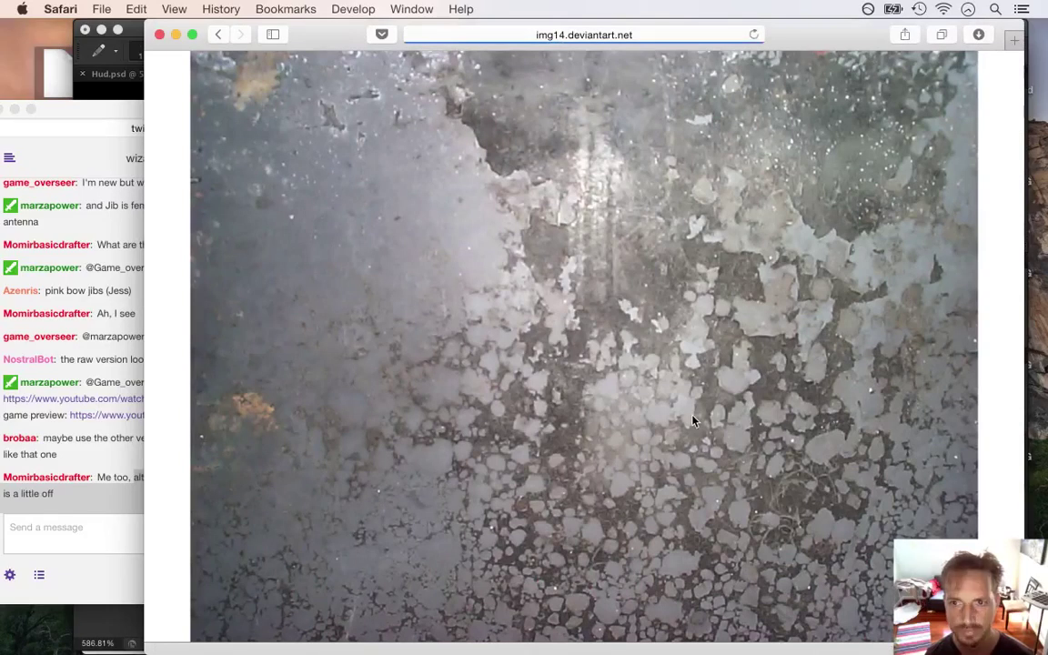
right_click(604, 318)
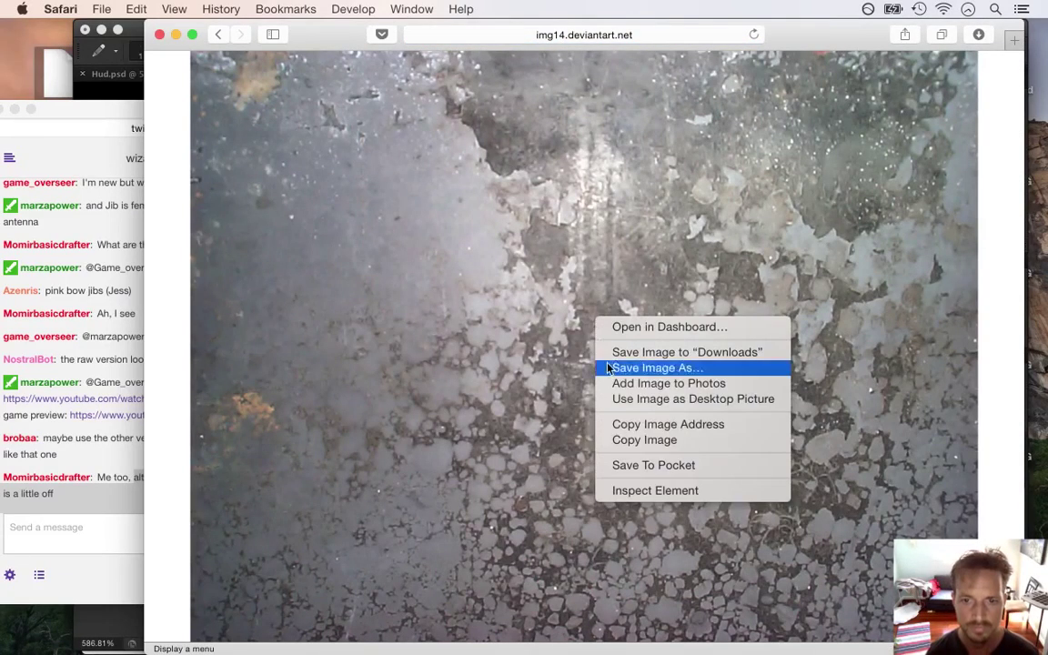
click(636, 438)
Step: Switch to Photoshop and paste the copied metal texture into Droidsmith.psd as a new layer above the room layer
key(super+Tab)
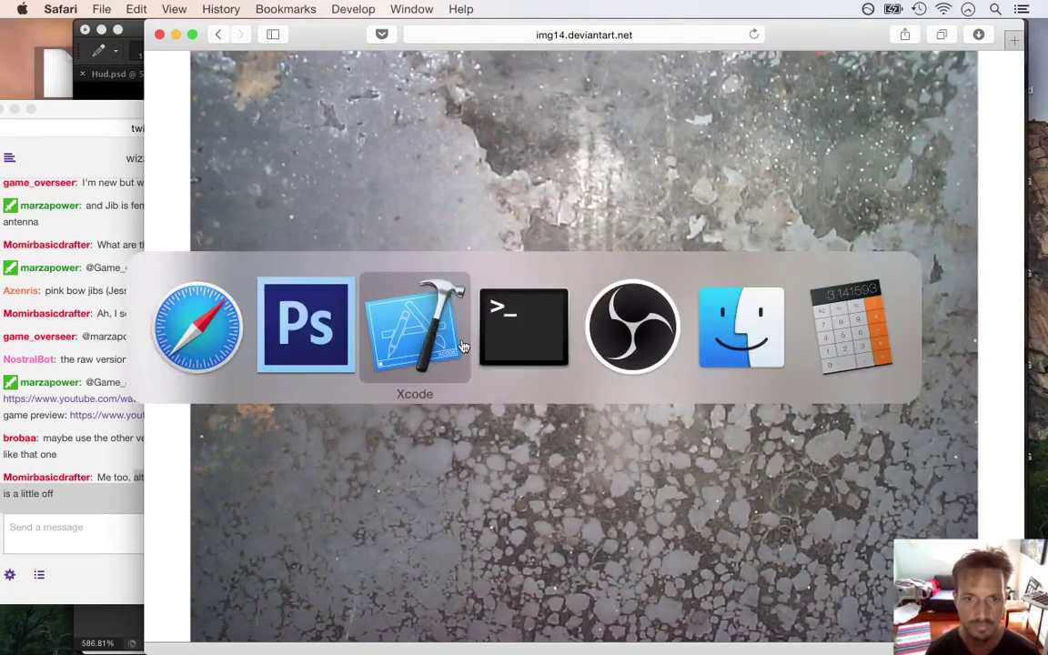
click(346, 344)
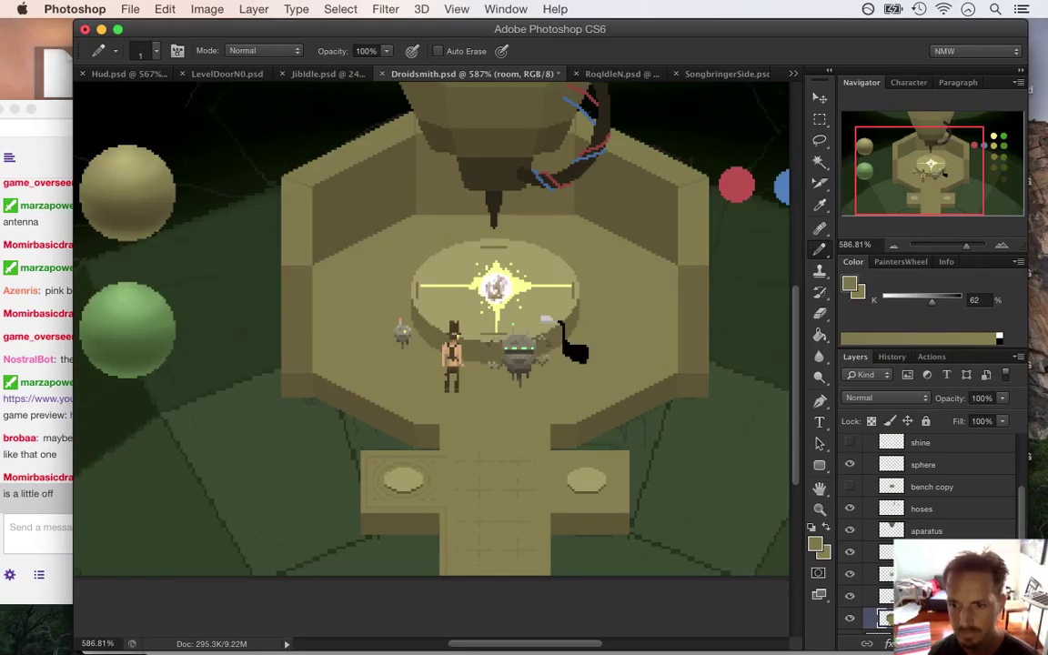
key(super+v)
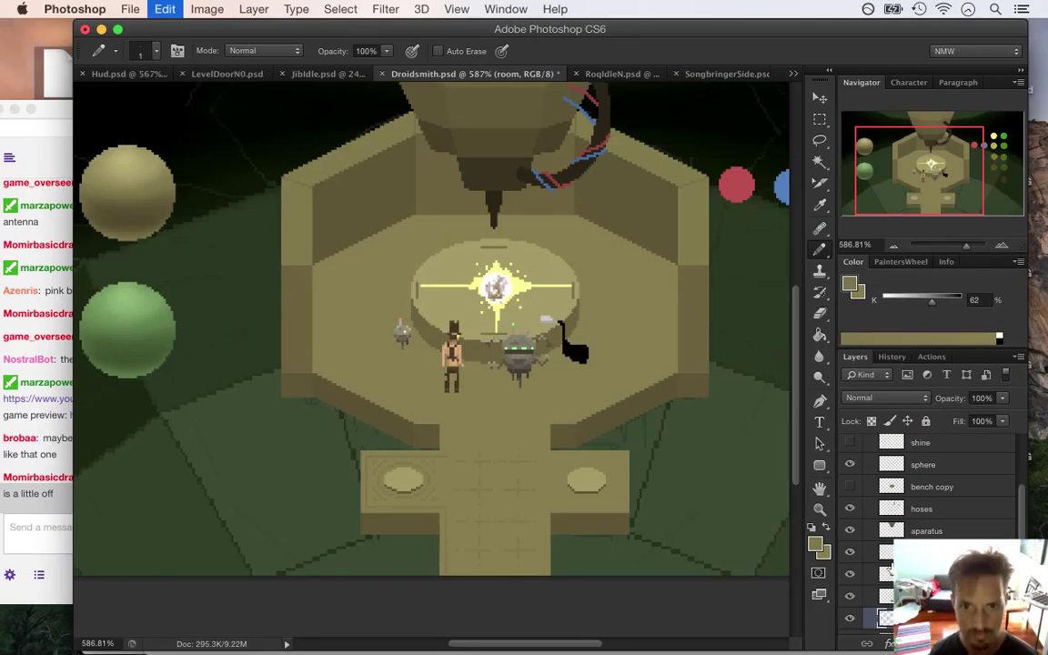
Step: Scale the pasted texture to about 33.6% and align it with the canvas's top-left corner
drag(471, 240, 350, 249)
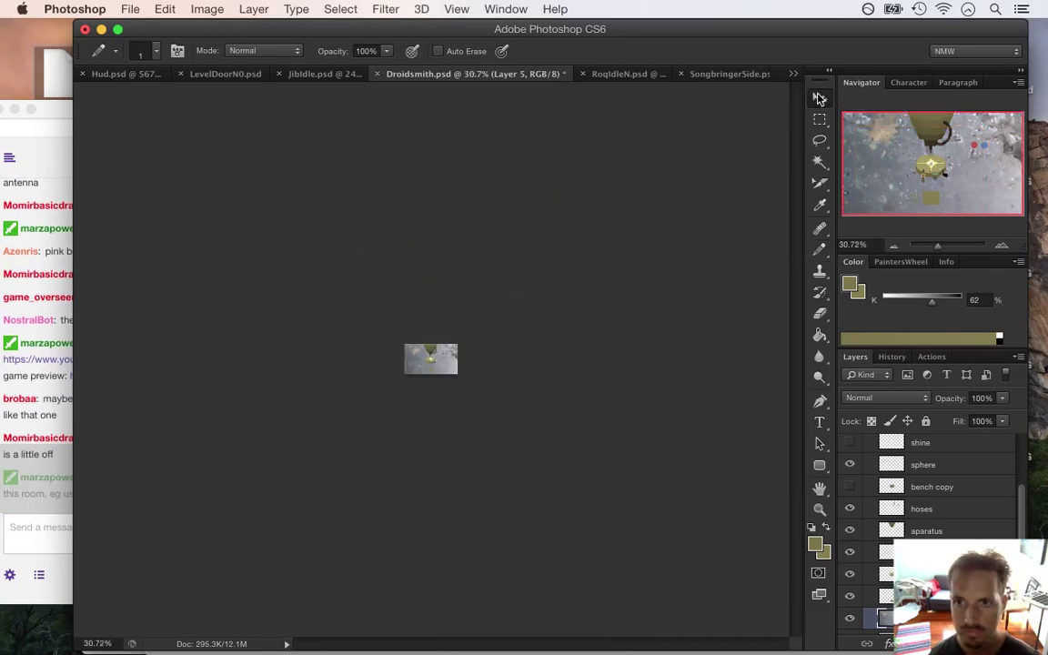
key(v)
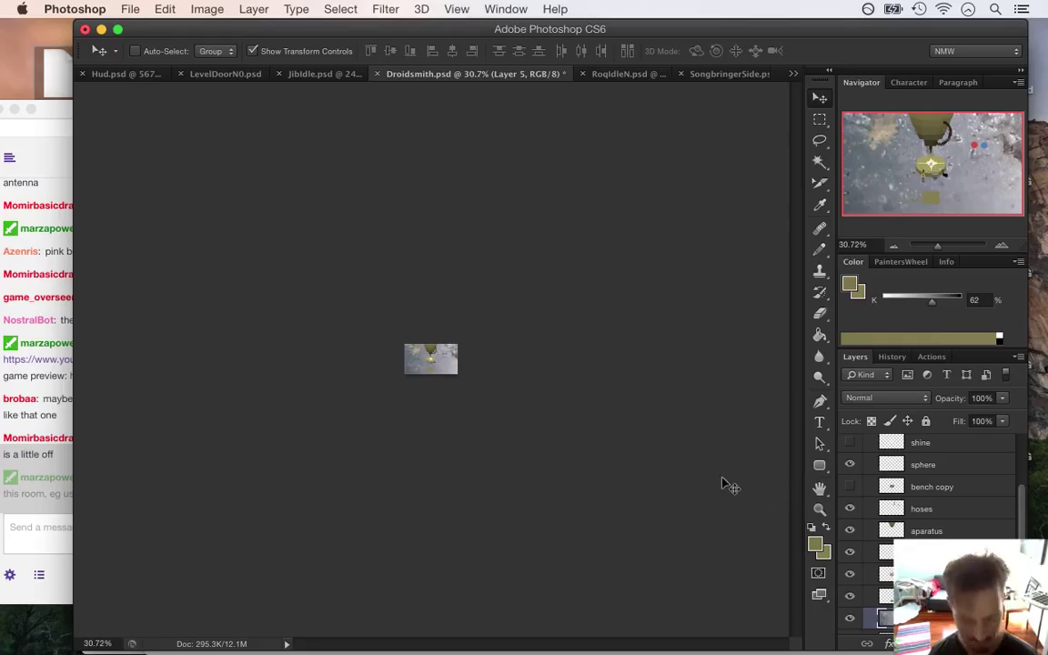
key(super+h)
drag(550, 451, 457, 375)
drag(521, 323, 653, 410)
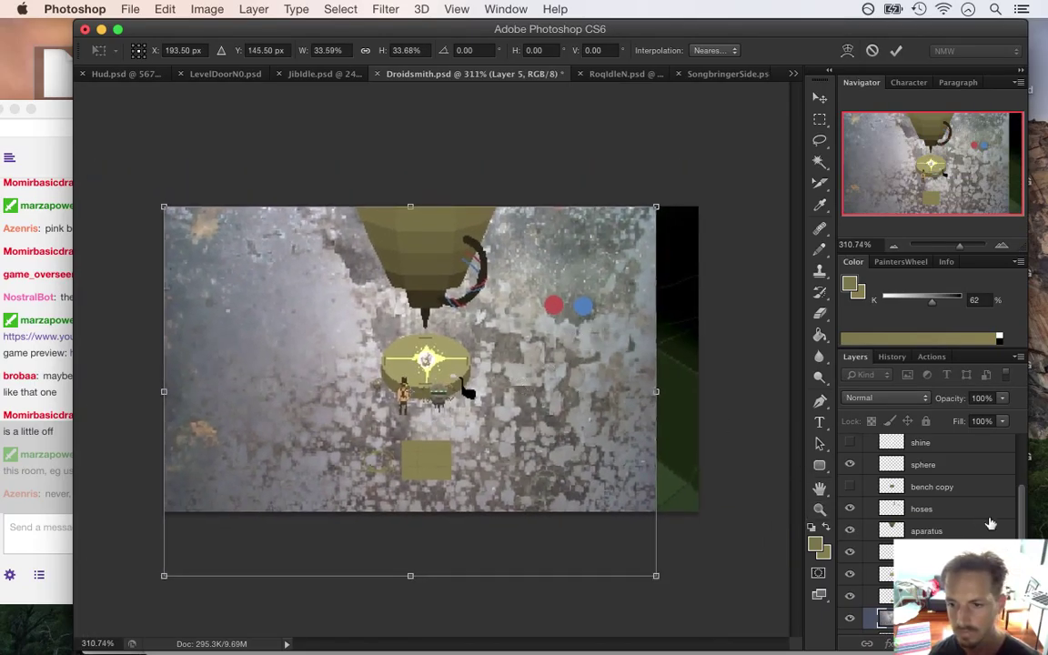
Step: Apply the texture's resize and clip the texture layer to the room layer beneath it
scroll(917, 526, down, 3)
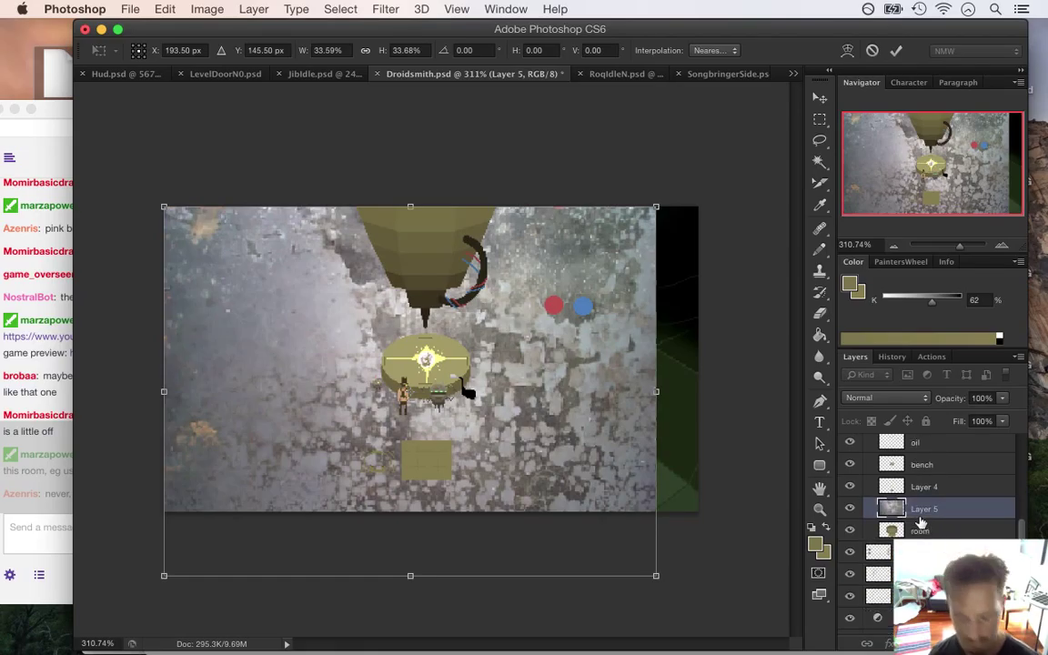
drag(923, 513, 947, 513)
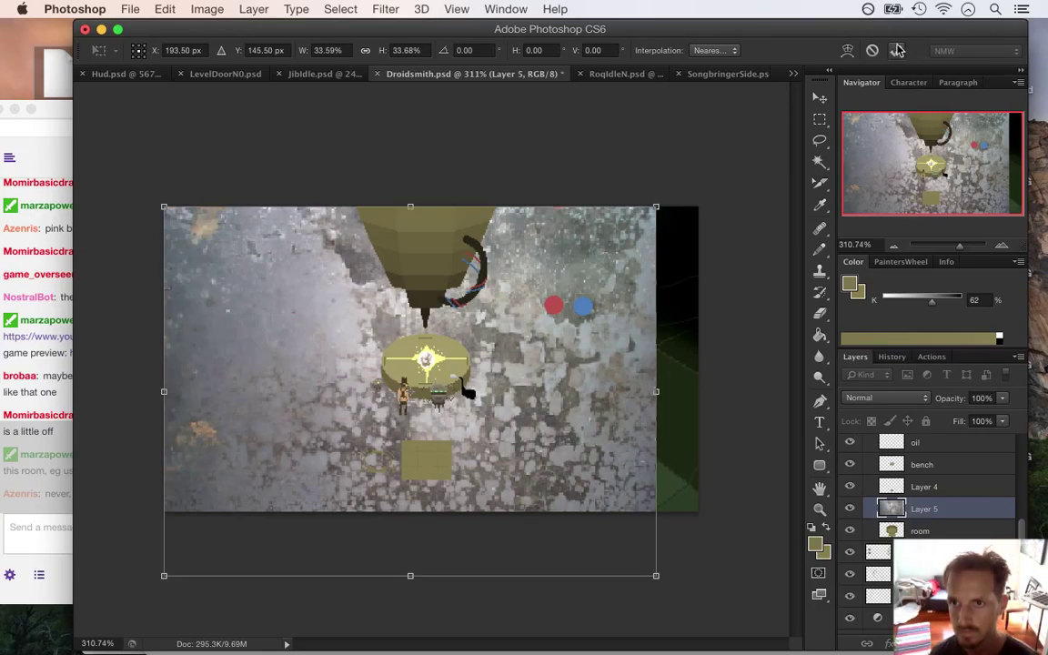
key(Return)
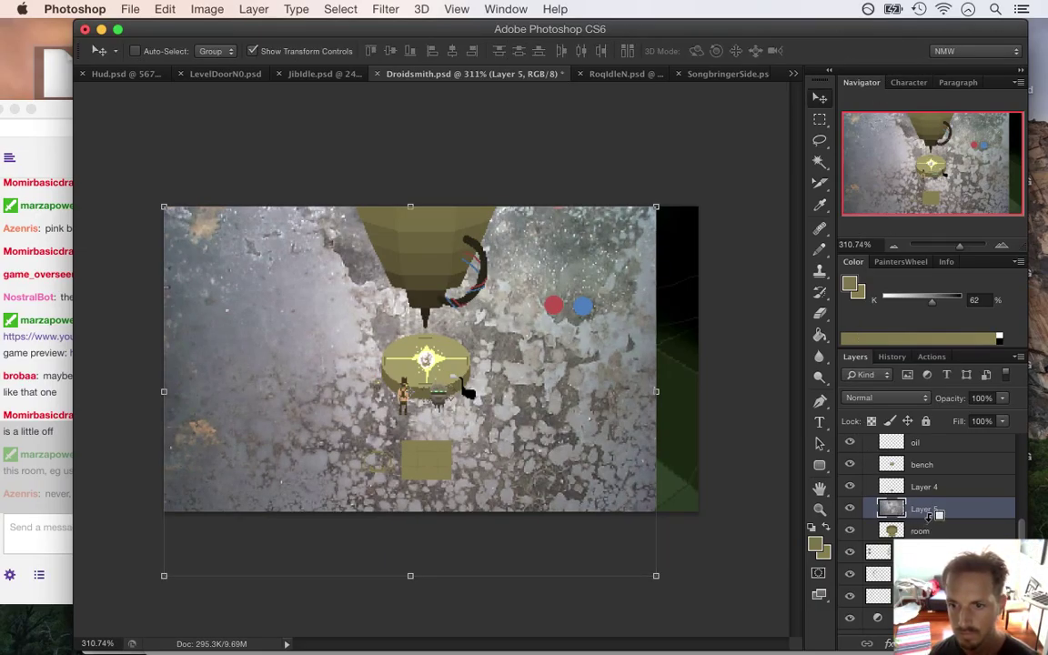
alt+click(926, 514)
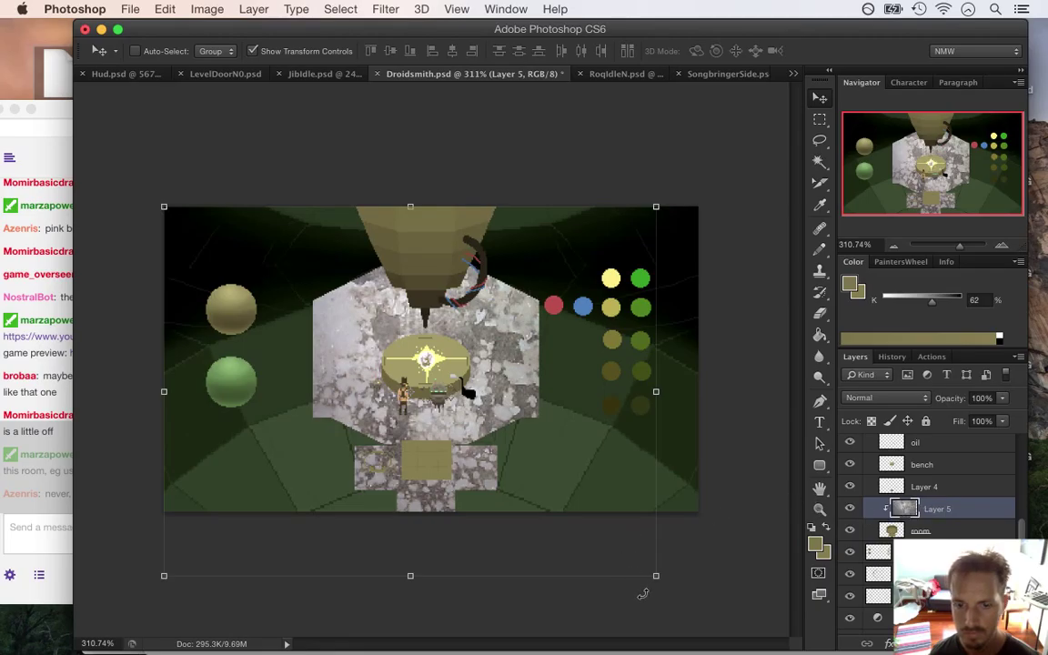
Step: Shrink the clipped texture further and place it over the lower-left floor and walkway, centred at about X 184, Y 190.5 px
drag(658, 575, 417, 383)
drag(377, 302, 508, 415)
drag(551, 516, 469, 447)
drag(347, 356, 378, 409)
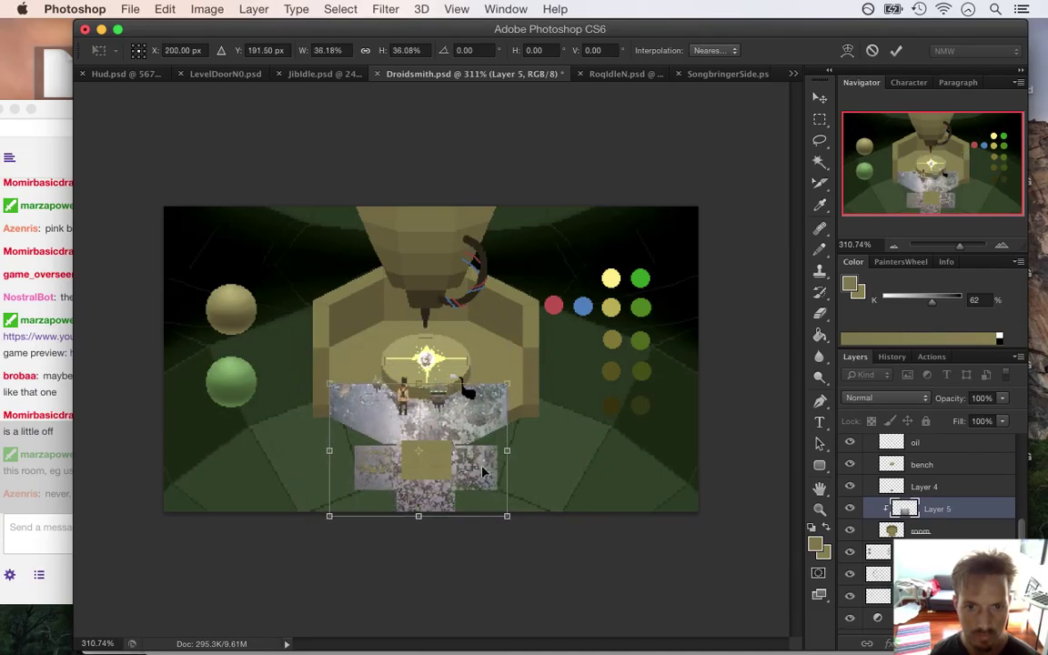
drag(506, 512, 480, 493)
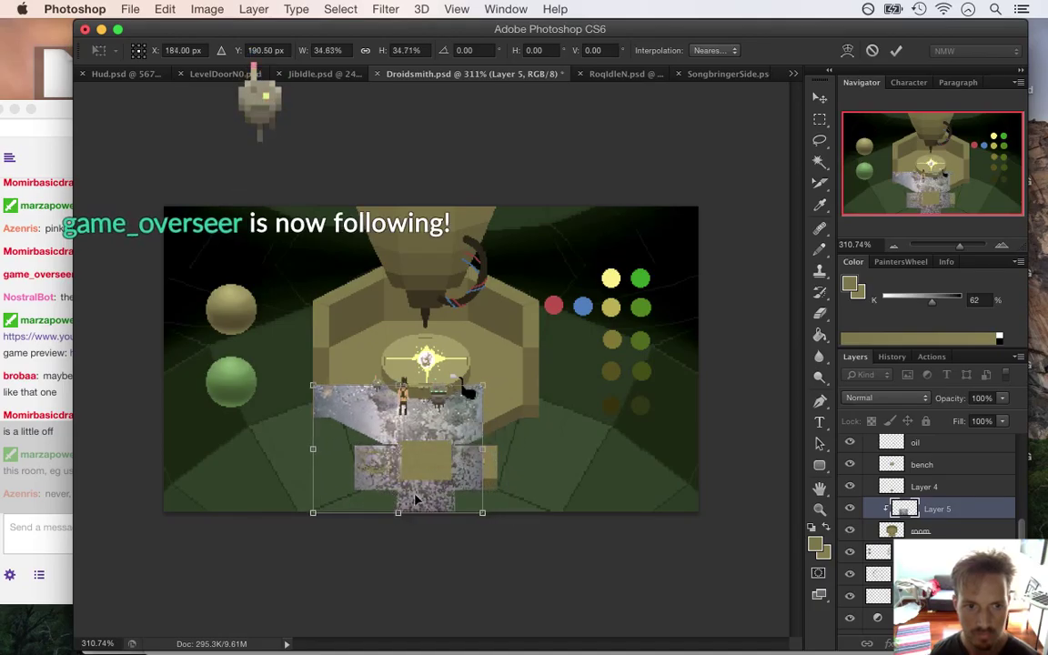
Step: Switch to the Twitch chat in Safari, read the latest viewer comments about the room, and return to Photoshop
click(50, 437)
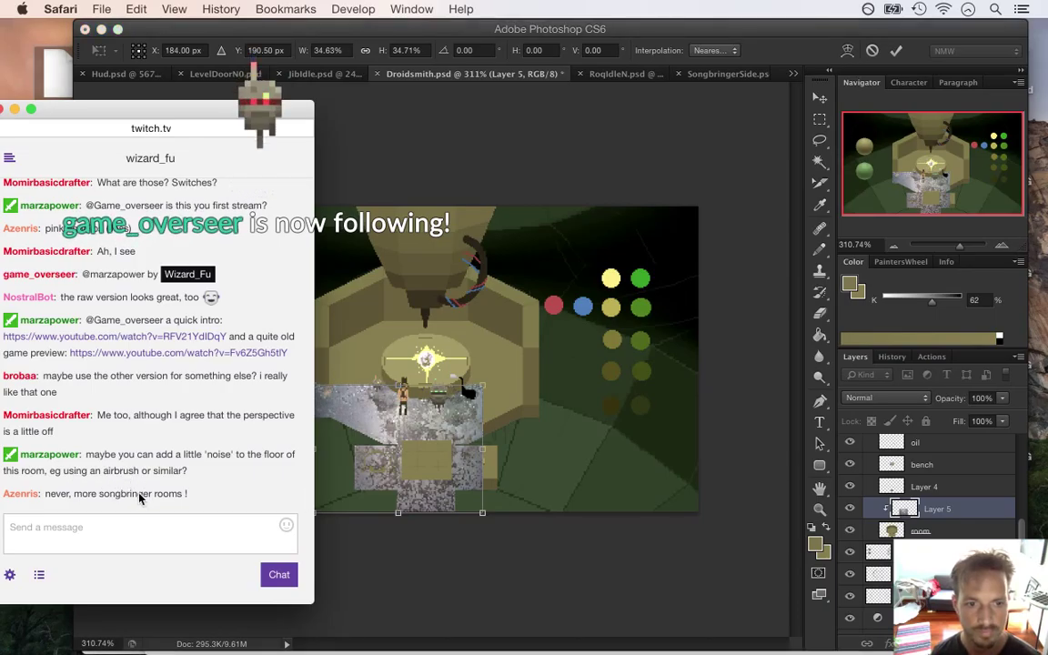
drag(119, 455, 181, 507)
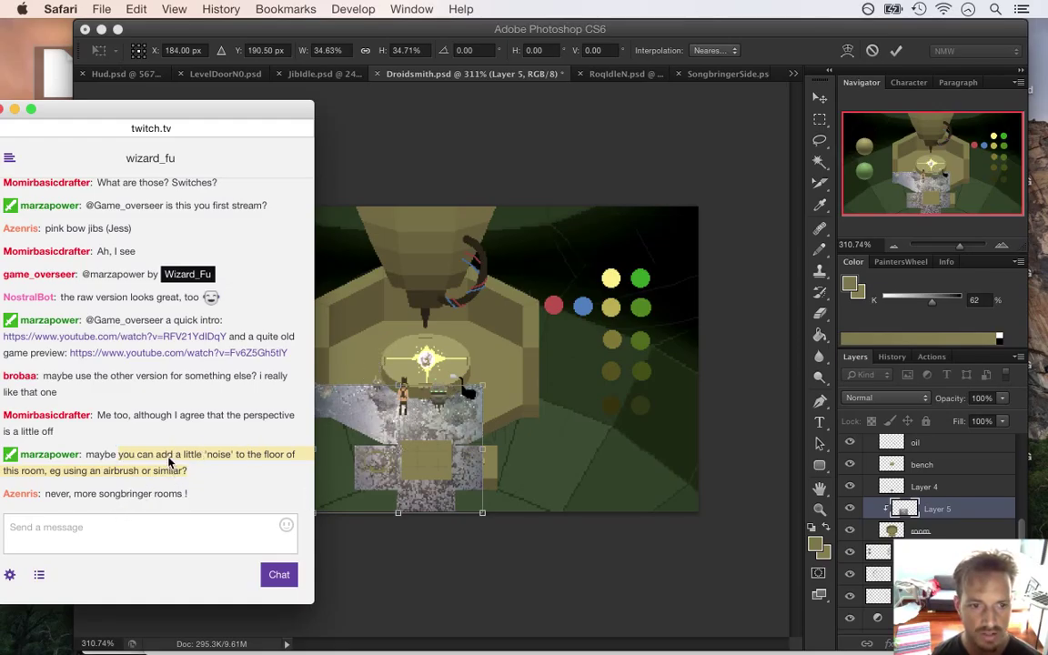
click(150, 438)
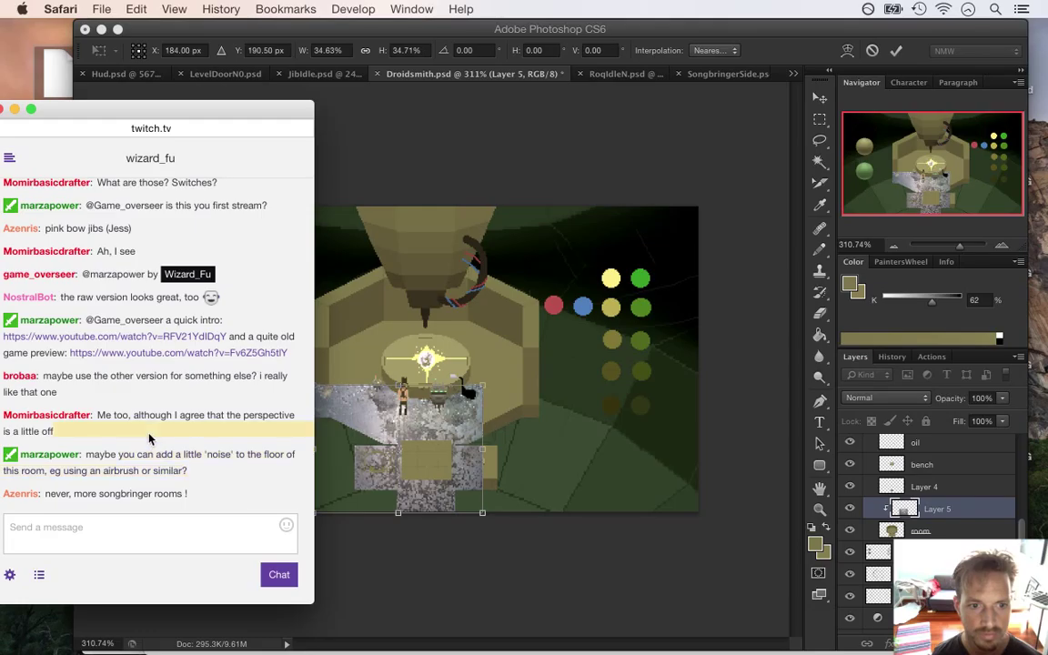
drag(61, 497, 188, 512)
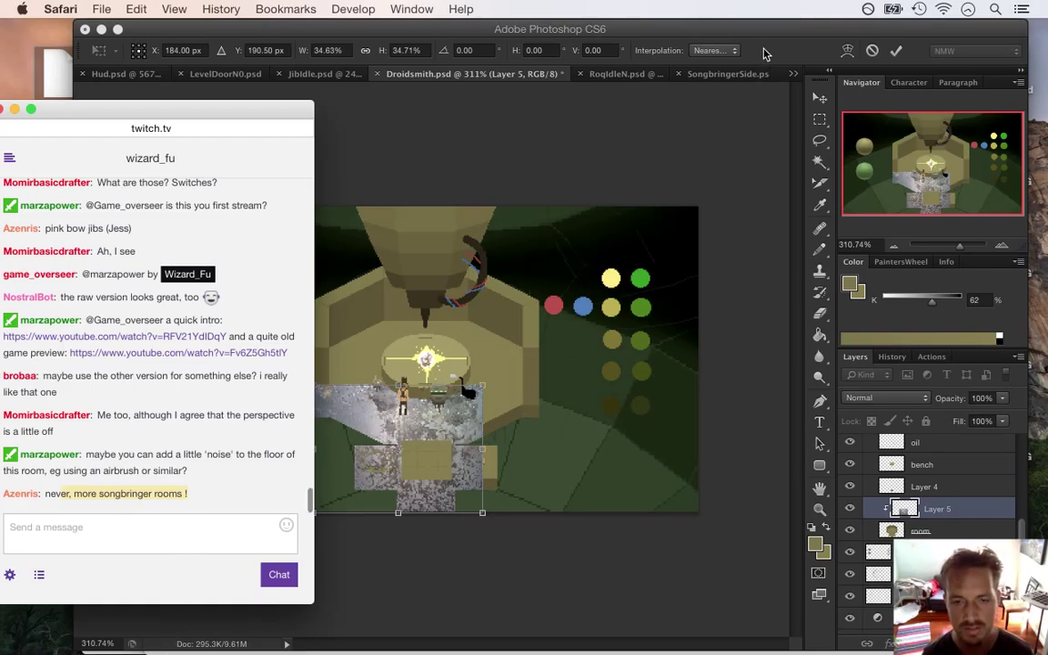
click(696, 46)
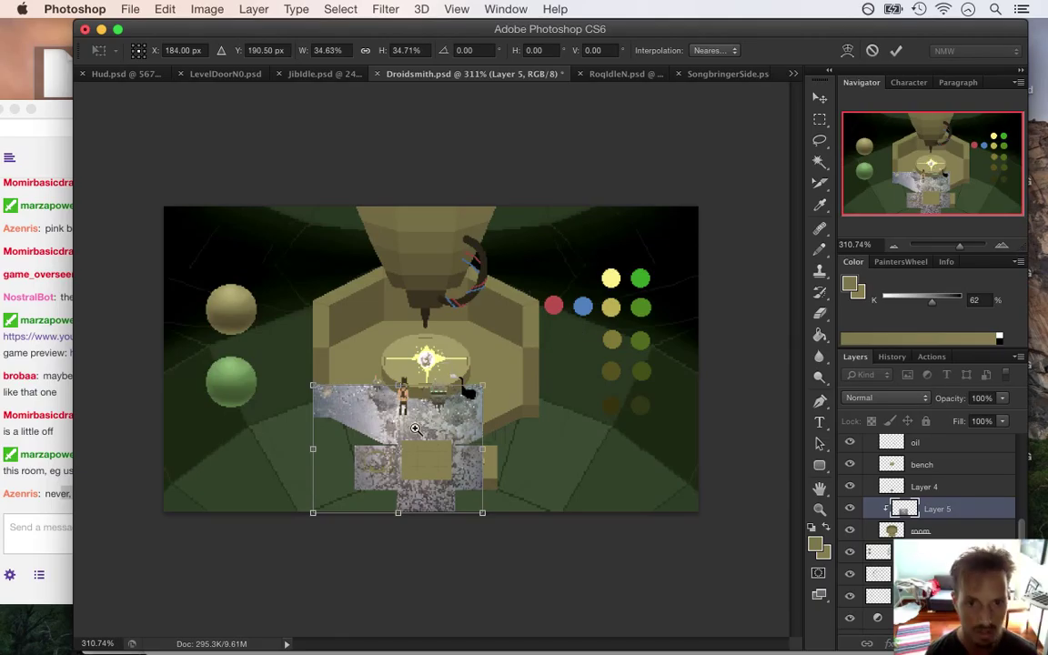
Step: Lower the texture layer's opacity to 11% to preview it blended over the room floor
ctrl+click(444, 437)
ctrl+click(446, 446)
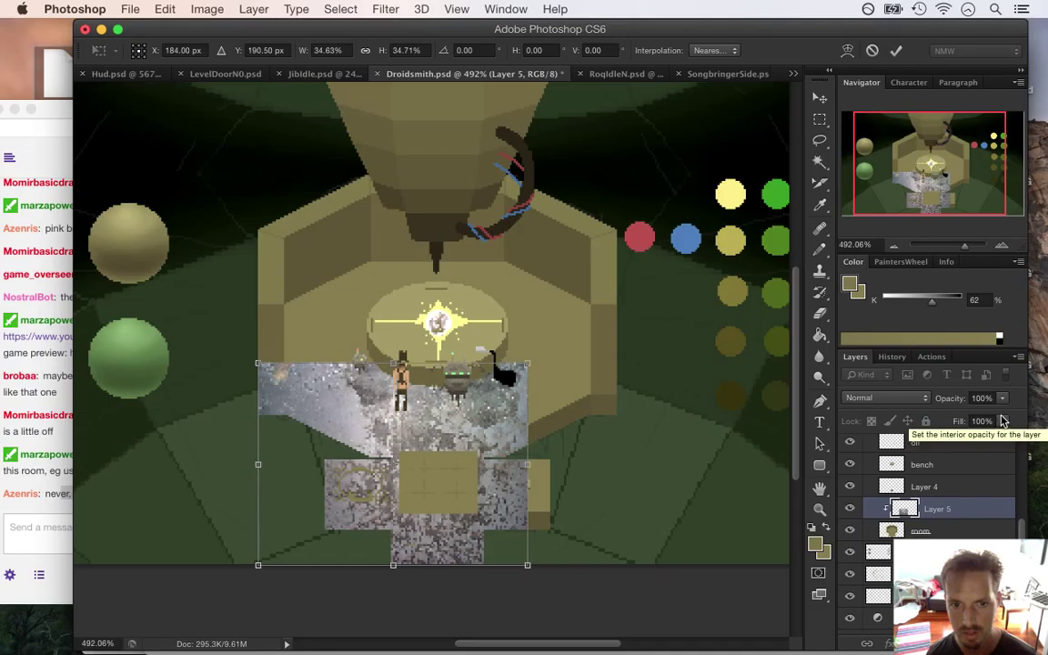
drag(1004, 400, 930, 416)
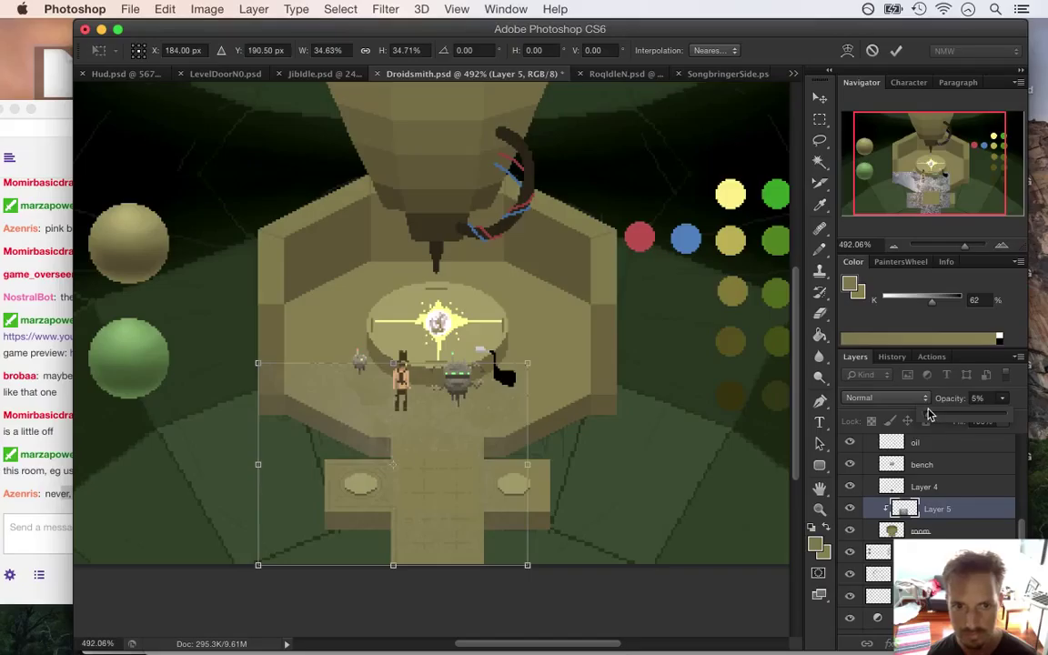
drag(931, 412, 935, 413)
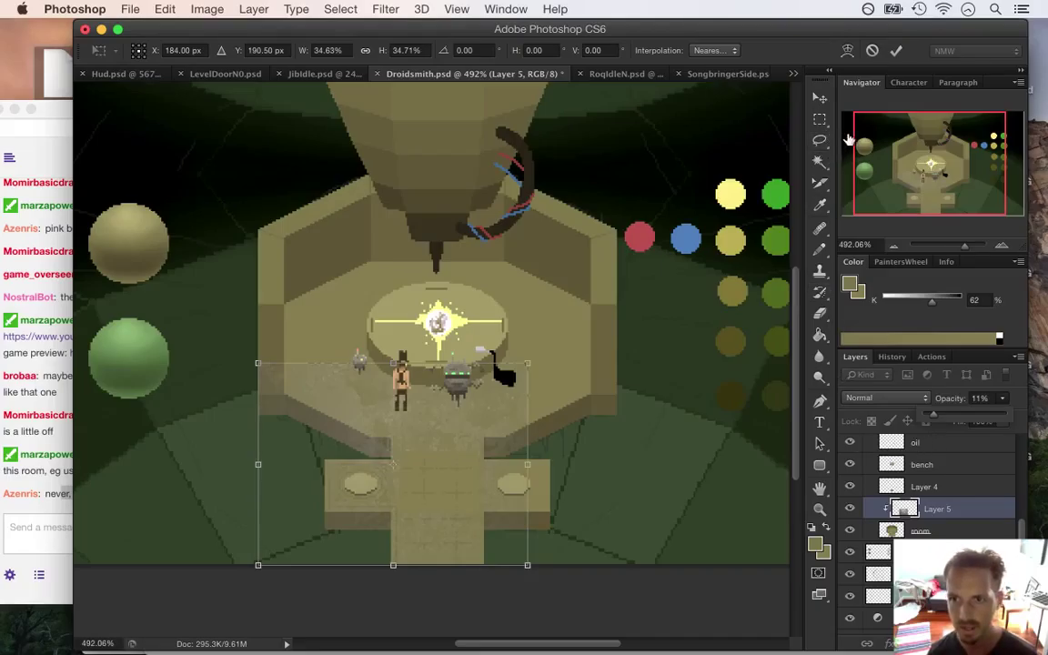
Step: Apply the texture's transform and set the layer's opacity to 100%
click(897, 51)
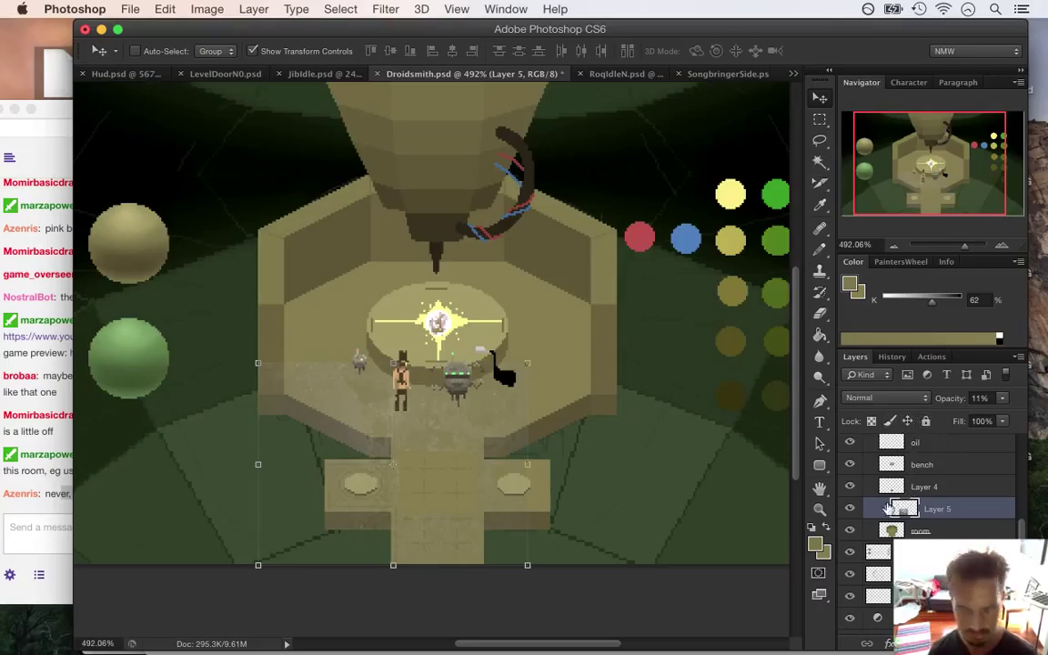
click(1004, 397)
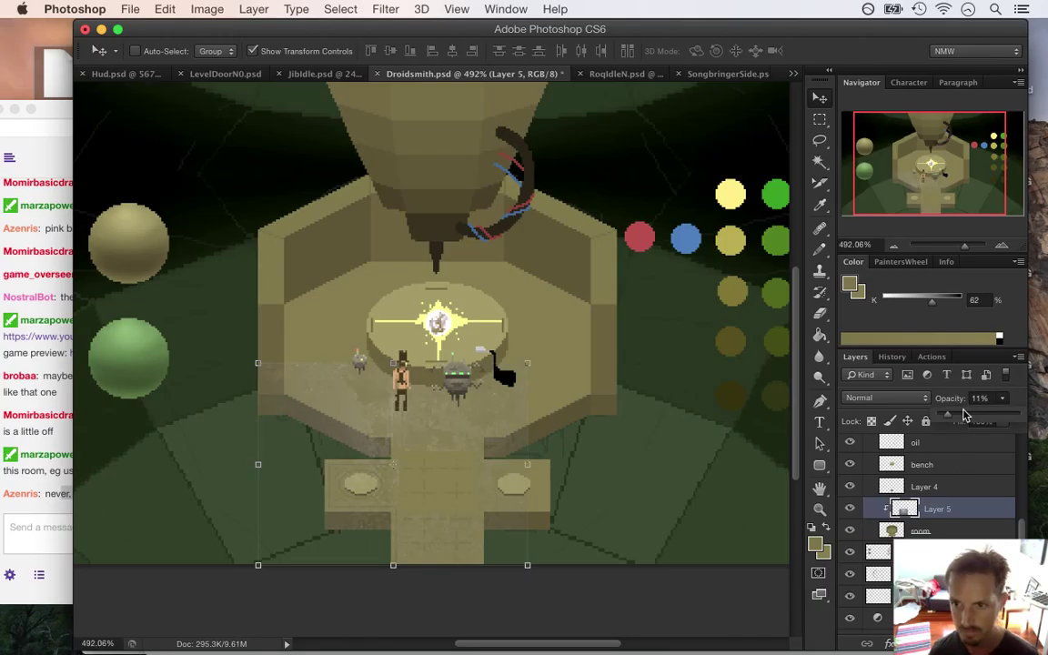
key(0)
Step: Copy the entire contents of the scaled texture layer and paste them as a new layer above it
key(ctrl+minus)
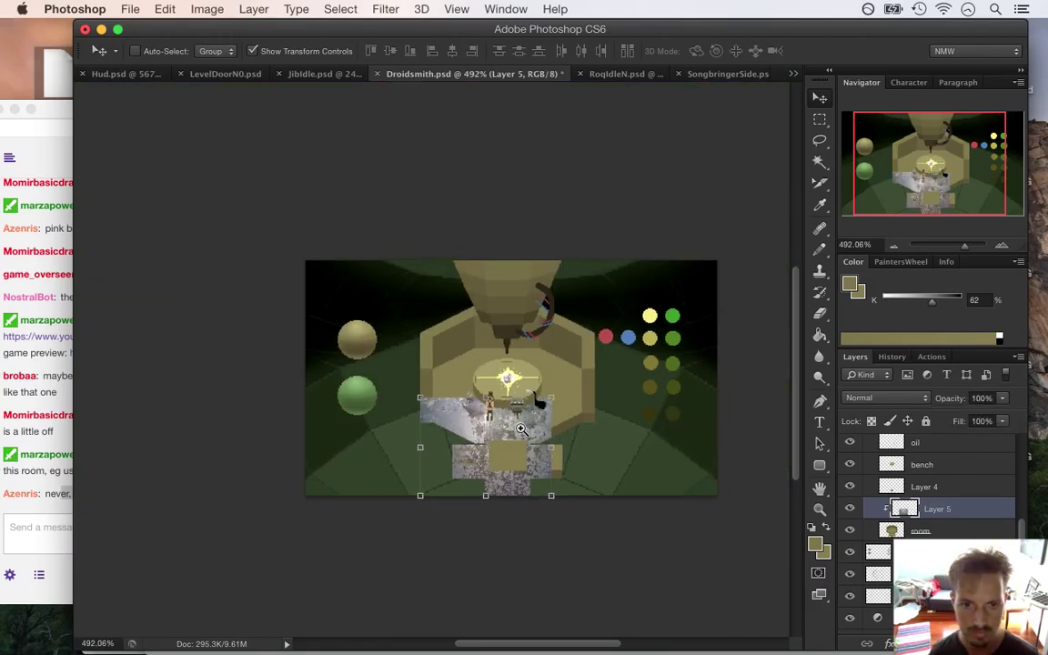
key(super+a)
key(super+t)
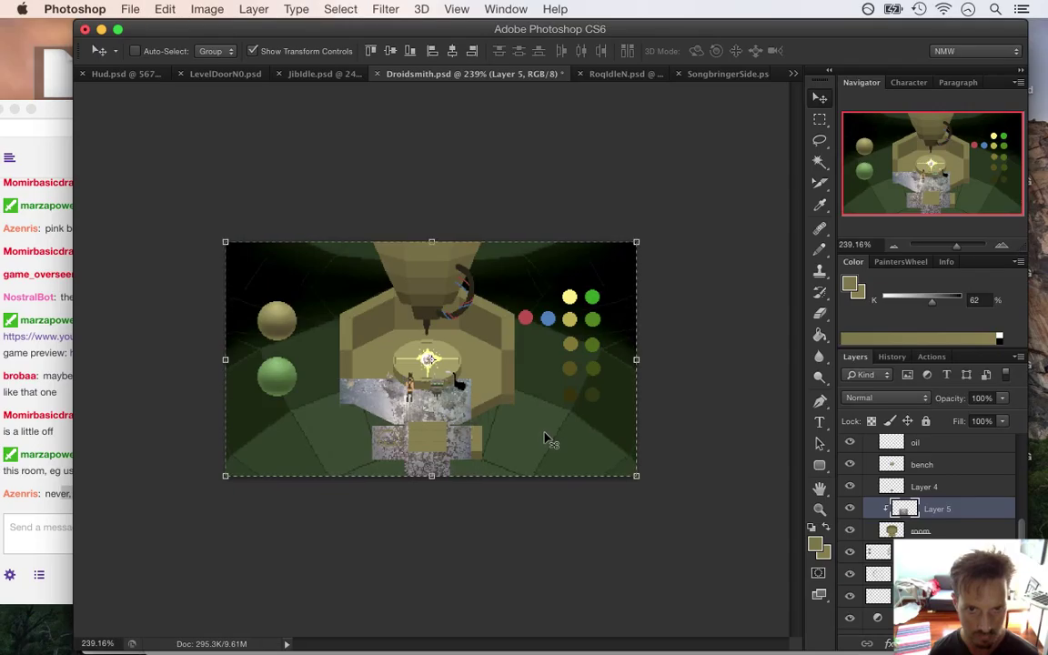
key(super+c)
key(super+v)
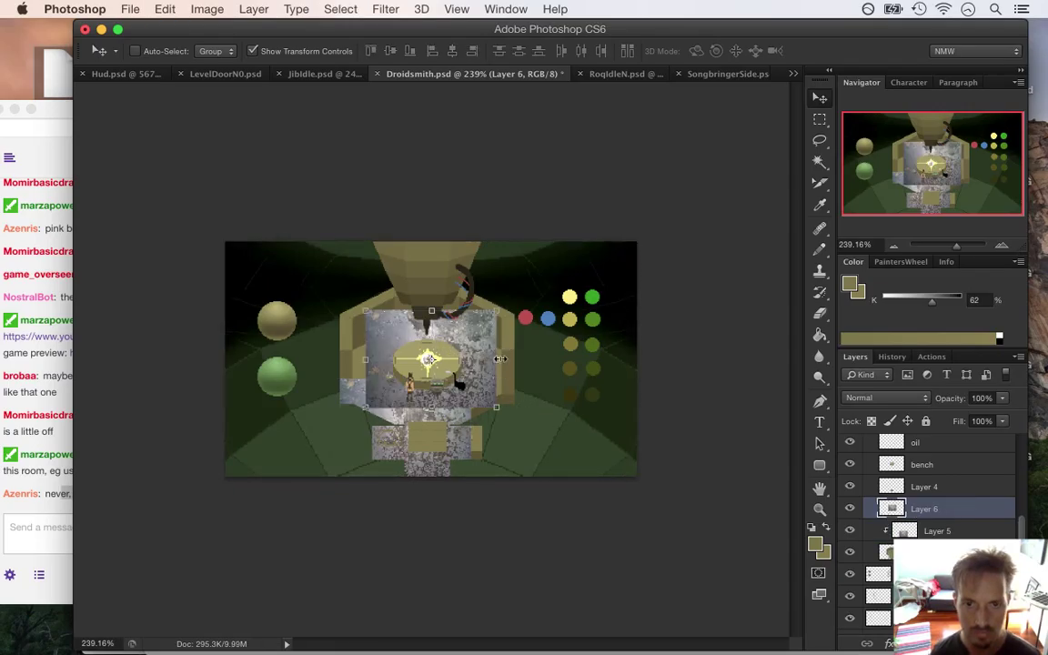
Step: Flip the pasted texture copy horizontally, place it directly right of the original texture over the lower room, and apply the transform
key(super+t)
right_click(480, 341)
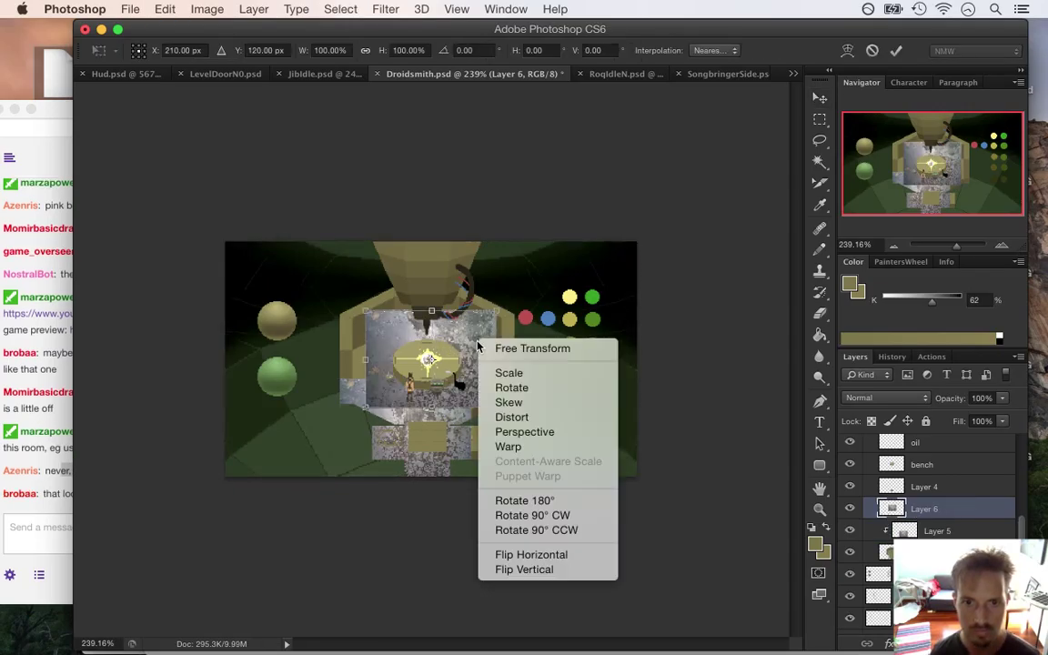
click(532, 556)
drag(453, 341, 547, 403)
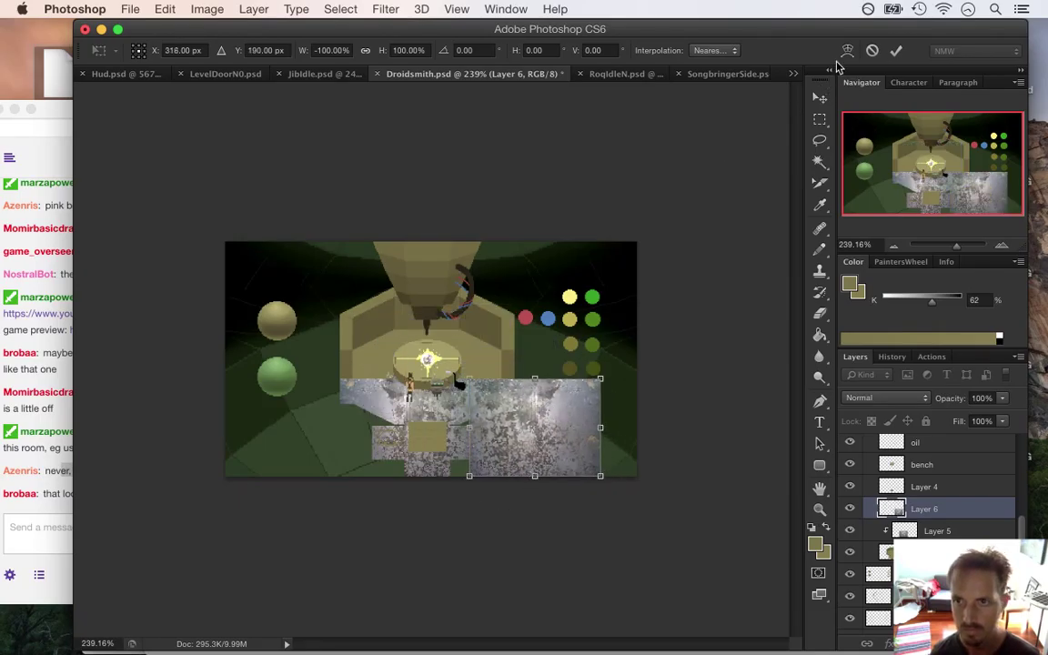
click(897, 50)
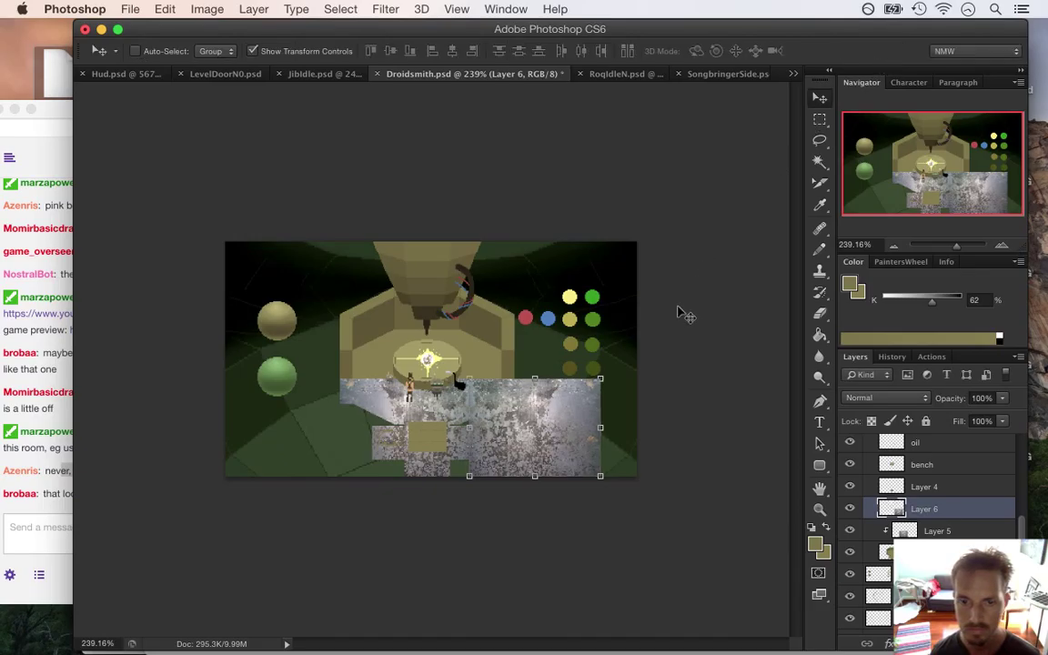
Step: Paste another texture copy, flip it vertically, and align it directly above the original texture
key(super+v)
drag(470, 348, 444, 309)
key(super+t)
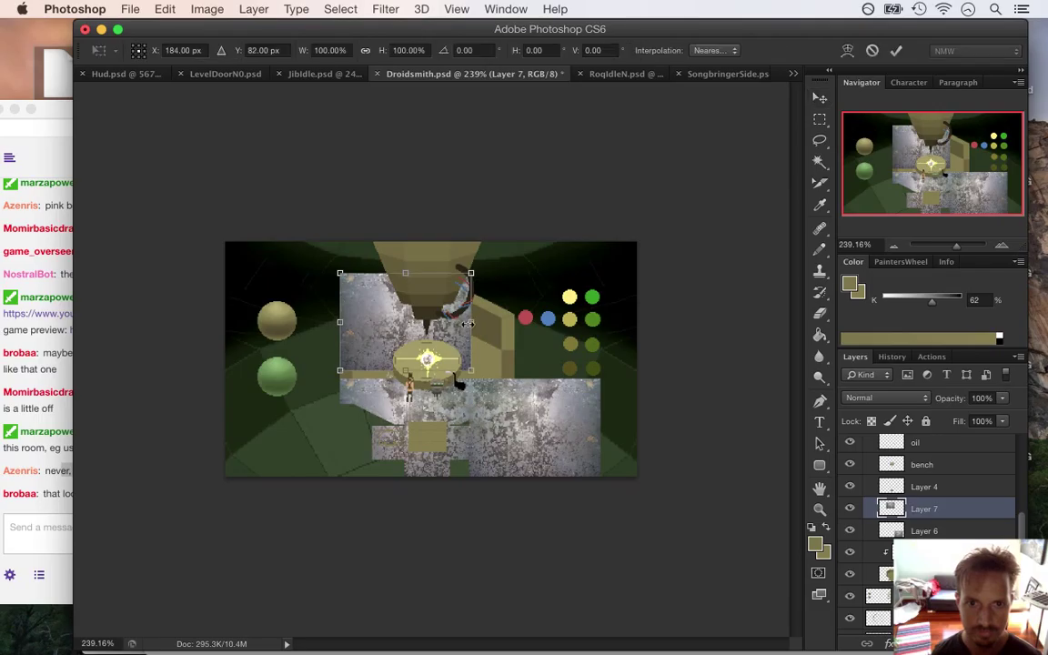
right_click(473, 321)
click(509, 549)
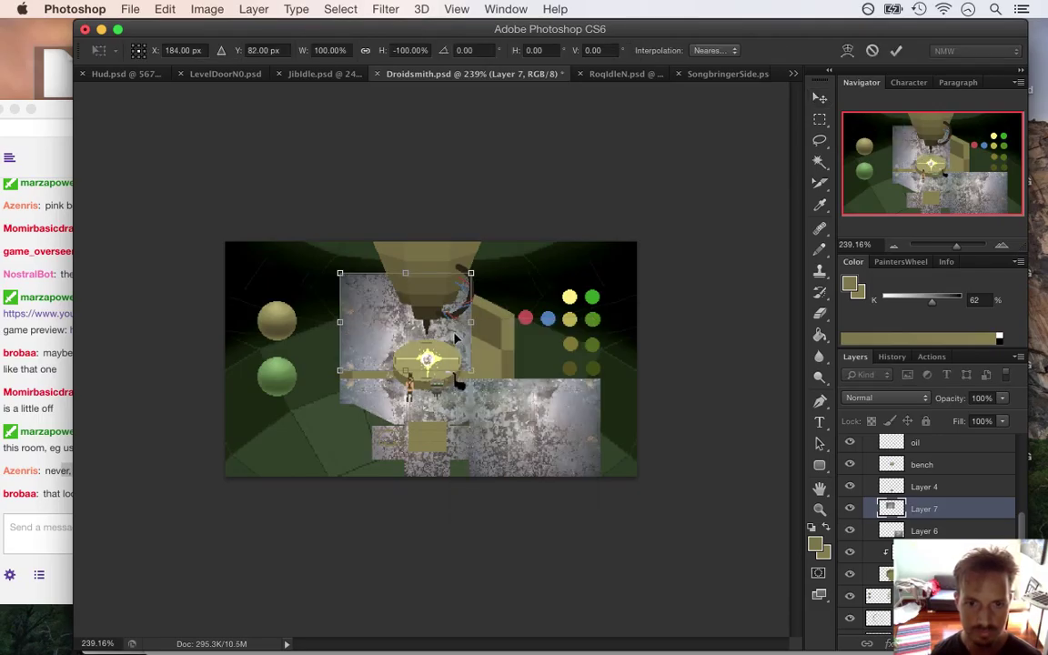
drag(446, 329, 449, 340)
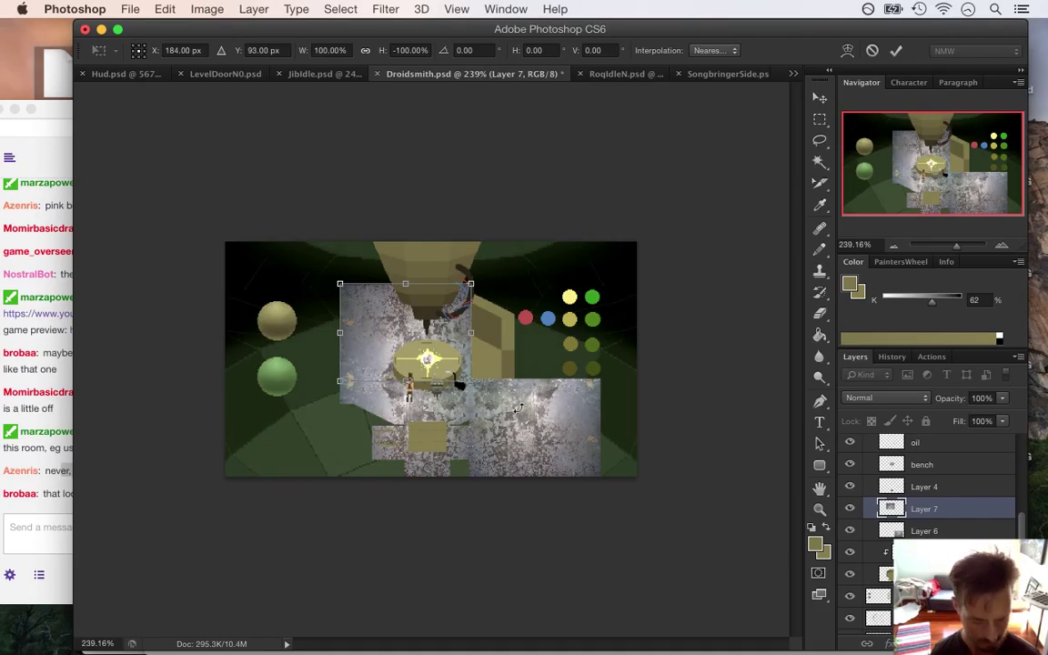
key(Return)
Step: Paste a third texture copy into the upper-right quadrant of the texture block and flip it both horizontally and vertically
key(super+v)
drag(489, 341, 574, 307)
right_click(604, 327)
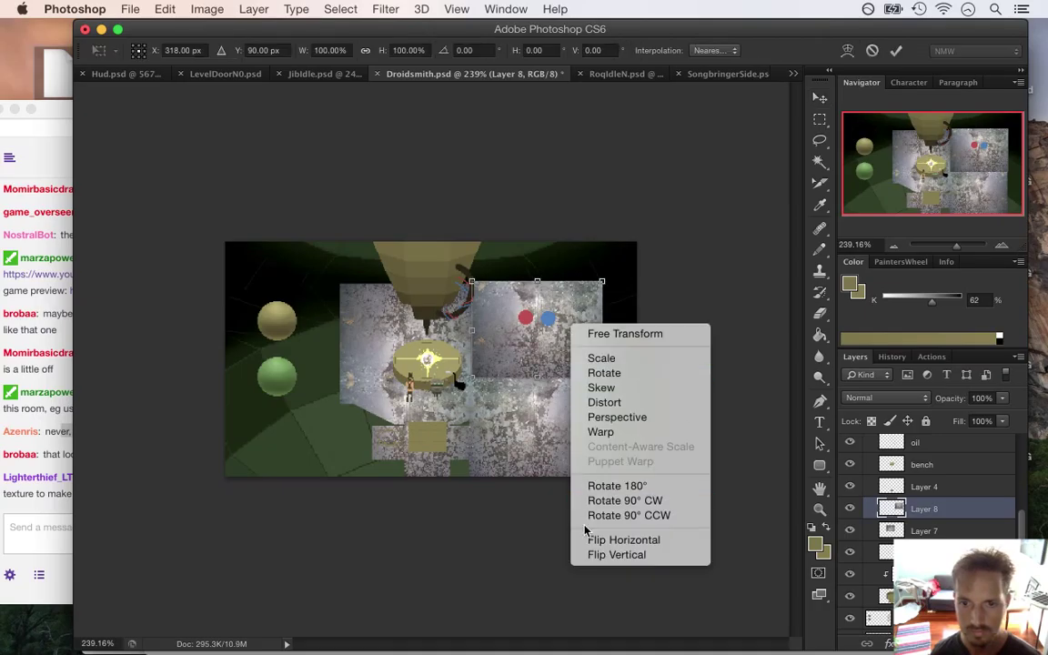
click(601, 537)
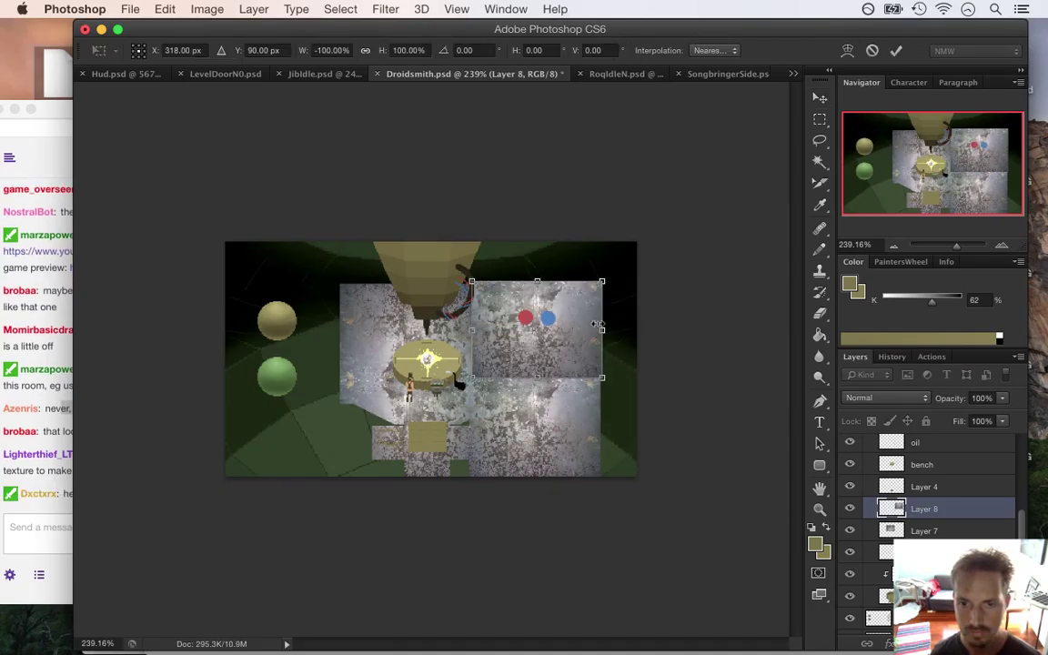
right_click(556, 300)
click(612, 534)
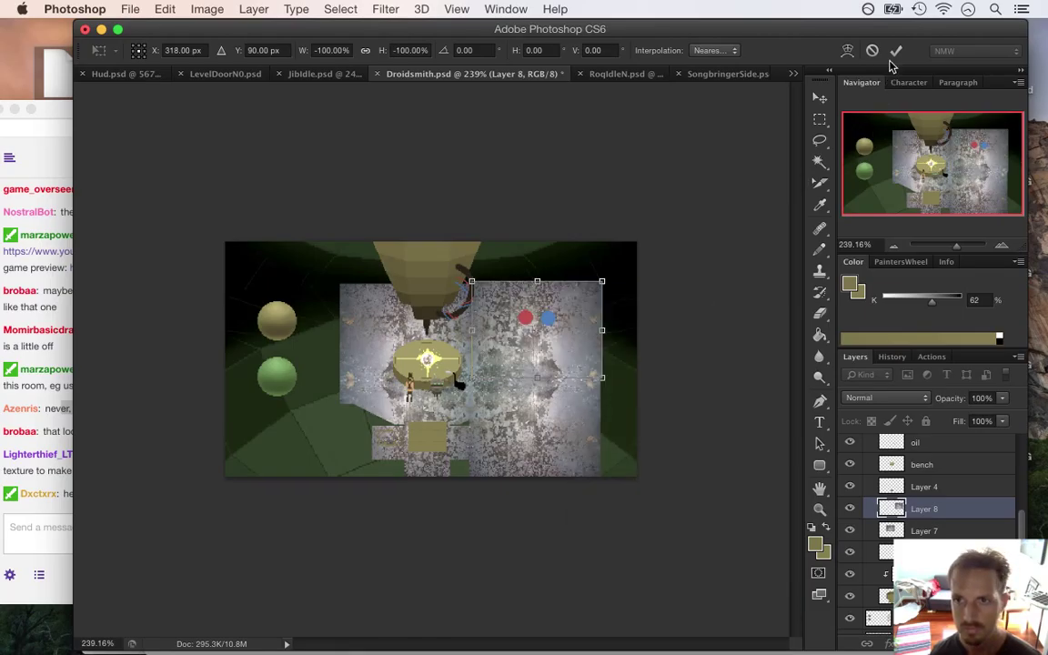
key(Return)
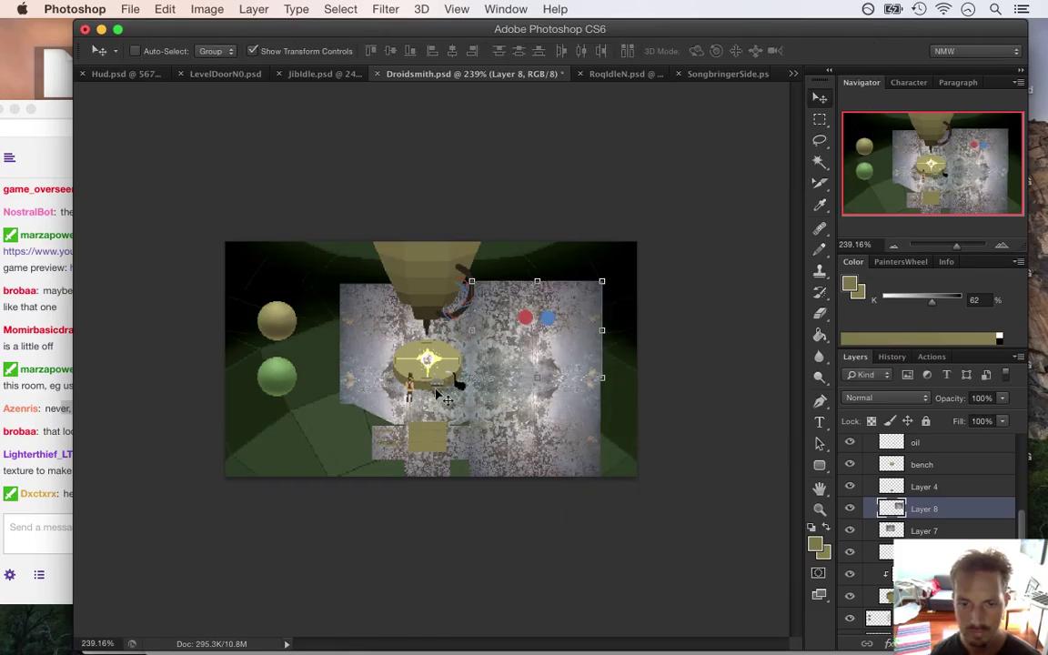
drag(442, 387, 546, 408)
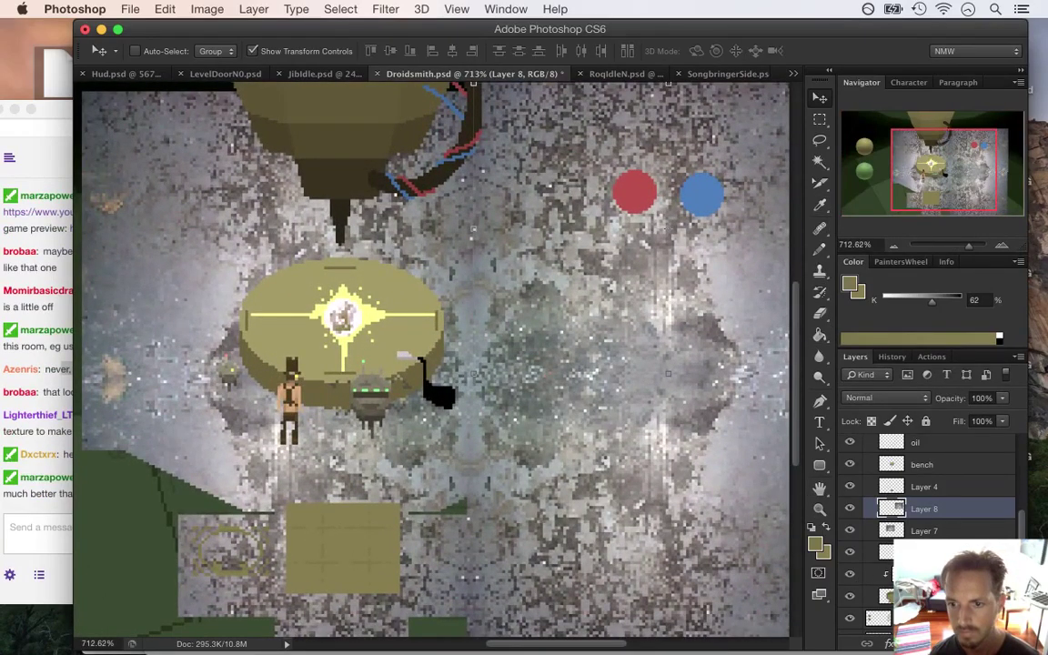
shift+click(919, 619)
right_click(955, 541)
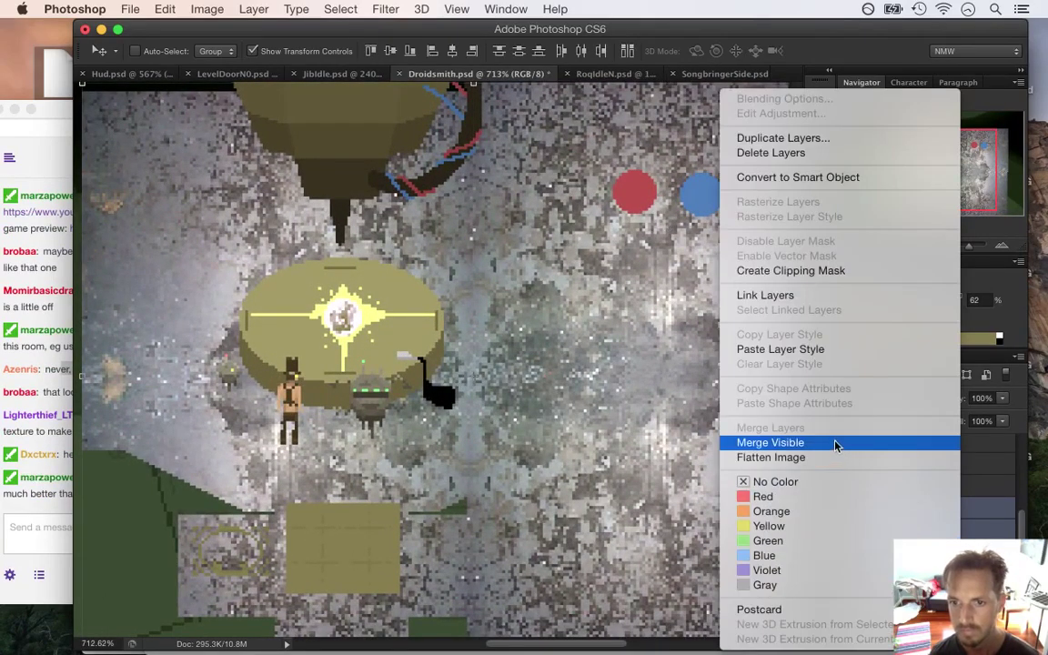
key(Escape)
Step: Merge the four texture layers into one and clip the merged layer to the room layer
click(872, 574)
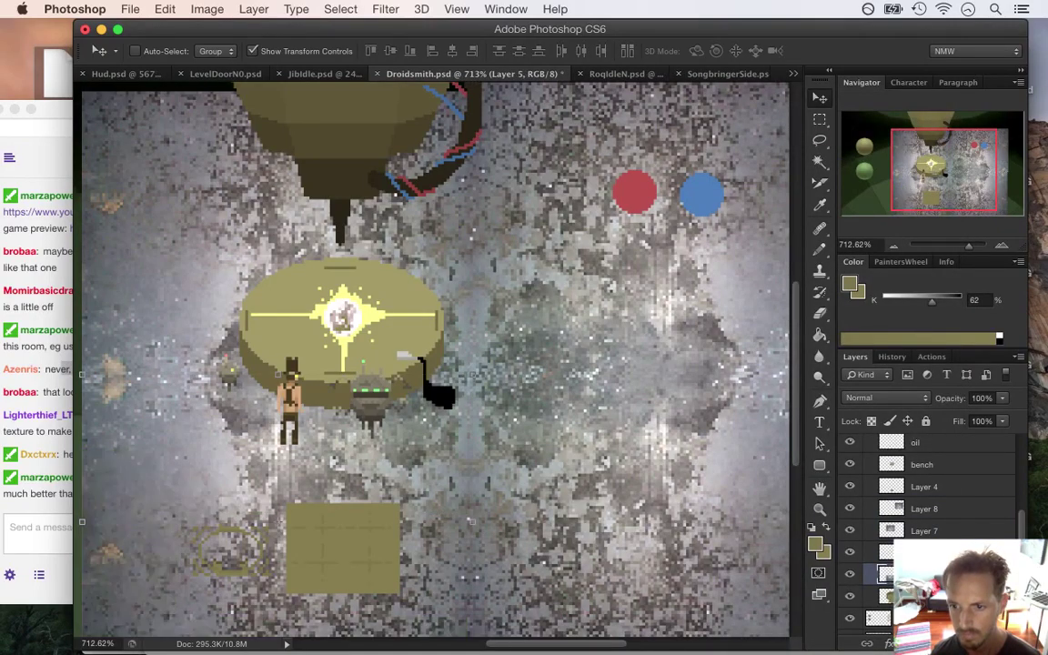
shift+click(967, 512)
right_click(967, 516)
click(862, 428)
alt+click(910, 519)
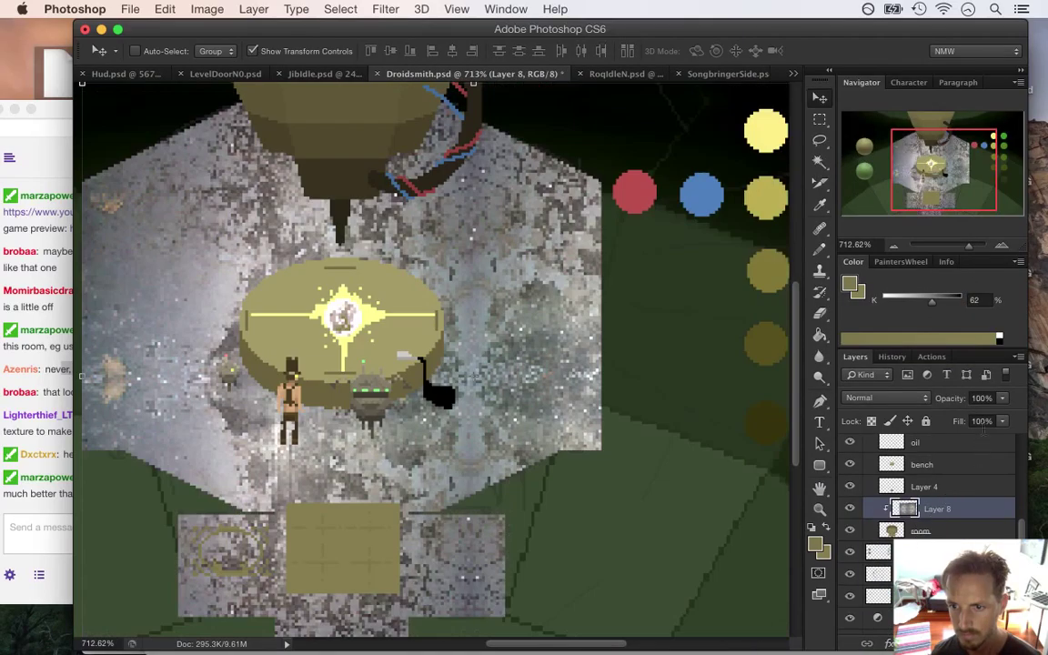
Step: Set the merged texture layer's opacity to 10% and check the blend across the whole room
key(1)
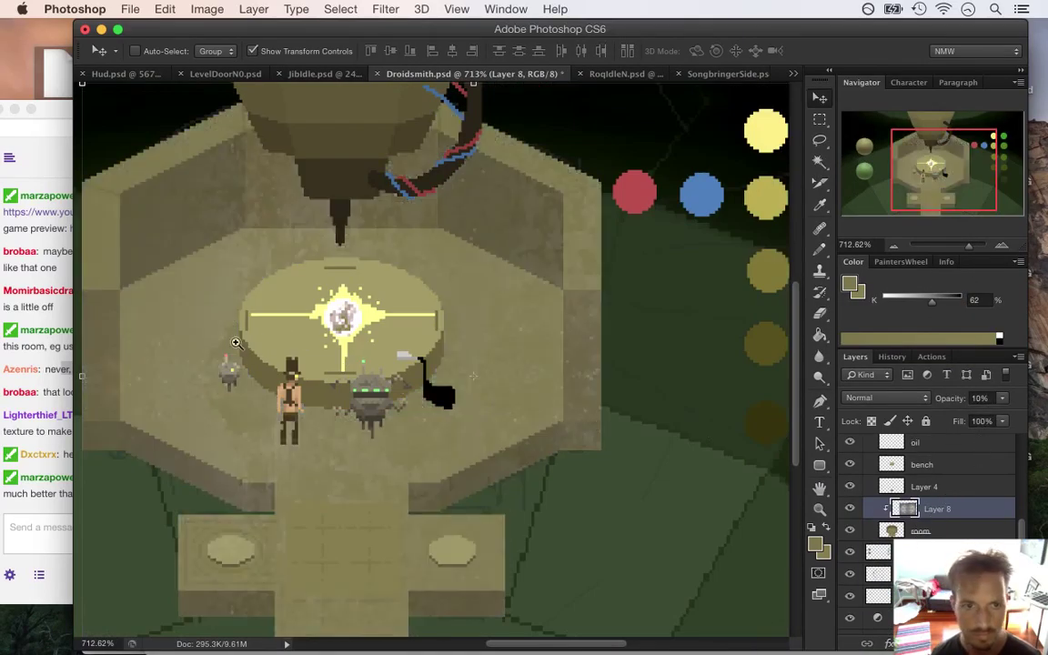
alt+super+click(200, 338)
drag(201, 339, 241, 381)
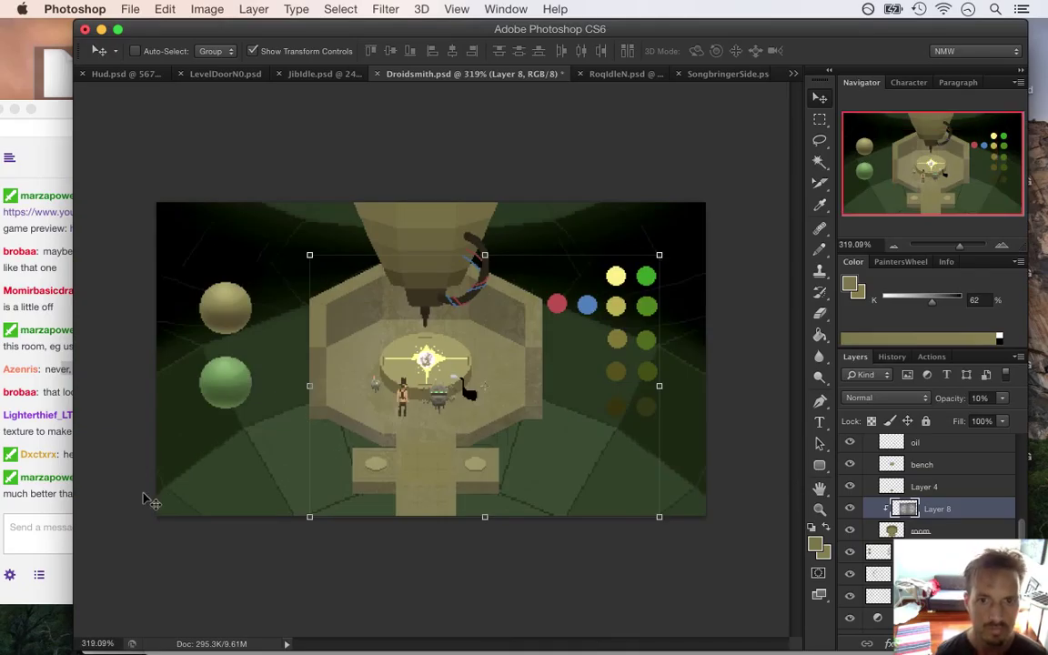
Step: Switch to the Twitch chat in Safari, read the viewers' comments on the texture and room, and return to Photoshop
click(44, 518)
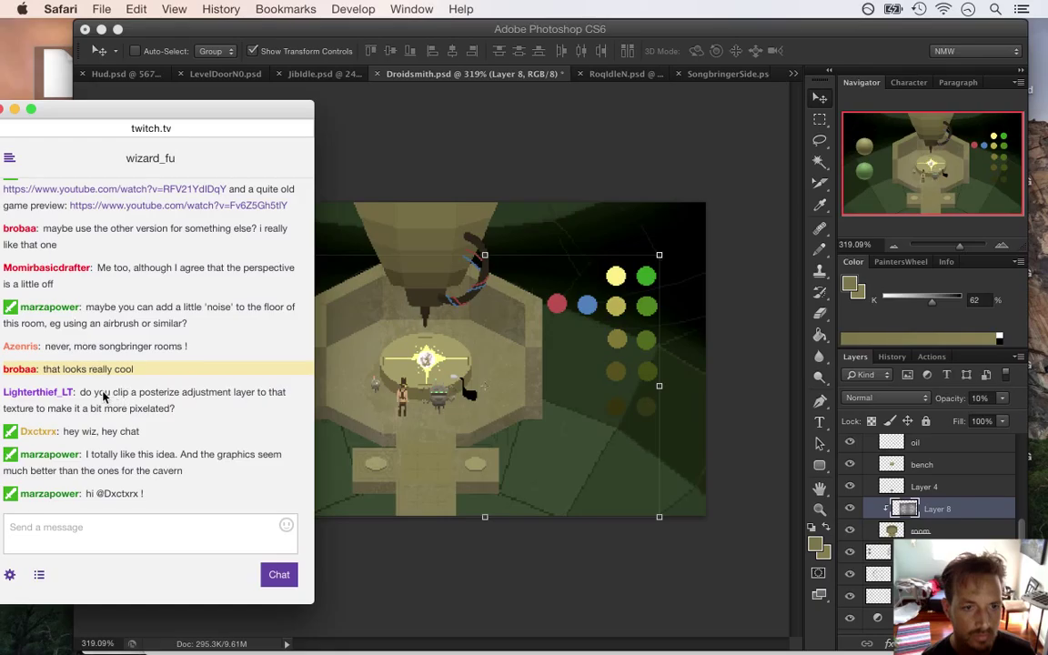
drag(95, 394, 178, 398)
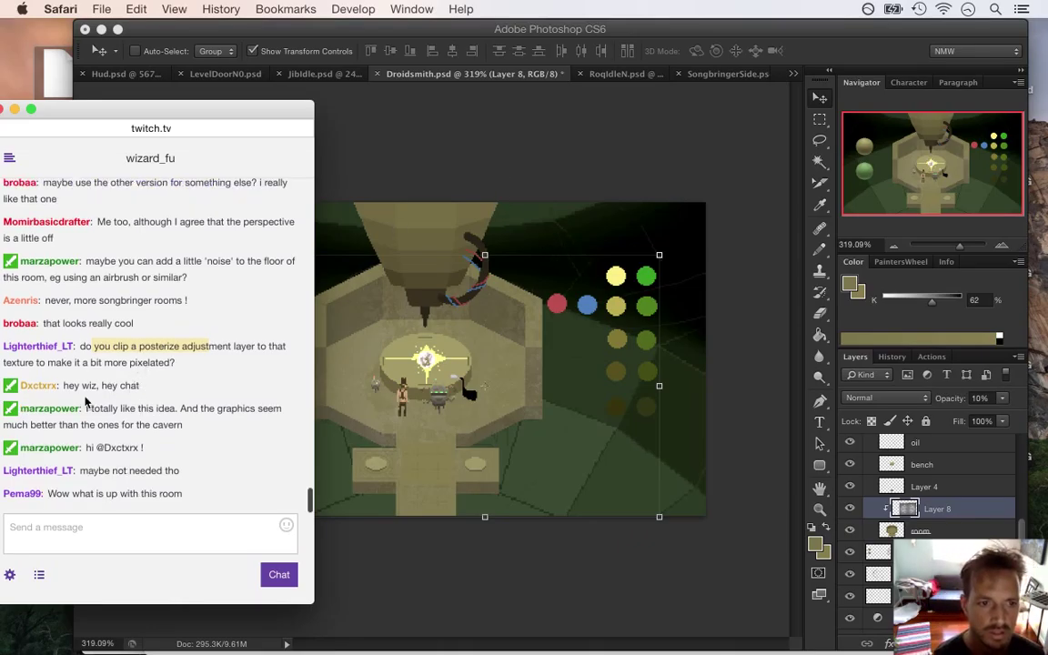
drag(71, 386, 166, 426)
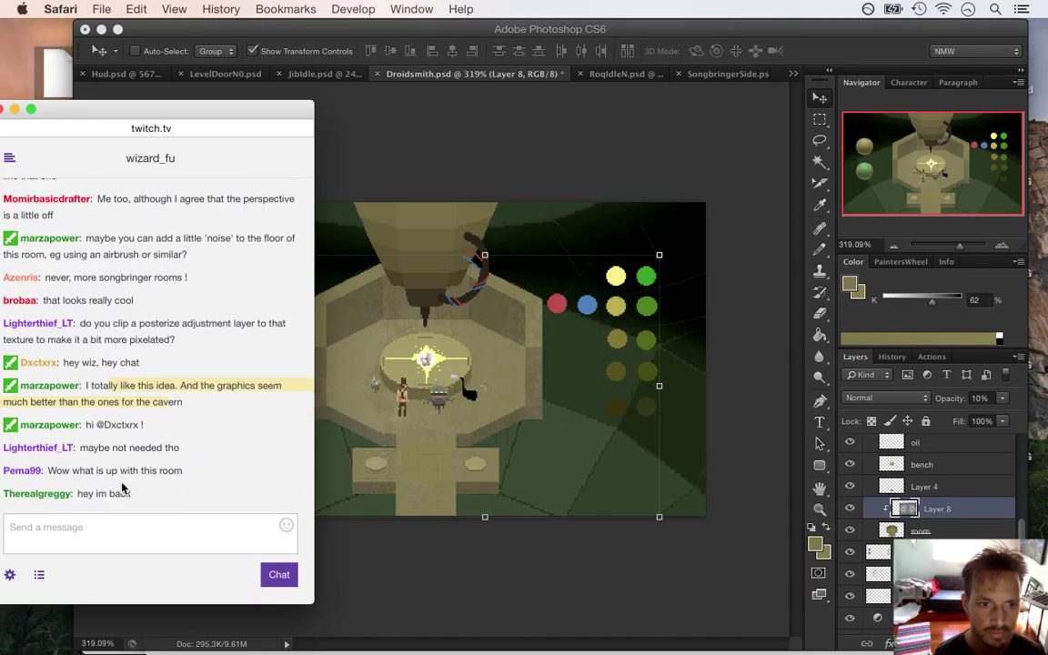
drag(75, 469, 156, 472)
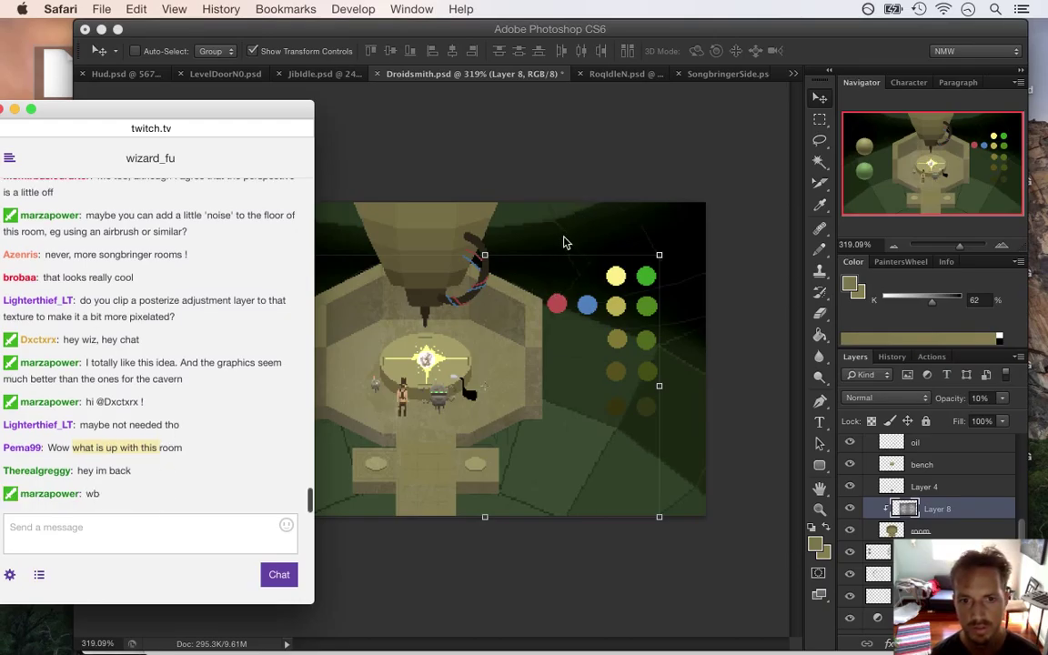
click(819, 51)
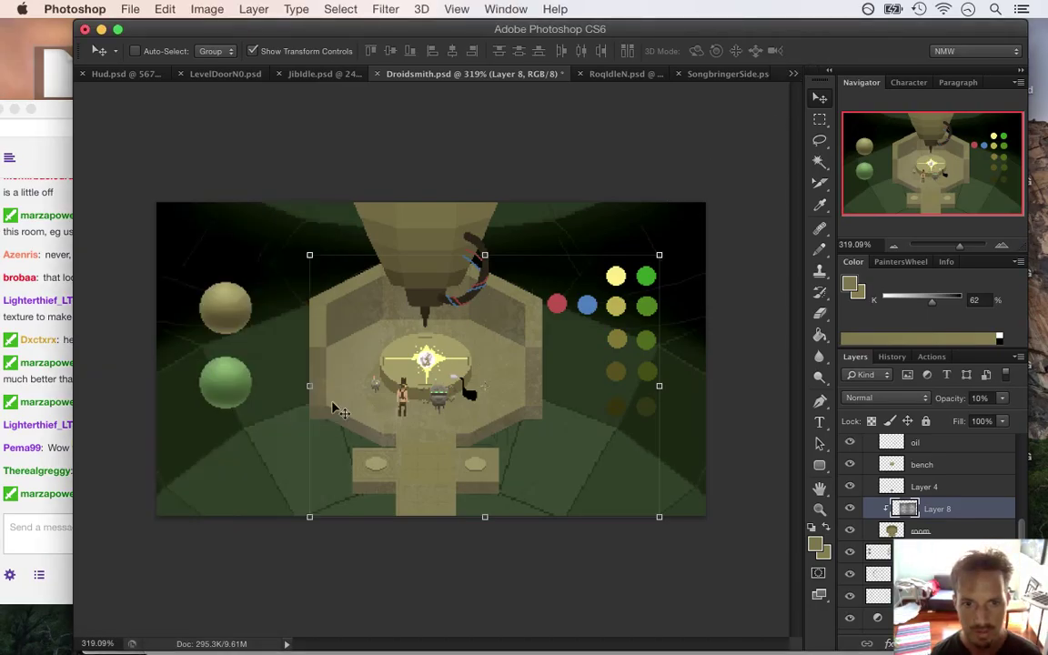
Step: Try the texture layer at 5% opacity on a closer view of the room and return it to 10%
click(386, 384)
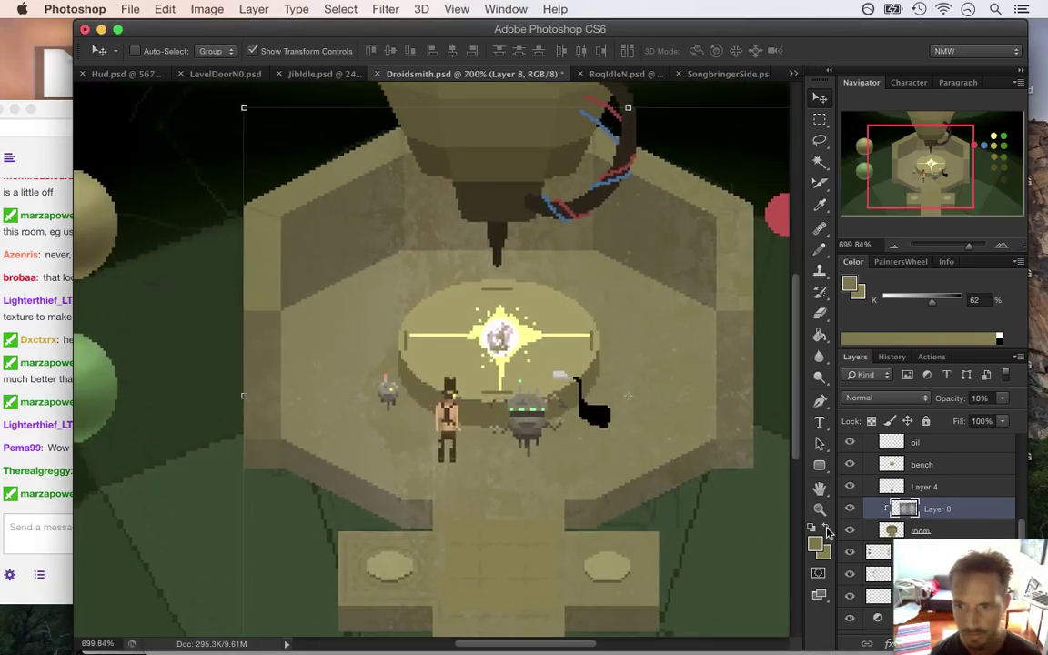
text(5)
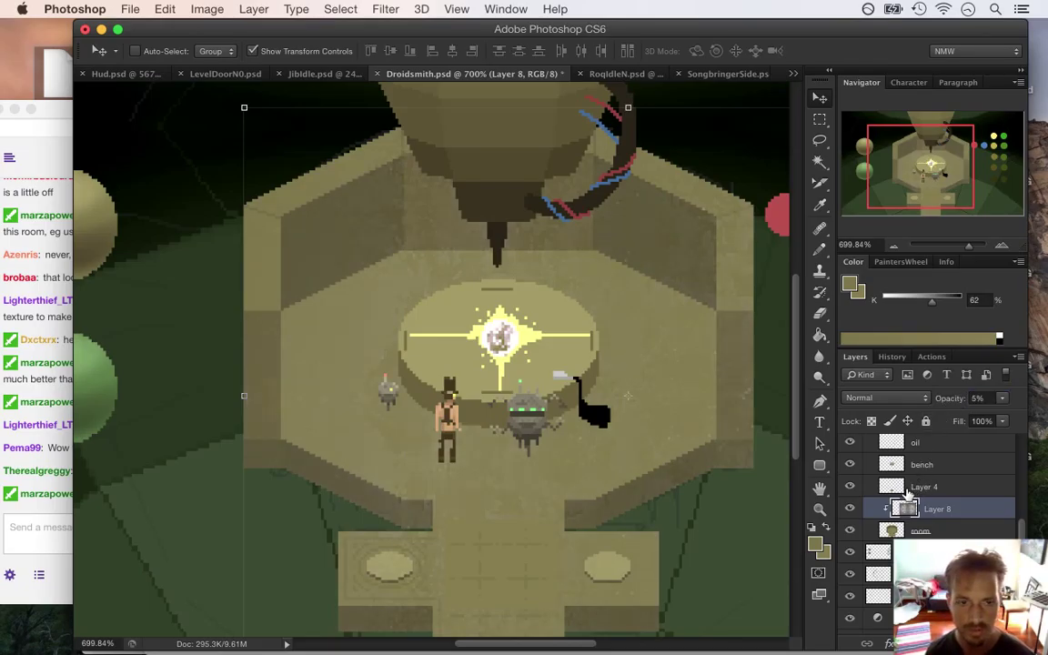
click(898, 399)
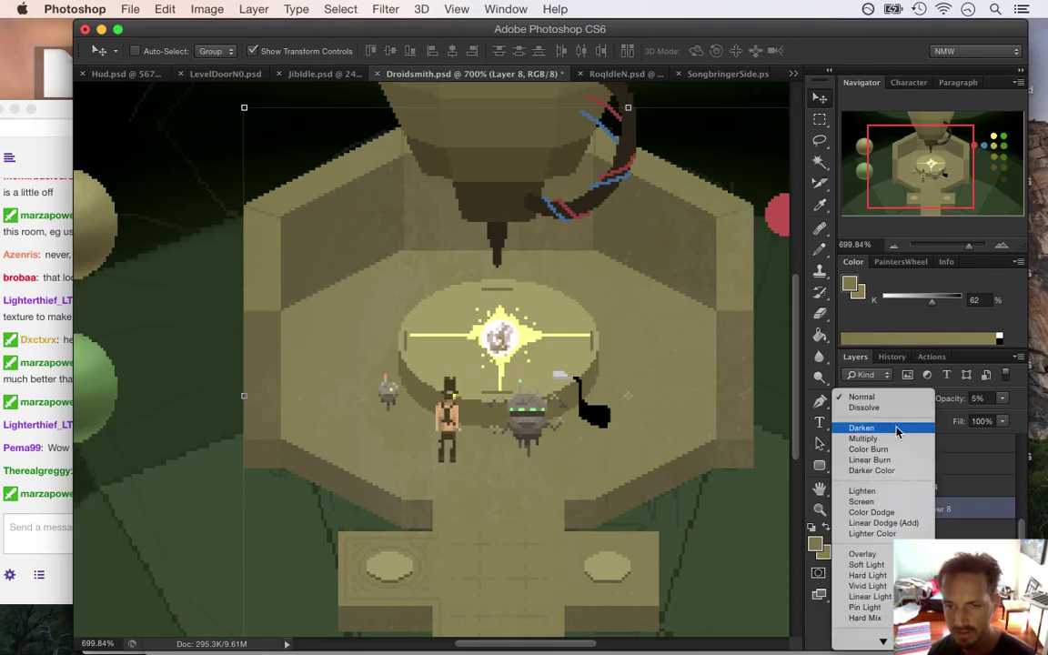
click(949, 410)
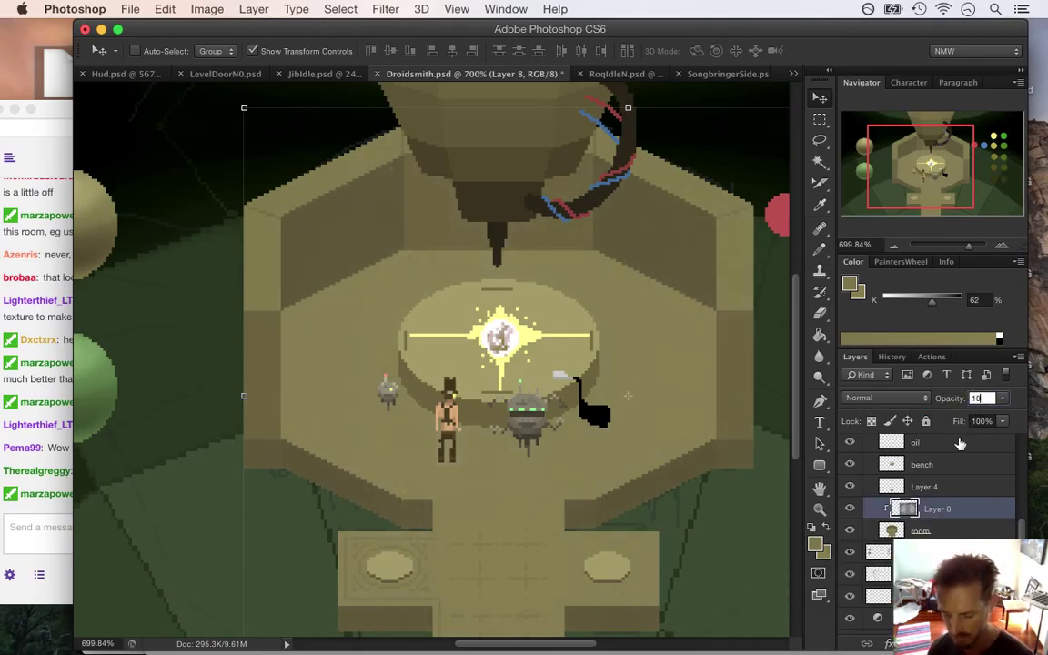
text(10)
key(Return)
Step: Try the Darken and Multiply blend modes on the texture layer and glance at the Twitch chat
click(896, 401)
click(902, 413)
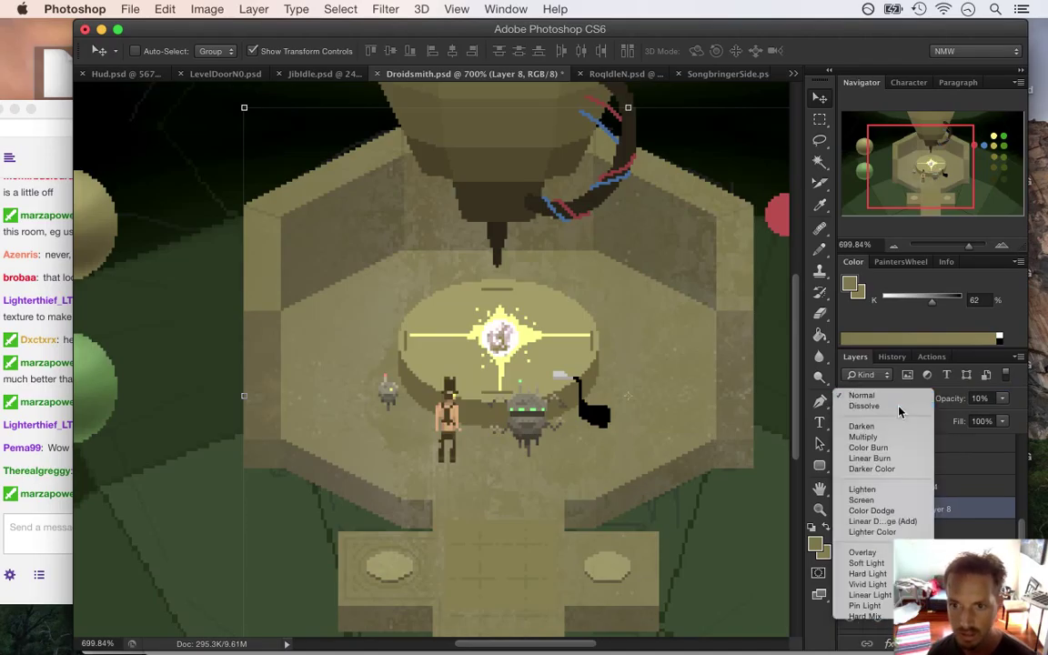
click(899, 401)
click(906, 417)
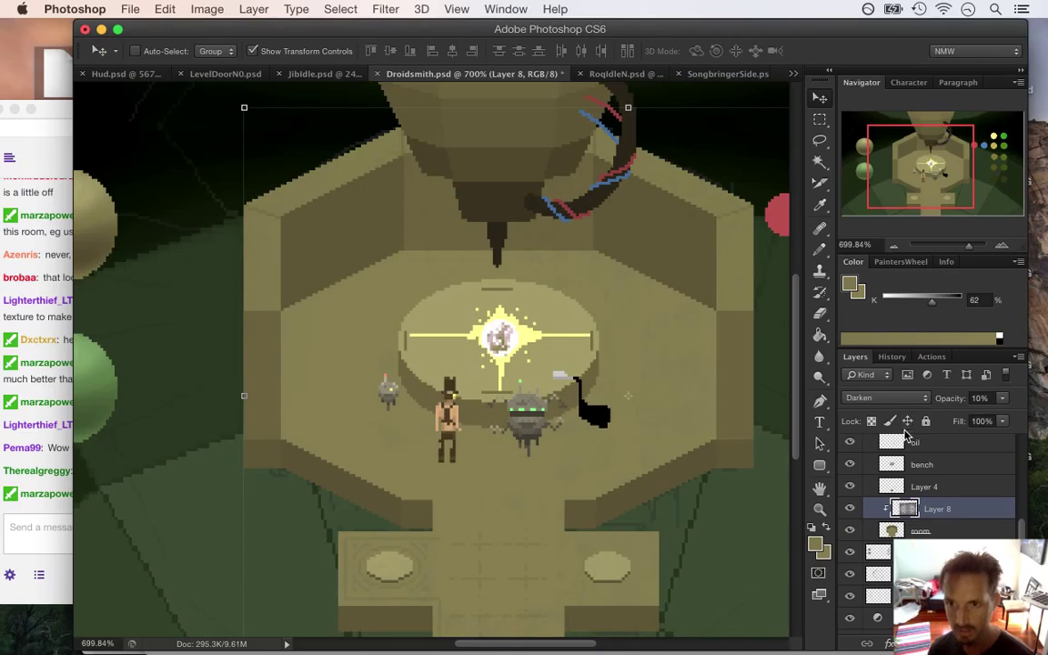
click(900, 400)
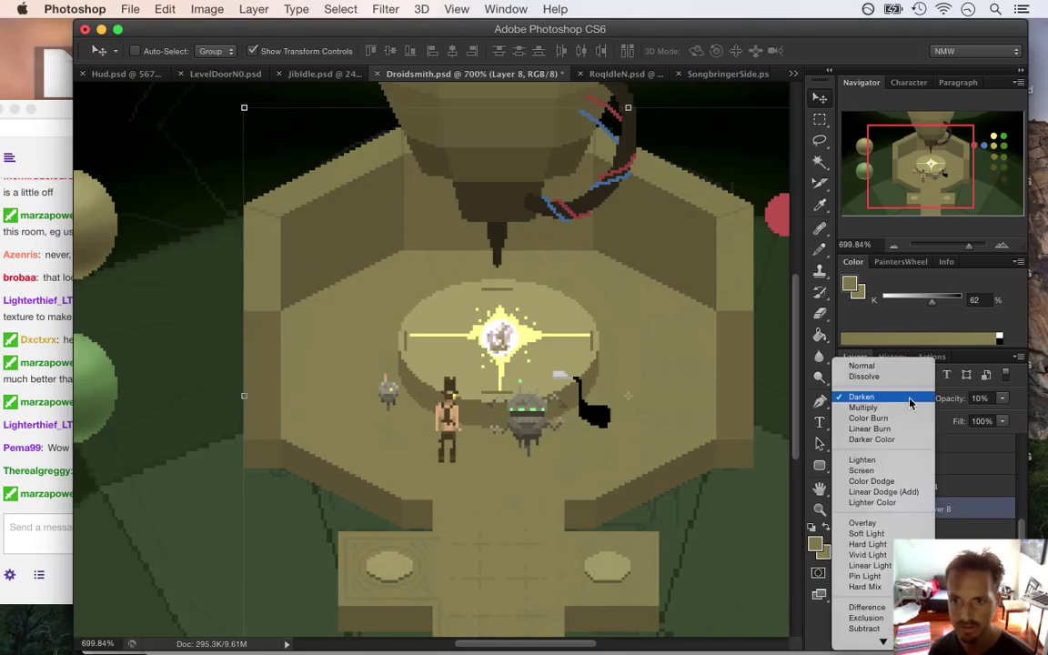
click(904, 416)
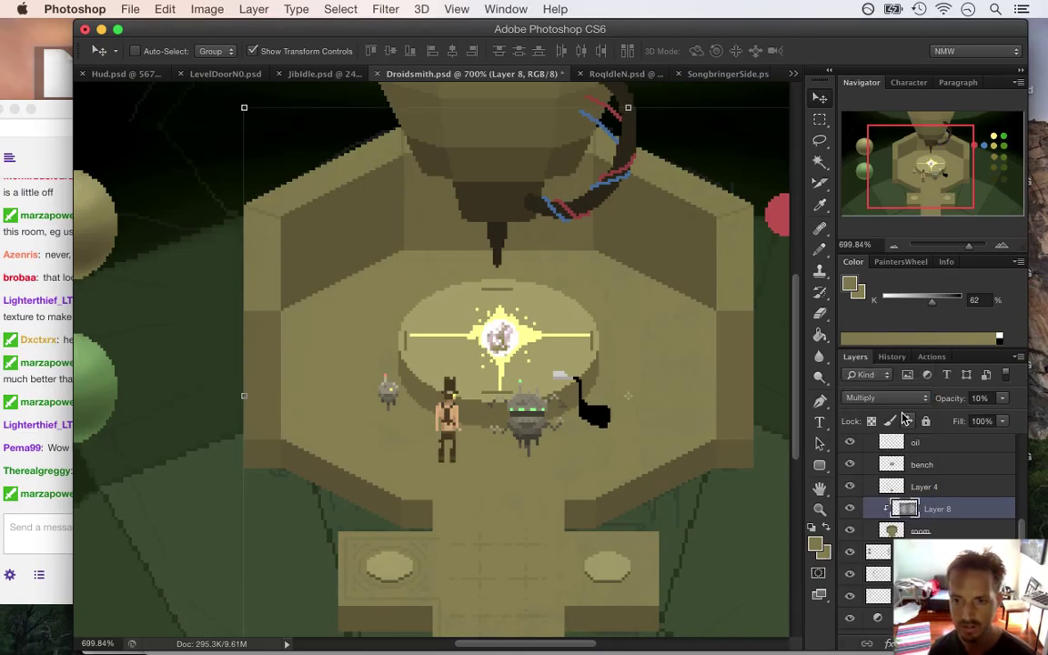
click(41, 520)
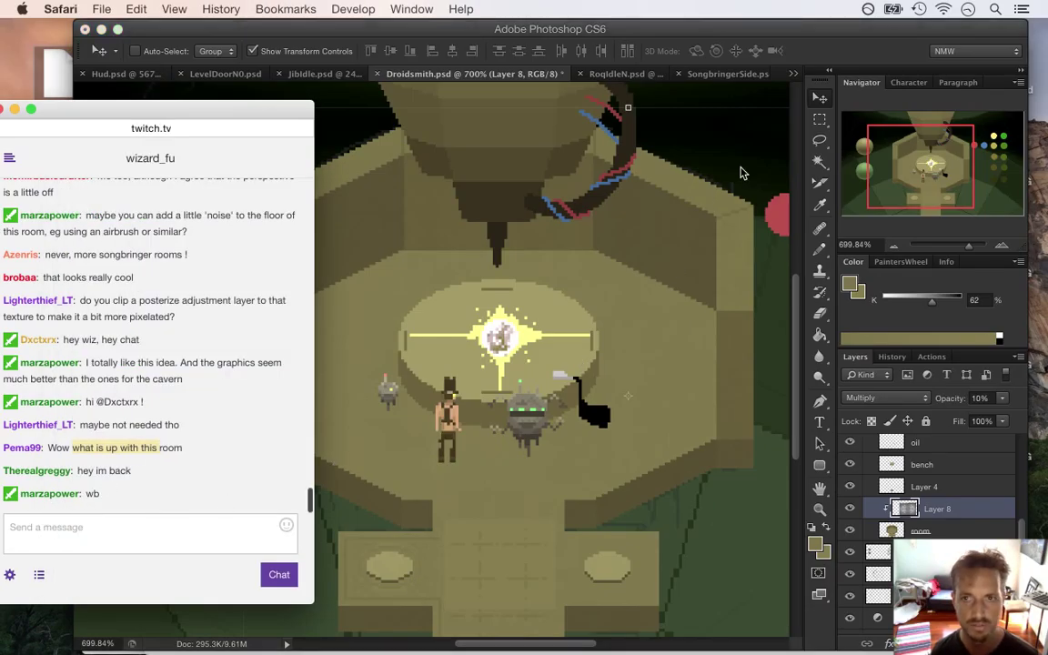
click(856, 57)
Step: Compare Color Burn and Linear Burn on the texture layer, and set its blend mode to Darker Color
click(889, 398)
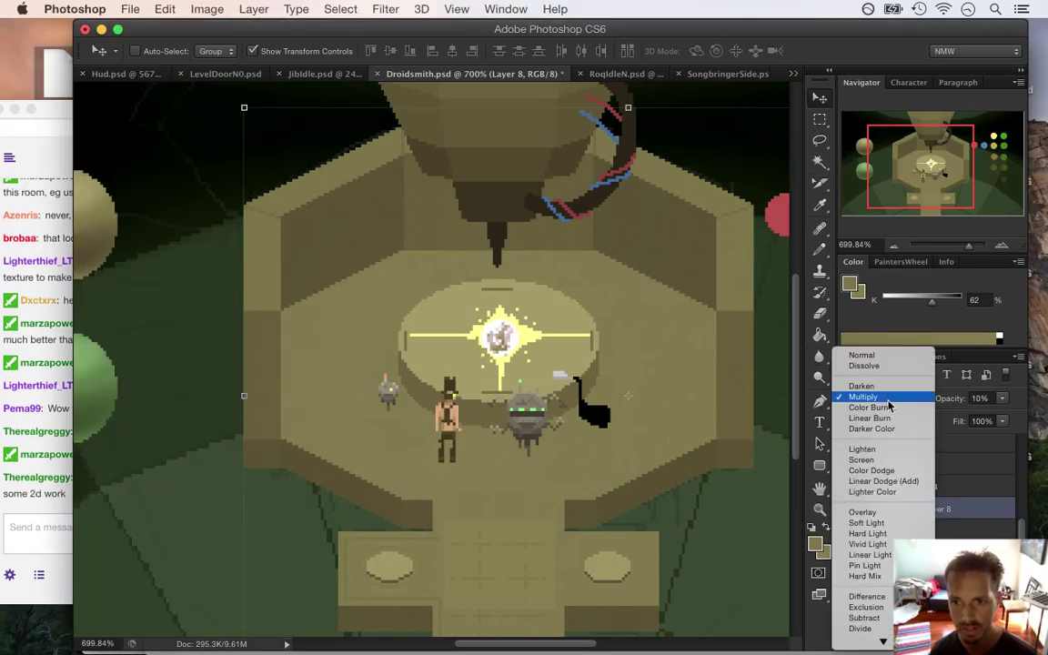
click(893, 408)
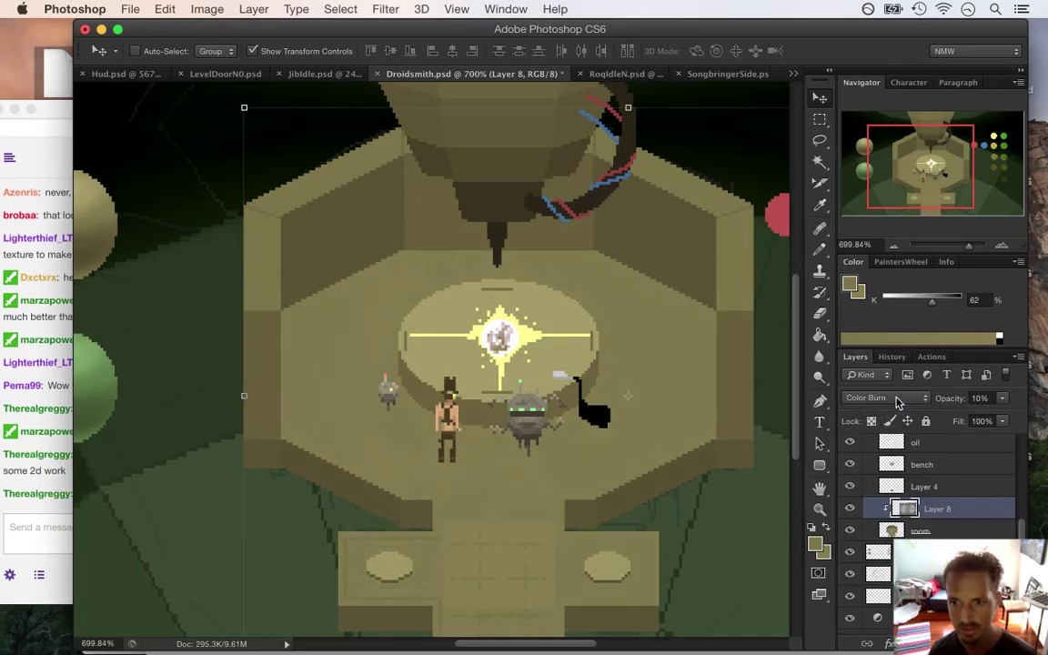
click(894, 405)
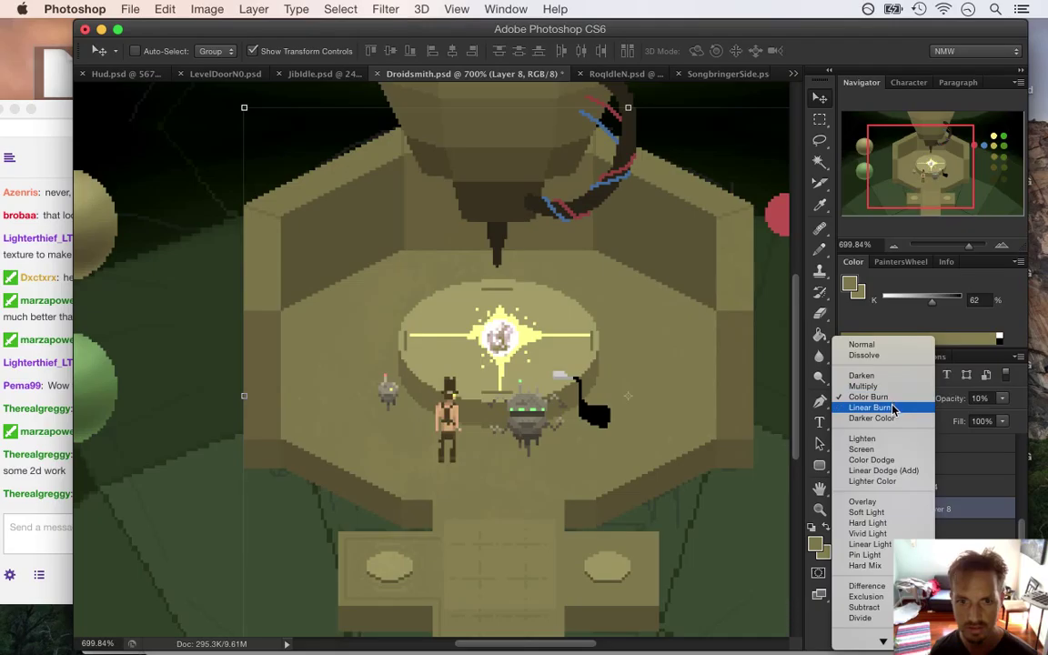
click(895, 407)
click(901, 398)
click(899, 408)
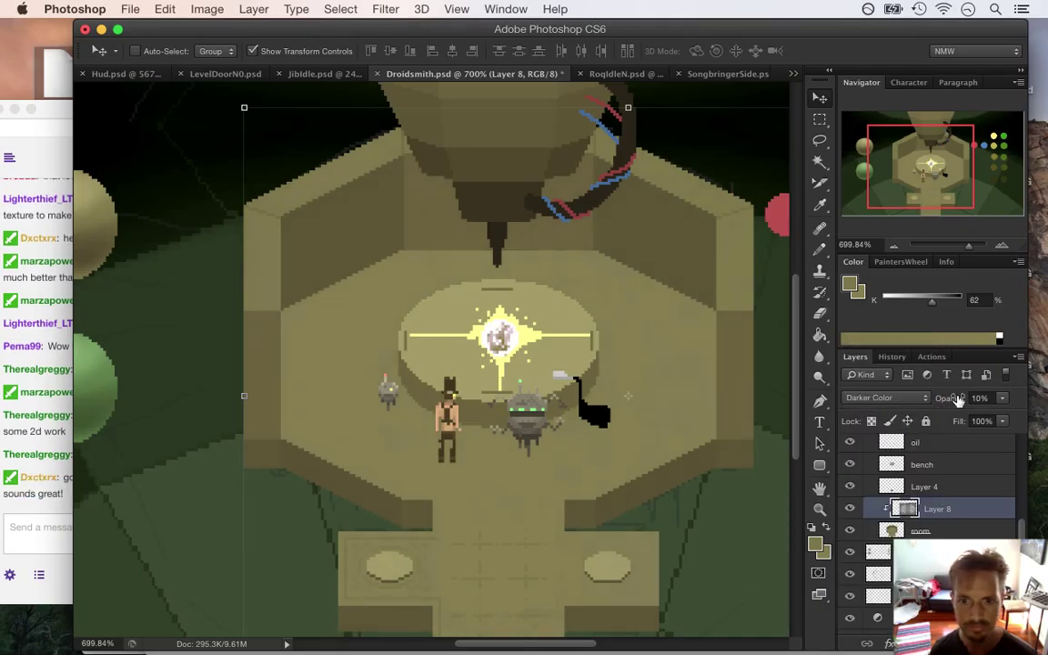
Step: Set the texture layer's opacity to 31%, compare Color Burn and Linear Burn, and return its blend mode to Darker Color
click(1002, 397)
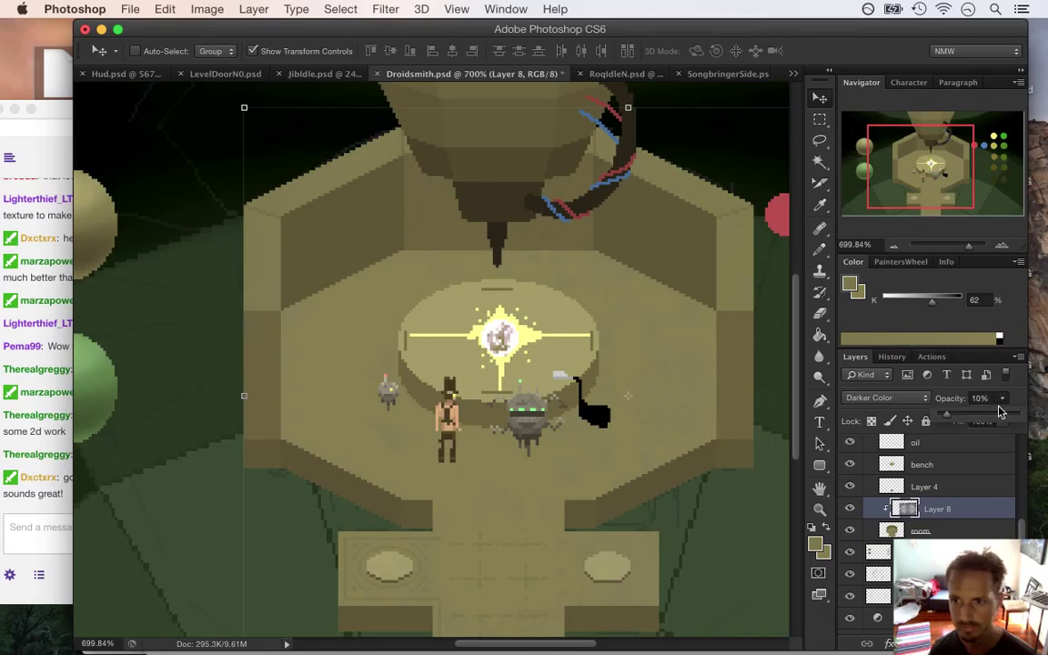
drag(958, 417, 966, 418)
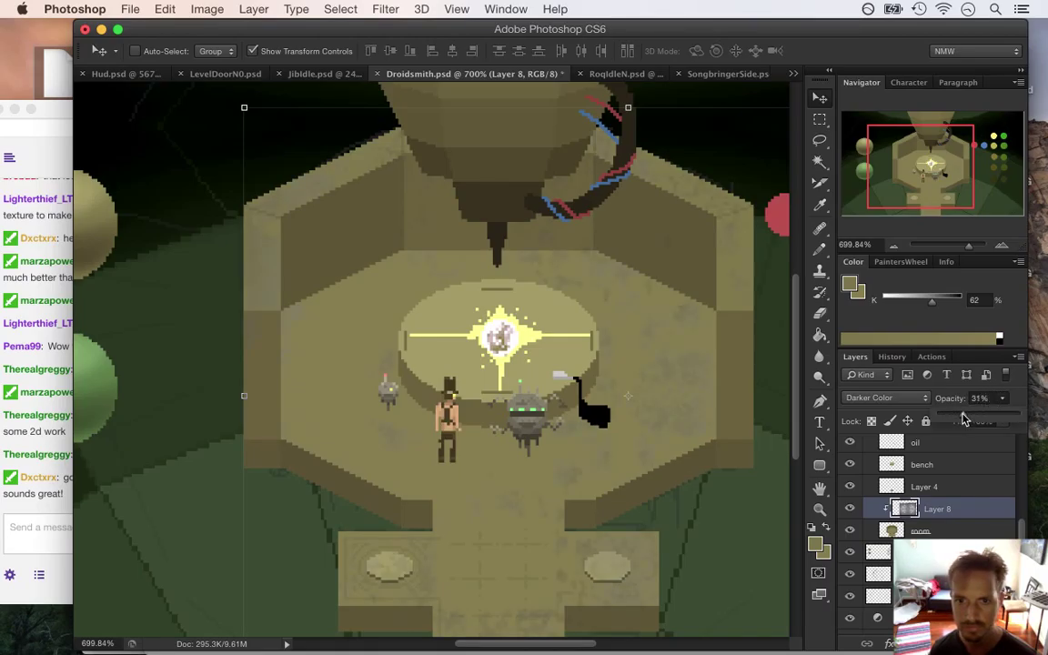
click(896, 398)
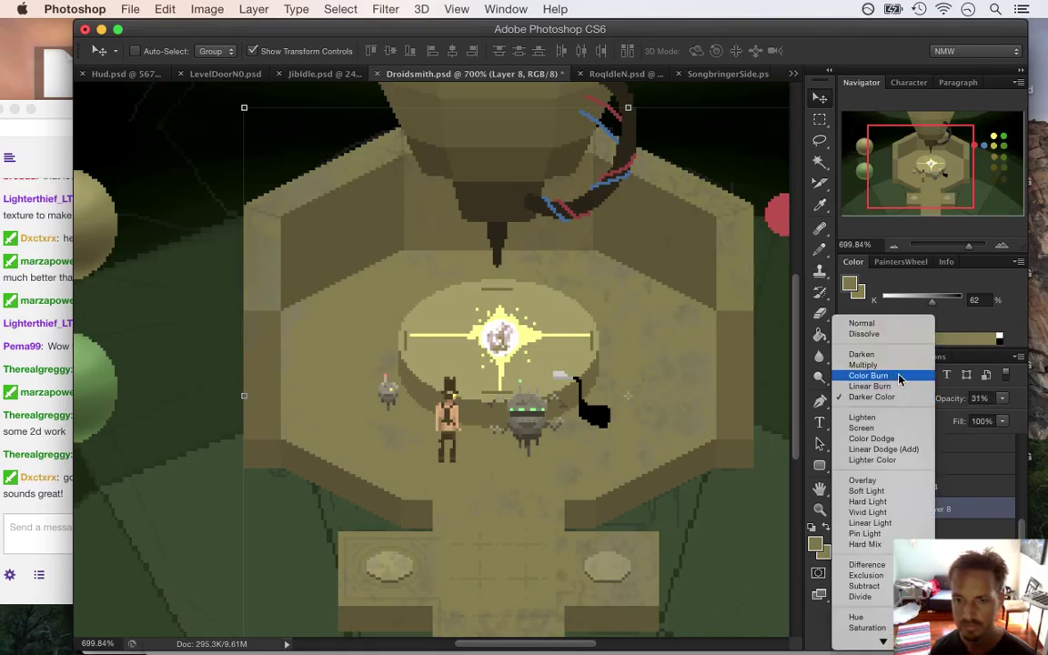
click(897, 376)
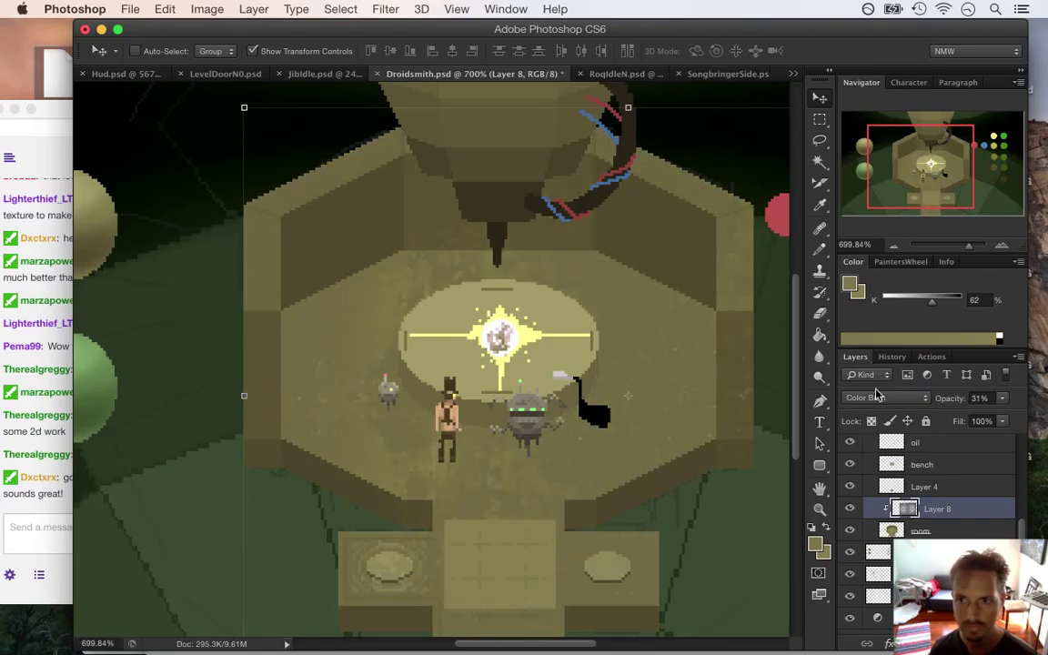
click(879, 396)
click(880, 413)
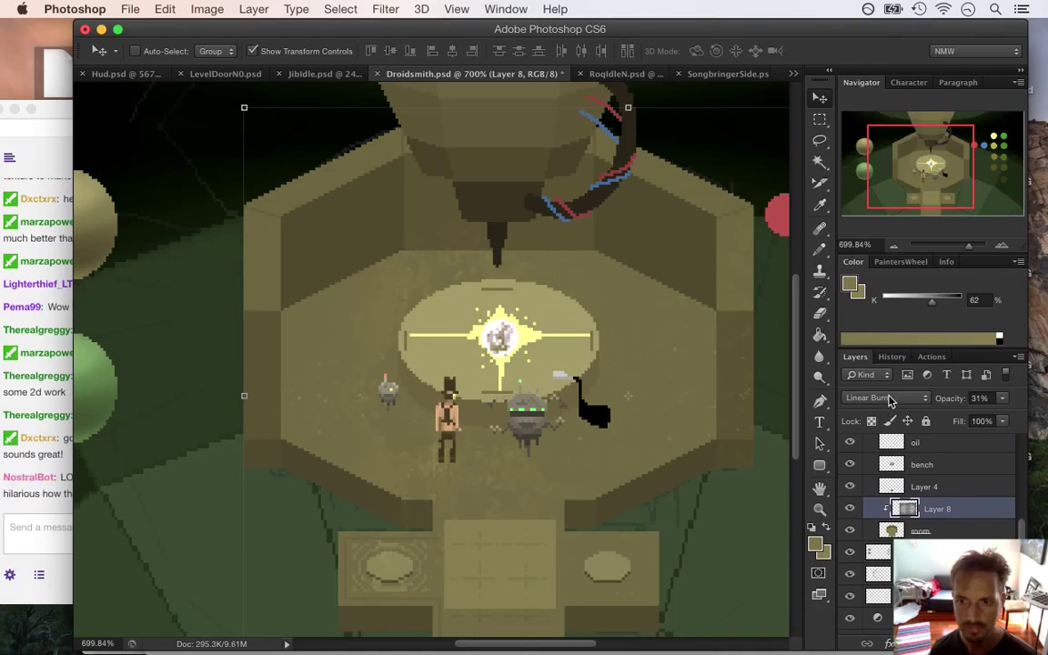
click(888, 401)
click(887, 408)
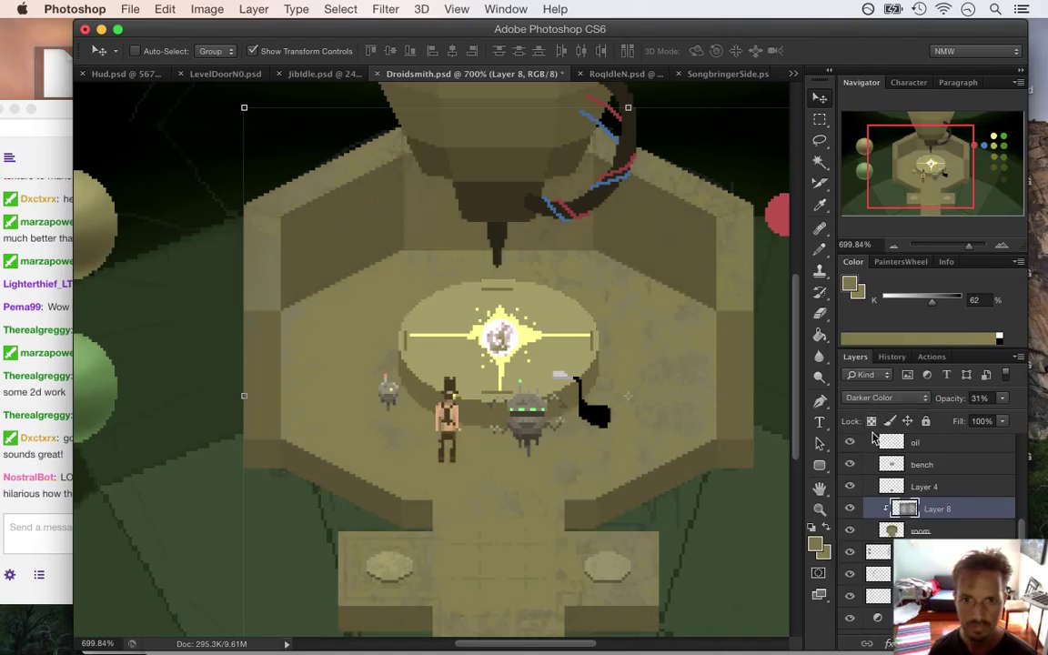
Step: Switch to the Twitch chat in Safari, read the viewers' latest messages, and return to Photoshop
click(30, 410)
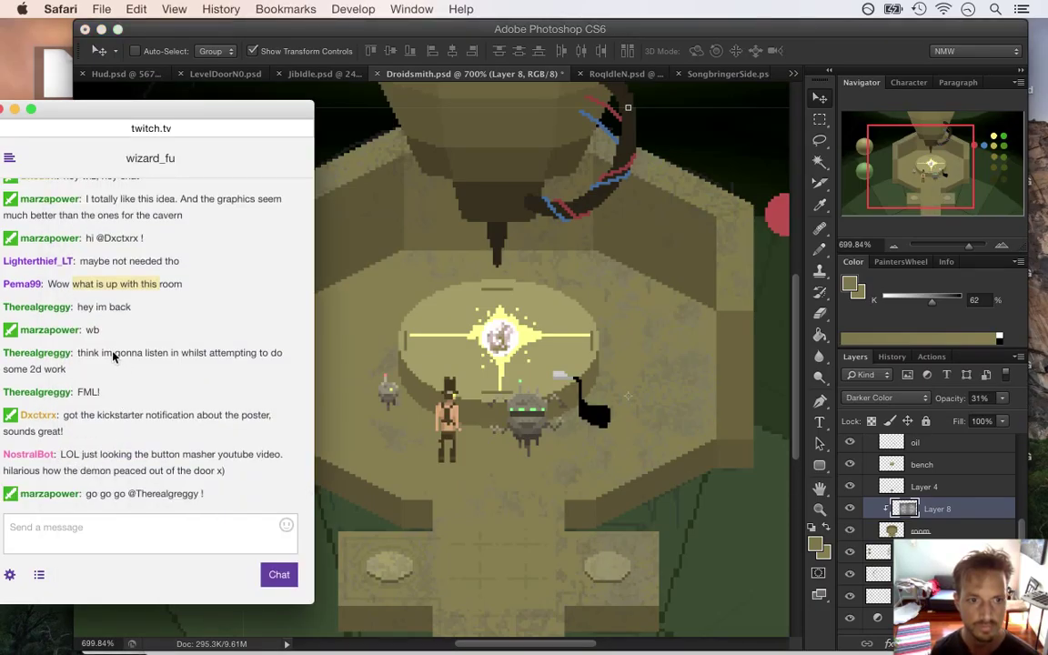
drag(101, 357, 148, 381)
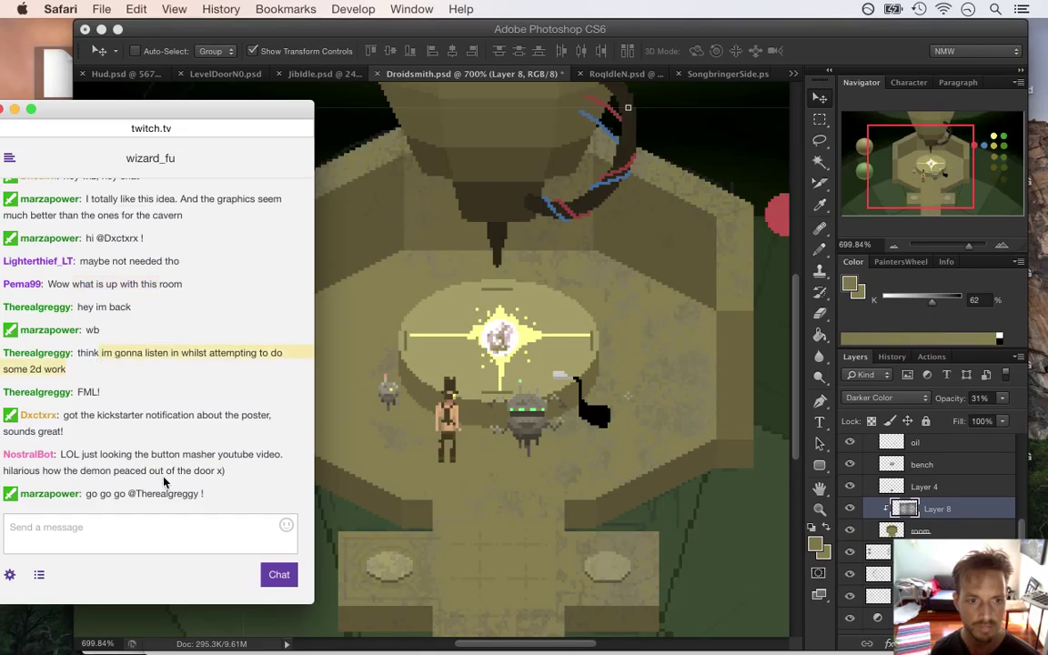
drag(64, 416, 122, 442)
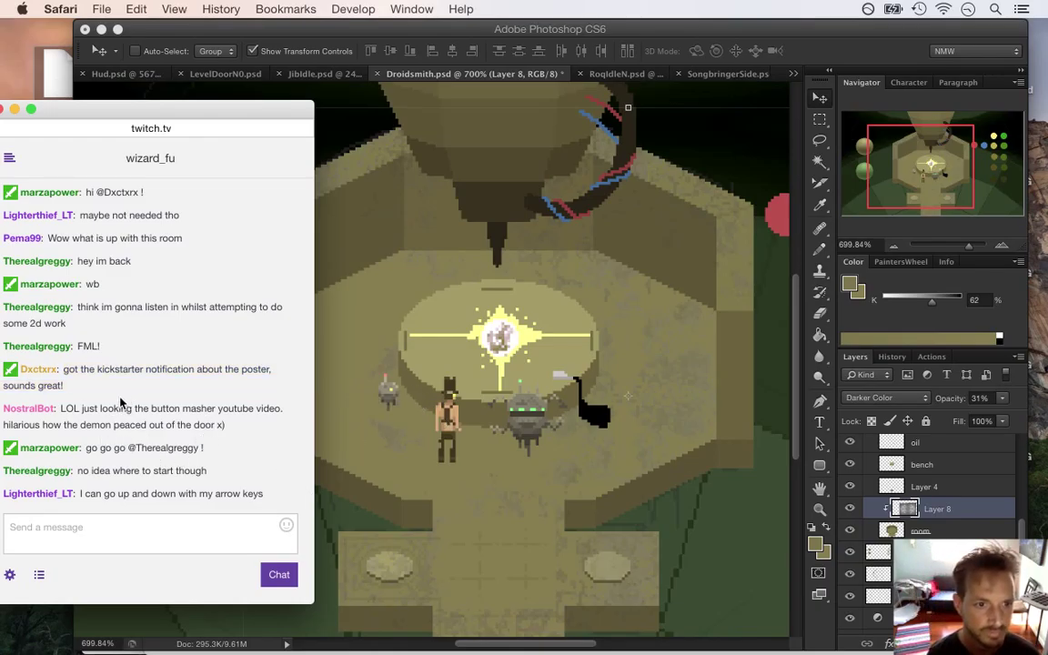
drag(78, 412, 225, 426)
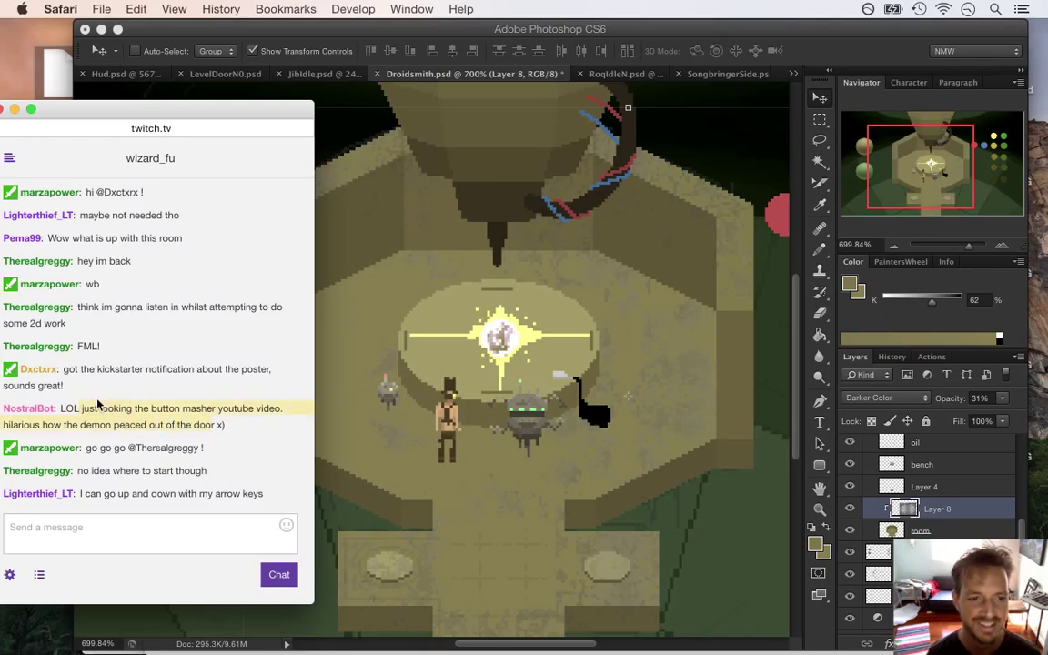
click(64, 414)
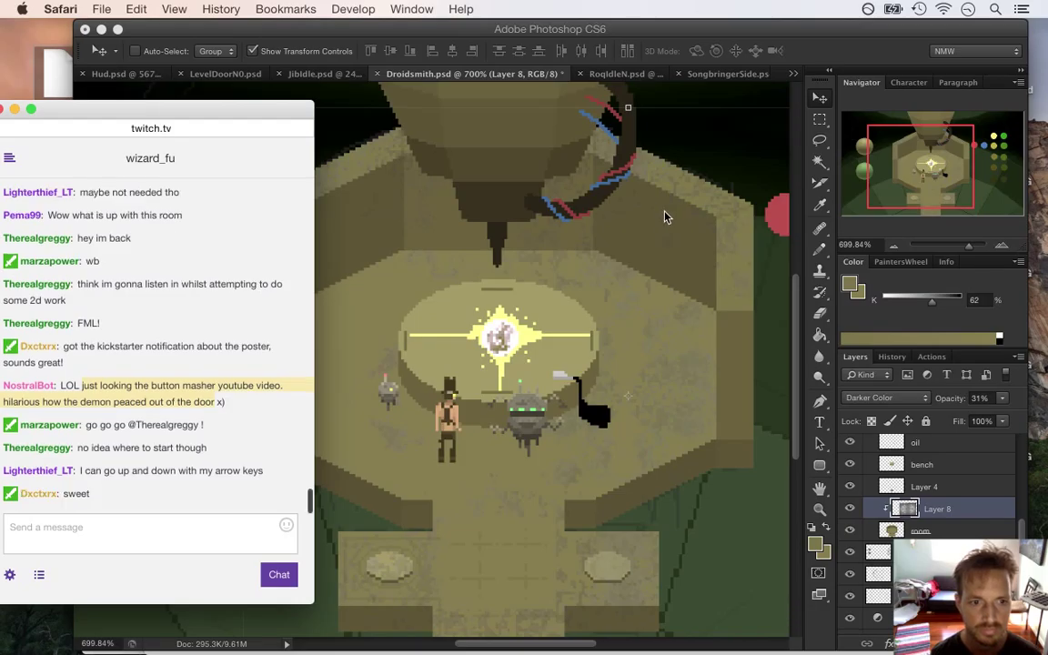
drag(105, 472, 213, 474)
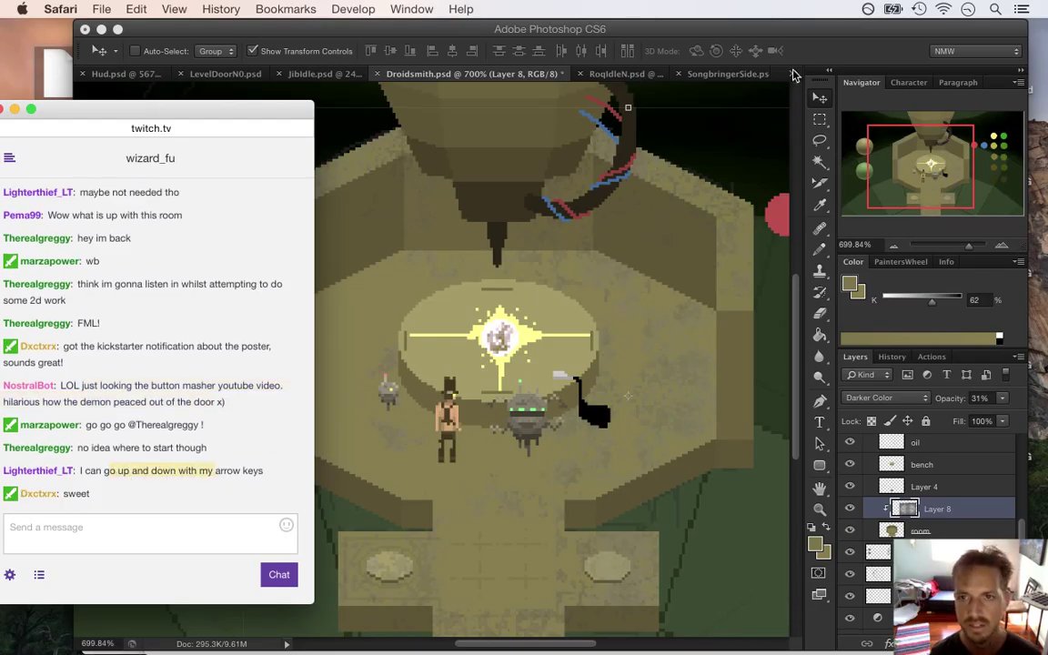
click(753, 52)
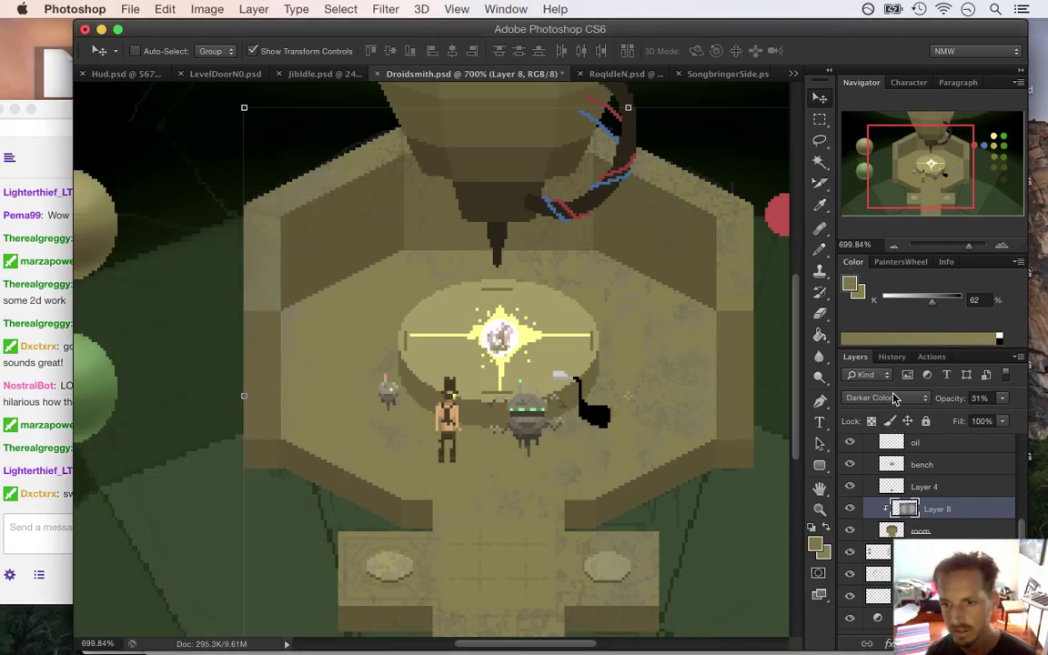
Step: Compare Lighten, Color Dodge and Screen on the texture layer, switching from the Move tool to the Rectangular Marquee tool
click(895, 400)
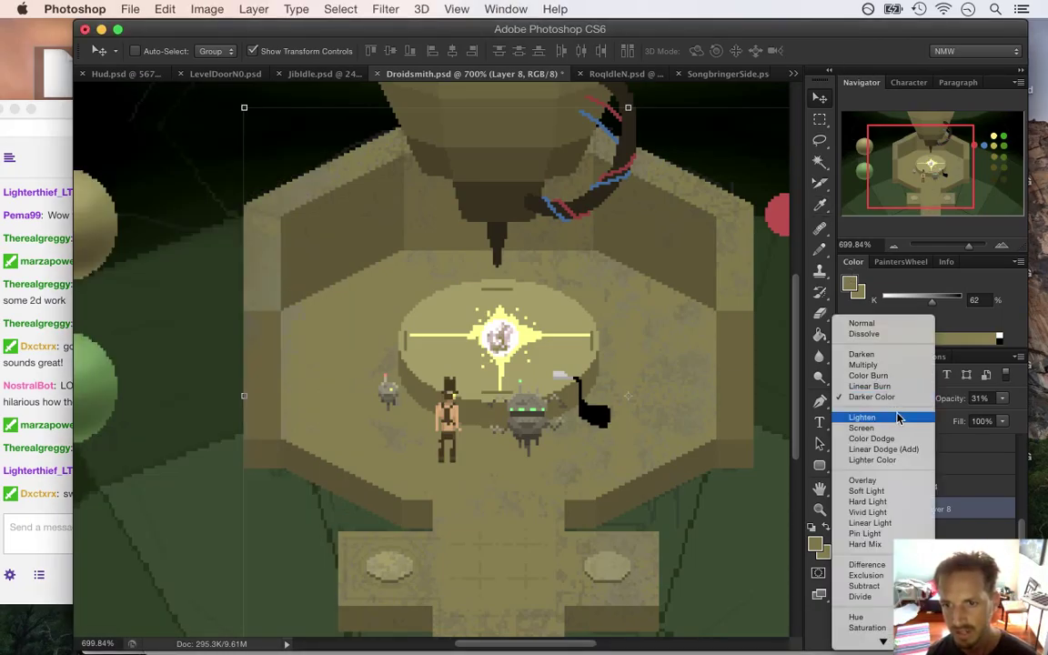
click(897, 417)
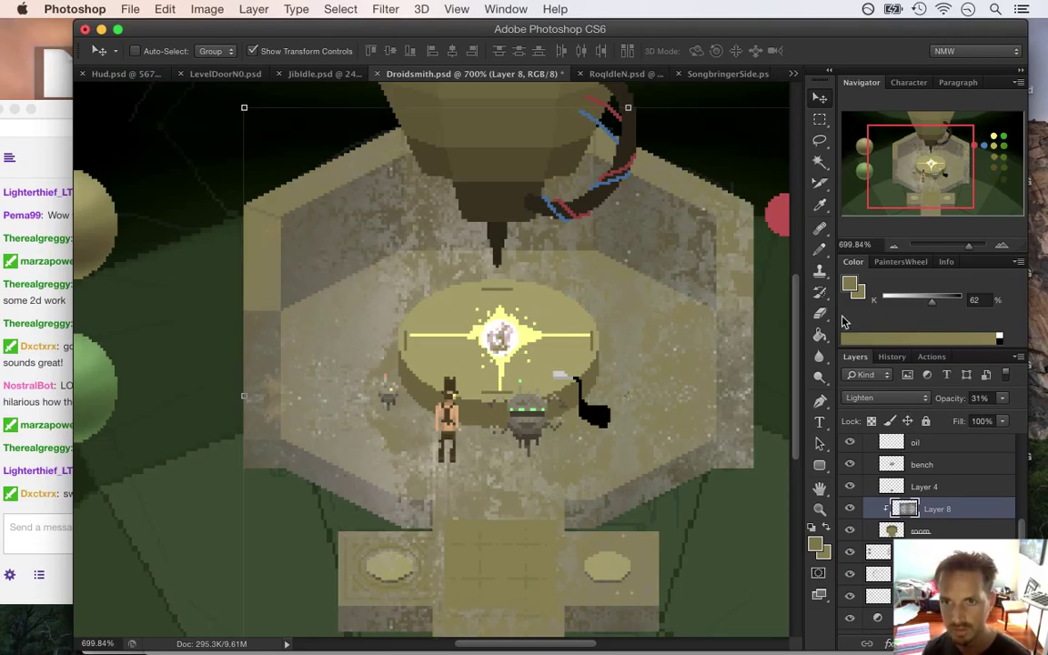
click(819, 119)
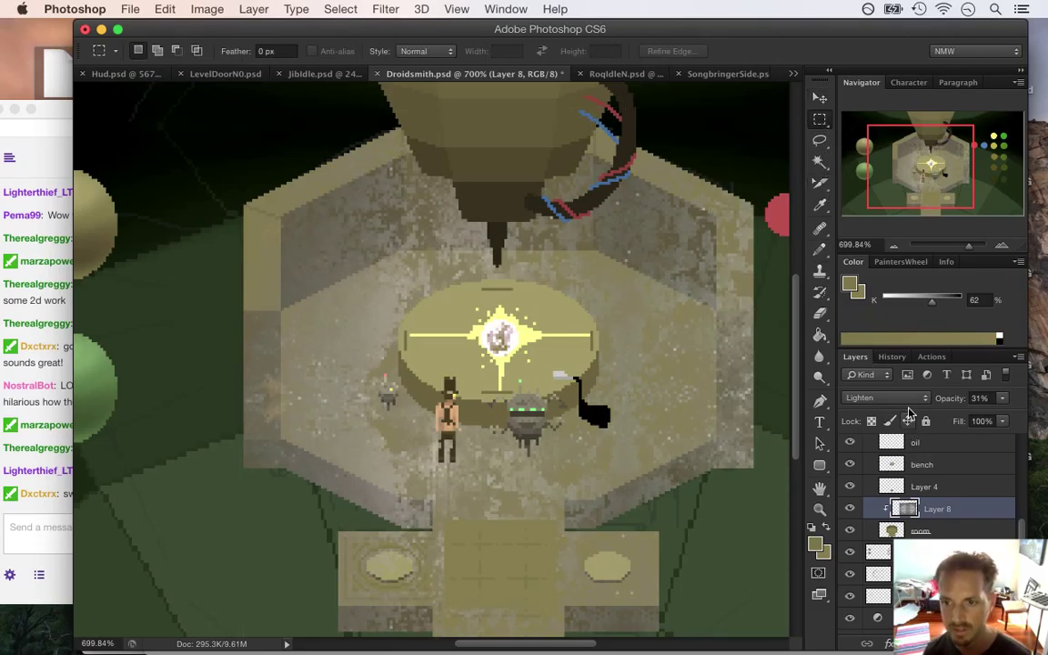
click(887, 398)
click(903, 417)
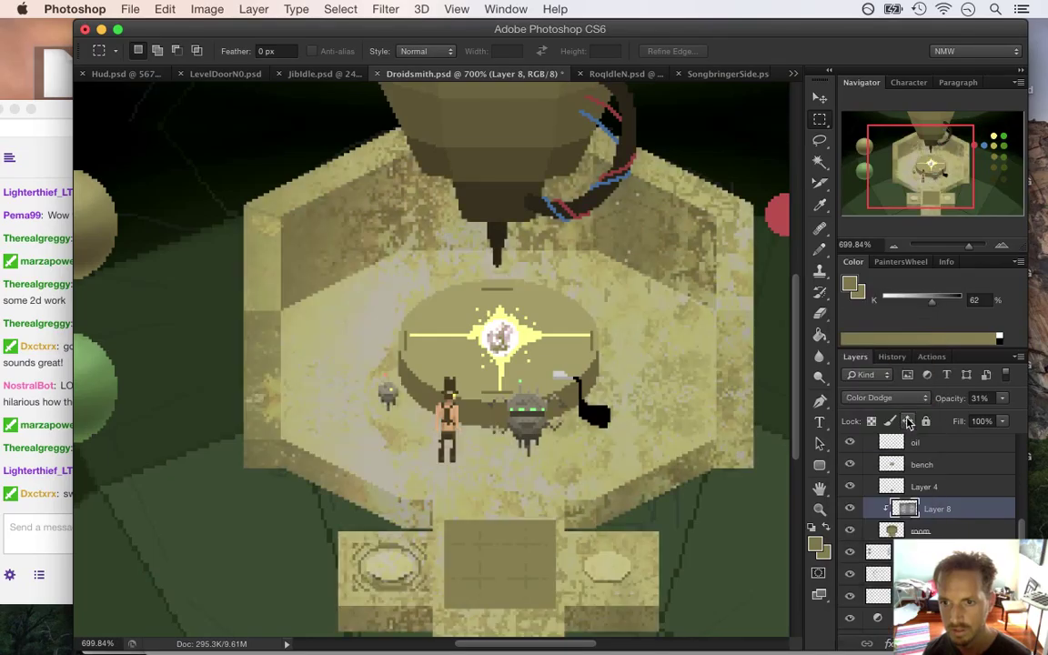
click(911, 399)
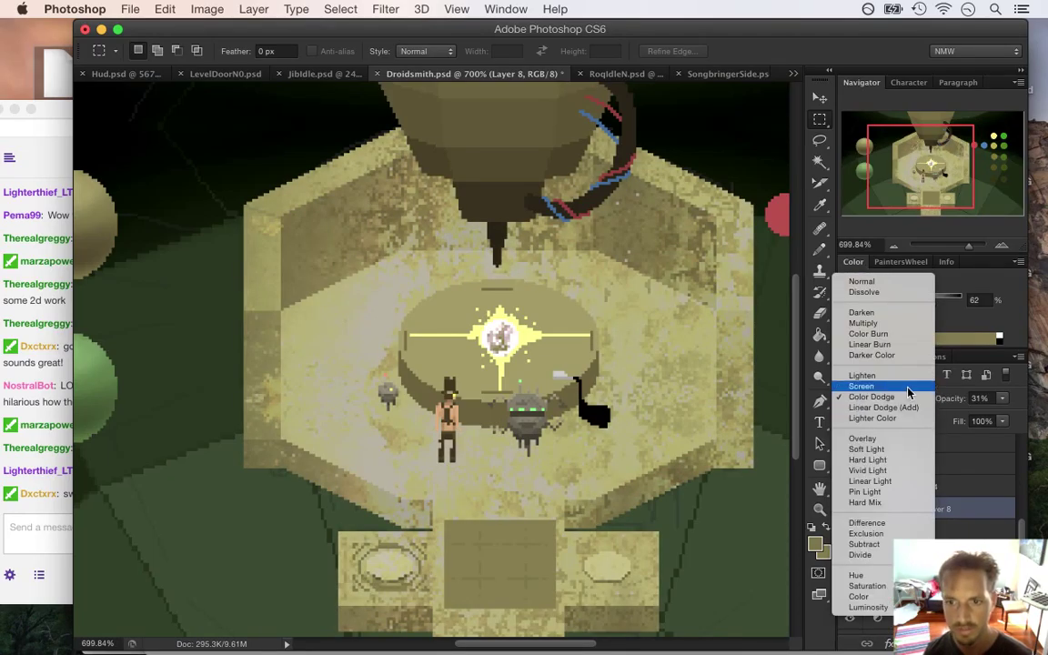
click(913, 386)
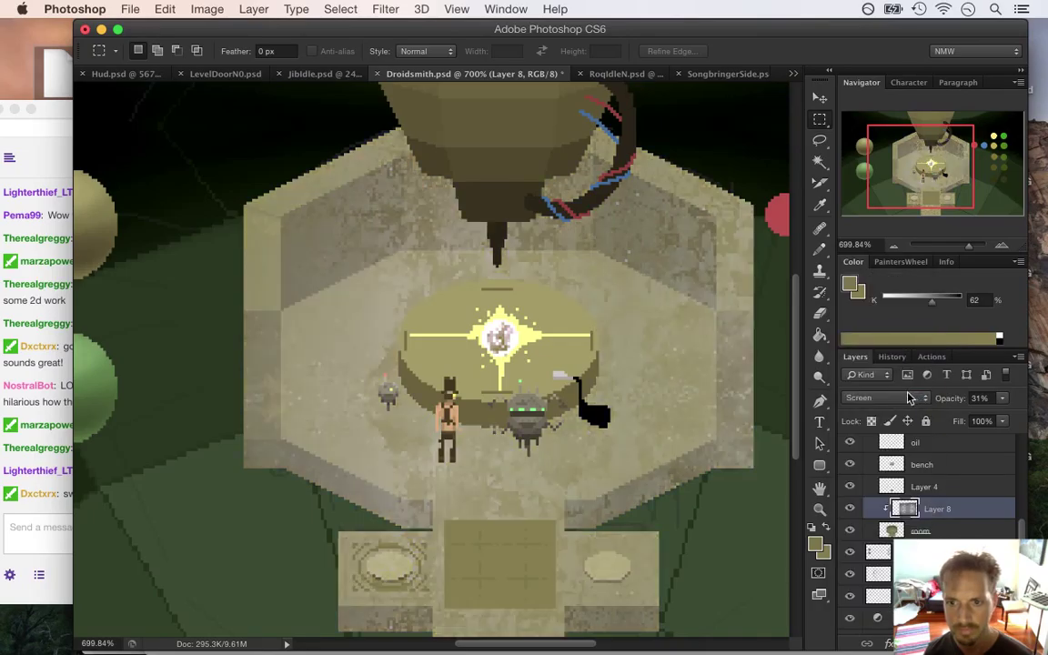
click(910, 398)
click(906, 413)
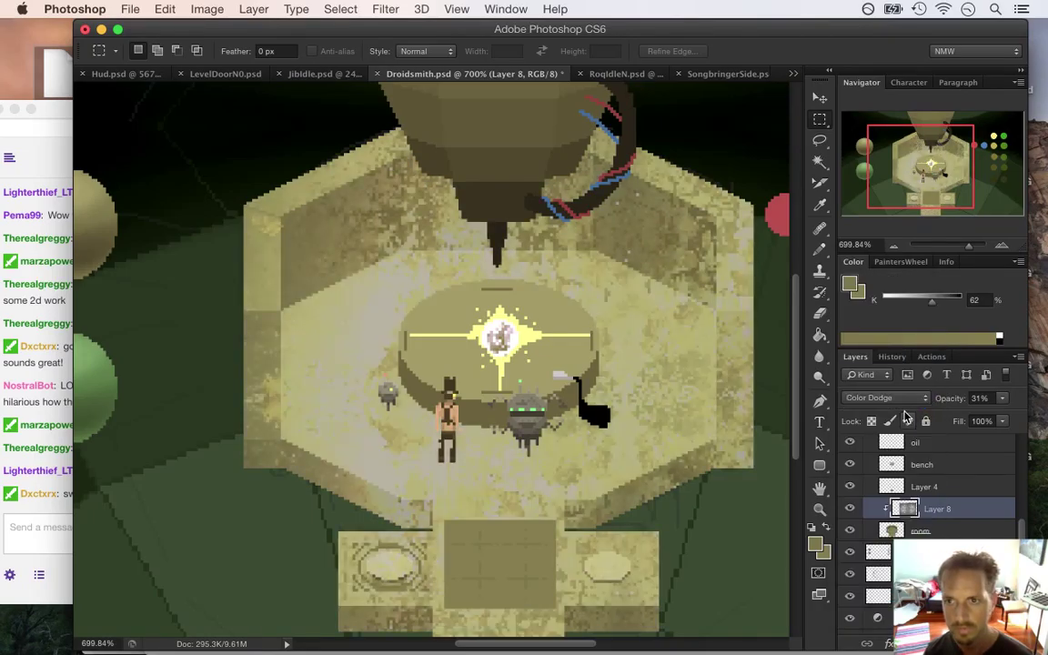
Step: Try the Linear Dodge (Add) and Lighter Color blend modes on the texture layer
click(907, 401)
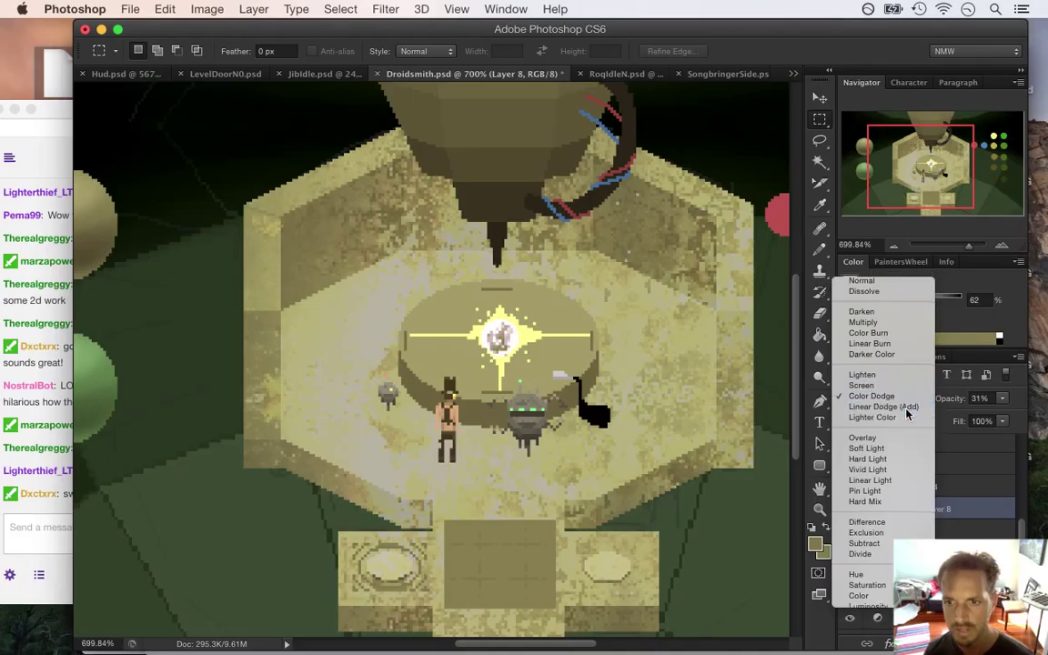
click(906, 407)
click(907, 401)
click(908, 407)
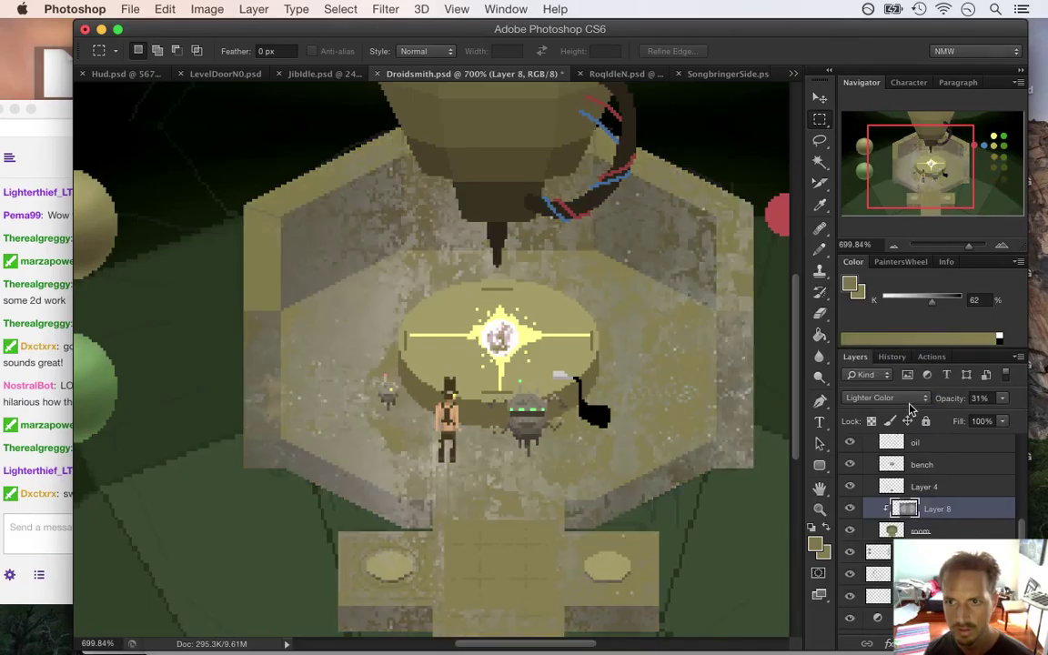
Step: Try the Overlay, Soft Light and Hard Light blend modes on the texture layer
click(912, 403)
click(907, 407)
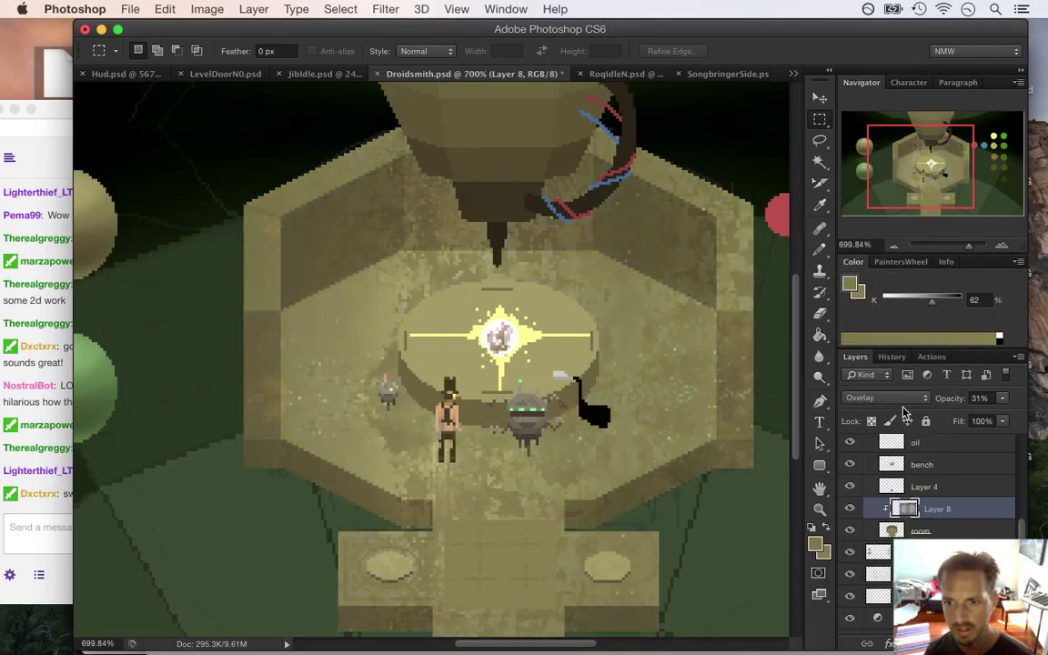
click(906, 402)
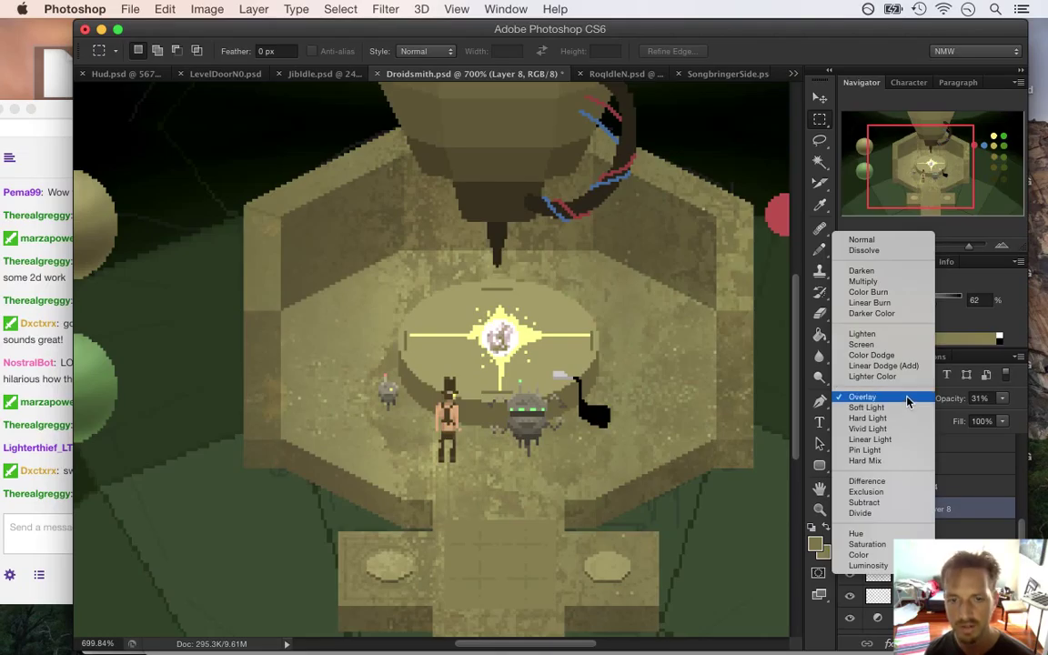
click(901, 409)
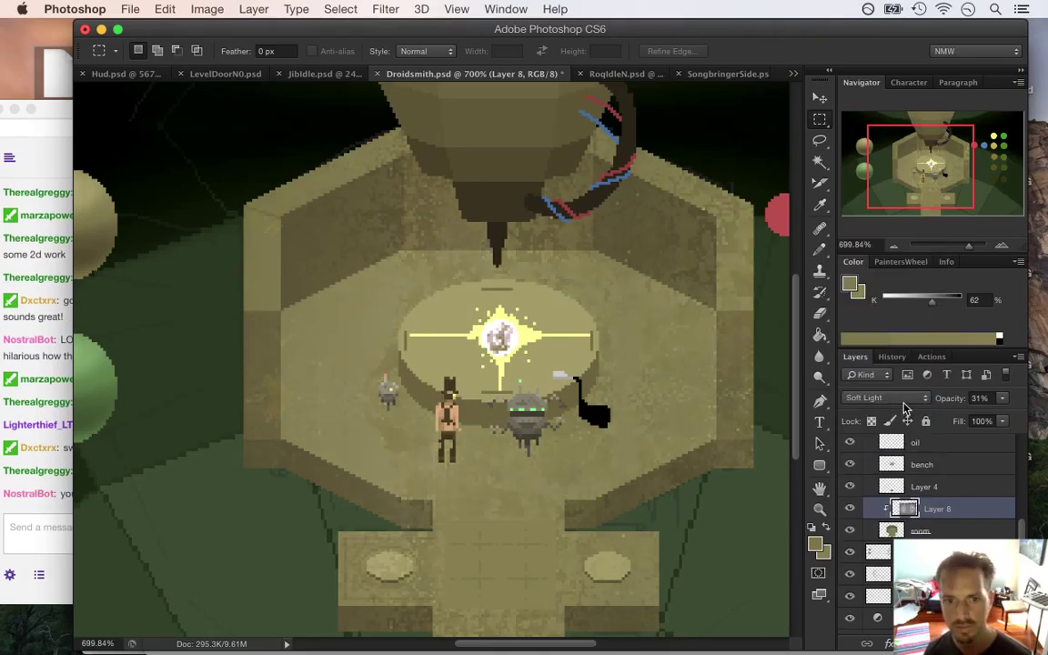
click(896, 400)
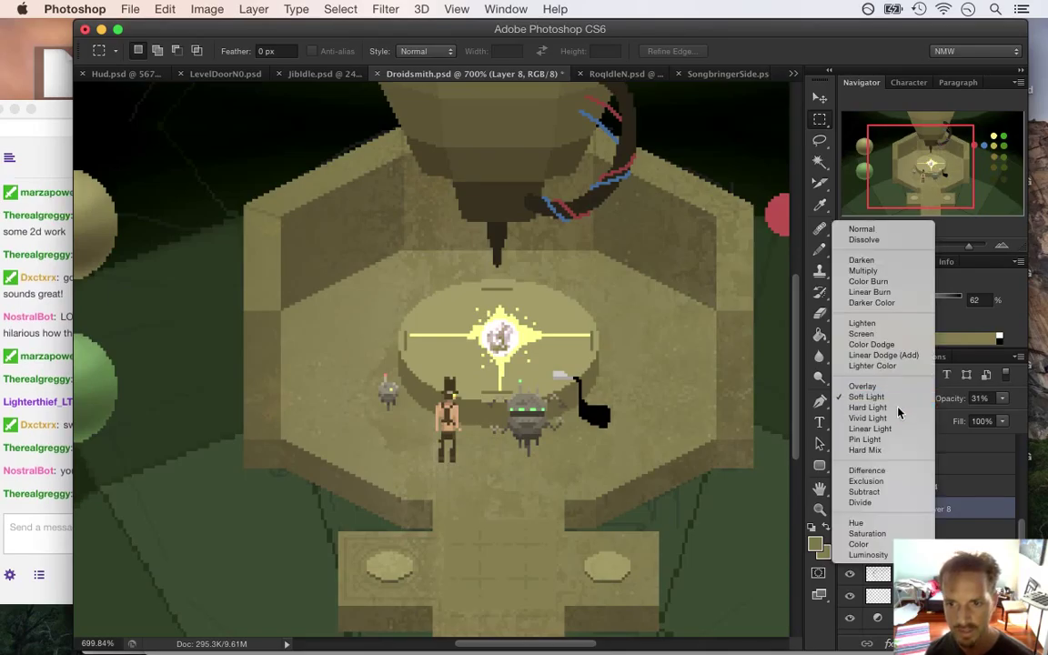
click(899, 410)
Step: Compare the Linear Light and Vivid Light blend modes on the texture layer
click(899, 400)
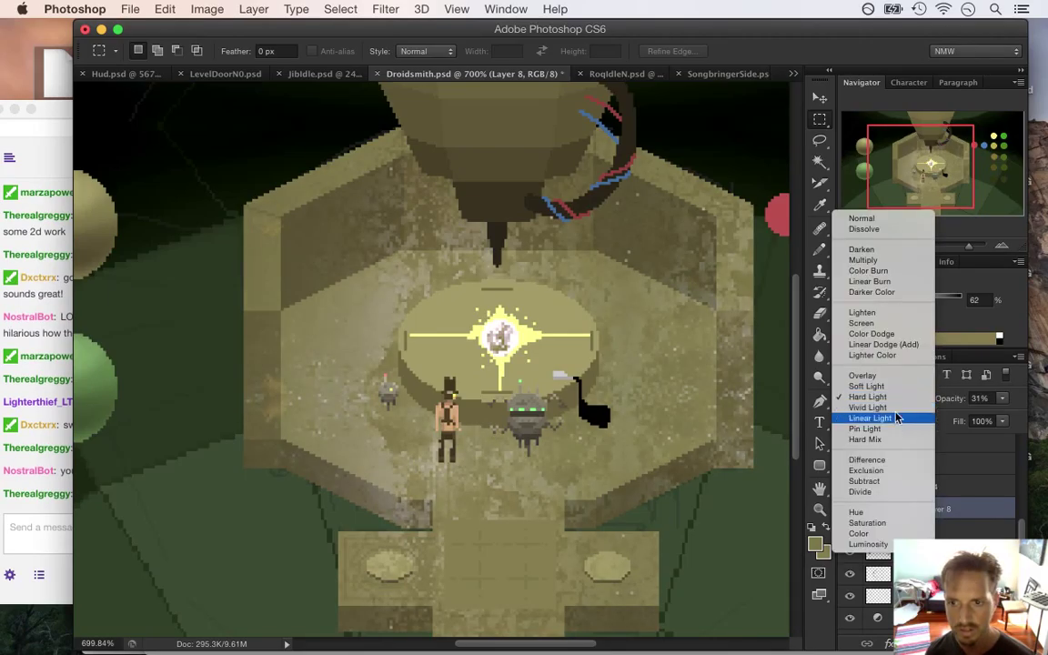
click(901, 419)
click(905, 400)
click(901, 386)
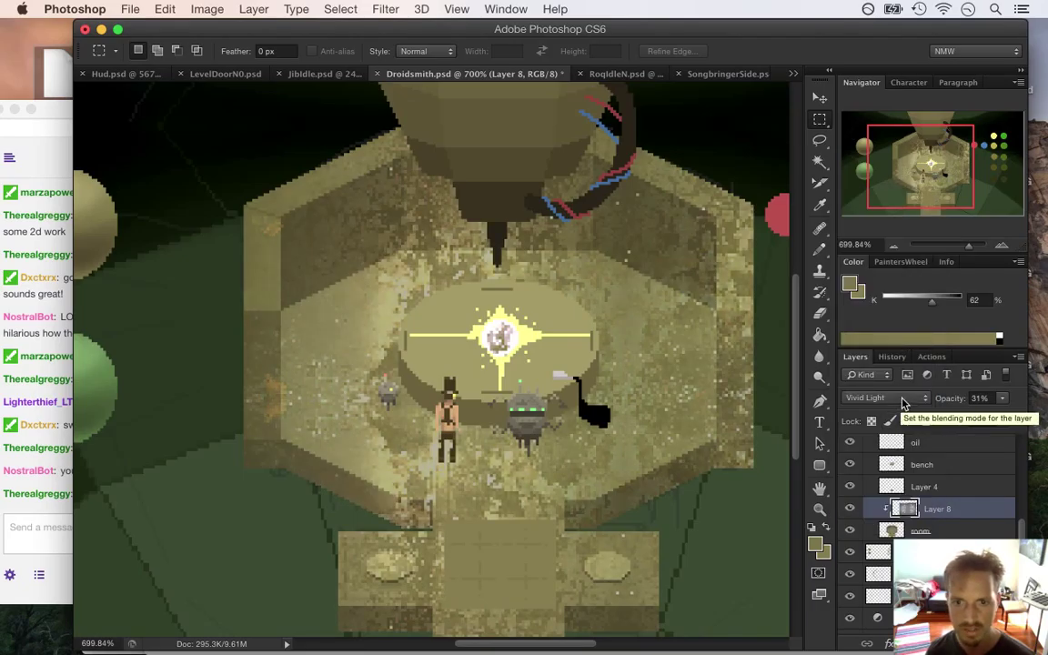
click(905, 402)
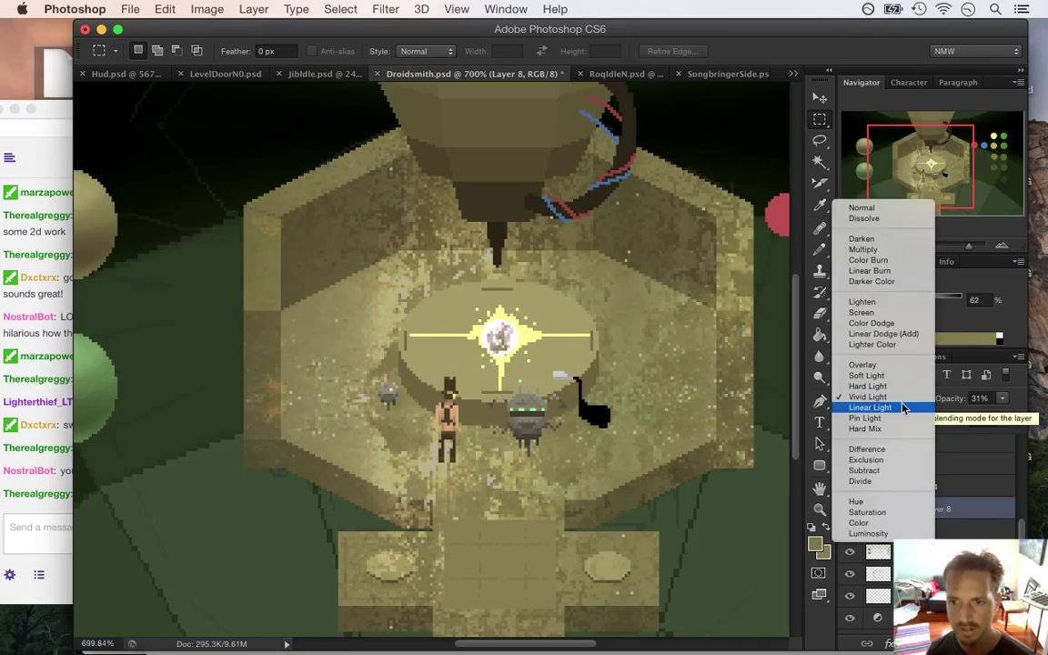
click(904, 409)
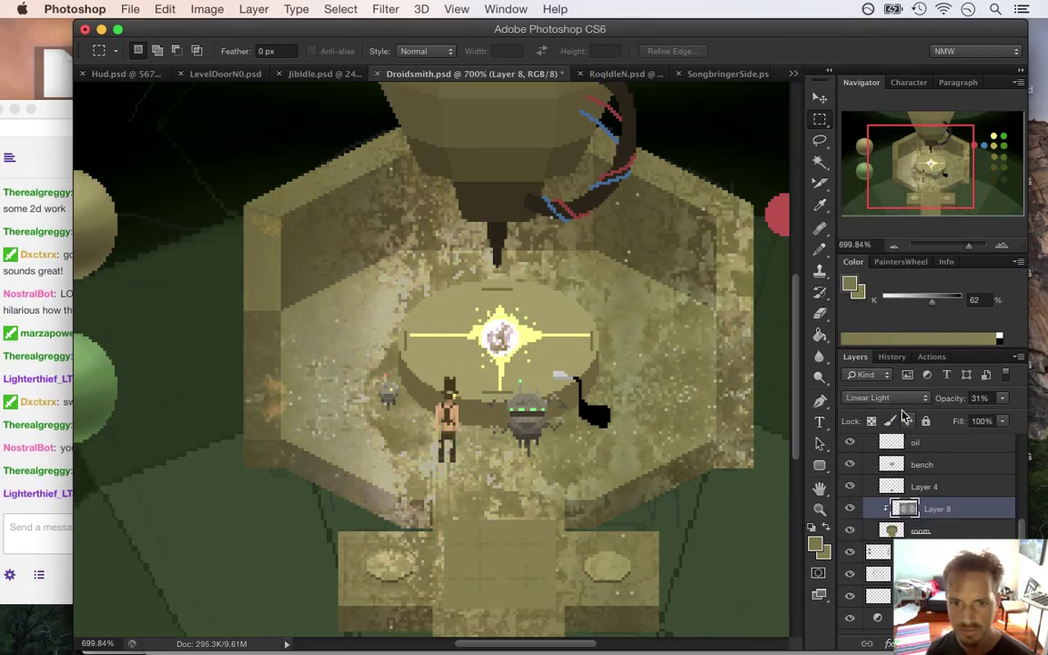
Step: Try the Pin Light and Hard Mix blend modes on the texture layer
click(904, 400)
click(903, 415)
click(903, 408)
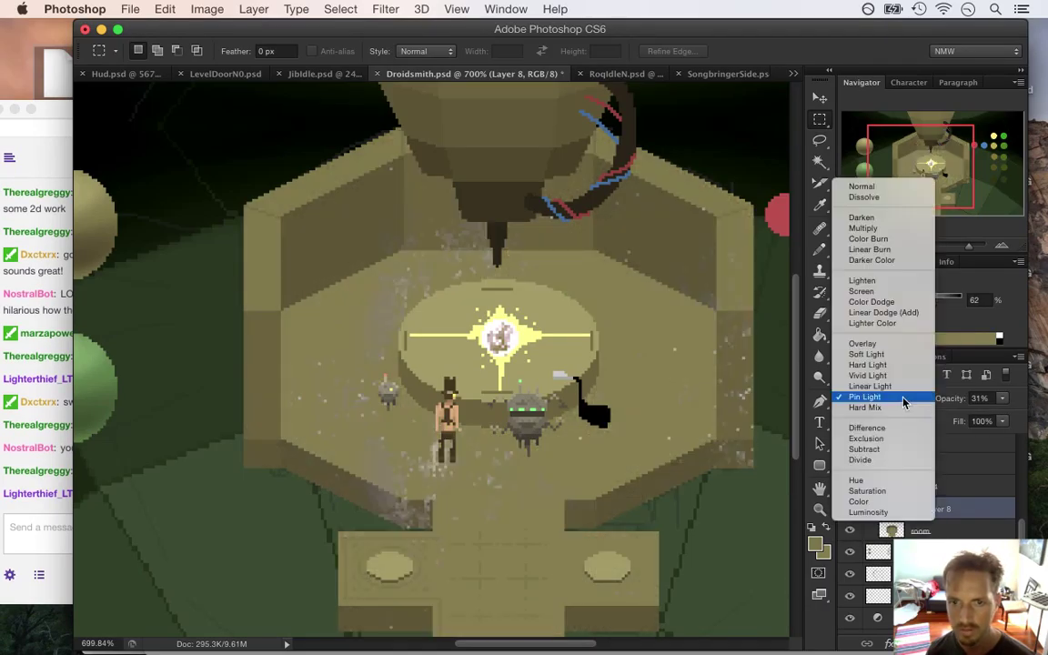
click(901, 411)
Step: Try the Hard Mix, Difference and Exclusion blend modes on the texture layer
click(900, 407)
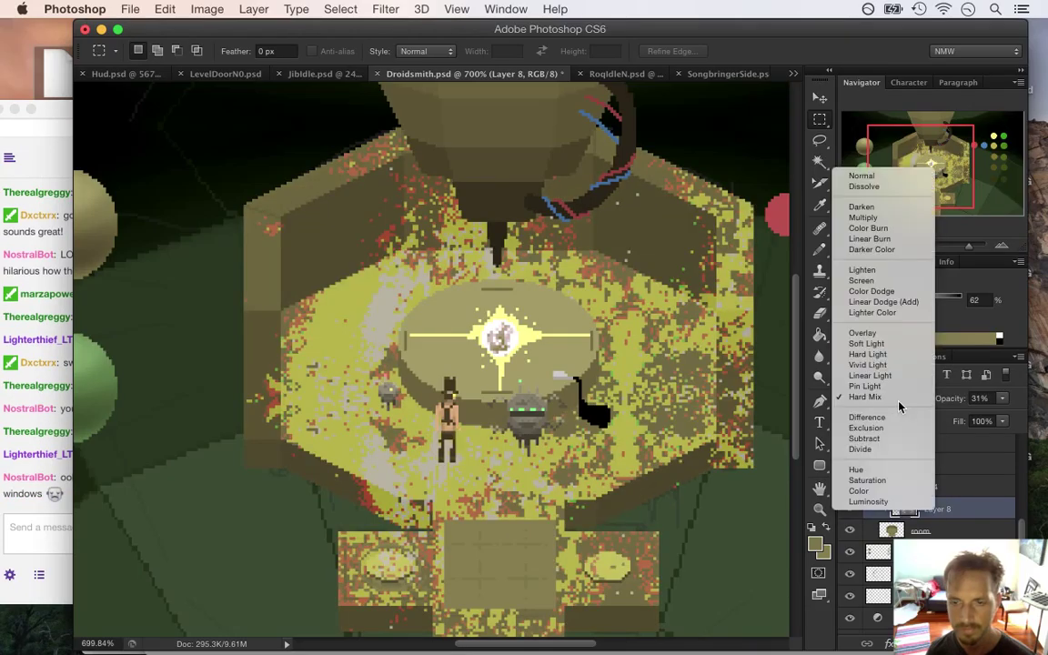
click(902, 418)
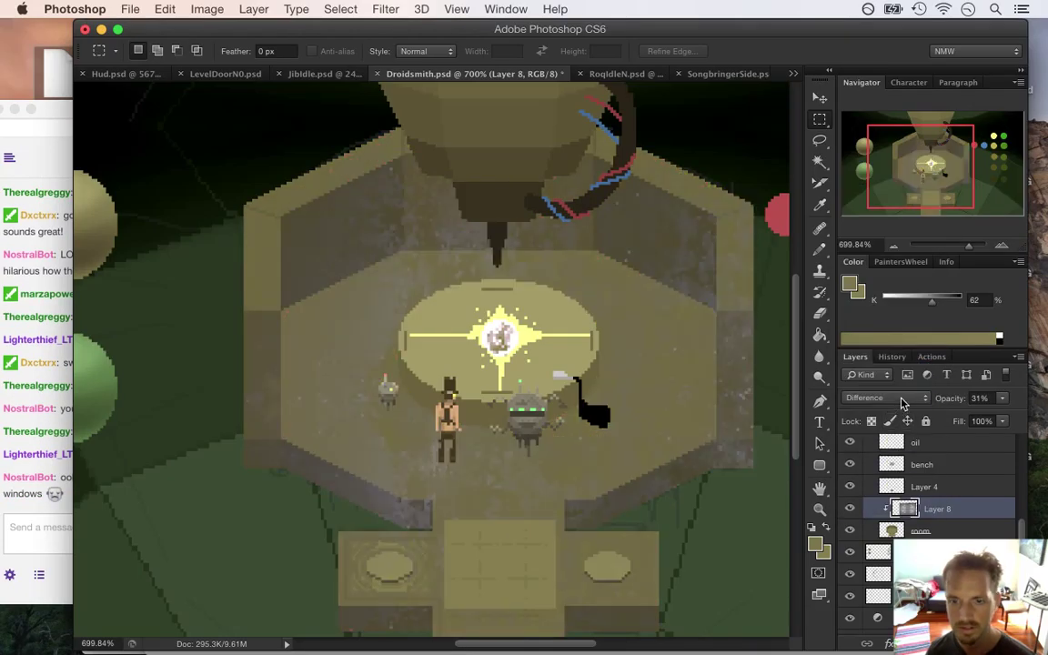
click(902, 407)
click(902, 401)
Step: Try the Subtract and Divide blend modes on the texture layer
click(902, 407)
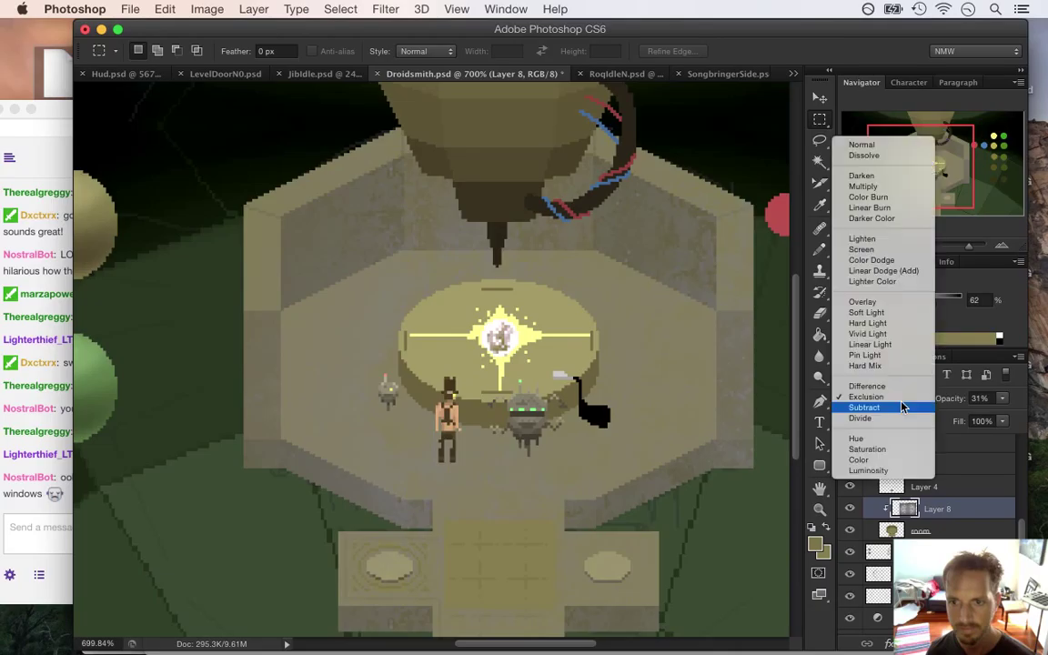
click(902, 407)
click(901, 400)
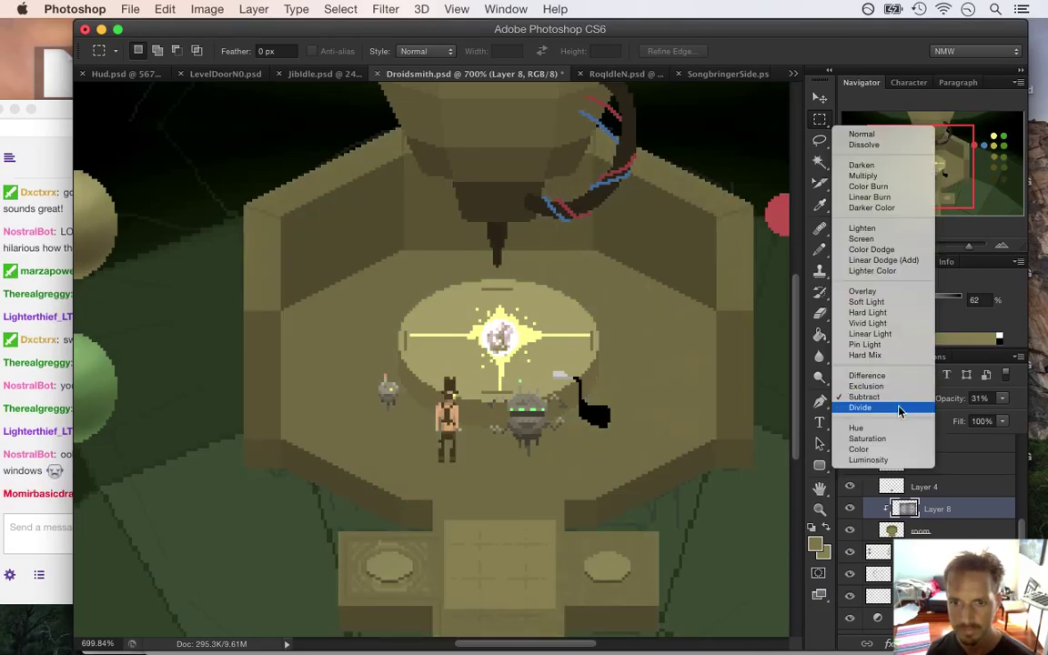
click(901, 408)
Step: Try the Hue, Saturation, Color and Luminosity blend modes on the texture layer
click(899, 407)
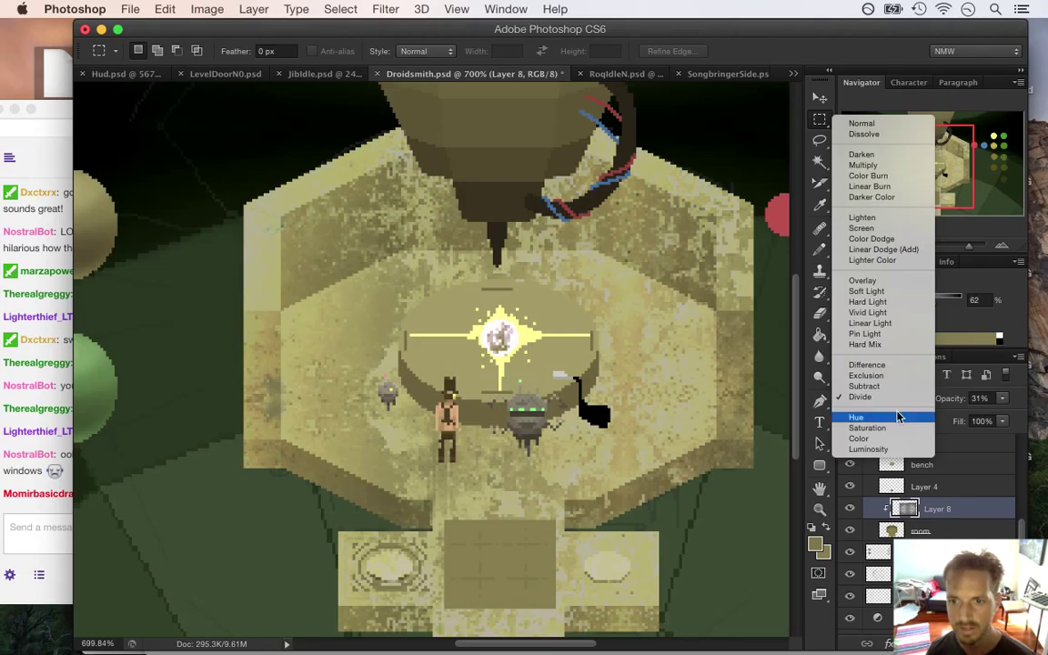
click(901, 417)
click(902, 405)
click(902, 407)
click(900, 411)
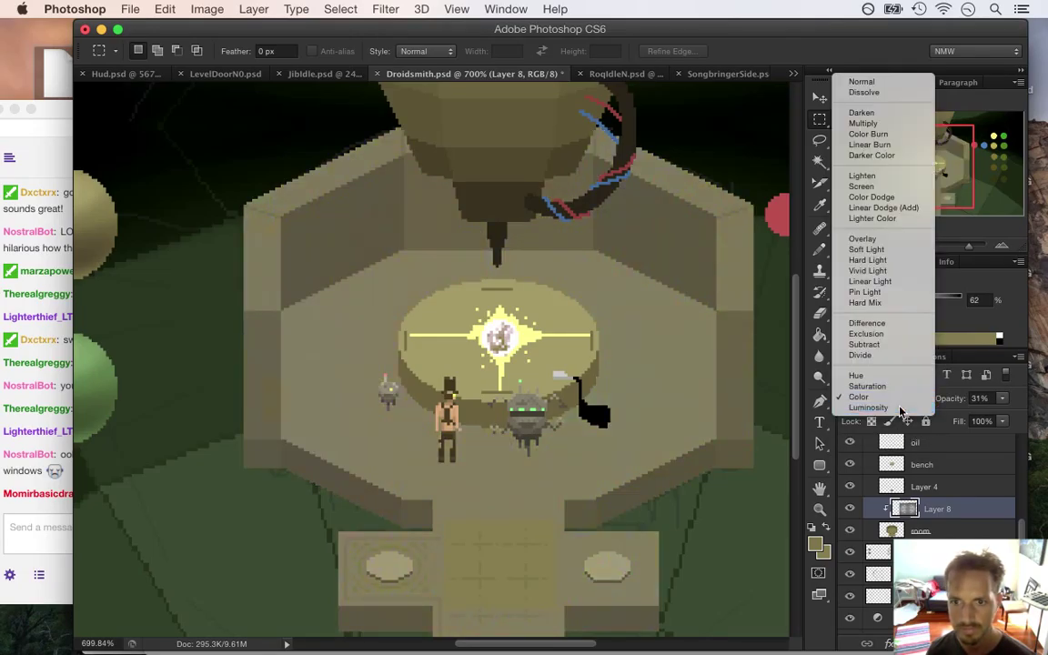
click(901, 398)
Step: Set the texture layer's blend mode to Overlay and lower its opacity to 7%
click(903, 400)
click(864, 228)
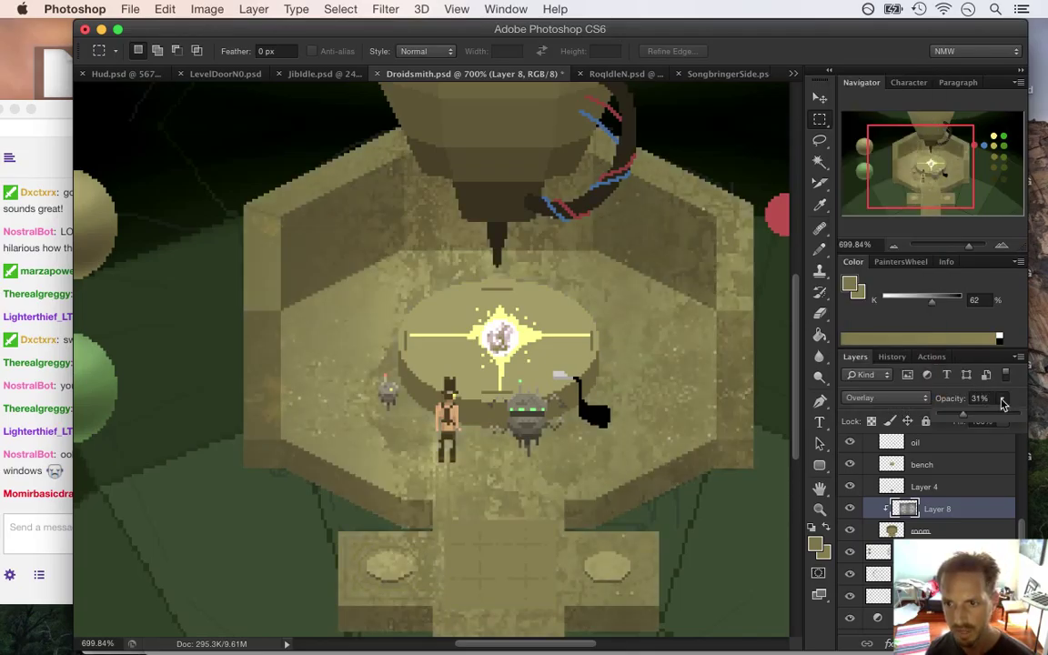
drag(1004, 399, 947, 415)
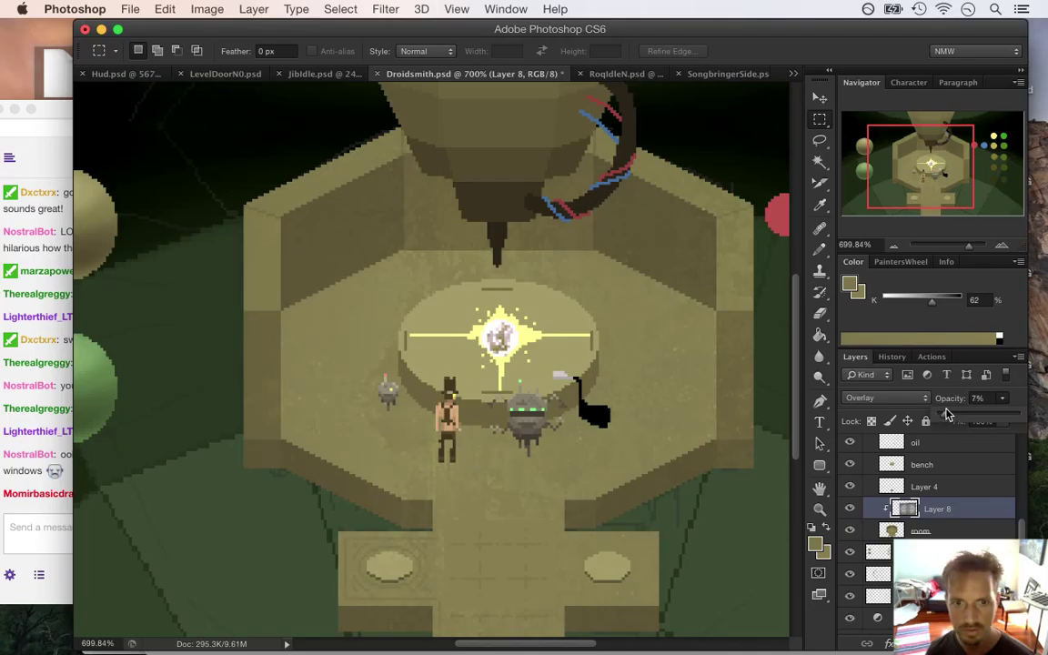
drag(946, 415, 946, 415)
drag(758, 152, 755, 153)
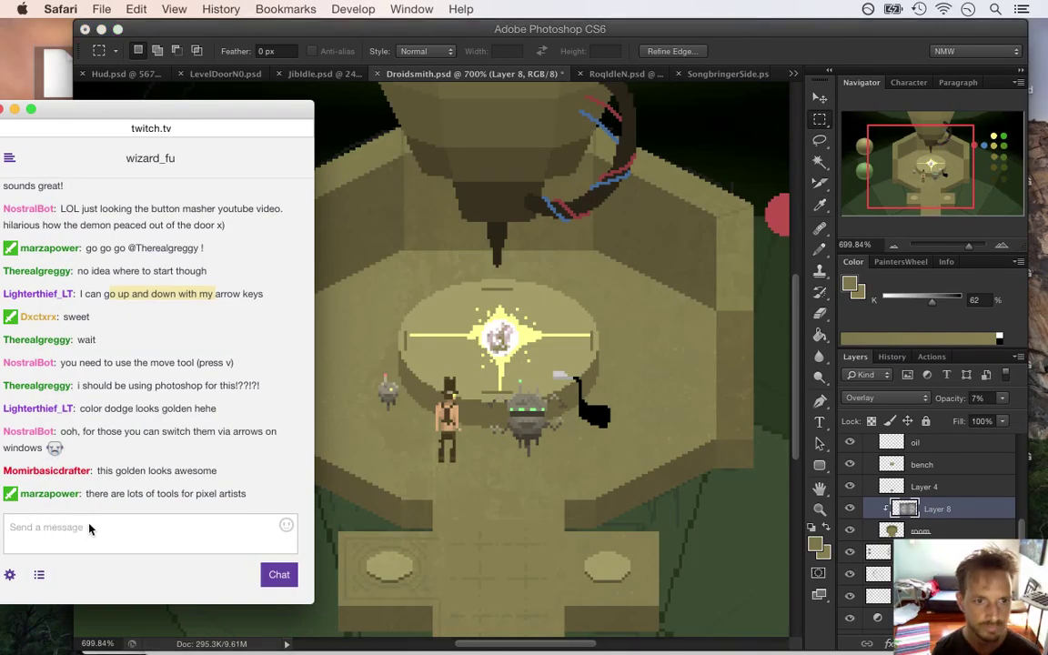
Step: Read the latest viewer messages in the Safari Twitch chat window and return to Photoshop
triple_click(164, 337)
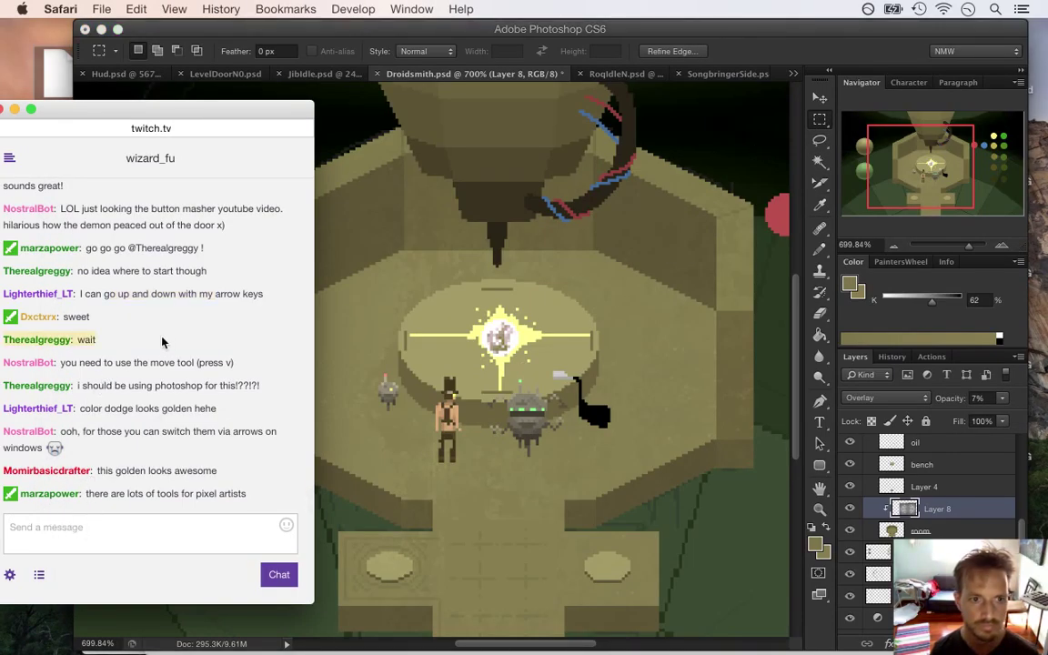
click(155, 439)
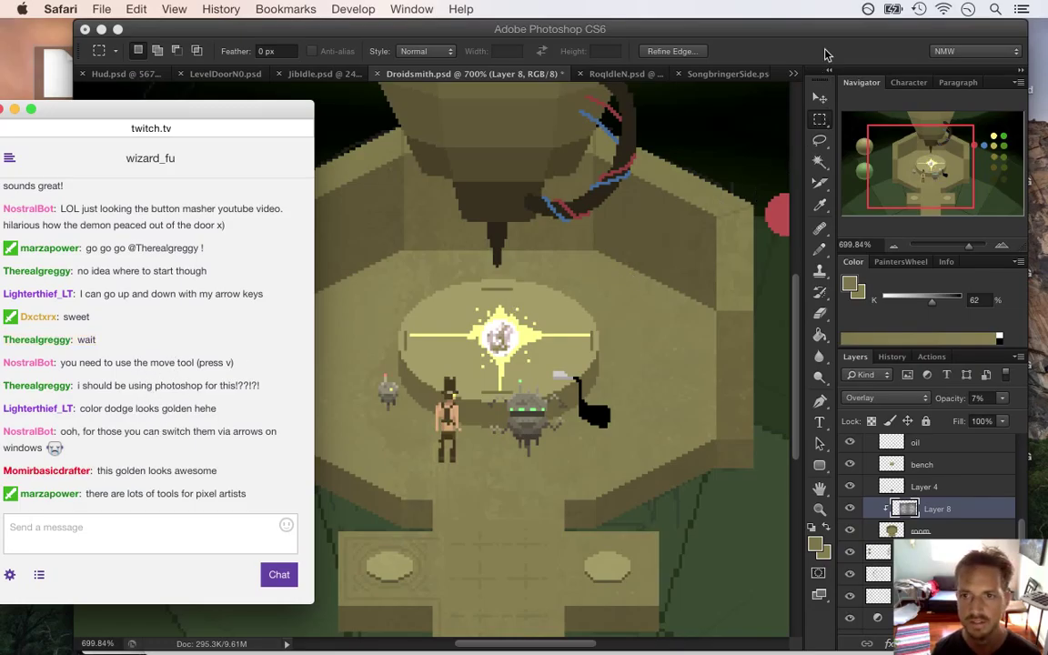
click(743, 71)
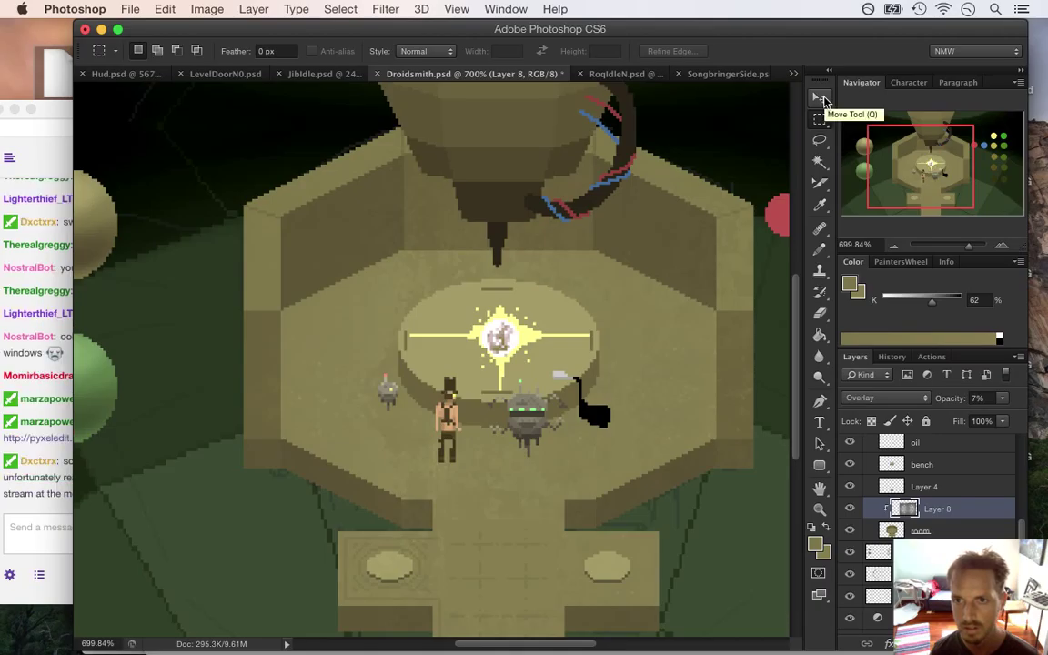
Step: Try the Soft Light blend mode on the texture layer with the Move tool active, and restore Overlay and the marquee tool
click(821, 98)
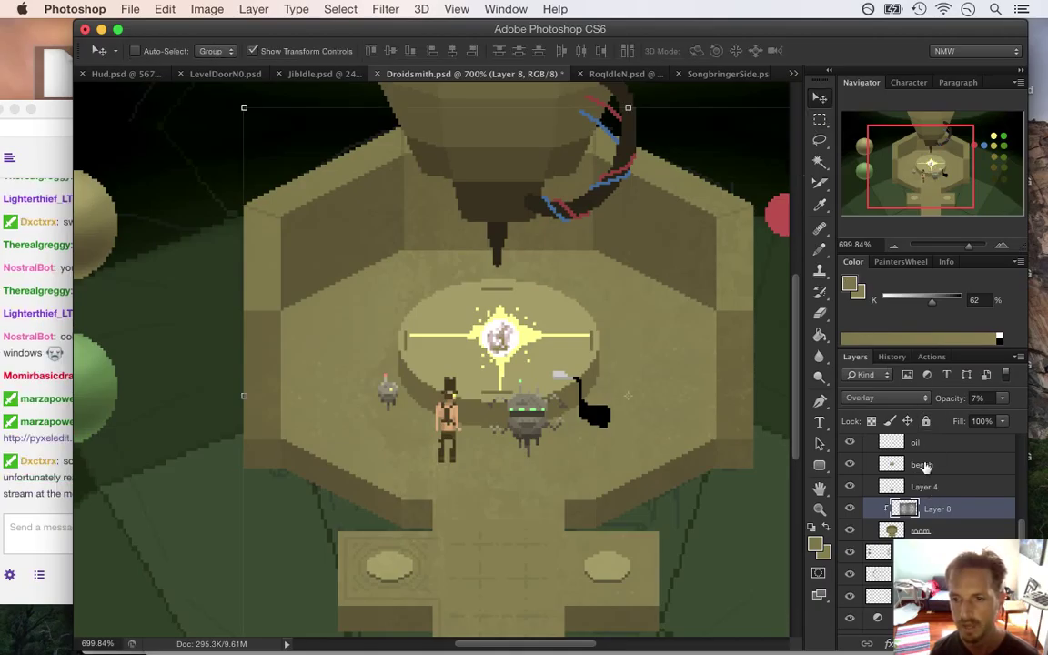
click(888, 398)
click(895, 408)
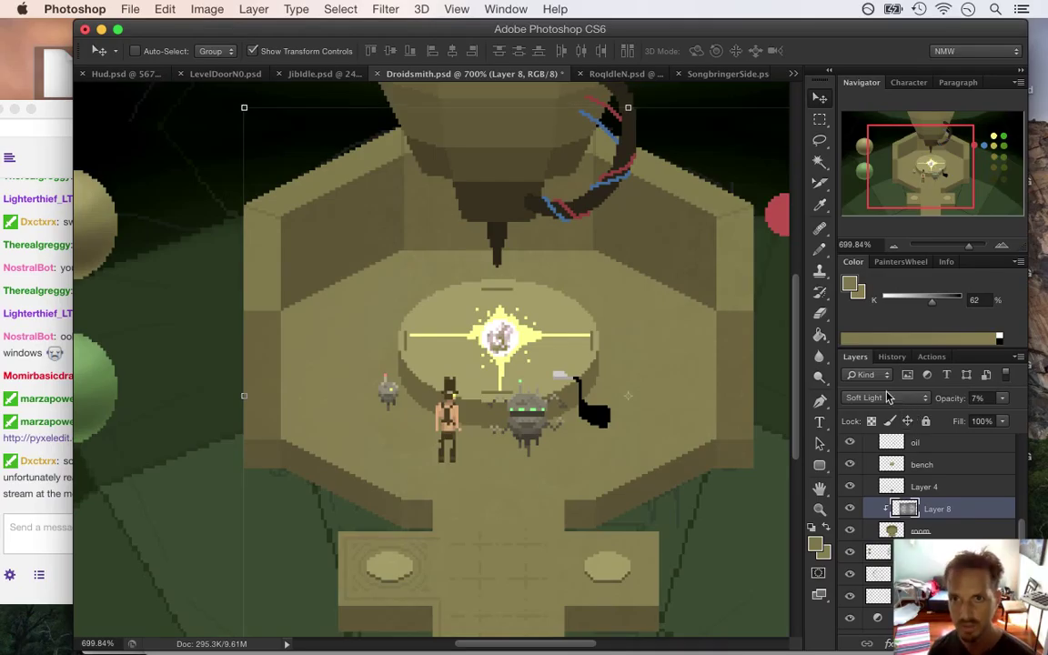
key(m)
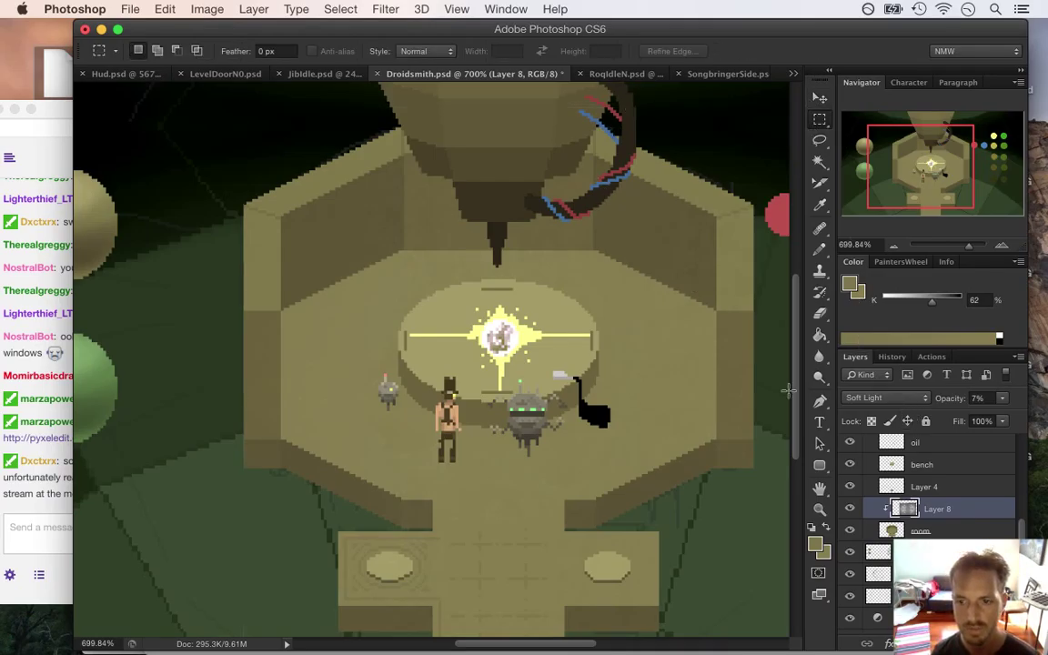
click(879, 398)
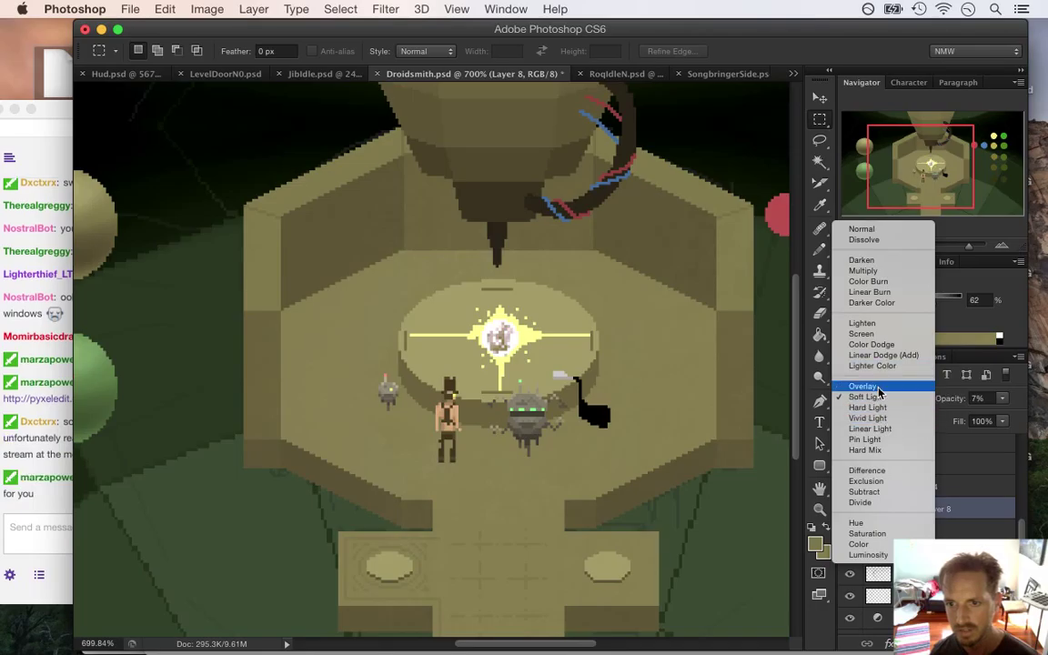
click(864, 386)
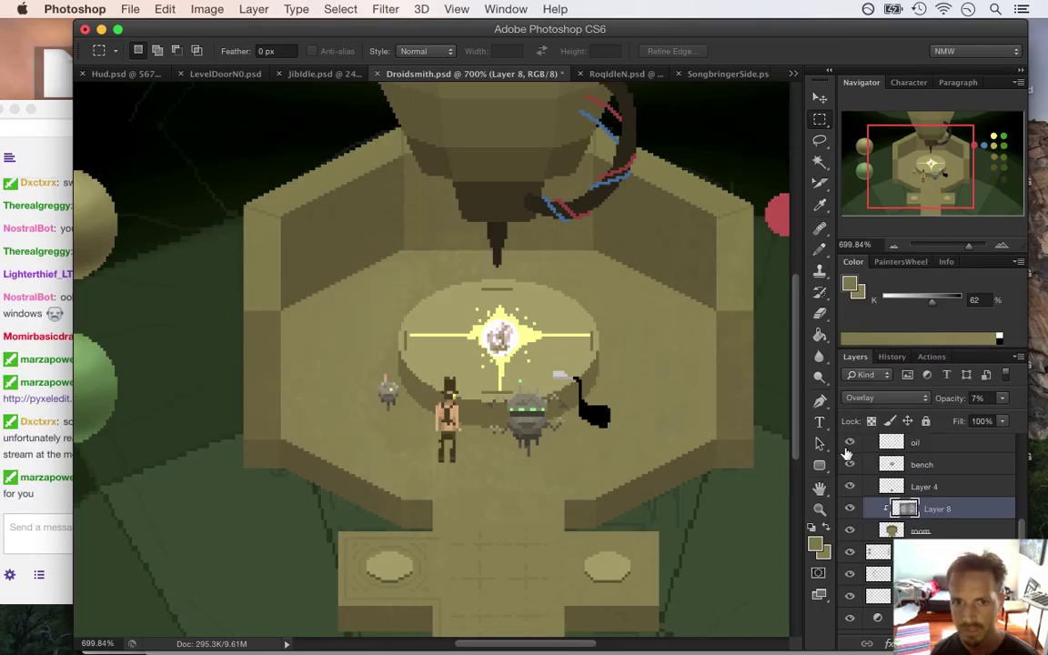
Step: Read the viewers' comments about blend modes and recent work in the Twitch chat window
click(28, 415)
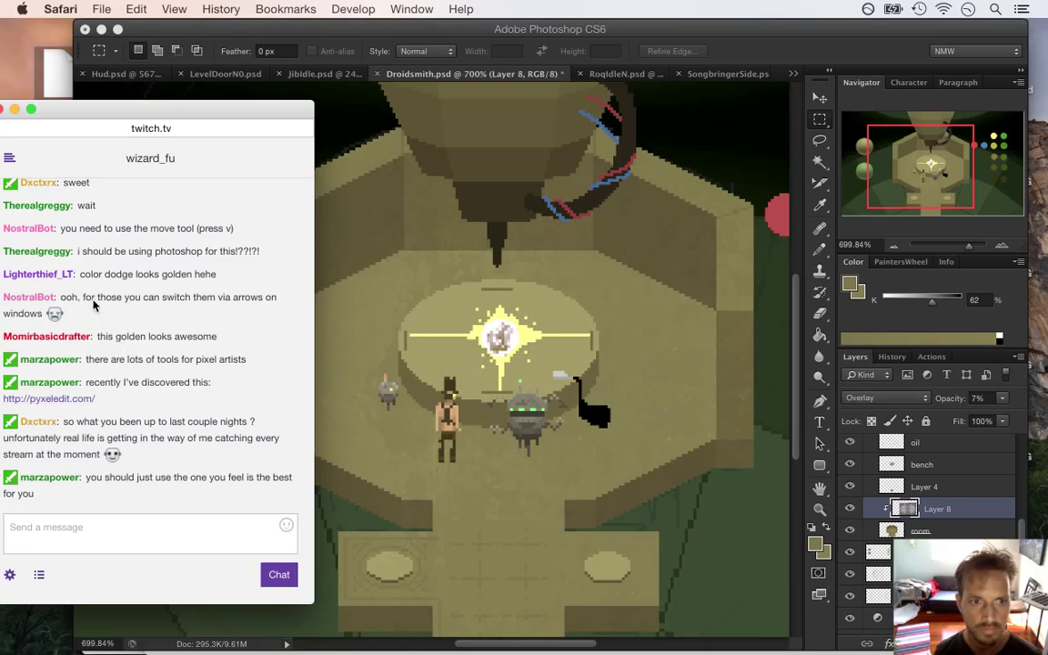
drag(96, 298, 113, 314)
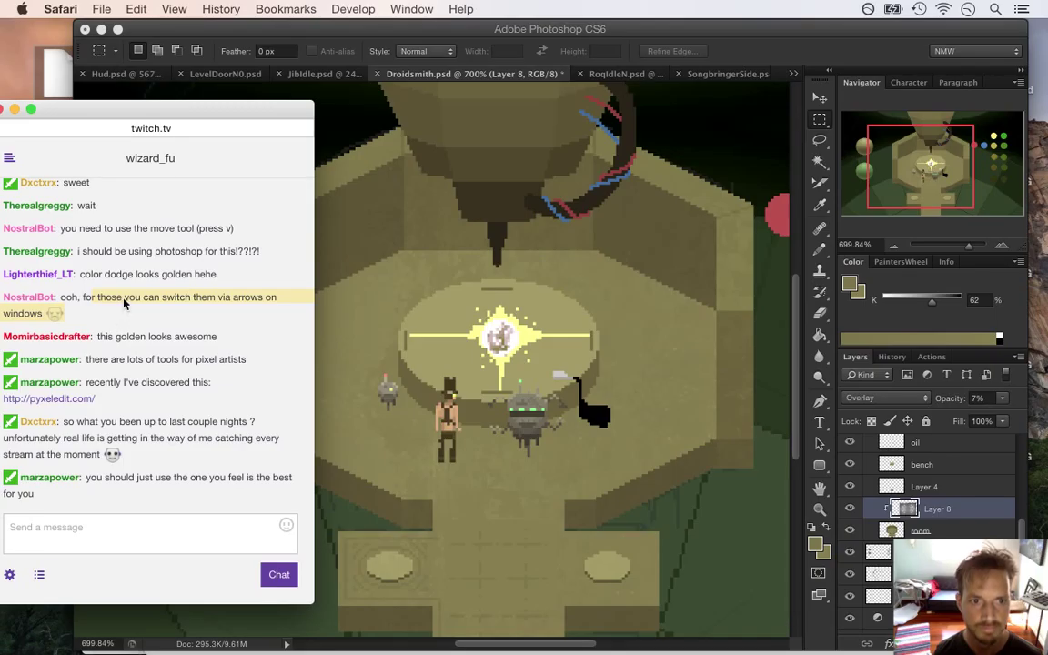
double_click(118, 274)
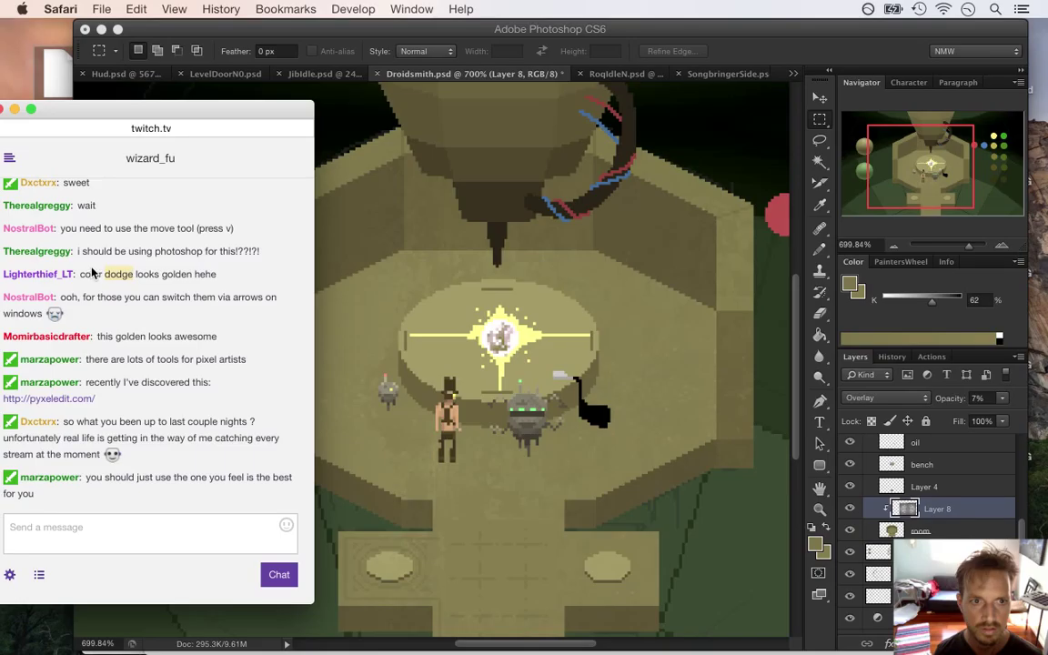
triple_click(94, 274)
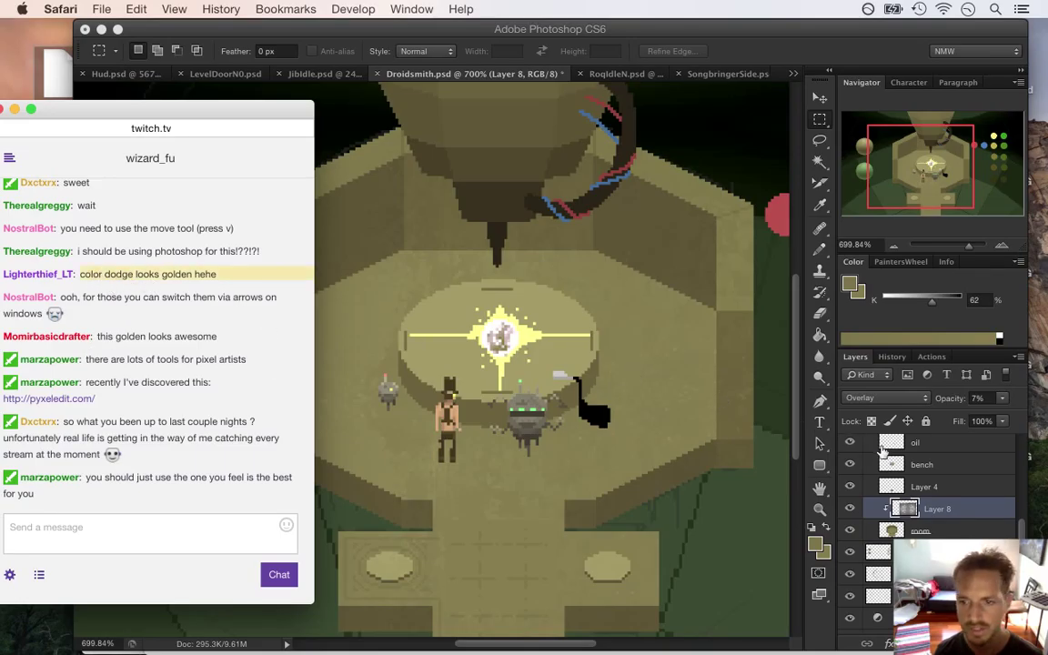
click(913, 401)
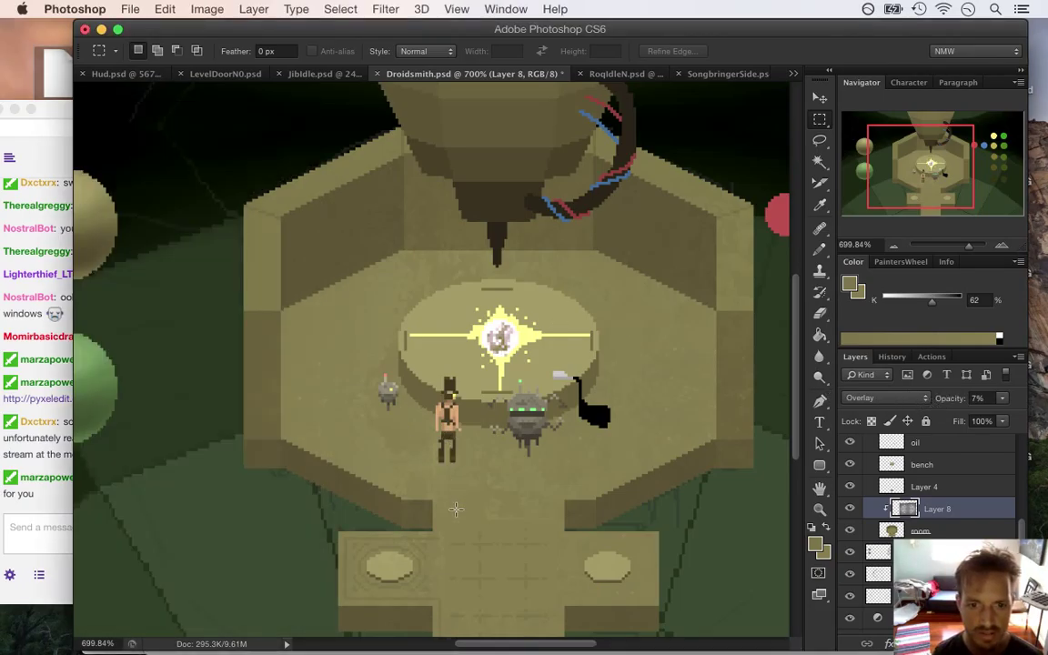
click(41, 441)
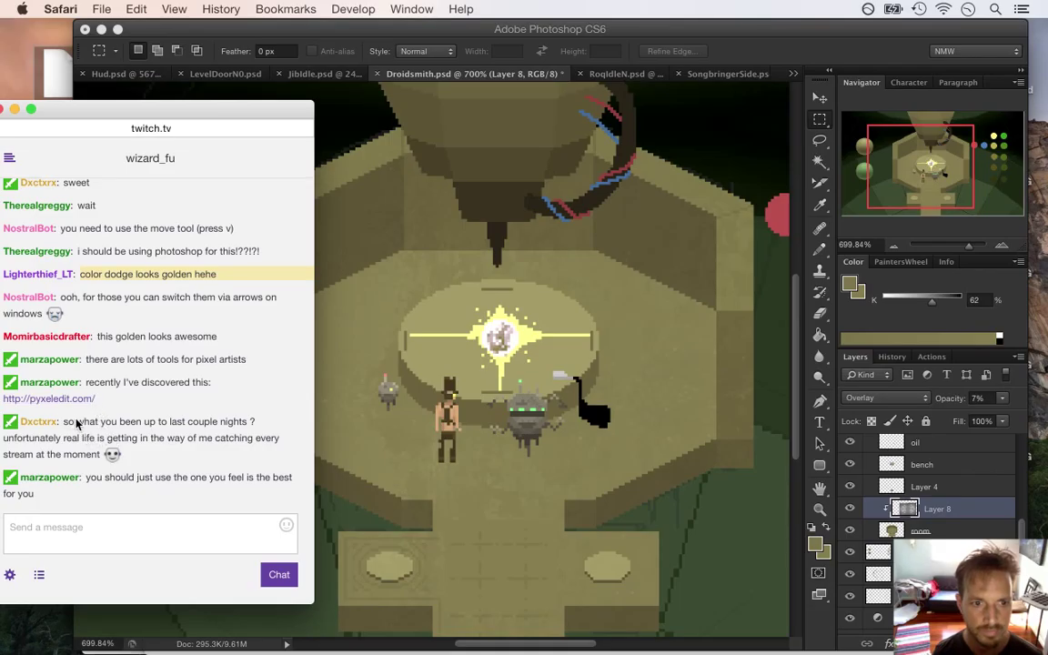
mouse_move(78, 421)
mouse_down()
mouse_move(73, 386)
mouse_move(91, 405)
mouse_move(100, 455)
mouse_up()
Step: Switch to Xcode and run the Songbringer project
key(super+Tab)
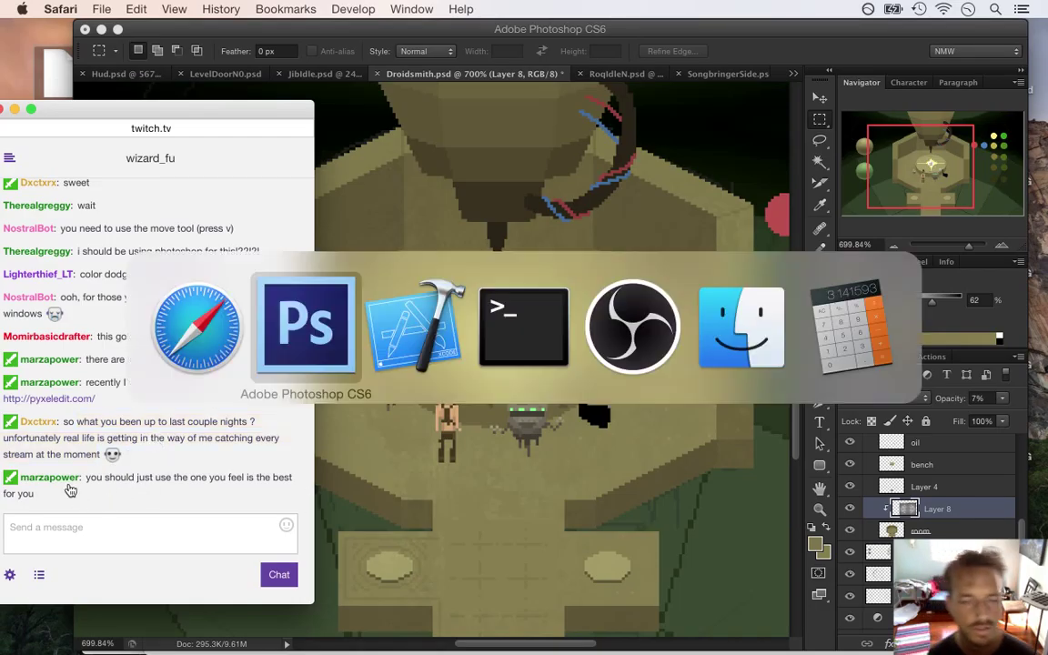
click(366, 322)
key(super+r)
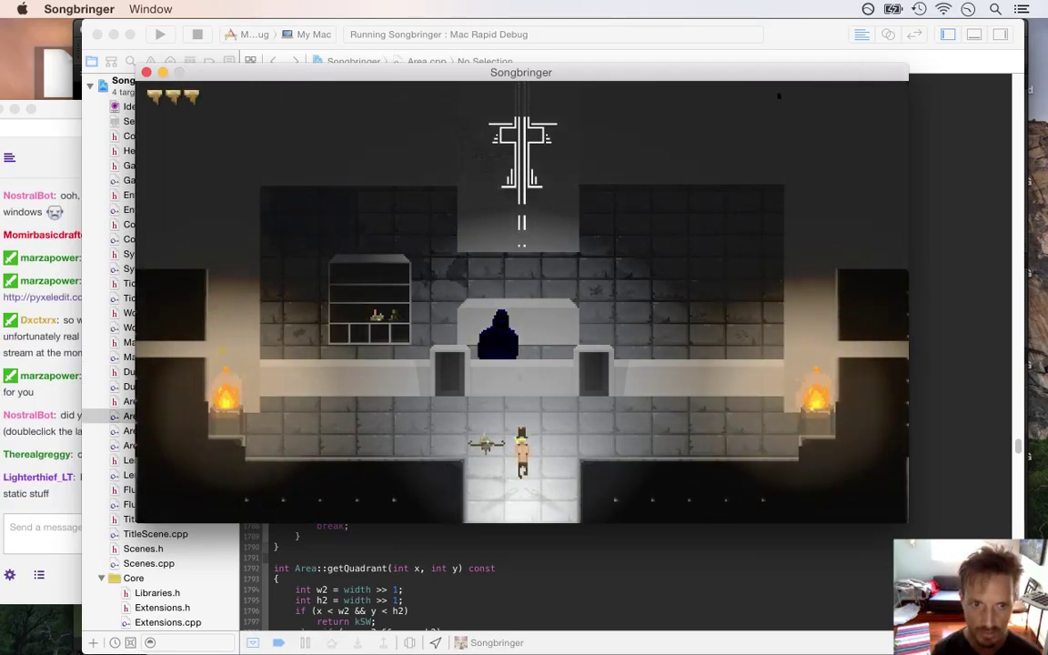
Step: Walk the character out of the dark stone room to the lakeside path and back inside, and quit the game
key(Down)
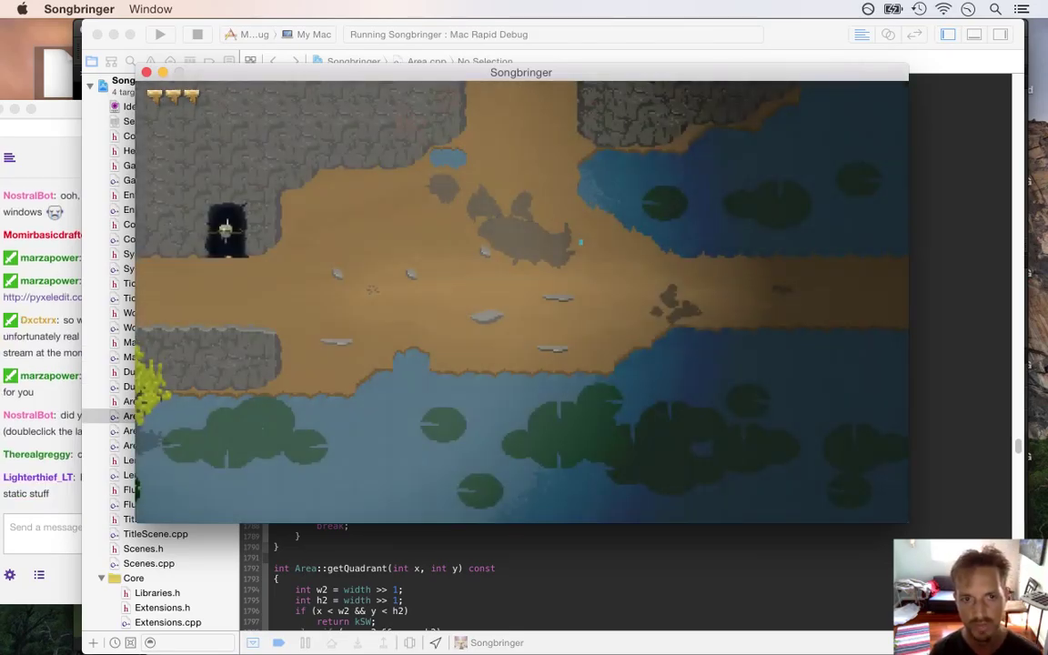
key(Right)
key(Left)
key(Up)
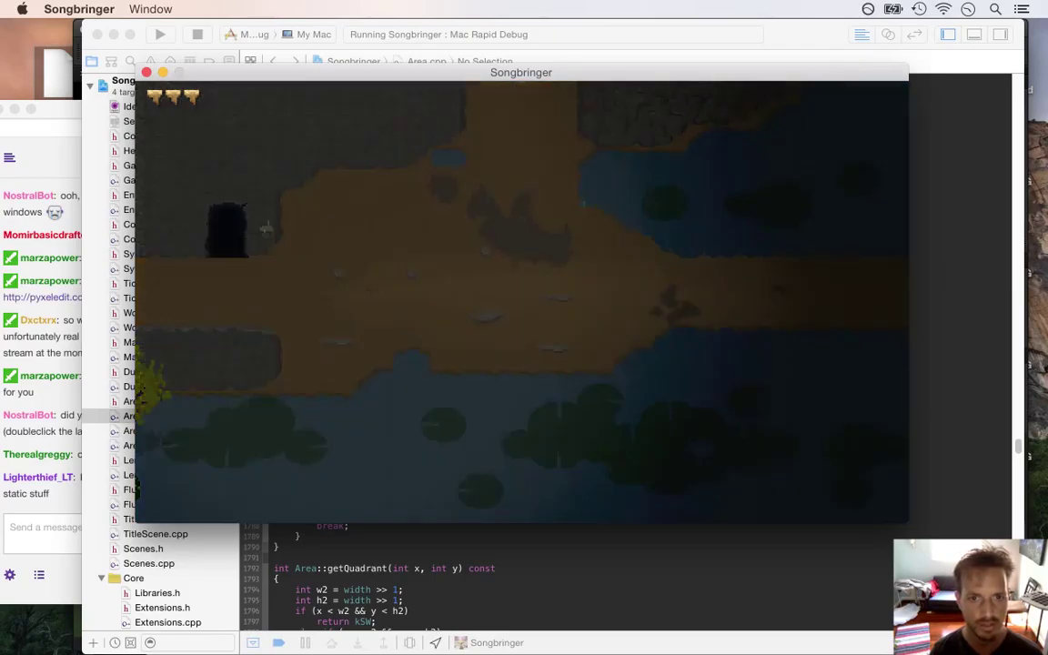
key(Up)
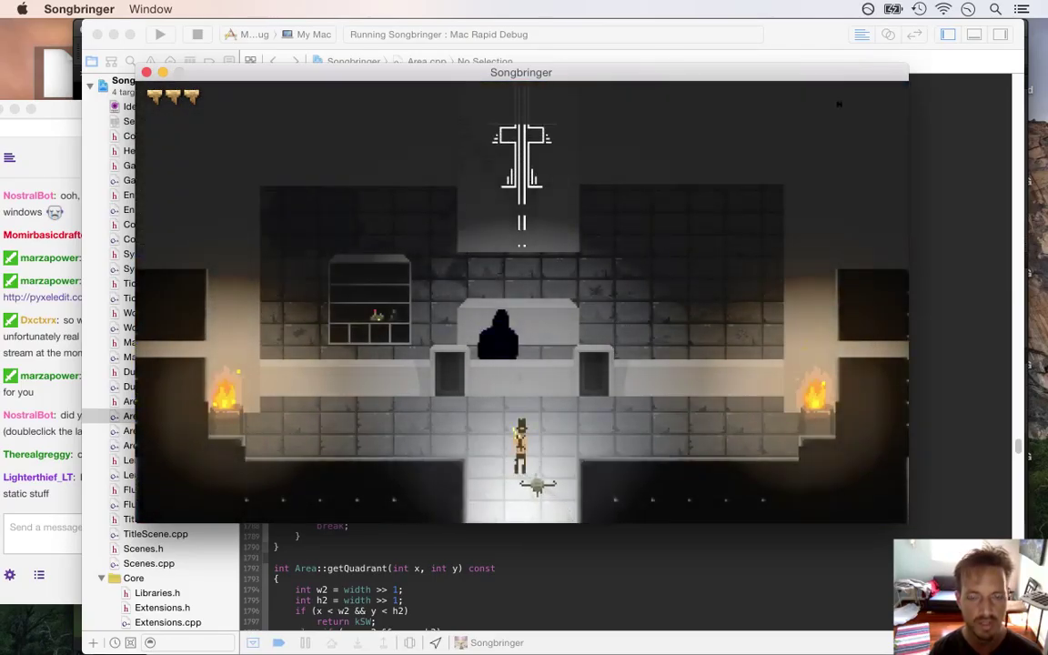
key(super+q)
Step: Return to Photoshop and examine the texture across the whole room and close up on the lower walkway
key(super+Tab)
click(416, 388)
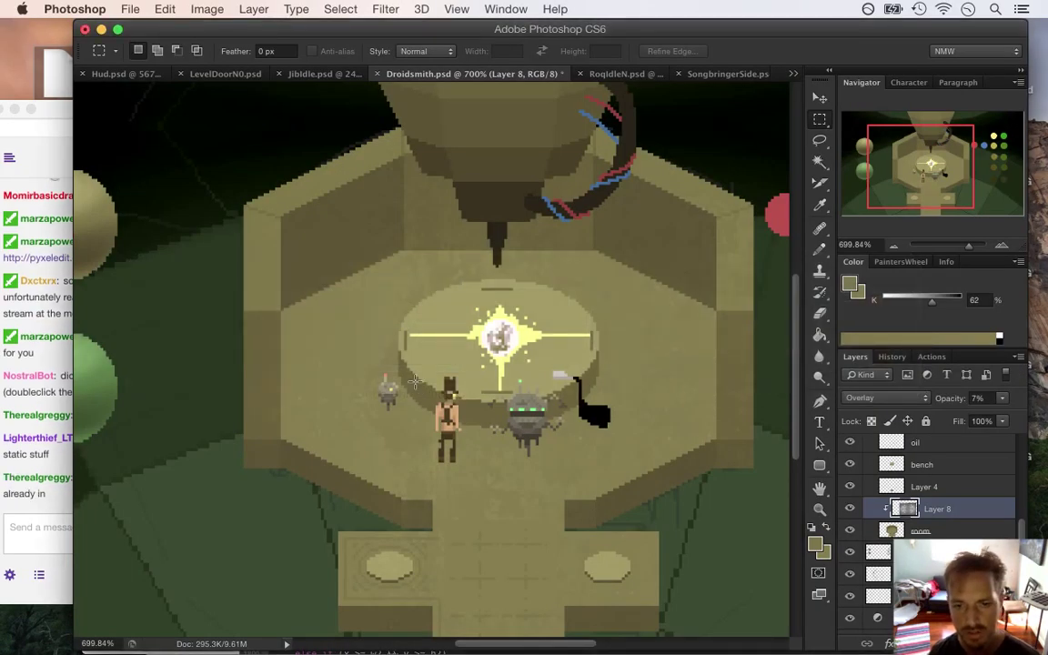
scroll(585, 292, down, 5)
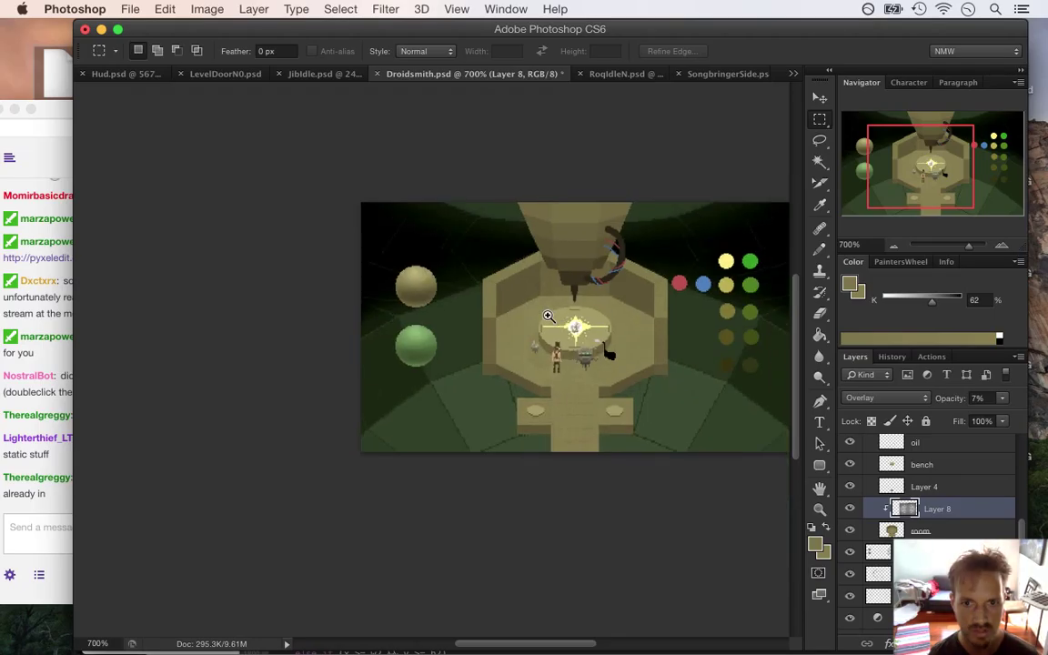
scroll(473, 366, up, 3)
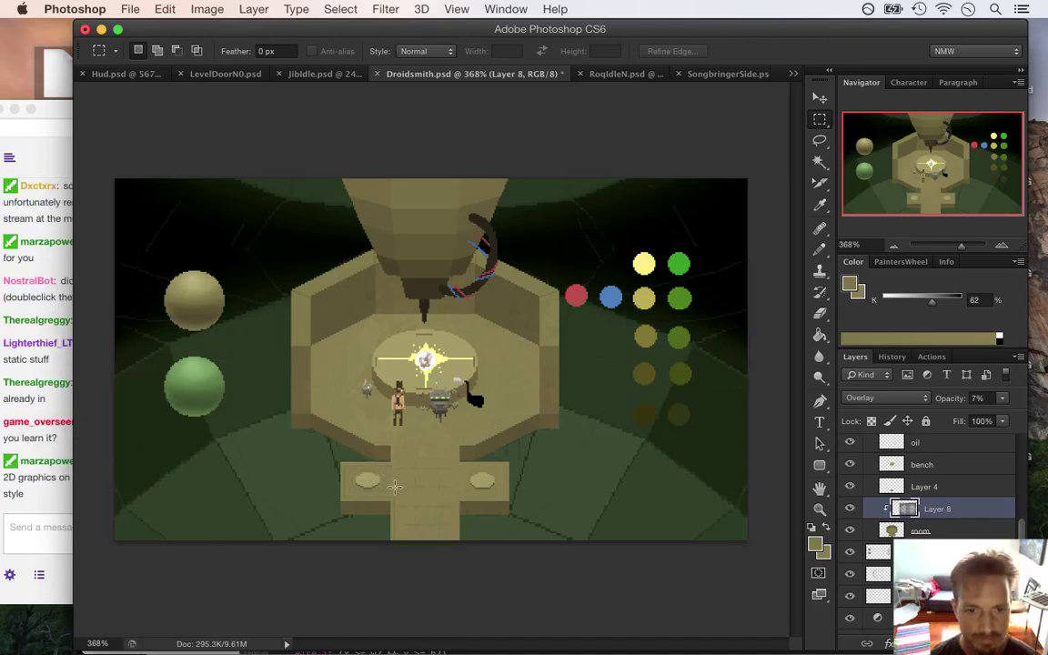
drag(351, 433, 444, 505)
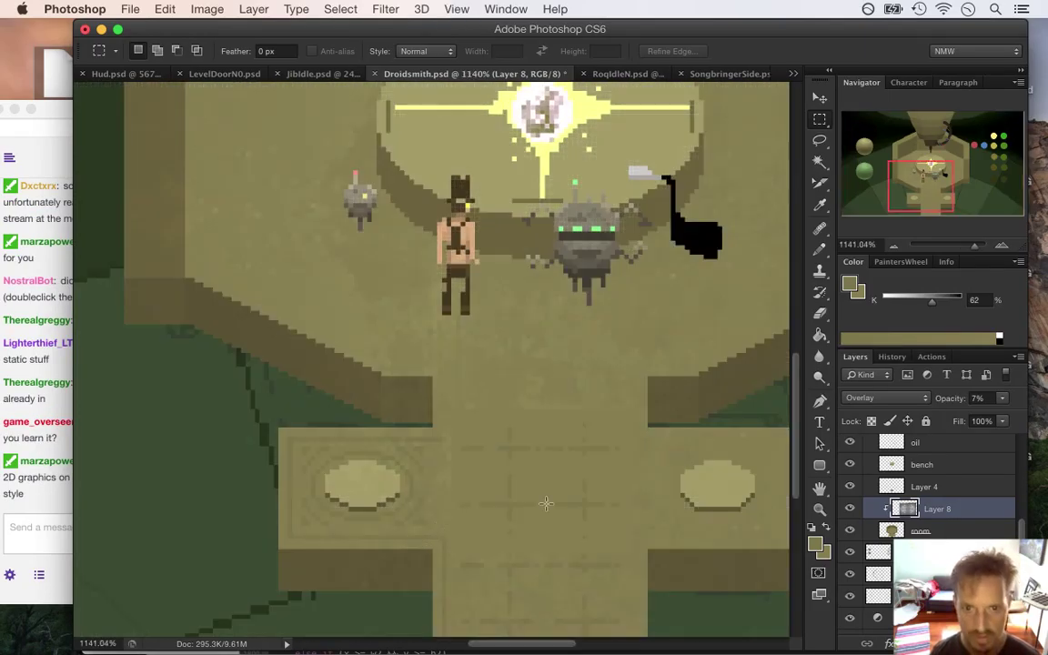
mouse_move(795, 435)
mouse_down()
mouse_move(795, 367)
mouse_move(806, 453)
mouse_up()
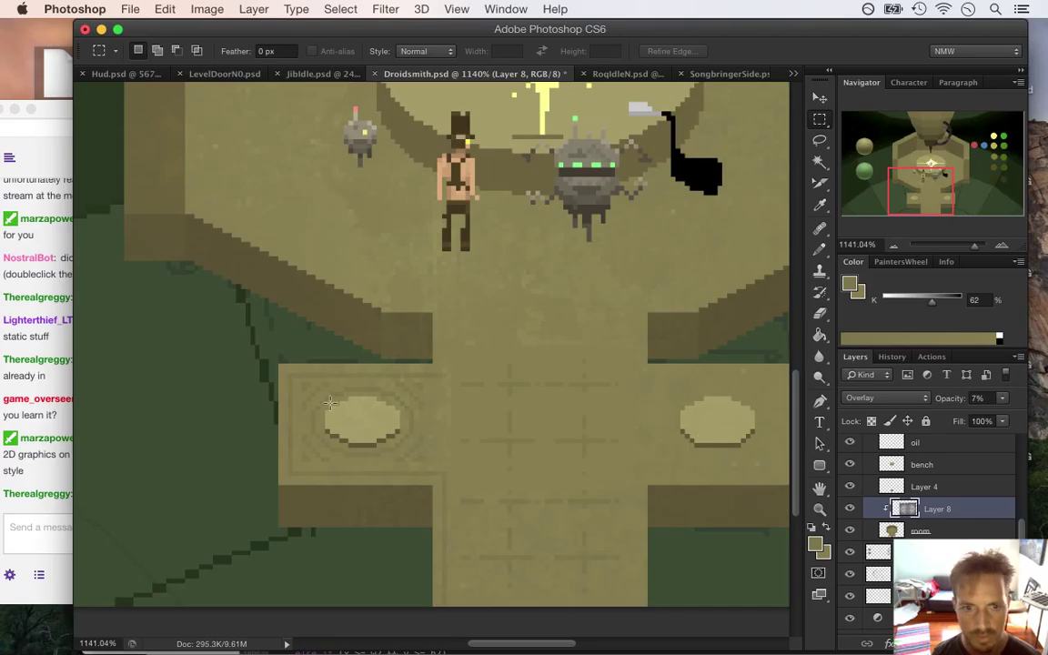
Step: Open the Twitch chat window and read back through the earlier viewer messages
click(39, 415)
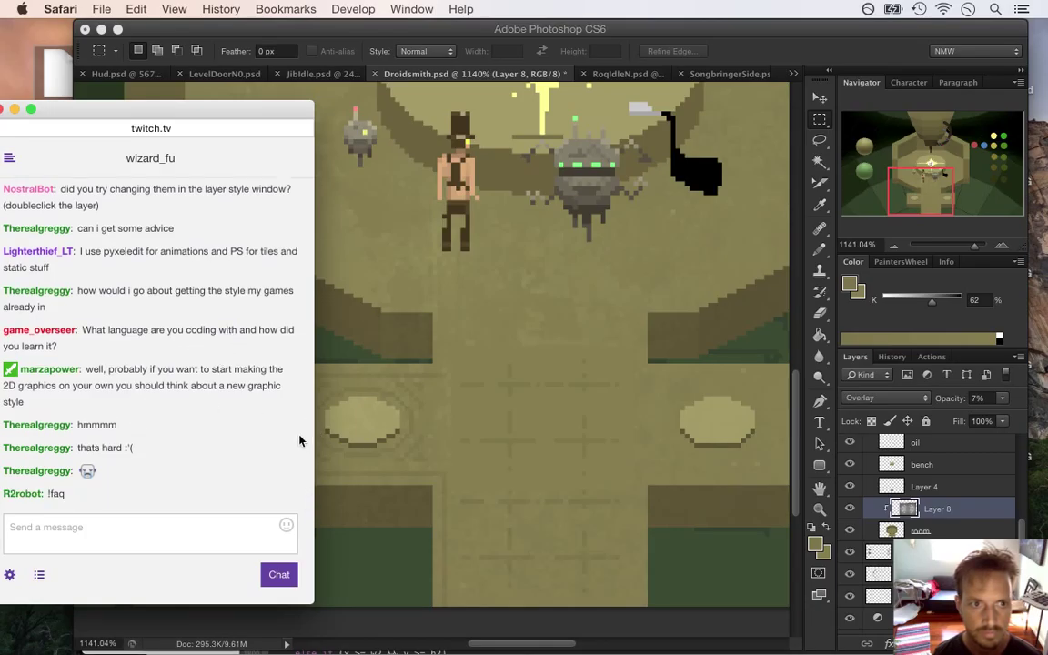
scroll(309, 499, up, 5)
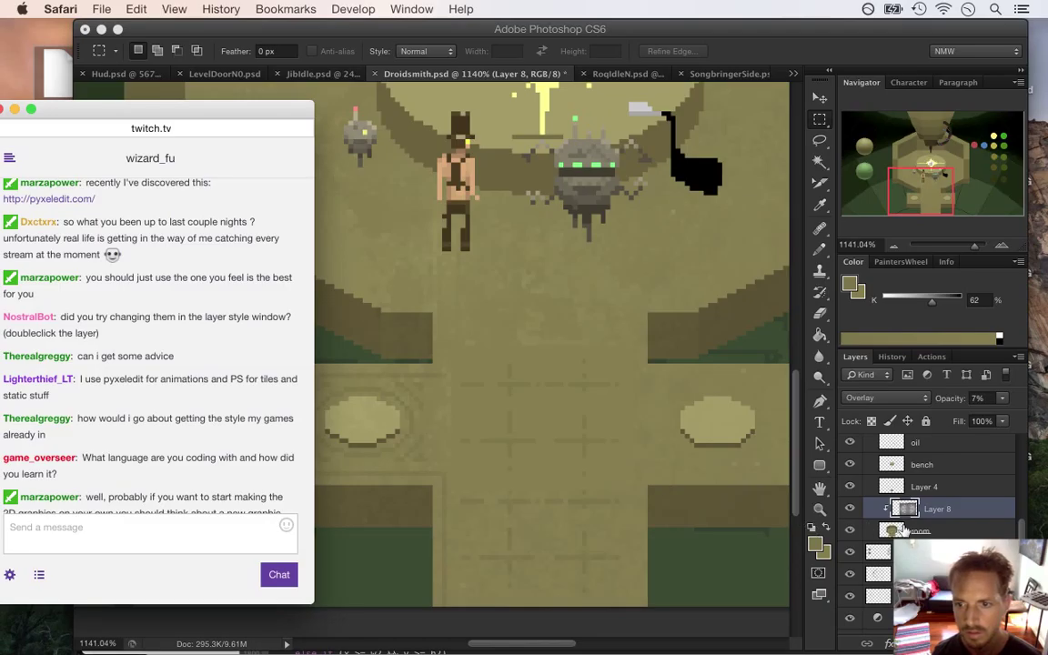
Step: Try to cycle through Layer 8's blend modes with the keyboard in its Layer Style settings, and close them without changes
click(907, 512)
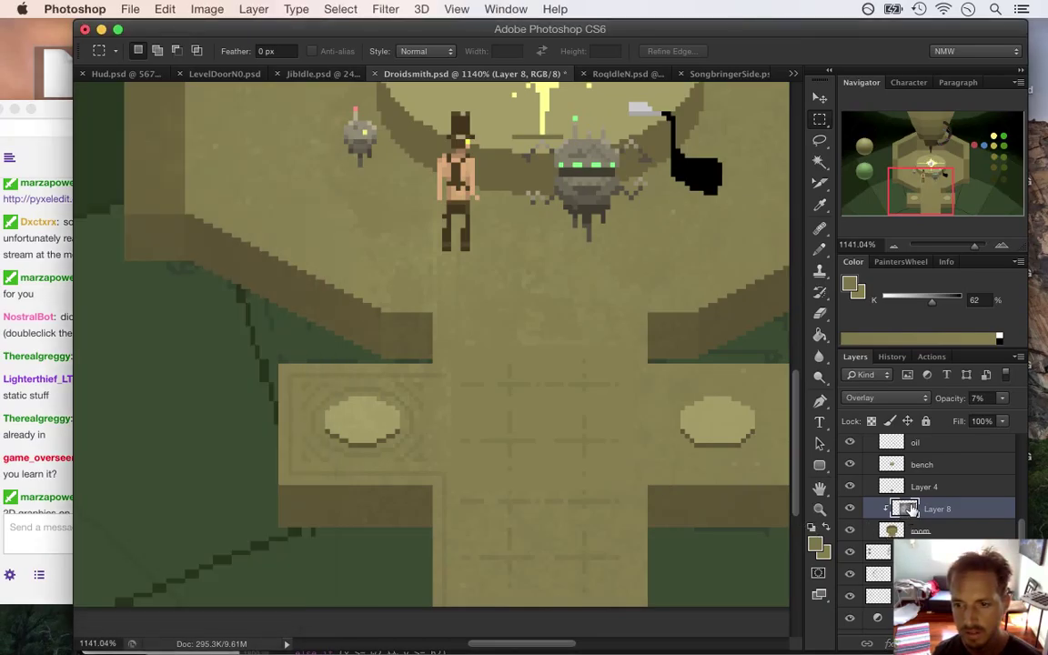
double_click(904, 509)
click(817, 275)
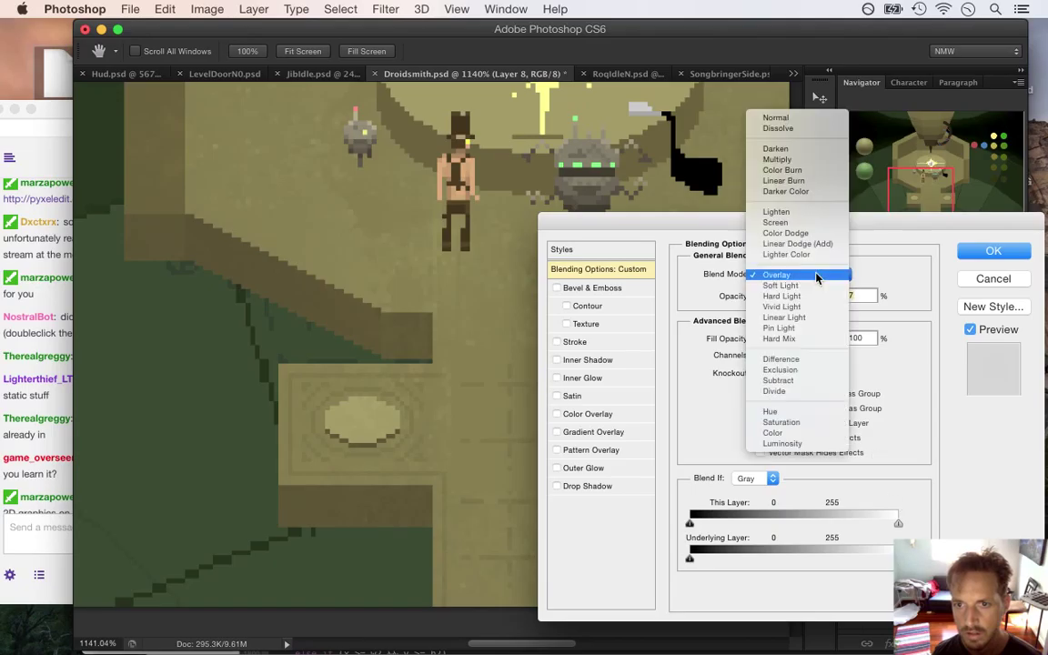
click(846, 353)
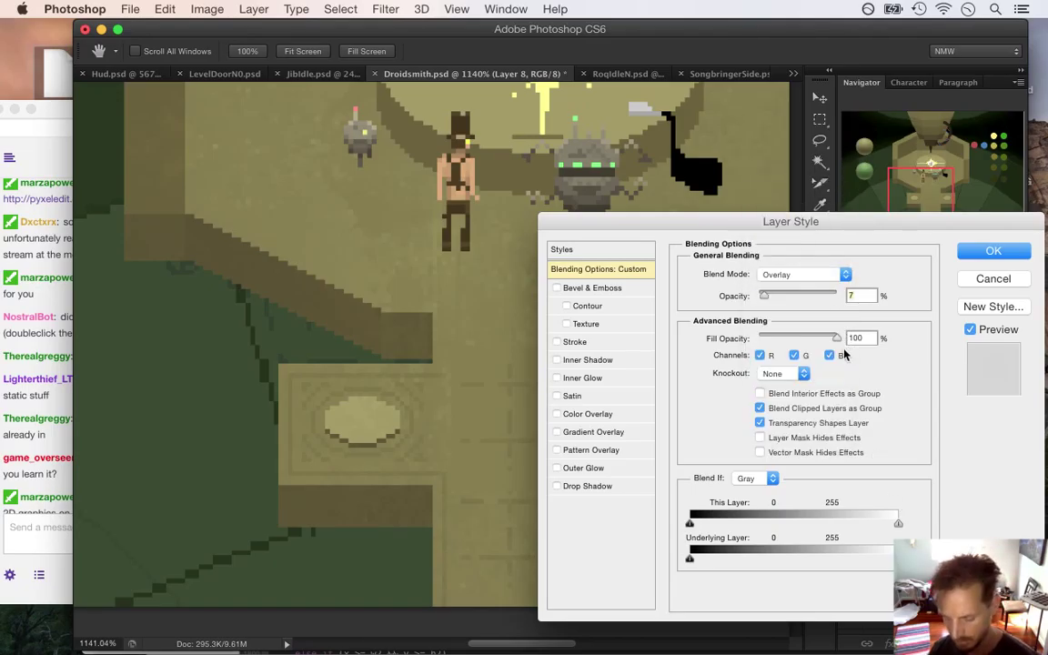
key(Up)
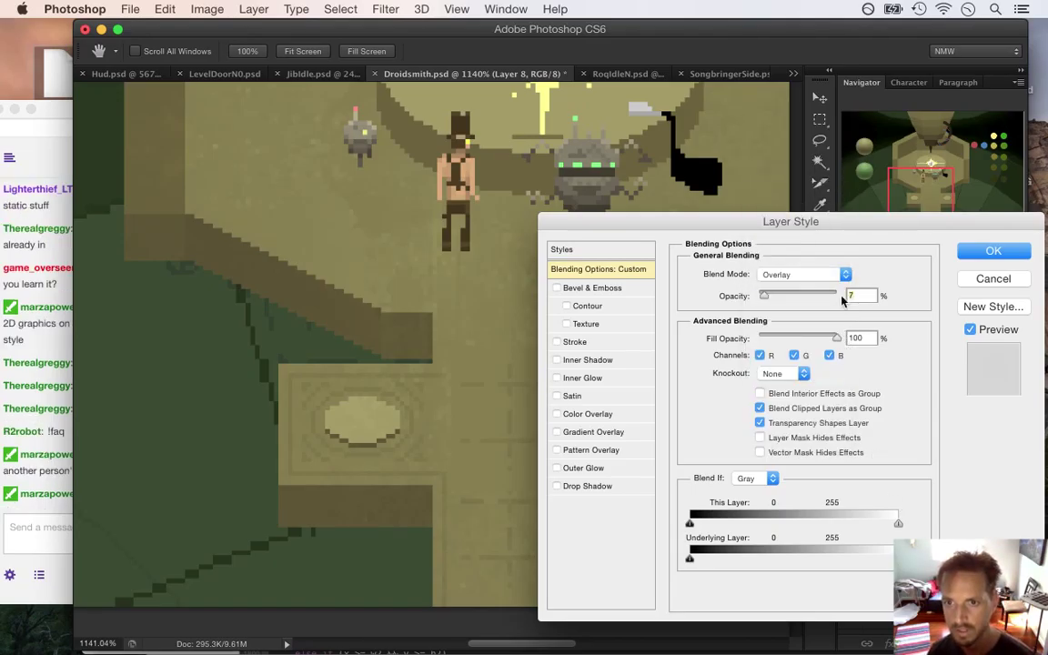
click(819, 274)
click(815, 274)
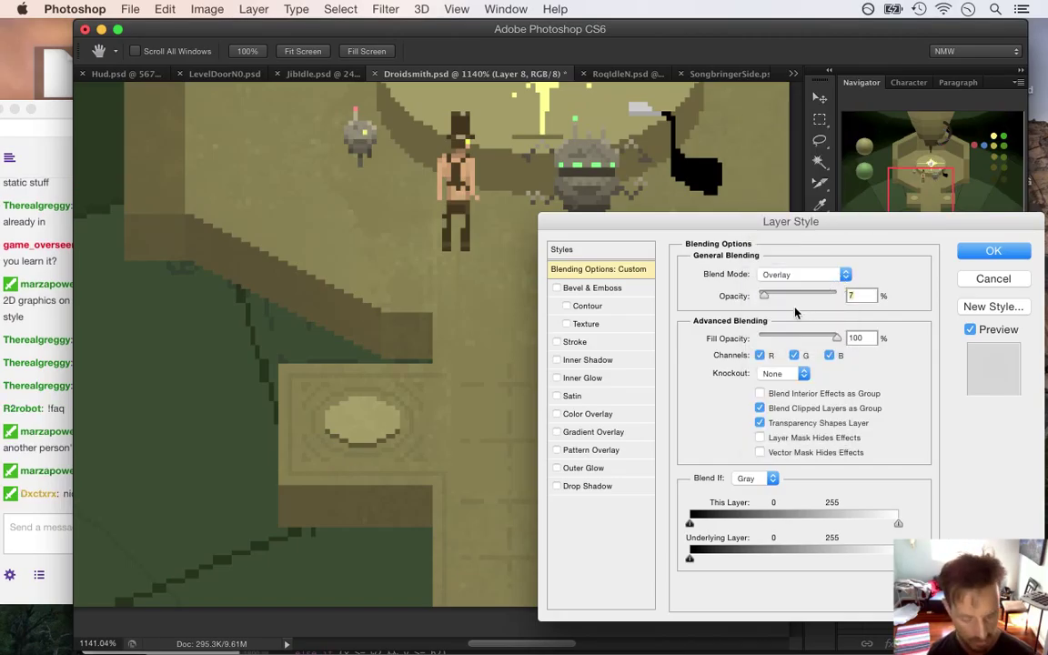
key(Tab)
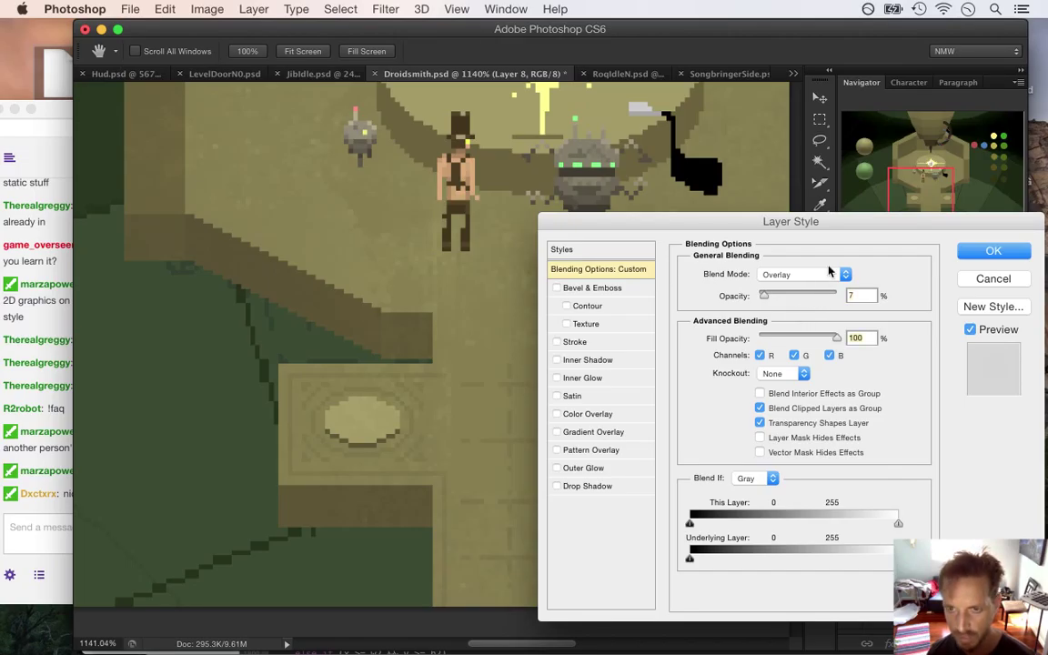
click(799, 273)
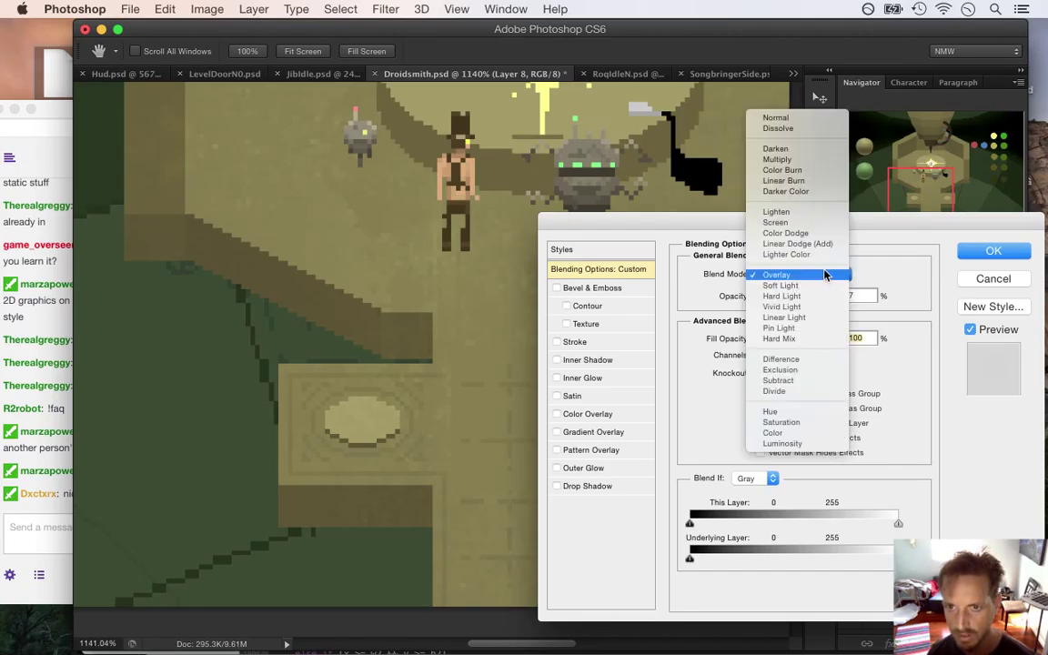
click(886, 258)
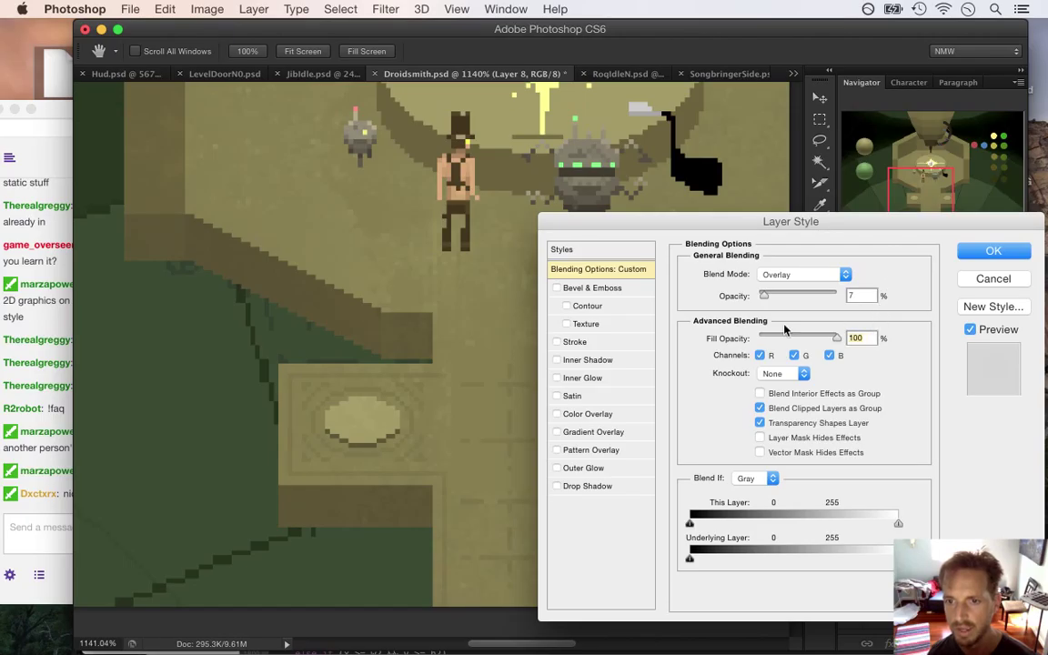
drag(880, 231, 770, 237)
click(877, 269)
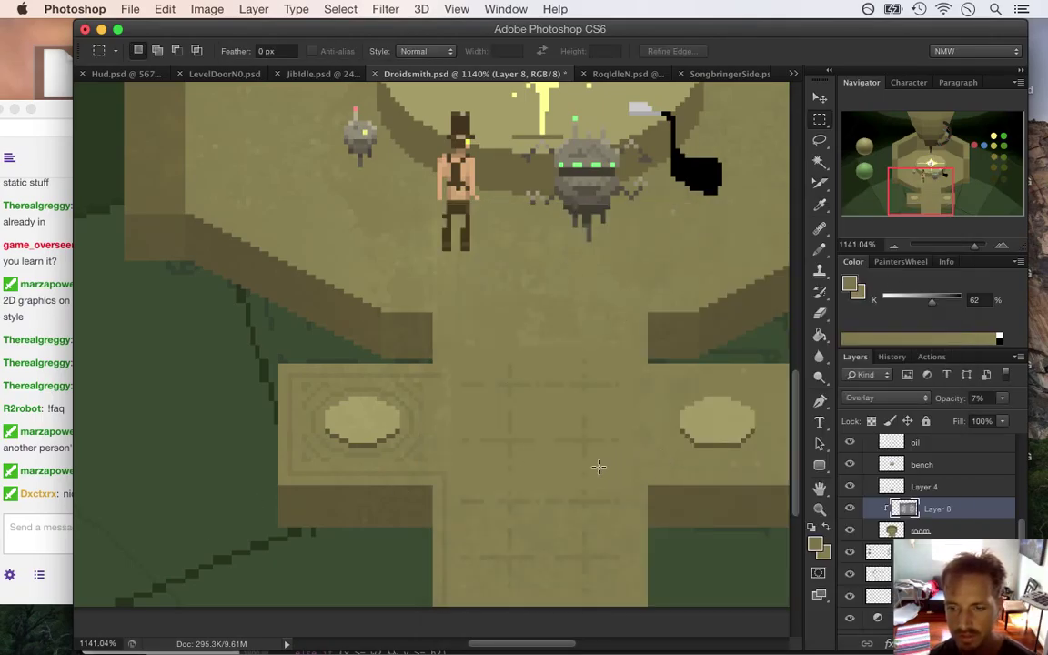
Step: Switch to the Twitch chat window and read the viewers' messages about programming language, art style and Mac accessibility configuration
click(16, 517)
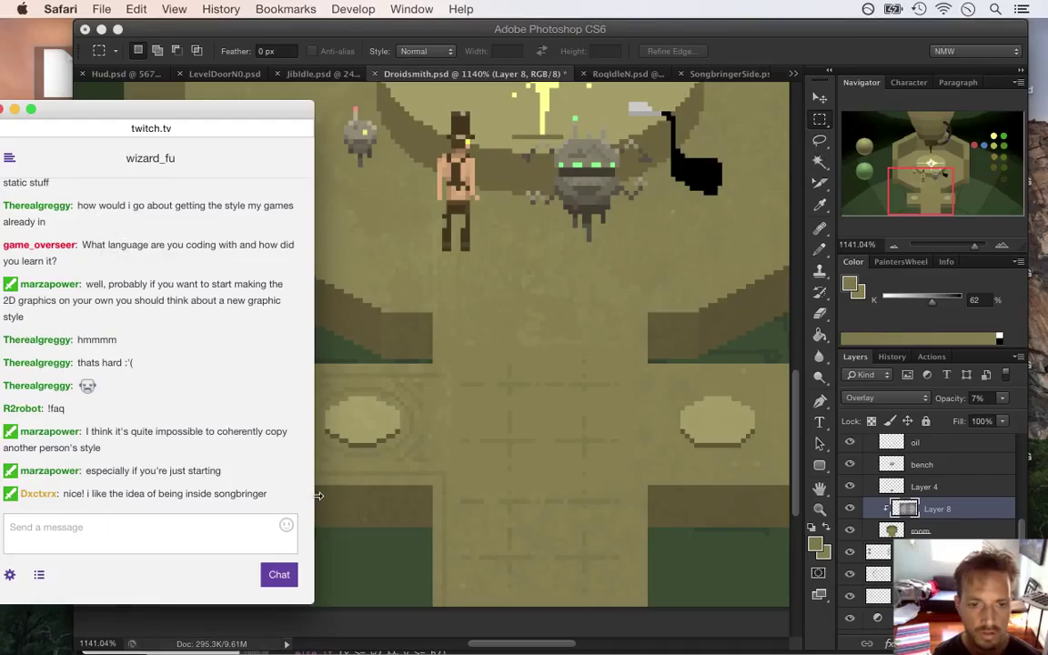
drag(309, 499, 308, 503)
click(100, 247)
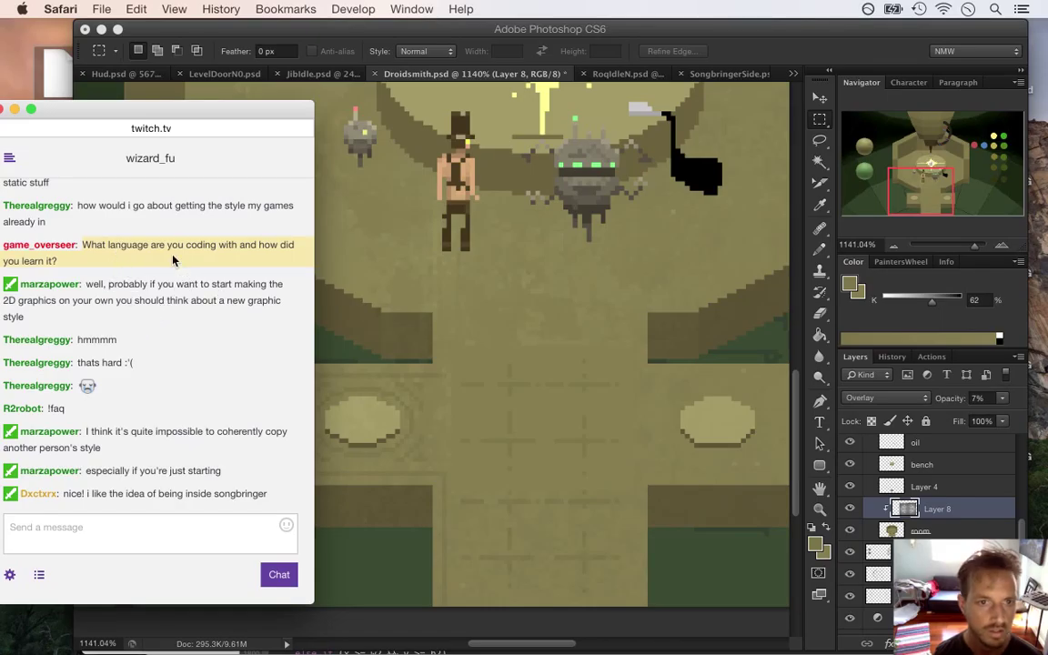
drag(142, 244, 198, 259)
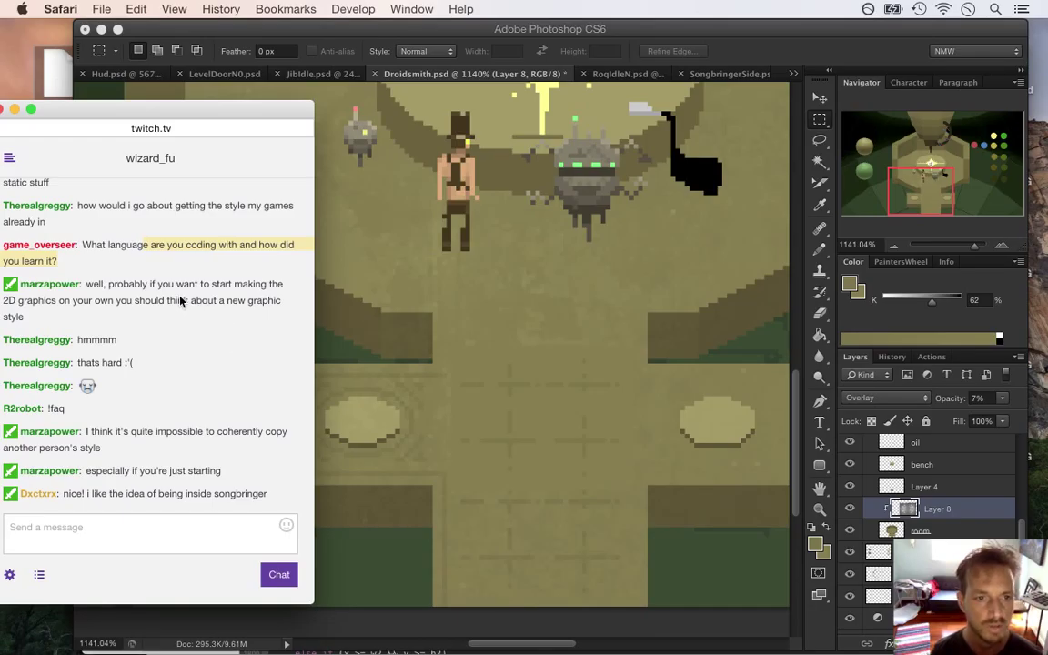
click(115, 248)
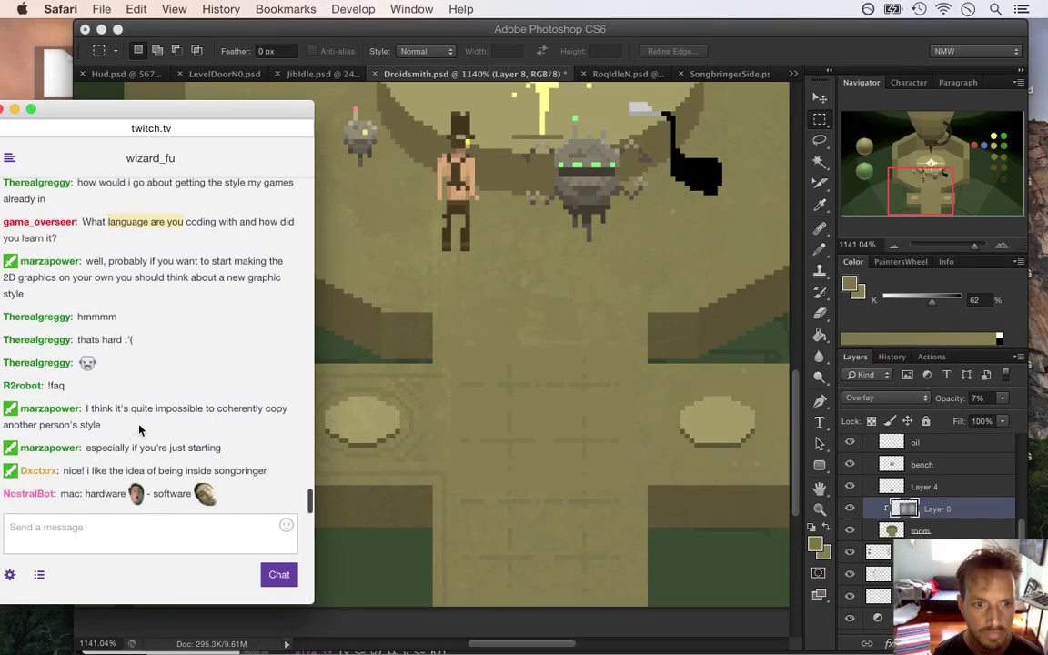
drag(91, 409, 185, 419)
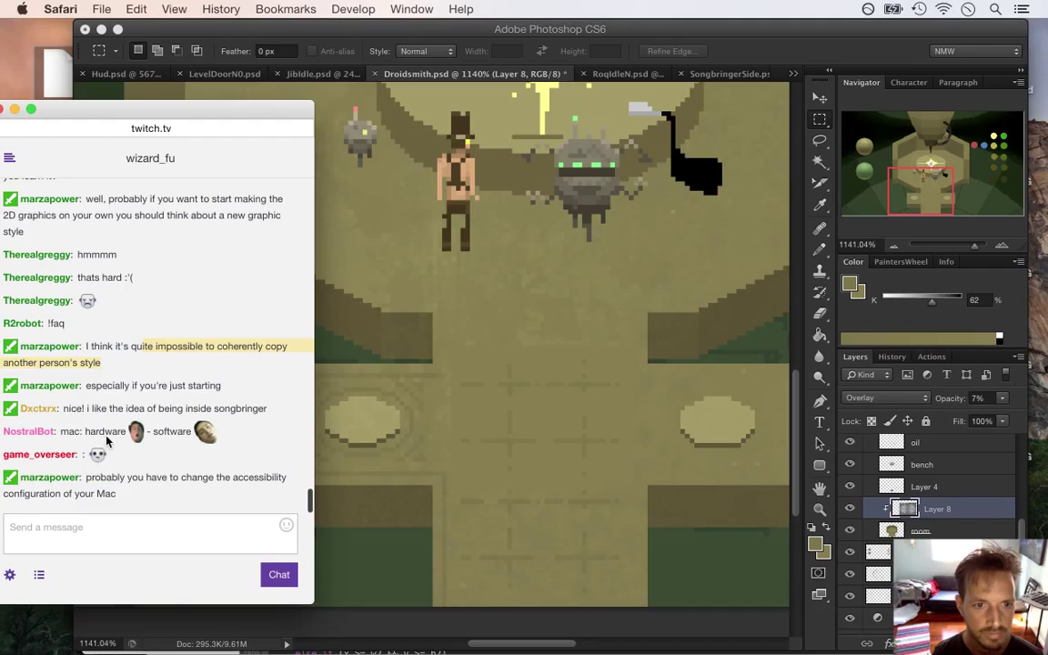
drag(84, 435, 166, 442)
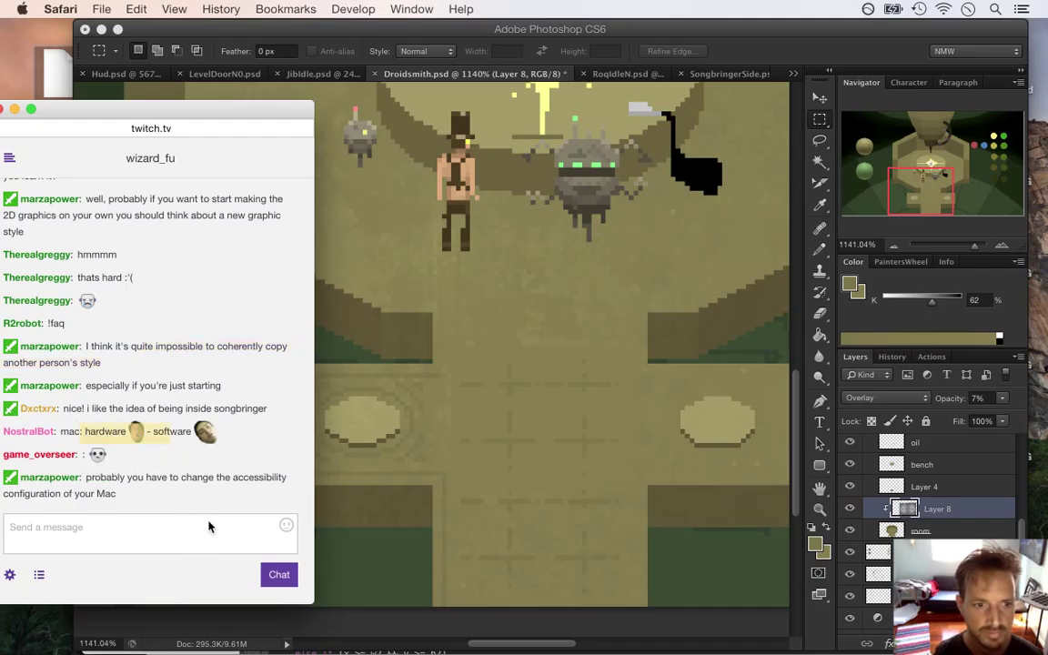
click(104, 483)
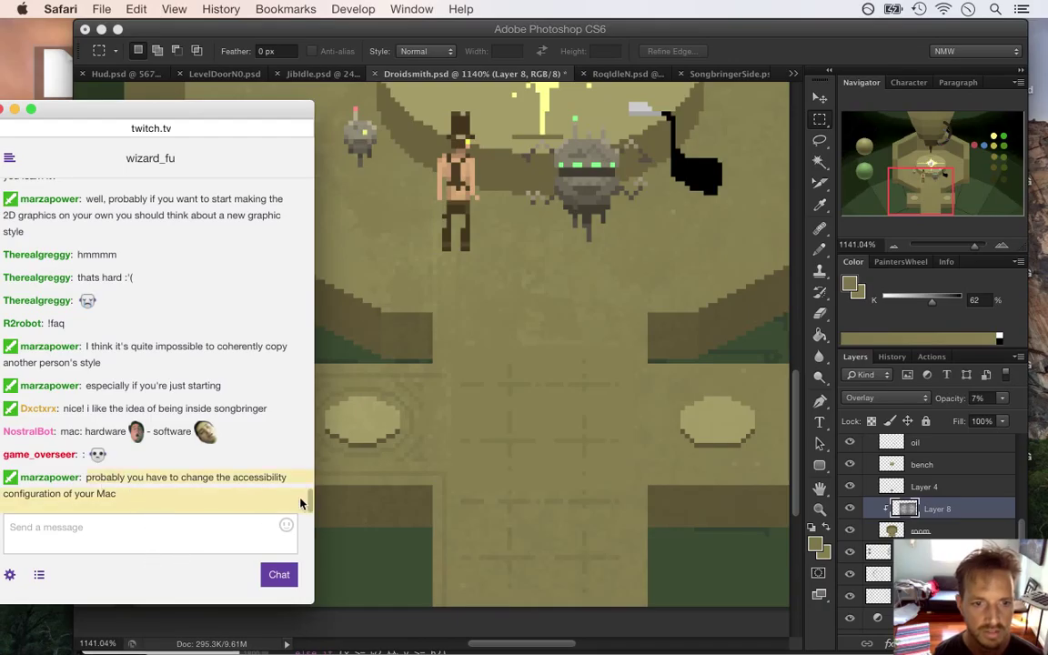
Step: Open System Preferences and bring up the keyboard section of the Accessibility settings
click(22, 8)
click(46, 54)
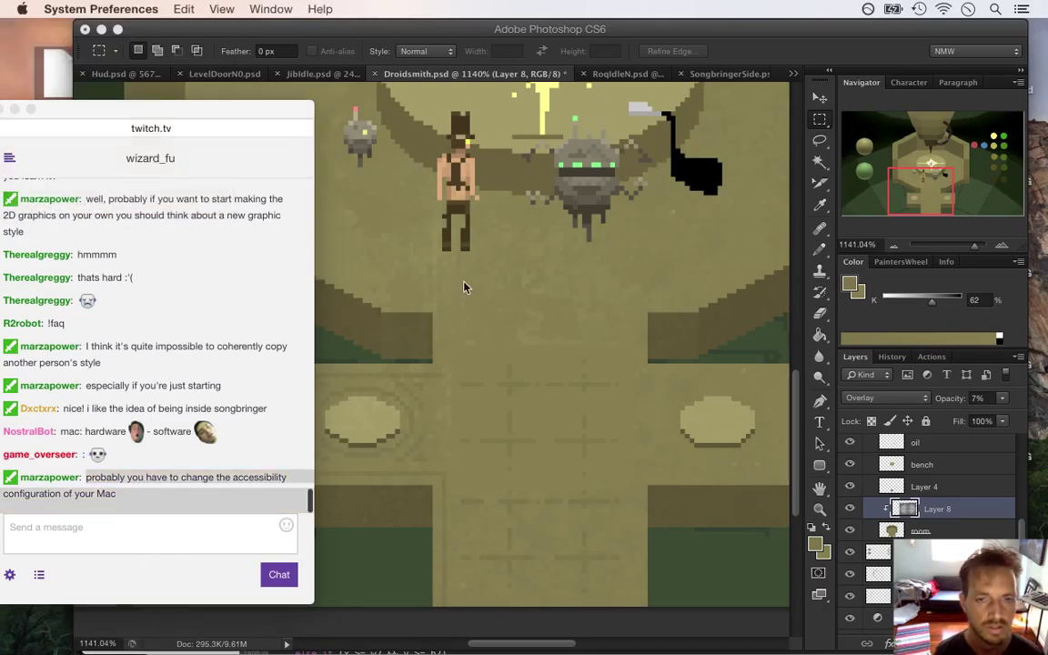
drag(346, 179, 651, 118)
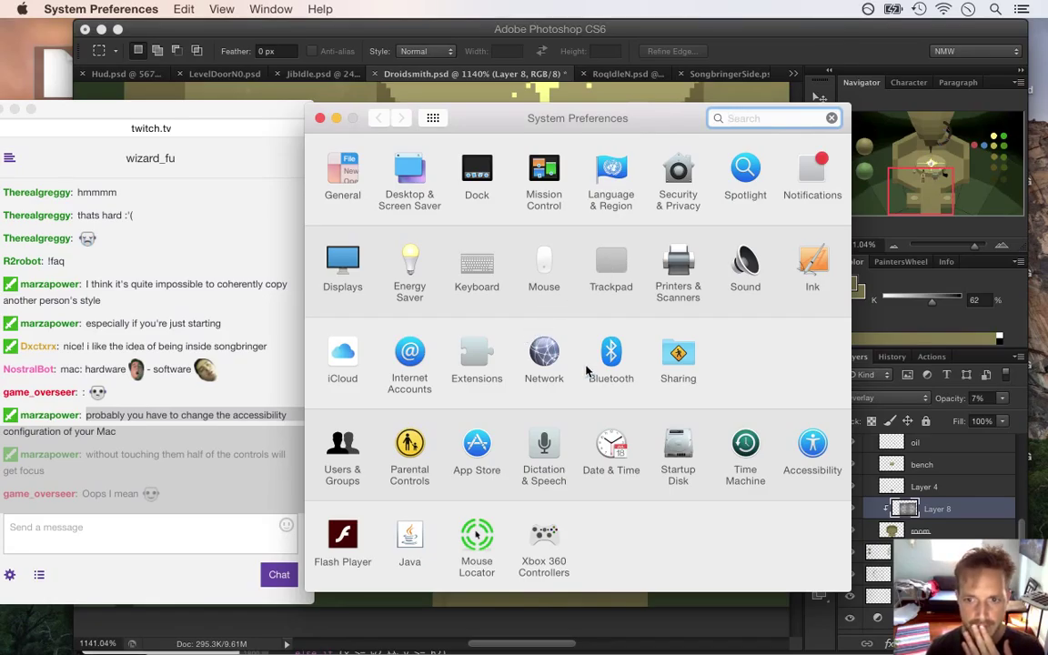
click(811, 444)
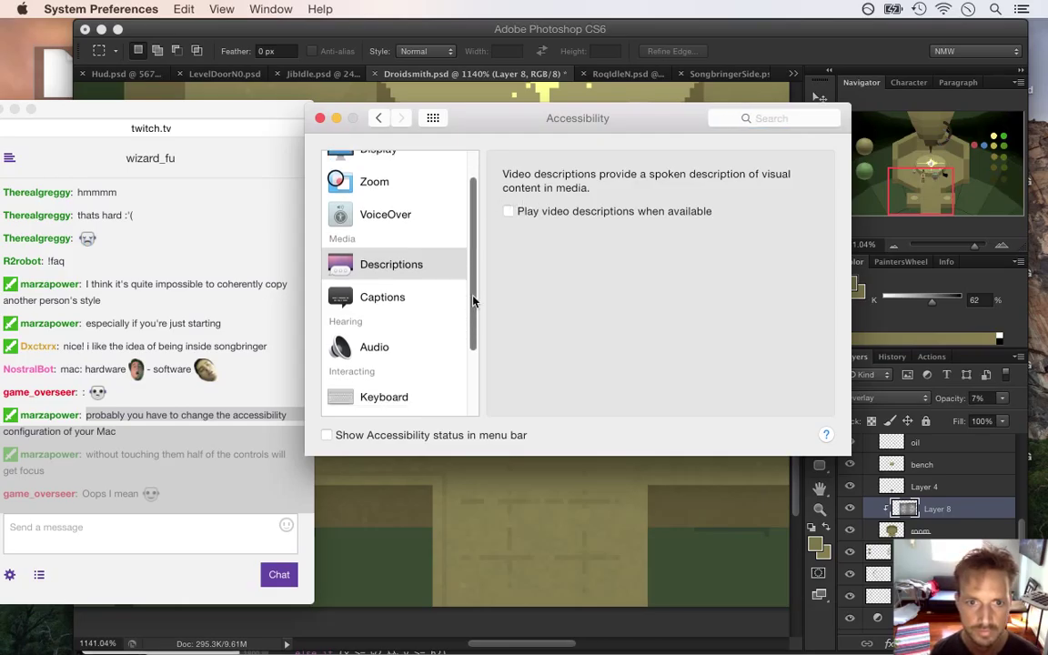
scroll(473, 301, down, 3)
click(437, 326)
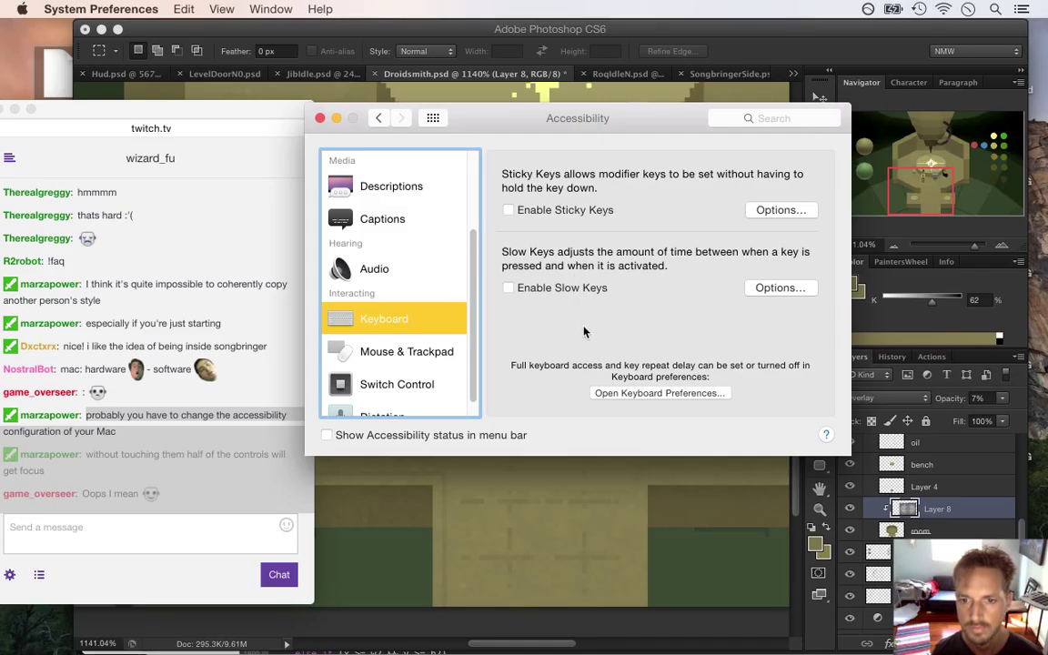
Step: Set Full Keyboard Access to All controls in the shortcut settings of the Keyboard preferences
click(636, 393)
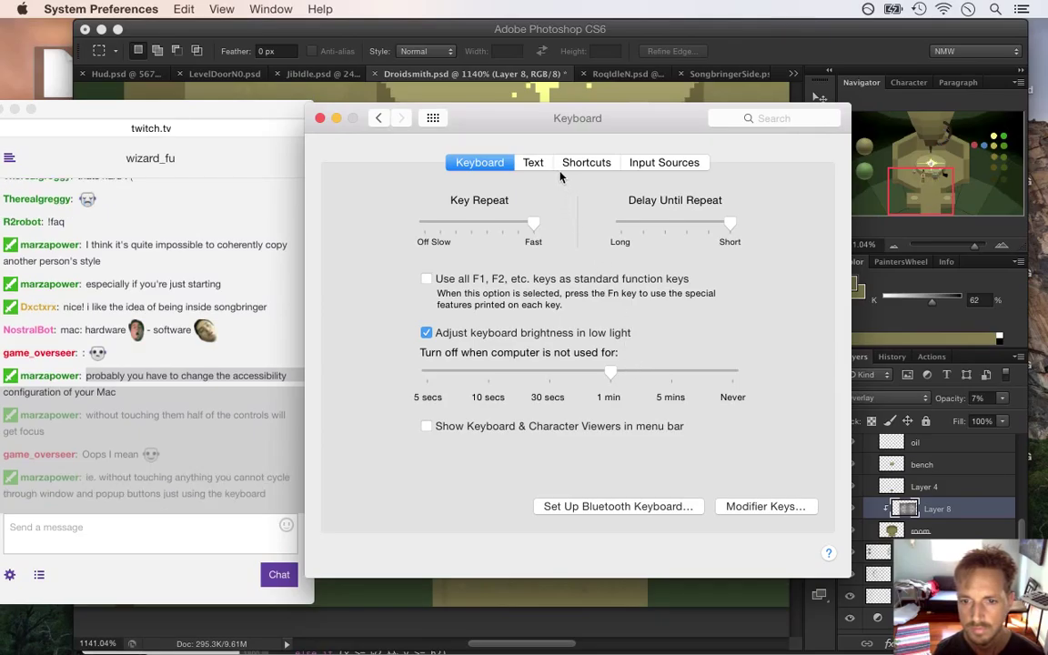
click(533, 162)
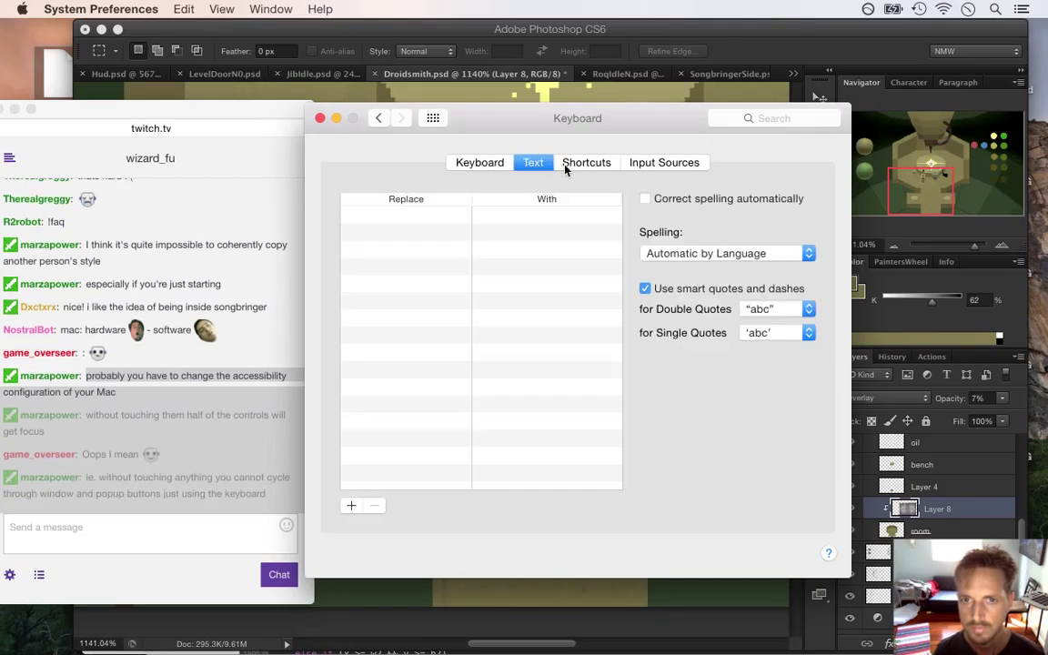
click(585, 164)
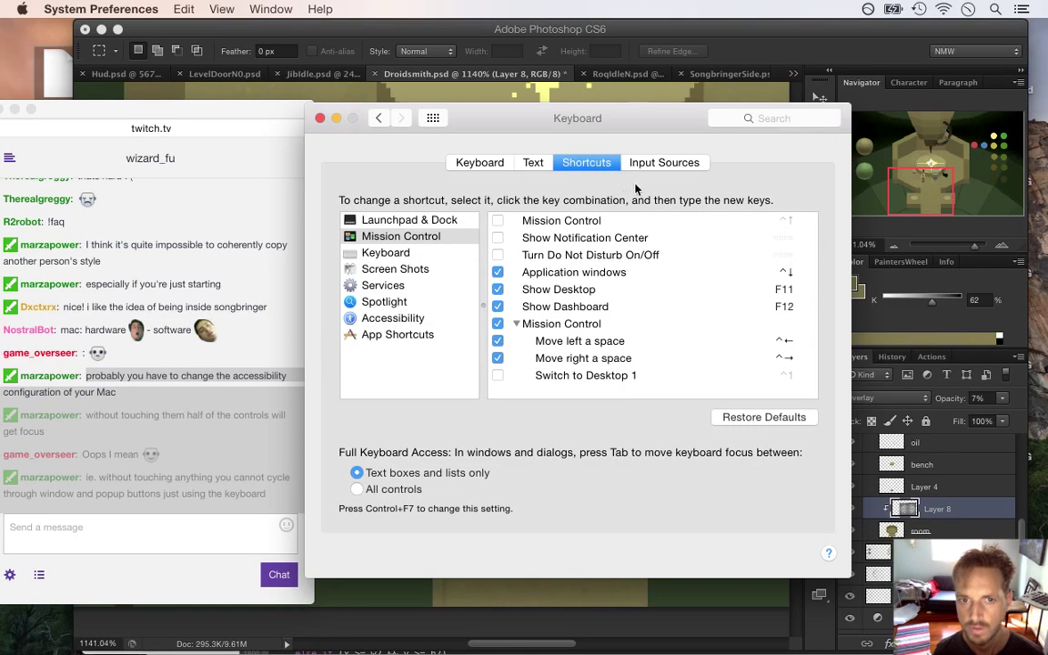
click(389, 253)
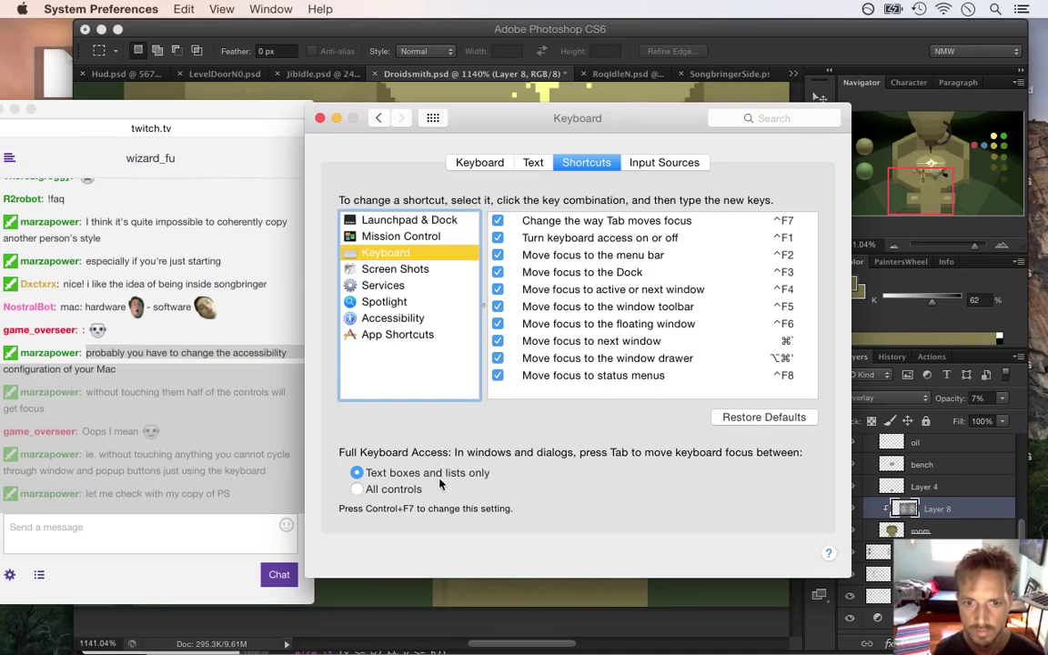
click(379, 491)
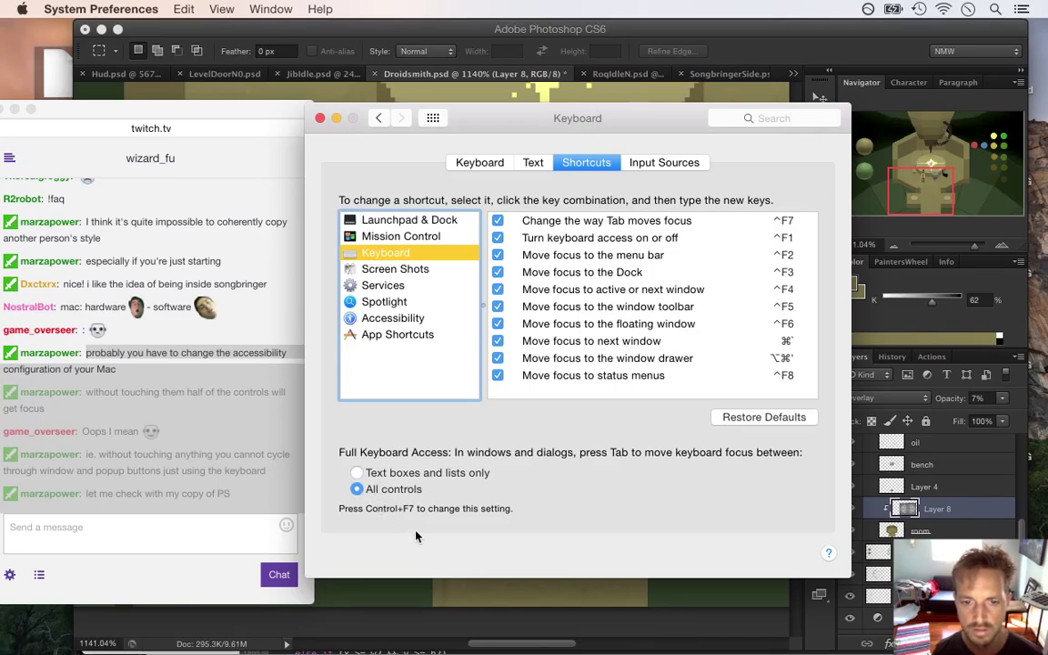
Step: Read the viewer's chat messages about controls getting focus and cycling through popup buttons with the keyboard
click(218, 421)
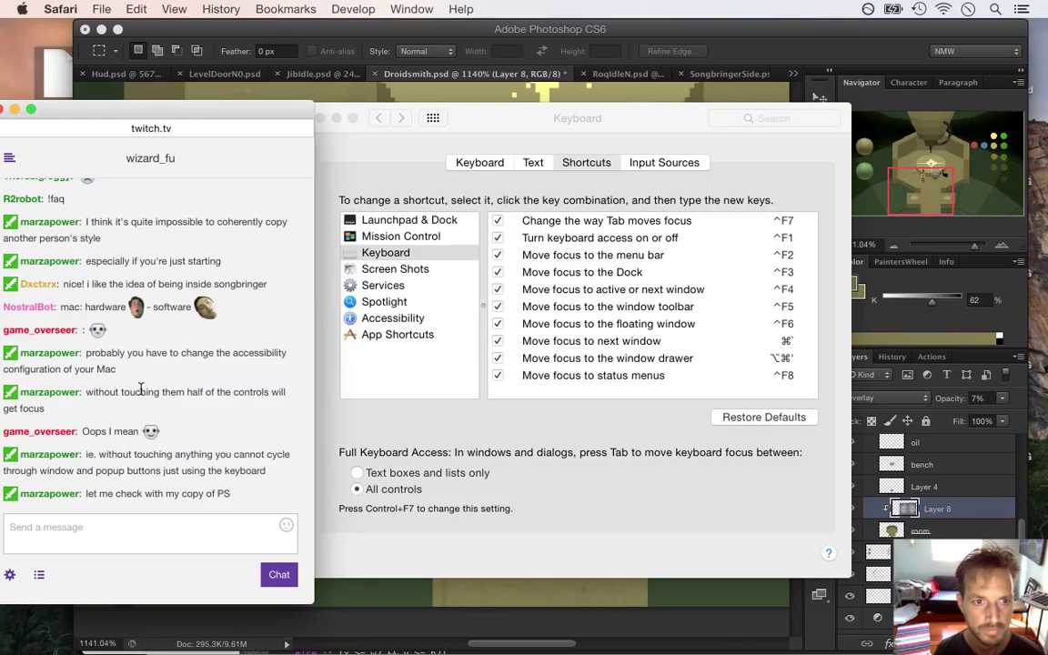
drag(139, 399, 208, 452)
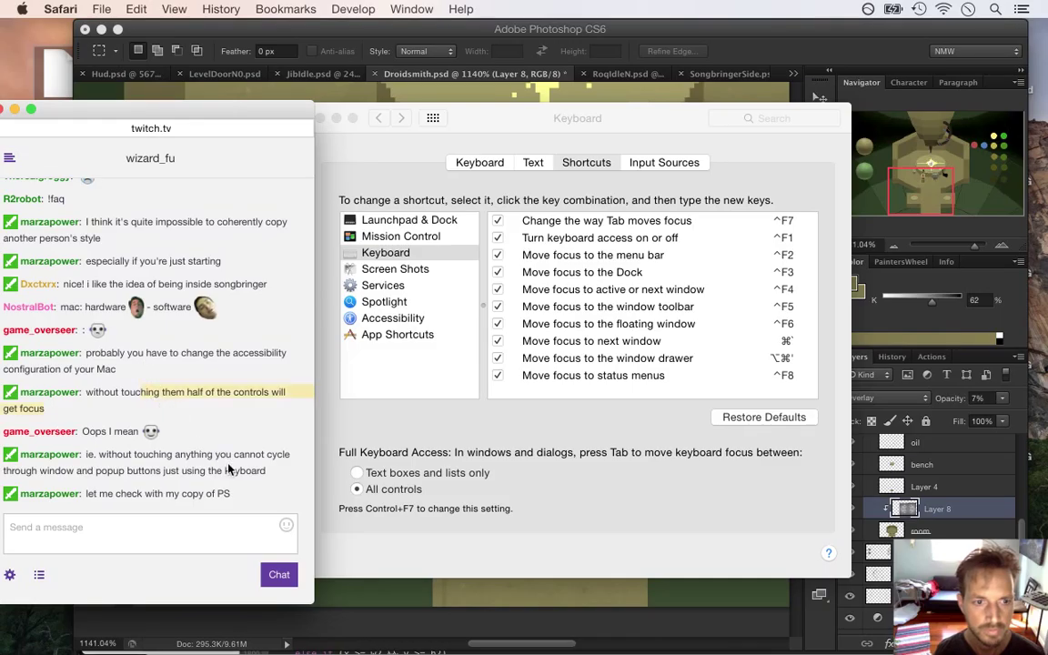
drag(5, 409, 266, 426)
Step: Switch to Photoshop and try Lighter Color as Layer 8's blend mode in its Layer Style settings
click(888, 45)
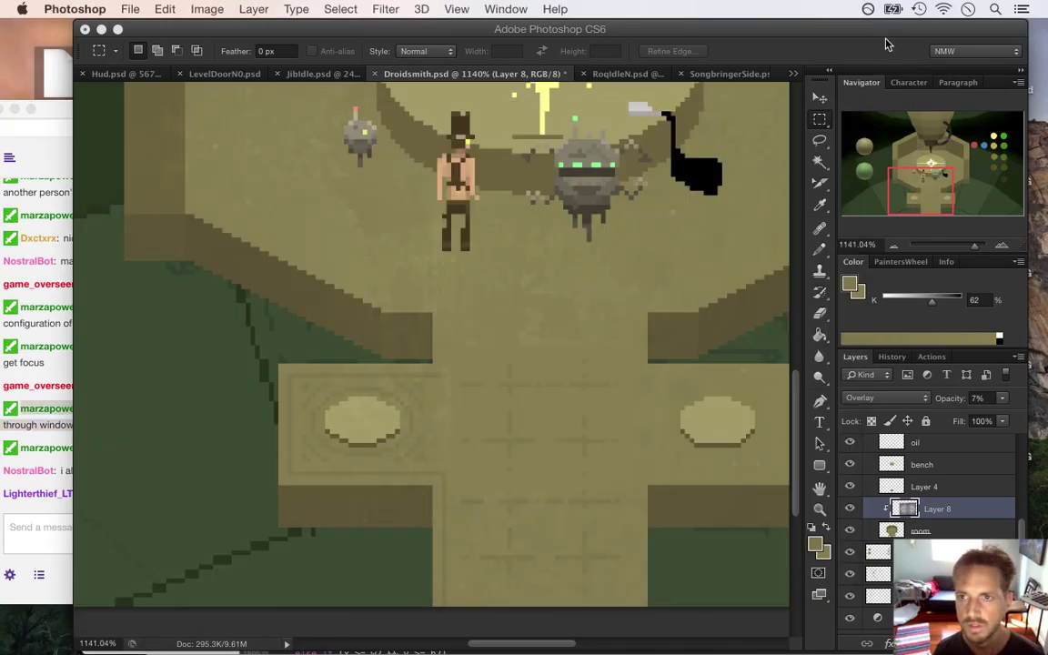
click(910, 528)
click(908, 513)
click(888, 398)
click(892, 397)
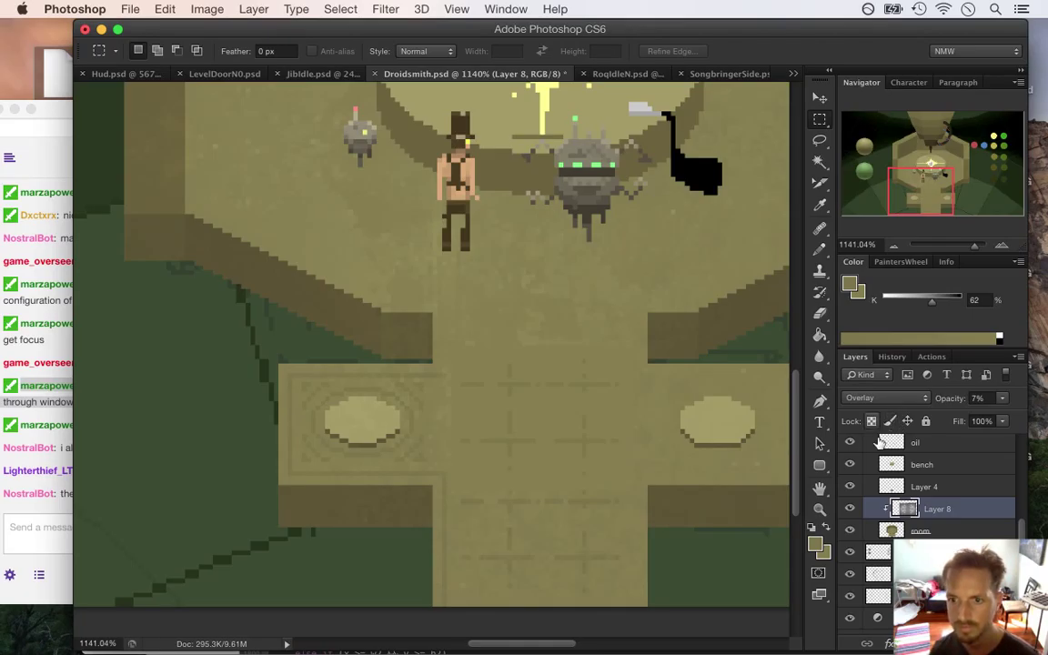
double_click(905, 508)
click(719, 266)
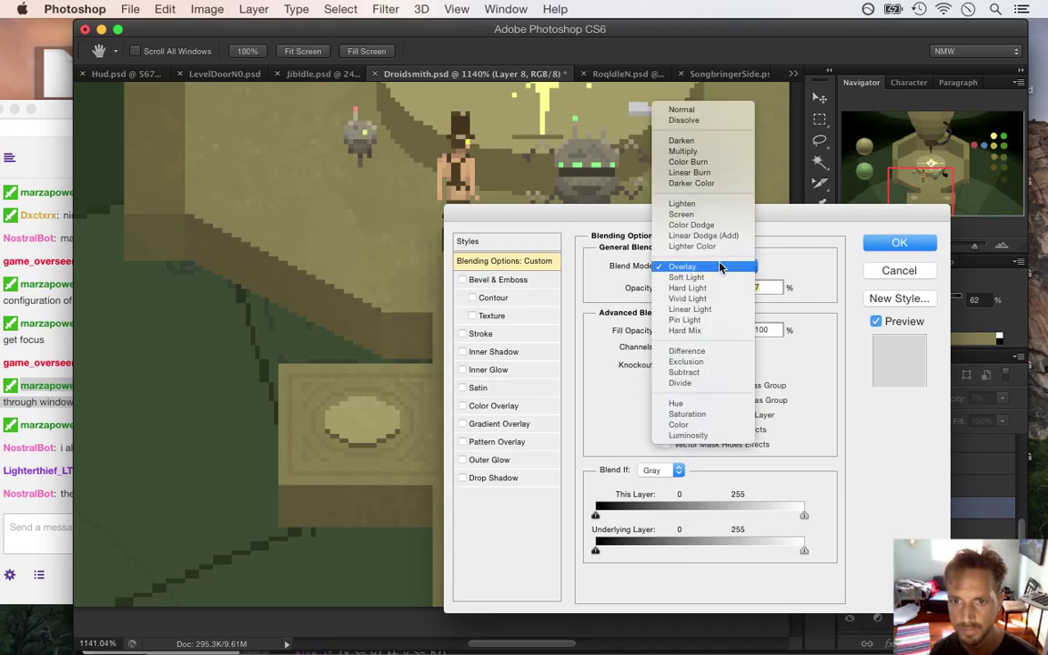
click(726, 246)
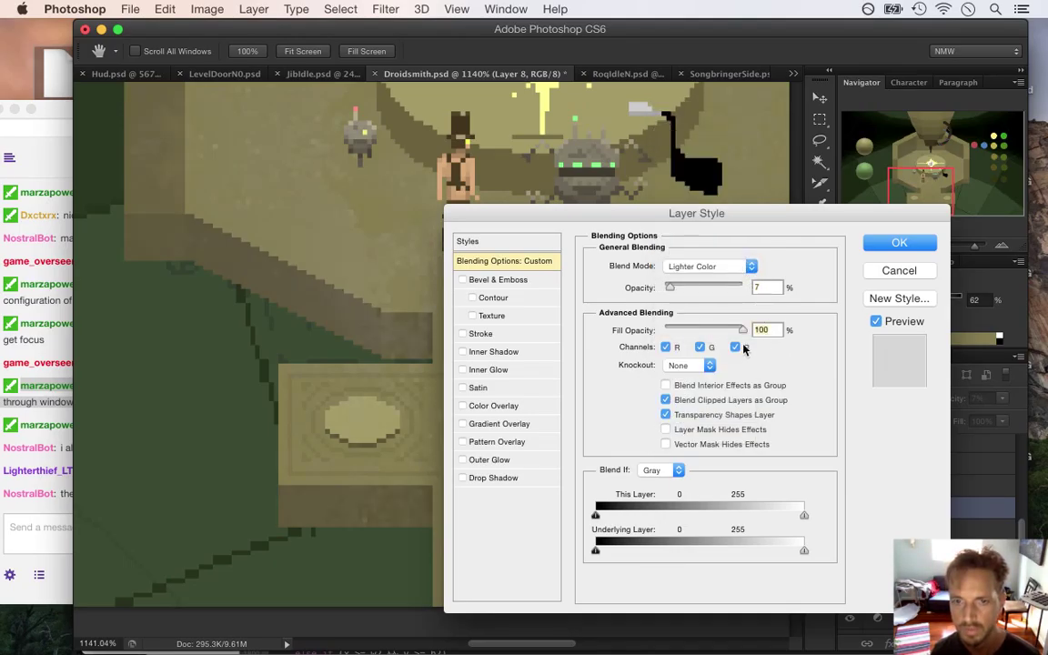
Step: Switch to System Preferences and go back to the Accessibility keyboard settings
key(super+Tab)
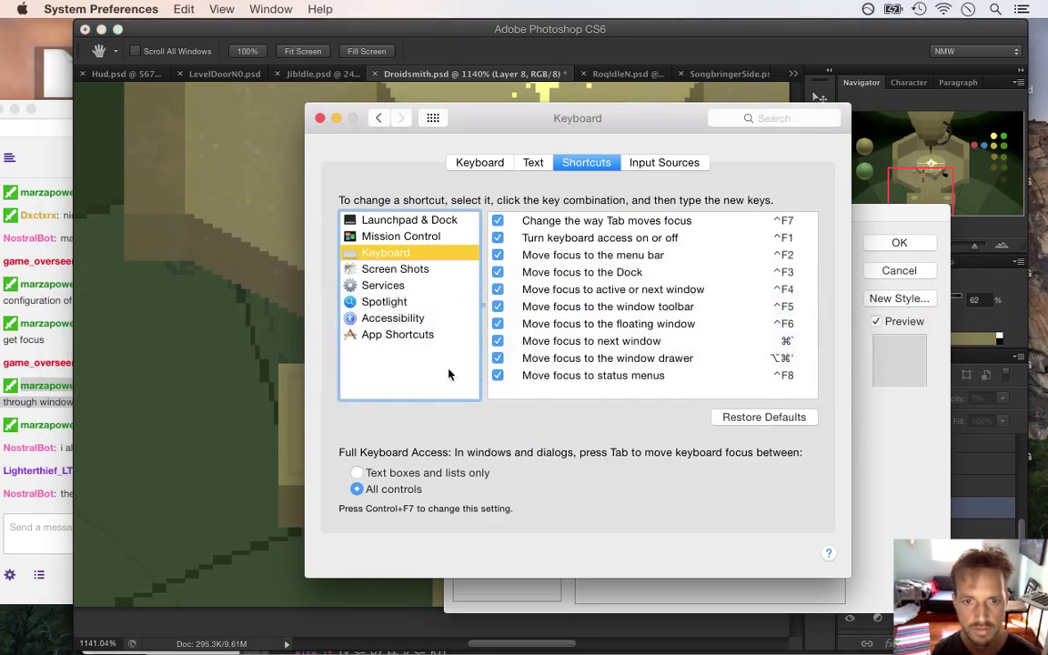
click(379, 119)
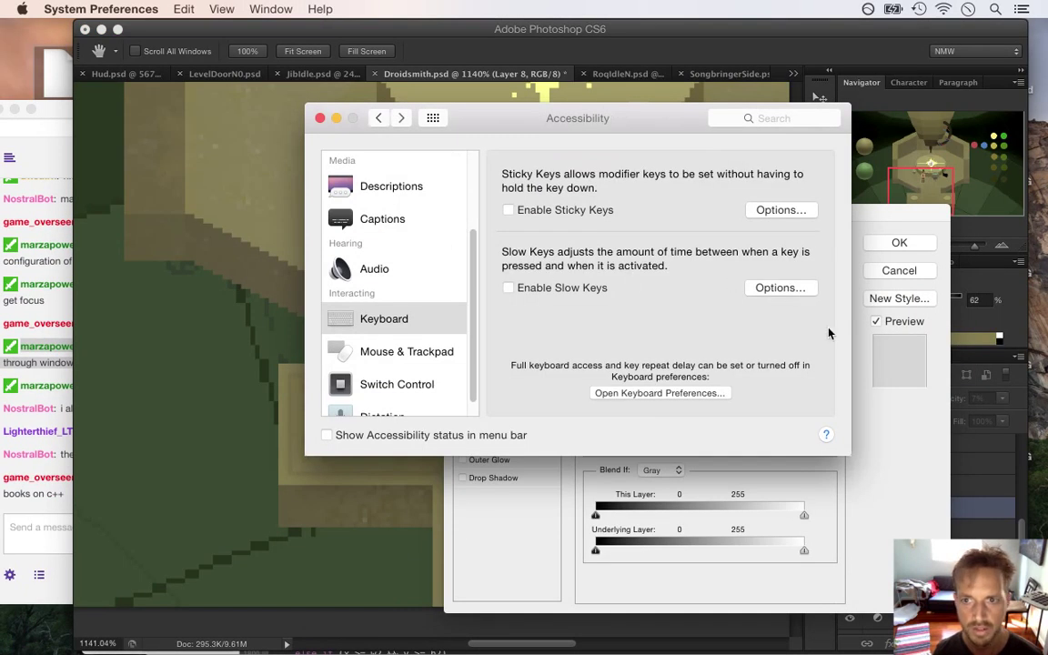
Step: Switch to Photoshop and try Linear Dodge (Add) as Layer 8's blend mode in its Layer Style settings
click(893, 438)
click(728, 266)
click(732, 258)
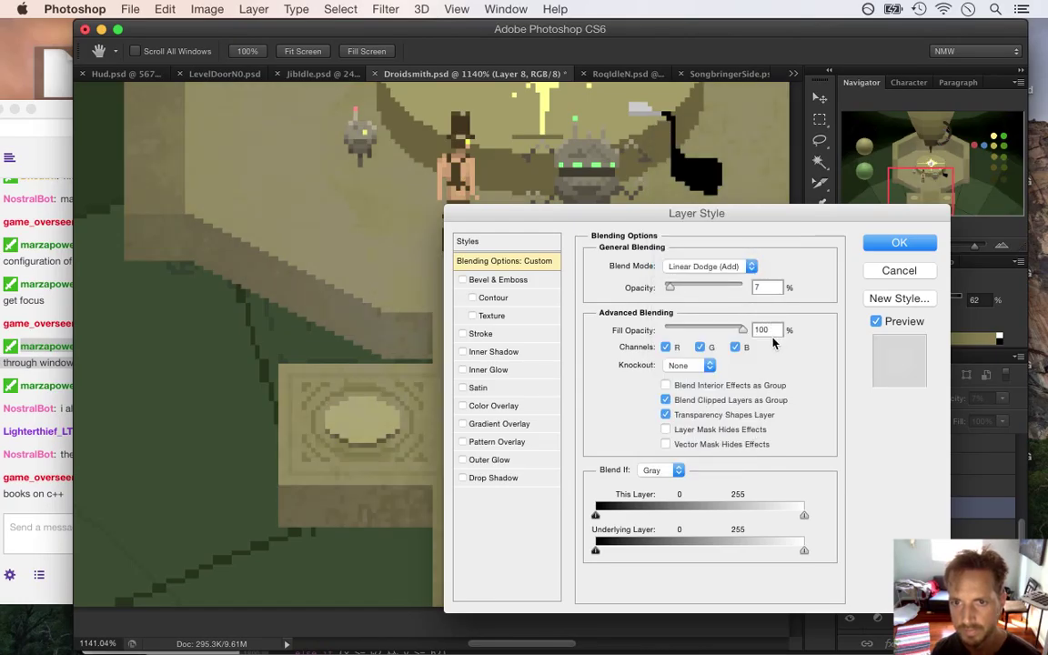
Step: Switch to System Preferences, open the Keyboard preferences and set Full Keyboard Access to Text boxes and lists only
key(super+Tab)
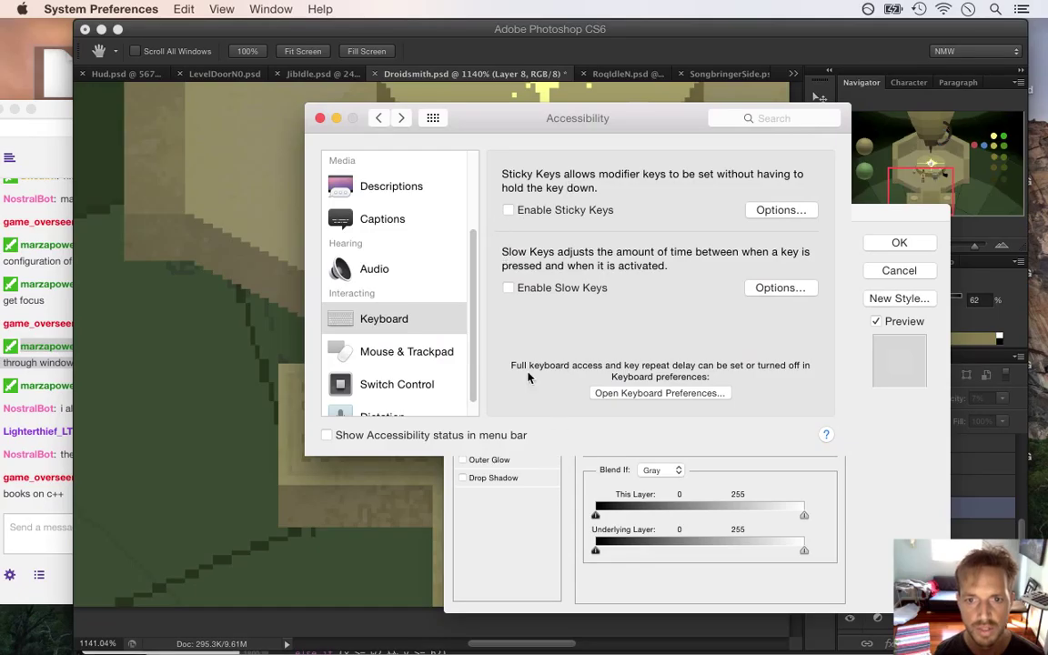
key(Tab)
key(Tab)
key(space)
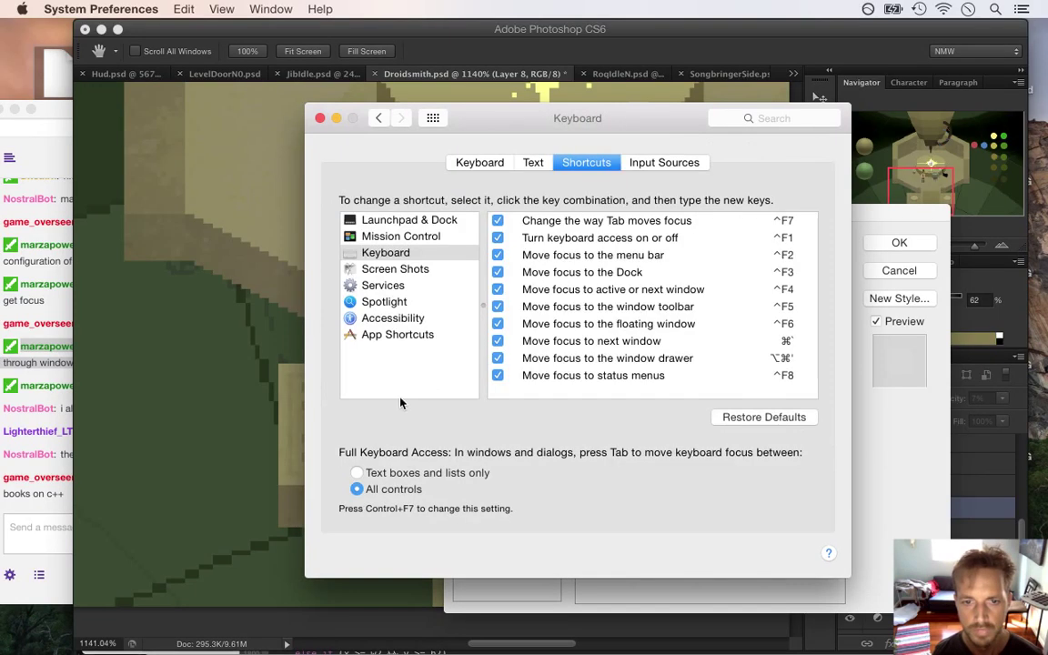
click(357, 472)
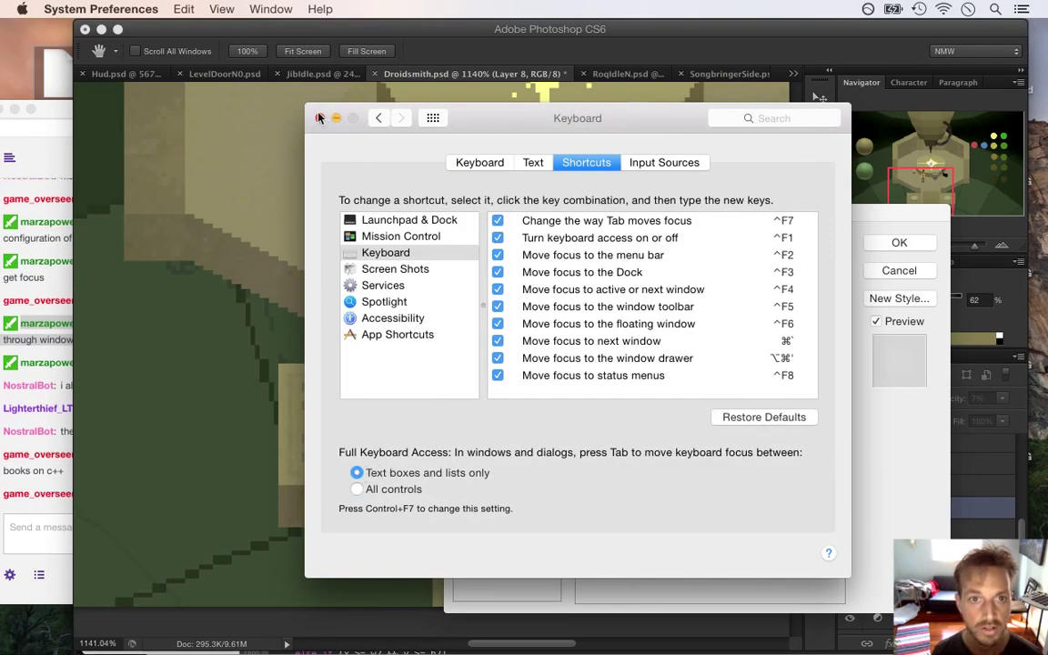
Step: Switch to Photoshop, set Layer 8's blend mode to Overlay and apply the Layer Style settings
key(super+Tab)
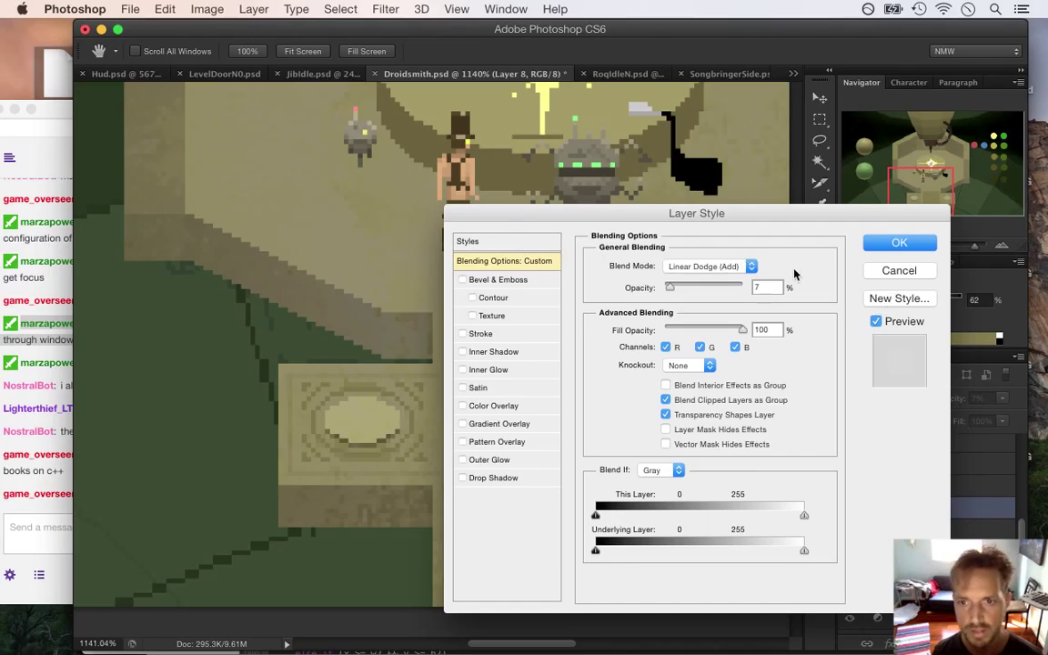
click(709, 268)
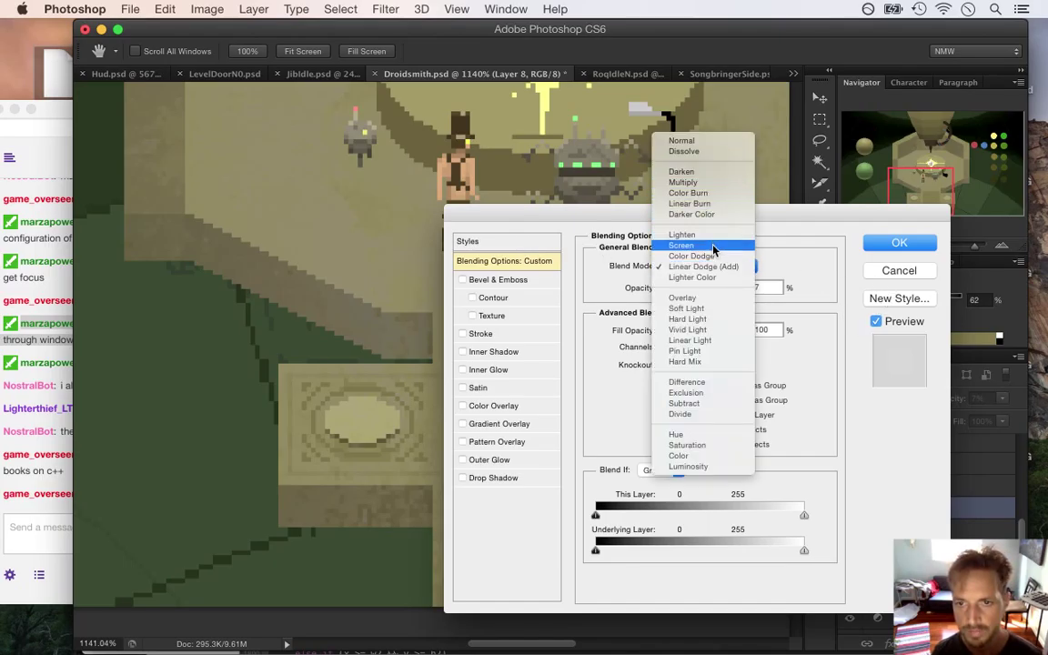
click(712, 297)
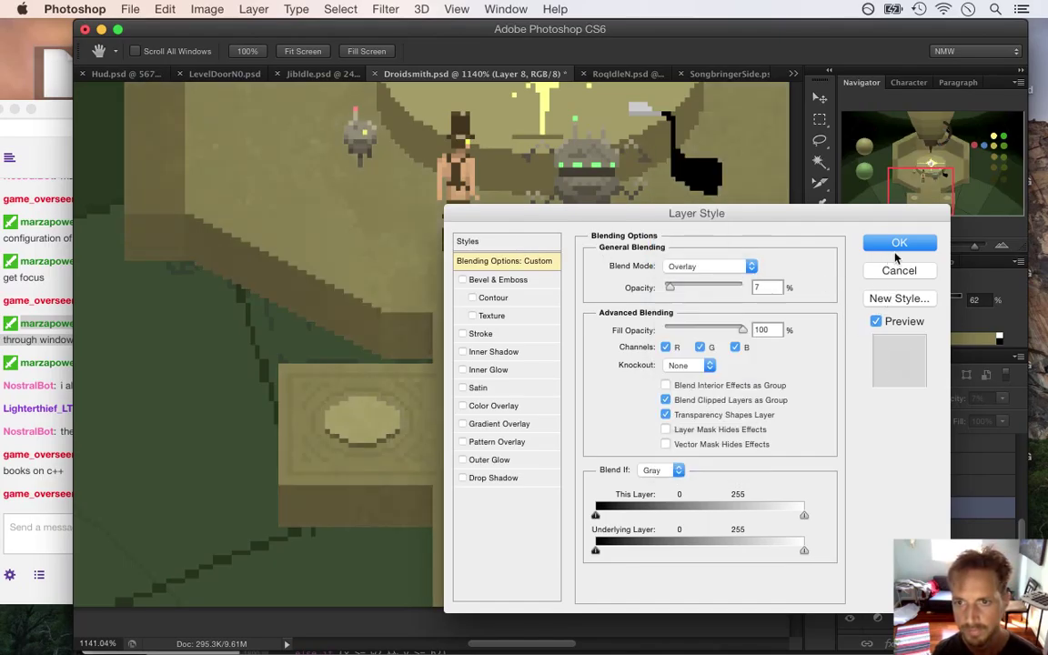
click(896, 242)
Step: Read the viewers' chat messages about trying out blending modes and getting books on C++
click(39, 343)
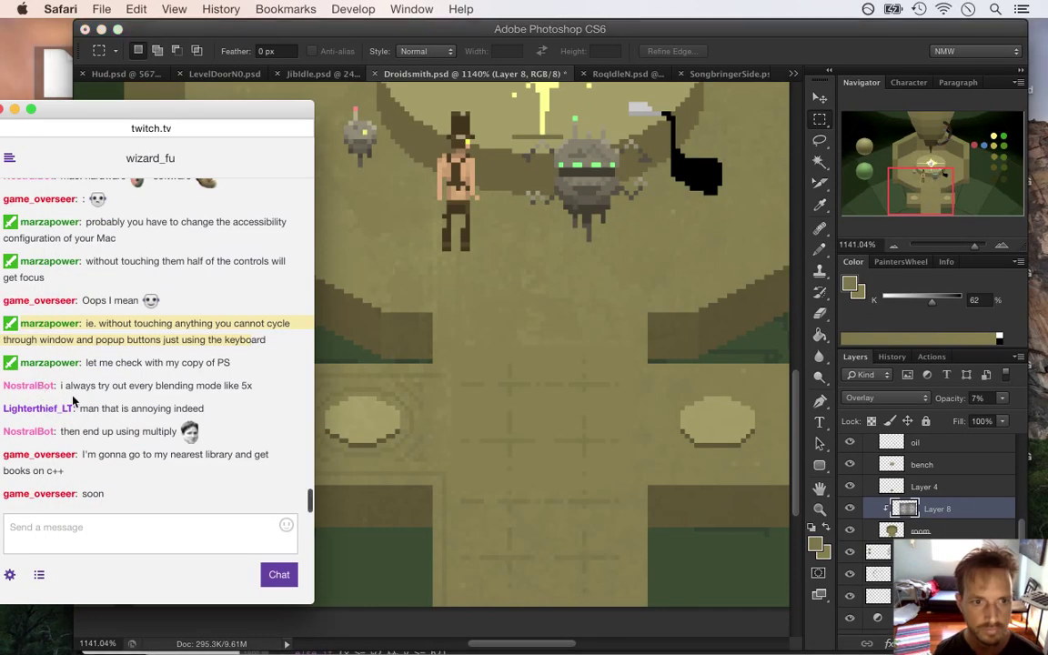
drag(97, 386, 247, 391)
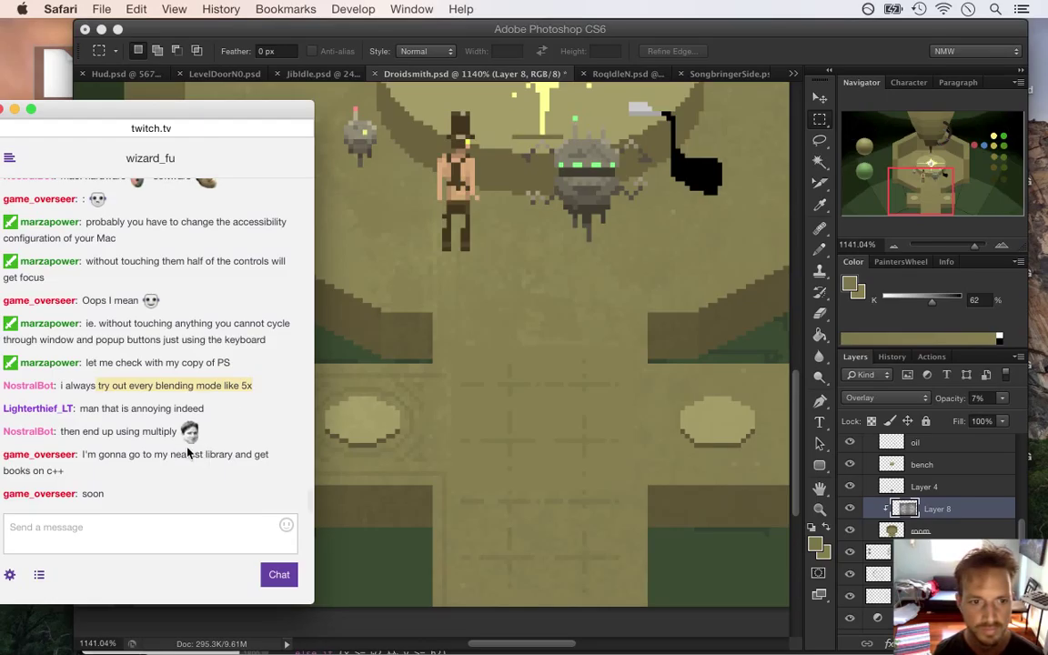
drag(179, 392, 144, 446)
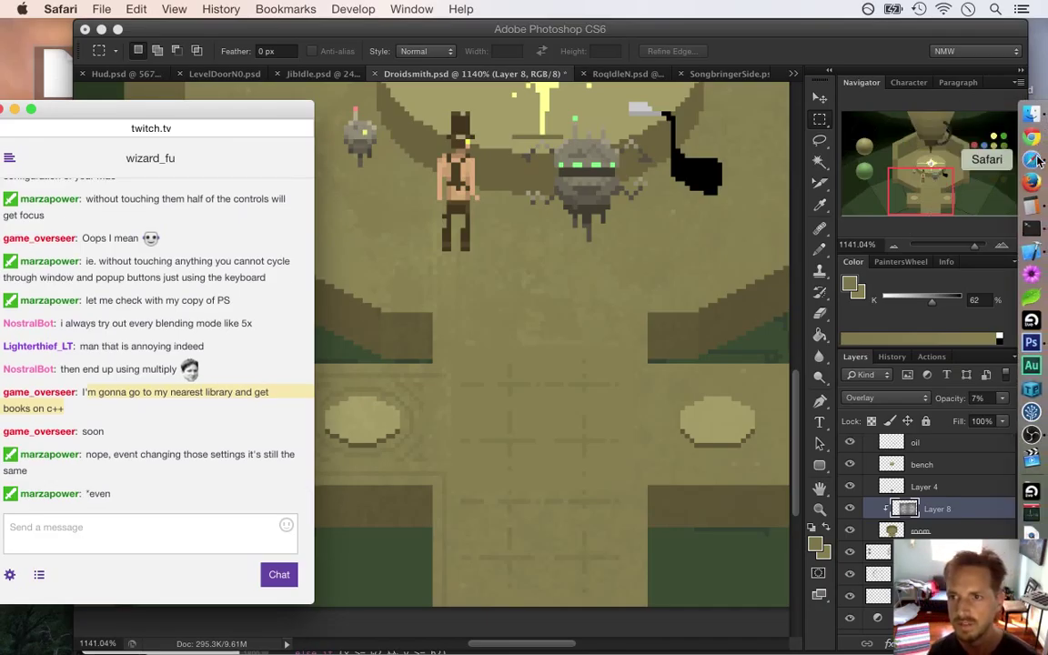
Step: Switch to Safari, search for "learn c the hard way" and open the book's page from the results
click(1034, 158)
click(807, 35)
click(707, 36)
text(learn c the hard way)
key(Return)
right_click(366, 200)
click(405, 315)
click(373, 201)
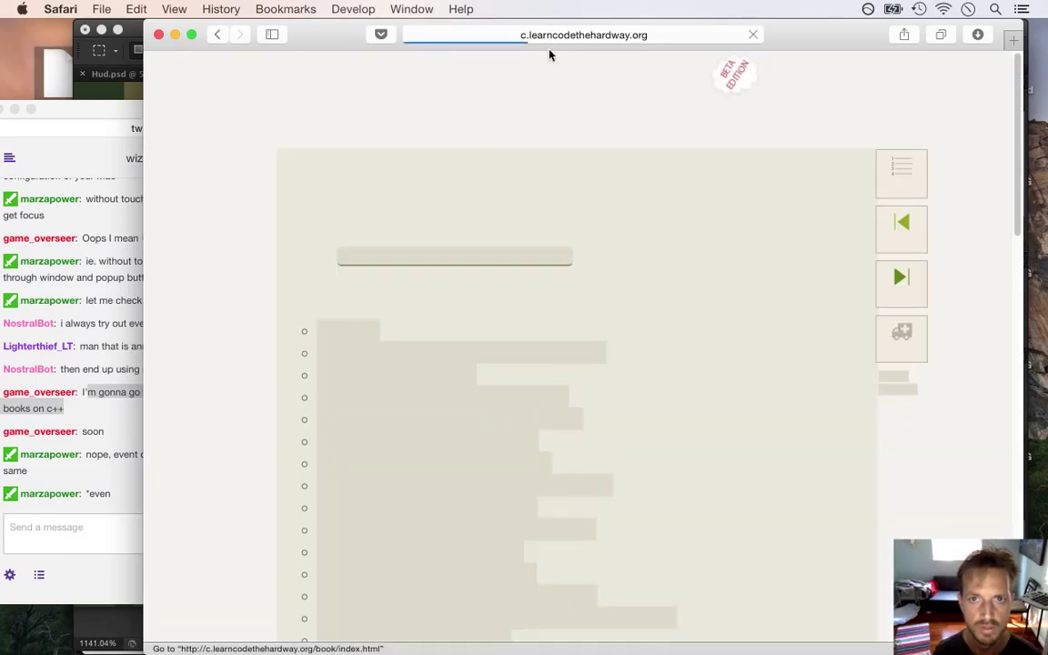
click(124, 526)
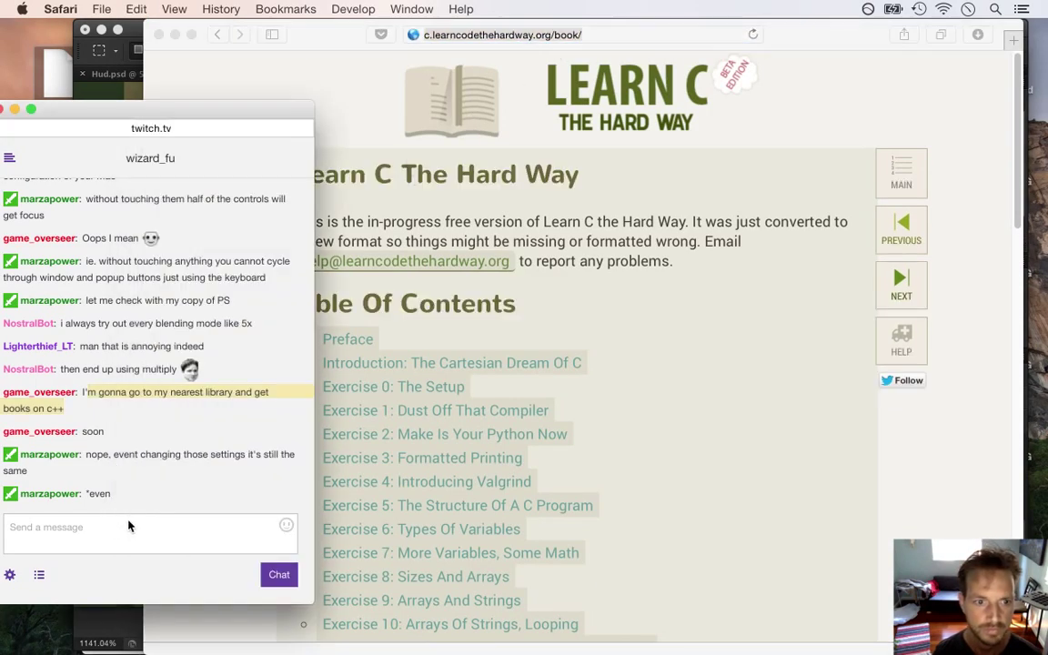
key(super+v)
key(Return)
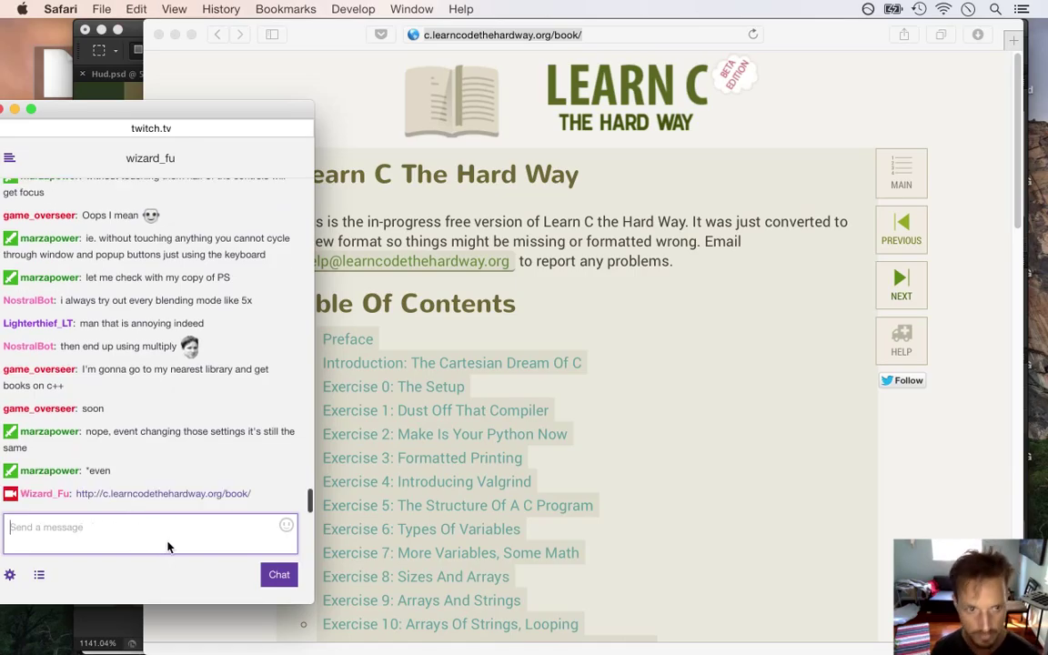
Step: Close the Learn C The Hard Way page and switch back to Photoshop
click(865, 107)
key(super+l)
text(www.twitch.tv)
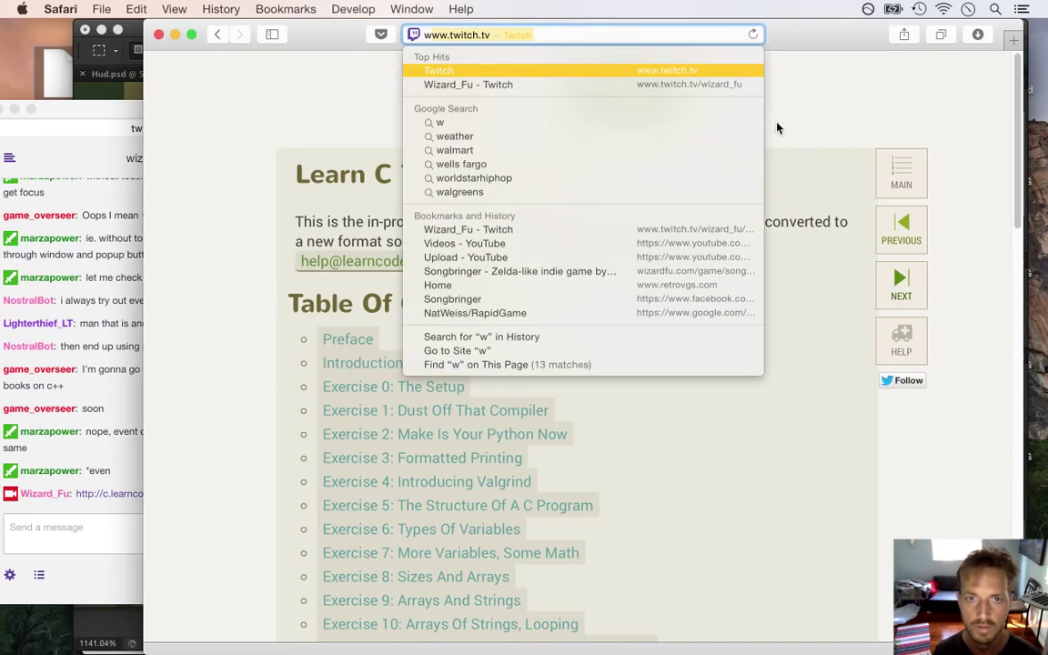
key(super+w)
click(715, 53)
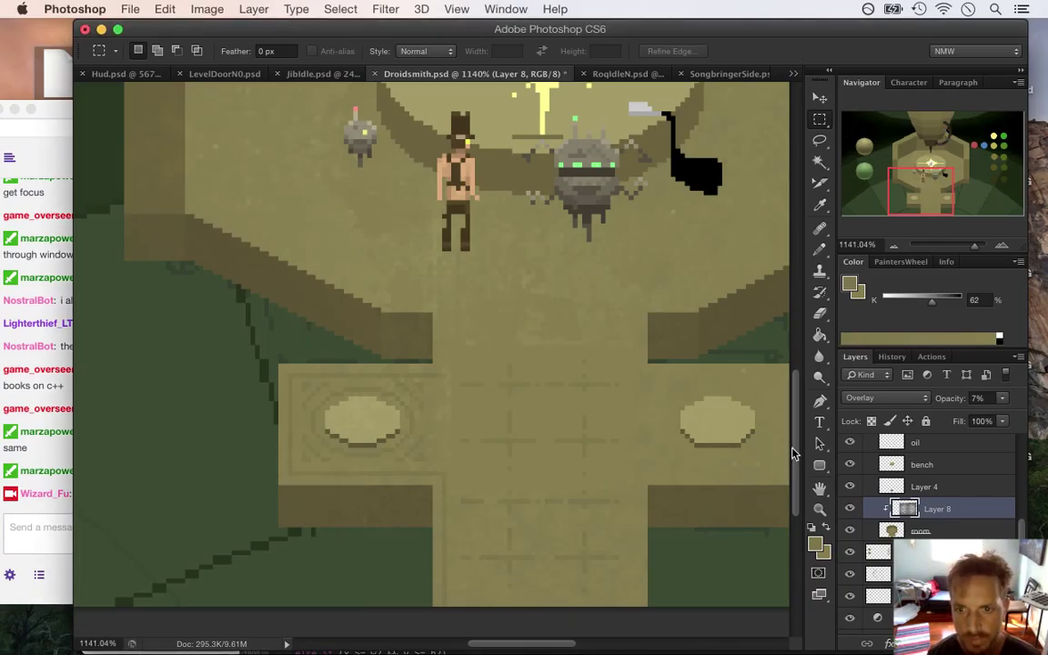
Step: Hide Layer 8 and move Layer 4 beneath it, directly above the room layer
scroll(765, 423, up, 1)
scroll(720, 406, down, 5)
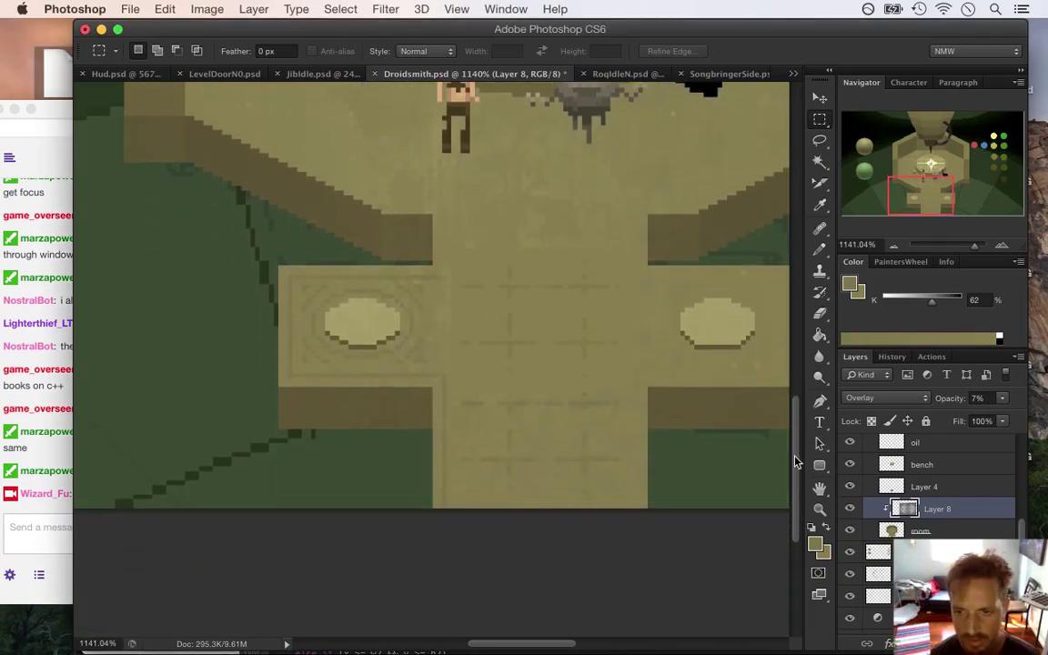
click(850, 509)
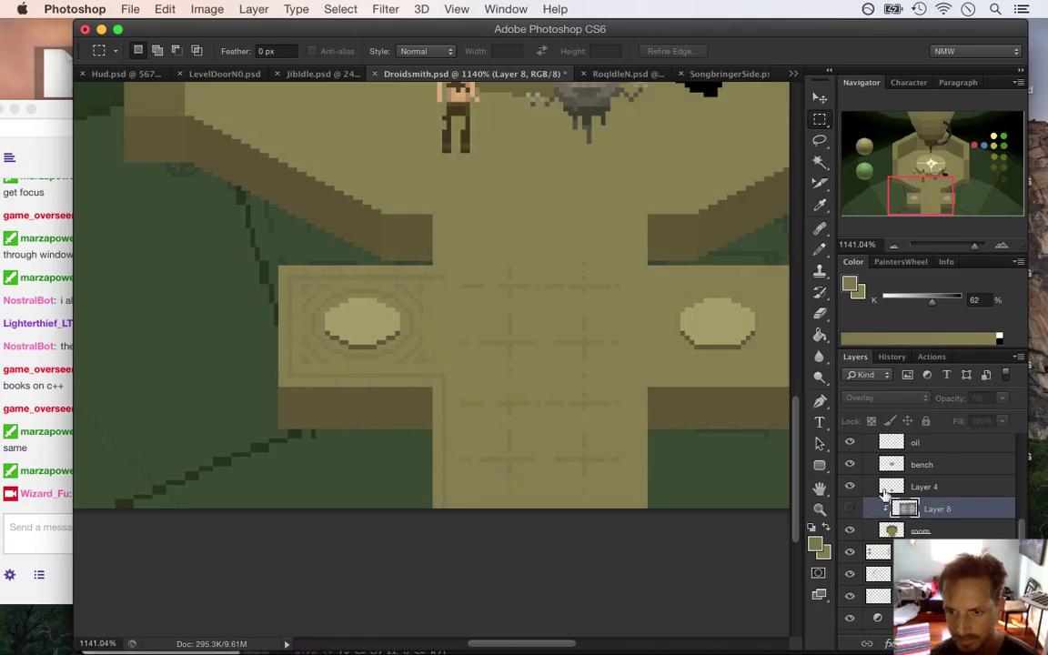
click(894, 488)
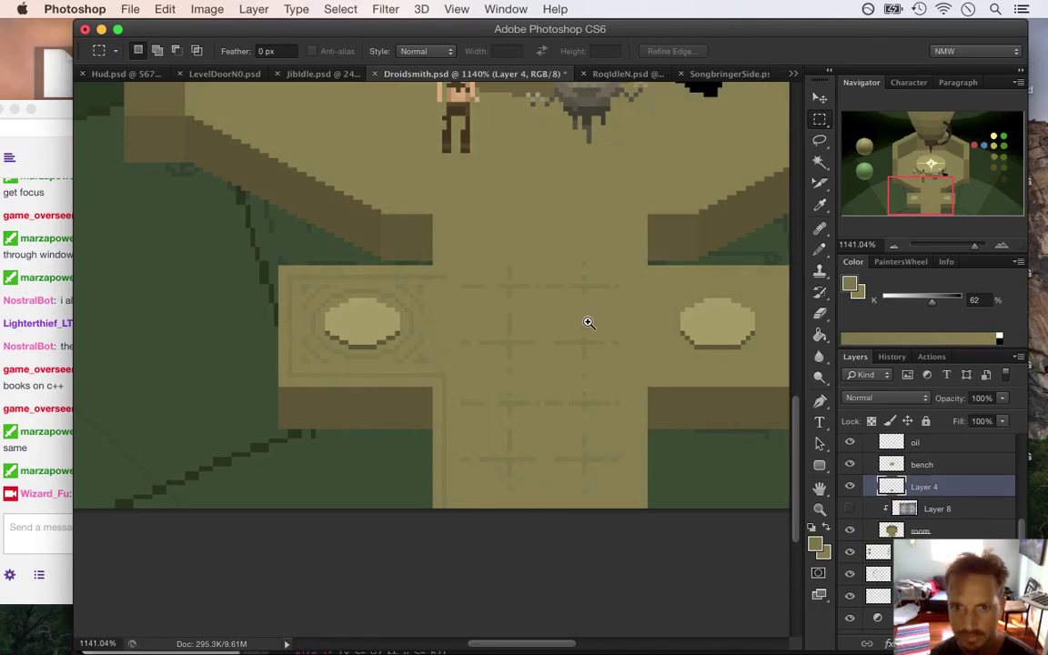
scroll(585, 323, down, 3)
drag(802, 379, 800, 281)
key(super+bracketleft)
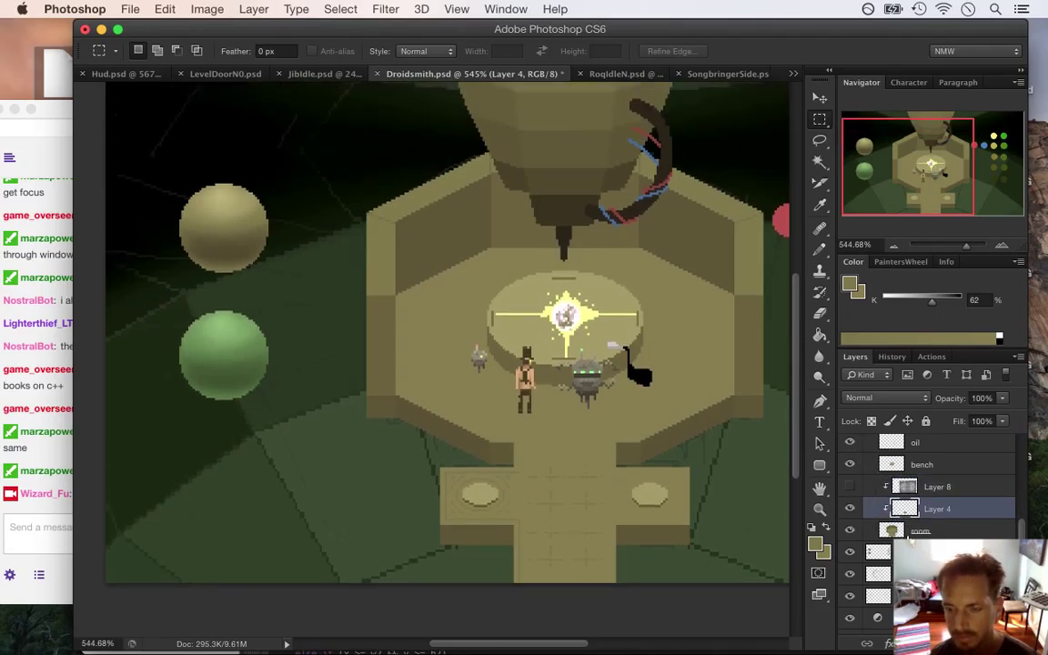
key(super+j)
key(super+bracketleft)
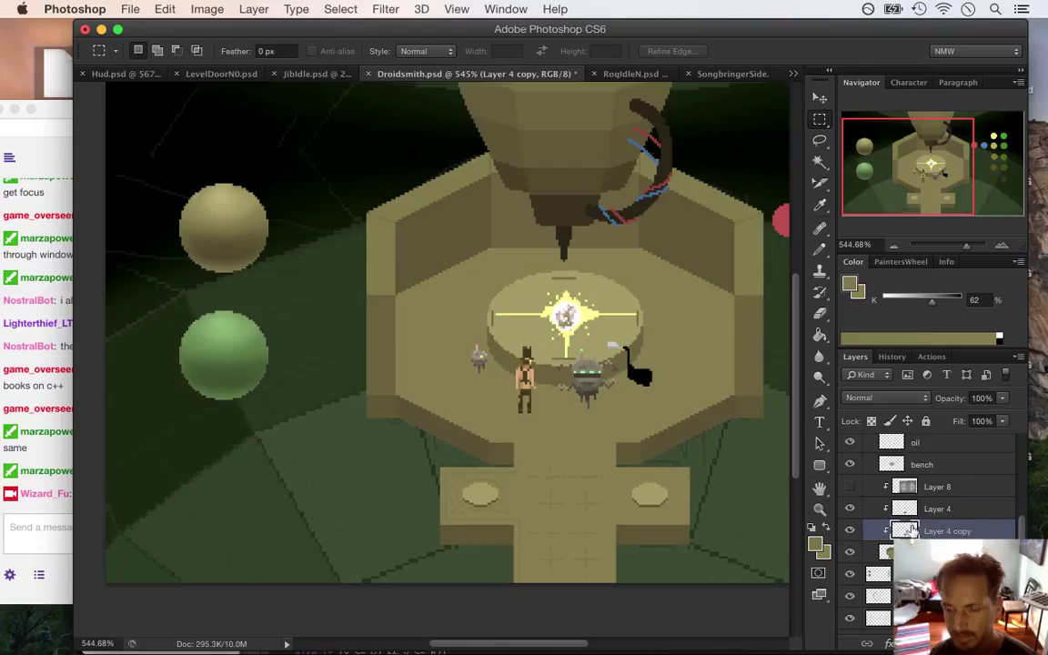
key(BackSpace)
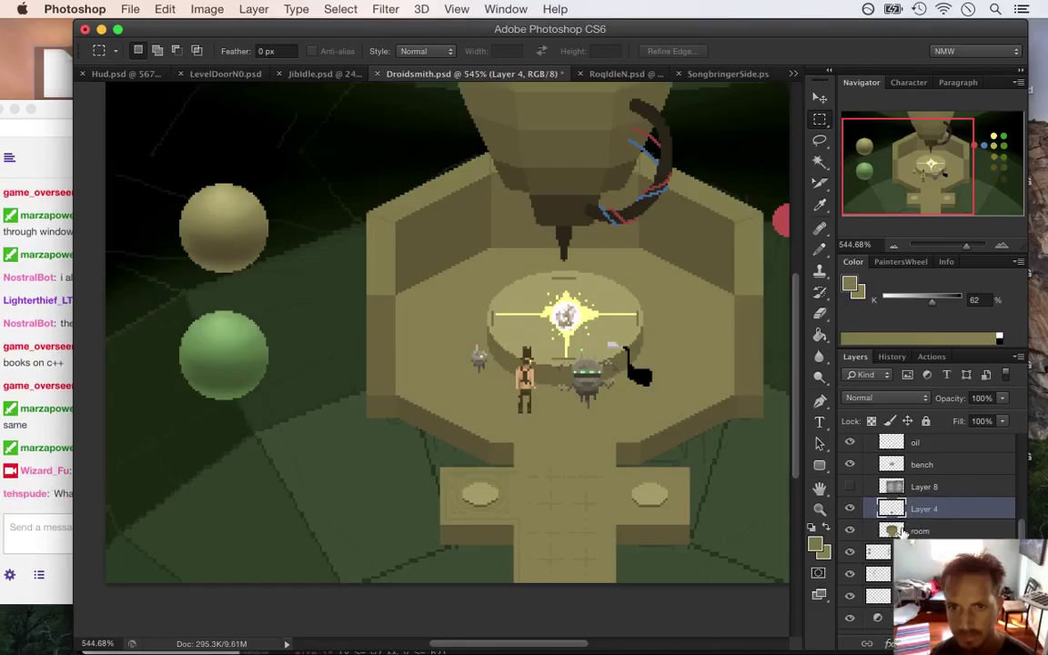
Step: Merge Layer 4 and the room layer into one layer
shift+click(919, 531)
right_click(928, 531)
click(837, 427)
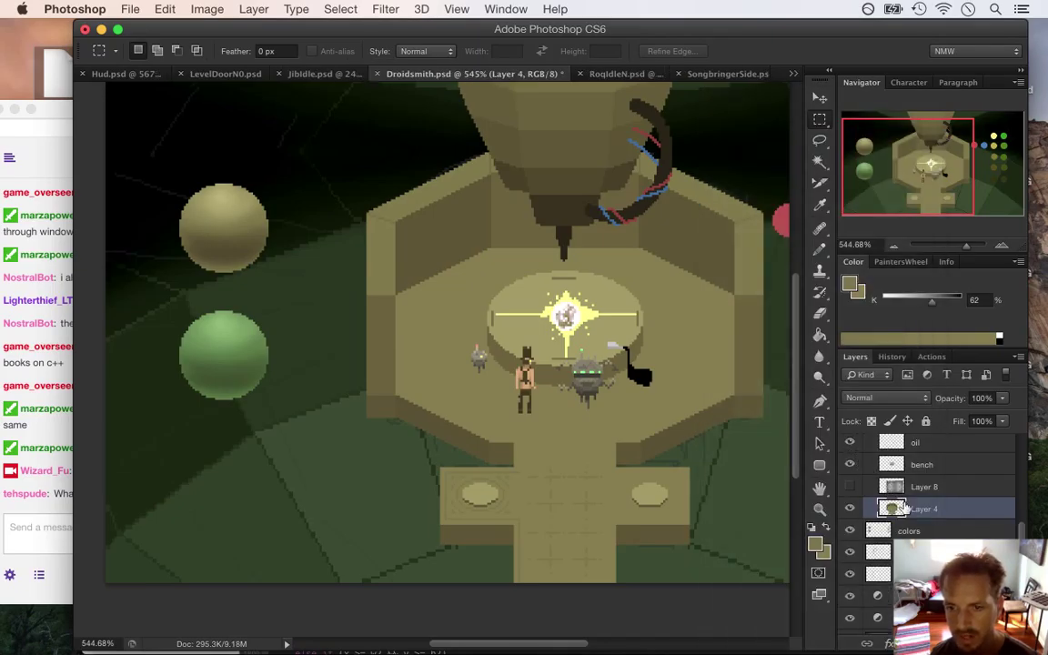
Step: Toggle the visibility of the oil and bench layers to check what each one contains
scroll(910, 492, up, 3)
click(850, 508)
click(850, 508)
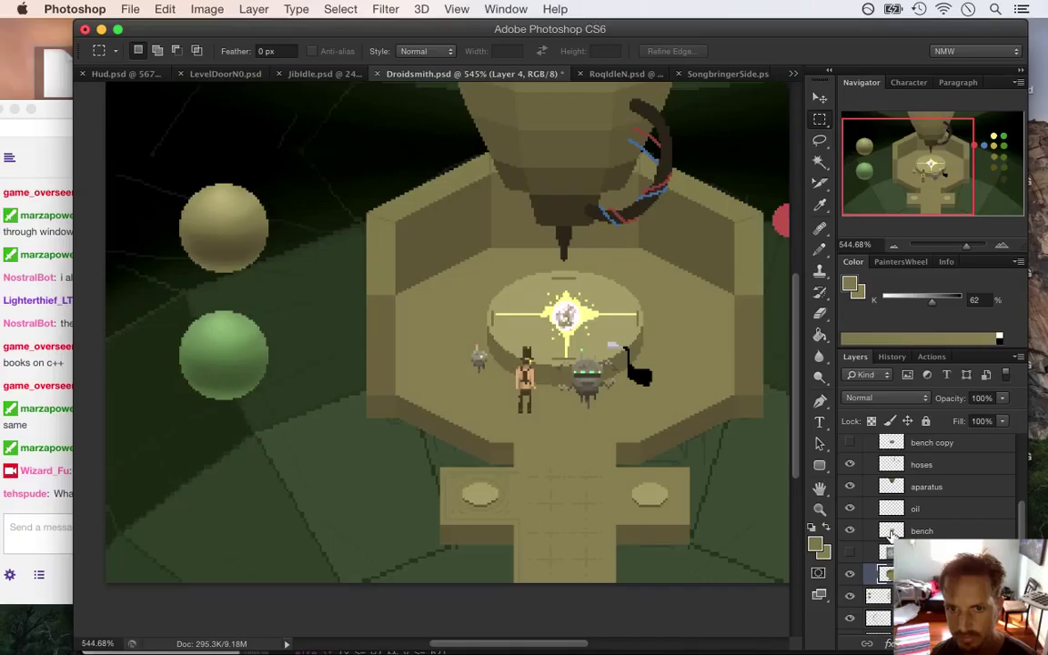
click(851, 532)
click(851, 531)
click(851, 531)
click(851, 531)
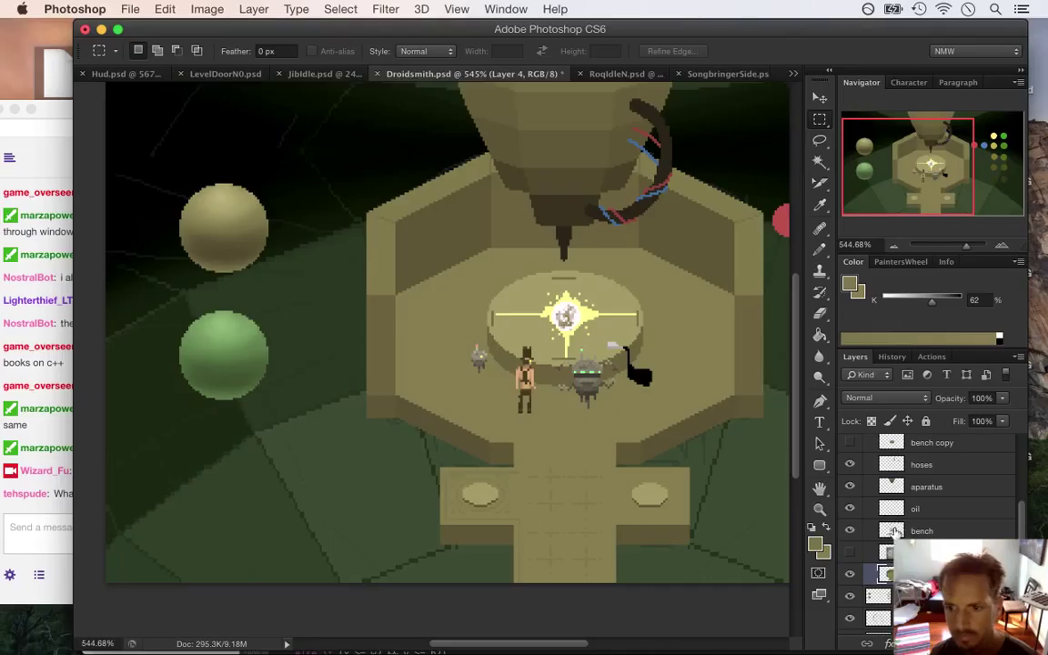
Step: Move Layer 8 above the oil layer, and merge the oil, bench and Layer 4 layers into one
key(ctrl+shift+alt+e)
key(alt+[)
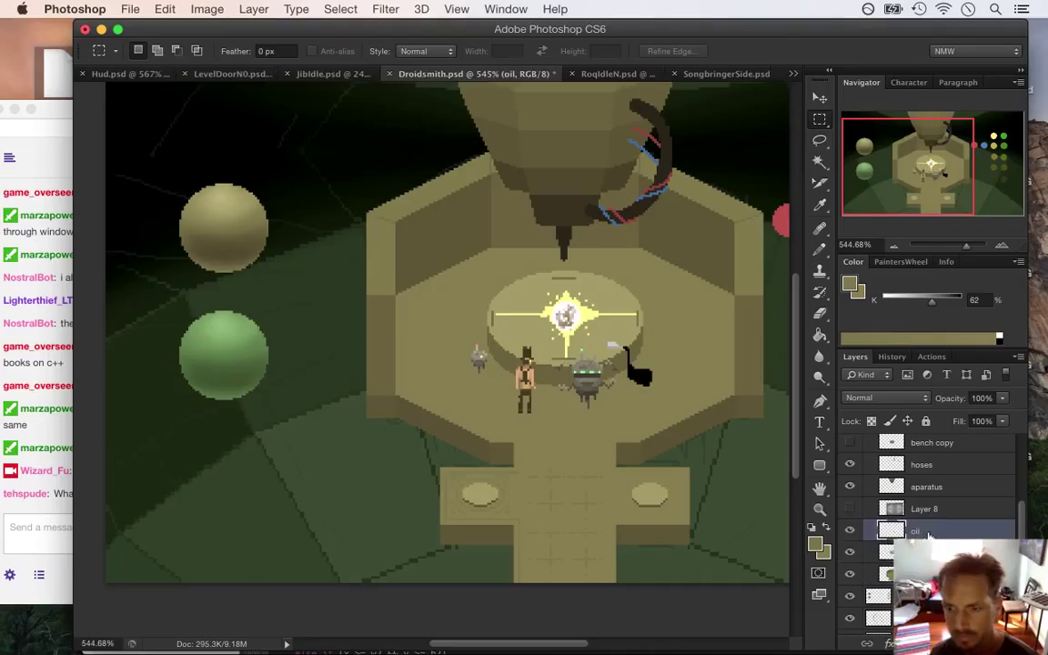
key(shift+alt+])
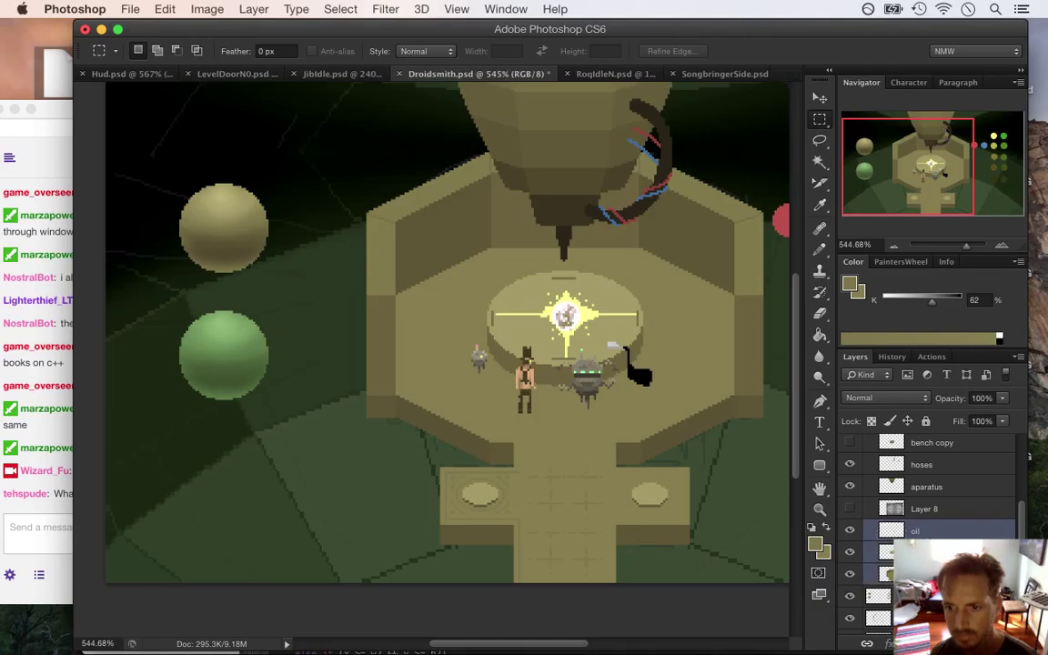
right_click(951, 531)
click(860, 428)
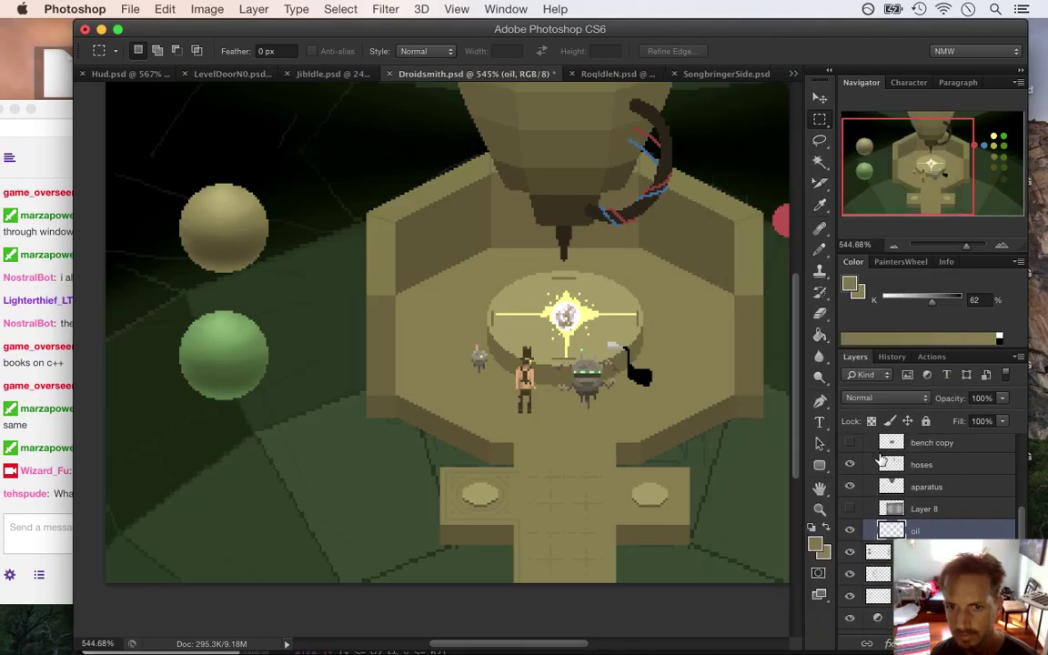
Step: Rename the merged layer as room and show Layer 8 again
double_click(917, 532)
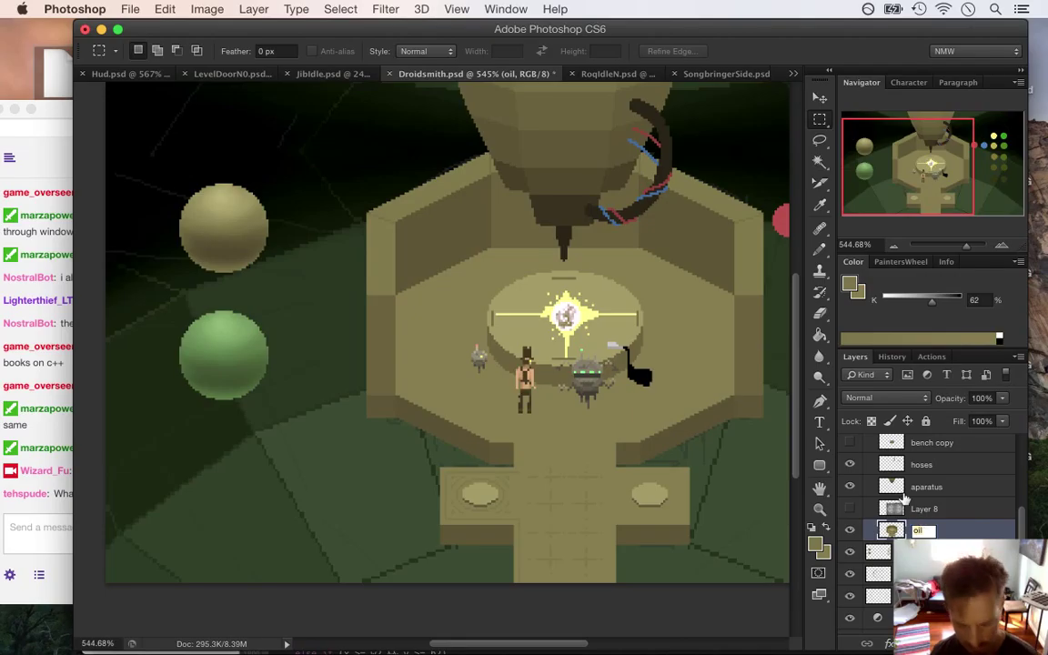
text(room)
key(Return)
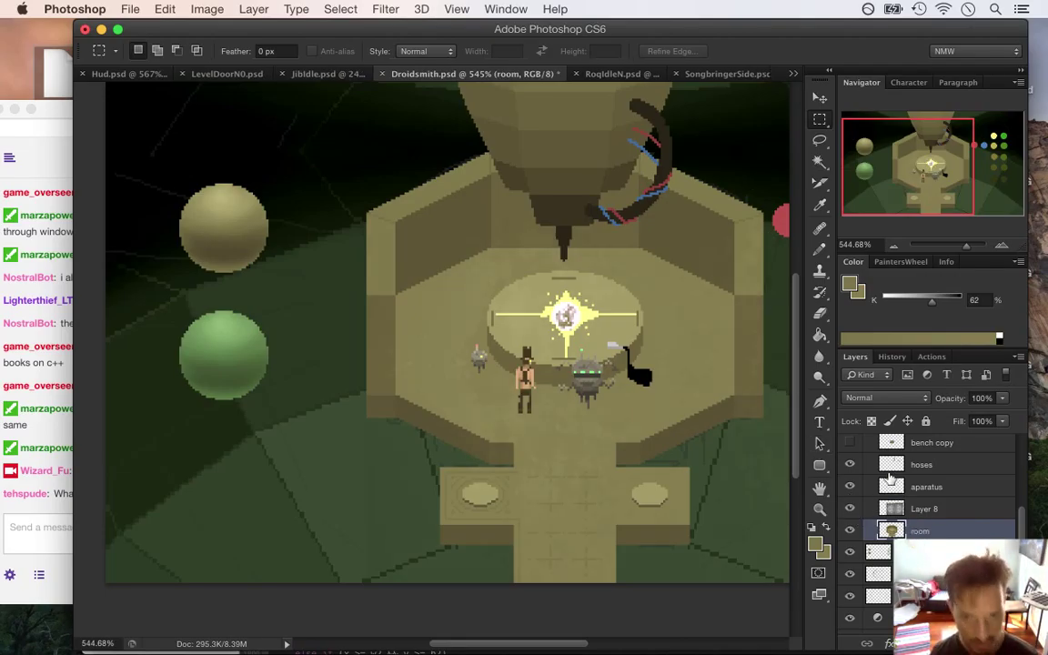
Step: Undo the accidental duplication of Layer 8 and clip Layer 8 to the room layer
drag(923, 510, 924, 525)
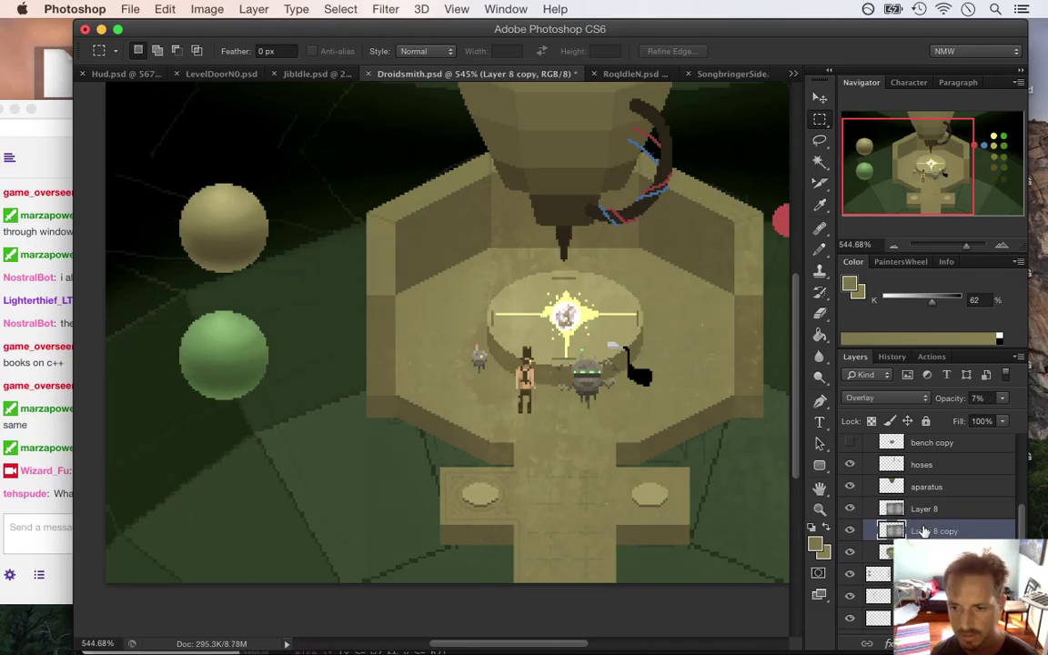
key(ctrl+z)
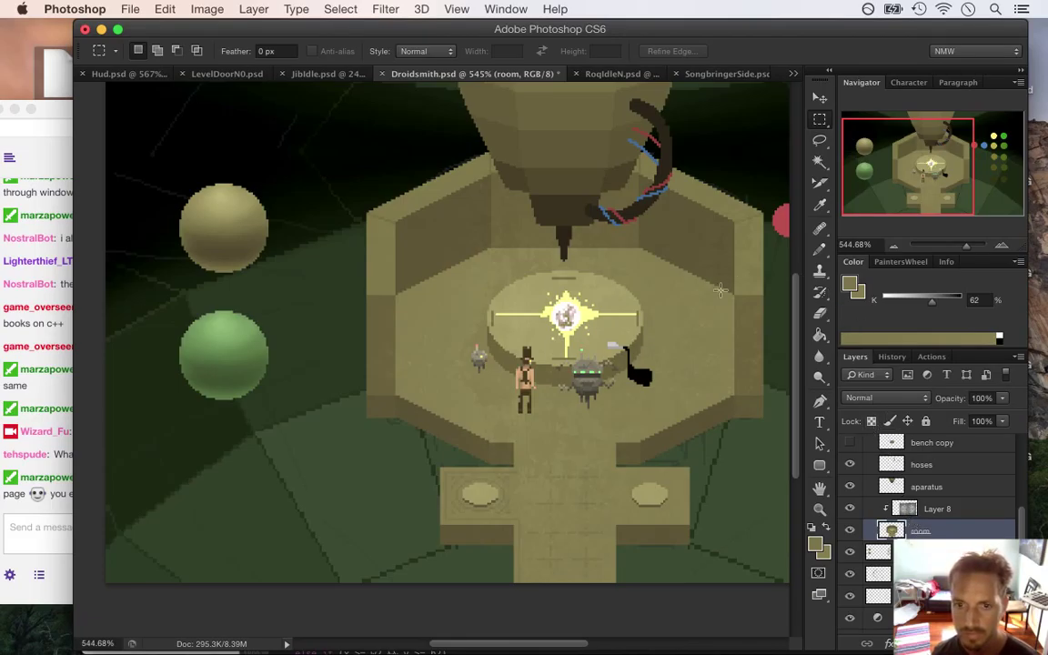
Step: Duplicate Layer 8 and move the copy to the very bottom of the layer stack
drag(479, 497, 542, 501)
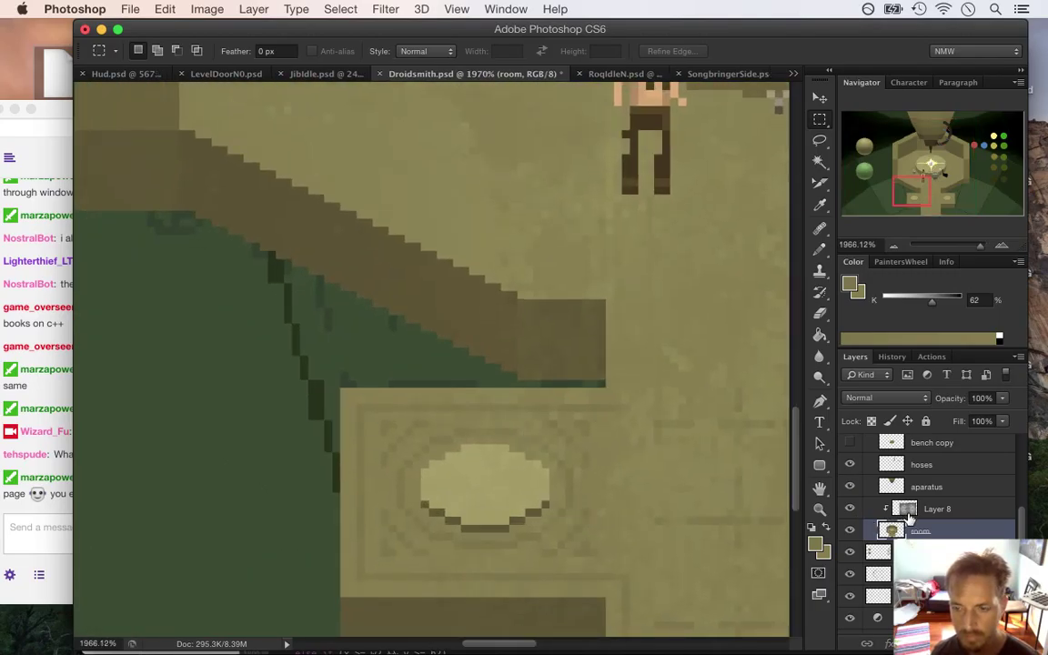
click(906, 514)
key(super+j)
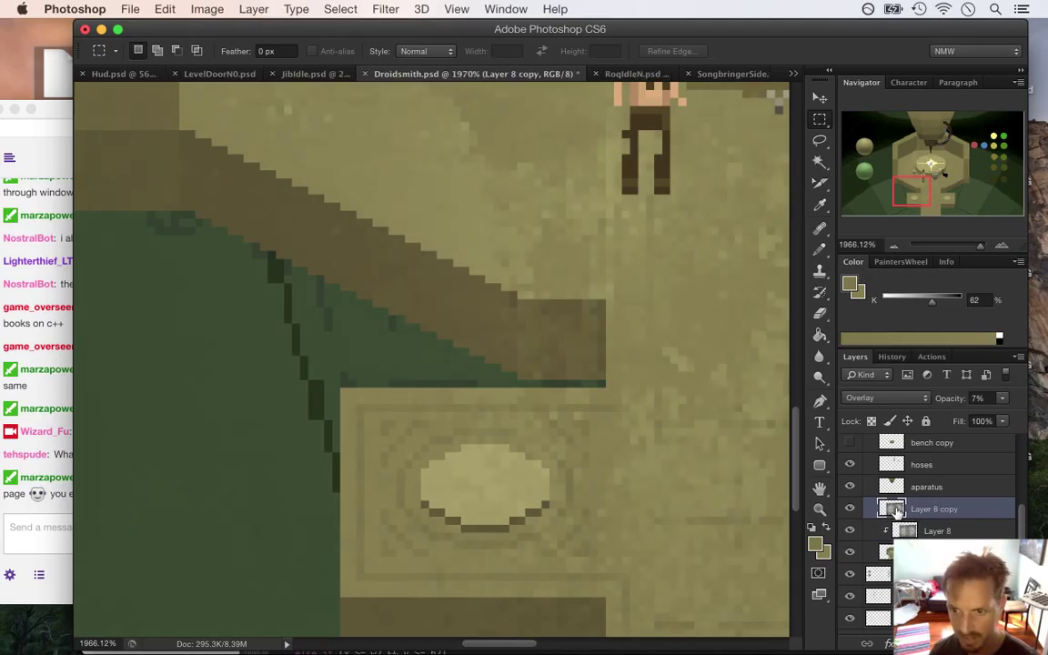
key(super+shift+bracketleft)
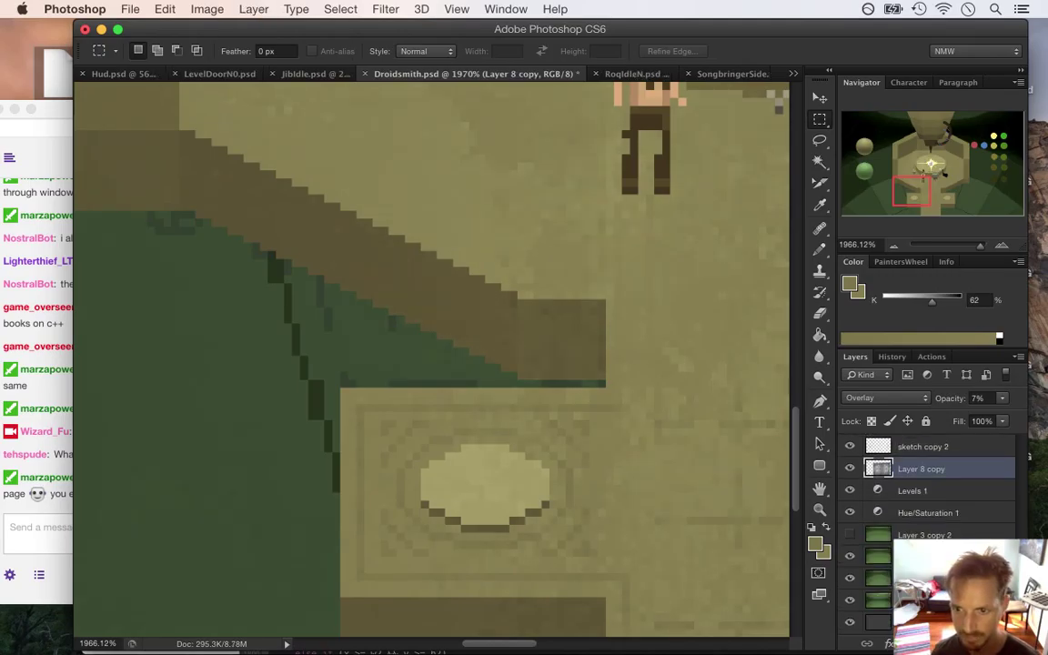
drag(881, 623, 885, 618)
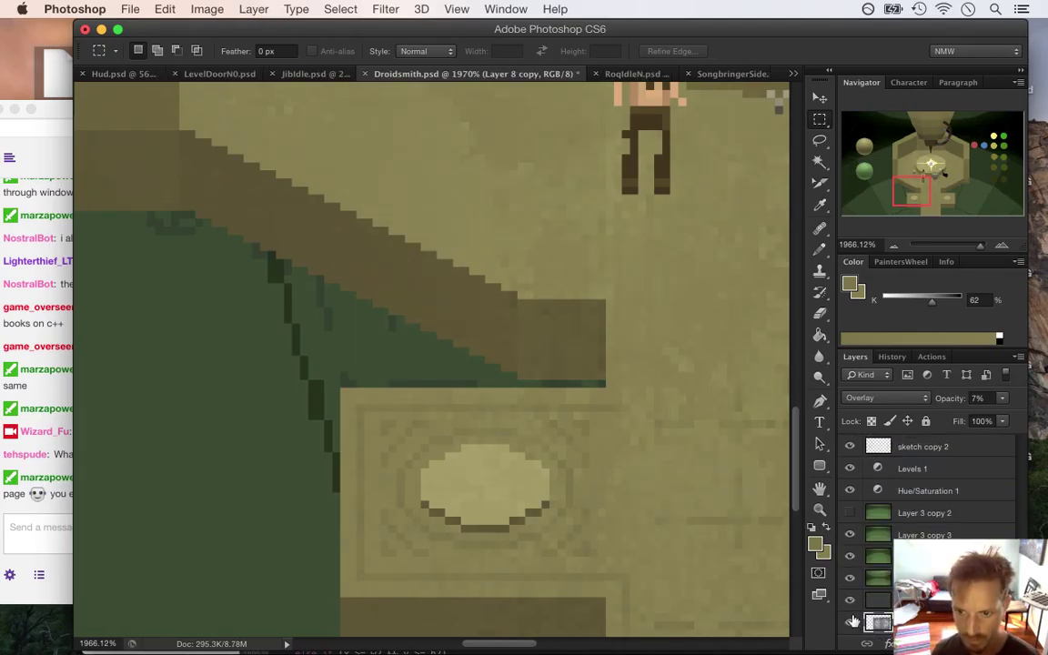
Step: Make Layer 8 the active layer again with the Eraser tool ready, and save the document
key(super+alt+z)
key(super+alt+z)
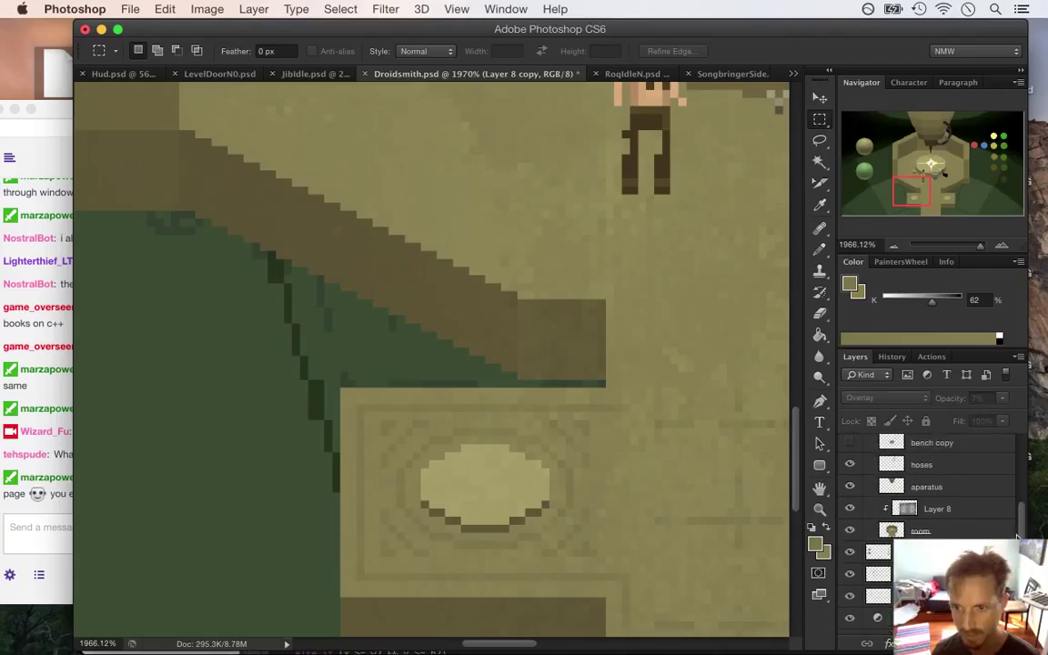
key(e)
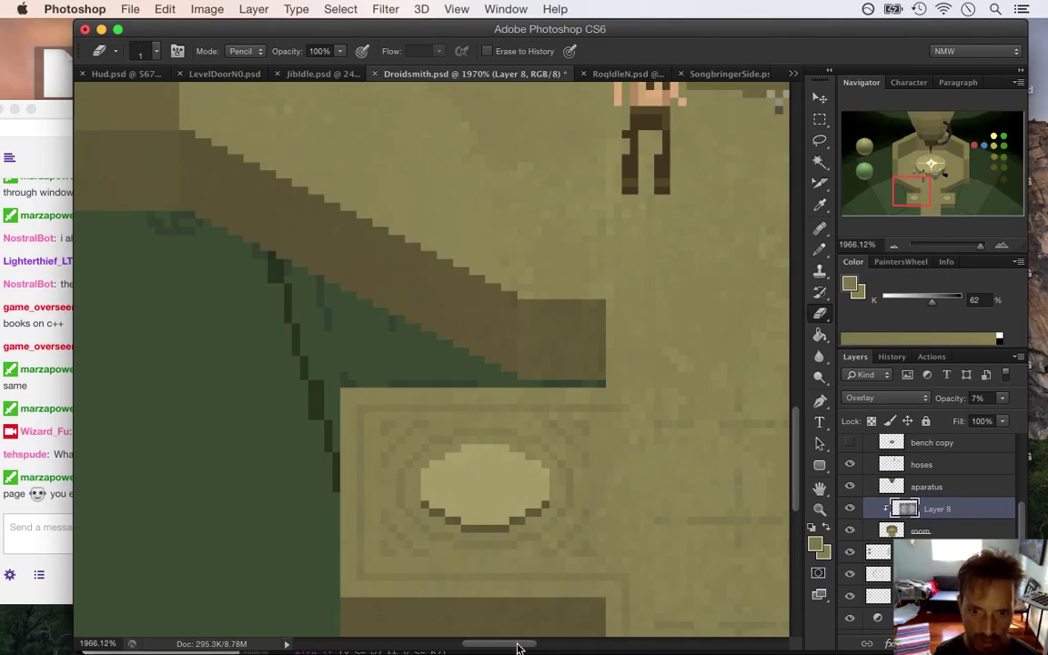
scroll(549, 560, right, 10)
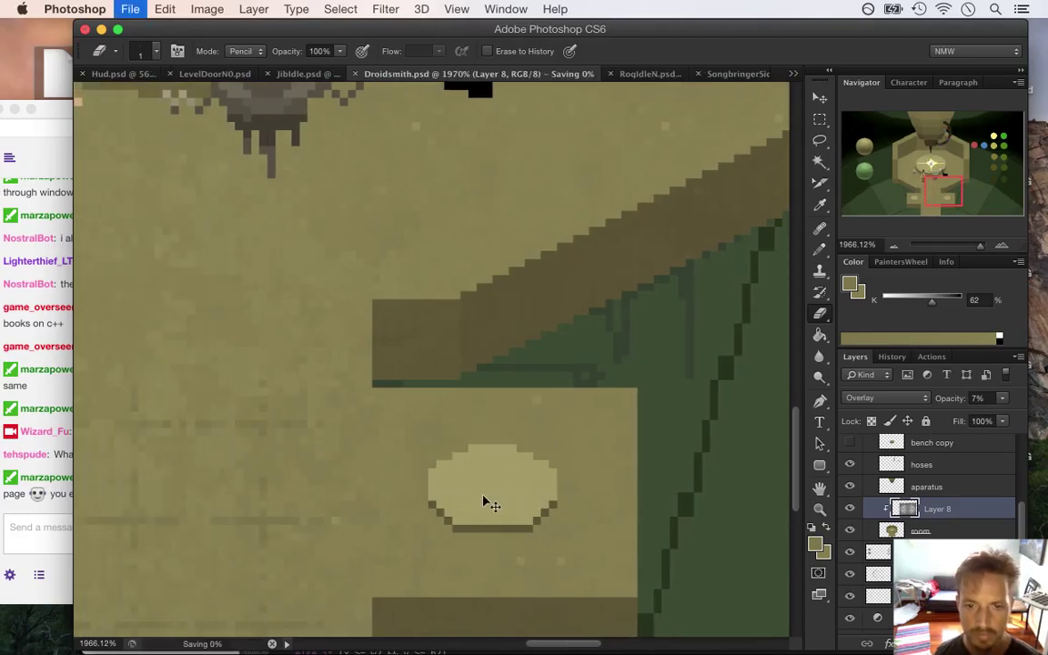
Step: Switch to the Twitch chat in Safari and read the messages about Java, adding links and the shaded palette balls
click(55, 495)
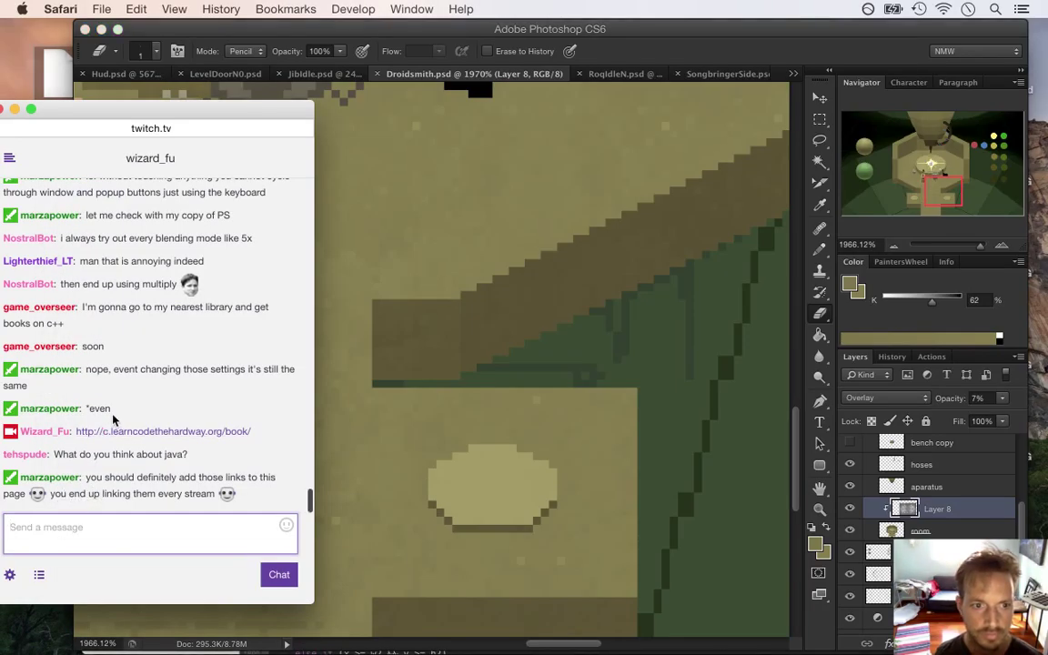
click(65, 470)
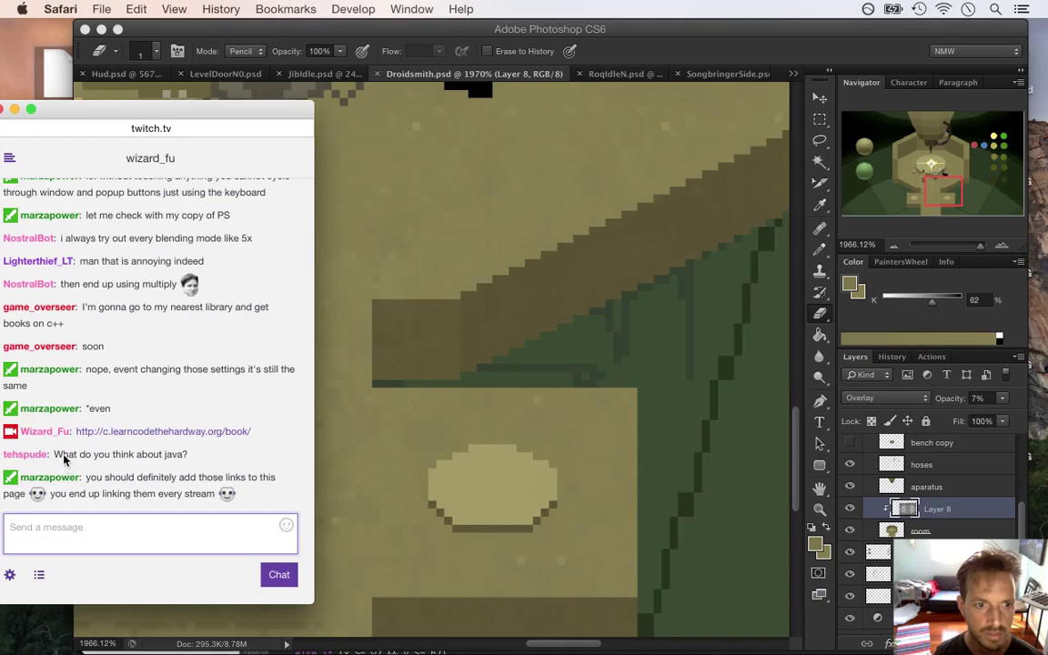
drag(164, 454, 187, 455)
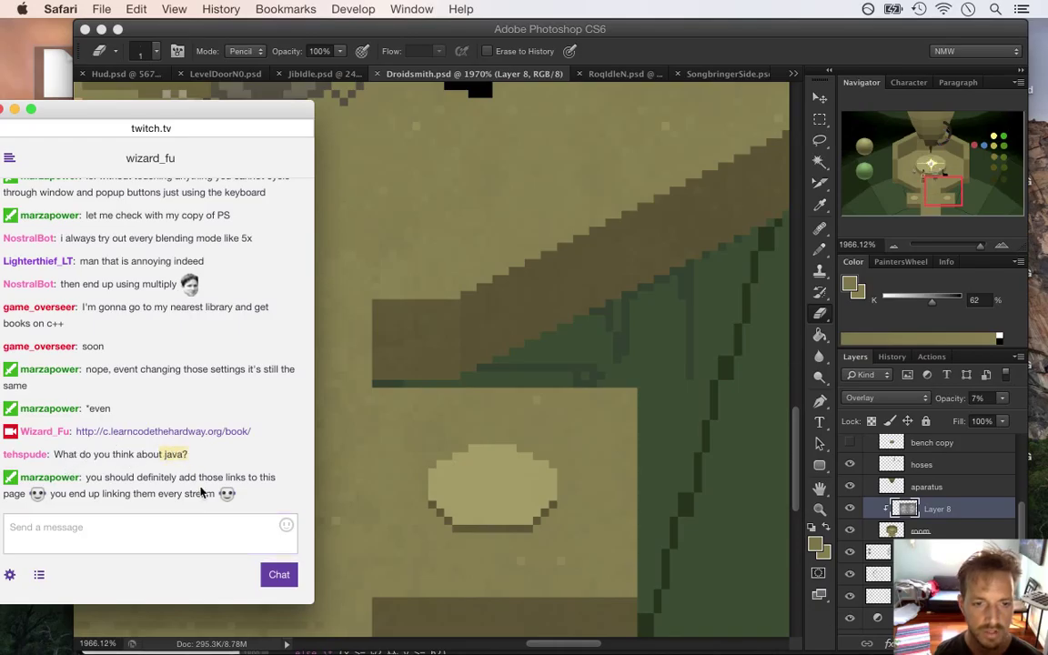
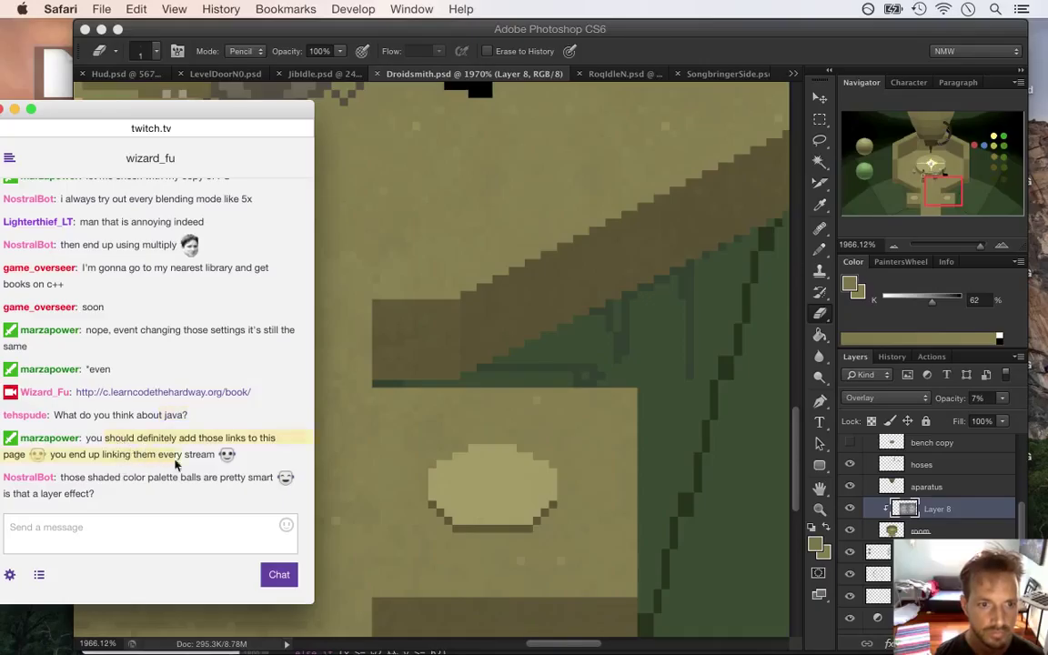
drag(106, 439, 198, 459)
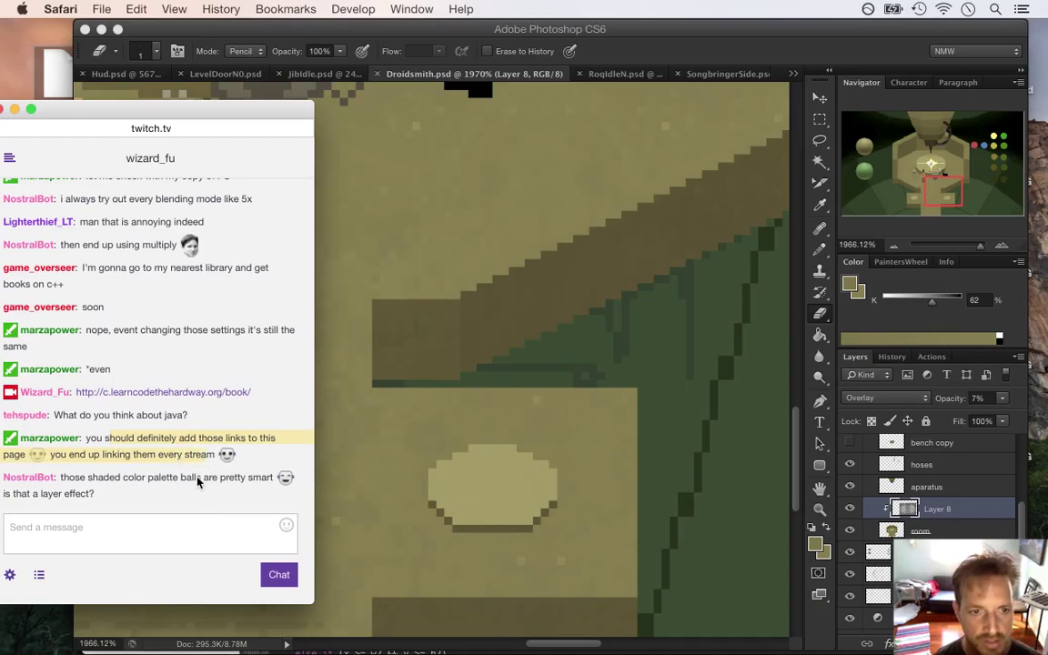
click(98, 426)
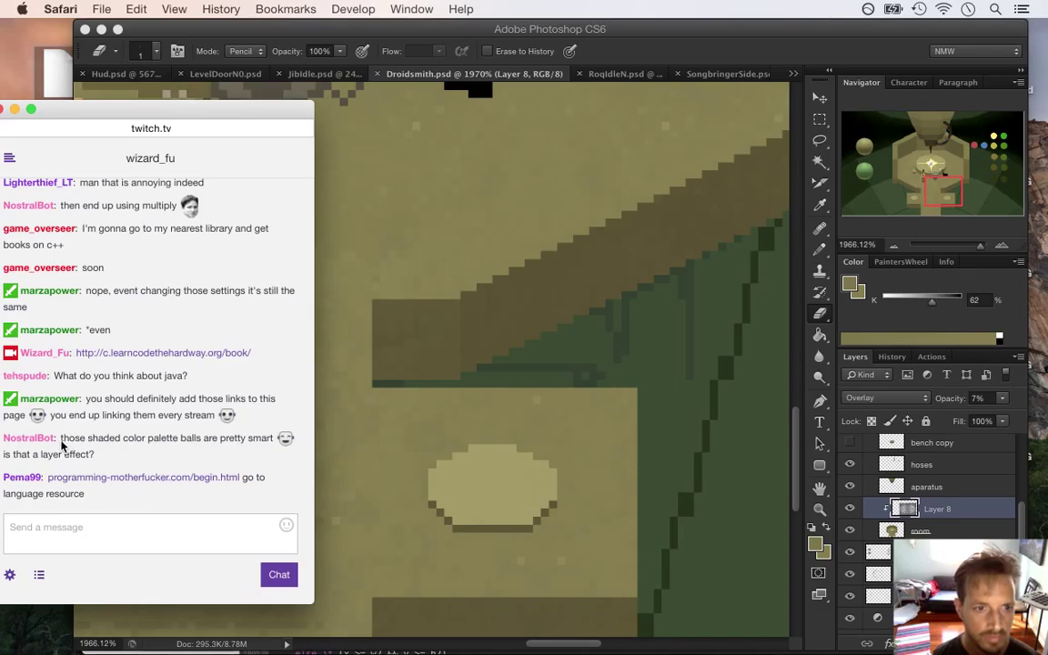
Step: Switch back to Photoshop and examine the scene's color swatches and the two shaded palette balls
click(651, 117)
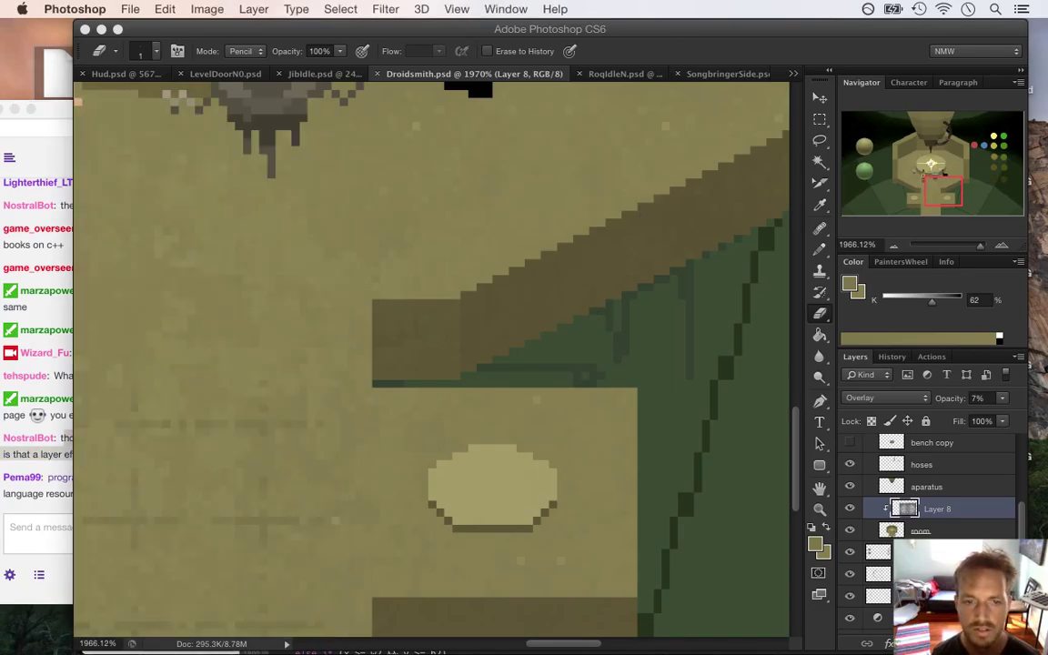
alt+super+click(545, 314)
drag(559, 288, 614, 292)
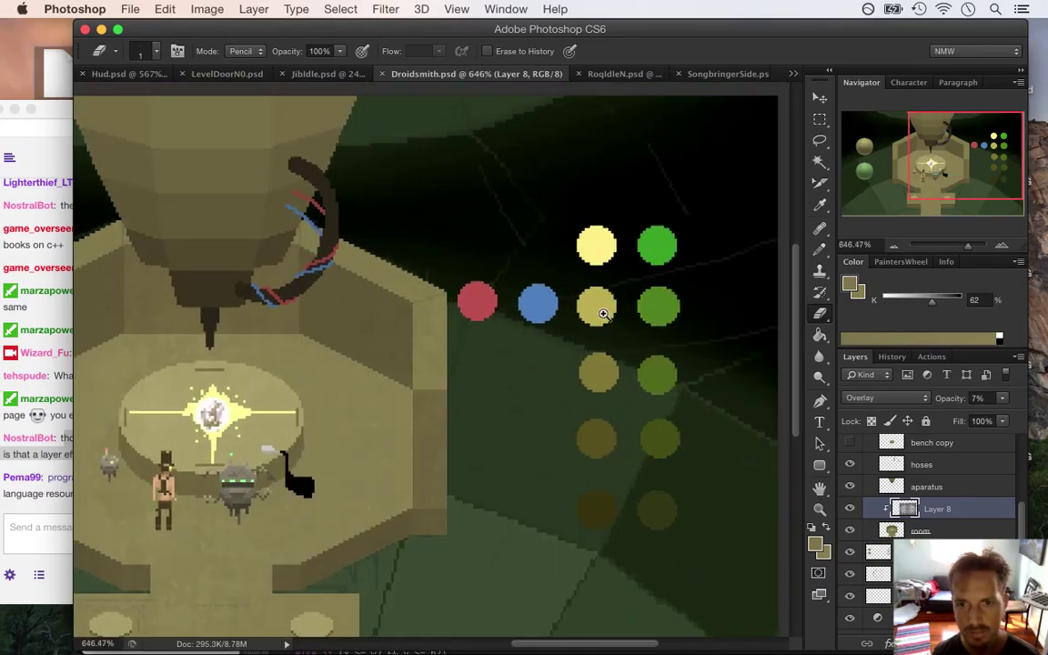
drag(582, 650, 472, 650)
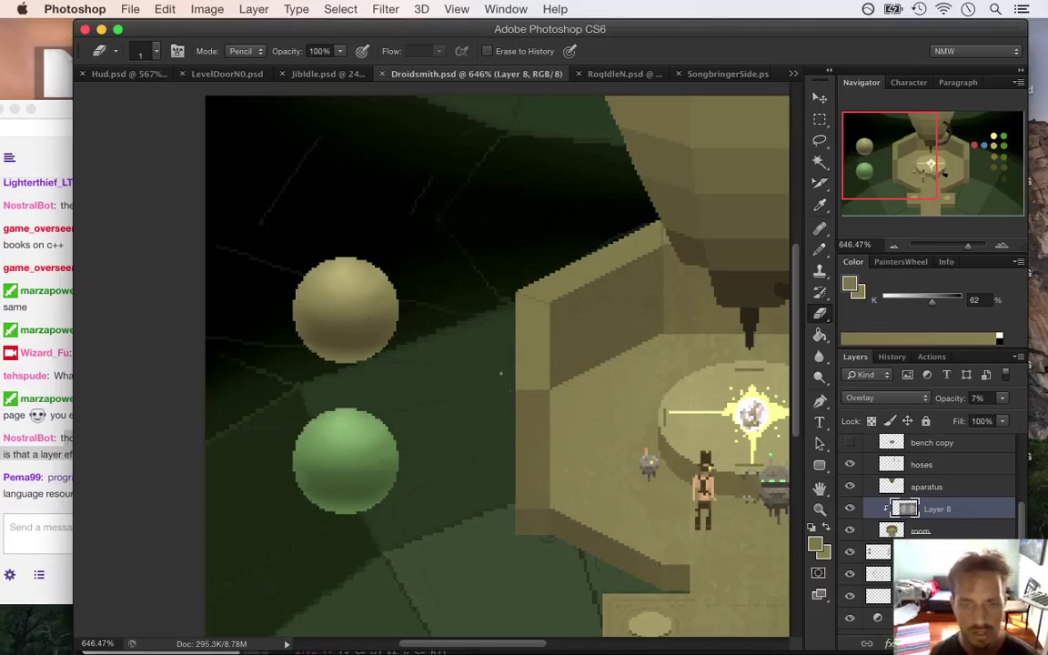
scroll(518, 342, down, 5)
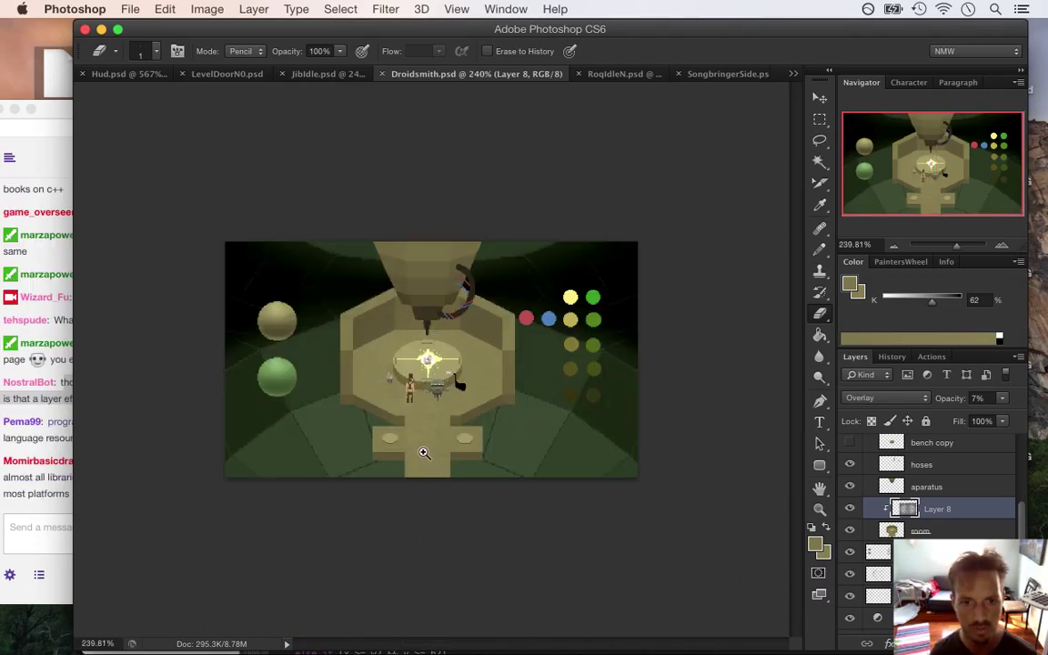
scroll(449, 442, up, 1)
scroll(448, 441, up, 9)
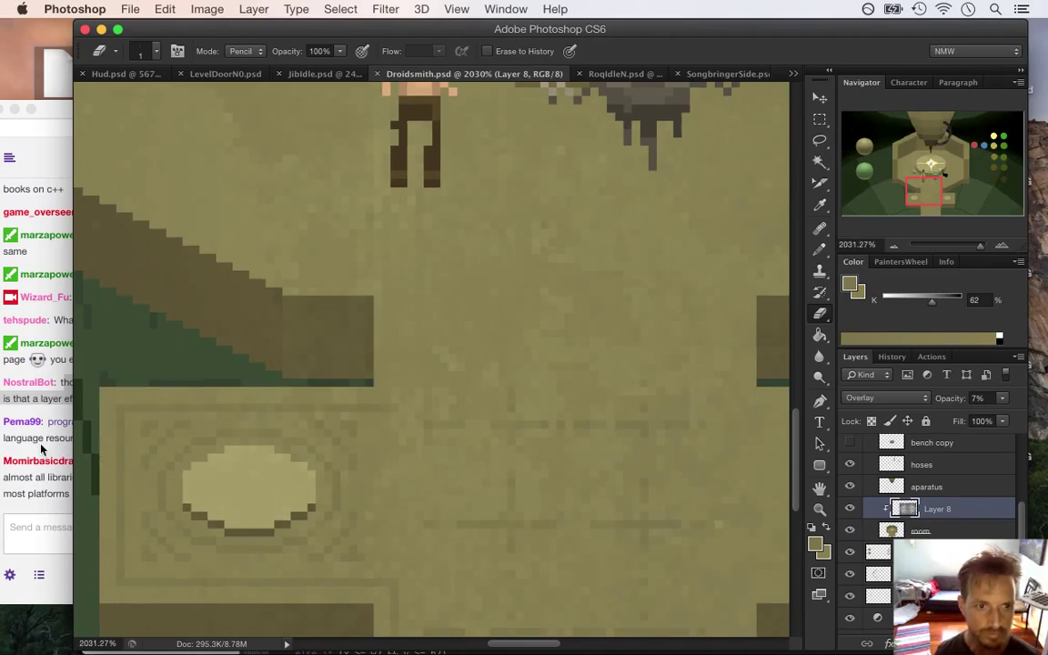
Step: Read the chat message about C++ libraries in Safari, and return to the left pedestal in Photoshop
click(68, 441)
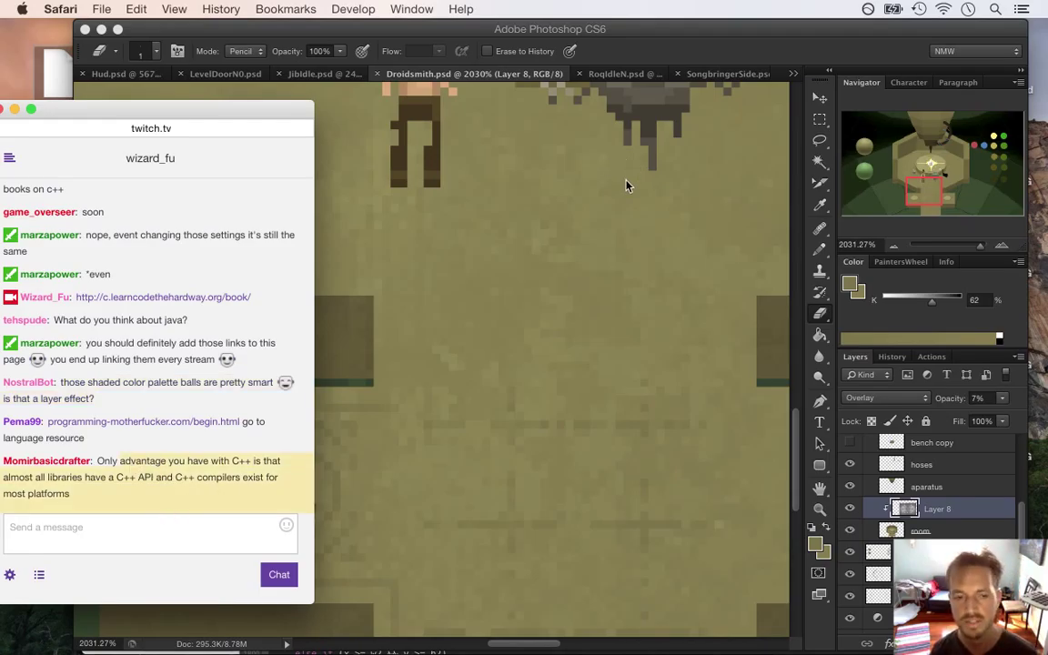
click(667, 58)
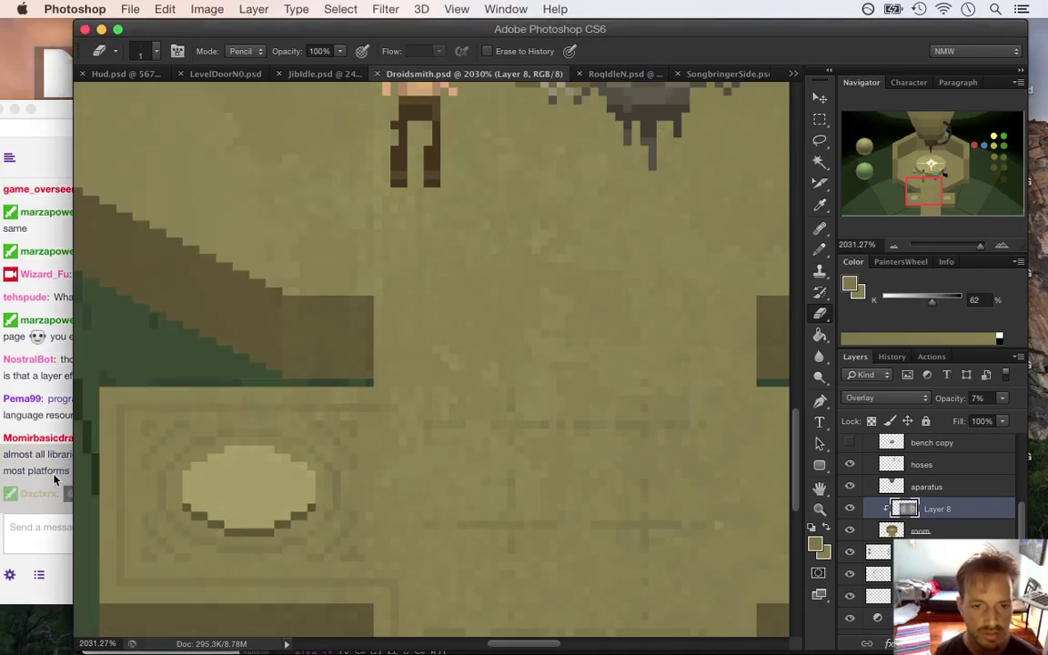
scroll(503, 634, left, 5)
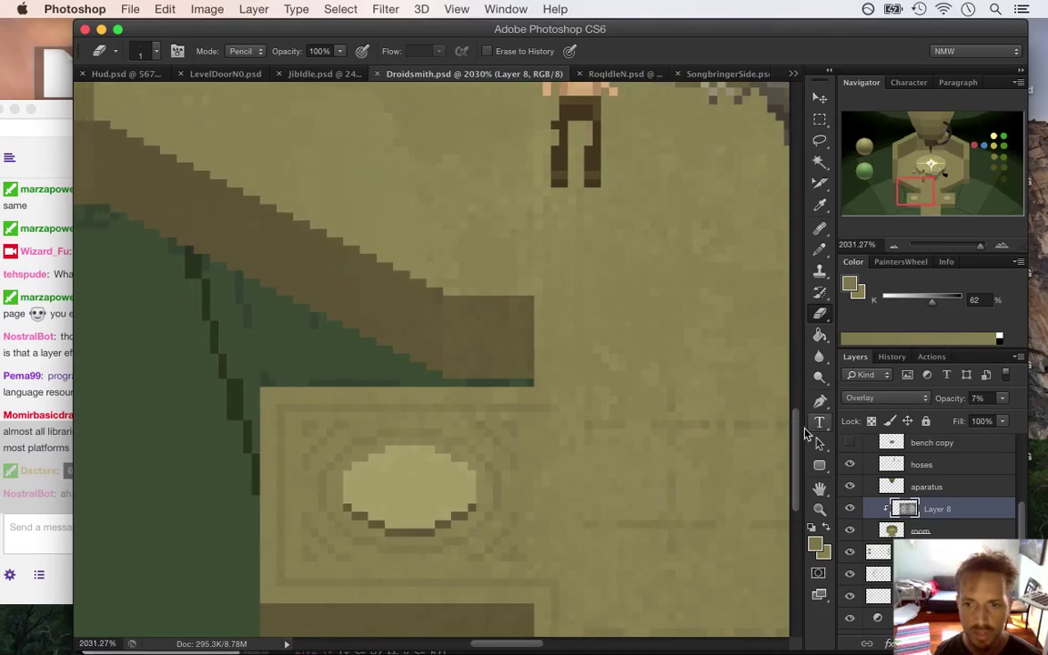
scroll(799, 437, down, 3)
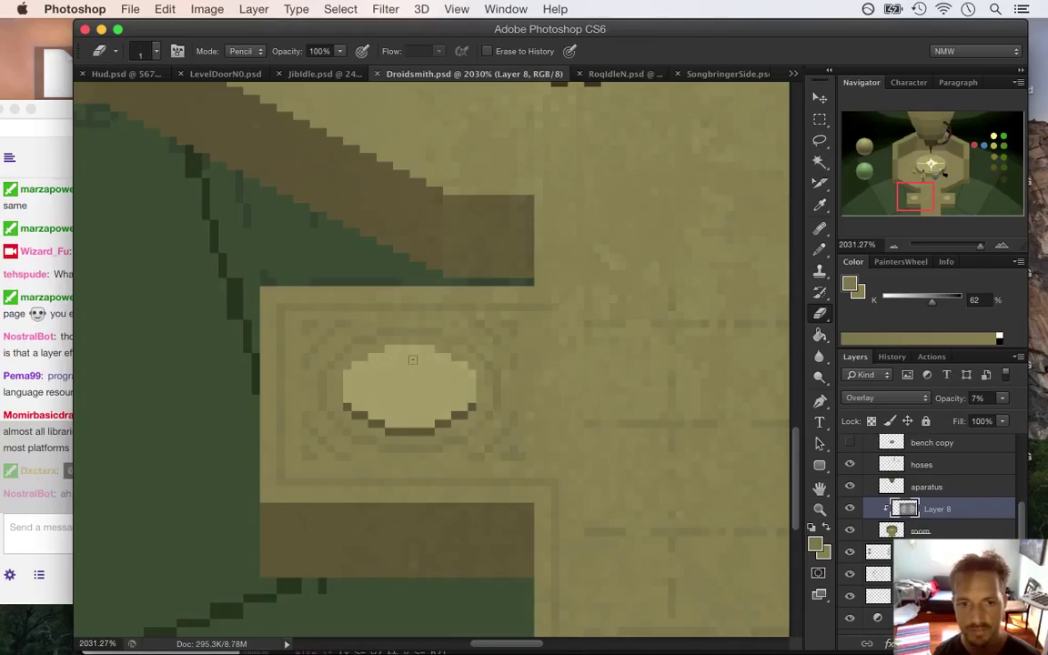
Step: Sample the olive color at the left pedestal's oval as the foreground color
key(i)
click(408, 400)
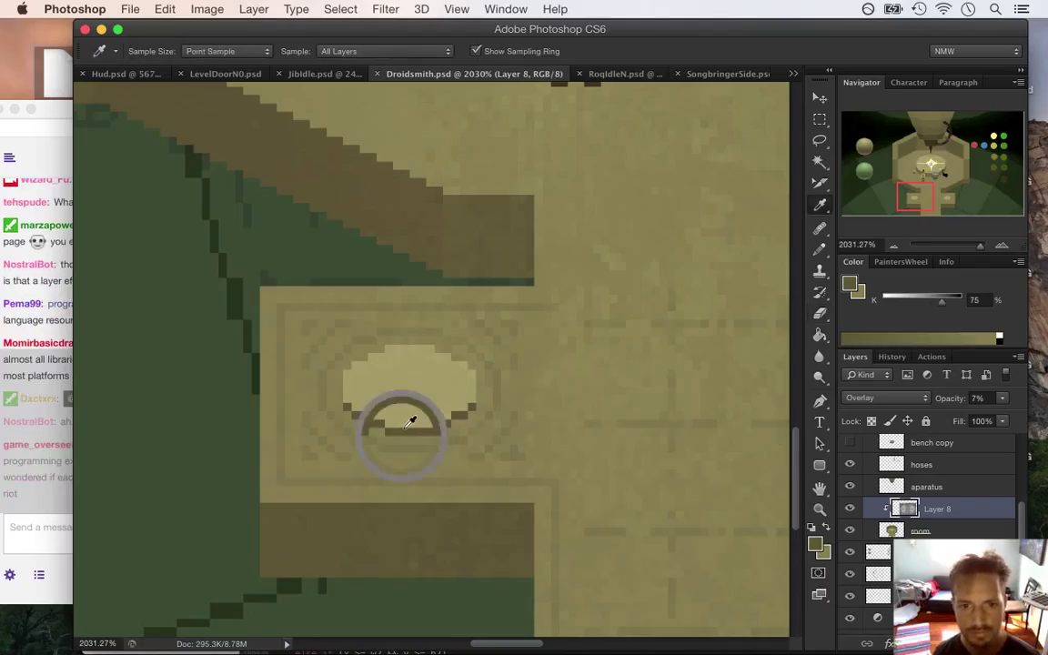
key(b)
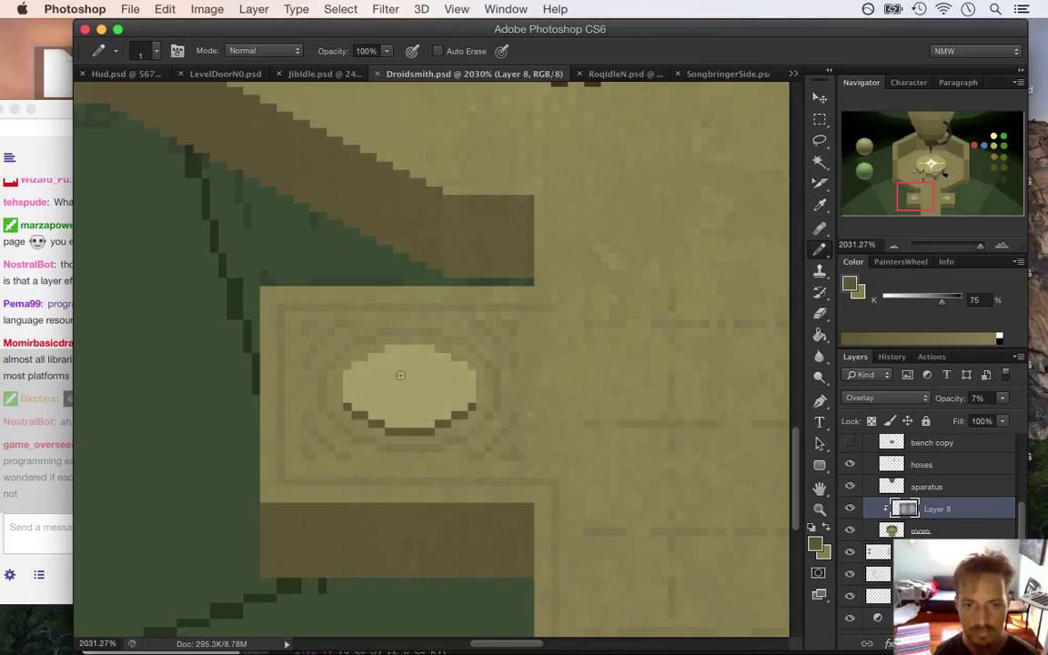
key(i)
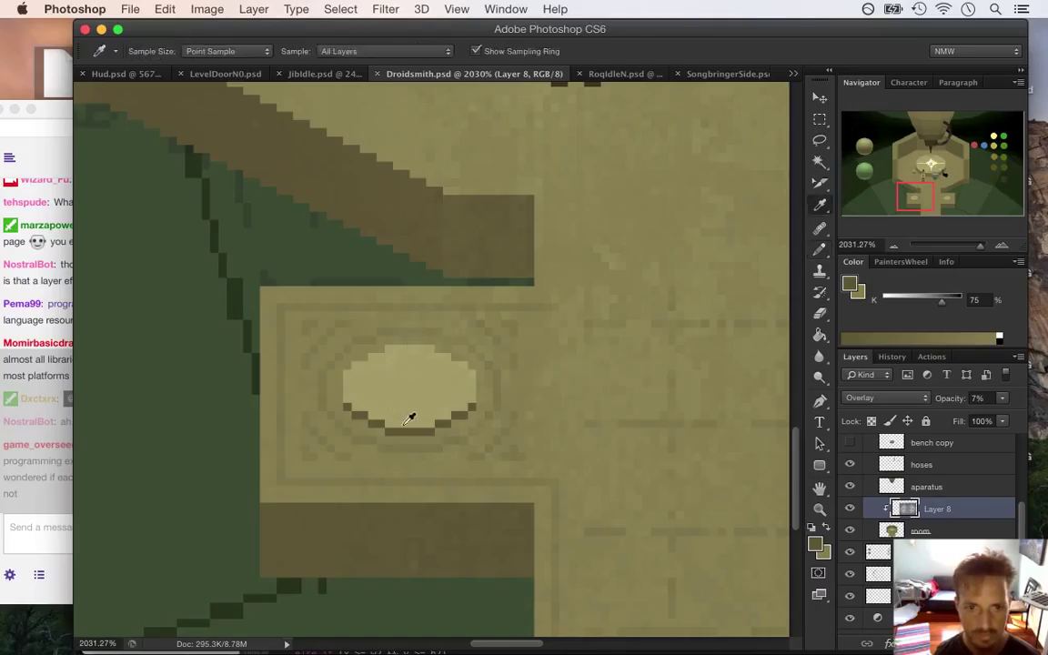
Step: Add a new empty layer above the aparatus layer, and move the hoses layer directly below aparatus
key(z)
drag(393, 397, 323, 374)
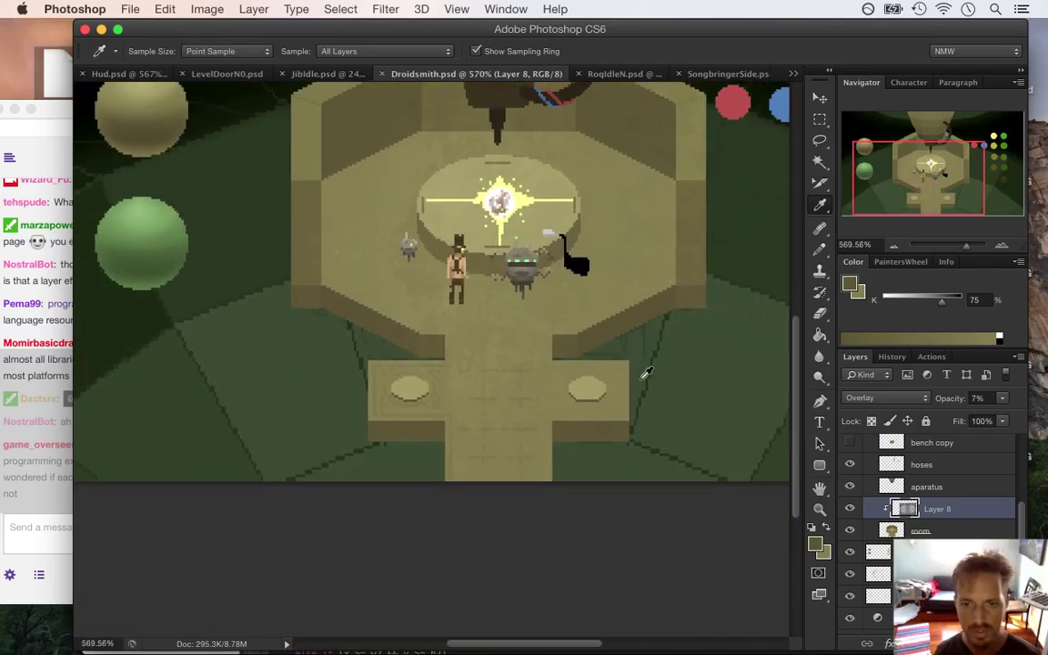
scroll(791, 394, up, 1)
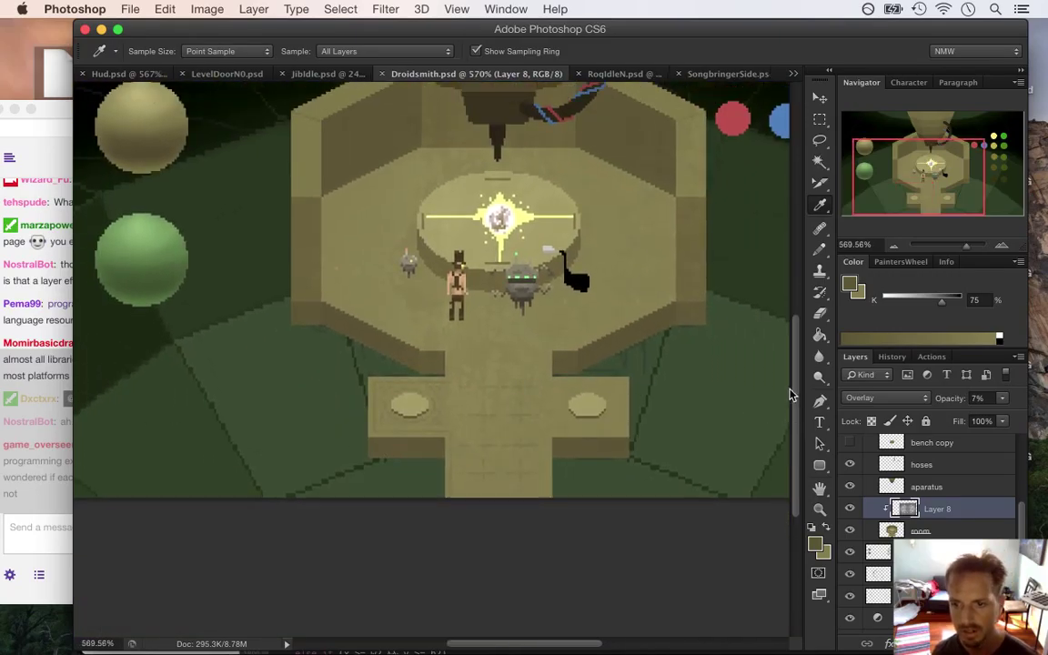
click(927, 487)
key(super+shift+alt+n)
drag(922, 464, 922, 518)
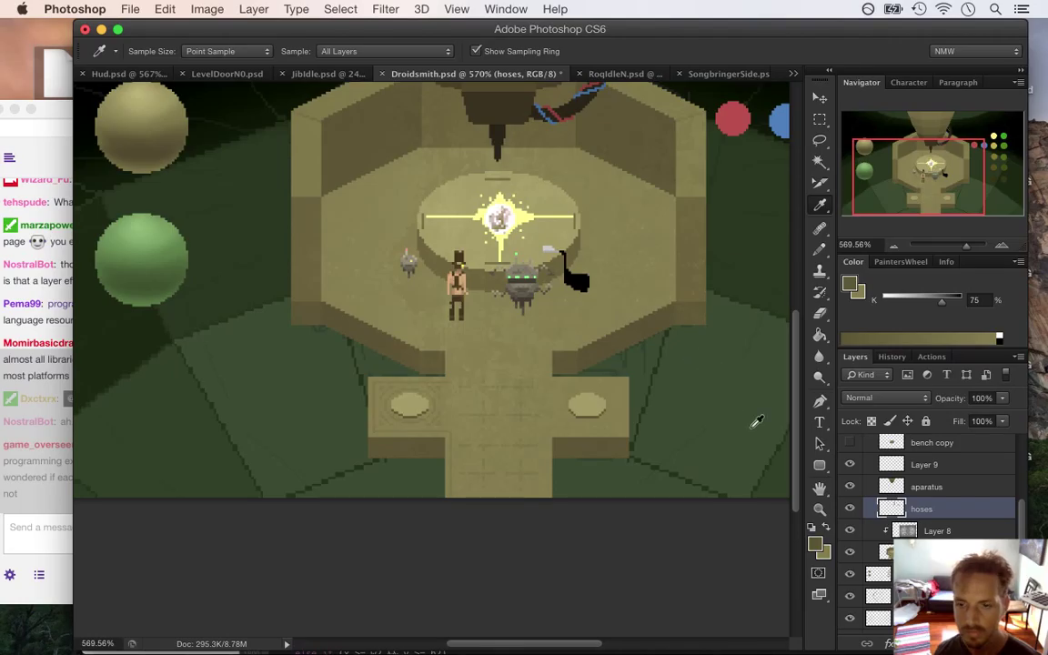
Step: Set the foreground color to white
click(816, 539)
drag(832, 325, 830, 228)
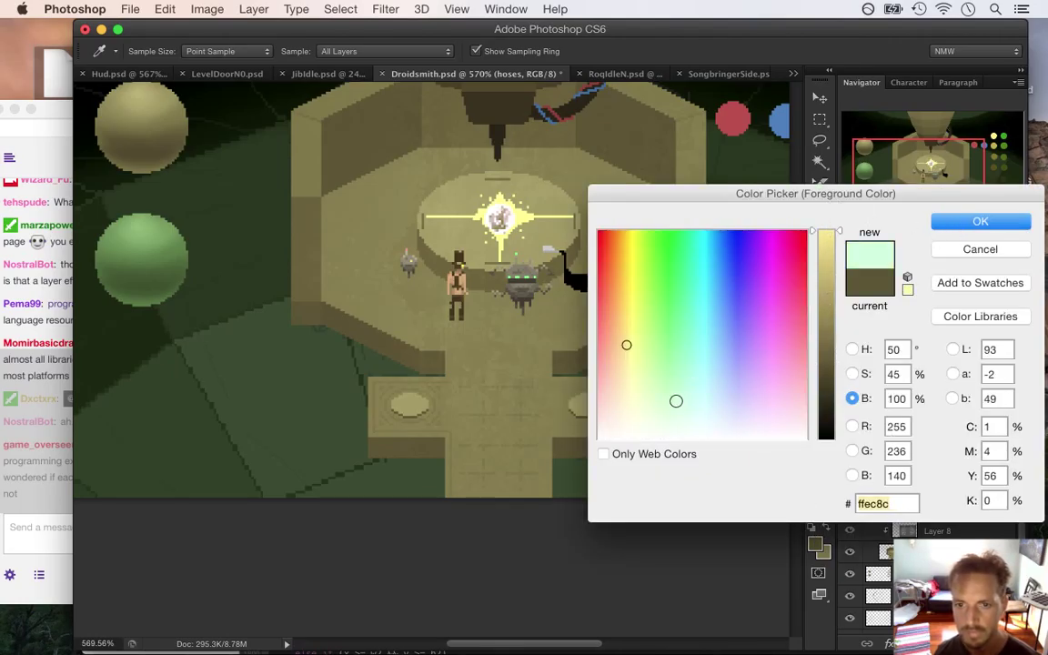
click(662, 436)
click(946, 221)
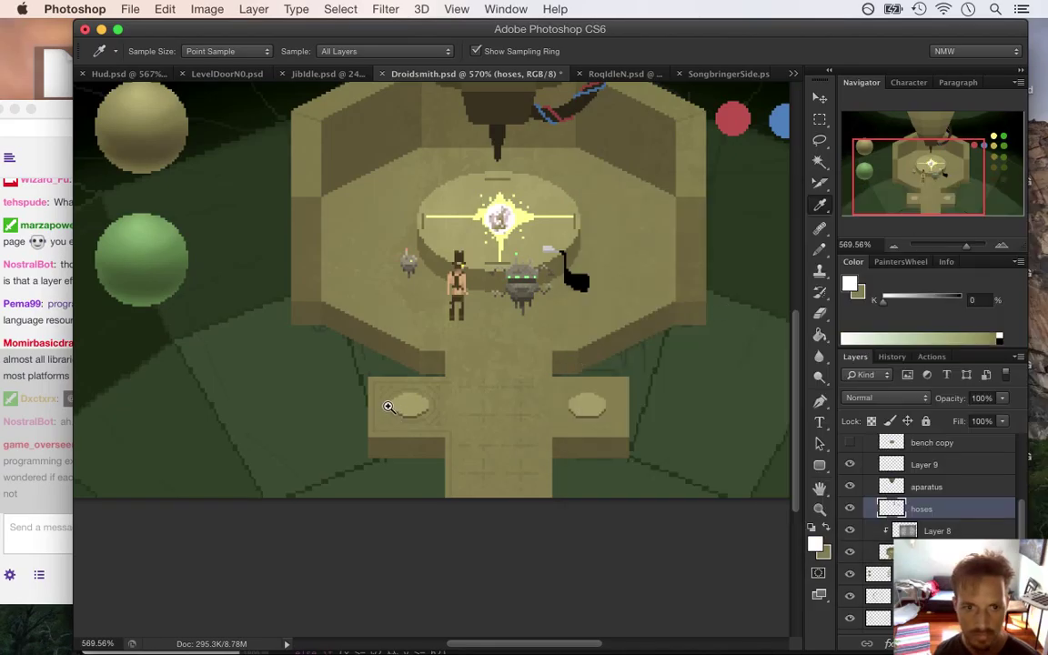
Step: Outline the sides and top of a tall white column on the hoses layer, rising from the left pedestal's oval
scroll(388, 404, up, 5)
key(b)
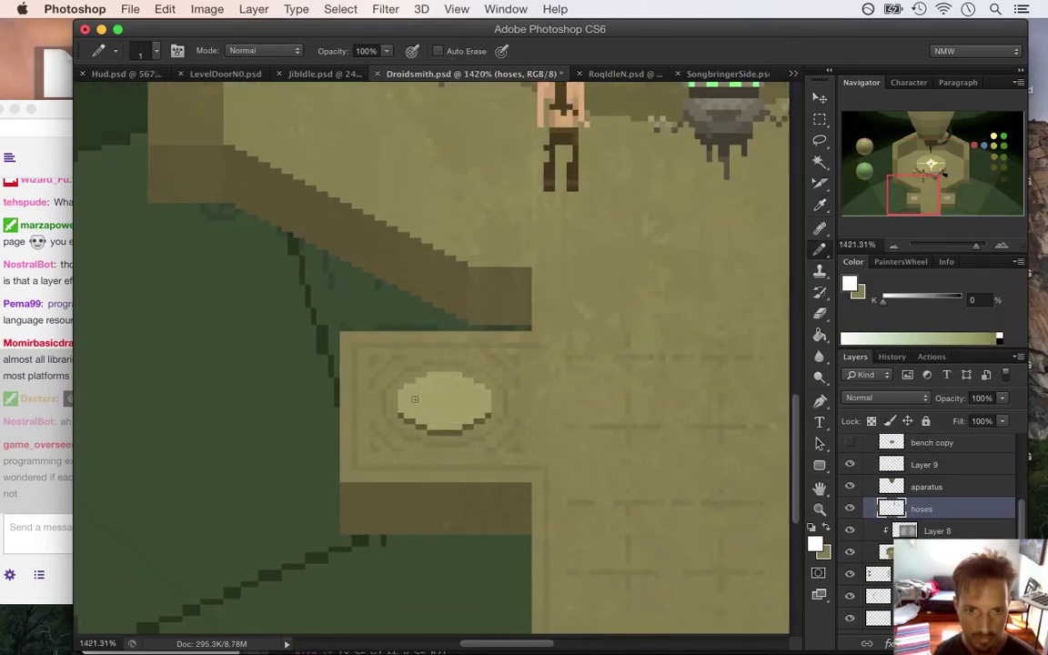
drag(410, 400, 401, 199)
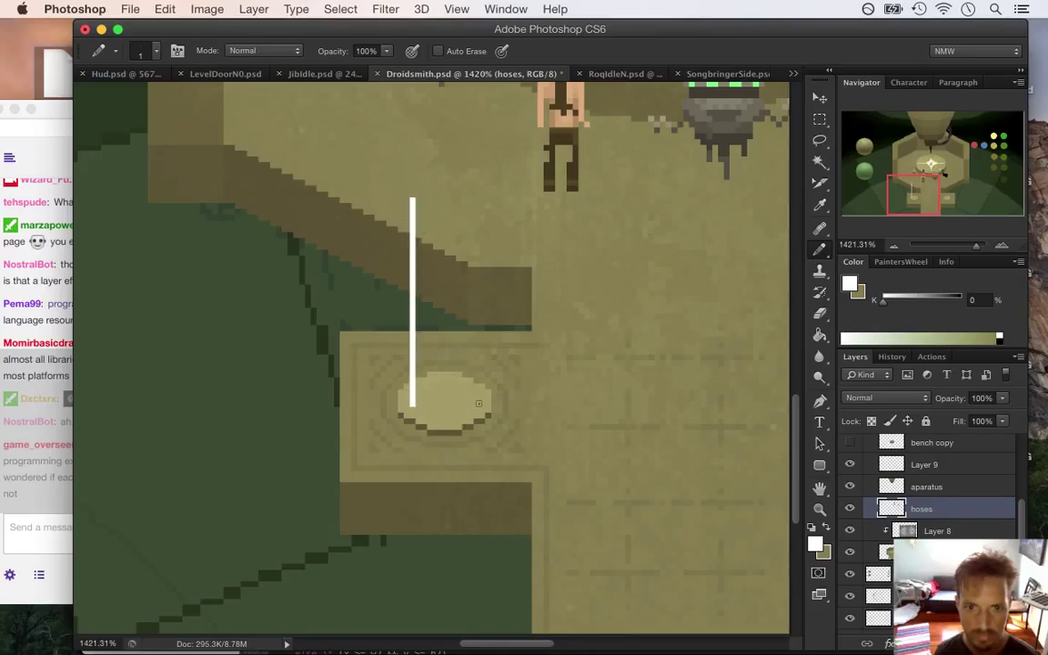
drag(476, 403, 475, 198)
drag(413, 199, 468, 199)
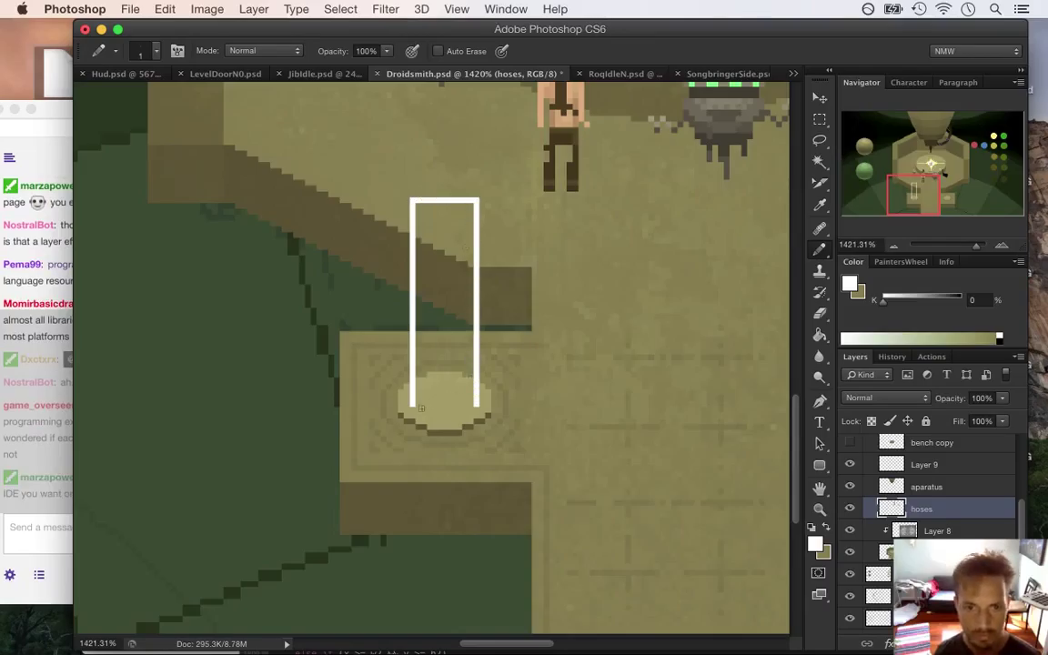
Step: Close the column outline with a rounded base and fill its inside with white
drag(431, 415, 467, 400)
key(g)
click(462, 377)
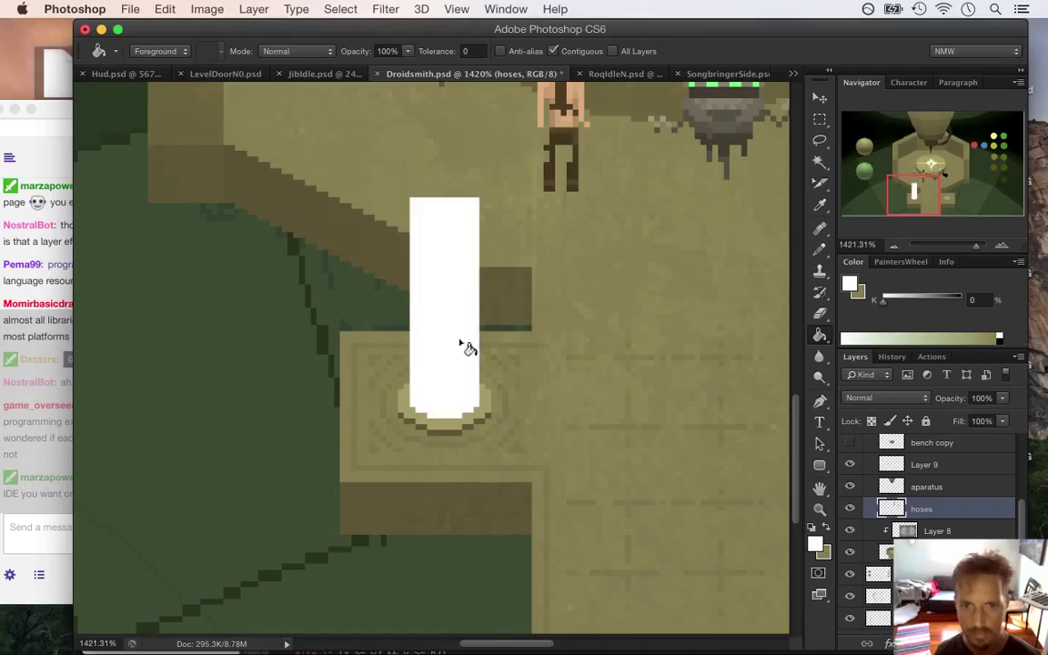
Step: Round off the top of the white column with the Pencil tool
key(b)
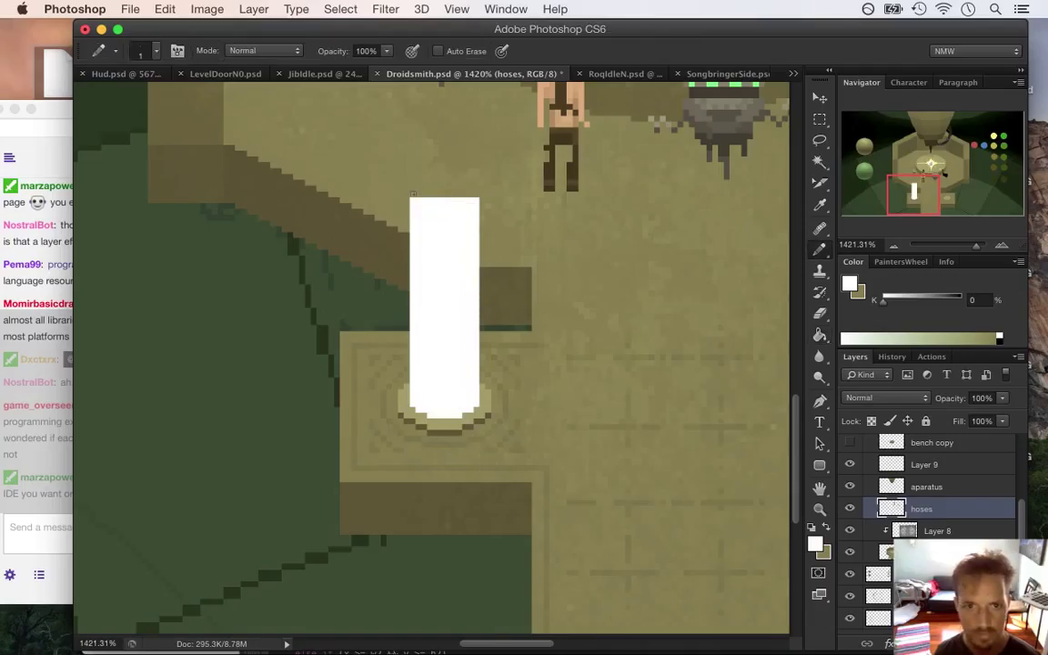
mouse_move(417, 195)
mouse_down()
mouse_move(468, 197)
mouse_move(431, 187)
mouse_up()
drag(433, 265, 386, 253)
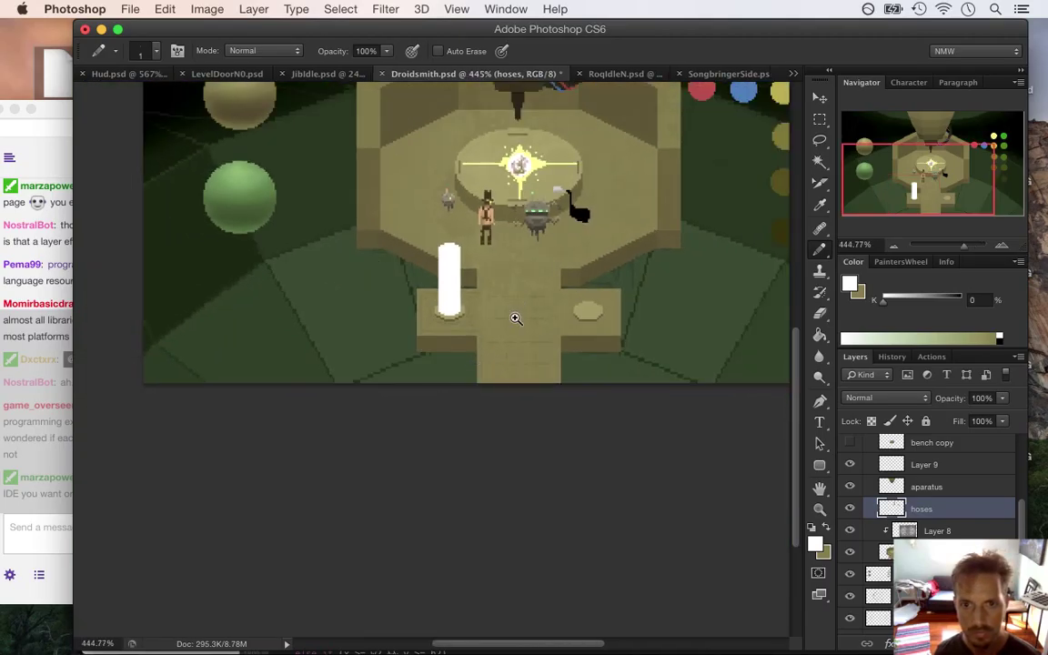
Step: Widen the upper part of the white column by one pixel on each side with straight pencil lines
drag(438, 276, 521, 295)
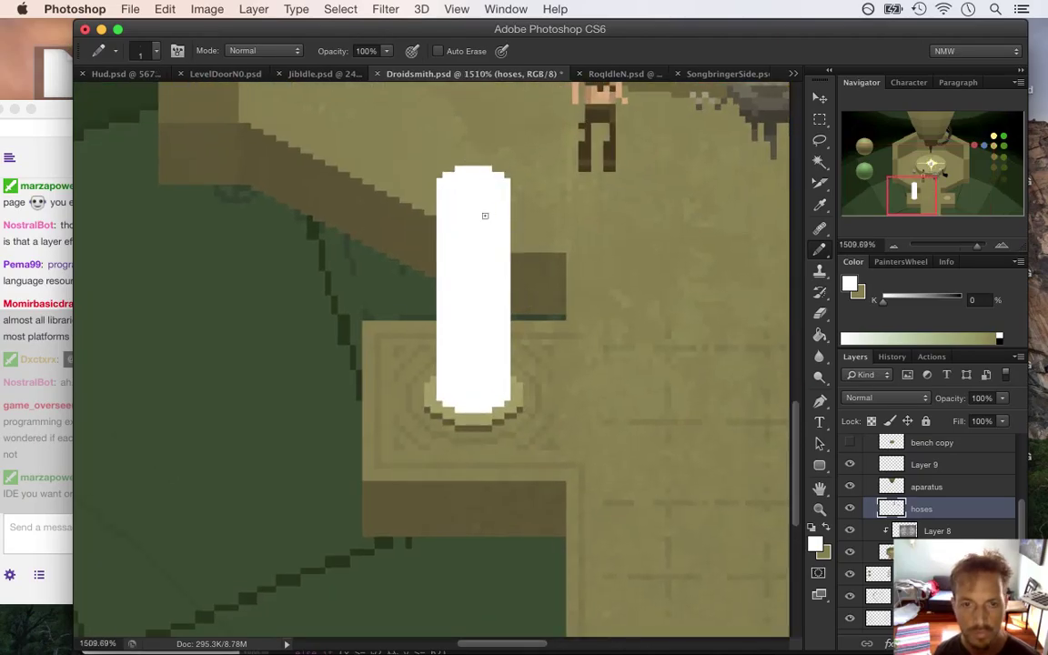
drag(433, 306, 434, 173)
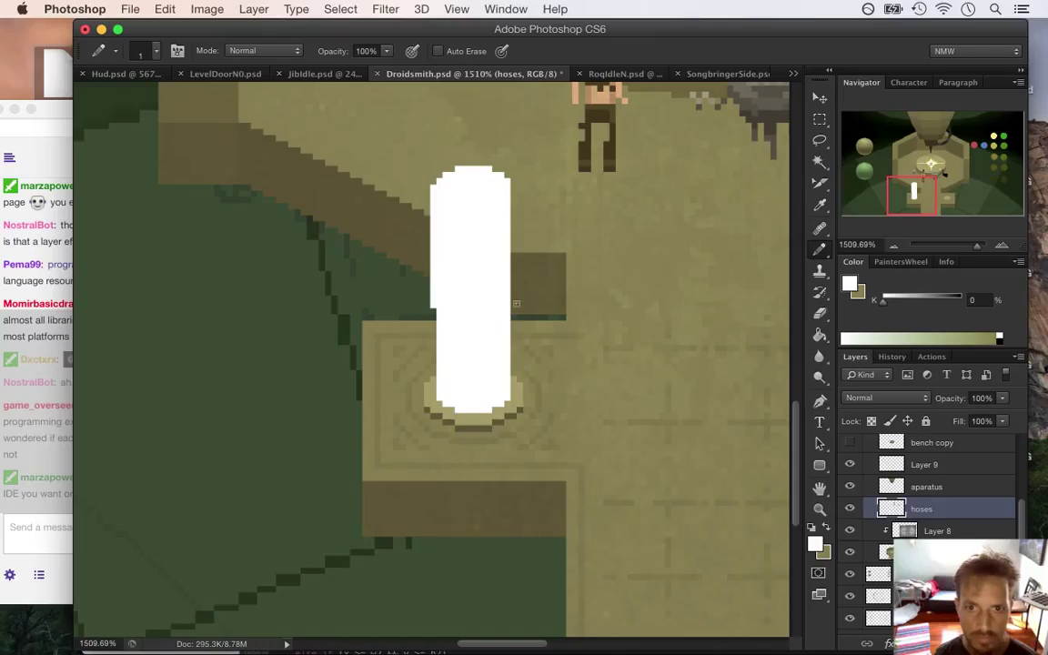
drag(512, 305, 514, 175)
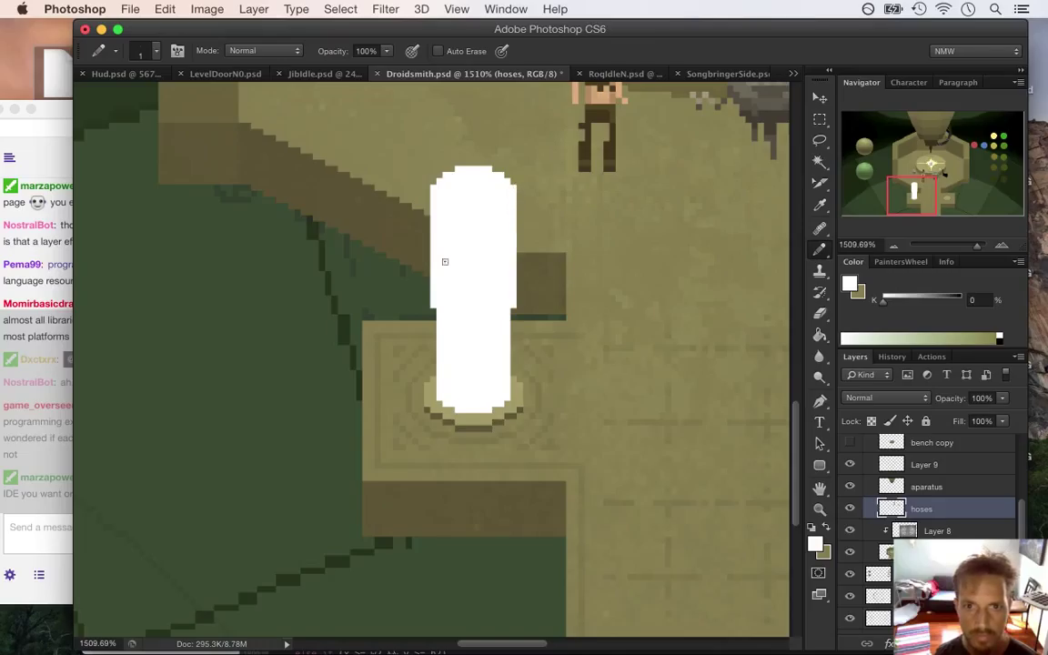
Step: Widen the top section of the white column by one more pixel on each side and save the file
drag(426, 238, 427, 193)
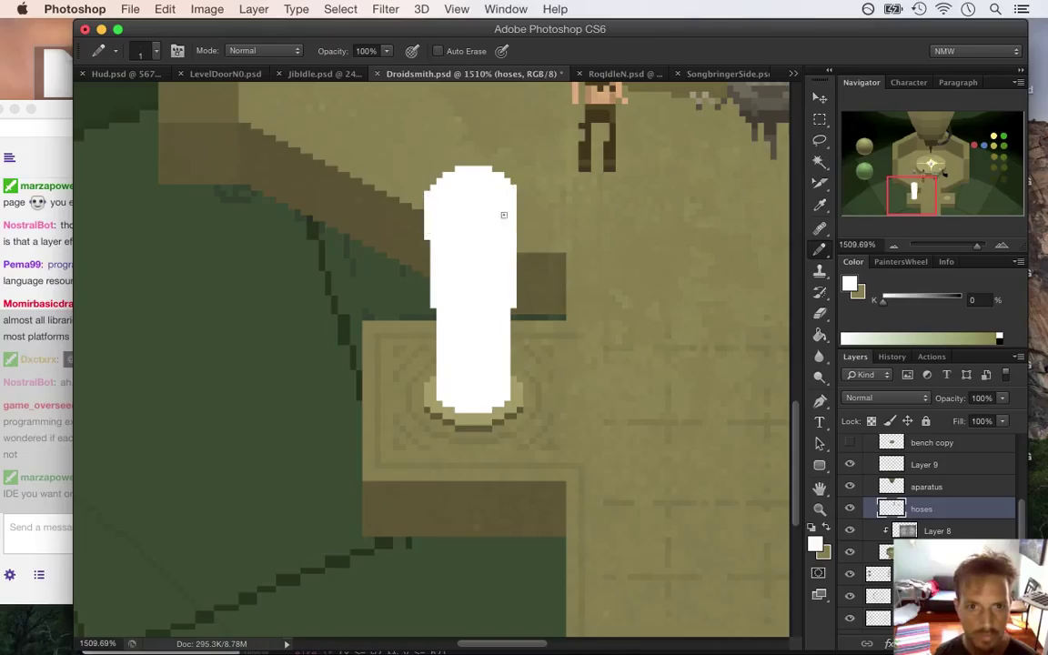
drag(518, 233, 521, 194)
scroll(386, 276, down, 10)
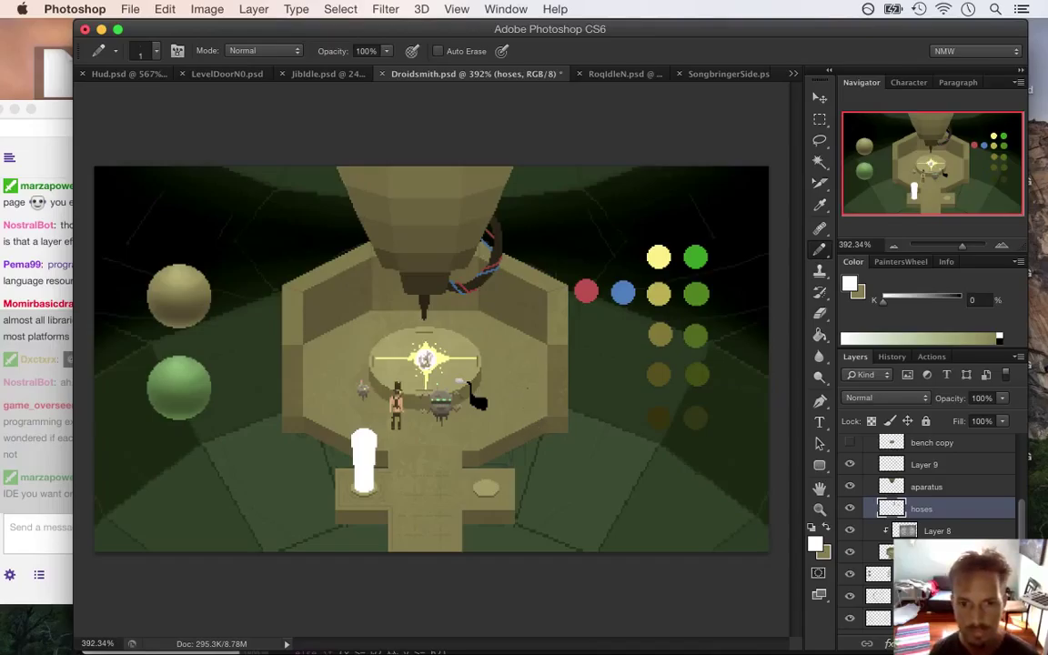
key(ctrl+s)
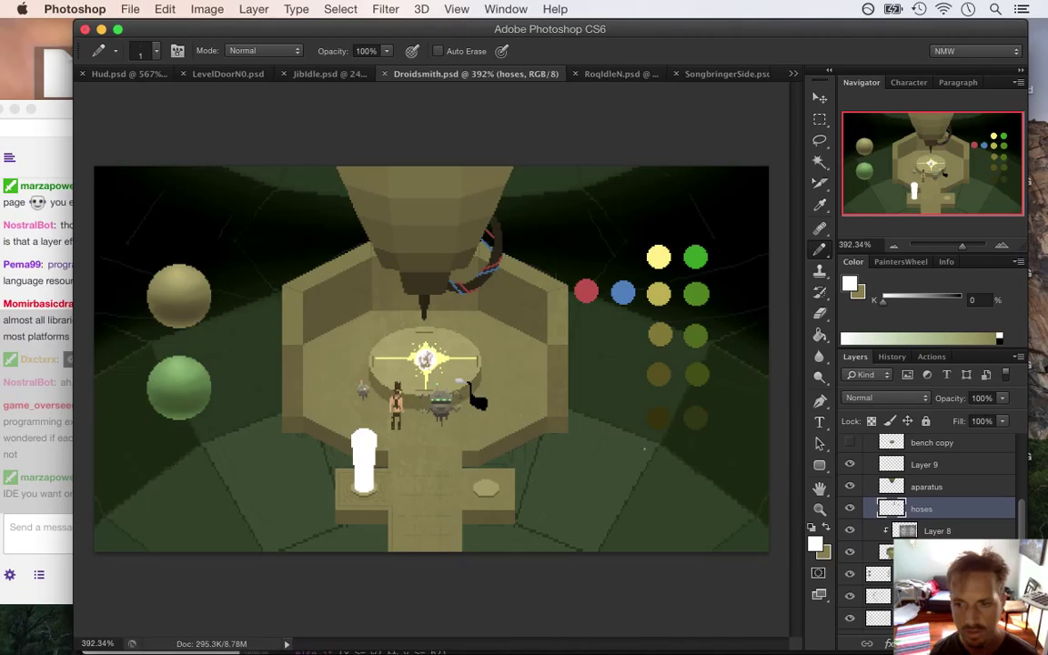
Step: Lasso the white column on the hoses layer, cut it onto its own layer and place that layer below hoses
click(851, 509)
click(851, 510)
click(852, 509)
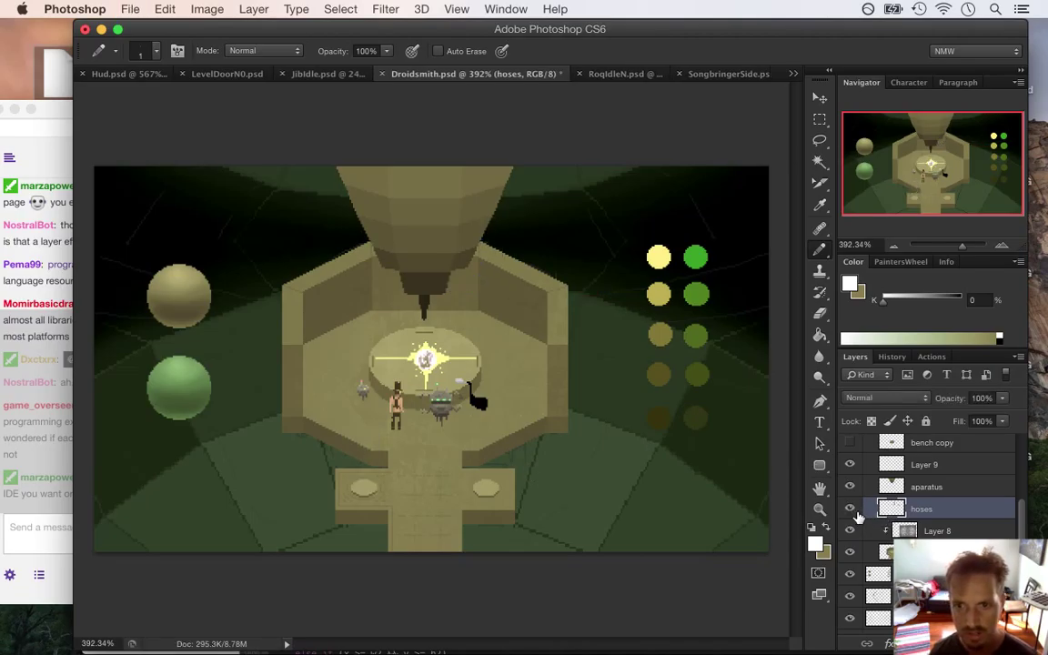
click(851, 509)
click(819, 140)
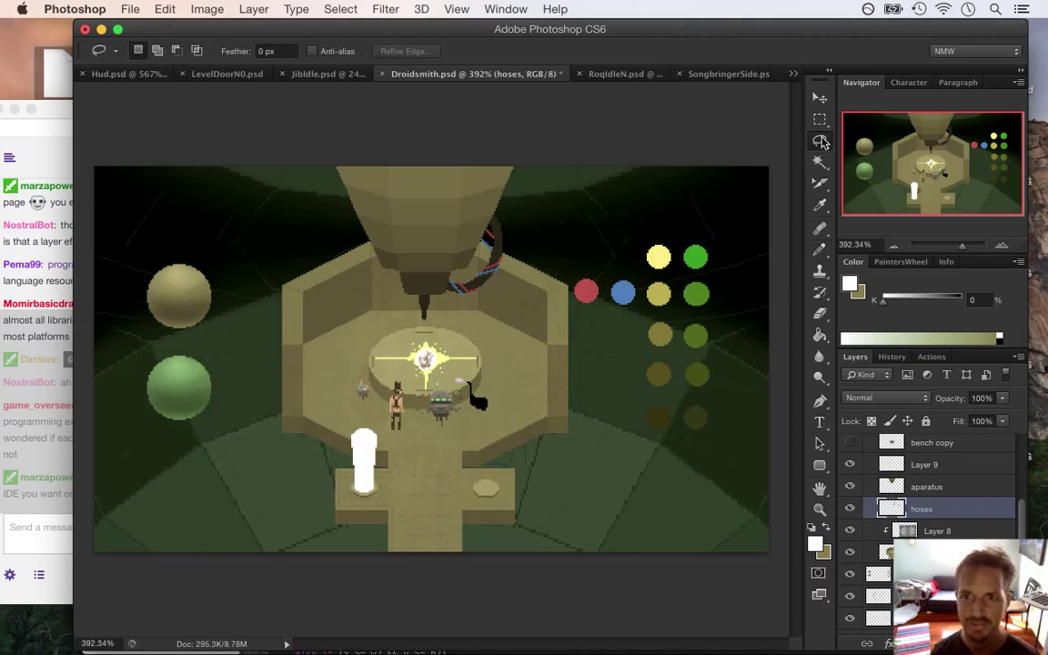
mouse_move(350, 381)
mouse_down()
mouse_move(347, 525)
mouse_move(363, 387)
mouse_up()
right_click(379, 467)
click(433, 467)
drag(877, 506, 855, 533)
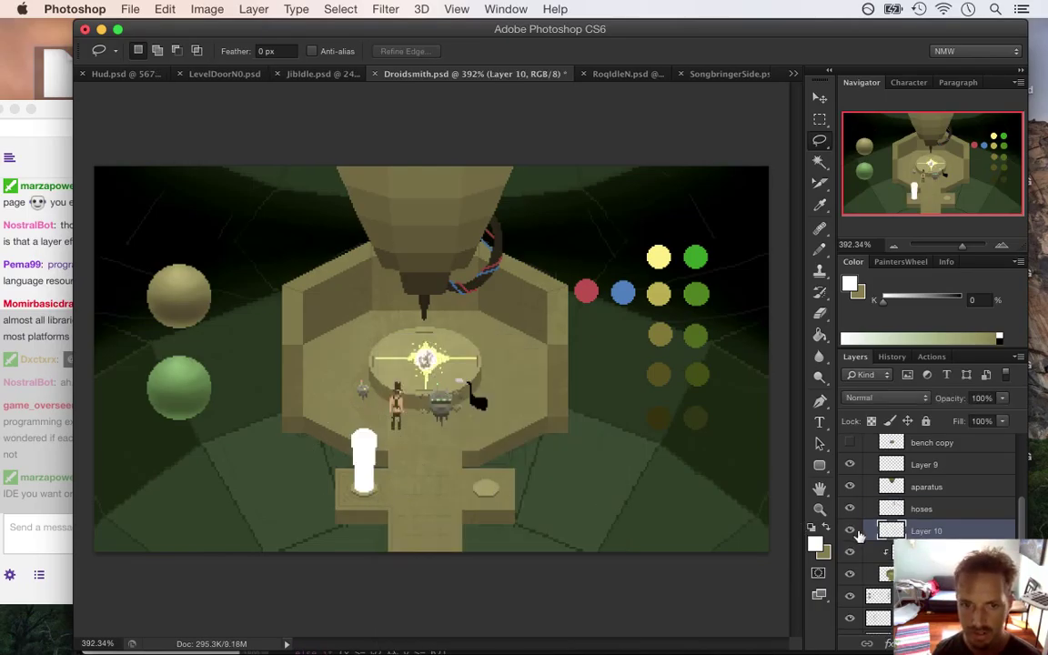
Step: Duplicate the column's layer, name the original light and hide it, and make Layer 10 copy active
key(ctrl+j)
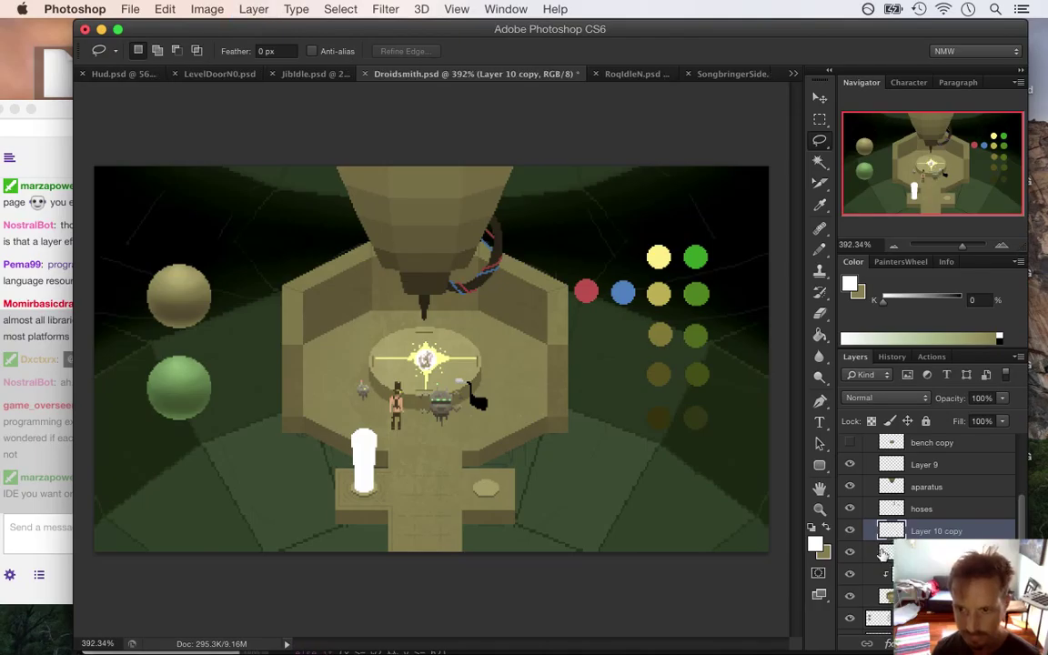
click(885, 552)
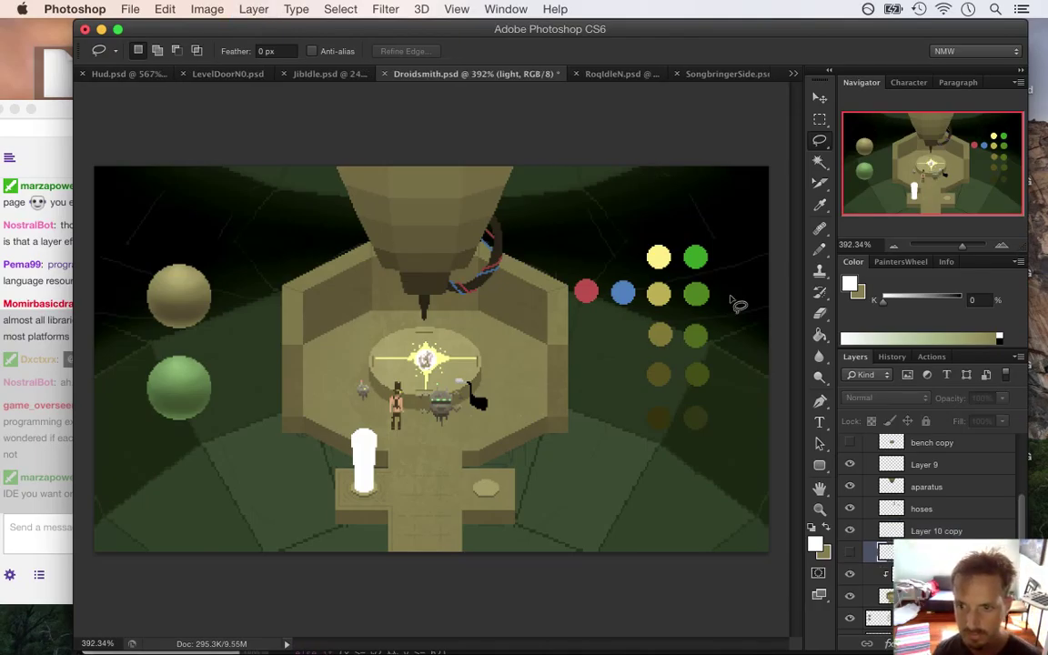
click(944, 532)
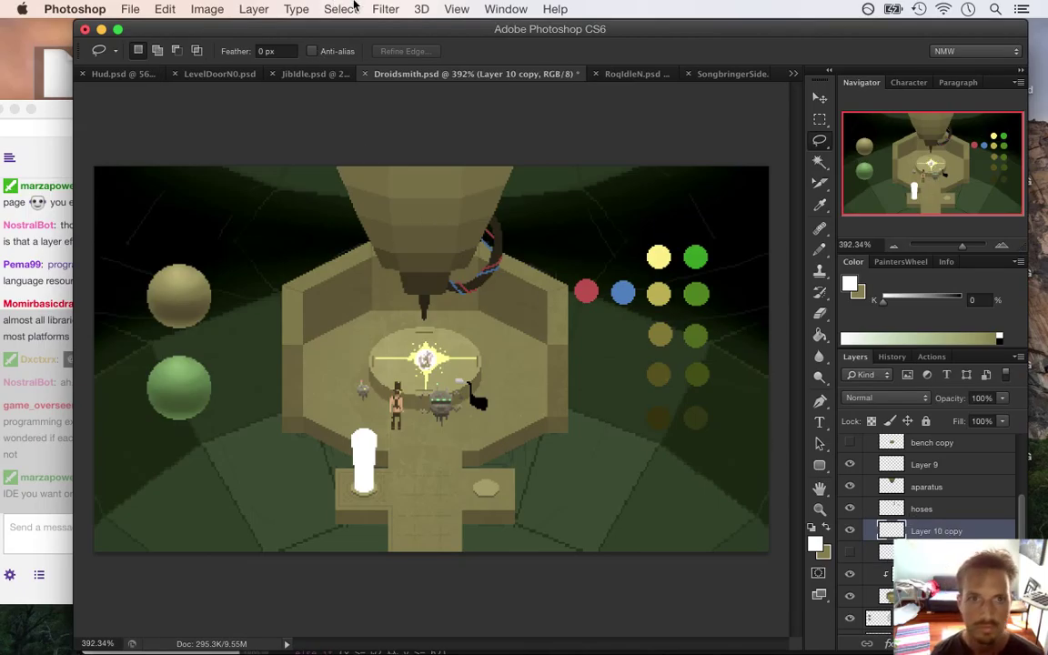
Step: Apply a Gaussian Blur with a 3.4-pixel radius to the column on Layer 10 copy
click(386, 9)
mouse_move(460, 205)
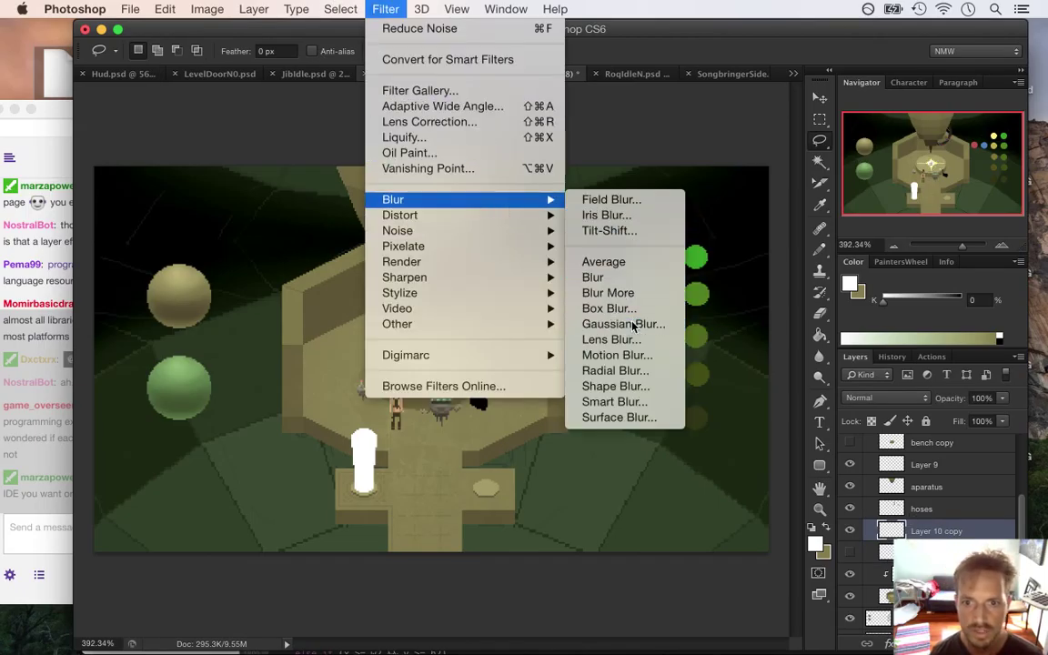
click(624, 323)
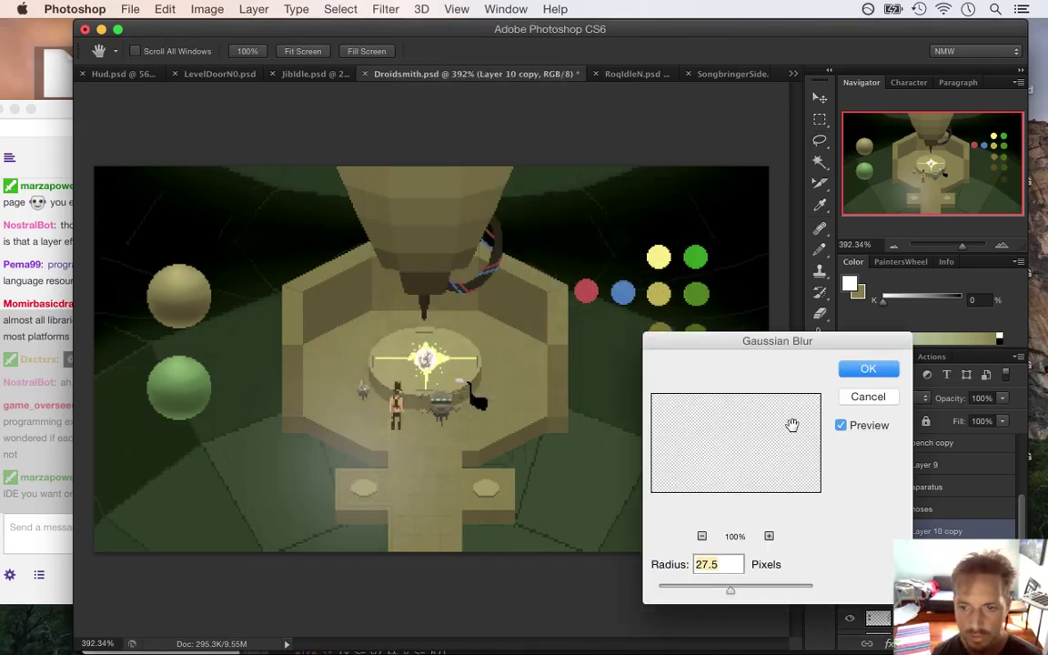
drag(729, 591, 686, 593)
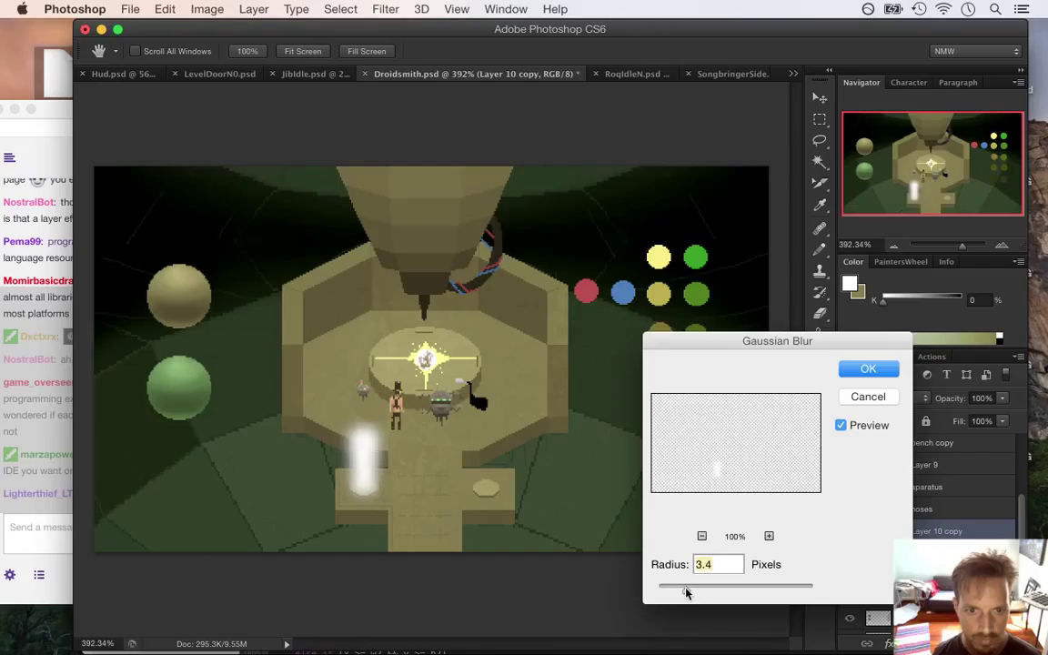
click(846, 369)
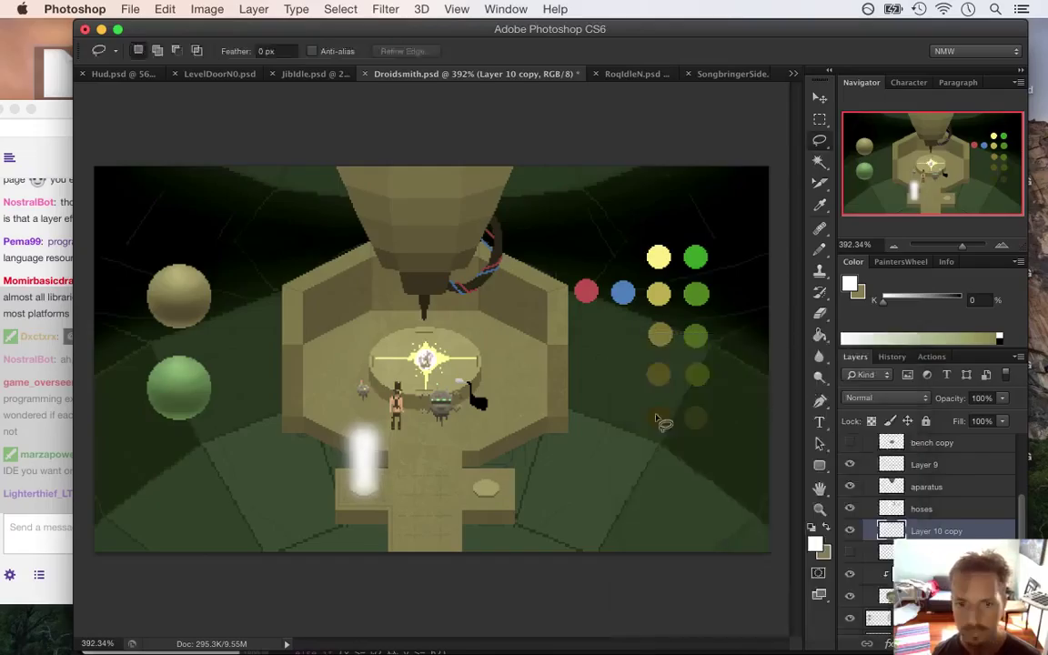
mouse_move(347, 426)
mouse_down()
mouse_move(419, 454)
mouse_move(425, 491)
mouse_up()
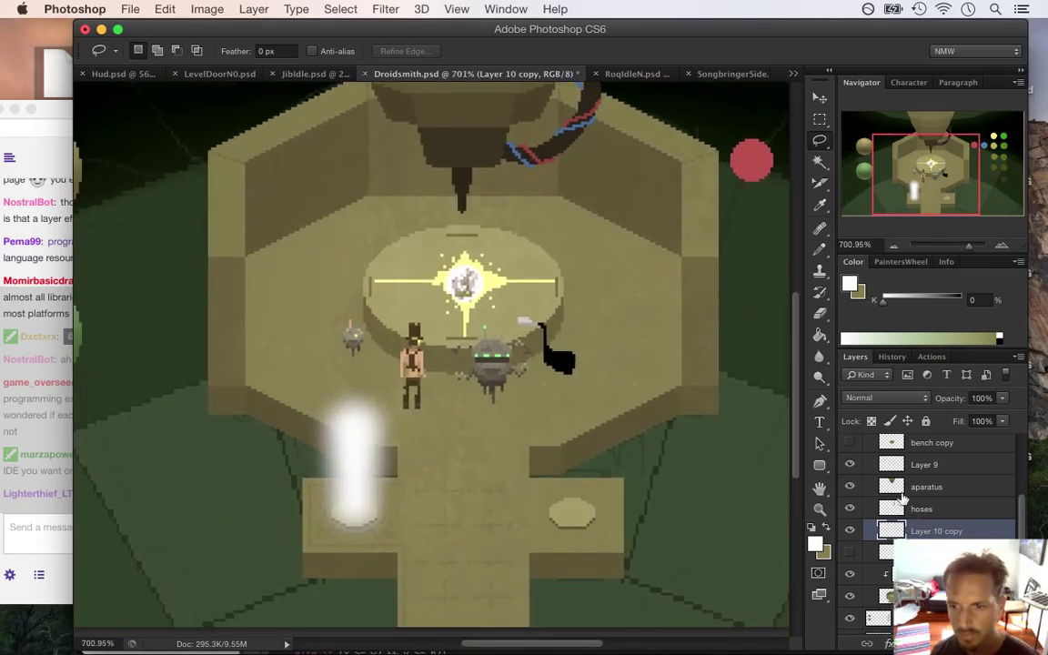
Step: Check the tip in the Twitch chat and cycle Layer 8 through the blending modes, returning to Overlay
click(45, 422)
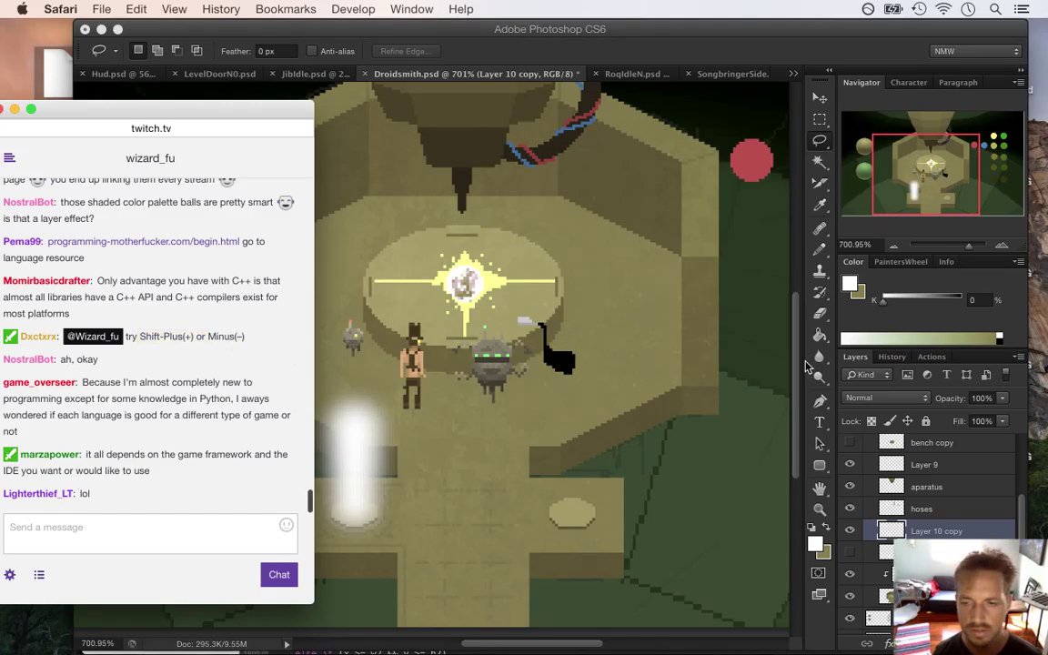
click(801, 484)
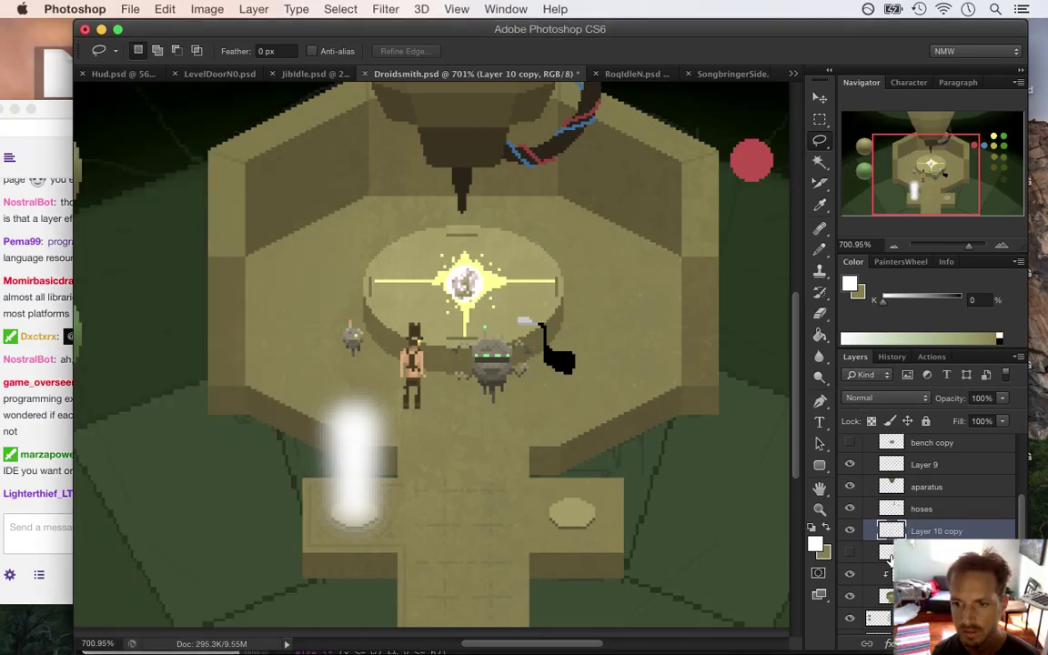
click(873, 574)
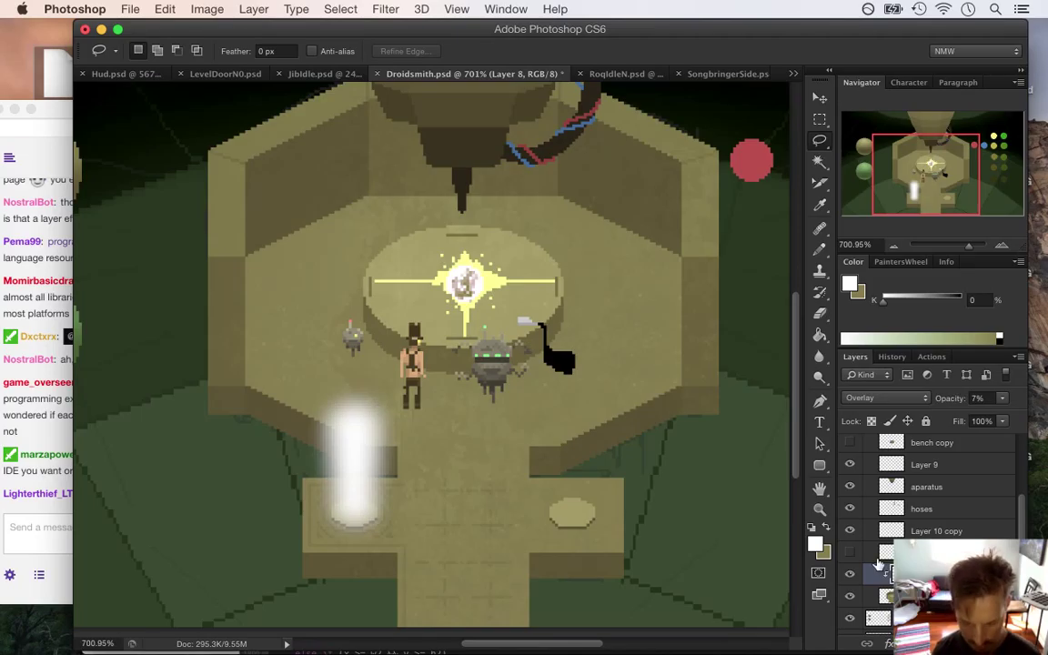
key(shift+plus)
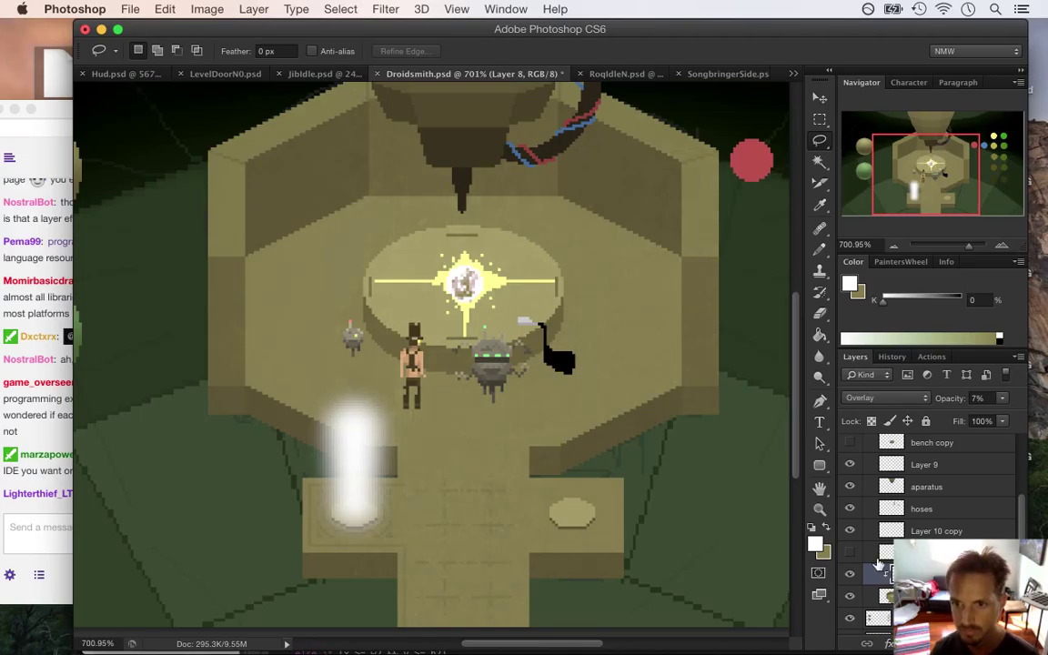
key(shift+plus)
key(shift+plus)
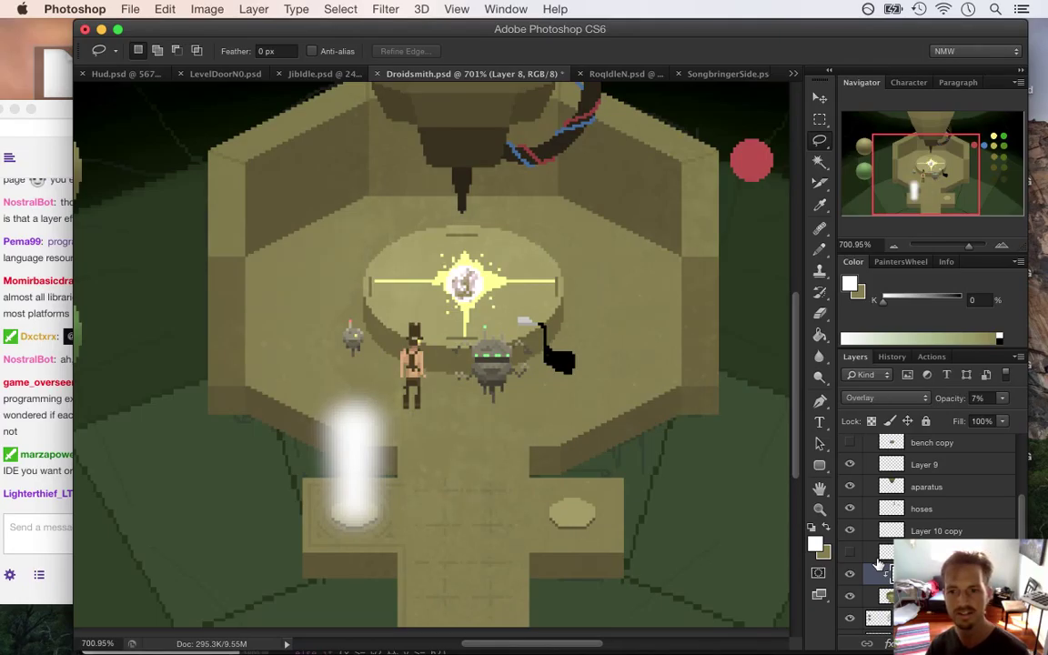
key(shift+minus)
key(shift+plus)
key(shift+plus)
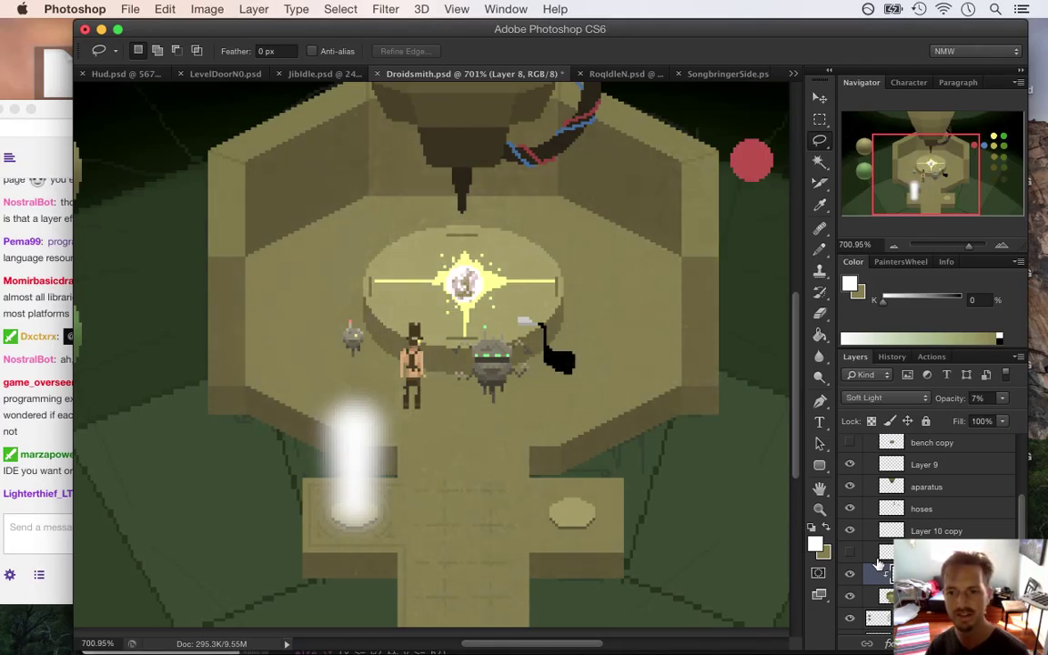
key(shift+plus)
key(shift+plus)
key(shift+plus)
key(shift+plus)
key(shift+plus)
key(shift+plus)
key(shift+plus)
key(shift+plus)
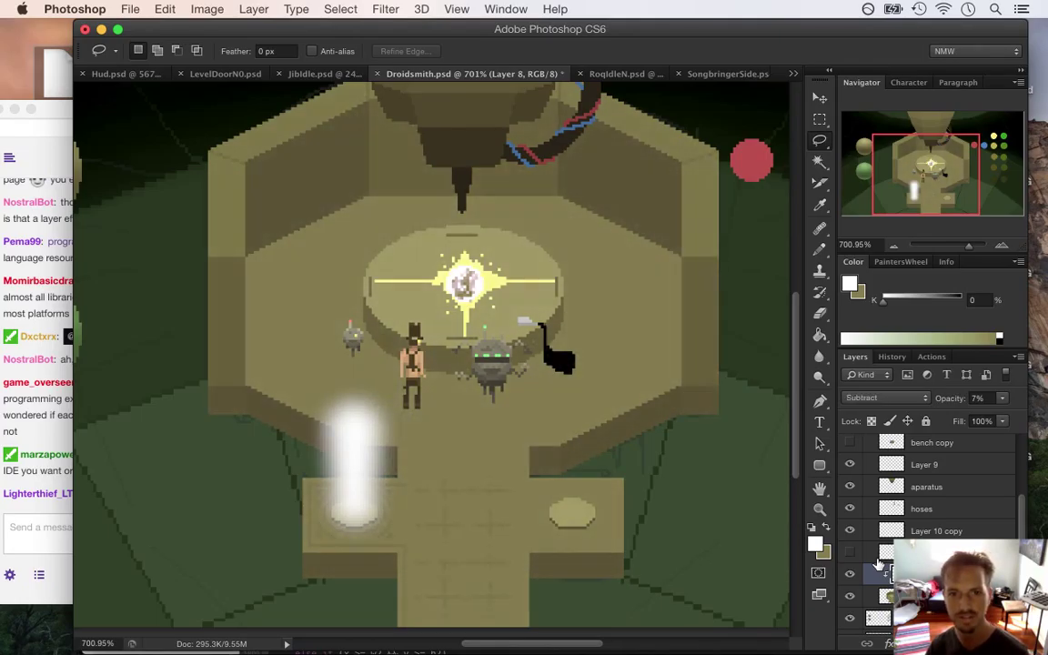
key(shift+minus)
key(shift+minus)
key(shift+minus)
key(shift+minus)
key(shift+minus)
key(shift+minus)
key(shift+minus)
key(shift+minus)
key(shift+minus)
key(shift+minus)
key(shift+minus)
key(shift+minus)
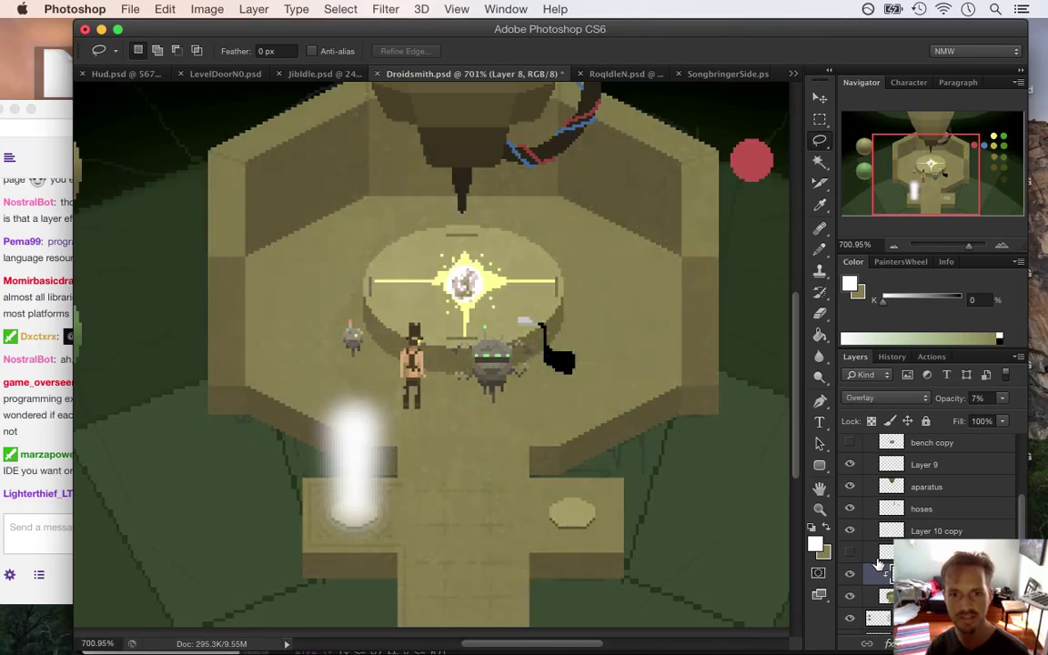
key(shift+minus)
key(shift+minus)
key(shift+minus)
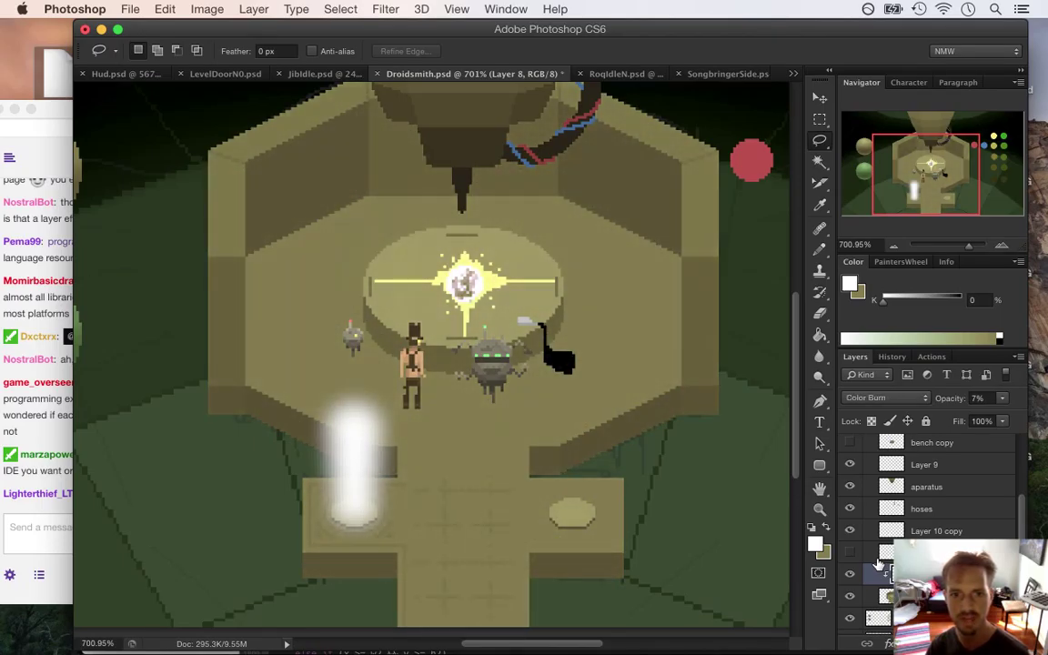
key(shift+plus)
key(shift+plus)
key(shift+plus)
key(shift+plus)
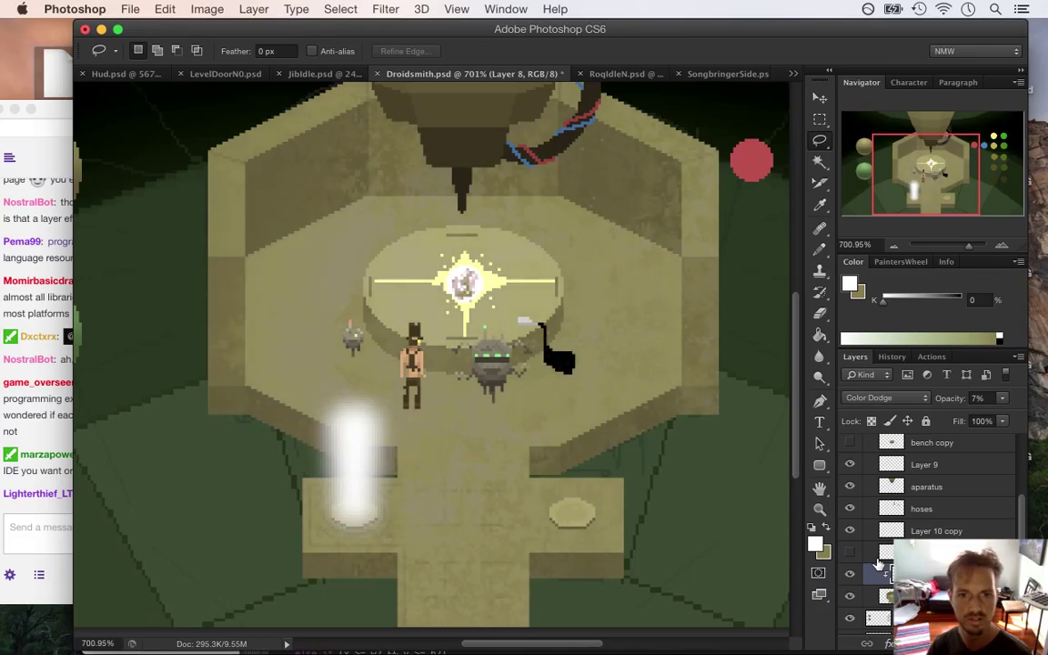
key(shift+plus)
key(shift+plus)
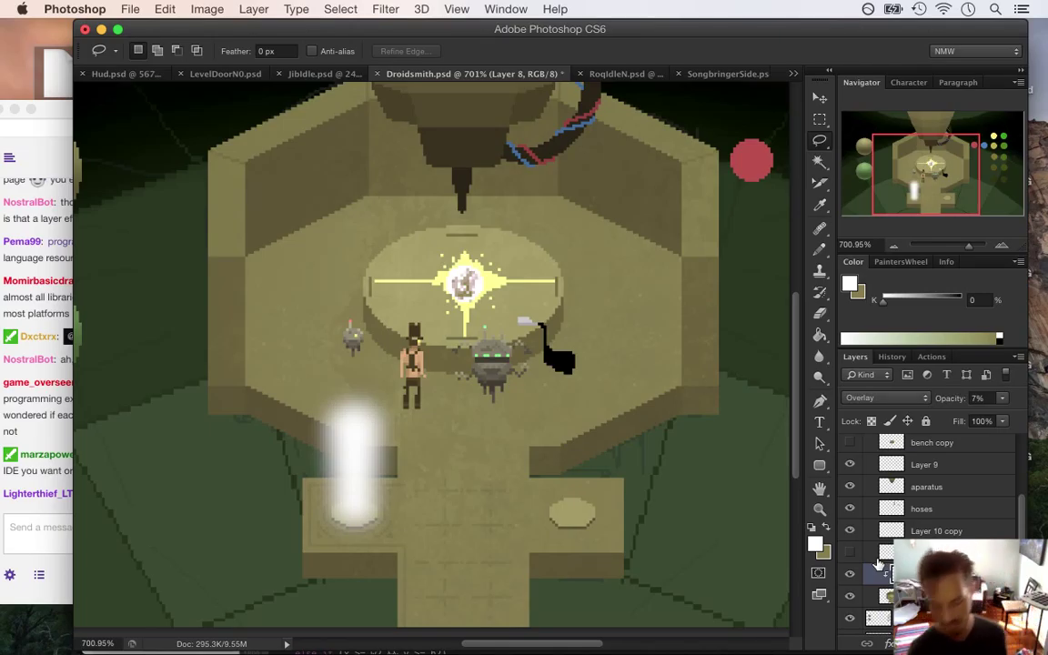
key(shift+minus)
key(shift+minus)
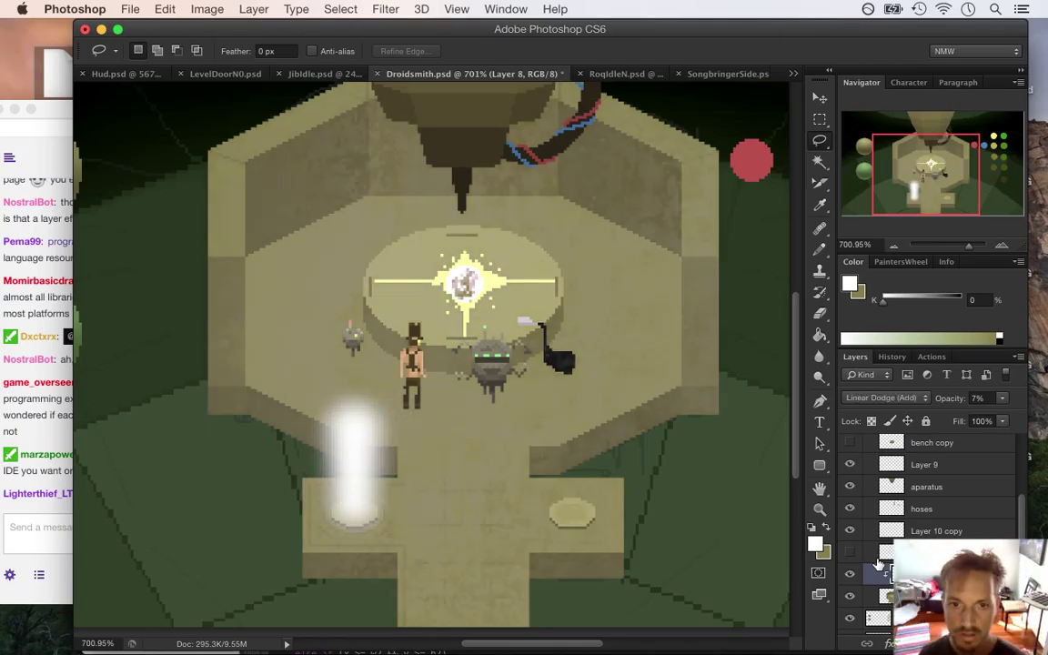
key(shift+minus)
key(shift+minus)
key(shift+minus)
key(shift+minus)
key(shift+minus)
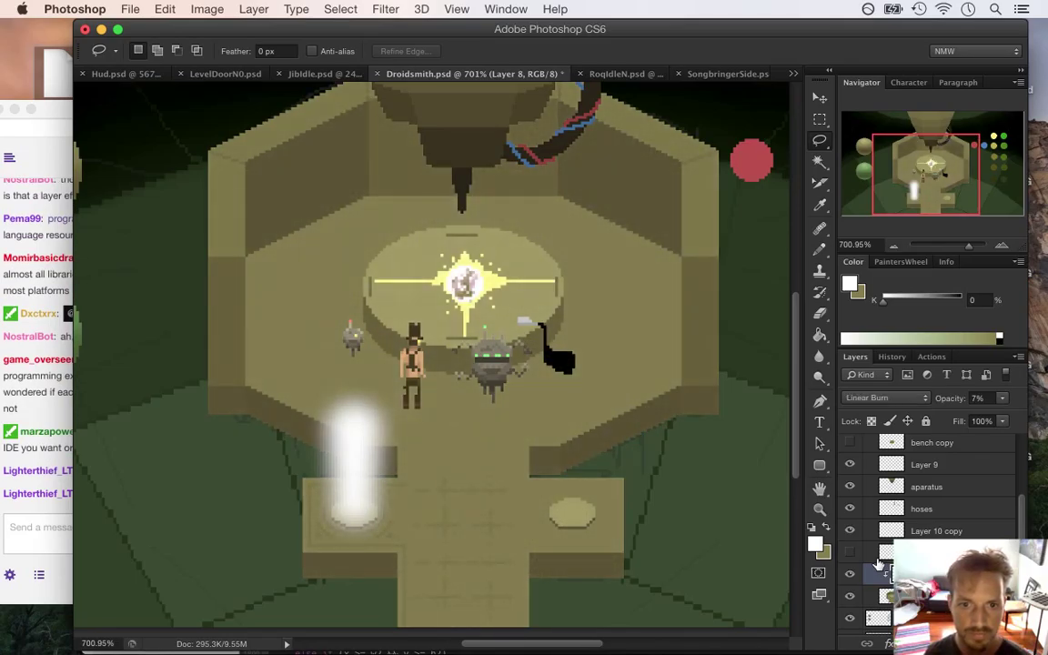
key(shift+plus)
key(shift+plus)
key(shift+plus)
key(shift+plus)
key(shift+plus)
key(shift+plus)
key(shift+plus)
key(shift+plus)
key(shift+plus)
key(shift+plus)
key(shift+plus)
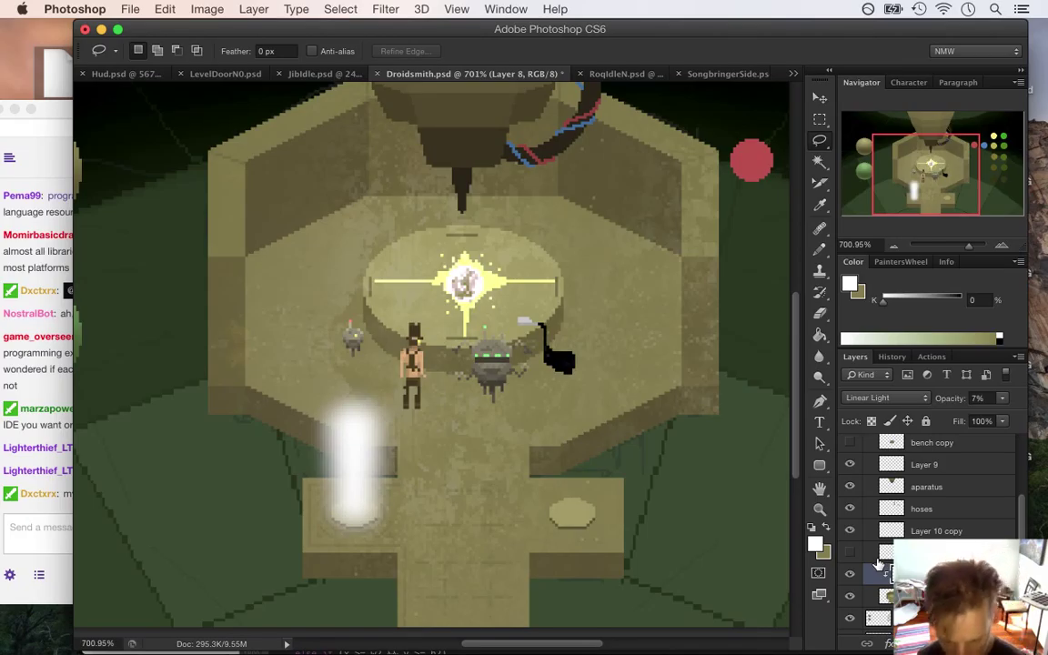
key(shift+minus)
key(shift+minus)
key(shift+minus)
key(shift+minus)
key(shift+minus)
key(shift+minus)
key(shift+minus)
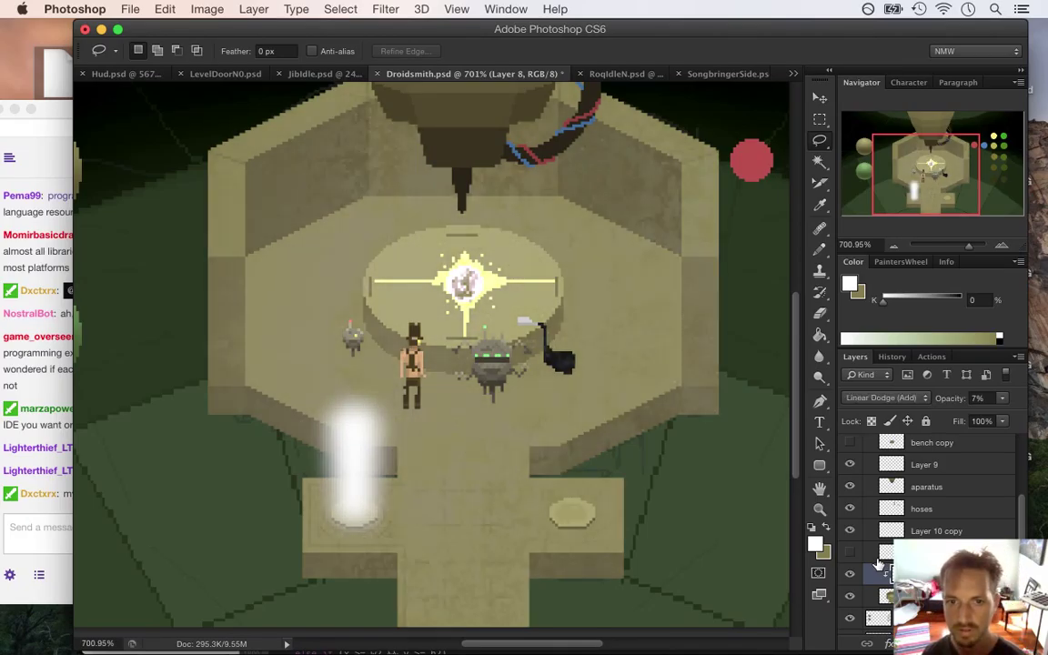
key(shift+plus)
key(shift+plus)
key(shift+plus)
key(shift+plus)
key(shift+plus)
key(shift+plus)
key(shift+plus)
key(shift+plus)
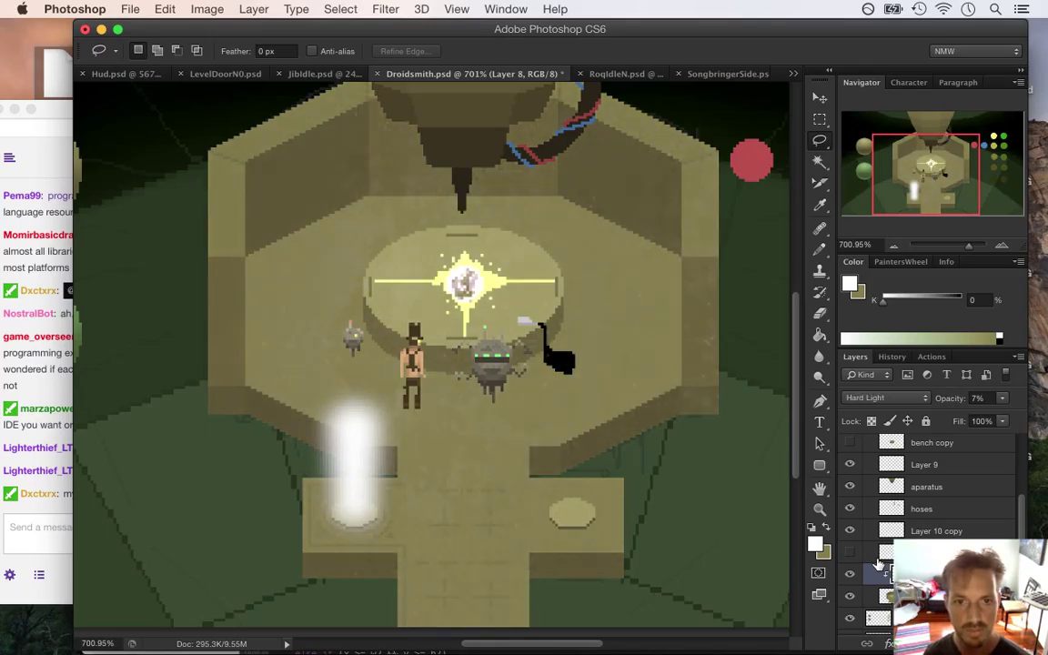
key(shift+plus)
key(shift+plus)
key(shift+minus)
key(shift+minus)
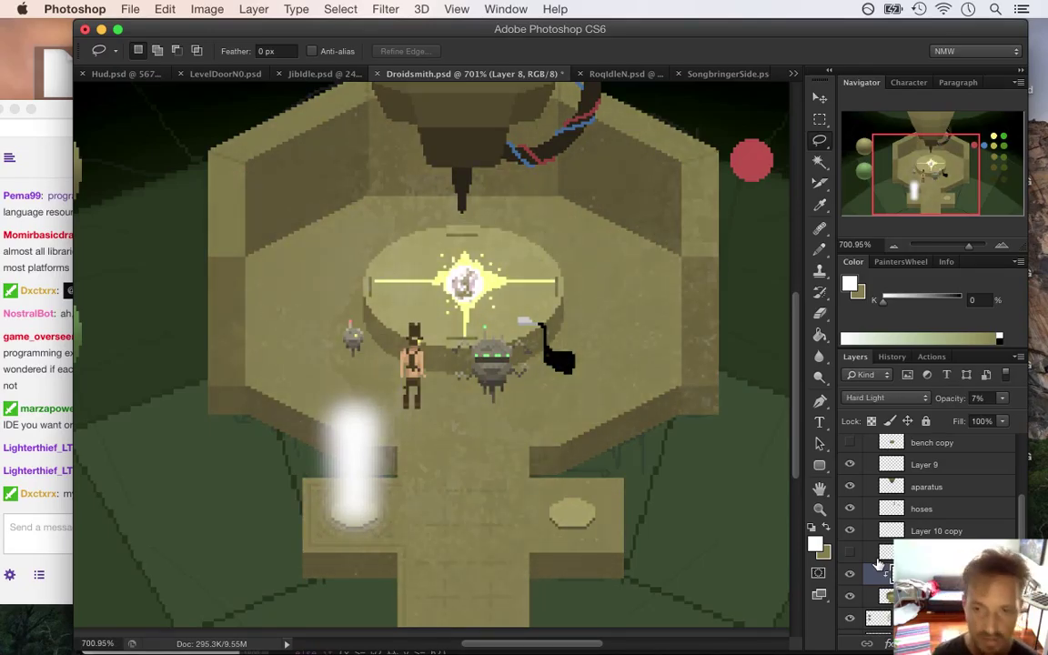
key(shift+minus)
key(shift+minus)
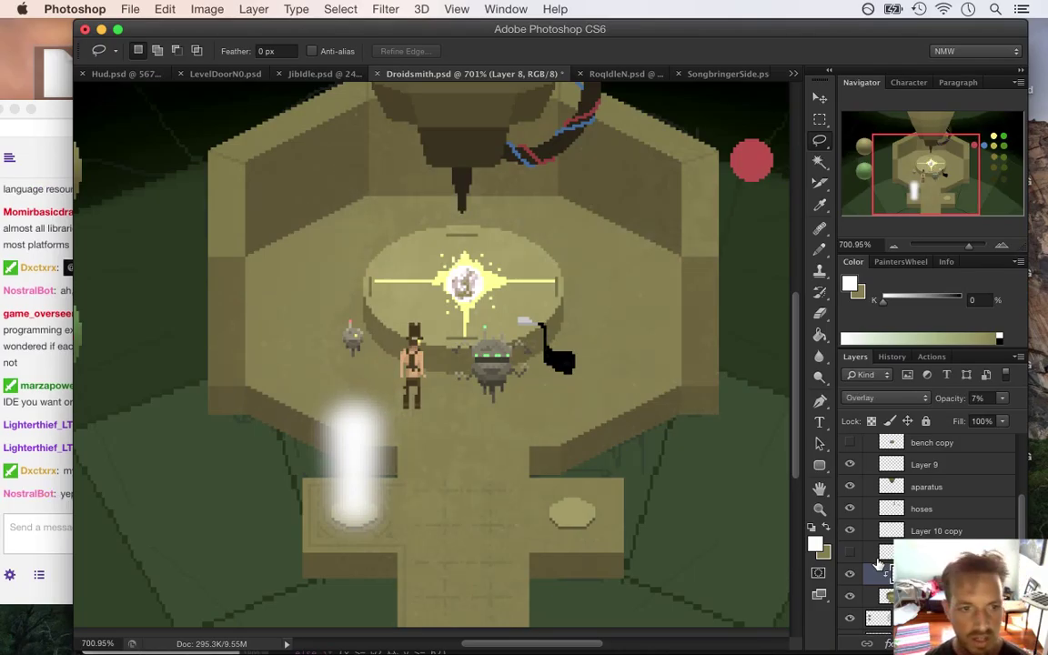
Step: Switch to the Twitch chat and highlight the programming-language question and the "my google fu is next level" message while reading
click(43, 304)
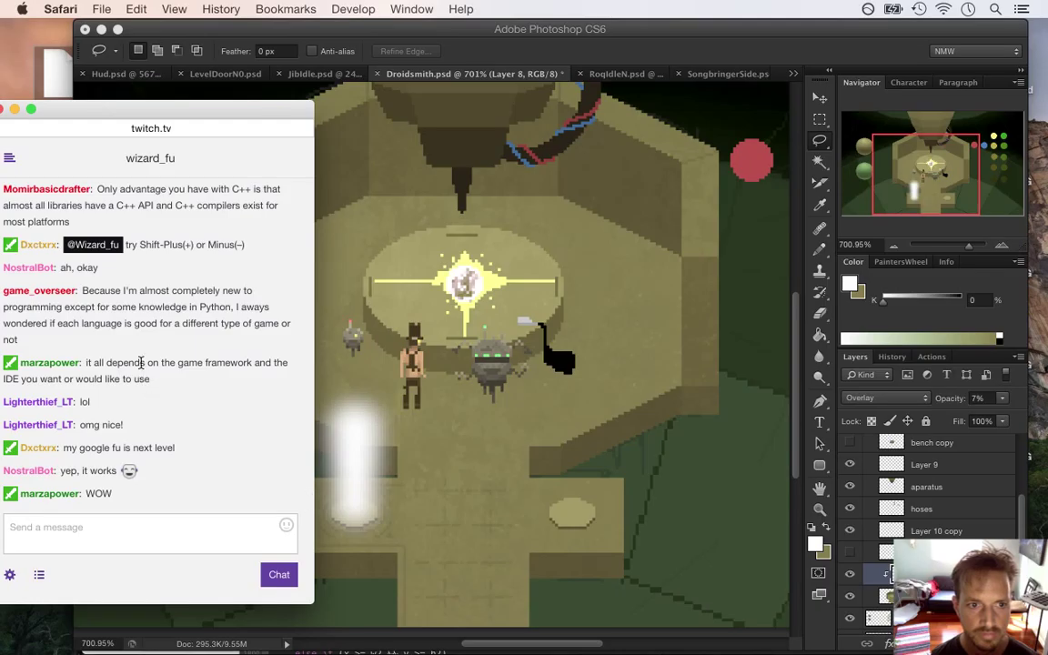
drag(101, 290, 178, 357)
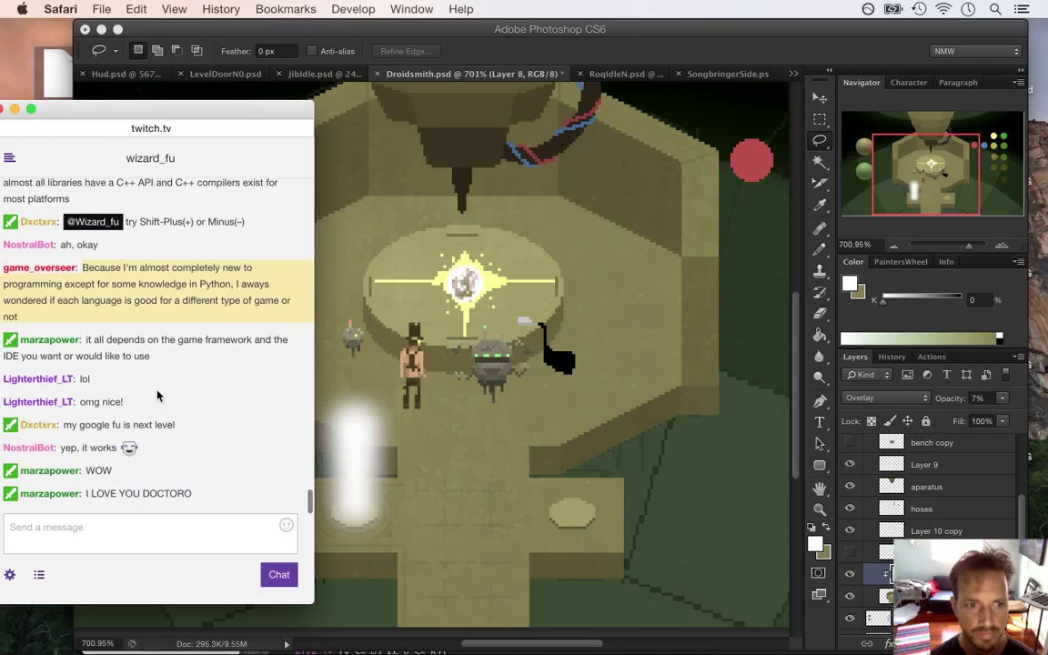
drag(87, 428, 300, 428)
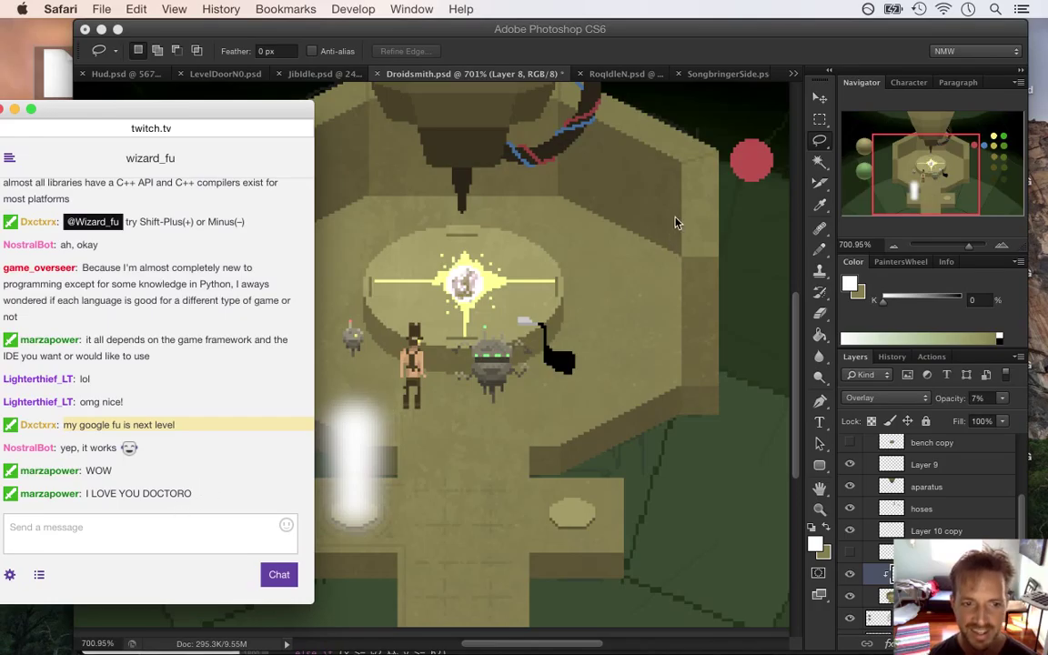
Step: Switch back to Photoshop and set the opacity of Layer 10 copy to 61%
click(693, 40)
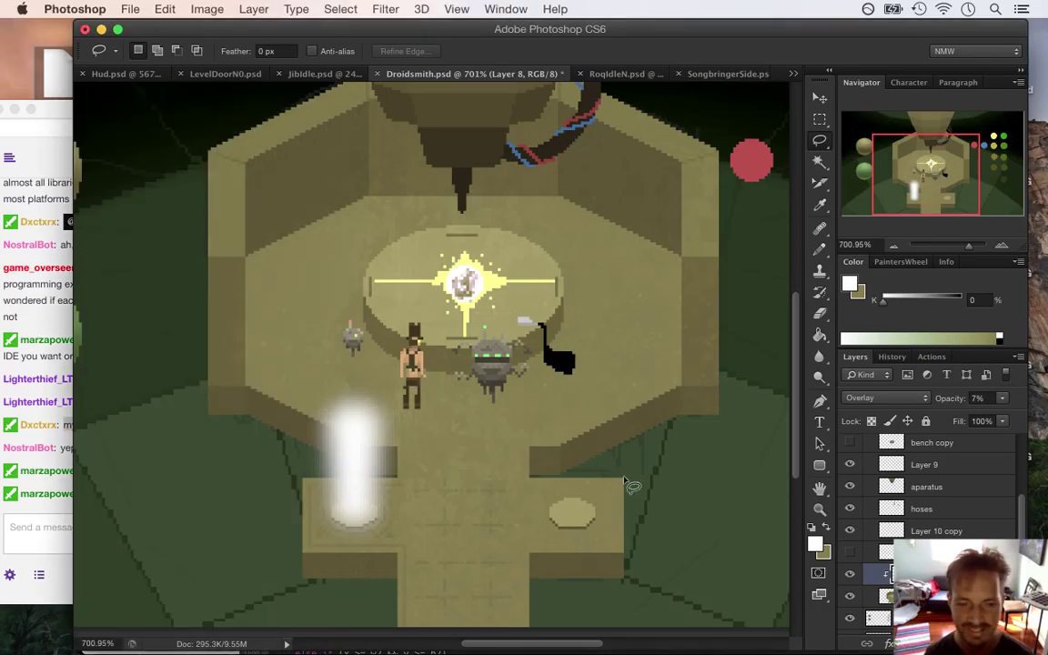
scroll(803, 418, down, 2)
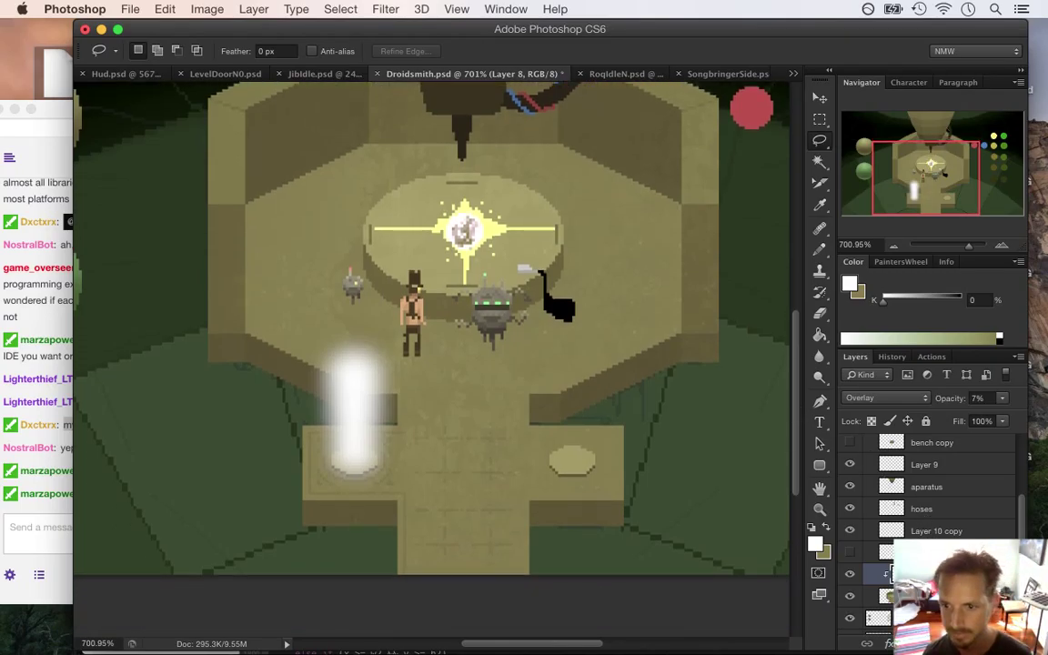
click(933, 530)
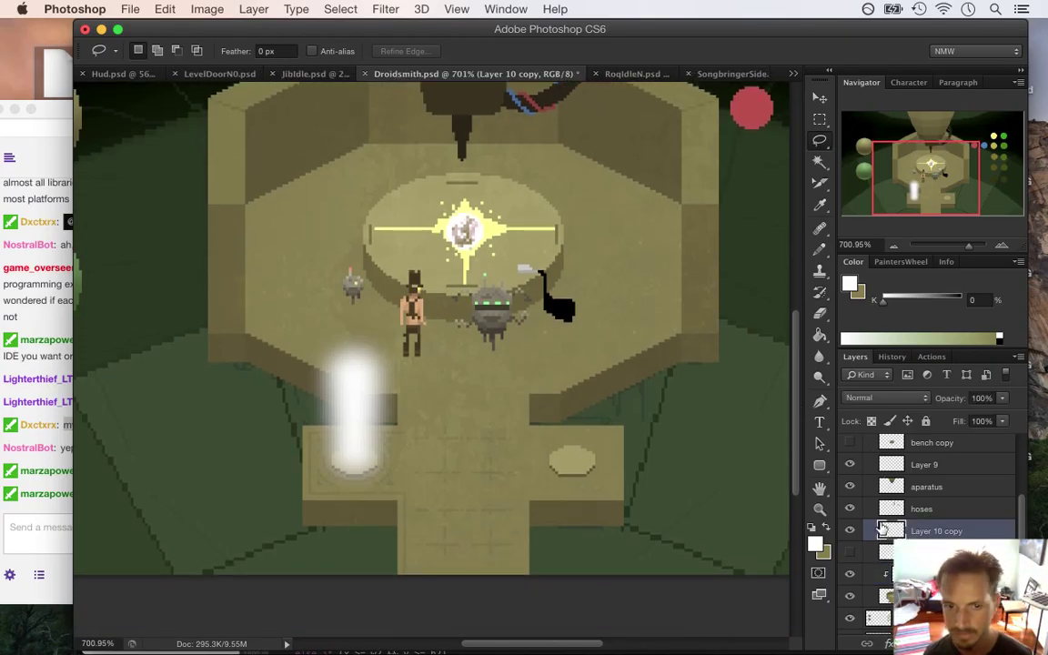
drag(1002, 397, 973, 419)
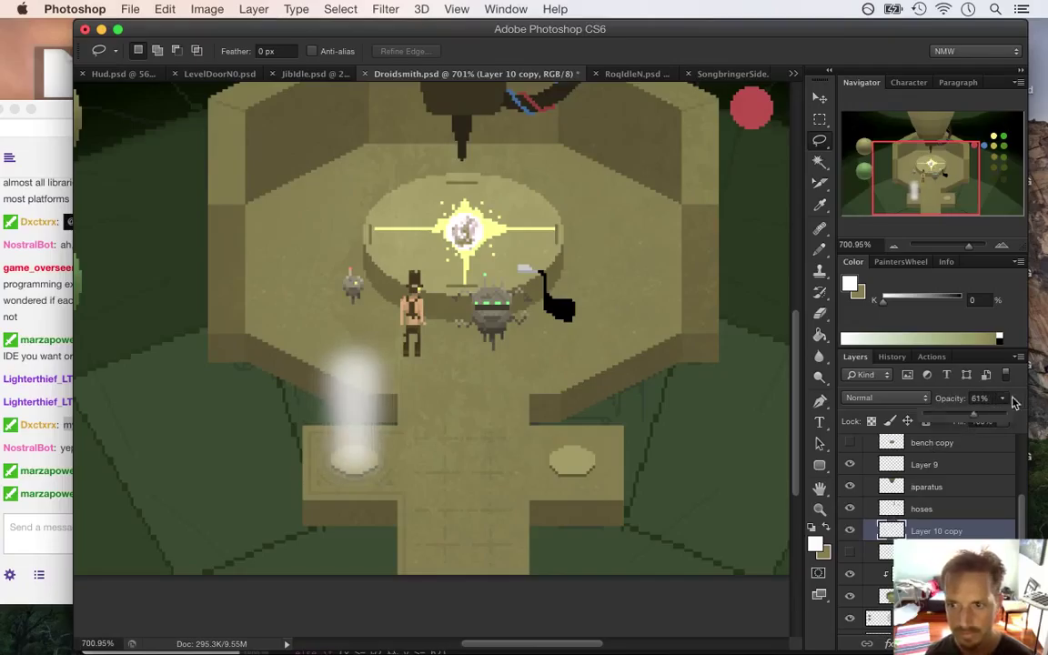
Step: Cycle Layer 10 copy through blending modes such as Color Burn, Lighten, Hard Mix and Divide, and settle on Overlay
click(900, 400)
key(Escape)
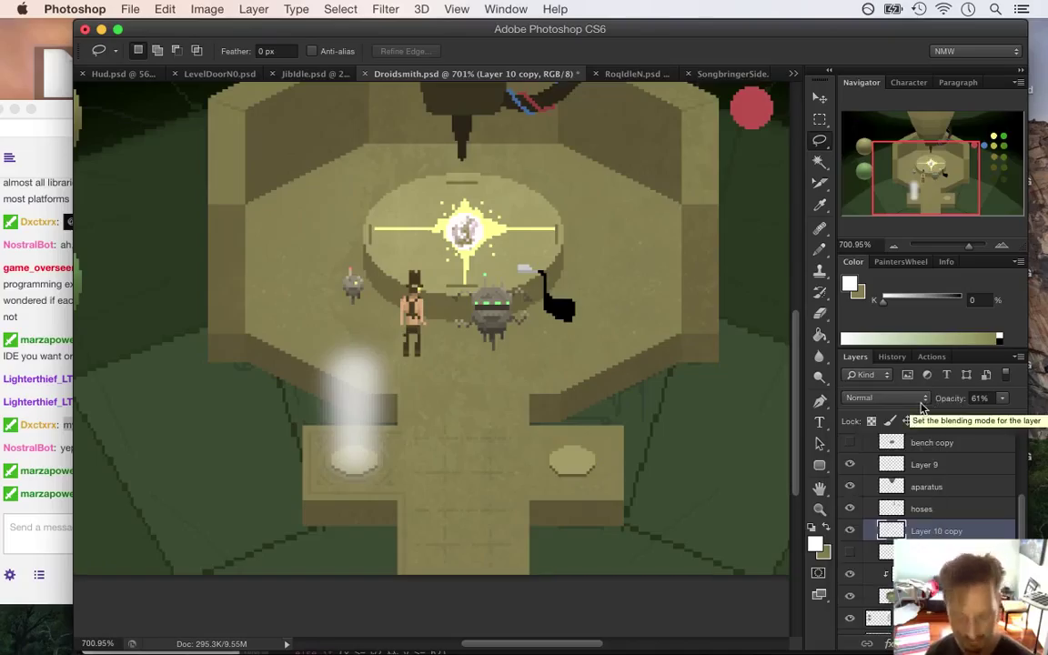
key(alt+shift+y)
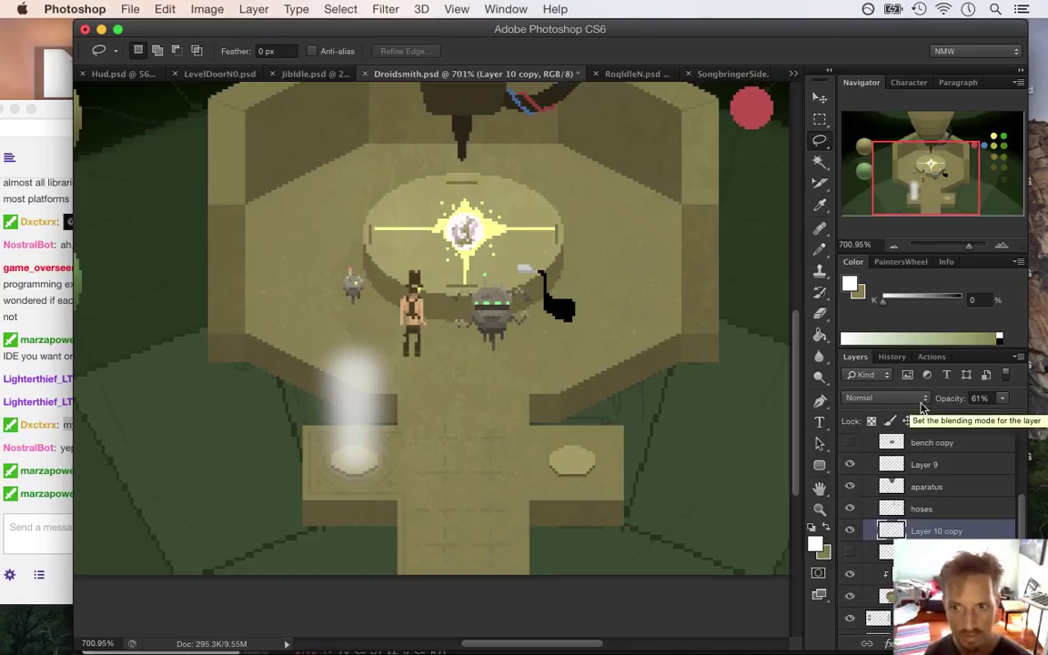
key(alt+shift+n)
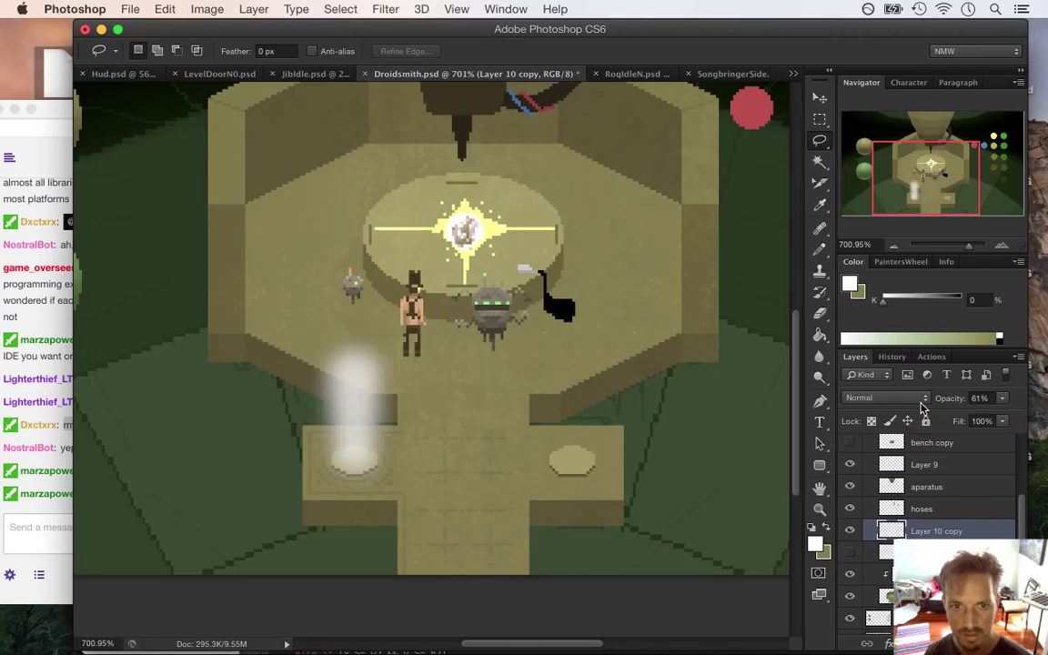
key(alt+shift+b)
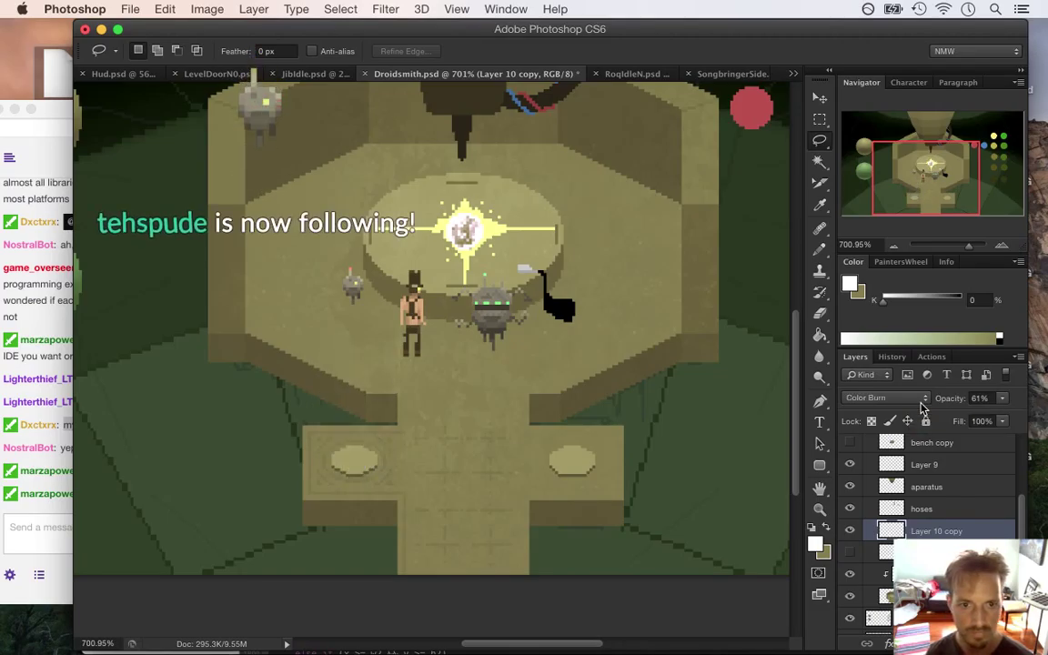
key(alt+shift+g)
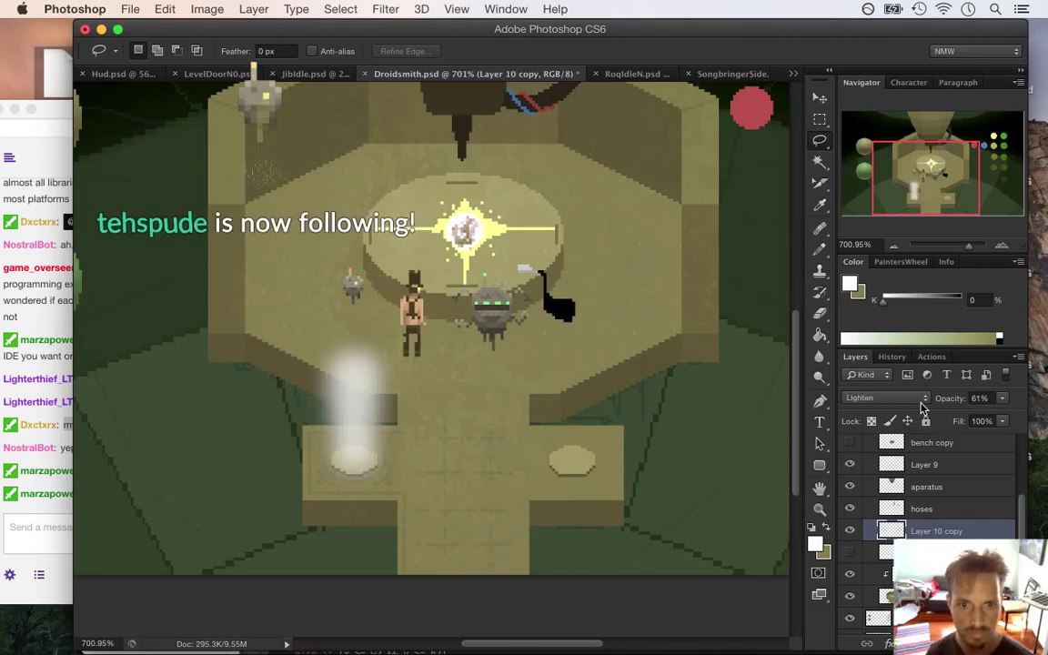
key(shift+plus)
key(shift+plus)
key(shift+plus)
key(shift+plus)
key(shift+plus)
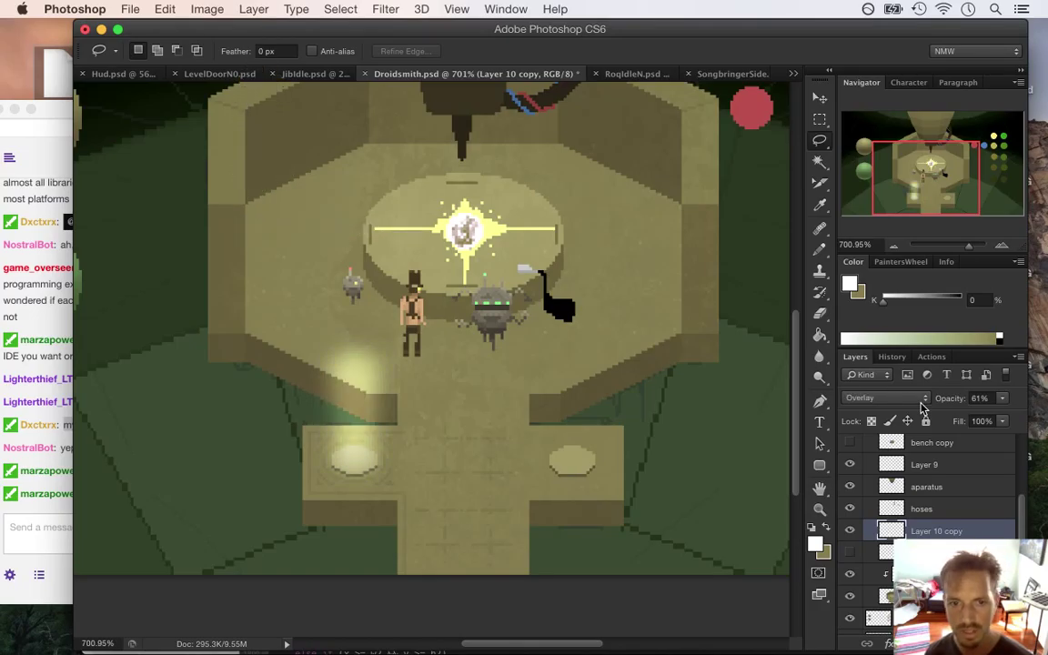
key(shift+plus)
key(shift+plus)
key(shift+plus)
key(shift+plus)
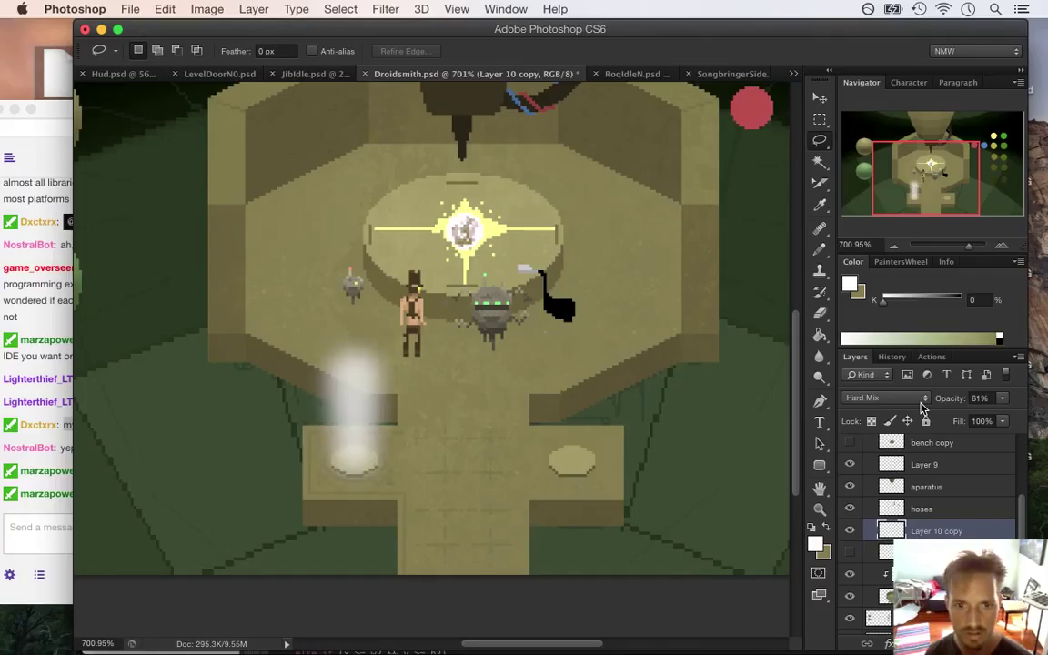
key(shift+plus)
key(shift+minus)
key(shift+minus)
key(shift+minus)
key(shift+minus)
key(shift+plus)
key(shift+plus)
key(shift+plus)
key(shift+plus)
key(shift+plus)
key(shift+plus)
key(shift+plus)
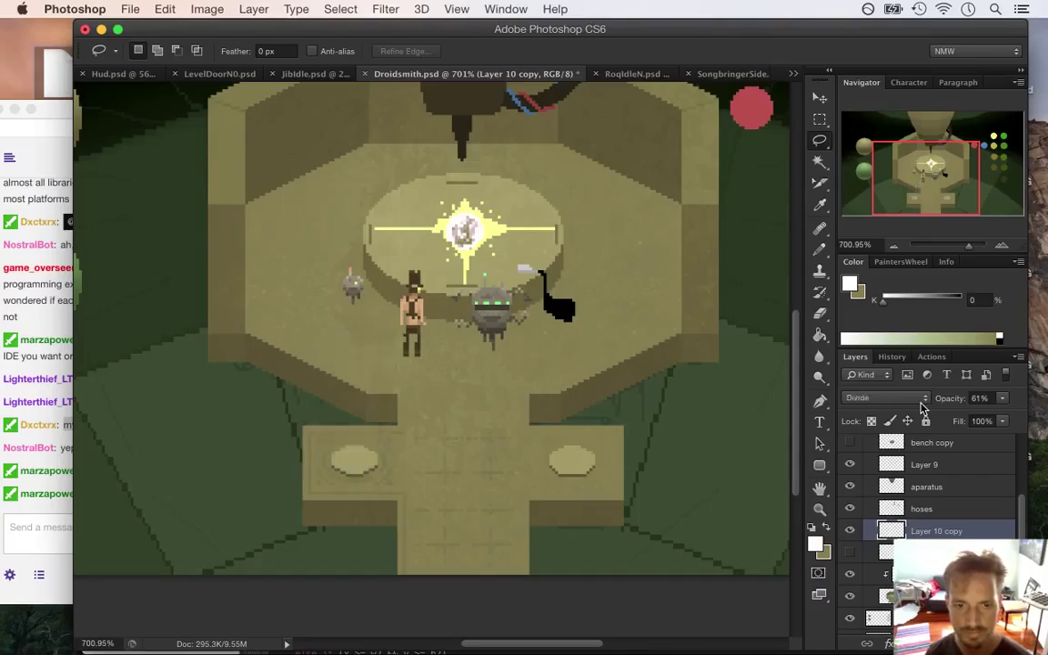
key(shift+minus)
key(shift+minus)
key(shift+minus)
key(shift+minus)
key(shift+minus)
key(shift+minus)
key(shift+minus)
key(shift+minus)
key(shift+minus)
key(shift+minus)
key(shift+minus)
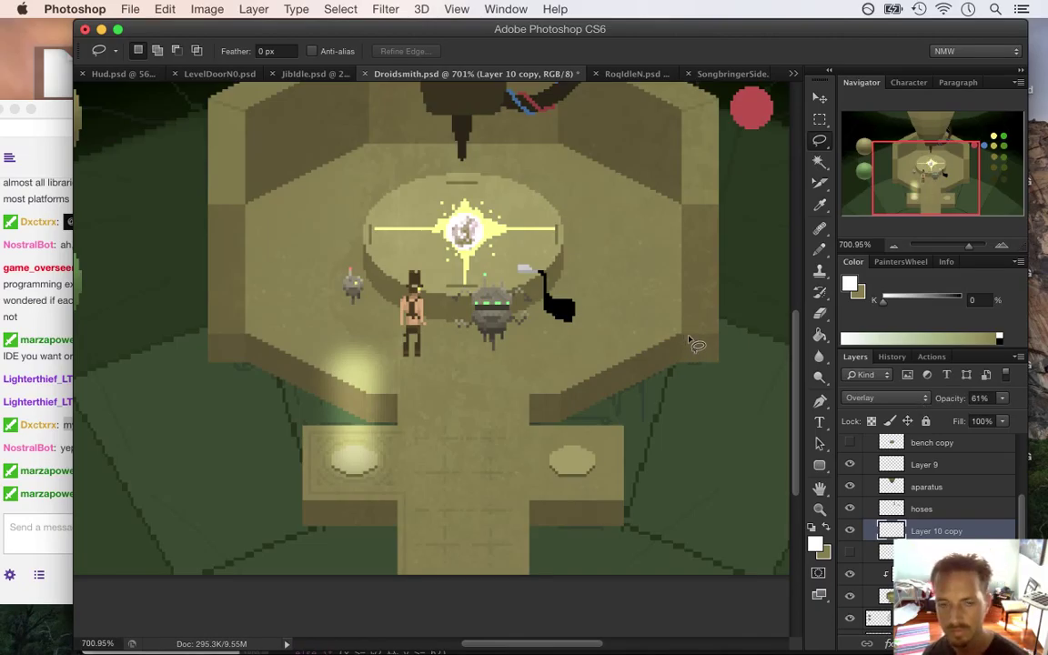
Step: Glance at the Twitch chat, and sample the yellow glow above the left pedestal, lightening the foreground colour to K 10%
click(65, 450)
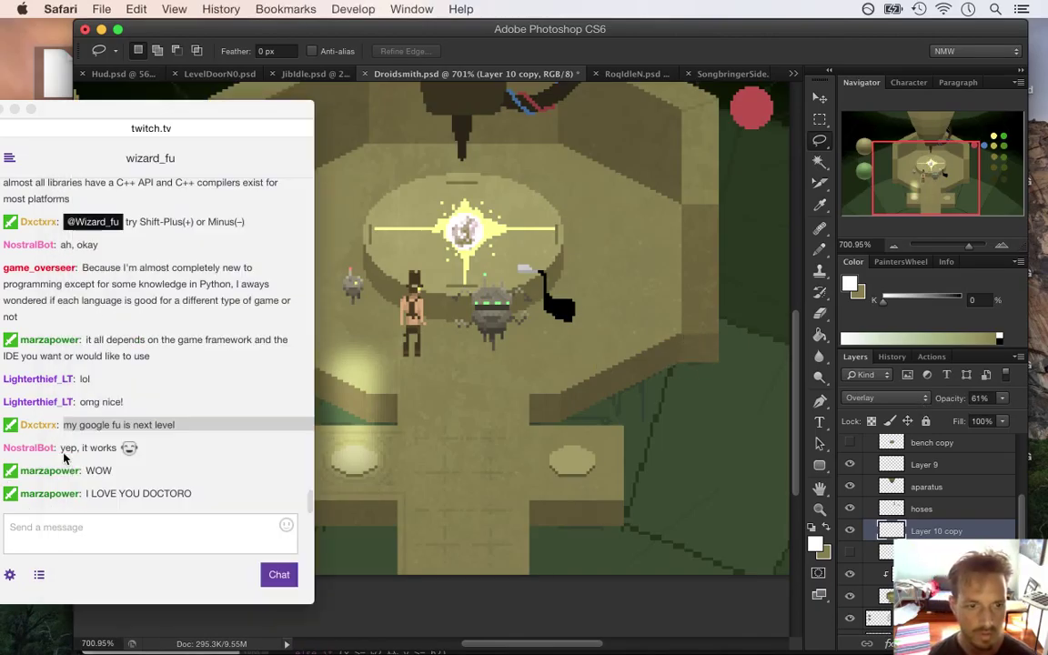
click(546, 240)
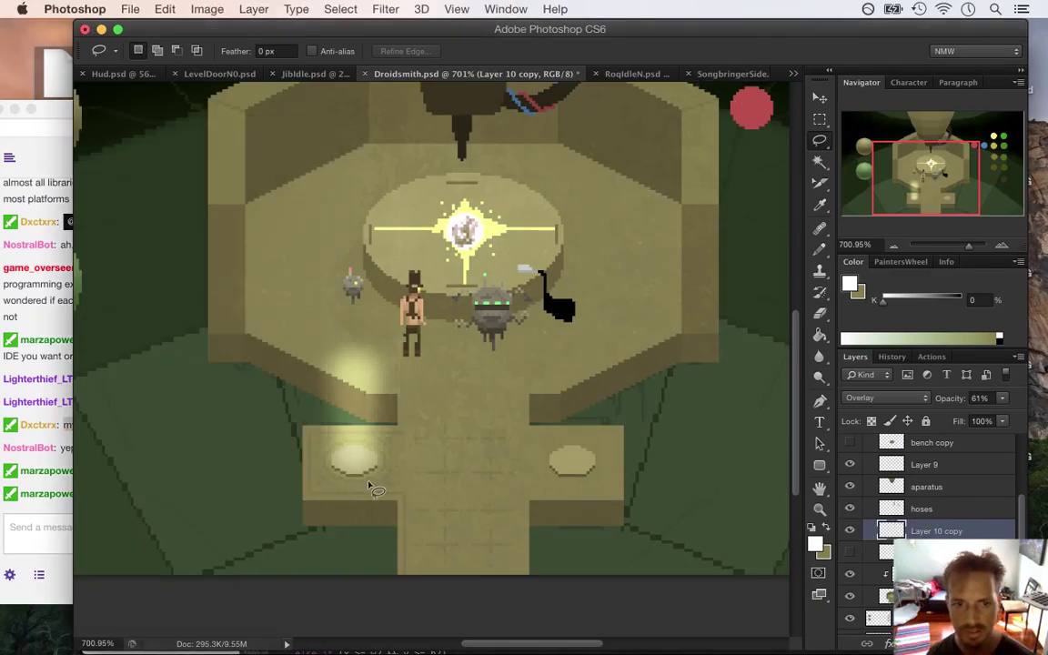
drag(344, 459, 410, 472)
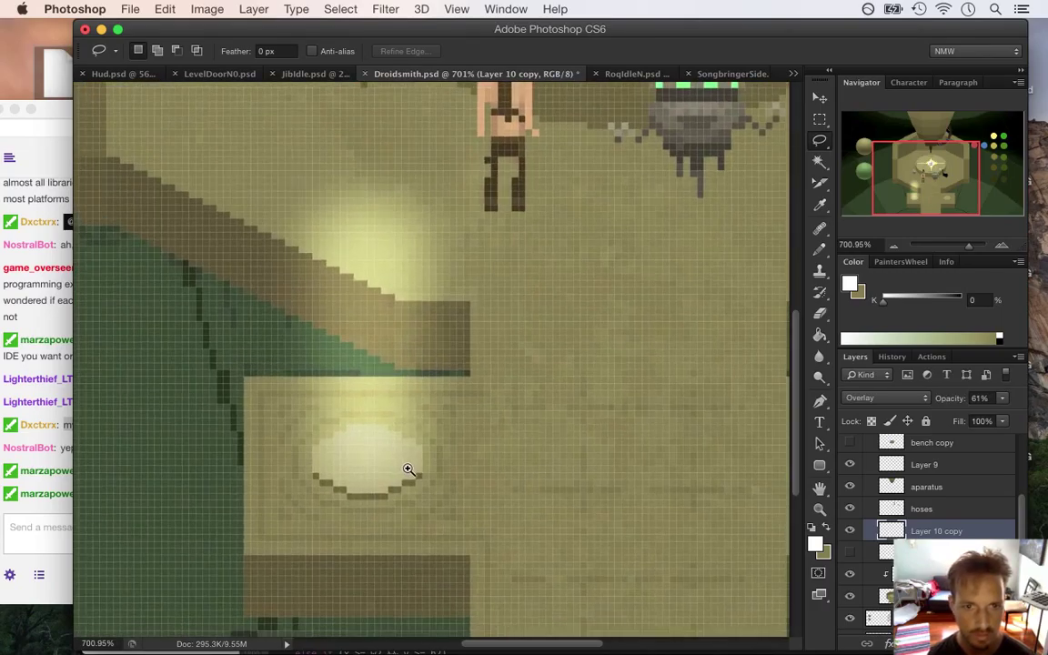
key(i)
click(364, 260)
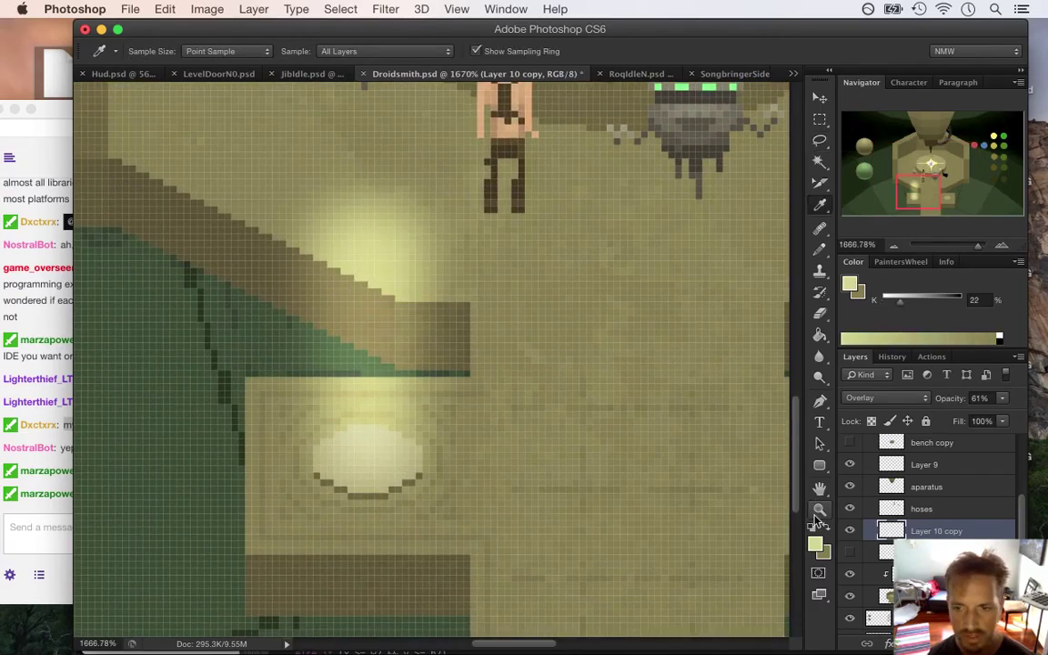
click(816, 544)
key(Return)
Step: Rename Layer 10 copy as light
double_click(937, 531)
text(light)
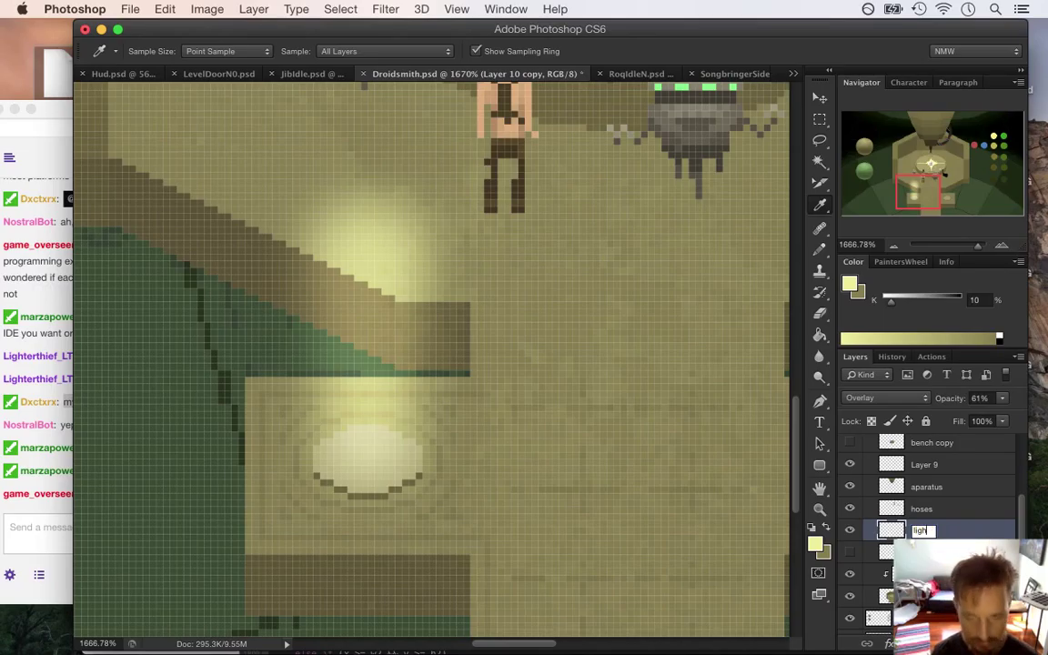
key(Return)
Step: Create a new layer and pencil pale-yellow sparkles, including one larger square, through the glow above the left pedestal
key(b)
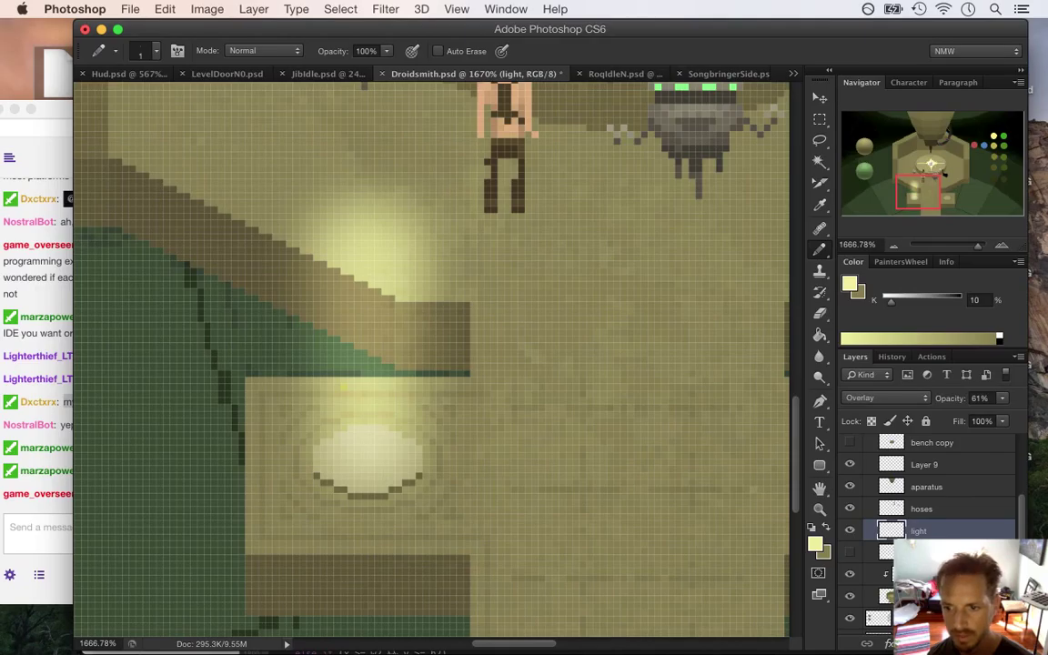
key(super+shift+alt+n)
click(346, 387)
click(398, 360)
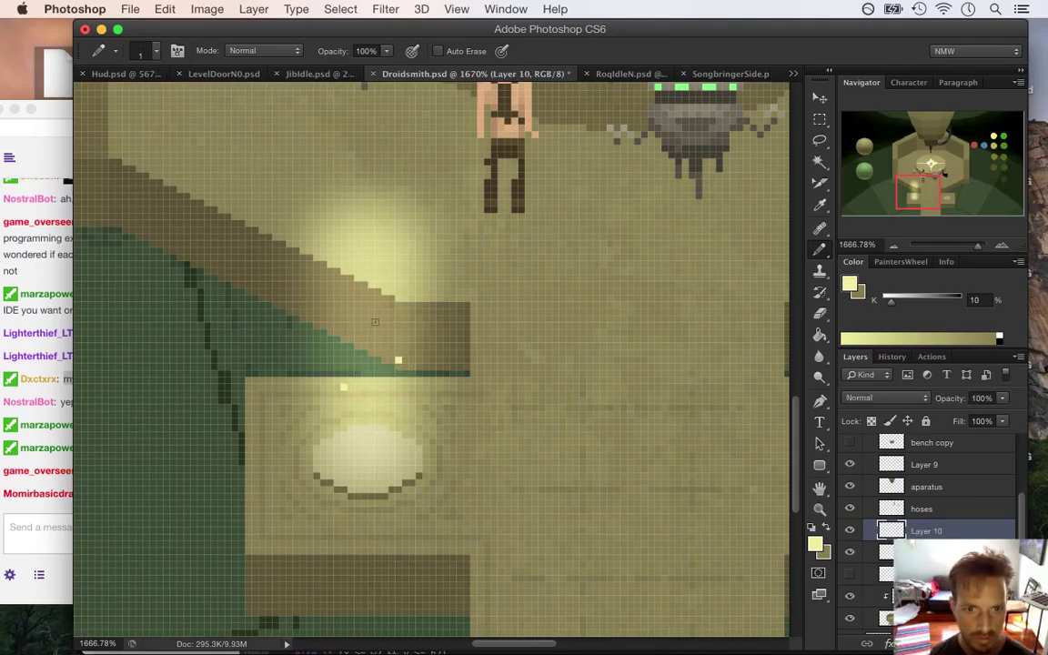
click(364, 323)
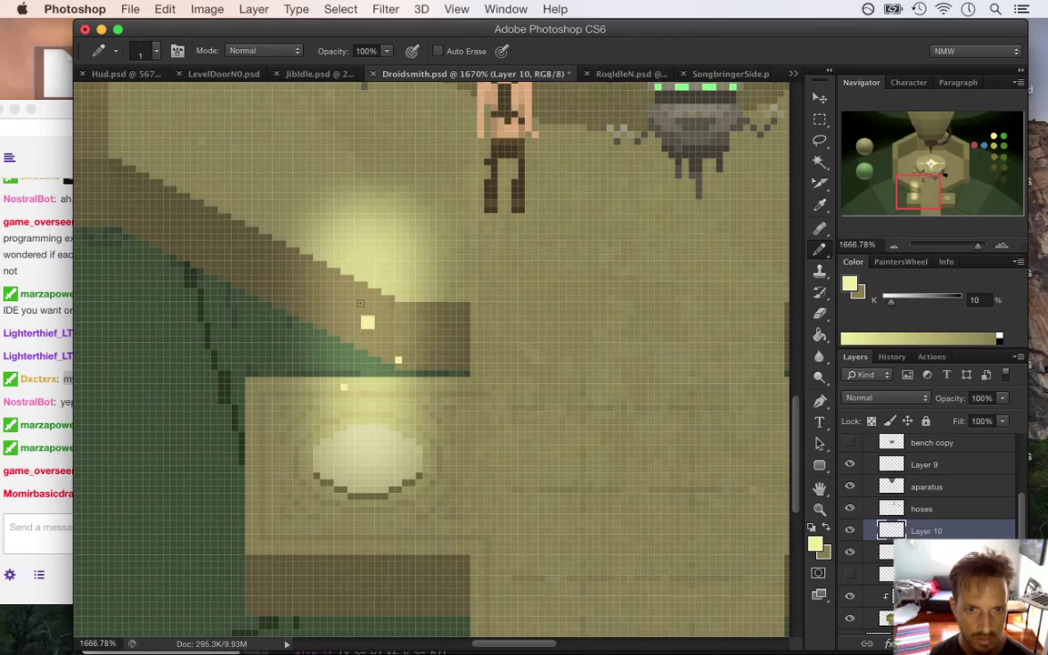
click(330, 305)
click(384, 250)
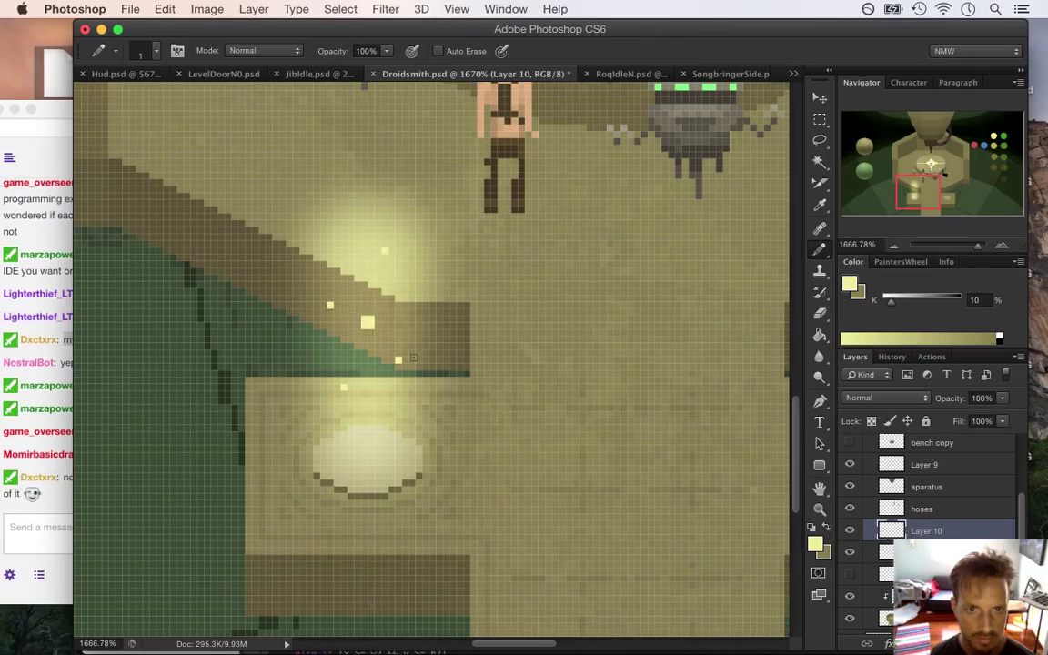
Step: Add more single-pixel sparkles on the left pedestal's disc and in the light directly above it
click(391, 428)
click(326, 421)
click(357, 462)
key(e)
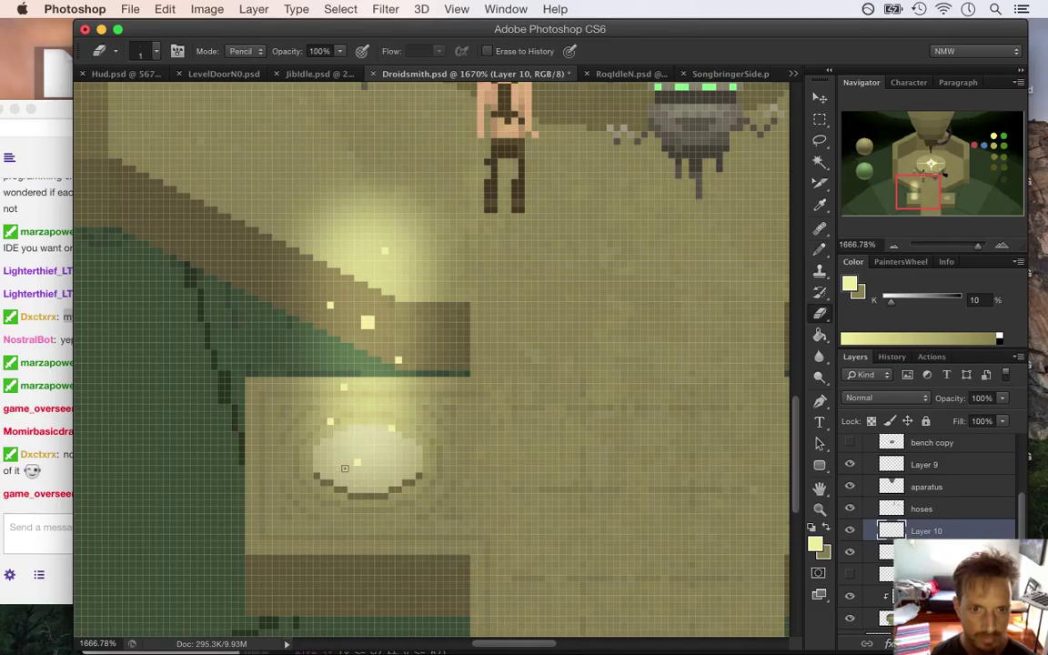
key(b)
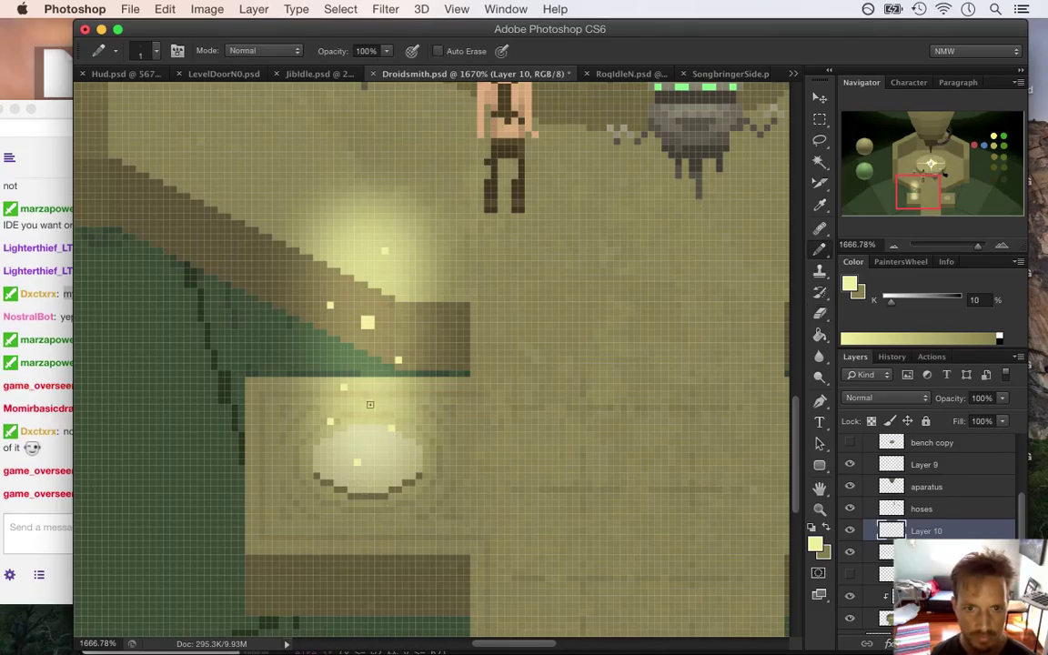
click(352, 354)
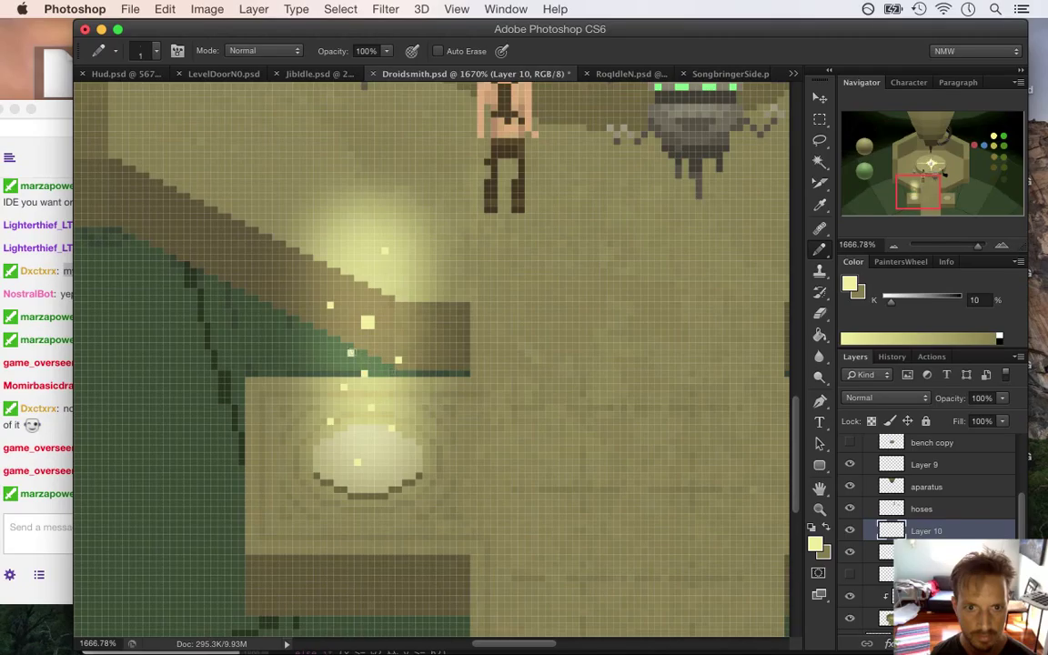
Step: Add one more sparkle near the glow's right edge above the wall corner, and hide the pixel grid
drag(432, 322, 352, 357)
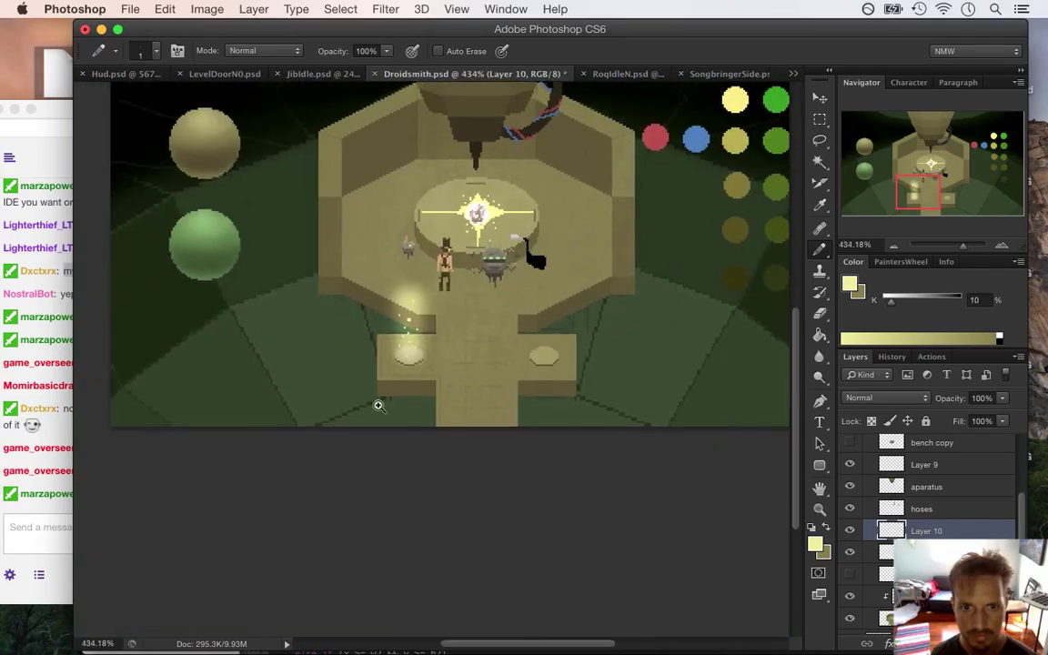
drag(414, 314, 445, 308)
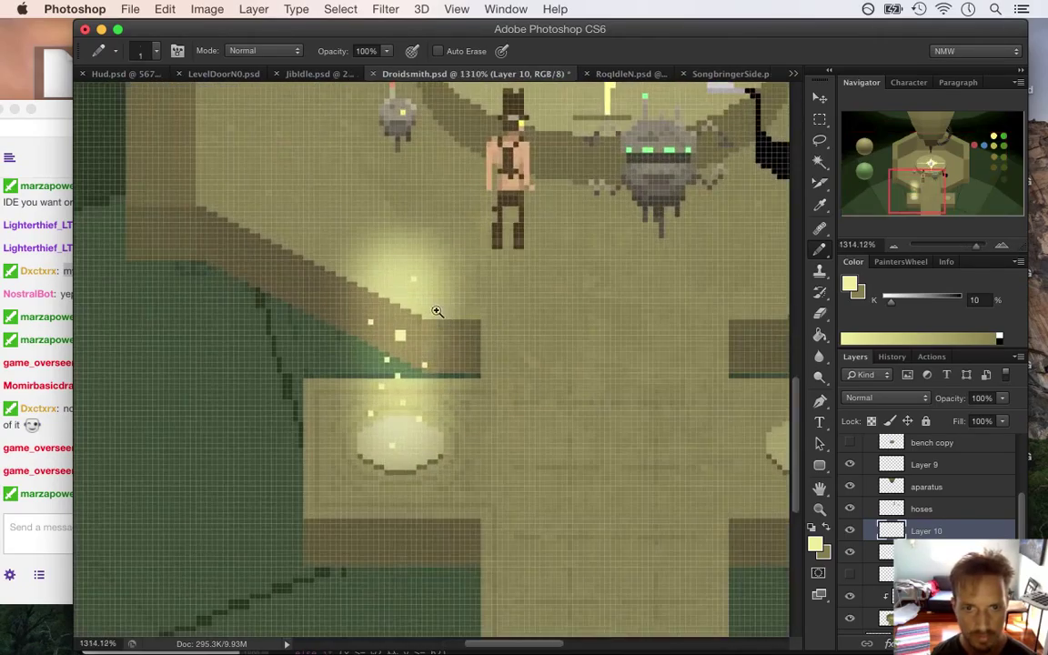
key(ctrl+z)
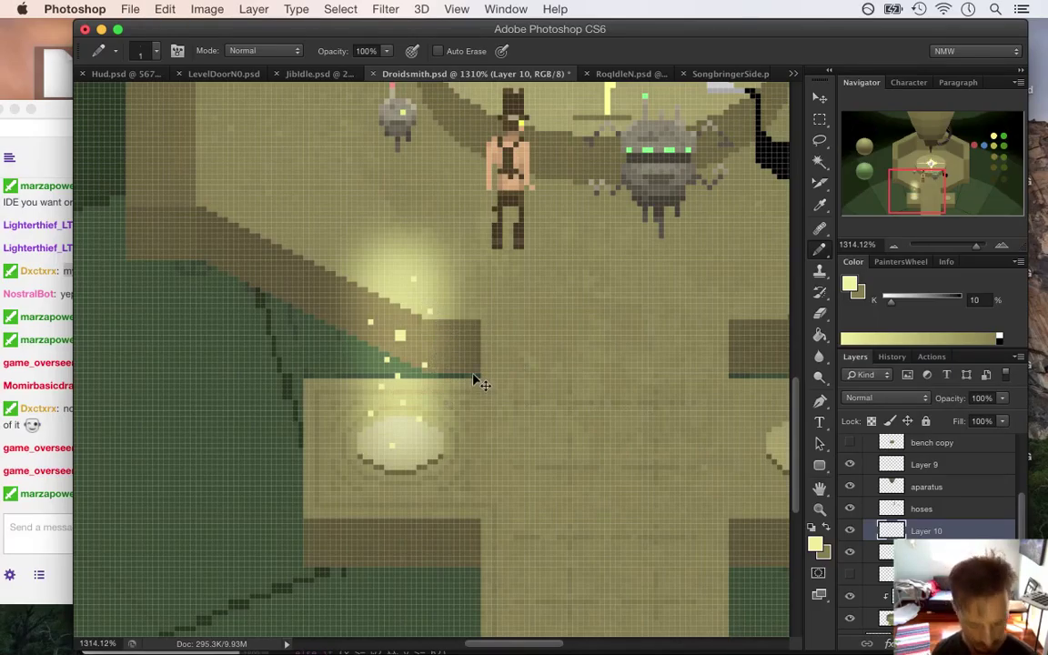
key(ctrl+alt+z)
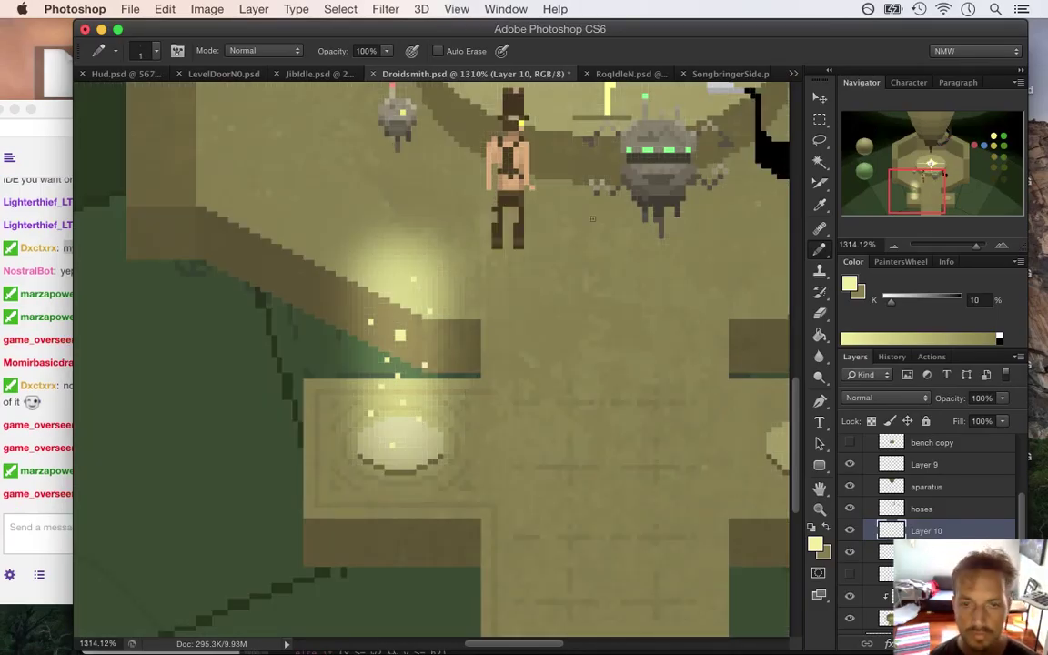
Step: Set the Eraser opacity to 48% and partially fade several of the sparkles on Layer 10
key(e)
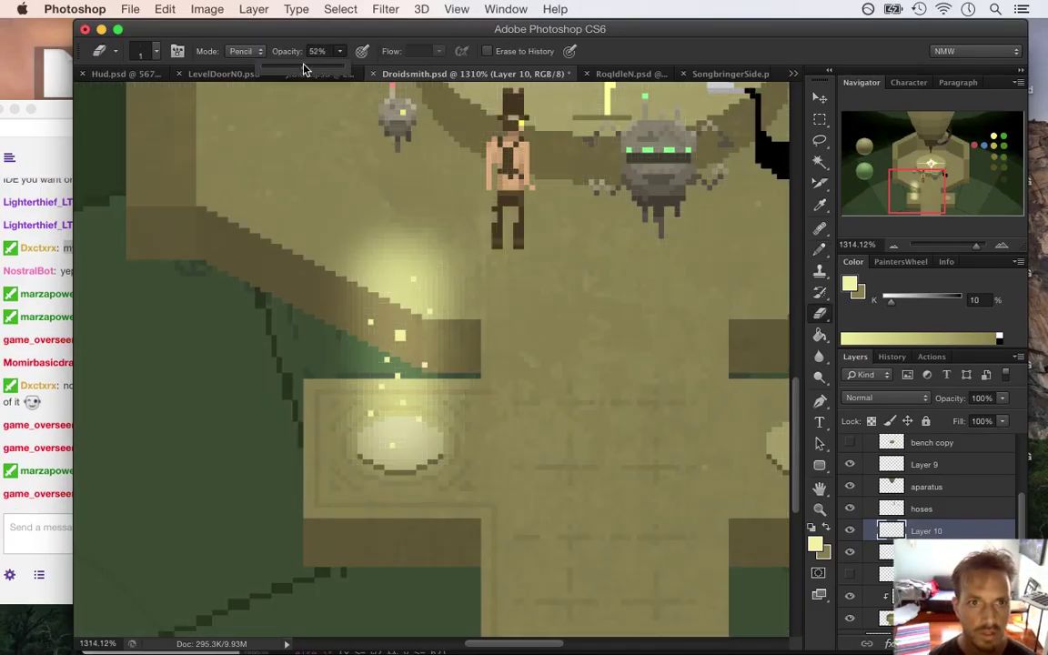
drag(297, 71, 299, 71)
key(b)
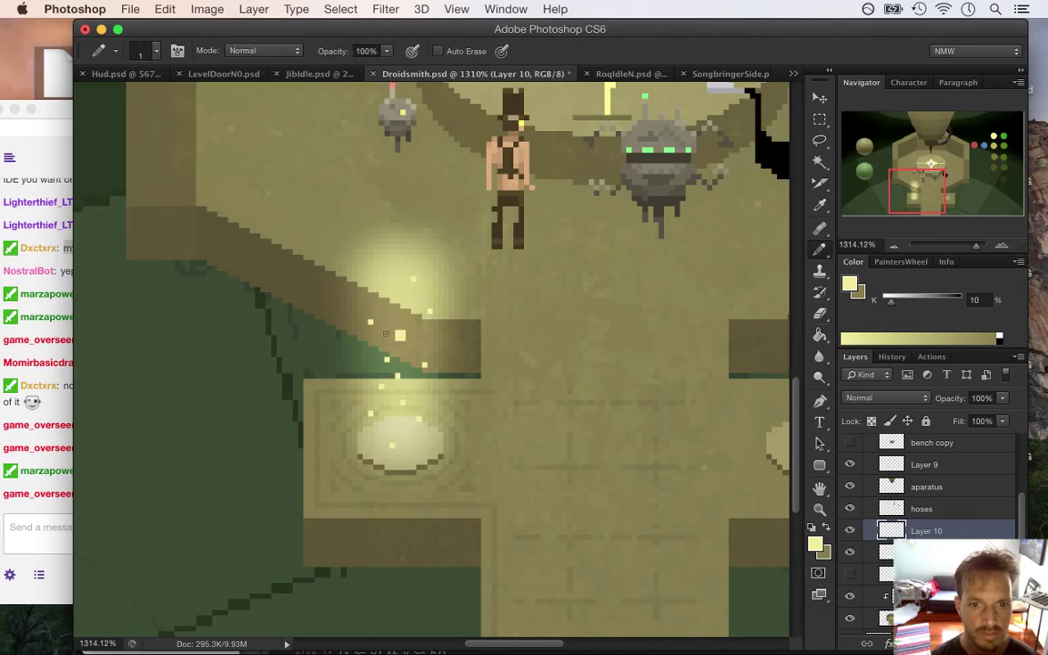
drag(372, 407, 371, 420)
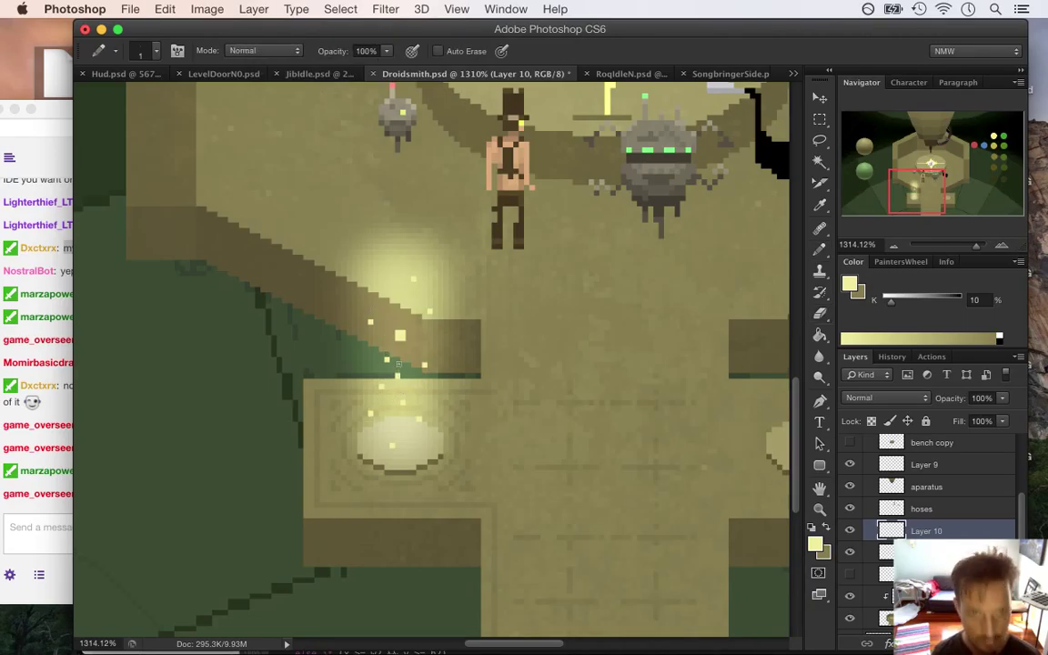
key(e)
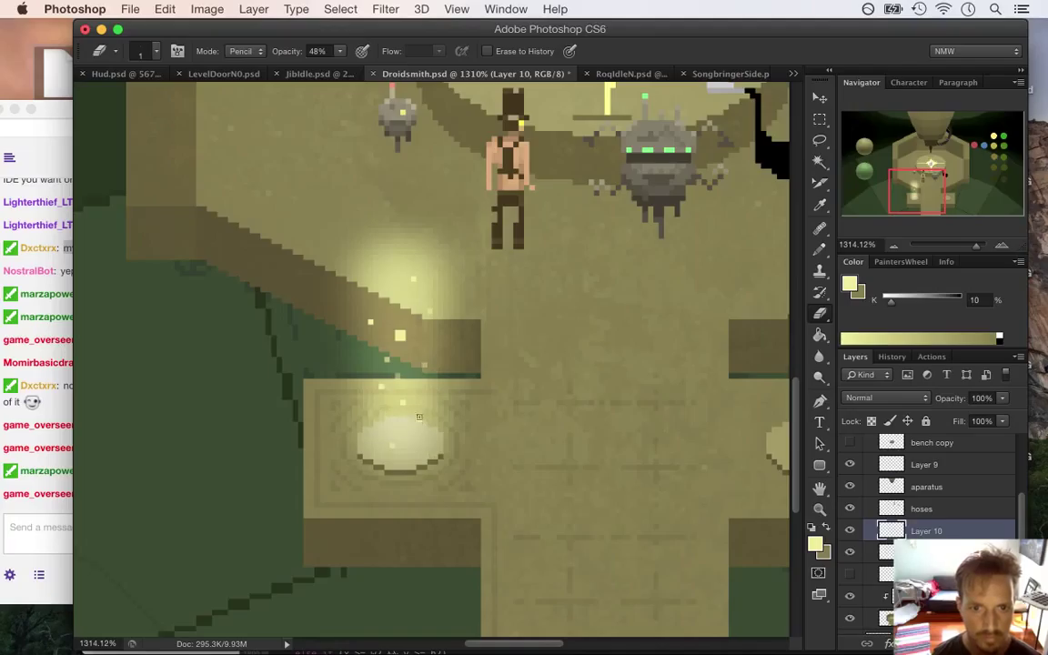
scroll(445, 376, down, 5)
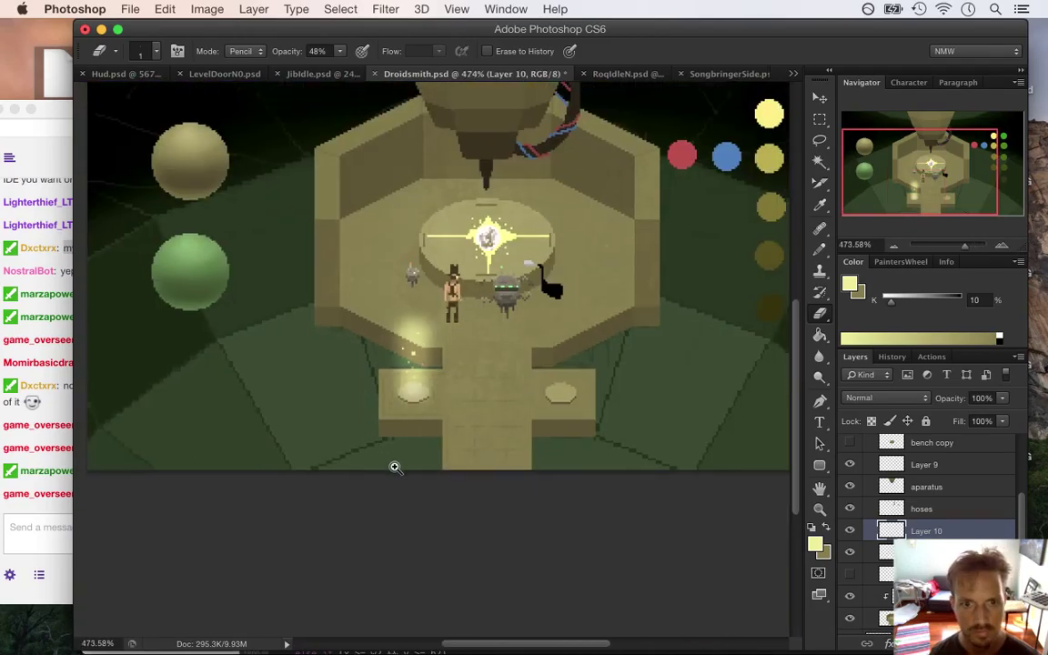
scroll(409, 398, up, 6)
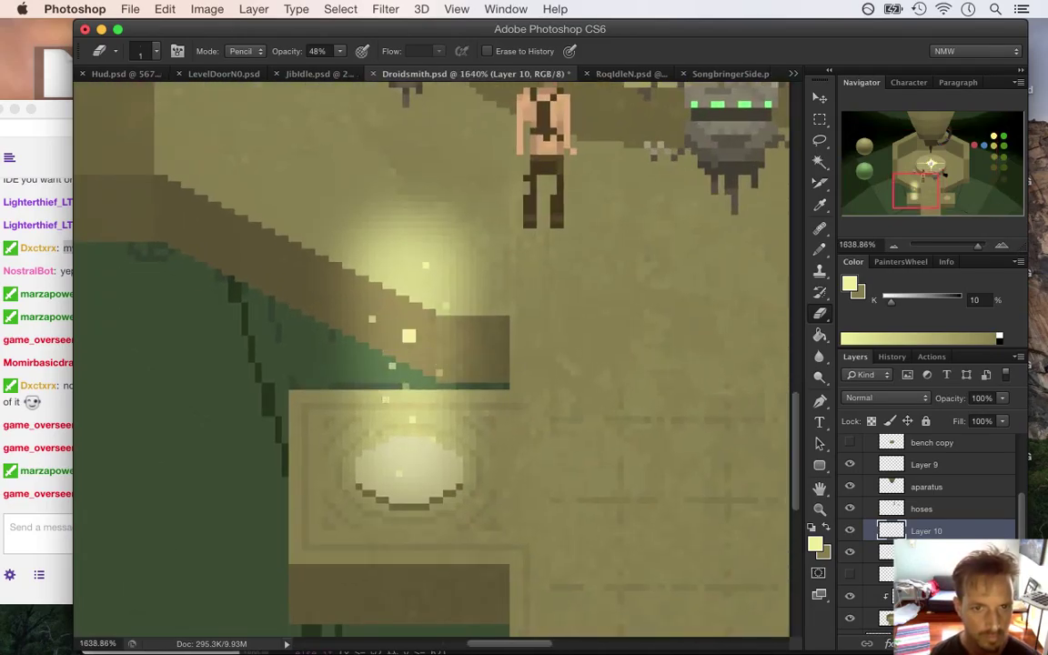
Step: Review the whole scene with the glowing left pedestal and read the newest chat messages
scroll(350, 366, down, 2)
scroll(345, 369, down, 7)
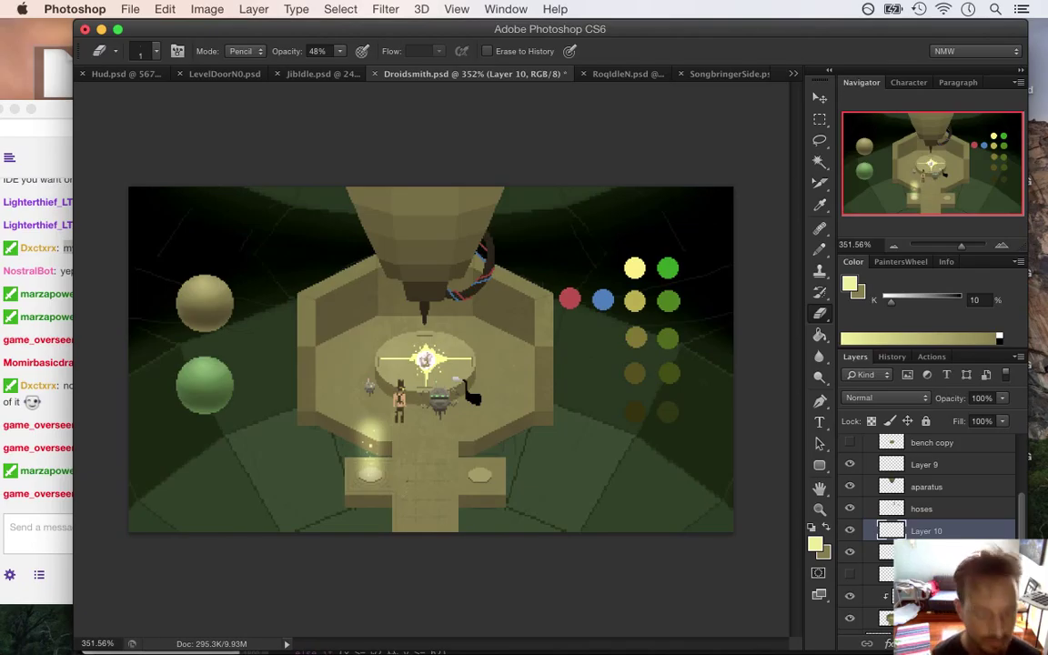
scroll(402, 470, up, 3)
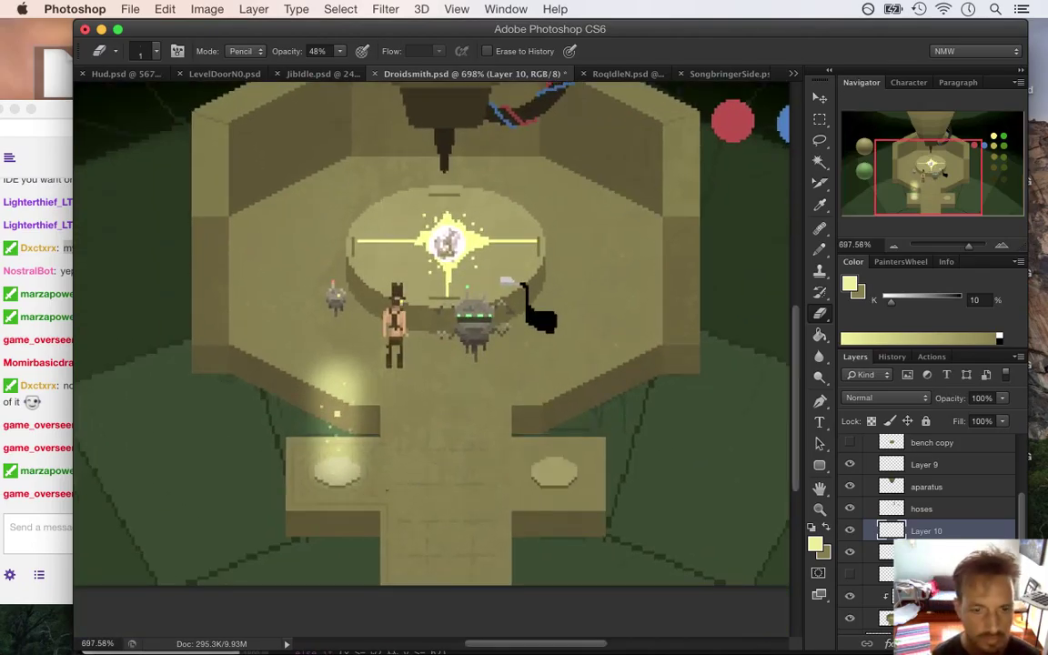
click(48, 515)
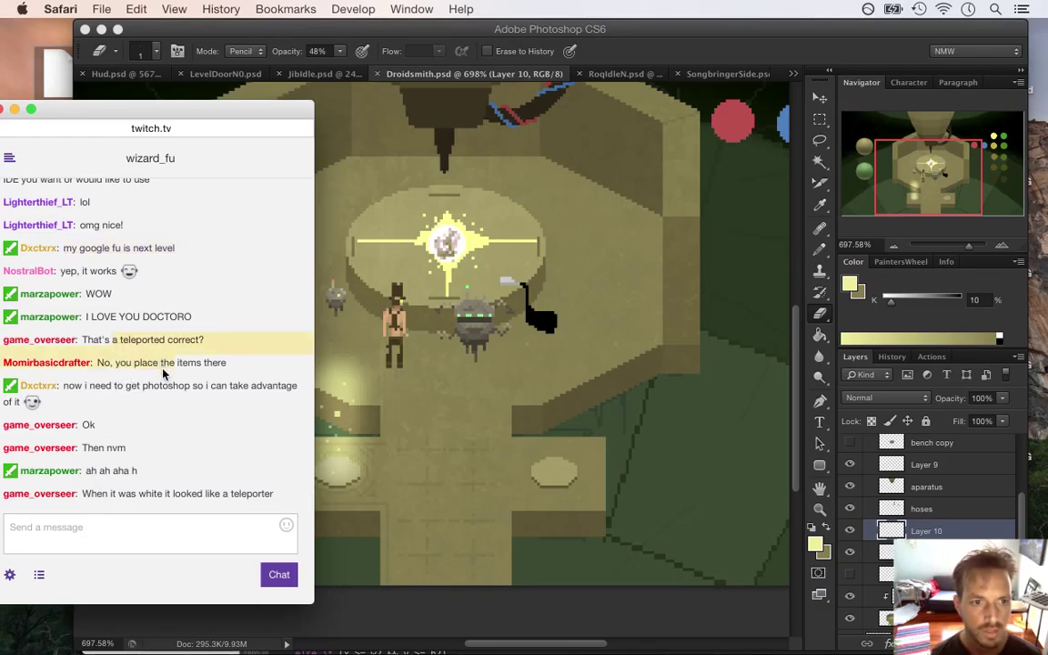
drag(129, 386, 46, 402)
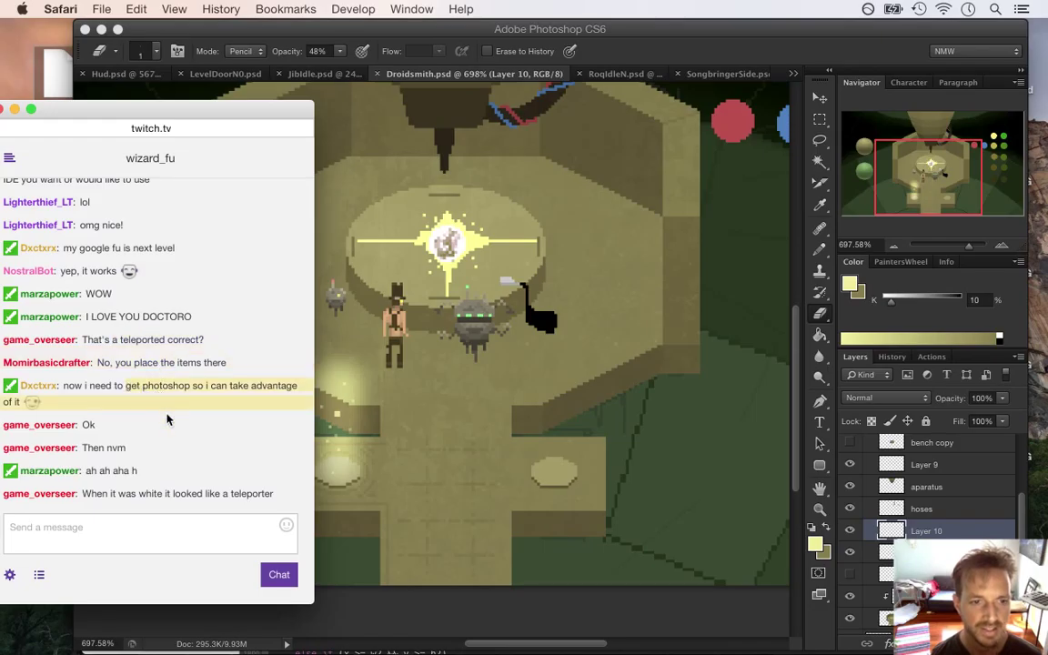
click(360, 462)
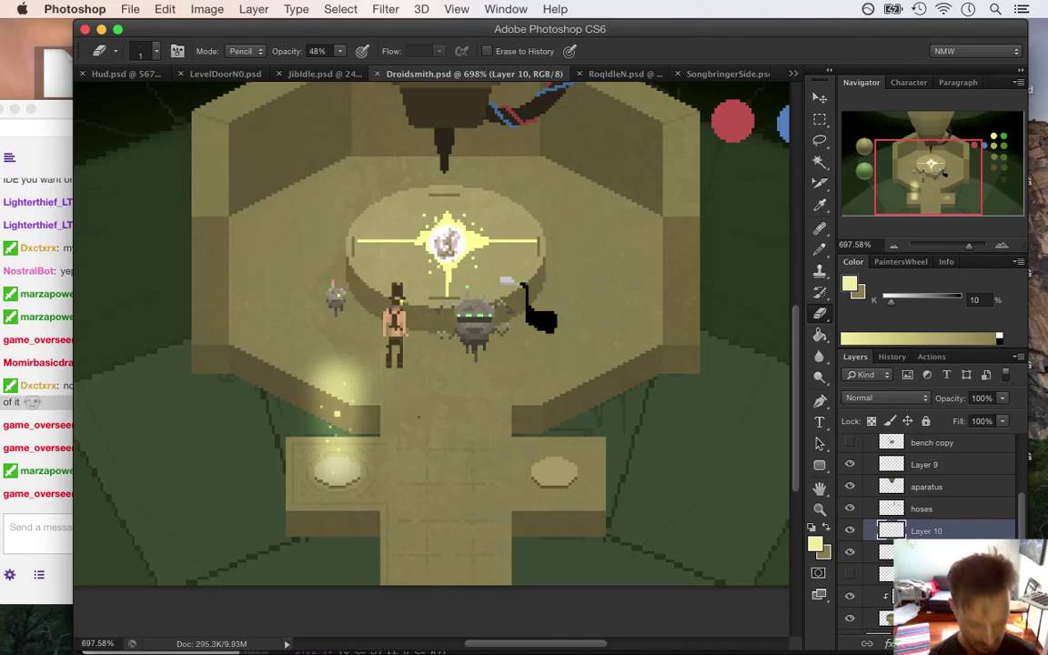
Step: Try to merge Layer 10 with the light layer beneath it, and undo the merge
drag(376, 444, 404, 440)
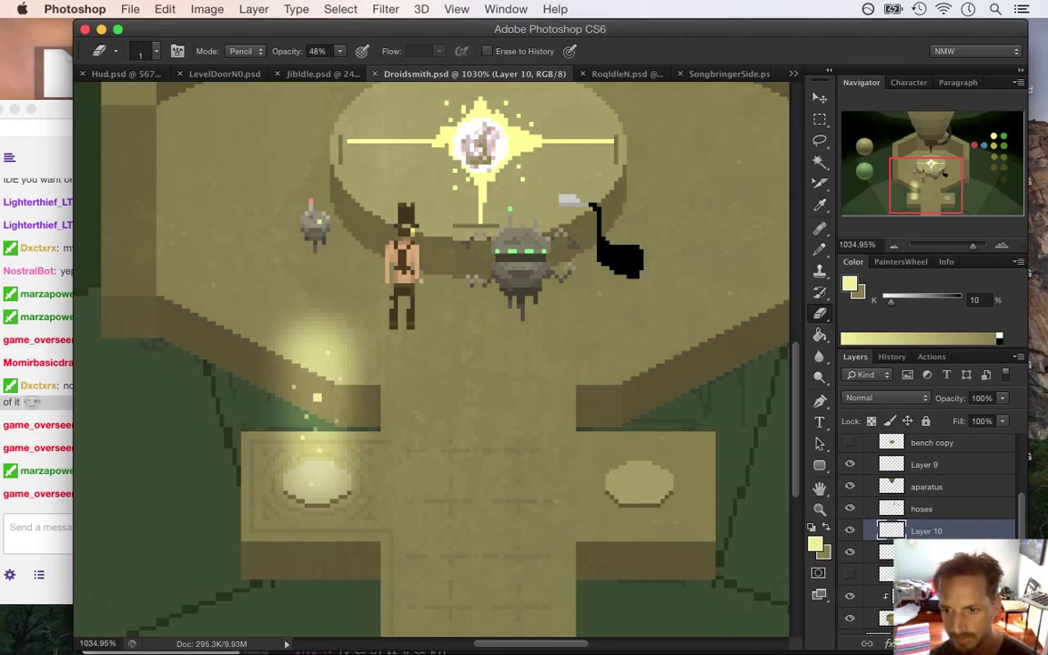
shift+click(927, 508)
right_click(956, 531)
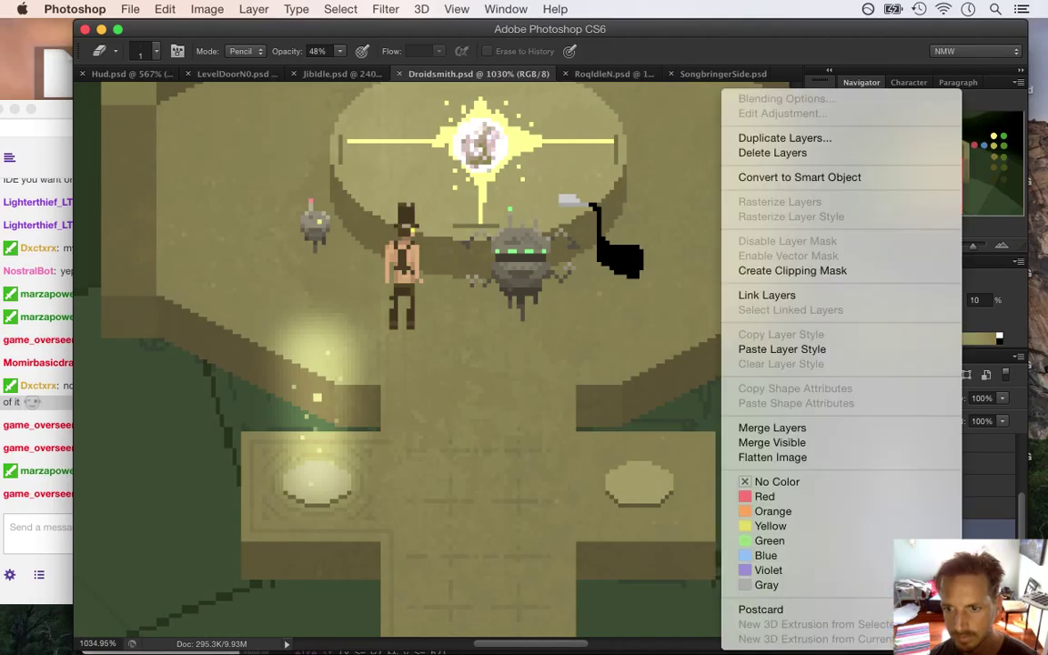
click(847, 427)
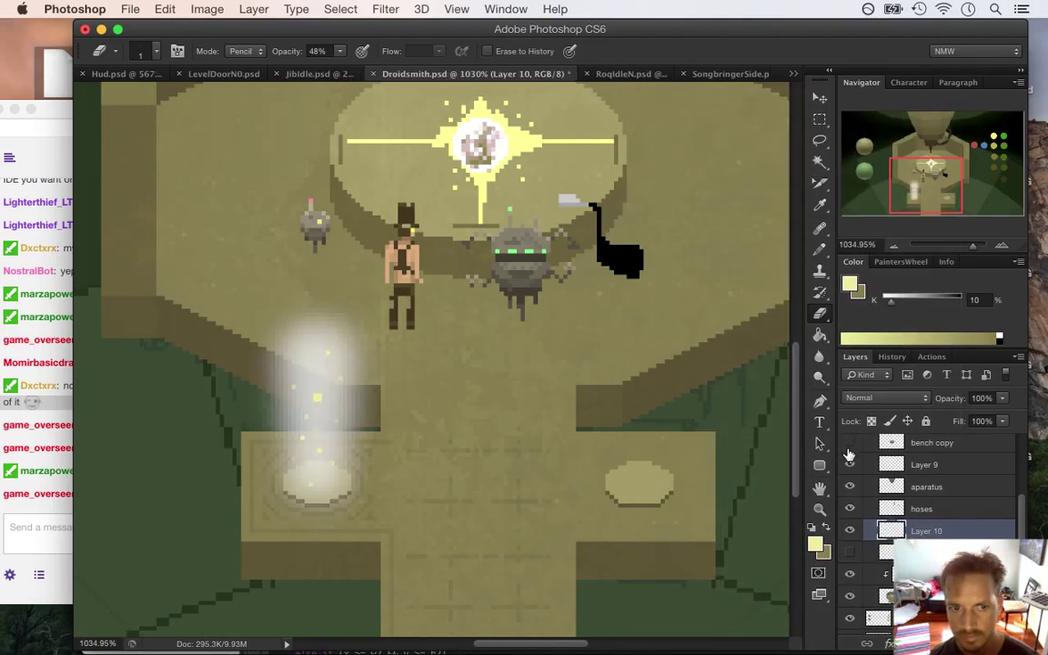
key(super+z)
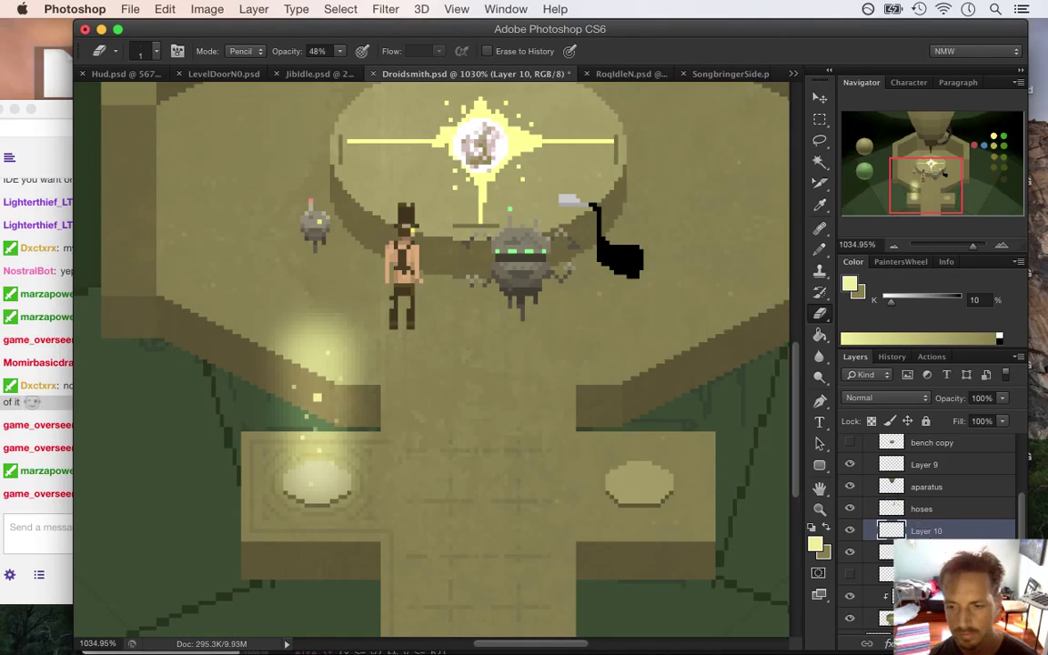
Step: Lasso the left pedestal's glow on the light layer, place a copy over the right pedestal, and deselect
click(926, 552)
scroll(405, 426, down, 3)
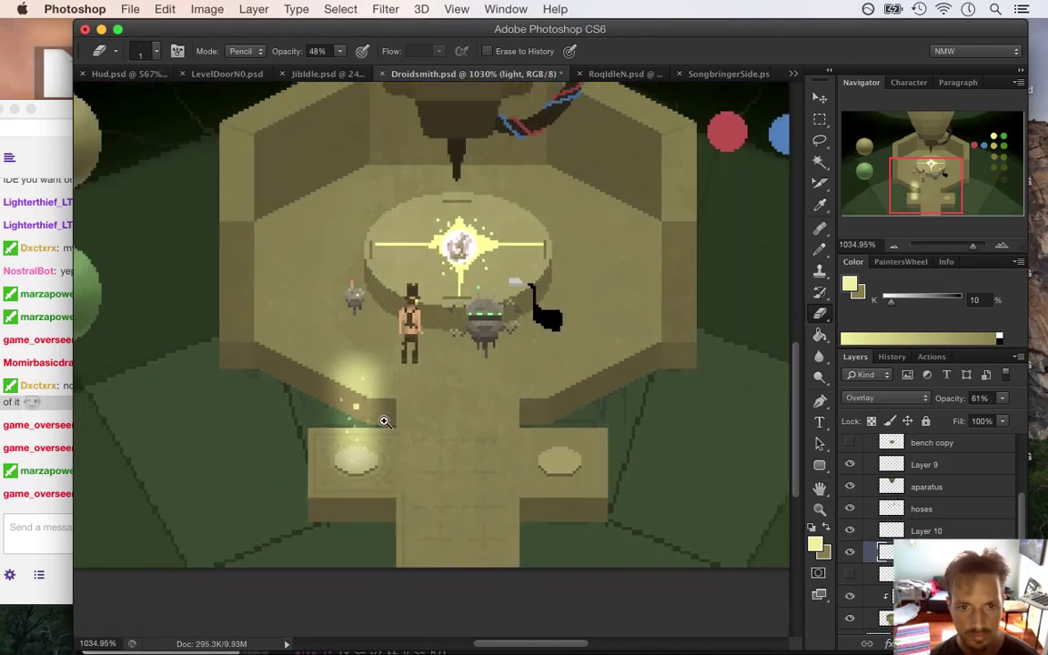
click(822, 142)
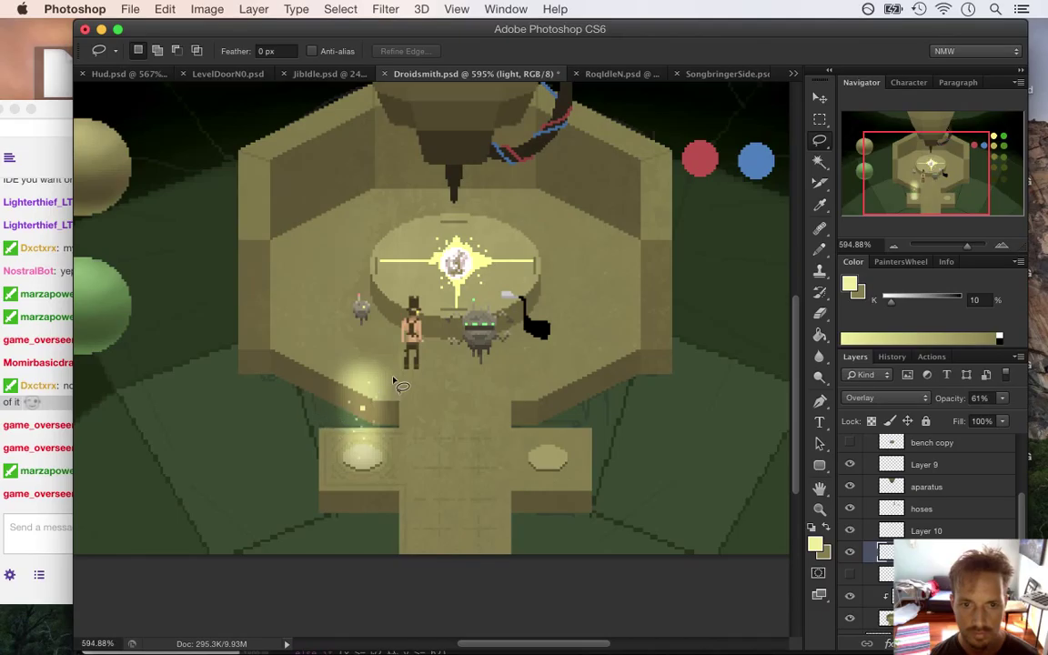
mouse_move(412, 341)
mouse_down()
mouse_move(374, 316)
mouse_move(262, 403)
mouse_move(297, 535)
mouse_move(411, 531)
mouse_move(437, 387)
mouse_move(393, 334)
mouse_up()
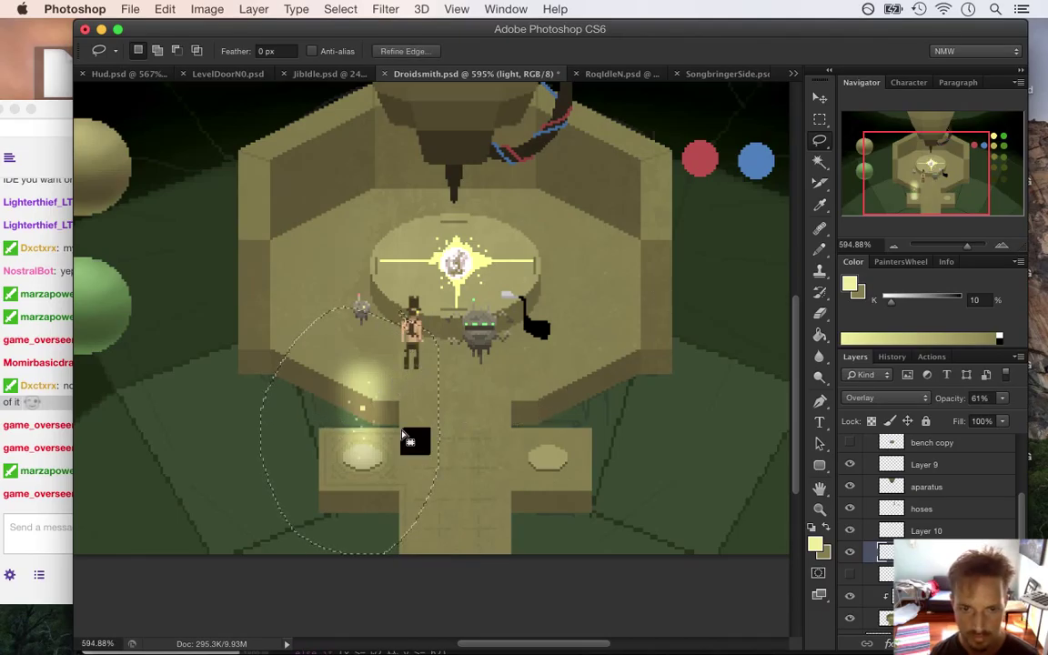
key(v)
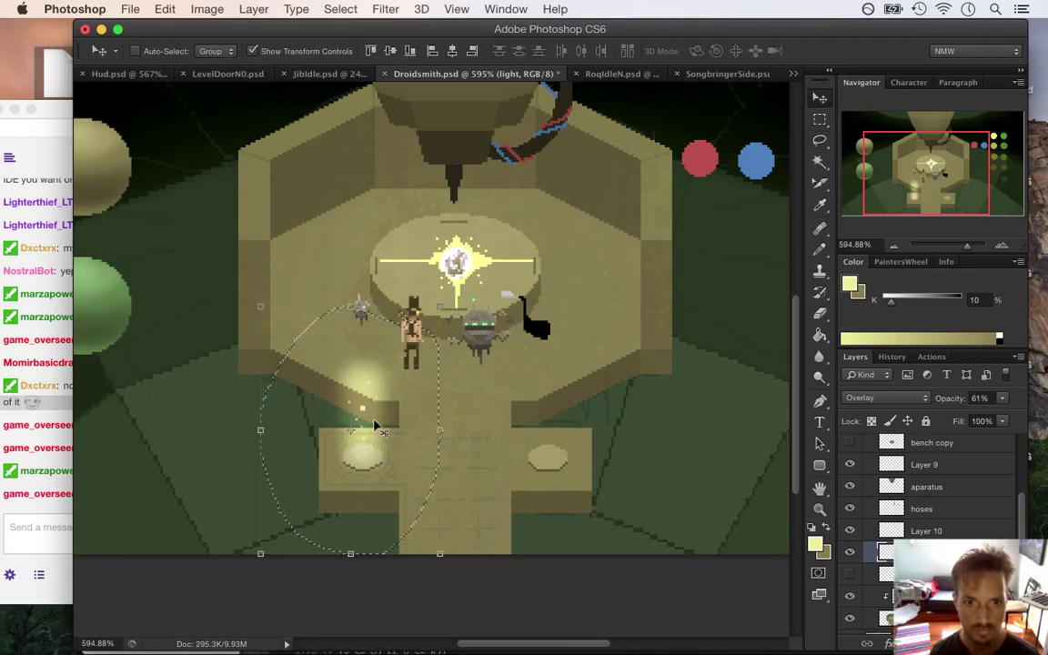
mouse_move(371, 414)
mouse_down()
mouse_move(417, 390)
mouse_move(537, 396)
mouse_move(557, 412)
mouse_up()
key(ctrl+d)
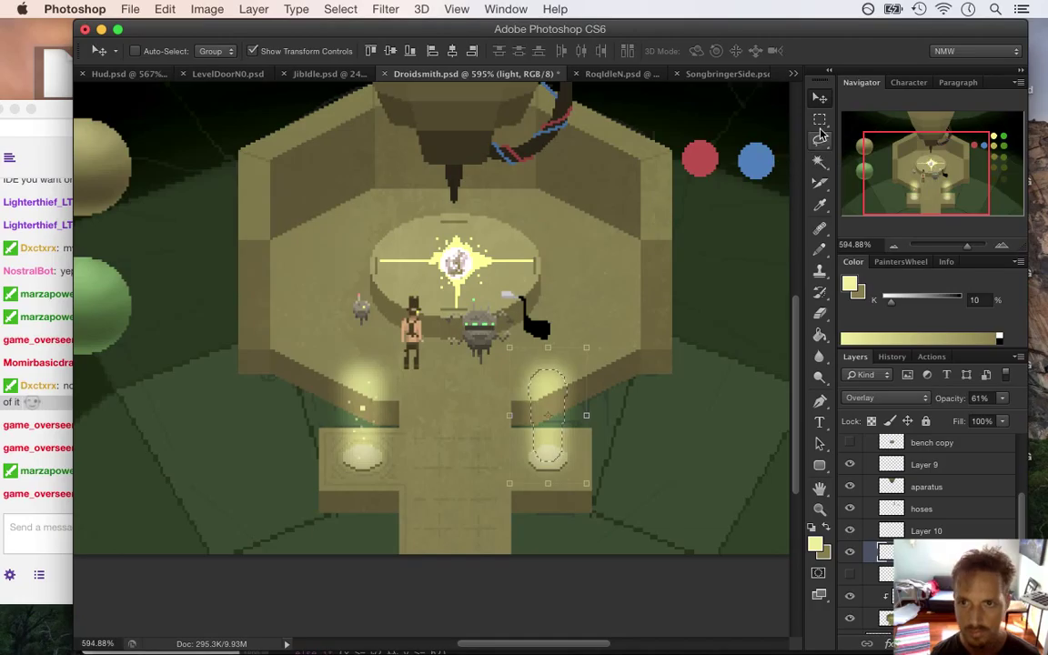
key(m)
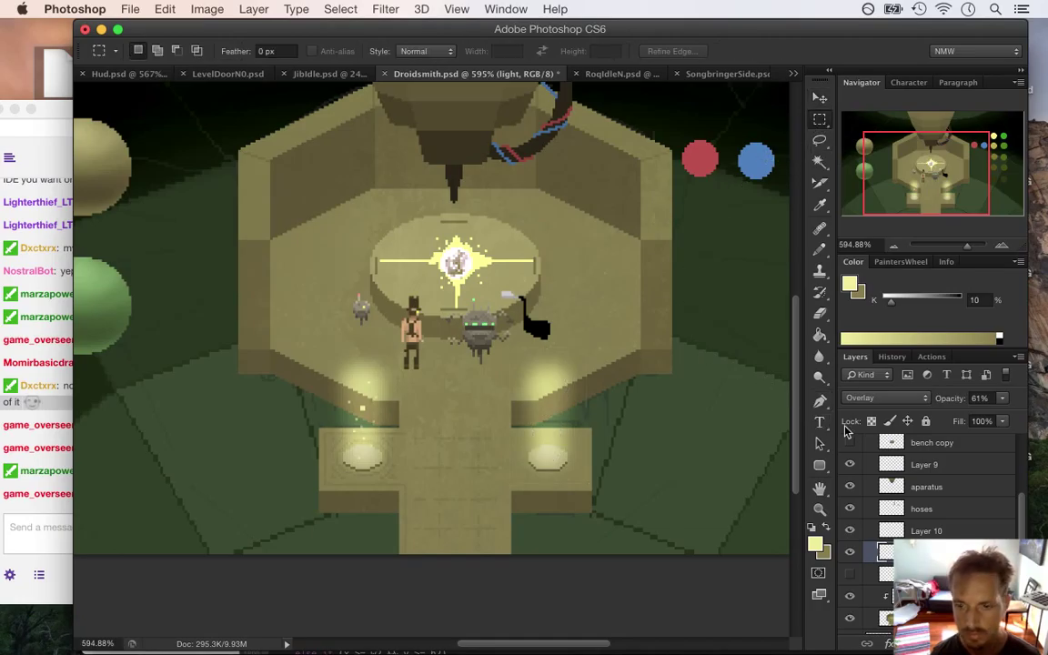
Step: Lasso the left pedestal's sparkles on Layer 10 and place a copy in the right pedestal's glow
click(896, 532)
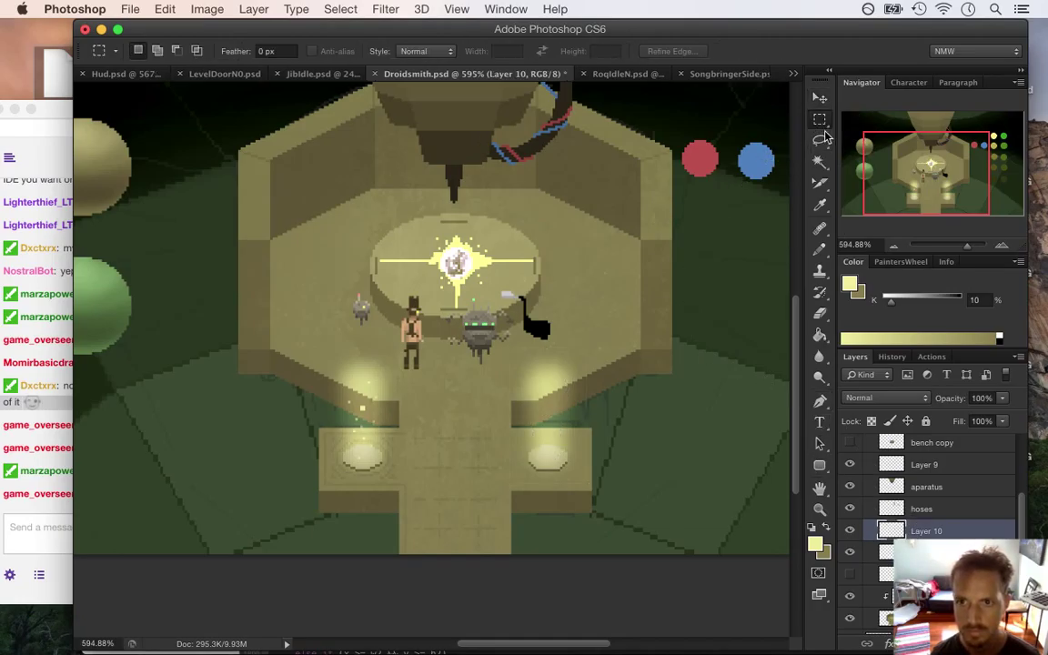
key(l)
mouse_move(305, 390)
mouse_down()
mouse_move(379, 402)
mouse_move(402, 420)
mouse_up()
key(v)
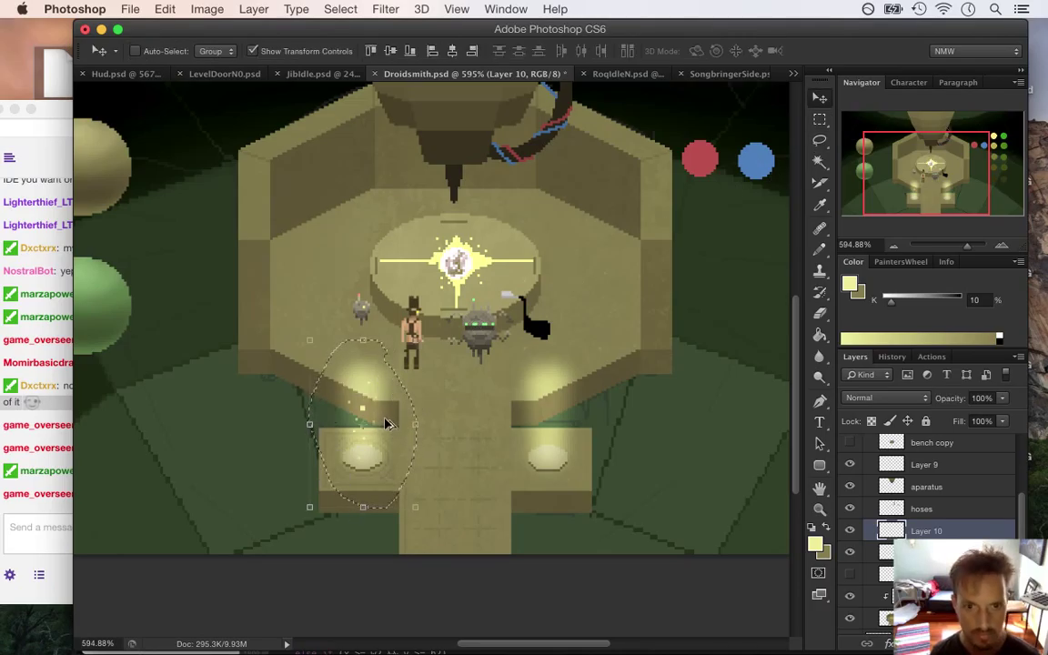
drag(365, 405, 557, 396)
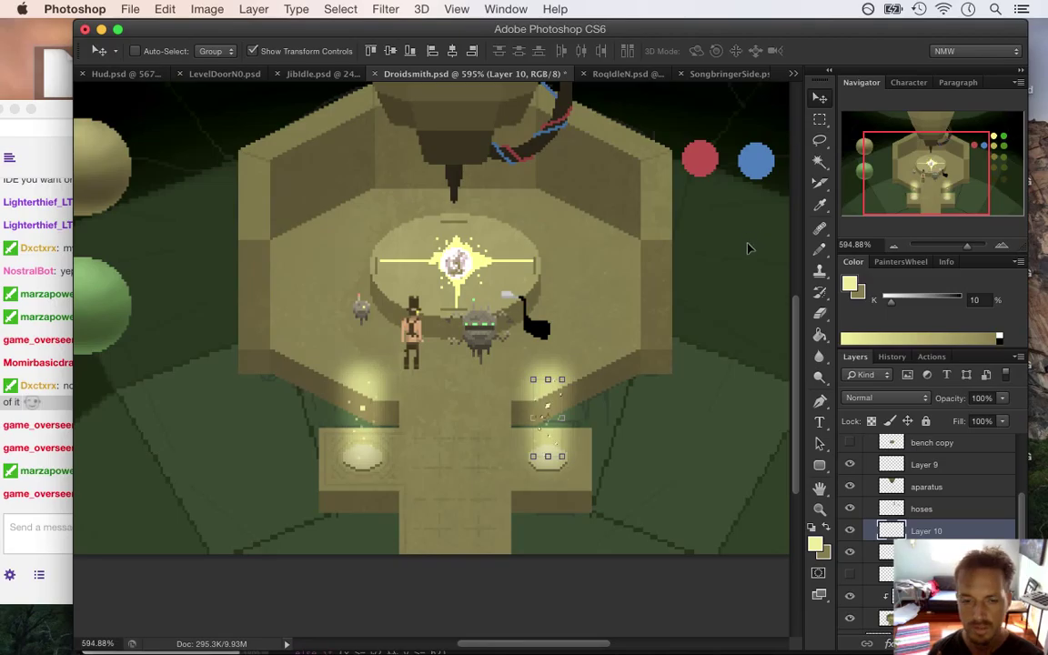
Step: Flip the copied sparkles over the right pedestal vertically and deselect them
key(super+t)
right_click(550, 364)
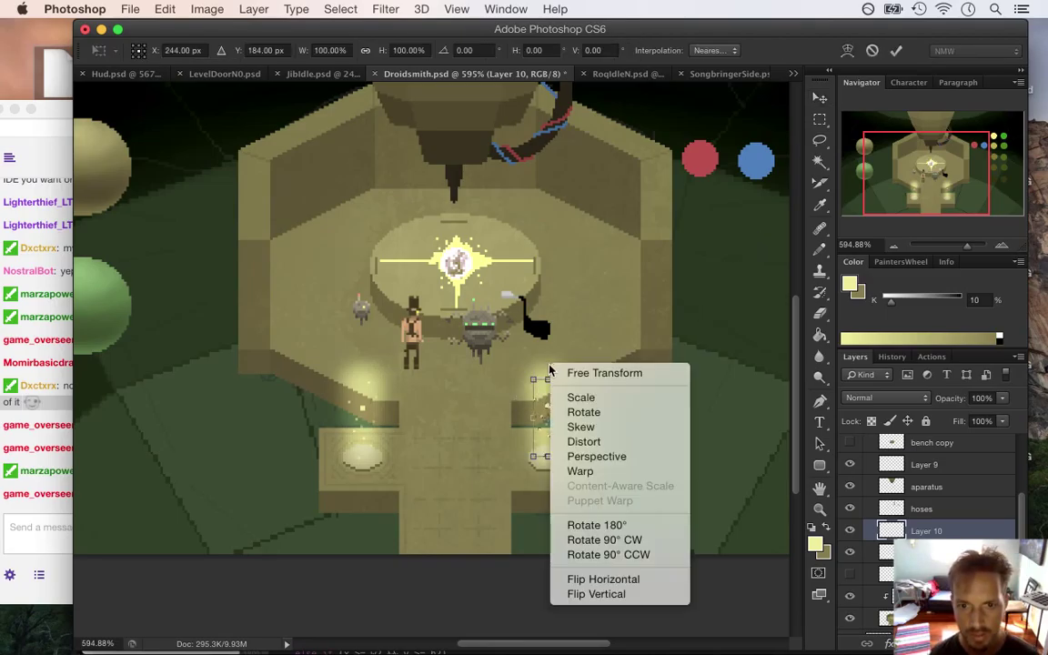
click(596, 594)
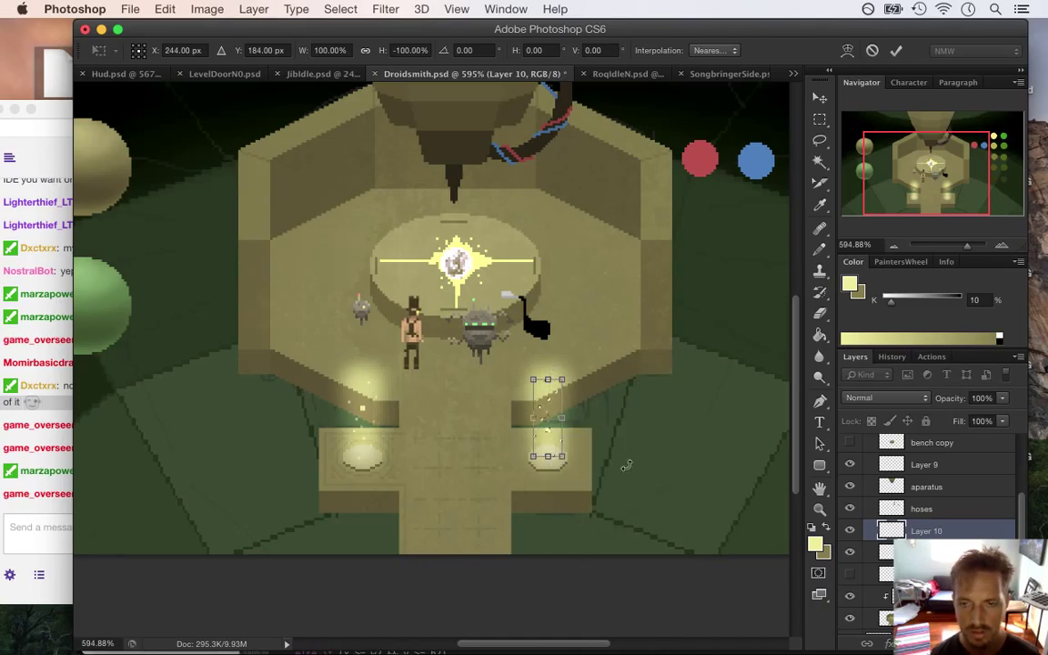
click(895, 50)
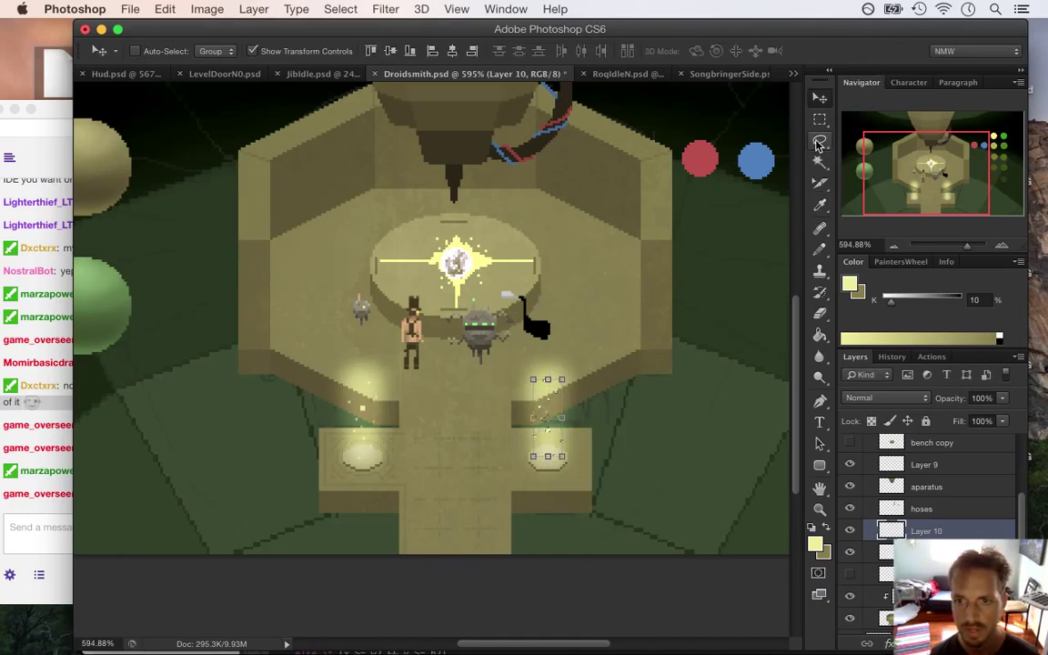
key(m)
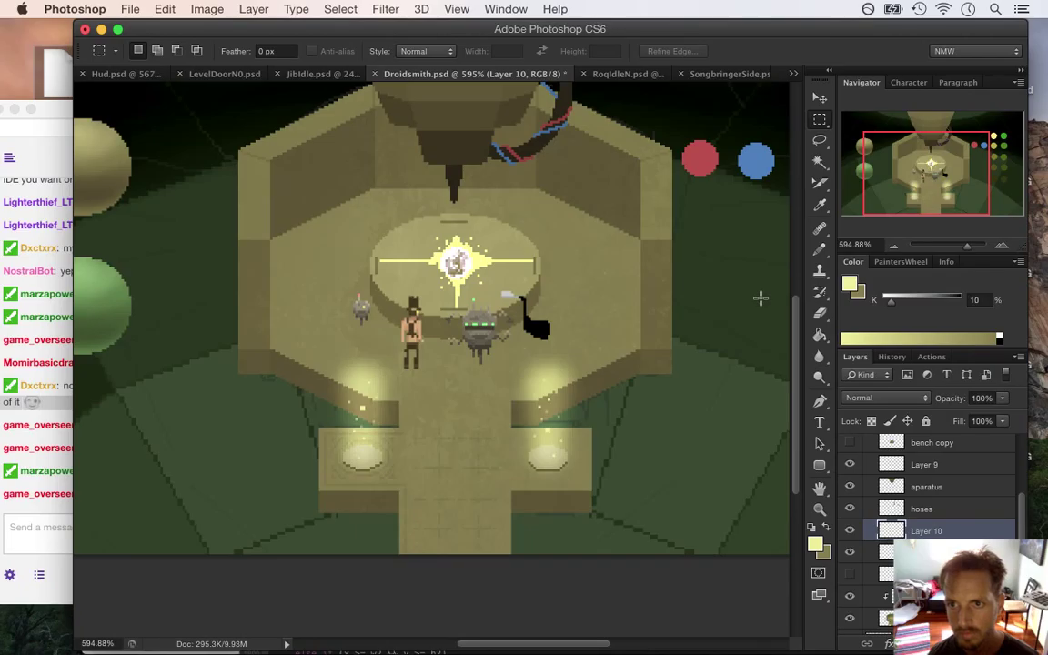
Step: Rename Layer 10 as particles and save the document
key(z)
click(451, 483)
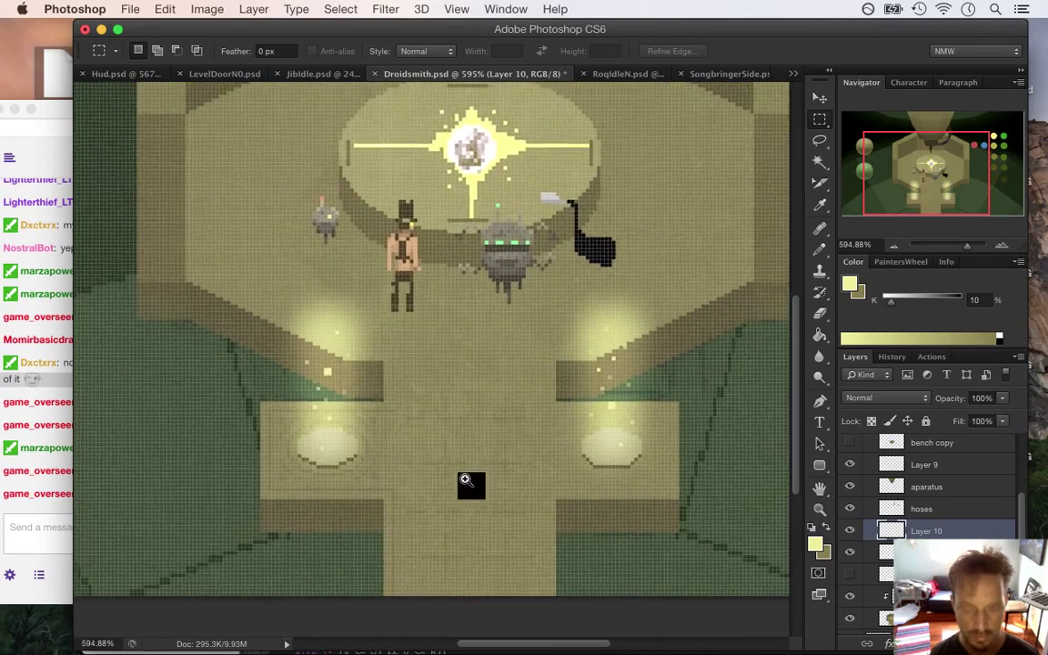
click(461, 480)
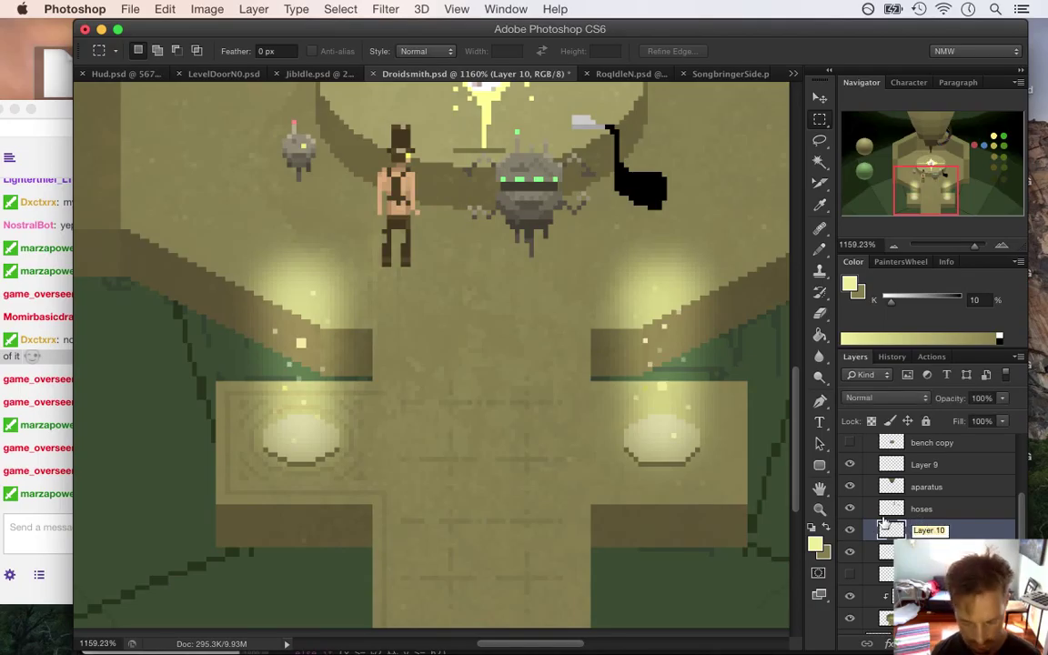
key(Return)
key(super+s)
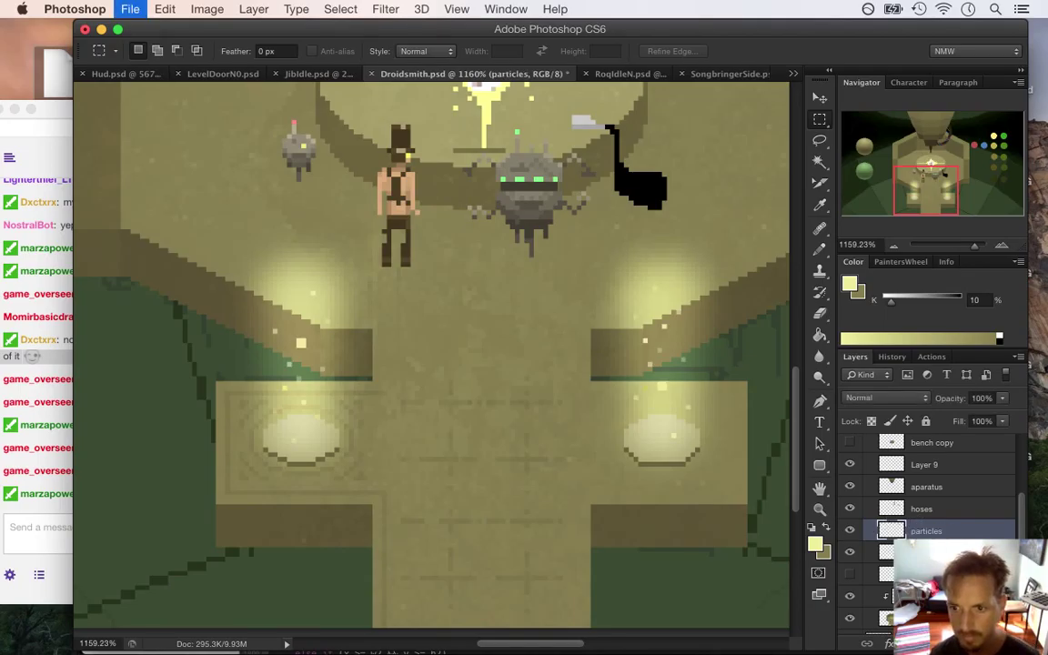
Step: Read the latest chat message about placing items on the pedestals and return to the artwork
click(54, 448)
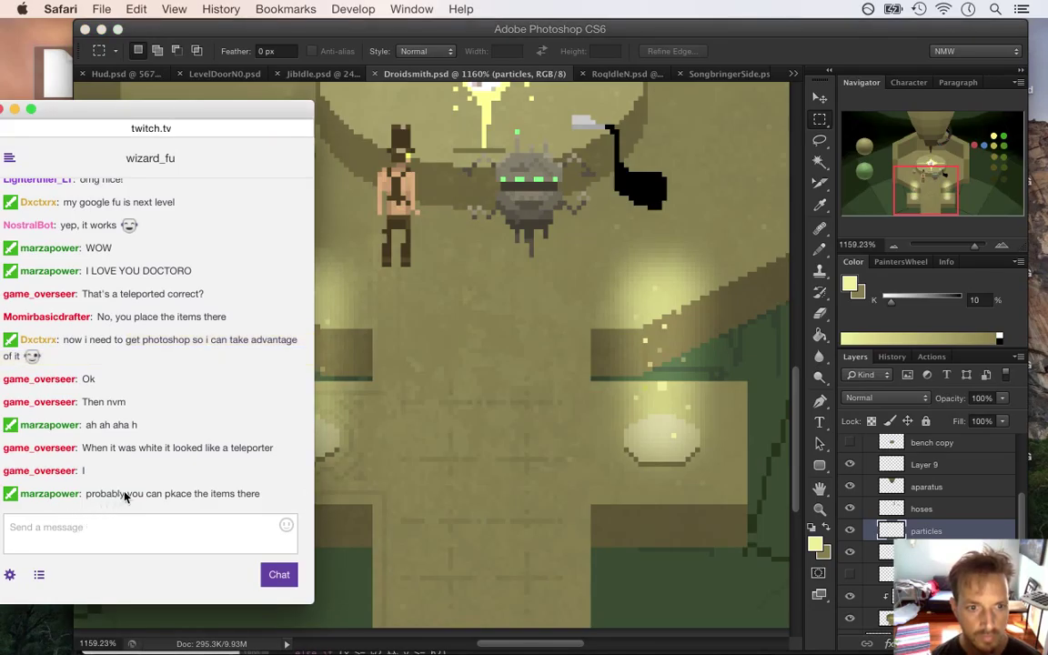
drag(116, 493, 237, 491)
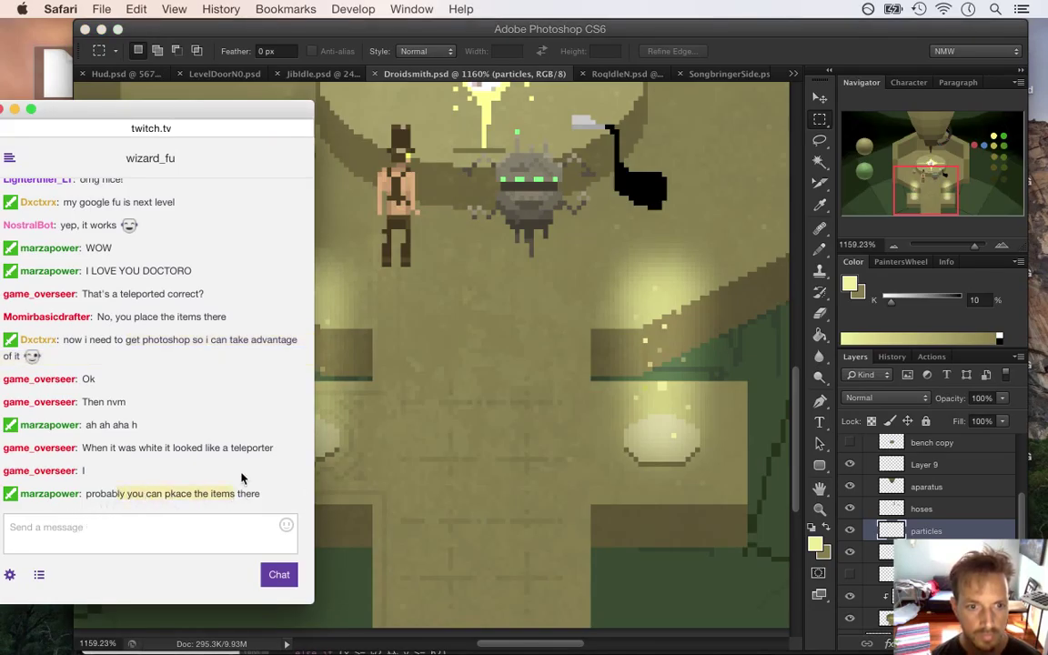
click(750, 52)
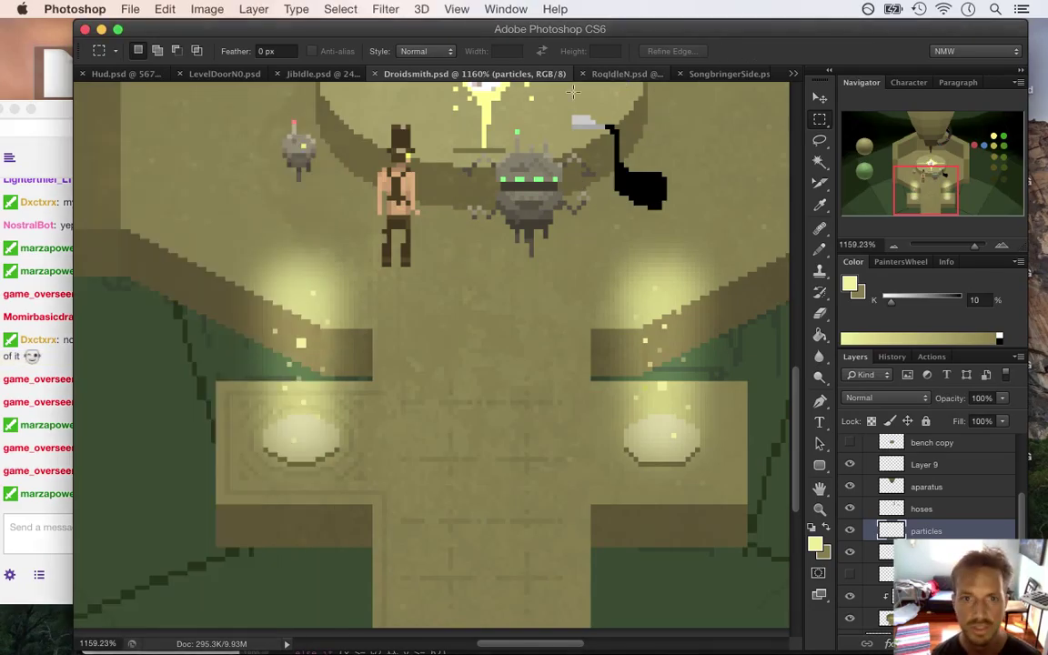
click(131, 9)
click(148, 44)
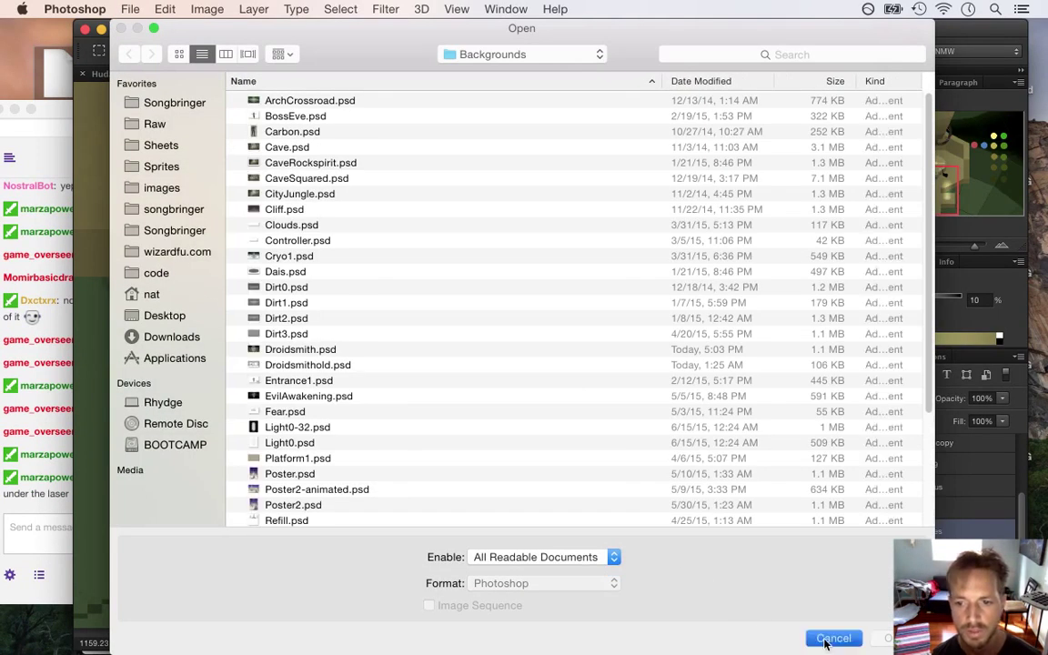
click(833, 638)
Step: Read the new chat message about items being teleported under the laser and return to the artwork
click(62, 484)
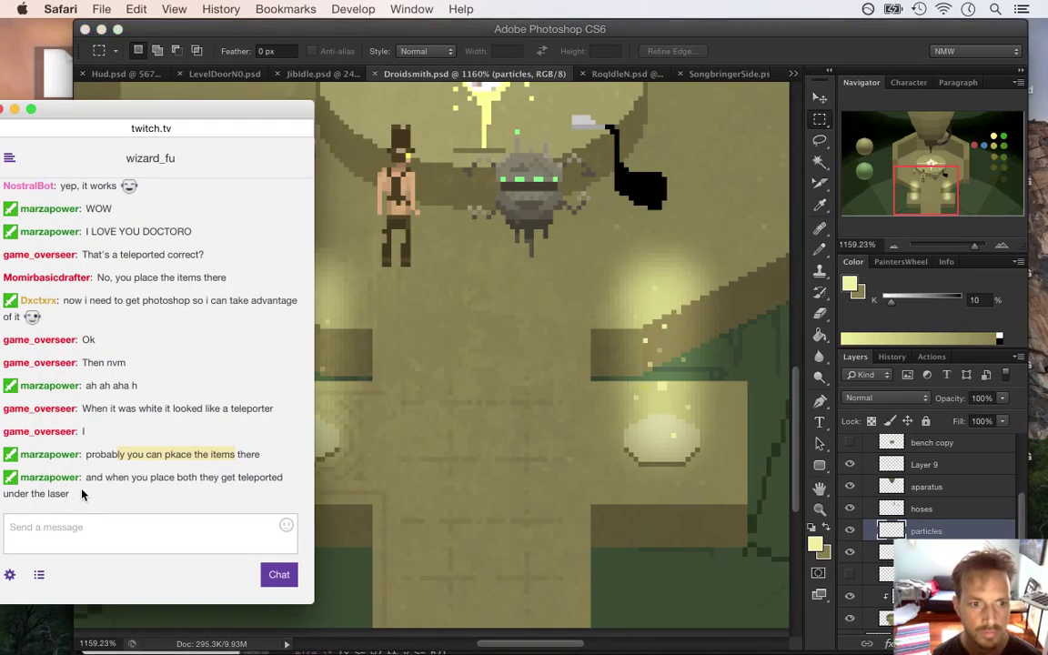
drag(104, 482, 144, 493)
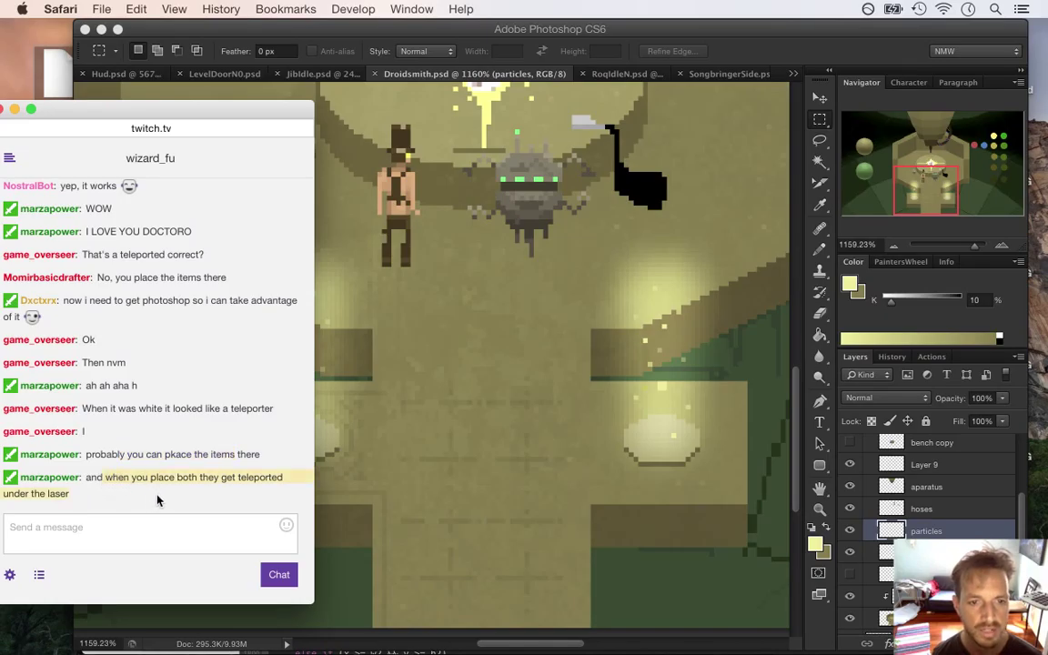
click(671, 68)
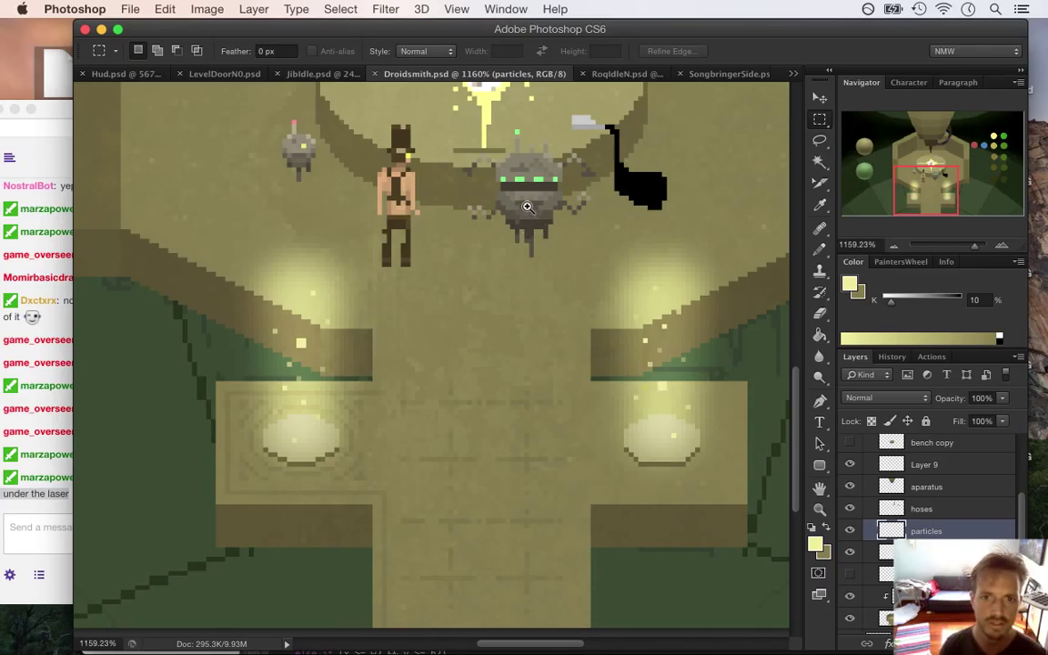
Step: Delete the hidden layer beneath the light layer and make the light layer active
scroll(502, 214, down, 2)
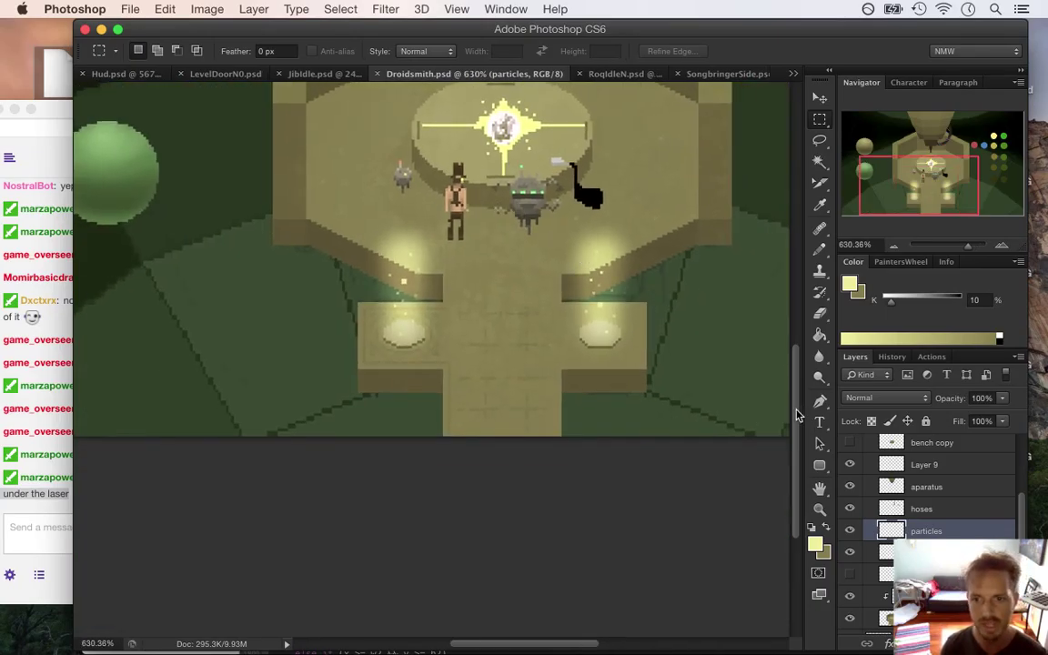
drag(799, 416, 798, 358)
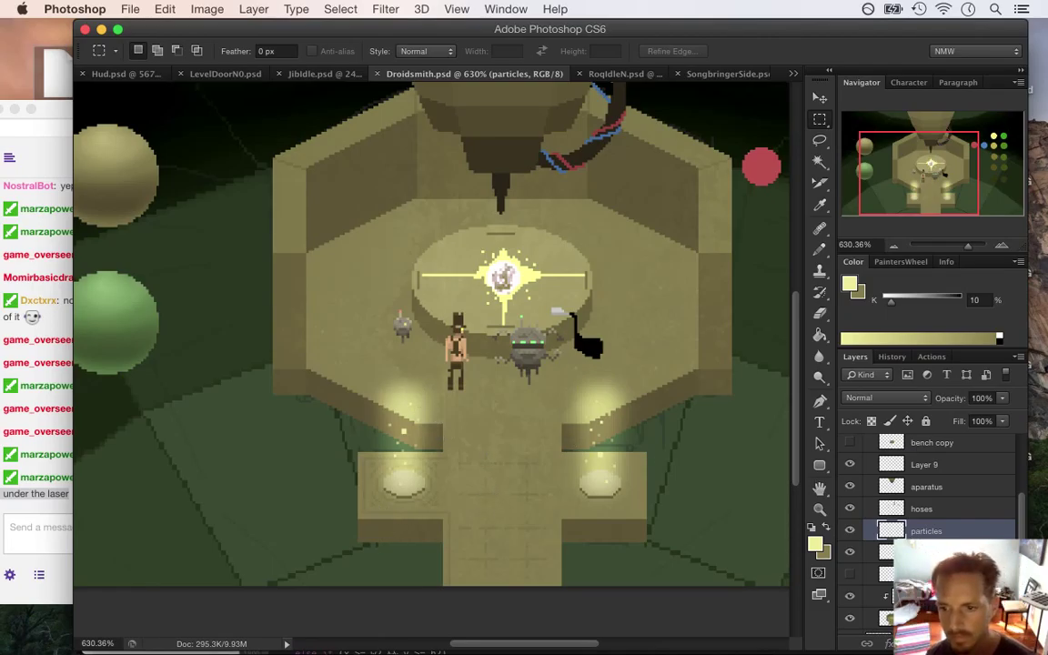
click(879, 573)
click(878, 551)
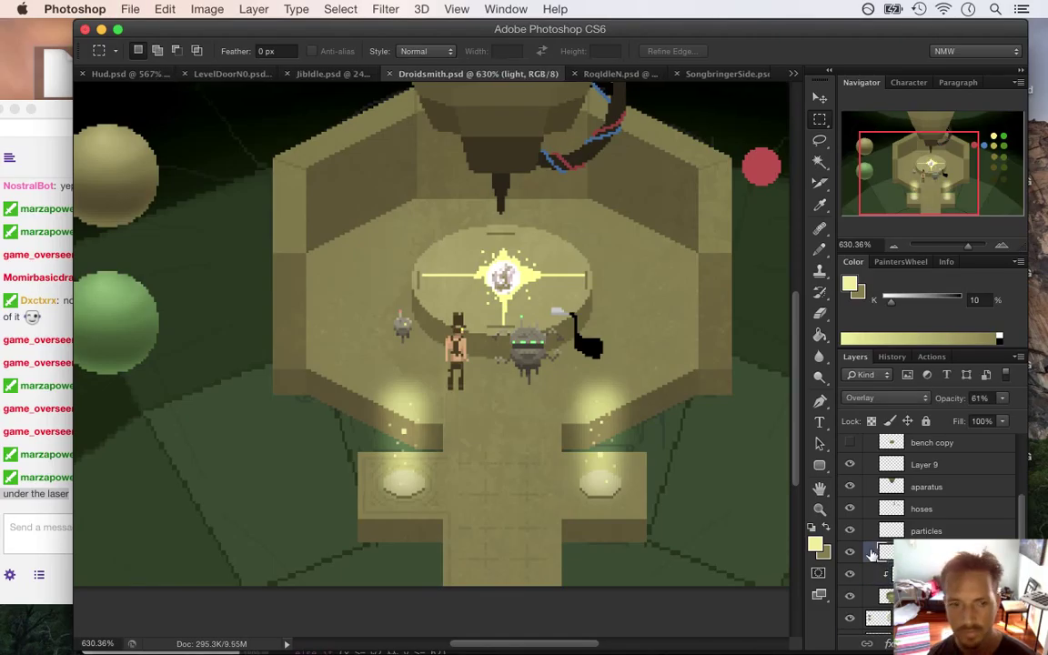
Step: Copy the flame item from Hud.psd into the Droidsmith scene and place it on the left pedestal
click(123, 74)
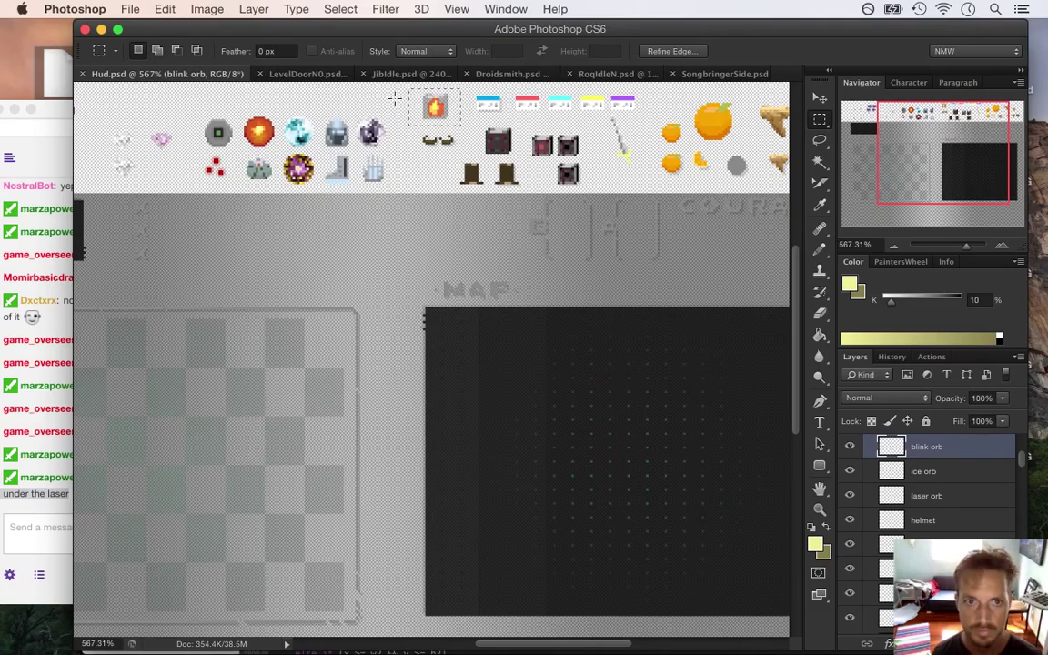
click(515, 74)
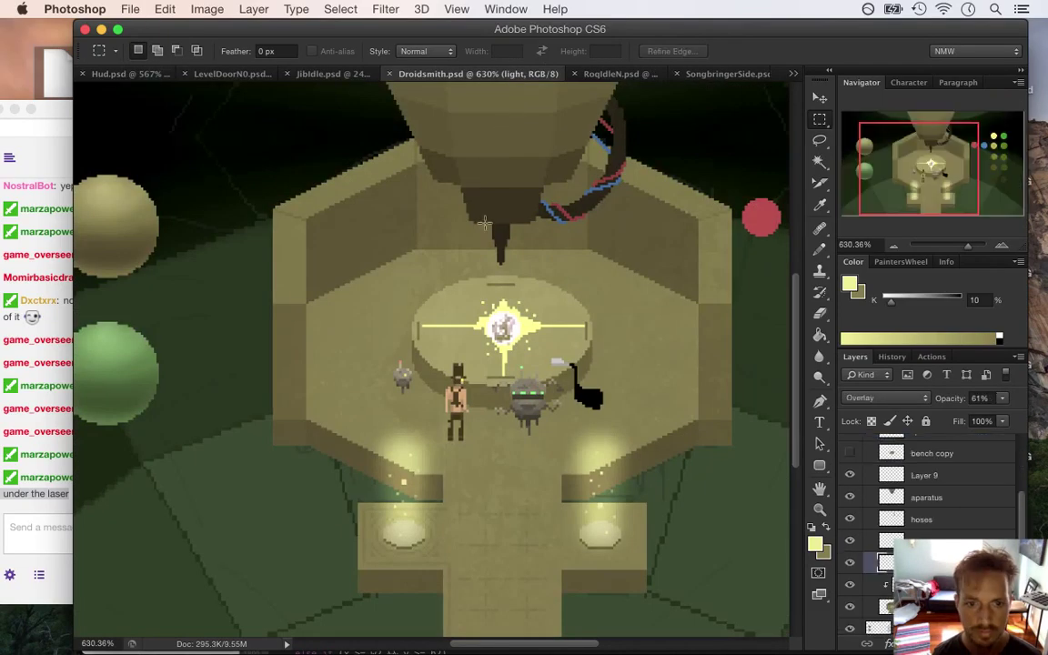
drag(795, 311, 795, 350)
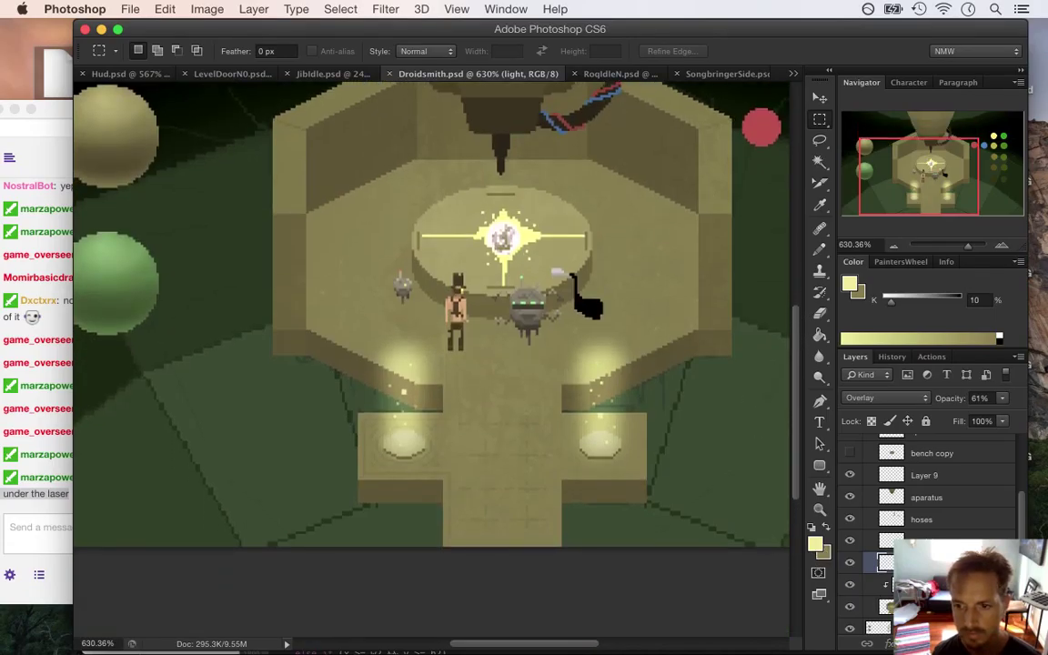
key(ctrl+v)
click(828, 98)
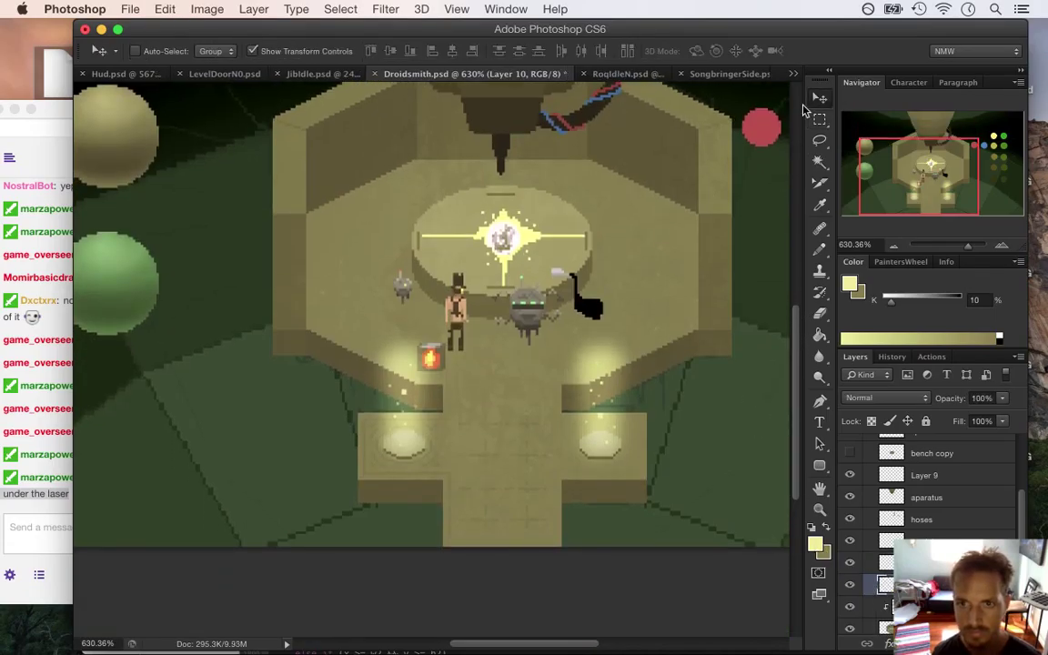
drag(479, 351, 454, 426)
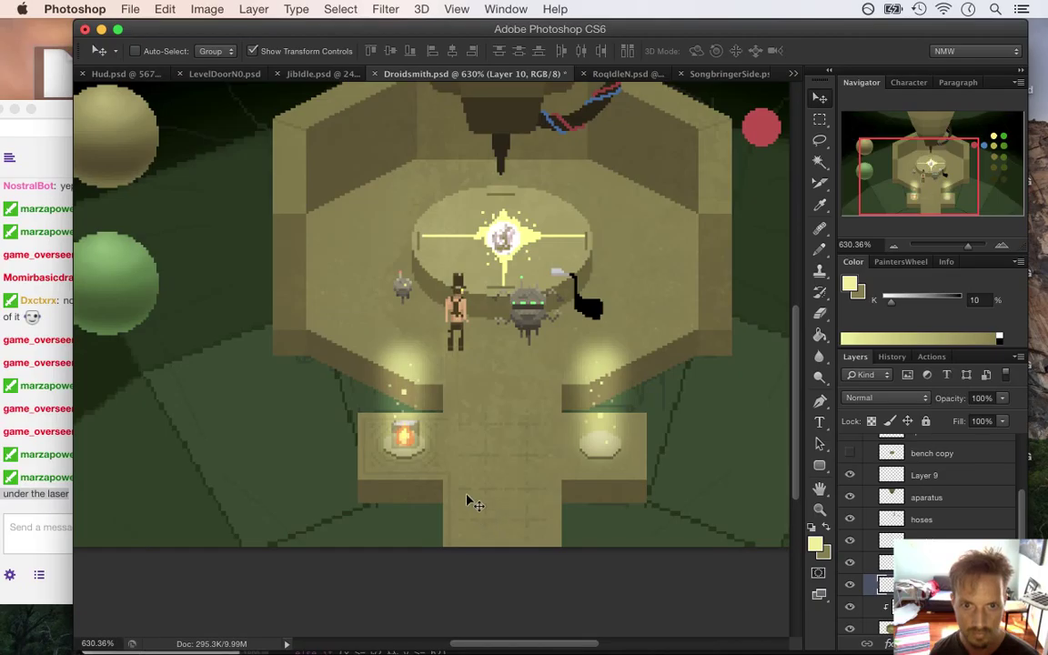
key(m)
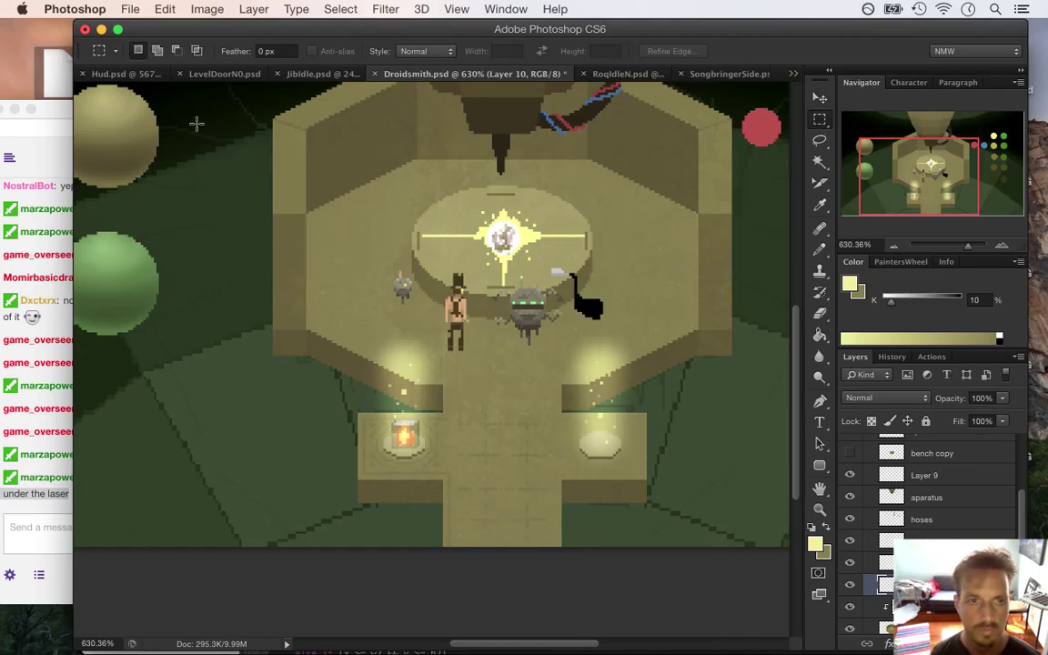
Step: Copy the dark purple orb from Hud.psd into the Droidsmith scene and place it on the right pedestal
click(122, 73)
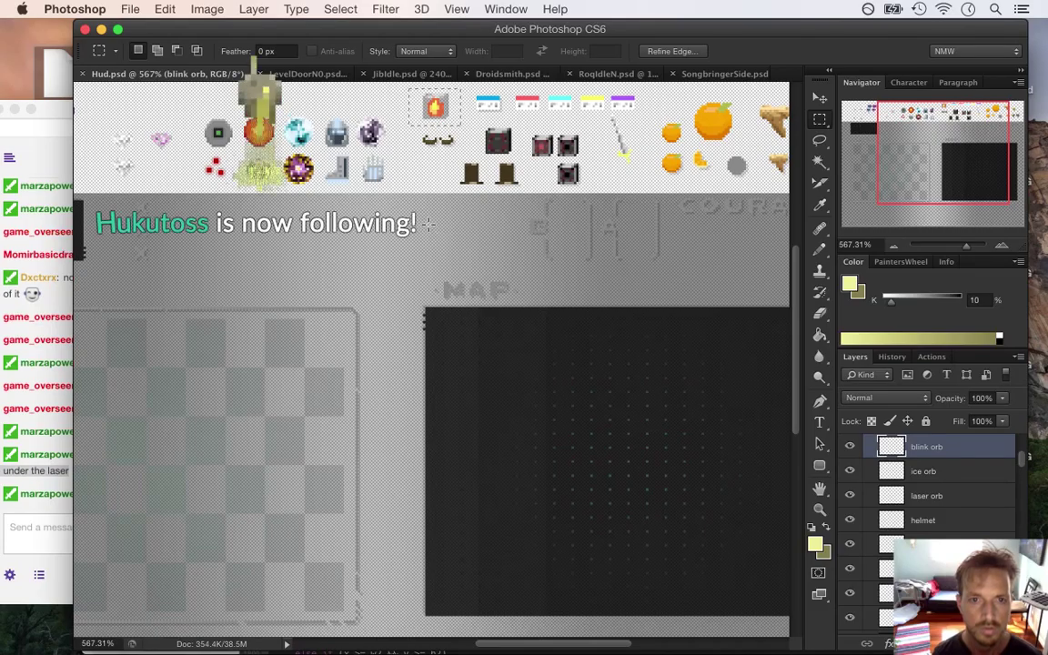
drag(390, 105, 293, 108)
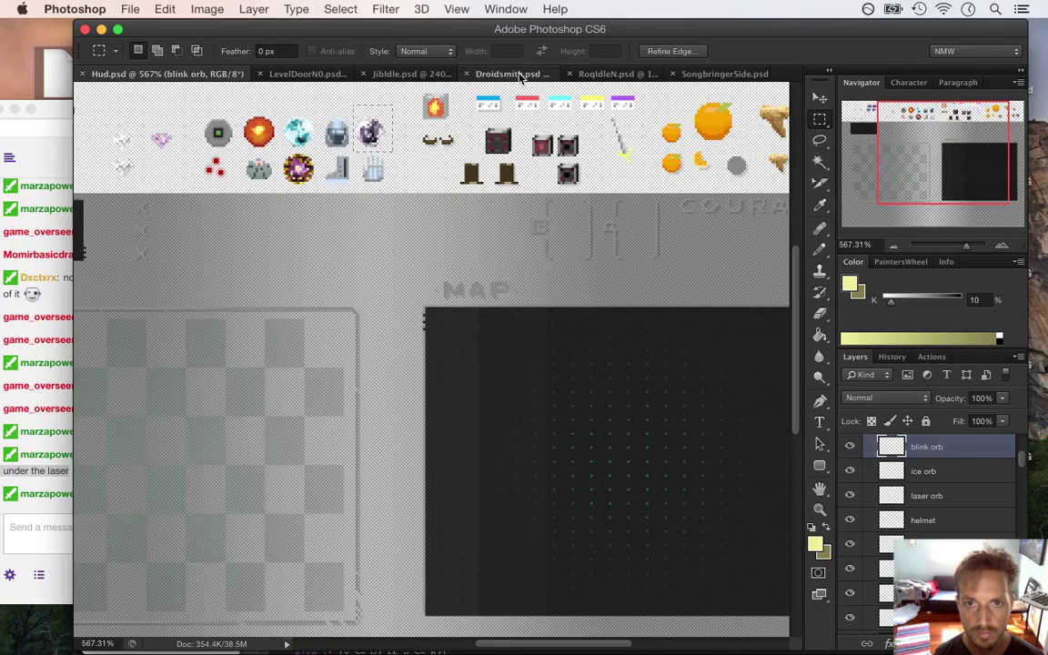
click(512, 73)
scroll(798, 343, down, 2)
scroll(798, 343, down, 2)
key(super+v)
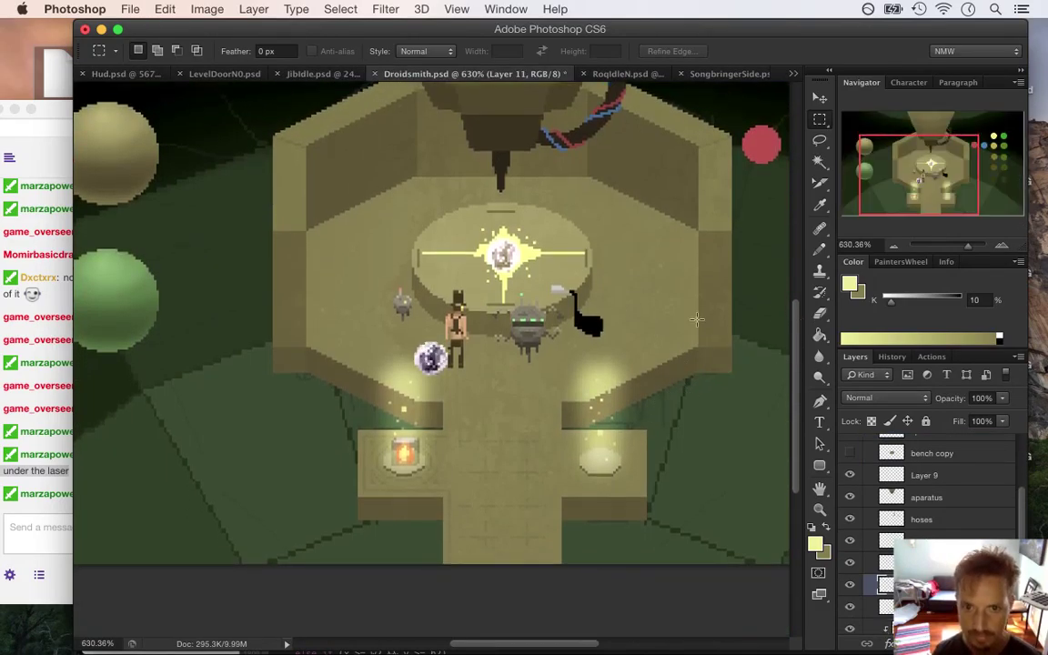
key(v)
drag(516, 366, 668, 454)
key(Down)
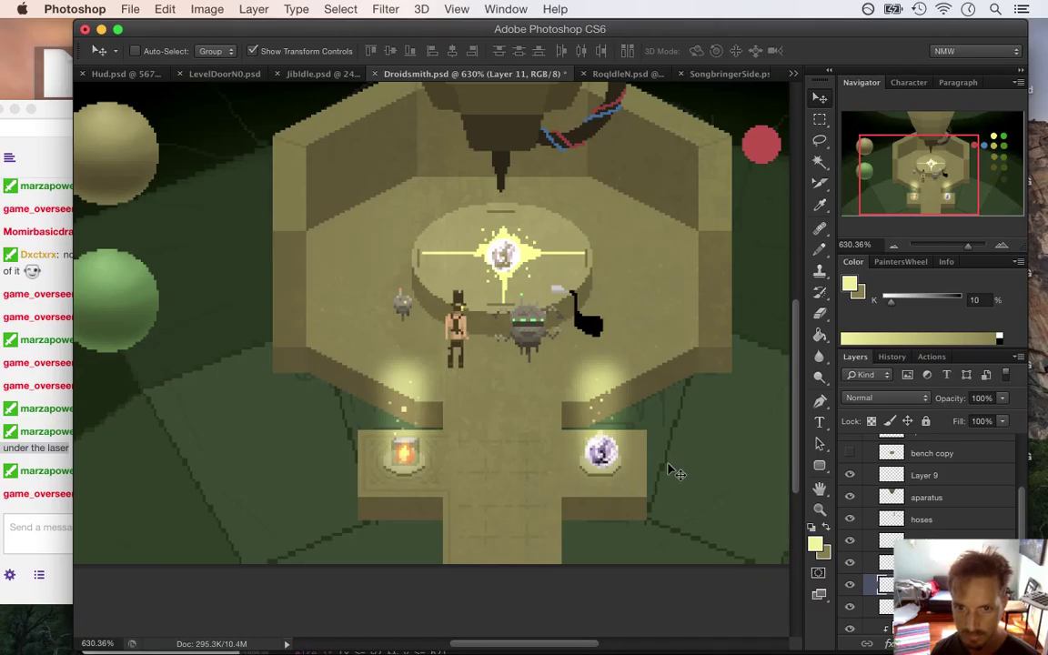
key(Down)
key(Down)
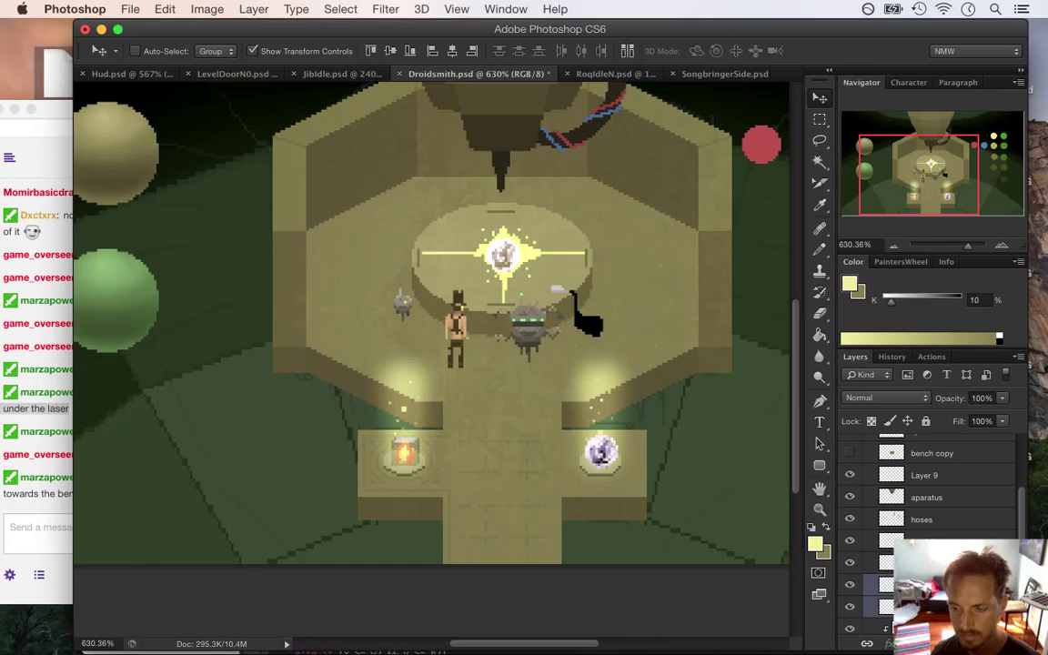
Step: Merge the two pasted item layers into one layer named items and save the document
right_click(872, 584)
click(857, 435)
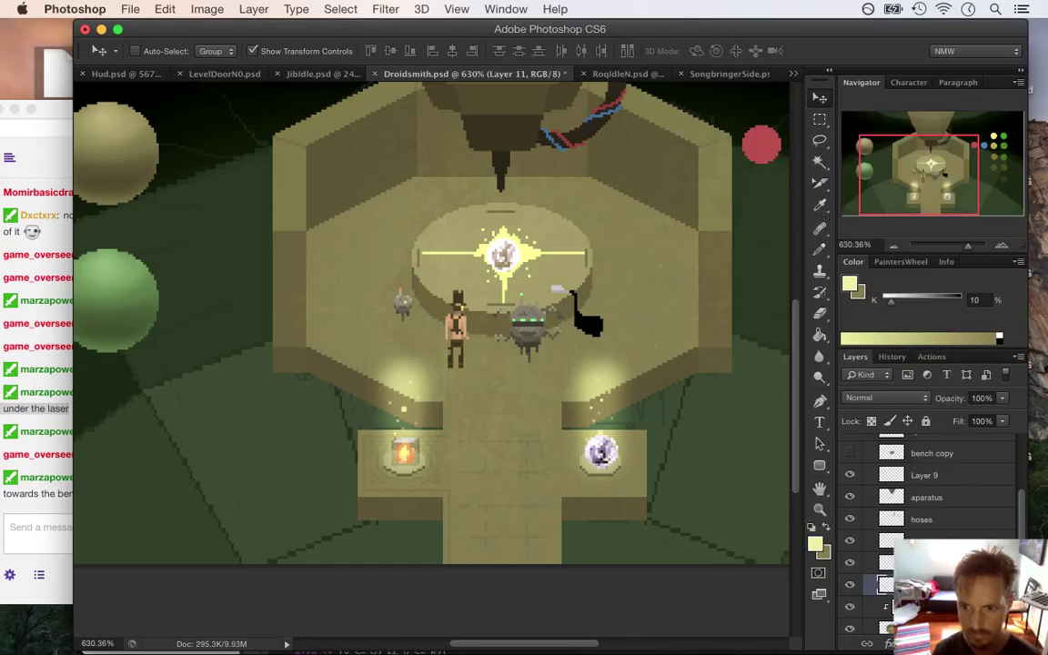
key(super+s)
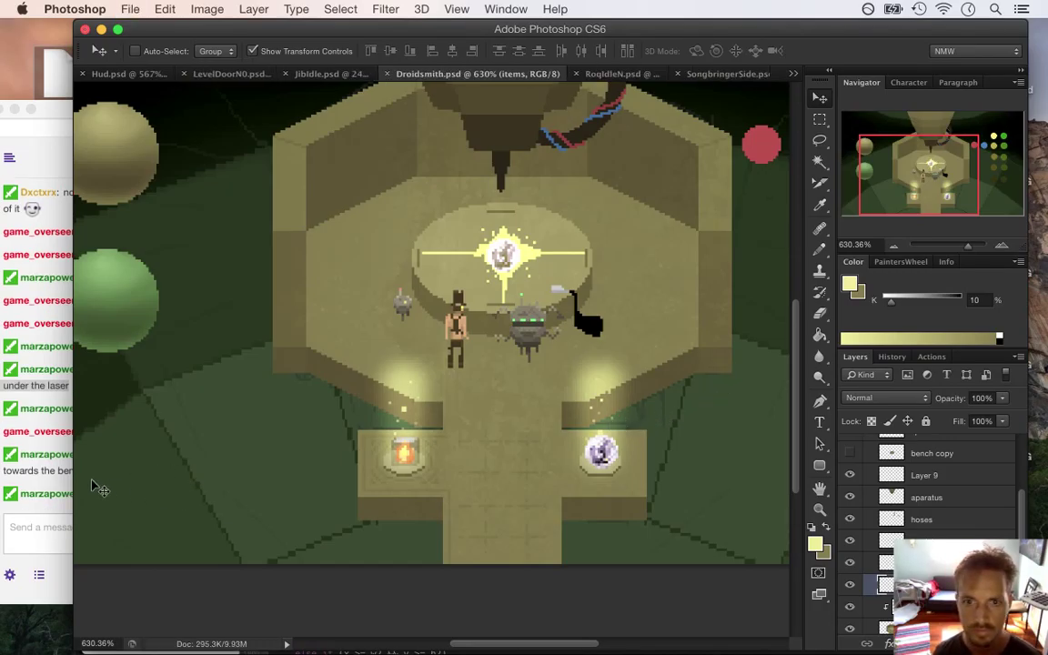
Step: Read the new chat messages about usual streaming times, items floating to the bench and moving platforms, and return to the artwork
click(55, 515)
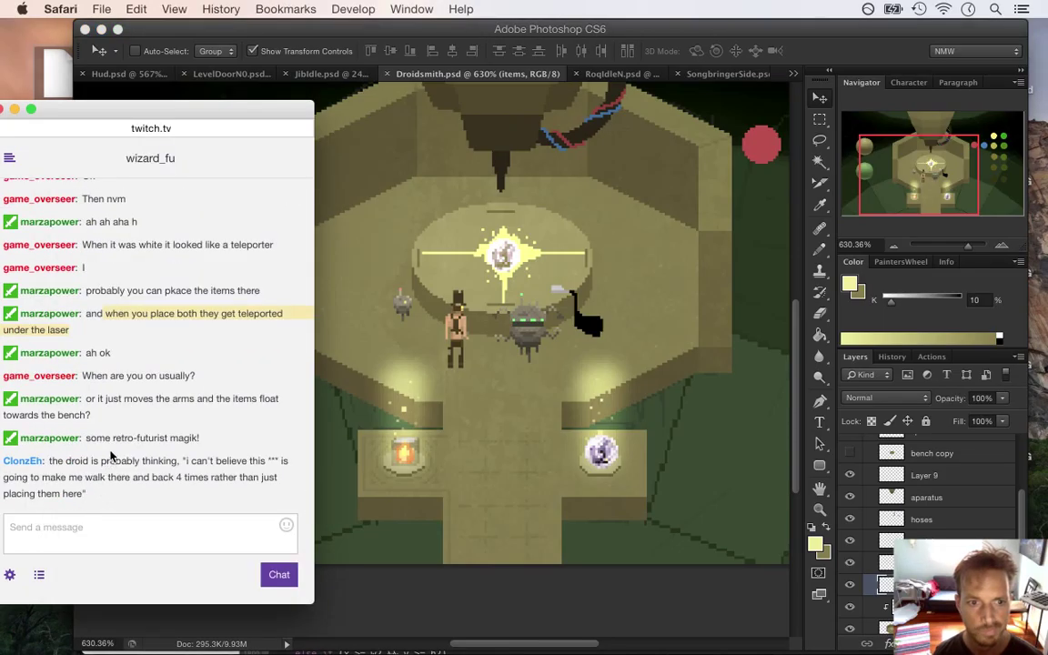
drag(101, 379, 186, 405)
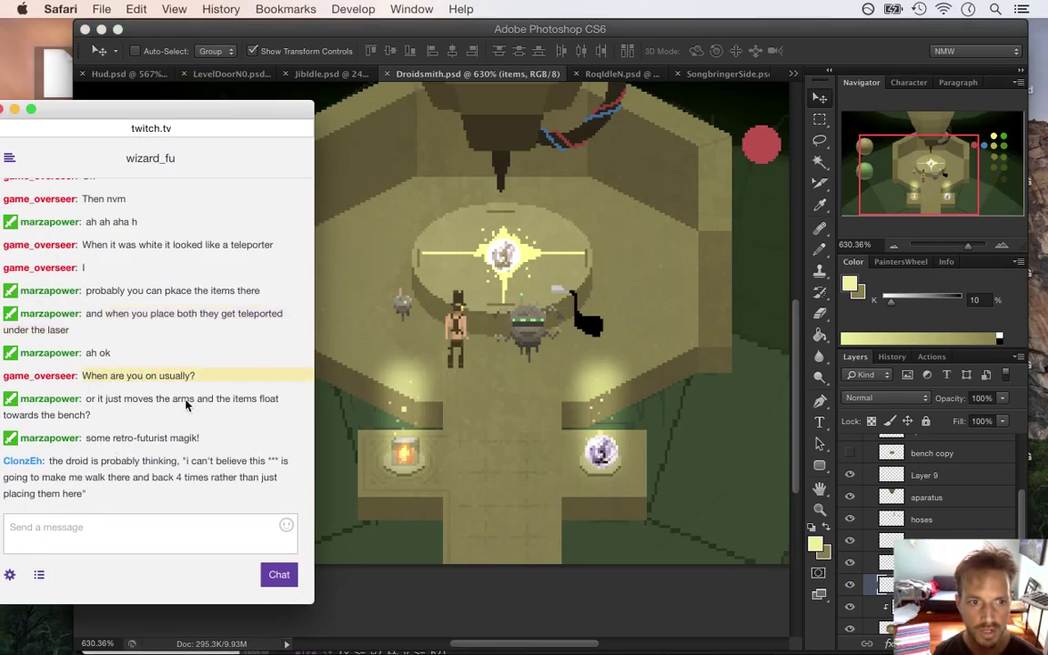
click(105, 401)
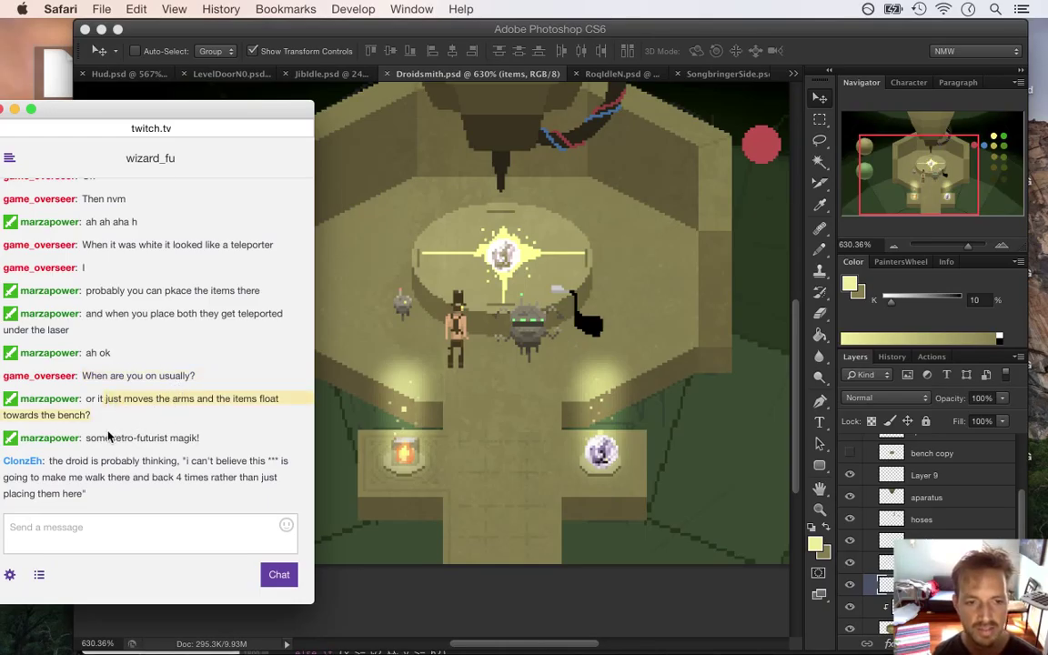
drag(107, 438, 202, 435)
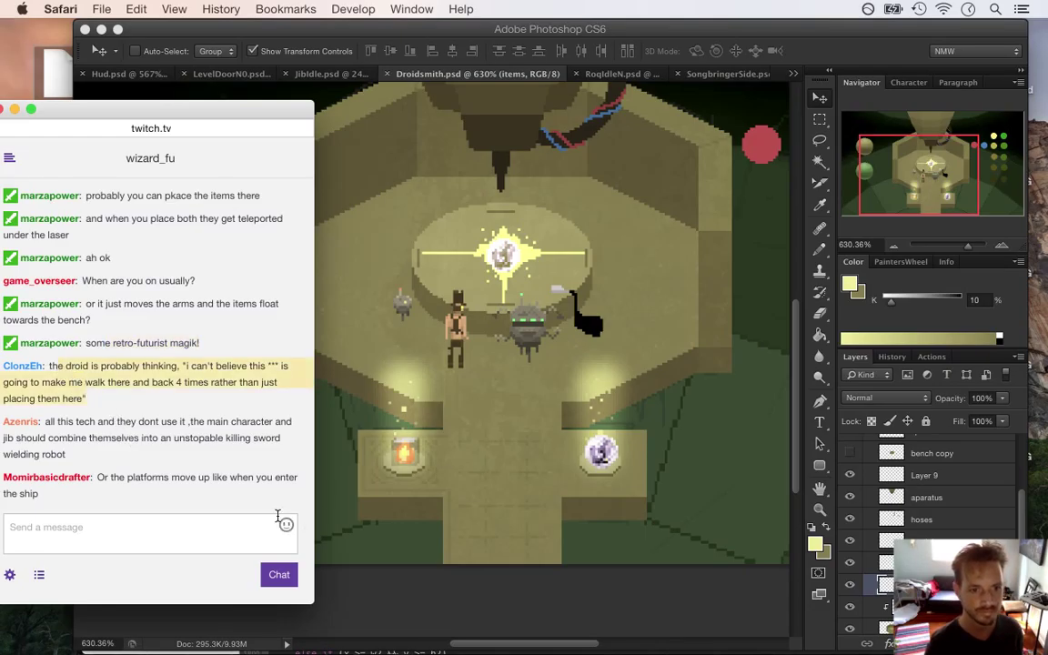
drag(59, 423, 119, 464)
click(75, 424)
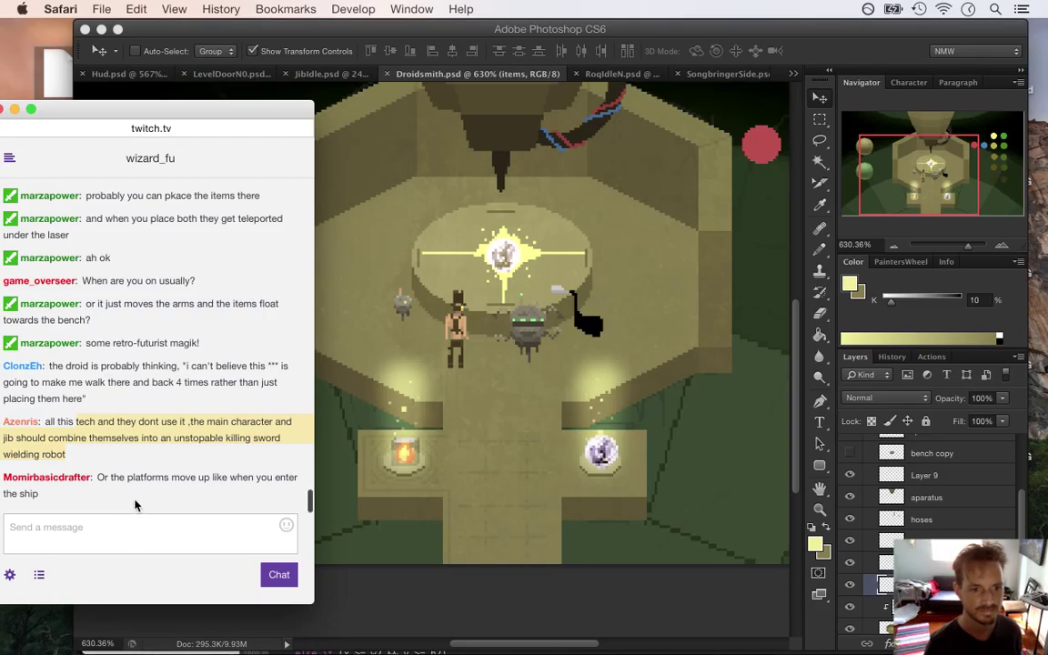
drag(115, 484, 126, 492)
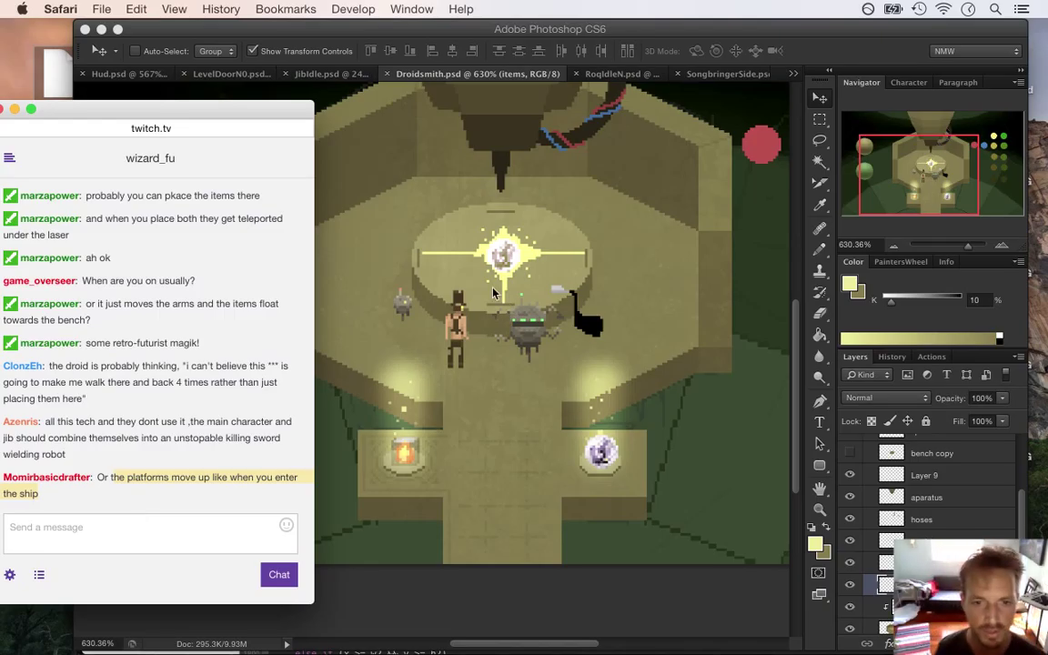
click(613, 179)
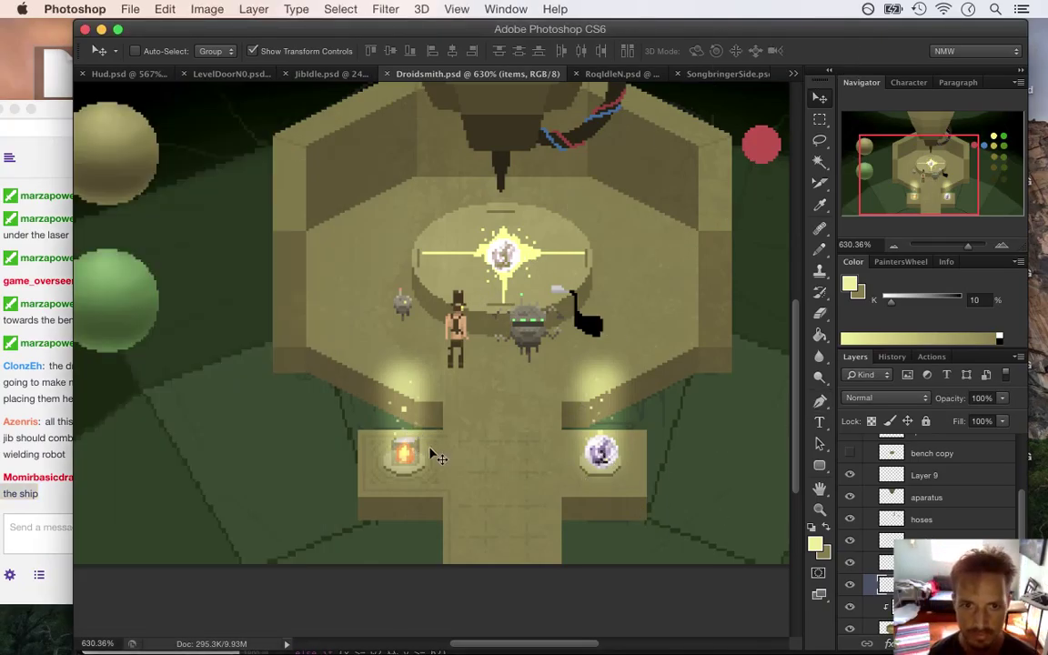
Step: On the room layer, duplicate the left pedestal's detailed top surface onto the right pedestal
drag(416, 465, 477, 484)
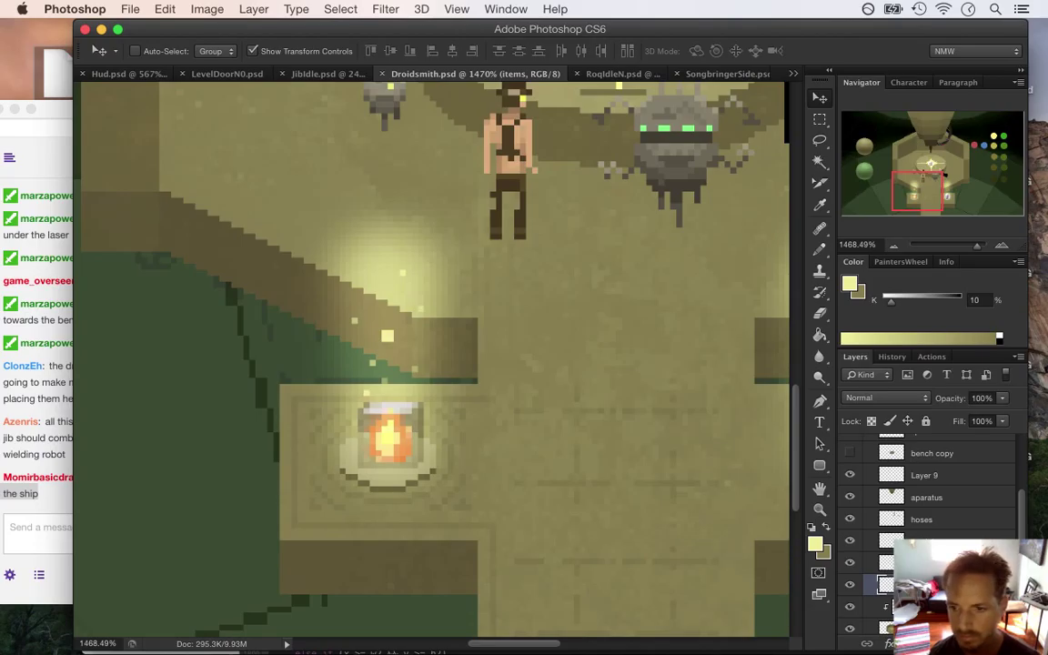
scroll(1013, 528, down, 3)
click(947, 553)
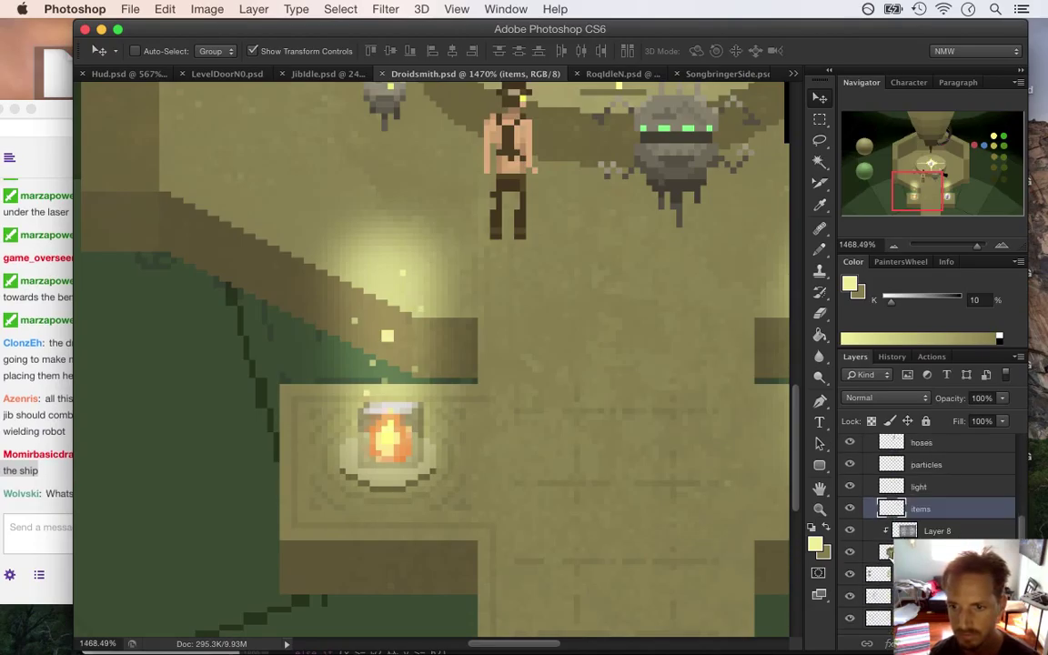
drag(544, 475, 528, 444)
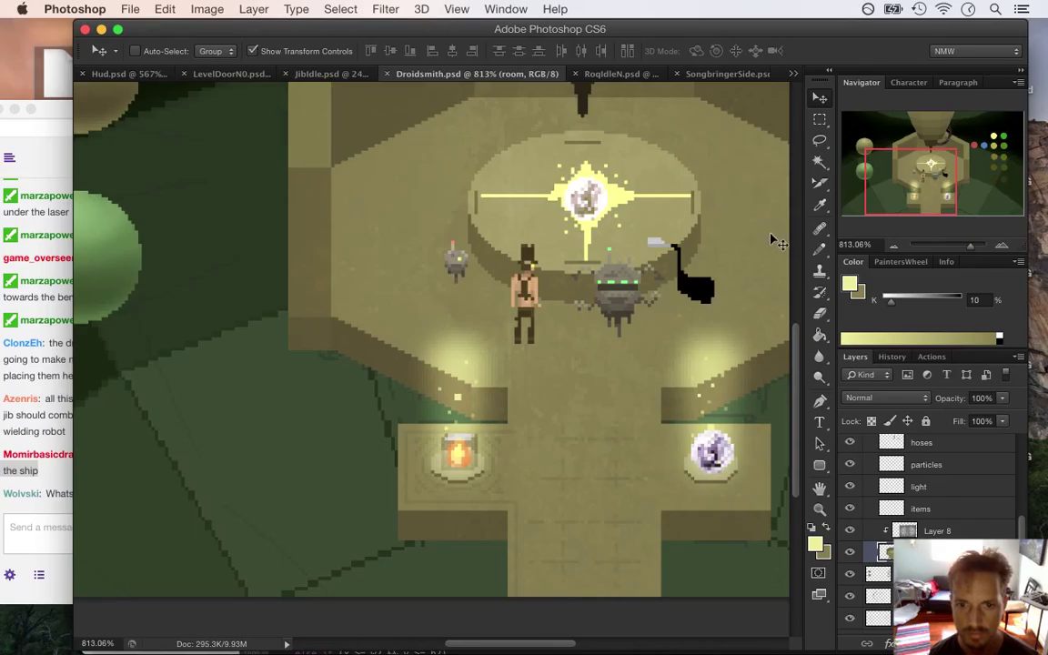
key(m)
drag(418, 436, 527, 508)
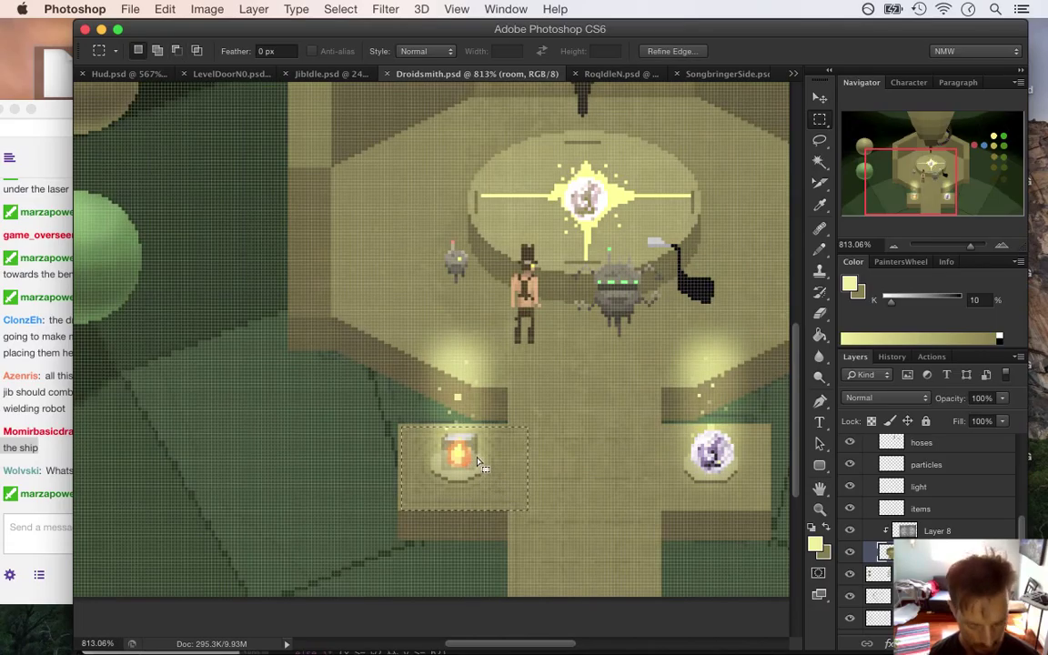
key(v)
drag(477, 460, 701, 462)
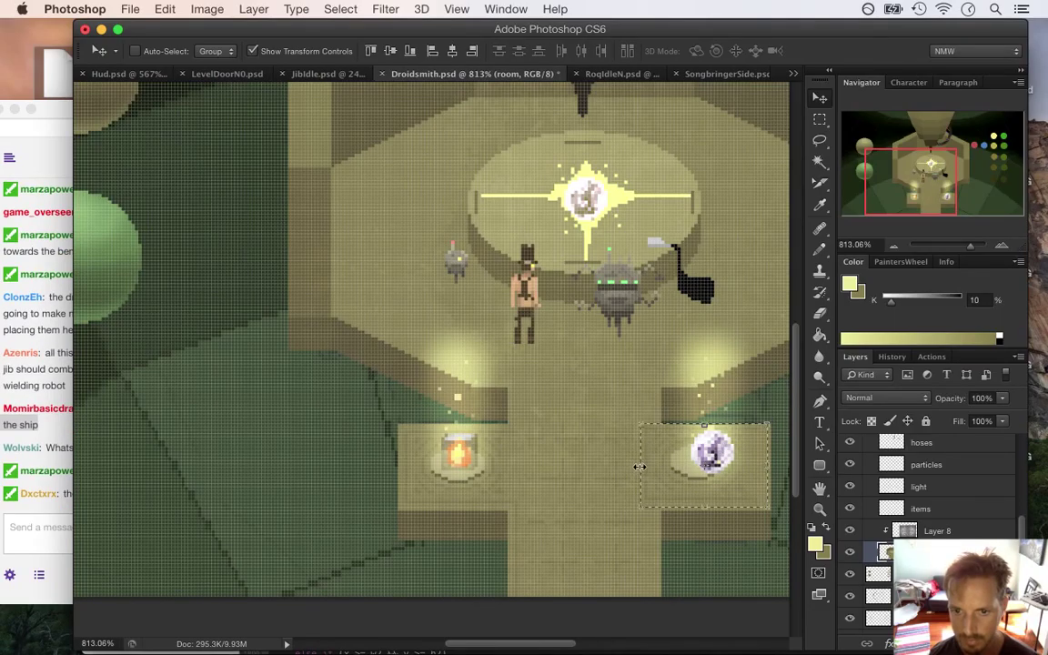
Step: Flip the duplicated pedestal surface horizontally so it mirrors the left pedestal
key(super+t)
right_click(674, 546)
click(719, 624)
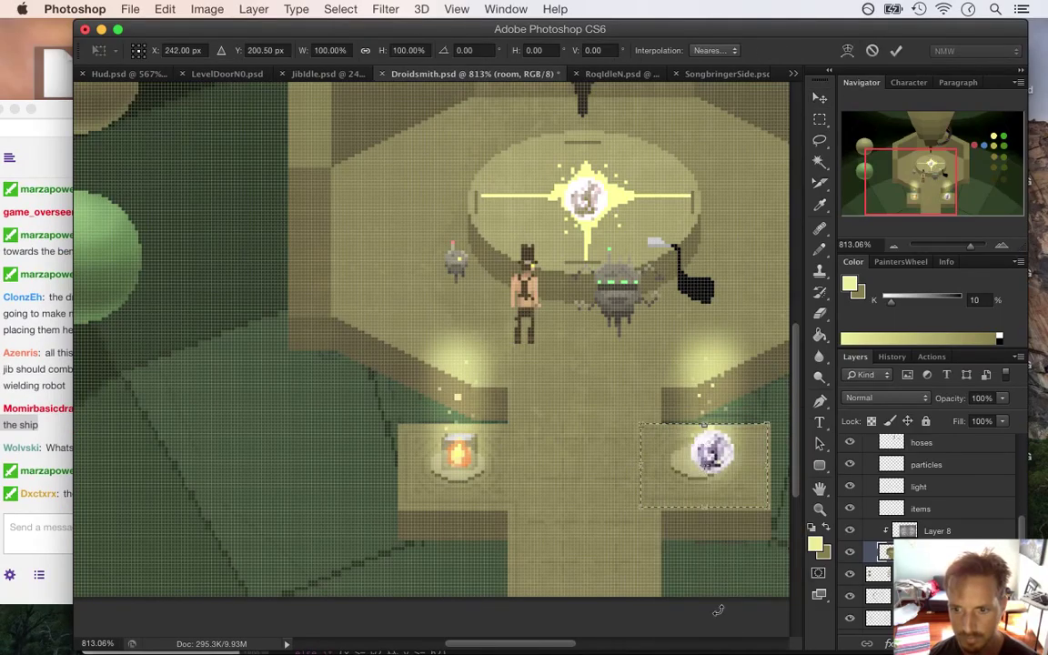
super+click(723, 469)
super+click(762, 487)
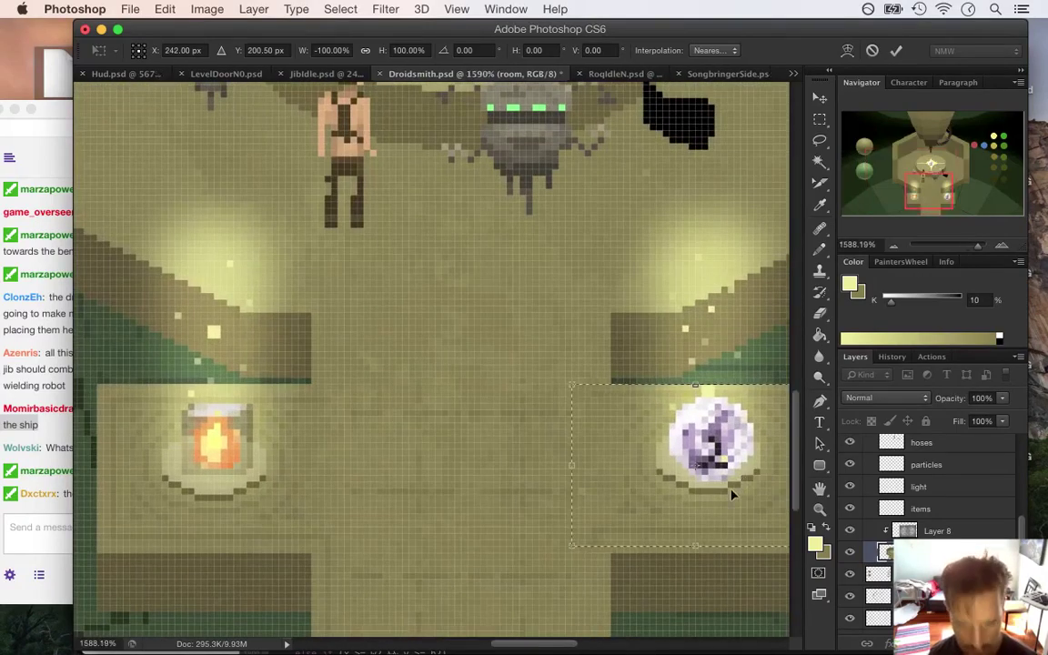
scroll(557, 637, right, 5)
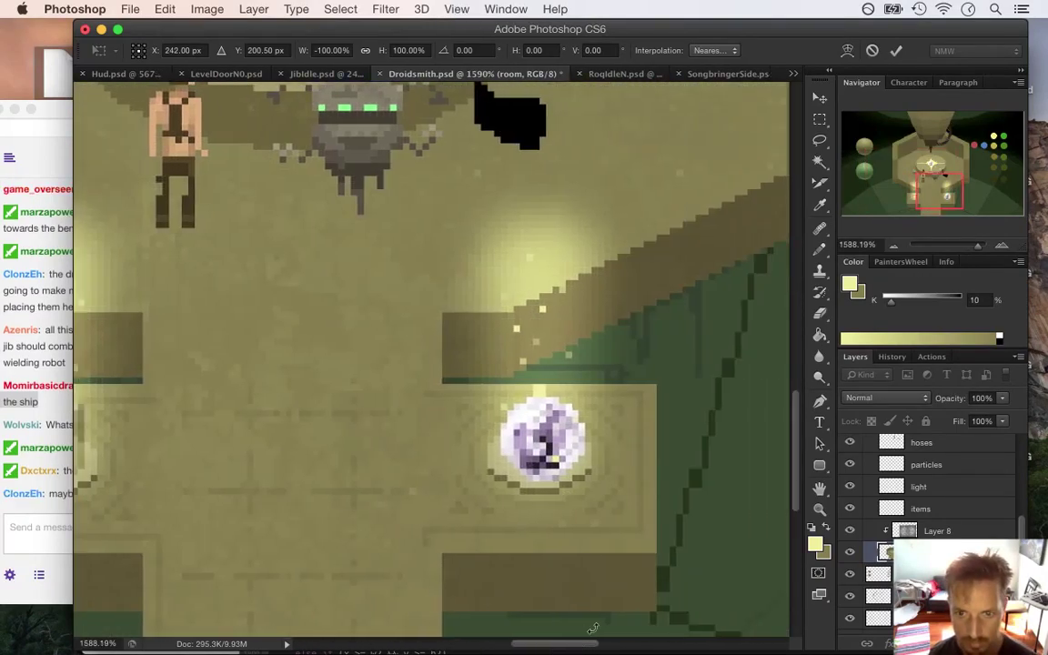
Step: Shift the flipped pedestal surface one pixel down, apply the transformation and clear the selection
key(Down)
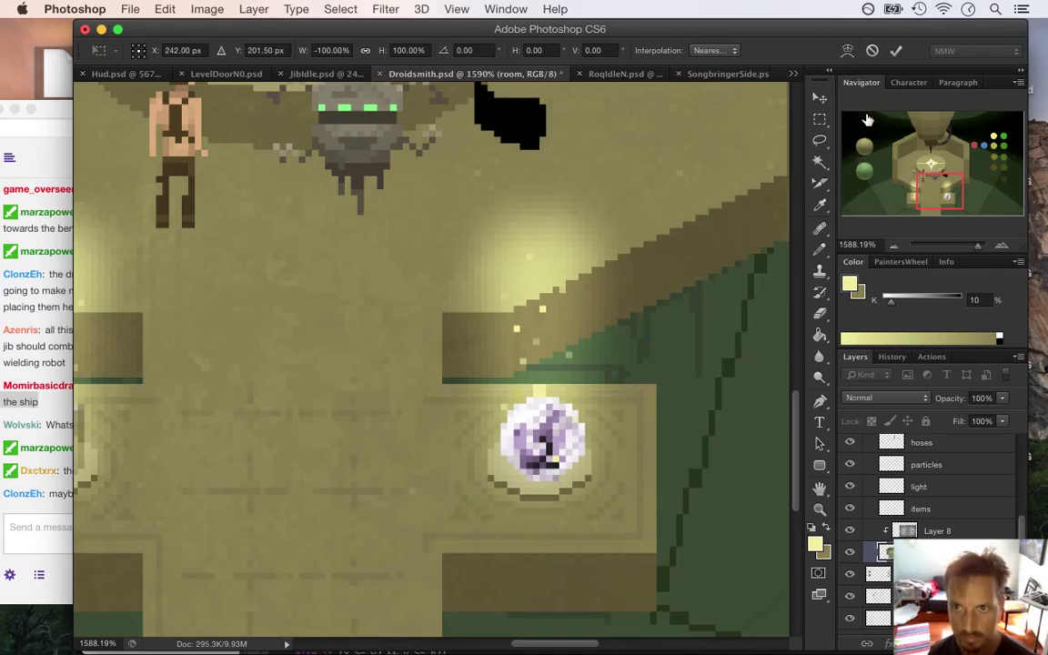
click(819, 121)
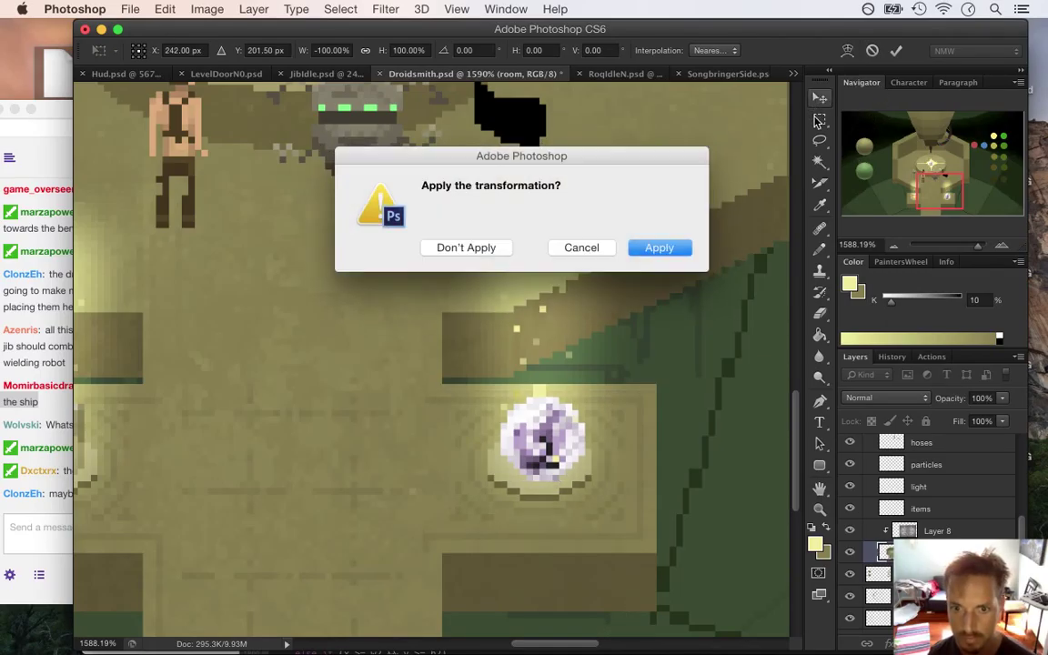
click(579, 247)
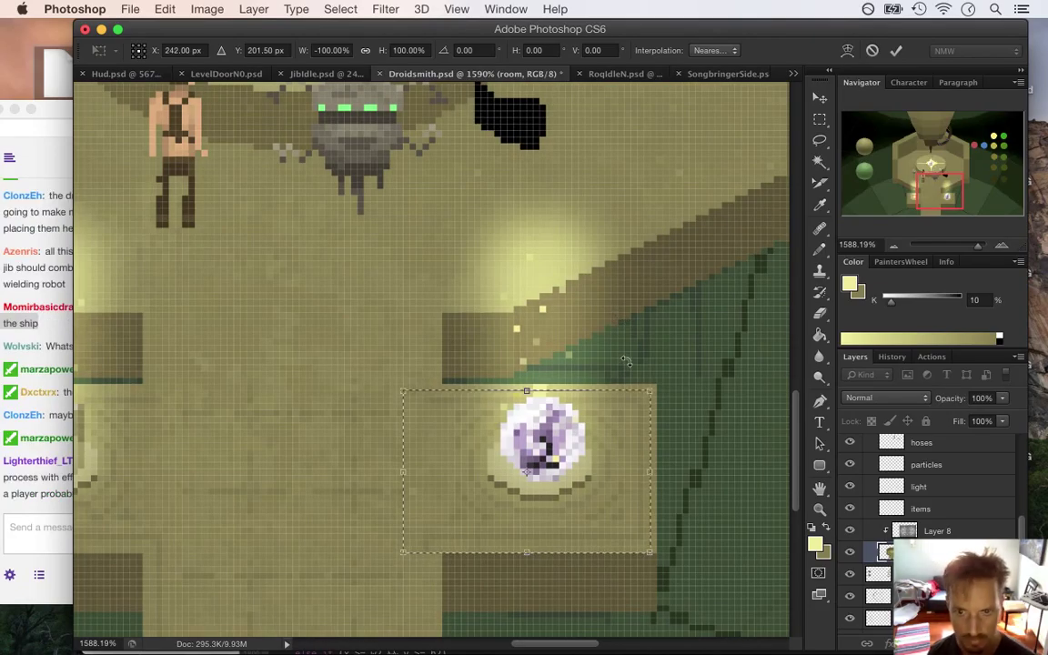
key(Right)
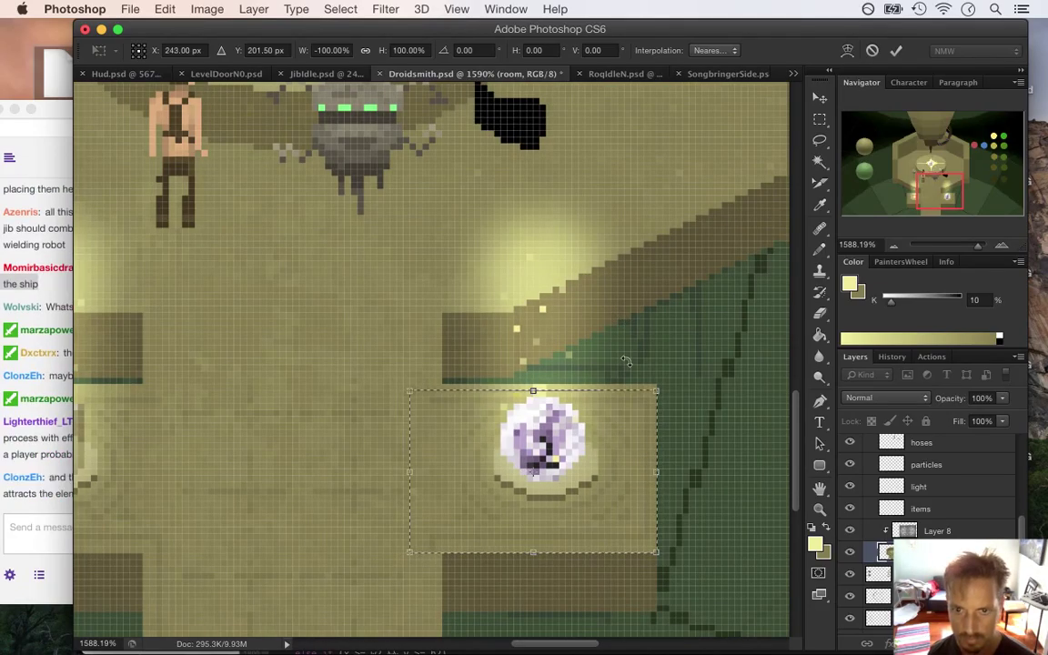
key(Left)
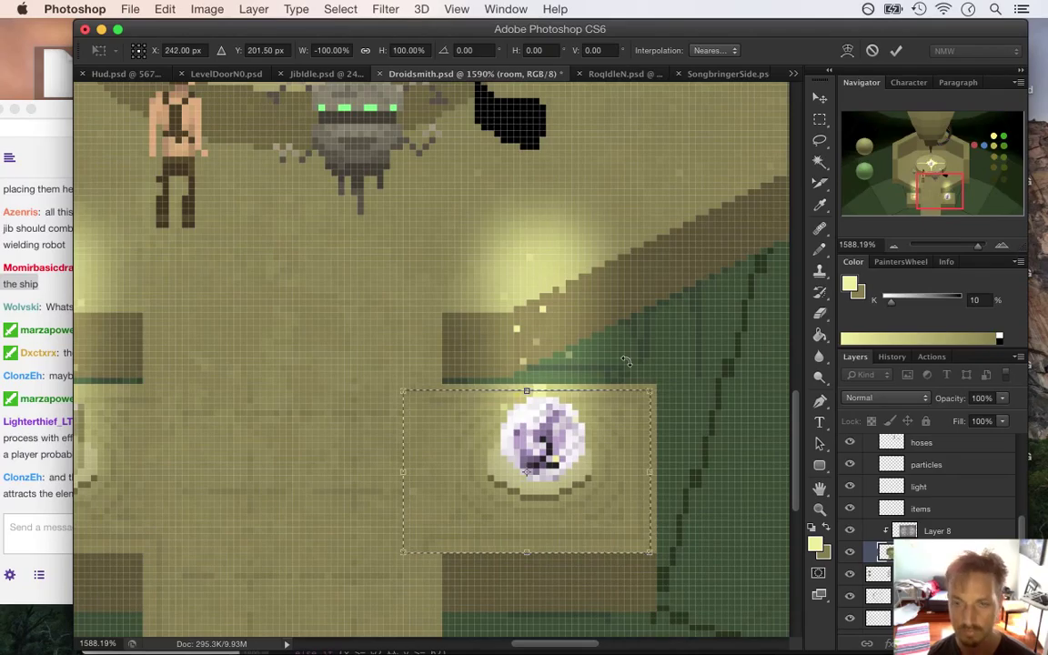
click(896, 50)
key(ctrl+d)
key(m)
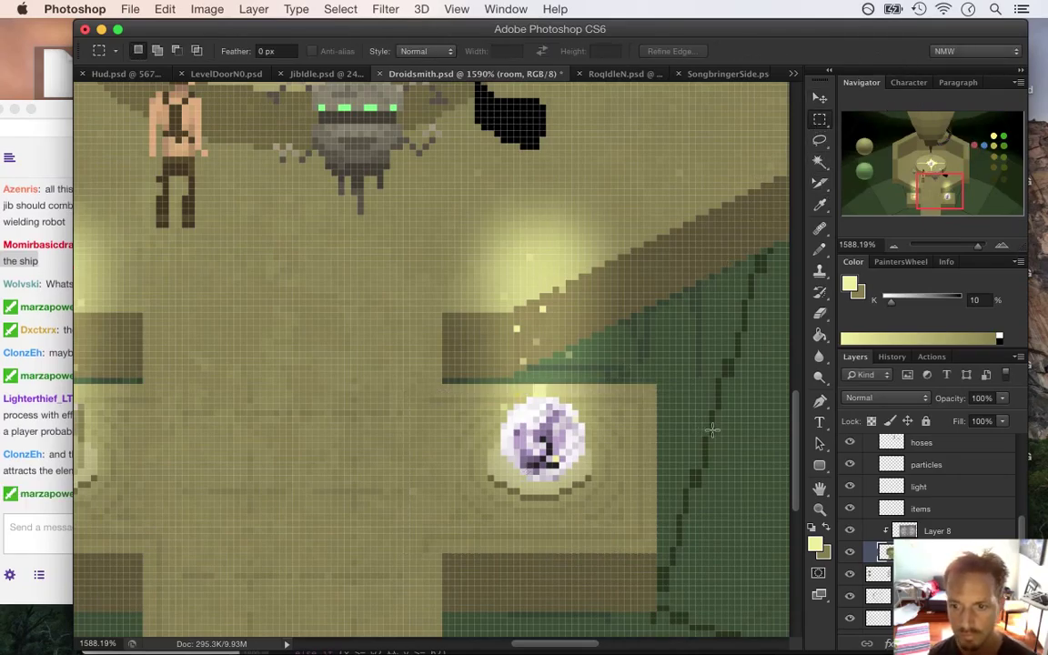
alt+click(310, 421)
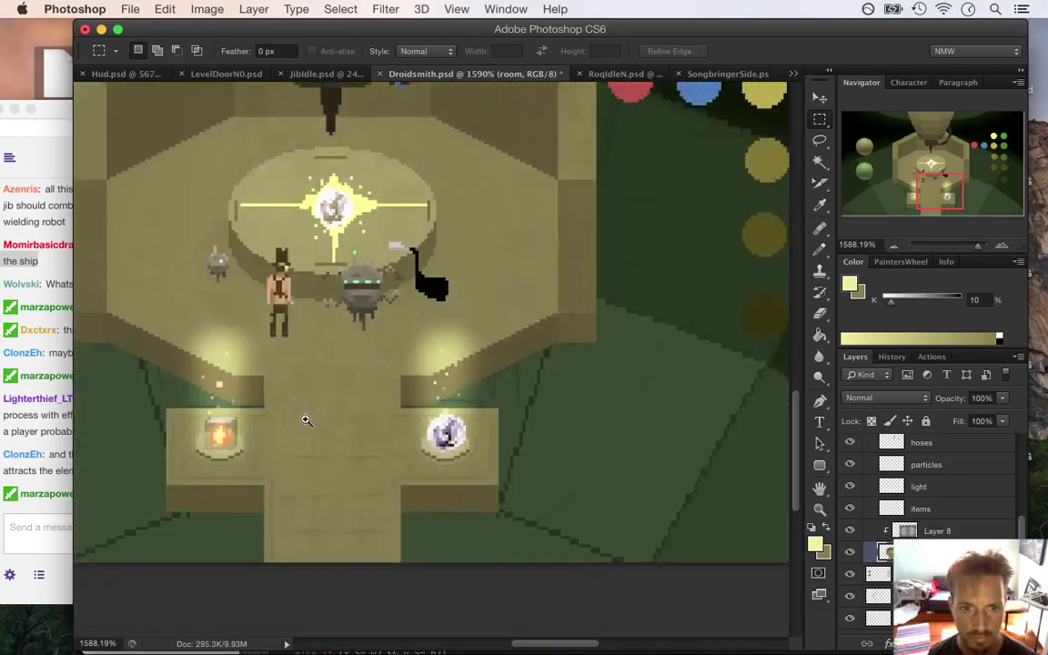
Step: Switch to the Twitch chat in Safari and read the messages about moving platforms, crafting an object, and telekinesis or apportation
scroll(309, 420, down, 5)
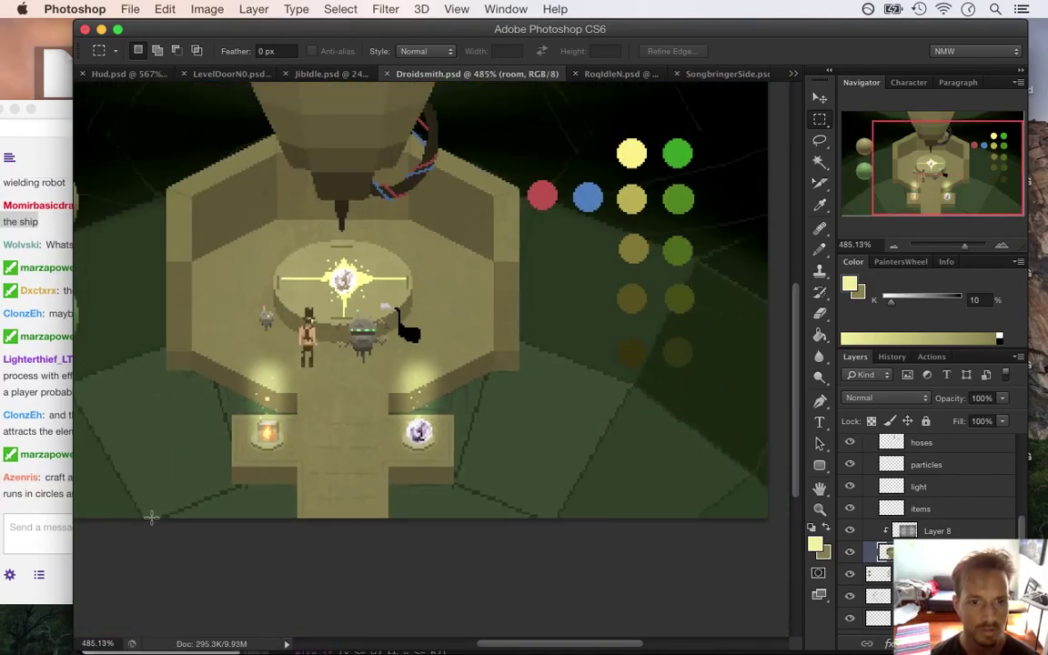
click(39, 491)
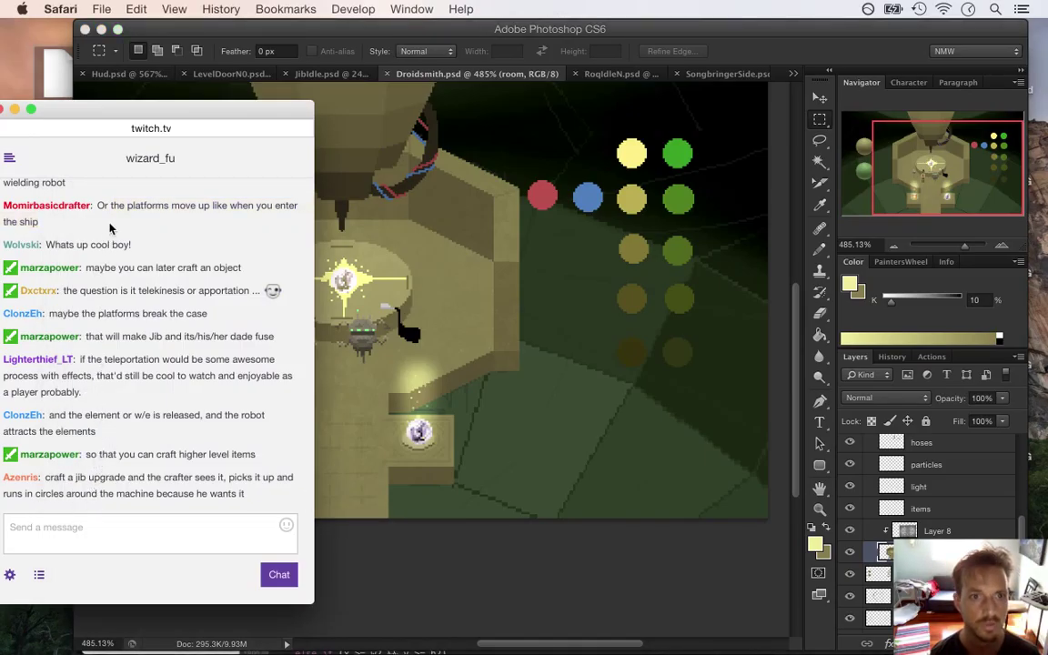
drag(110, 206, 129, 230)
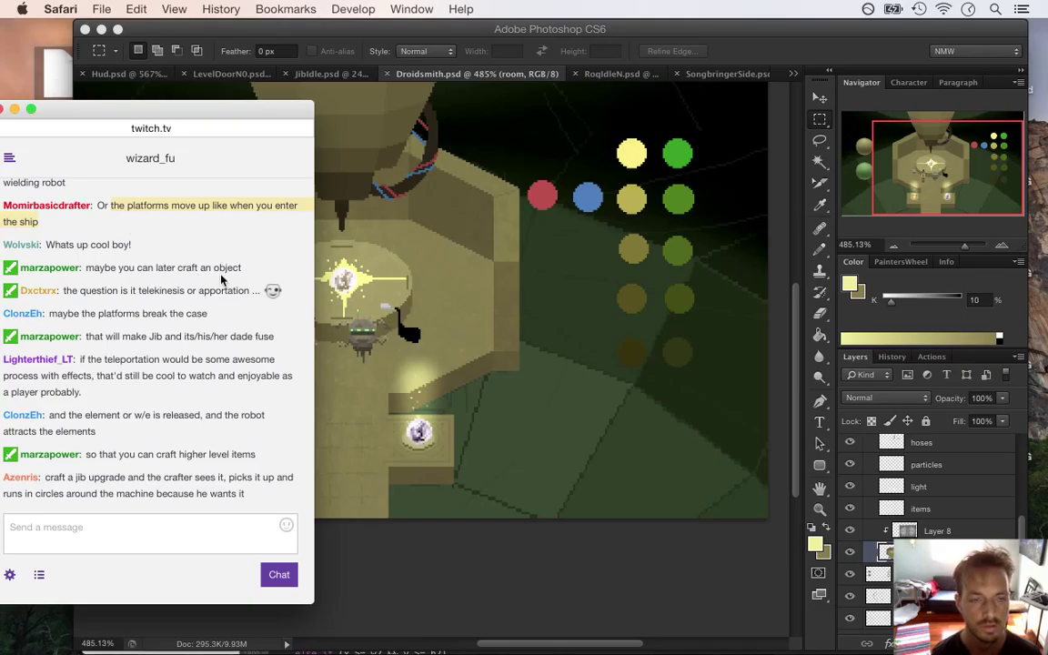
click(147, 218)
drag(58, 244, 132, 245)
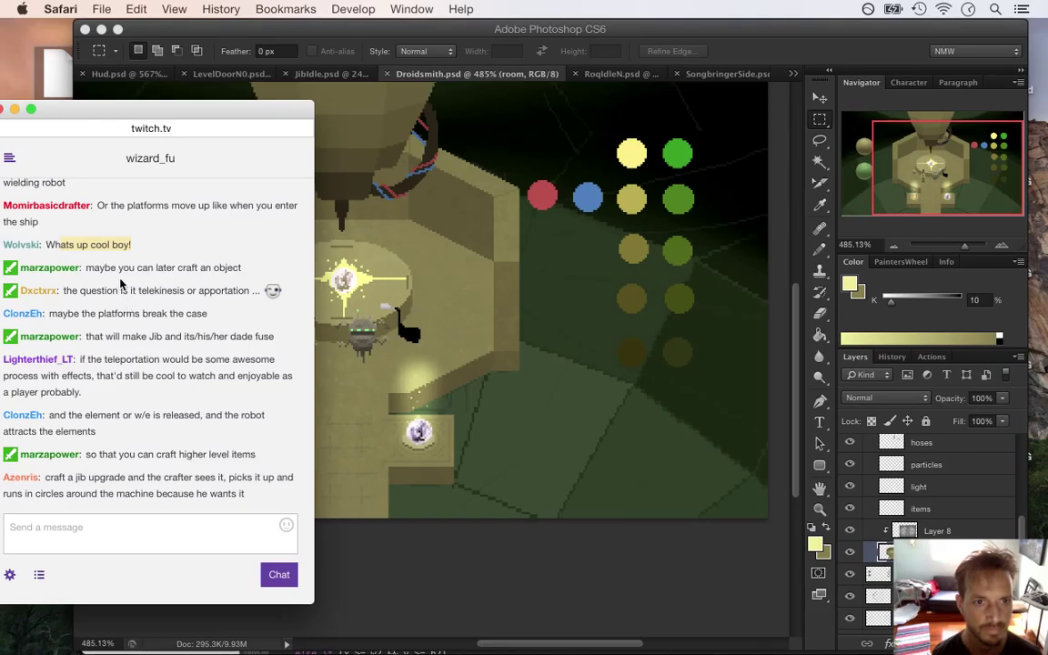
click(102, 246)
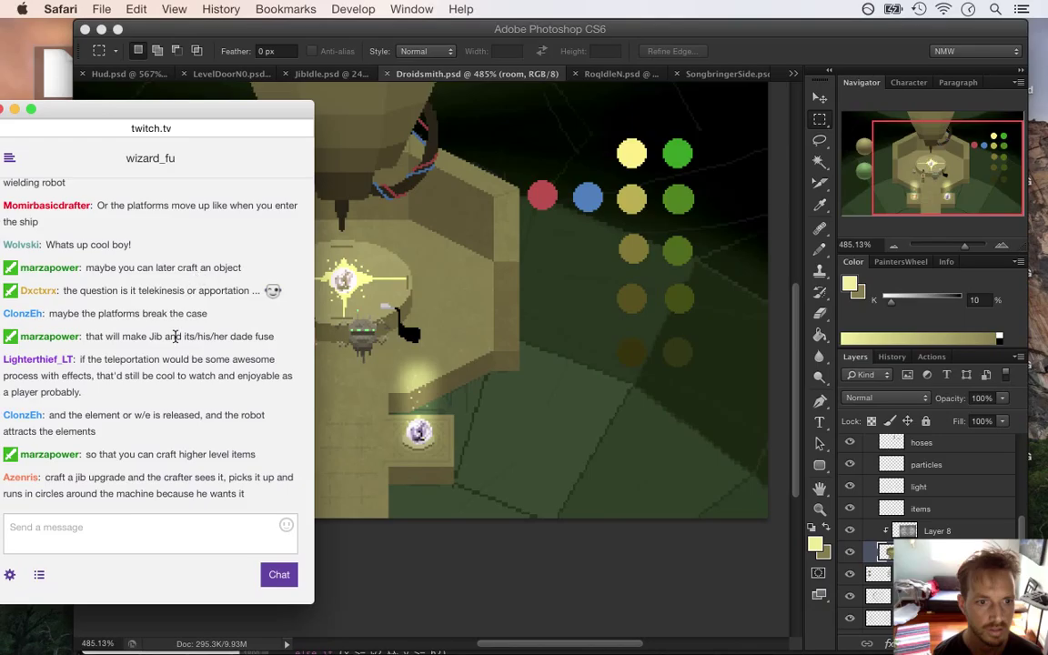
drag(130, 271, 240, 269)
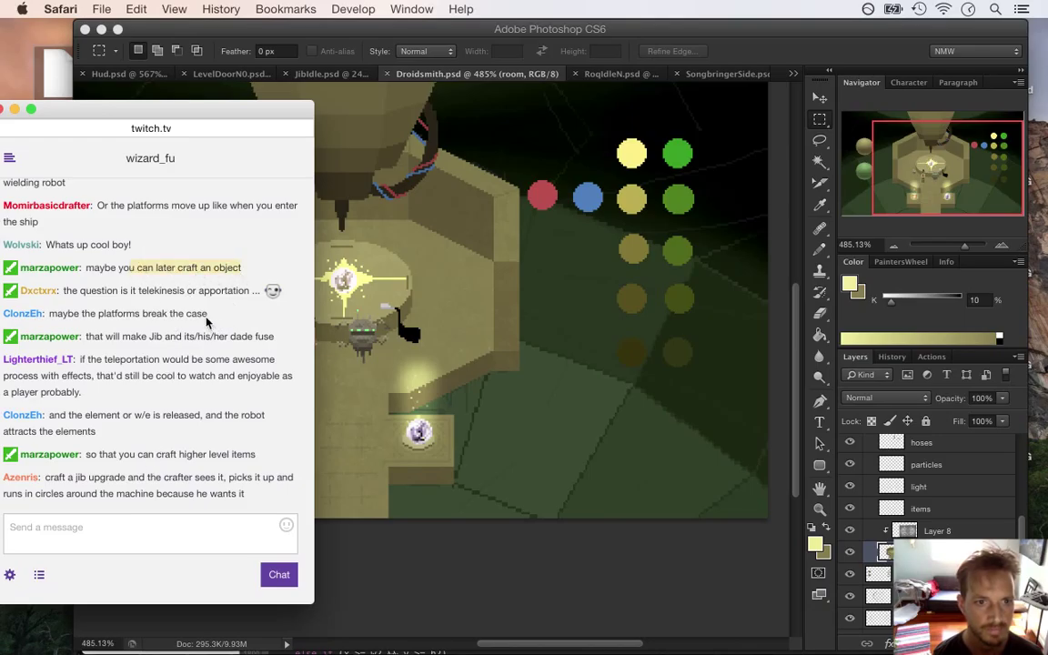
click(209, 291)
double_click(209, 291)
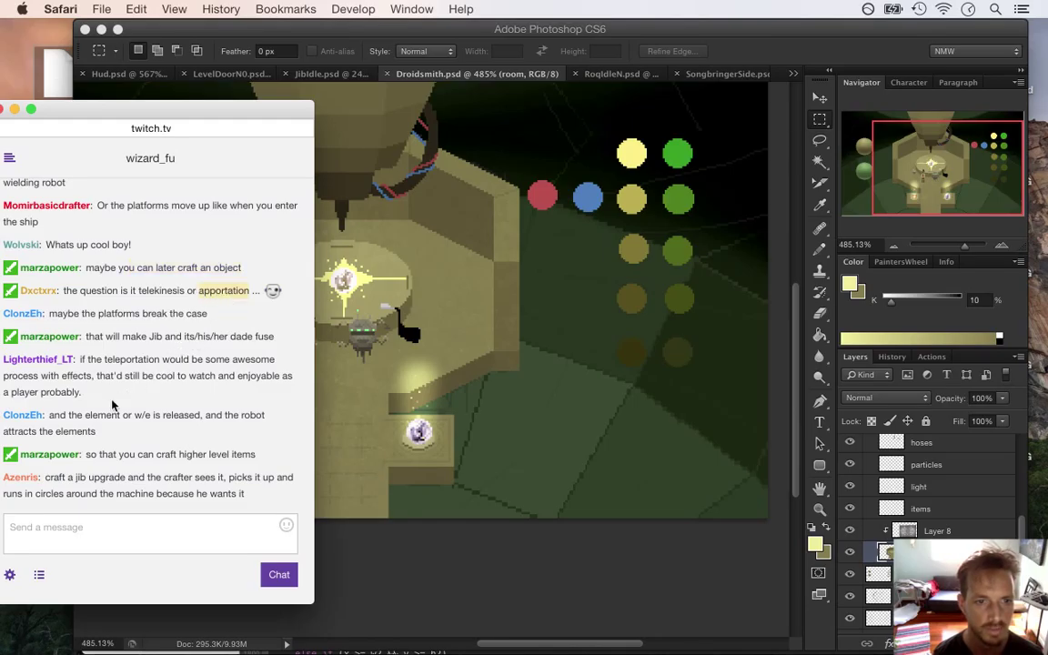
Step: Look up "define apportation" in a new browser window, read the definition and close the window
key(super+n)
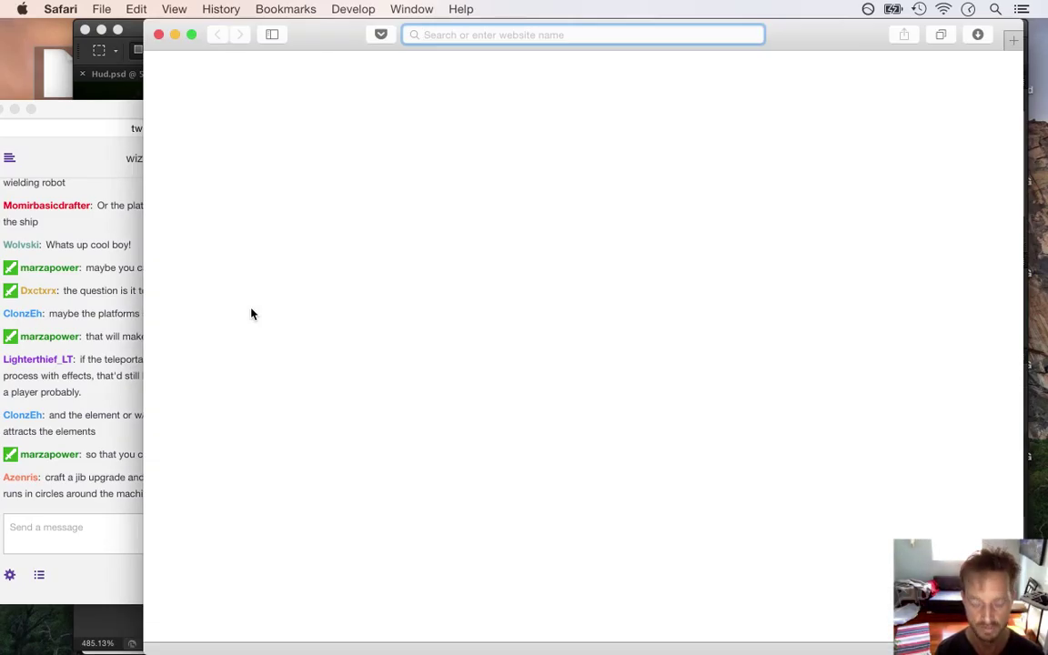
text(define app)
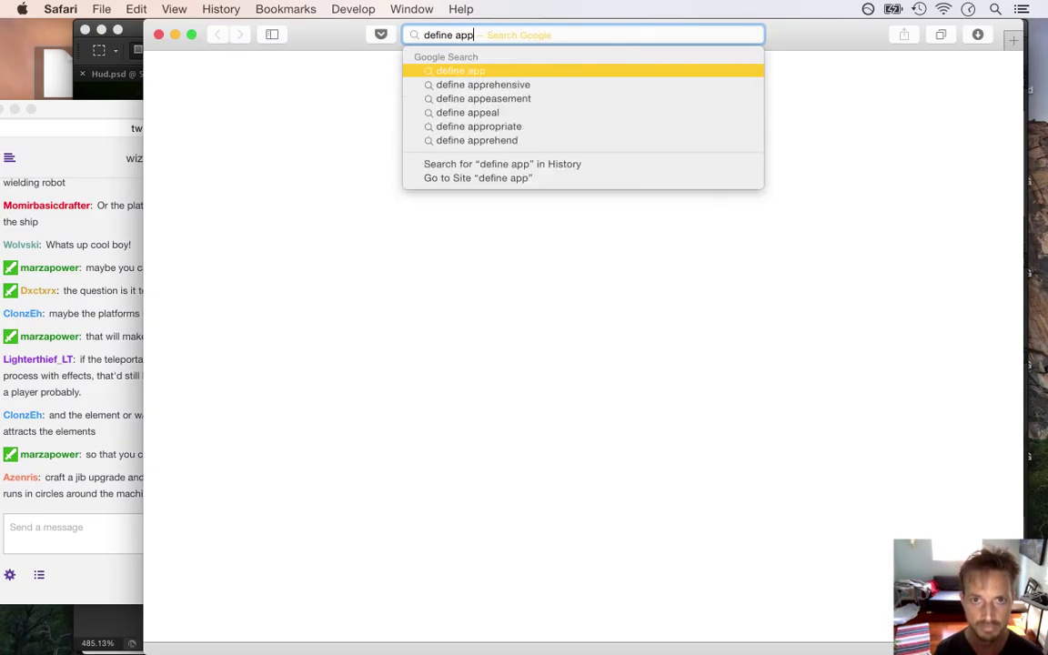
text(ortat)
text(ion)
key(Return)
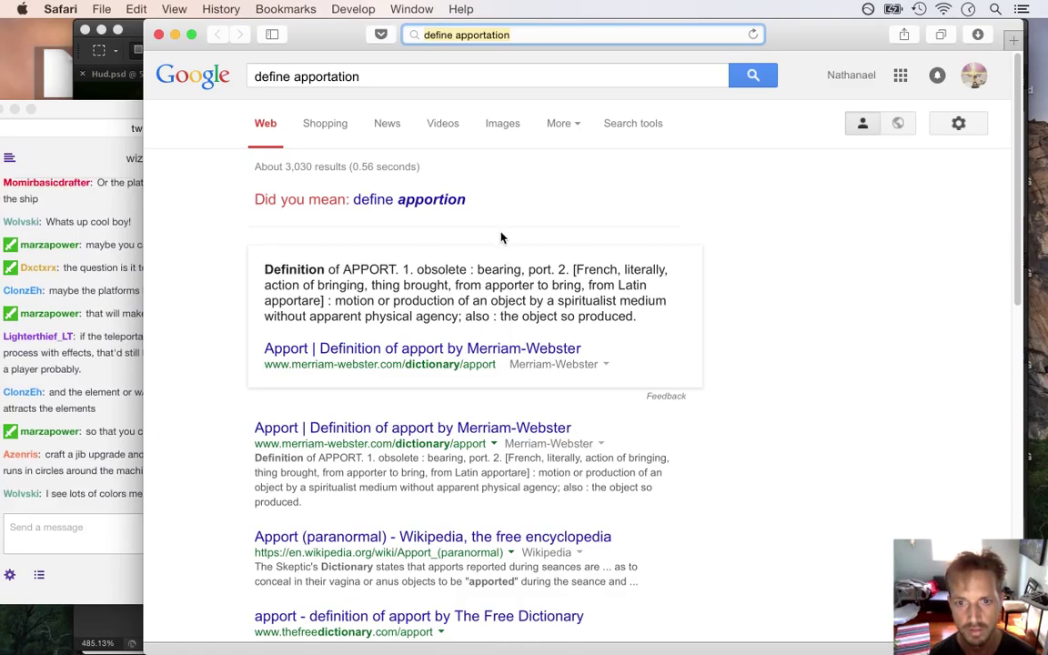
key(super+w)
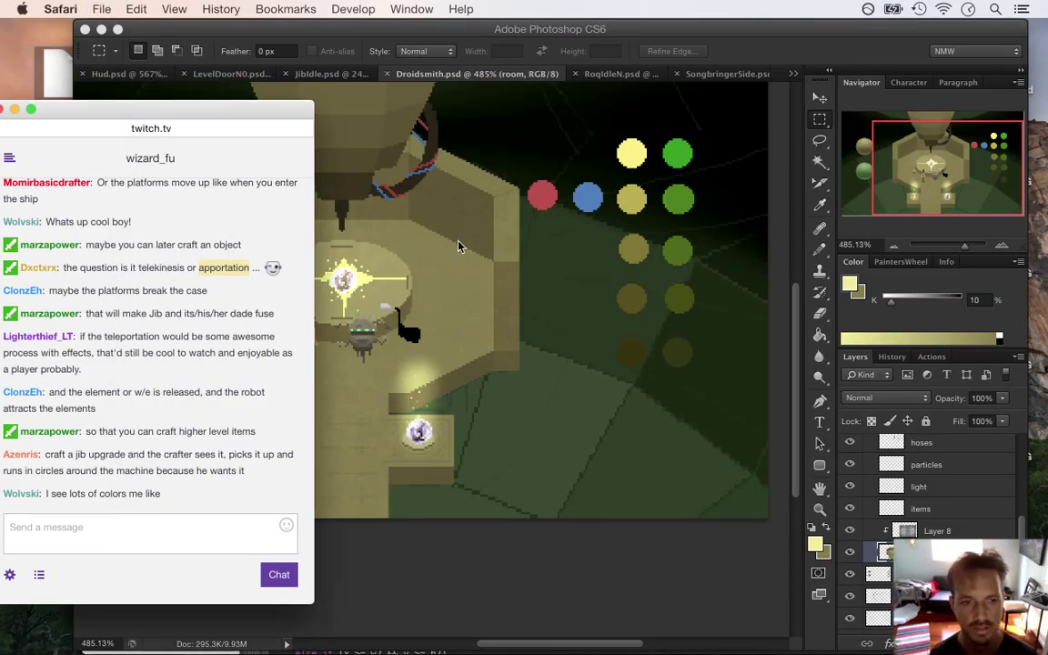
Step: Read the remaining chat messages about teleportation effects, released elements and a jib upgrade, and return to the Droidsmith artwork in Photoshop
double_click(204, 267)
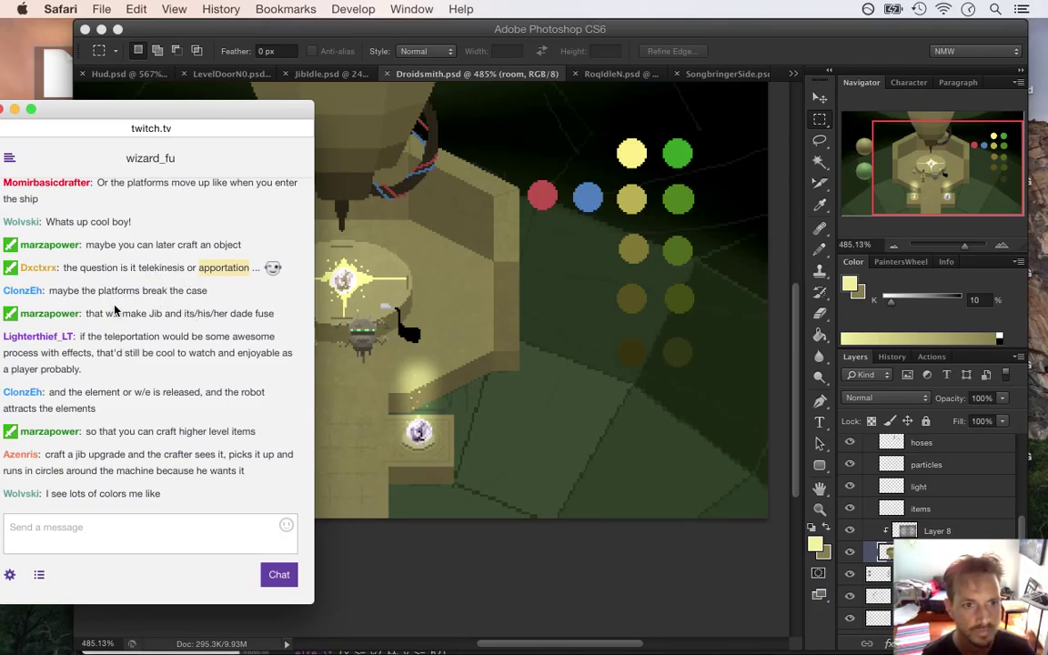
drag(113, 316, 266, 320)
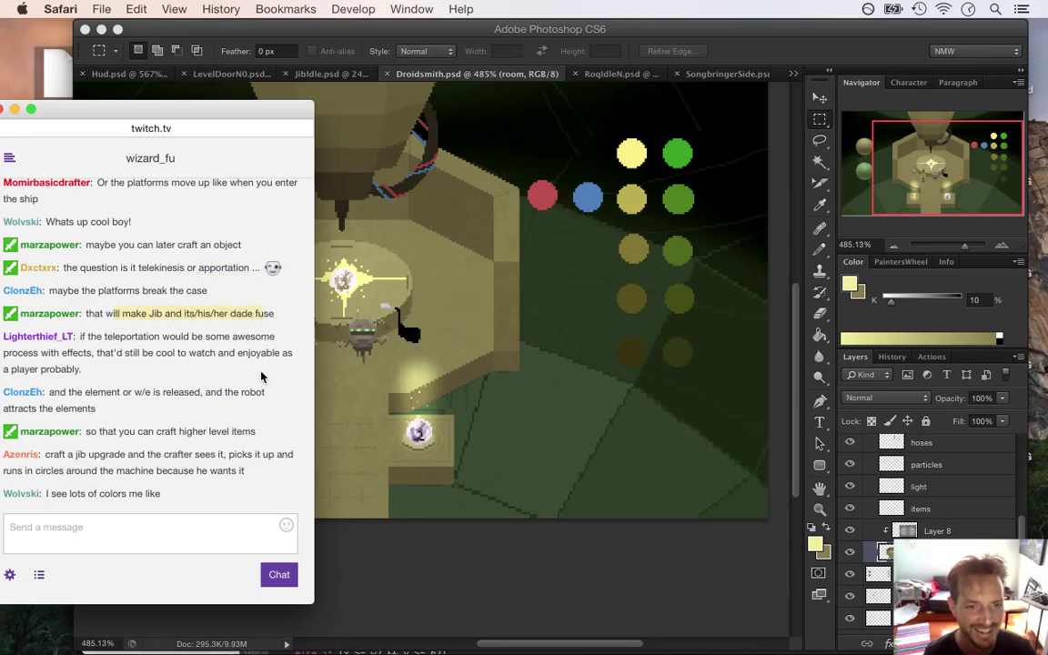
drag(105, 336, 227, 375)
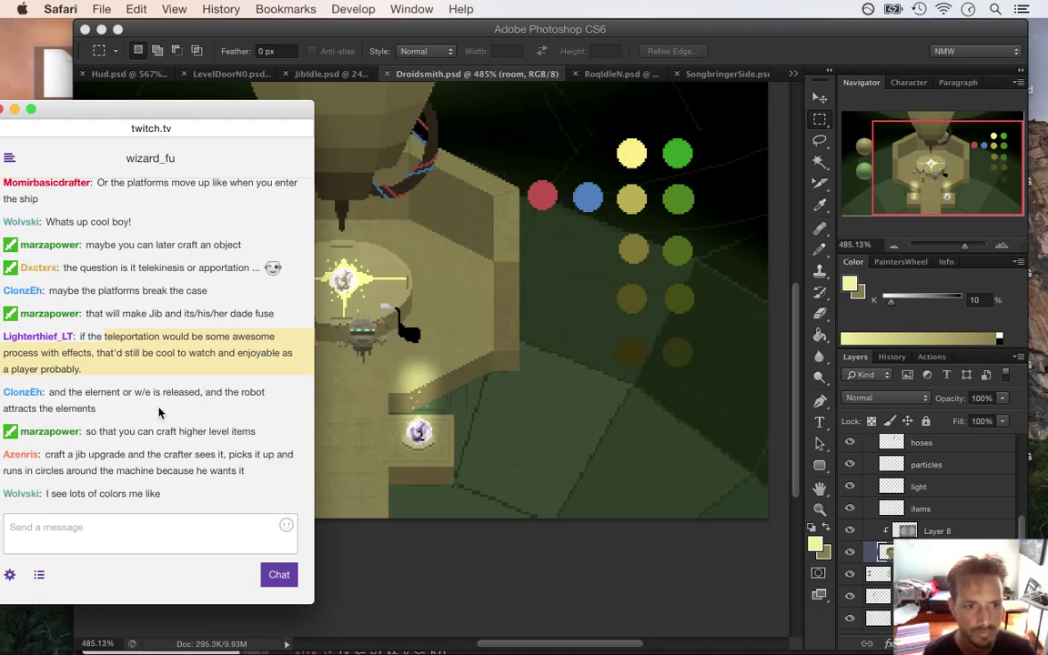
drag(105, 396, 151, 411)
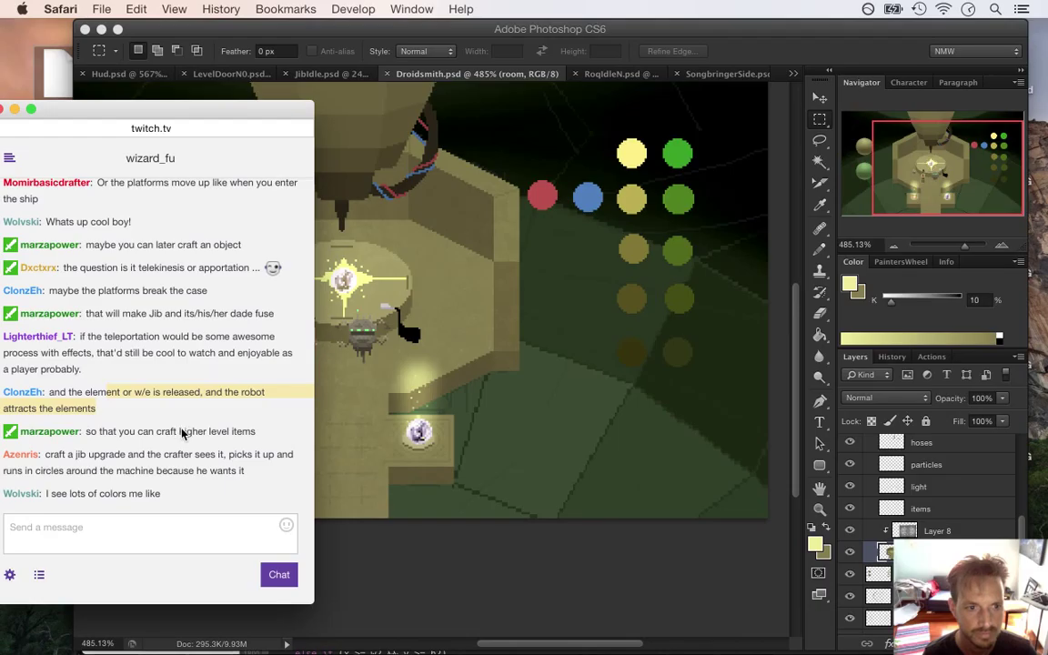
drag(66, 460, 241, 489)
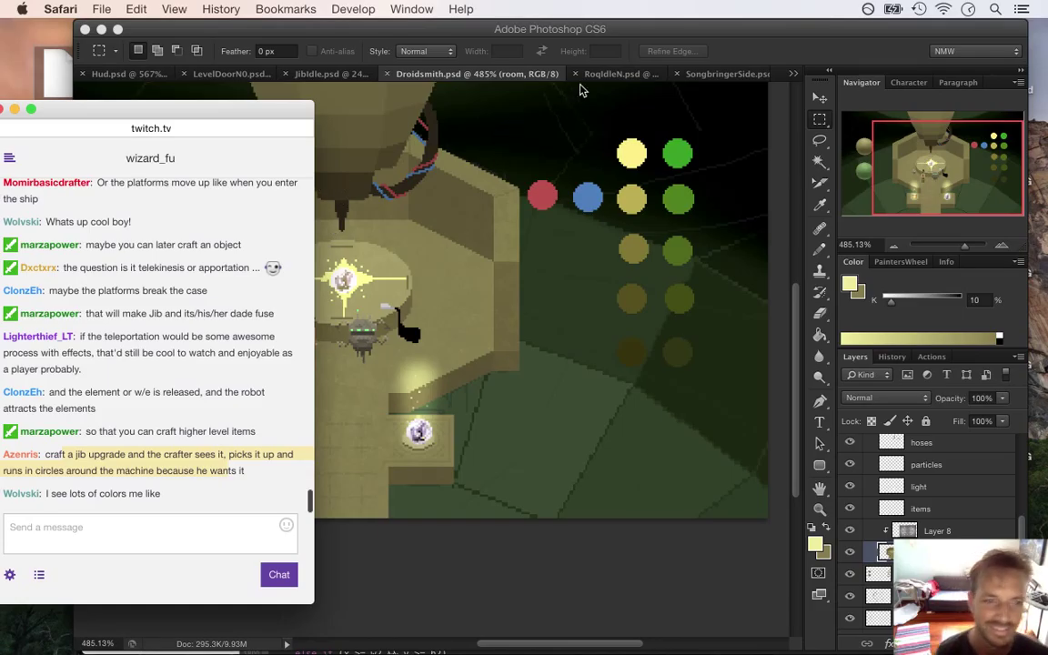
click(662, 32)
drag(329, 379, 364, 375)
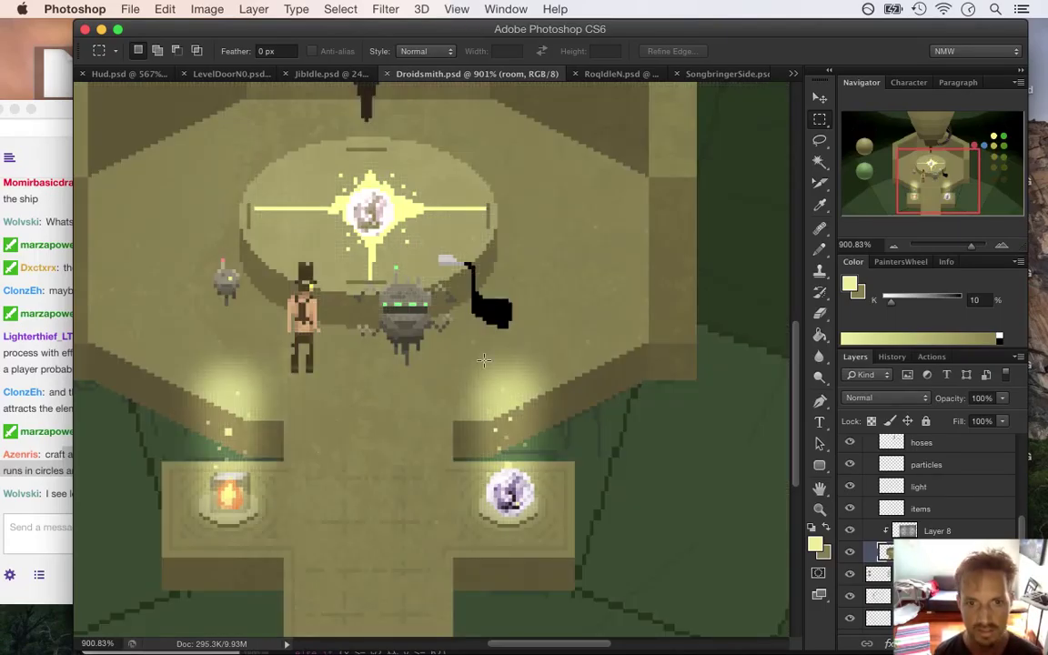
scroll(482, 583, left, 5)
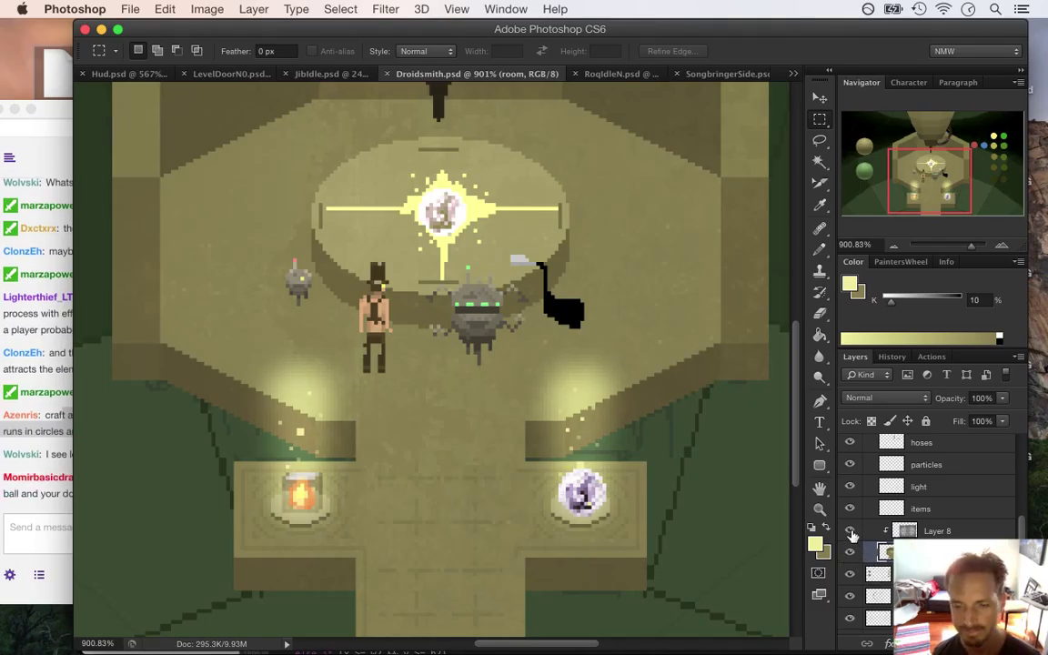
Step: Hide Layer 8 and sample the floor colour near the left pedestal for the Pencil tool
click(850, 532)
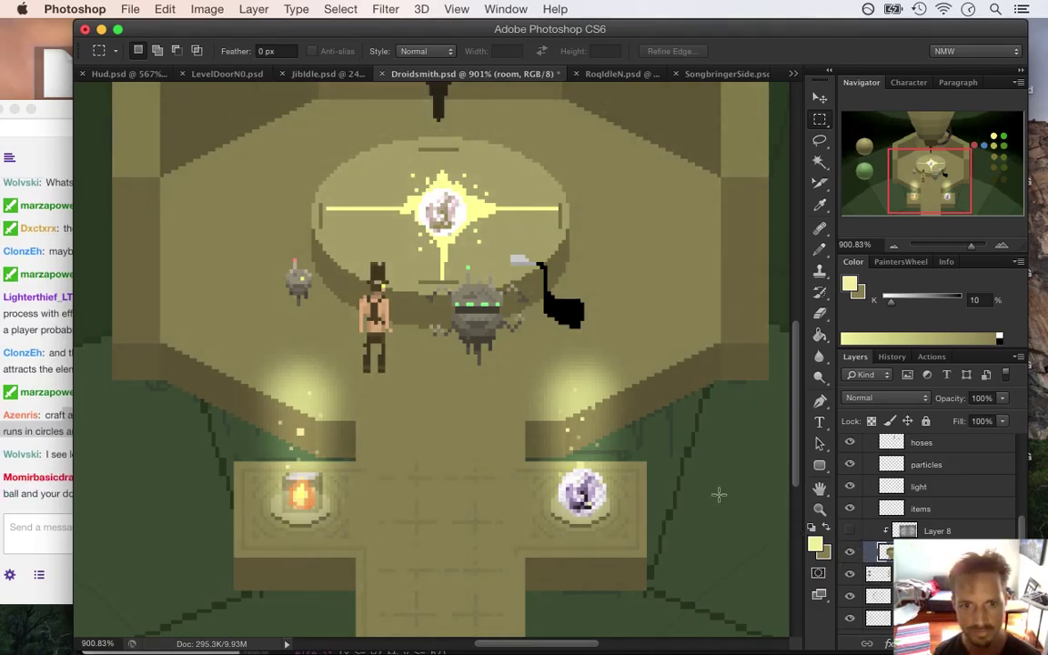
mouse_move(406, 456)
mouse_down()
mouse_move(444, 459)
mouse_move(451, 475)
mouse_move(417, 470)
mouse_up()
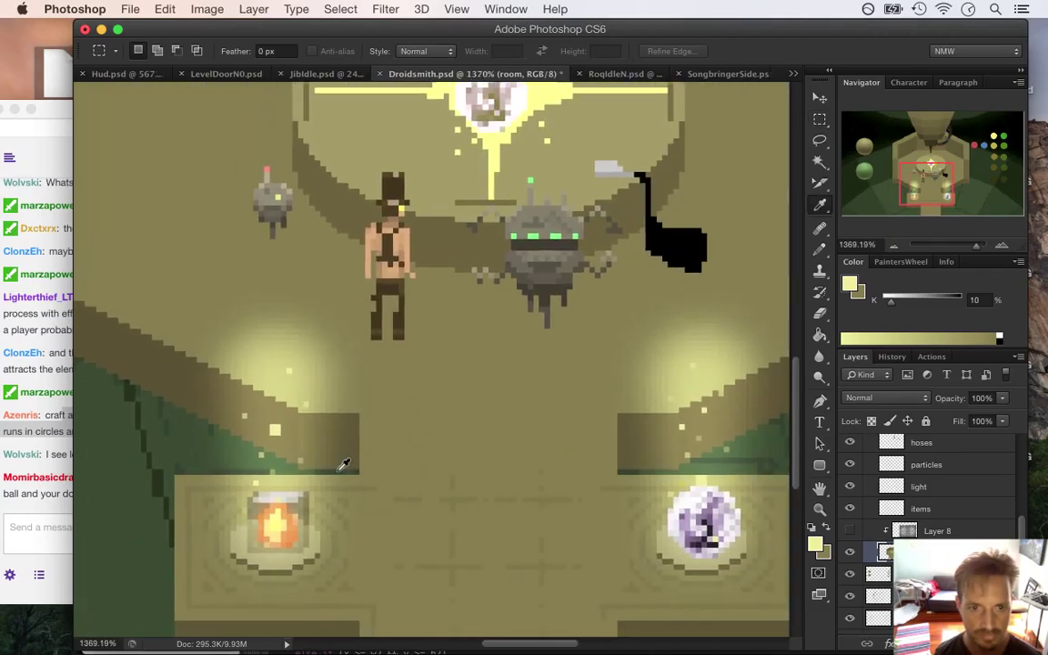
key(i)
click(373, 487)
key(b)
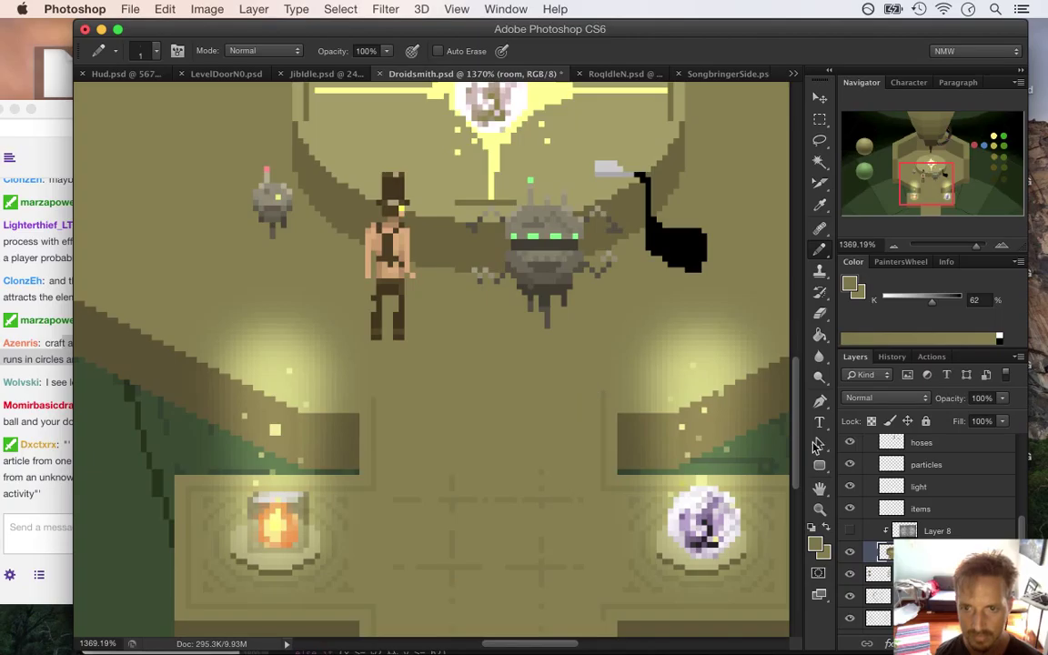
drag(796, 432, 800, 476)
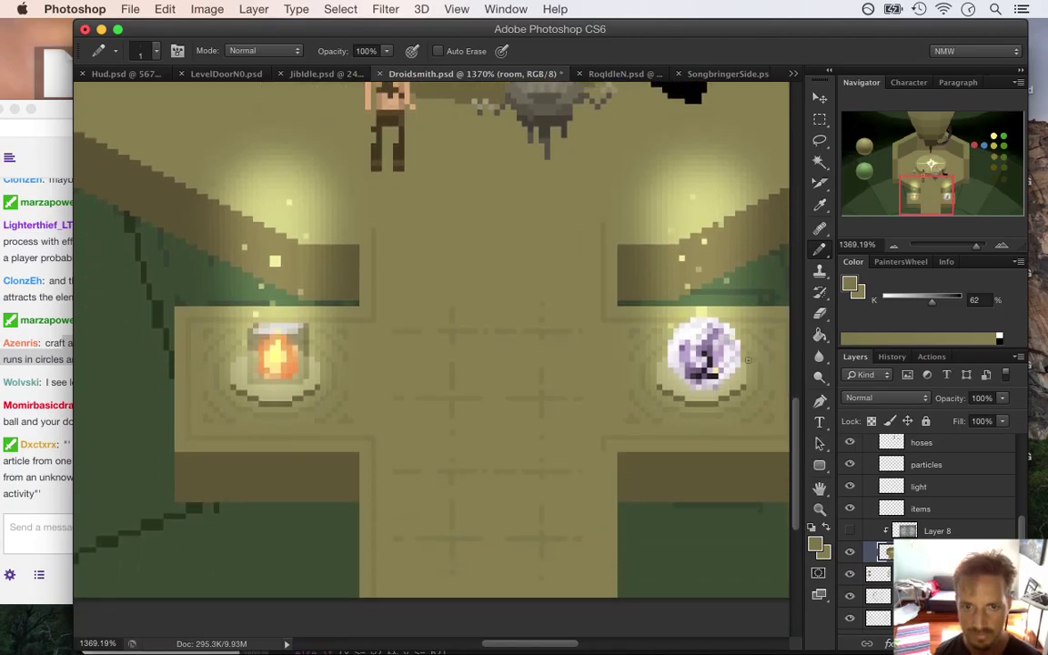
Step: Select a rectangular area of the tiled floor between the two glowing pedestals
click(819, 119)
drag(383, 280, 591, 422)
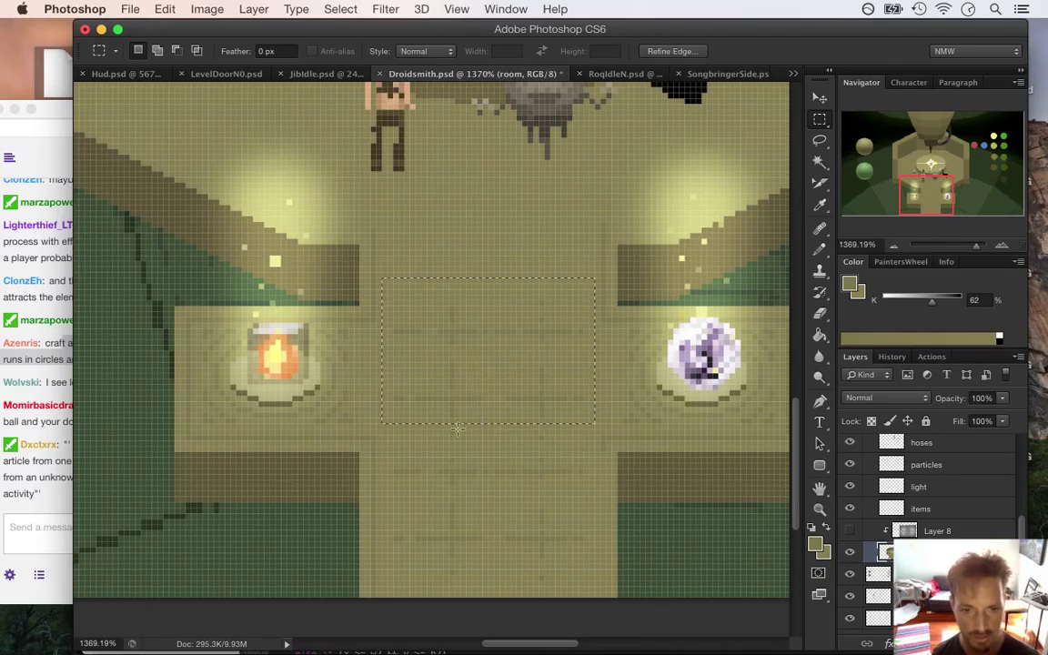
Step: Read the recent viewer messages in the Twitch chat window and return to the Photoshop document
click(48, 428)
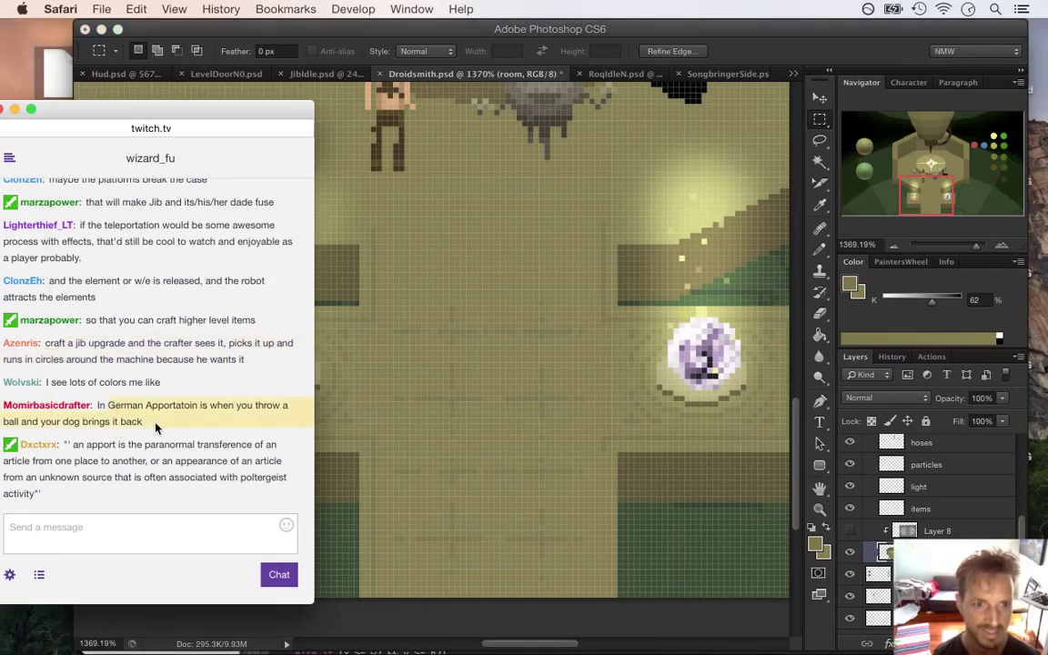
drag(121, 407, 144, 424)
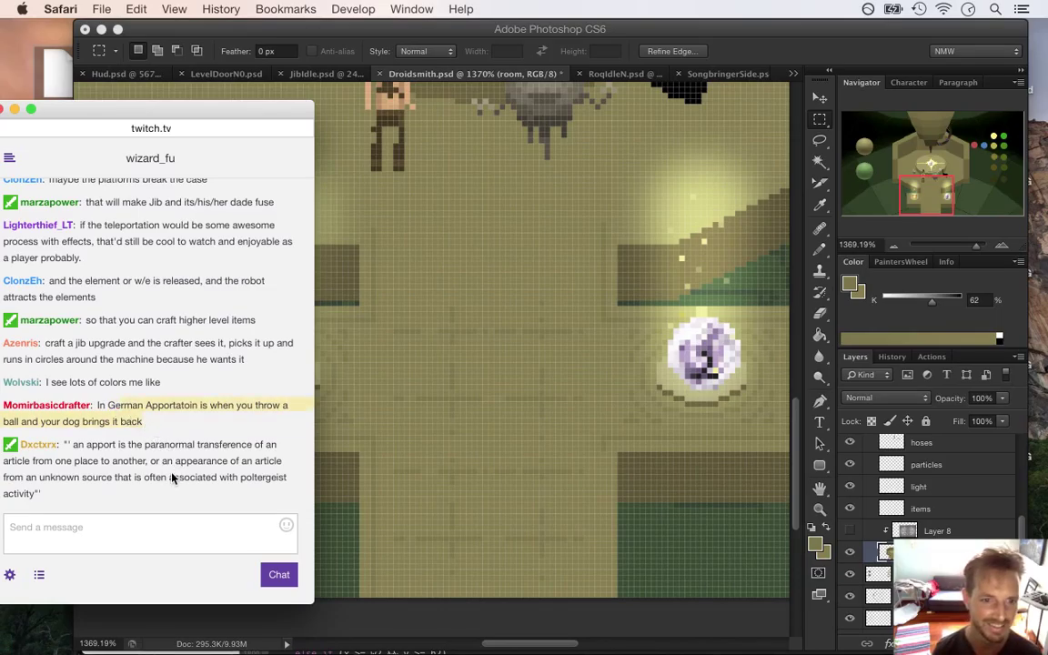
drag(119, 444, 159, 492)
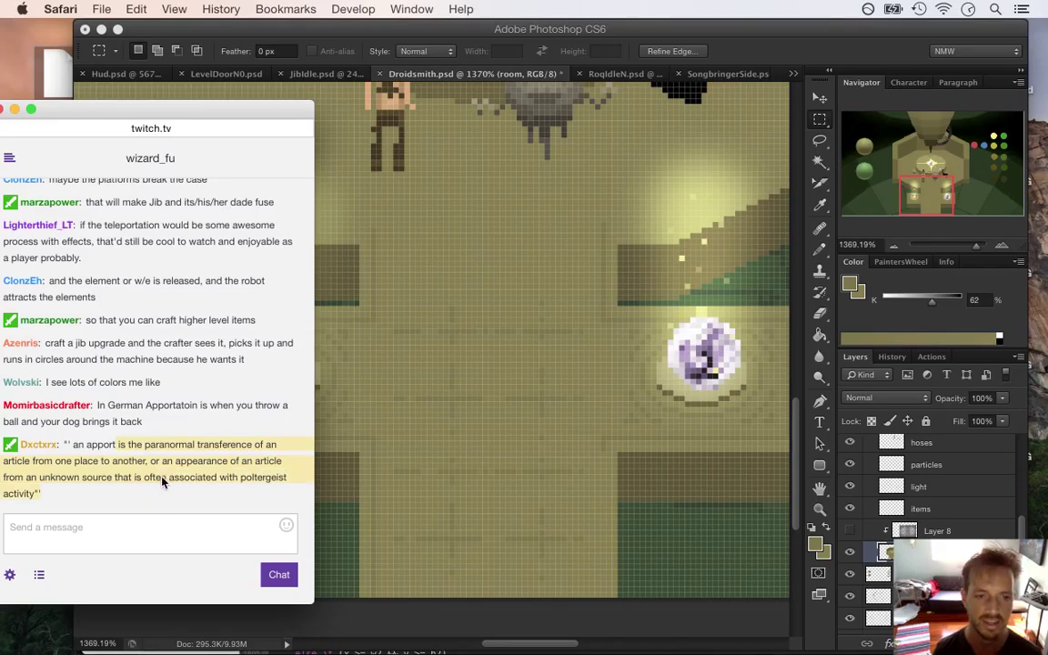
click(755, 50)
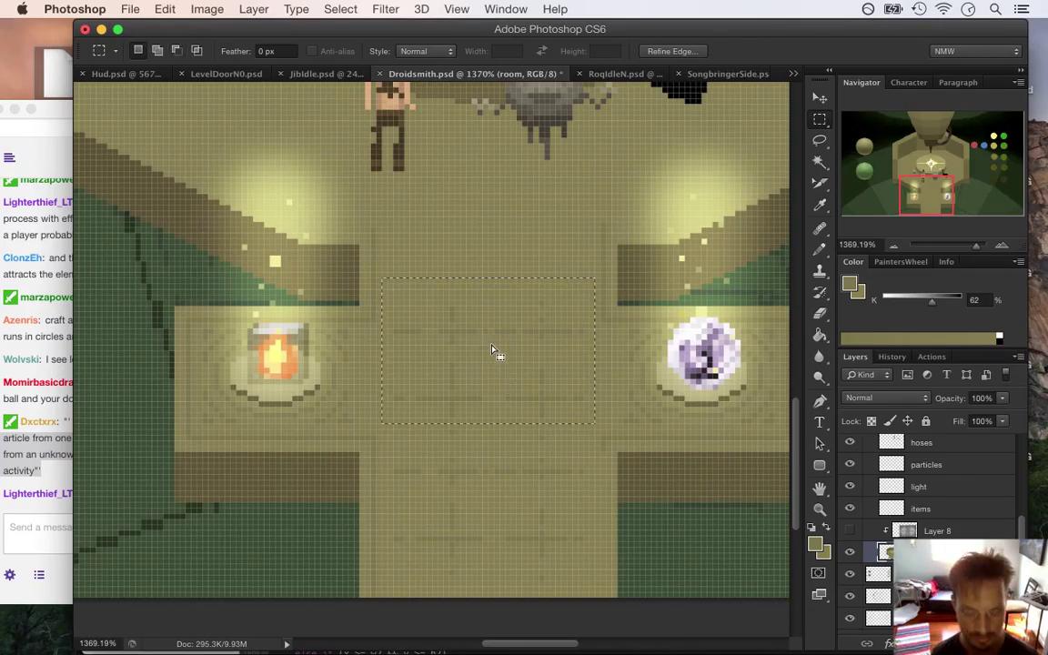
Step: Copy the selected floor tiles up the walkway toward the characters and nudge the copy up to line up with the pattern
key(v)
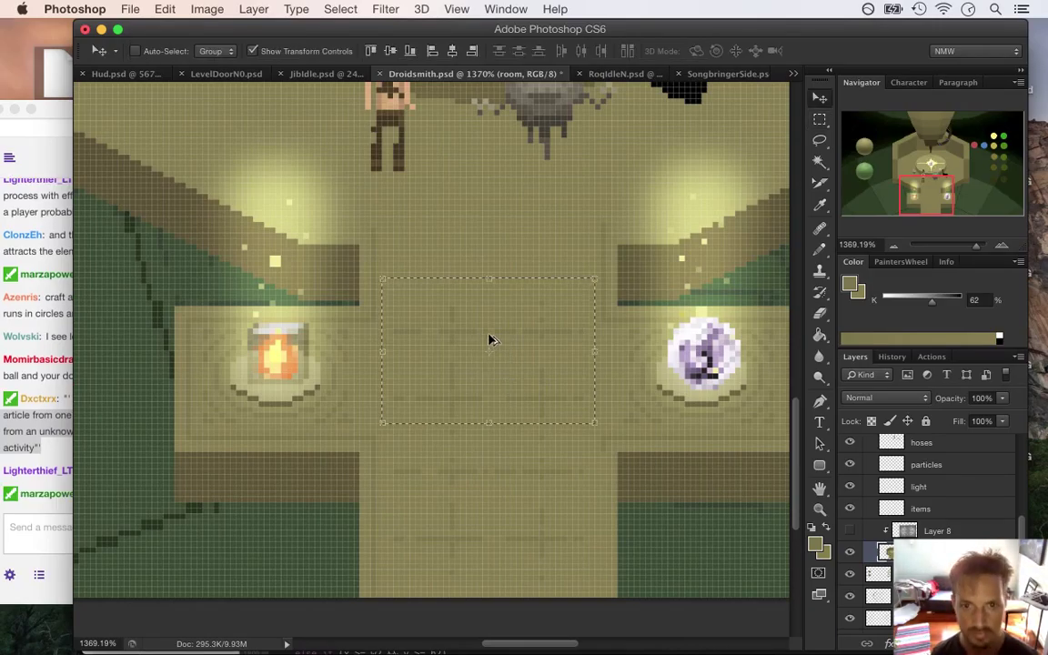
drag(492, 335, 491, 201)
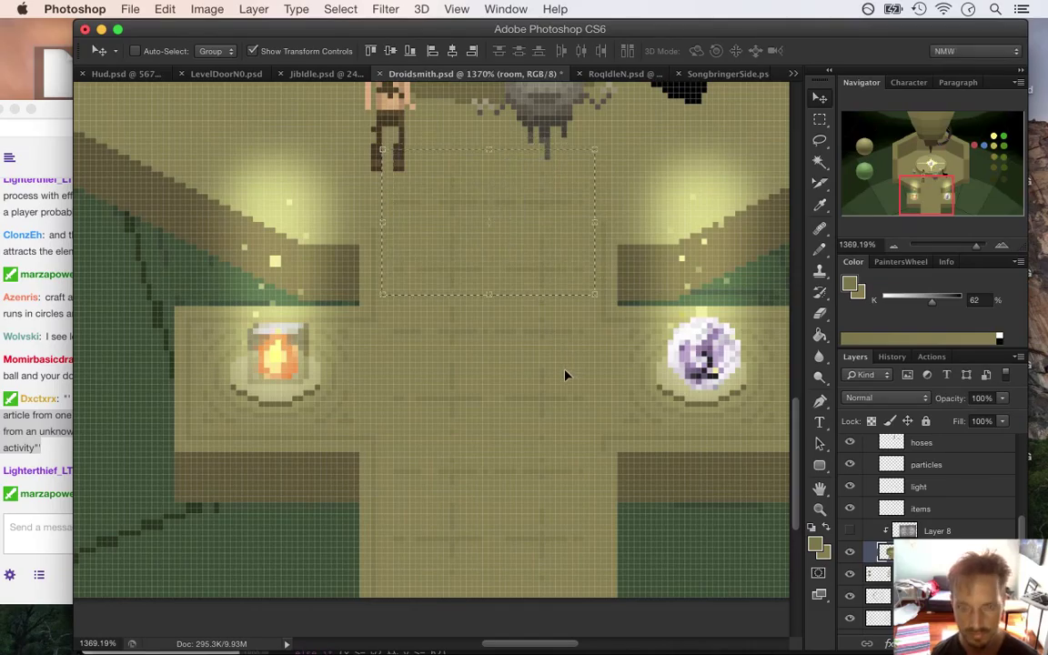
key(Up)
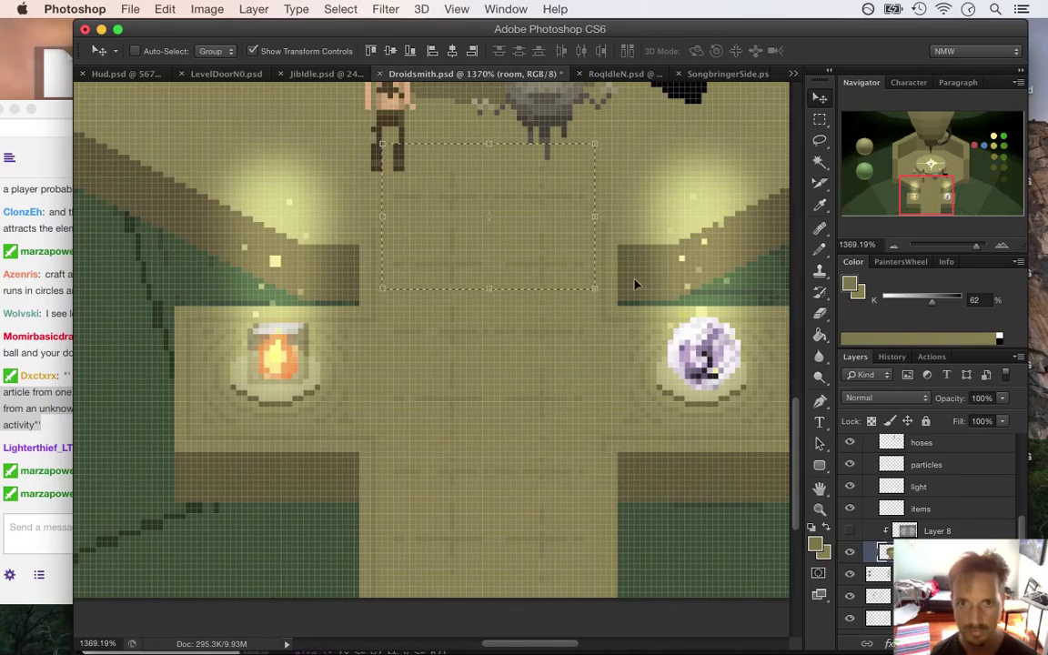
drag(798, 423, 799, 359)
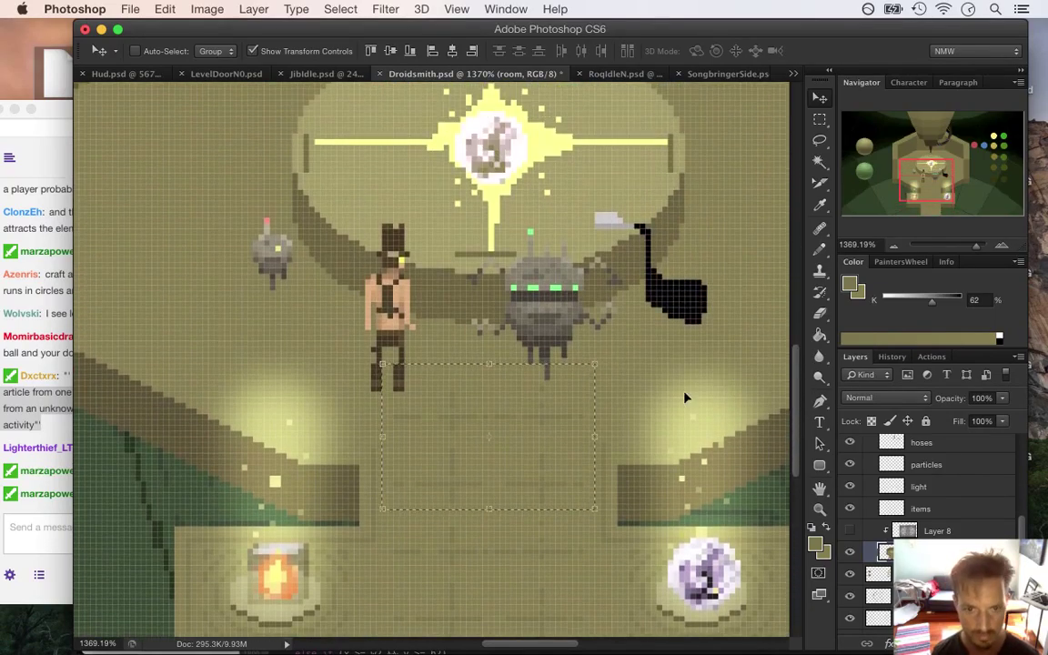
drag(661, 441, 613, 455)
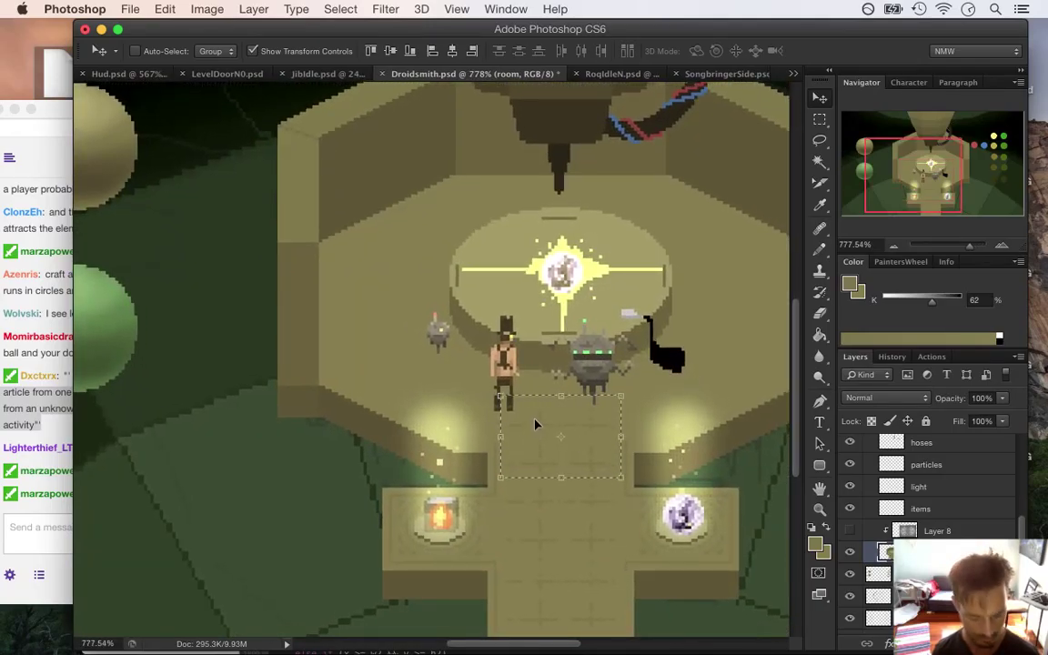
drag(535, 424, 535, 350)
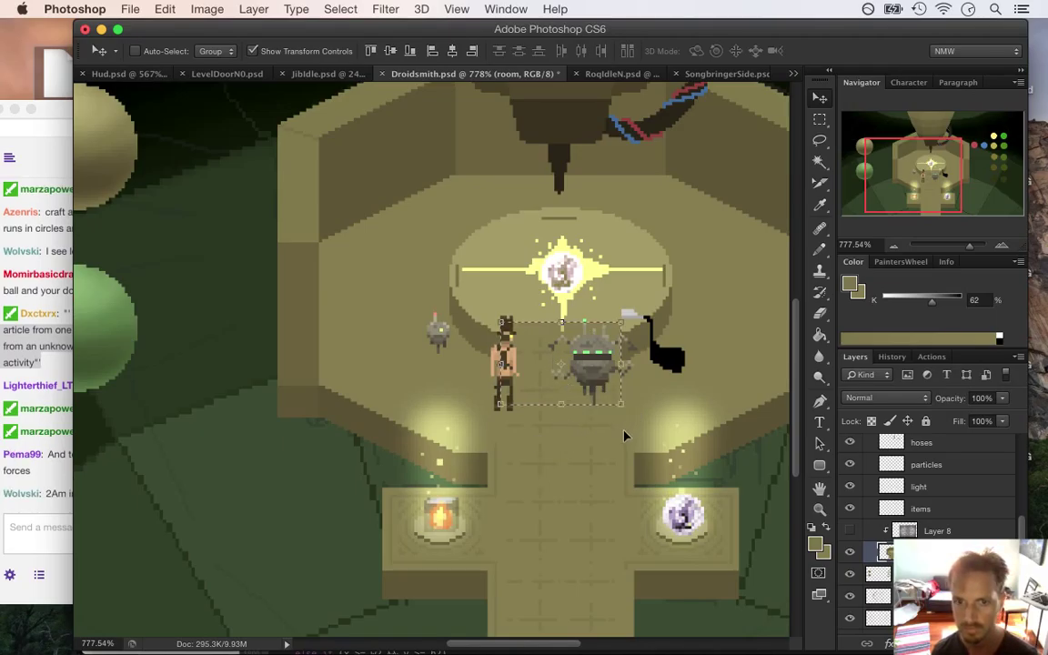
key(shift+Down)
drag(575, 421, 707, 361)
key(super+z)
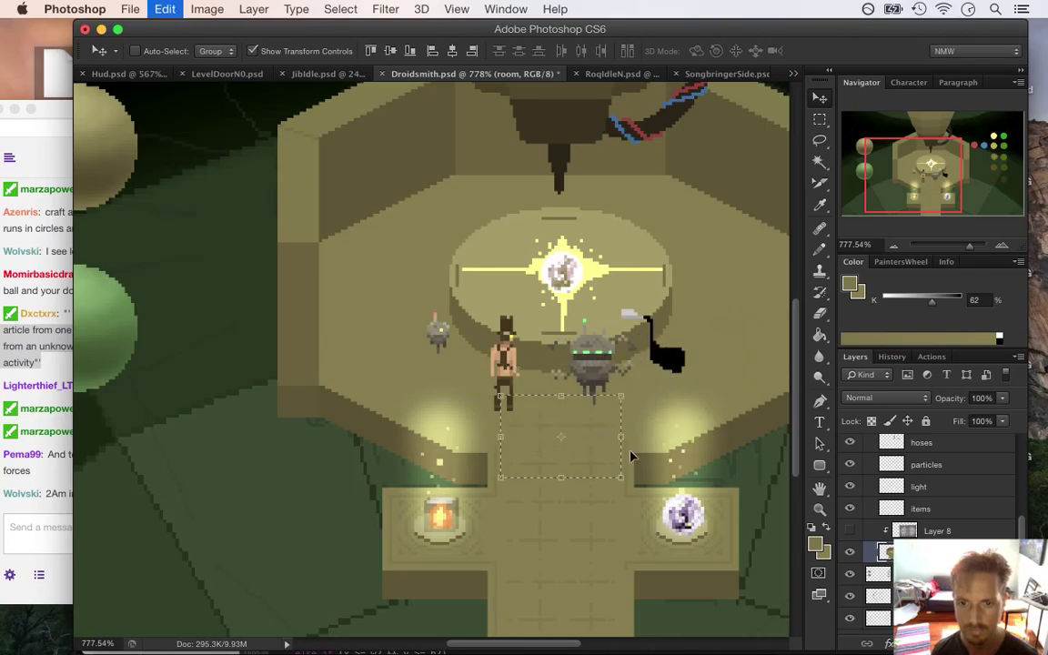
Step: Clear the selection around the copied floor tiles below the robot
key(m)
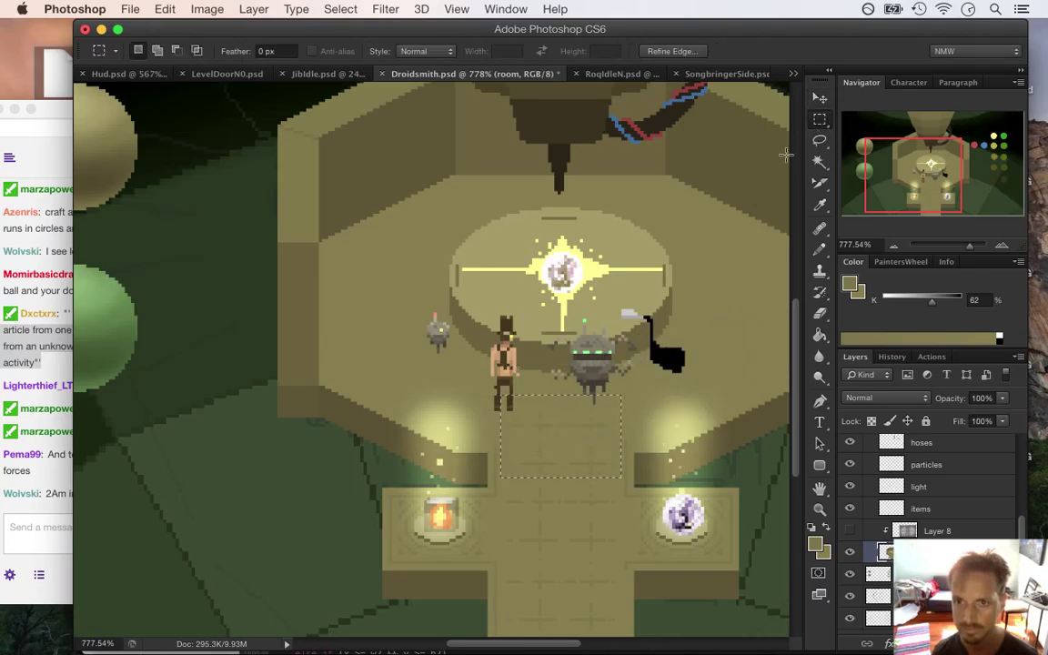
drag(664, 391, 713, 409)
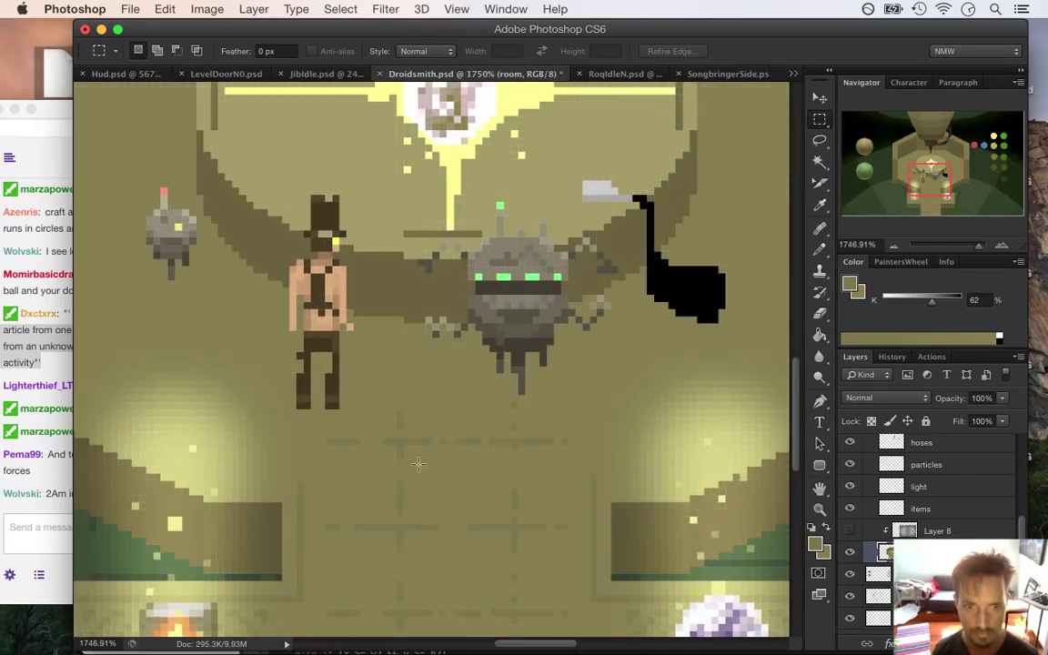
Step: Switch to the Twitch chat, read the newest viewer messages, and return to the Photoshop document
click(62, 480)
drag(114, 385, 204, 386)
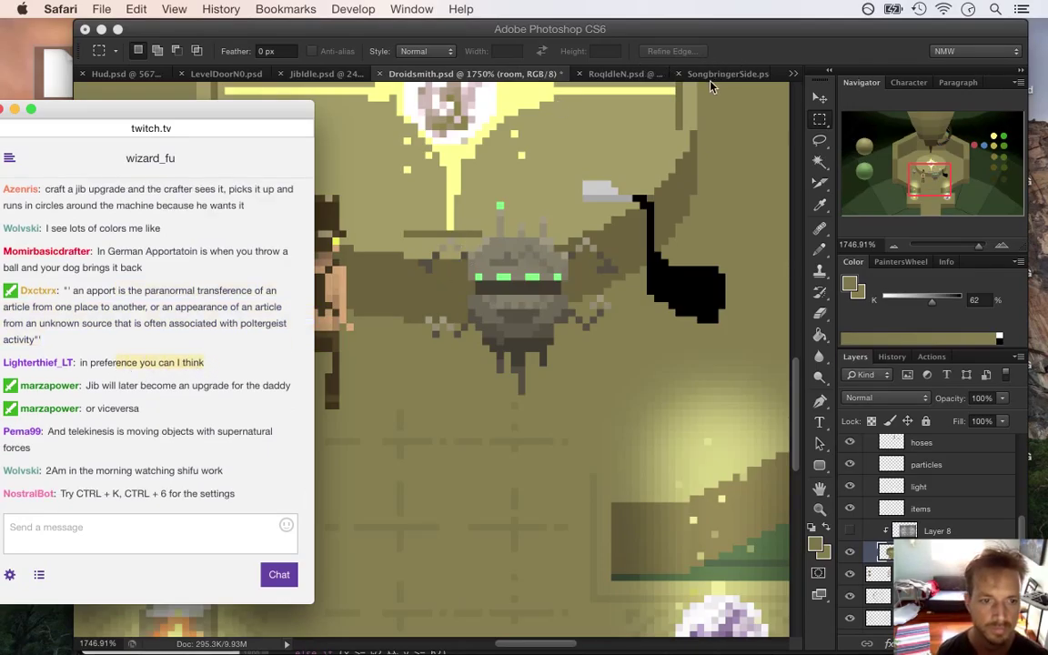
drag(102, 386, 293, 387)
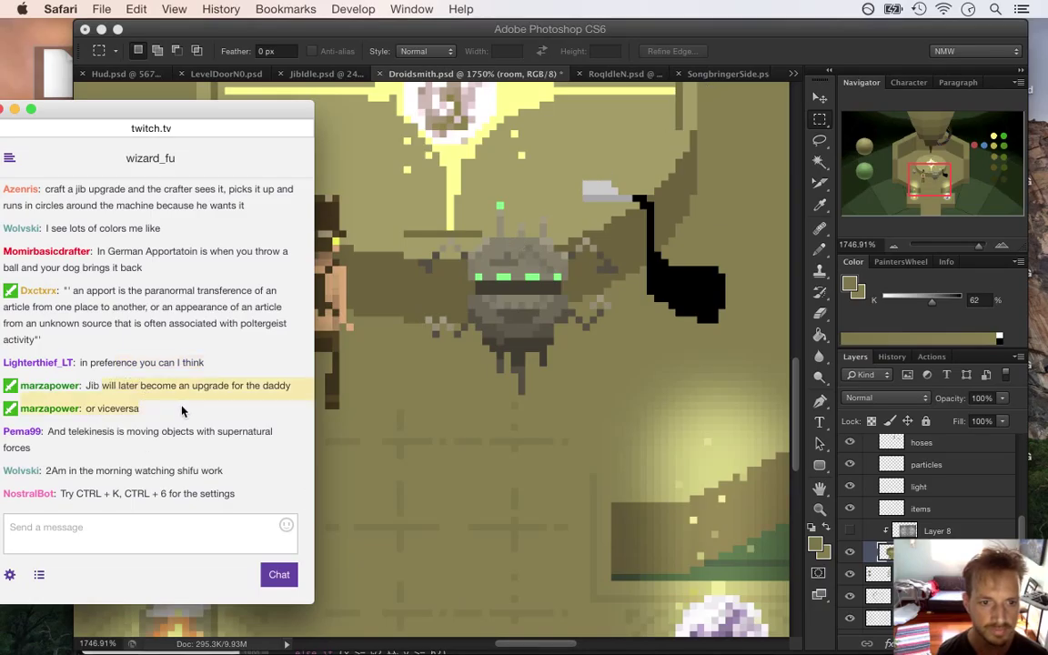
drag(51, 471, 116, 477)
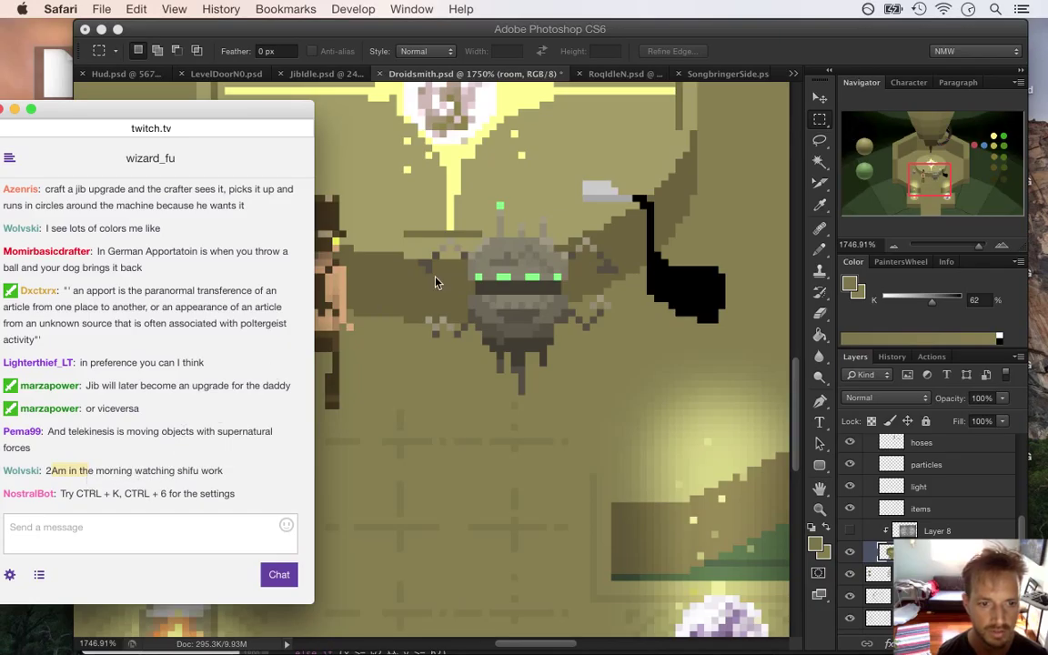
click(641, 52)
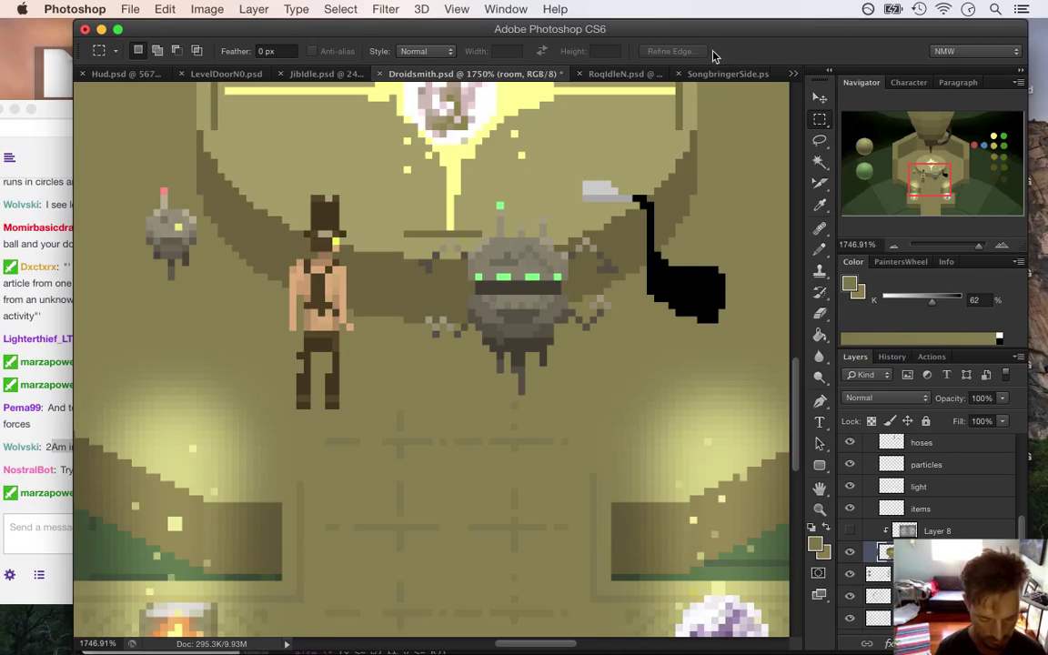
Step: Try 60% opacity on the room layer and restore it to 100%
key(6)
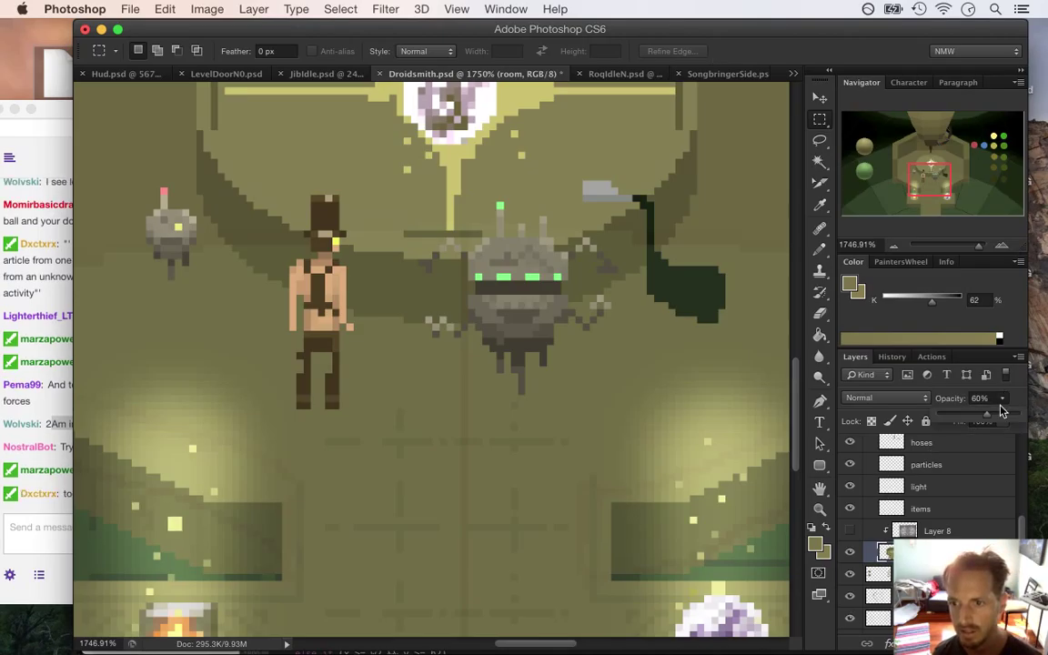
drag(938, 398, 970, 397)
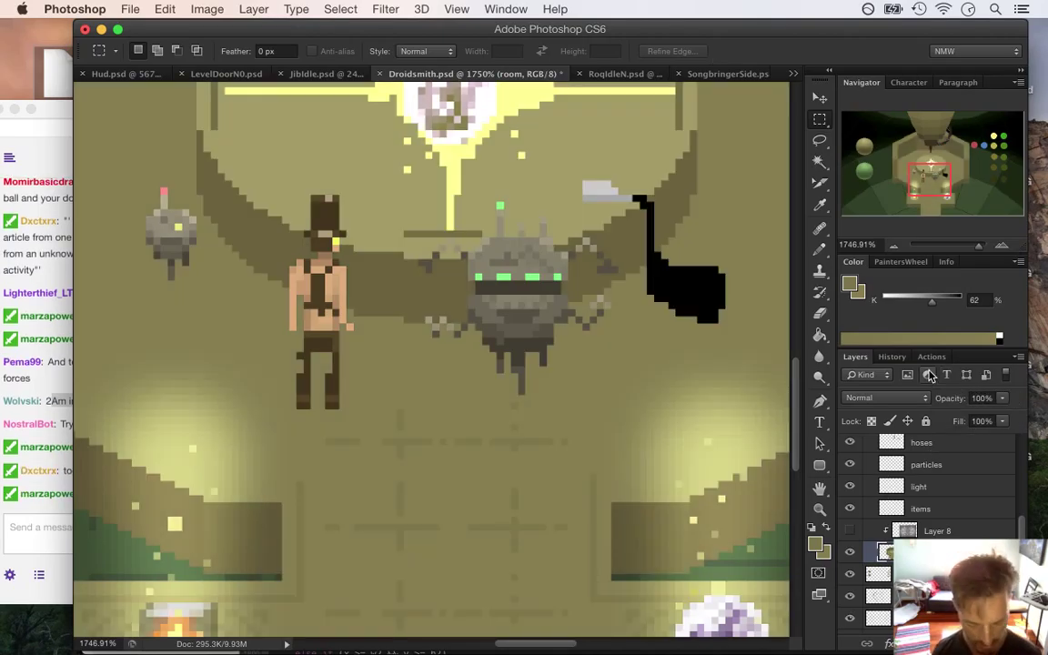
Step: Set the grid style to Dots in the Guides, Grid & Slices preferences
key(super+k)
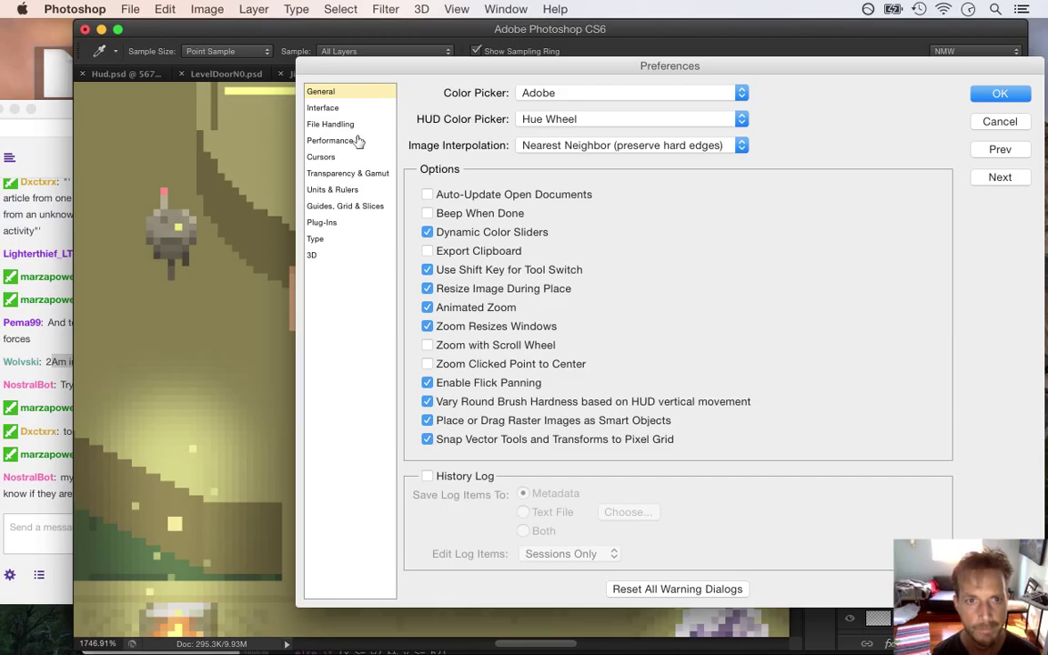
click(361, 191)
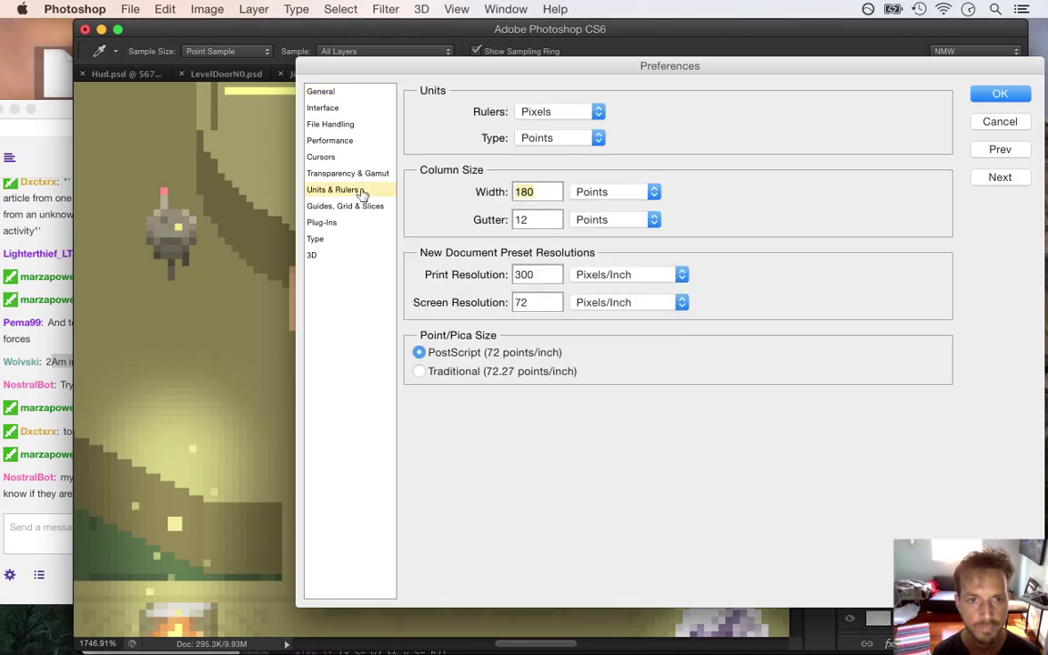
click(362, 206)
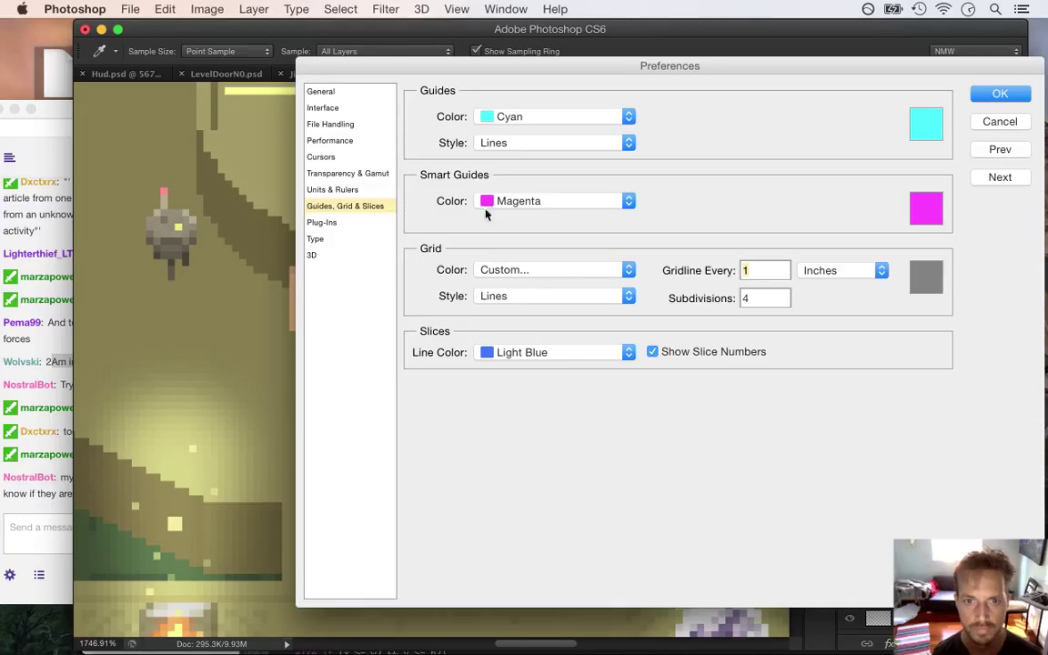
click(527, 306)
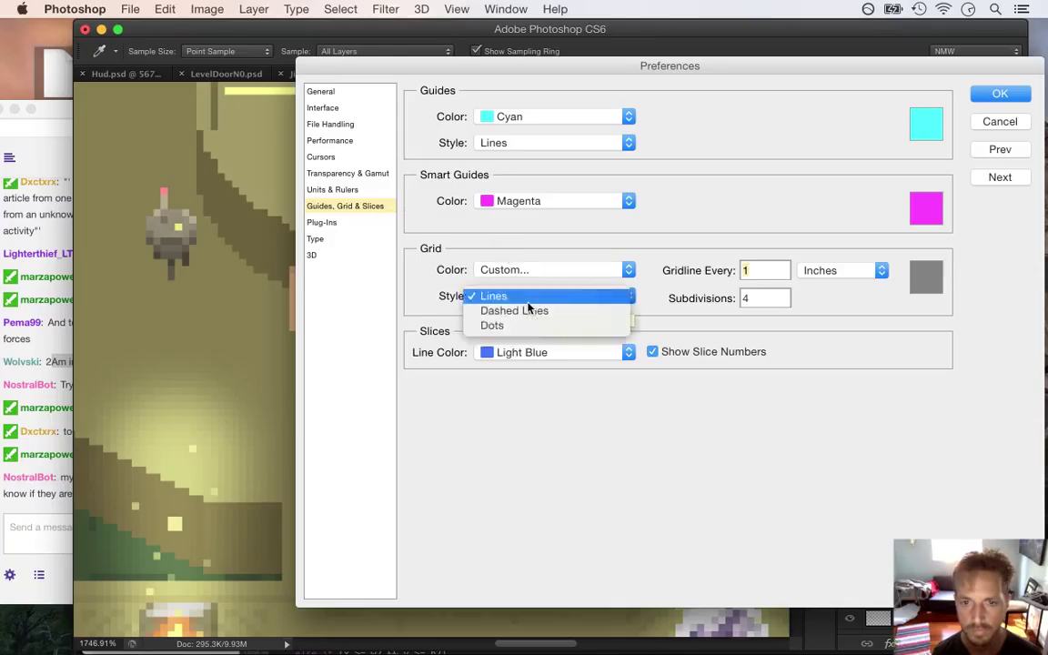
click(533, 327)
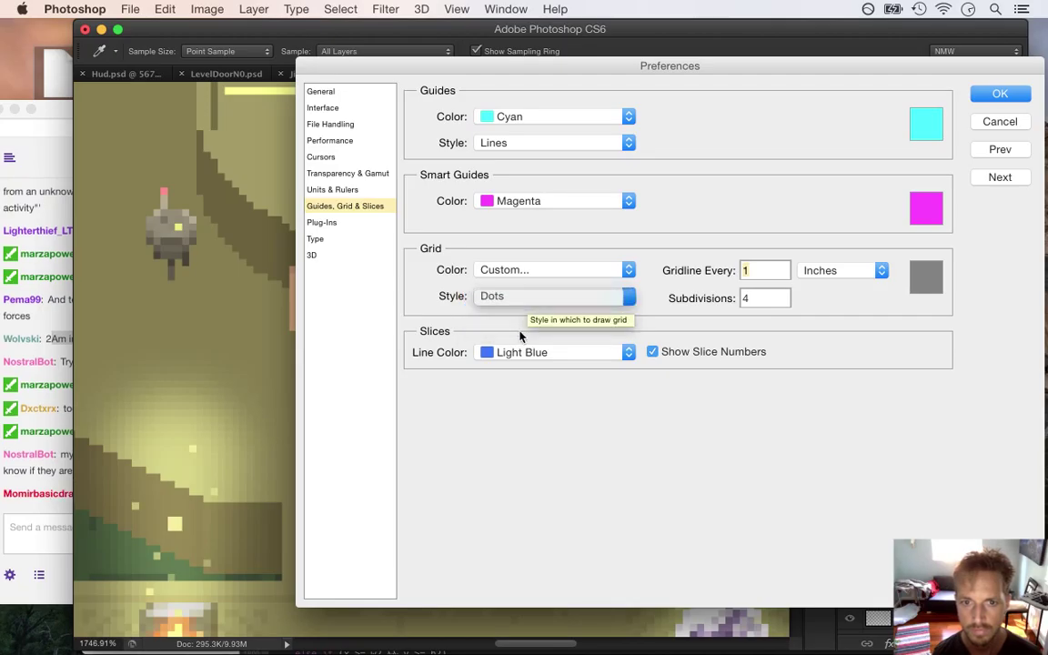
click(991, 96)
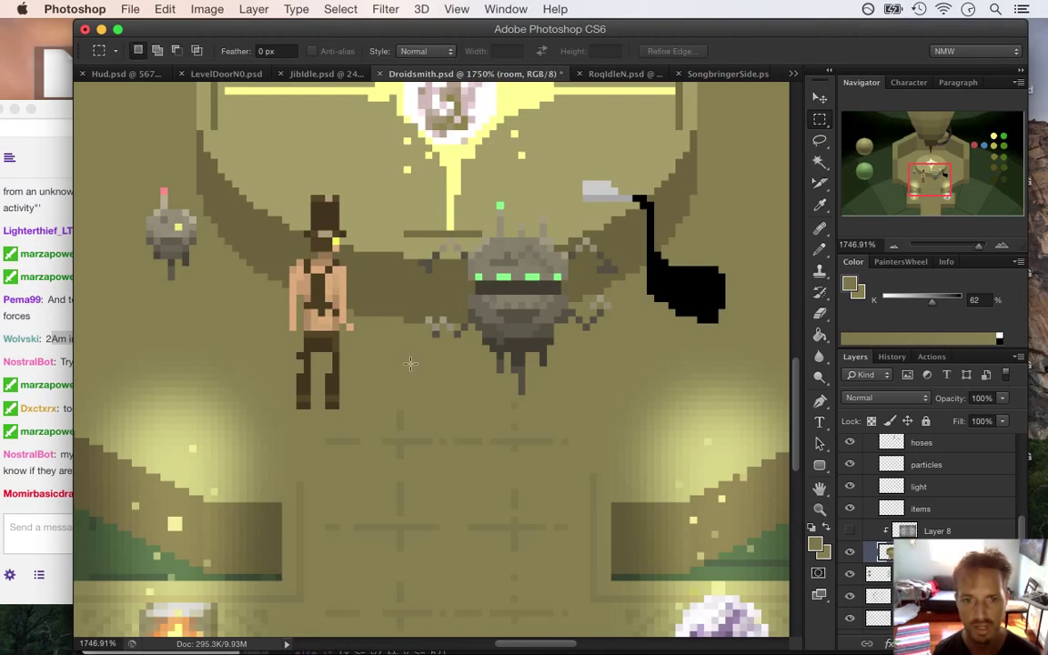
Step: Show the grid over the droidsmith room artwork
click(414, 362)
drag(494, 395, 472, 413)
key(super+apostrophe)
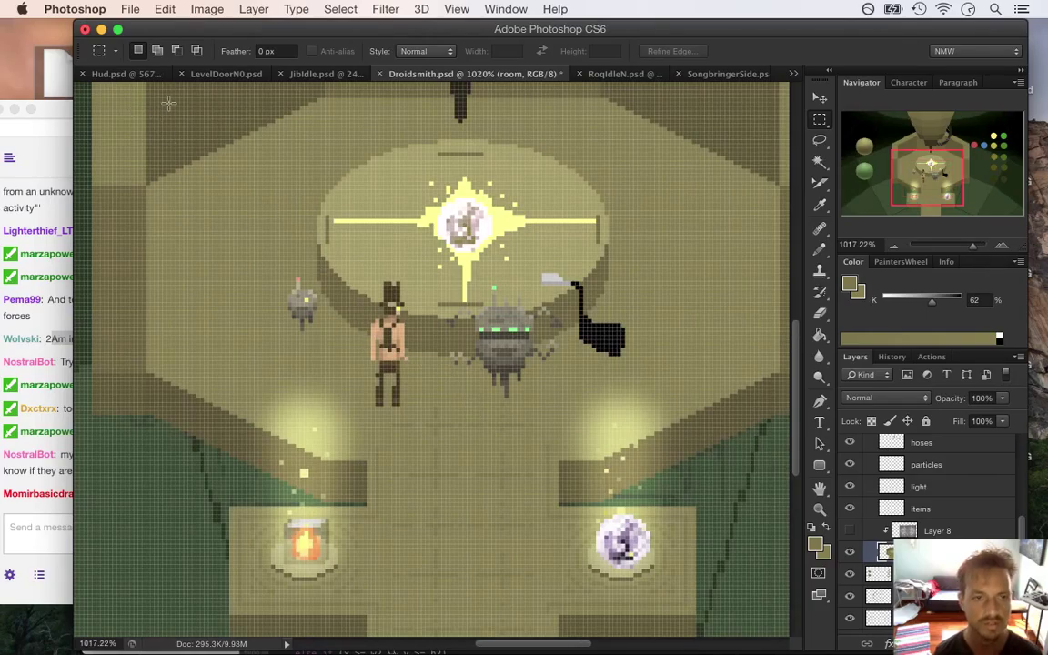
Step: Check the Twitch chat for the viewer's tip on toggling the grid and return to the Photoshop document
click(60, 430)
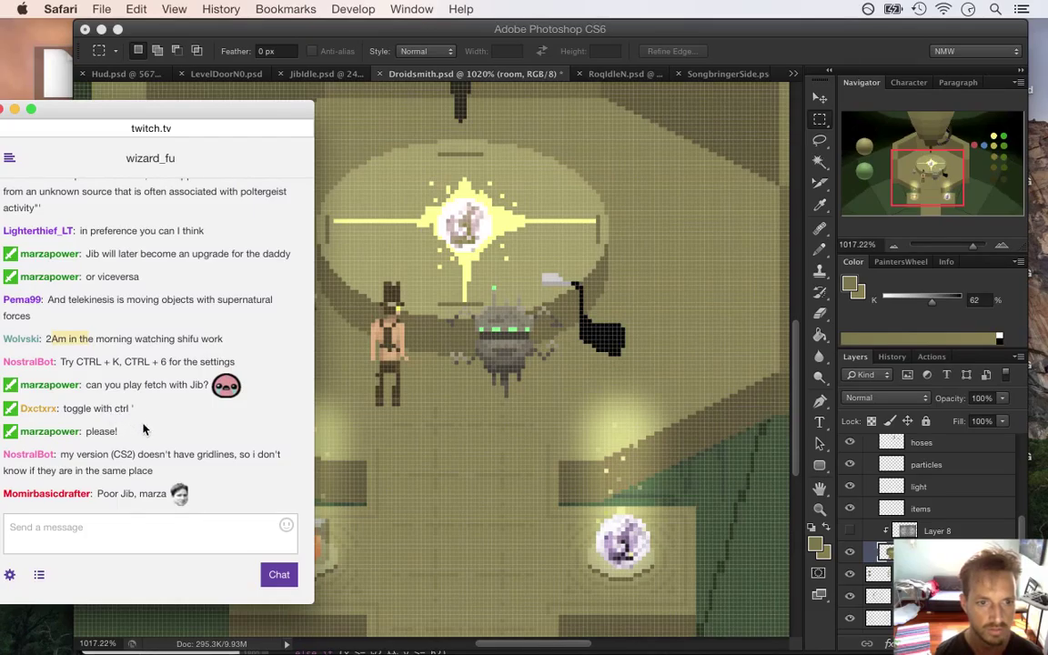
drag(93, 409, 309, 412)
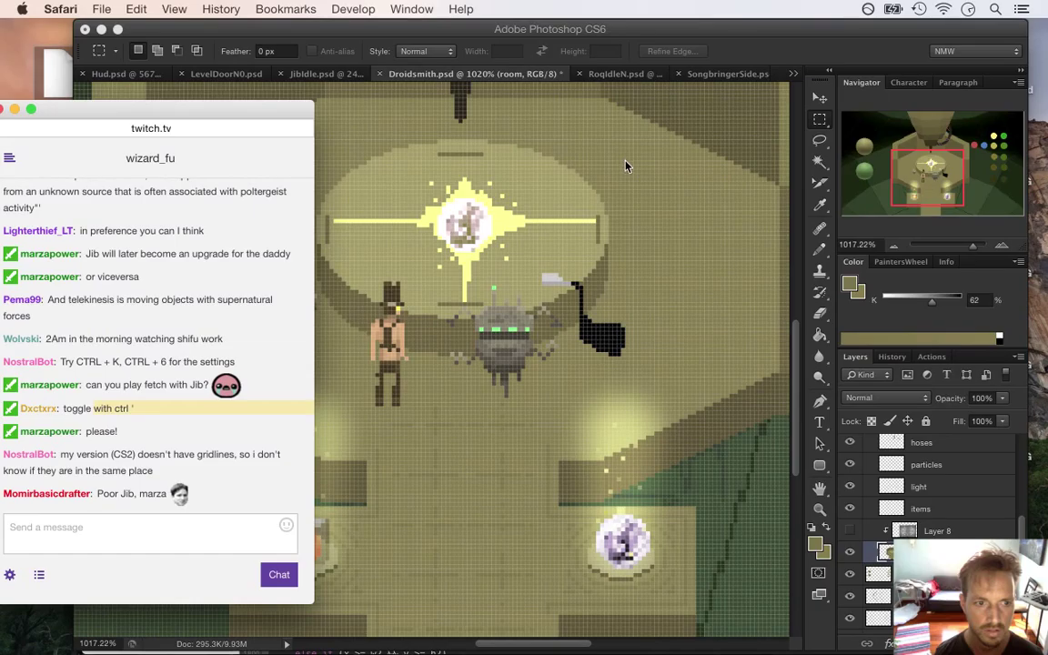
click(739, 38)
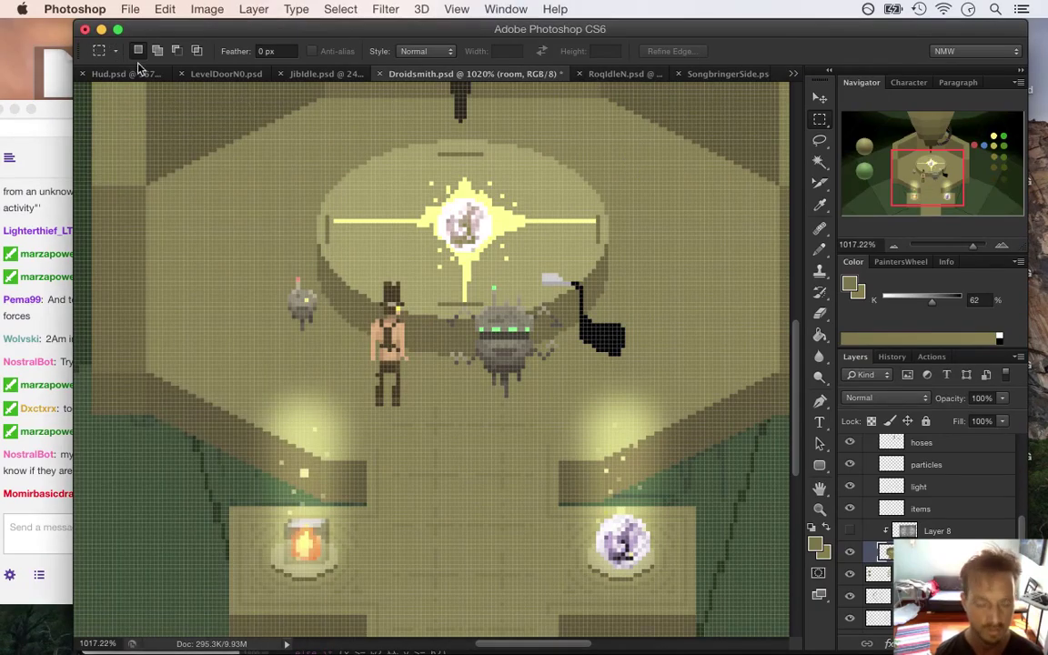
Step: Try Dashed Lines as the grid style in the Guides, Grid & Slices preferences, and set it to Lines
click(79, 7)
mouse_move(173, 60)
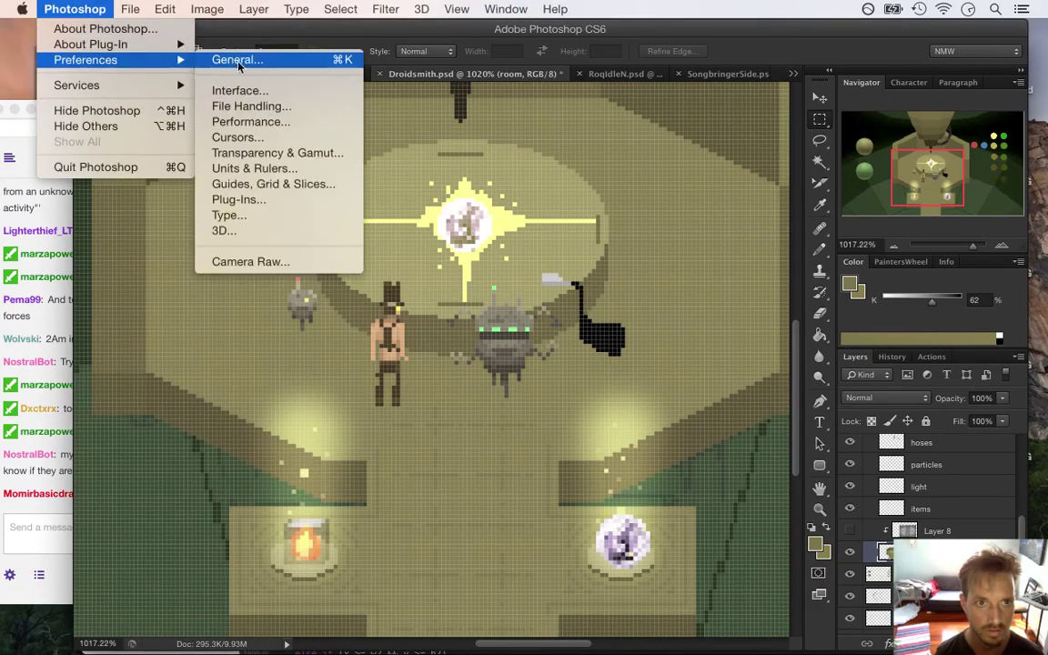
click(264, 183)
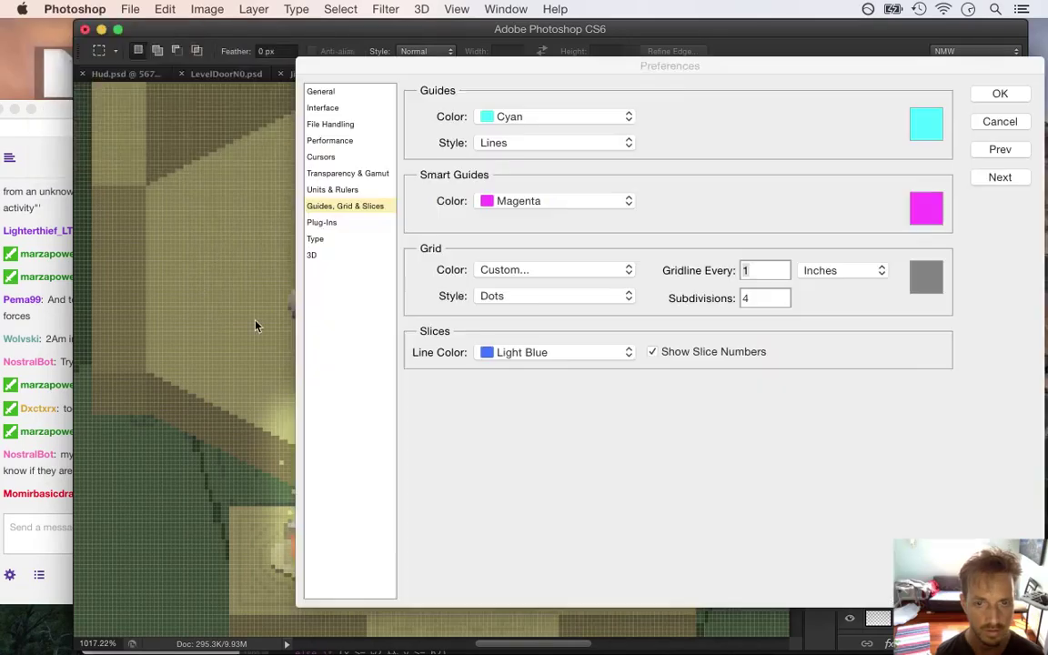
click(549, 297)
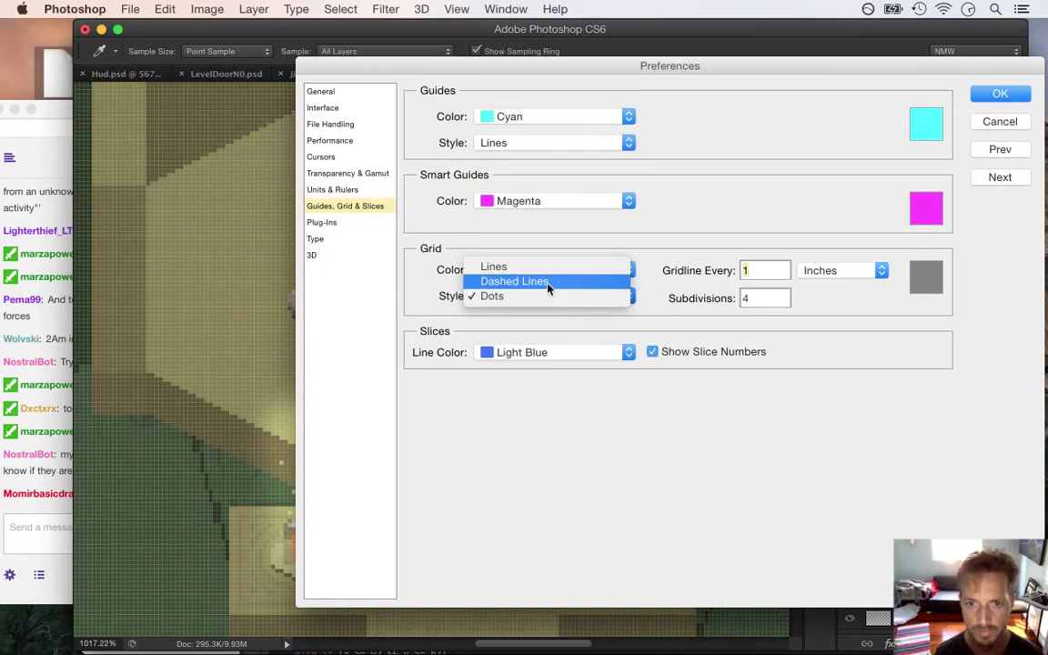
click(548, 287)
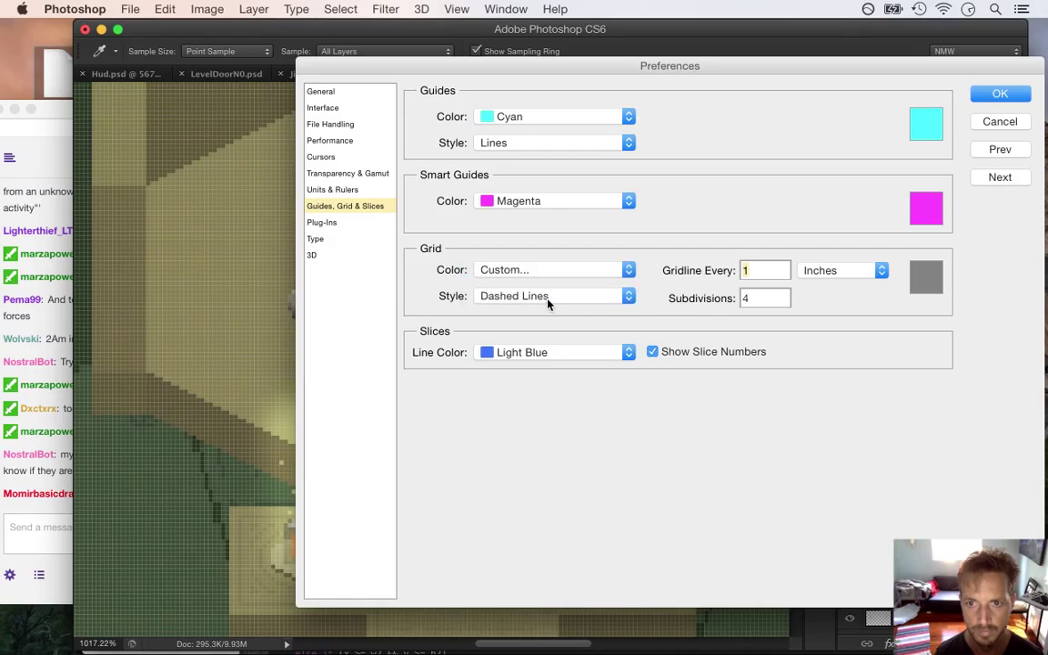
click(548, 300)
click(548, 282)
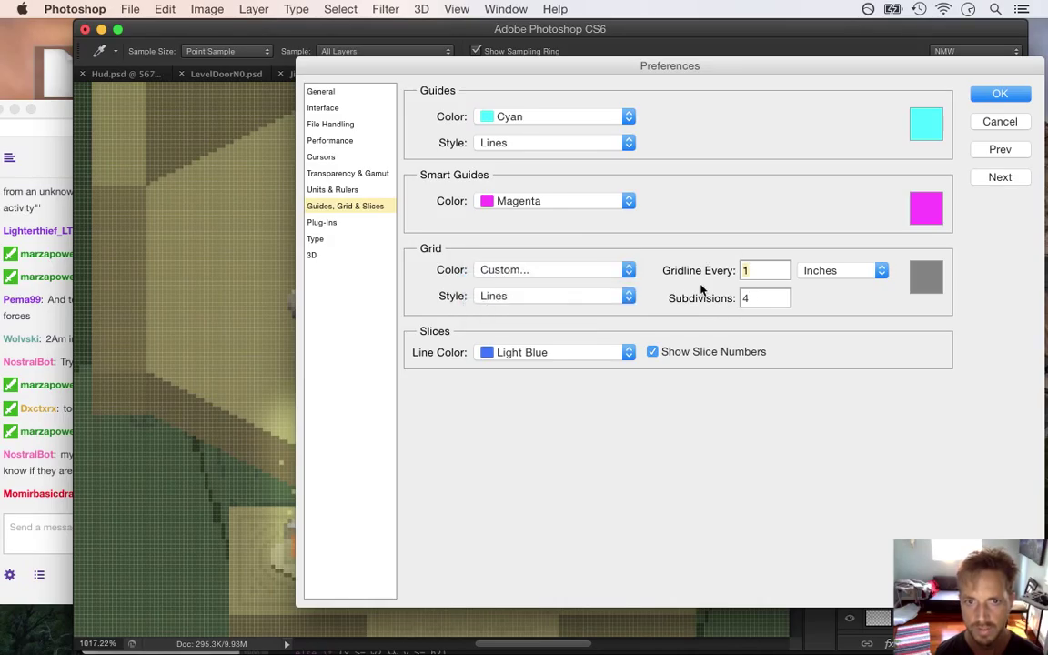
Step: Lower the gamut warning opacity to 1% in the Transparency & Gamut preferences and check the grid over the artwork
click(367, 191)
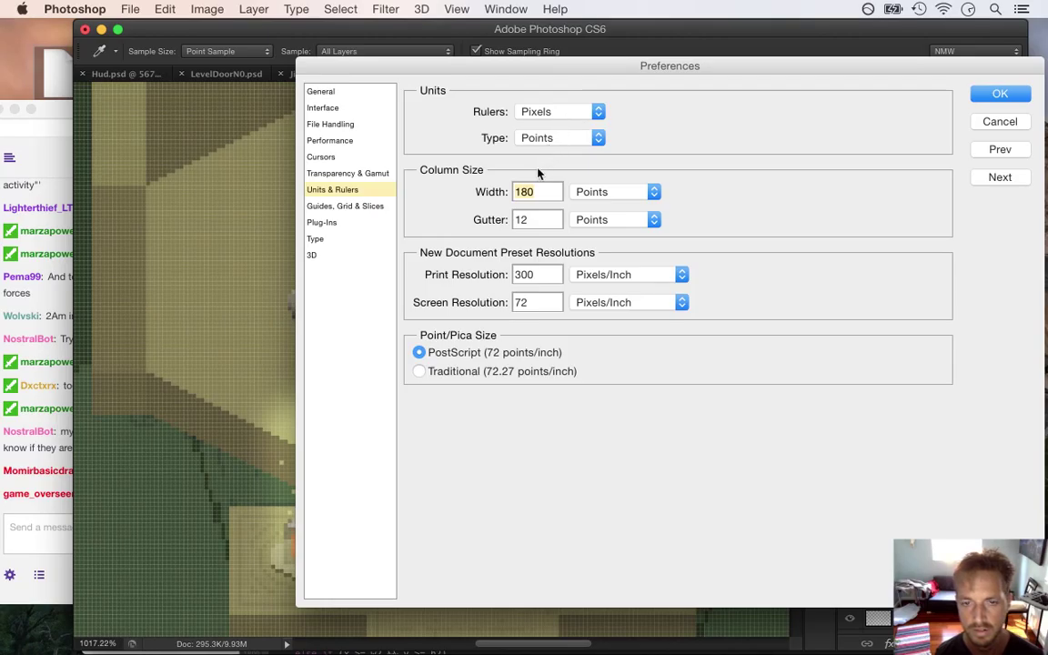
click(346, 172)
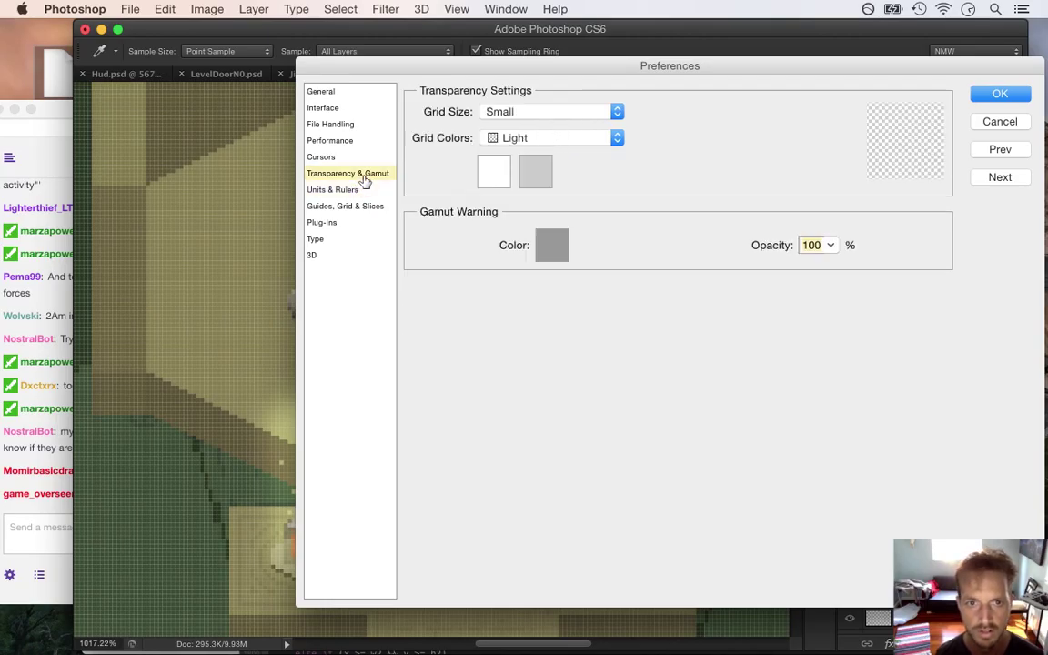
click(510, 139)
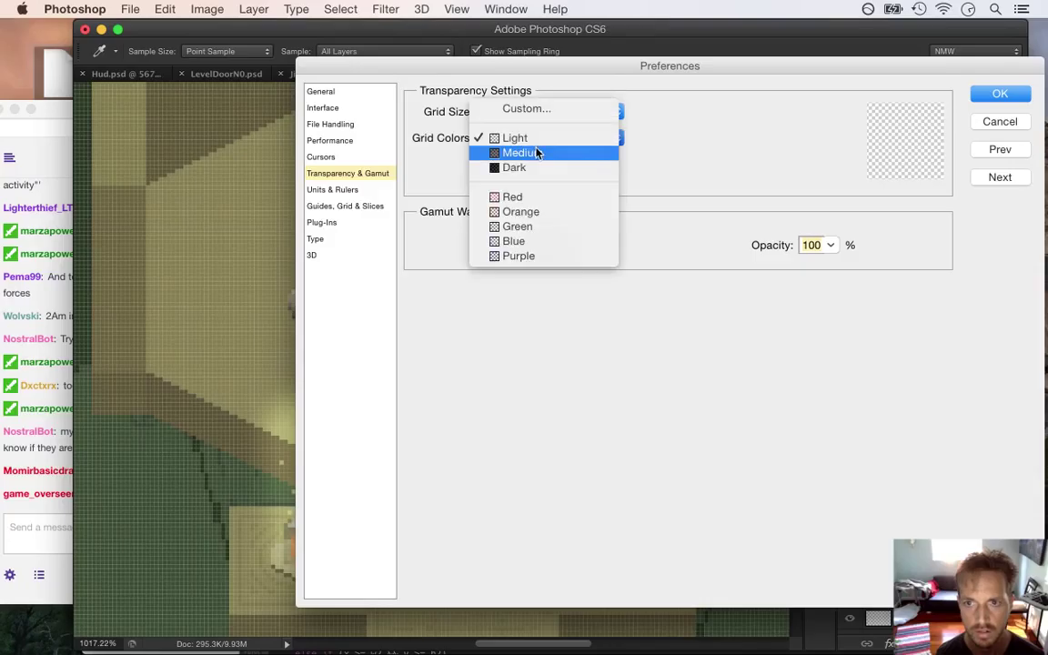
click(648, 182)
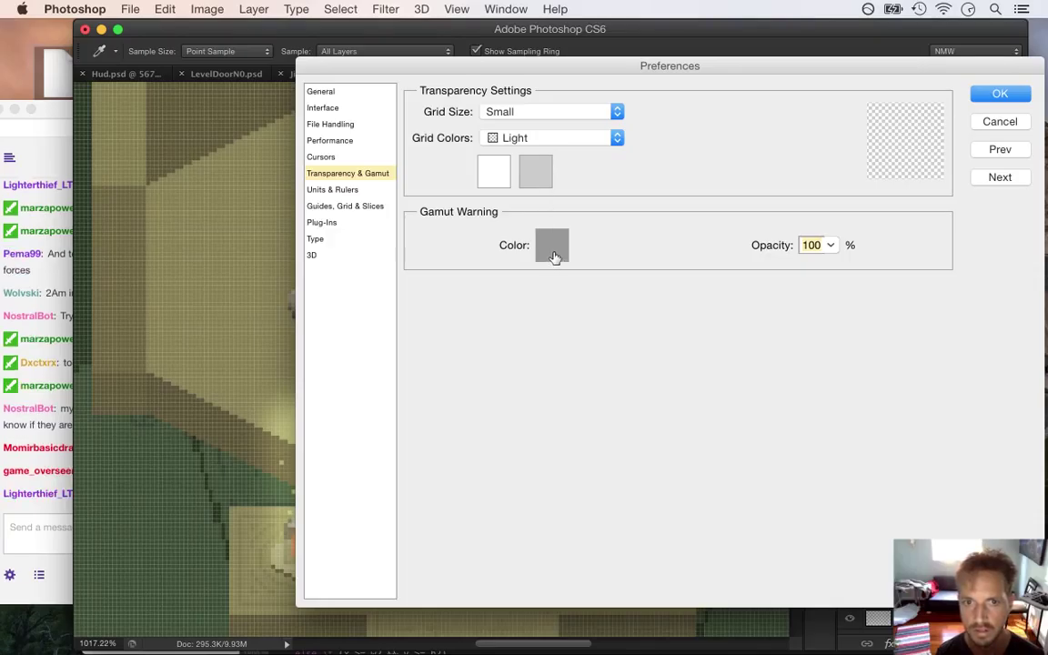
click(834, 247)
drag(779, 265, 753, 265)
click(904, 254)
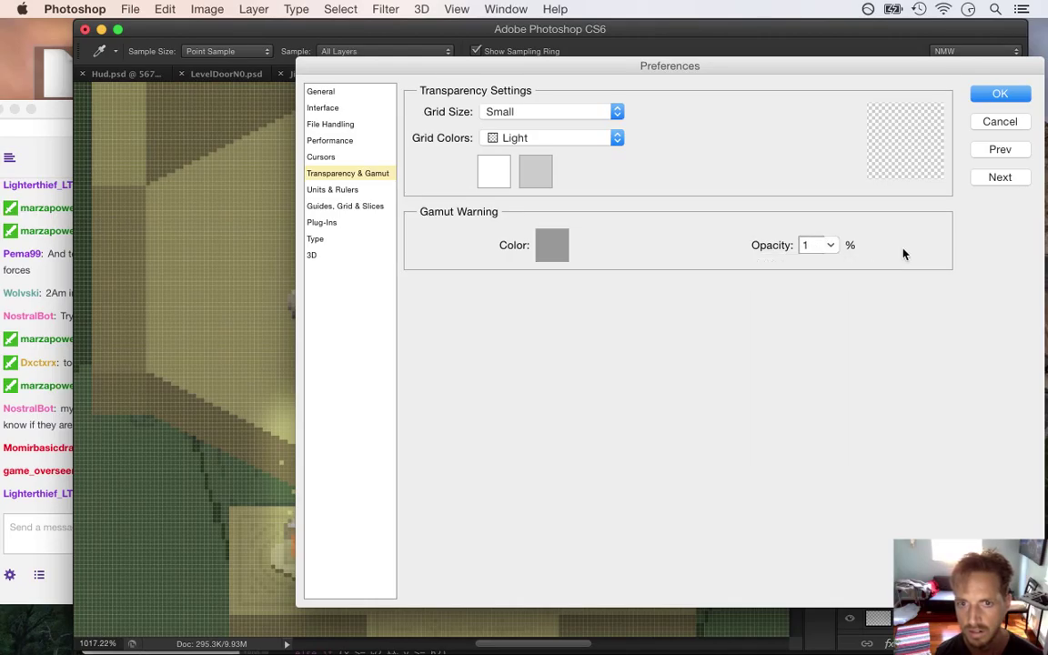
click(994, 96)
key(m)
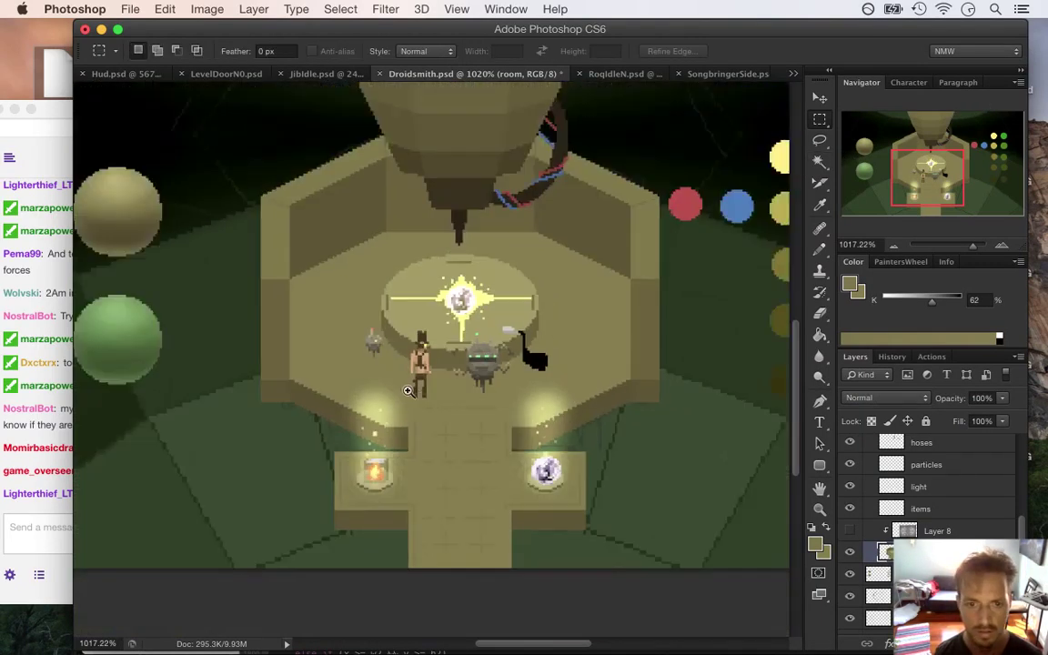
drag(408, 391, 475, 386)
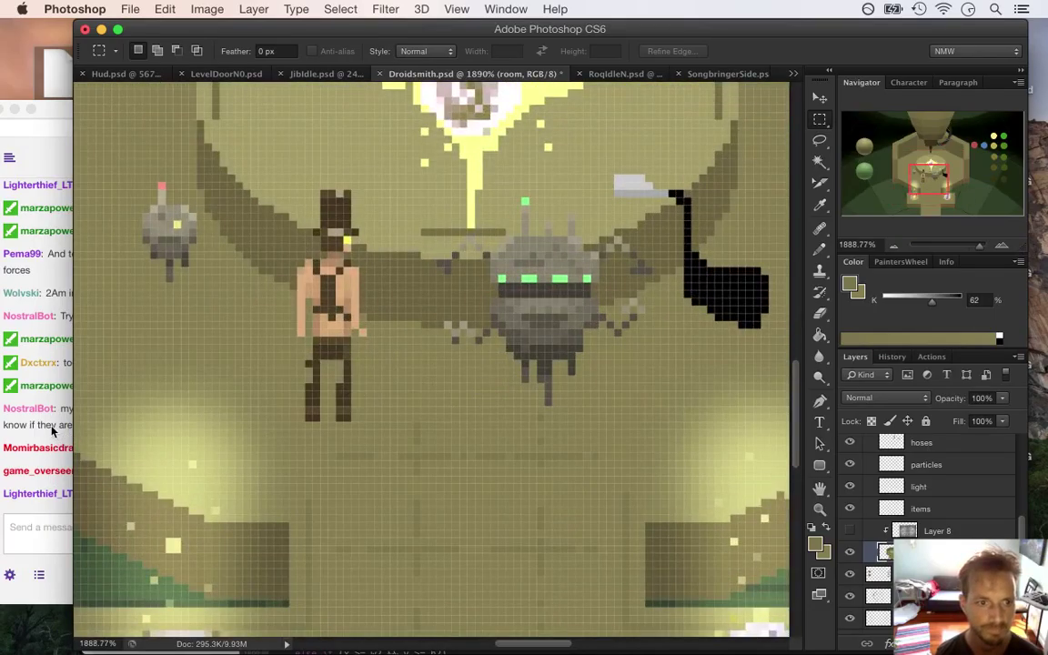
Step: Read the viewers' tips on turning off the grid in the Twitch chat and return to the Photoshop document
click(54, 439)
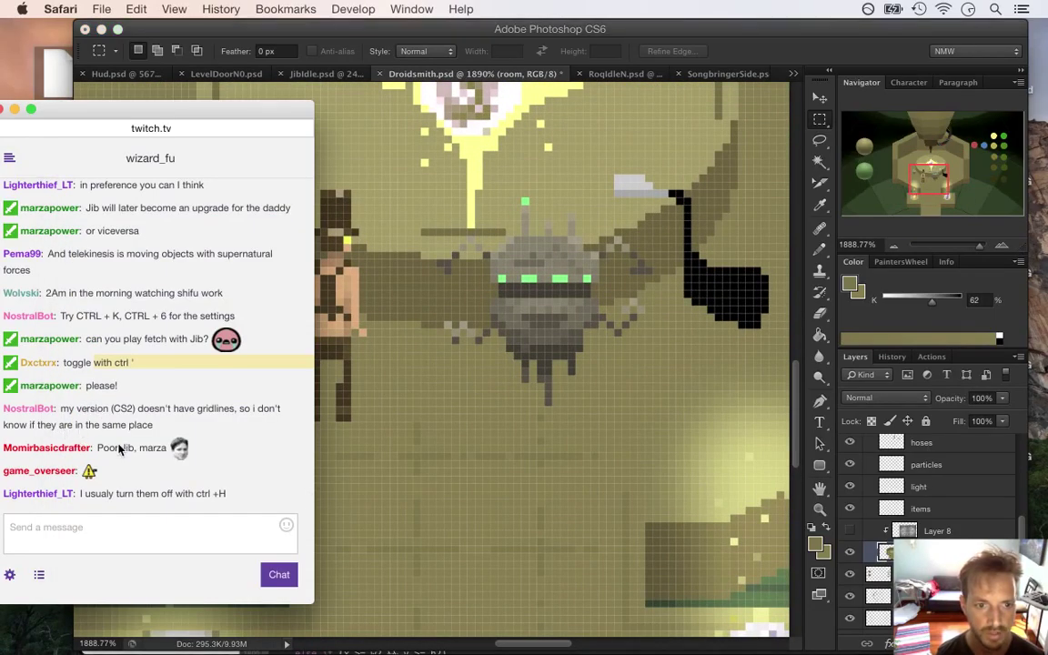
drag(116, 447, 228, 450)
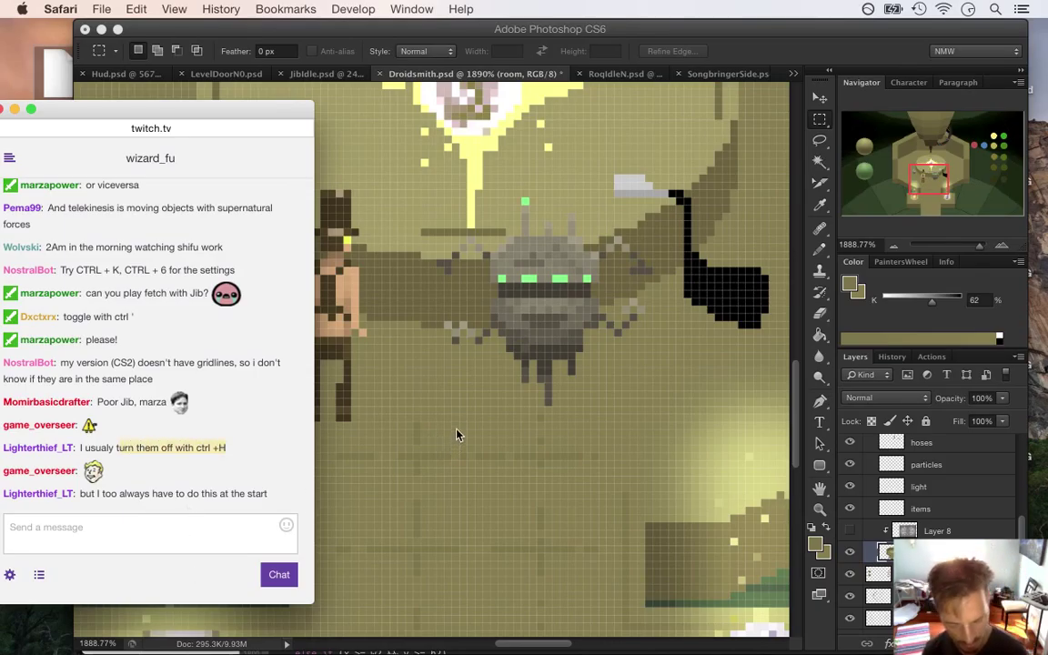
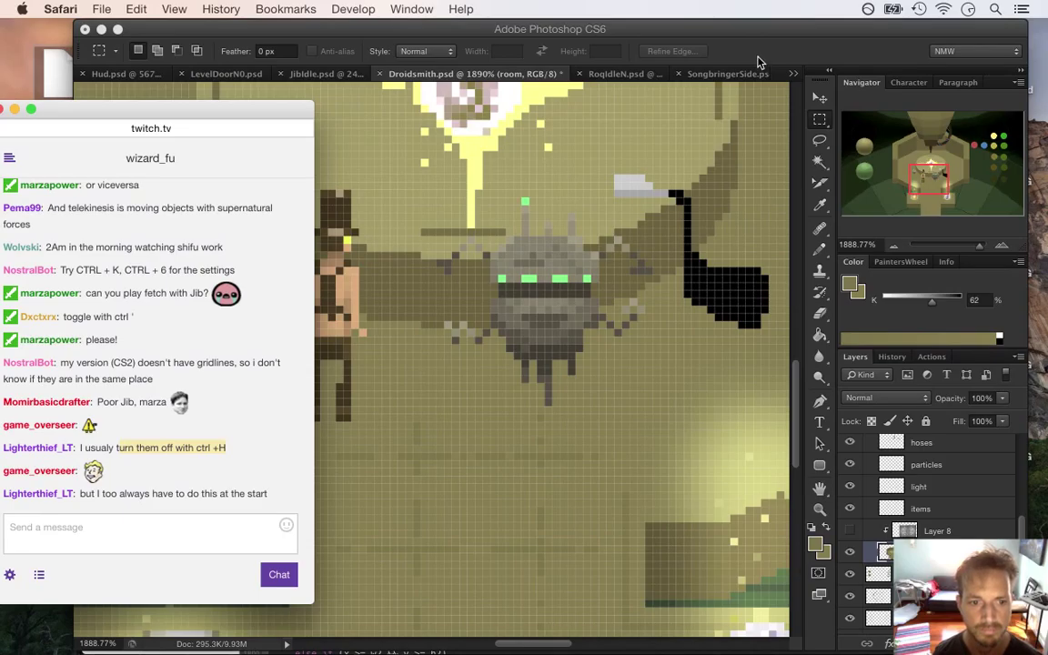
click(146, 489)
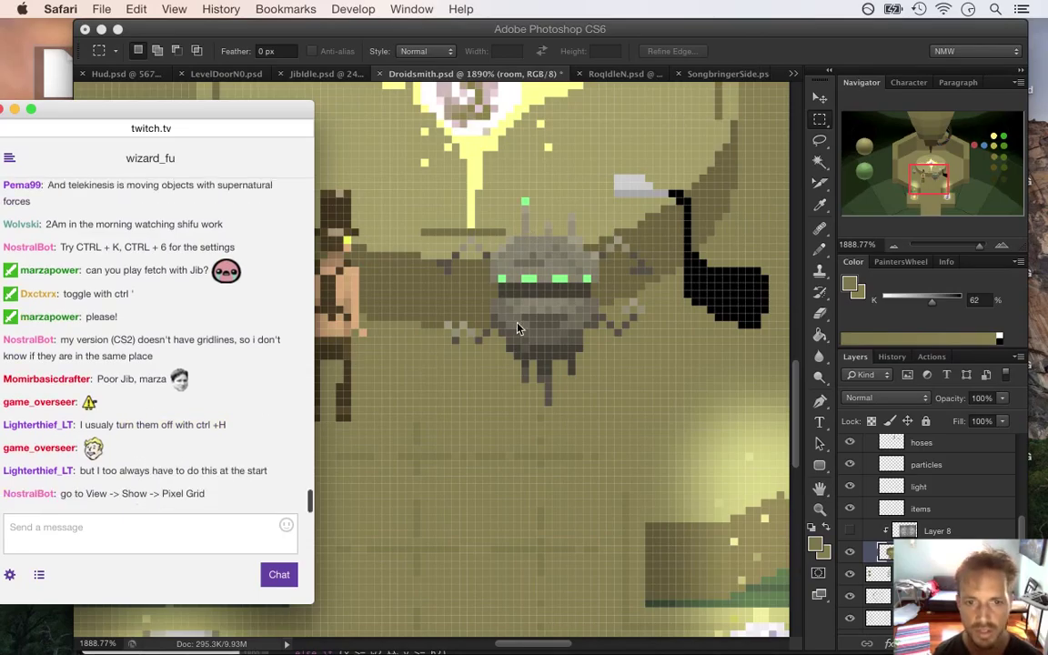
drag(100, 494, 210, 494)
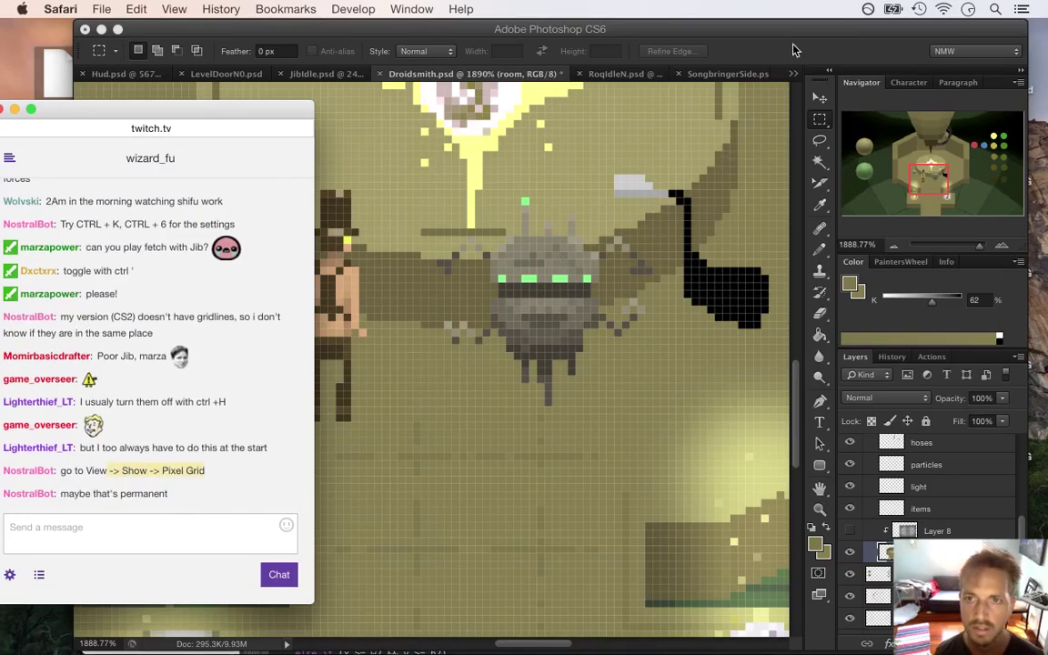
click(790, 49)
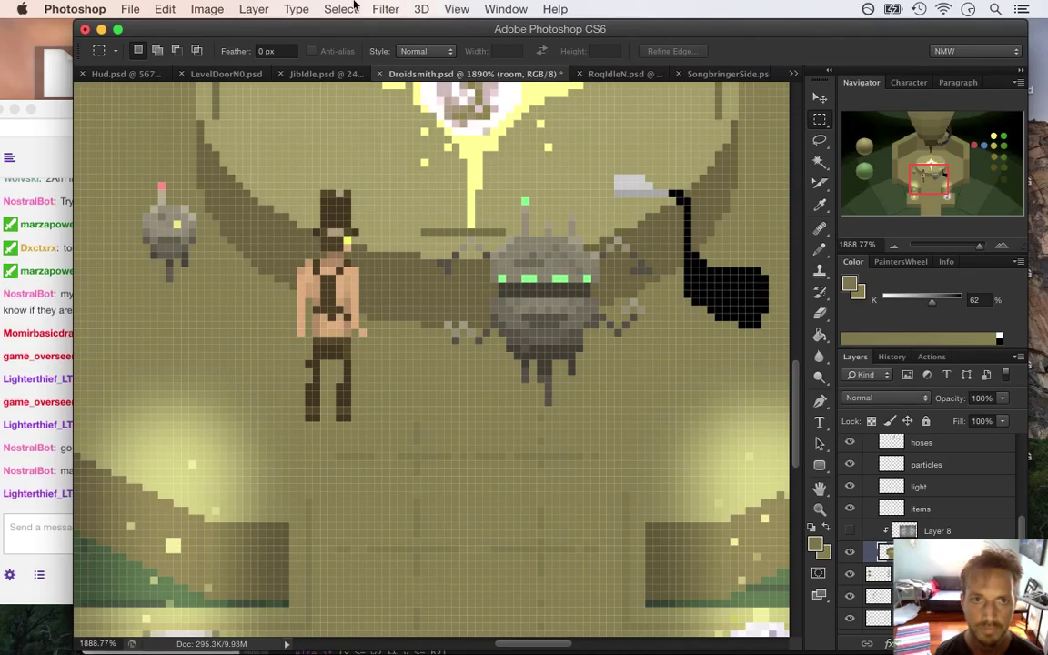
Step: Raise the gamut warning opacity back to its maximum in the Transparency & Gamut preferences
click(69, 4)
key(Escape)
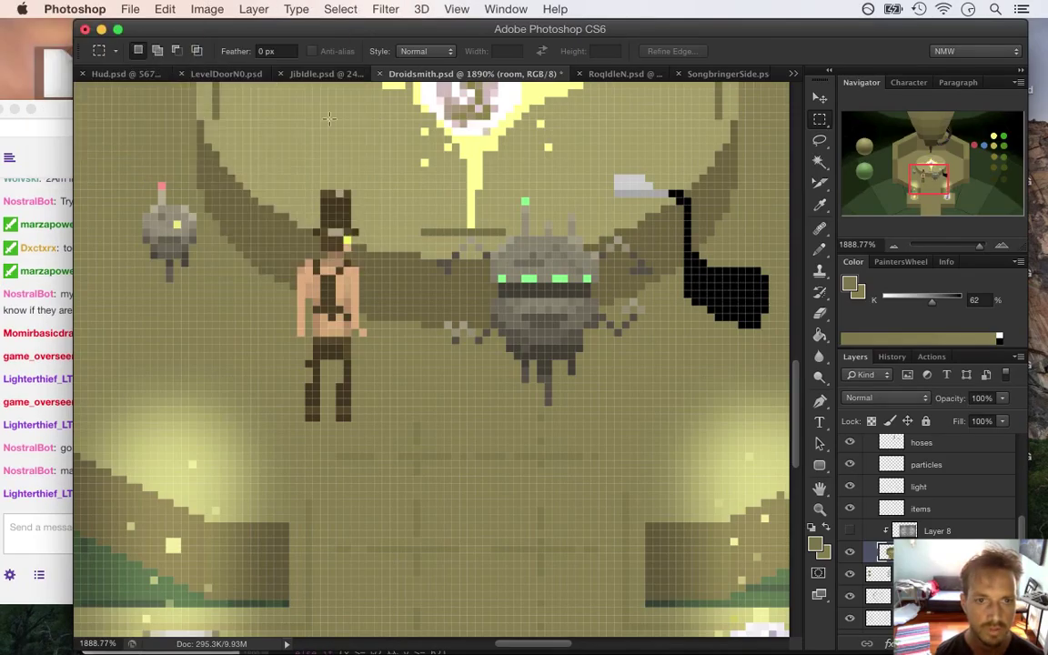
click(75, 9)
mouse_move(164, 60)
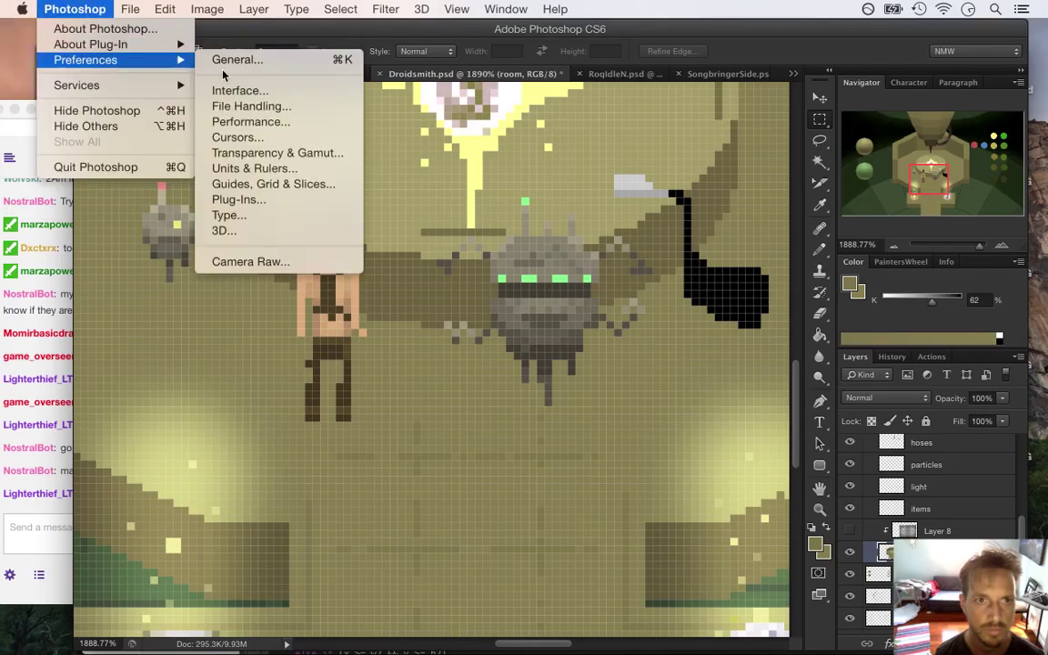
click(250, 153)
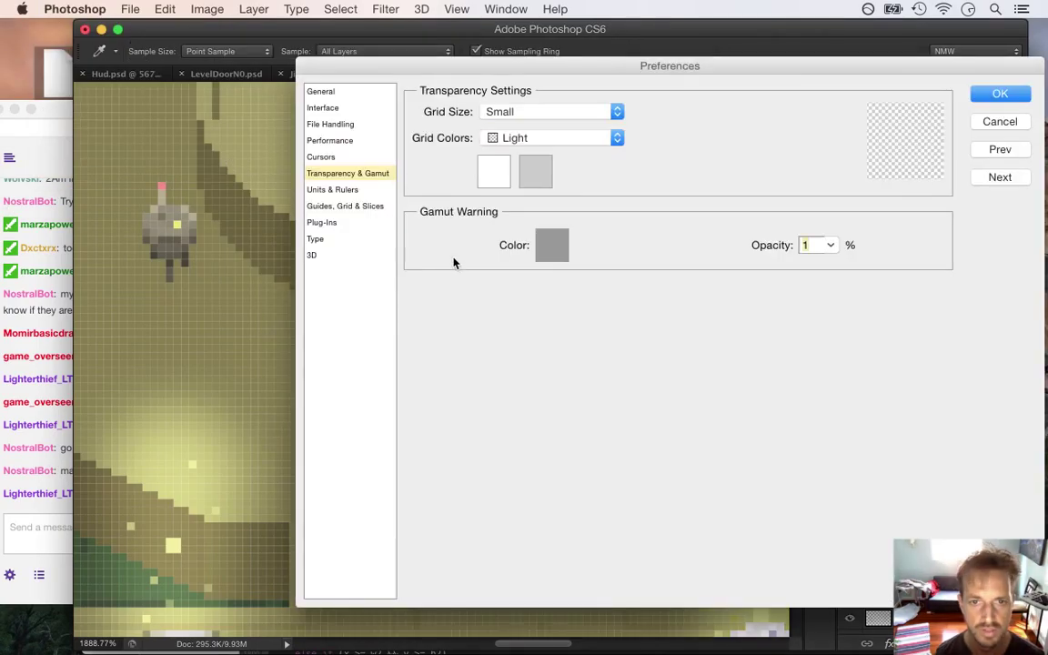
click(830, 245)
drag(828, 262, 959, 258)
click(1000, 94)
key(m)
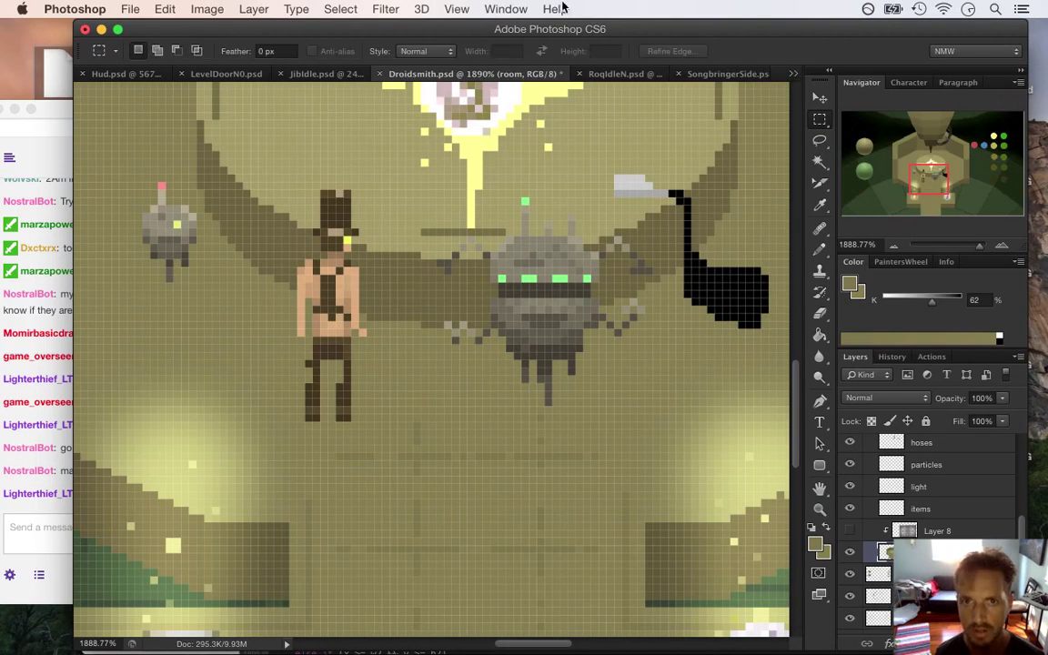
Step: Hide the pixel grid over the droidsmith room artwork and clear any test selection
click(473, 7)
mouse_move(592, 292)
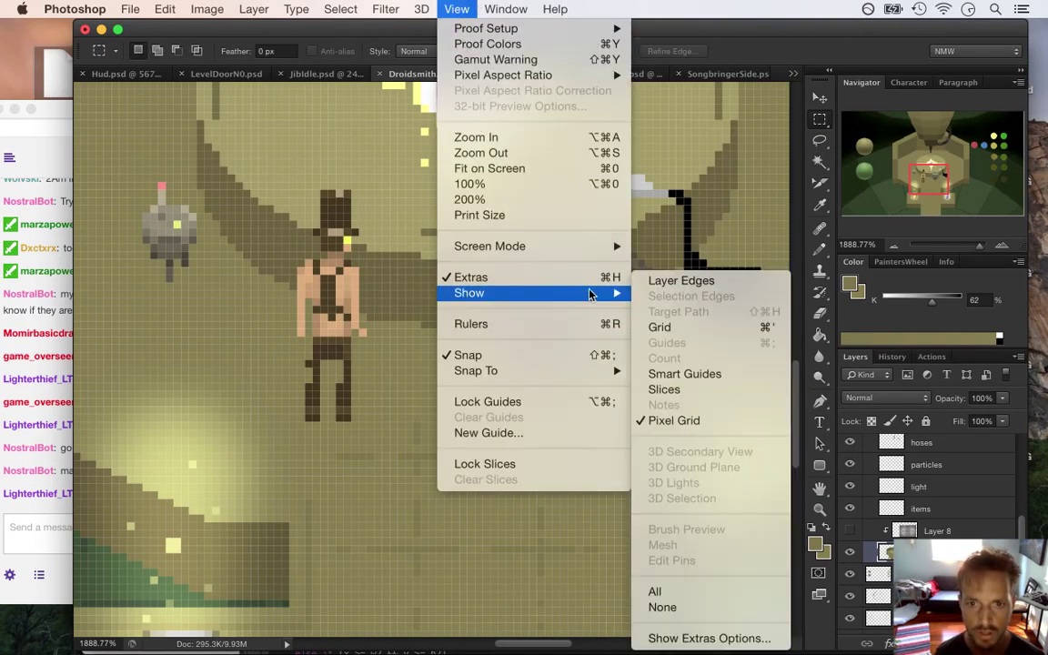
click(674, 420)
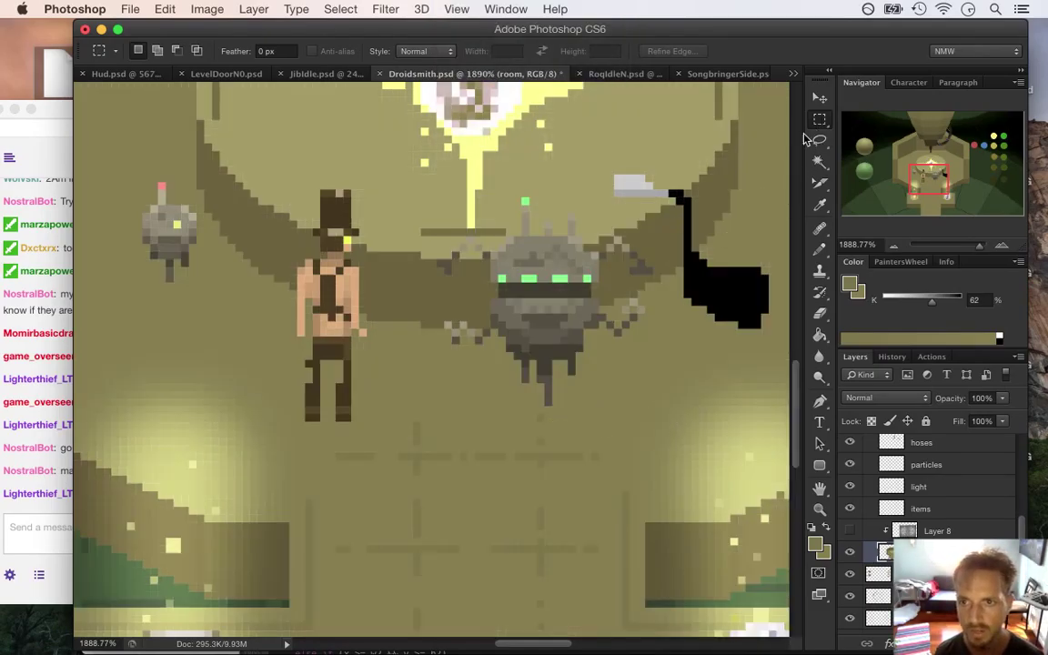
drag(367, 355, 466, 330)
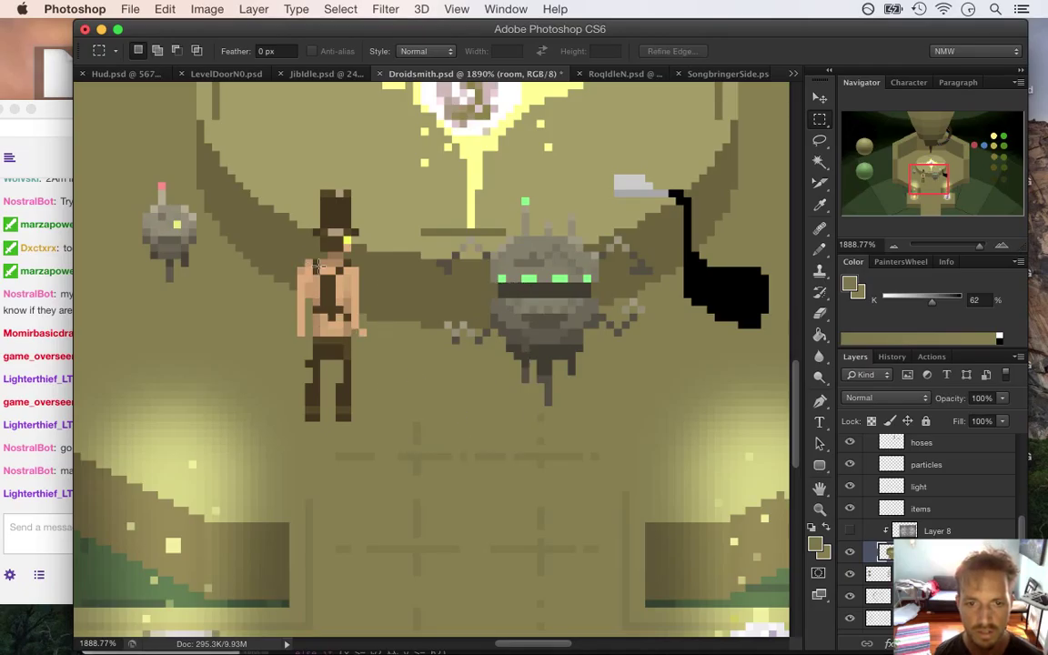
drag(585, 205, 420, 437)
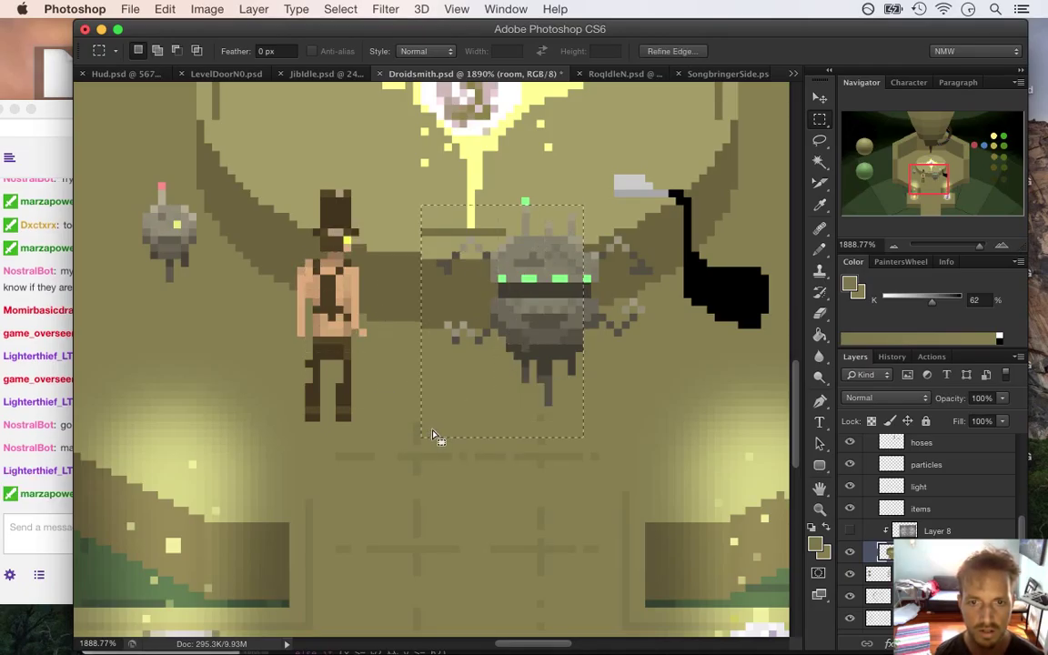
click(421, 437)
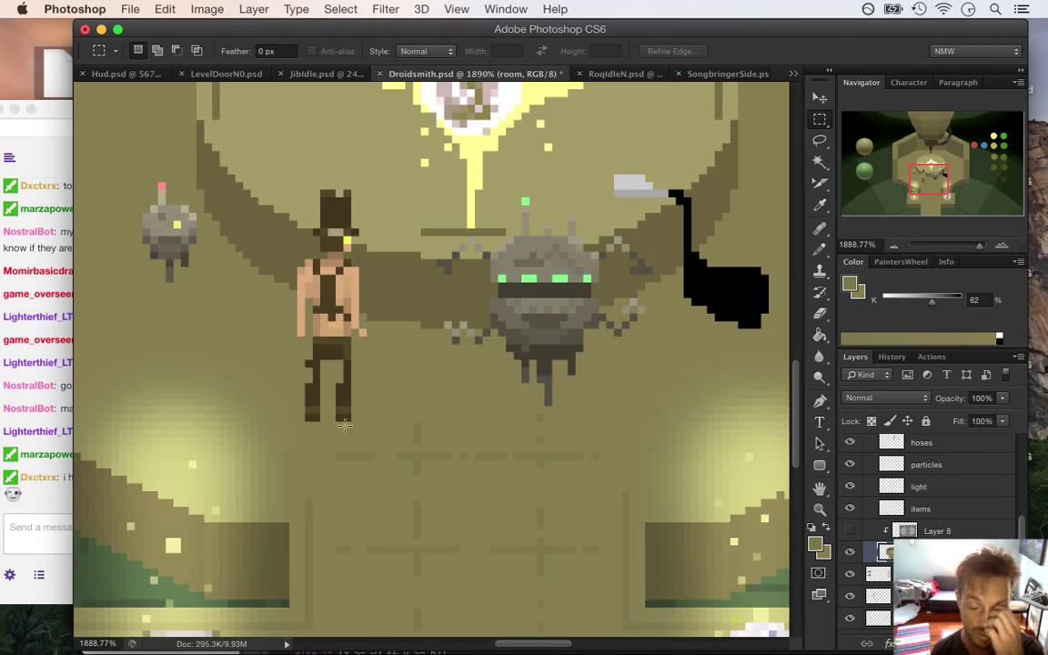
Step: Catch up on the newest viewer messages in the Twitch chat and switch back to the Photoshop document
click(28, 480)
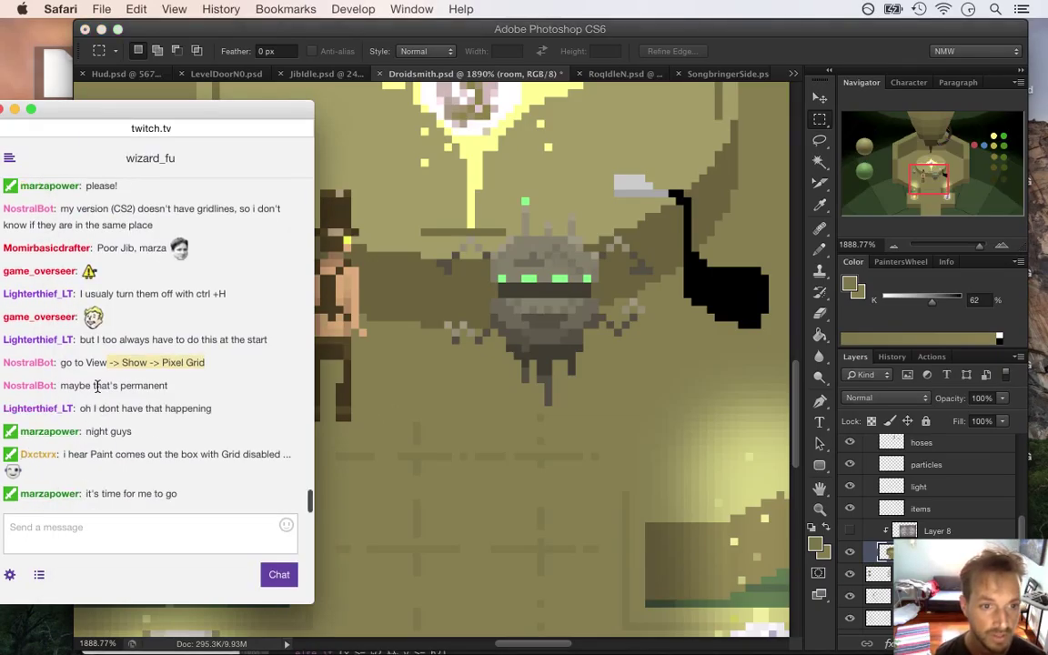
drag(84, 362, 146, 386)
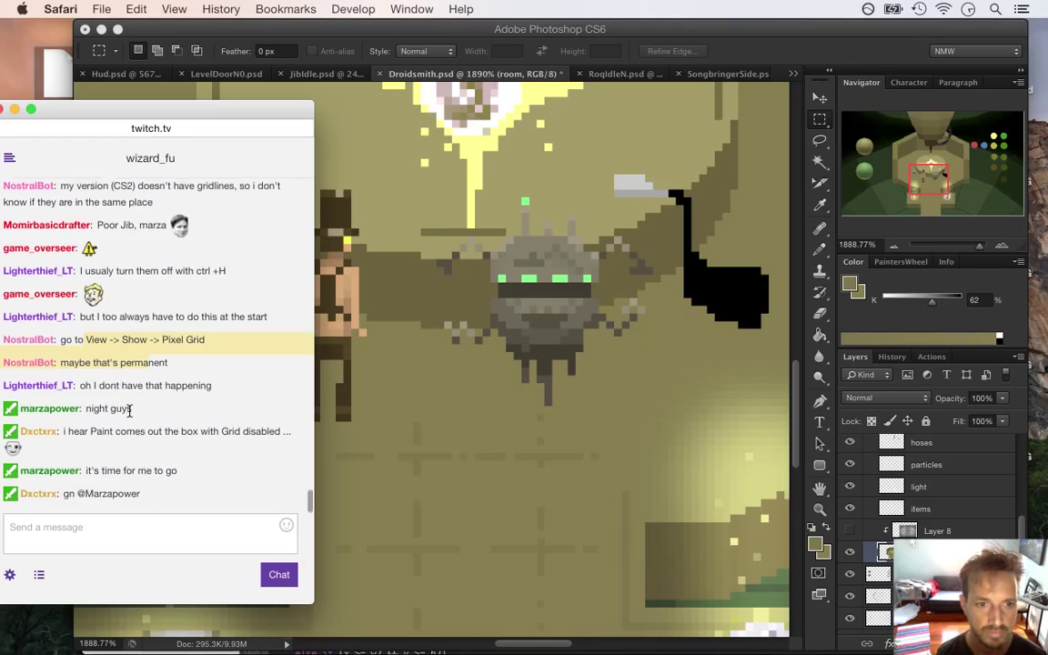
click(111, 346)
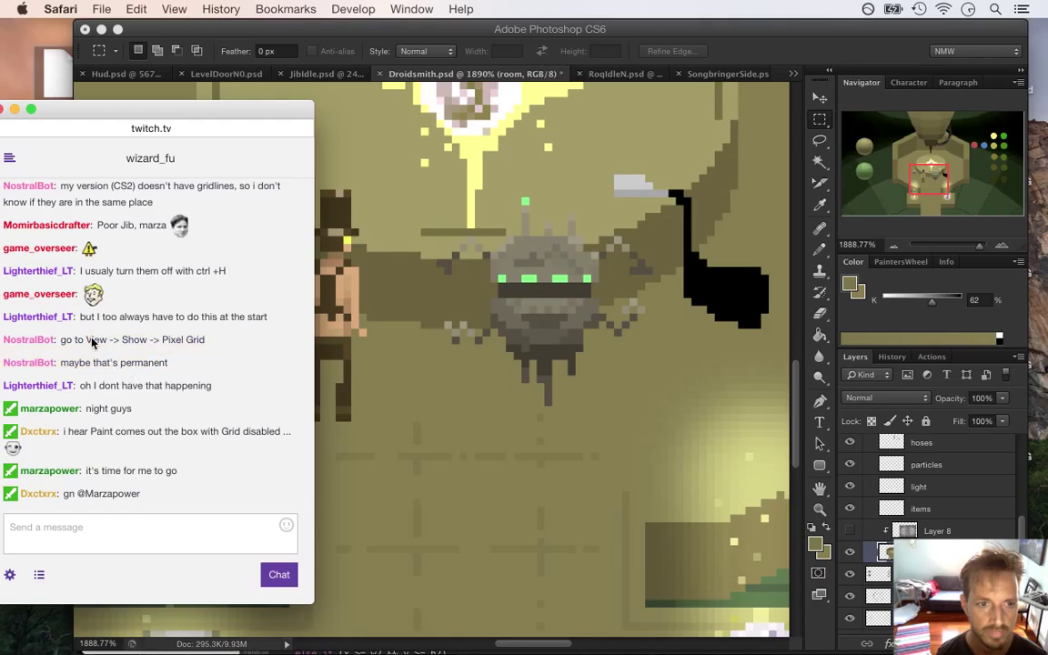
drag(85, 410, 144, 425)
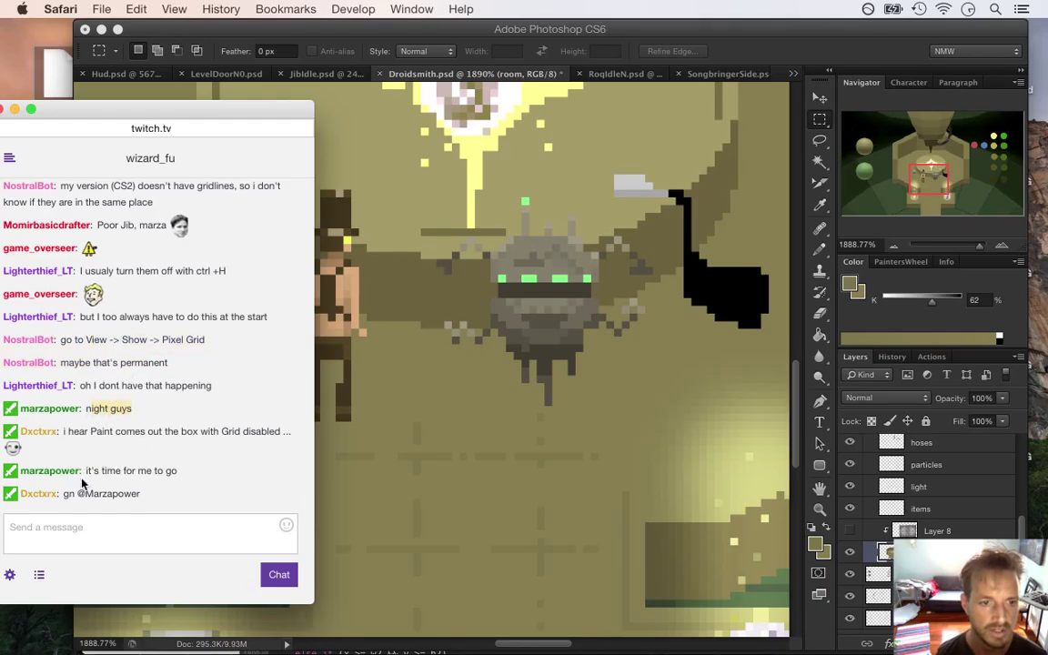
drag(102, 470, 180, 471)
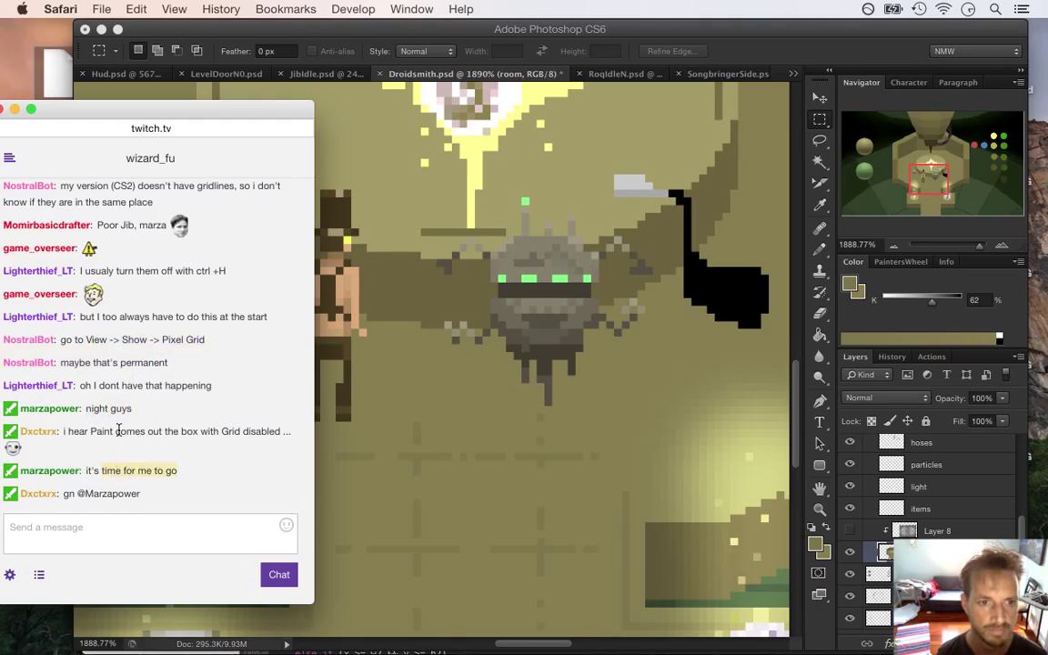
triple_click(137, 316)
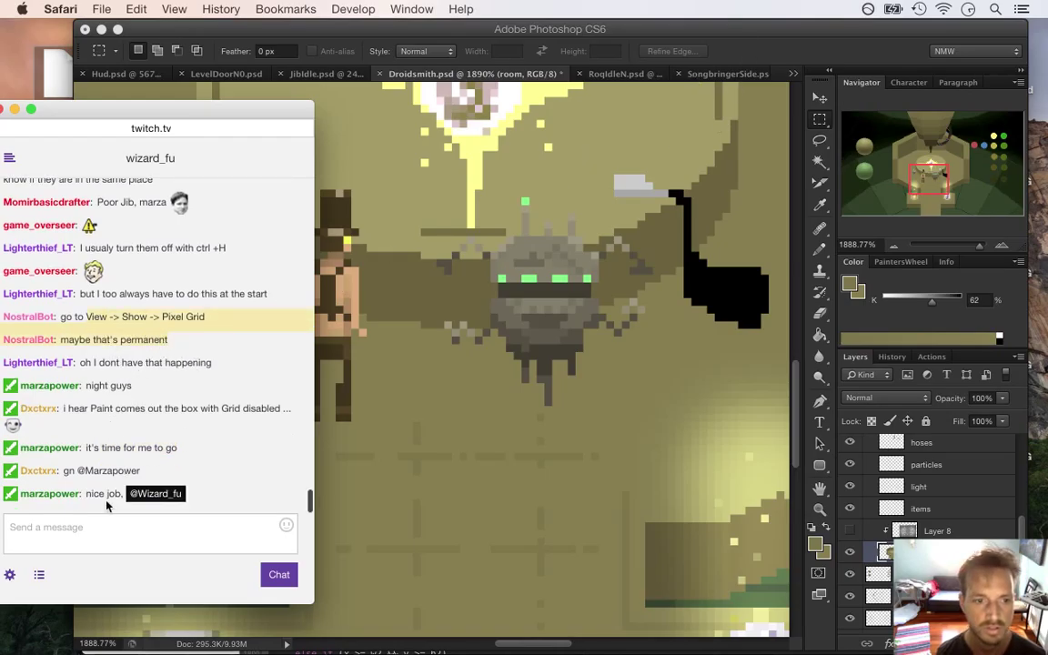
drag(89, 493, 153, 481)
click(746, 48)
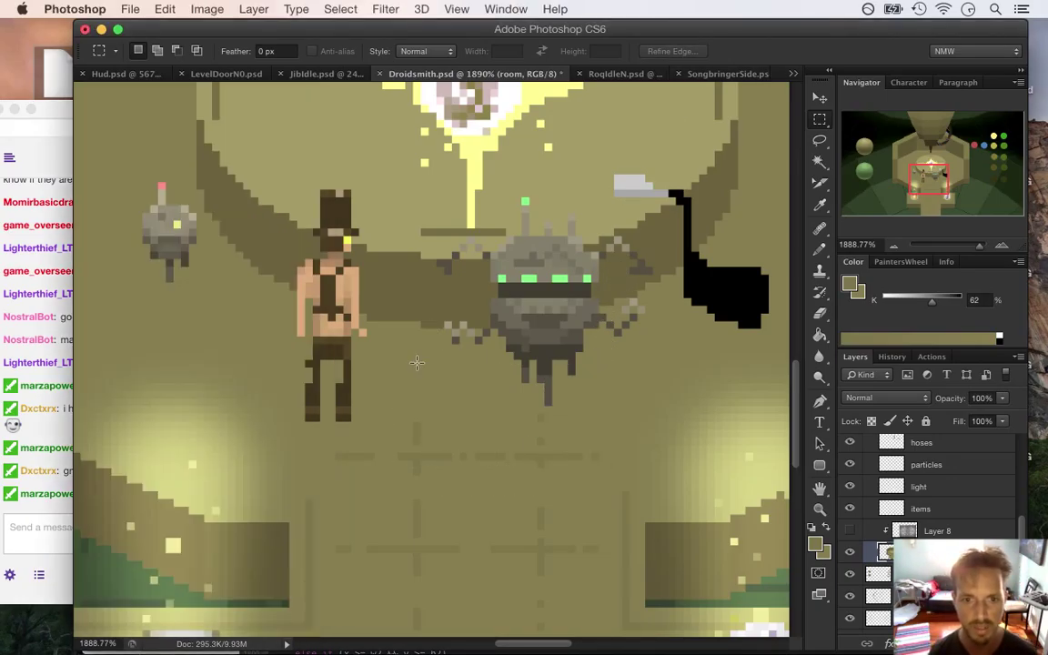
drag(273, 368, 482, 371)
click(638, 429)
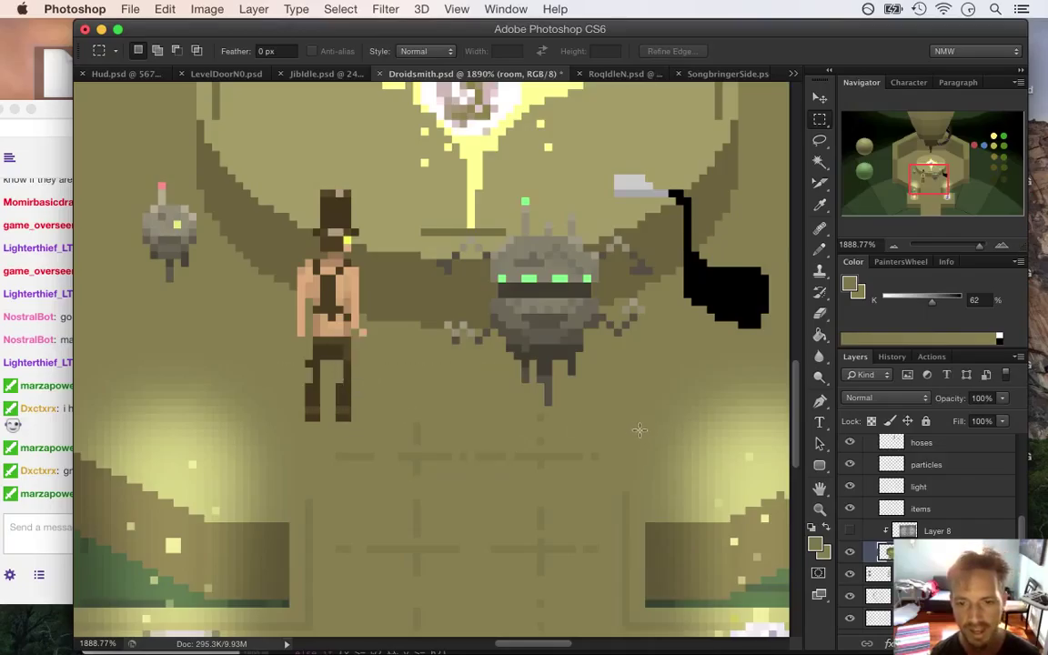
Step: Sample the existing floor-seam colour and pencil a horizontal tile seam at the man's knee height, continuing left toward the stair wall
key(i)
click(422, 423)
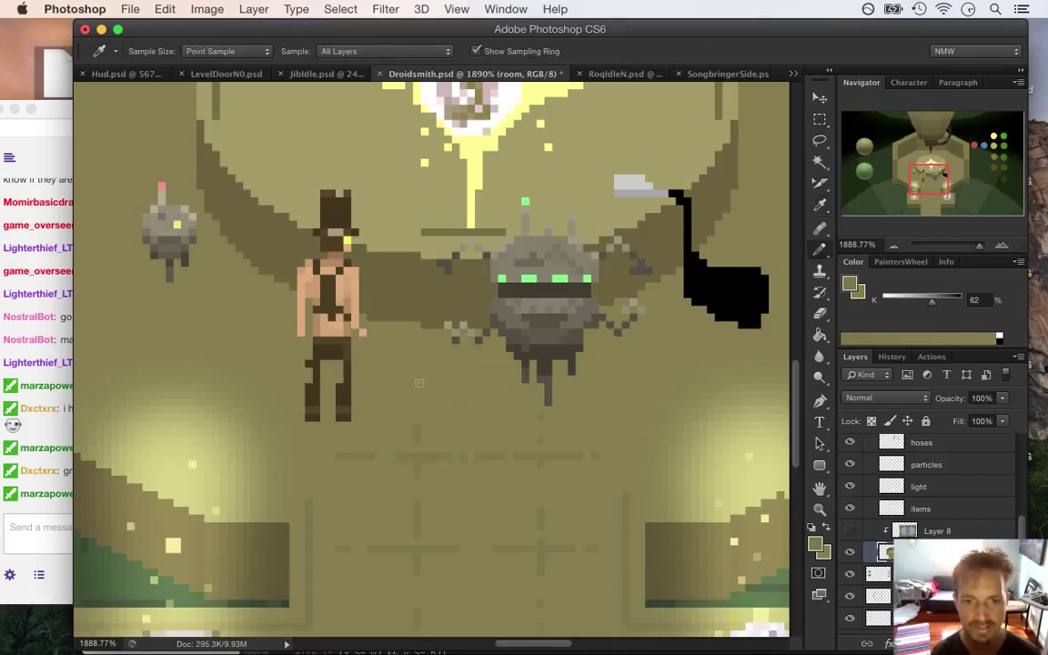
key(b)
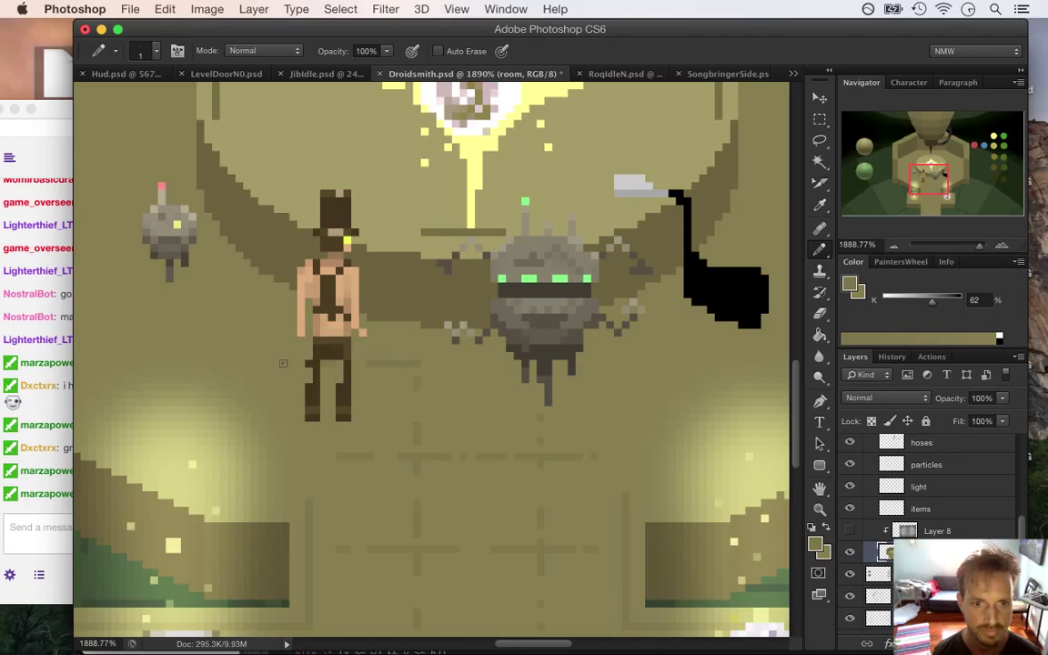
scroll(96, 371, left, 5)
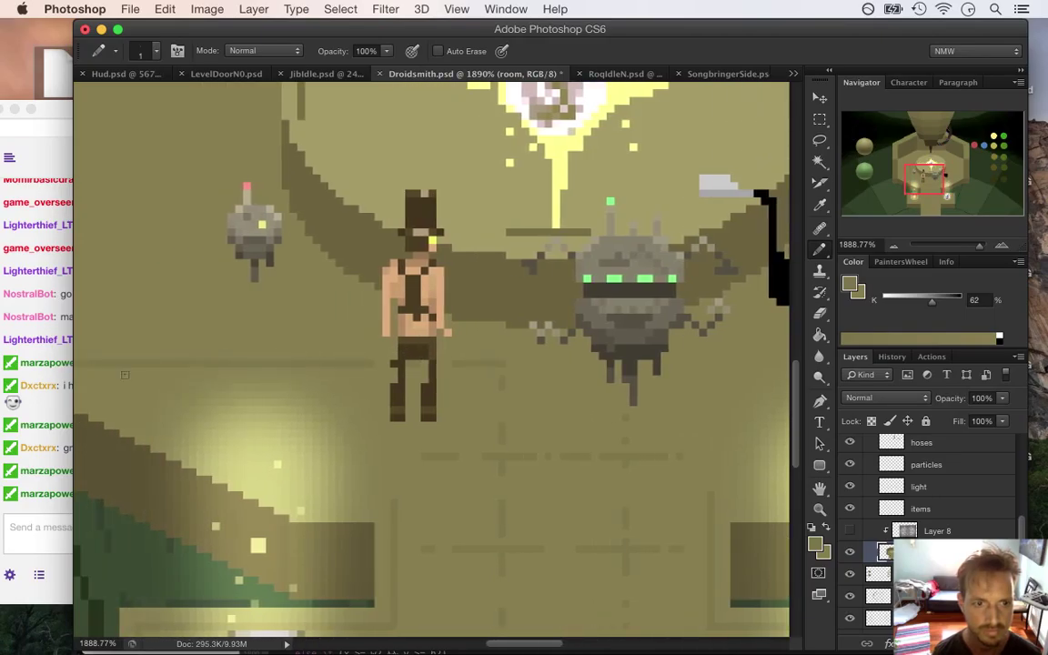
drag(514, 643, 493, 644)
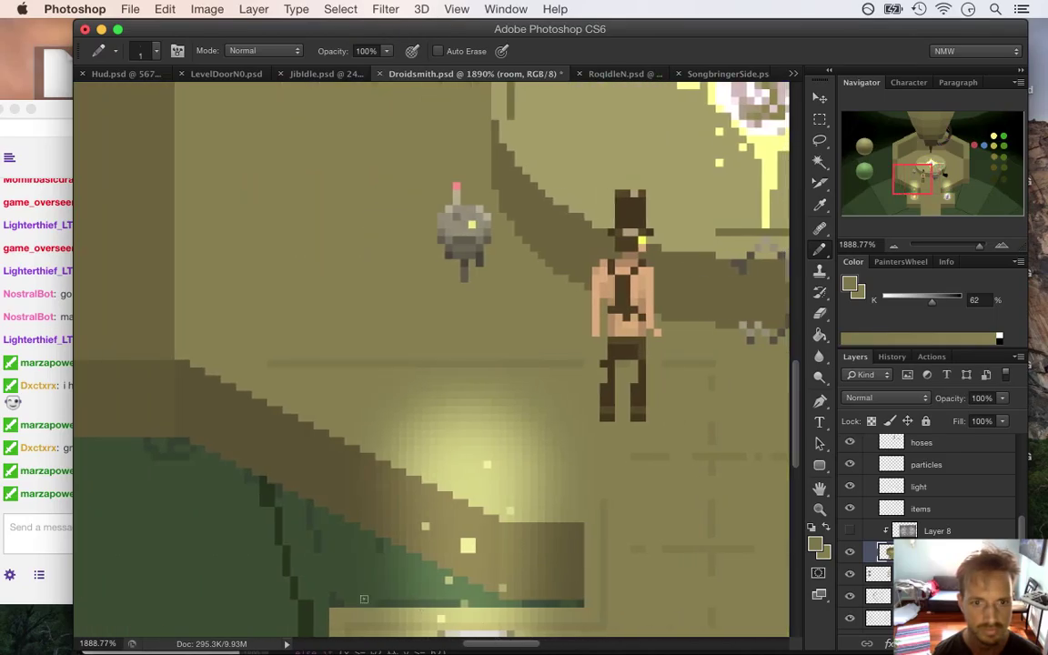
Step: Read the newest viewer messages in the Twitch chat and return to the Photoshop document
click(47, 514)
drag(164, 480, 260, 449)
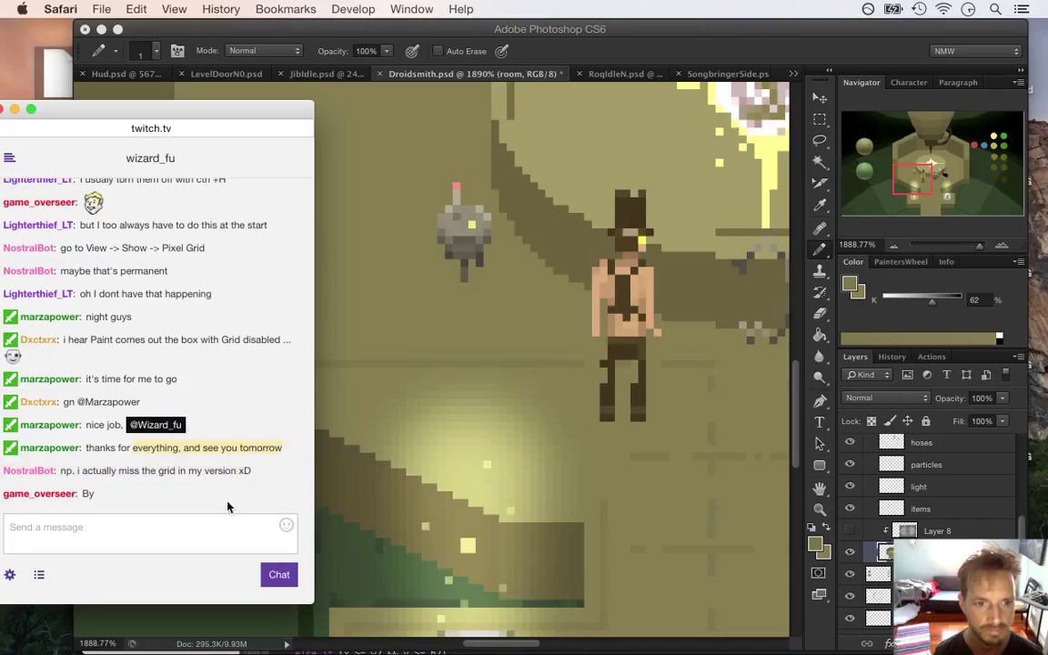
drag(137, 474, 206, 477)
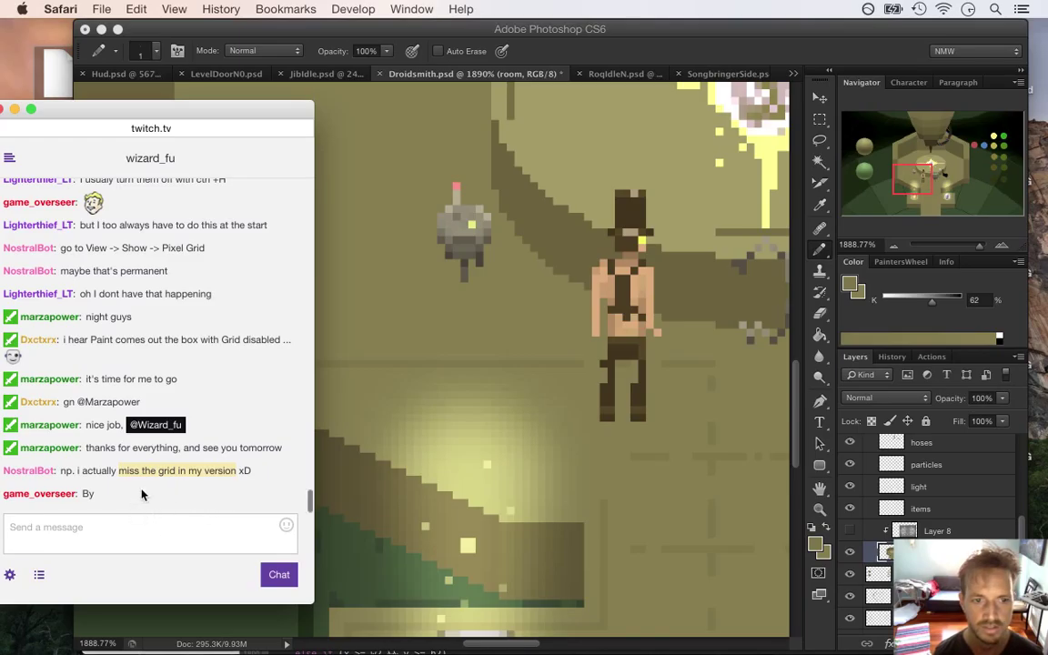
click(673, 28)
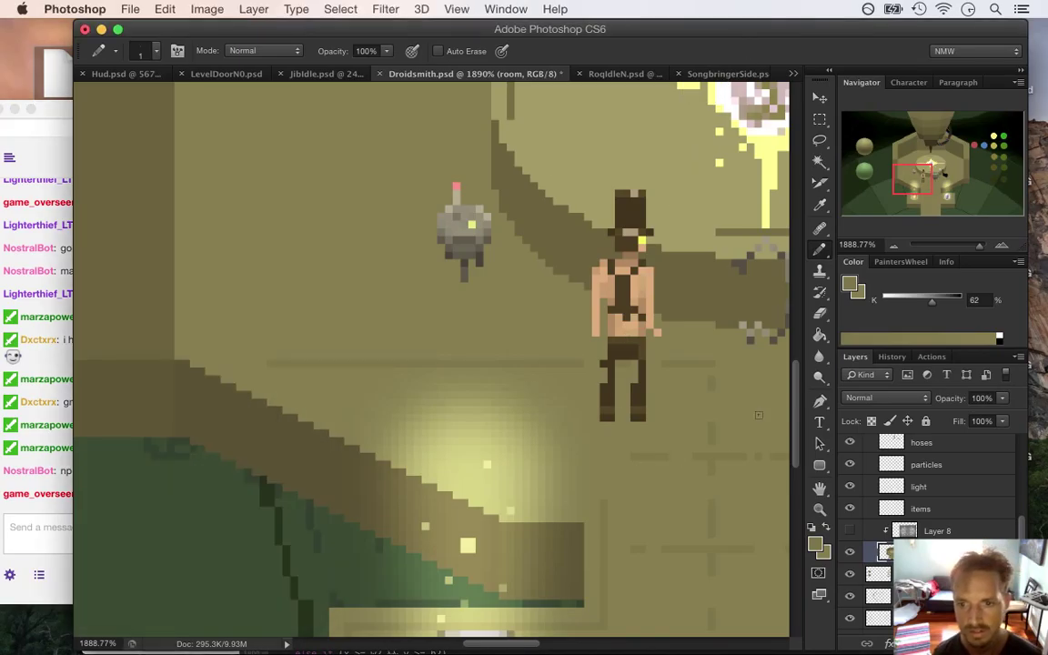
Step: Measure the spacing of the existing floor tiles on the central walkway with rectangular selections, clearing each one
scroll(536, 390, right, 5)
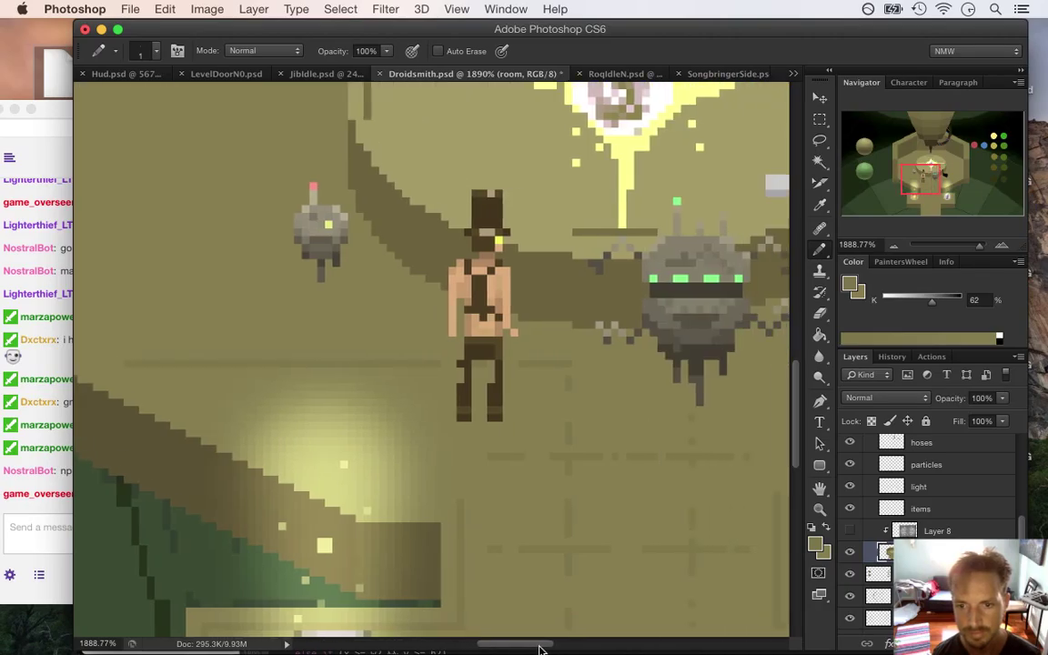
key(m)
mouse_move(493, 368)
mouse_down()
mouse_move(524, 447)
mouse_move(524, 546)
mouse_up()
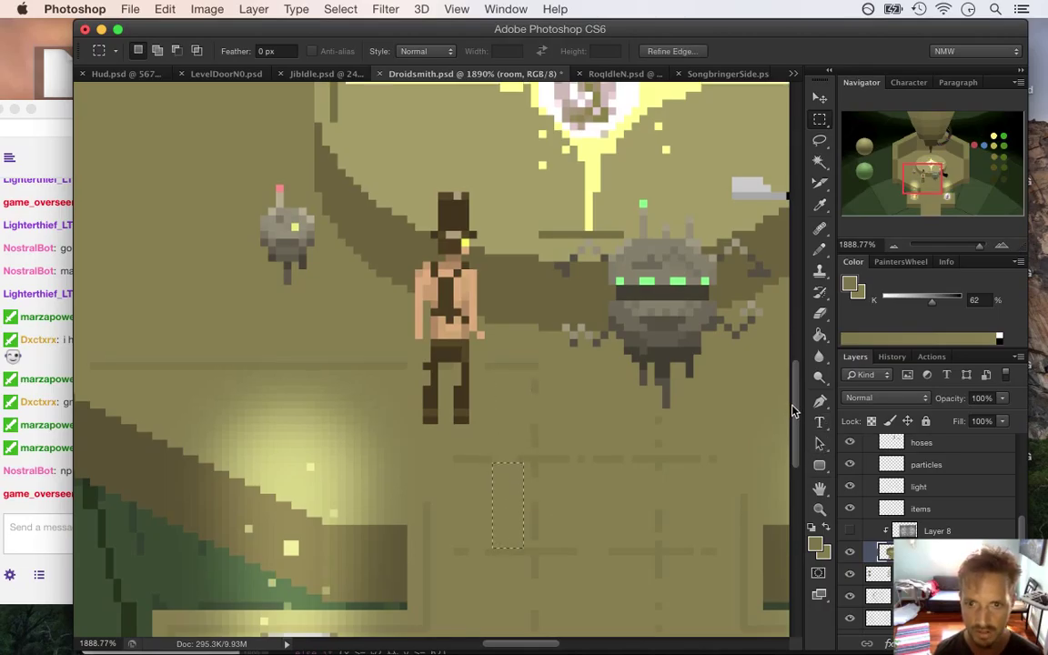
scroll(792, 407, down, 5)
drag(492, 321, 465, 362)
click(464, 362)
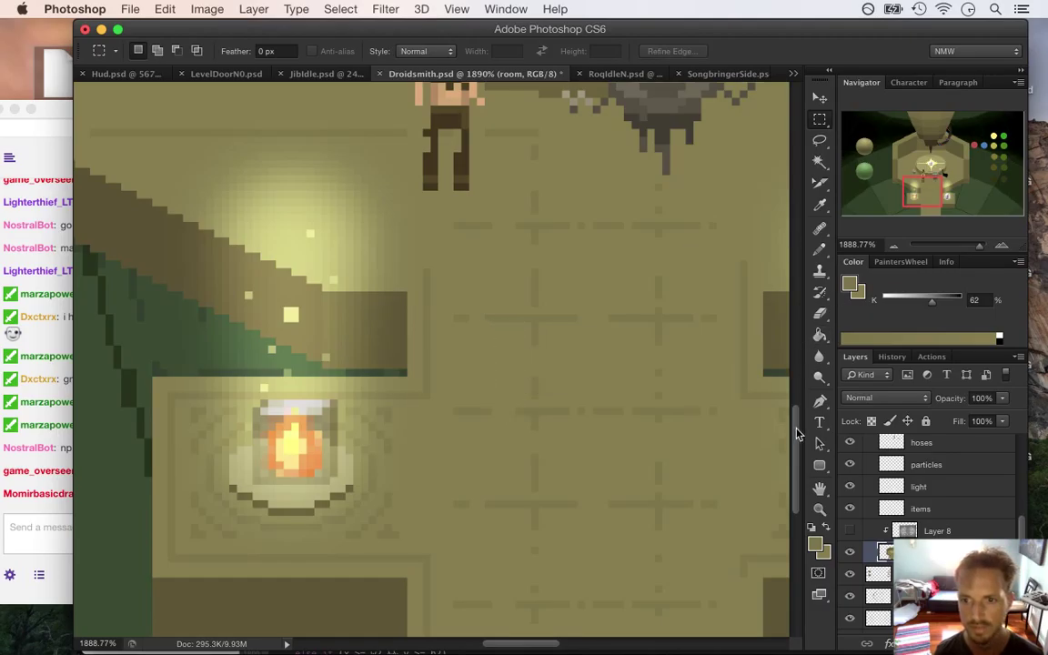
scroll(794, 435, up, 4)
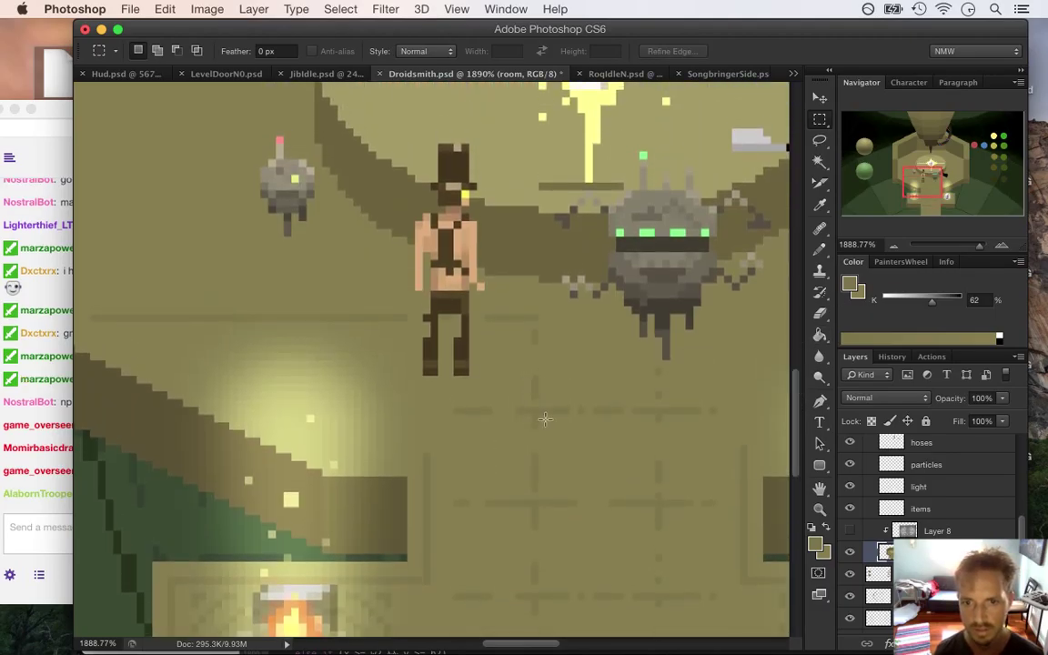
drag(541, 416, 655, 487)
click(527, 332)
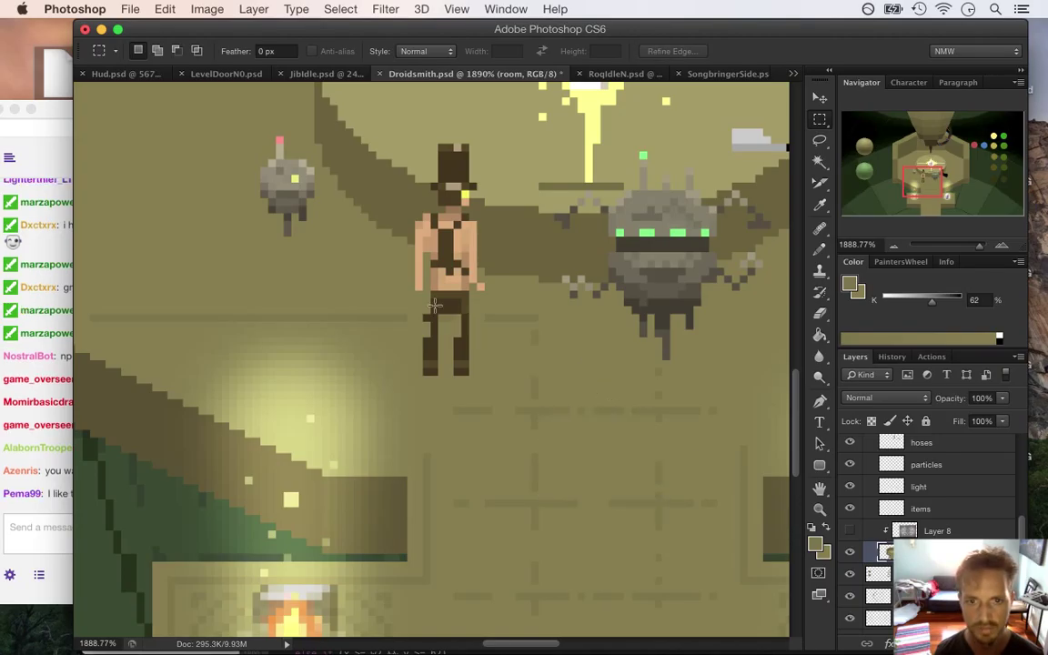
Step: Mark out one tile below the new horizontal seam and pencil its vertical seam just left of the man's legs
drag(530, 323, 413, 402)
key(super+d)
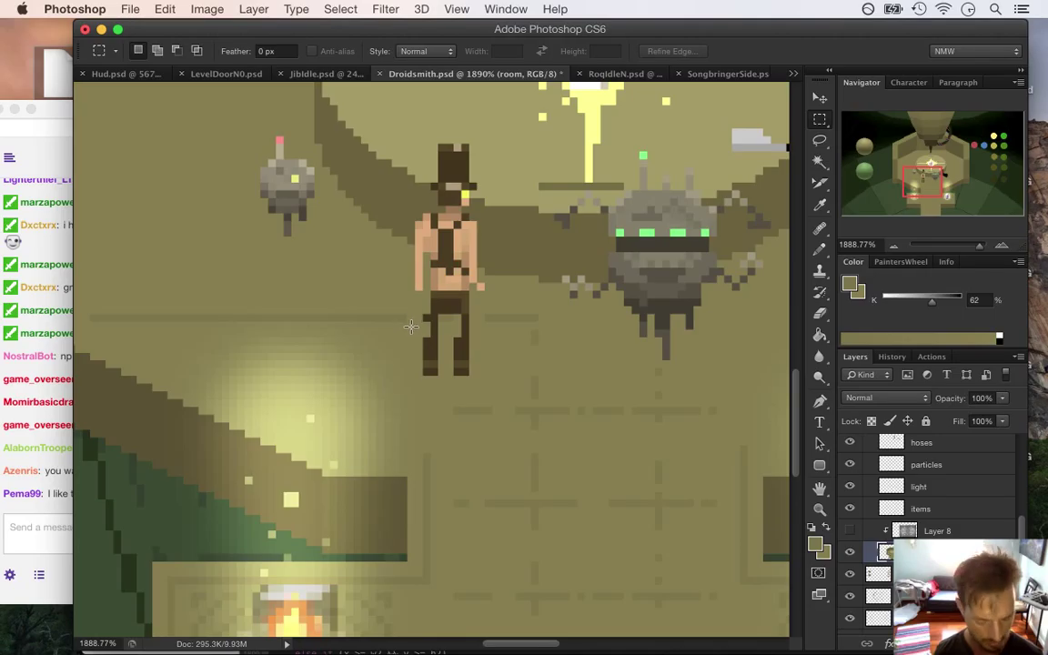
key(b)
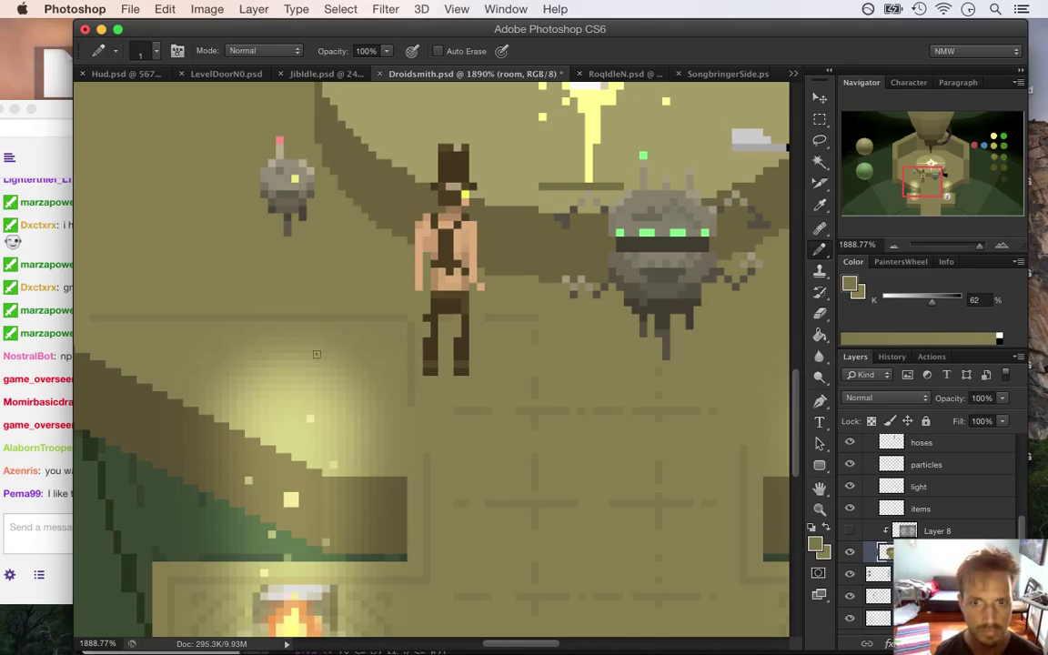
Step: Catch up on the viewers' comments about the grid in the Twitch chat and return to Photoshop, leaving the layer blend mode at Normal
click(55, 487)
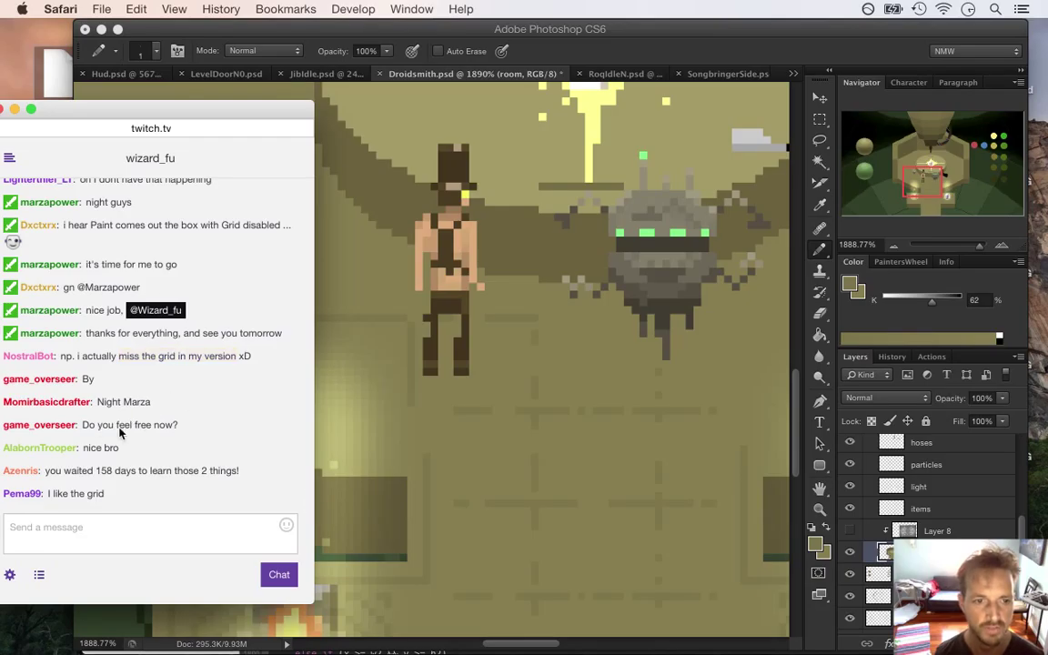
drag(151, 425, 98, 425)
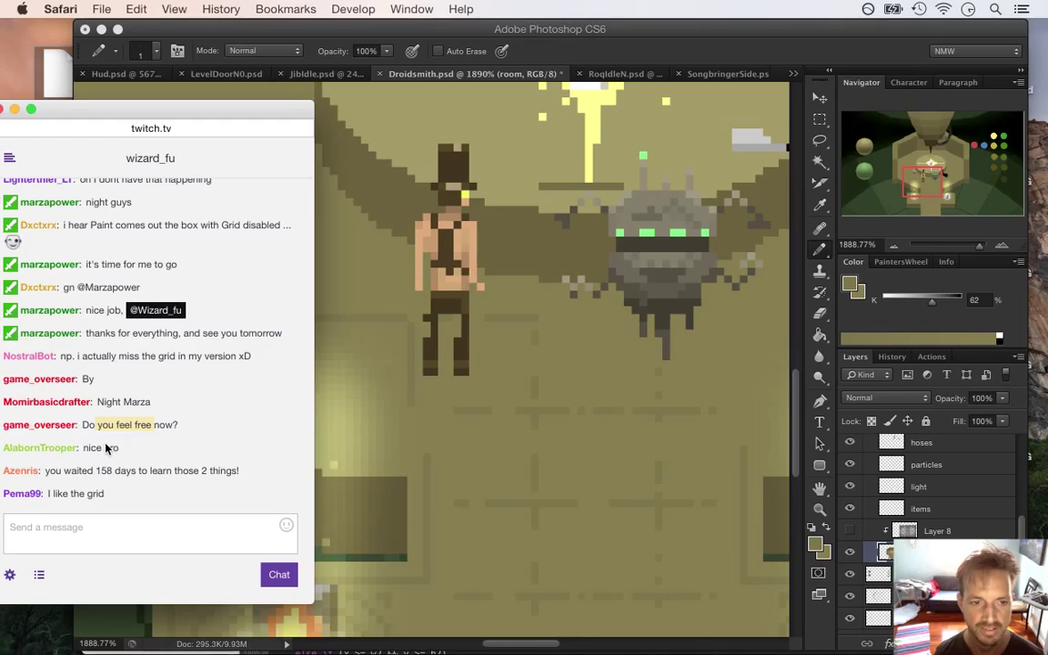
drag(100, 473, 232, 474)
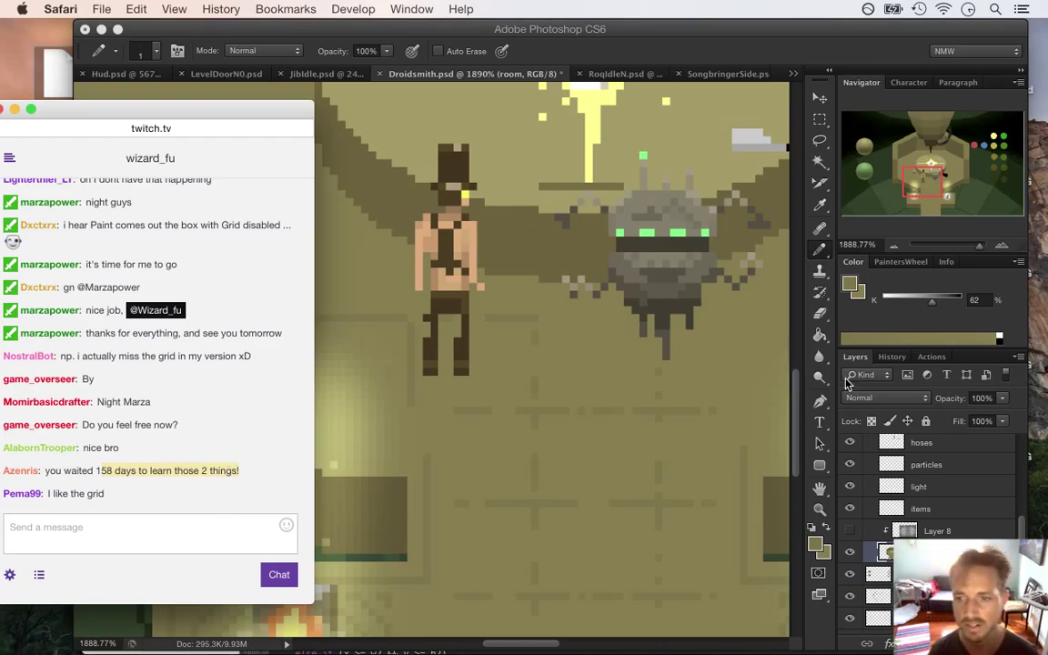
click(903, 403)
click(906, 398)
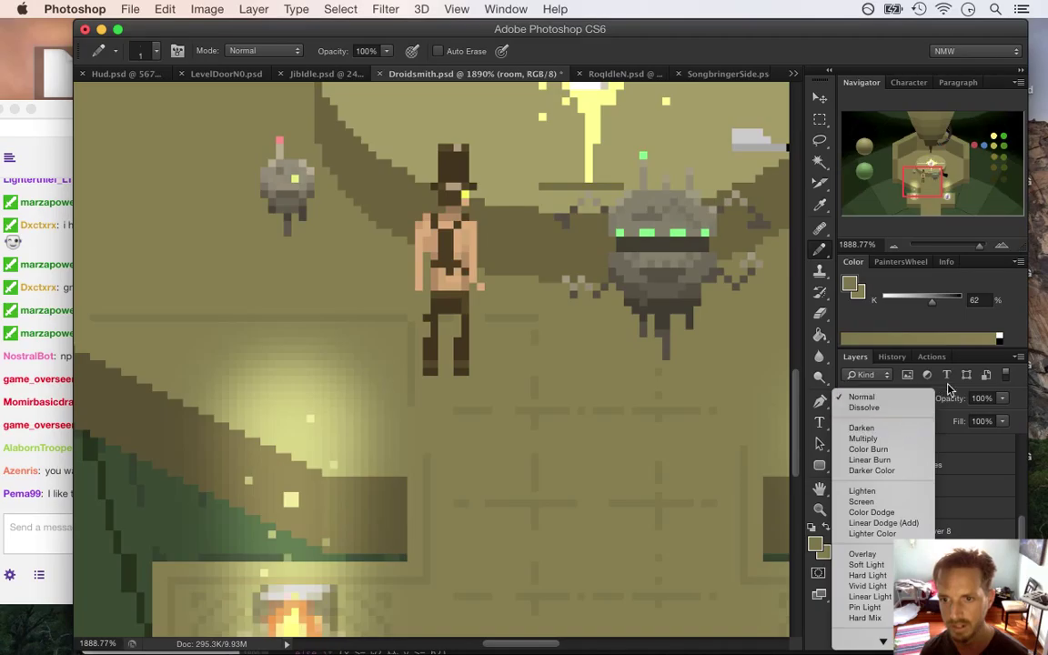
click(850, 327)
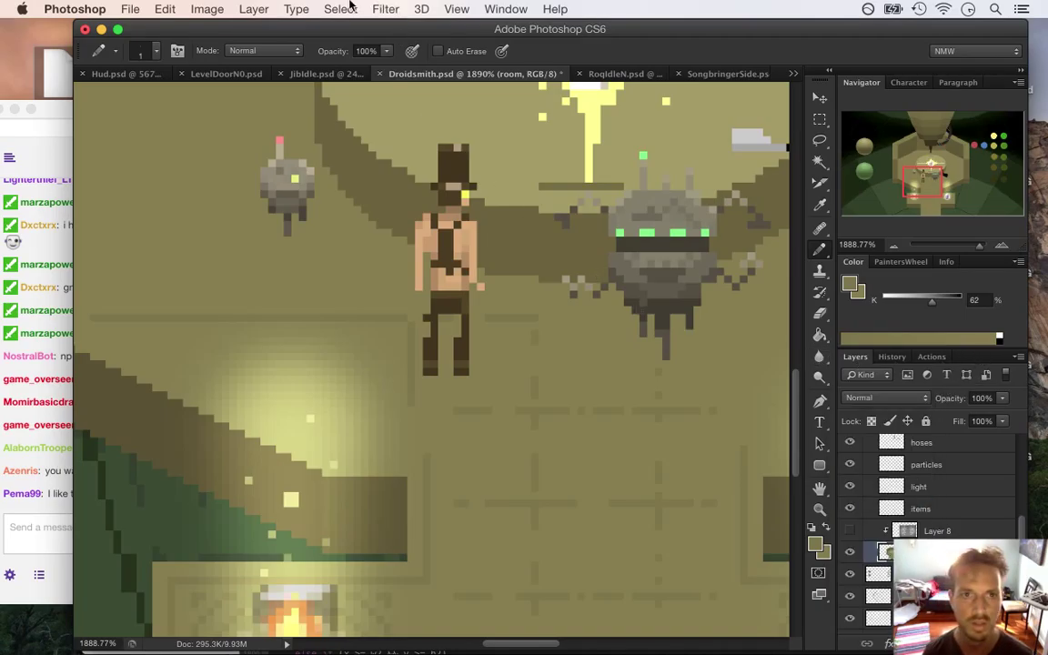
Step: Look up the Pixel Grid option among the extras that can be shown over the document
click(452, 9)
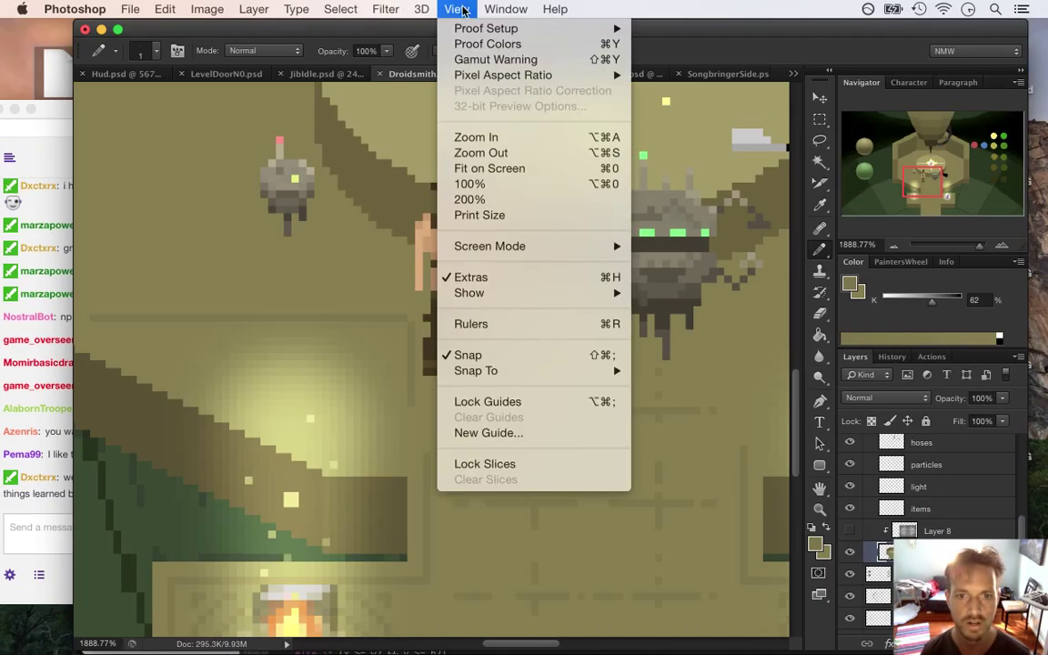
mouse_move(532, 293)
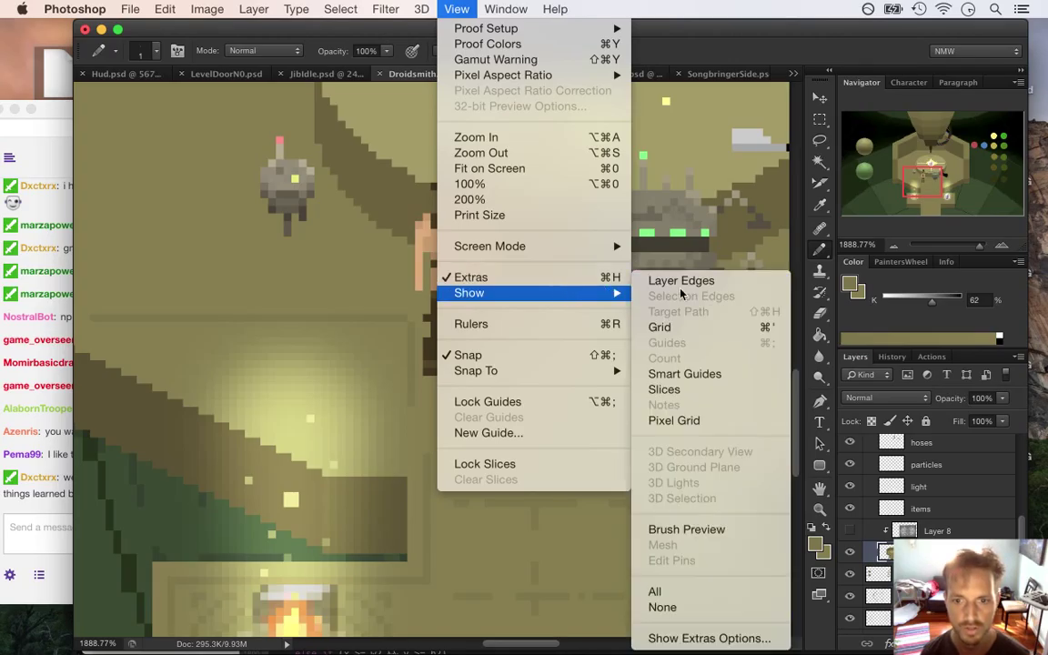
click(716, 424)
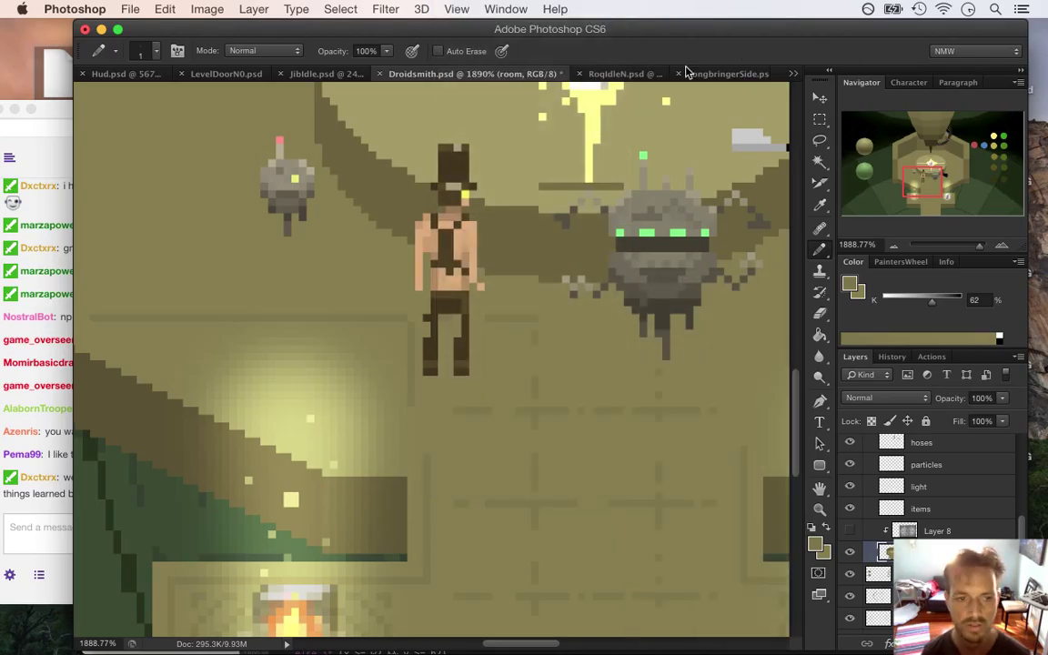
Step: Read the latest replies about the grid and things learned in the Twitch chat, switching back to the Photoshop document
click(46, 432)
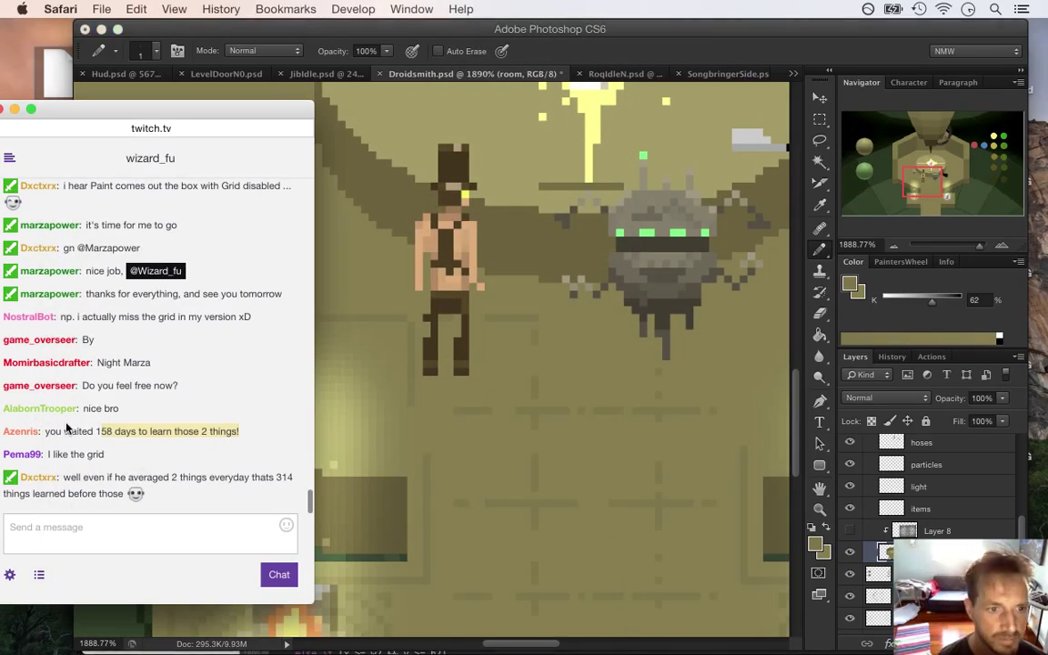
click(69, 455)
drag(69, 458, 105, 460)
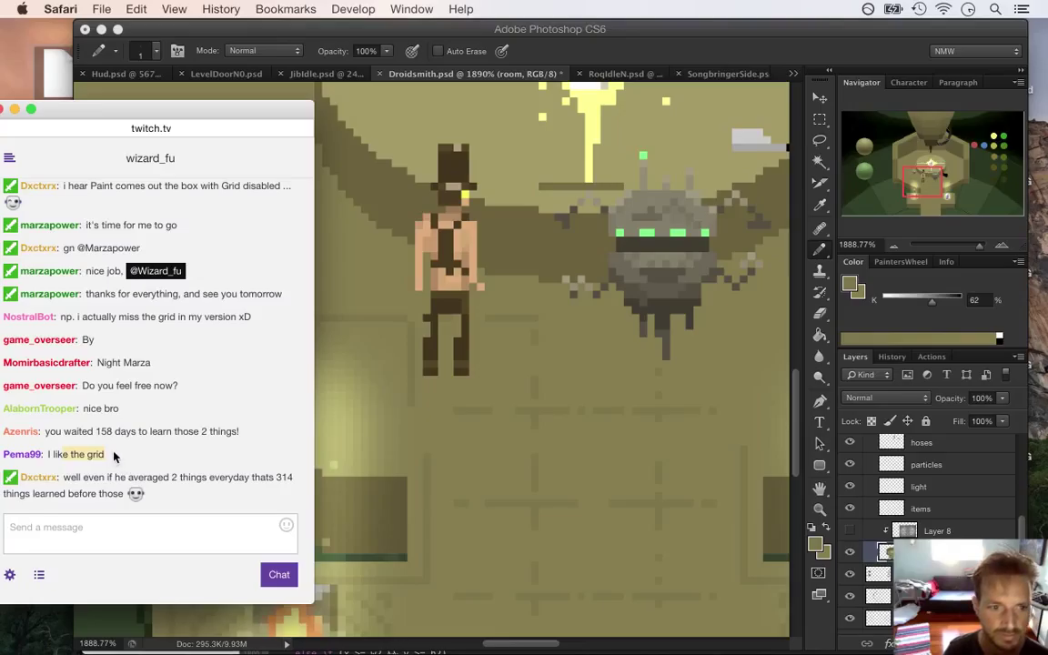
drag(64, 478, 121, 498)
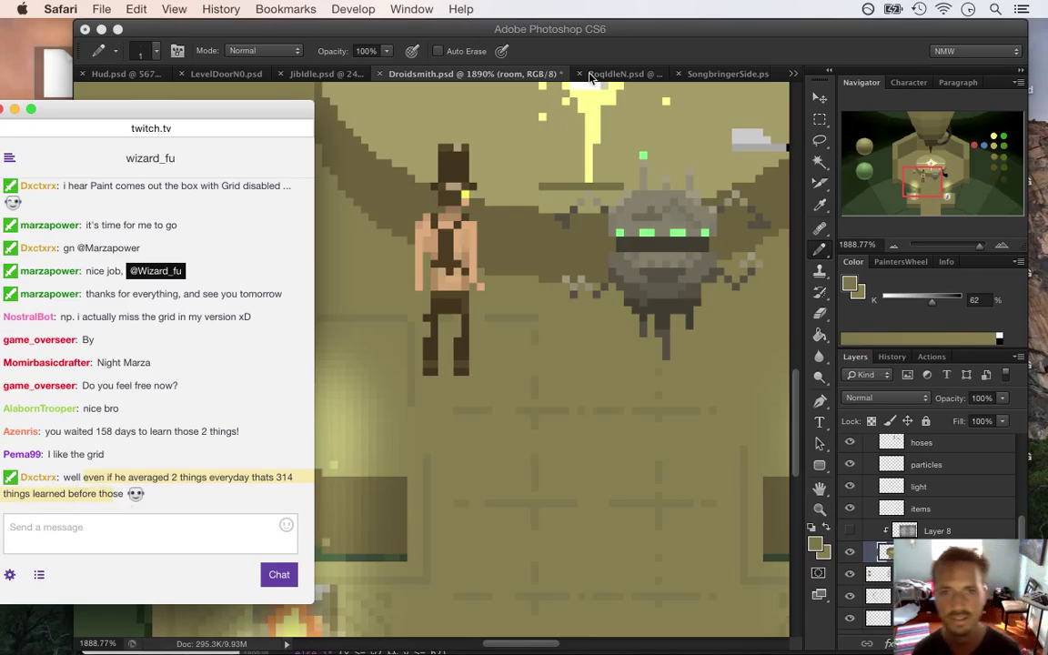
click(598, 33)
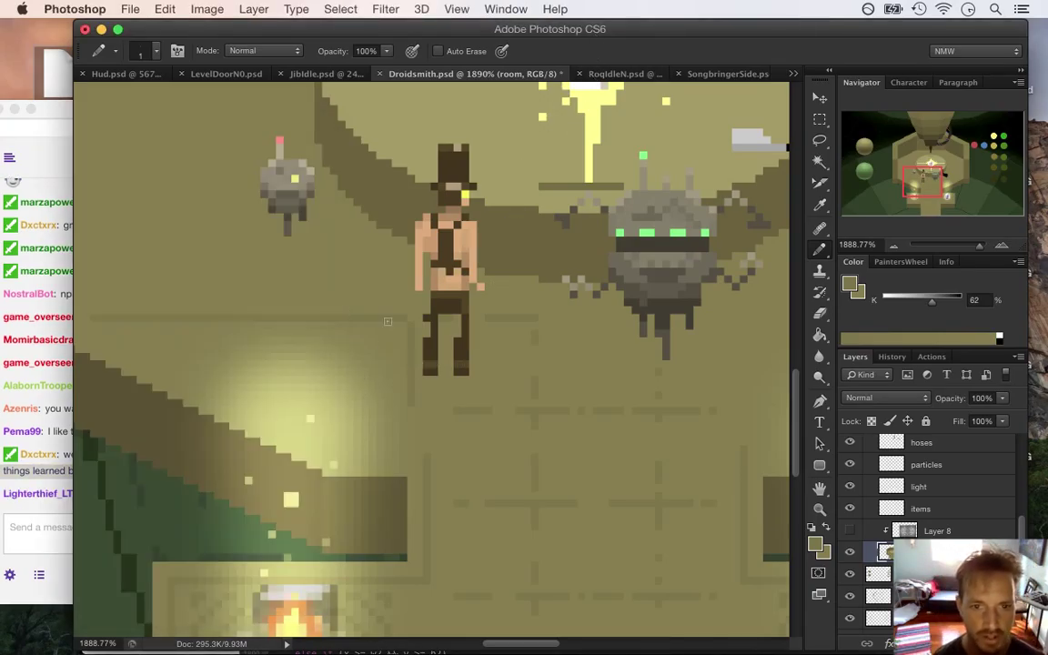
Step: Mark out a tile left of the man's legs with a rectangular selection and pencil the horizontal seam along its lower edge
key(e)
key(m)
mouse_move(406, 321)
mouse_down()
mouse_move(314, 372)
mouse_move(292, 399)
mouse_up()
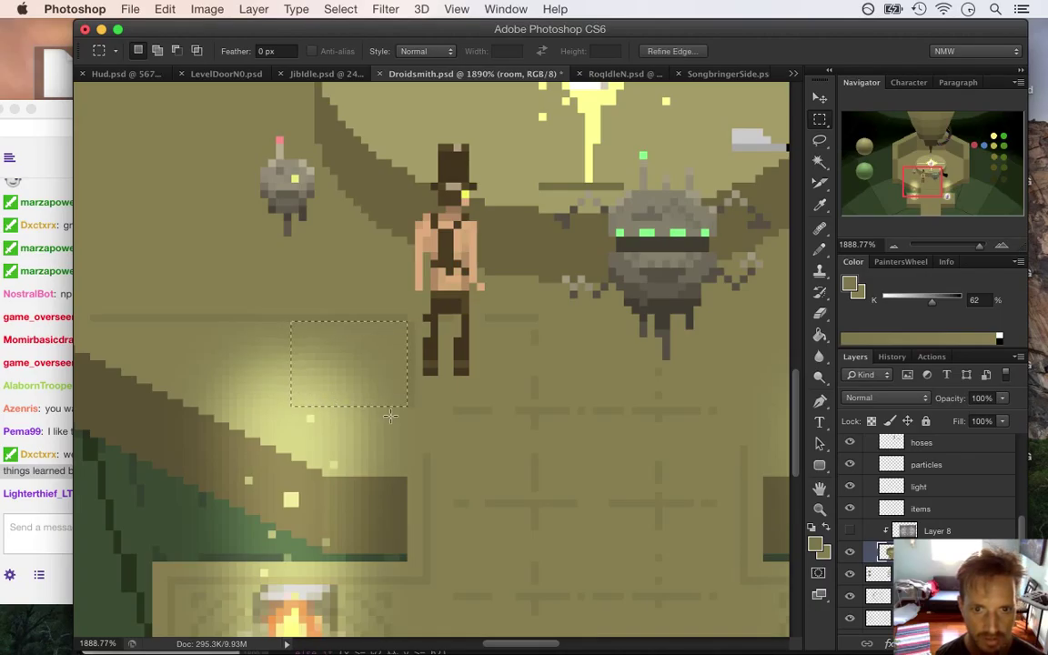
click(404, 412)
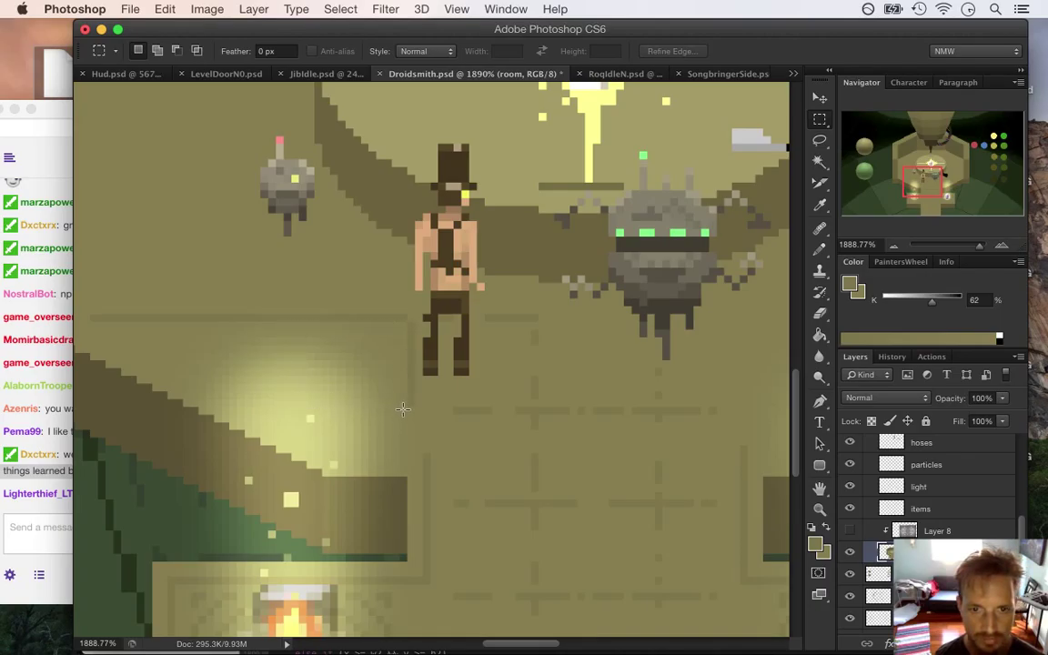
key(b)
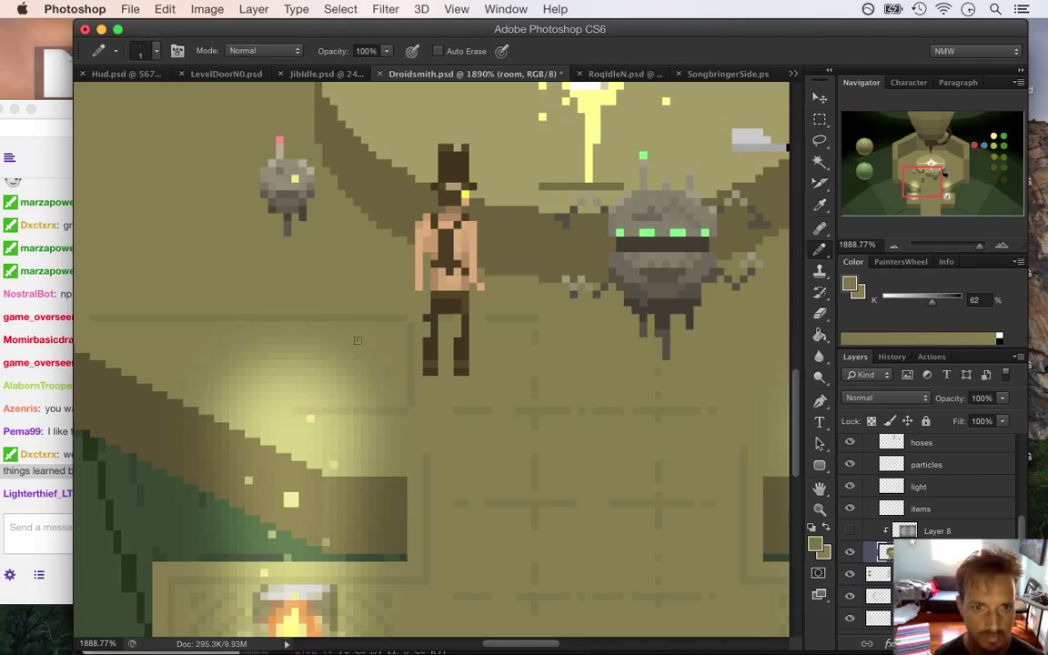
Step: Select the same tile's area as a width guide, pencil the vertical seam on its left side, and clear the selection
key(m)
drag(407, 322, 284, 406)
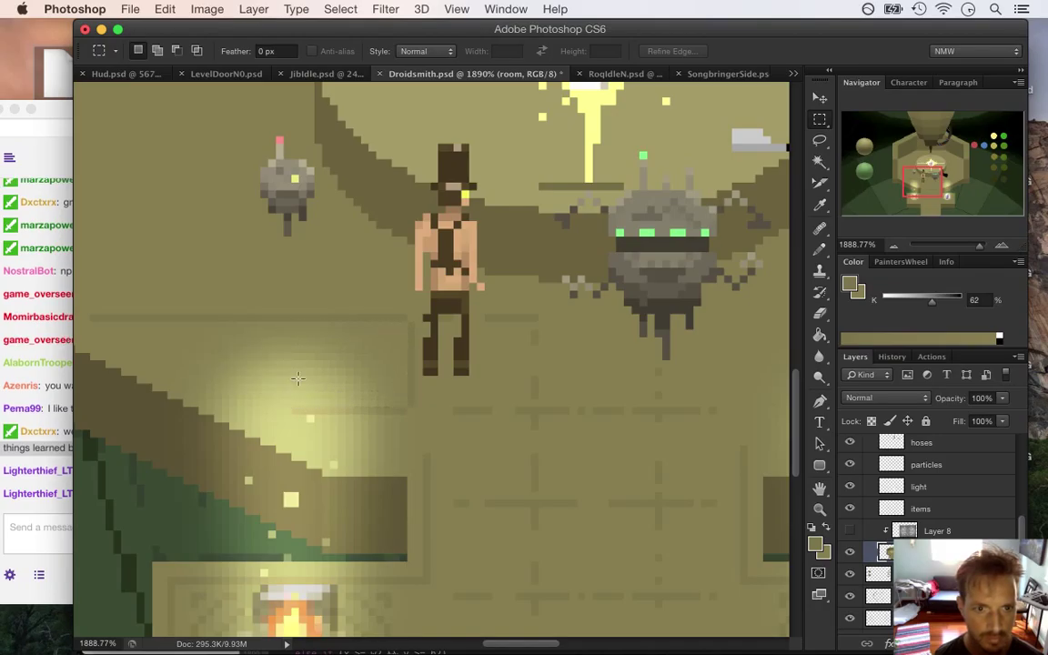
key(b)
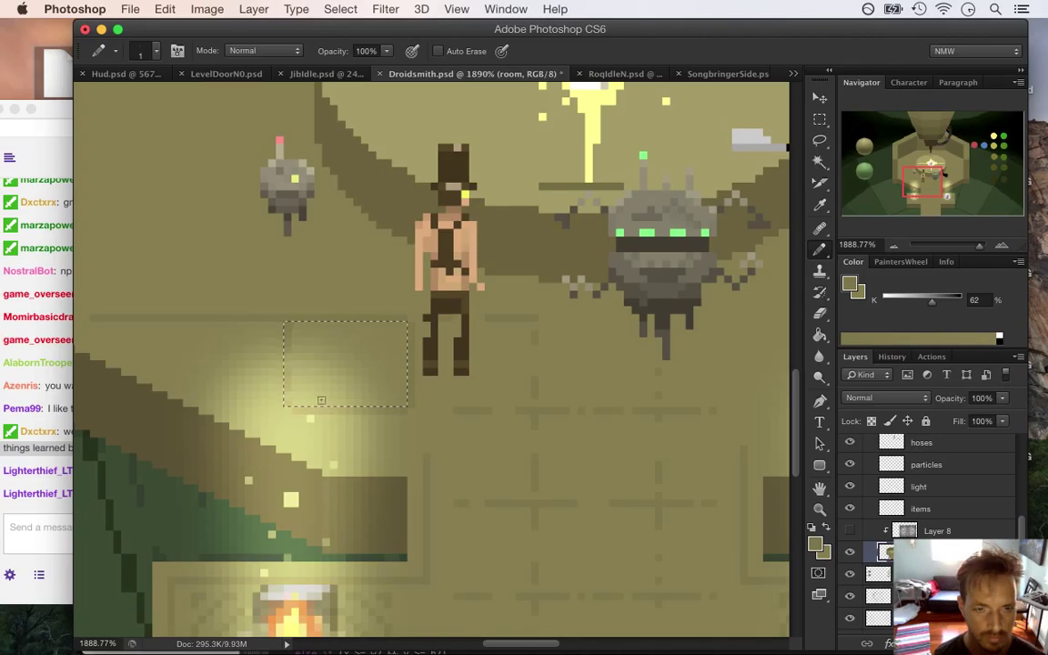
key(m)
click(269, 353)
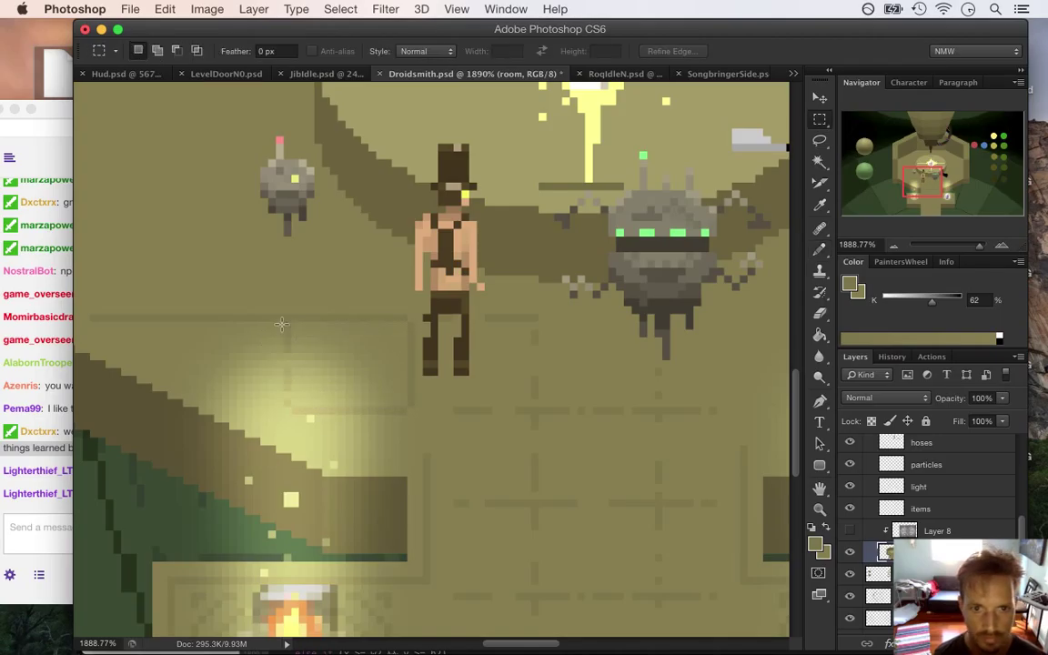
Step: Mark out the adjoining tile toward the stair wall, pencil its left vertical seam down to the wall, and deselect
drag(278, 323, 160, 392)
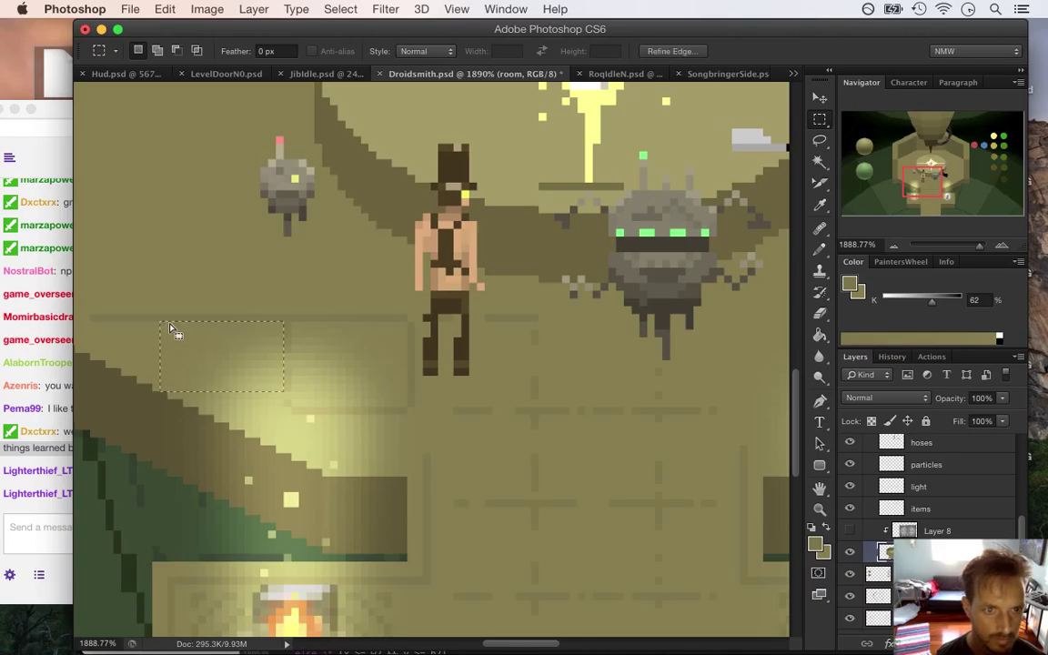
key(b)
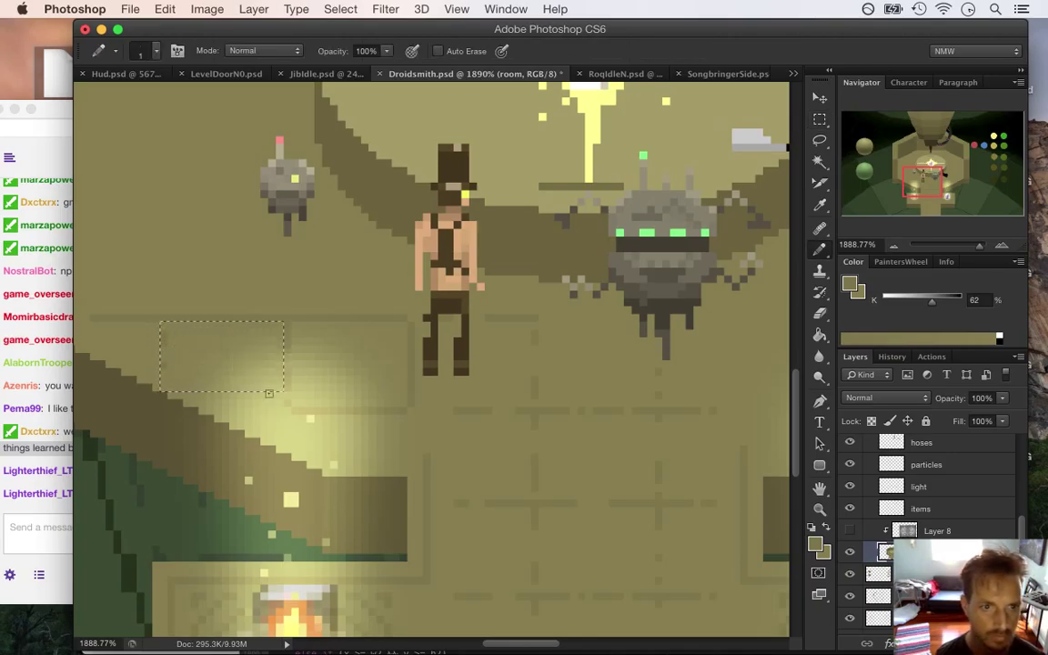
key(ctrl+d)
key(e)
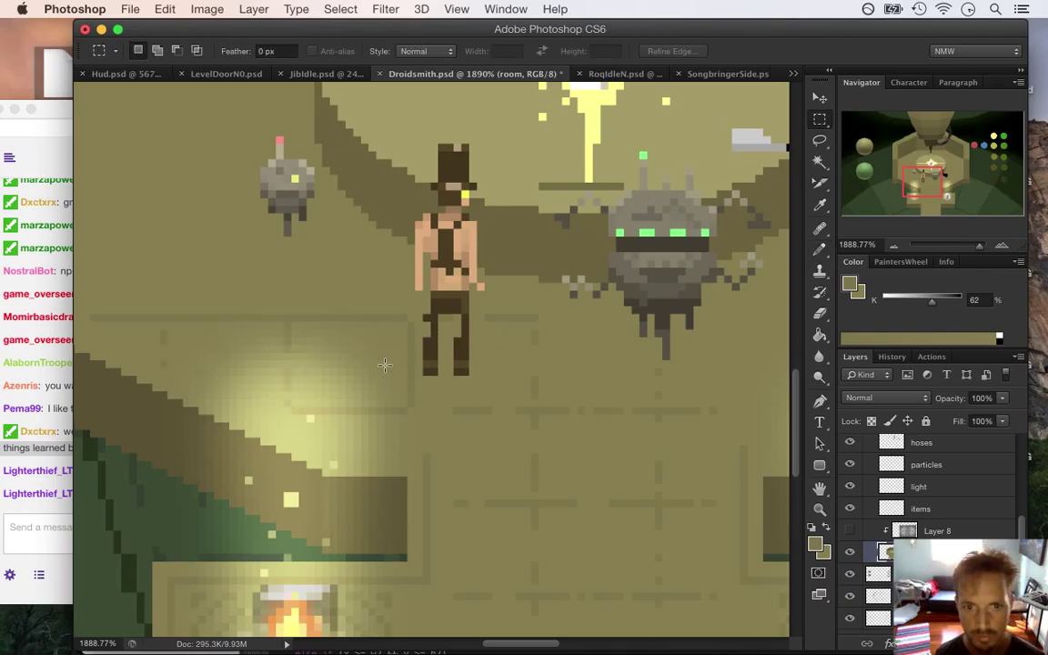
Step: Sample the lighter floor colour and pencil gaps into the solid tile seams left of the man so they read as dashes
key(i)
click(578, 362)
key(b)
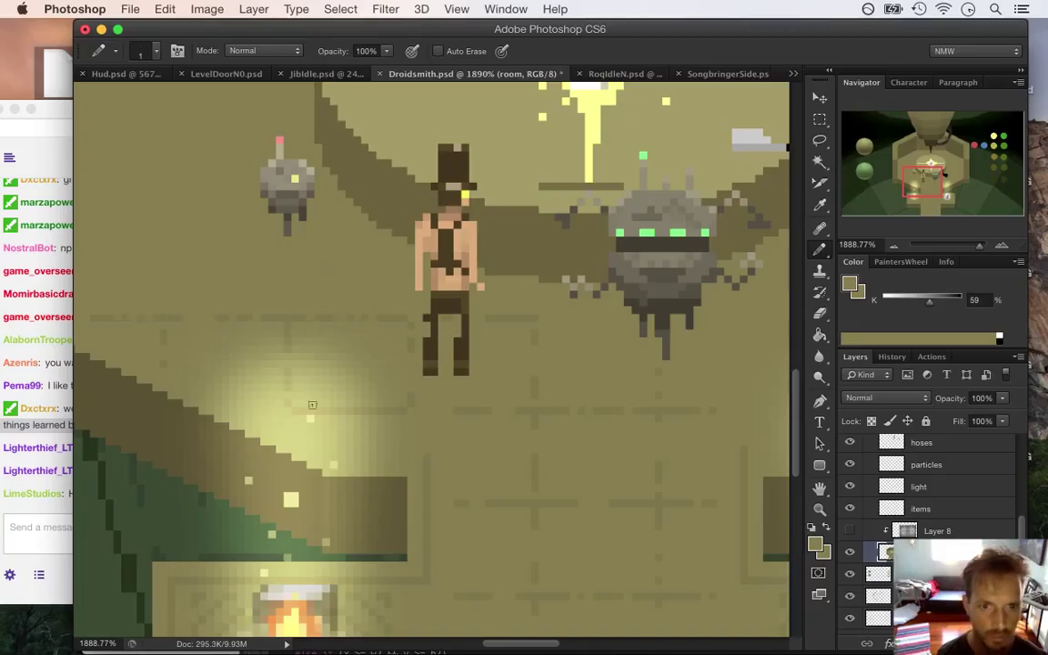
Step: Pencil the inset border line above the lower wall block and start it up the diagonal wall edge, using the sampled floor and seam colours
alt+click(424, 439)
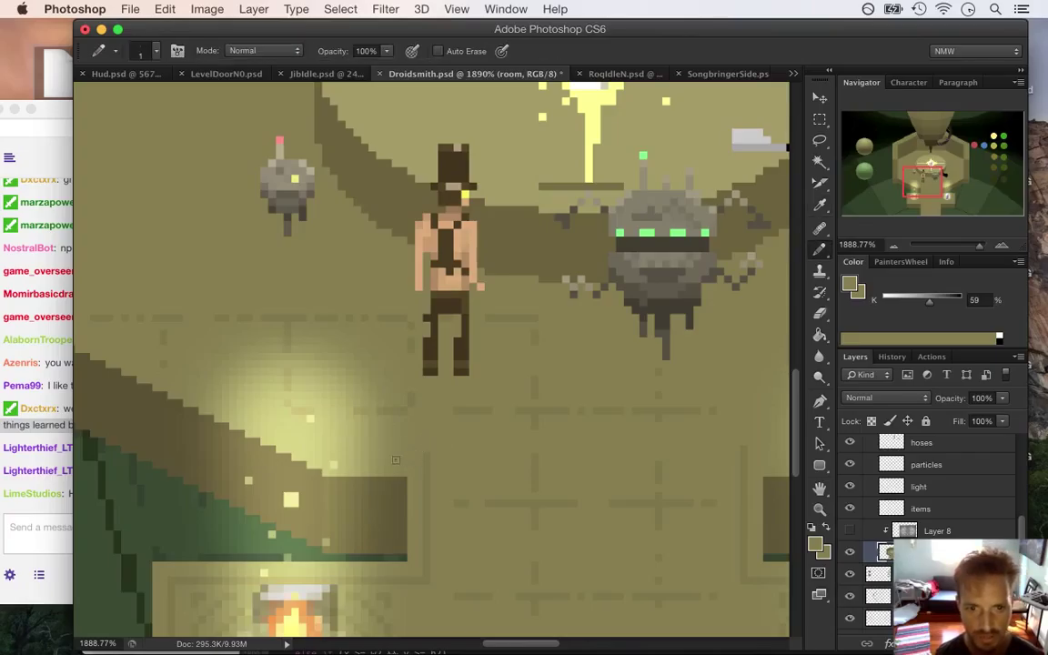
alt+click(438, 427)
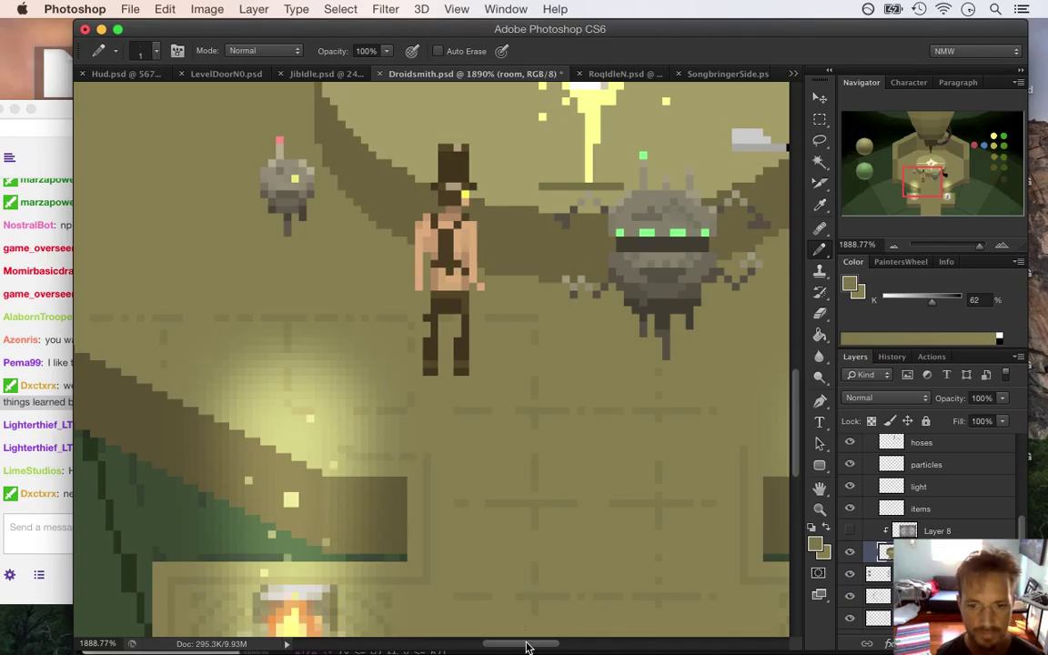
scroll(509, 510, left, 5)
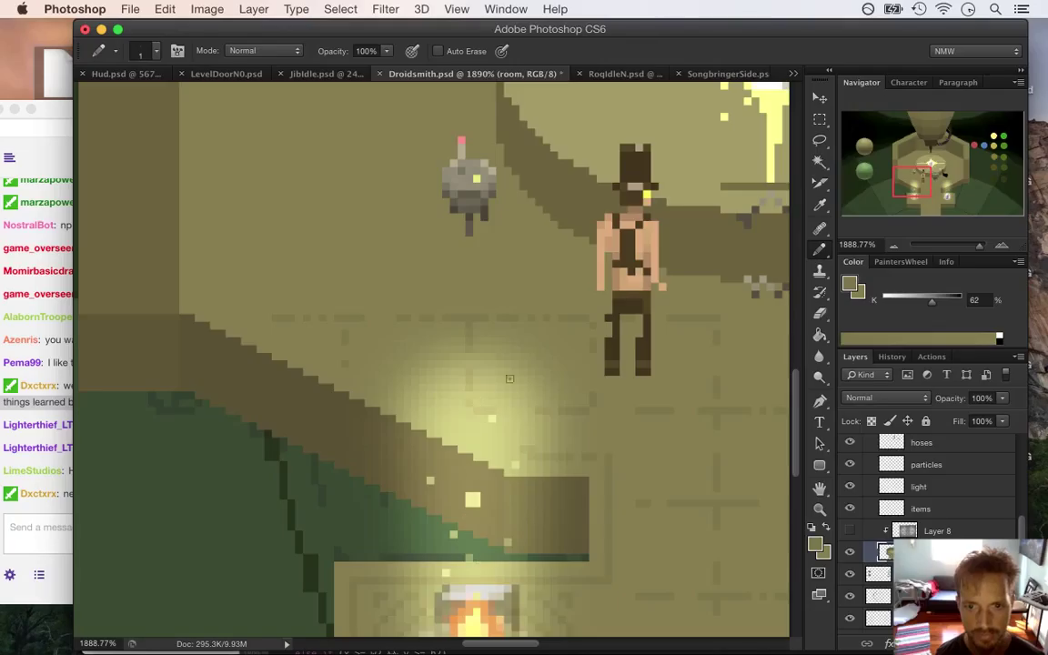
alt+click(632, 428)
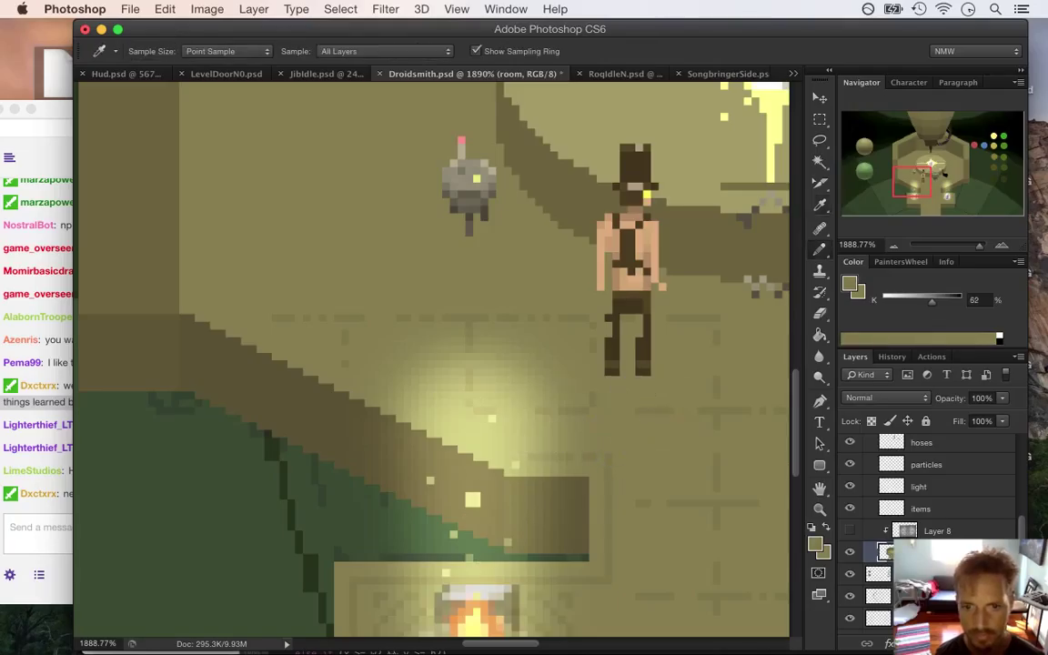
alt+click(566, 380)
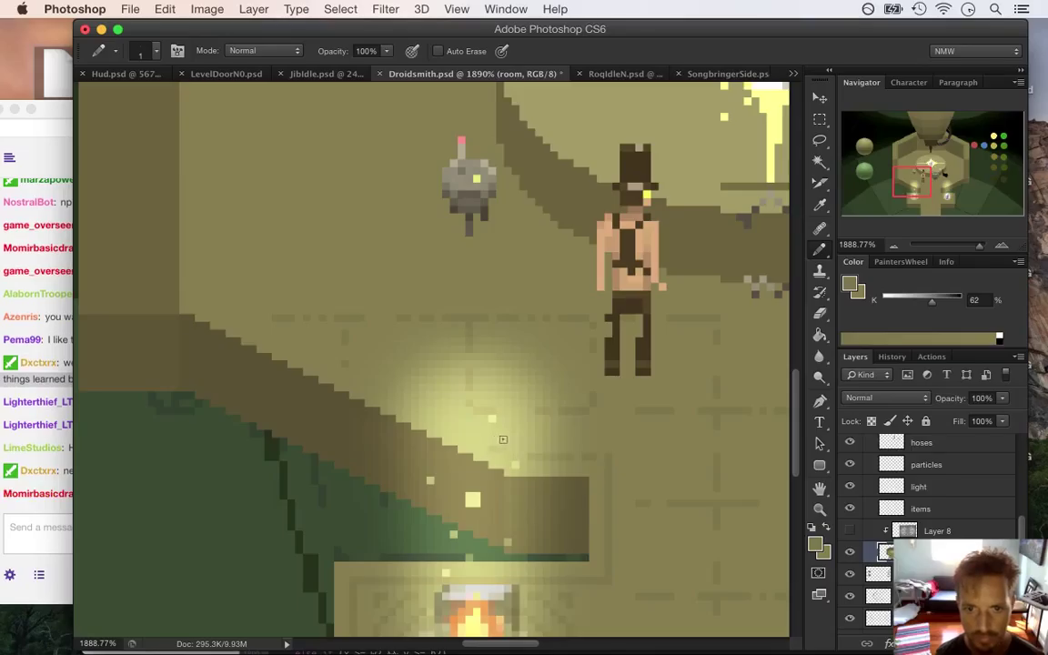
key(super+z)
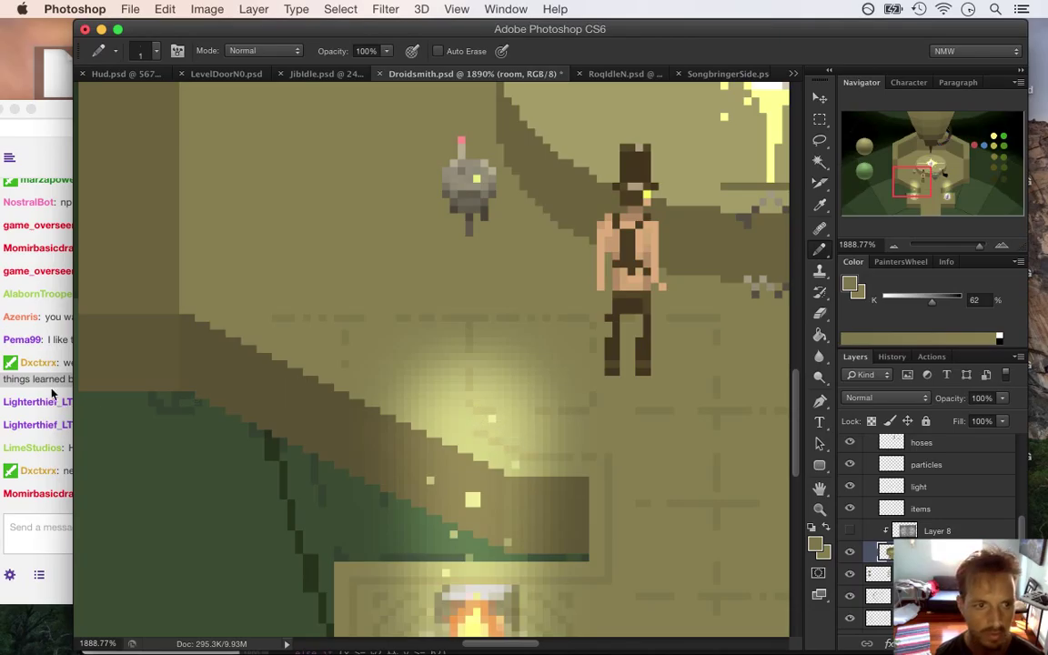
Step: Read the latest Twitch chat messages about the grid, dialogues in the game and the drawing device
click(49, 351)
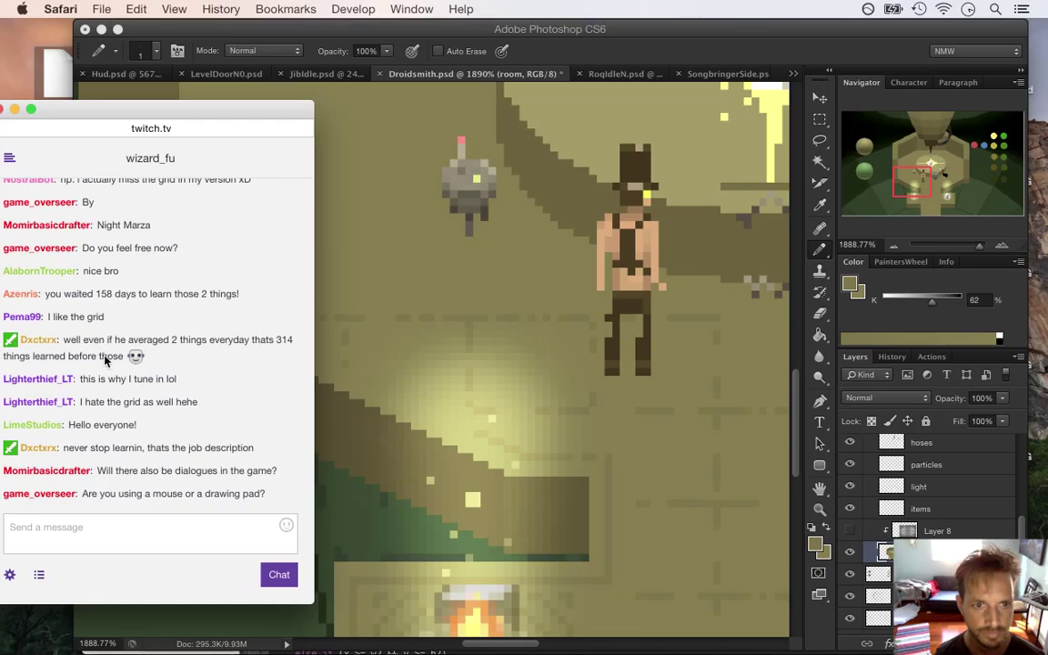
drag(106, 387, 152, 409)
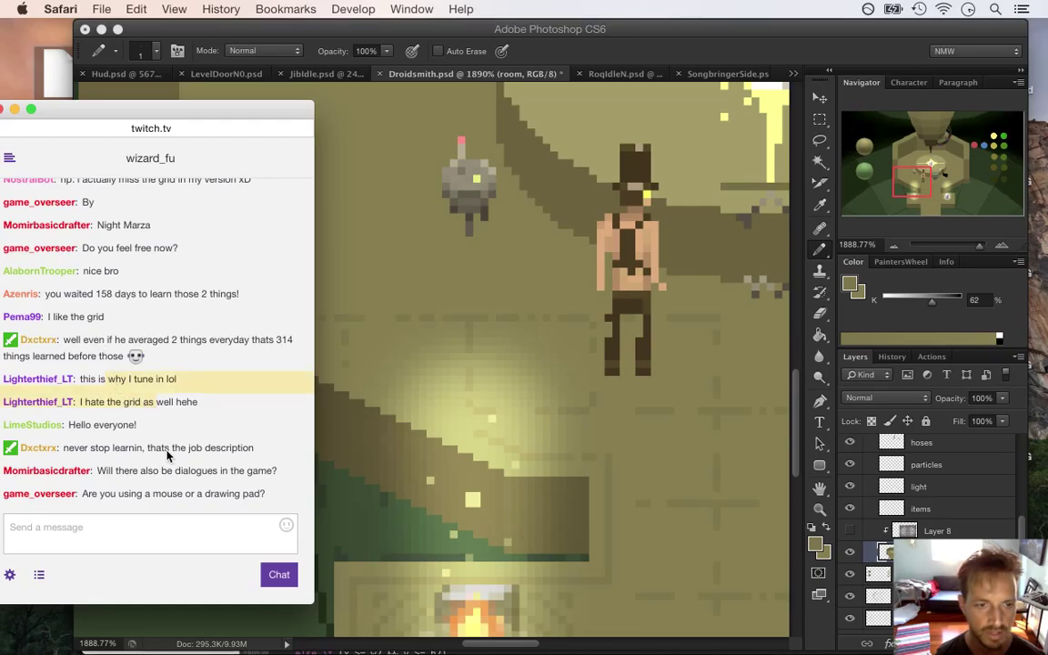
drag(69, 426, 157, 433)
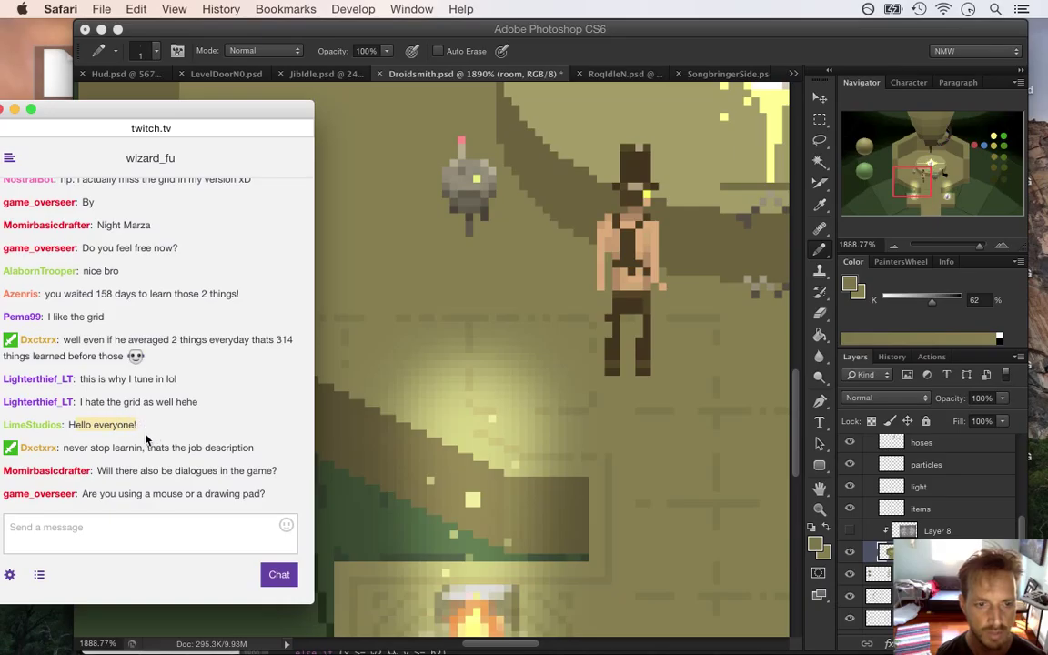
click(93, 435)
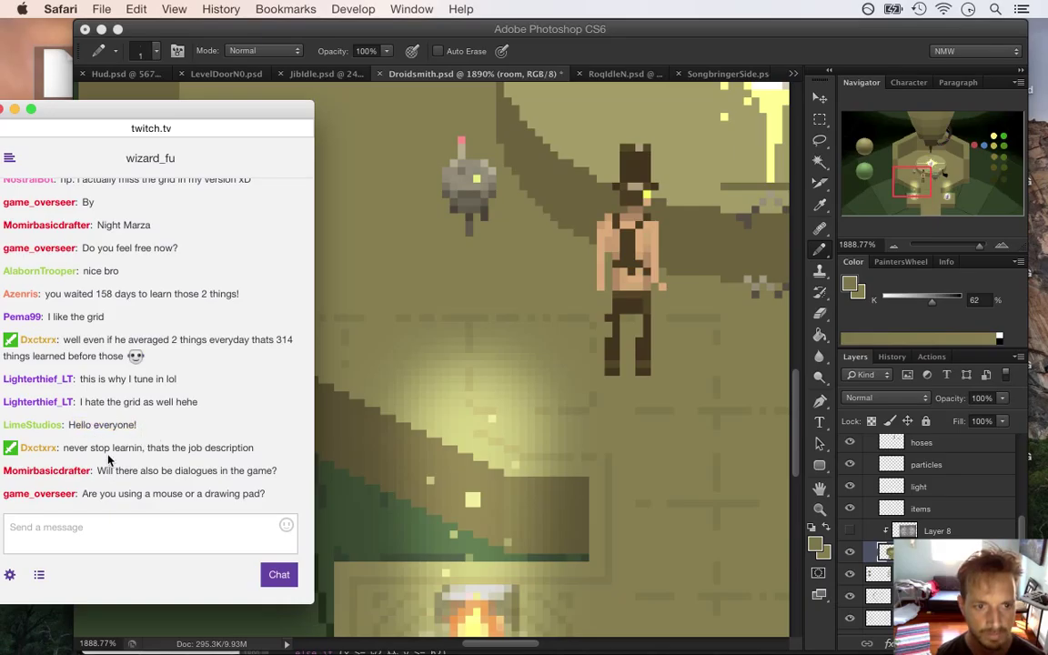
drag(130, 448, 259, 452)
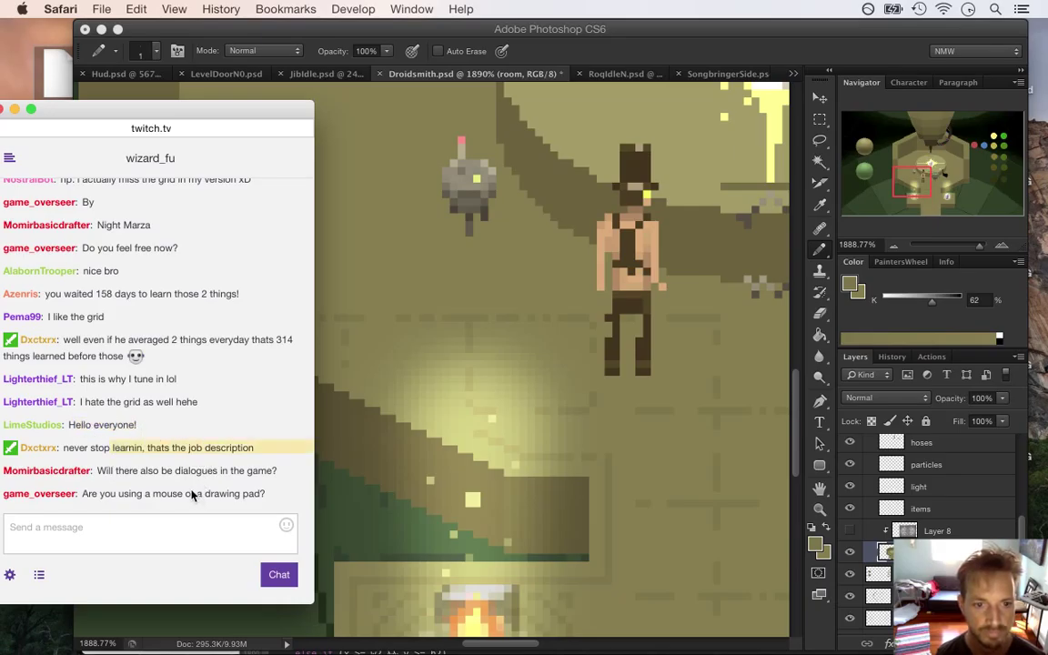
click(135, 472)
drag(115, 471, 244, 472)
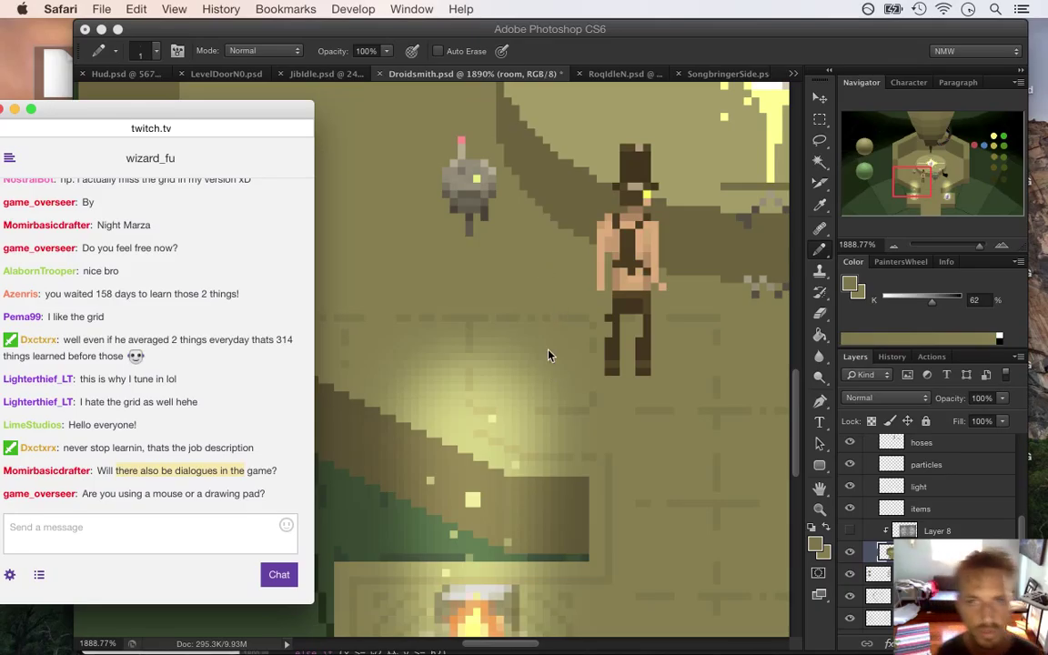
Step: Switch back to Photoshop and pencil the inset border line up along the diagonal wall edge and the vertical left wall
click(693, 53)
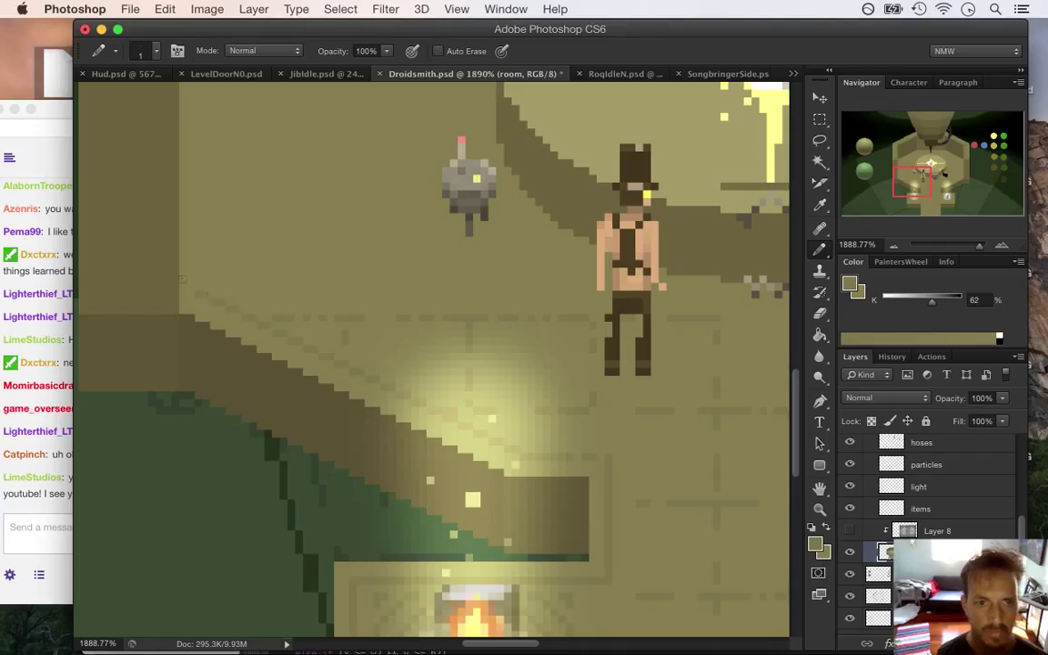
scroll(717, 353, up, 5)
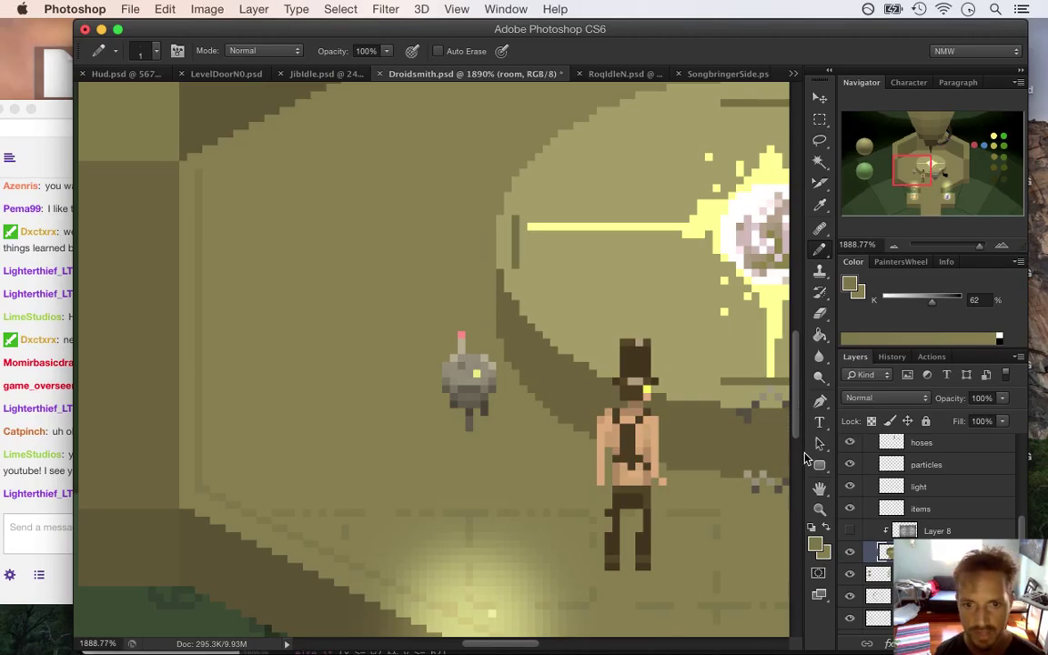
scroll(799, 407, down, 6)
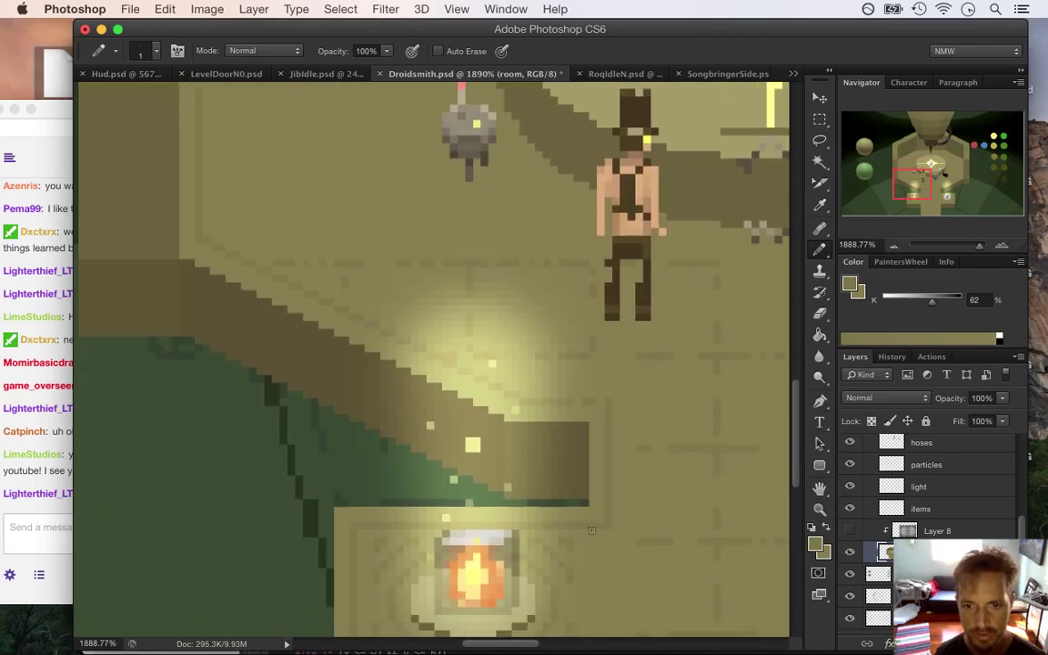
Step: Sample the floor and seam colours and touch up the floor pixels around the man and the large robot
scroll(516, 649, right, 6)
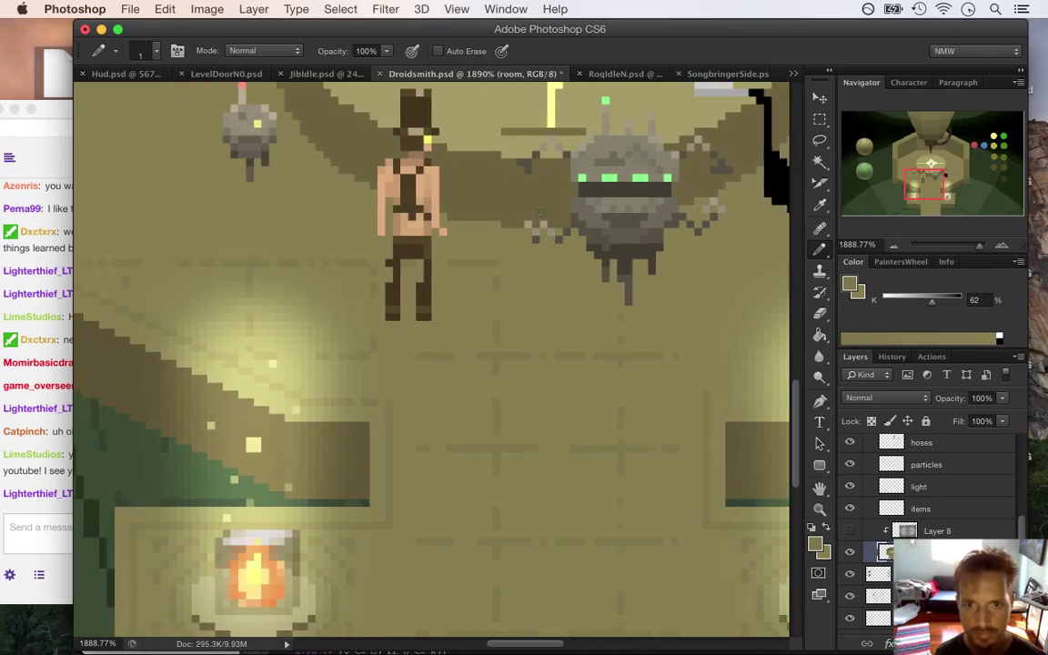
alt+click(573, 271)
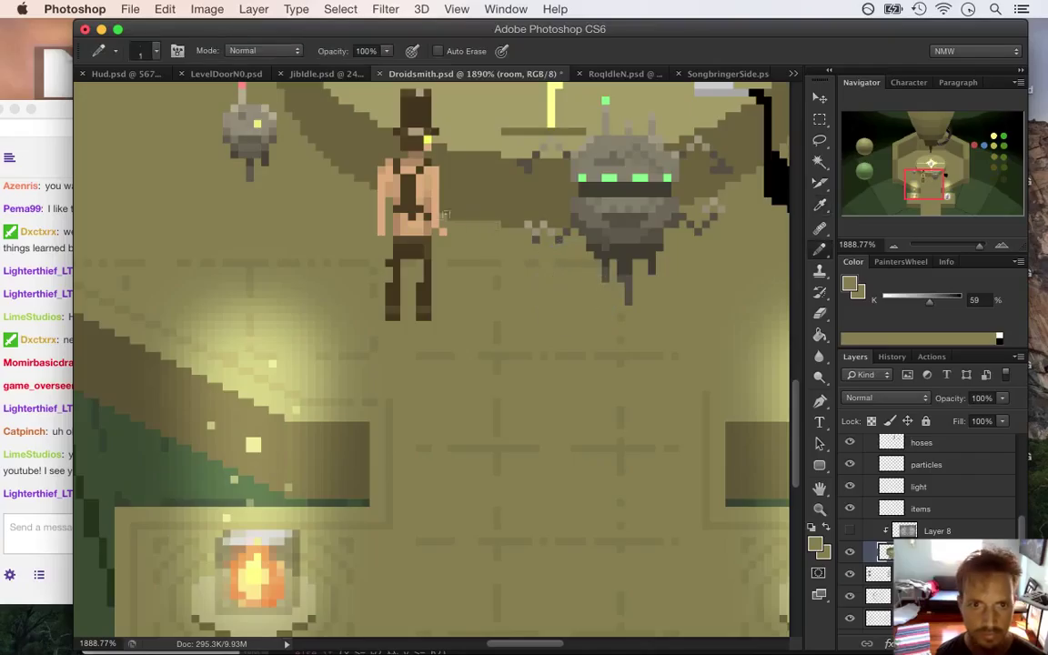
alt+click(453, 231)
click(414, 219)
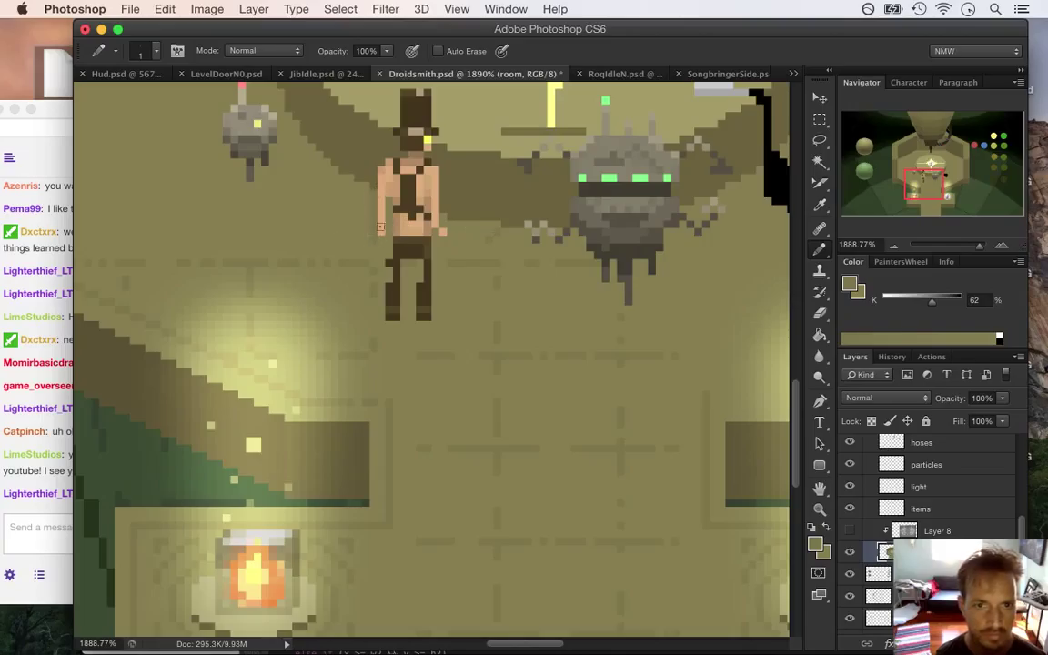
alt+click(374, 204)
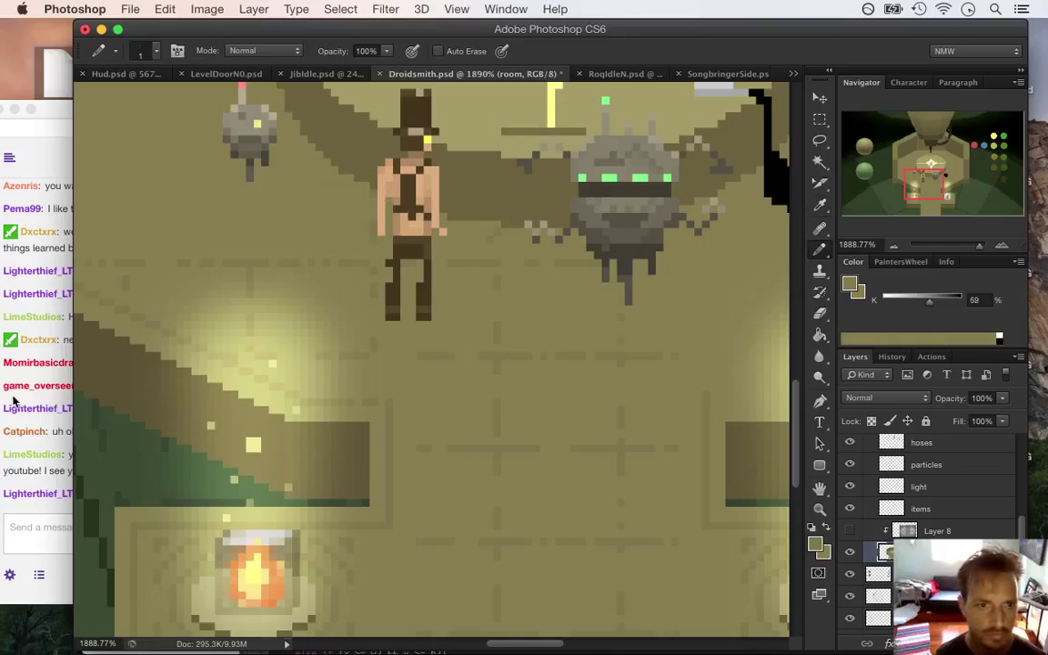
Step: Read the Twitch chat messages about the release date, stream progress, alpha access tier and greenlight, switching back to the Photoshop document
click(54, 422)
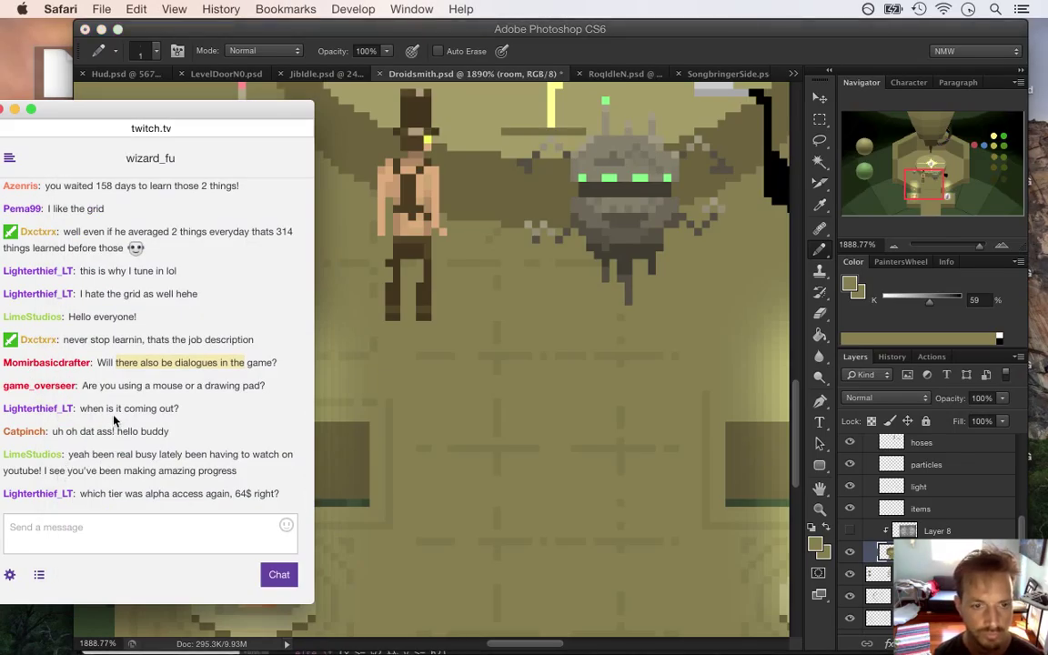
drag(106, 408, 178, 408)
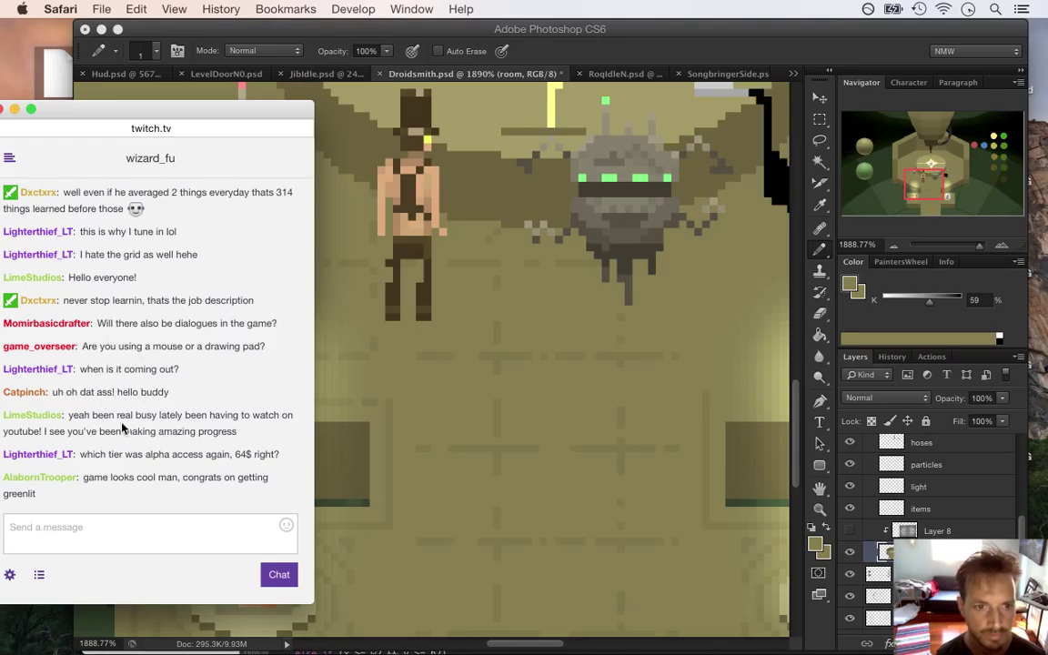
drag(91, 417, 189, 445)
drag(135, 416, 213, 433)
click(218, 473)
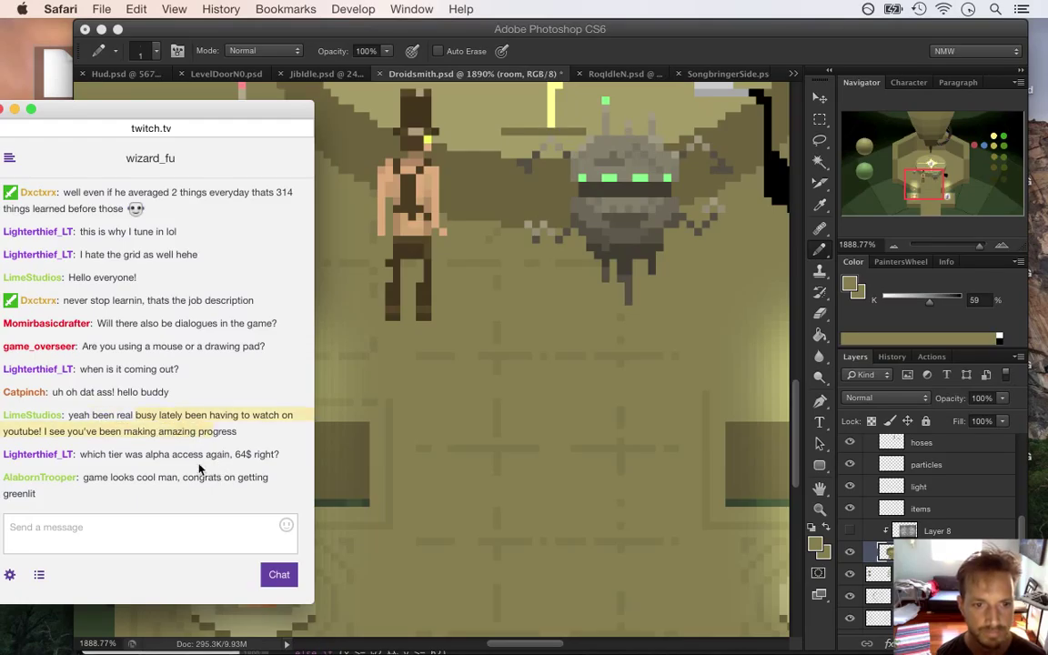
drag(143, 458, 219, 462)
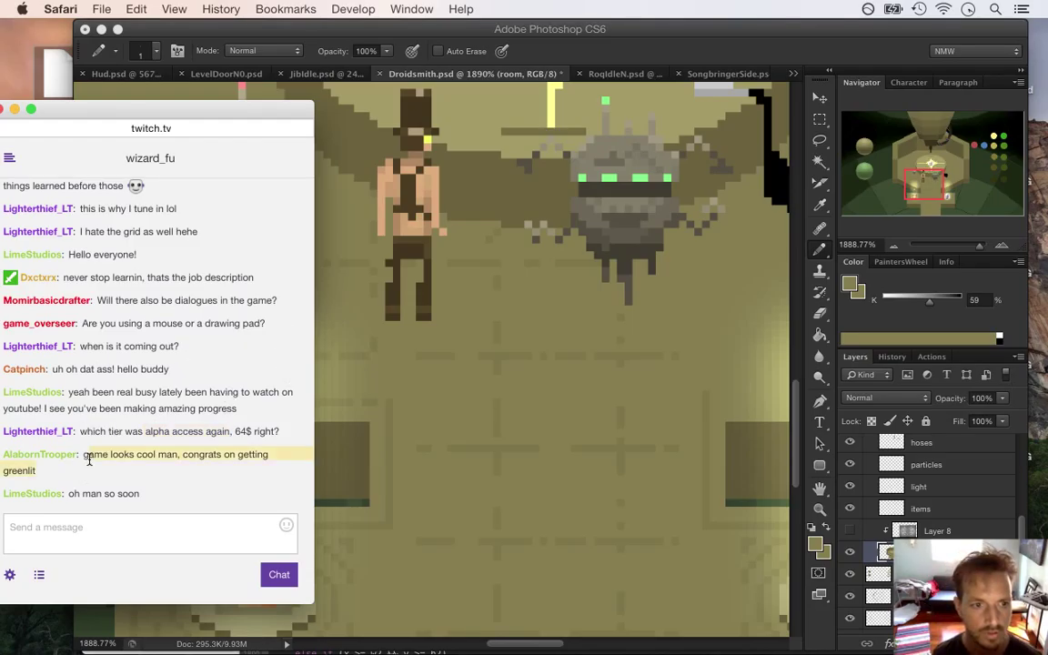
drag(111, 455, 168, 467)
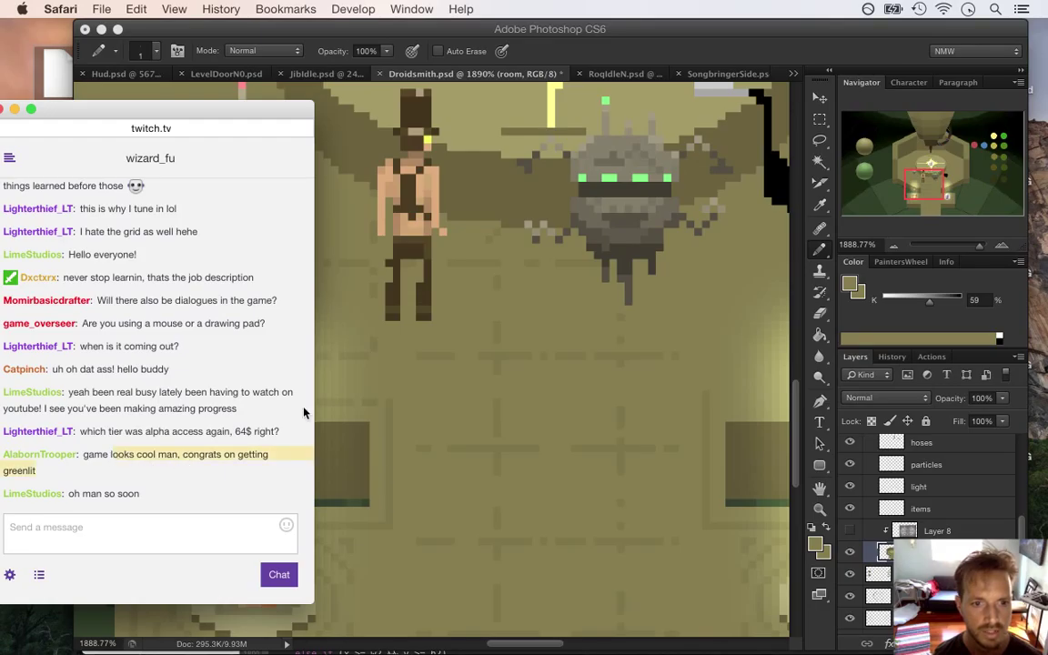
click(778, 124)
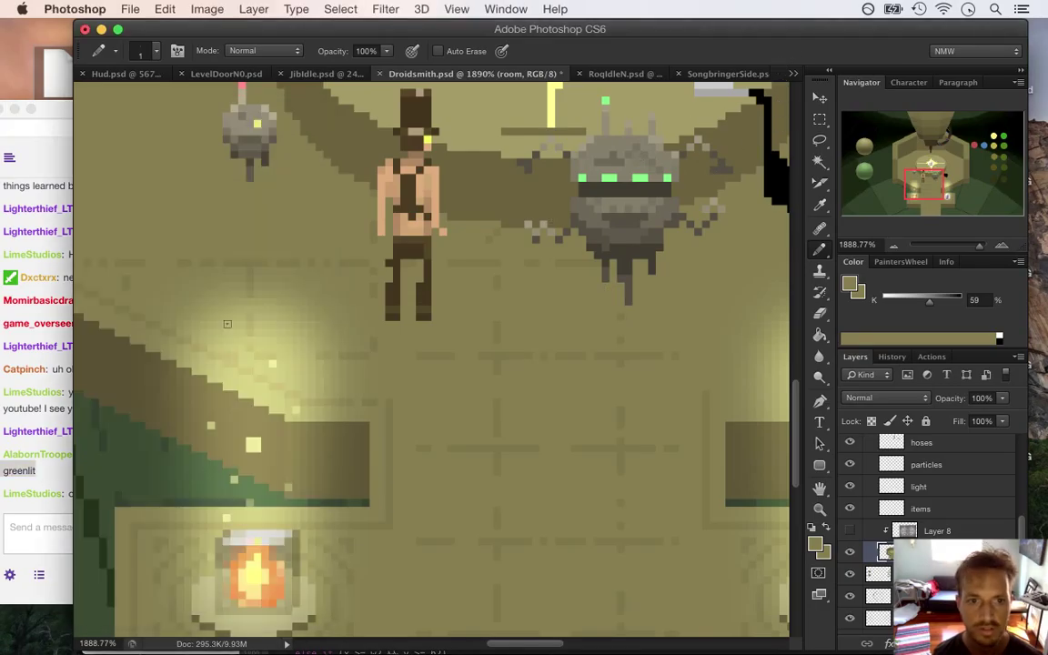
click(52, 475)
click(764, 38)
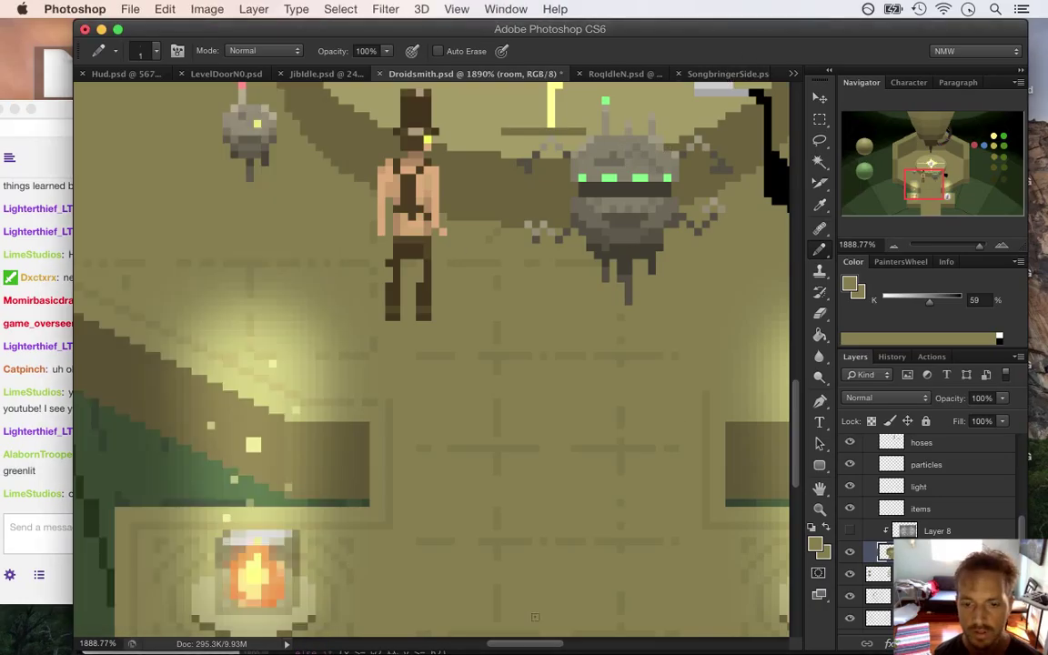
Step: Sample the seam colour and pencil a dashed vertical seam below the small floating robot
scroll(690, 397, left, 5)
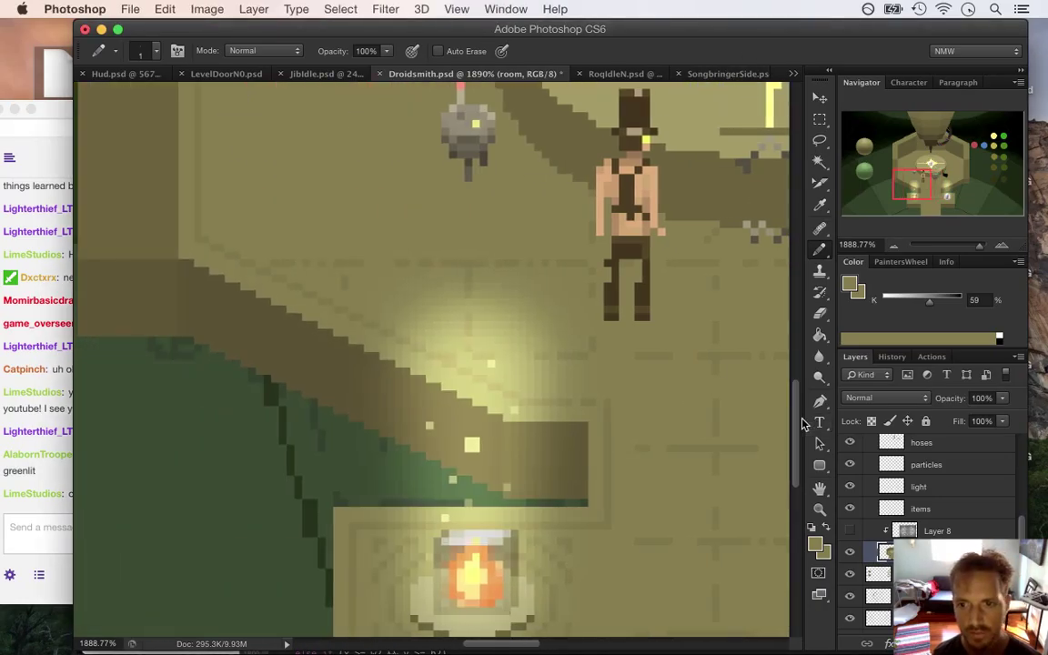
scroll(806, 423, up, 5)
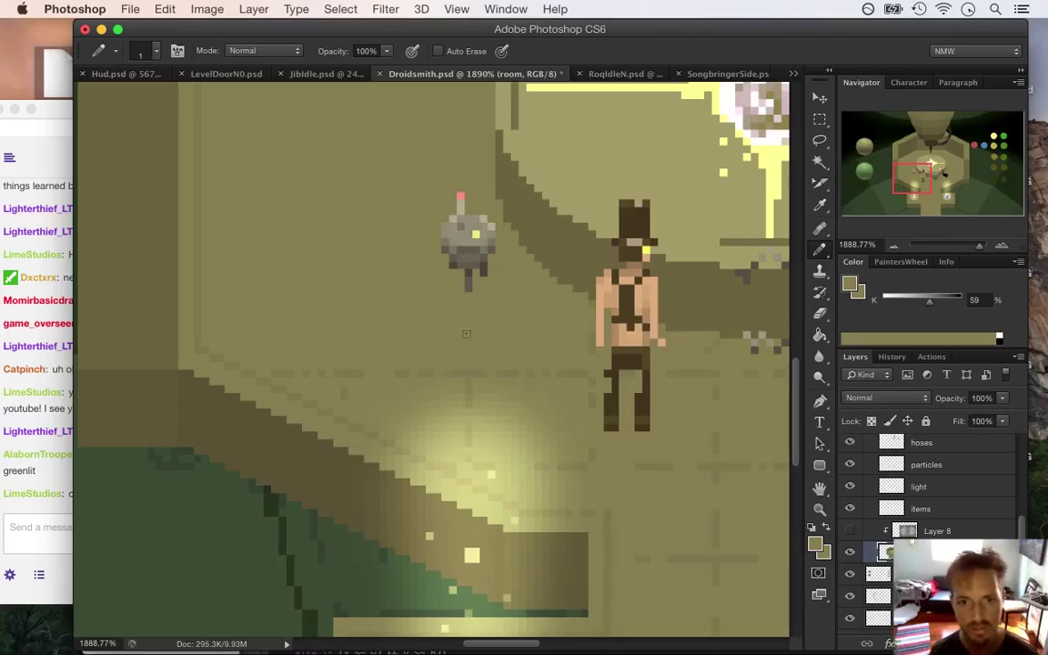
alt+click(356, 356)
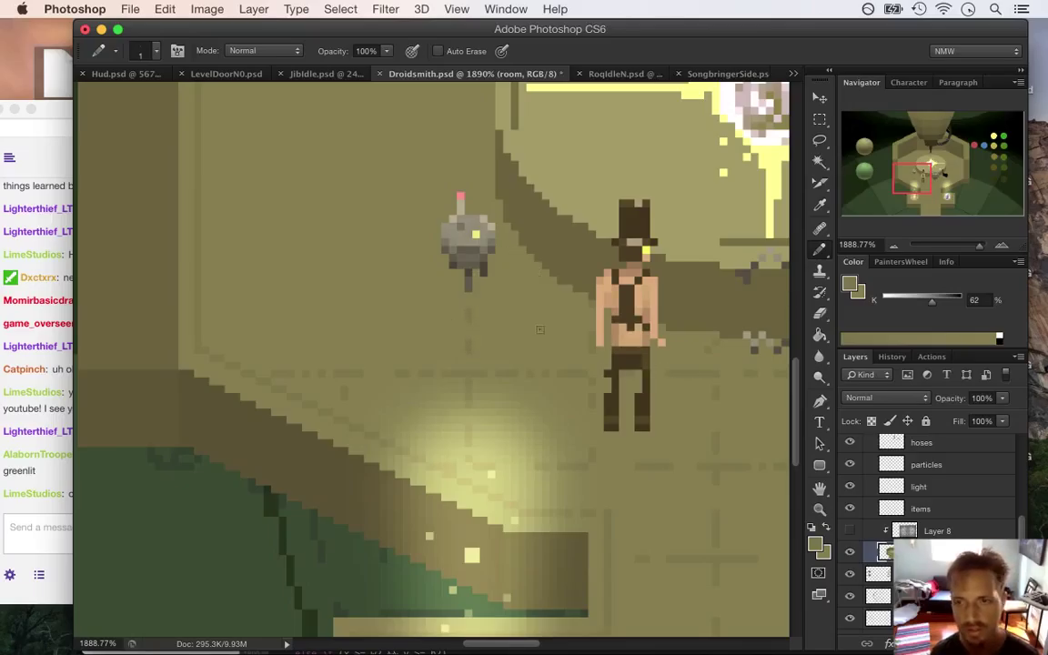
Step: Mark out the tile between the small robot and the man with a rectangular selection and pencil the dashed seam along its upper edge
key(m)
mouse_move(491, 251)
mouse_down()
mouse_move(559, 335)
mouse_move(467, 280)
mouse_move(496, 311)
mouse_move(548, 287)
mouse_move(485, 312)
mouse_up()
click(467, 280)
key(e)
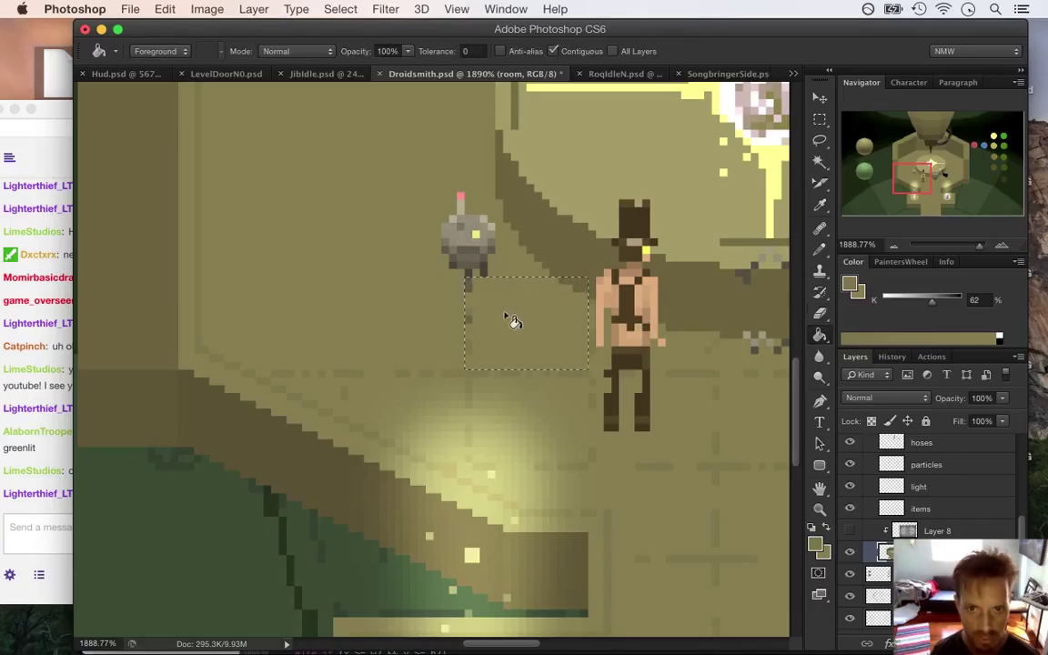
key(i)
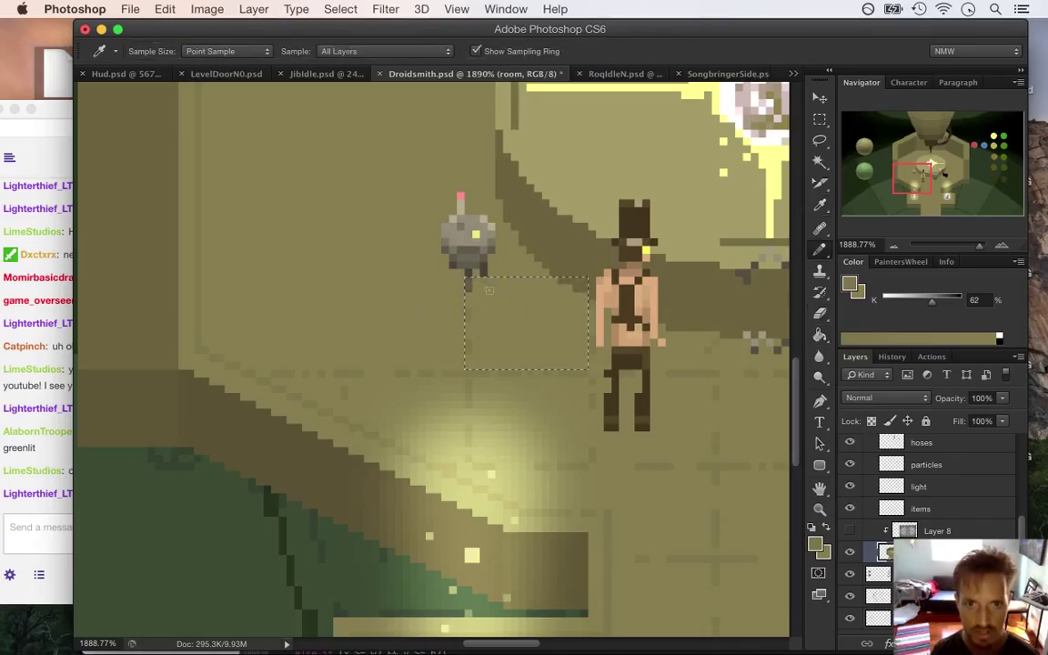
key(b)
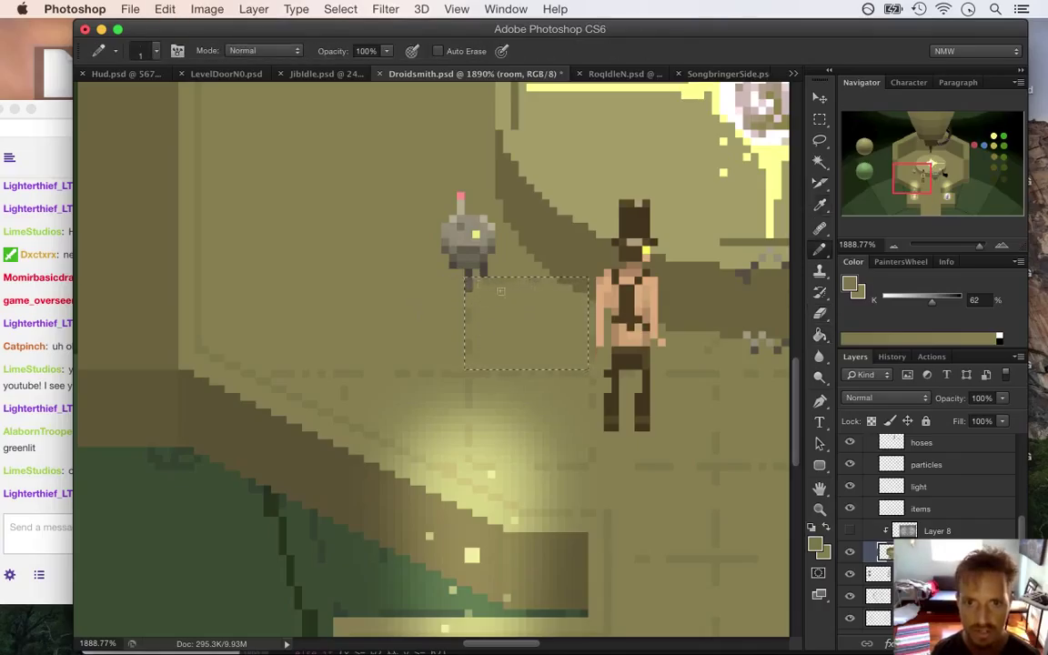
Step: Mark out the adjoining tile on the small robot's other side, pencil its upper and left dashed seams, and clear the selection
key(m)
mouse_move(466, 370)
mouse_down()
mouse_move(334, 268)
mouse_move(341, 283)
mouse_up()
key(b)
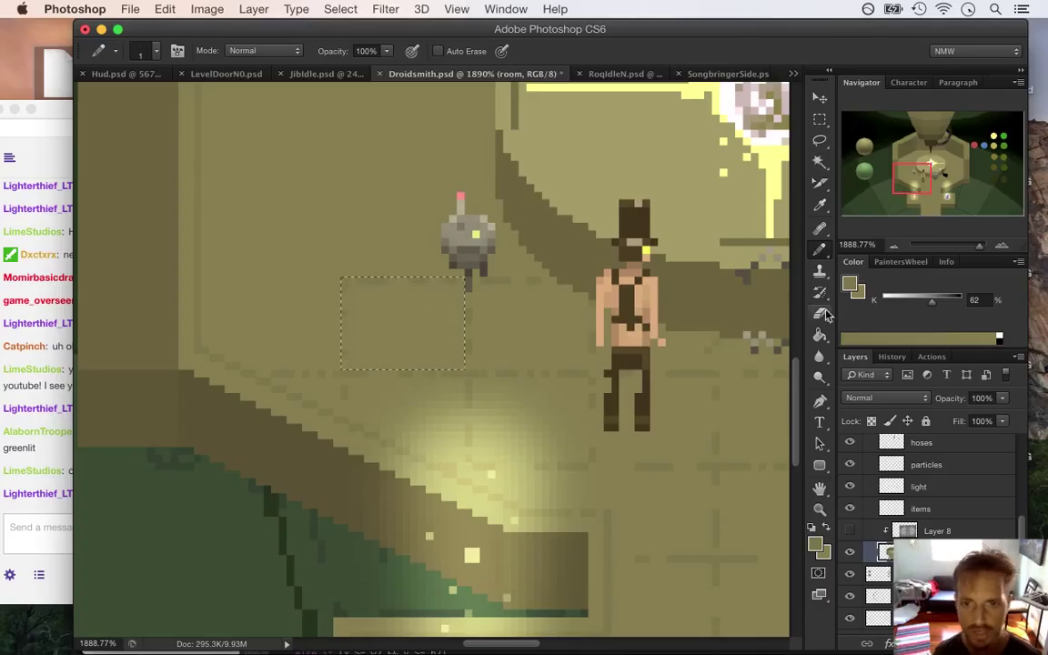
click(820, 121)
key(super+d)
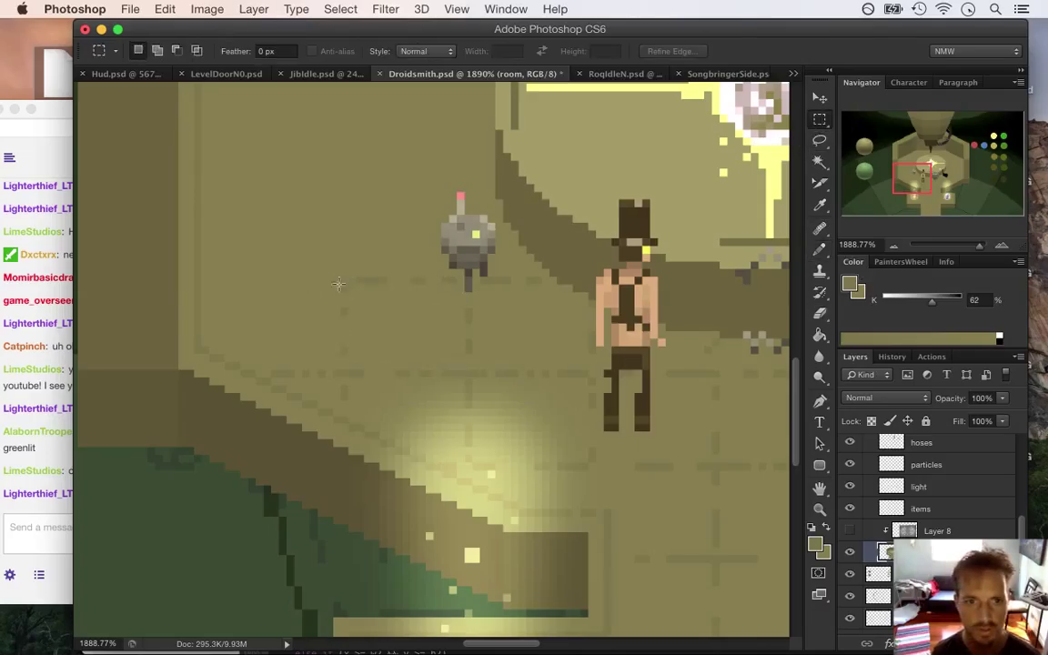
Step: Mark out the tile beside the left wall with a rectangular selection, pencil its upper-left corner seam, and clear the selection
mouse_move(336, 362)
mouse_down()
mouse_move(256, 275)
mouse_move(226, 262)
mouse_move(219, 276)
mouse_up()
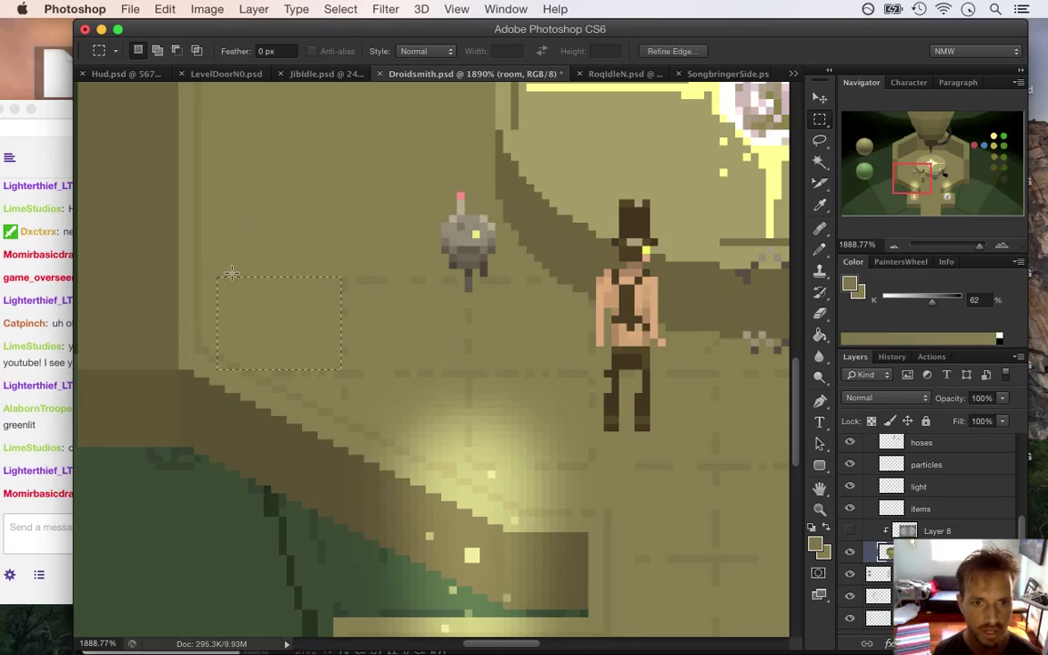
key(b)
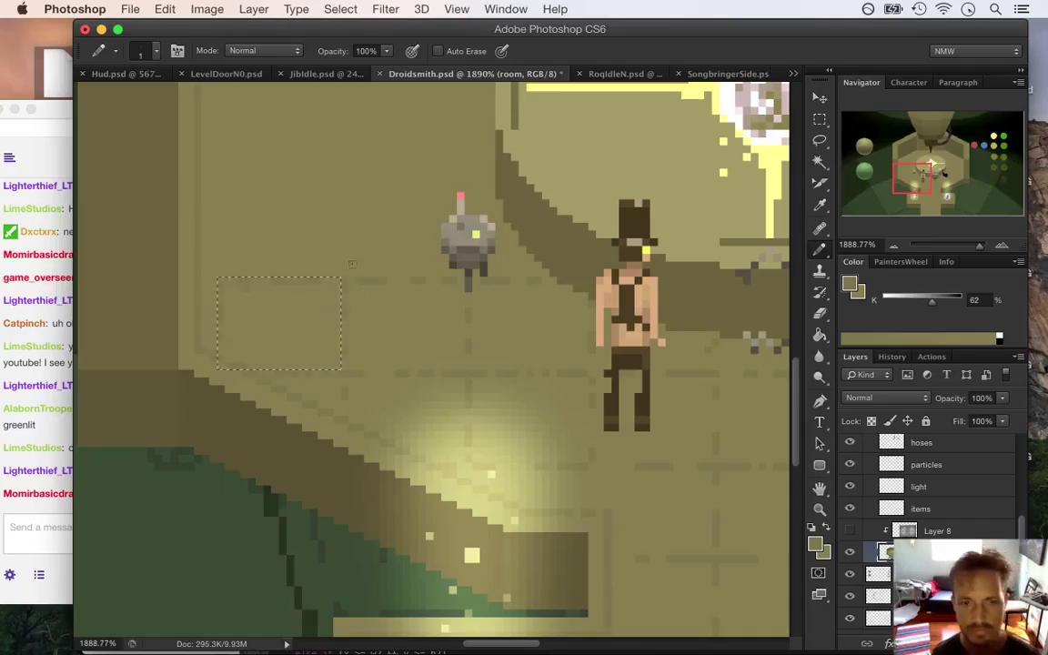
key(m)
drag(316, 320, 282, 310)
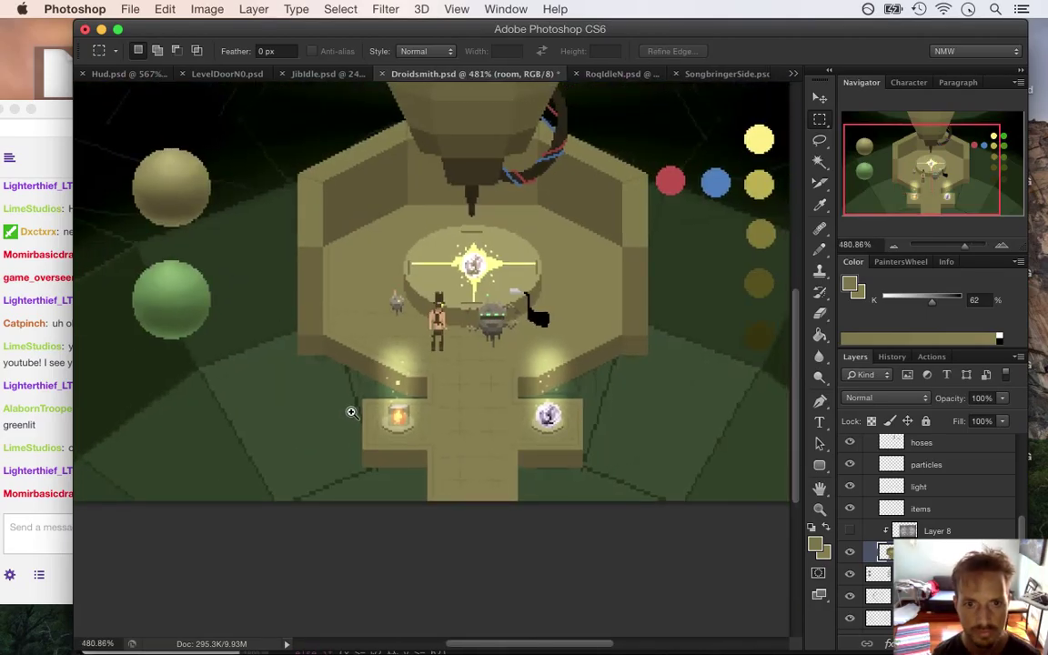
drag(397, 333, 489, 347)
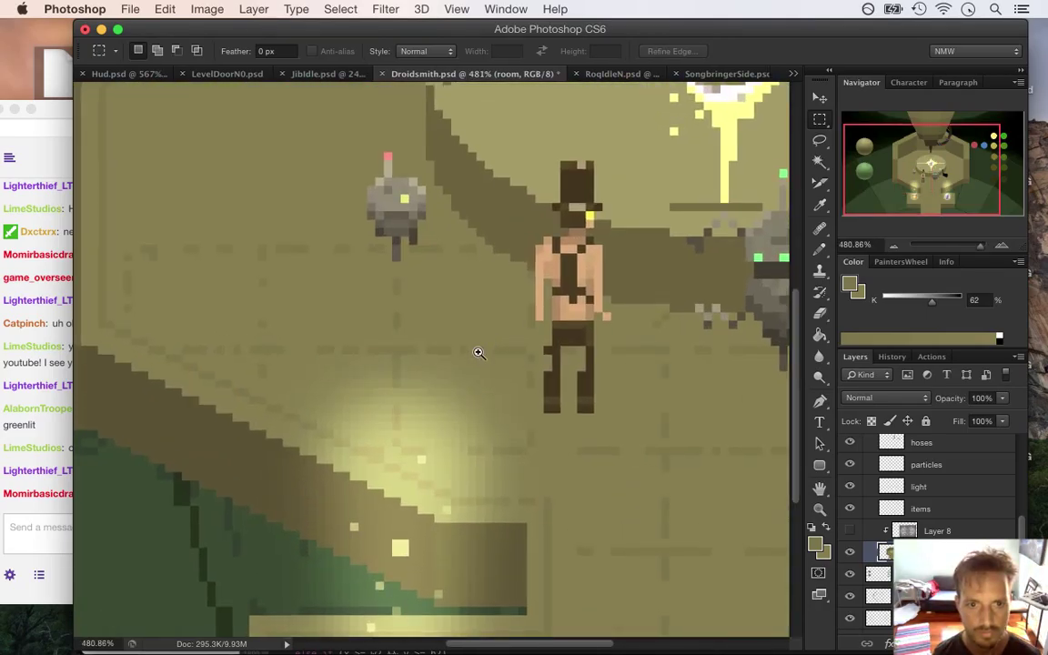
Step: Sample the seam colour from the floor and pencil further dashes along the upper and left edges of the wall-side tile
key(e)
key(i)
click(187, 228)
key(b)
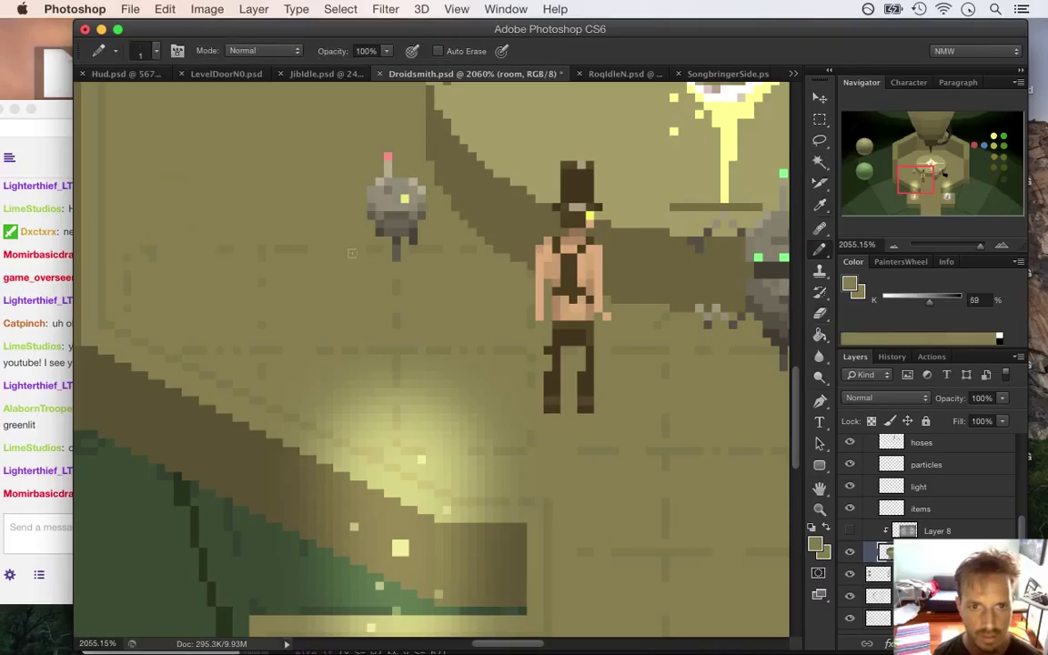
alt+click(392, 221)
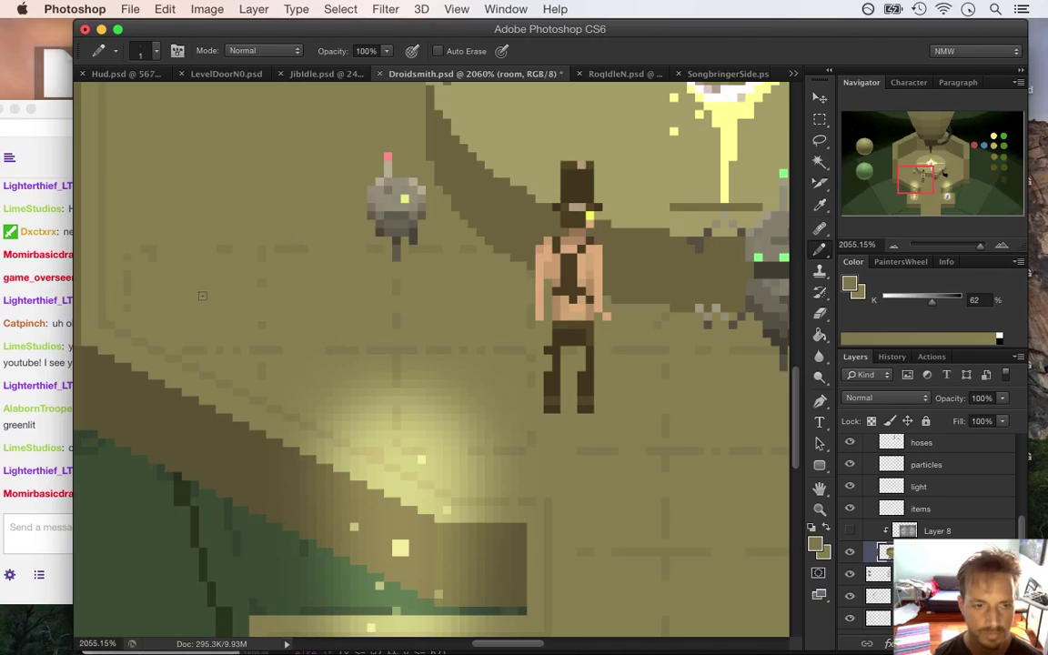
Step: Switch to the Twitch chat and read the message asking about postfunding
click(53, 403)
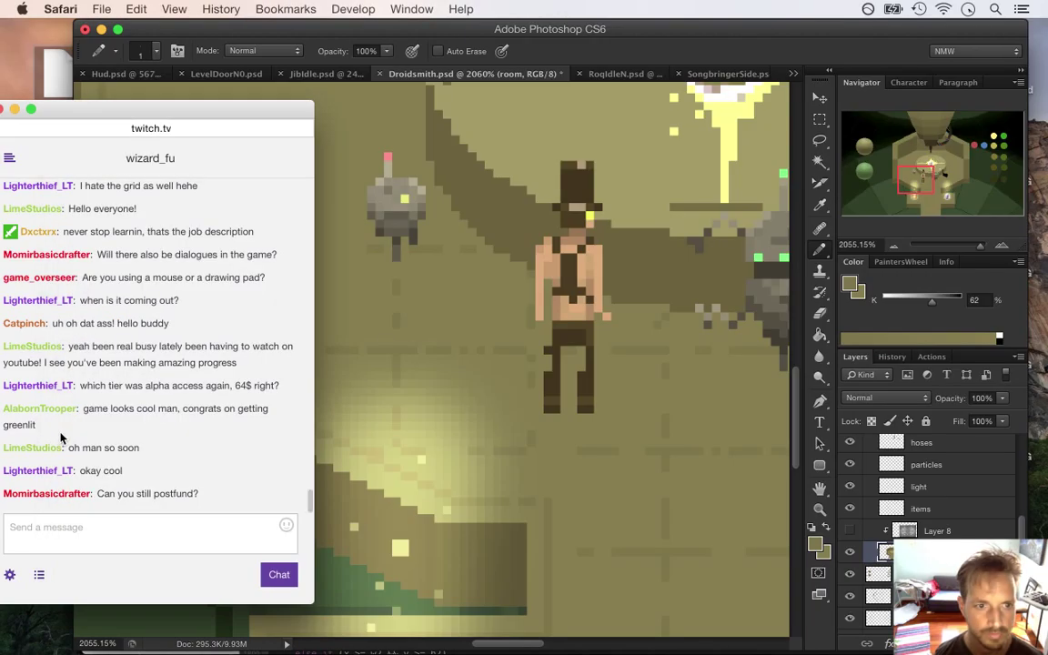
double_click(154, 473)
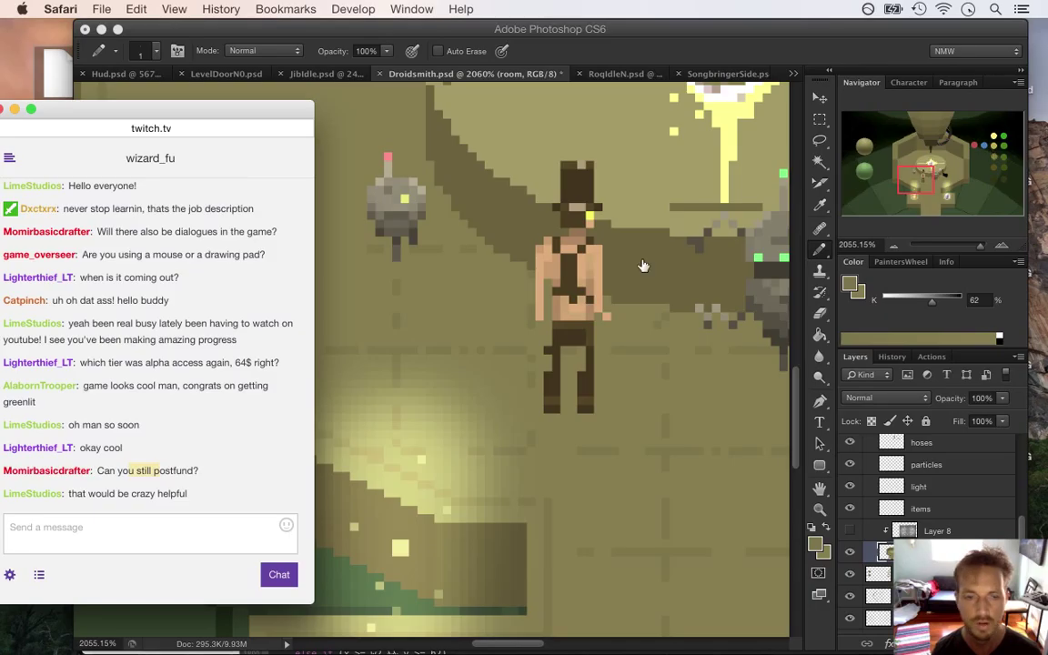
drag(128, 475, 200, 447)
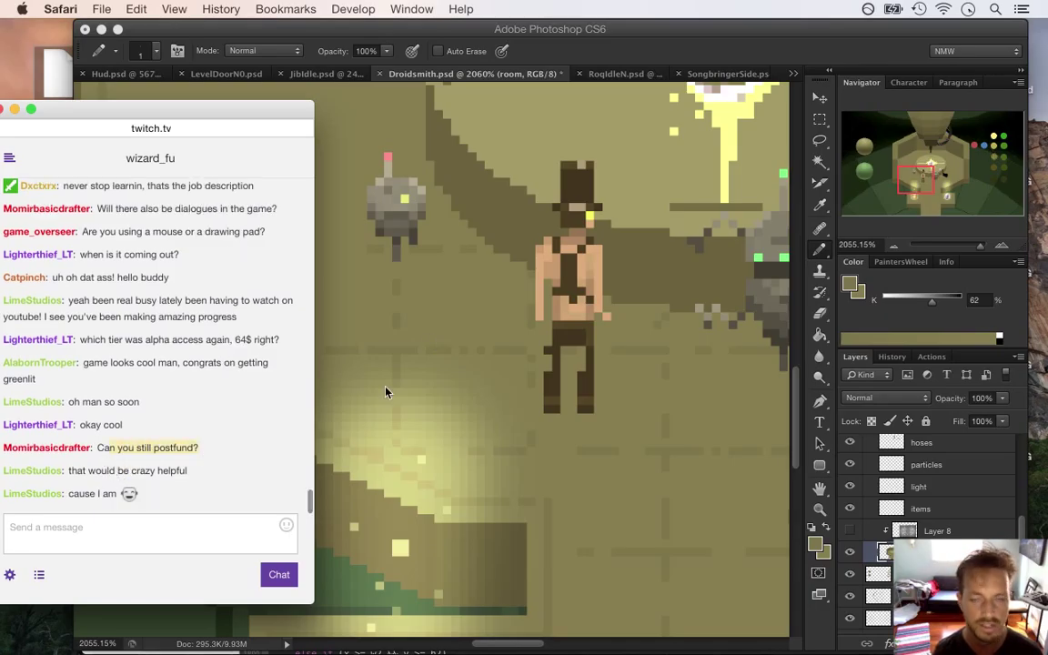
Step: Open songbringer.com in a new Safari window and go to its preorder section
mouse_move(1044, 160)
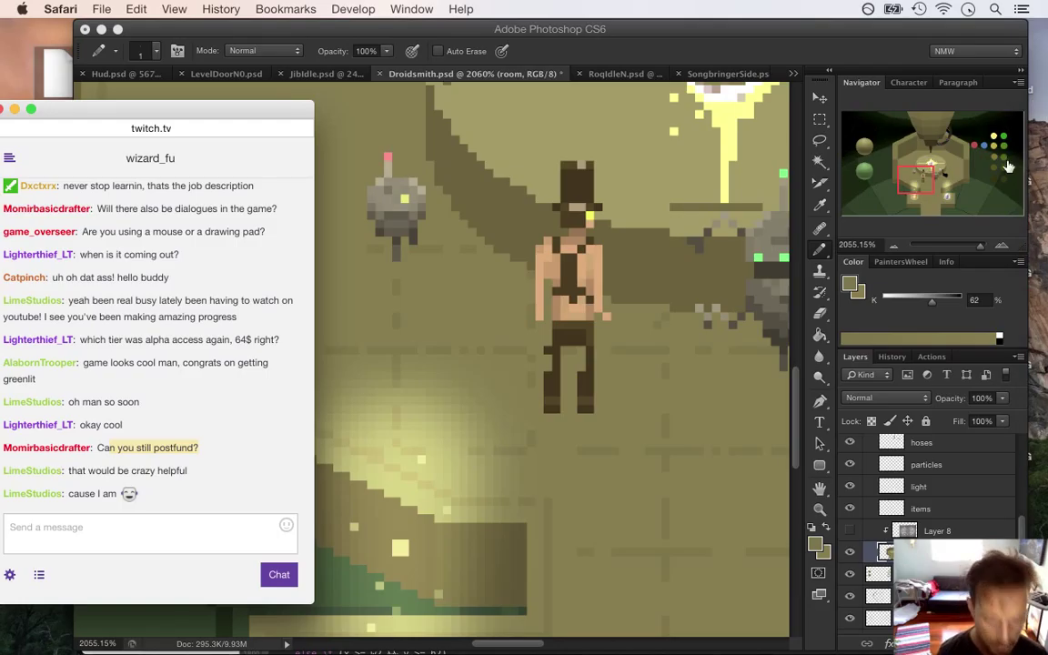
key(super+n)
text(songbringer.com)
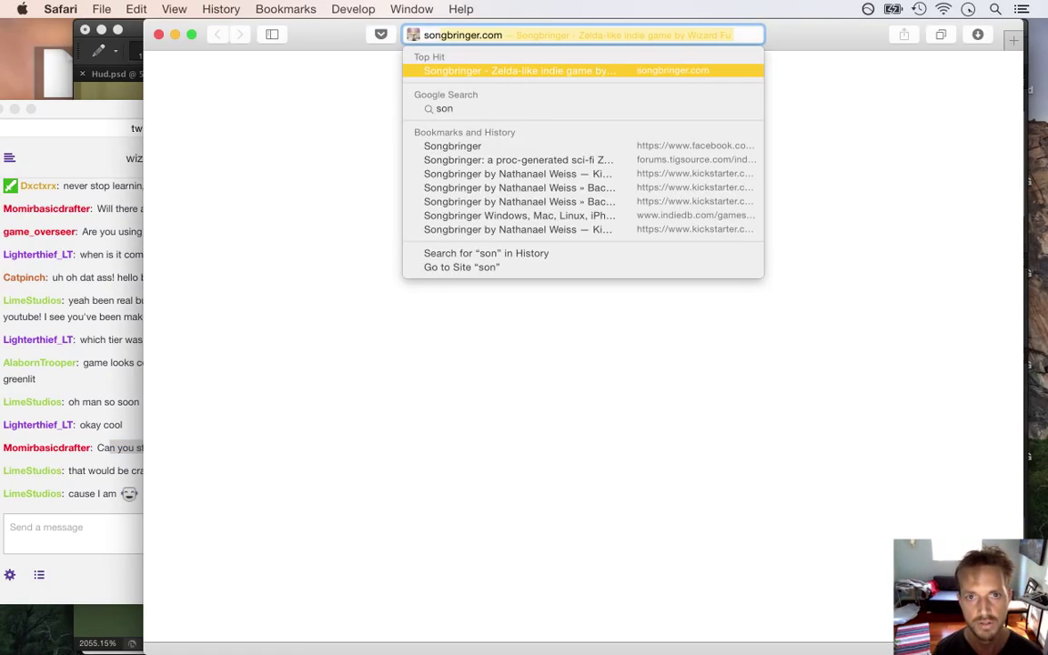
key(Return)
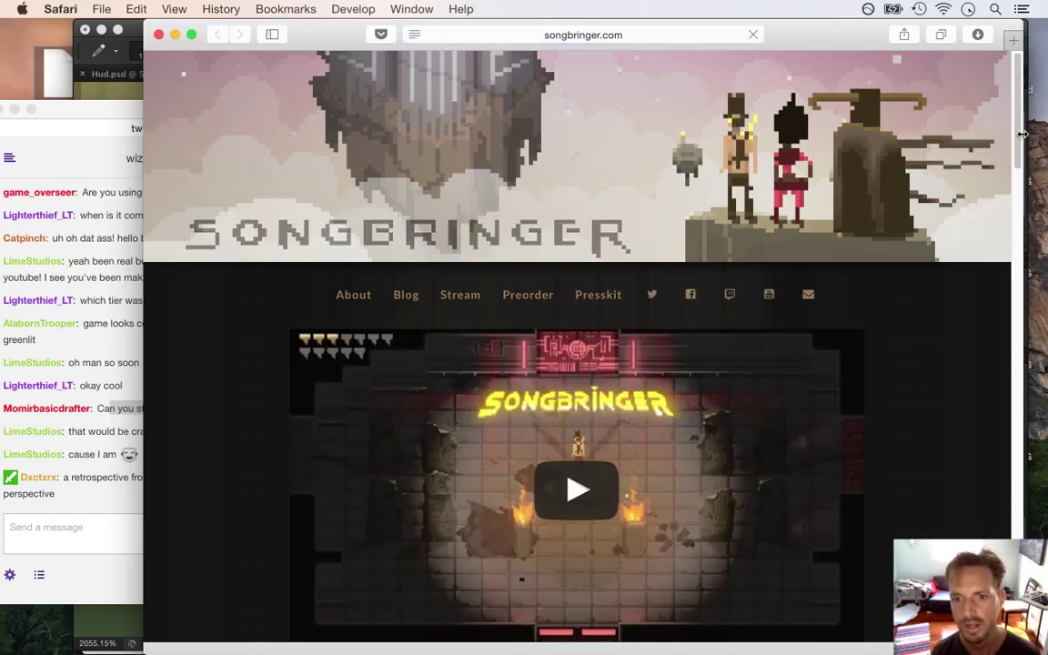
drag(1021, 162, 1013, 276)
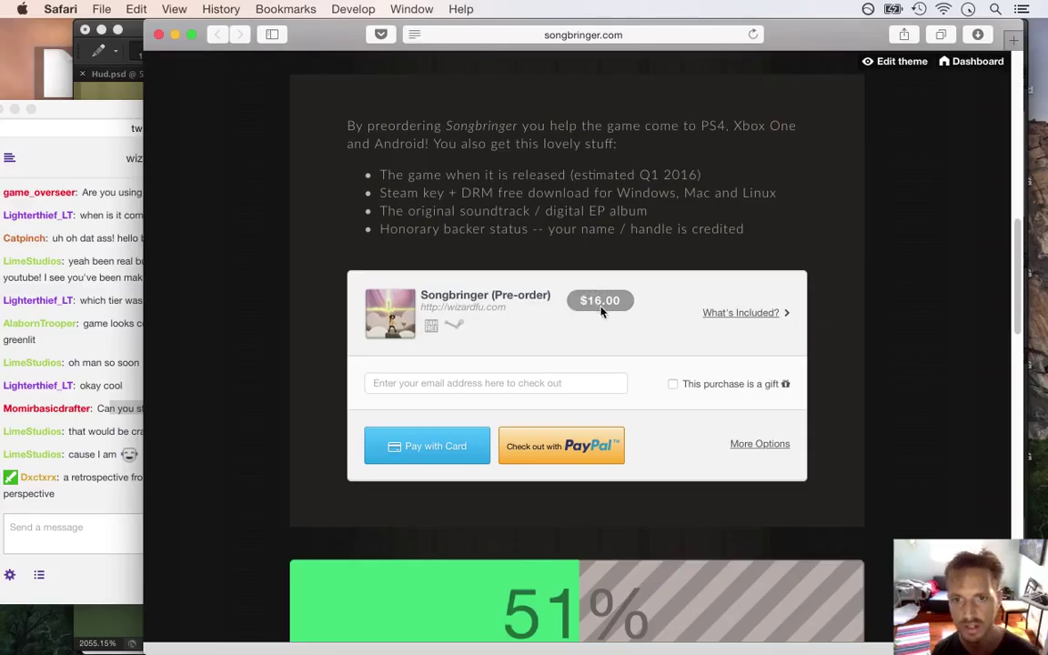
Step: Examine the list of preorder rewards and the preorder price, highlighting individual rewards, and close the website window
drag(440, 174, 381, 175)
click(406, 197)
drag(408, 210, 589, 210)
drag(415, 230, 624, 238)
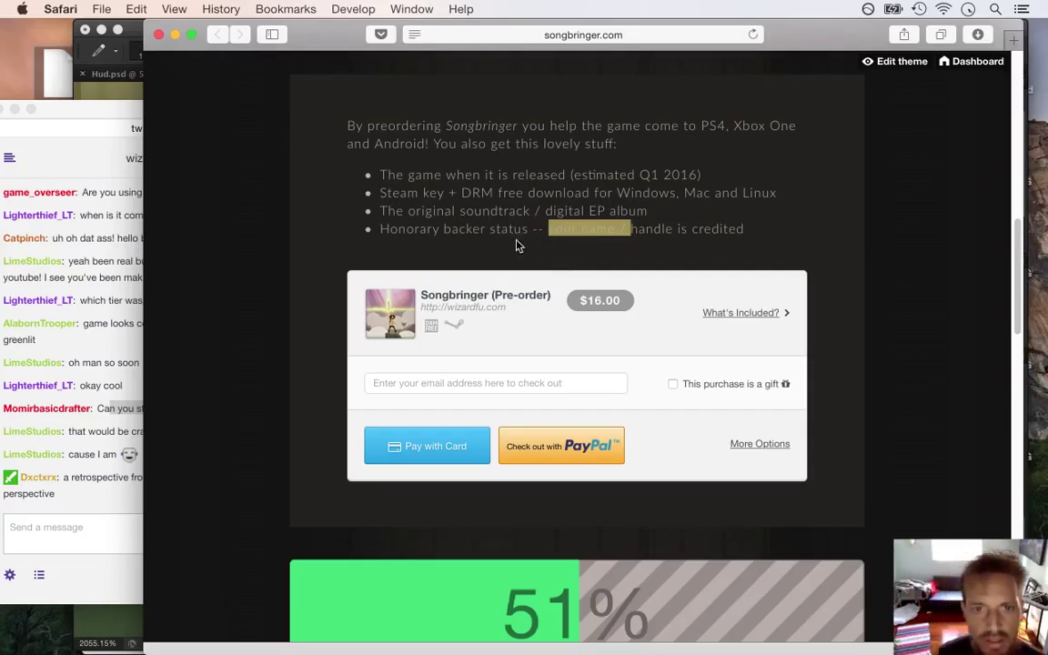
drag(394, 234, 496, 229)
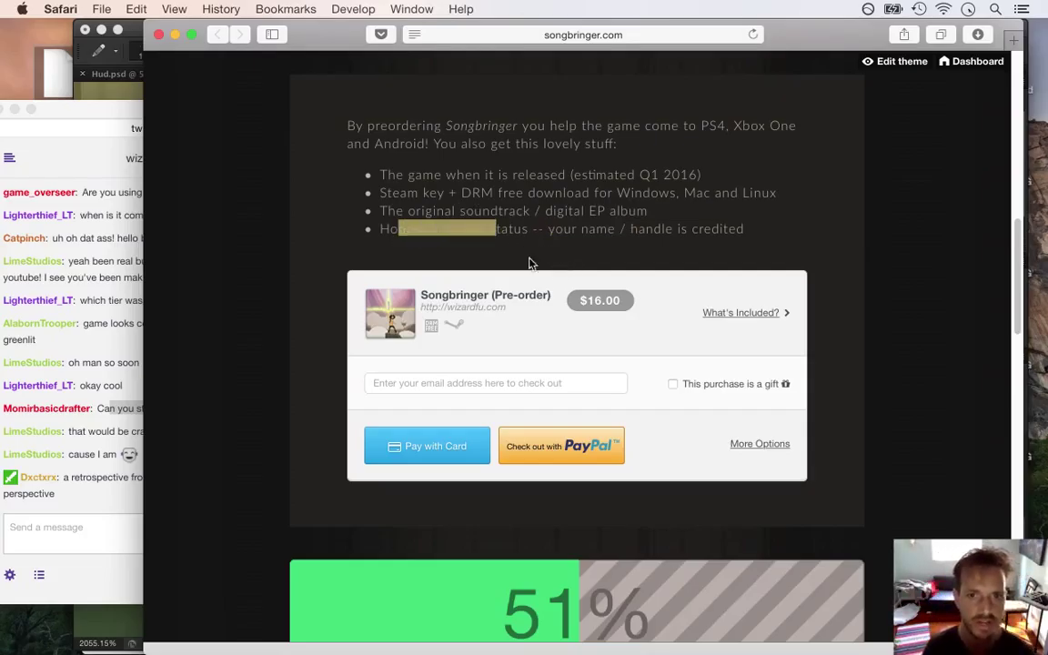
click(583, 246)
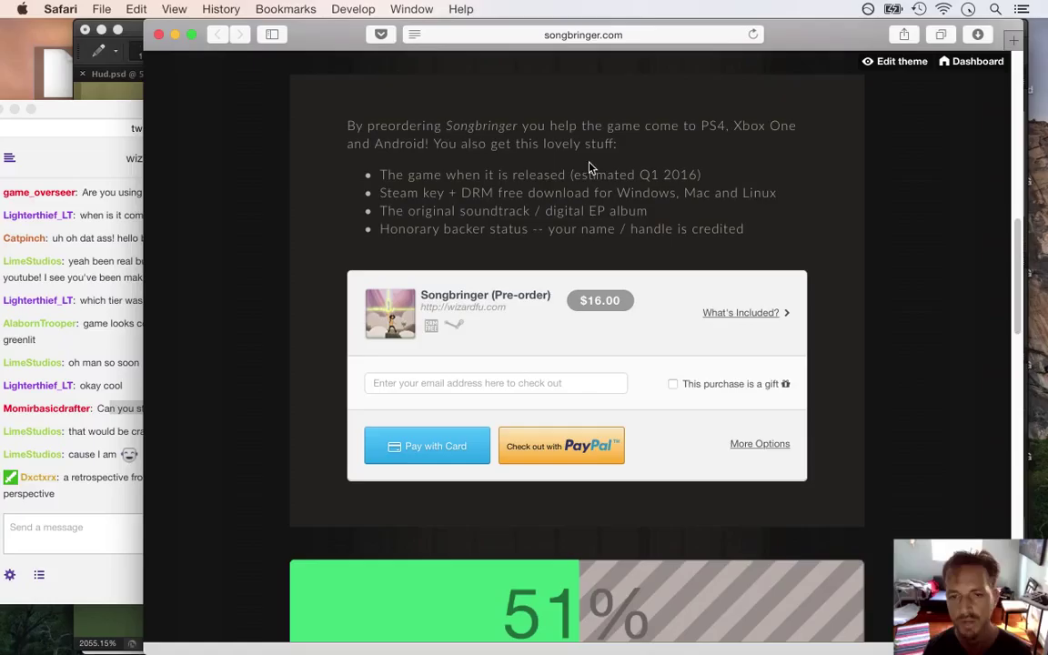
drag(474, 134, 573, 228)
click(528, 155)
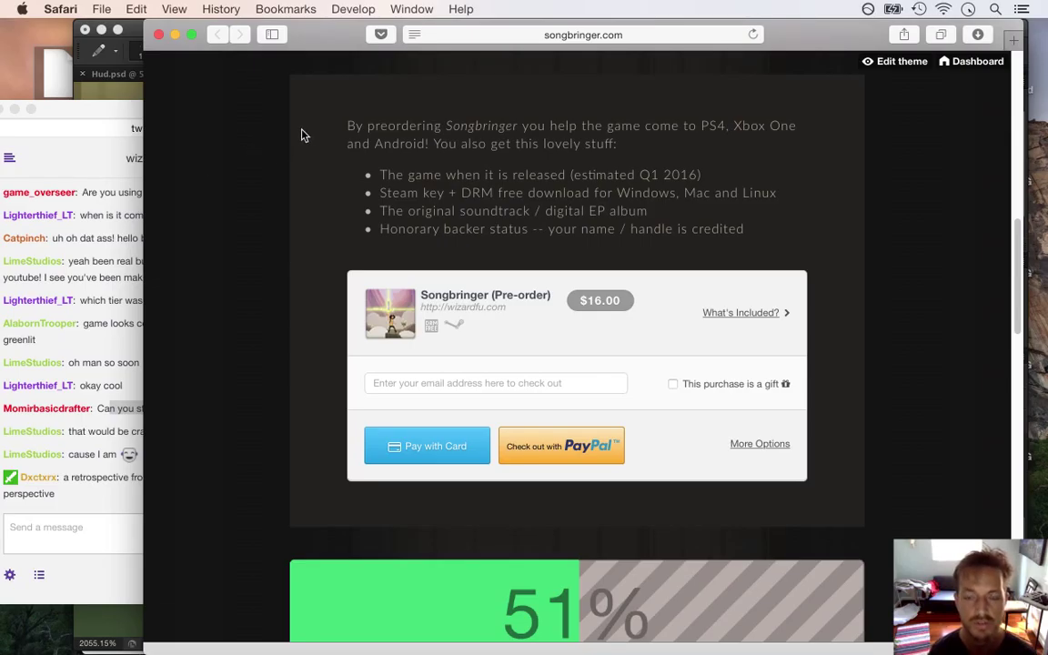
key(super+w)
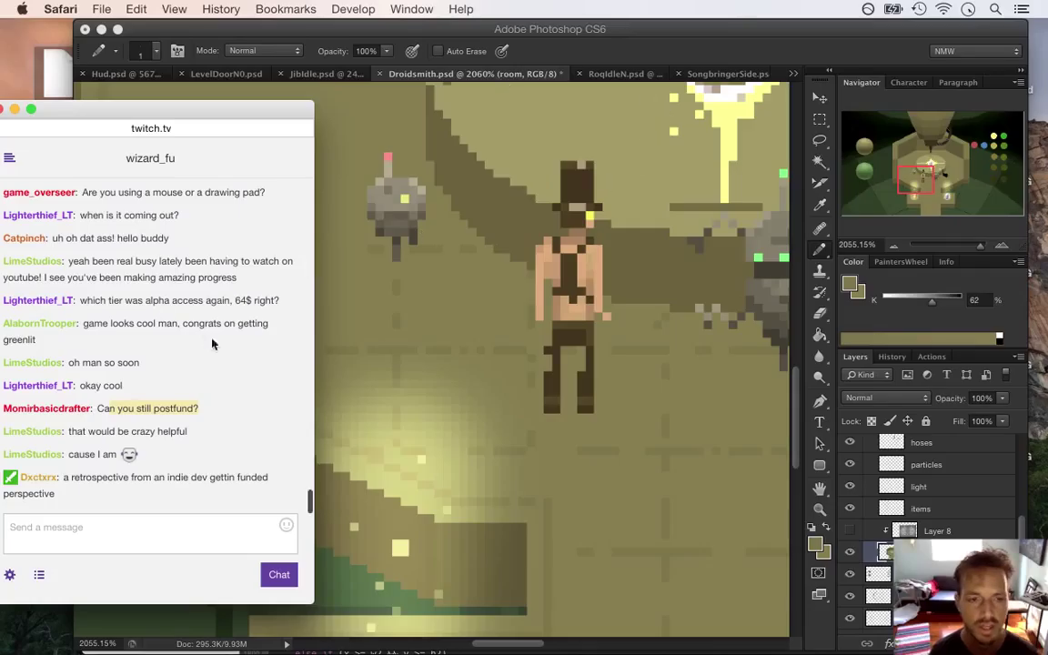
Step: Read the chat message about a funded indie developer's retrospective and switch back to Photoshop
click(160, 375)
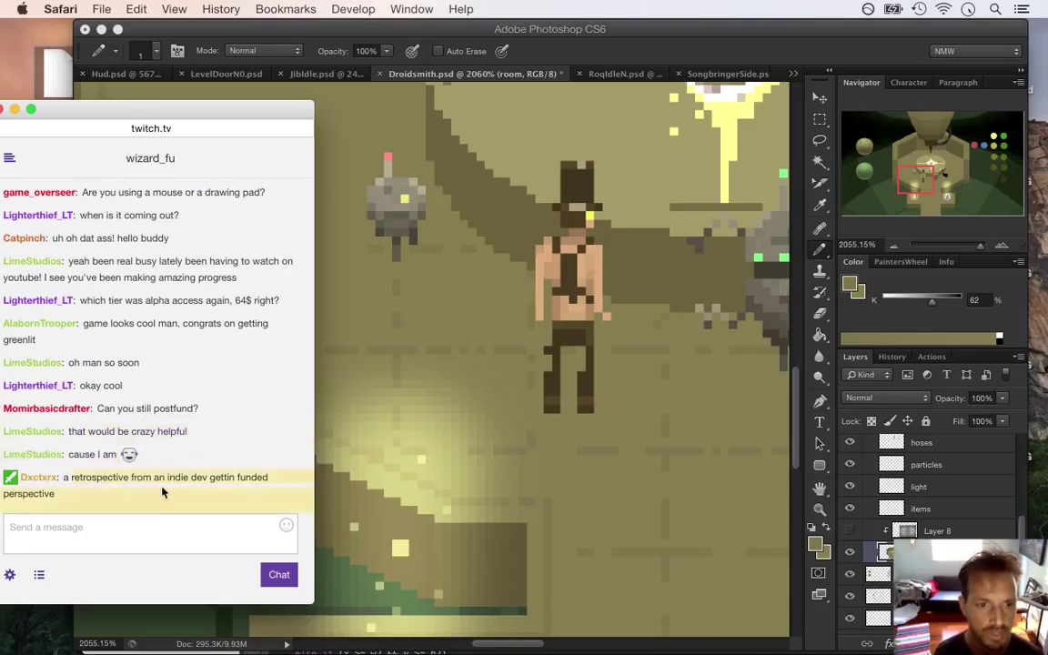
double_click(81, 479)
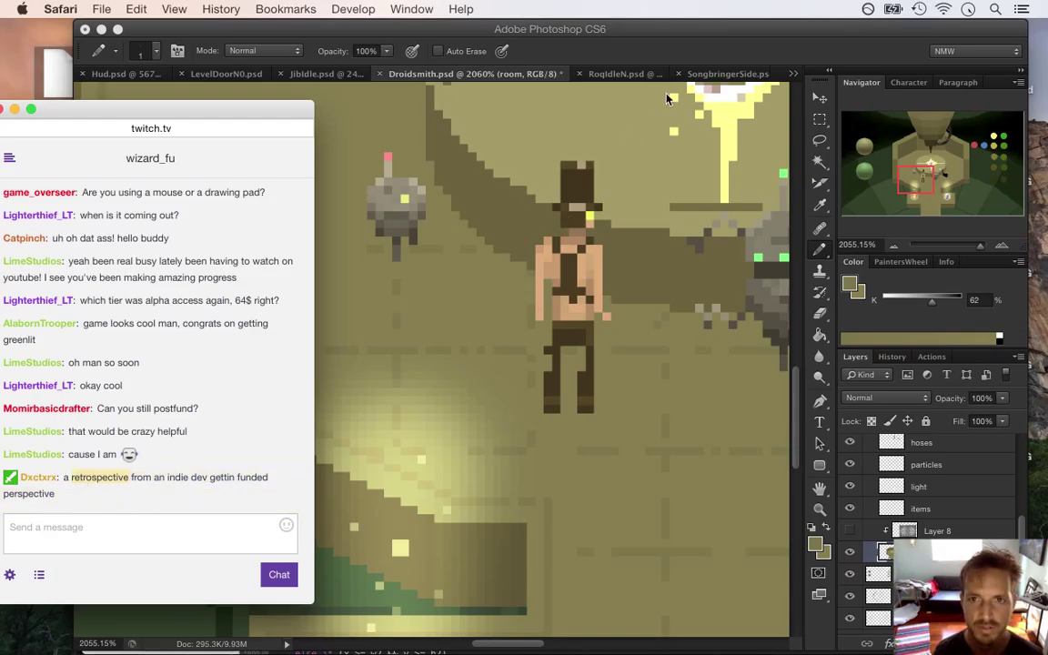
click(587, 105)
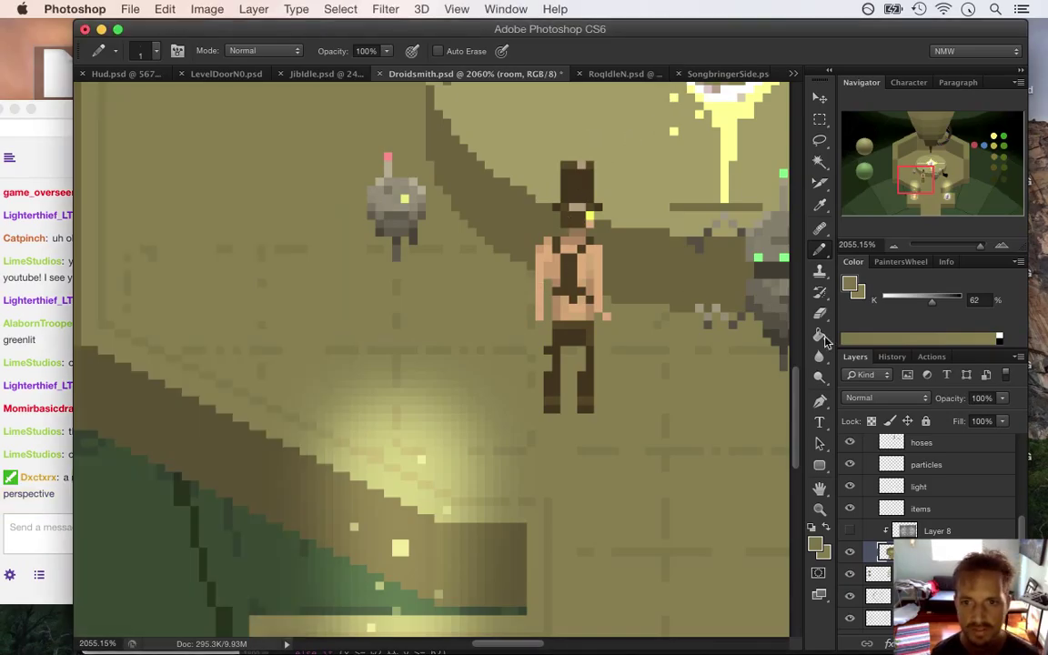
Step: Mark out the tile behind the small floating robot with a rectangular selection, pencil its upper-left corner seam, and clear the selection
scroll(701, 393, up, 2)
drag(557, 397, 457, 438)
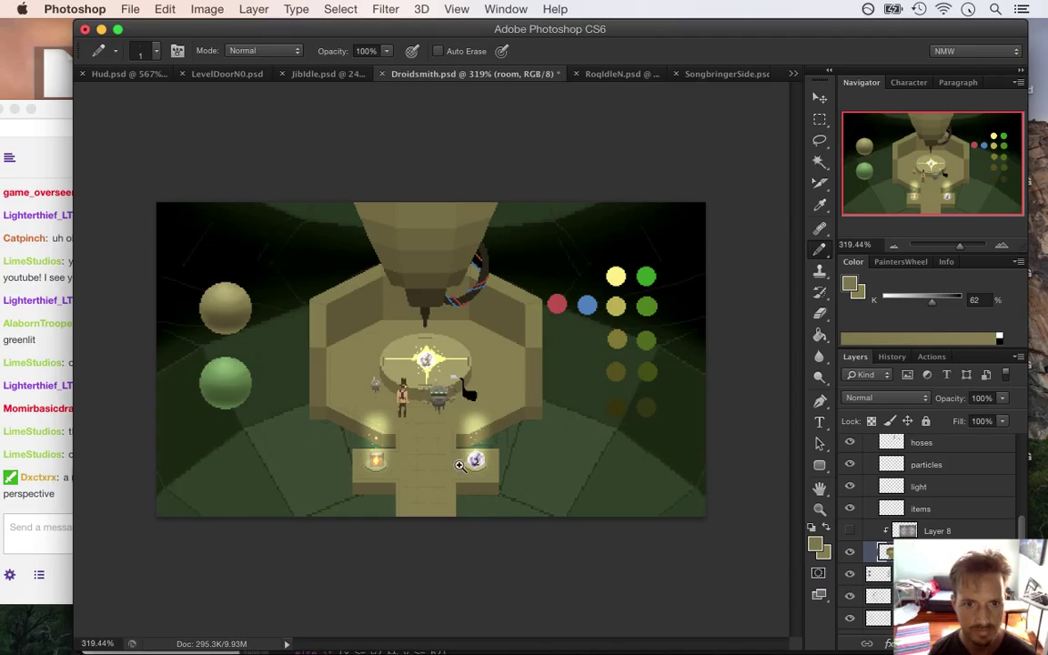
drag(327, 355, 468, 421)
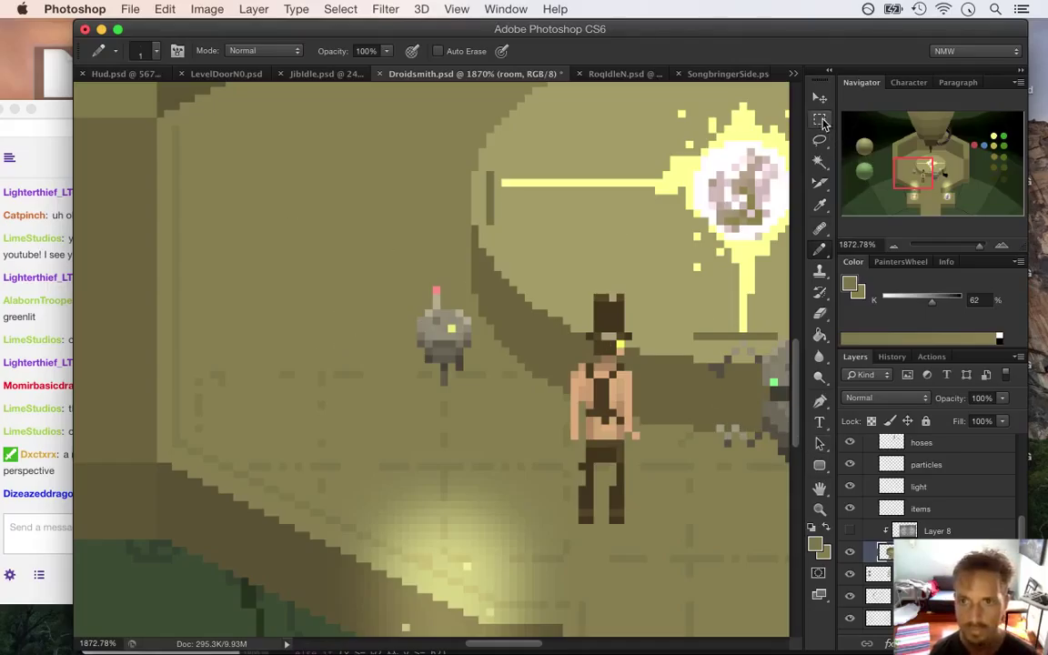
key(m)
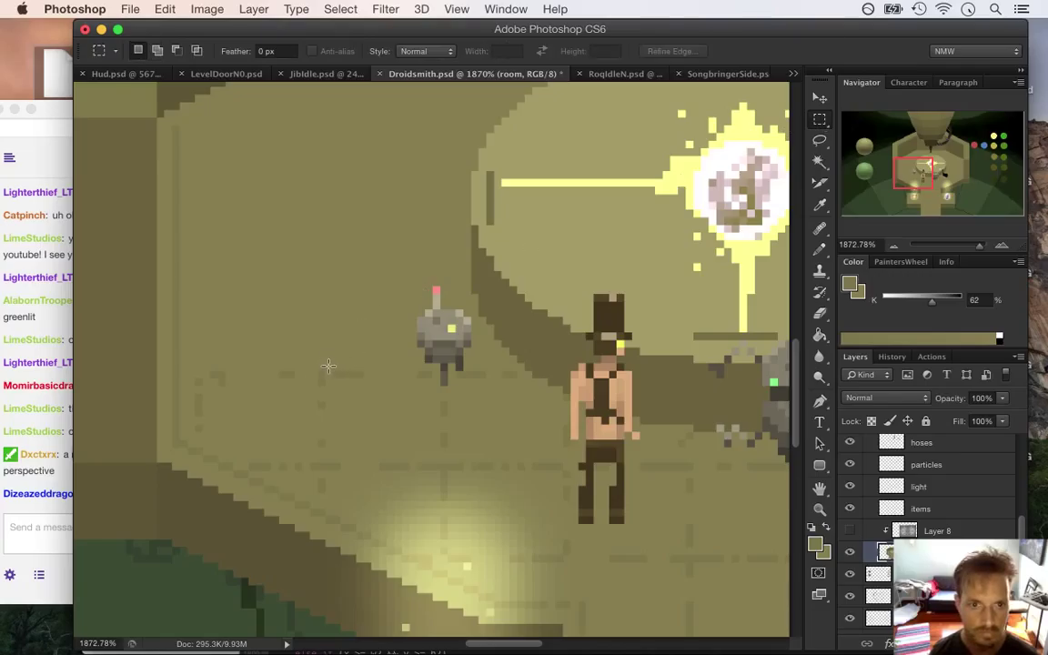
drag(439, 369, 402, 290)
click(438, 367)
drag(438, 367, 322, 292)
key(b)
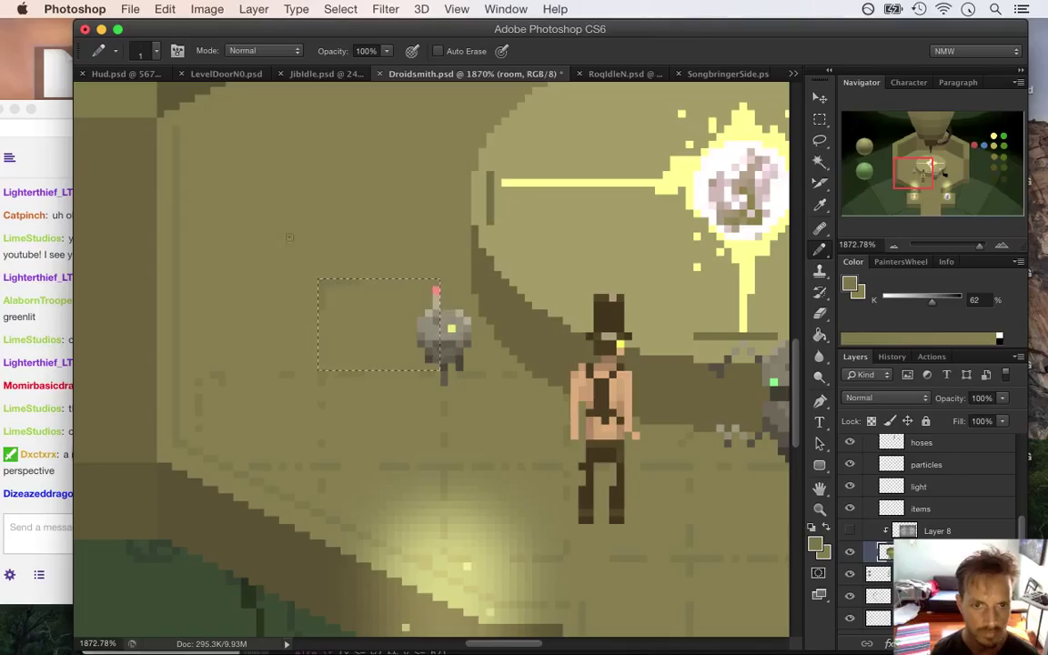
click(820, 120)
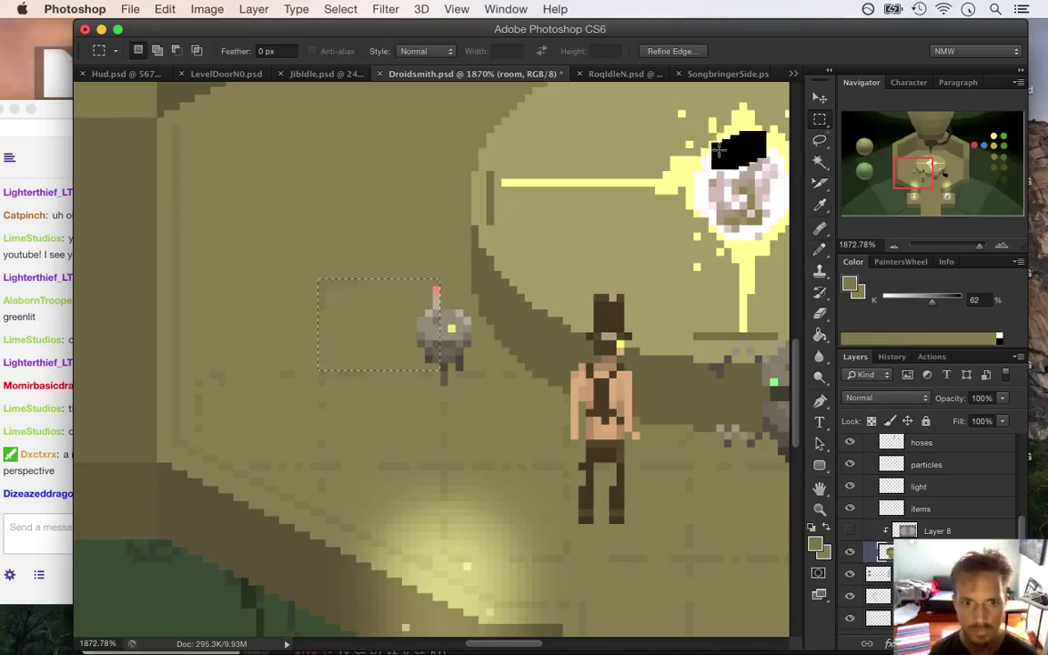
click(313, 261)
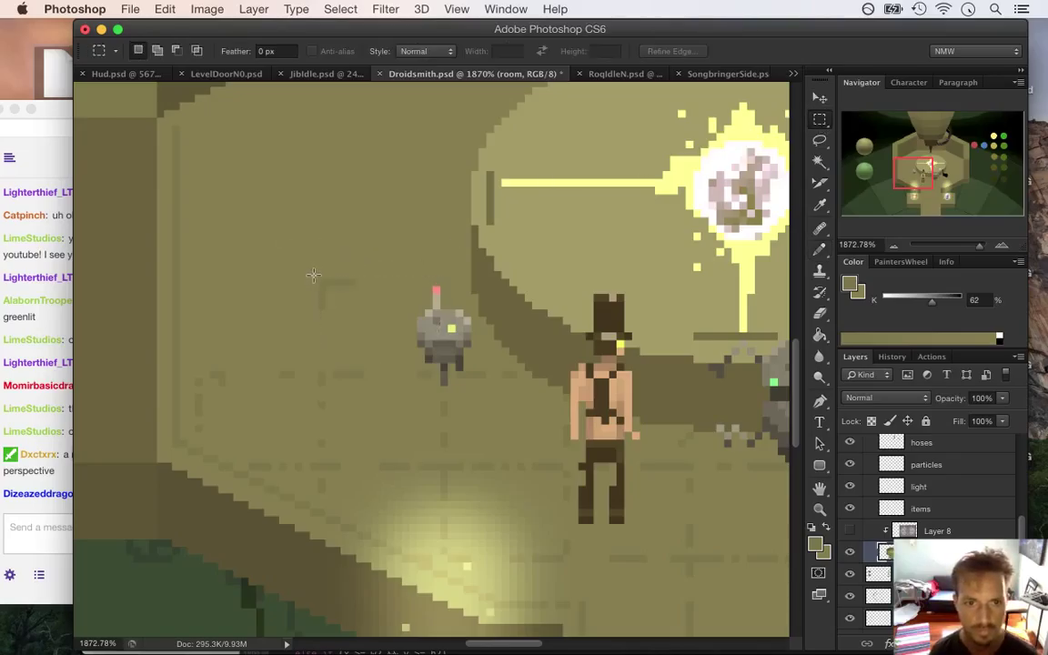
Step: Select the tile diagonally above, next to the left wall, and pencil its upper-left corner seam
drag(318, 279, 197, 190)
key(b)
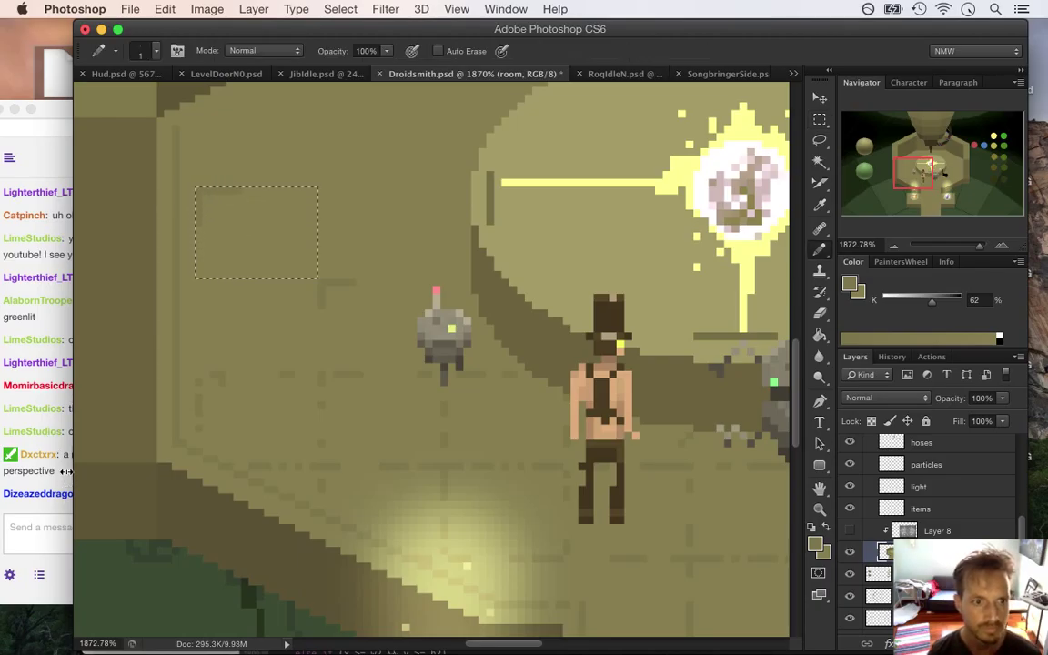
Step: Read the newest Twitch chat message asking about Photoshop and return to the Droidsmith document
click(60, 427)
drag(111, 492, 123, 518)
click(103, 502)
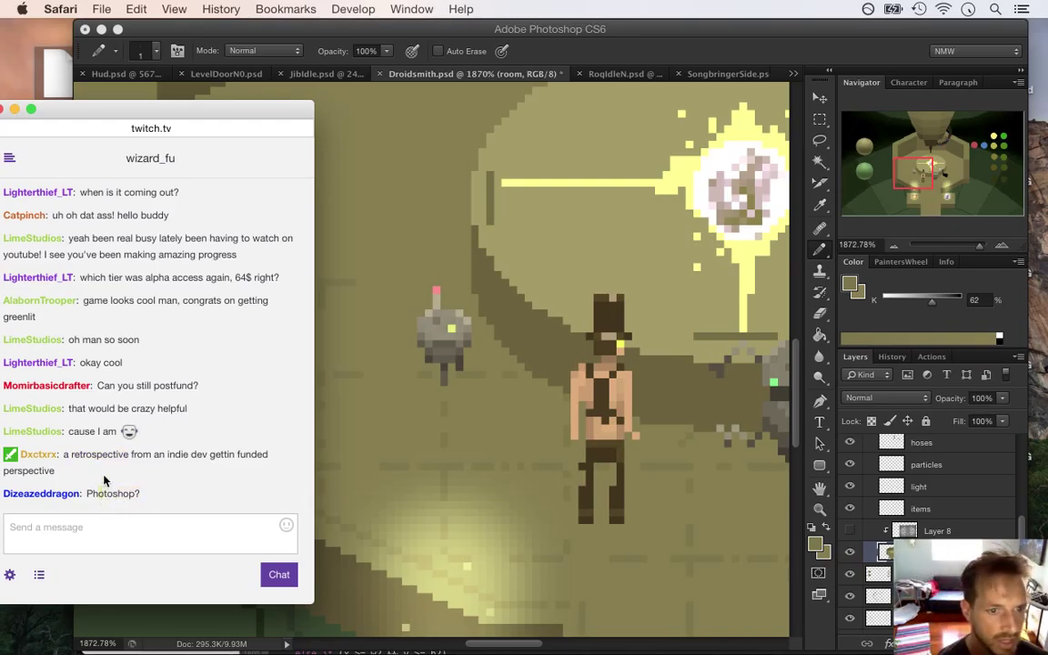
click(551, 52)
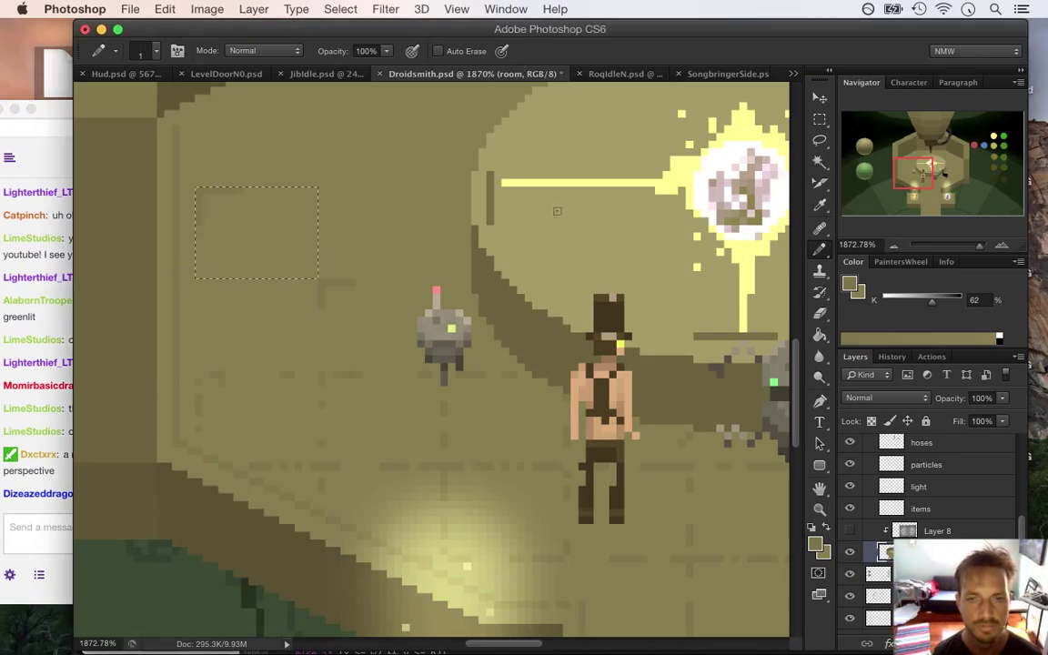
Step: Clear the selection and pencil the dashed seam crossings at the tile corners between the left wall and the small robot
key(super+d)
key(m)
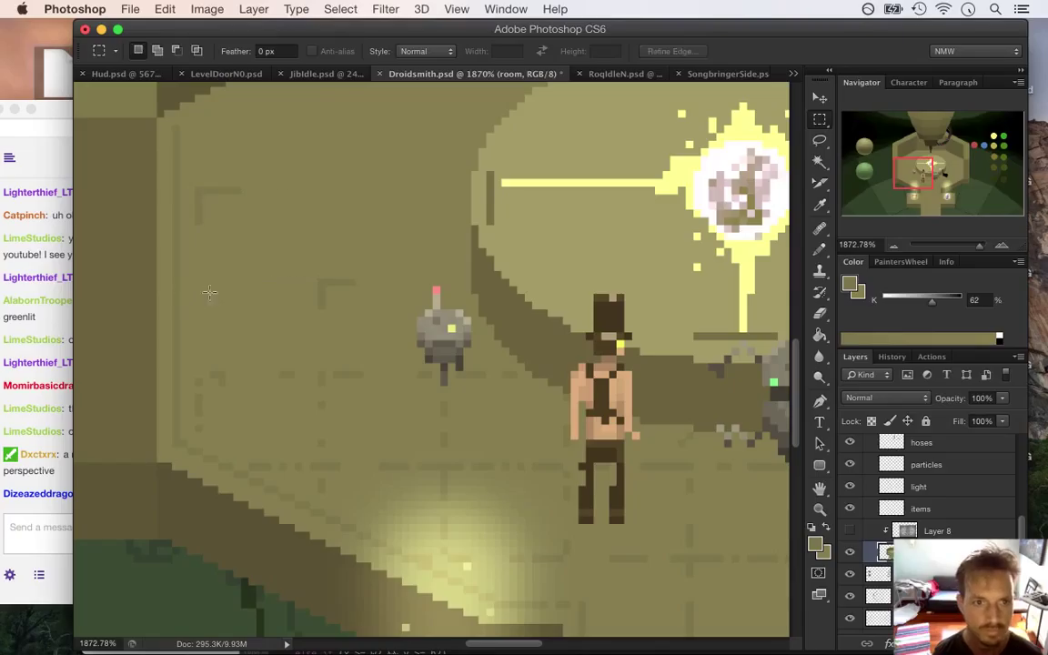
key(b)
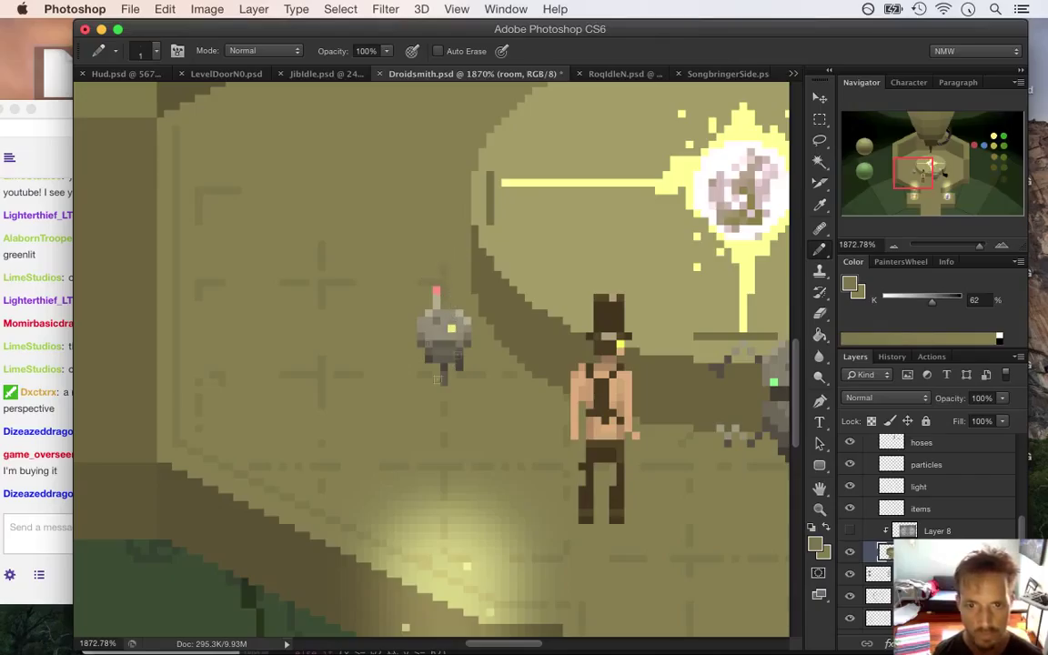
Step: Mark out the uppermost tile beside the left wall with a rectangular selection, clear it, and pencil a seam crossing at the tile's upper-right corner
scroll(757, 369, up, 3)
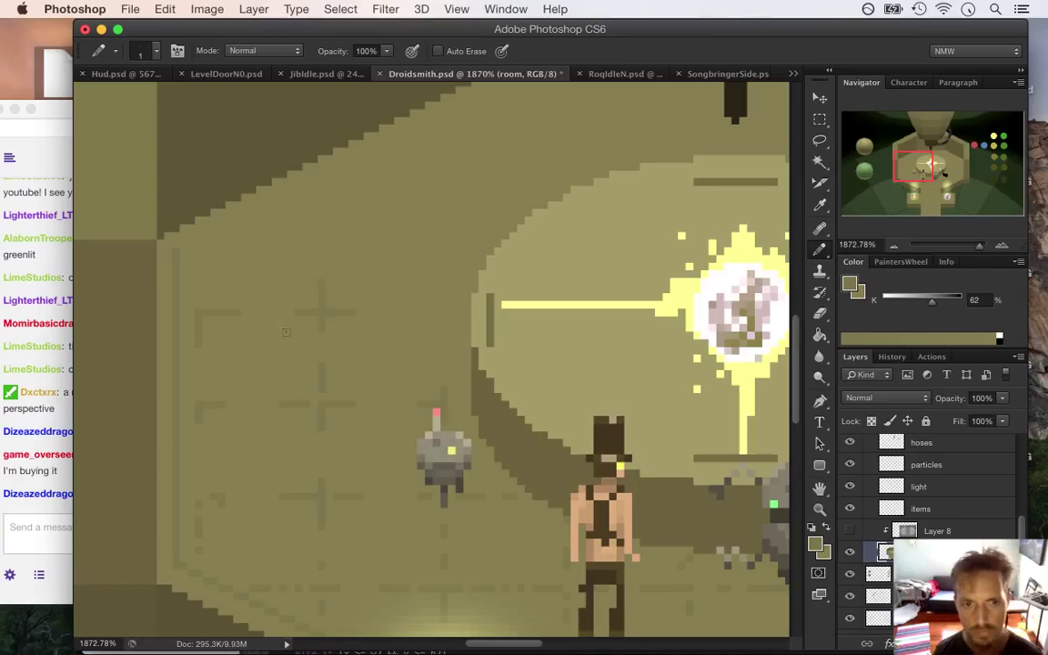
key(m)
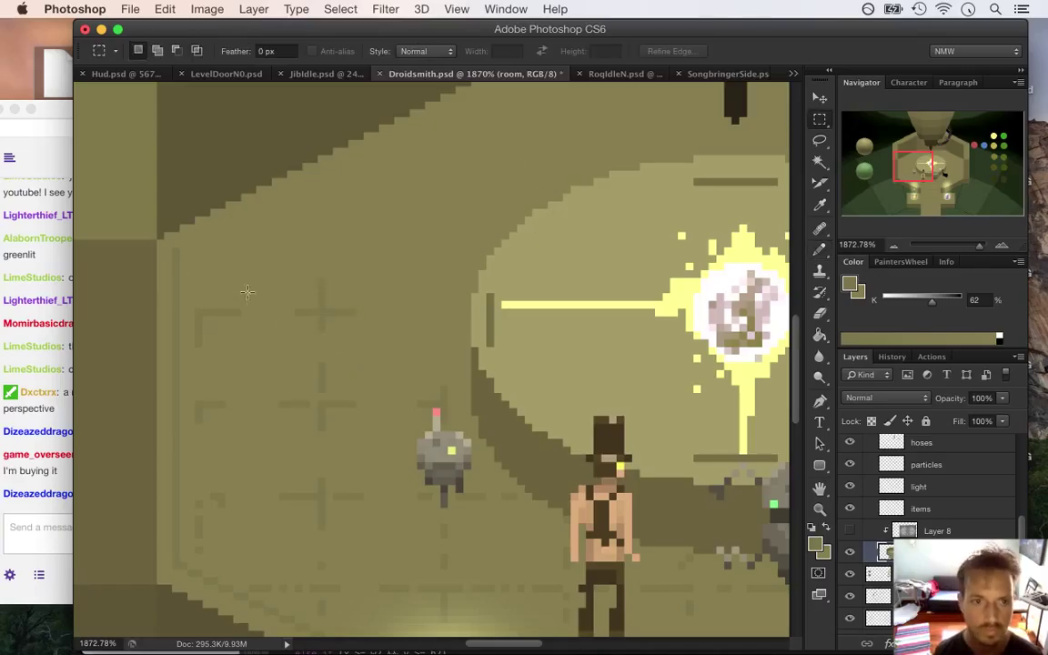
drag(313, 306, 200, 219)
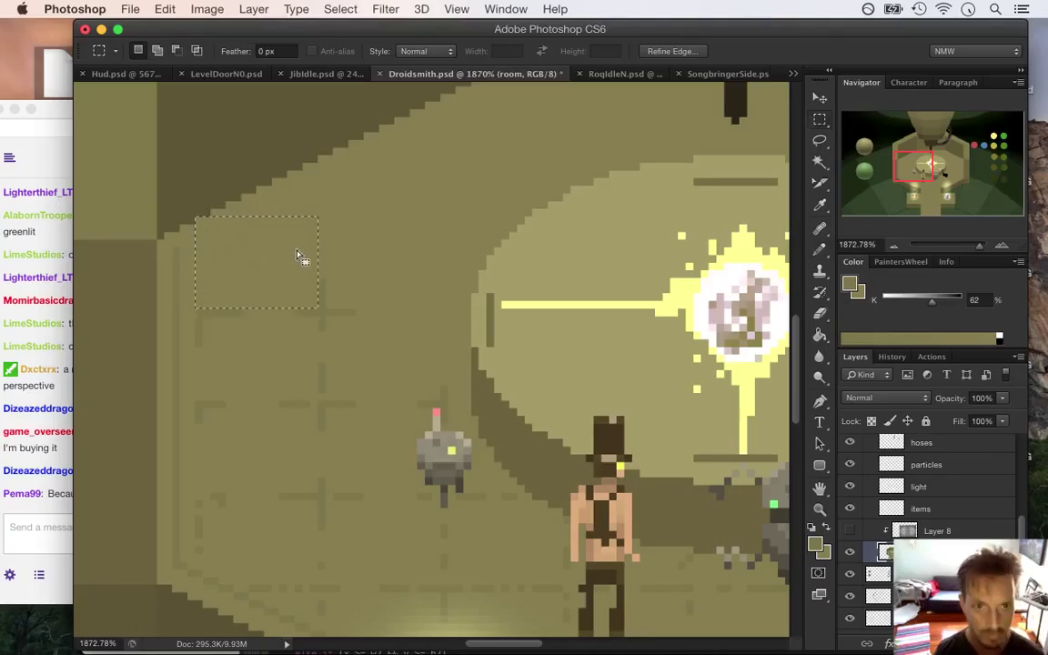
key(b)
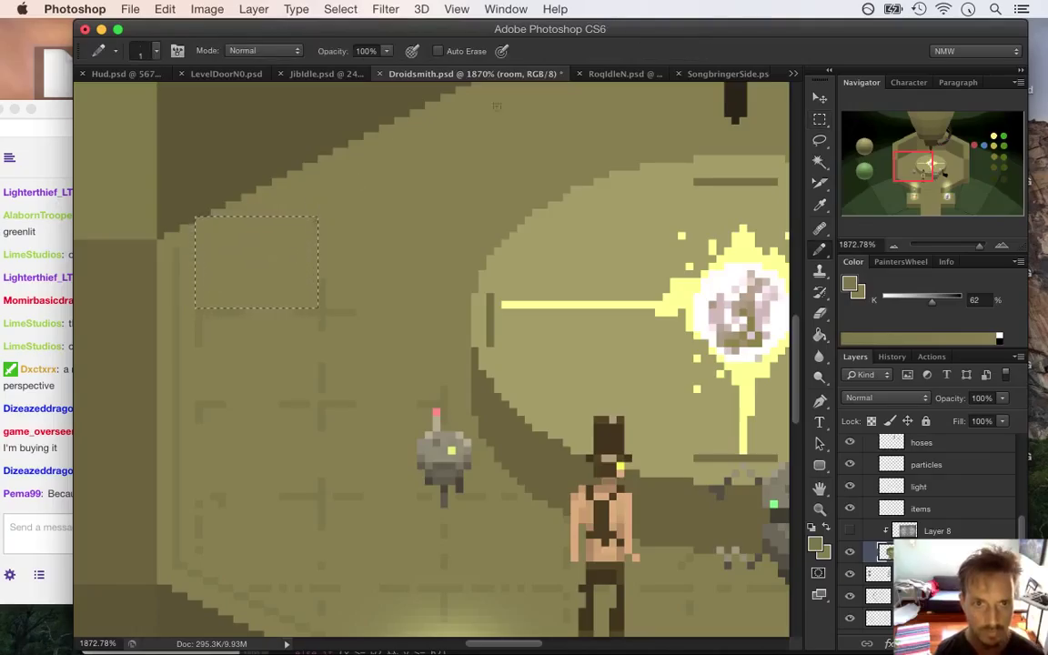
click(821, 123)
click(262, 206)
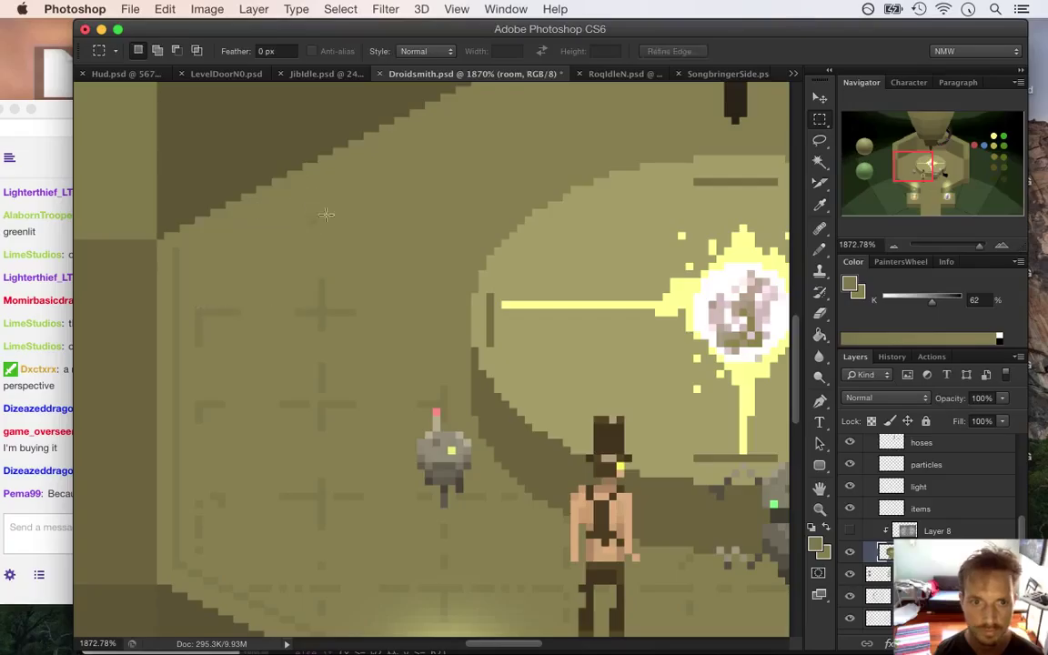
key(b)
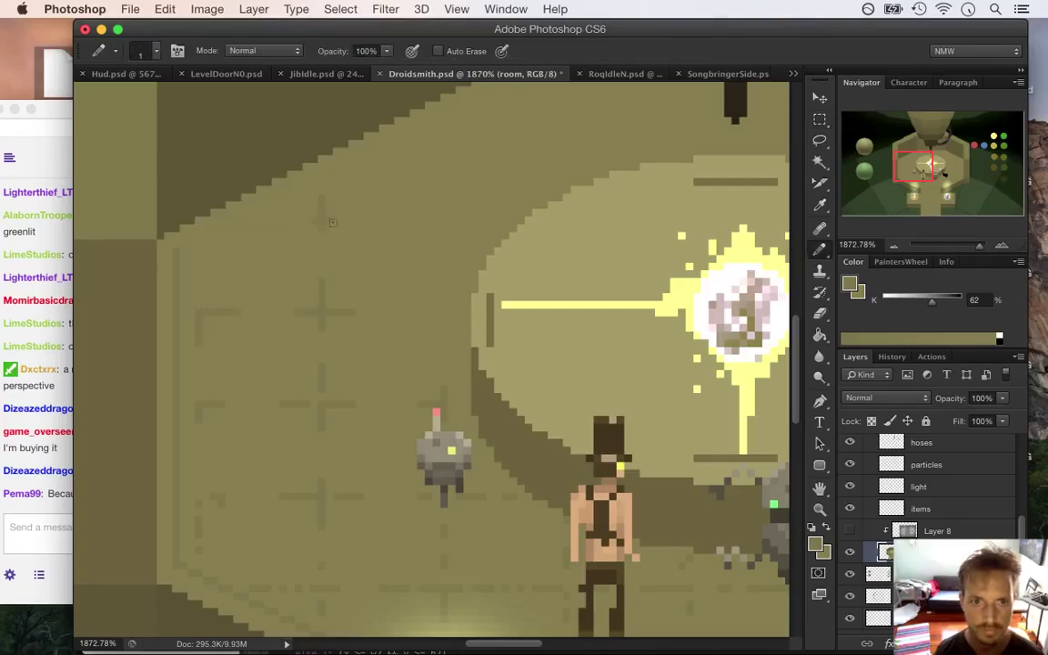
Step: Read the Twitch chat messages about the Steam release and using Photoshop, show the Area.cpp code in Xcode, and return to the Droidsmith document
click(57, 429)
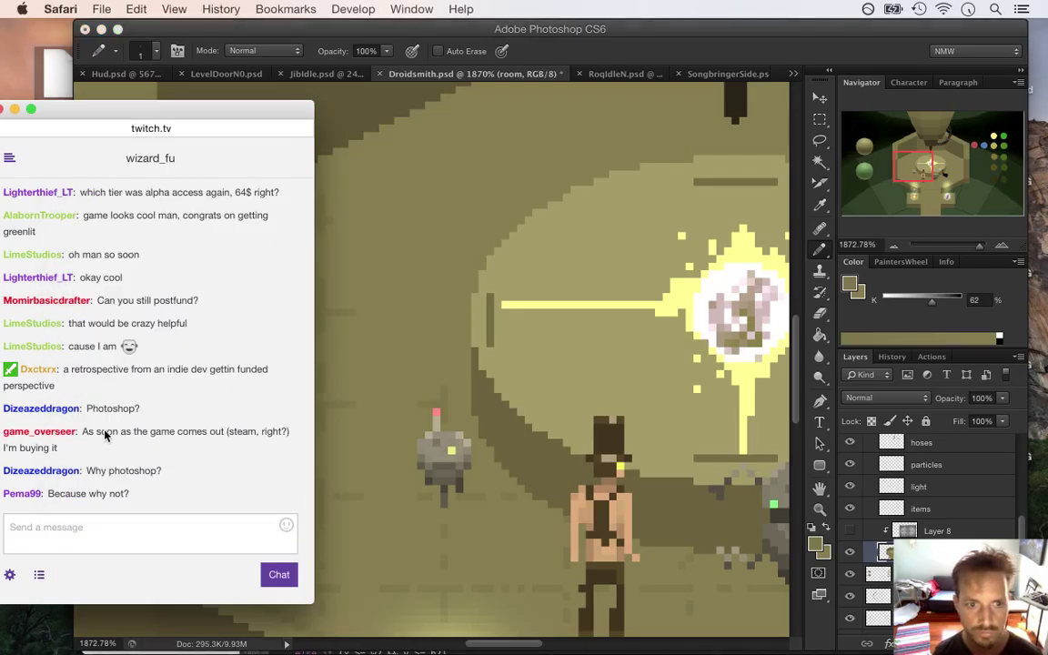
drag(133, 392, 236, 415)
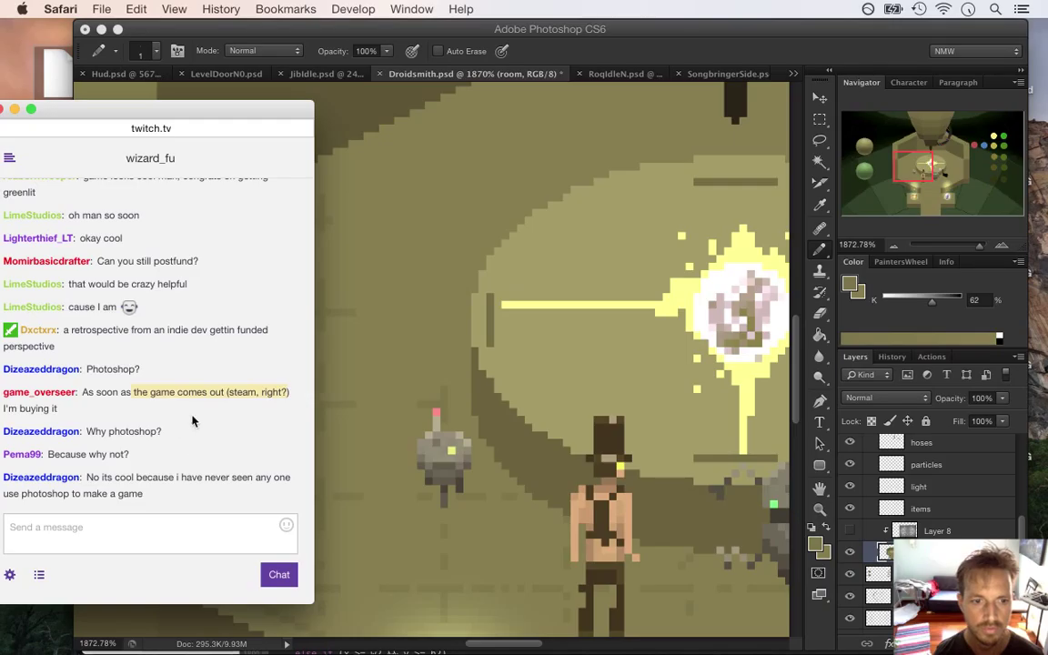
drag(159, 415, 149, 419)
drag(112, 477, 144, 492)
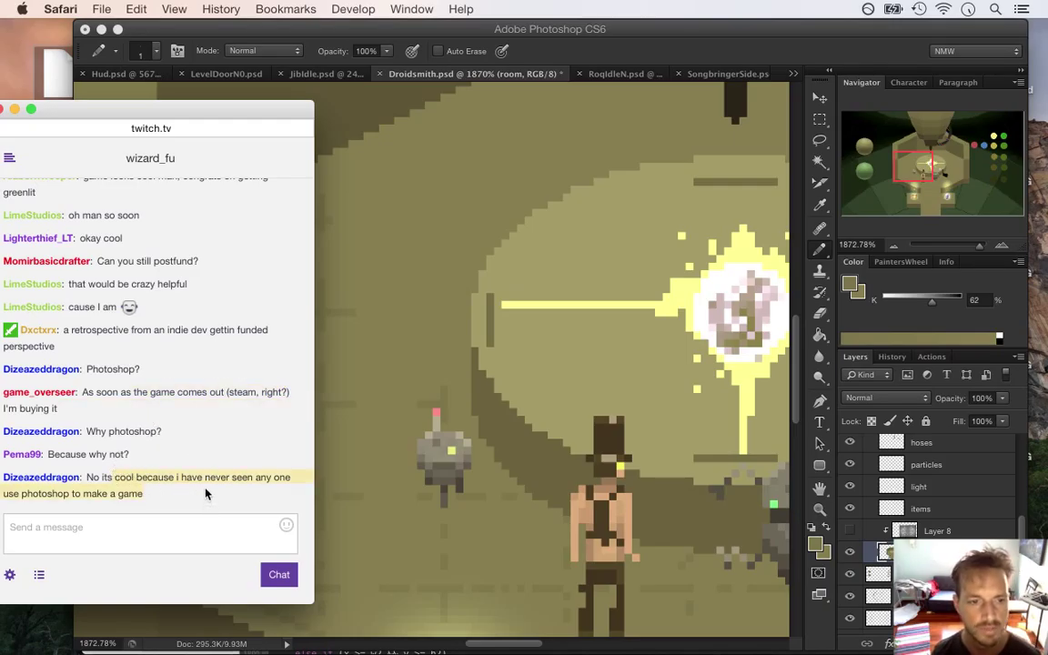
key(super+Tab)
key(super+Tab)
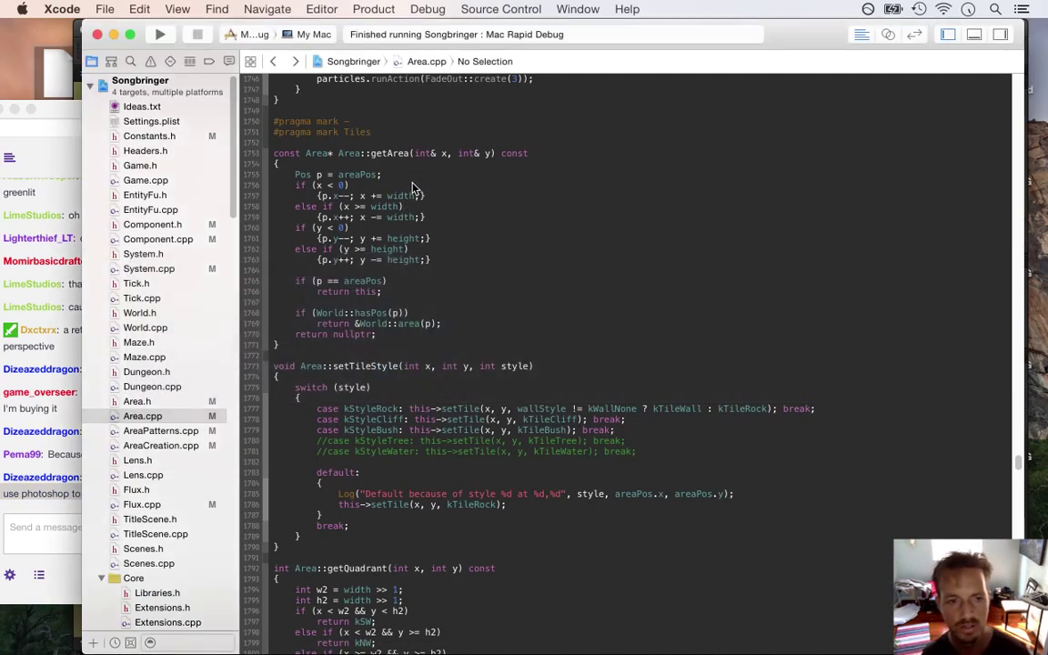
click(72, 474)
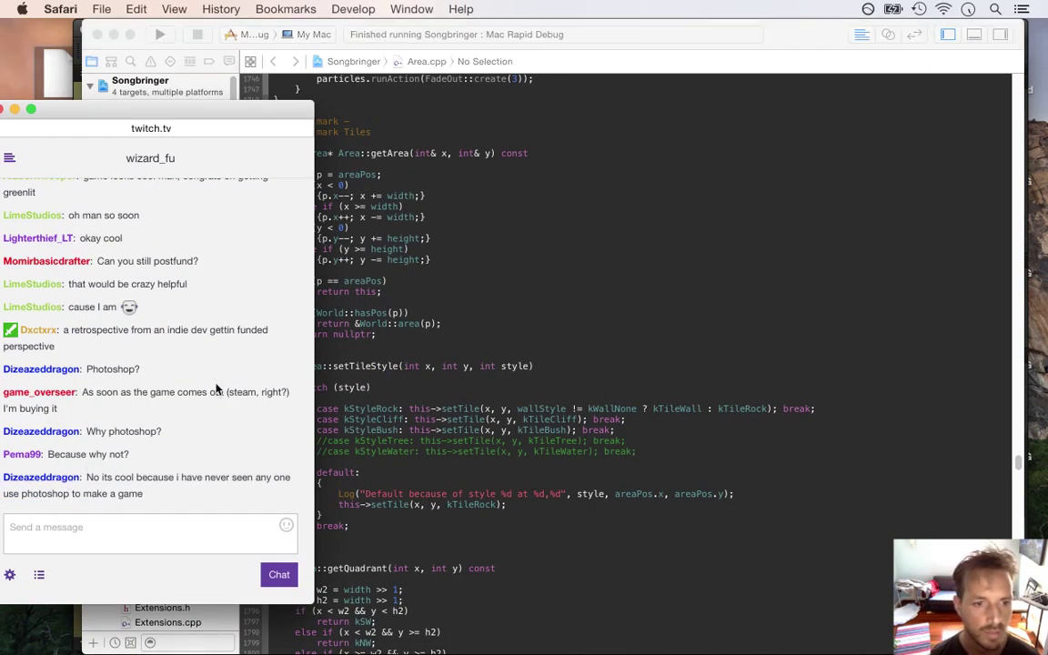
key(super+Tab)
key(super+Tab)
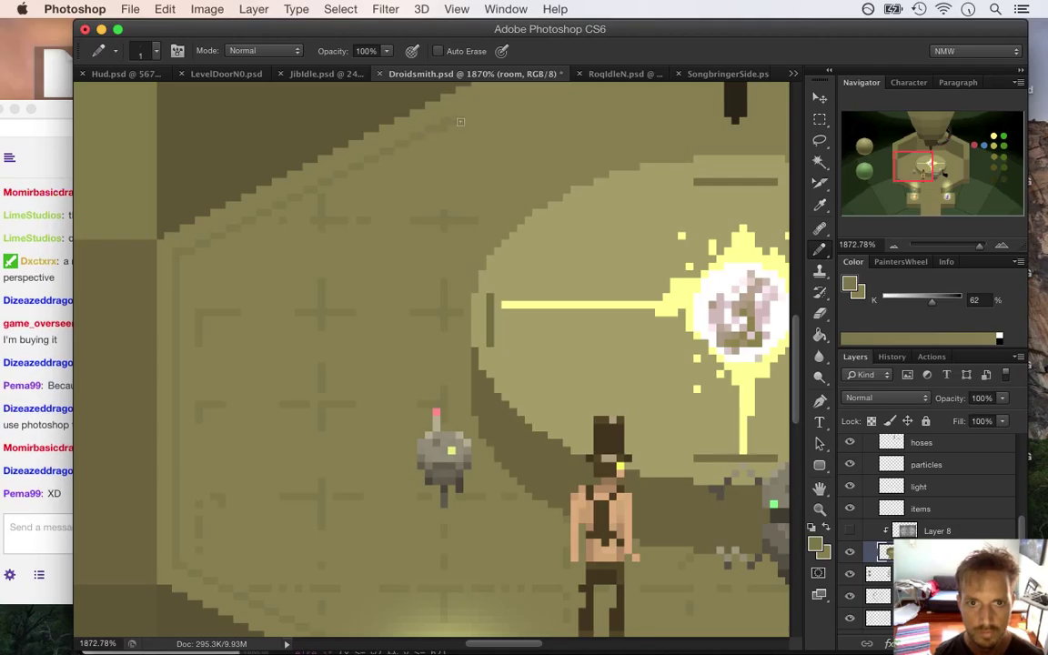
Step: Select the tile against the slanted upper-left wall, pencil its upper-right vertical seam in the sampled seam colour, and clear the selection
scroll(619, 200, up, 3)
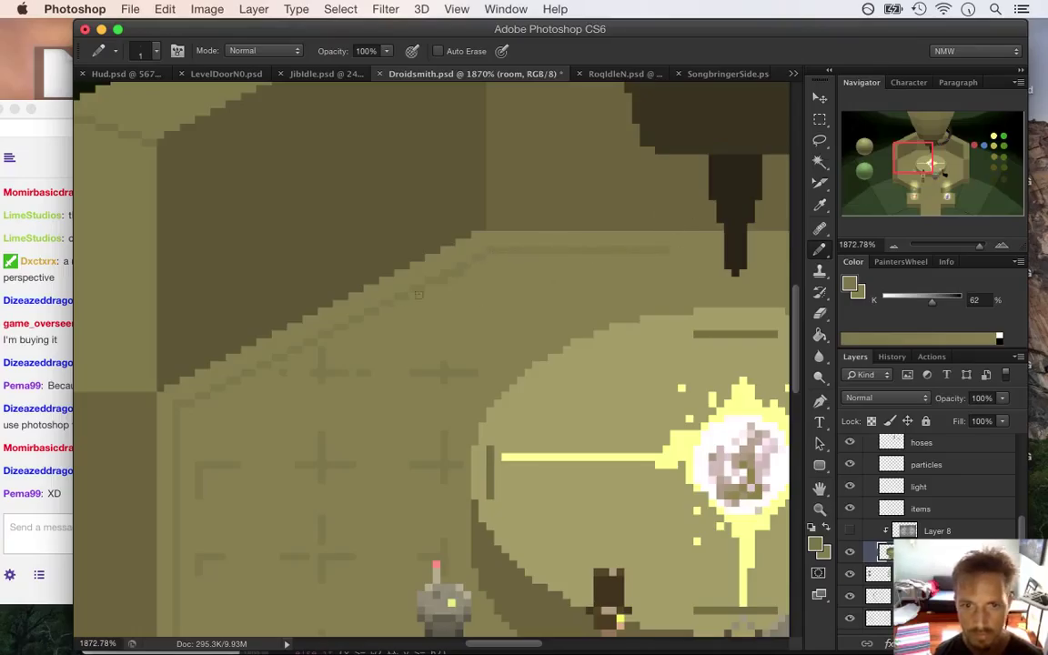
alt+click(446, 279)
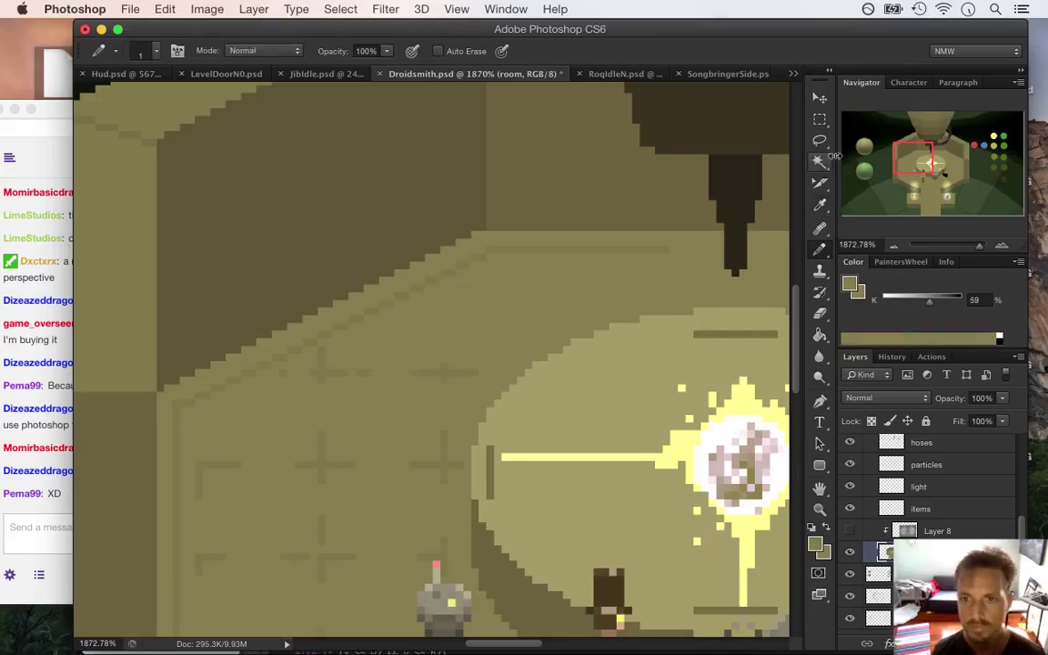
key(m)
drag(328, 367, 447, 278)
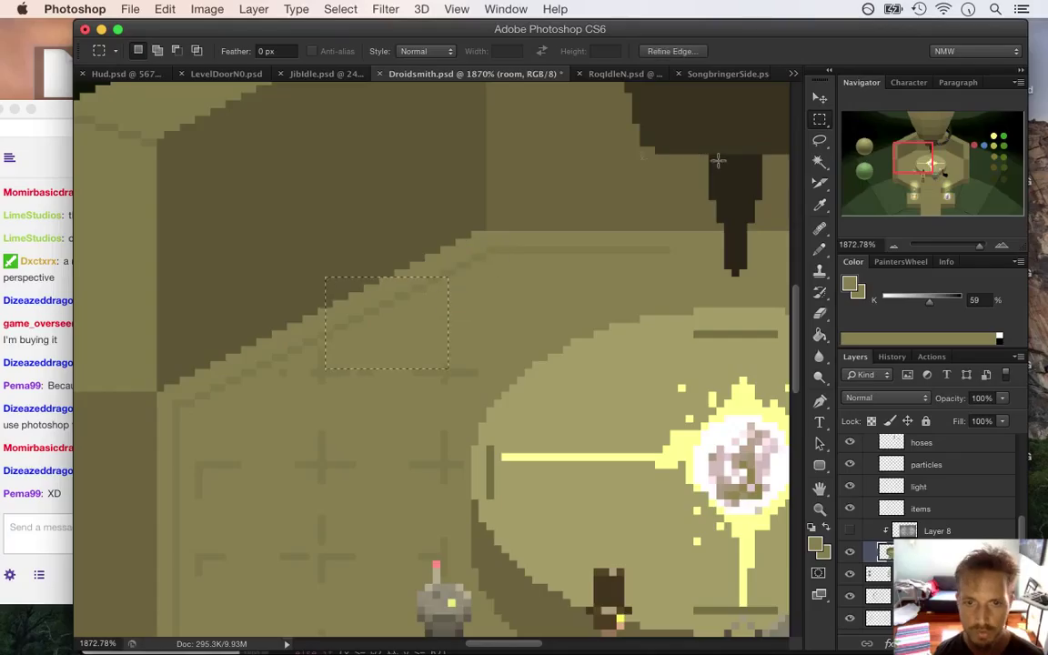
key(b)
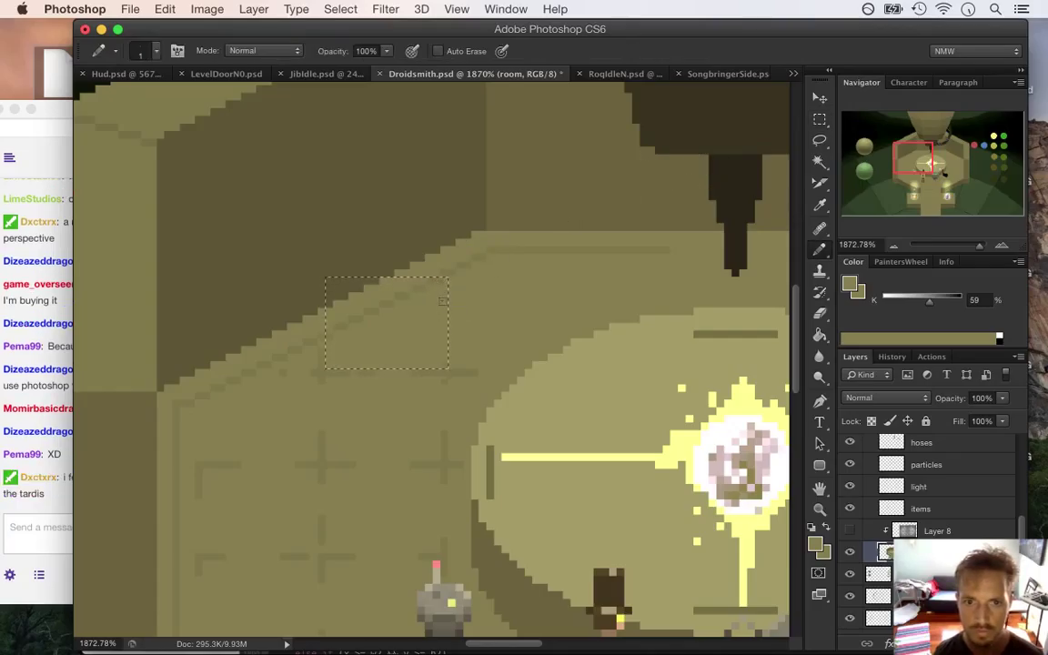
key(i)
click(503, 246)
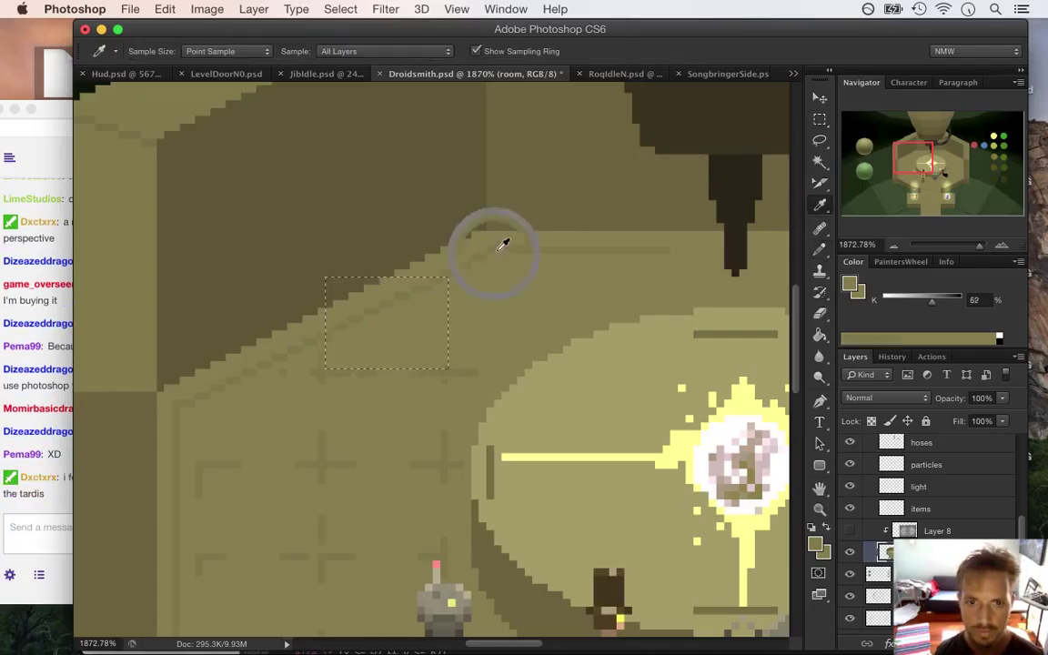
key(b)
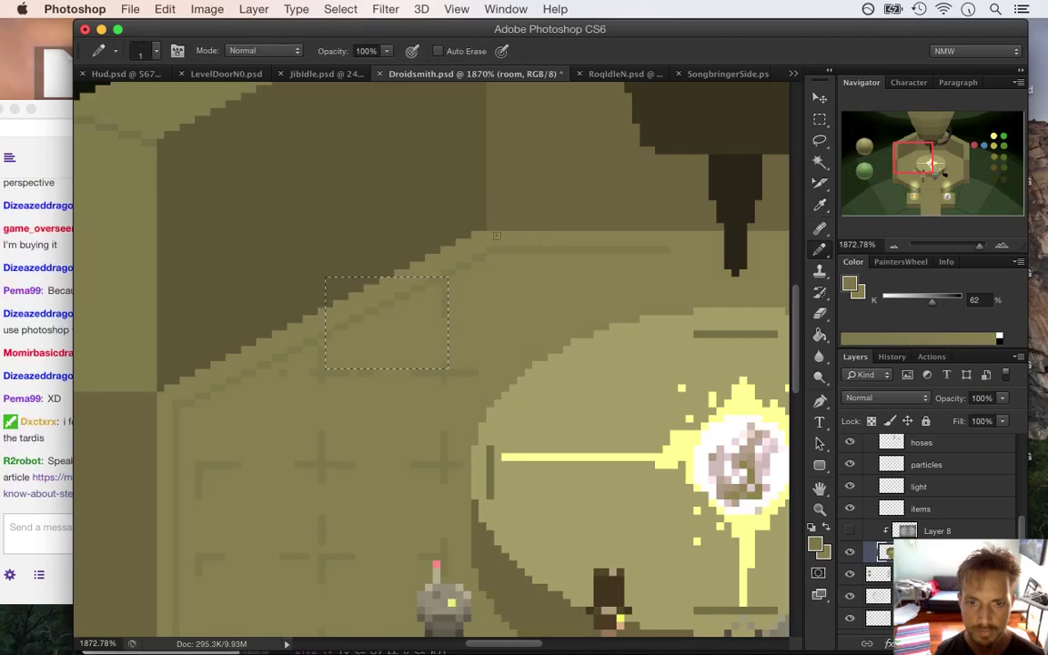
key(ctrl+d)
key(m)
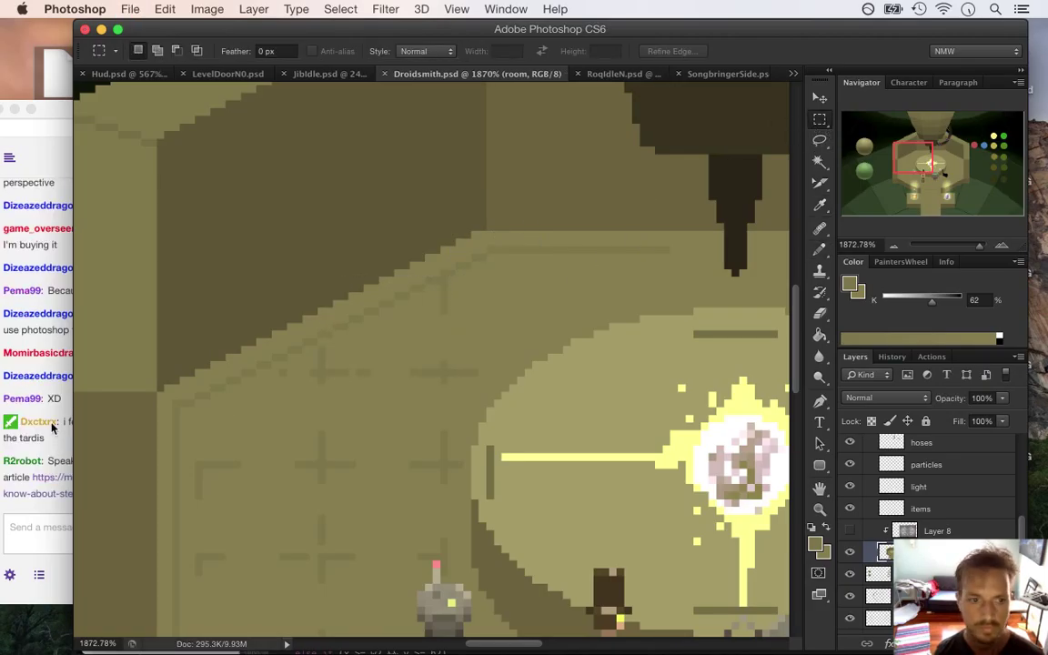
Step: Read the newest Twitch chat messages, look up "define tardis" in a new Safari window, and close that window
click(49, 363)
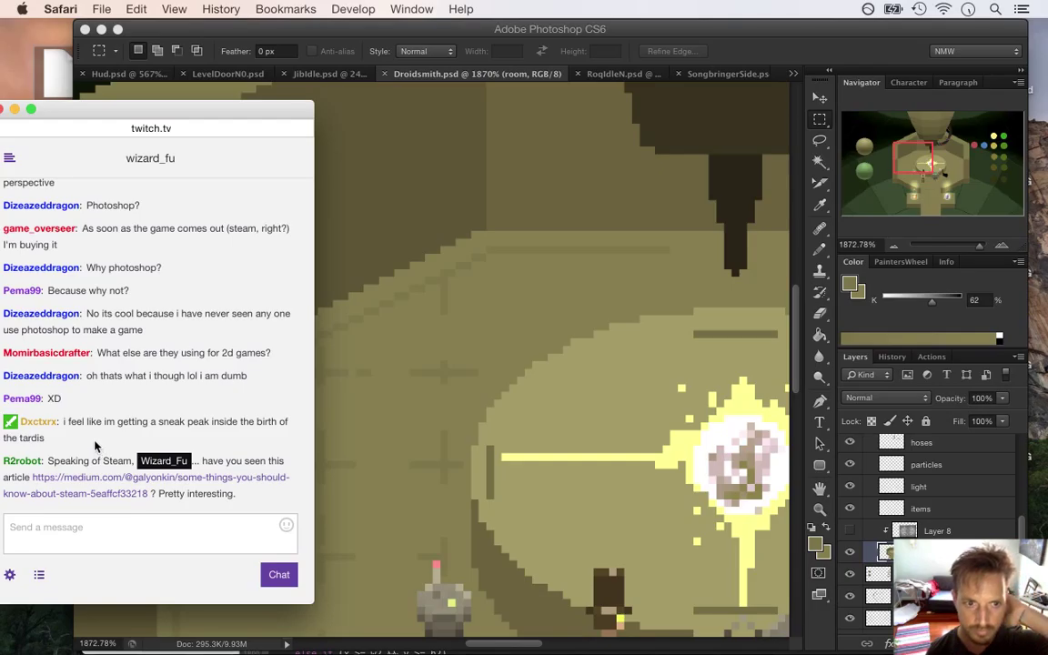
drag(85, 420, 96, 381)
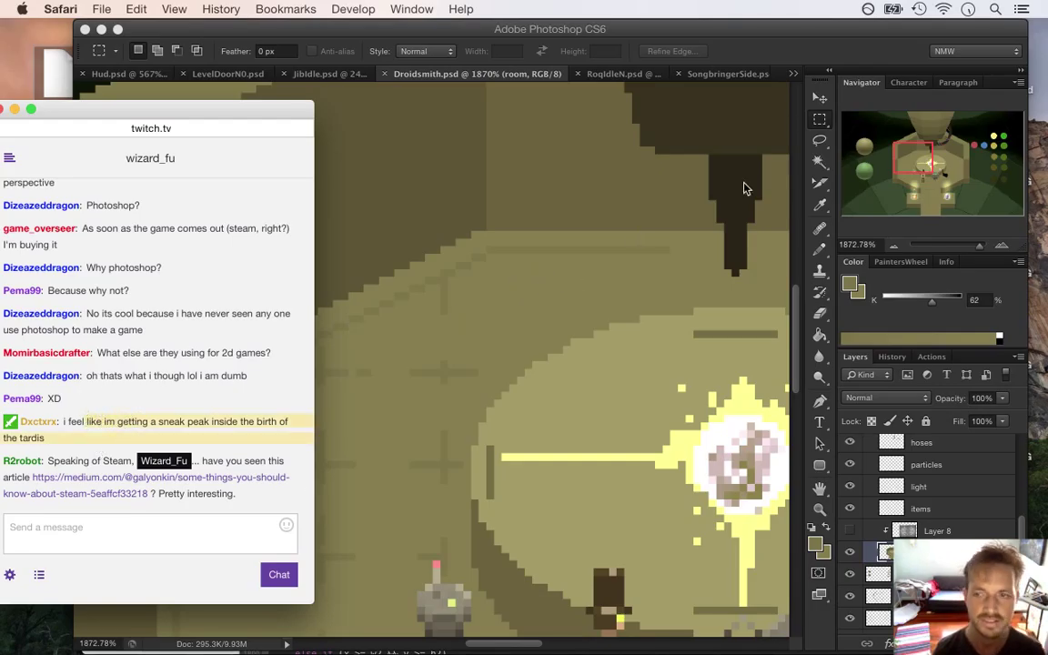
mouse_move(1046, 151)
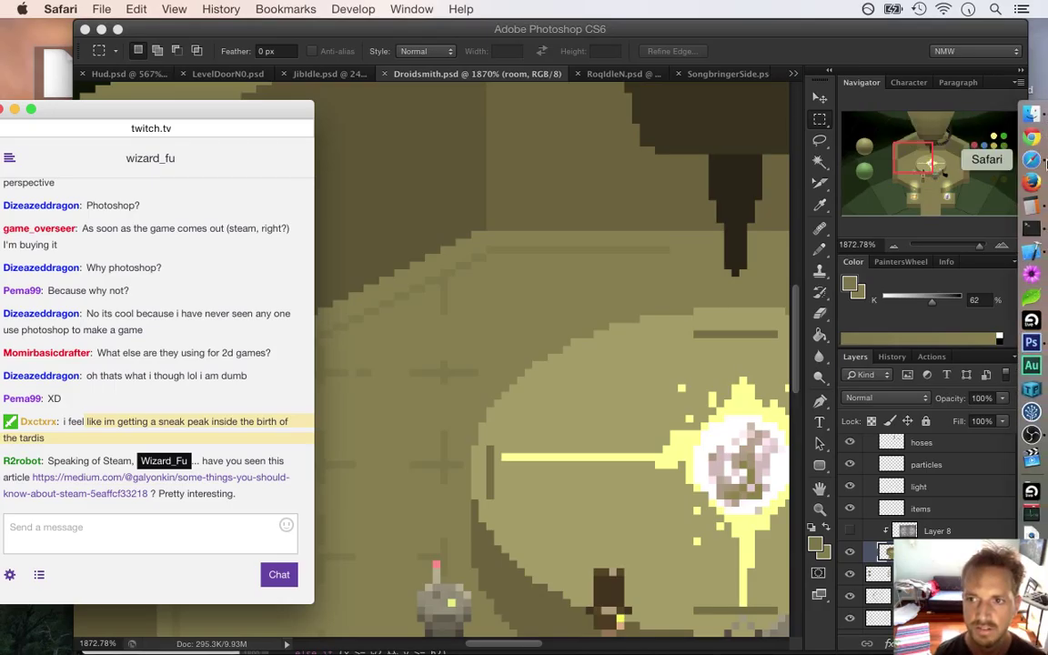
key(super+n)
text(define tardis)
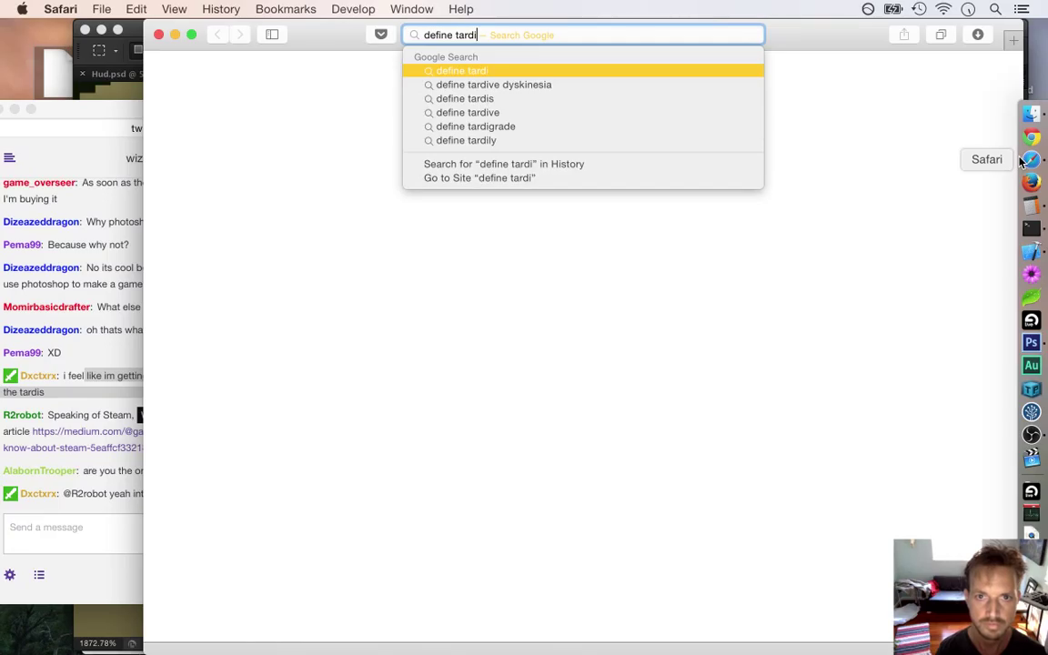
key(Return)
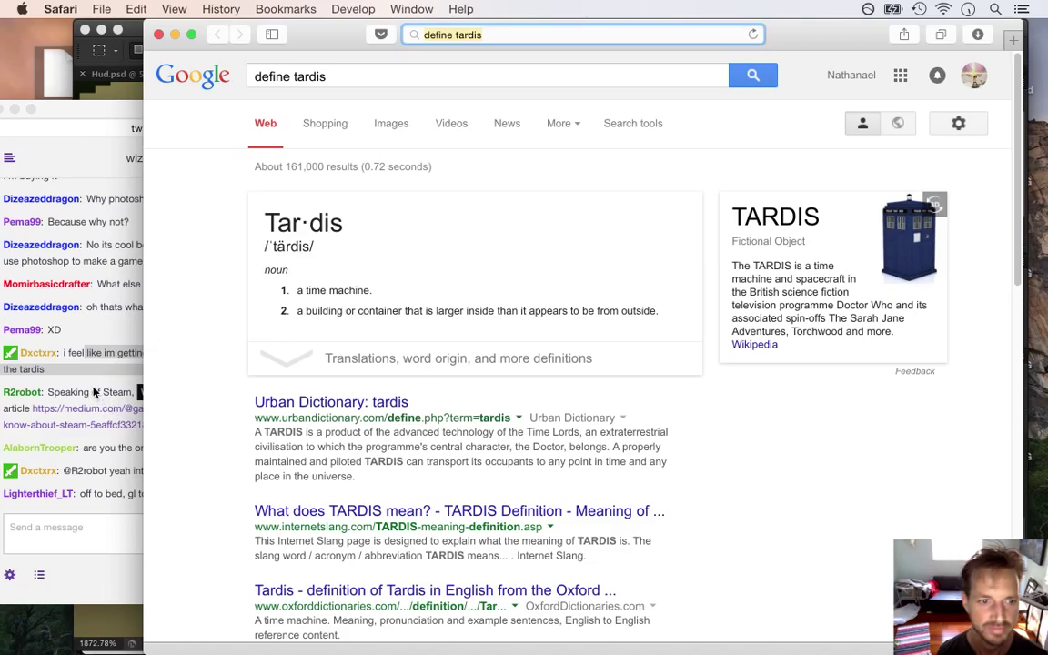
key(super+w)
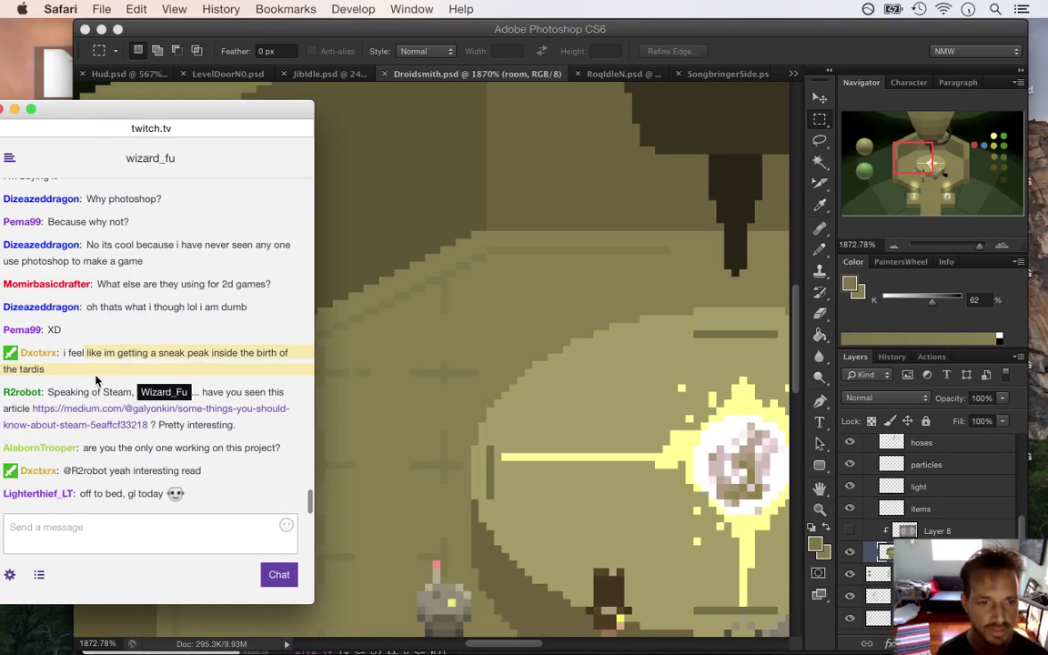
click(108, 425)
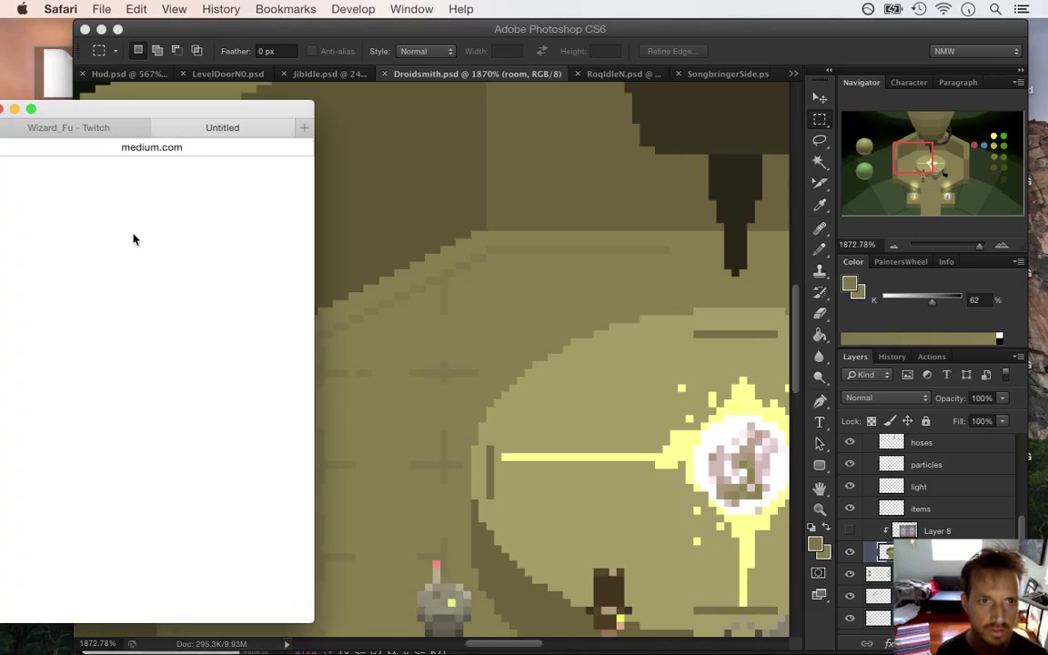
click(159, 128)
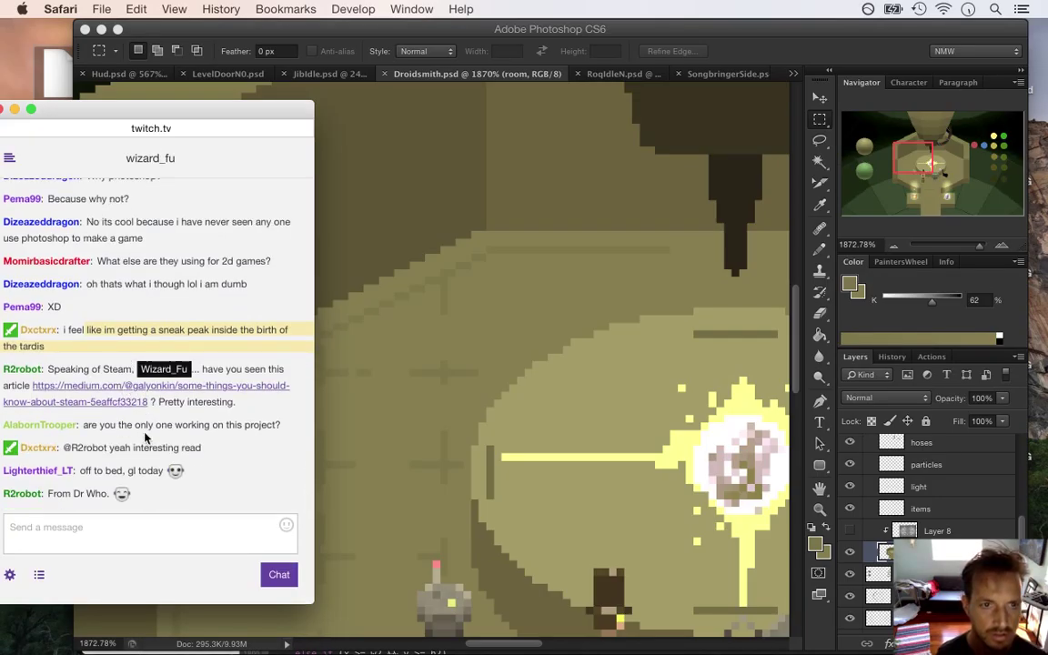
click(131, 398)
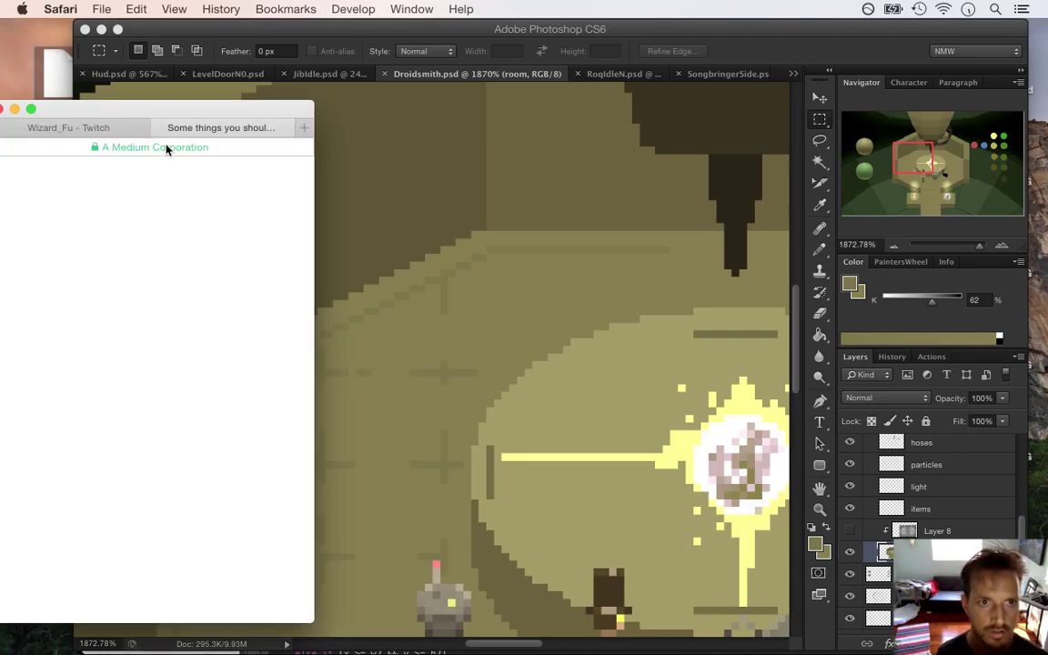
click(159, 128)
Step: Copy the Medium article link about Steam from the chat, open it in a separate browser window, and skim it to the Summary
right_click(128, 386)
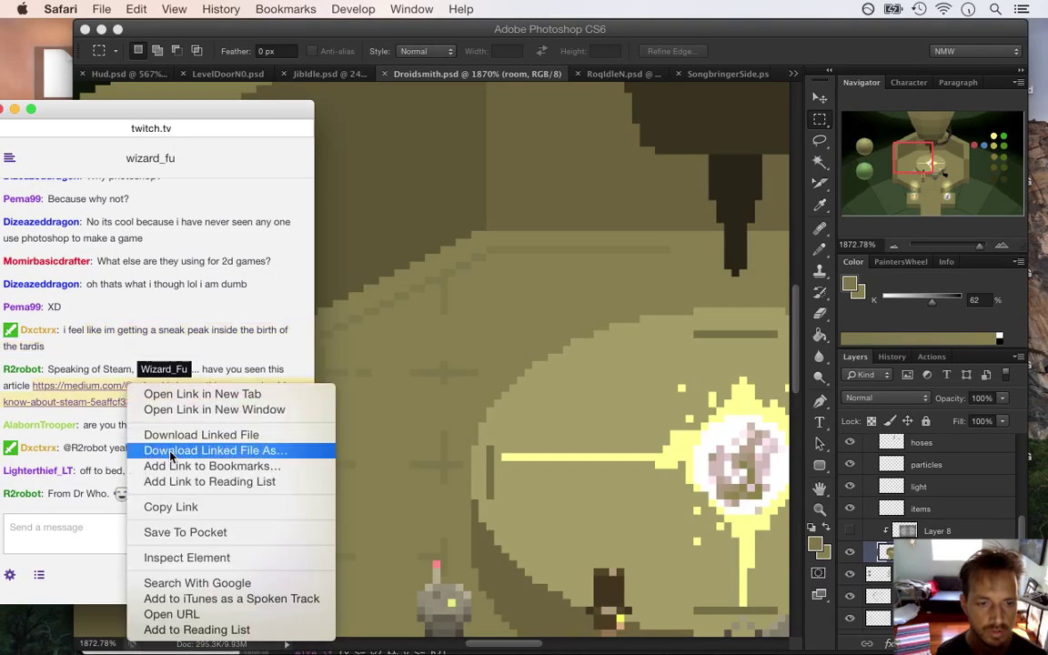
click(189, 514)
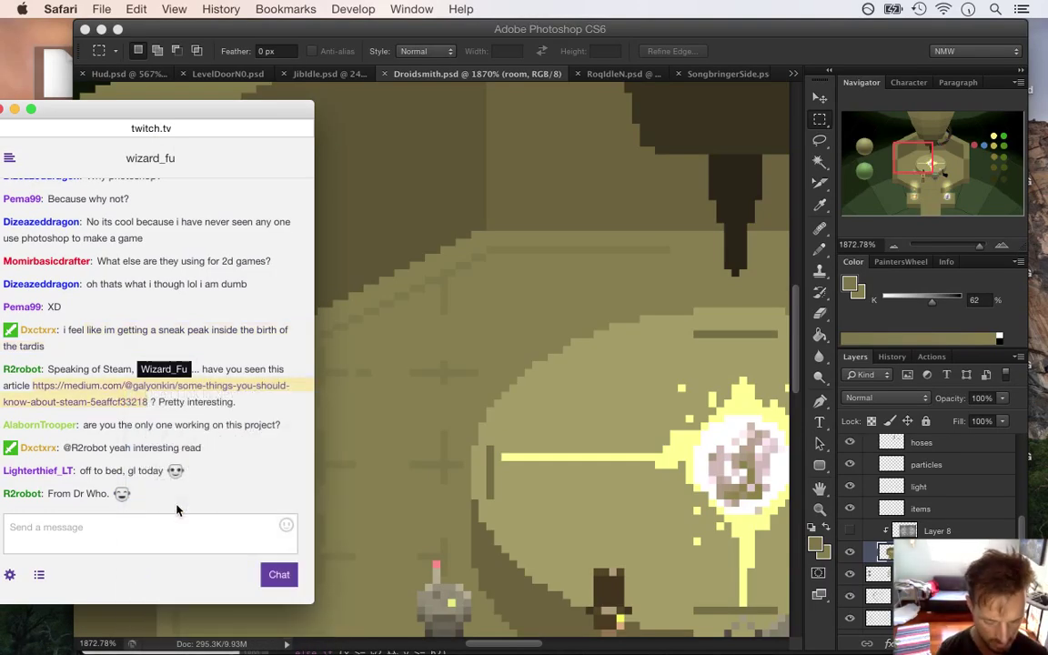
key(super+v)
key(Return)
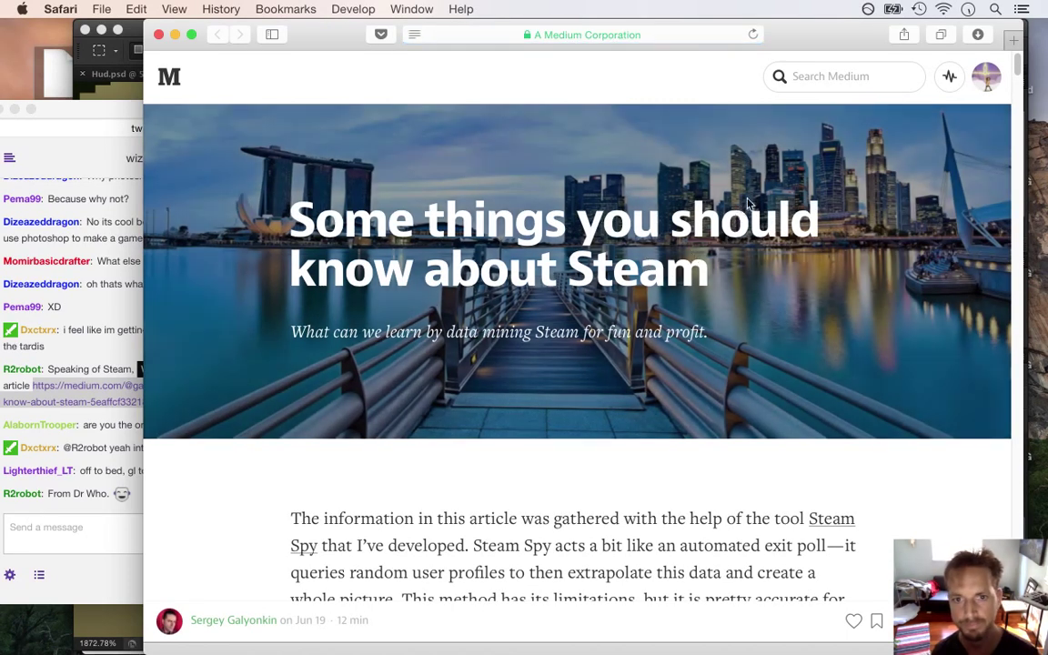
drag(1017, 64, 1001, 646)
Step: Save the Steam article's web address as a shortcut on the desktop and close the article to return to the chat
click(468, 32)
drag(414, 35, 104, 91)
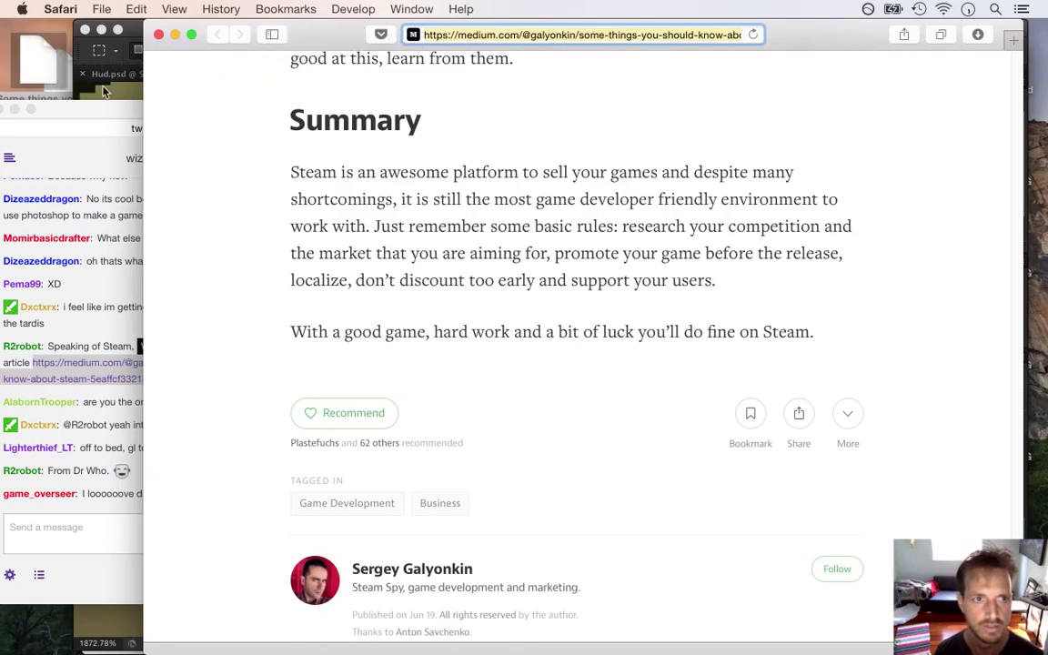
click(158, 35)
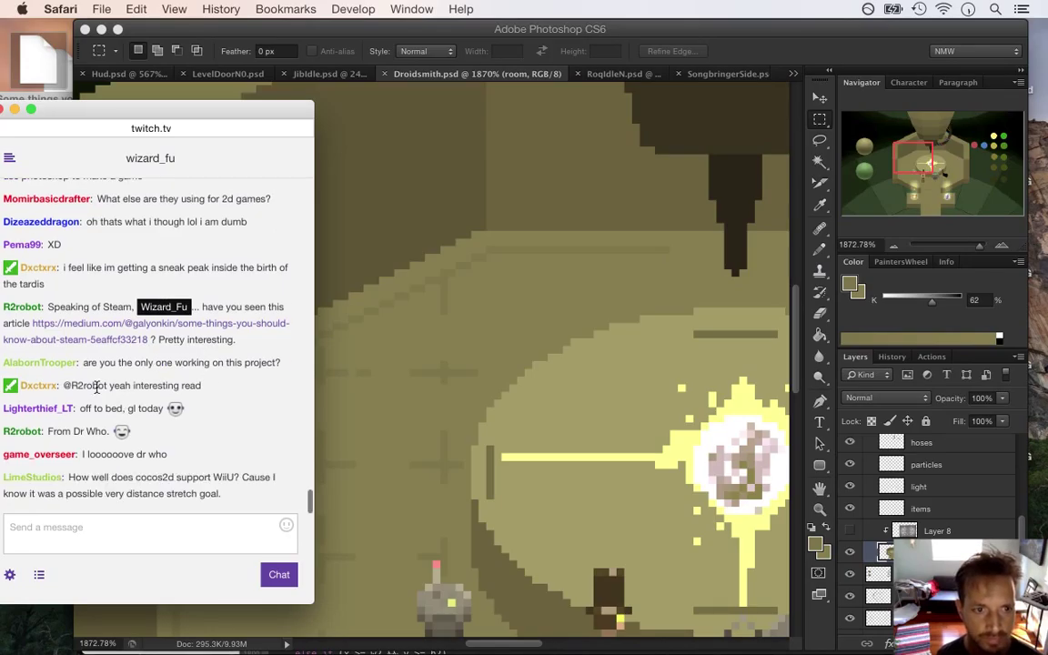
click(109, 339)
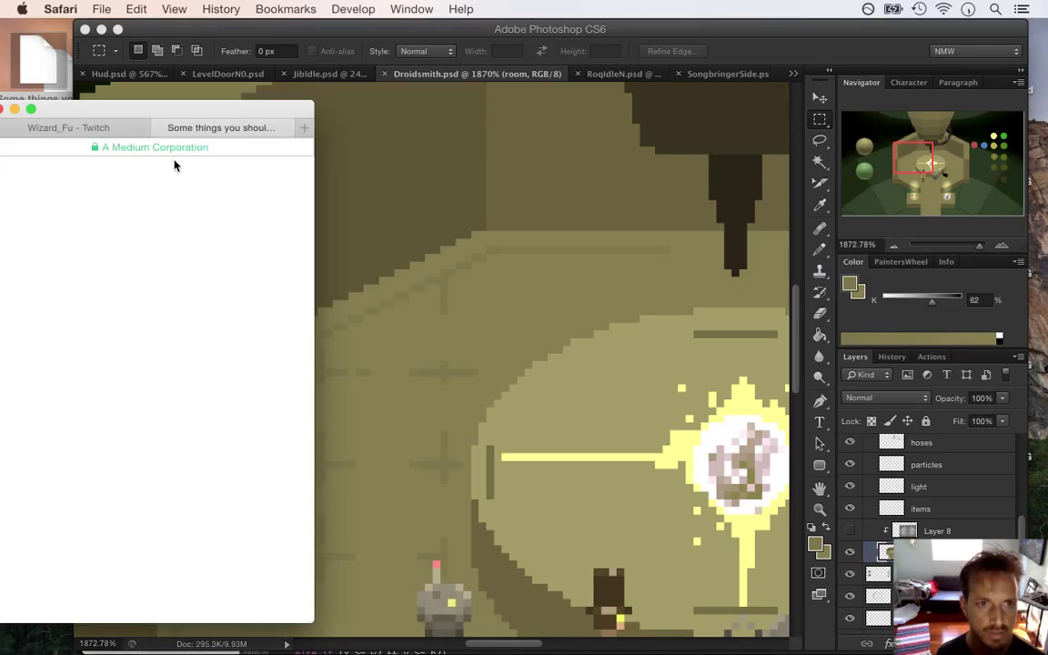
key(super+w)
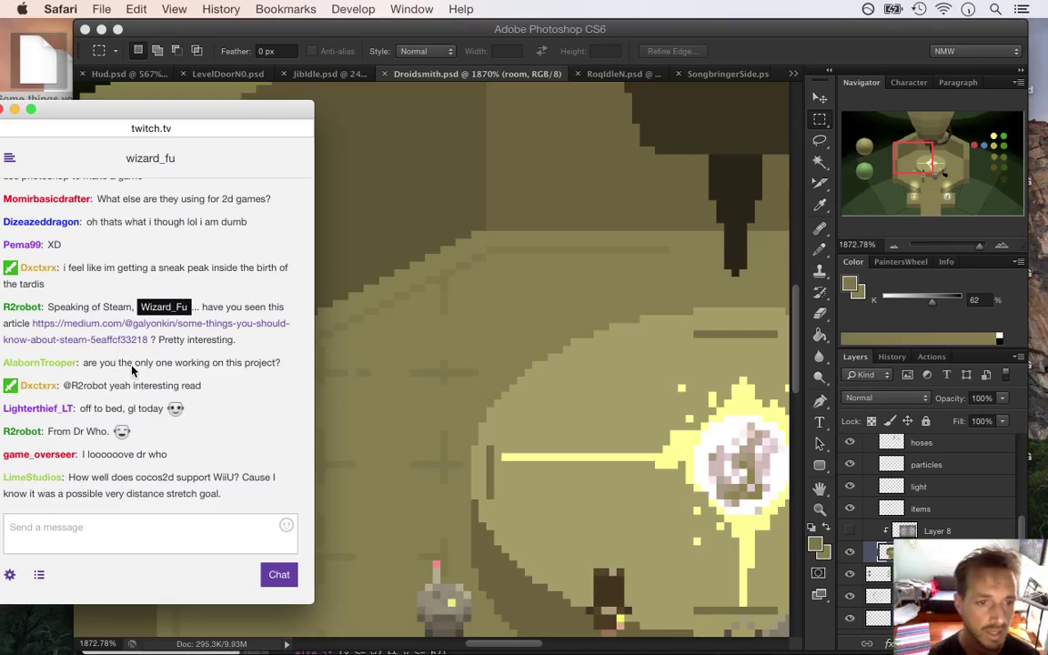
Step: Read the newest Twitch chat messages, from the question about working alone on the project to the WiiU comments, and return to Photoshop
drag(102, 362, 279, 363)
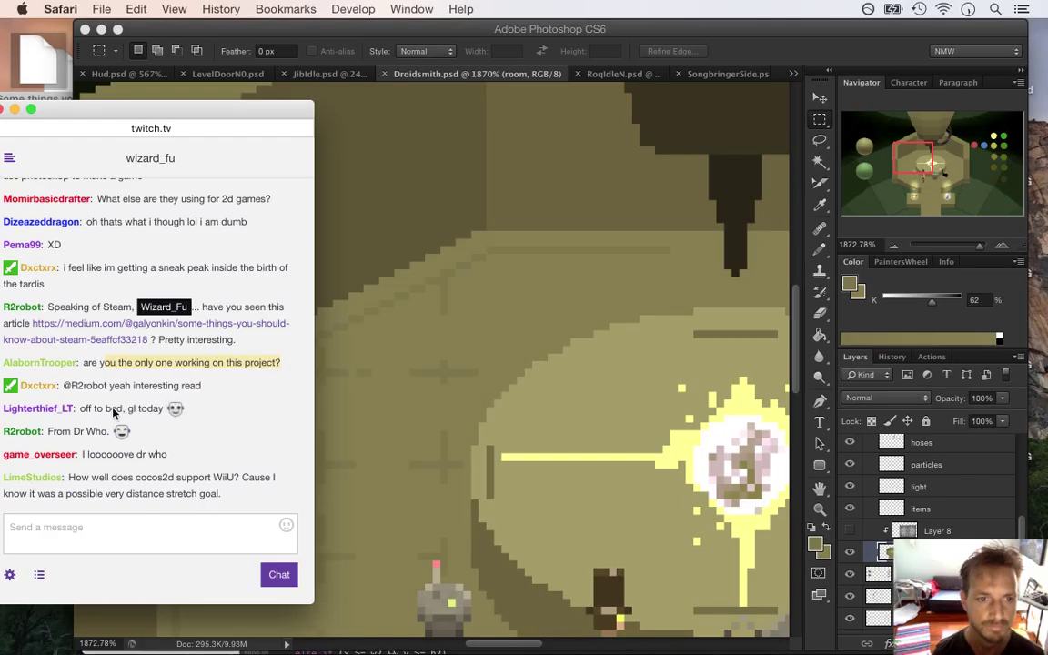
drag(95, 408, 156, 404)
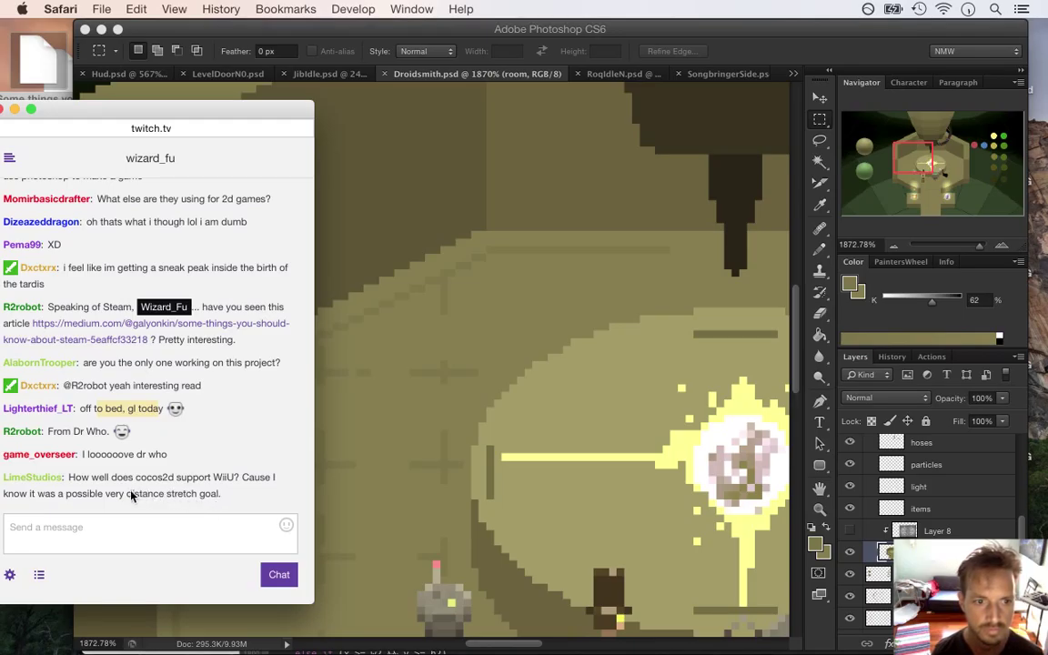
drag(111, 477, 234, 461)
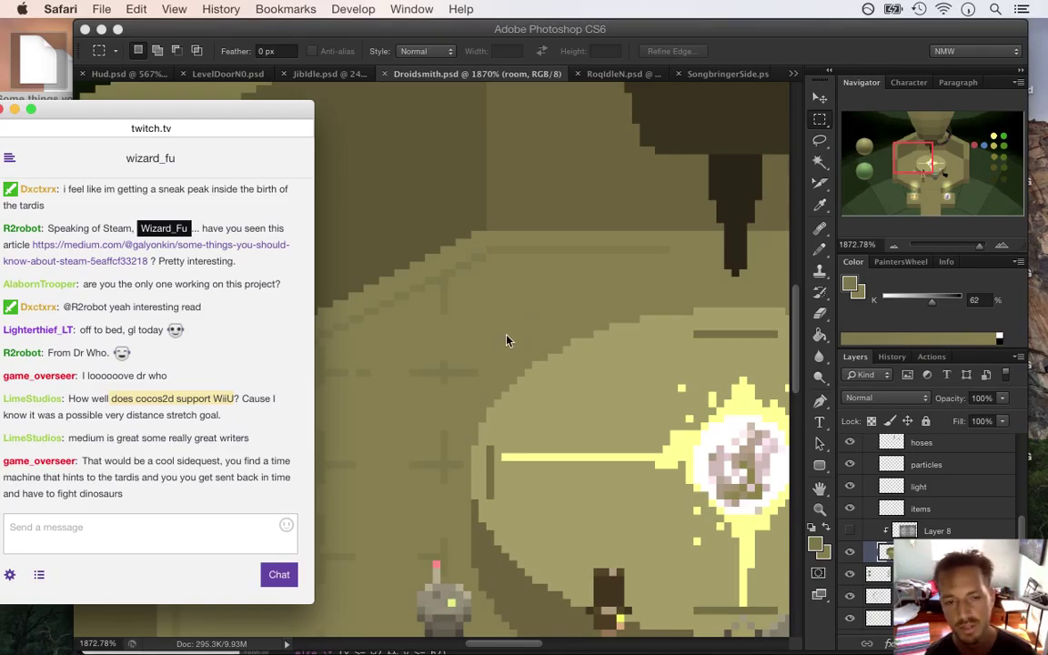
click(229, 439)
double_click(223, 399)
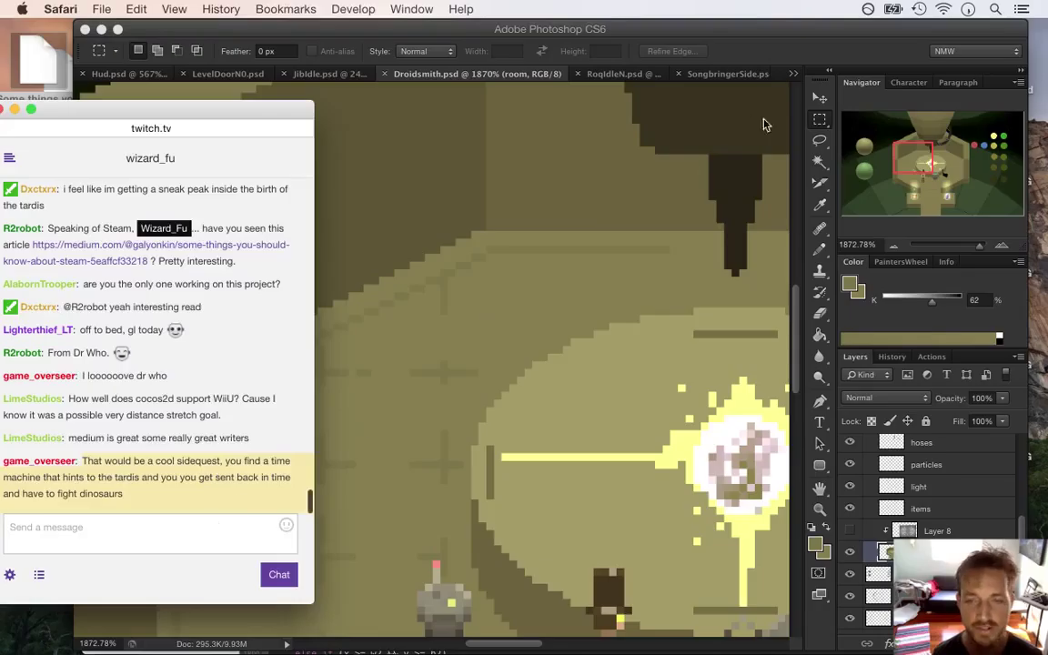
click(689, 113)
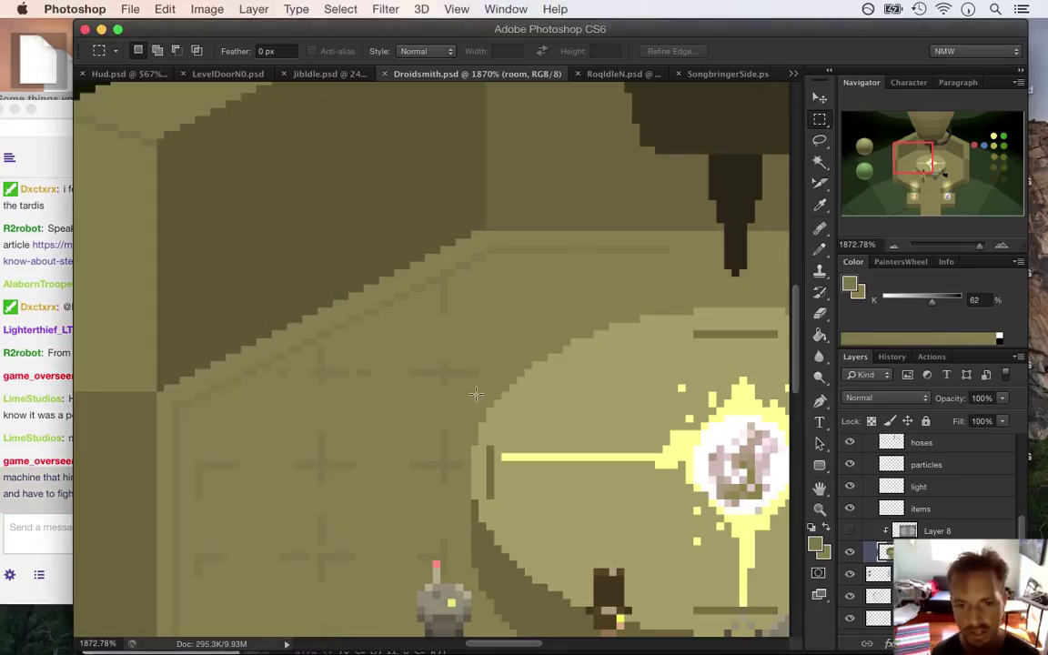
key(b)
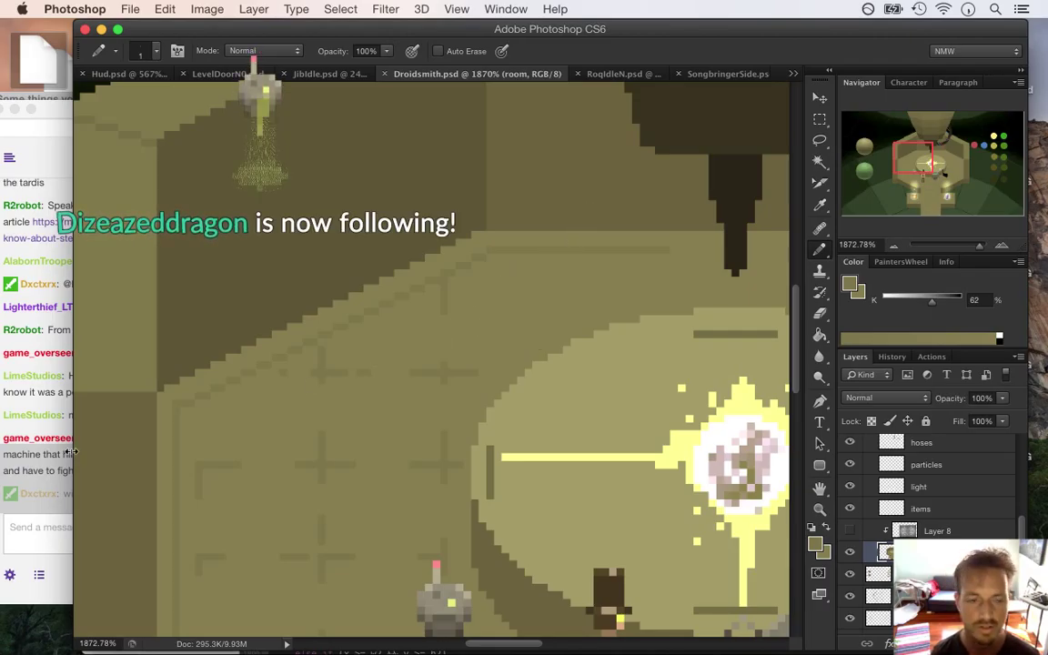
click(50, 477)
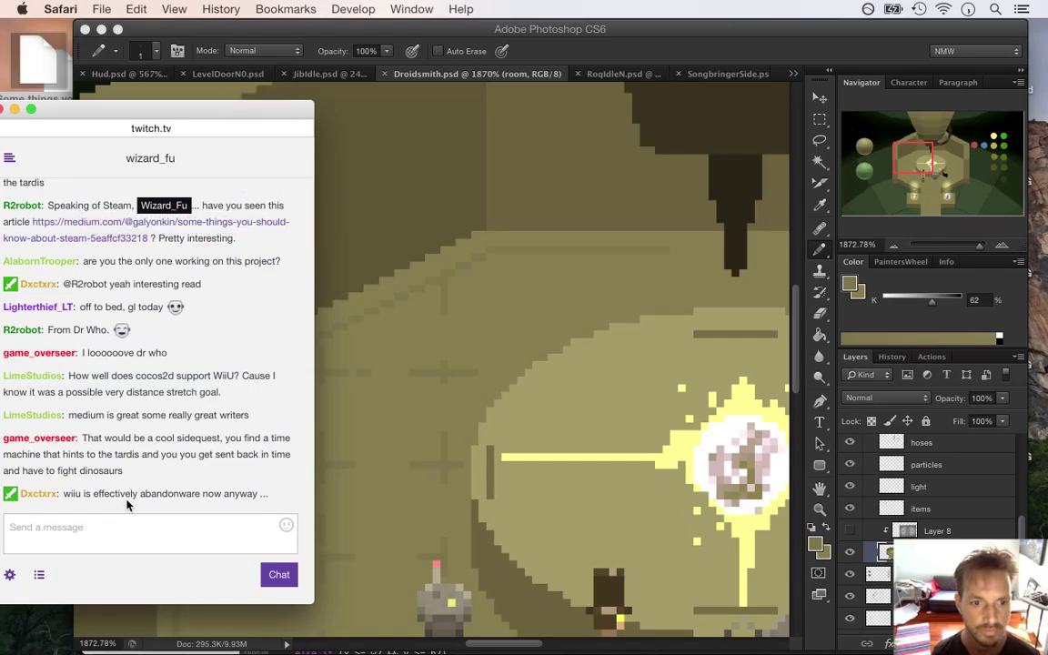
drag(84, 493, 194, 493)
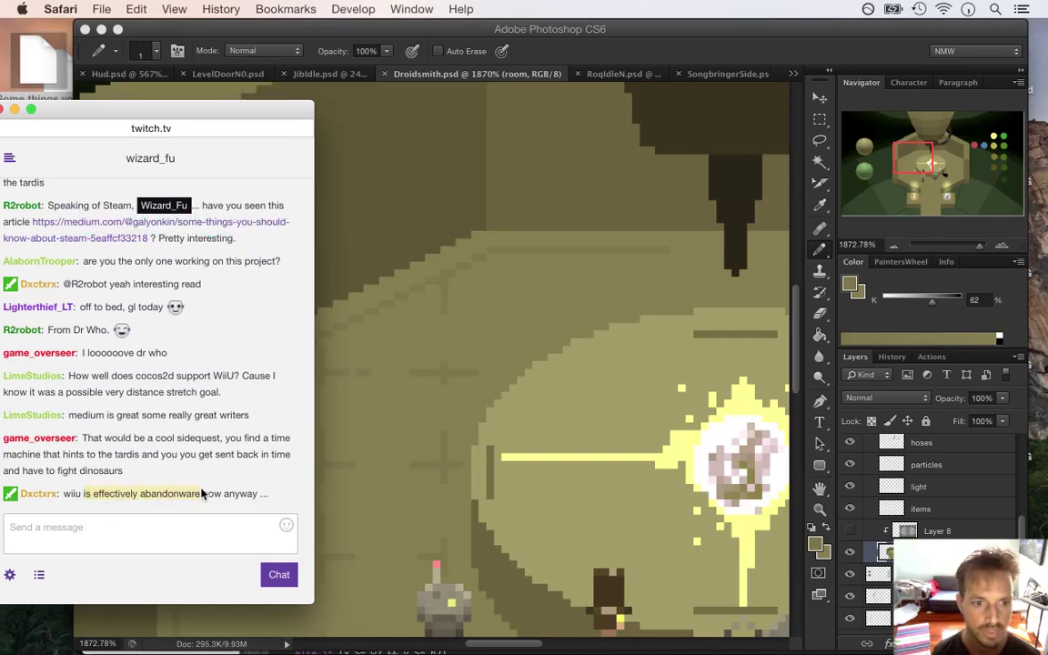
click(632, 65)
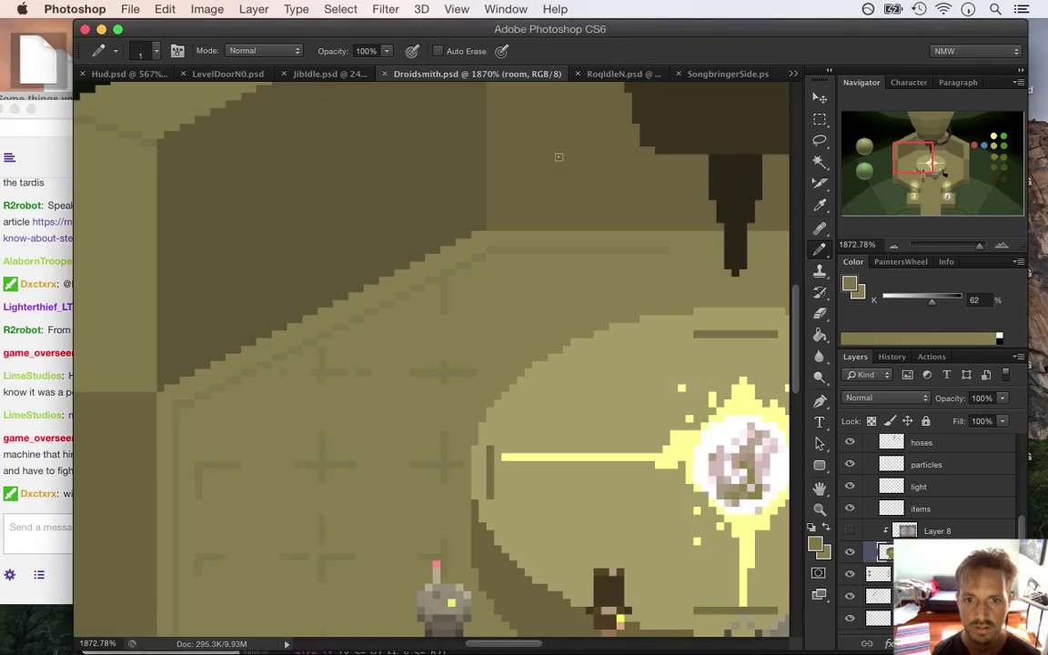
Step: Select a tile area 12 px tall beside the last vertical seam, pencil the dashed seam marks at its upper-right corner, and clear the selection
key(m)
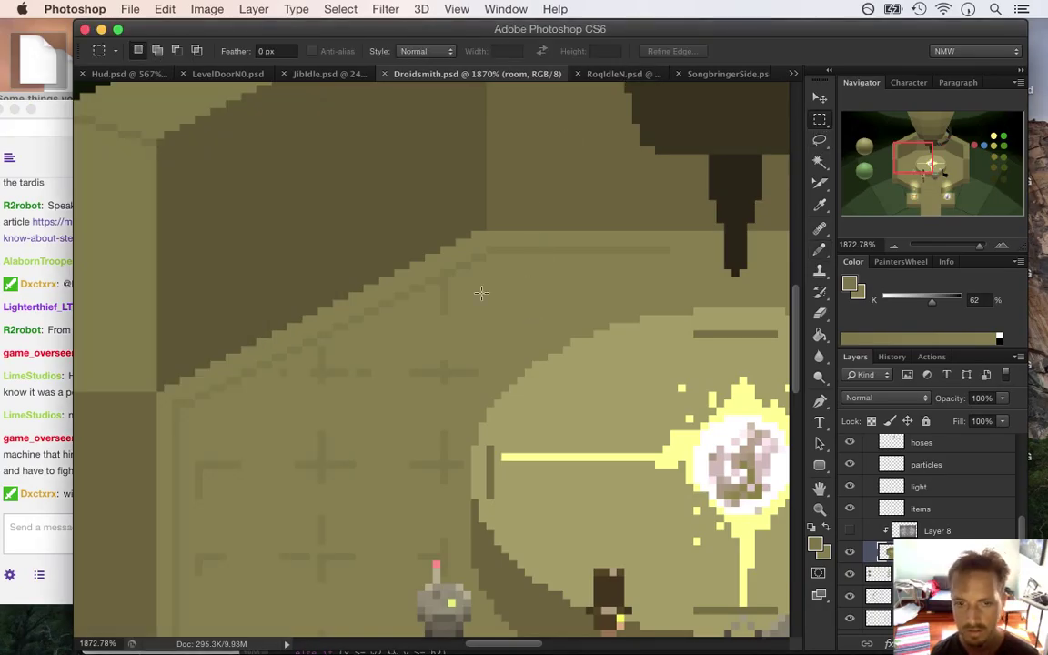
drag(448, 367, 571, 279)
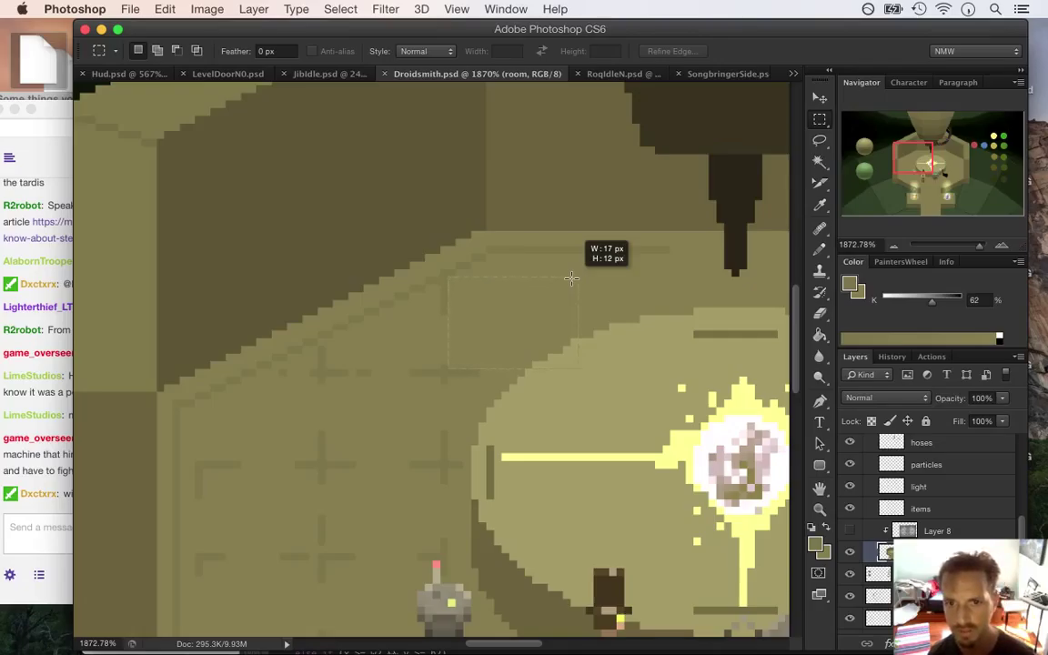
drag(572, 278, 556, 306)
key(b)
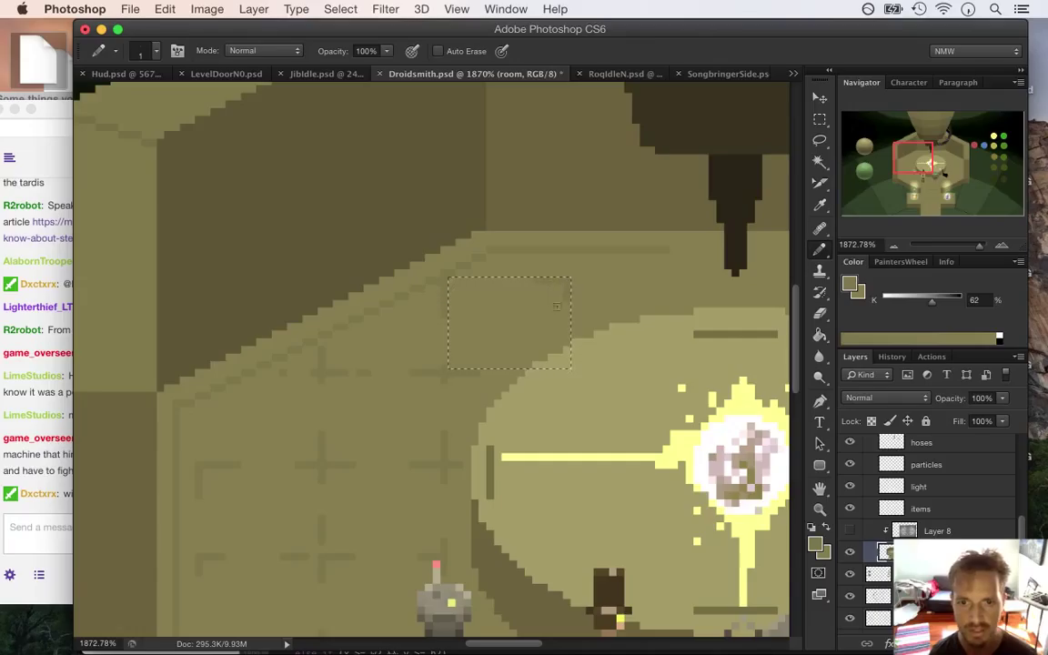
key(ctrl+d)
click(820, 119)
key(b)
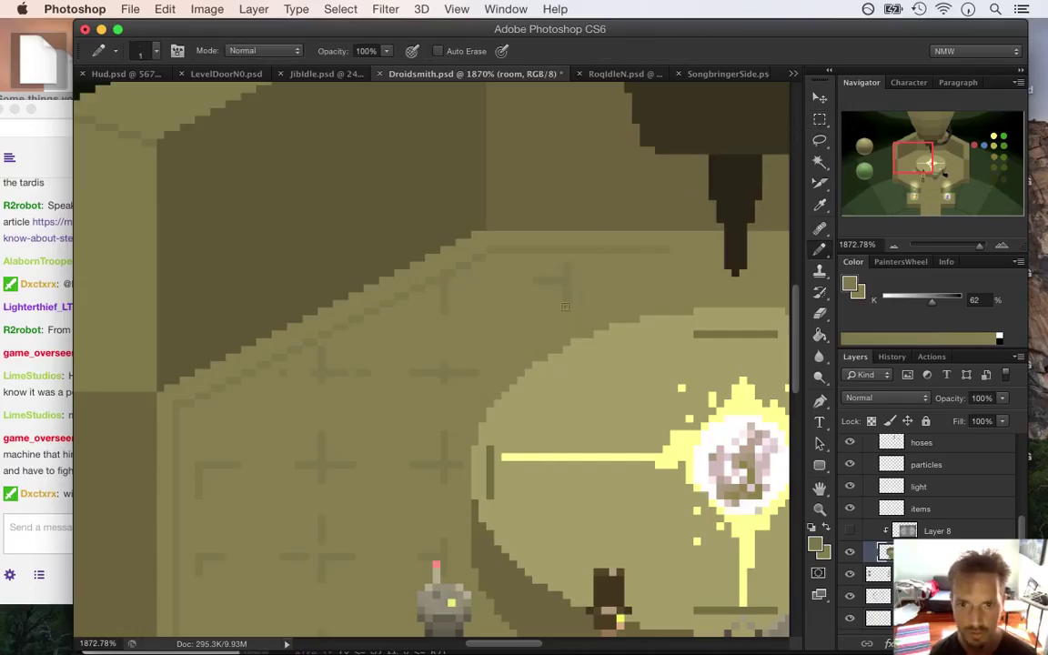
Step: Select the next tile area to the right and pencil a cross-shaped seam mark beside the dark nozzle tip, using colours sampled from the floor
drag(527, 643, 553, 642)
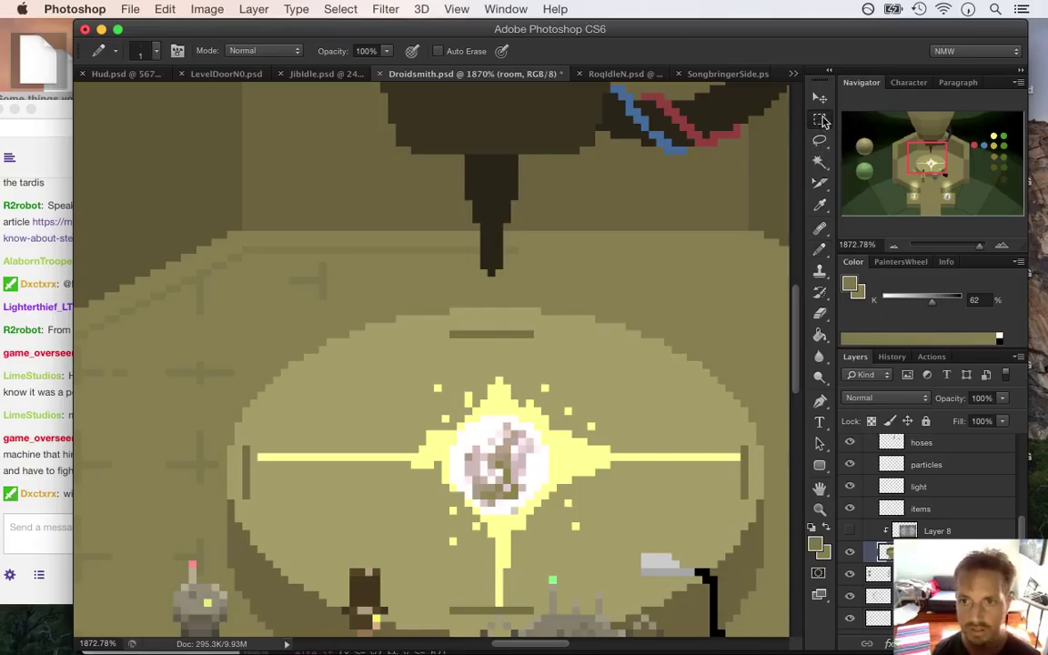
key(m)
drag(329, 287, 444, 348)
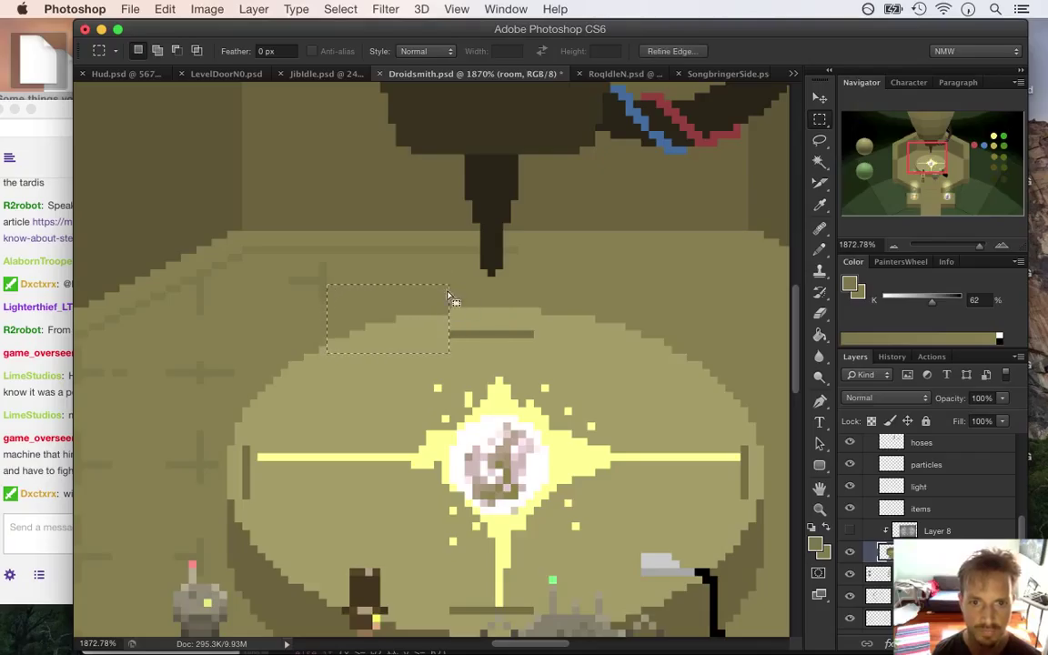
key(e)
key(m)
key(ctrl+d)
key(b)
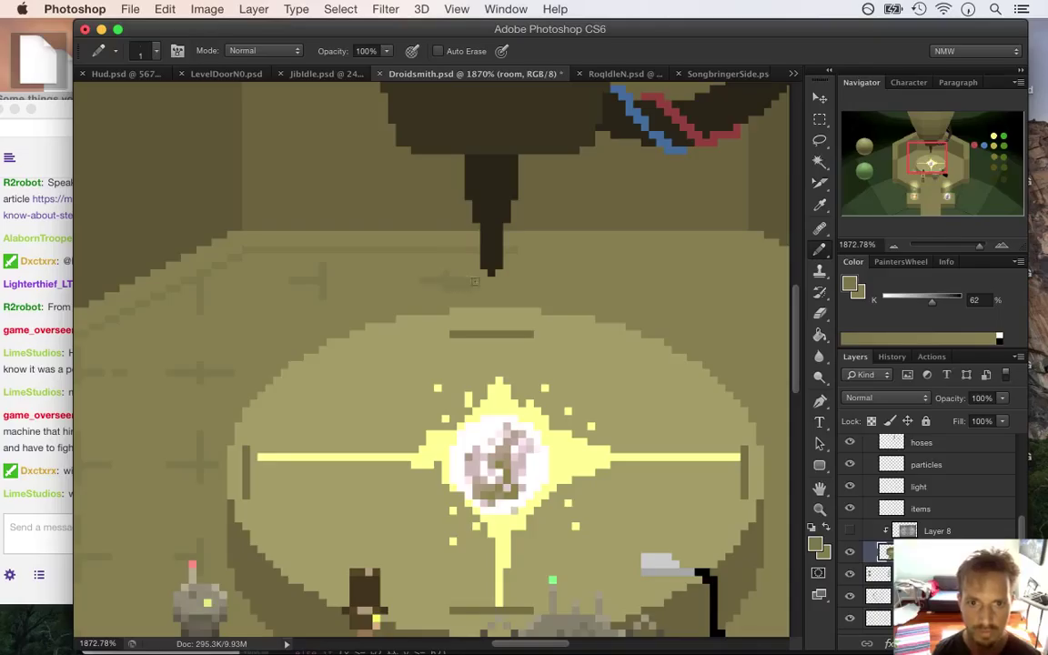
alt+click(450, 276)
alt+click(403, 255)
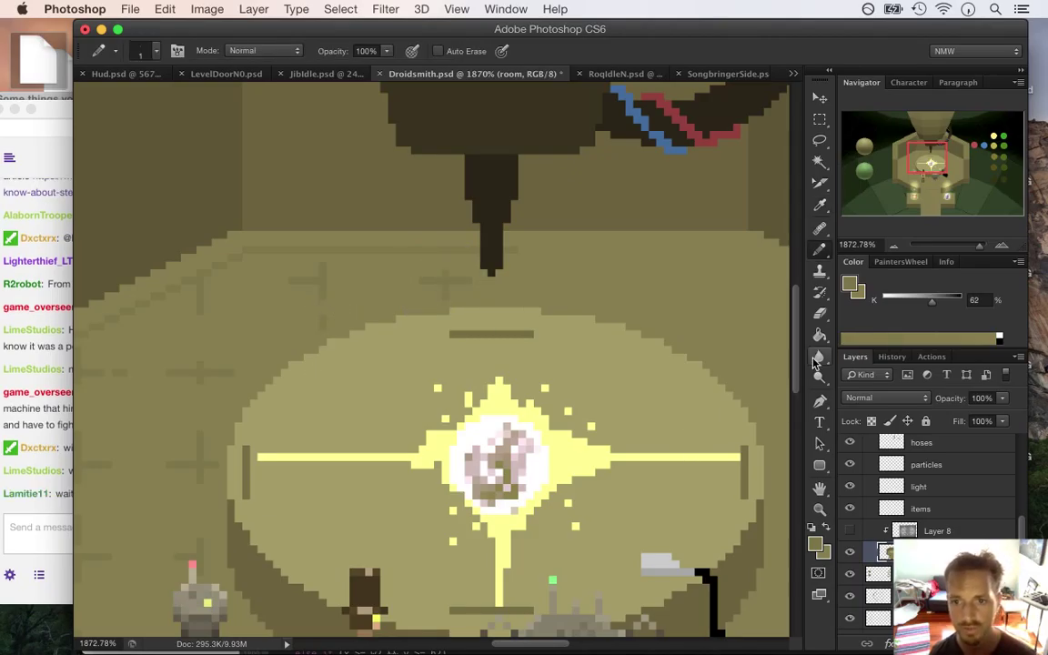
Step: Compare the new seam crosses with the tile seams on the lower floor and save the document
scroll(728, 314, down, 5)
scroll(801, 401, down, 3)
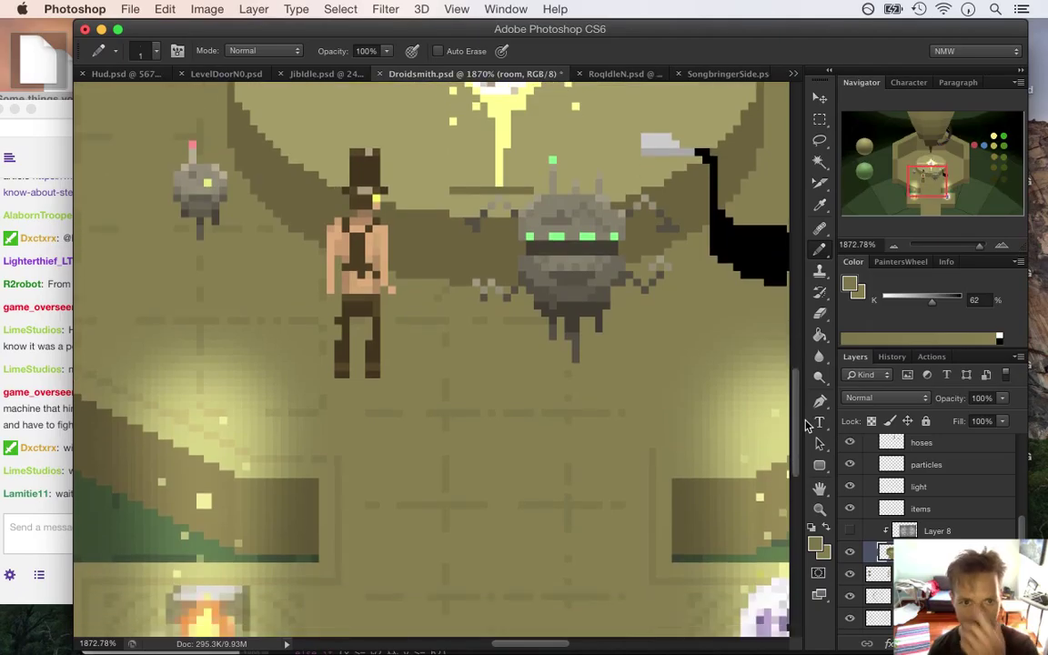
scroll(803, 397, up, 4)
scroll(804, 391, up, 5)
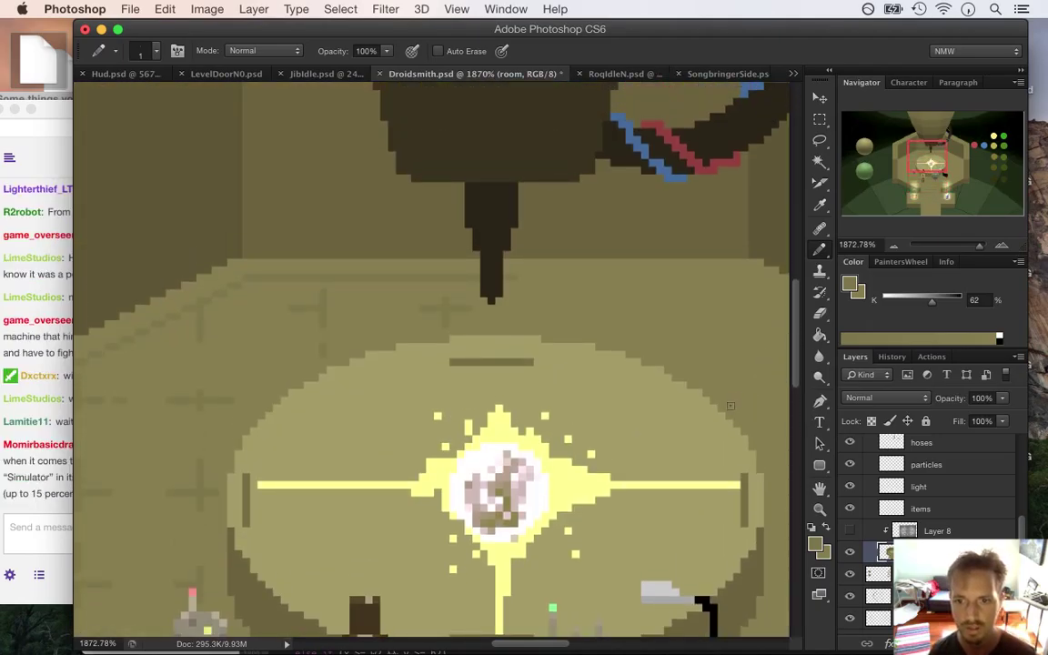
key(super+s)
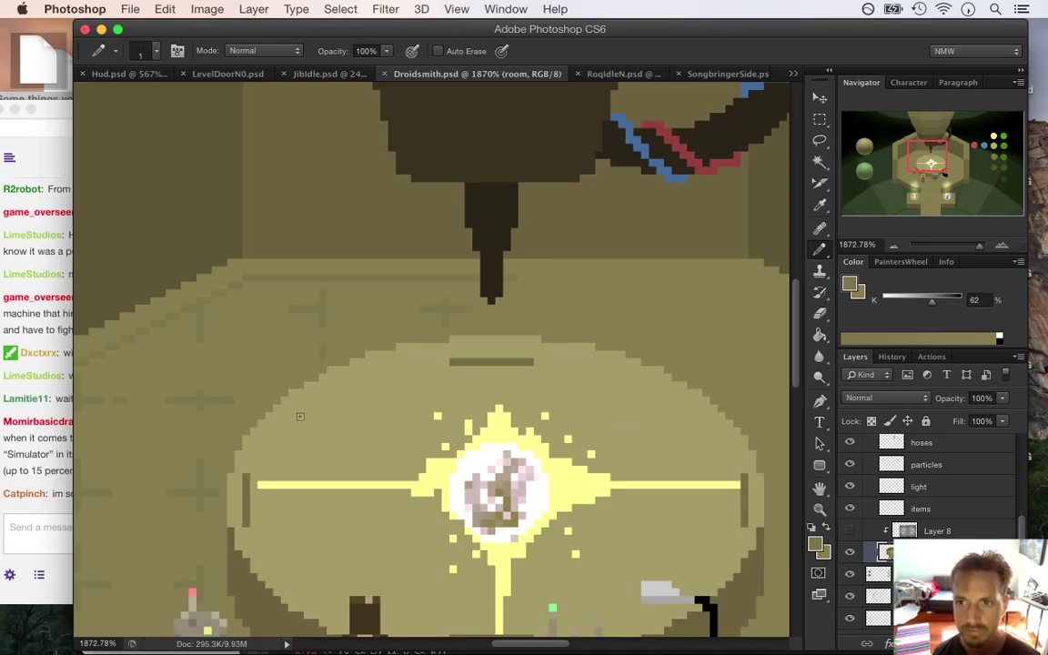
Step: Read the chat messages about the 13000 BC setting, German players and the game's name, and go back to the room drawing
click(40, 405)
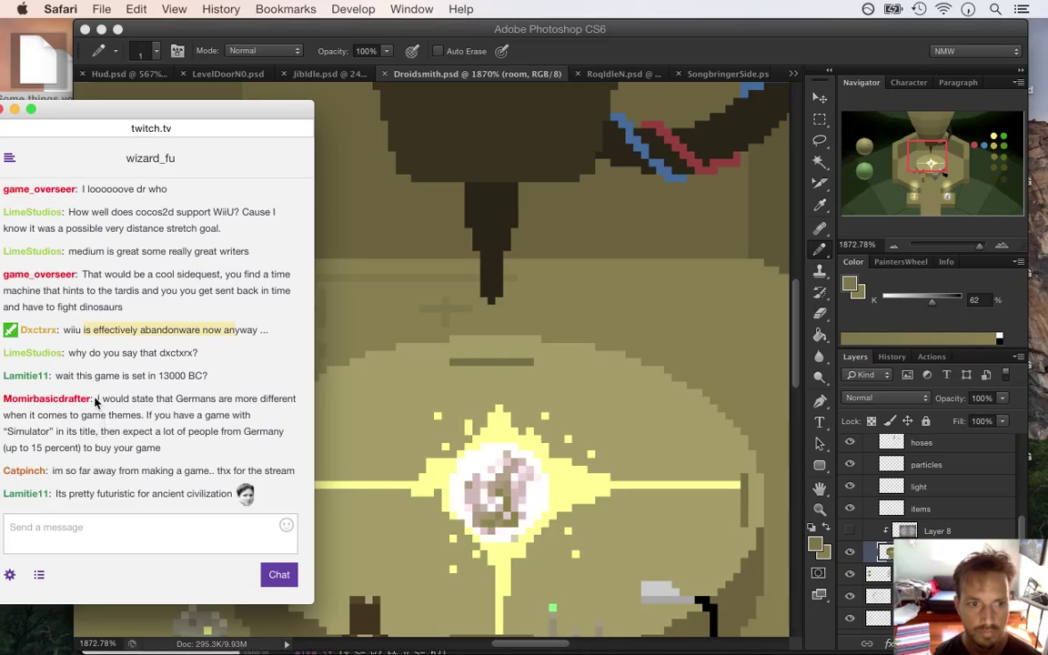
drag(56, 336, 182, 336)
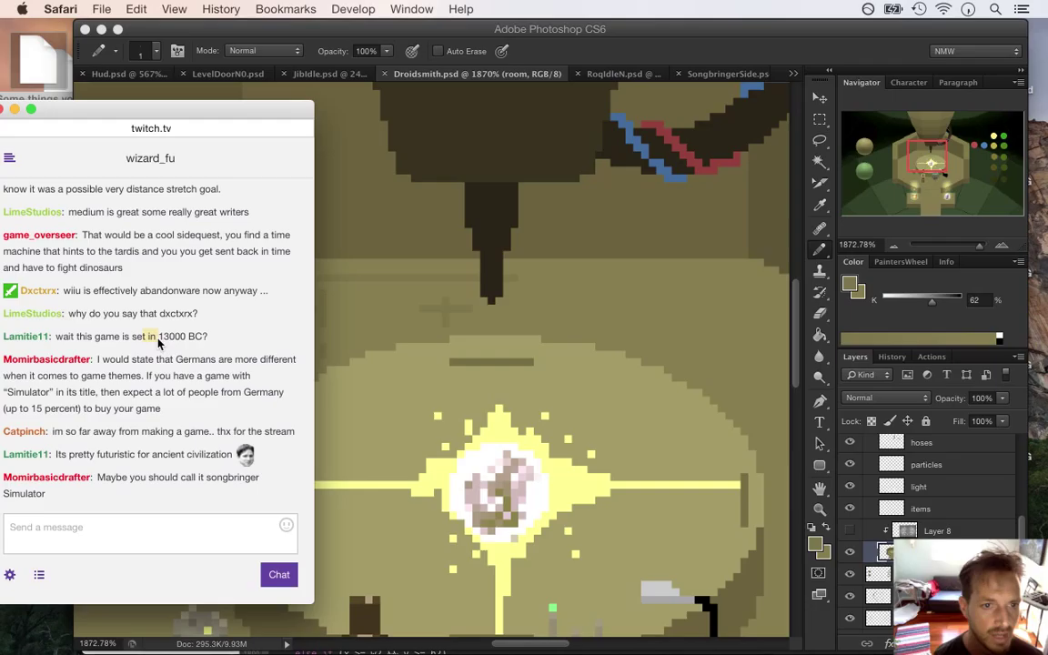
drag(147, 335, 208, 336)
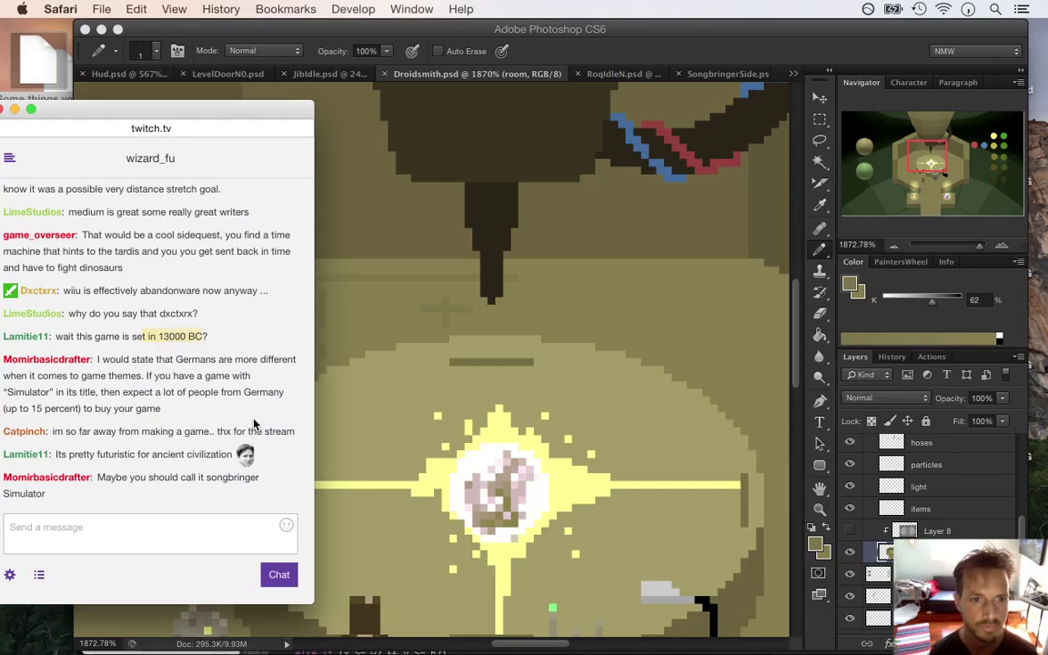
drag(144, 359, 188, 408)
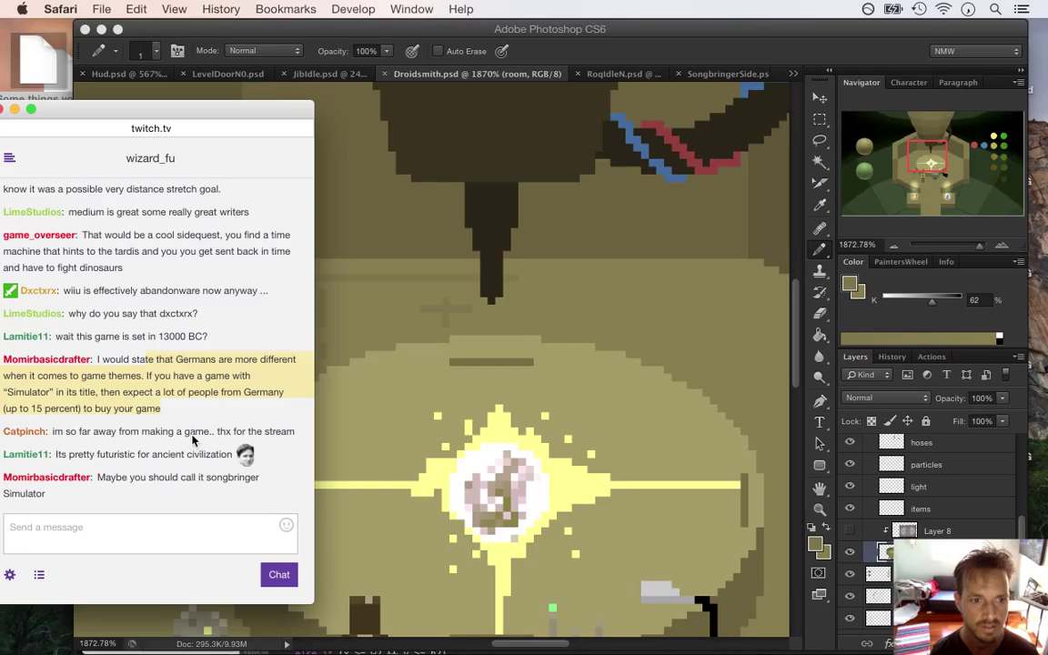
drag(92, 433, 273, 433)
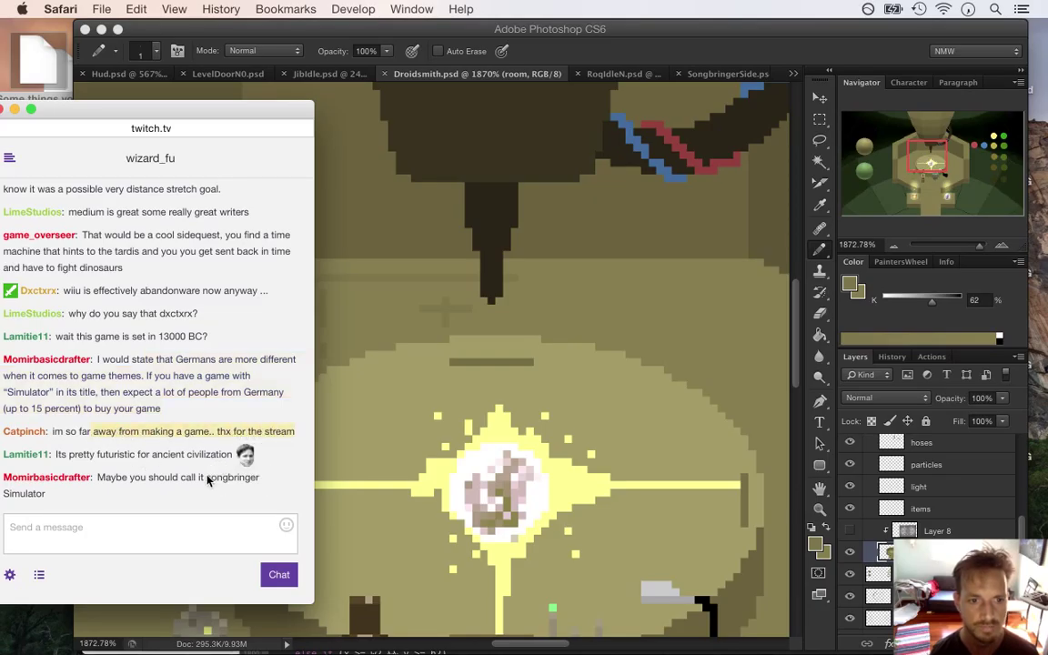
drag(69, 454, 225, 458)
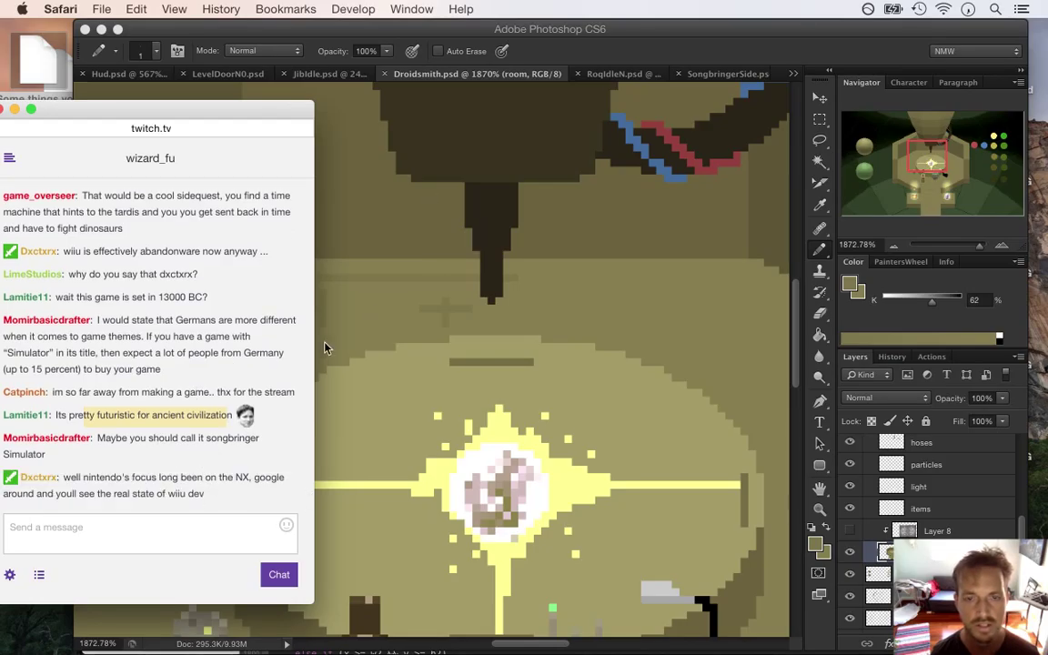
click(138, 414)
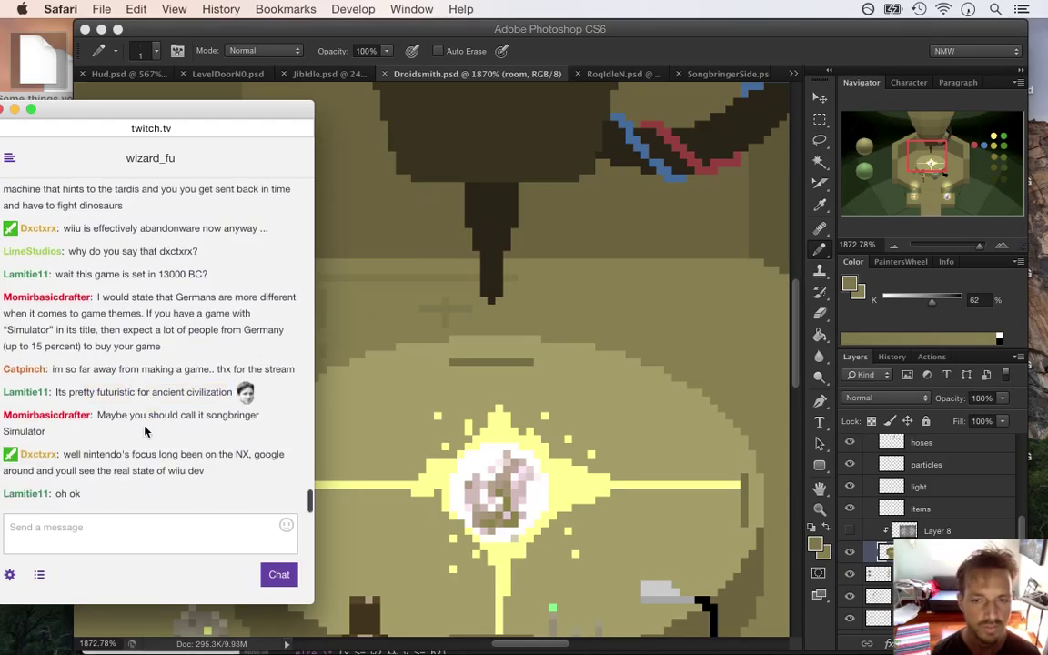
click(571, 146)
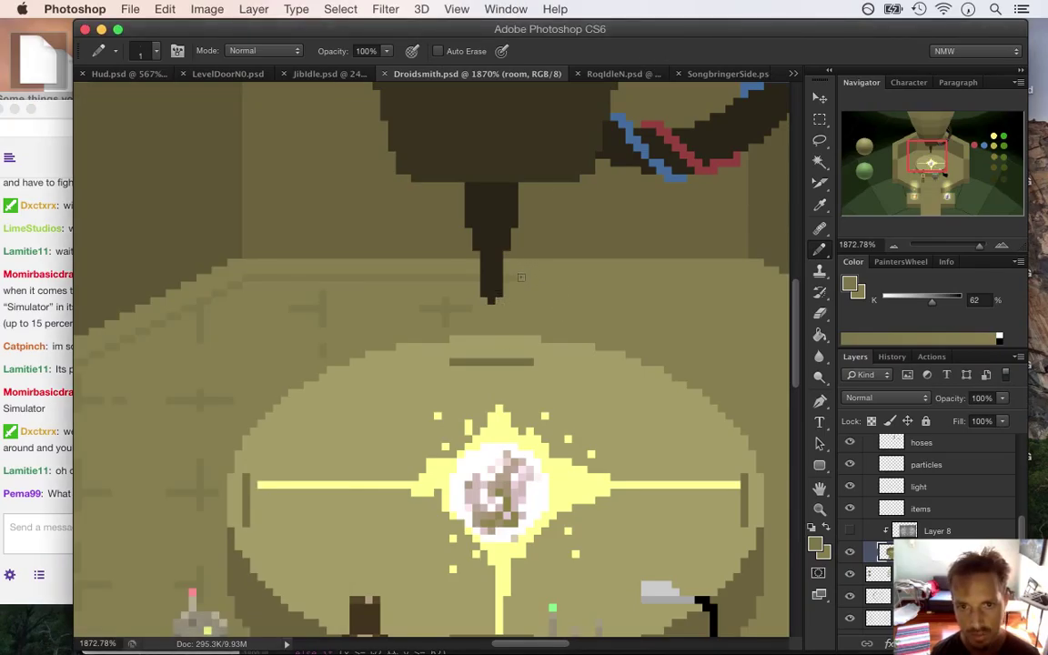
Step: Pencil the floor's border line along the back wall to its right corner and continue it stepwise down along the slanted right wall
scroll(484, 582, right, 5)
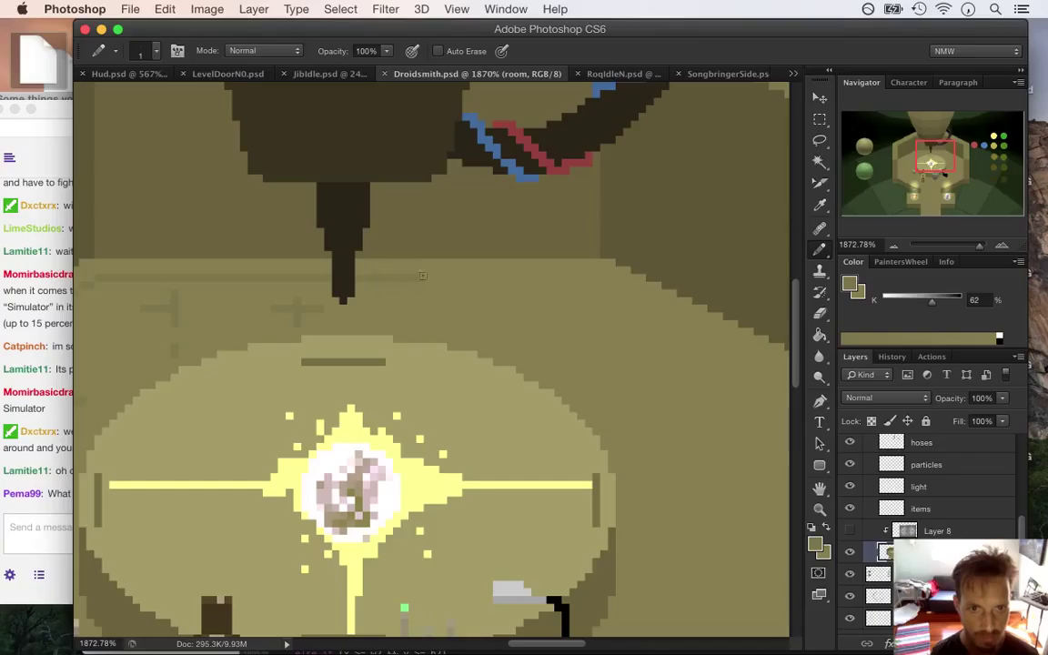
drag(531, 277, 576, 279)
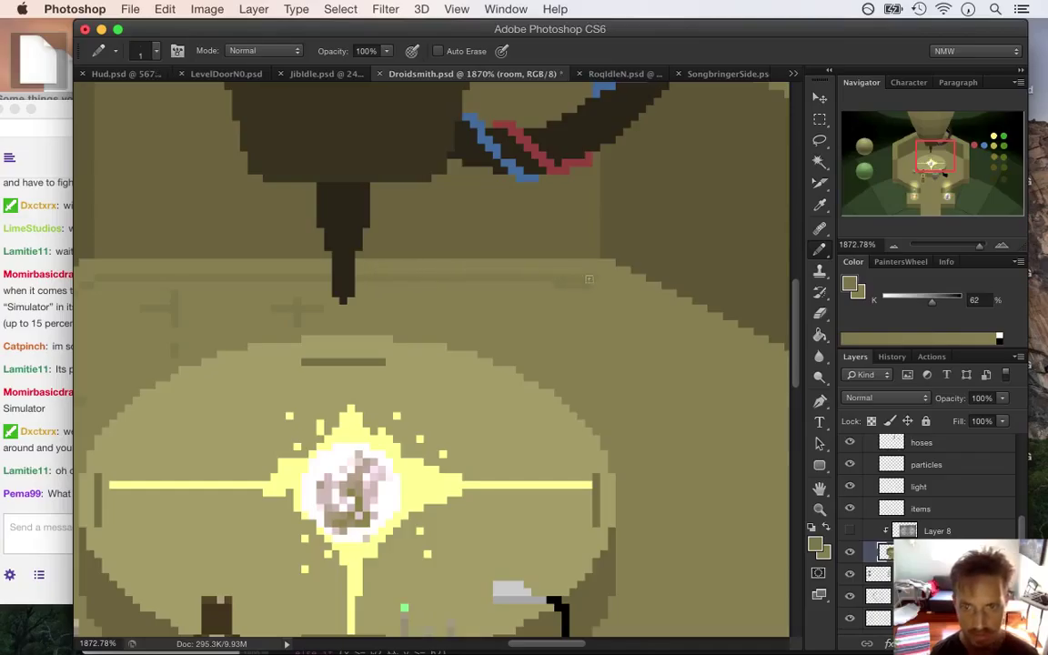
alt+click(575, 289)
drag(556, 287, 603, 289)
alt+click(600, 273)
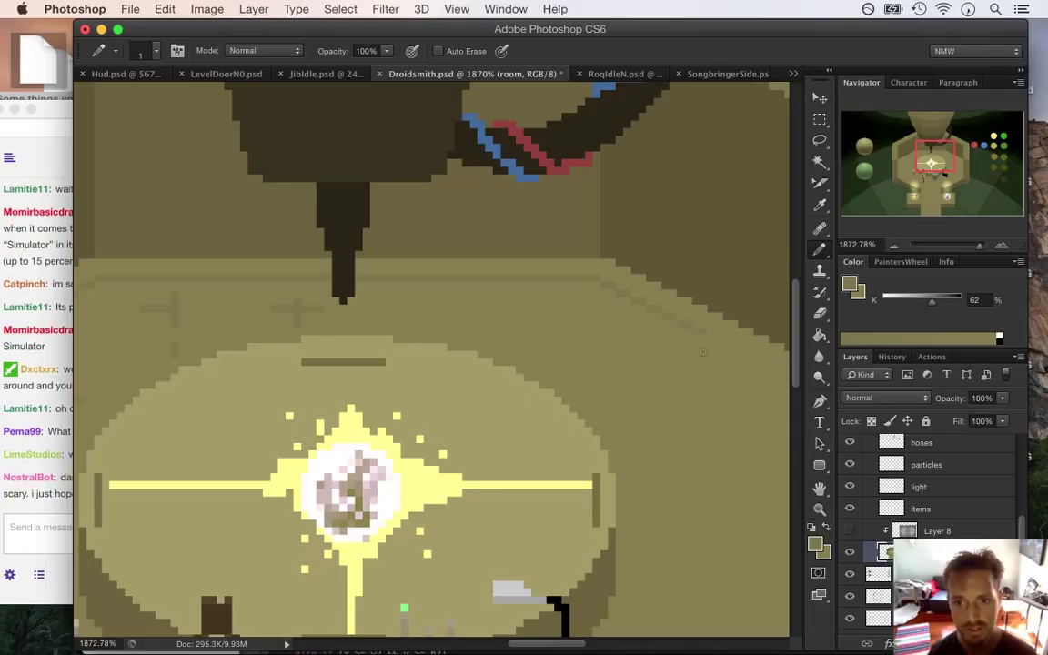
scroll(575, 619, right, 3)
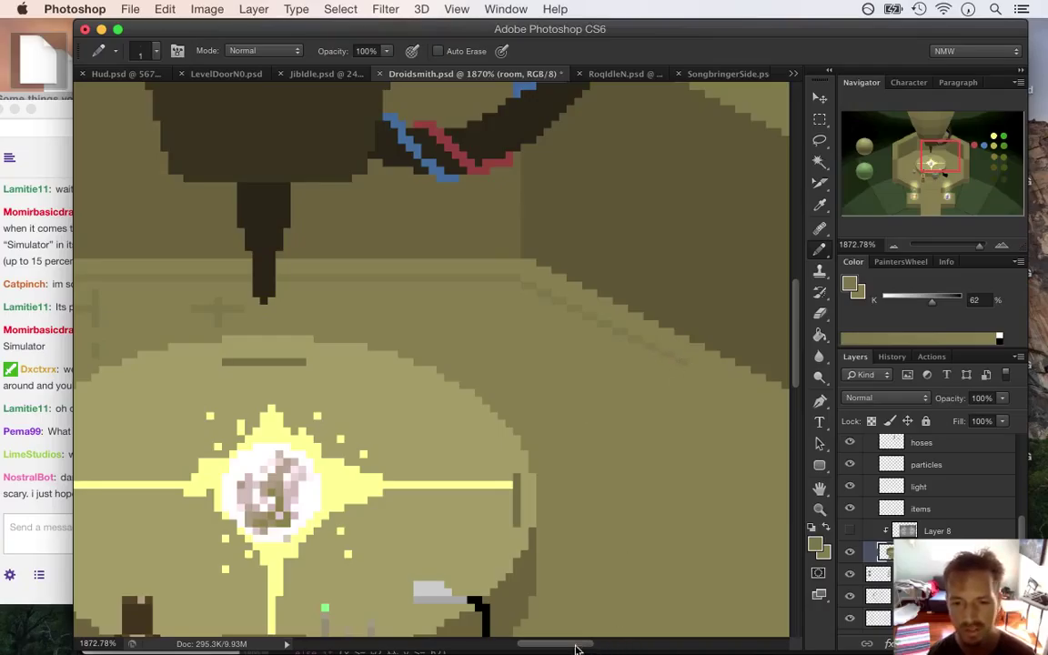
scroll(582, 637, right, 3)
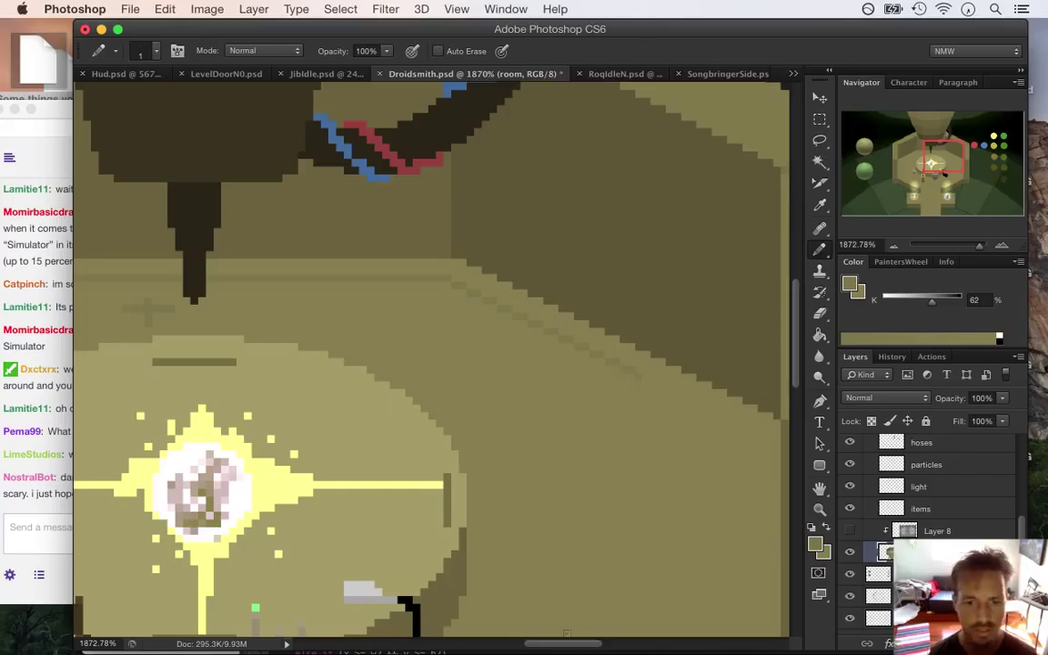
Step: Review the whole room and its lower floor, and read the chat question about retrovgs
ctrl+alt+click(389, 427)
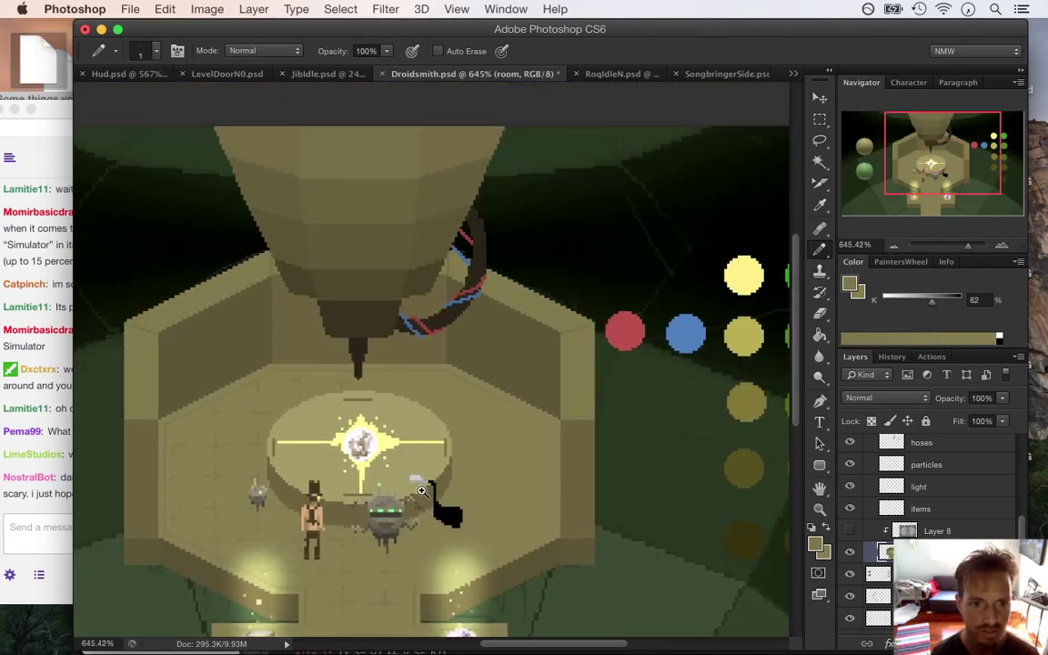
drag(801, 313, 796, 382)
scroll(306, 381, up, 3)
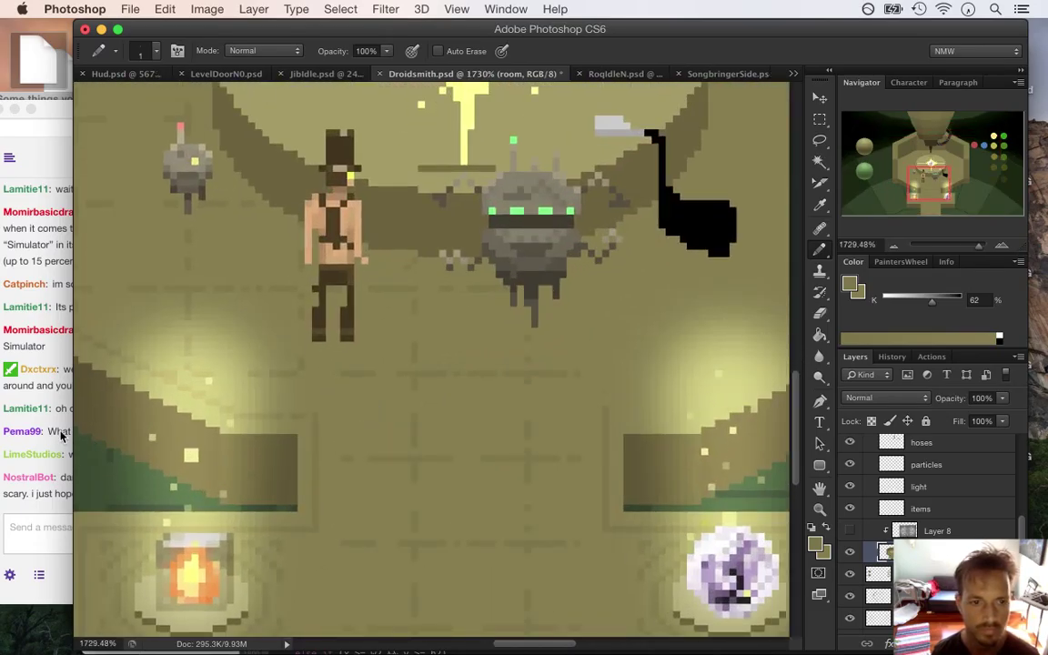
click(57, 393)
drag(73, 432, 141, 441)
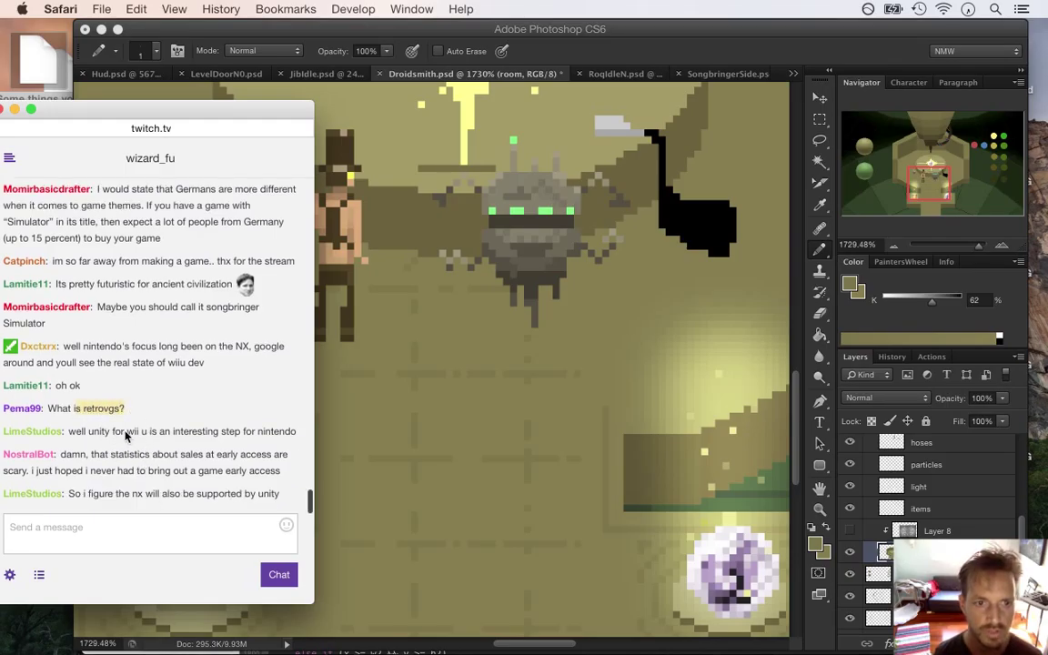
Step: Open the site retrovgs.com in a new browser window in Safari
mouse_move(1045, 113)
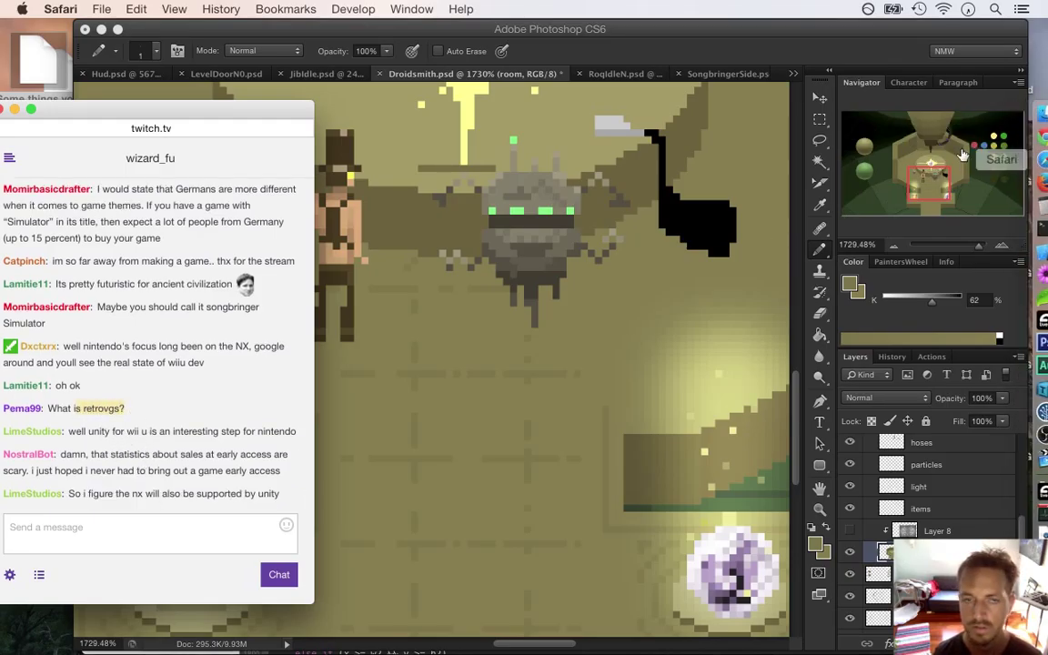
key(super+n)
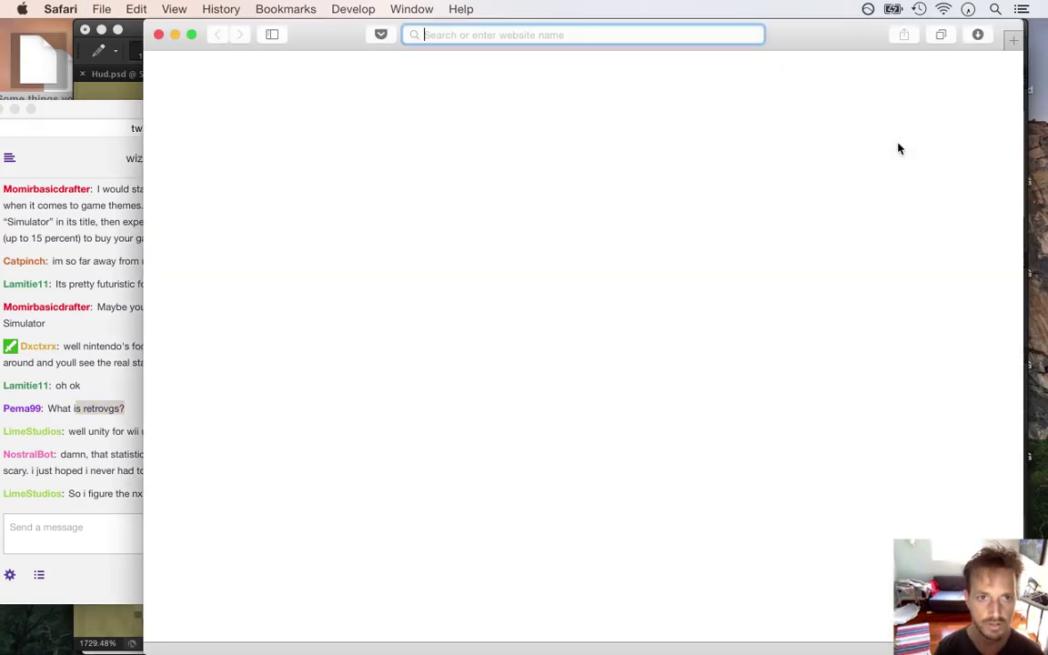
text(retrovgs.com)
key(Return)
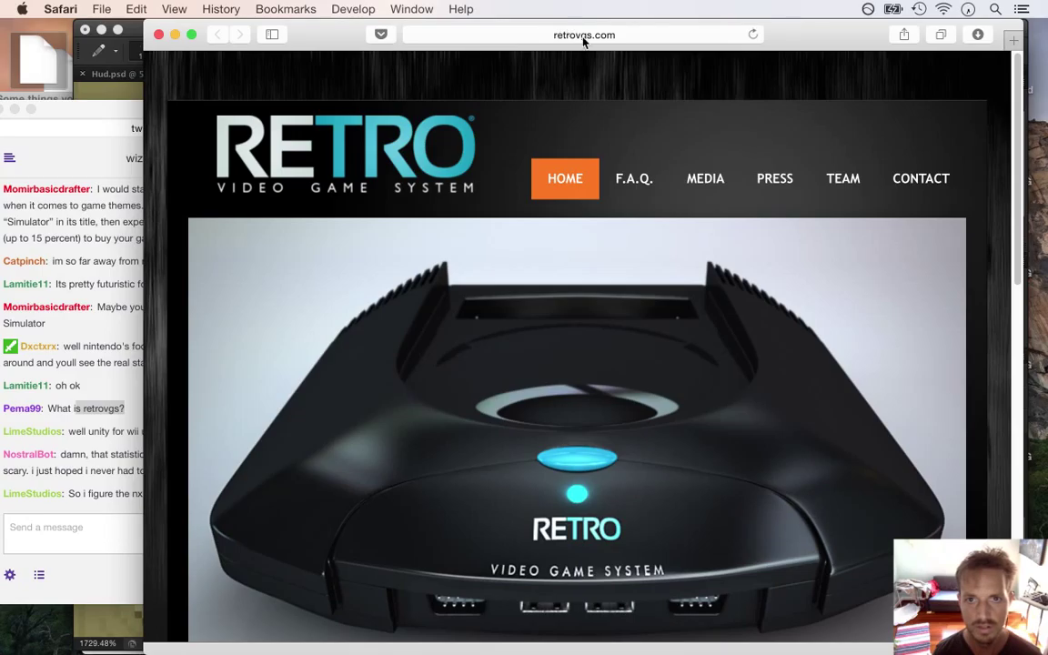
Step: Copy the retrovgs.com page address, post it in the stream chat and close the website window
click(526, 34)
key(super+c)
click(102, 496)
click(116, 528)
key(super+v)
key(Return)
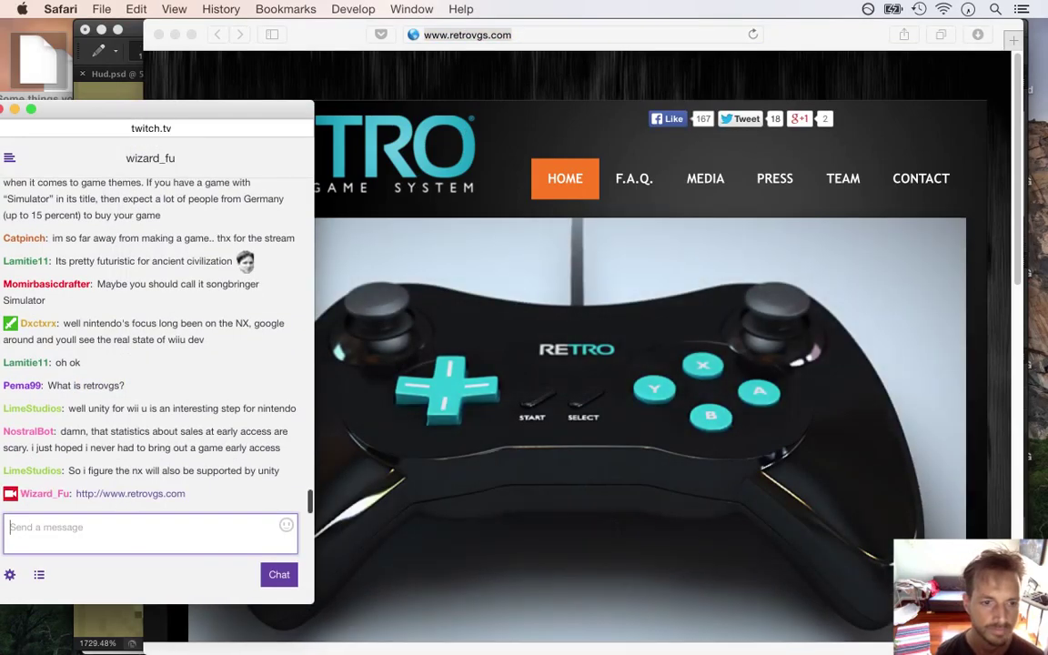
click(627, 34)
key(super+w)
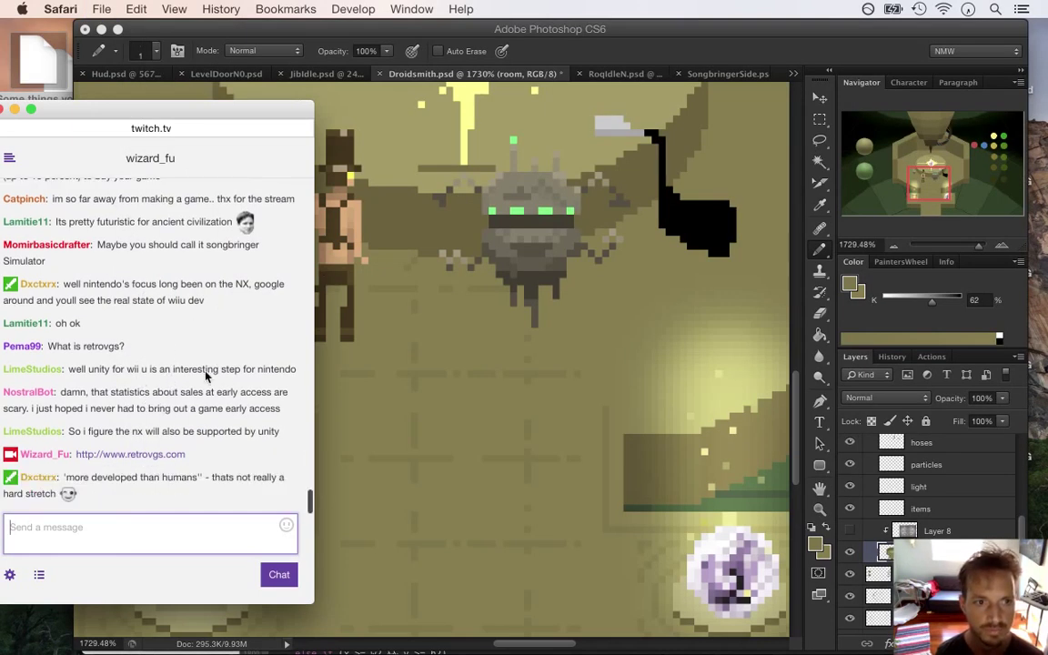
Step: Read back through the chat messages about calling the game Songbringer Simulator and Nintendo's focus on the NX
scroll(310, 500, up, 5)
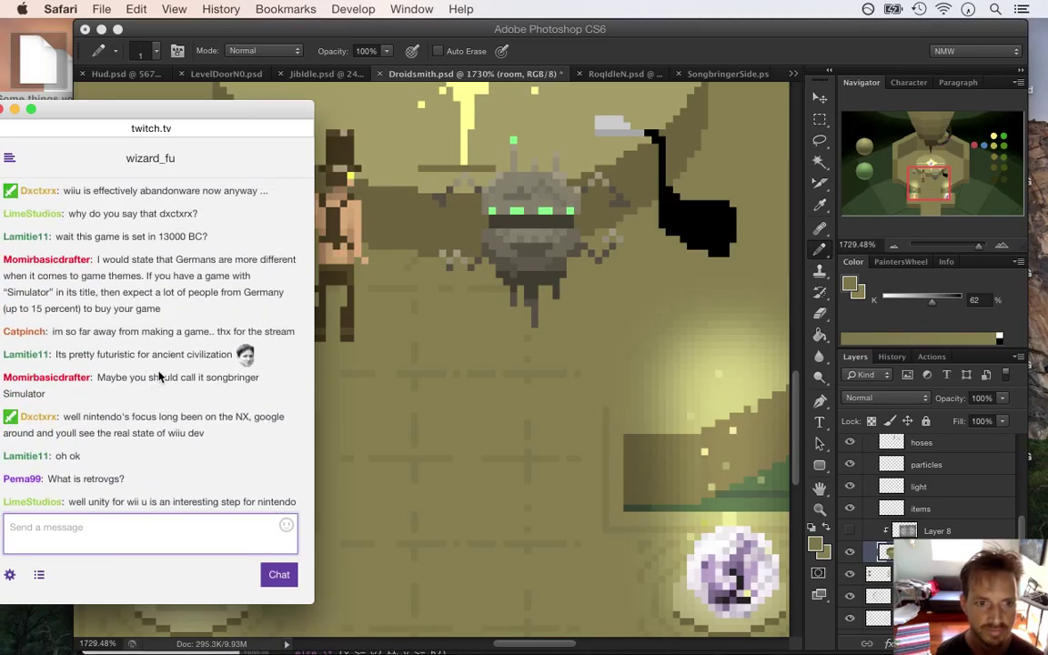
drag(151, 379, 203, 393)
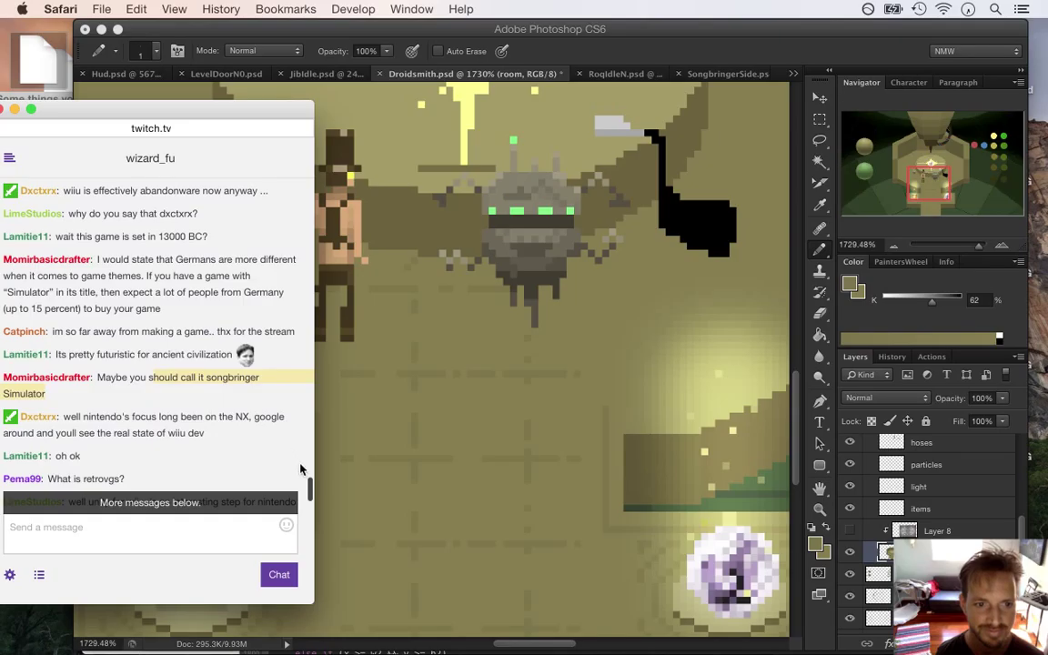
scroll(309, 496, down, 5)
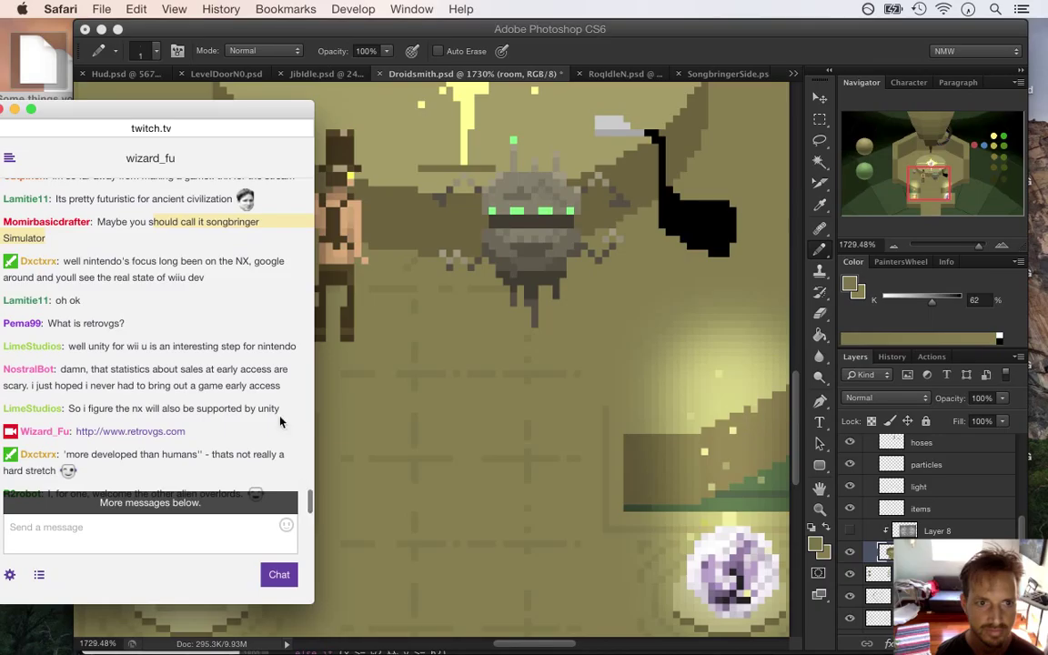
drag(181, 263, 253, 263)
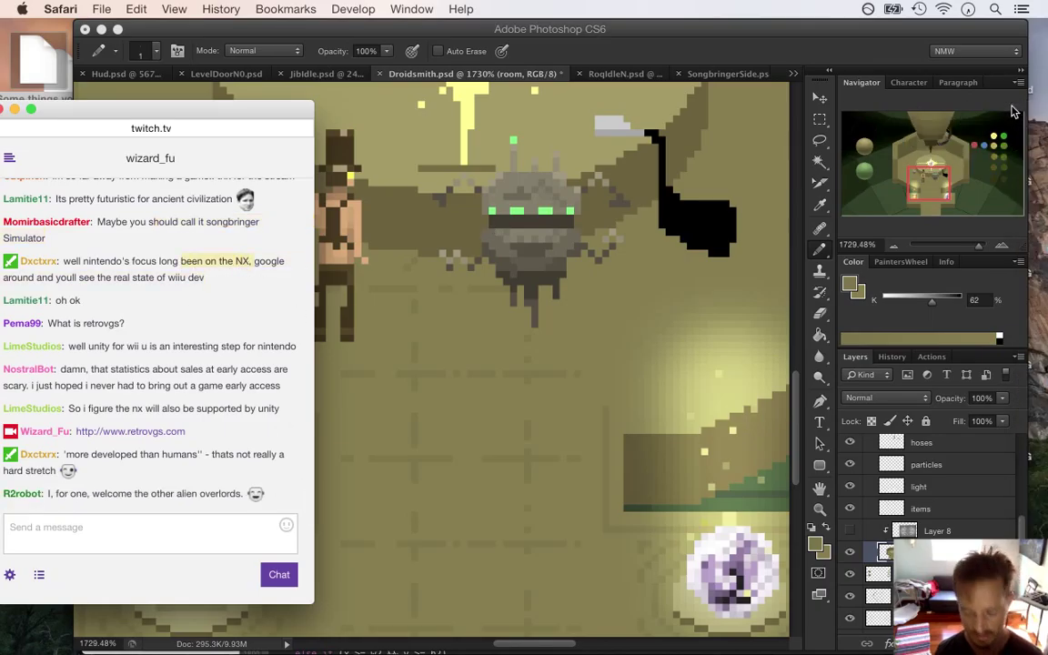
Step: Search the web for "nintendo nx" in a new browser window and open the TechRadar article
key(super+n)
text(nin)
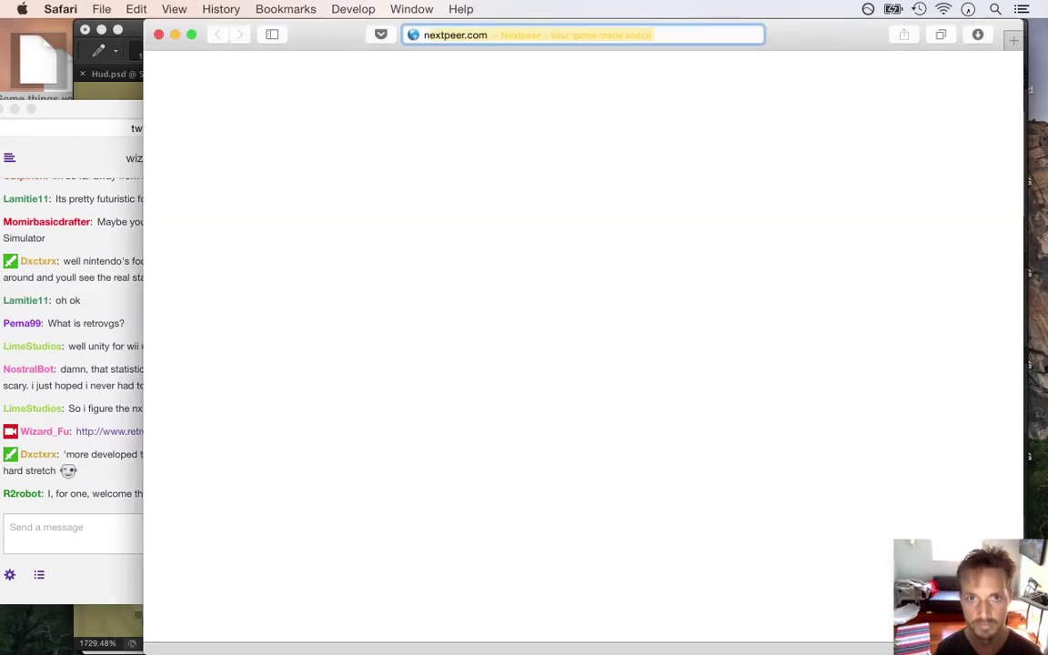
text(tendo nx)
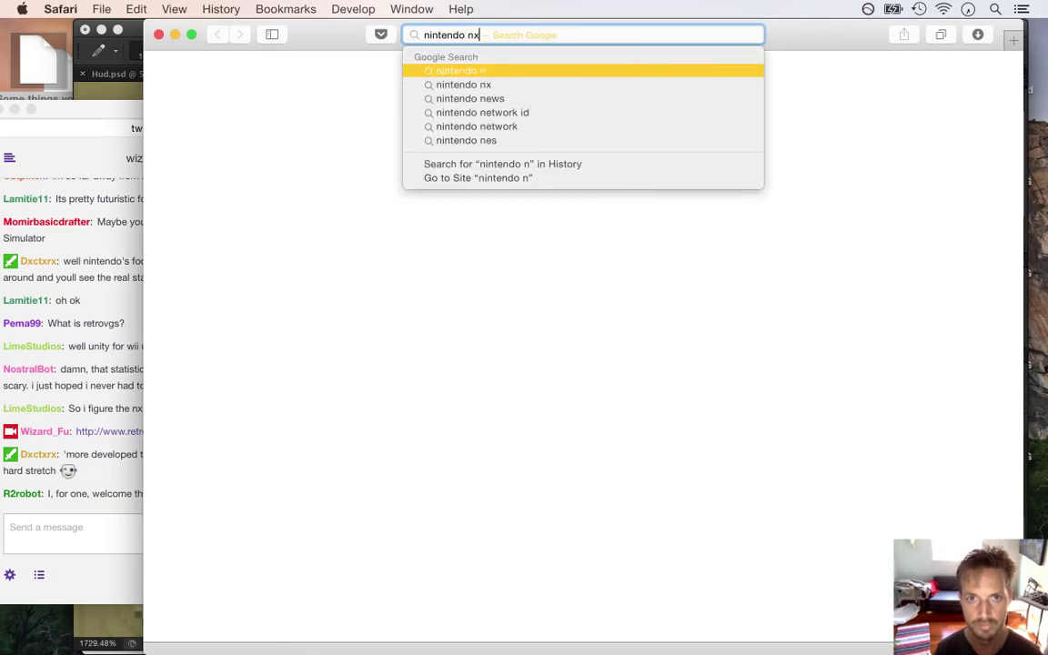
key(Return)
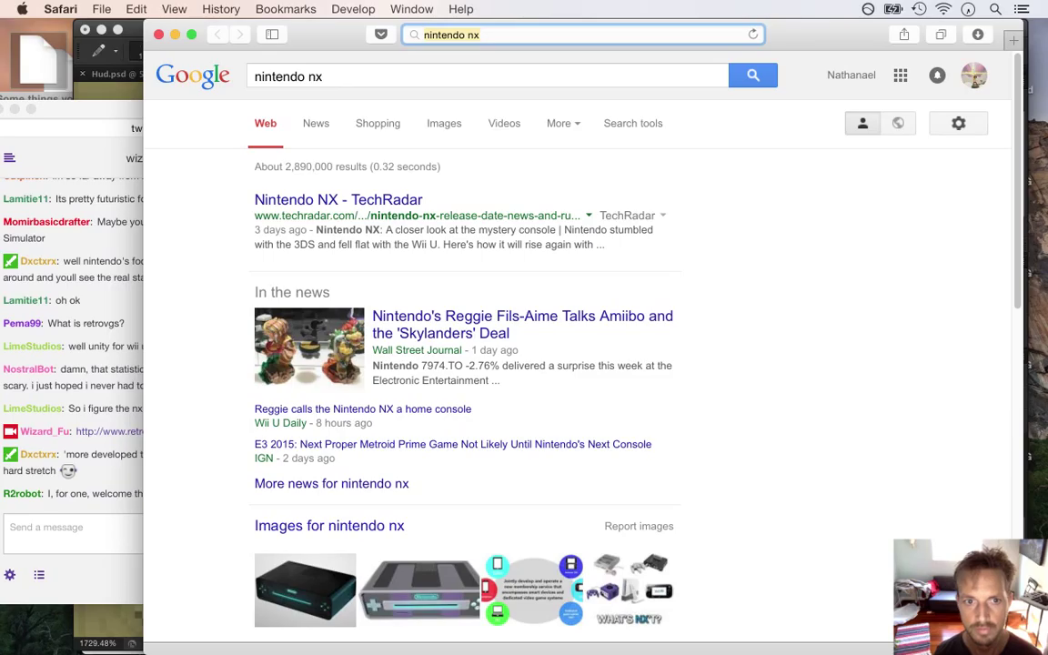
click(348, 202)
click(348, 200)
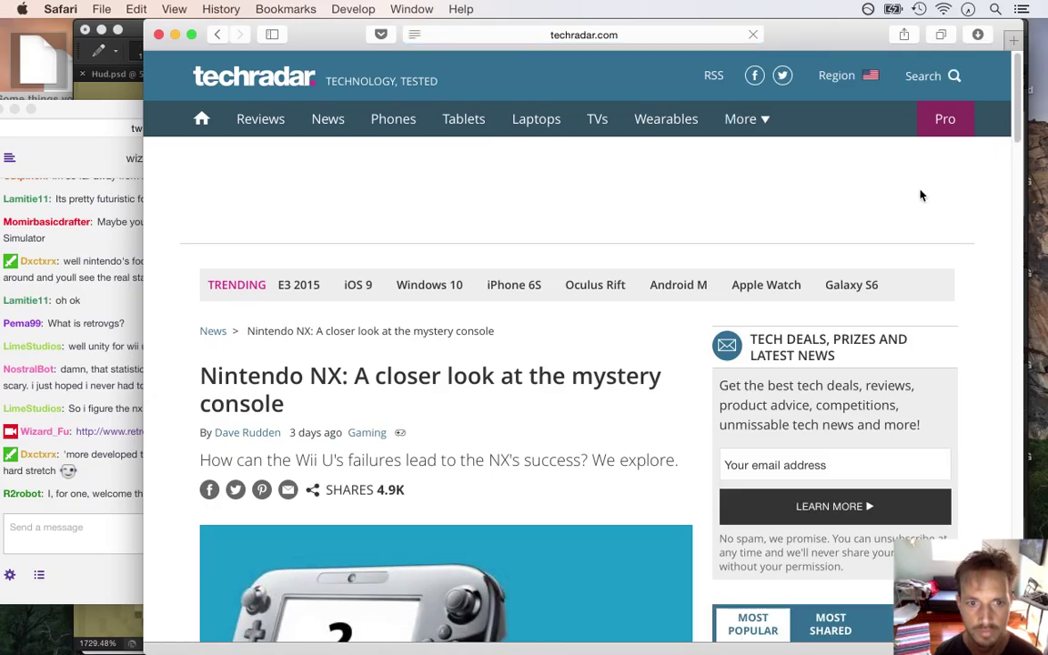
Step: Skim the Nintendo NX article, save its link to the desktop and close the browser window
scroll(1016, 166, down, 5)
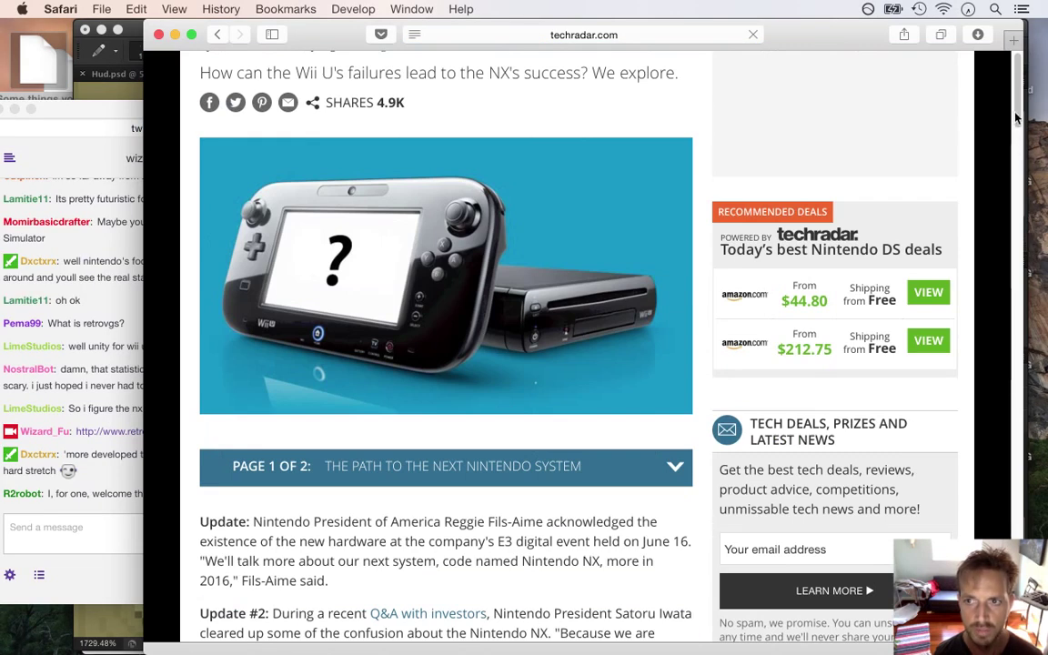
scroll(1017, 166, down, 3)
scroll(1019, 166, down, 2)
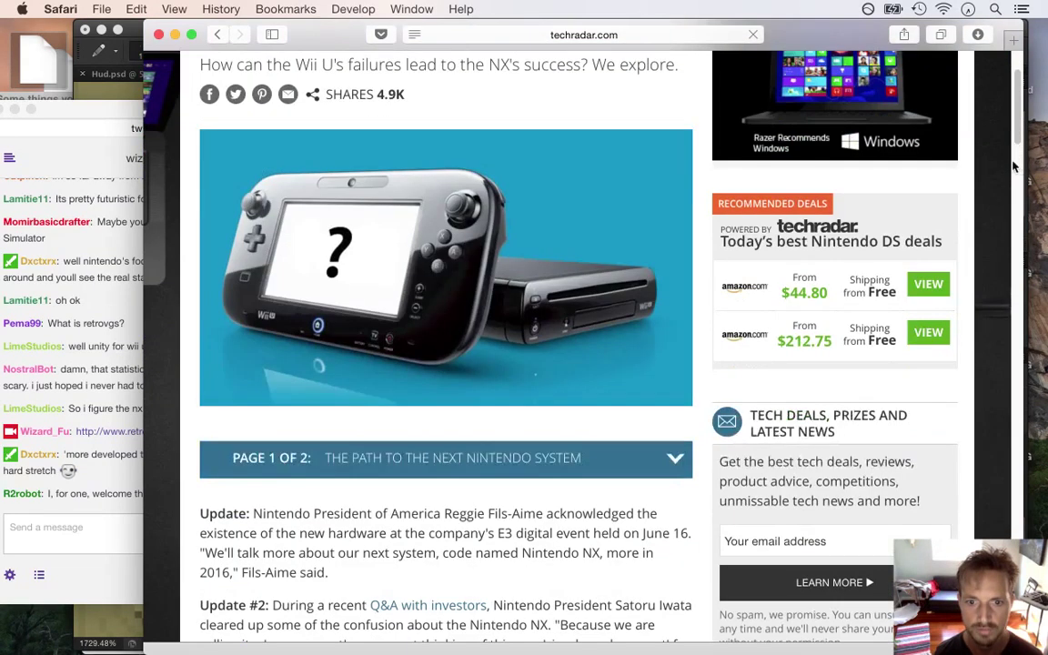
click(428, 33)
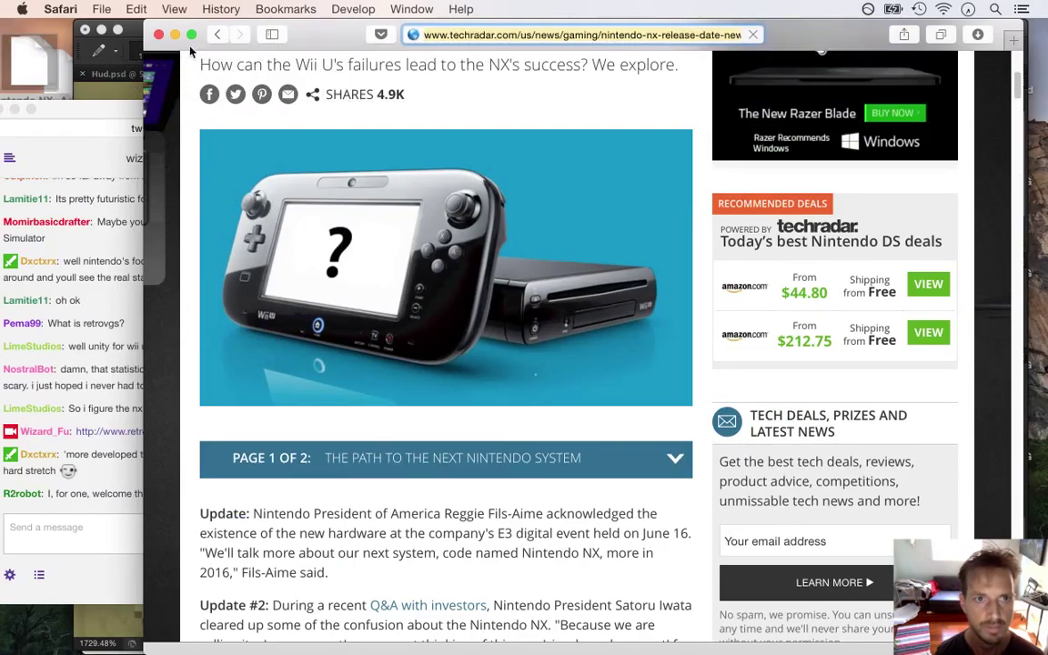
click(142, 30)
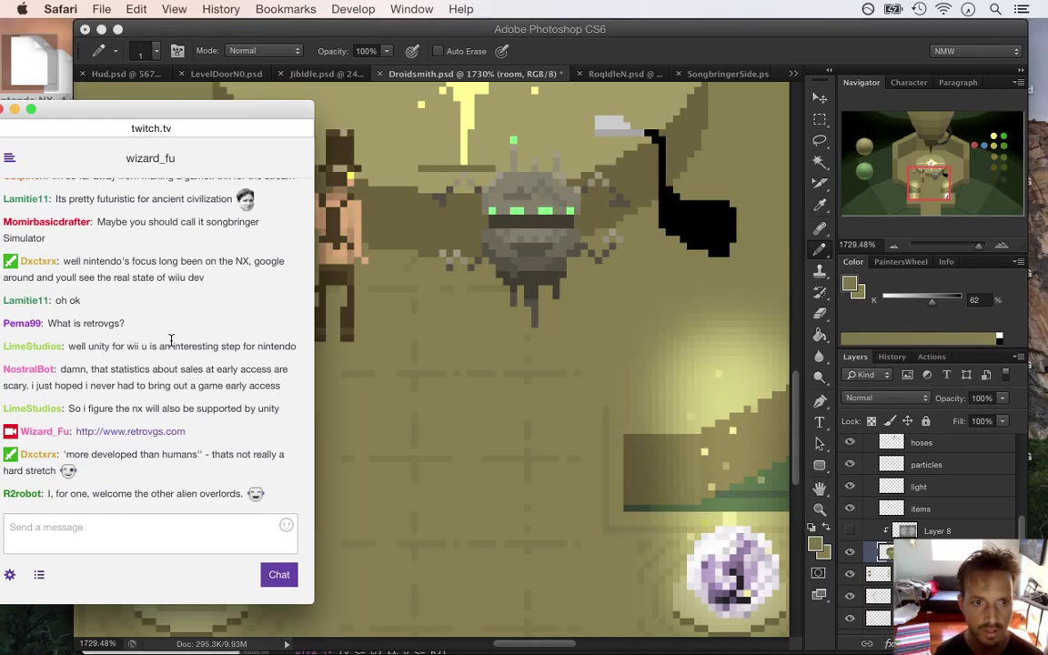
Step: Read the chat messages about Unity on Wii U, early access sales and more developed species, and return to the room drawing in Photoshop
drag(126, 348, 203, 348)
drag(129, 371, 249, 379)
drag(180, 370, 270, 393)
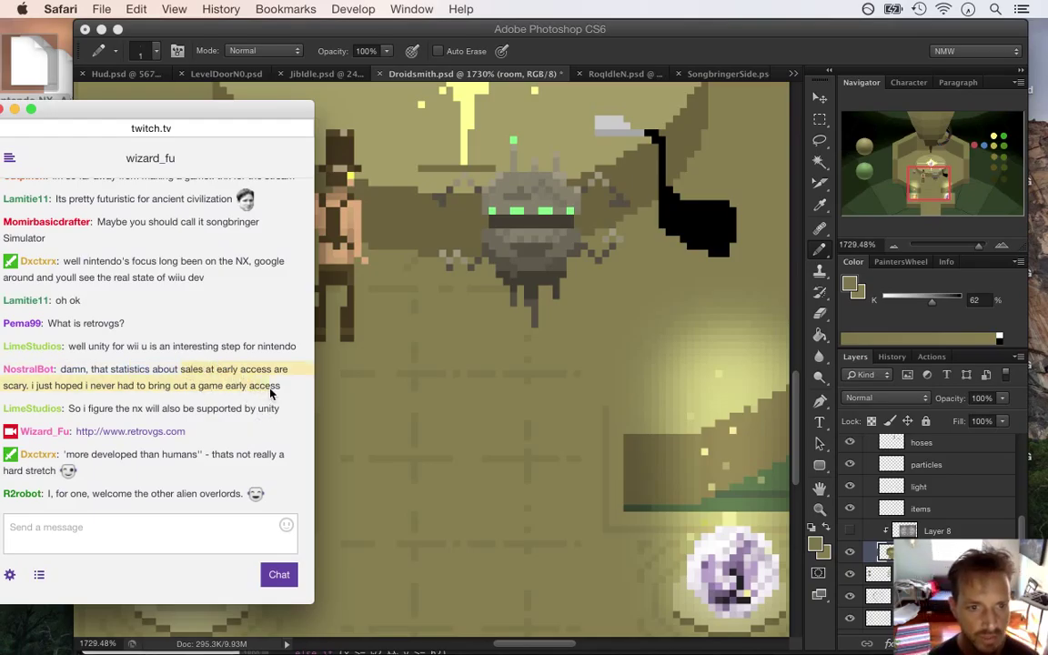
click(107, 368)
drag(108, 369, 5, 370)
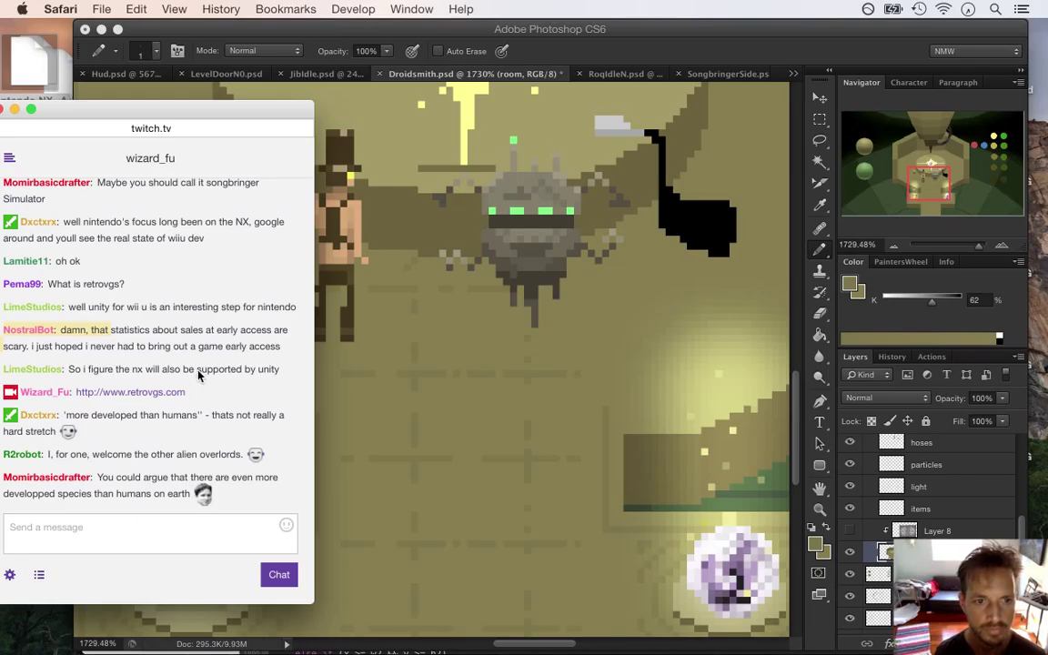
drag(116, 415, 199, 436)
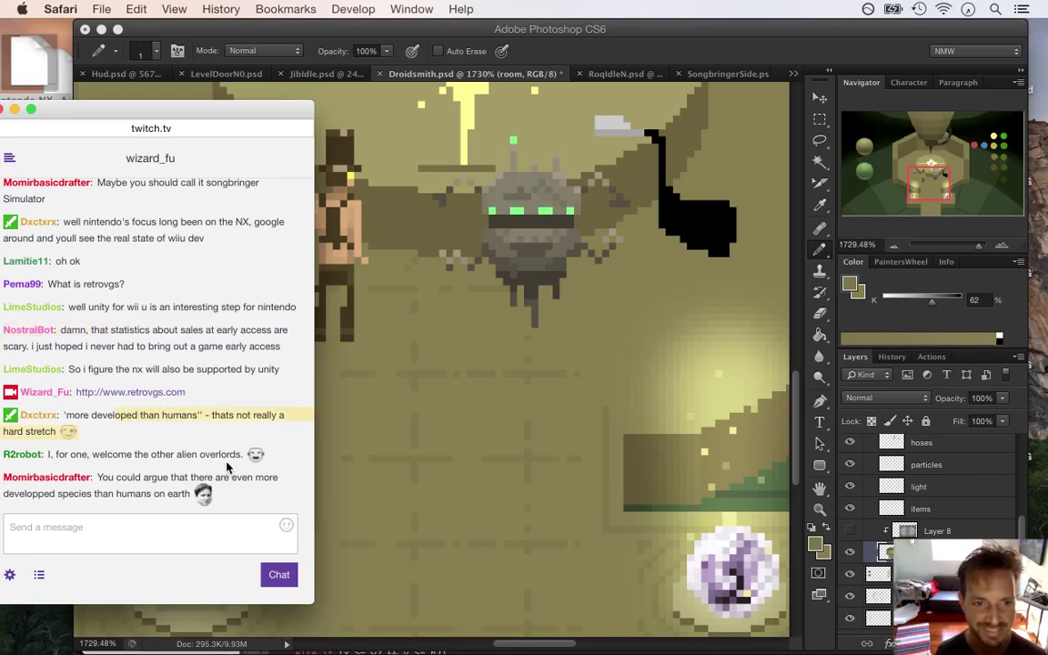
drag(151, 454, 198, 455)
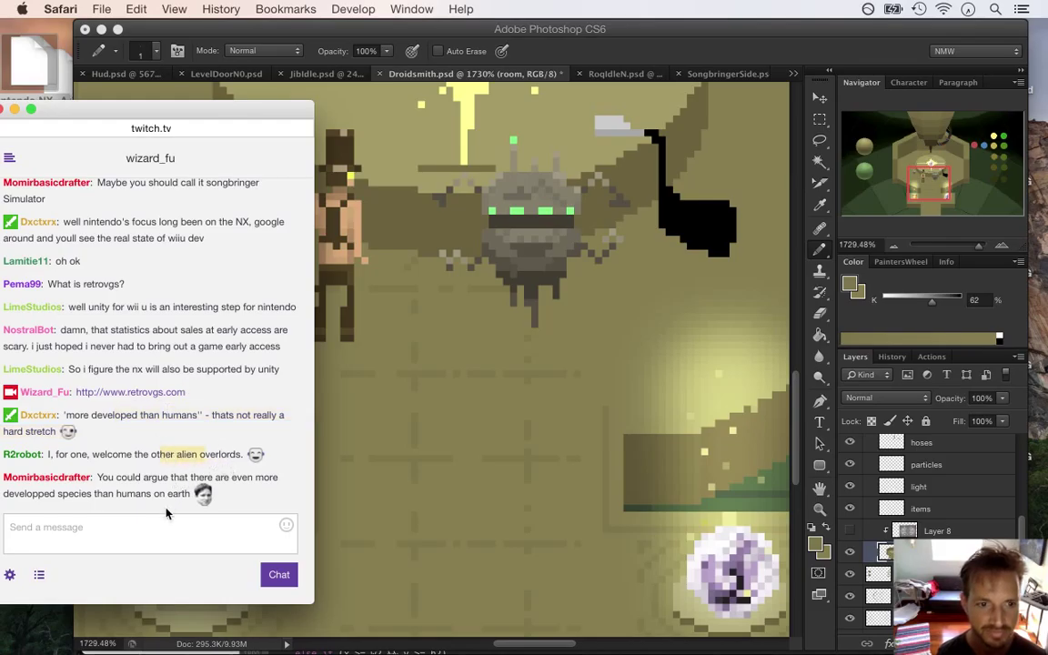
click(120, 479)
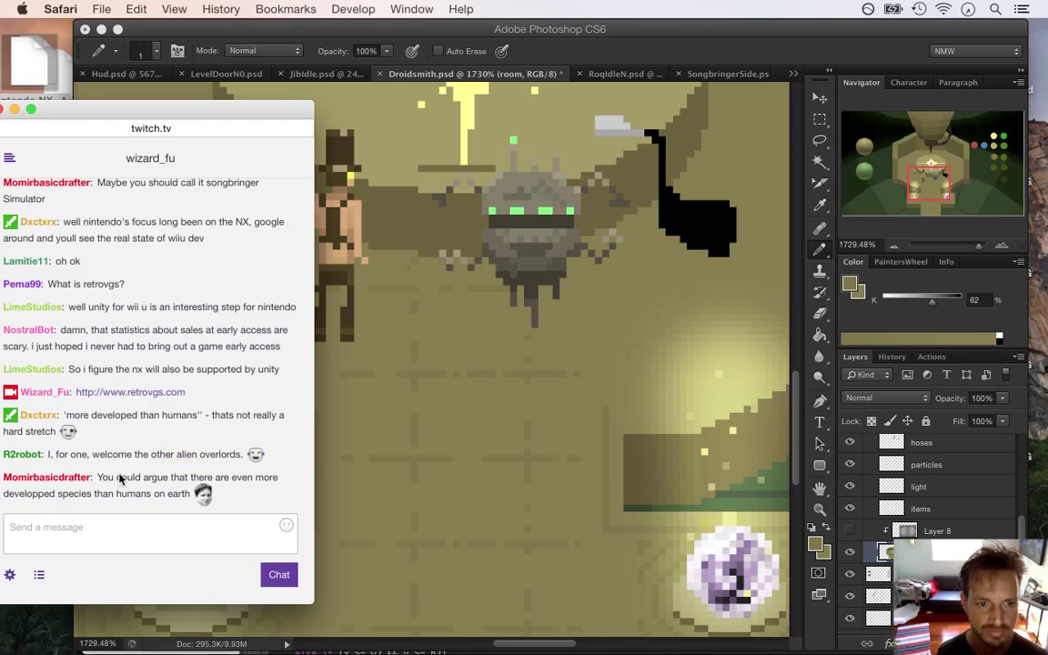
click(703, 44)
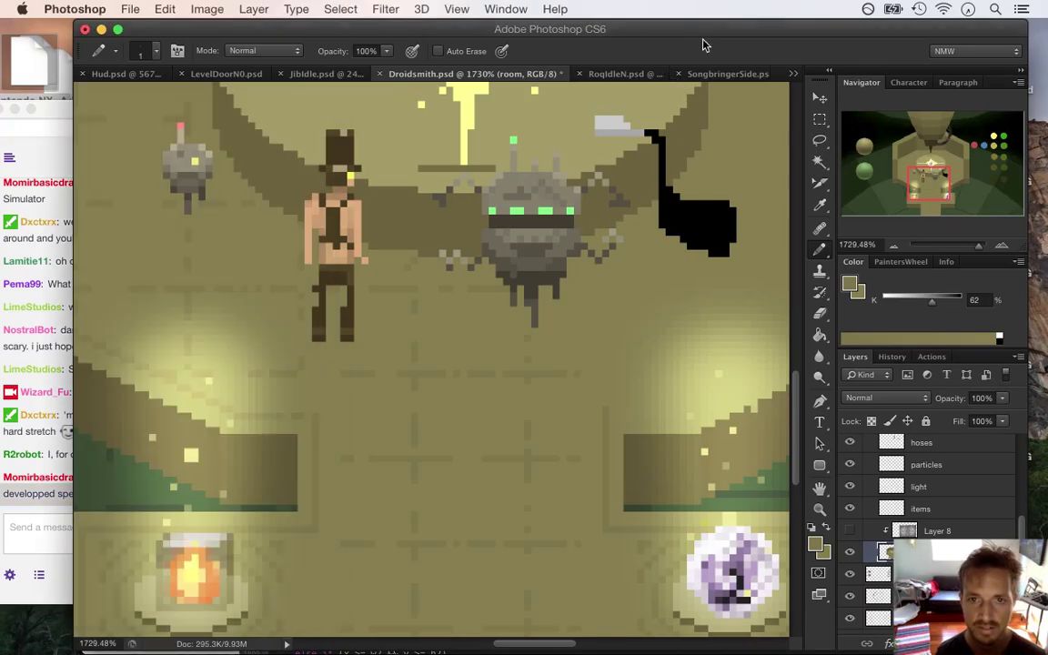
Step: Sample the floor colour on the lower walkway for the Pencil, check the tile seams there and save the document
scroll(798, 423, down, 2)
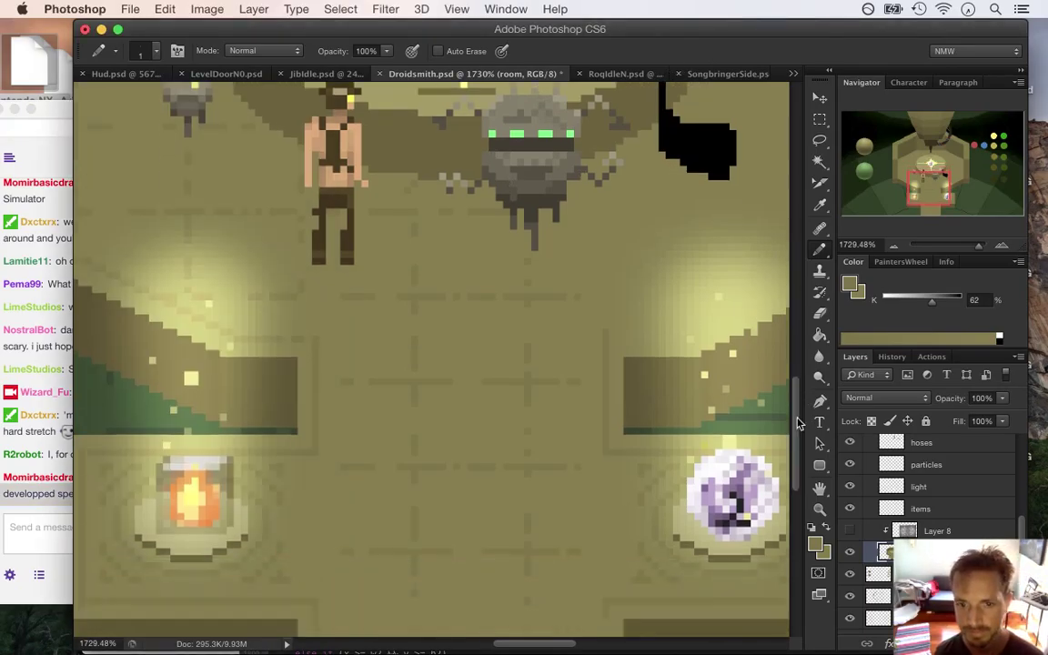
scroll(797, 424, down, 5)
key(i)
click(452, 479)
key(b)
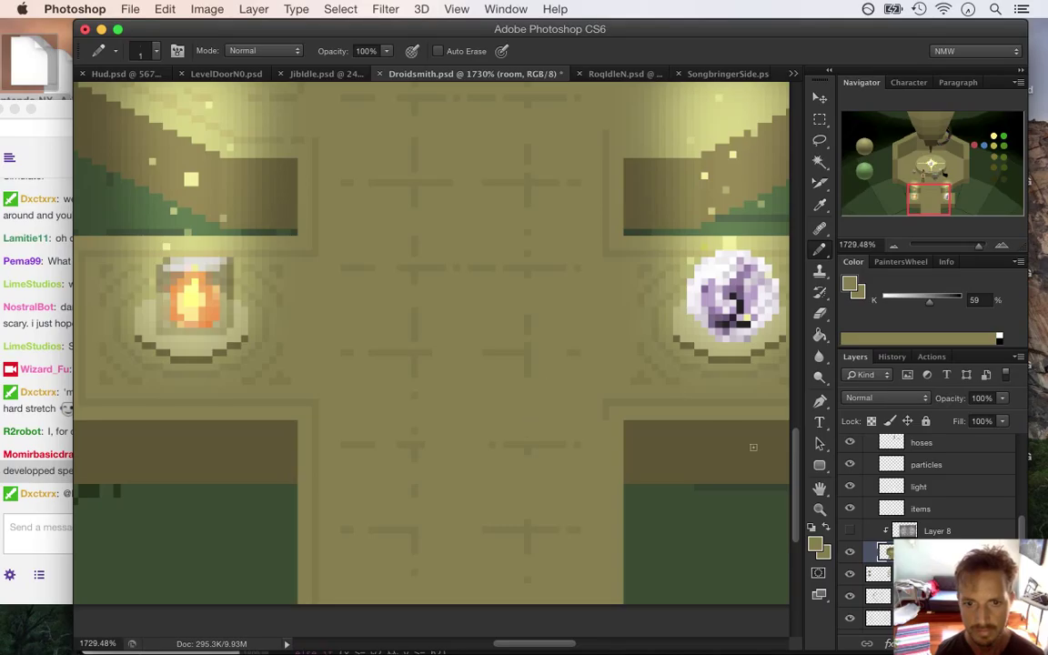
scroll(716, 413, up, 5)
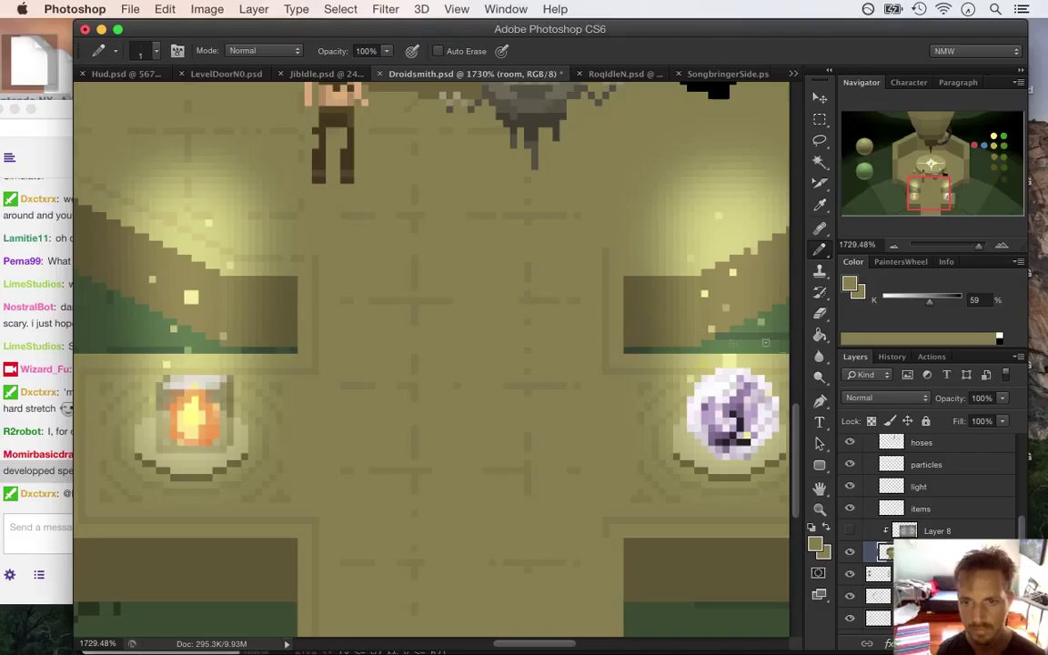
scroll(795, 411, up, 1)
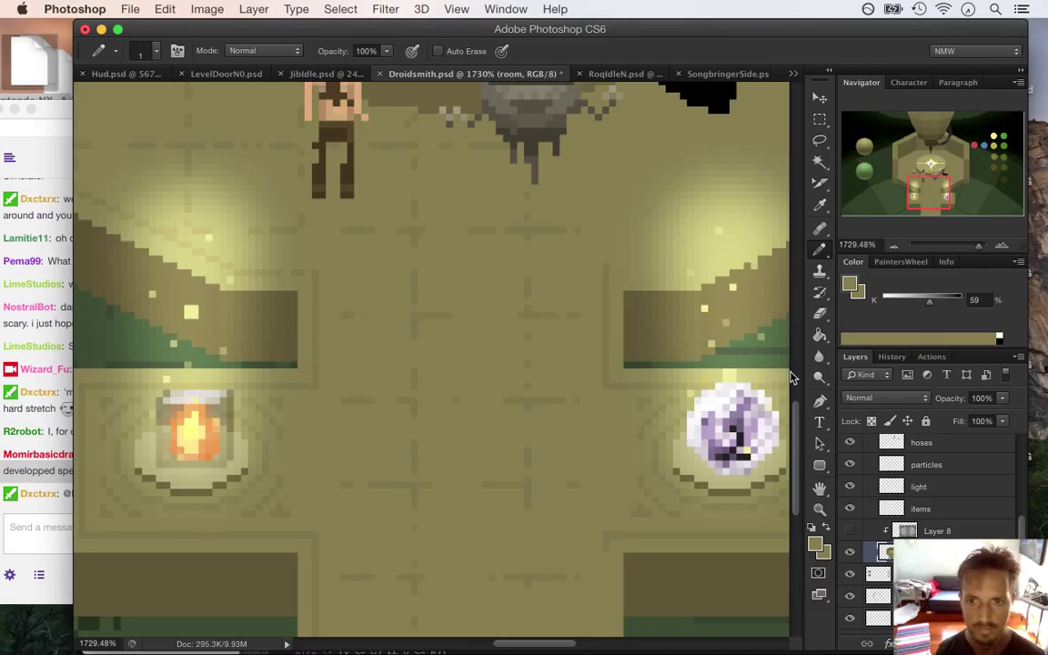
scroll(403, 286, up, 6)
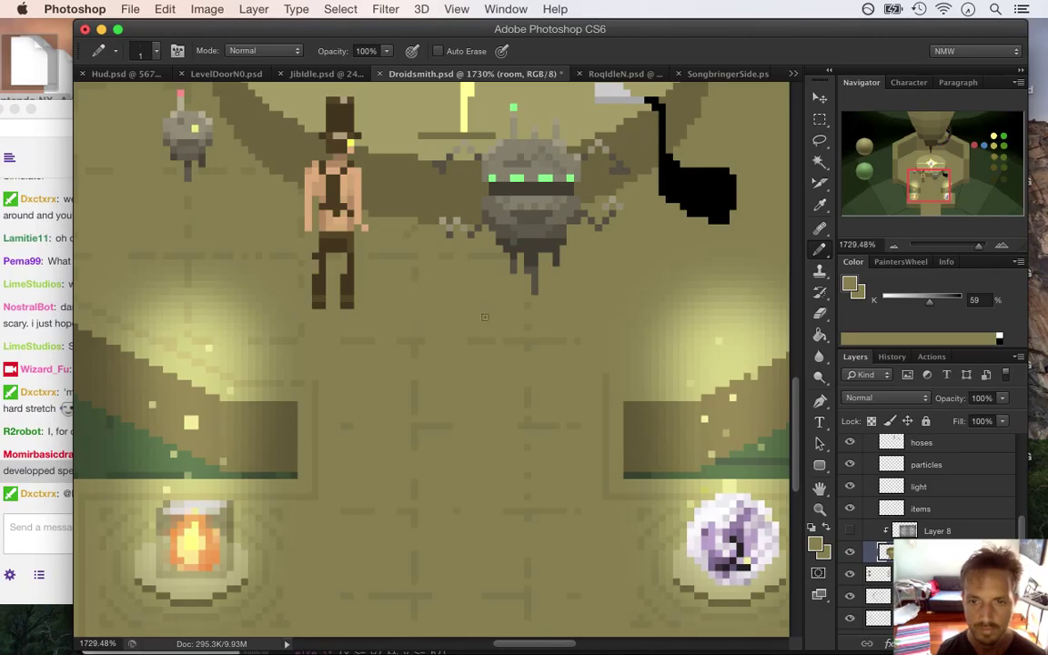
key(cmd+s)
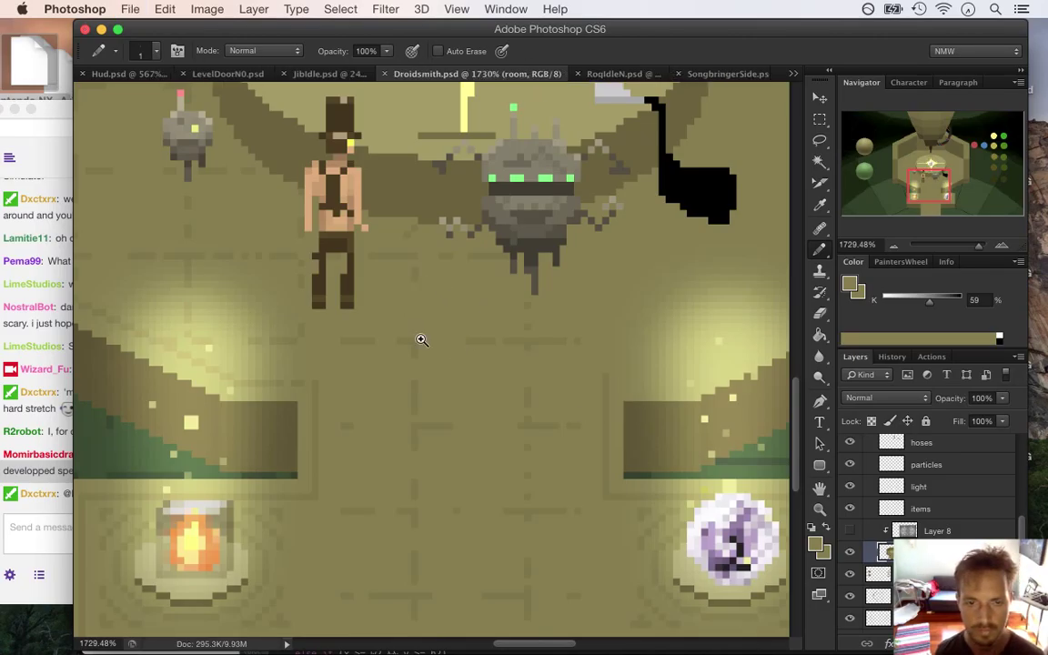
Step: Select the left half of the octagonal room floor, up to the vertical centre line, with the Rectangular Marquee
scroll(372, 291, down, 8)
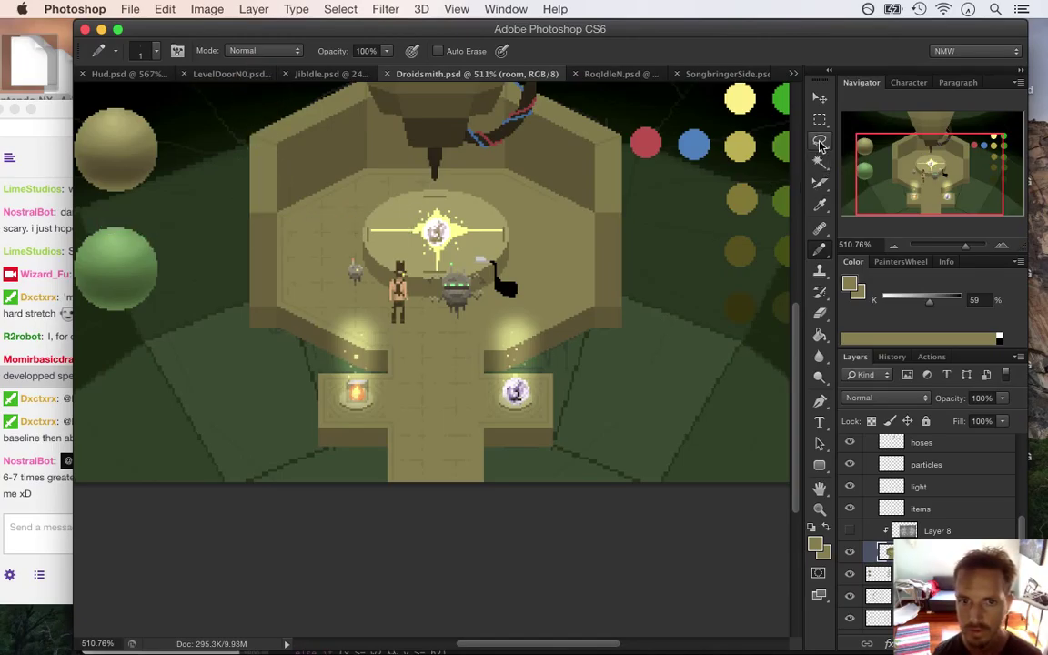
key(l)
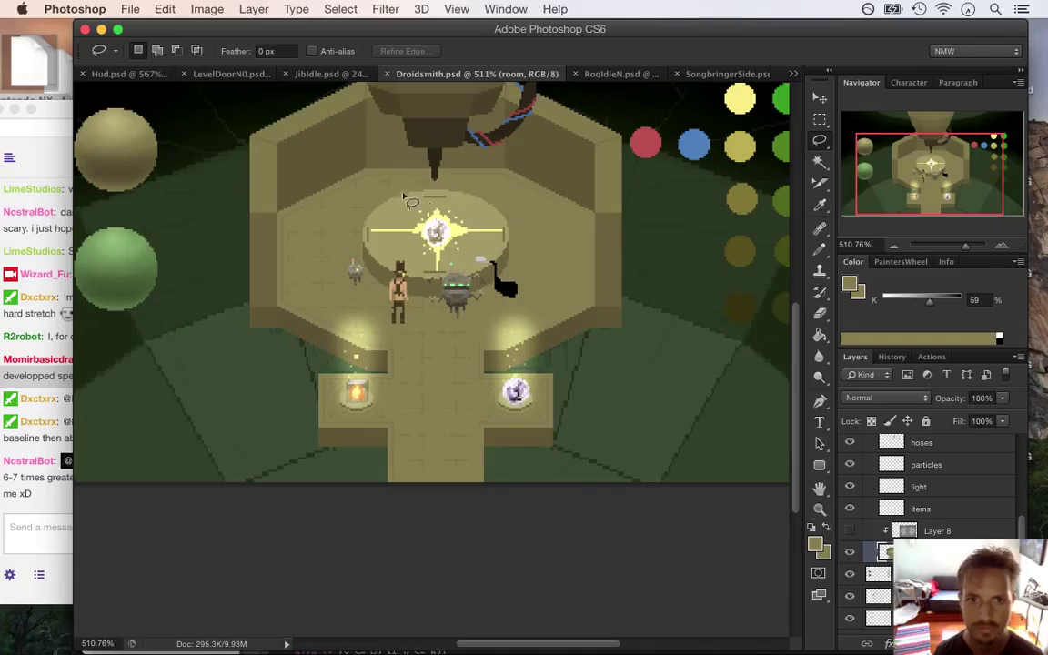
click(820, 121)
drag(292, 202, 438, 352)
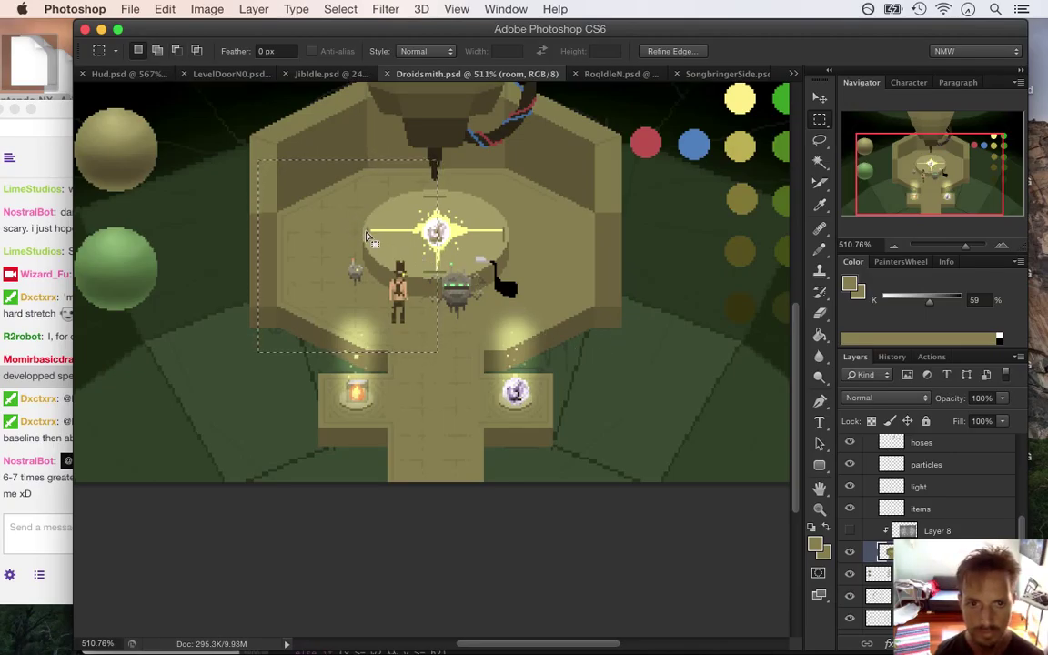
Step: Duplicate the selected left half of the floor, flip the copy horizontally and place it beside the room on the right
key(v)
drag(350, 226, 524, 225)
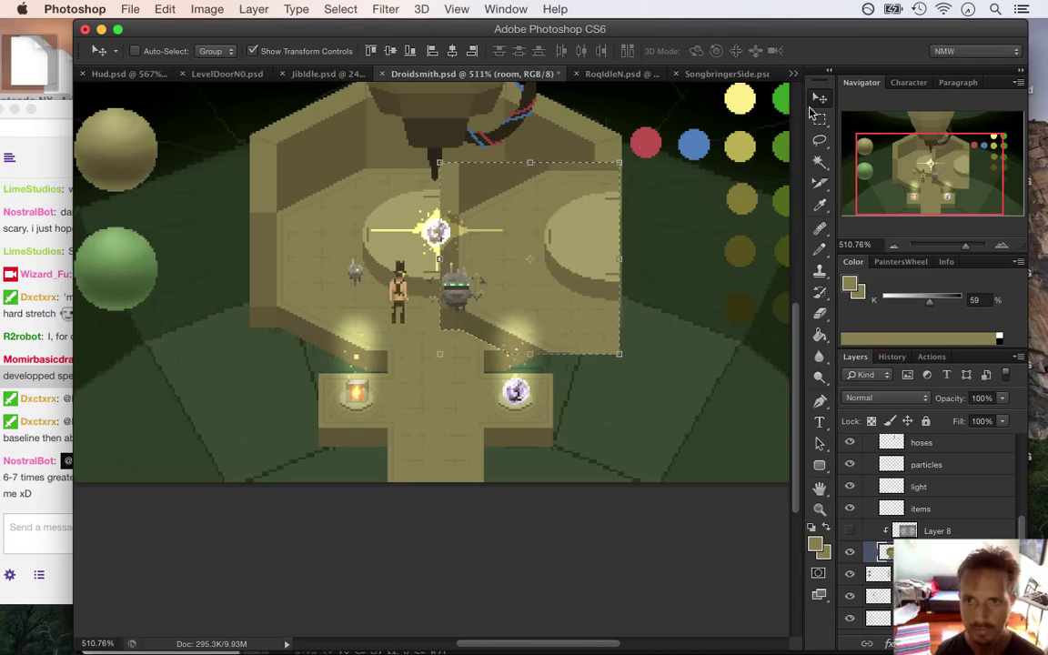
click(620, 261)
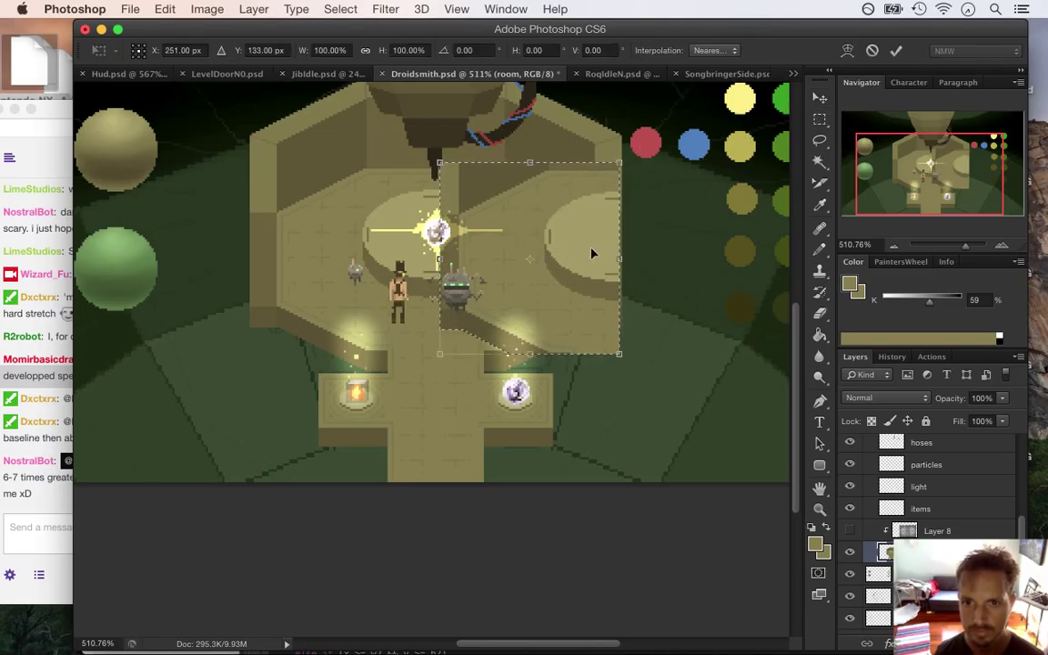
right_click(528, 221)
click(592, 417)
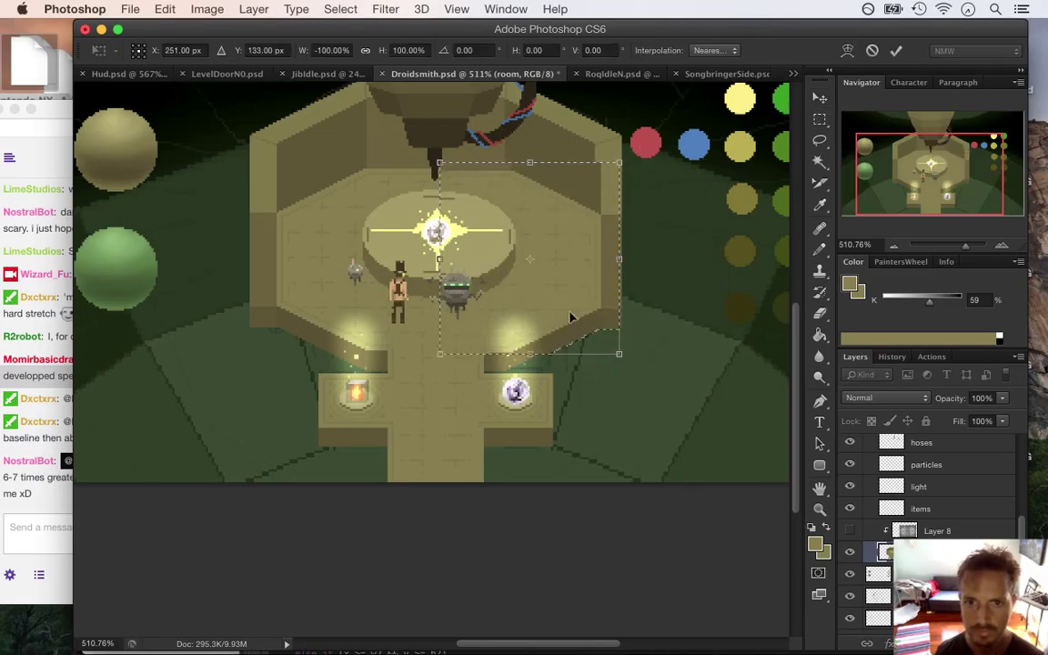
key(Up)
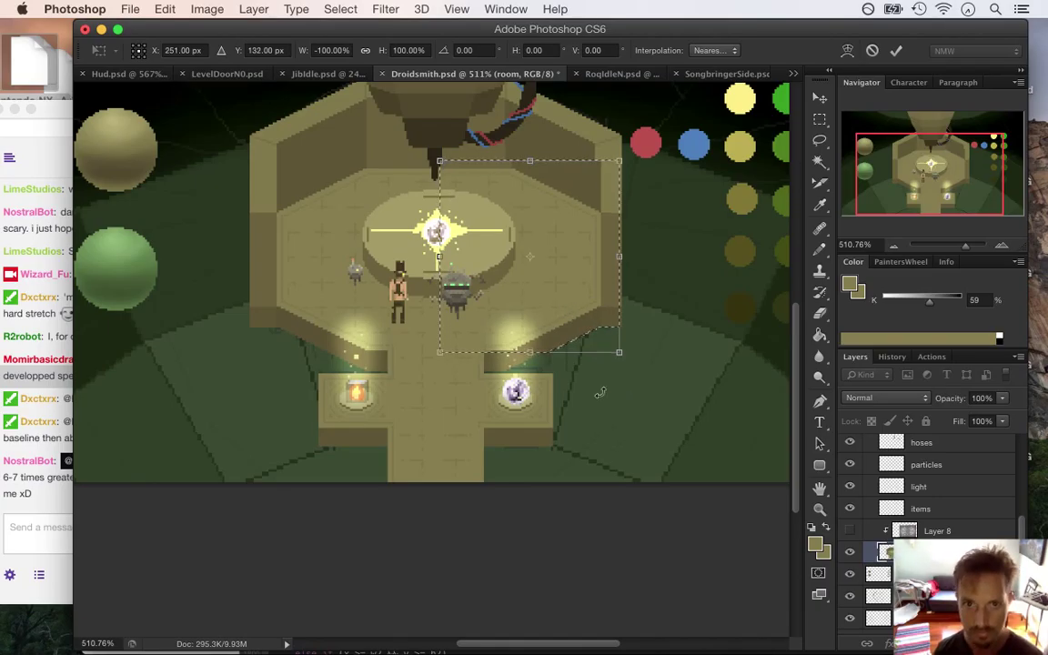
click(897, 53)
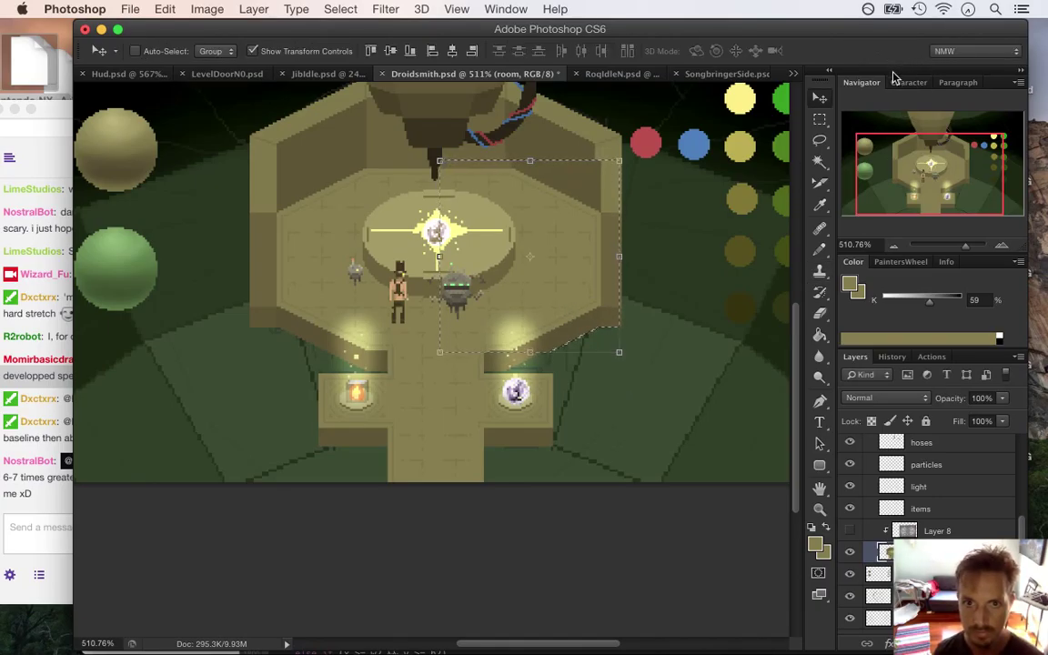
key(Left)
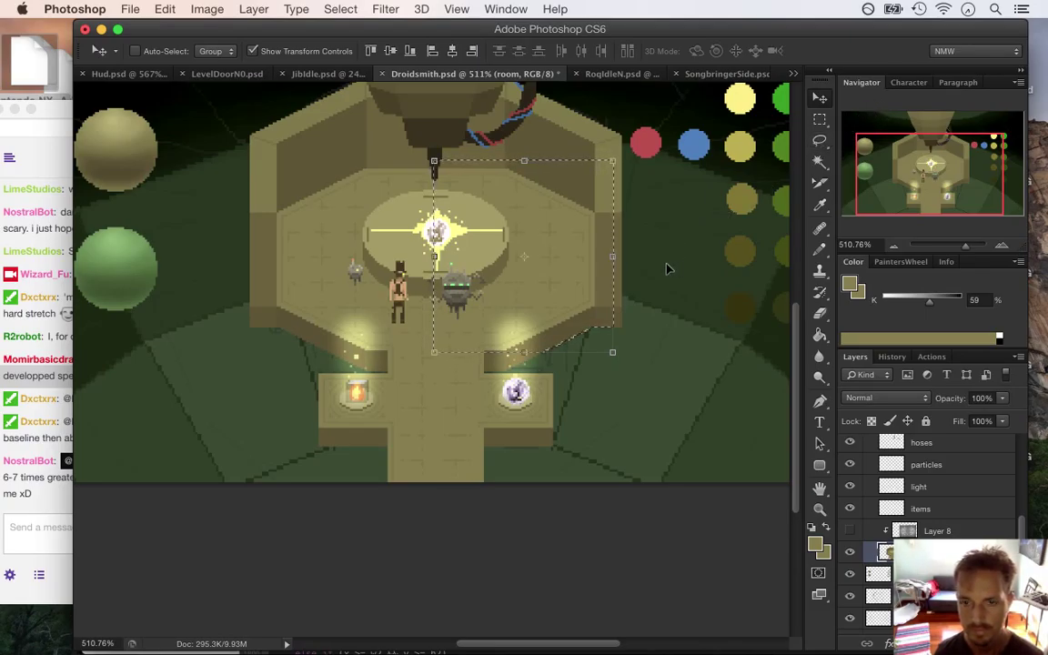
drag(538, 204, 742, 280)
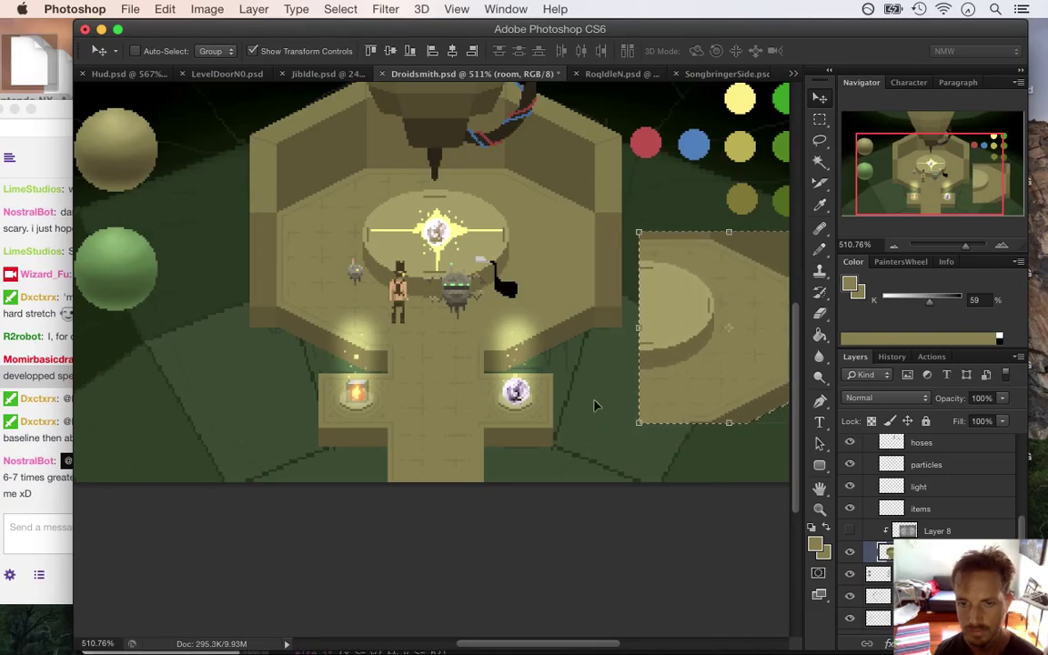
Step: Read the chat messages about developed species and the early access buy rate, and return to the room drawing in Photoshop
click(40, 470)
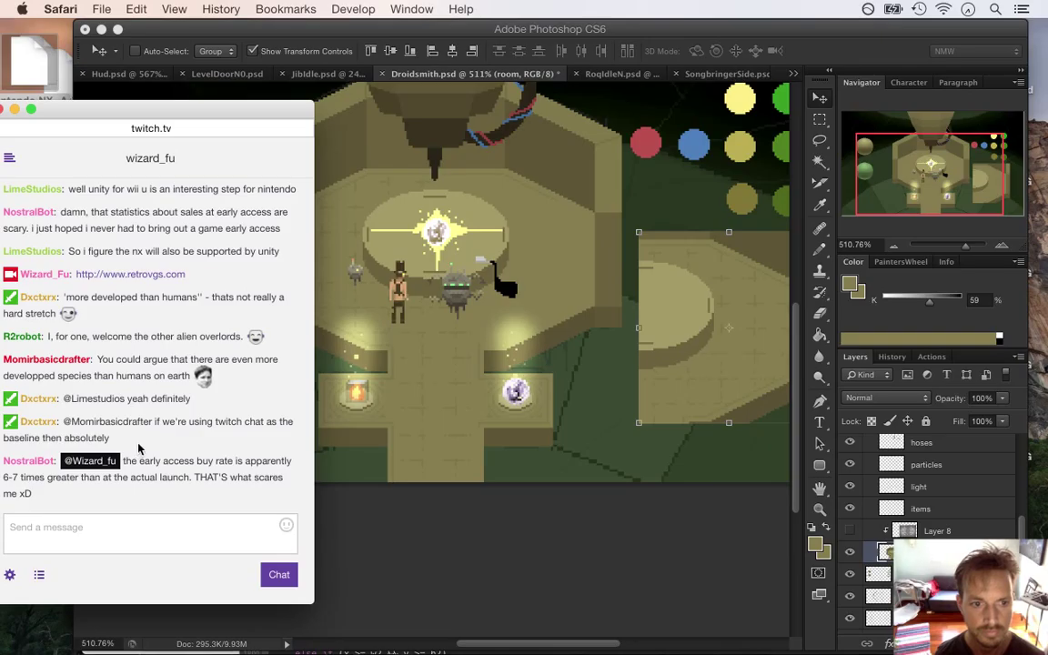
drag(164, 424, 192, 441)
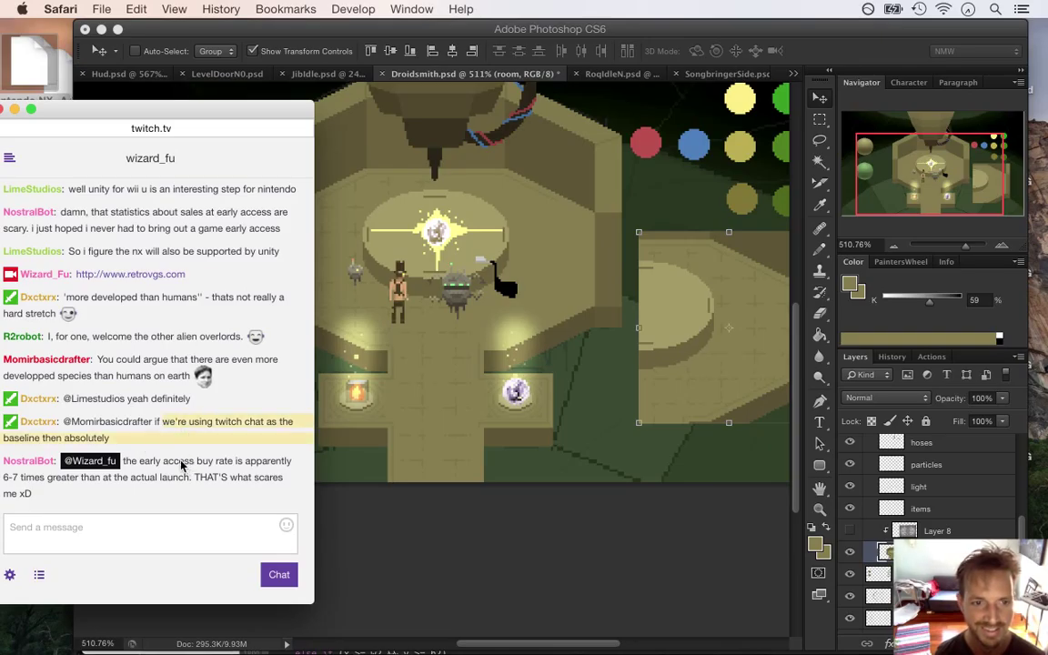
click(156, 500)
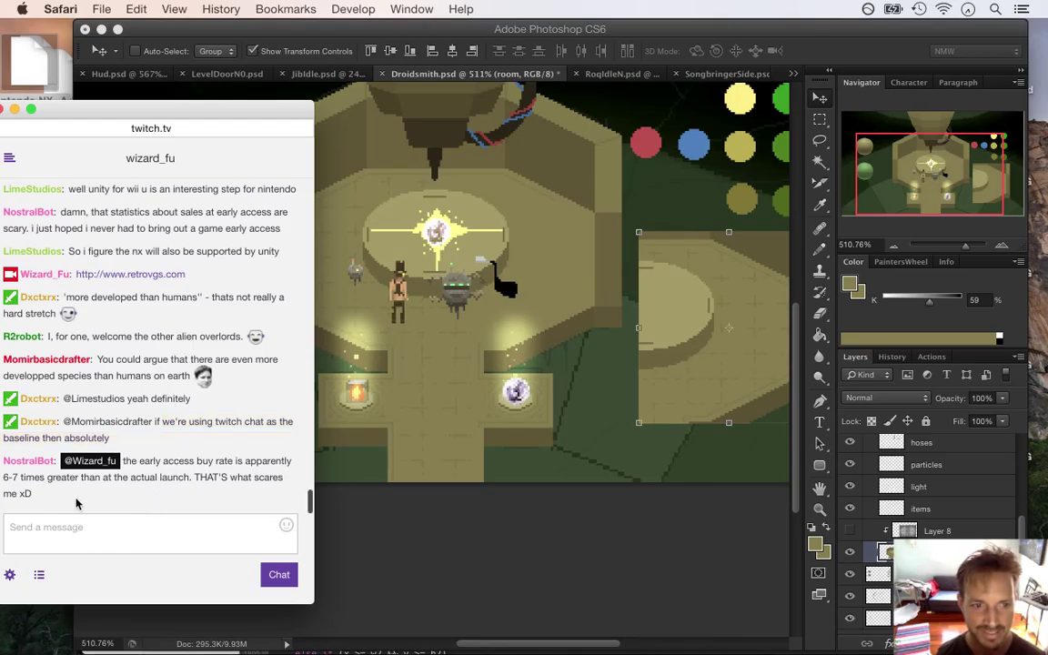
drag(137, 464, 148, 475)
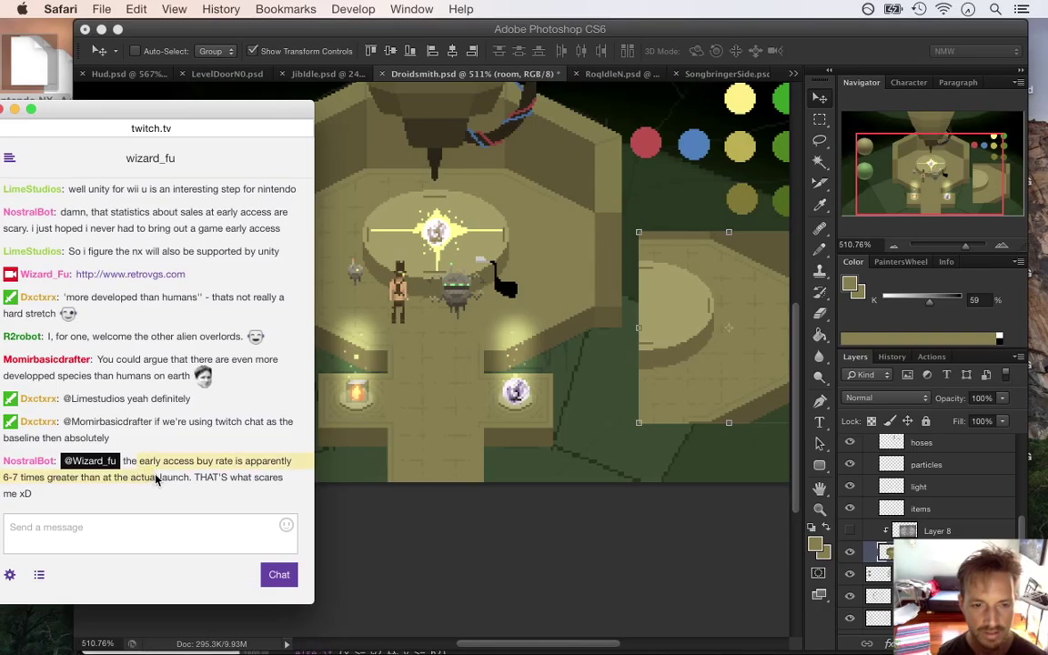
click(182, 496)
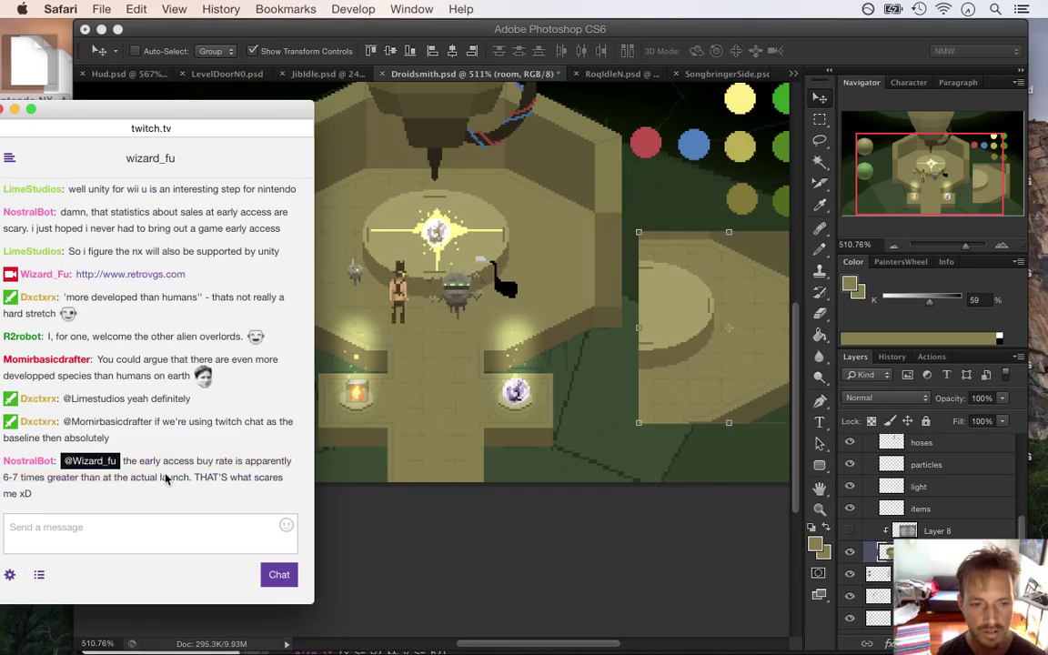
drag(143, 460, 185, 515)
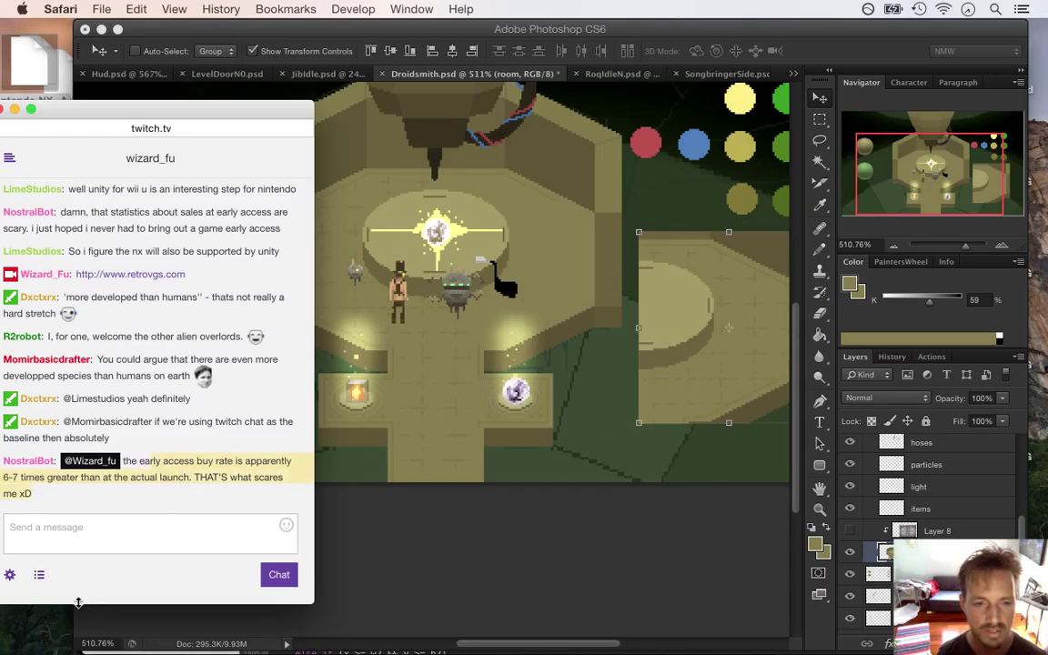
click(841, 52)
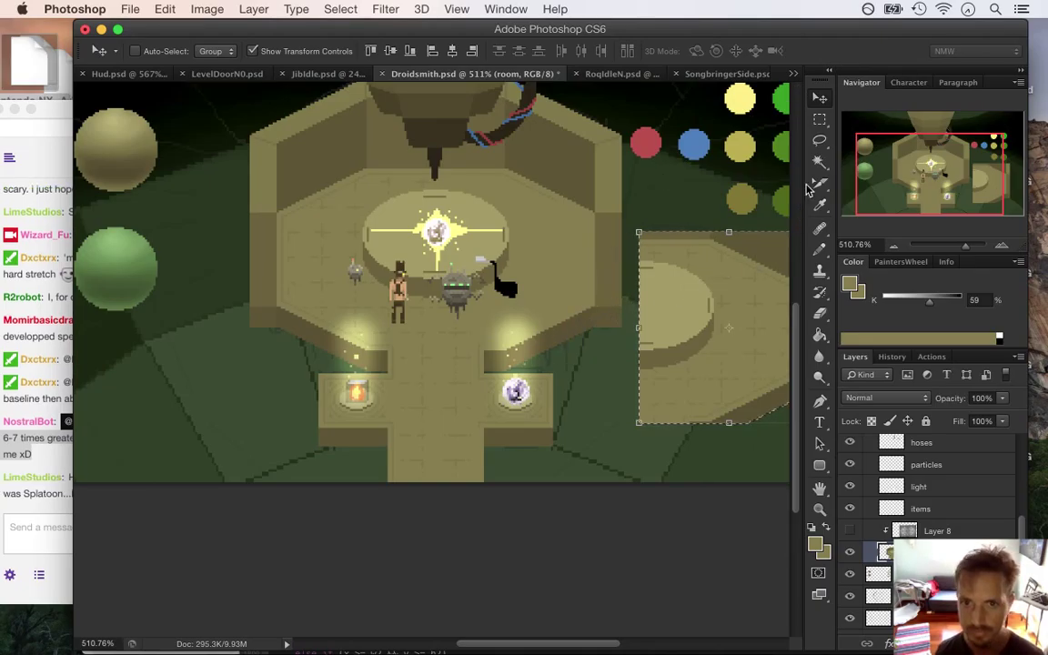
Step: Delete a rectangular area from the mirrored floor copy where it would cover the black figure
key(m)
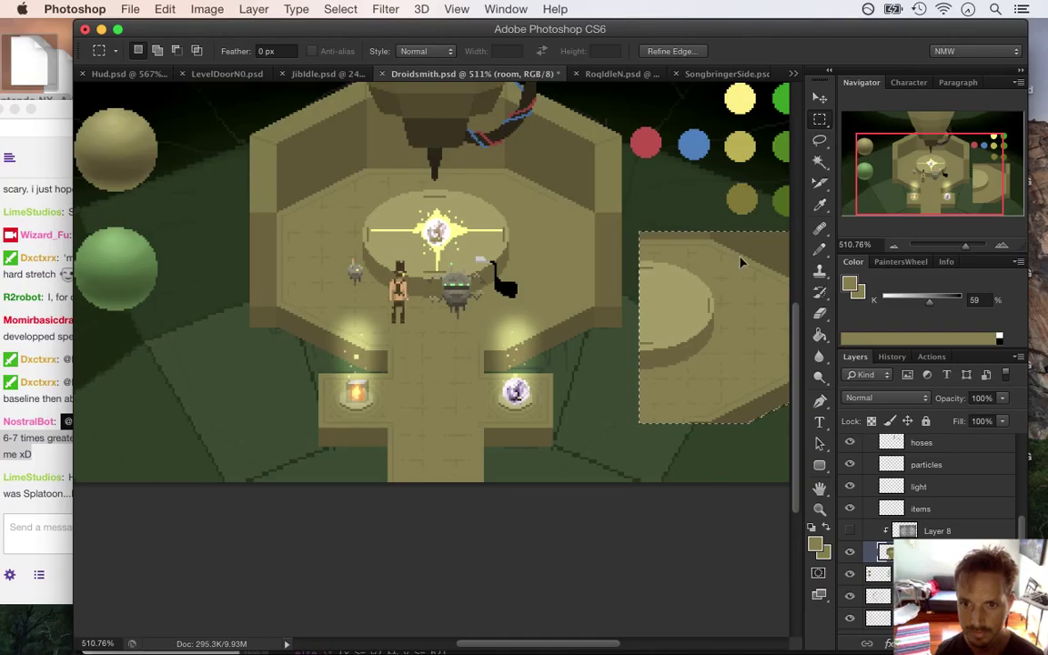
click(681, 332)
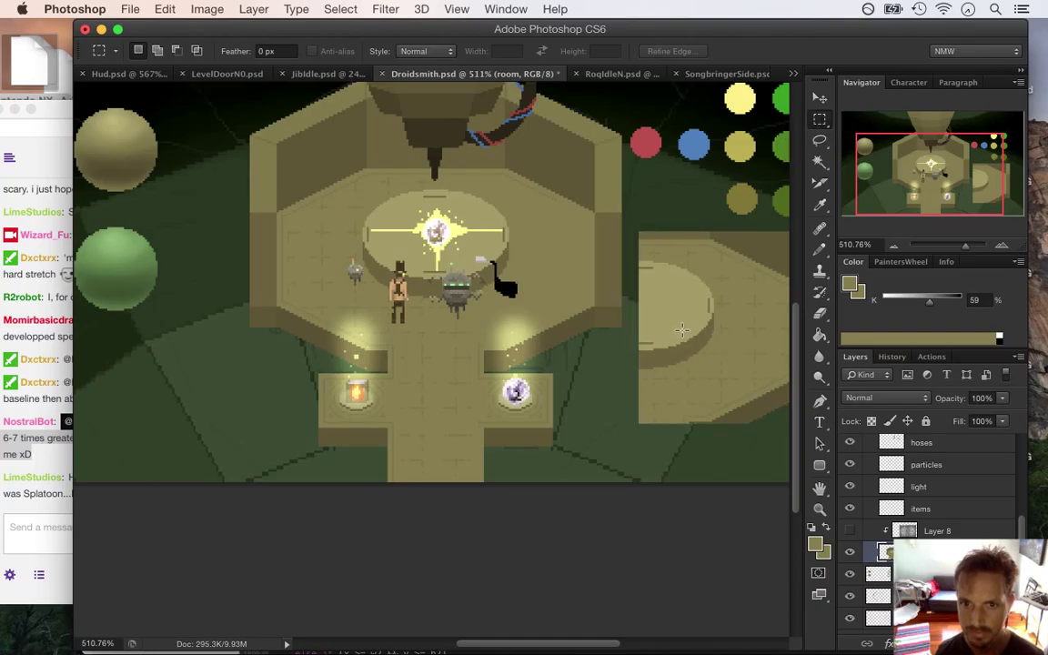
drag(676, 329, 737, 373)
key(Delete)
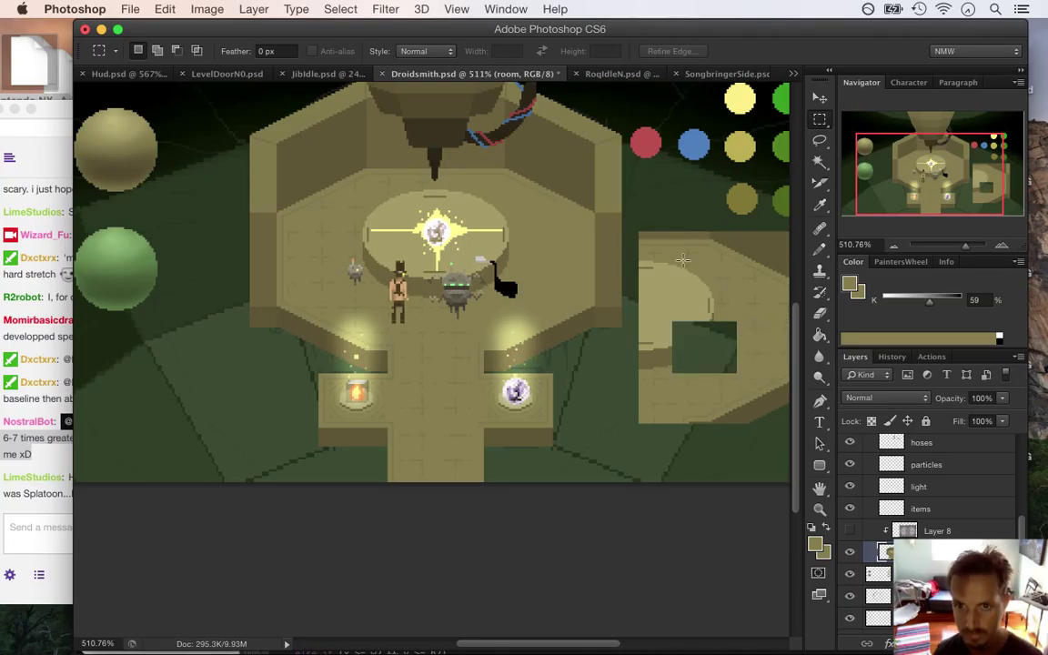
Step: Select the mirrored floor copy and move it onto the right half of the room, aligned with the vertical centre line
drag(628, 217, 692, 414)
key(v)
drag(573, 281, 383, 199)
key(Left)
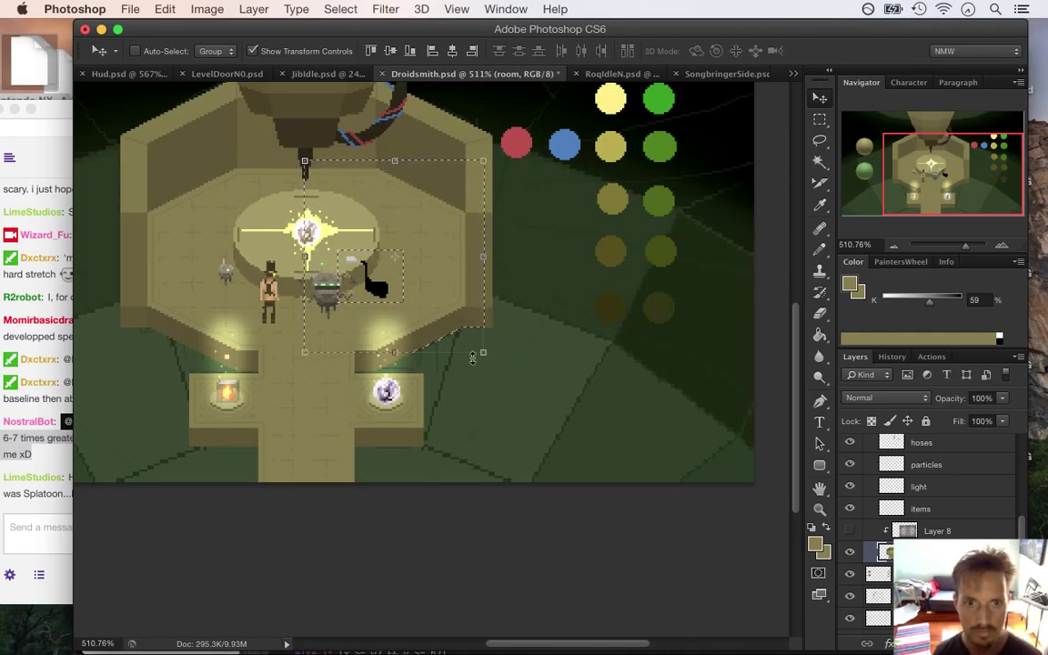
key(m)
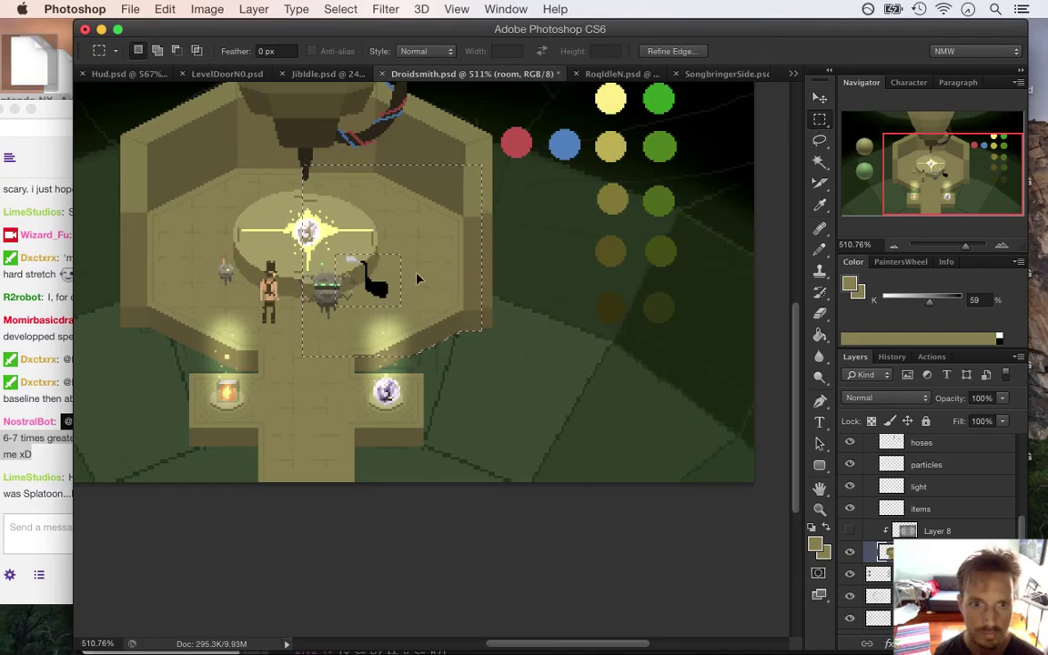
key(Up)
key(Right)
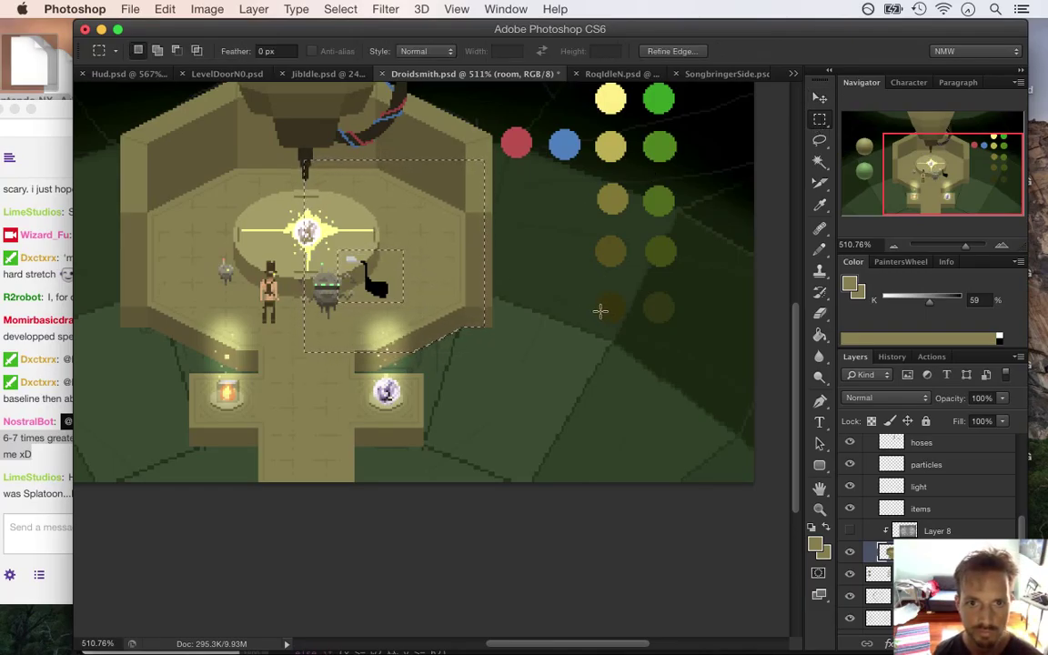
Step: Deselect, touch up the floor around the black figure with the Pencil in a sampled floor colour, and save the document
key(v)
key(m)
key(ctrl+d)
drag(378, 271, 435, 309)
key(i)
click(451, 189)
key(b)
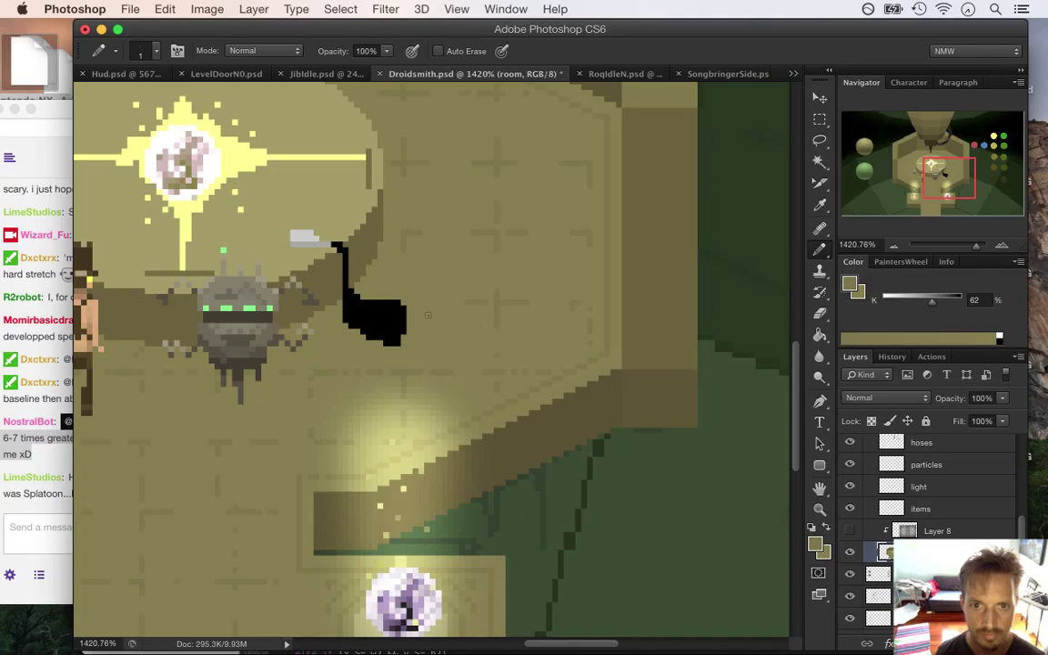
drag(377, 297, 446, 369)
key(ctrl+s)
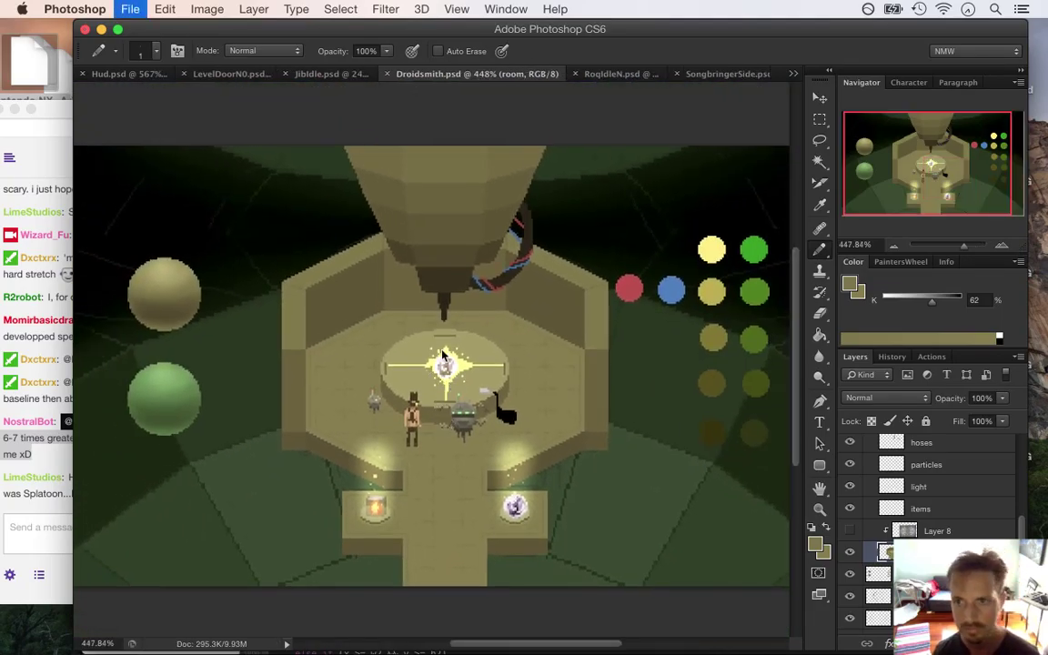
Step: Show Layer 8 and examine how its texture looks over the completed room floor
click(851, 531)
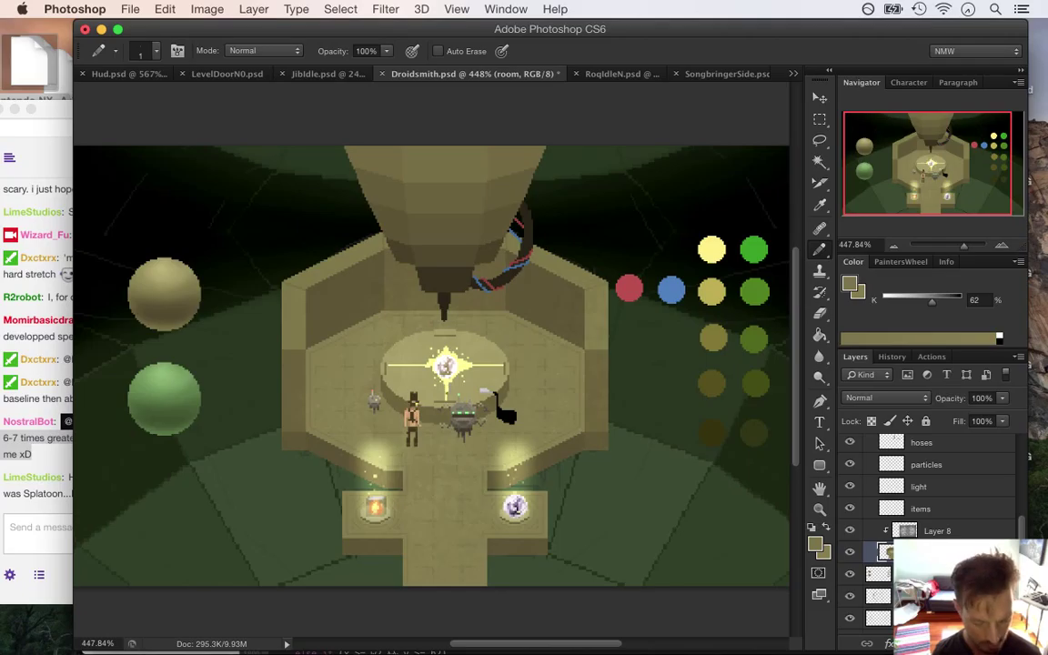
scroll(432, 410, up, 3)
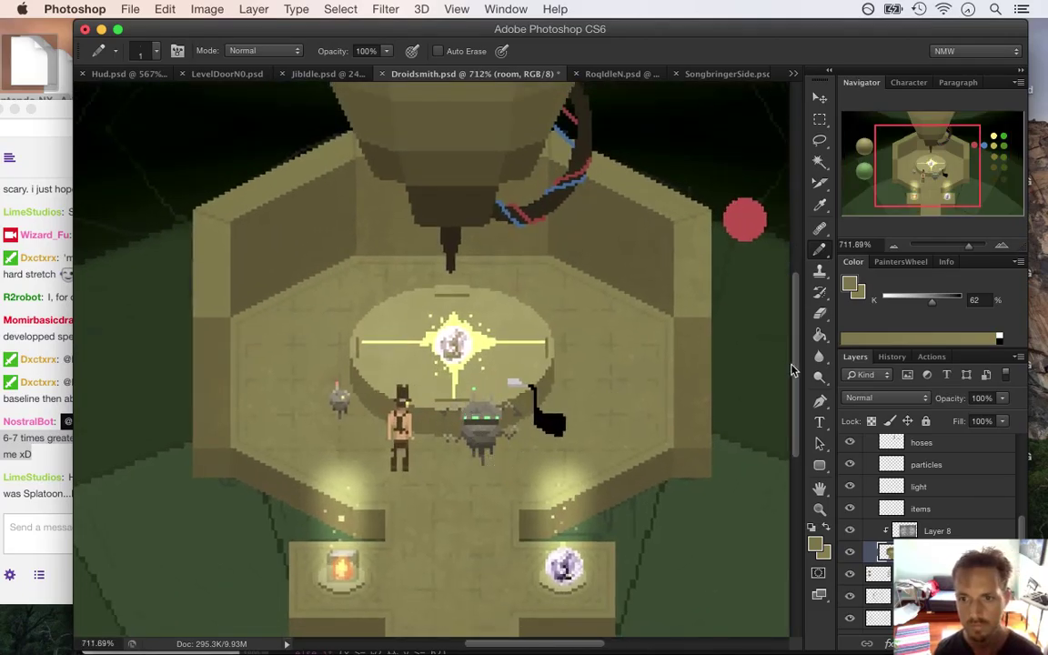
scroll(791, 371, down, 3)
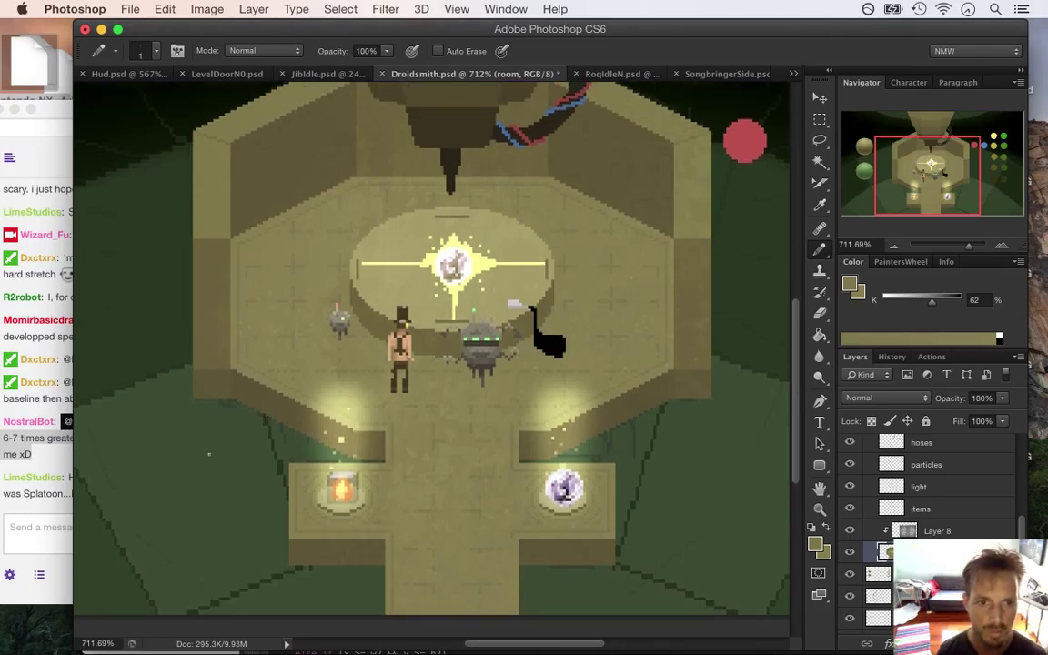
Step: Read the chat message about Splatoon, the Wii U and the NX, and return to the room drawing in Photoshop
click(35, 510)
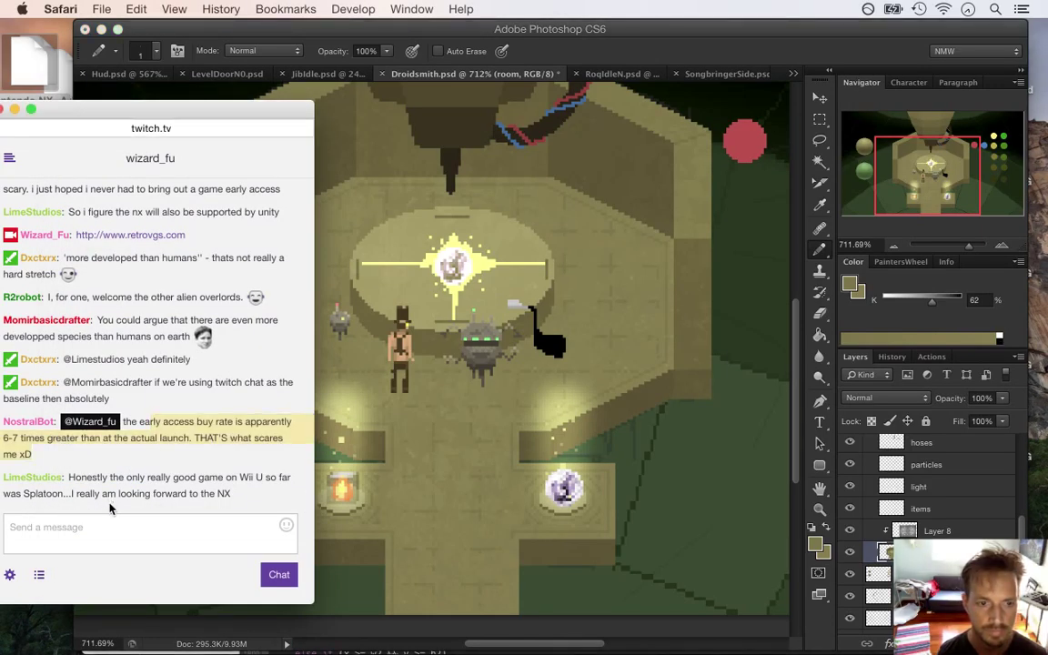
drag(109, 480, 70, 545)
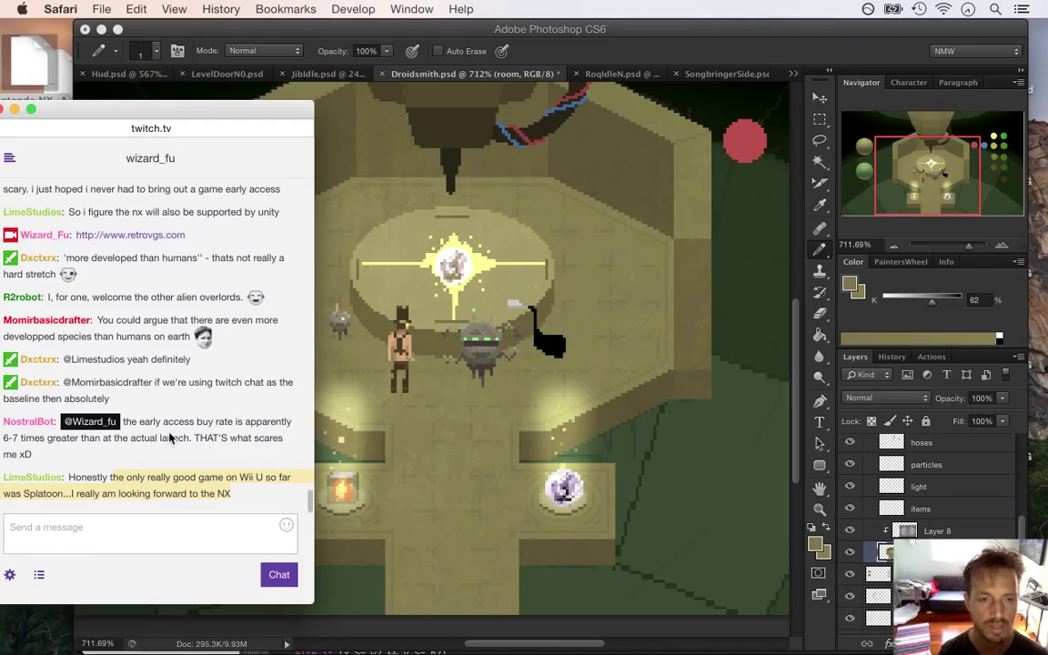
click(601, 191)
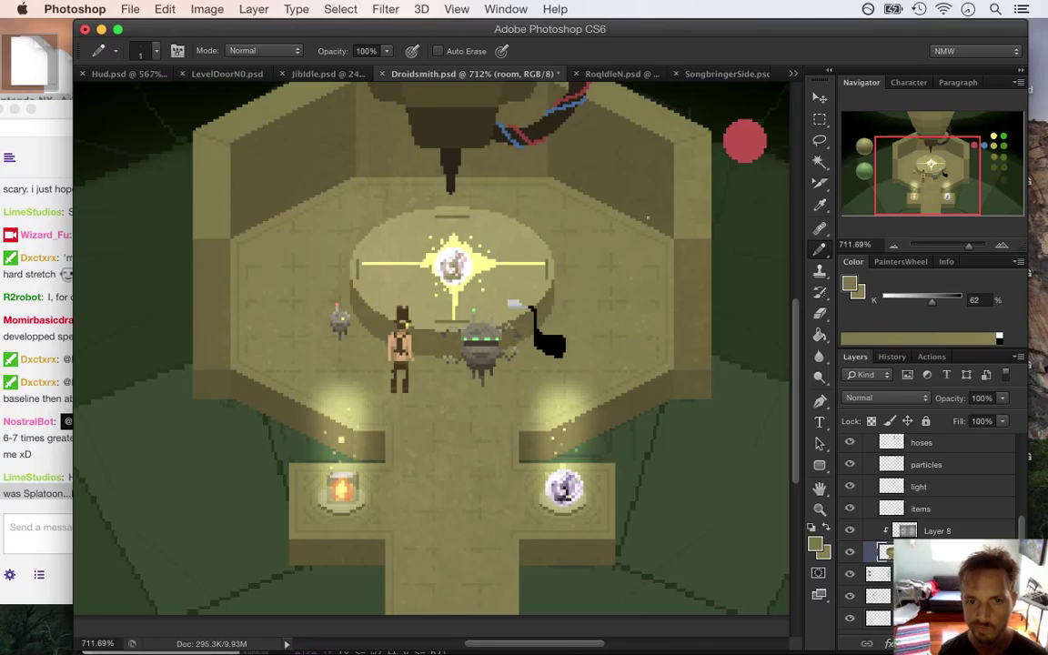
Step: Hide Layer 8 and the shine and sphere layers over the round platform, and make the item layer active
drag(453, 283, 503, 286)
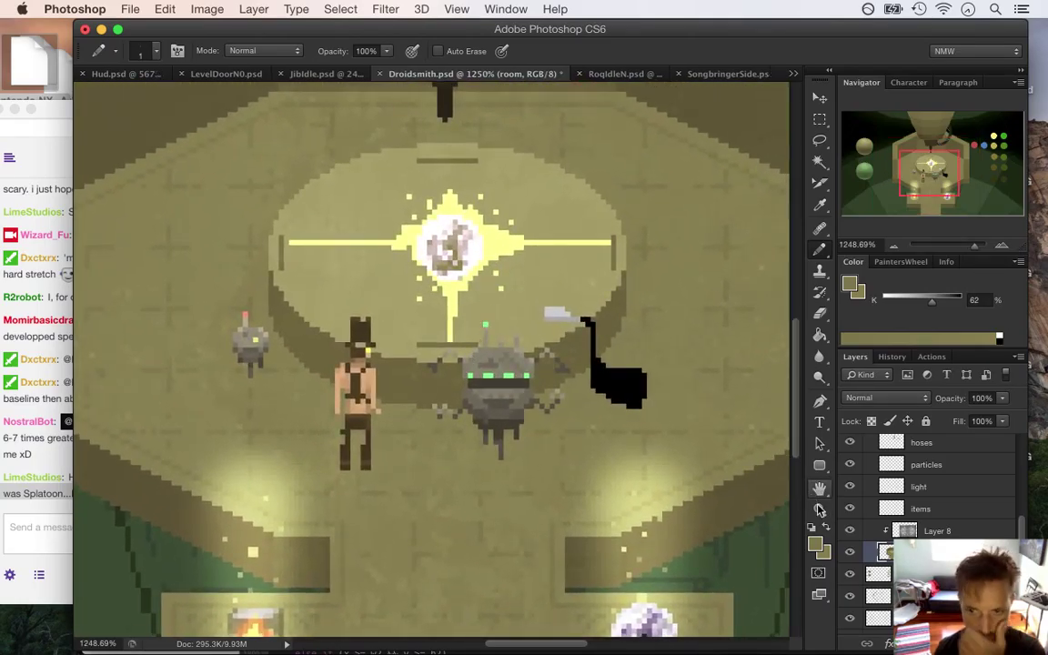
click(850, 530)
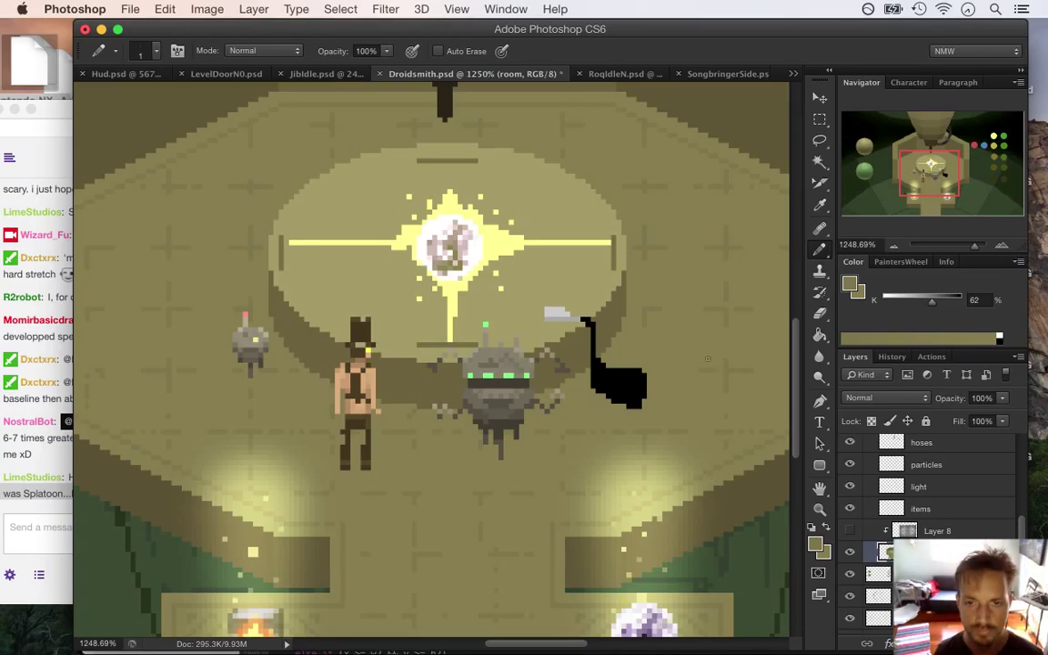
scroll(1024, 533, up, 5)
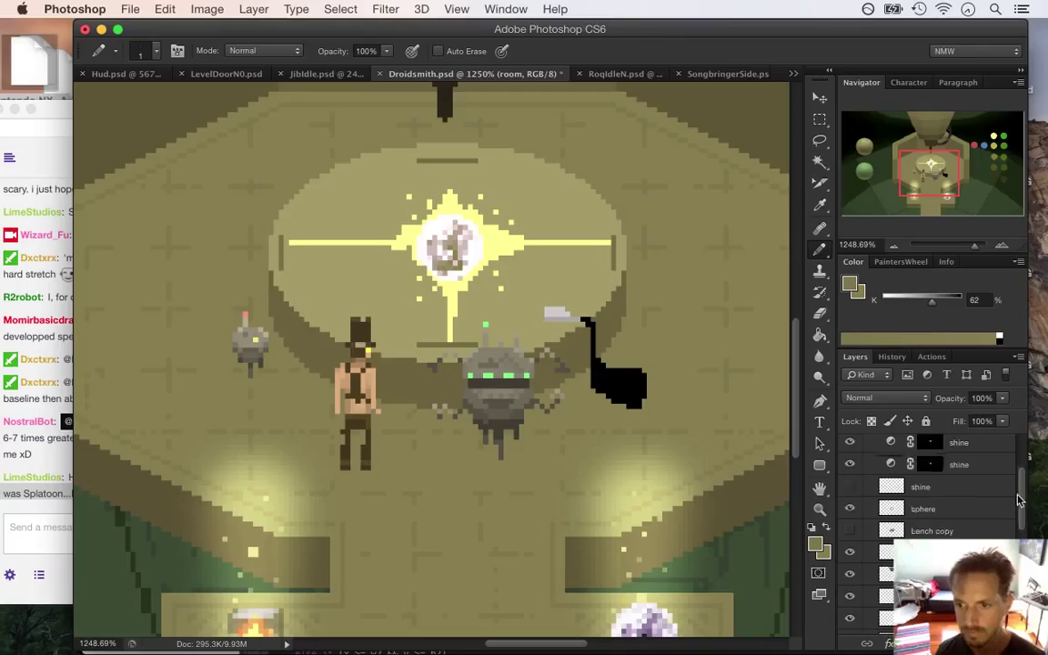
scroll(1021, 504, up, 3)
click(852, 508)
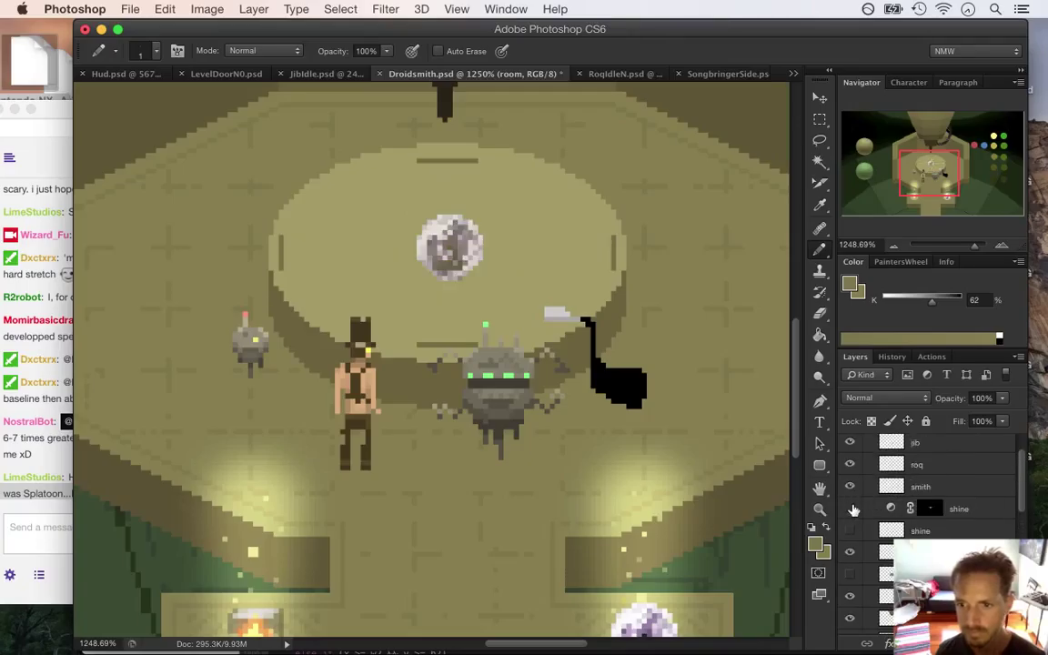
click(850, 551)
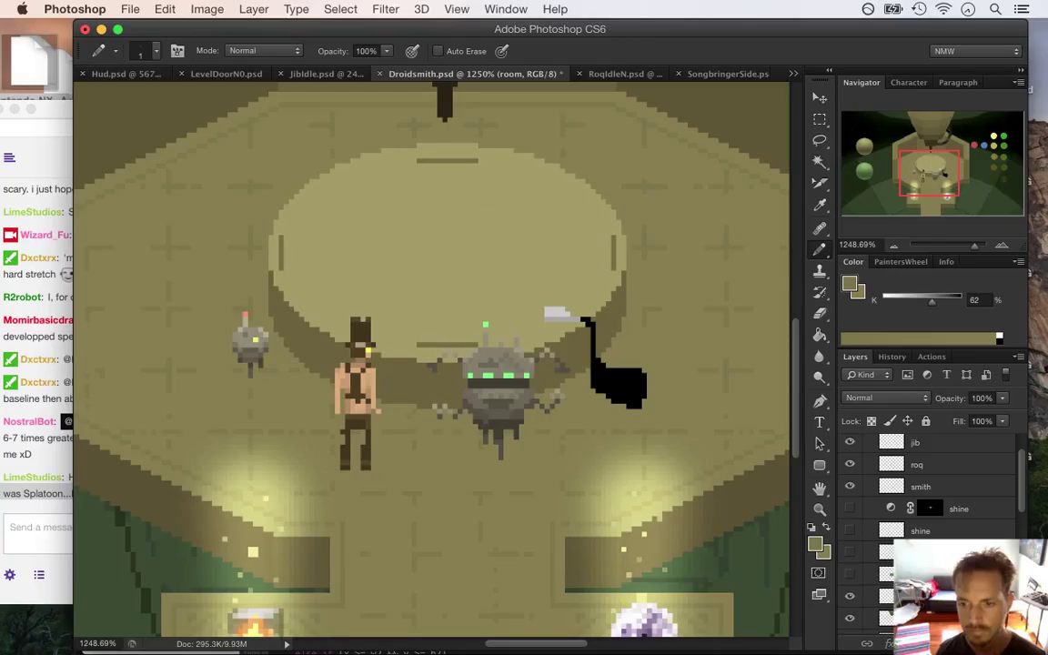
click(875, 552)
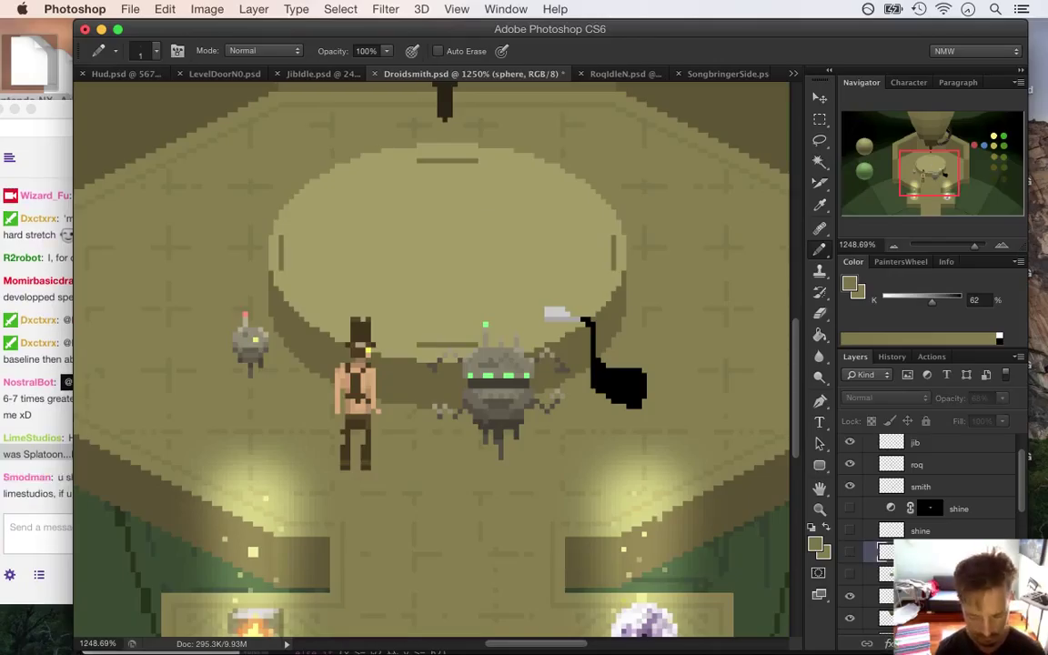
key(alt+bracketleft)
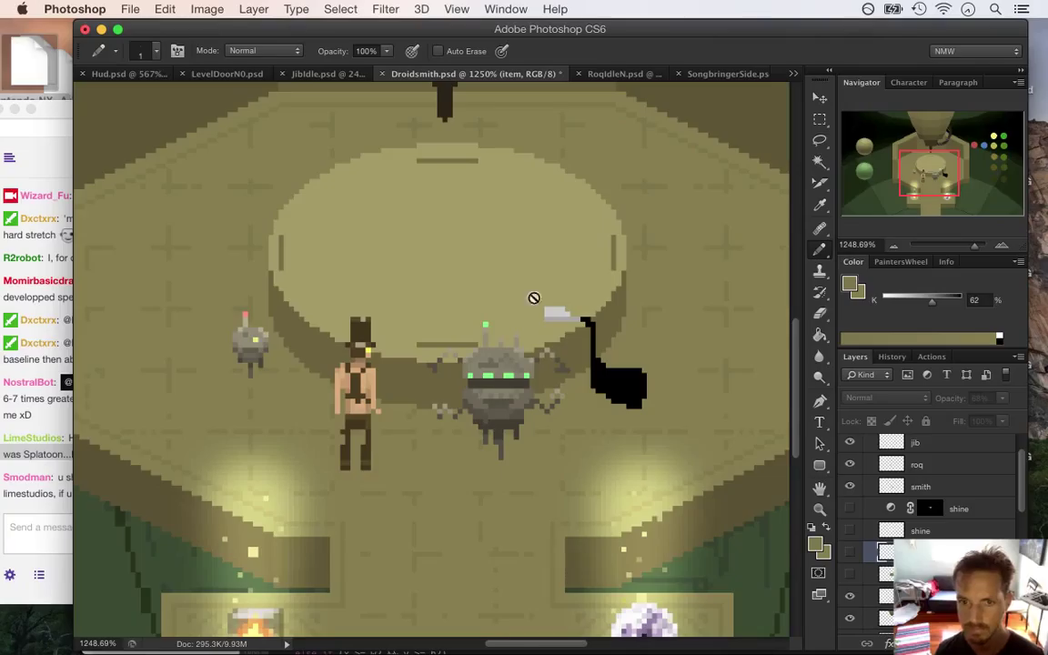
Step: Delete the hidden bench copy layer directly below the item layer
key(alt+bracketleft)
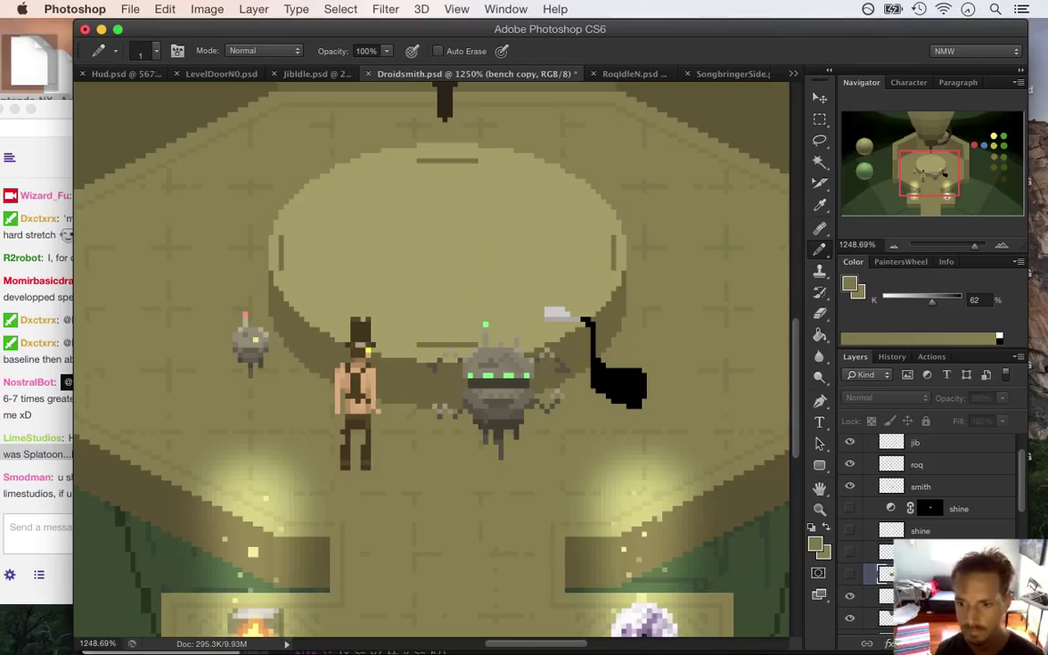
key(alt+bracketleft)
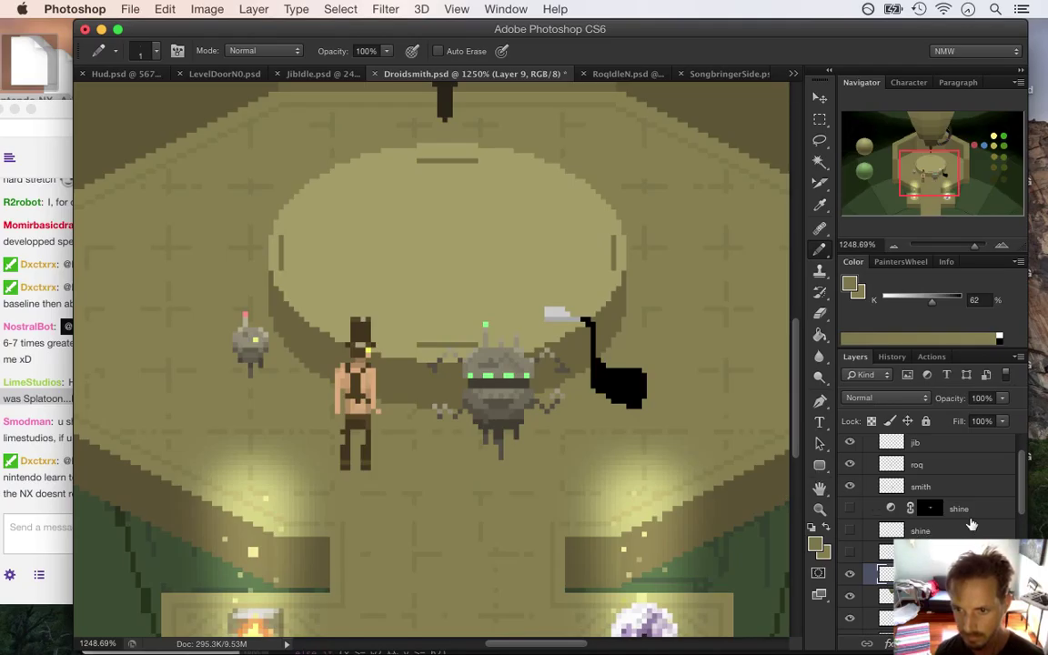
Step: Compare the two shine layers over the round platform by toggling their visibility, delete the lower shine layer, and save the document
click(930, 511)
click(849, 509)
click(849, 509)
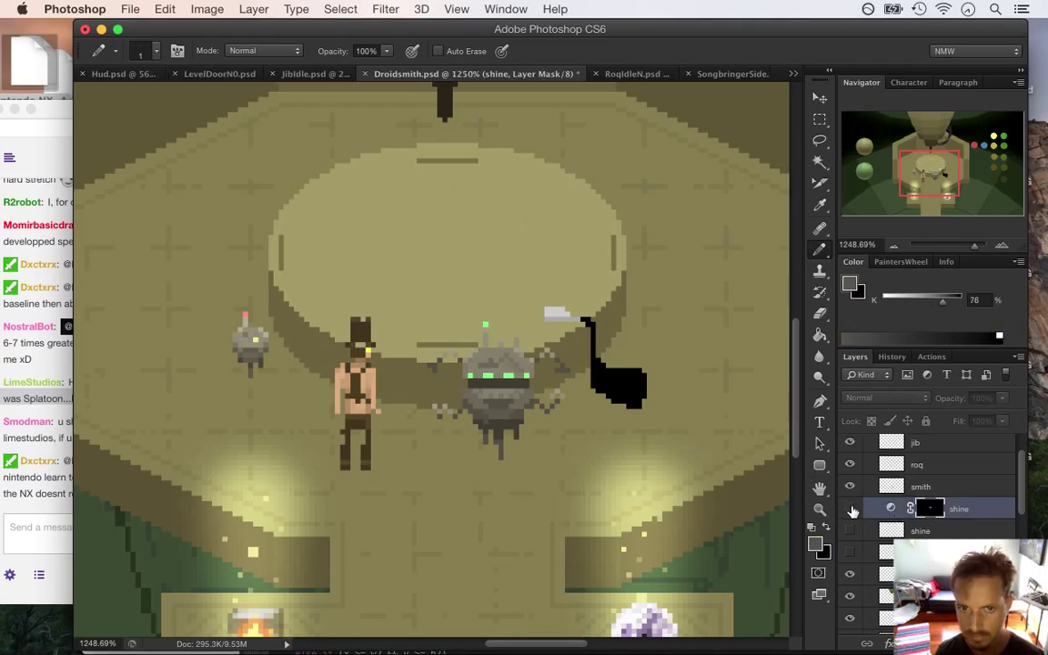
click(852, 531)
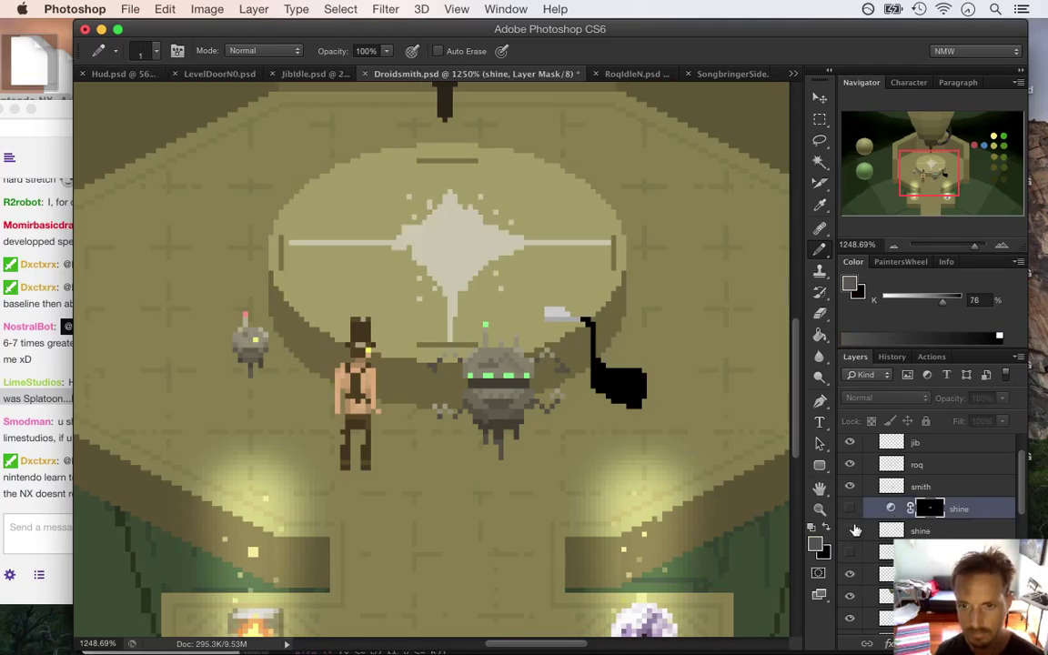
click(856, 531)
click(850, 509)
click(850, 510)
click(850, 510)
click(850, 509)
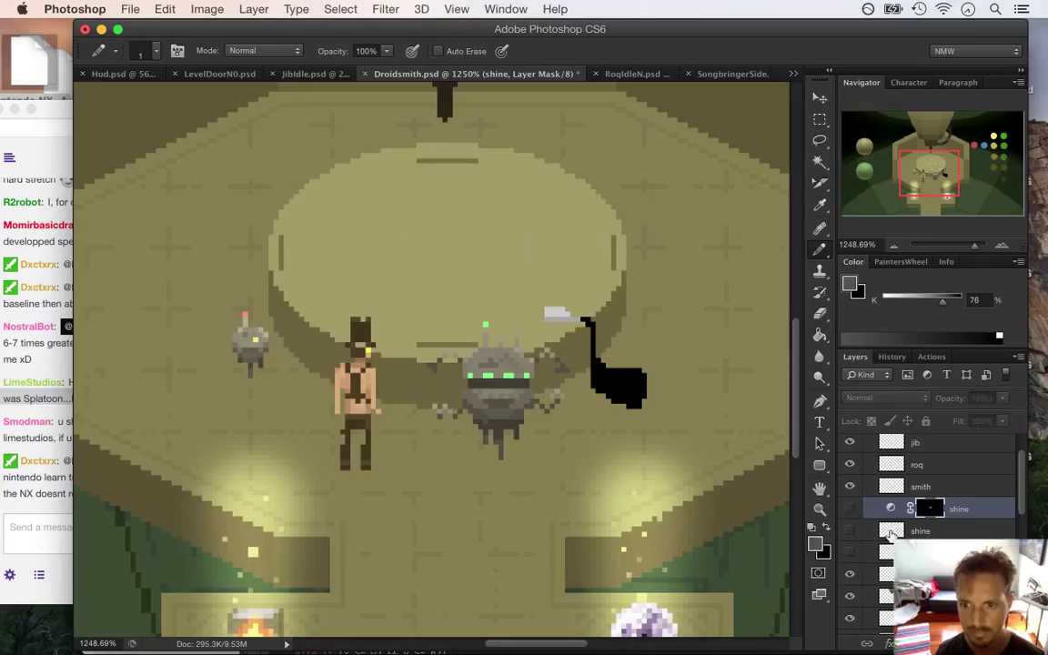
click(891, 531)
key(super+s)
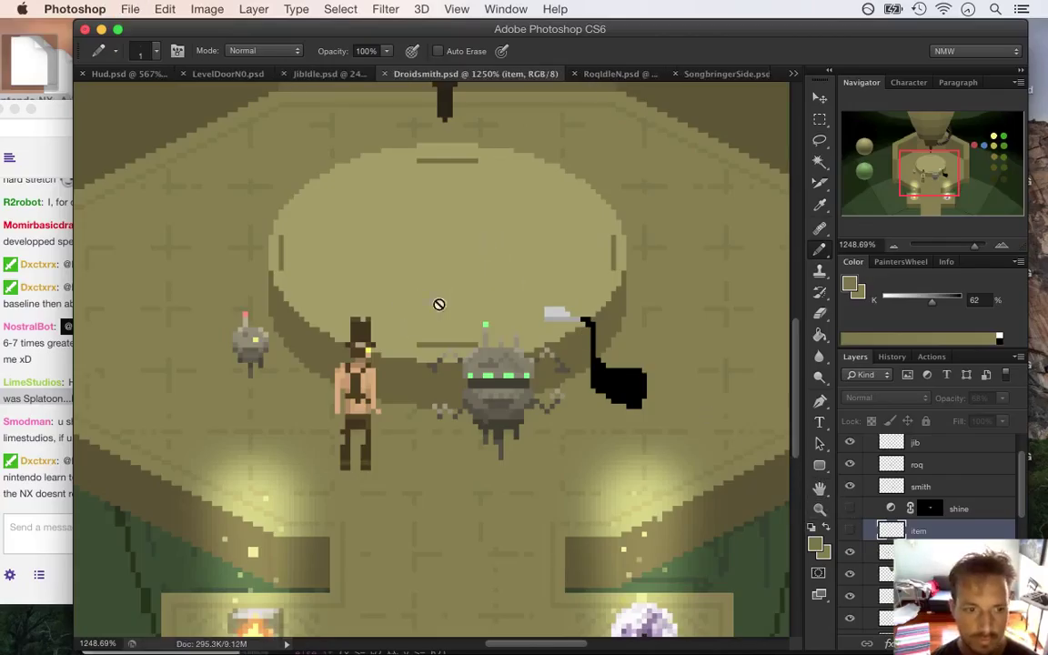
Step: Make the room layer active and sample the light colour of the round platform's top
scroll(1023, 499, down, 5)
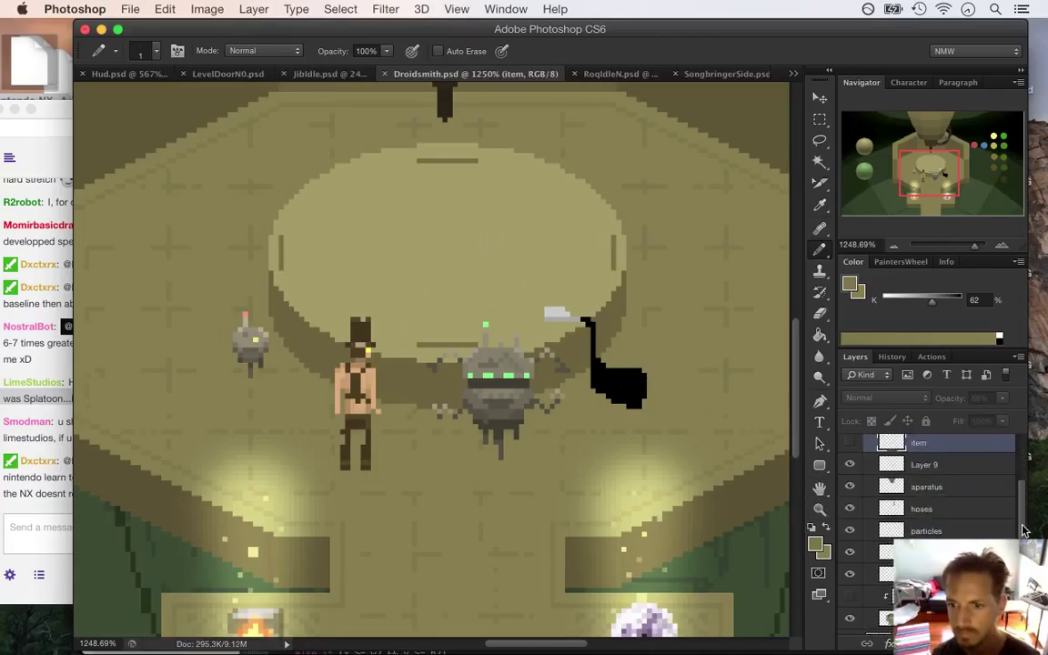
super+click(405, 320)
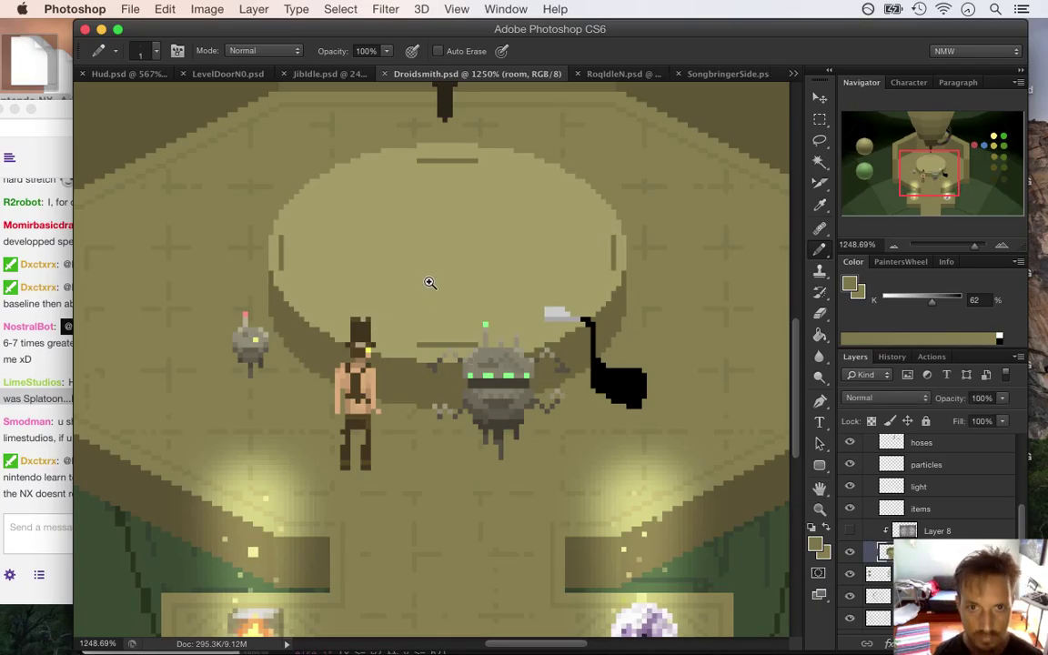
scroll(426, 281, up, 2)
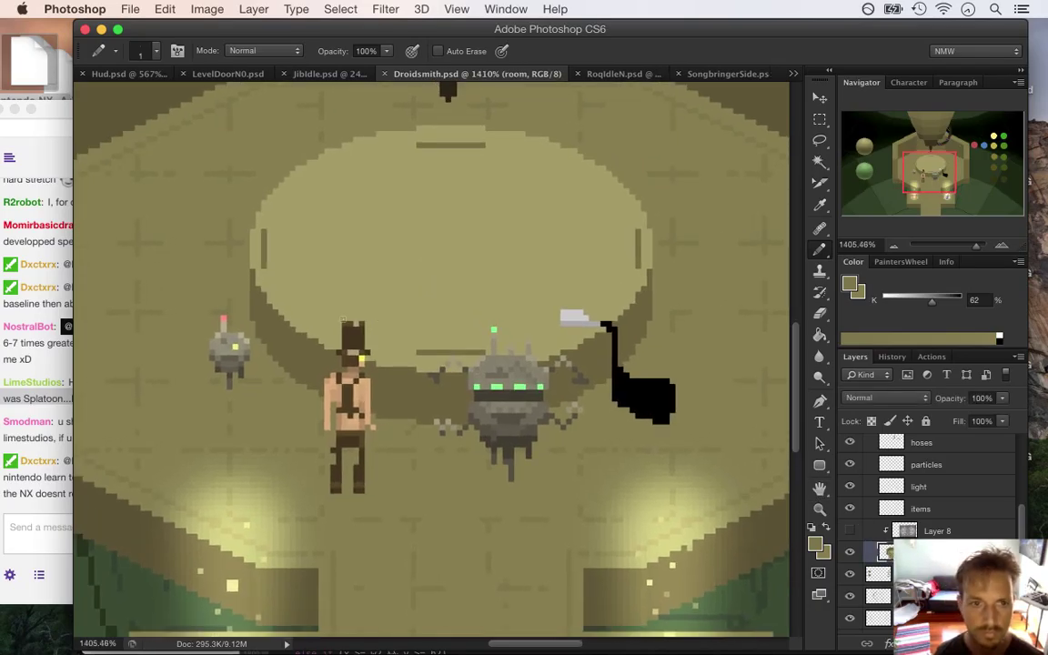
key(i)
click(304, 223)
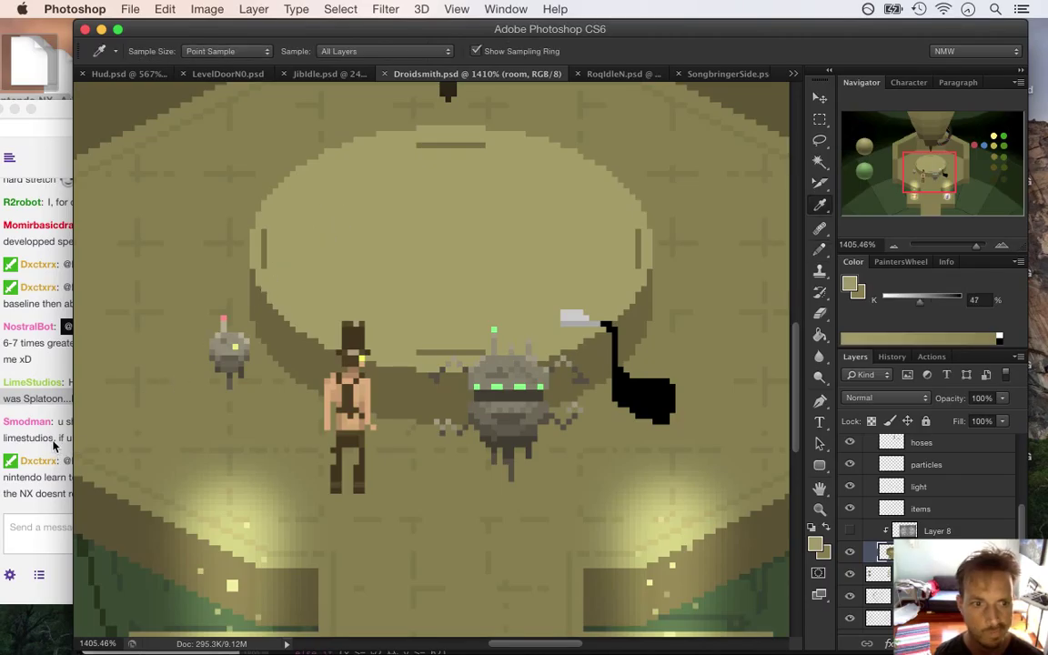
Step: Switch to the Twitch chat, read the messages about Bayo 2 and Nintendo's NX, and return to the room drawing in Photoshop
click(53, 446)
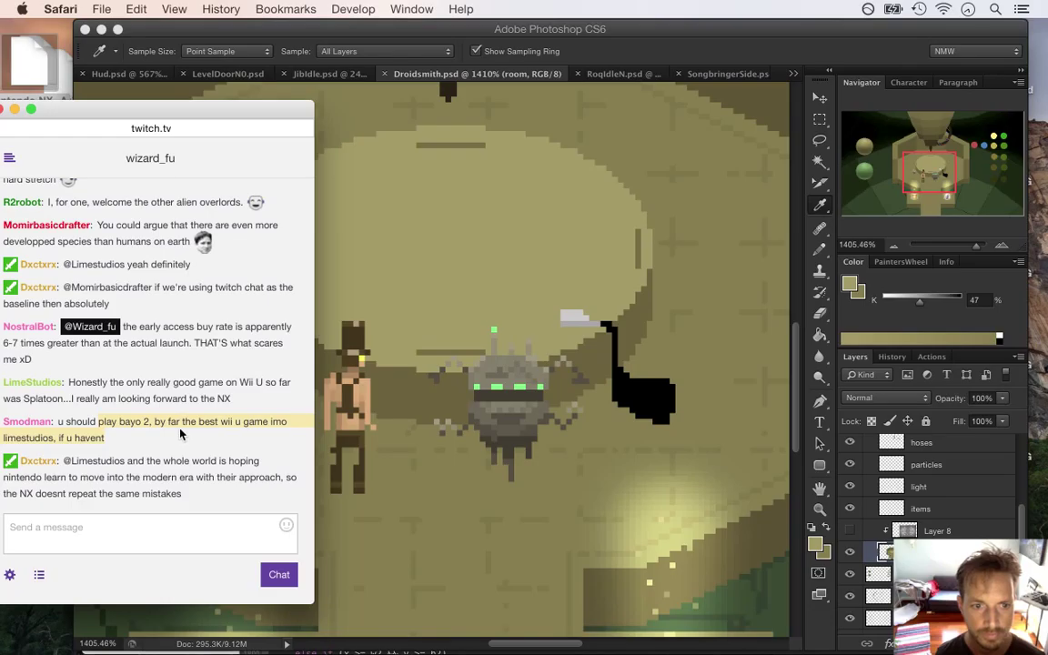
drag(177, 473, 210, 499)
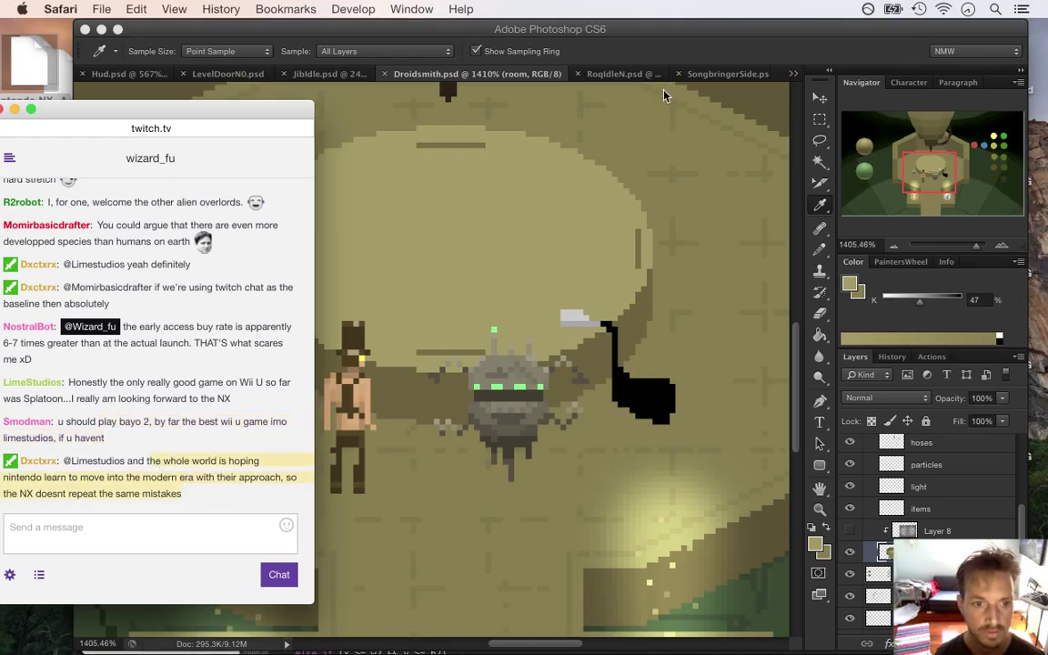
click(689, 40)
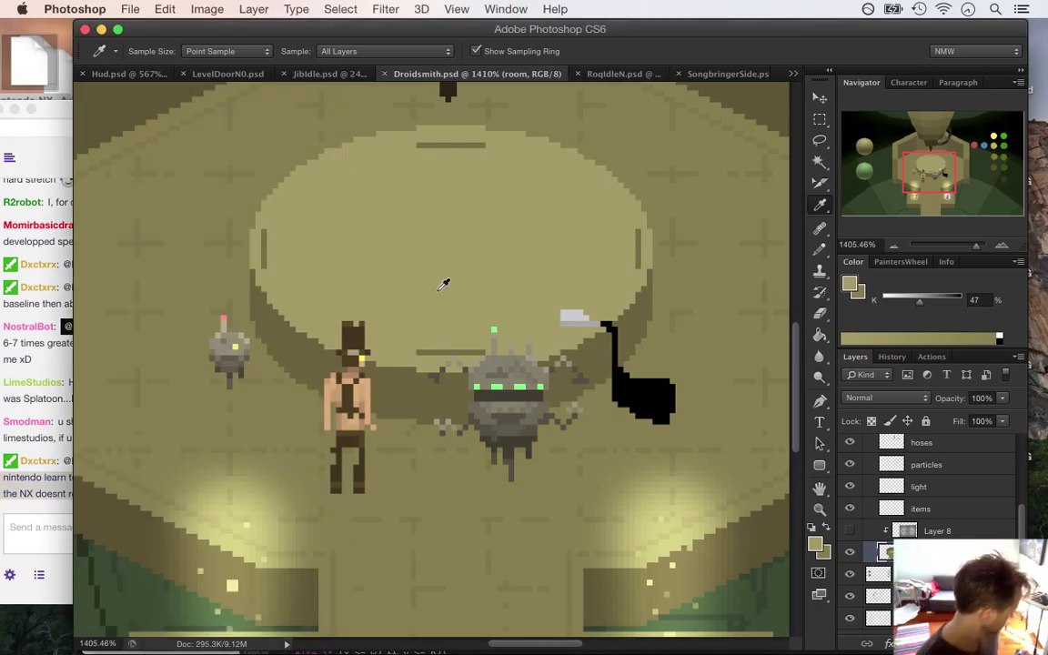
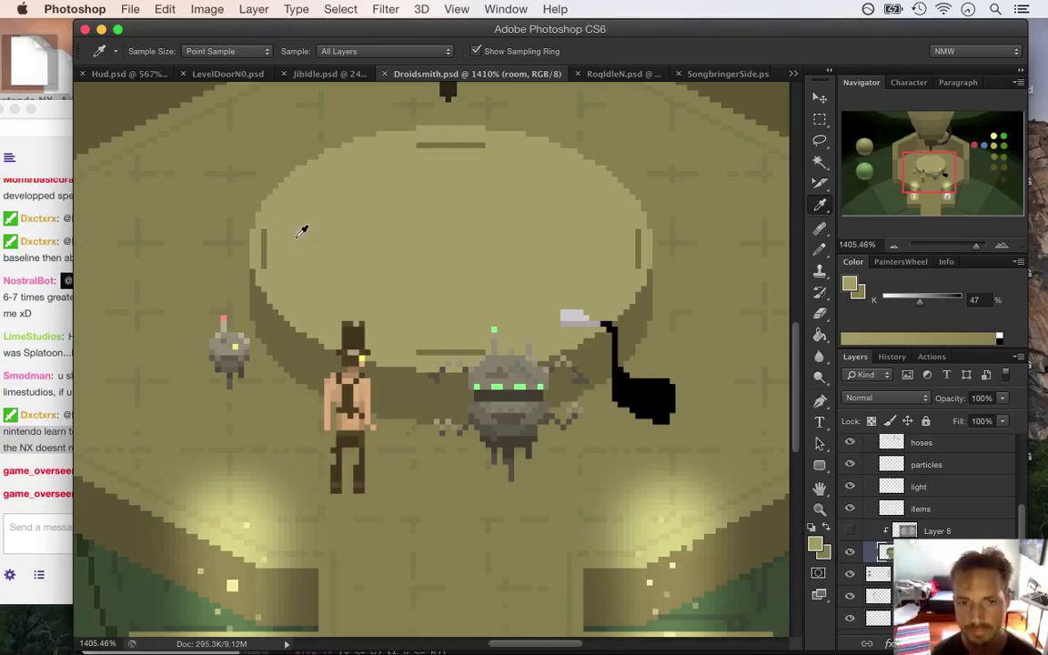
Step: Paint over the four dark slot marks on the platform top with the Pencil, and select the top with the Magic Wand
key(b)
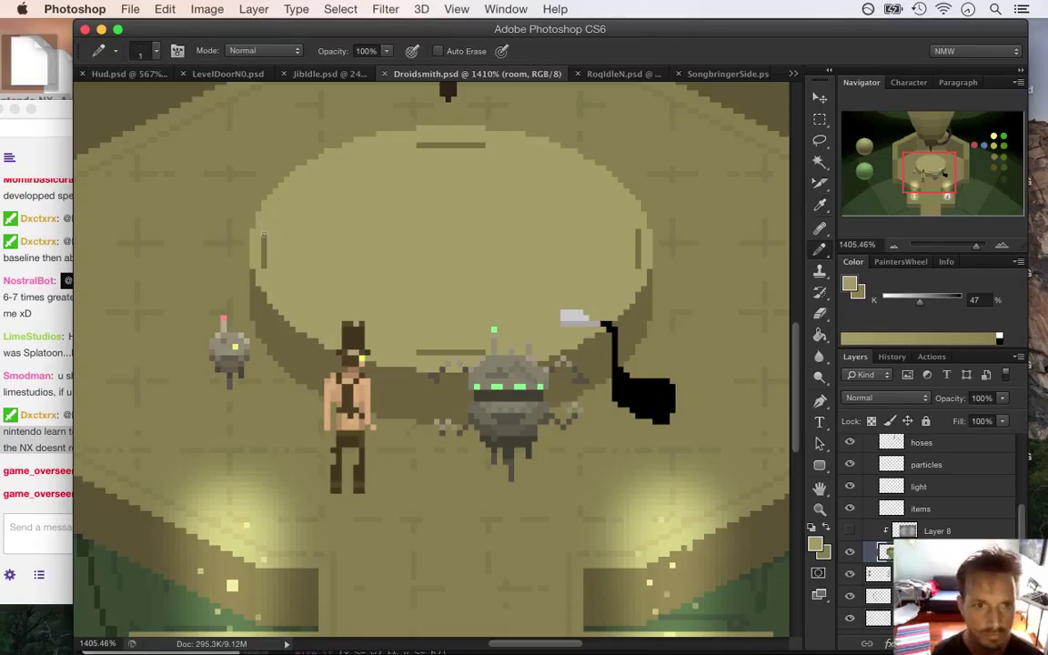
click(267, 273)
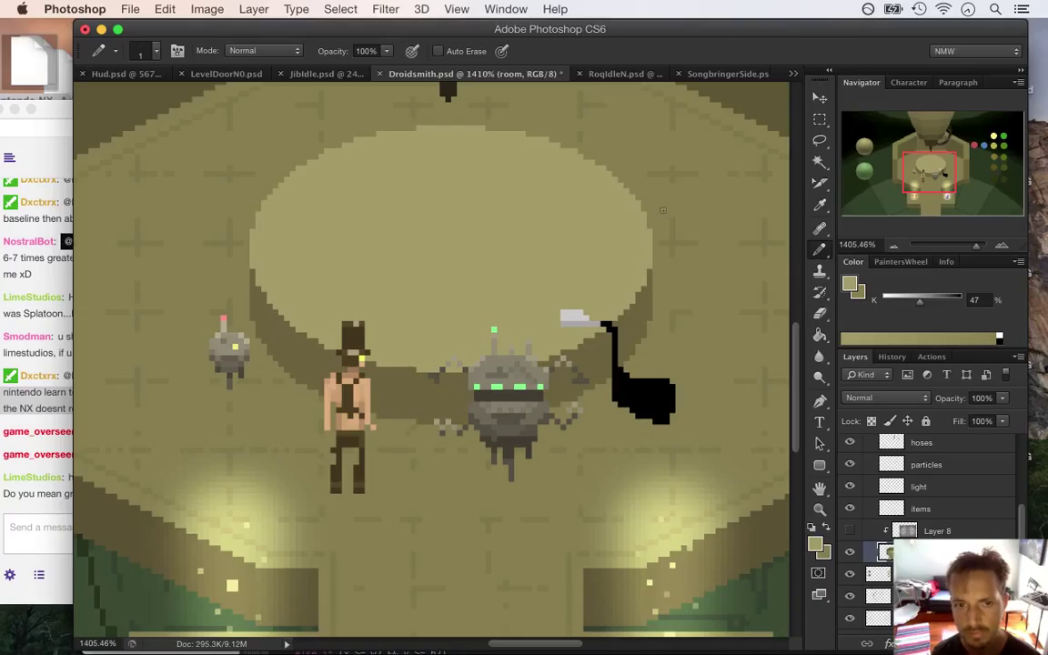
click(820, 162)
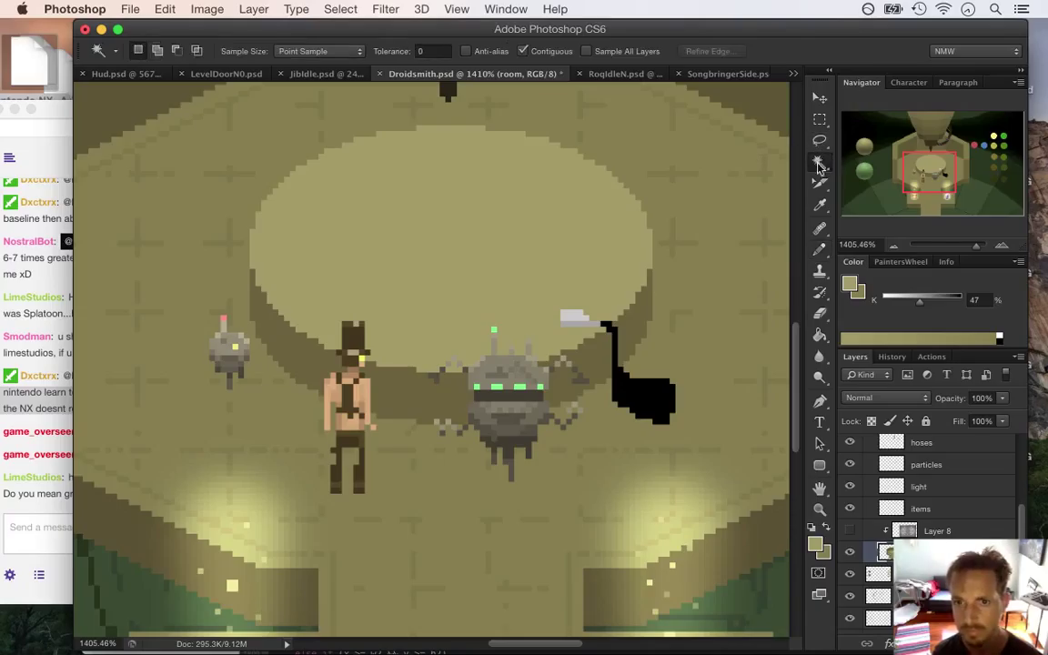
click(539, 234)
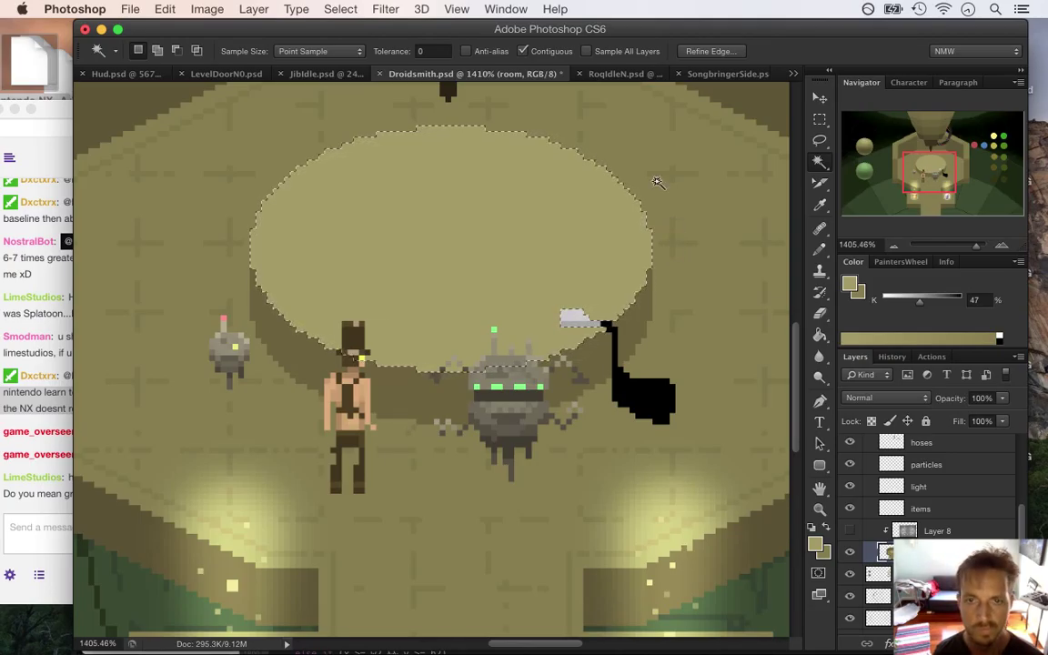
Step: Try contracting the platform-top selection by 2 pixels, and undo the contraction
click(340, 9)
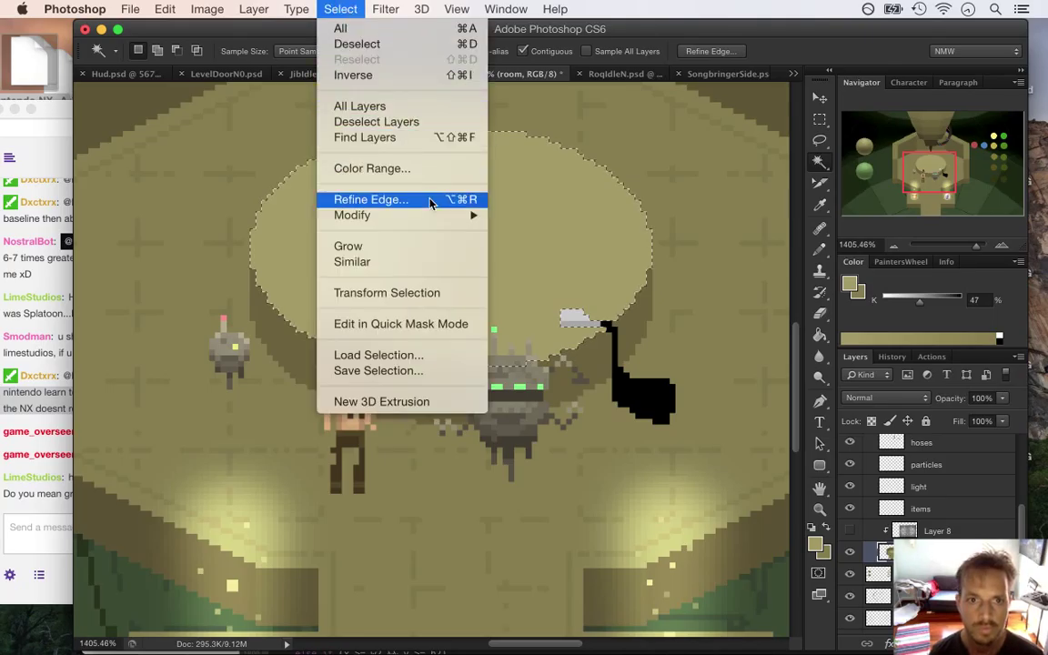
mouse_move(428, 215)
click(537, 262)
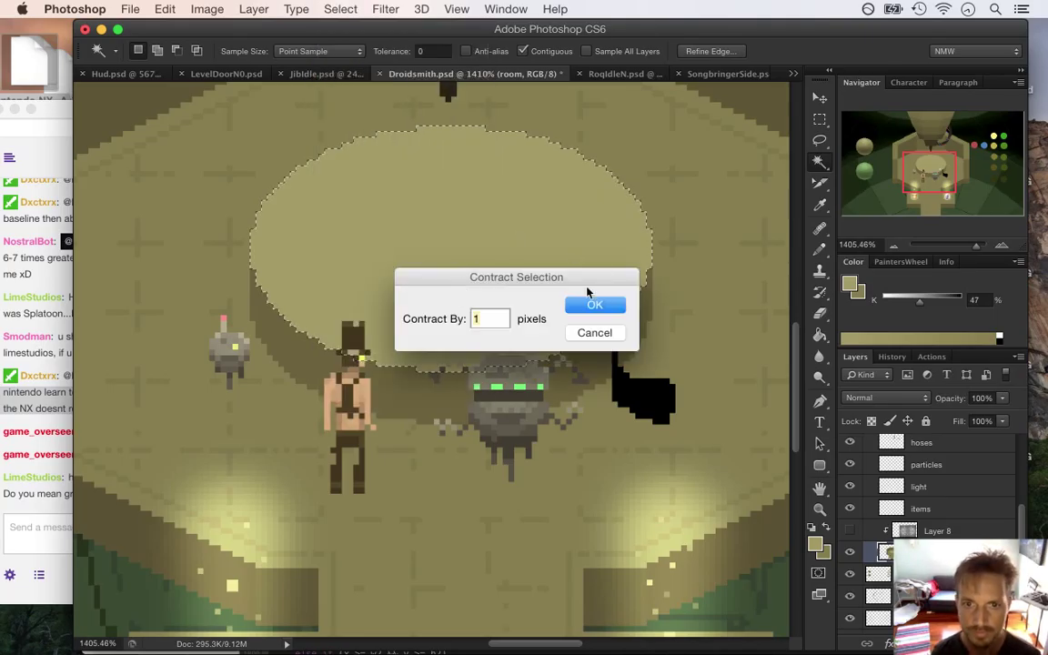
text(2)
click(596, 306)
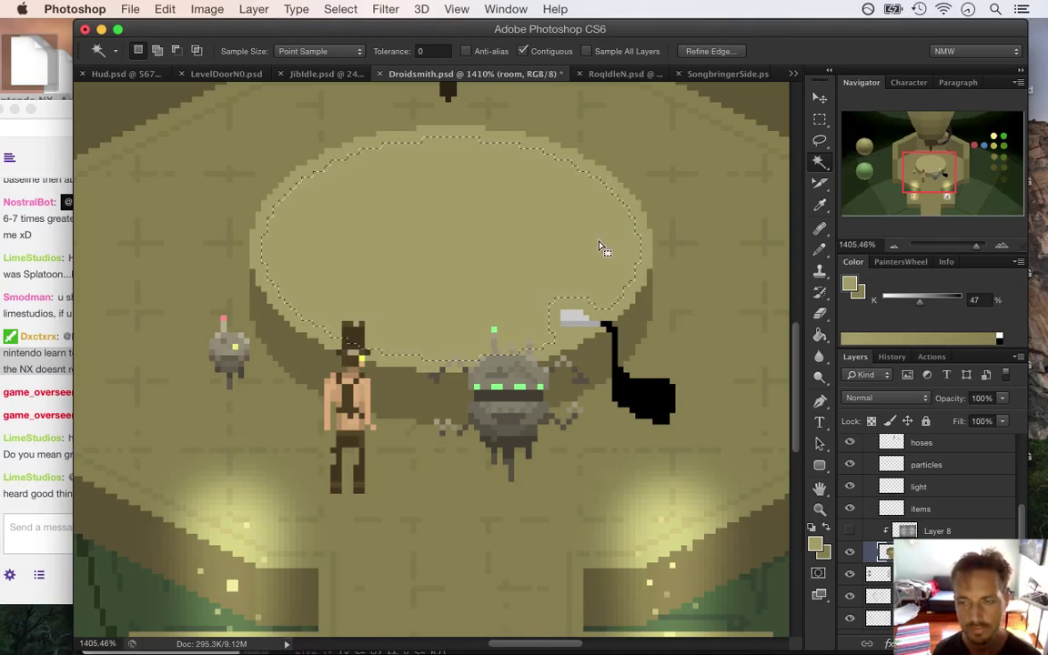
key(super+z)
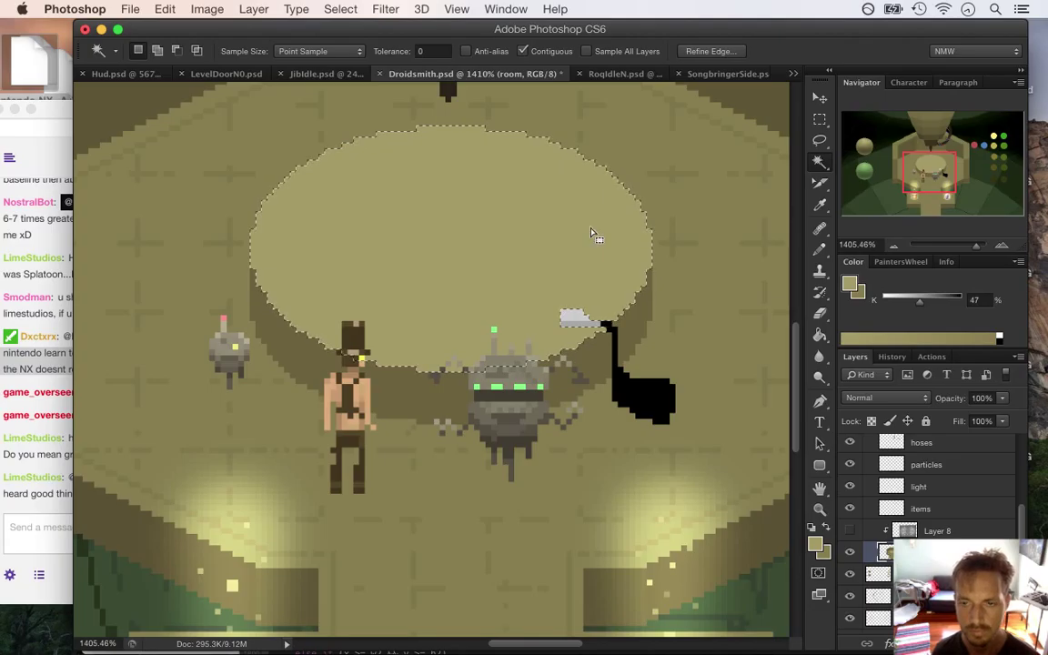
Step: Add the unselected gap around the black arm's grey tip to the platform-top selection, and contract the selection by 3 pixels
key(m)
drag(569, 307, 616, 252)
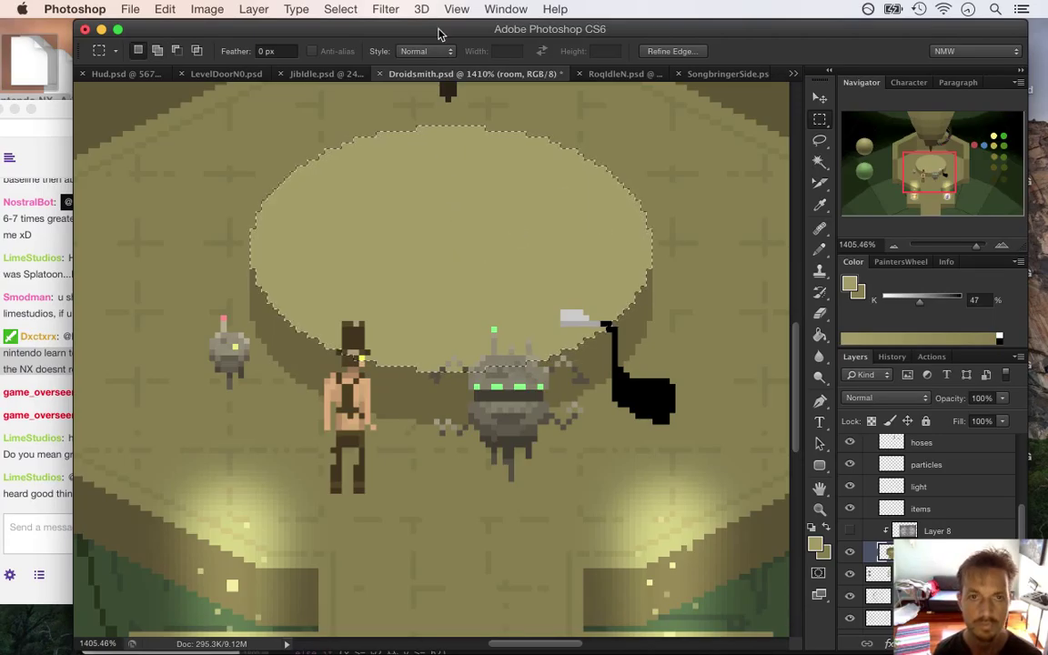
click(340, 9)
mouse_move(439, 216)
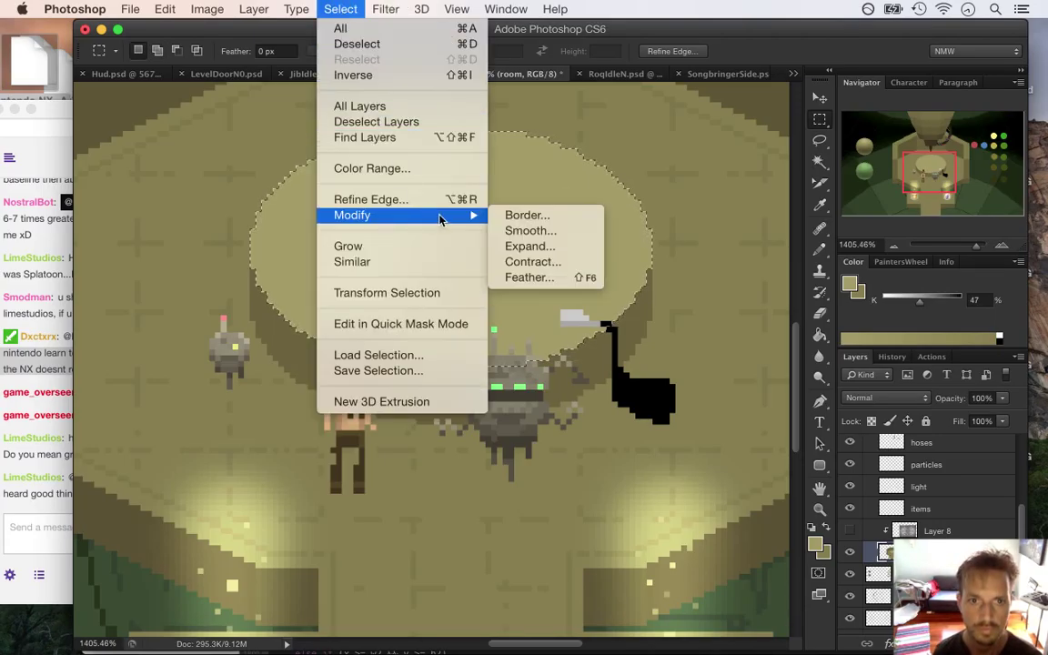
click(533, 261)
click(596, 303)
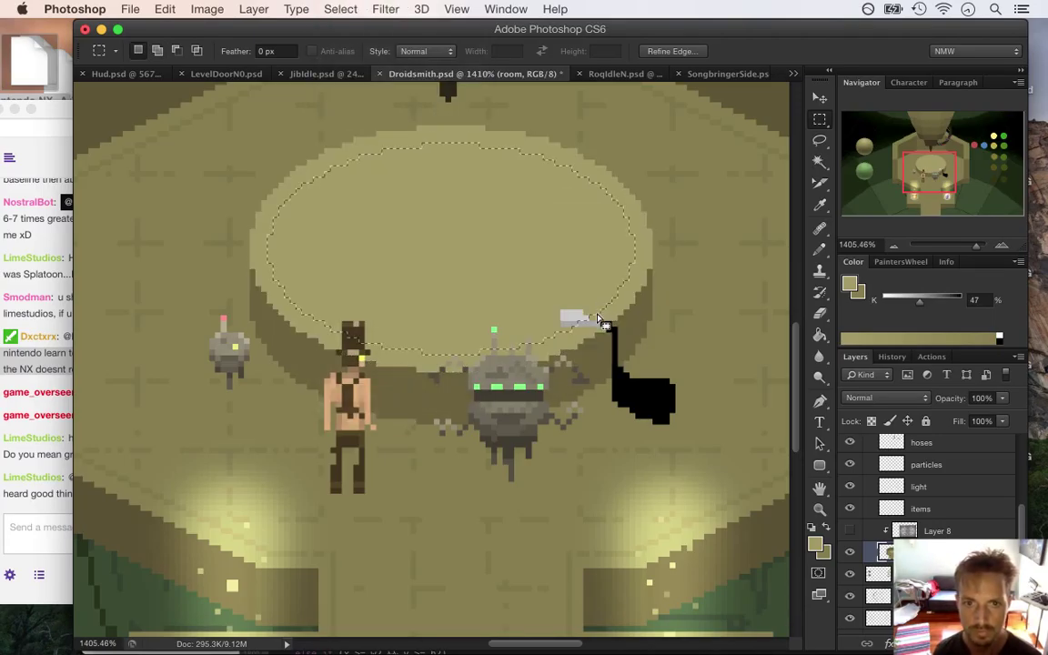
Step: Darken the foreground colour to #9b935e and fill the contracted platform-top selection with it
key(i)
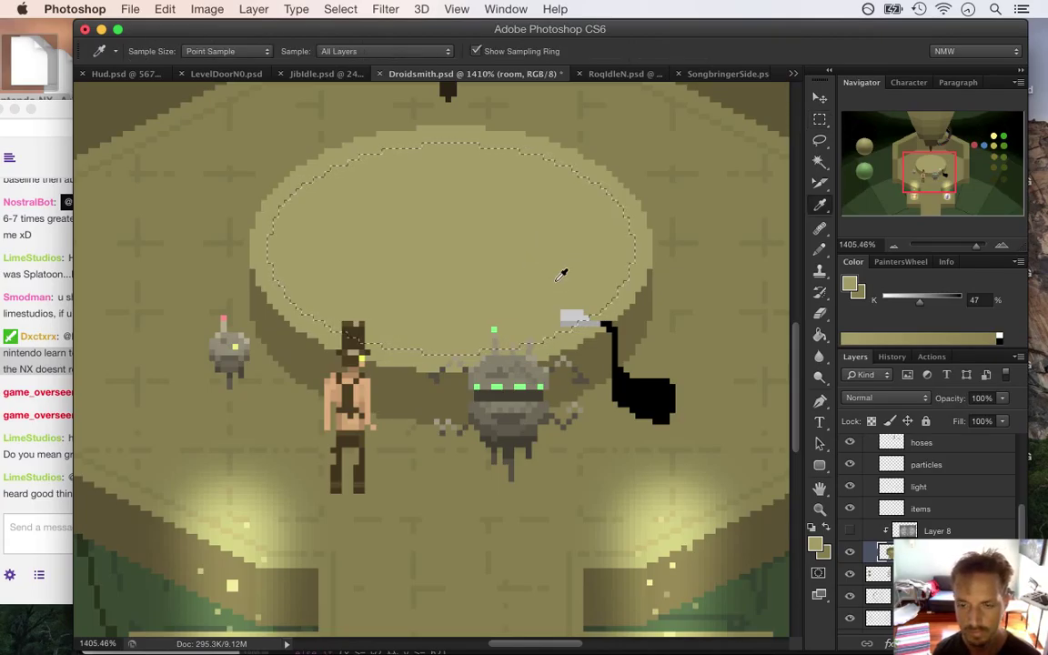
click(819, 543)
drag(828, 305, 828, 316)
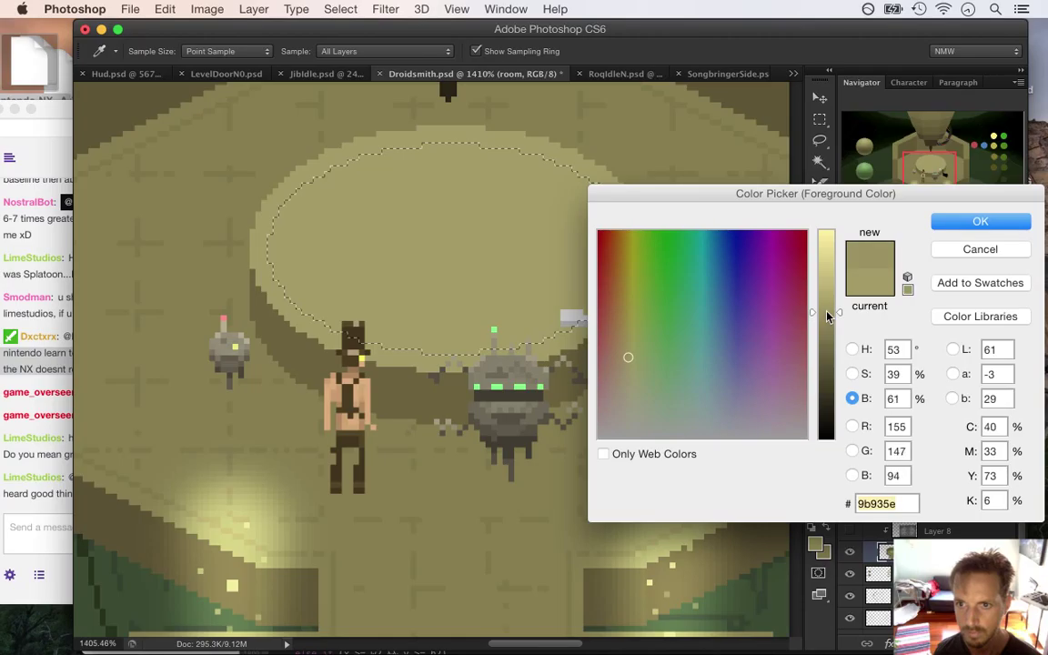
click(971, 221)
key(g)
click(484, 218)
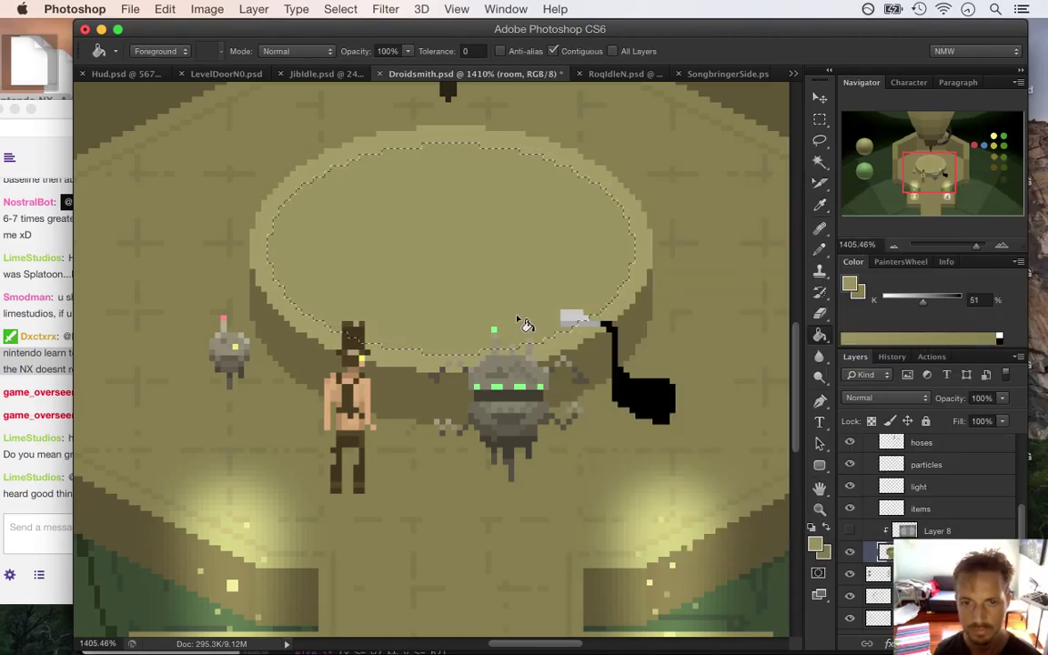
Step: Contract the selection by another 3 pixels and fill it with the lighter colour sampled from the platform's outer rim
click(340, 9)
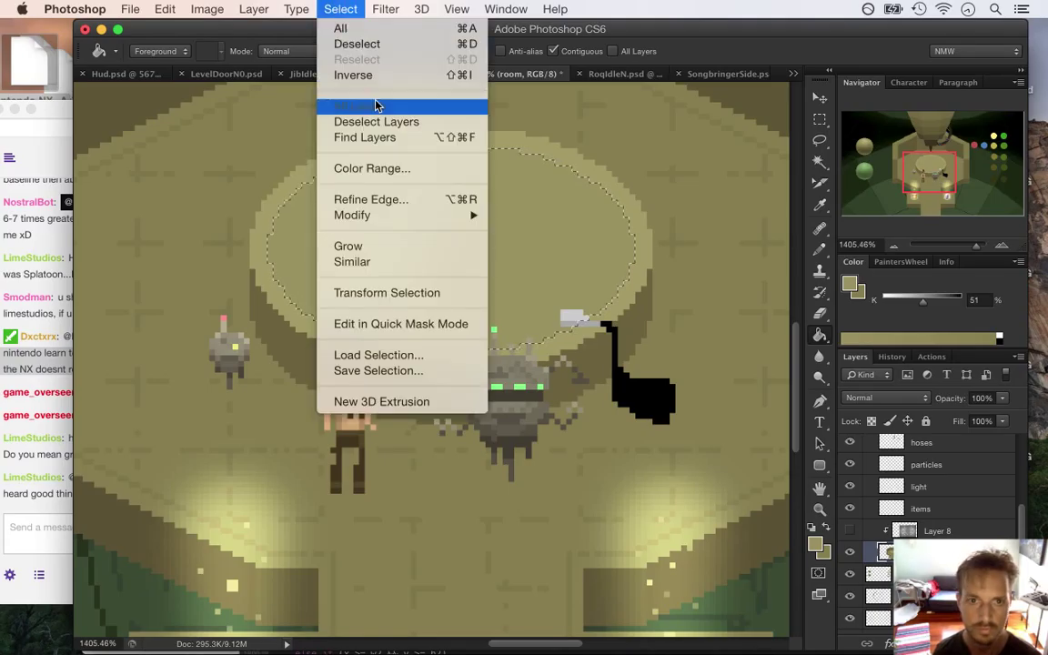
mouse_move(421, 215)
click(548, 262)
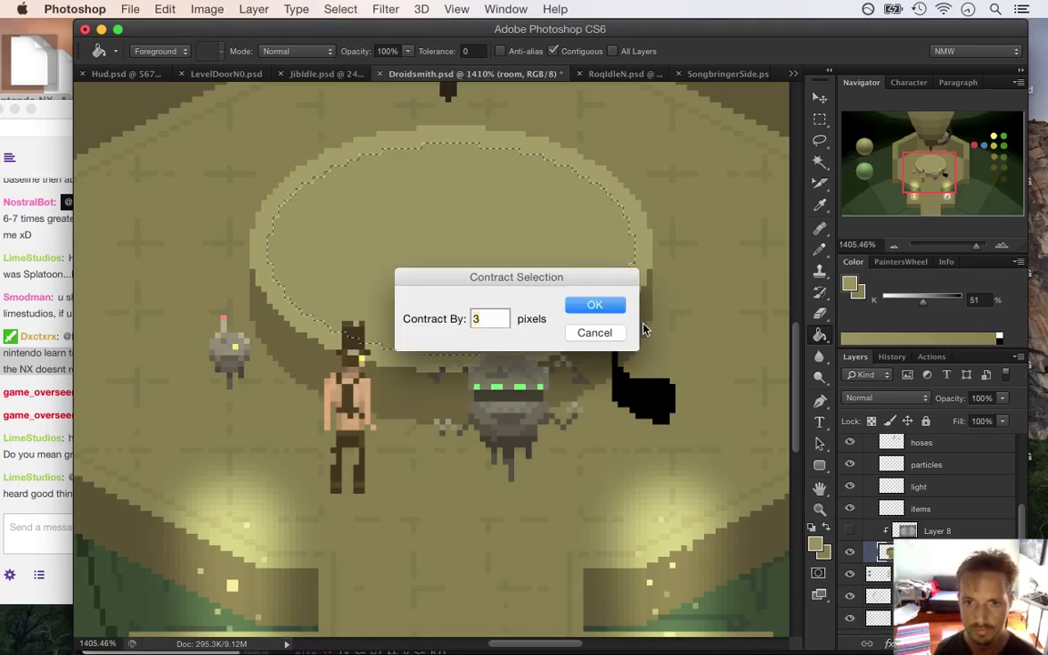
click(608, 306)
alt+click(269, 231)
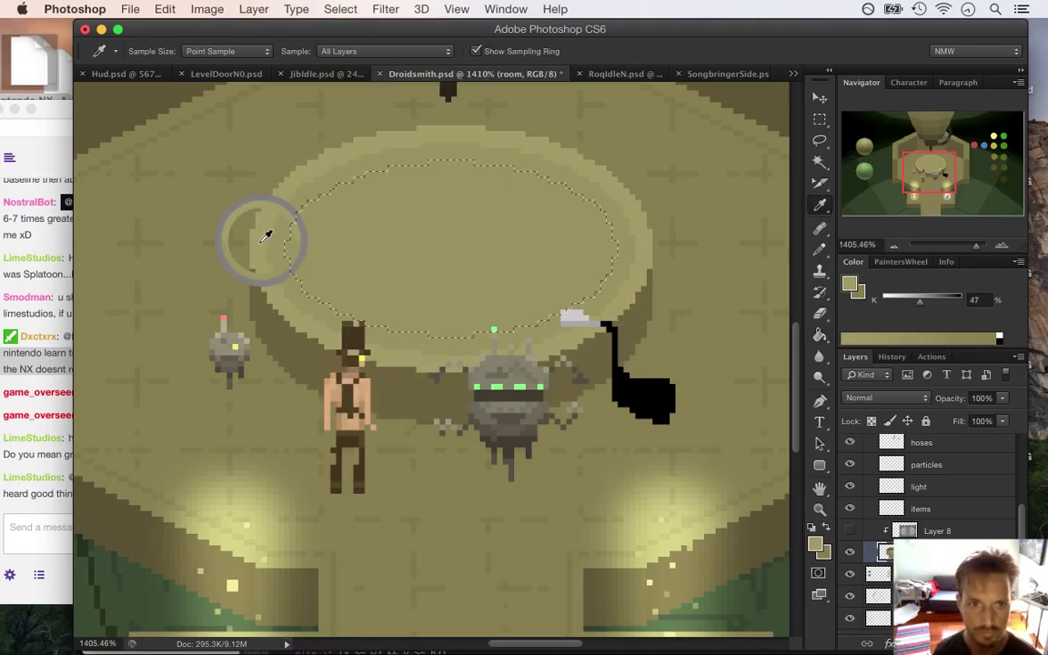
click(381, 259)
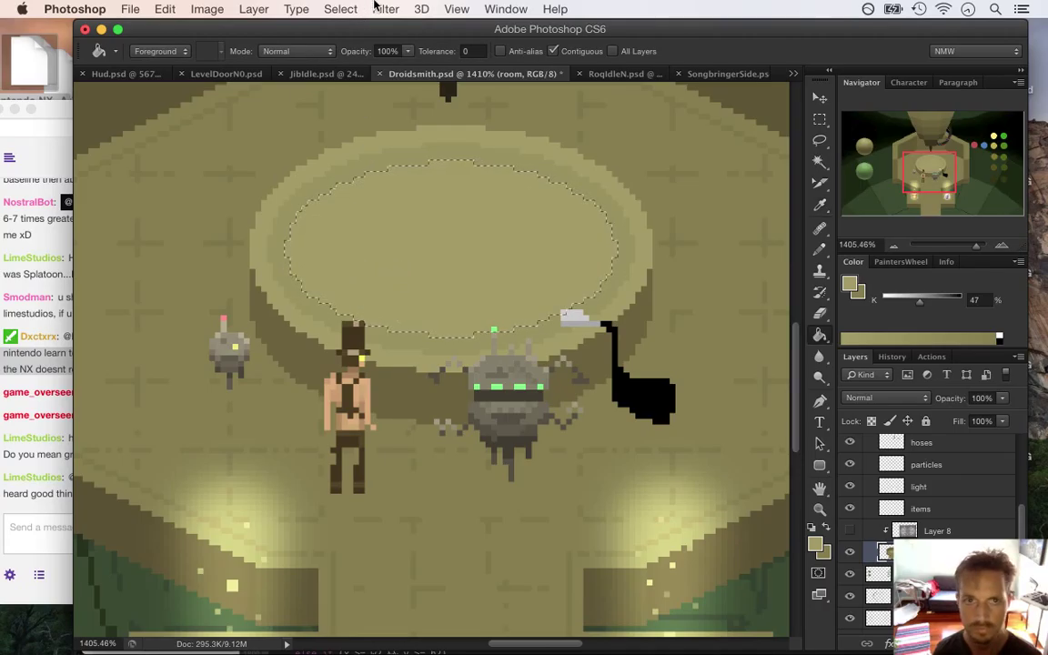
Step: Contract the platform-top selection by 3 pixels and fill it with the darker colour sampled from the outer dark ring
click(340, 9)
mouse_move(455, 215)
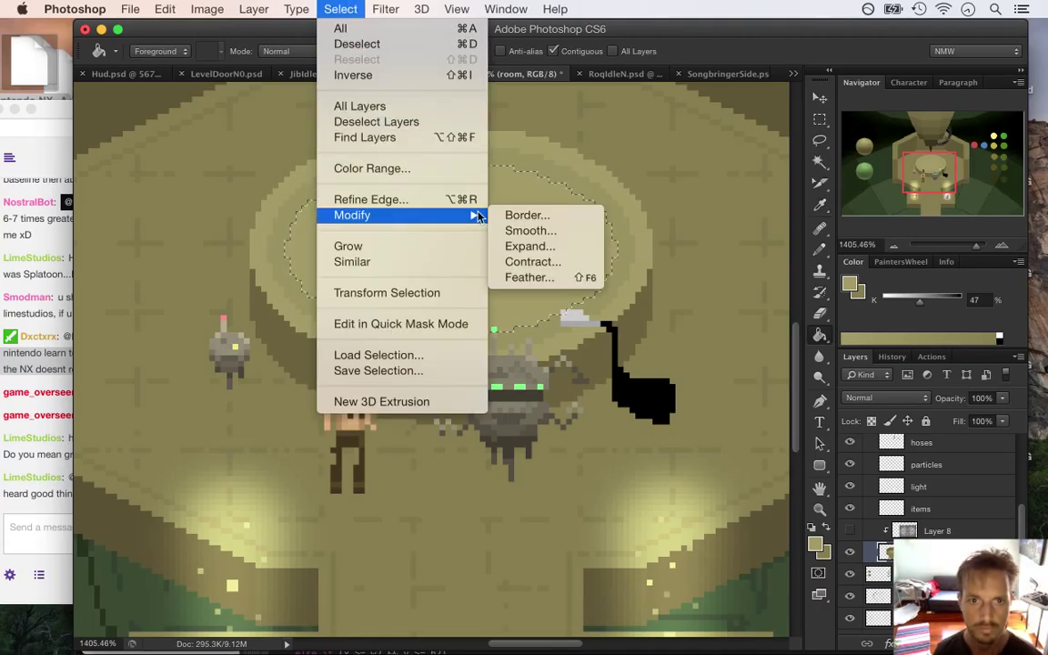
click(537, 262)
key(Return)
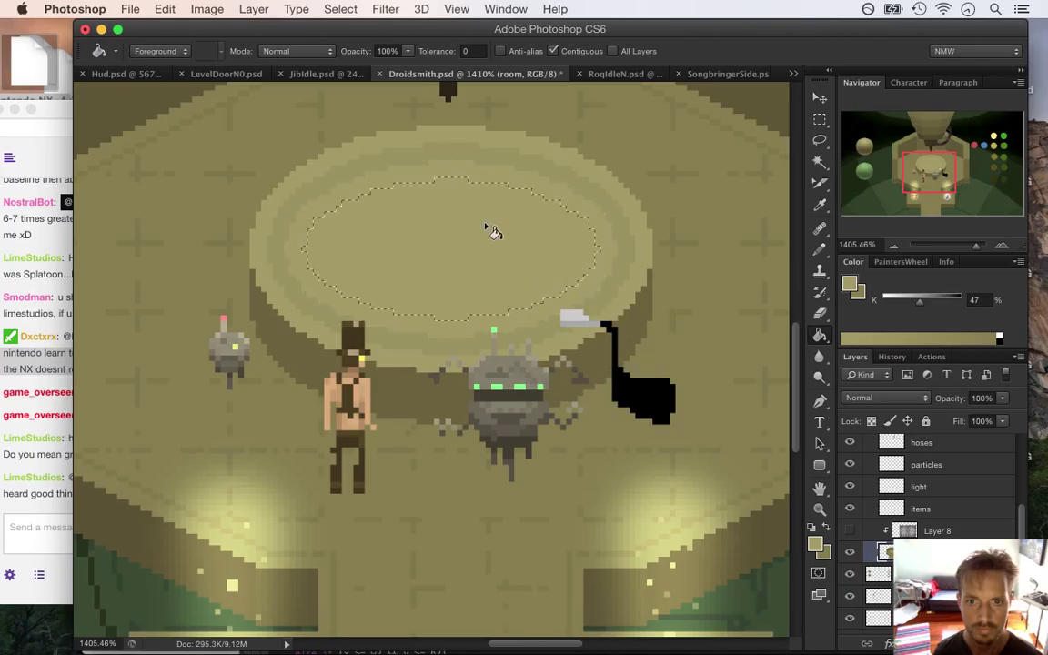
key(i)
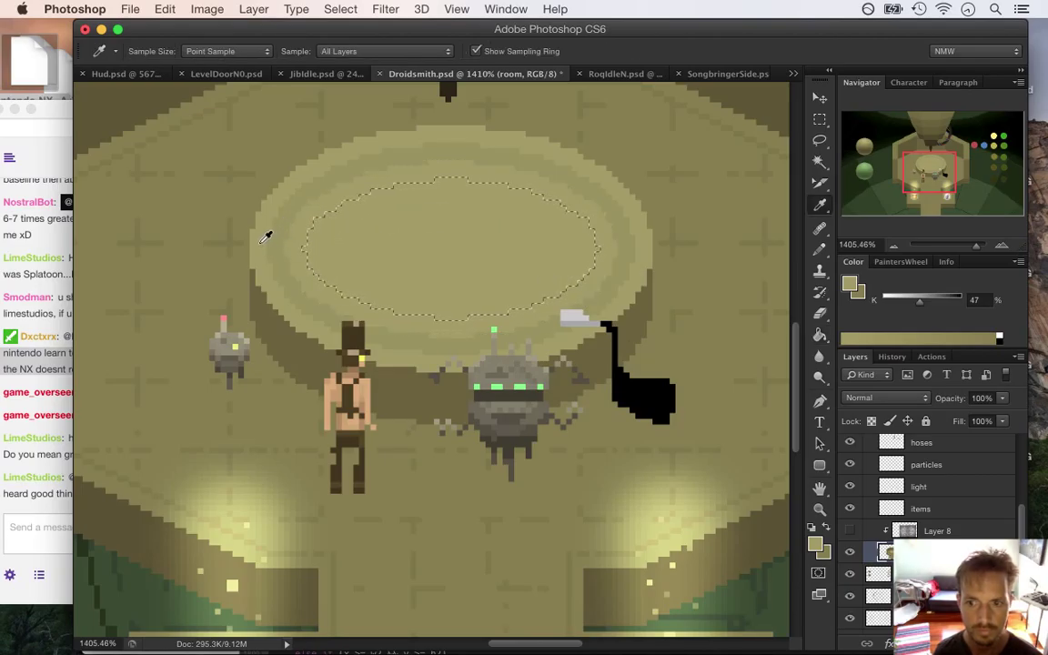
click(276, 235)
key(g)
click(387, 272)
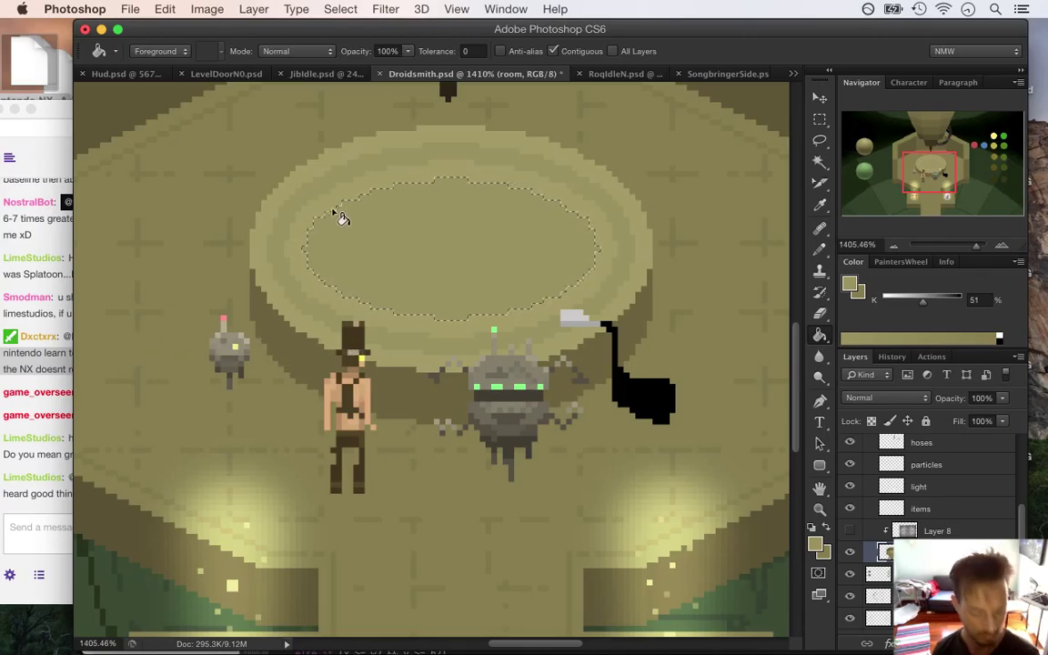
Step: Contract the selection by 3 pixels again and fill it with the lighter colour sampled from the adjacent light ring
click(341, 9)
mouse_move(411, 216)
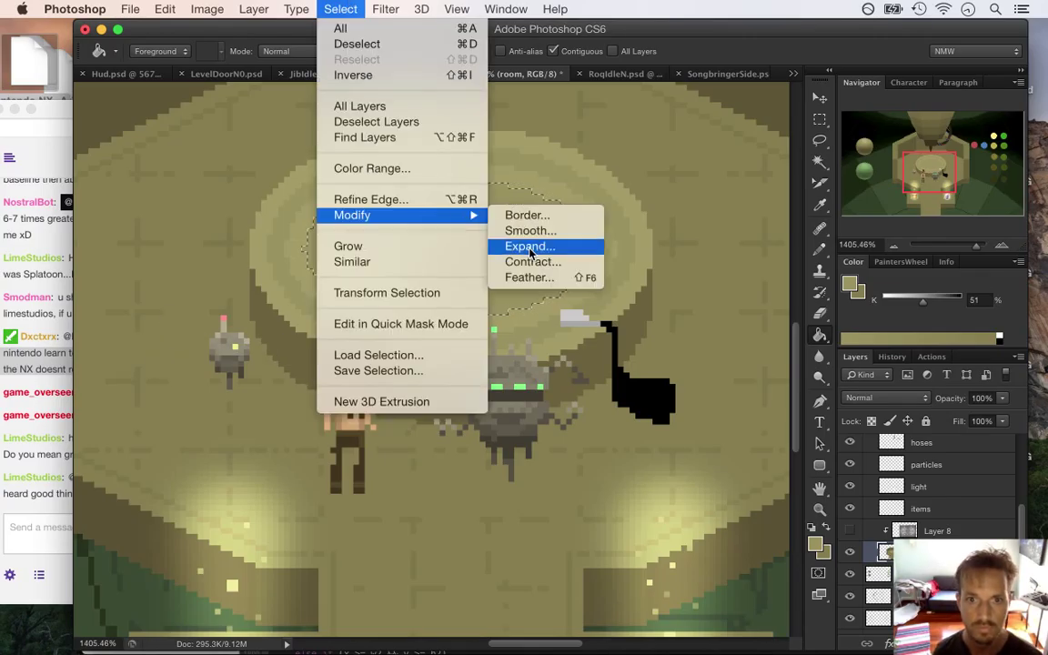
click(543, 263)
click(594, 304)
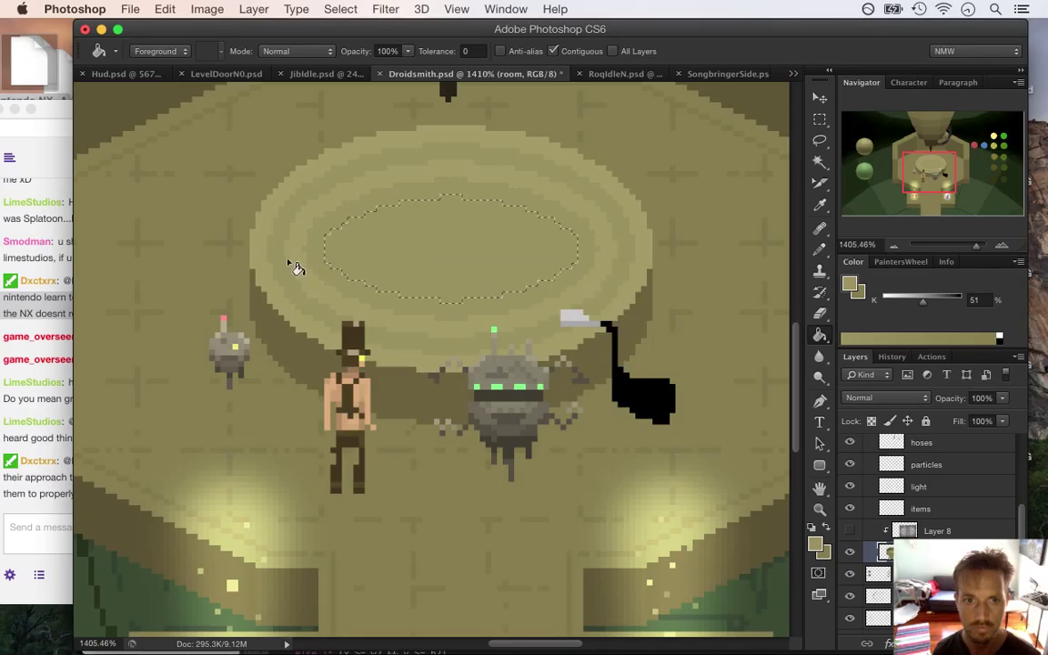
key(i)
drag(303, 222, 374, 238)
key(g)
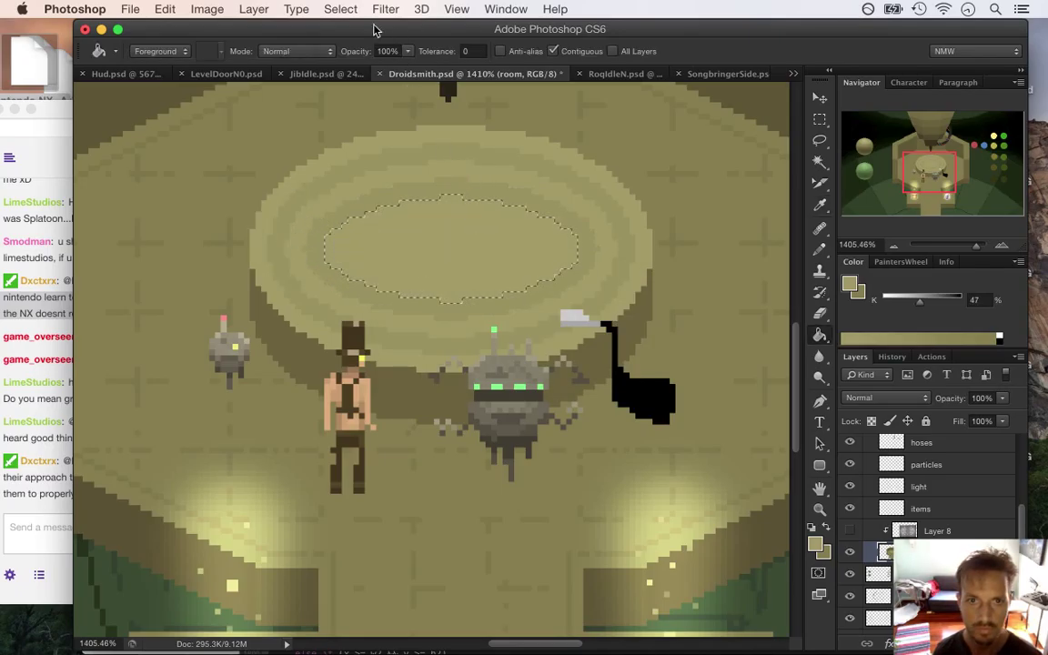
Step: Shrink the selection by another 3 pixels and fill it with the sampled darker ring colour
click(340, 10)
mouse_move(437, 216)
click(527, 263)
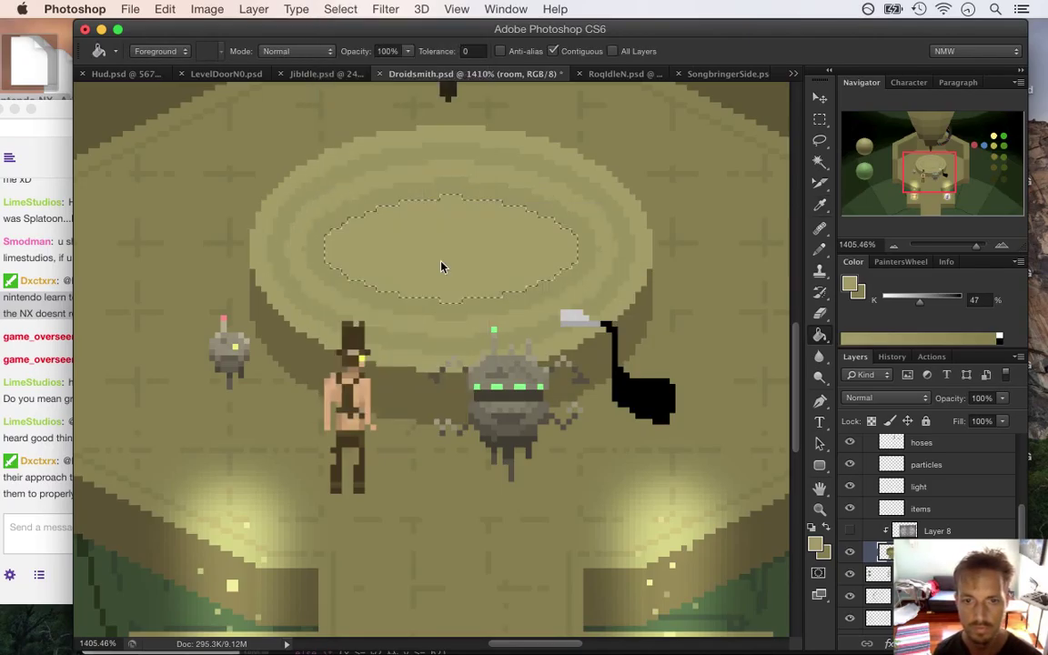
key(Return)
alt+click(351, 206)
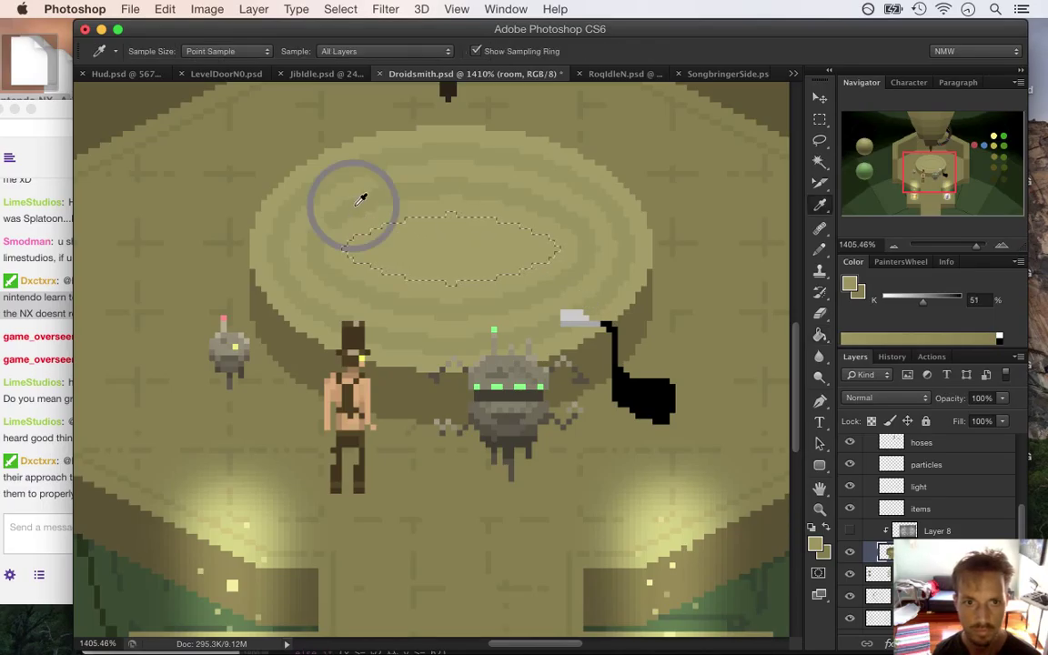
Step: Contract the selection by 3 more pixels and fill the small central ellipse with the sampled lighter colour
click(340, 9)
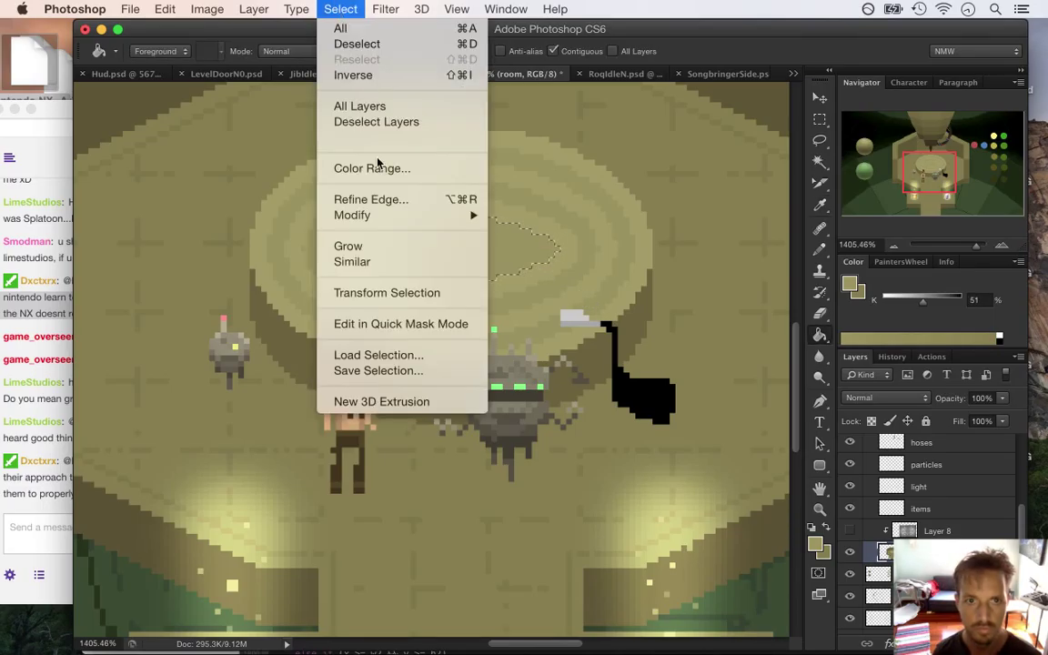
mouse_move(428, 214)
click(532, 262)
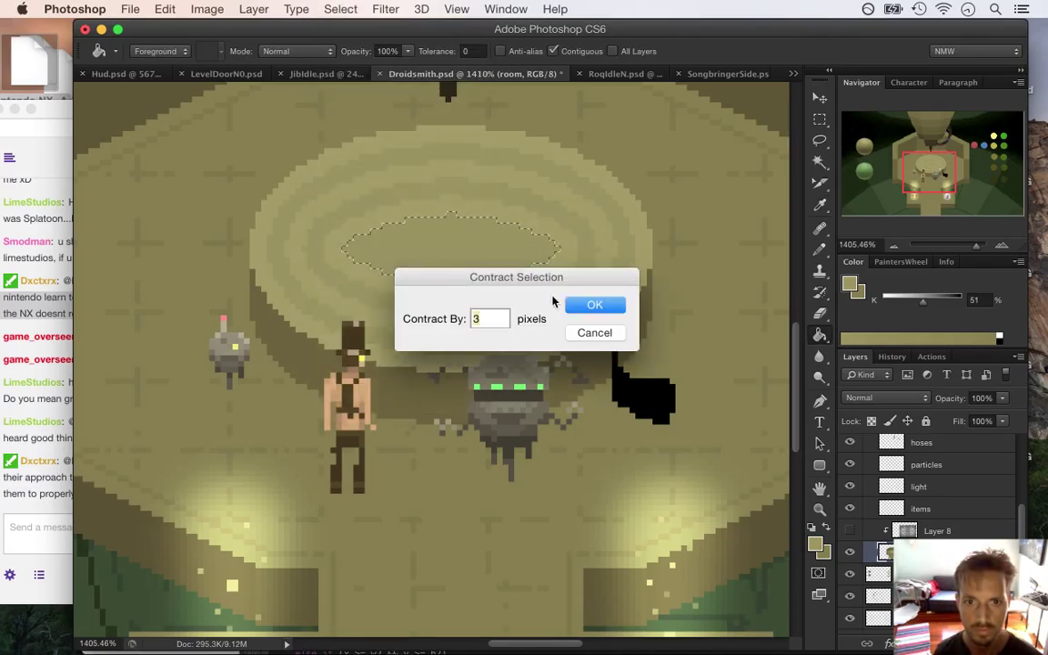
key(Return)
alt+click(384, 207)
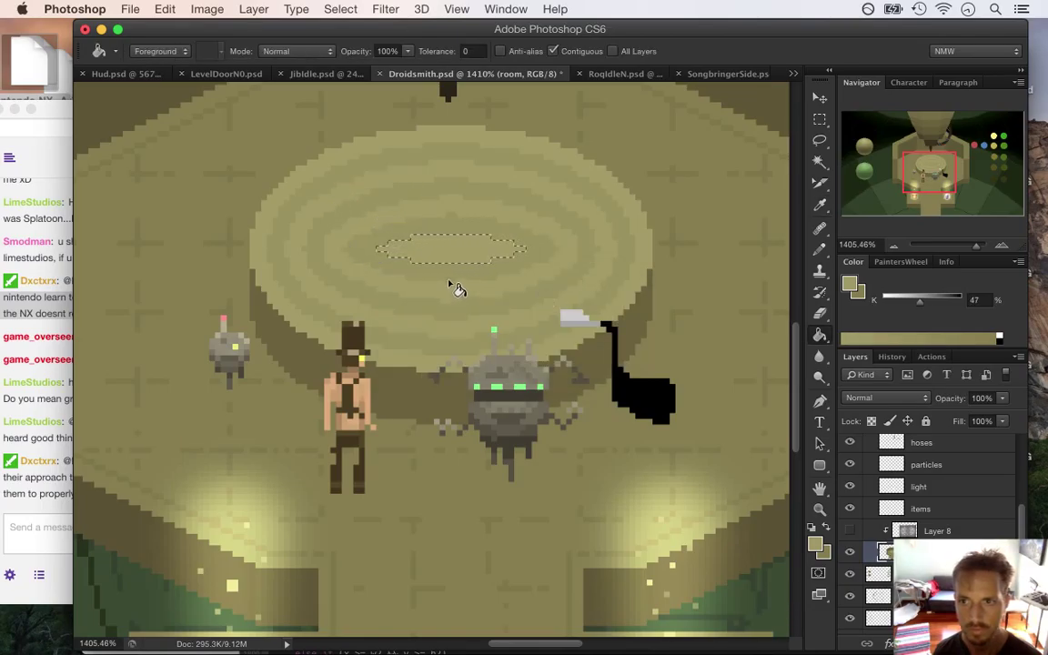
Step: Try to contract the small central ellipse selection by 3 pixels, and view the whole room
click(340, 9)
mouse_move(482, 215)
click(533, 261)
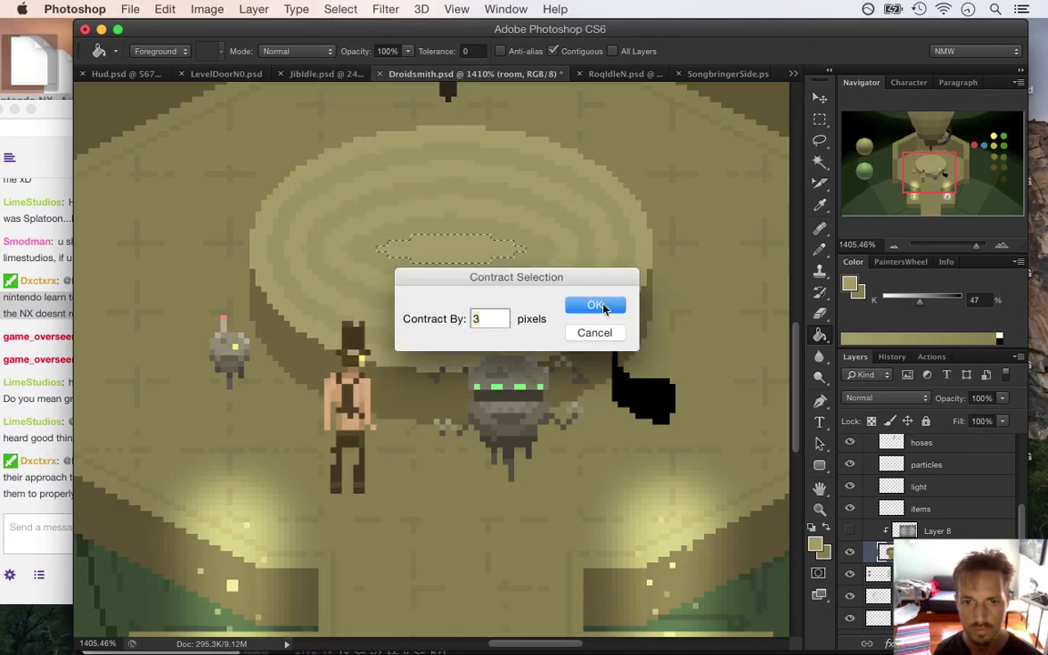
click(596, 305)
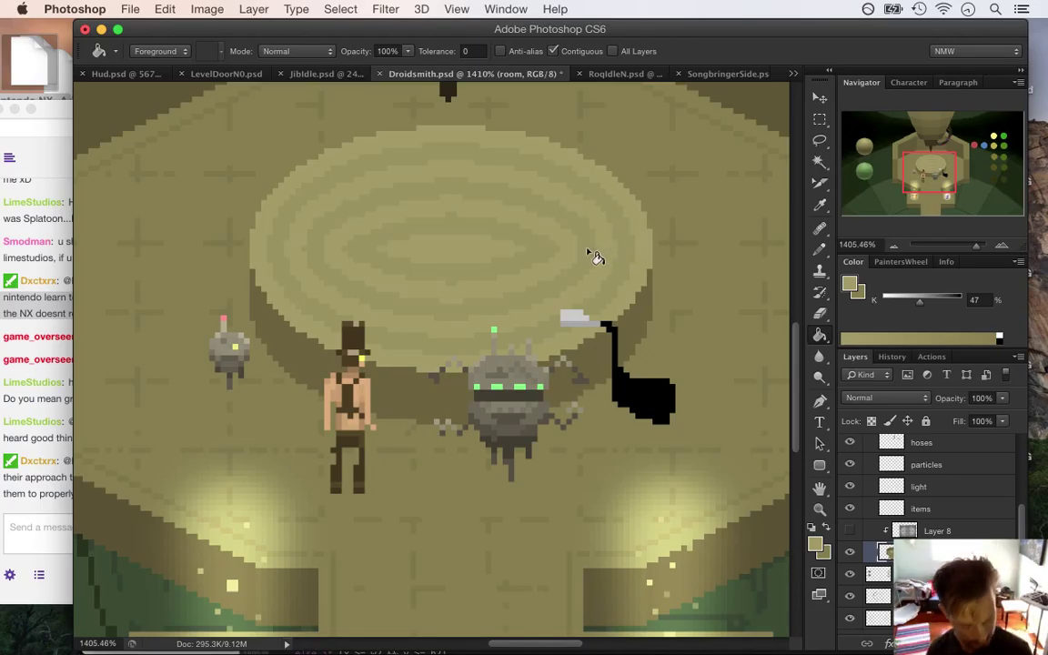
scroll(494, 241, down, 3)
scroll(452, 259, down, 4)
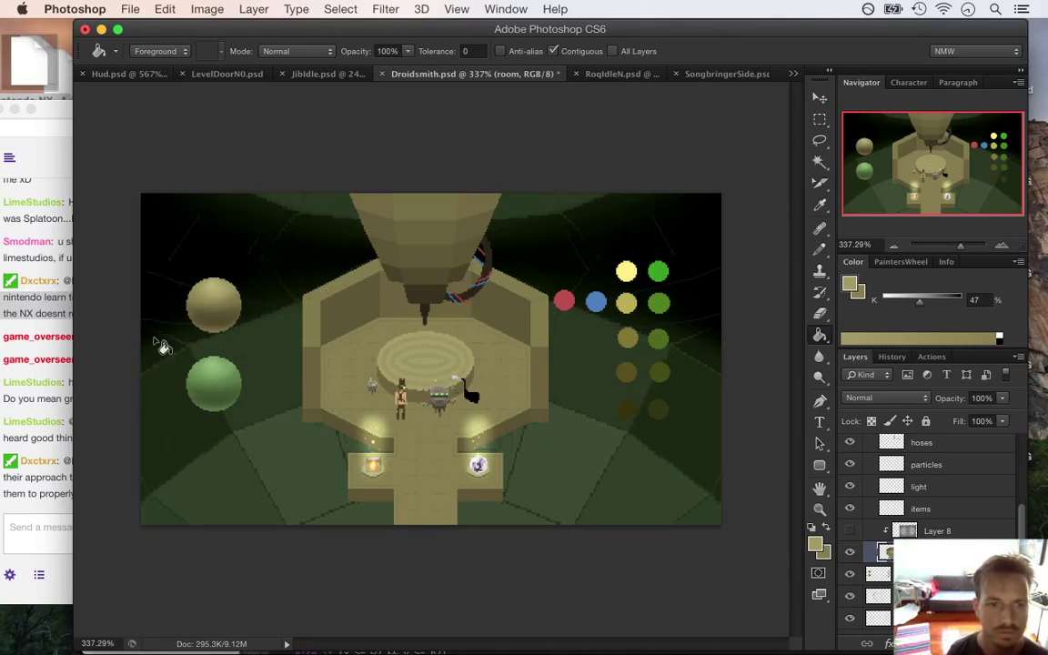
Step: Switch to the Twitch chat in Safari and read the messages on Photoshop's price and Nintendo's approach
click(51, 369)
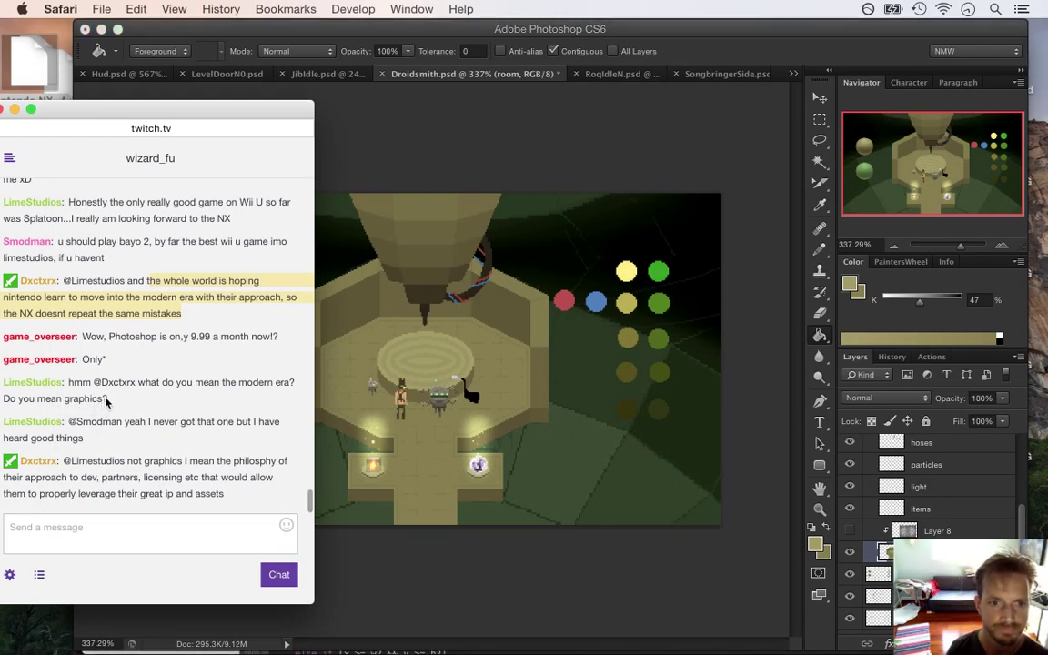
drag(198, 340, 195, 338)
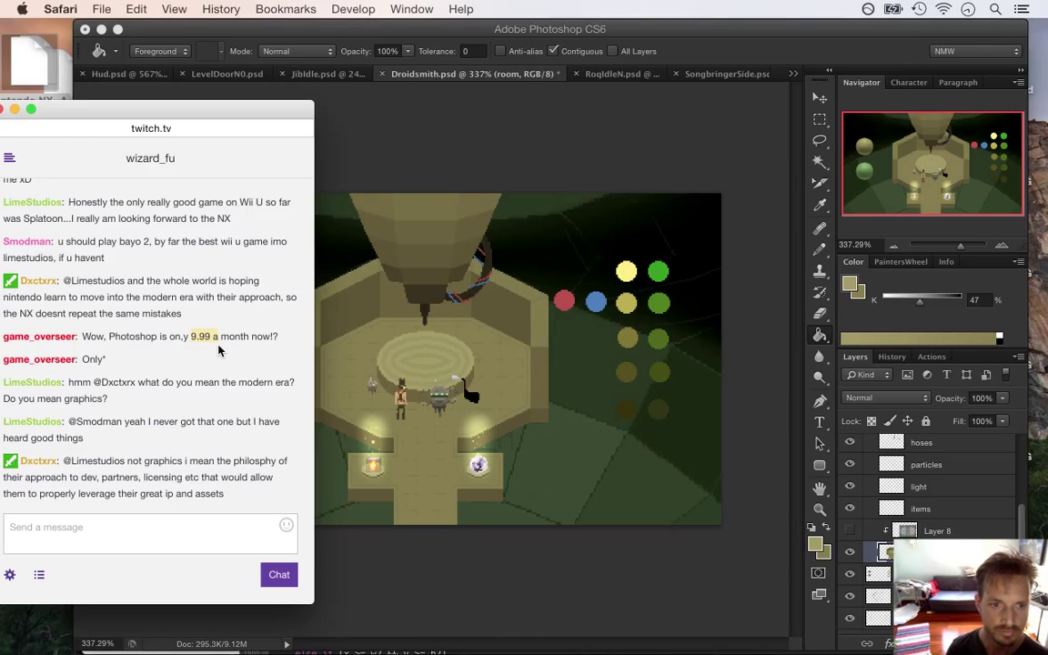
drag(133, 462, 194, 501)
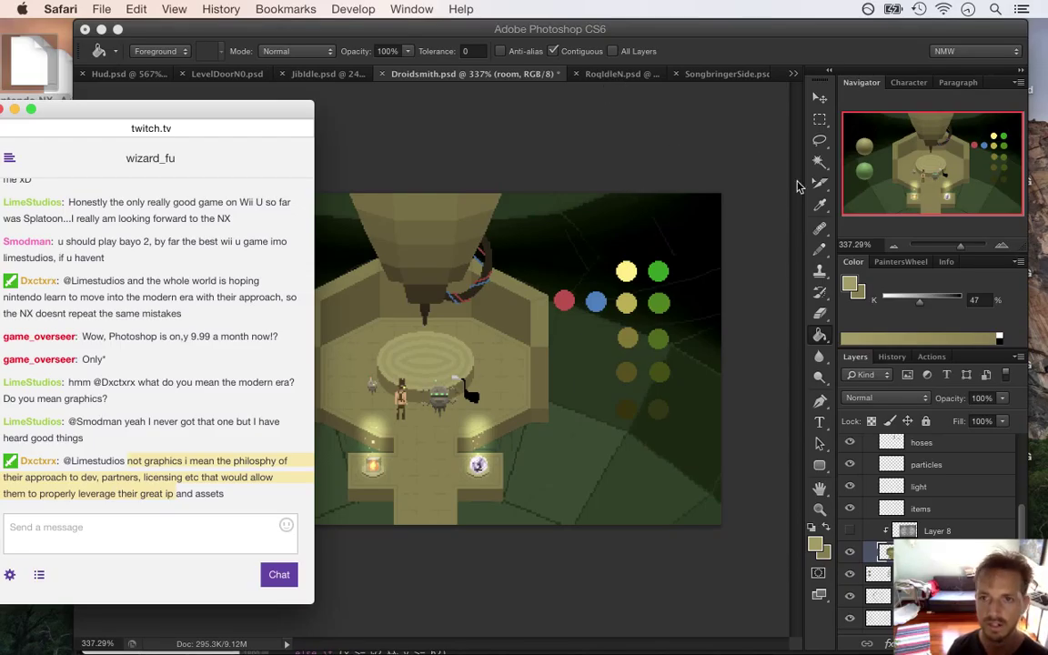
Step: Switch to OBS to check the running stream, and return to Photoshop
mouse_move(1045, 318)
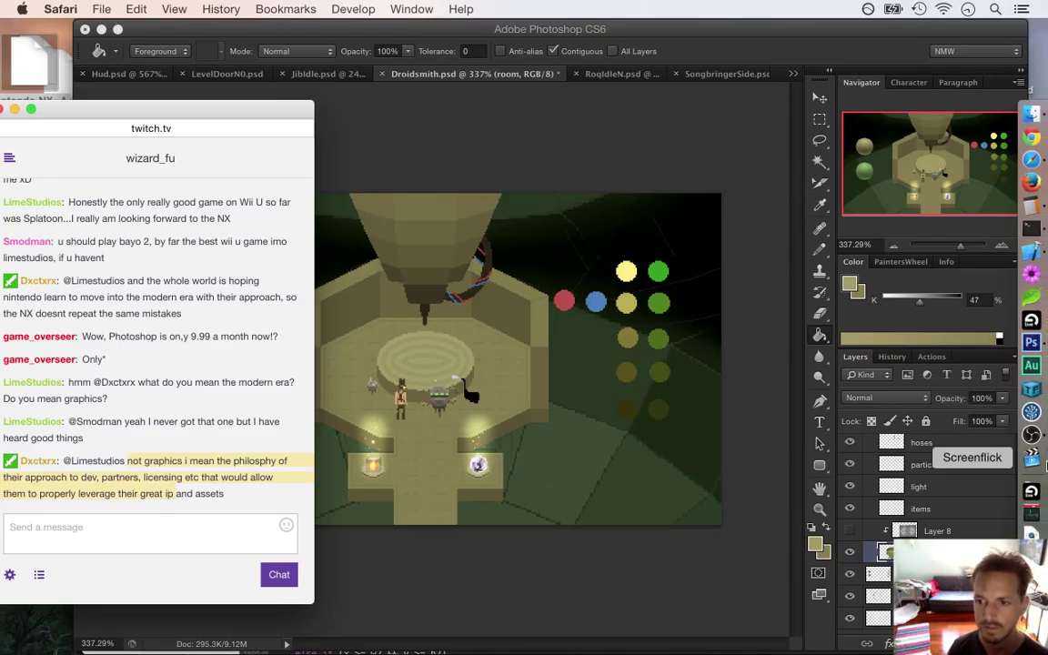
click(1038, 435)
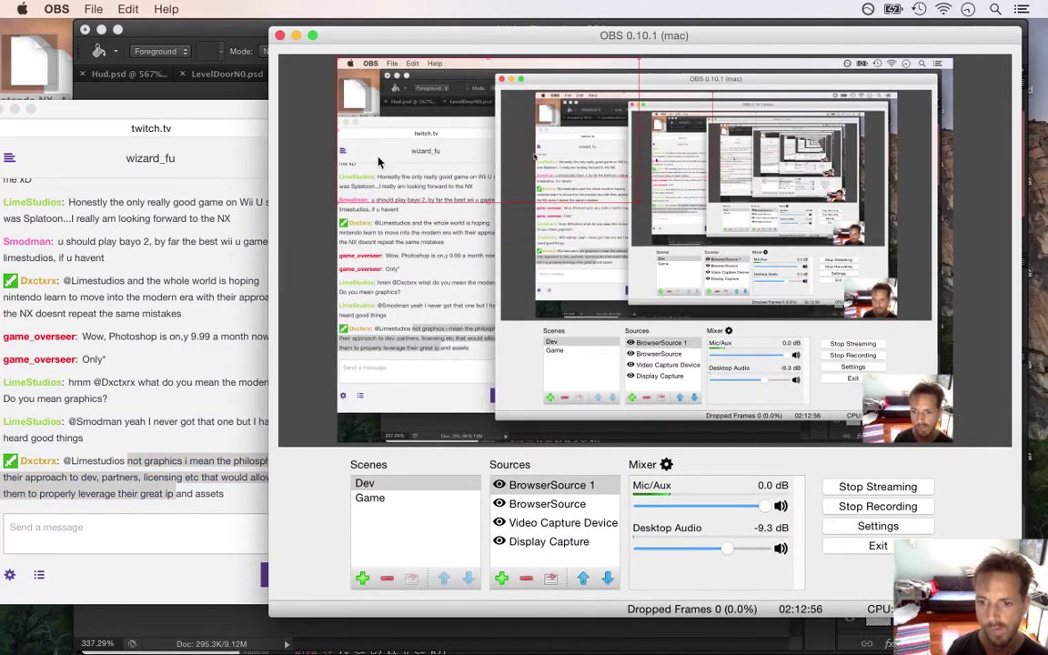
click(296, 35)
click(427, 35)
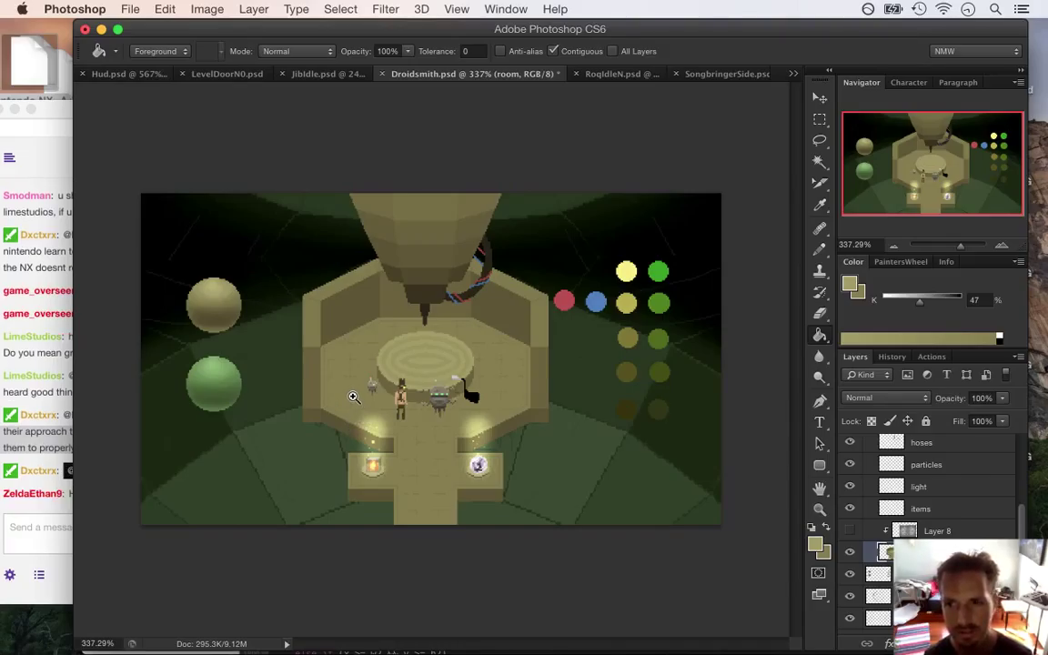
Step: Undo the wide concentric ring fills and contractions back to the first darker fill of the platform top
click(443, 360)
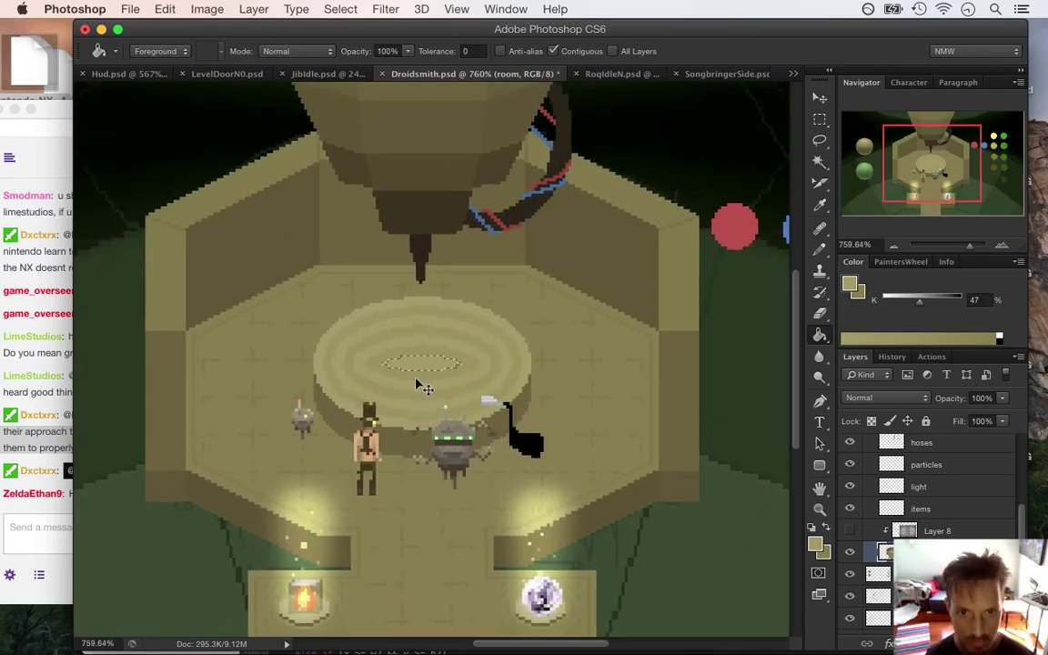
key(super+shift+d)
key(super+z)
key(super+alt+z)
key(super+alt+z)
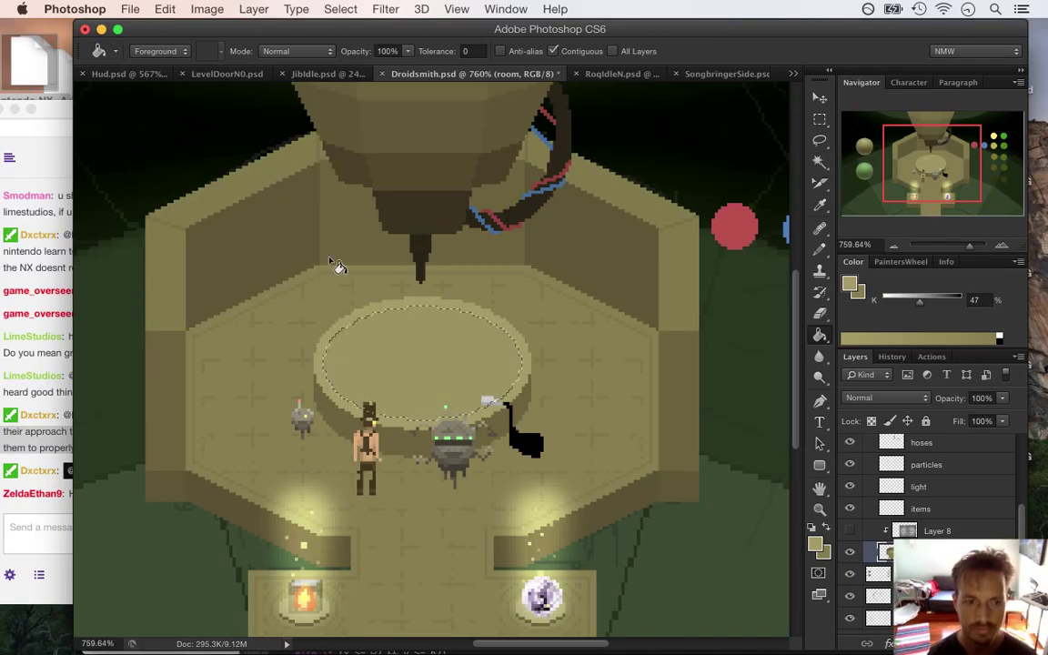
Step: Read the newest messages in the Twitch chat and return to Photoshop
double_click(45, 433)
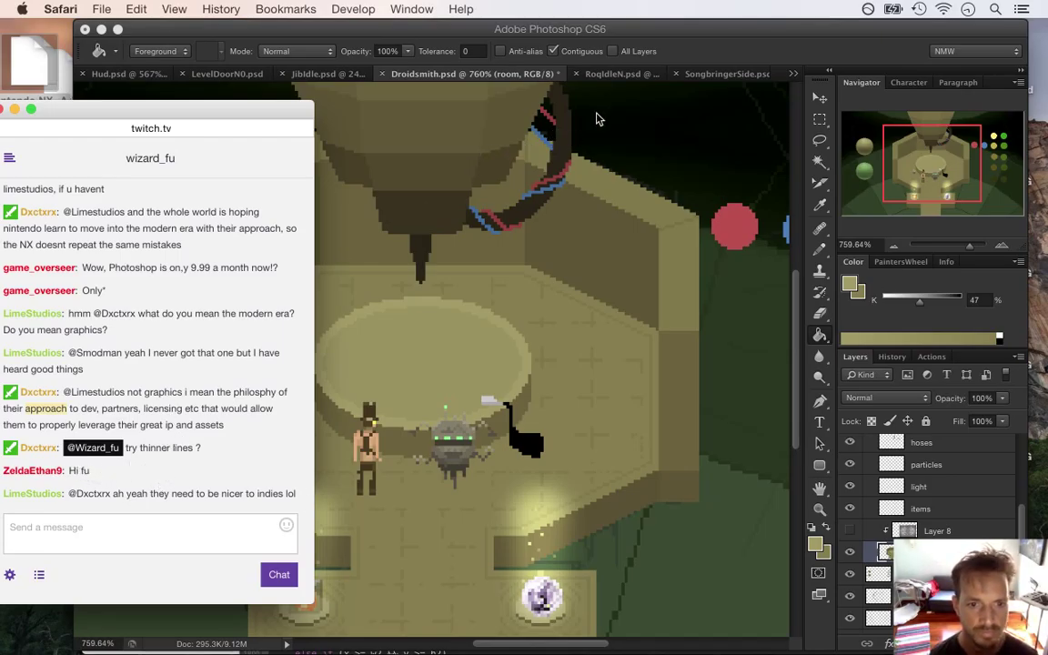
click(683, 40)
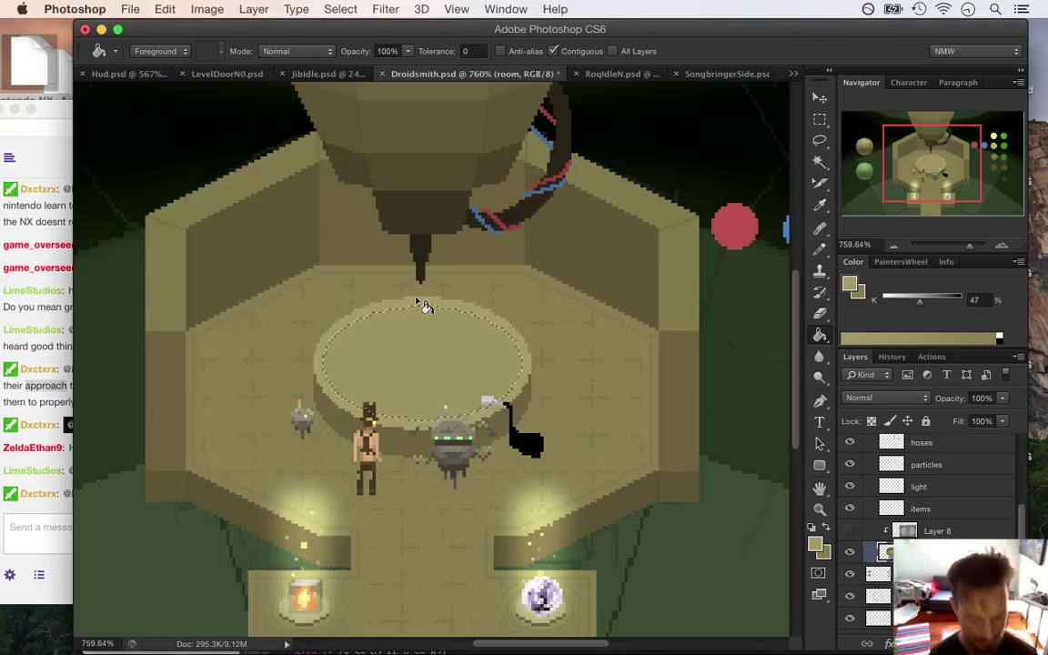
Step: Contract the platform-top selection by 1 pixel and fill it with the lighter colour sampled from the platform's rim
scroll(428, 353, up, 5)
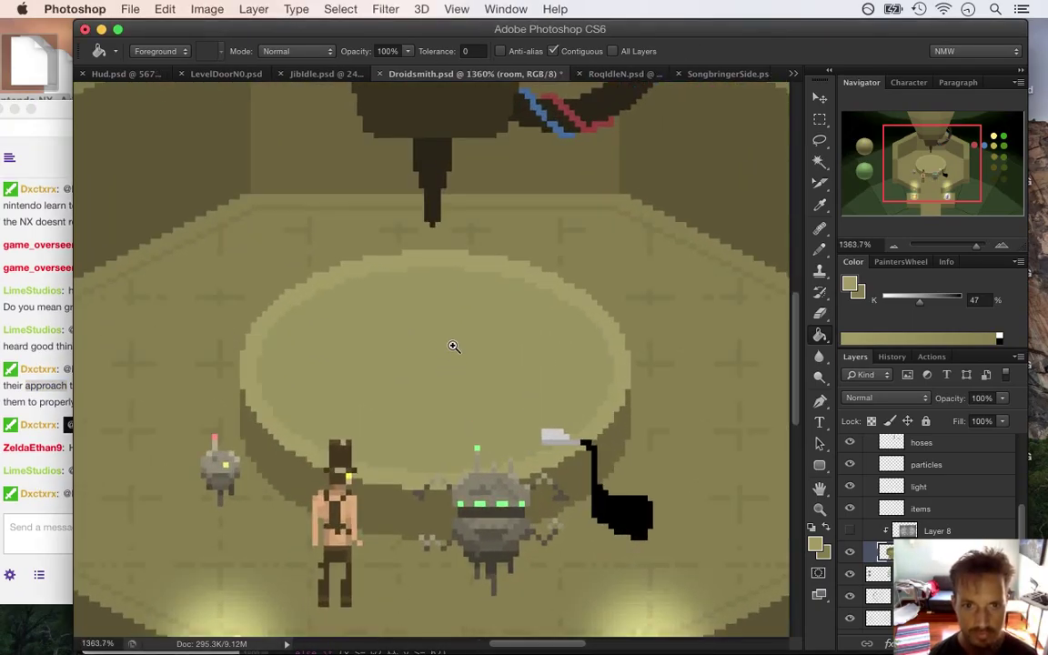
mouse_move(364, 215)
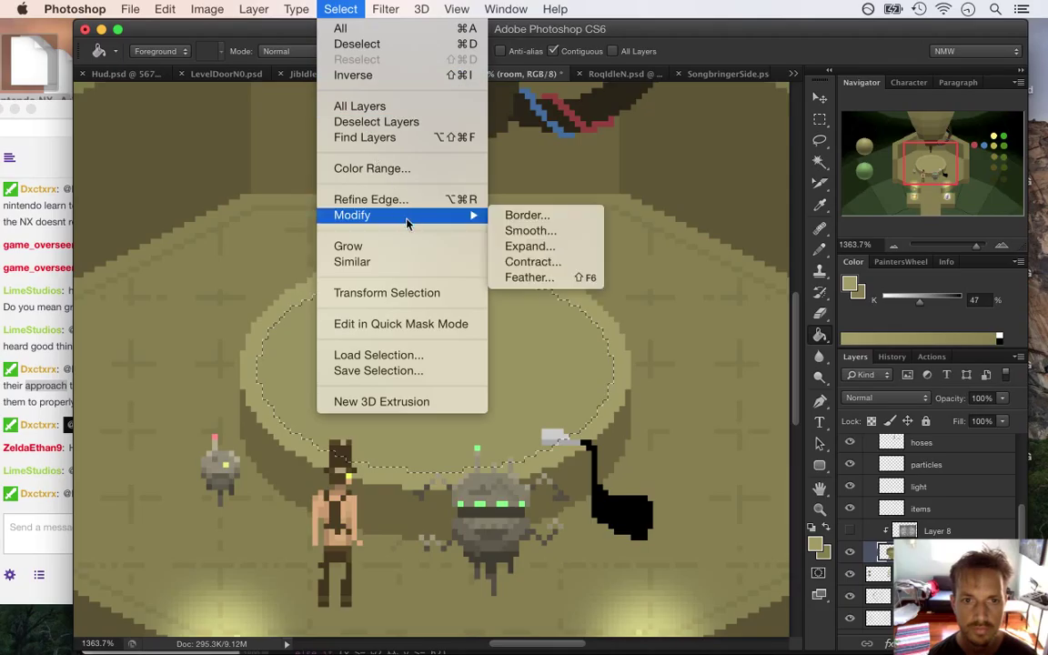
click(532, 260)
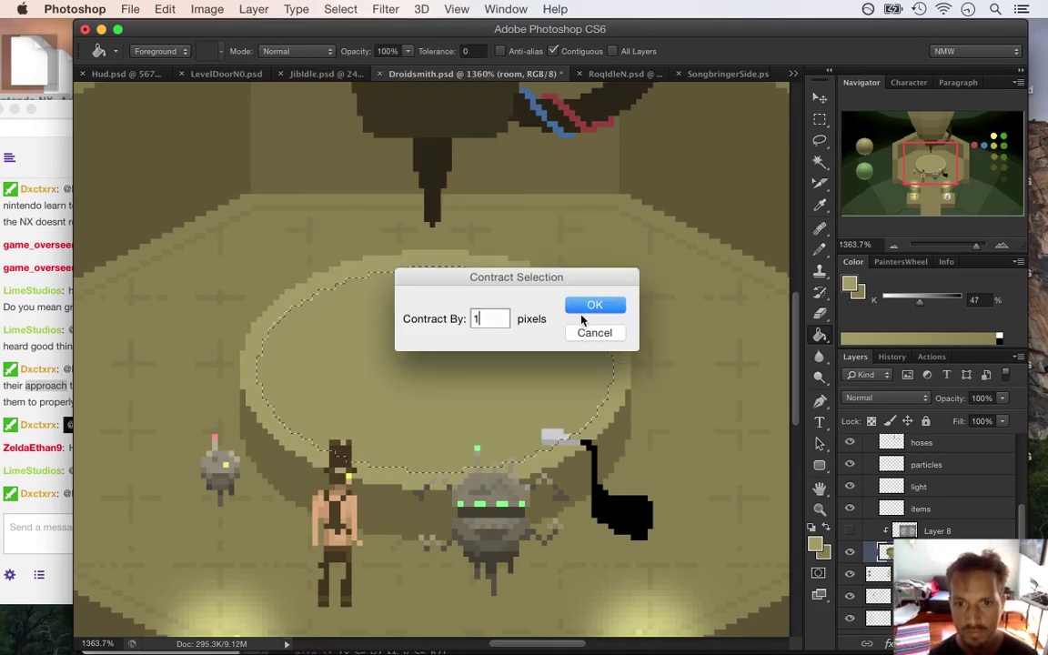
click(584, 310)
alt+click(430, 253)
click(460, 360)
Step: Contract the selection by 3 pixels and fill it with the darker colour sampled from the thin ring
click(341, 9)
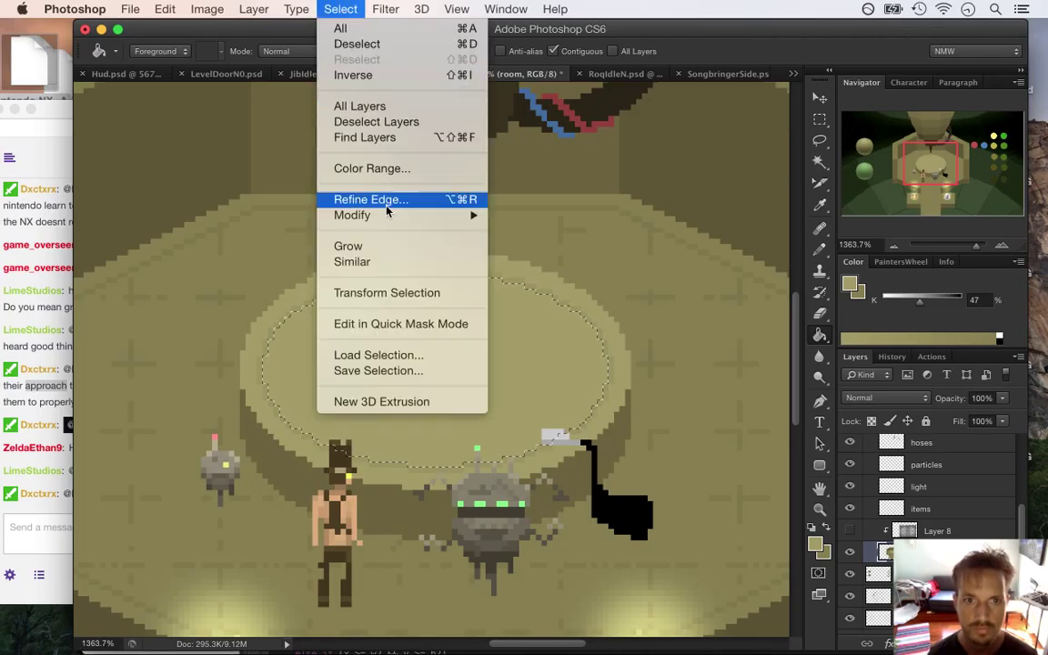
mouse_move(460, 214)
click(536, 262)
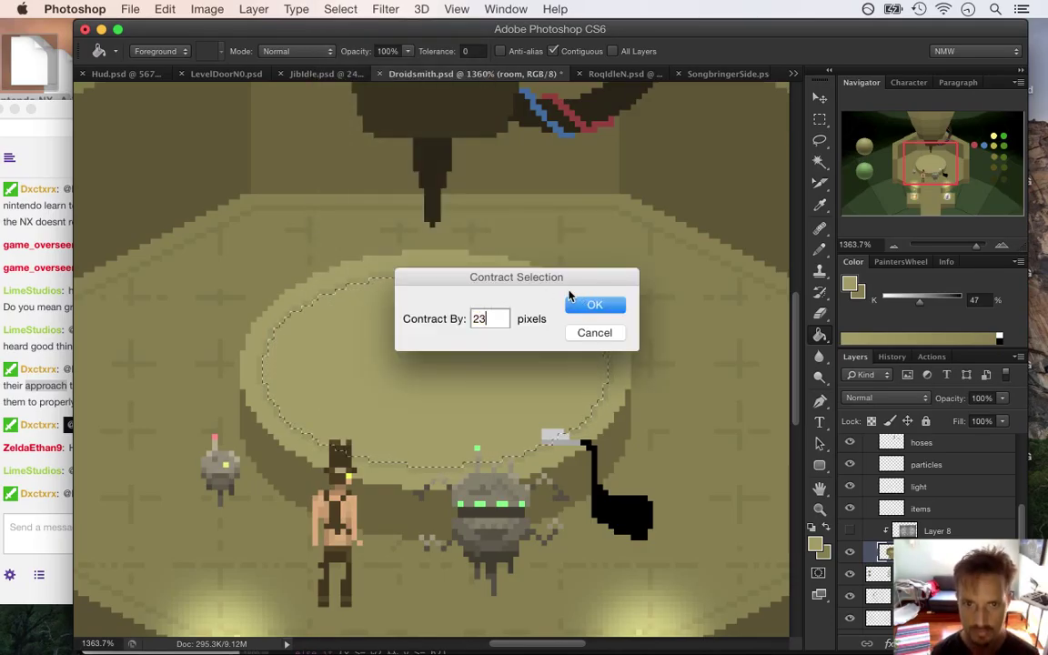
text(2)
key(Return)
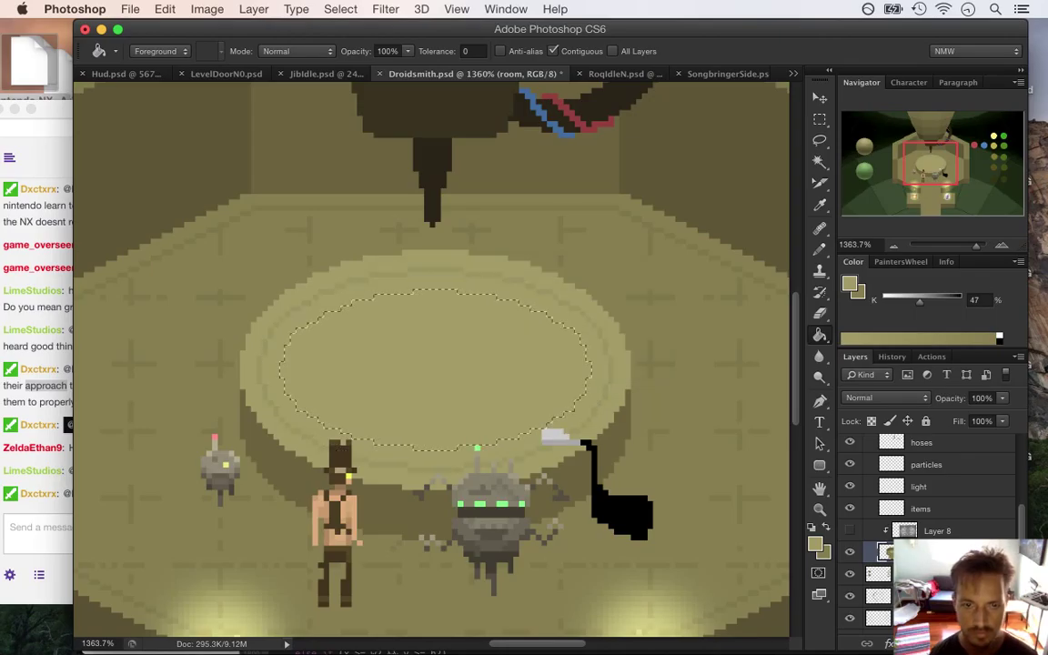
alt+click(438, 259)
click(434, 344)
Step: Contract the selection by 1 pixel and fill it with the sampled lighter colour to leave a second thin dark ring
click(340, 9)
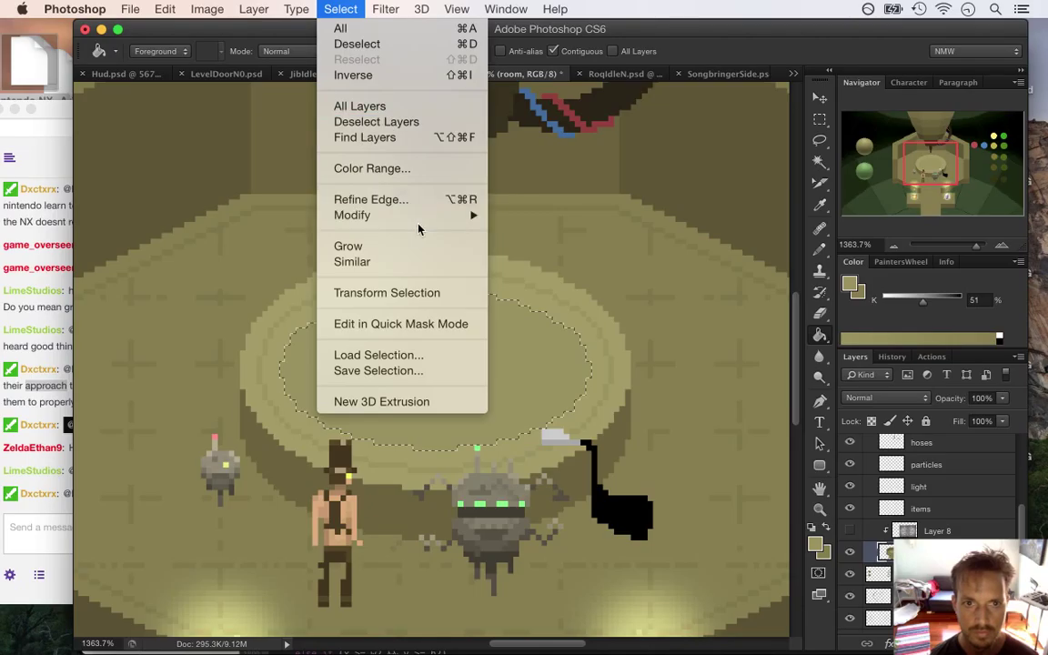
mouse_move(459, 215)
click(532, 261)
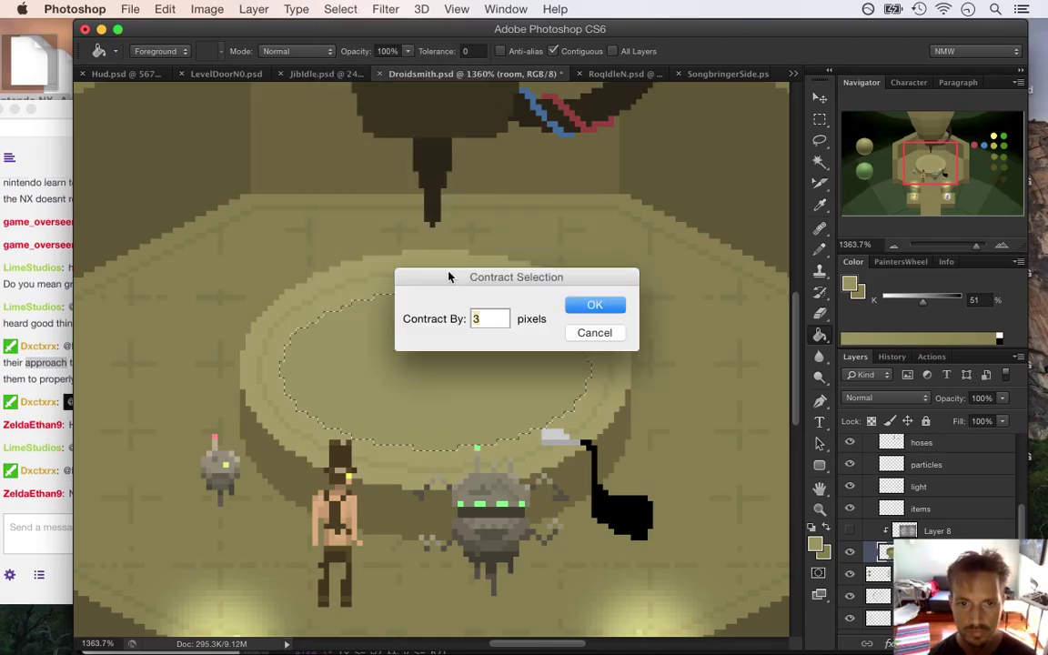
click(593, 304)
key(i)
drag(446, 270, 401, 272)
key(g)
Step: Contract the platform-top selection by 3 pixels and fill it with the darker colour sampled from the thin ring
click(340, 9)
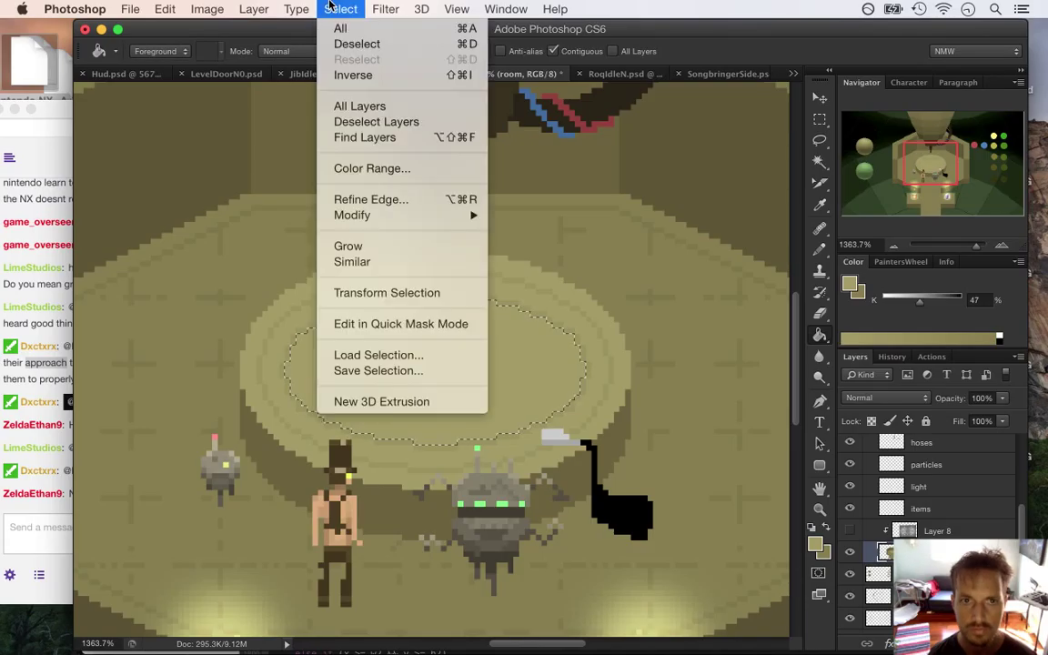
mouse_move(400, 215)
click(529, 262)
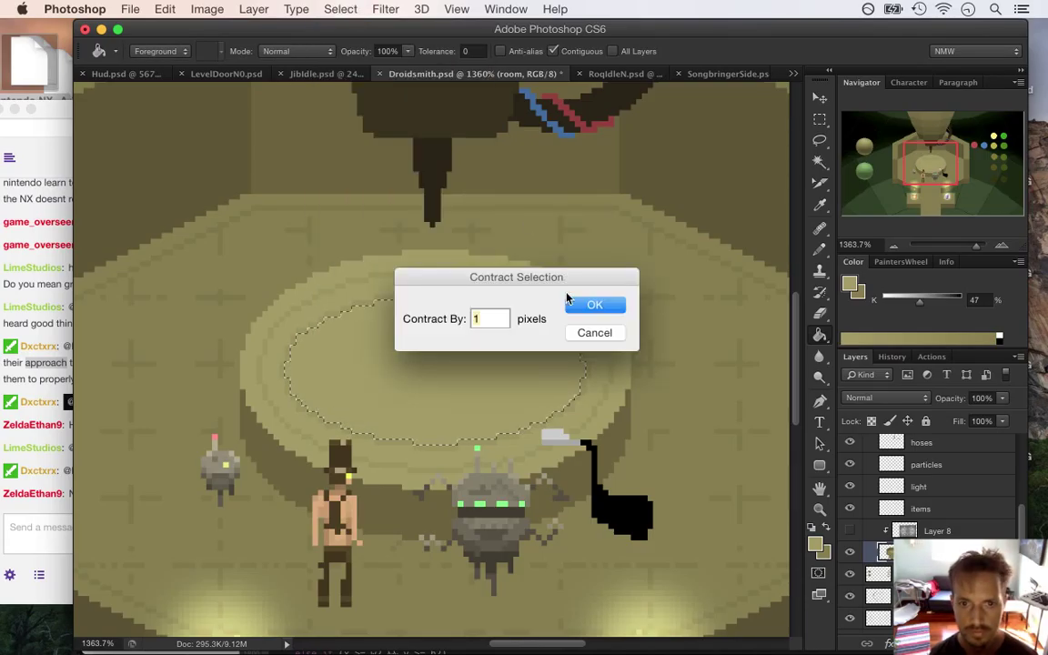
click(572, 310)
key(i)
click(447, 287)
key(g)
click(461, 370)
Step: Contract the selection by 1 pixel and fill it with the sampled lighter colour, leaving a third thin dark ring
click(341, 9)
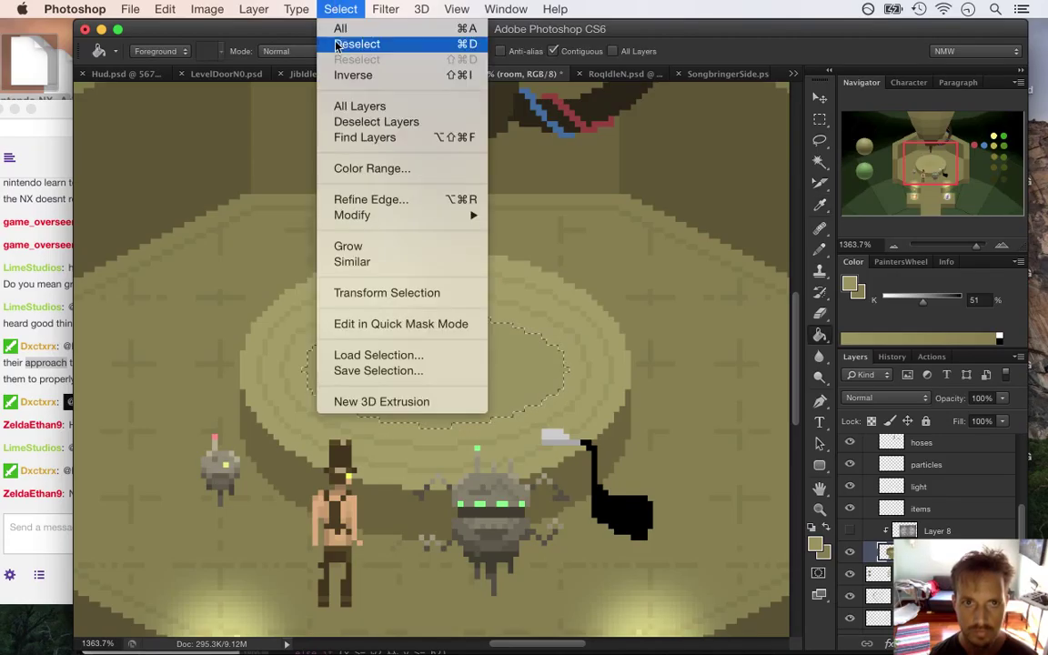
mouse_move(400, 218)
click(520, 262)
click(595, 305)
key(i)
click(450, 294)
key(g)
click(452, 354)
Step: Contract the selection by 3 pixels and fill it with the darker colour sampled from the third ring
click(340, 9)
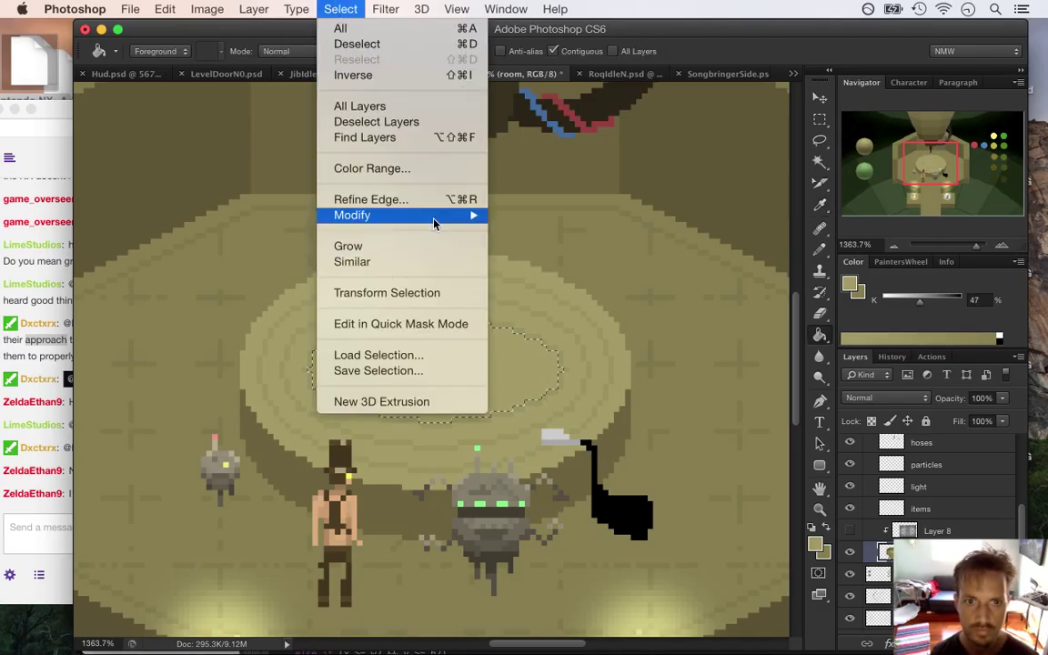
mouse_move(433, 223)
click(521, 262)
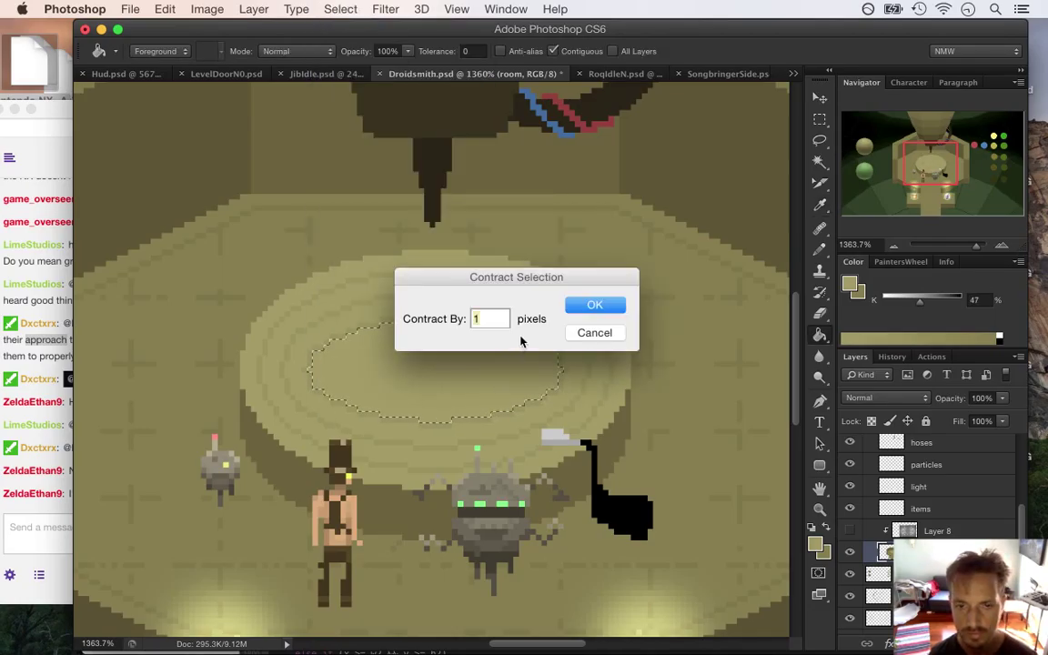
click(587, 307)
key(i)
click(446, 309)
key(g)
click(454, 362)
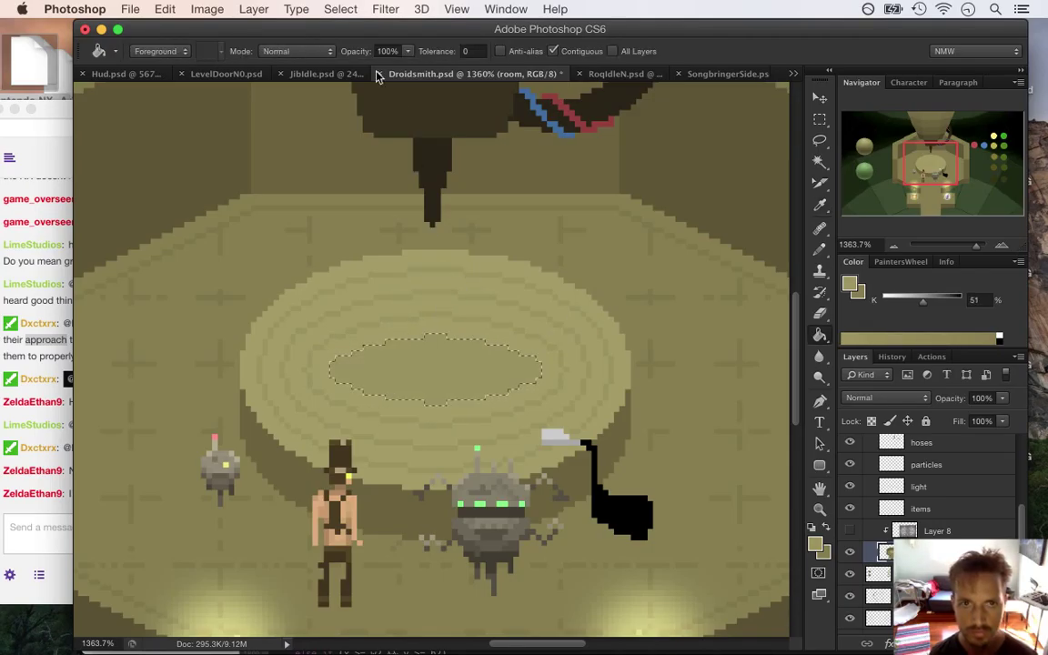
Step: Contract the selection by 1 pixel and fill it with the sampled lighter colour, leaving a fourth thin dark ring
click(345, 8)
mouse_move(437, 216)
click(537, 263)
click(587, 307)
key(i)
click(456, 324)
key(g)
click(451, 369)
Step: Contract the selection by 3 pixels and fill the small central area with the darker colour sampled from the fourth ring
click(341, 8)
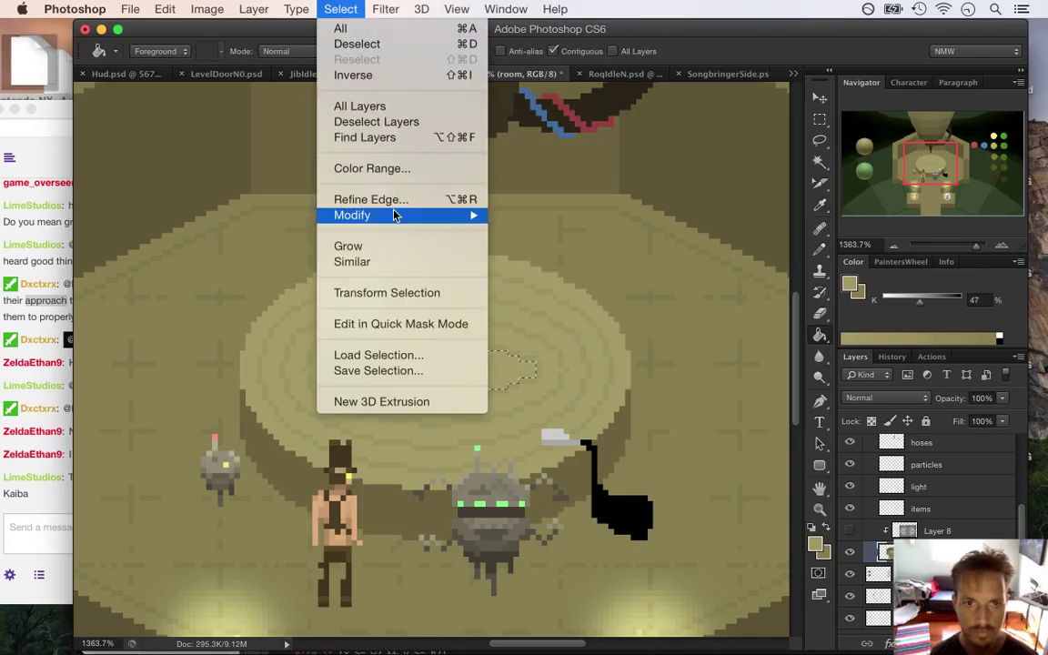
mouse_move(409, 216)
click(544, 264)
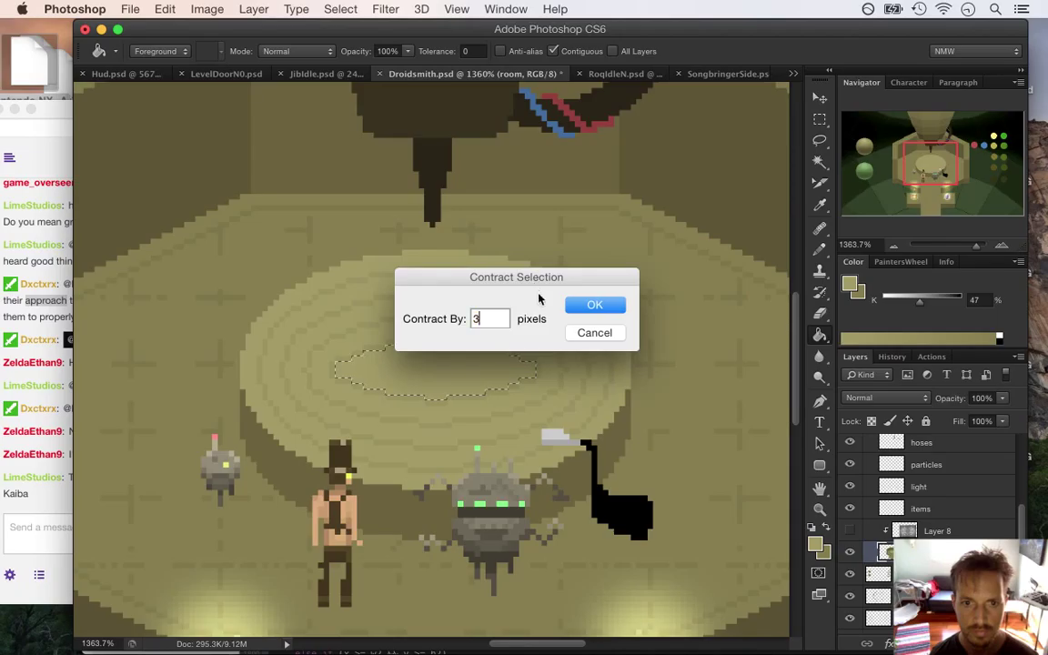
click(590, 307)
key(i)
drag(466, 337, 460, 346)
key(g)
click(440, 379)
Step: Contract the central selection by 1 pixel and fill it with the sampled lighter colour to finish the innermost ring
click(340, 8)
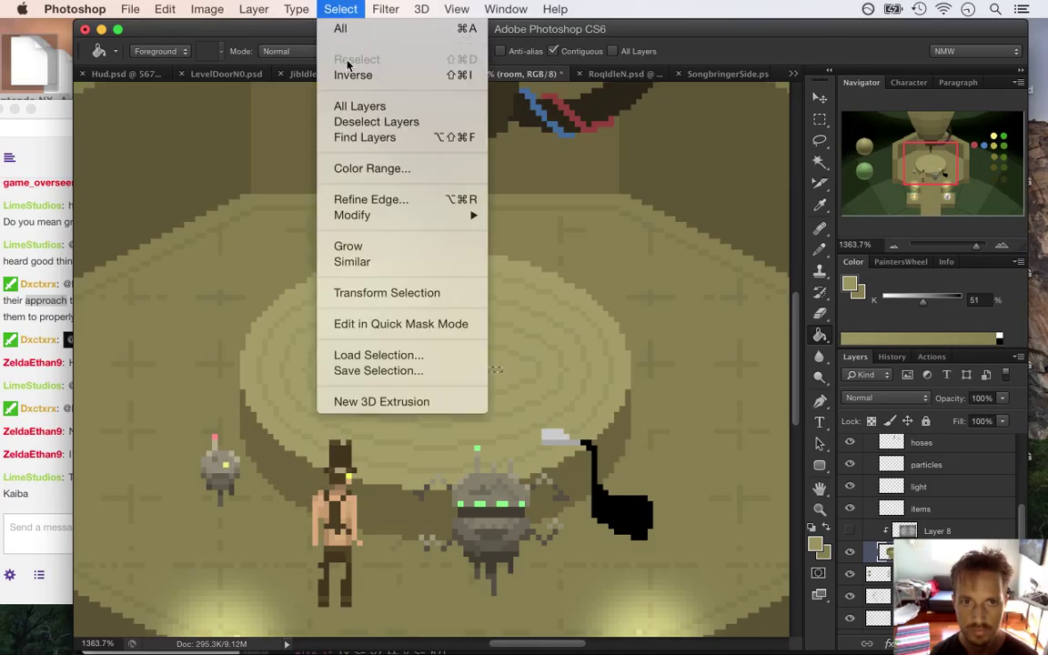
mouse_move(368, 215)
click(537, 262)
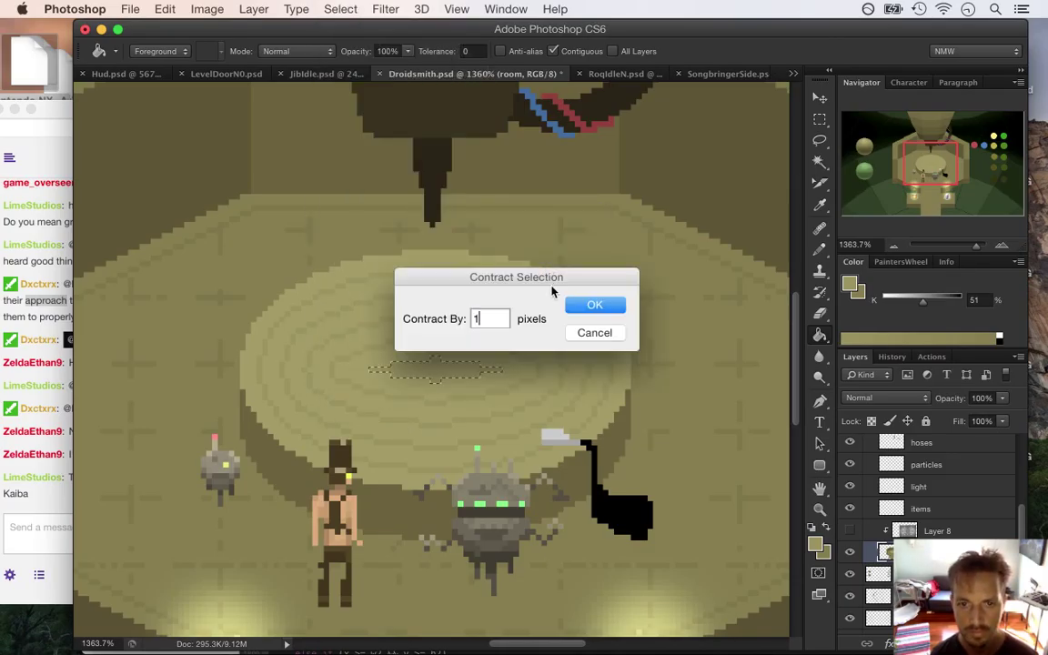
click(581, 306)
key(b)
alt+click(444, 356)
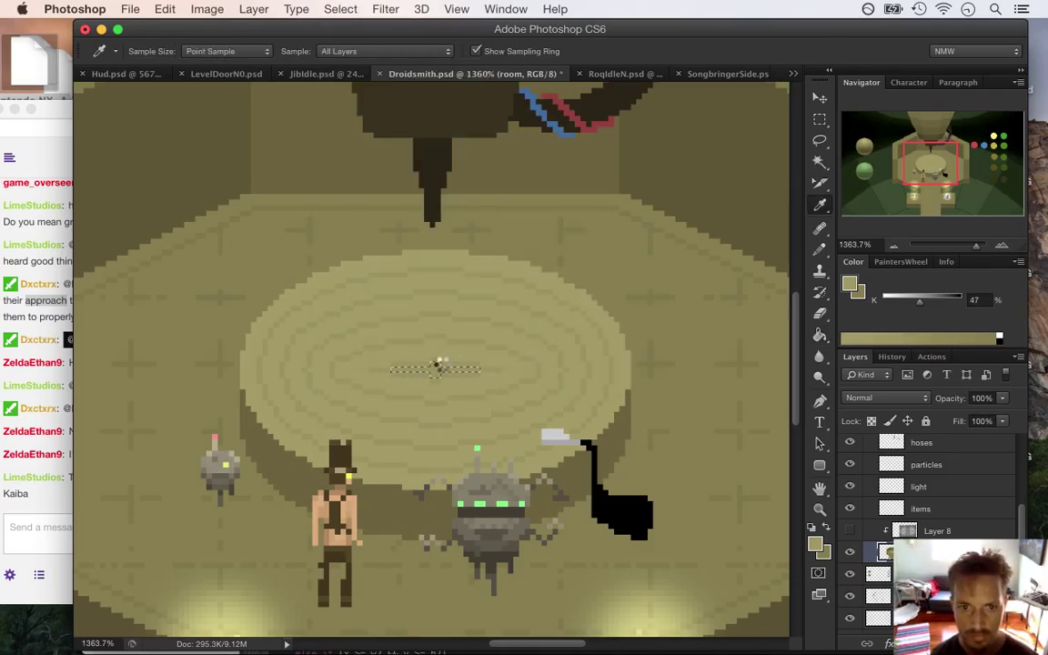
key(g)
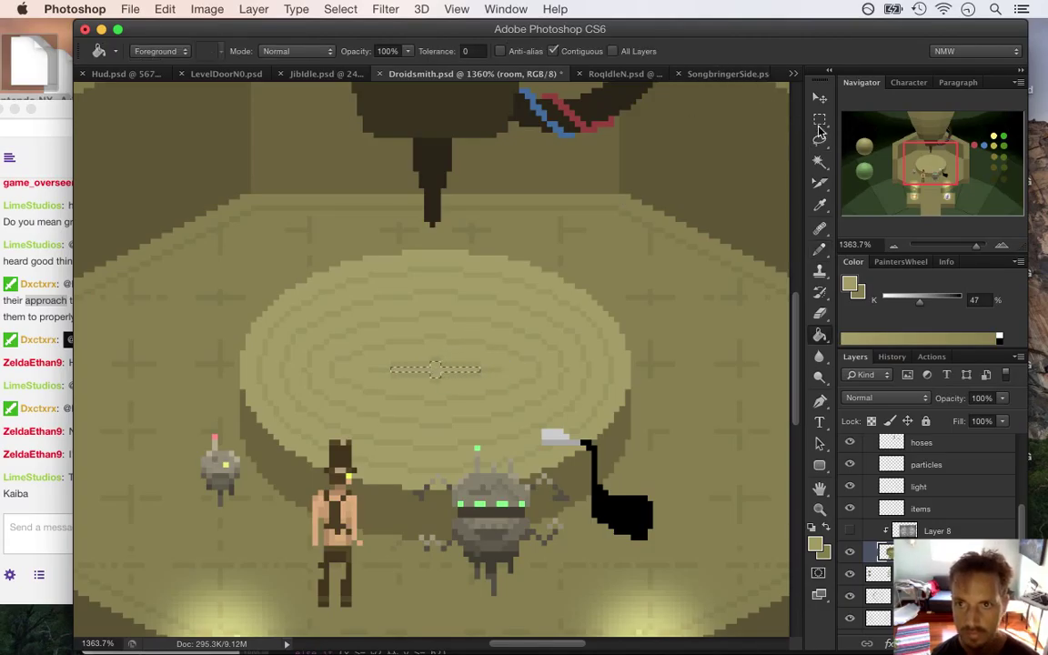
Step: Clear the selection, switch to the Rectangular Marquee tool and zoom out to review the whole room
key(ctrl+d)
key(m)
scroll(557, 322, down, 5)
scroll(416, 353, up, 3)
scroll(416, 353, down, 2)
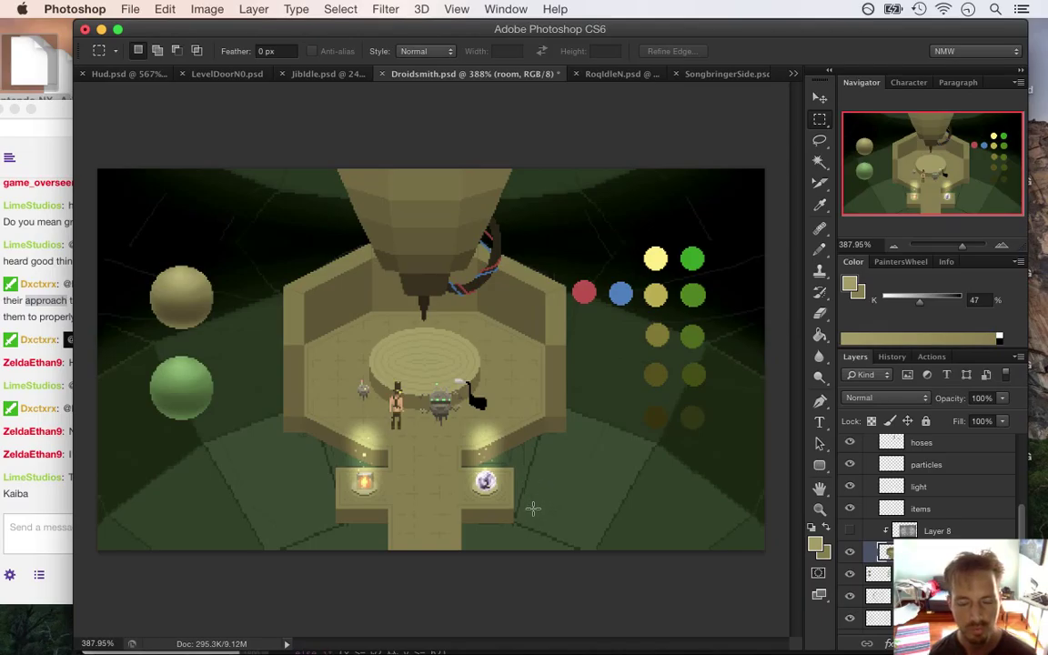
Step: Copy the YouTube link from the Twitch chat, mute the sound and load the link in a new Safari window
click(22, 551)
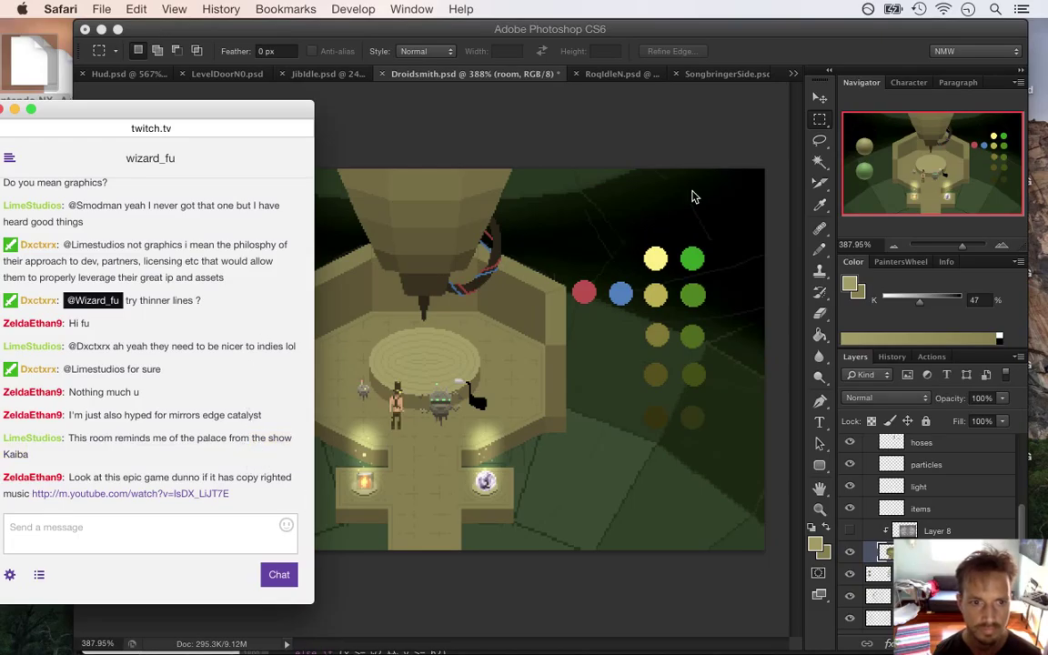
right_click(181, 496)
click(220, 517)
key(super+n)
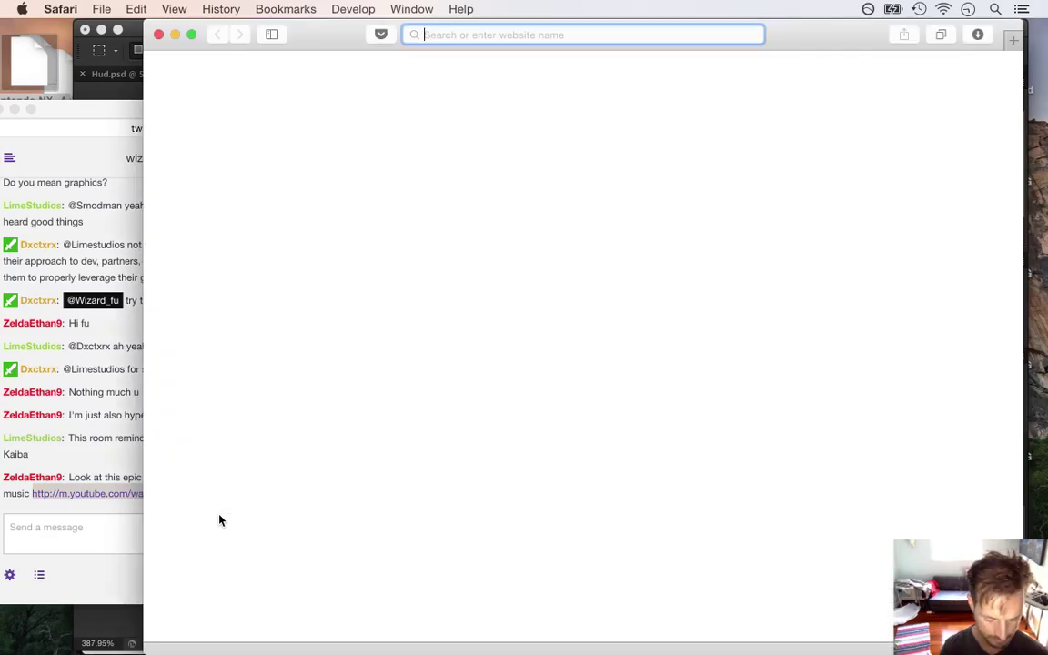
key(XF86AudioMute)
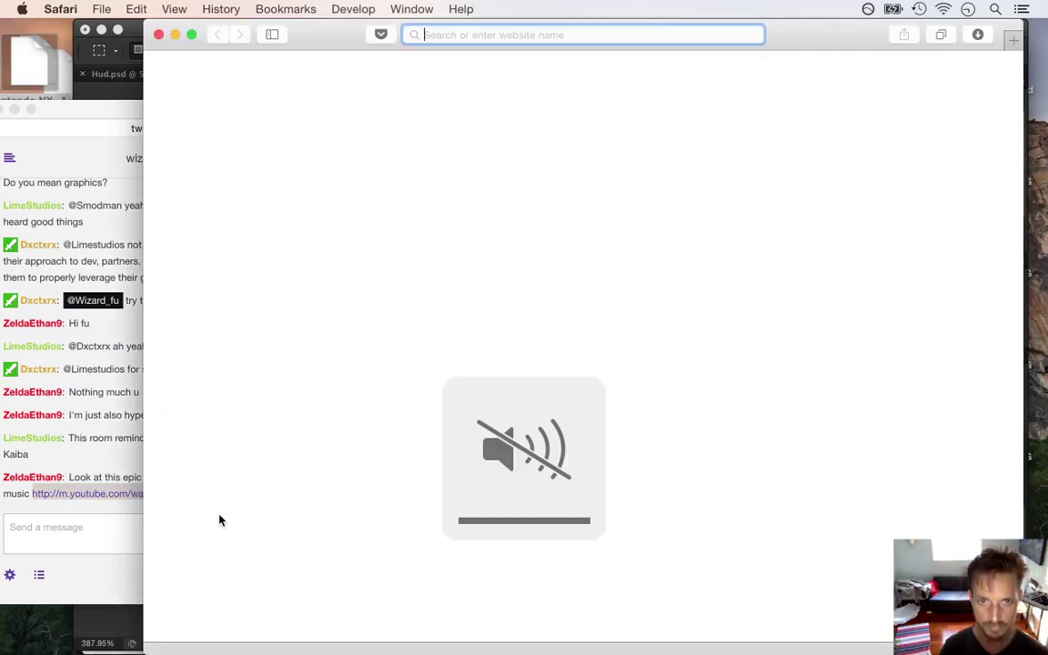
key(super+v)
key(Return)
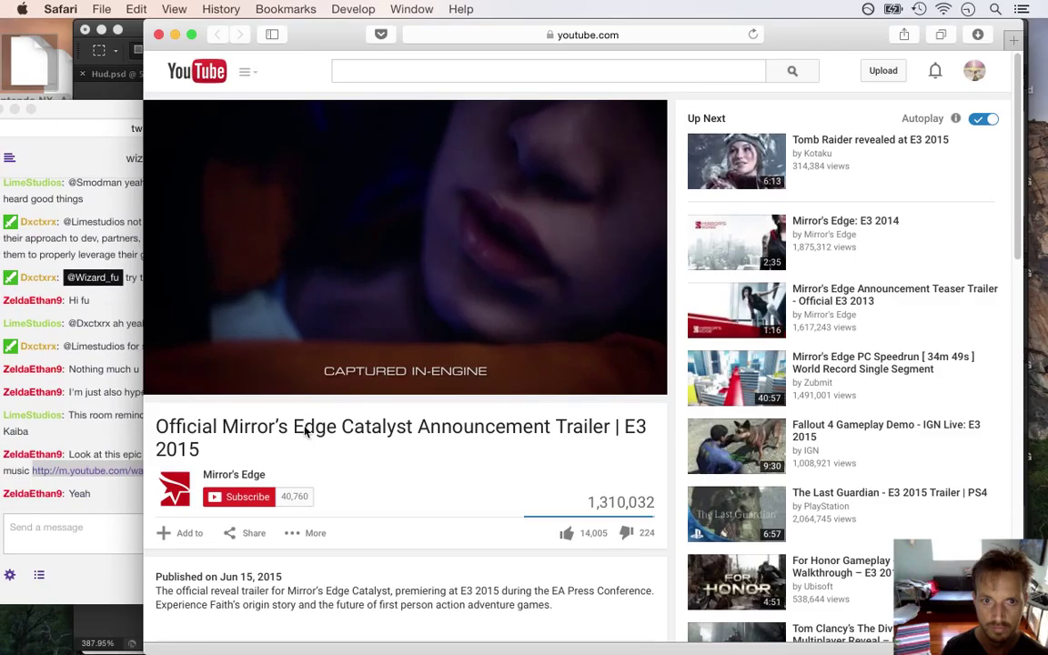
Step: Skim the Mirror's Edge Catalyst announcement trailer by skipping ahead through its timeline
click(259, 364)
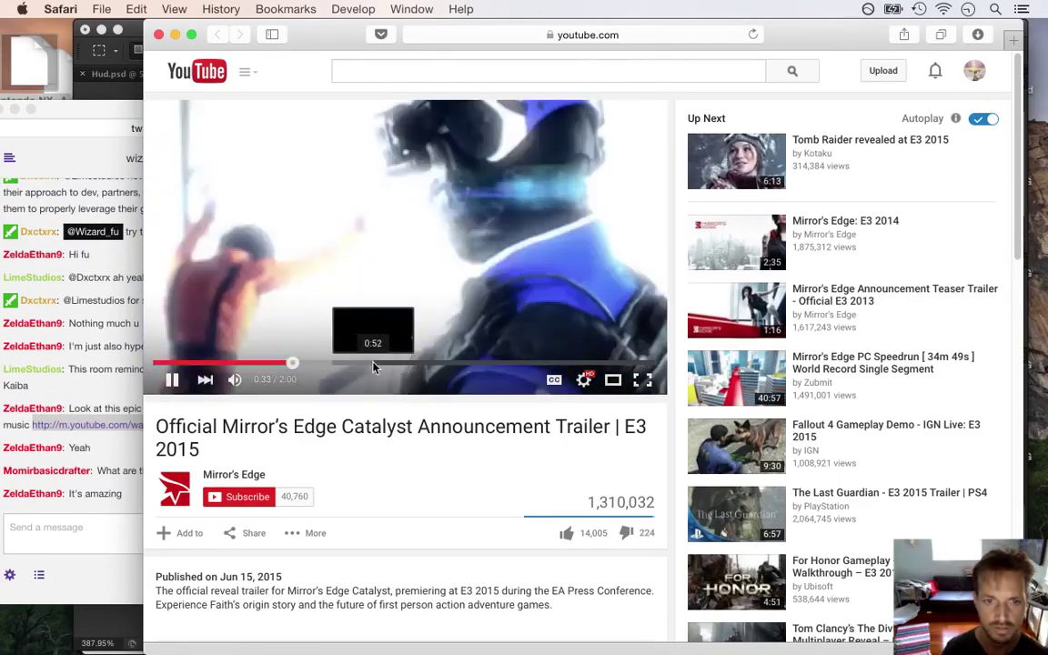
click(385, 364)
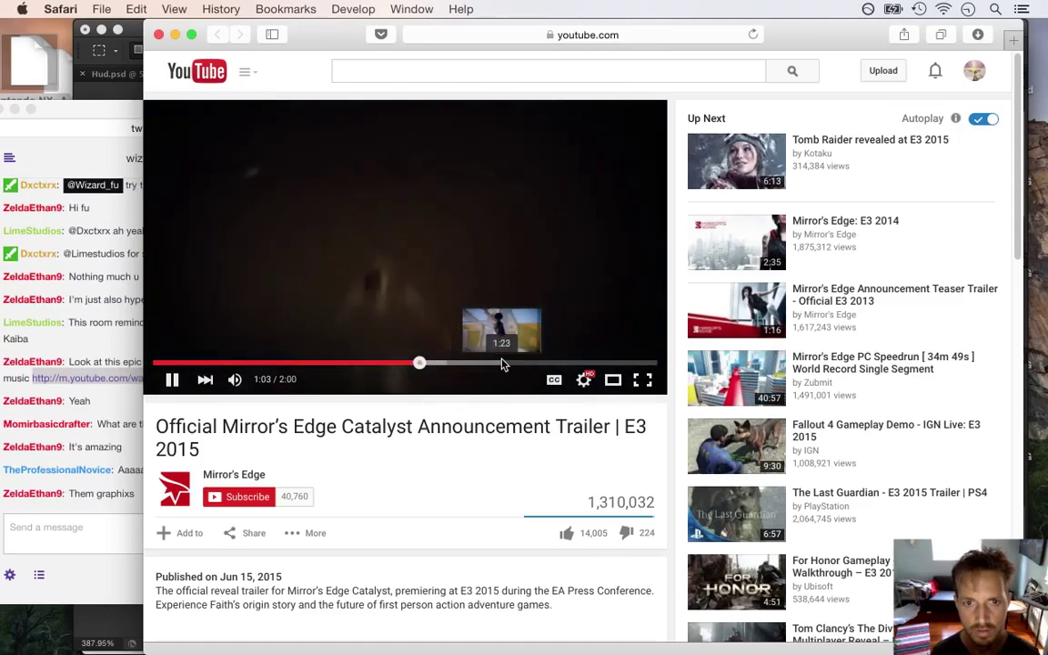
click(514, 363)
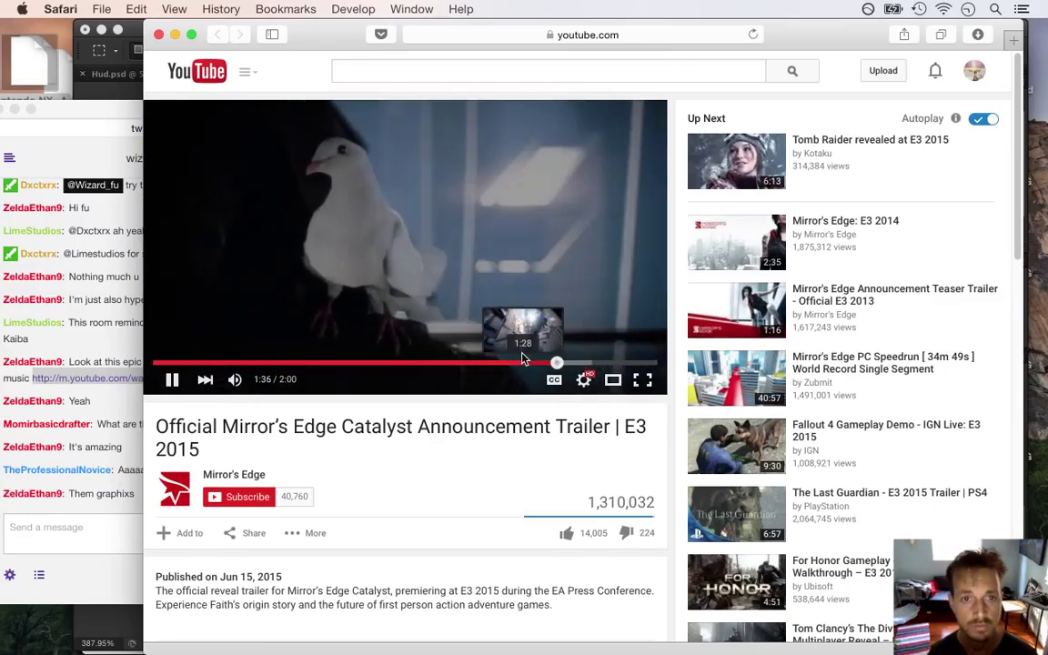
Step: Close the trailer window and read the Twitch chat question about what the rings represent
key(super+w)
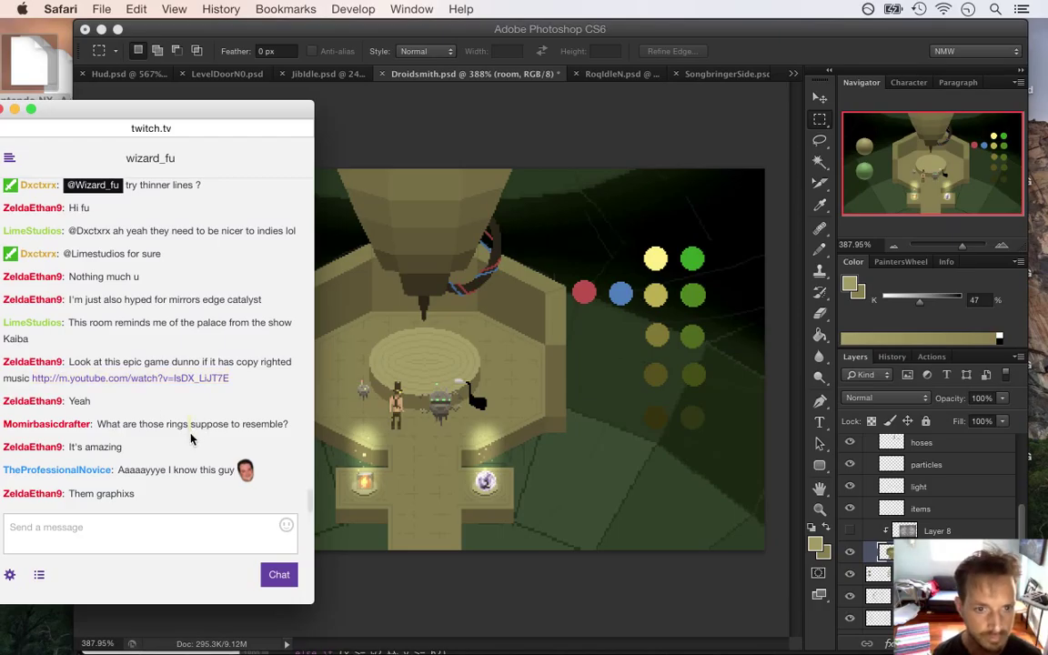
key(XF86AudioLowerVolume)
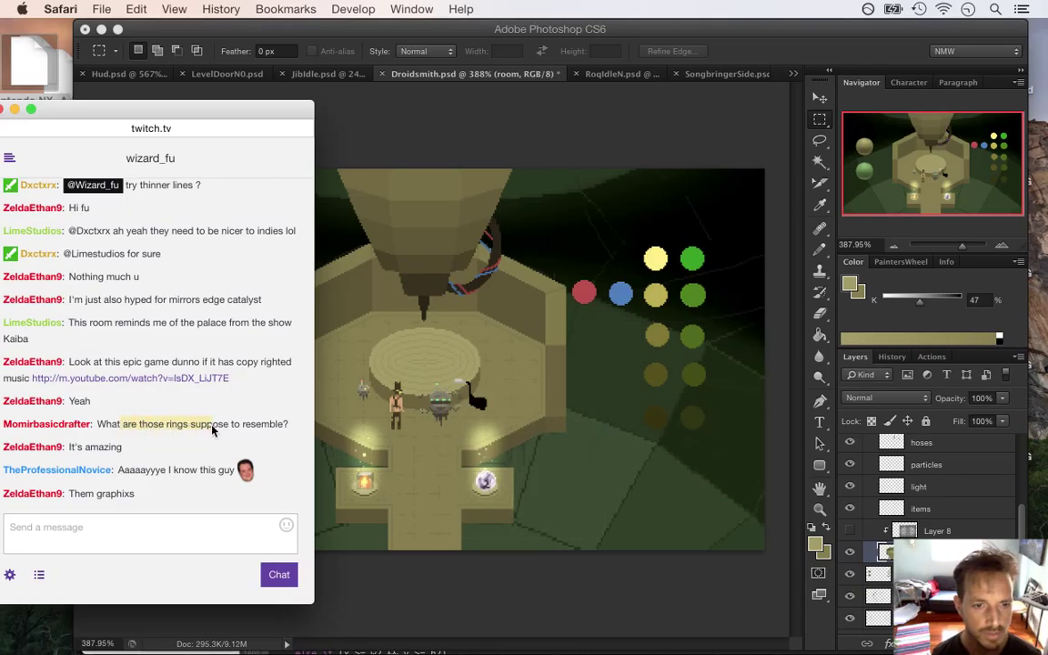
drag(260, 427, 267, 428)
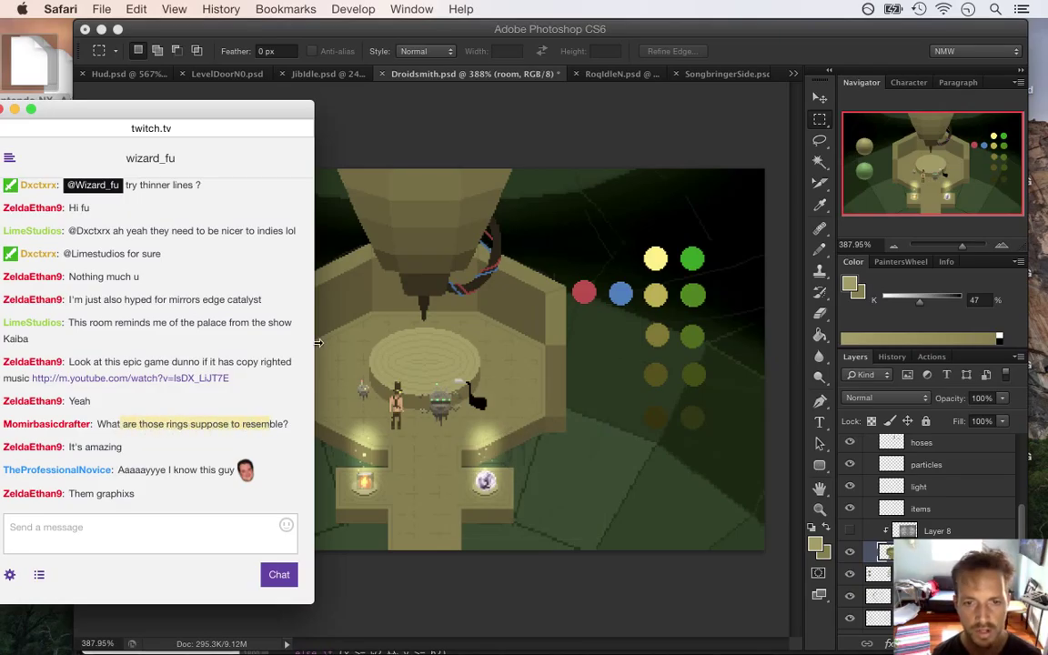